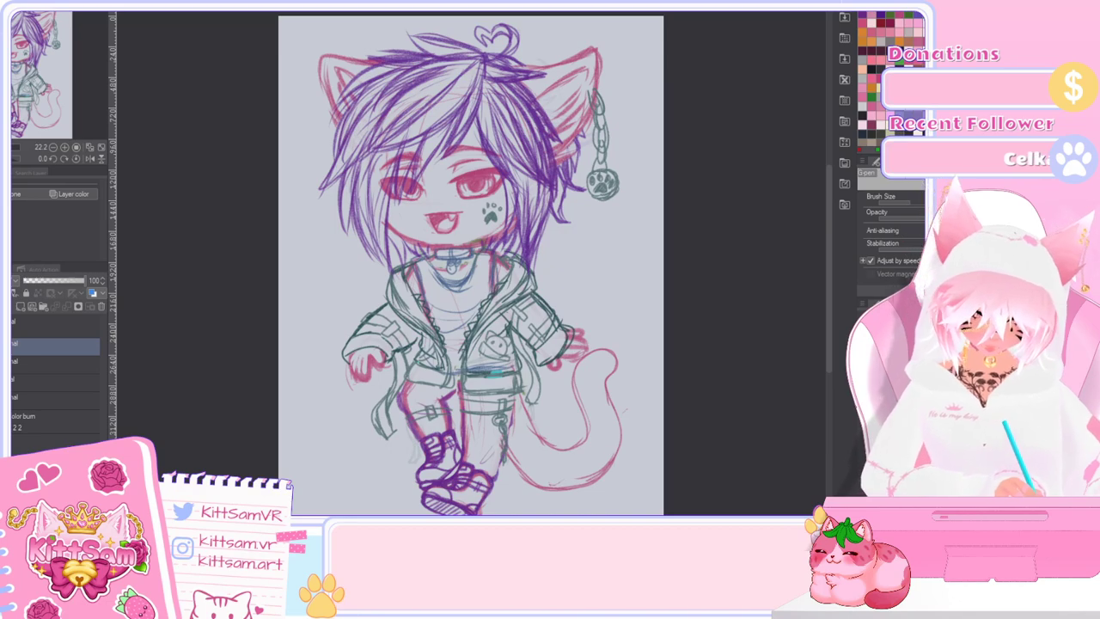
Step: Delete the layer holding the dark lines over the clothes and legs, replacing it with an empty vector layer
click(12, 345)
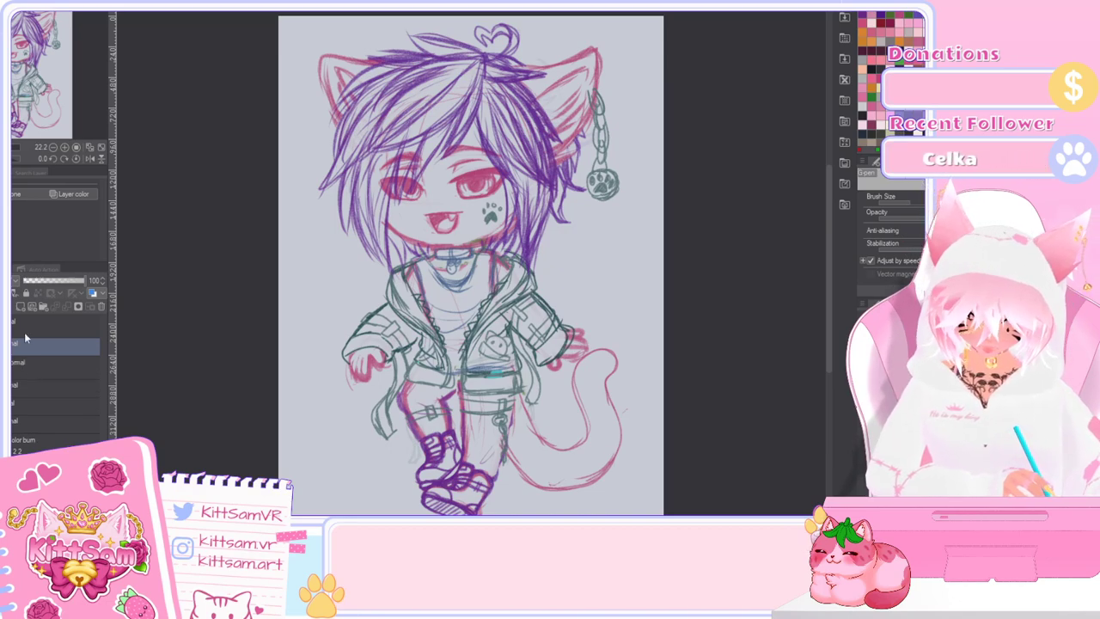
click(27, 368)
click(12, 368)
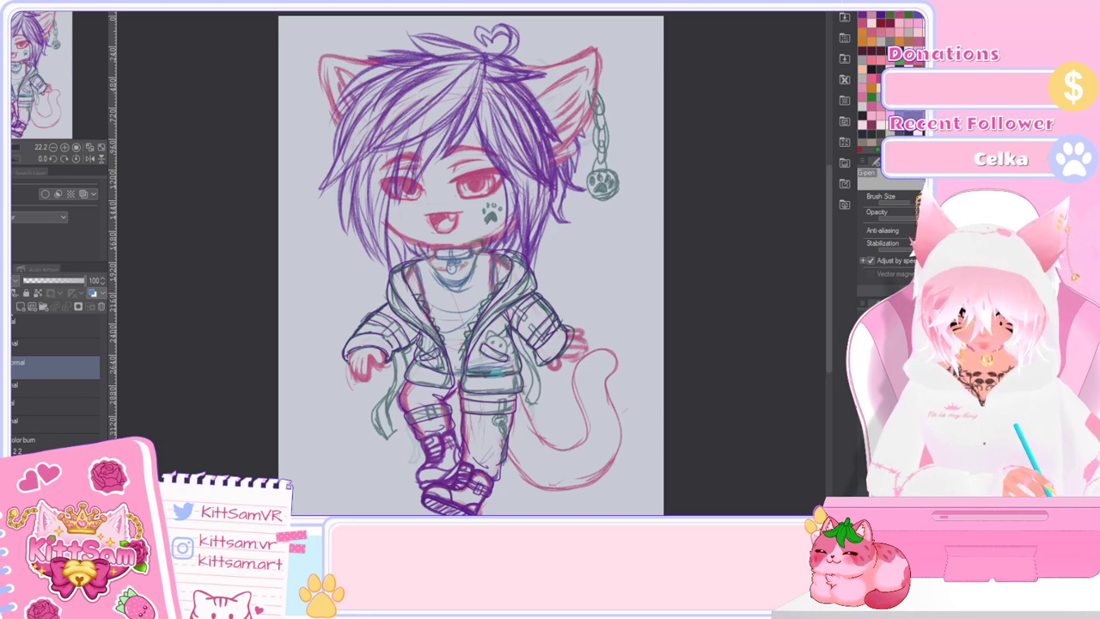
right_click(48, 367)
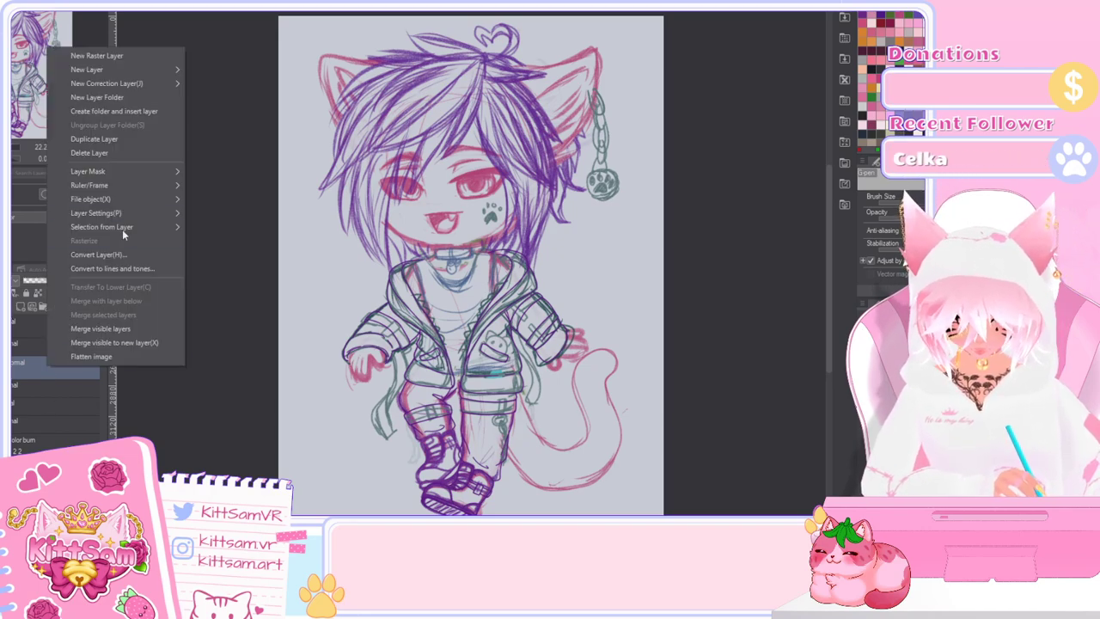
click(97, 153)
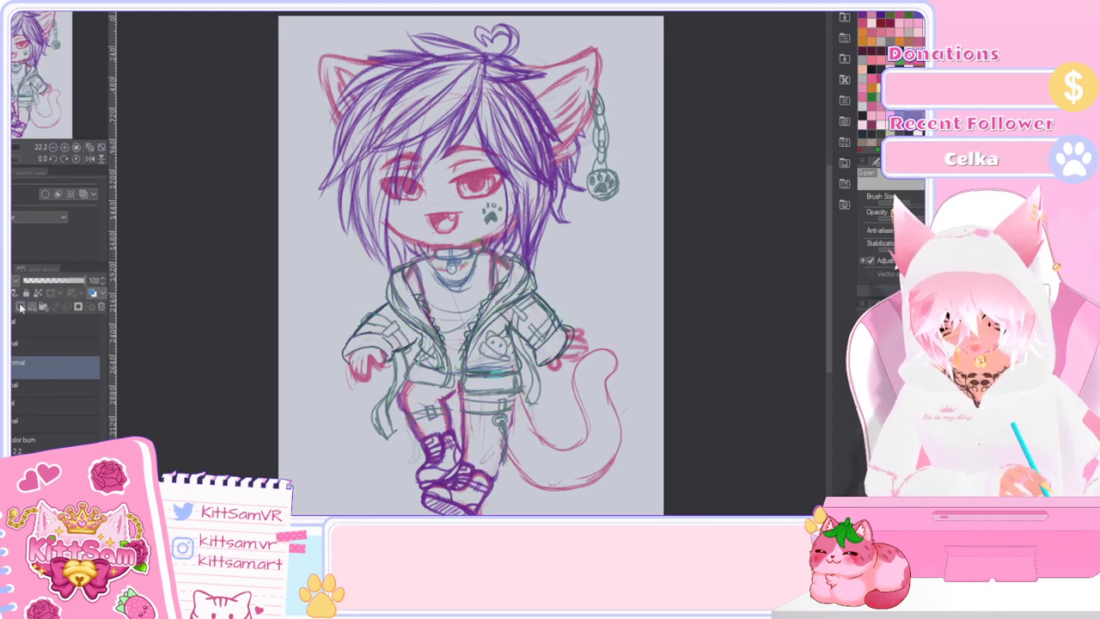
Step: Lower the opacity of the character sketch layer to 46
click(52, 410)
drag(58, 281, 52, 280)
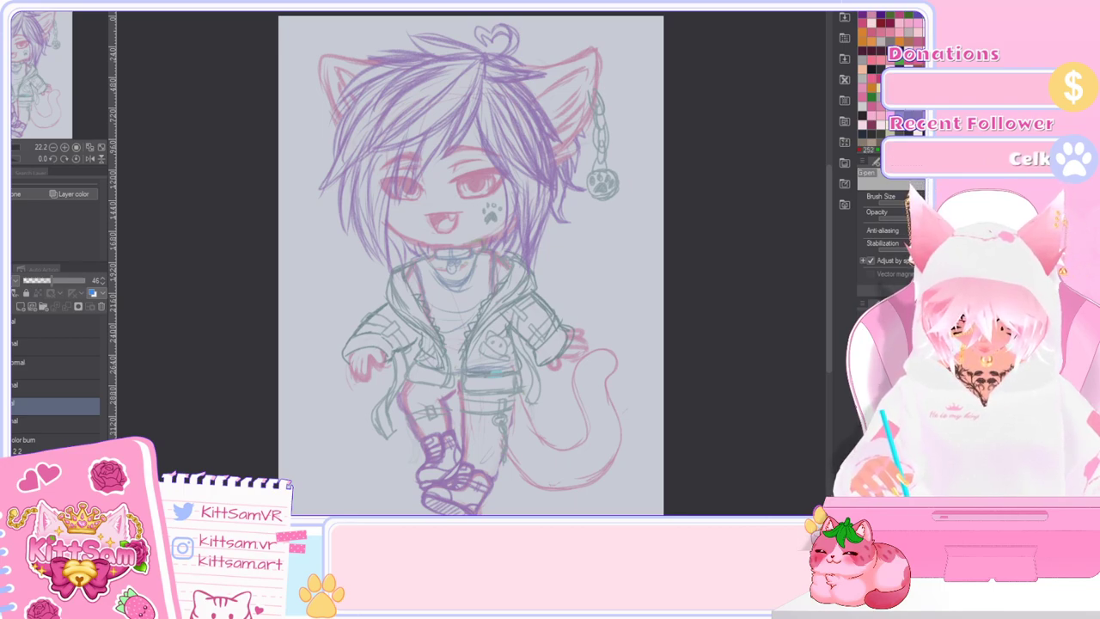
Step: Switch from the colour swatches to the colour wheel and make the empty vector layer active for the line art
click(870, 7)
click(902, 96)
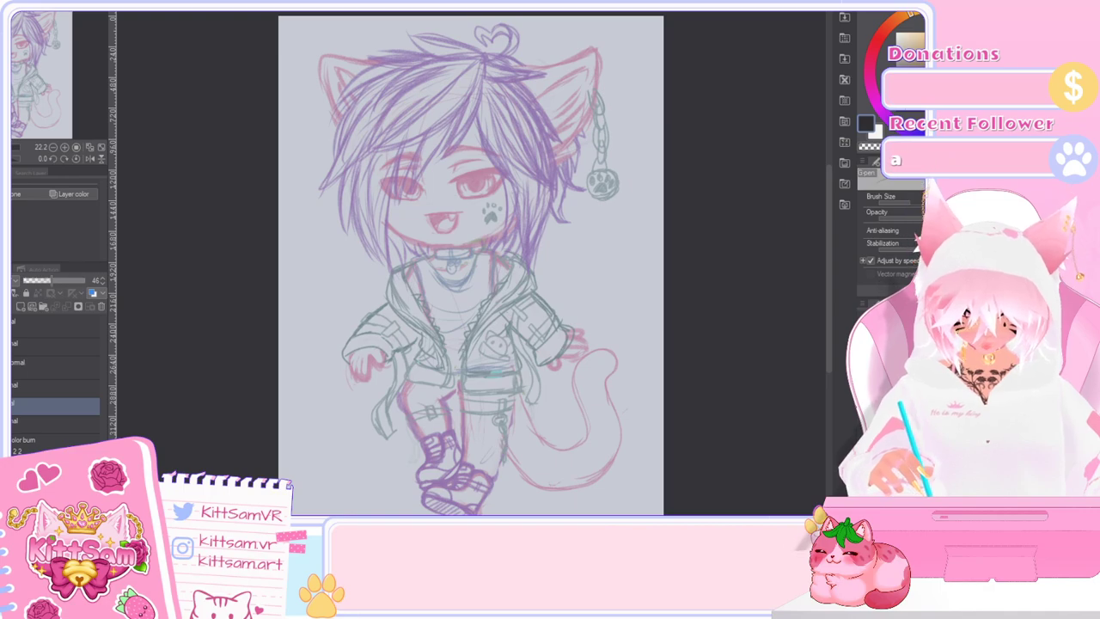
click(845, 38)
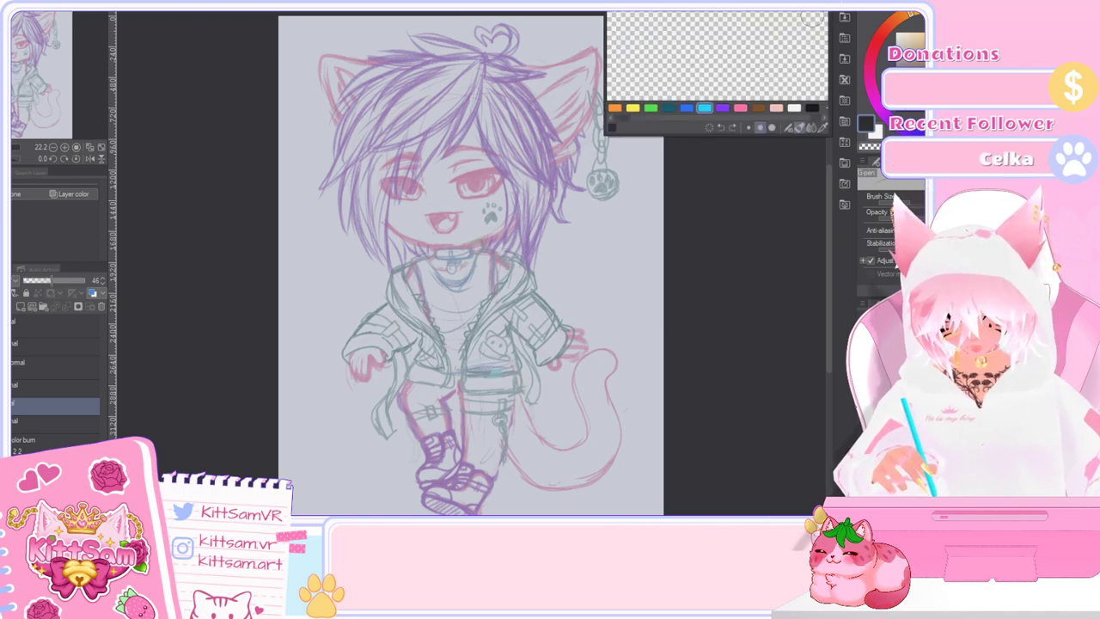
click(628, 23)
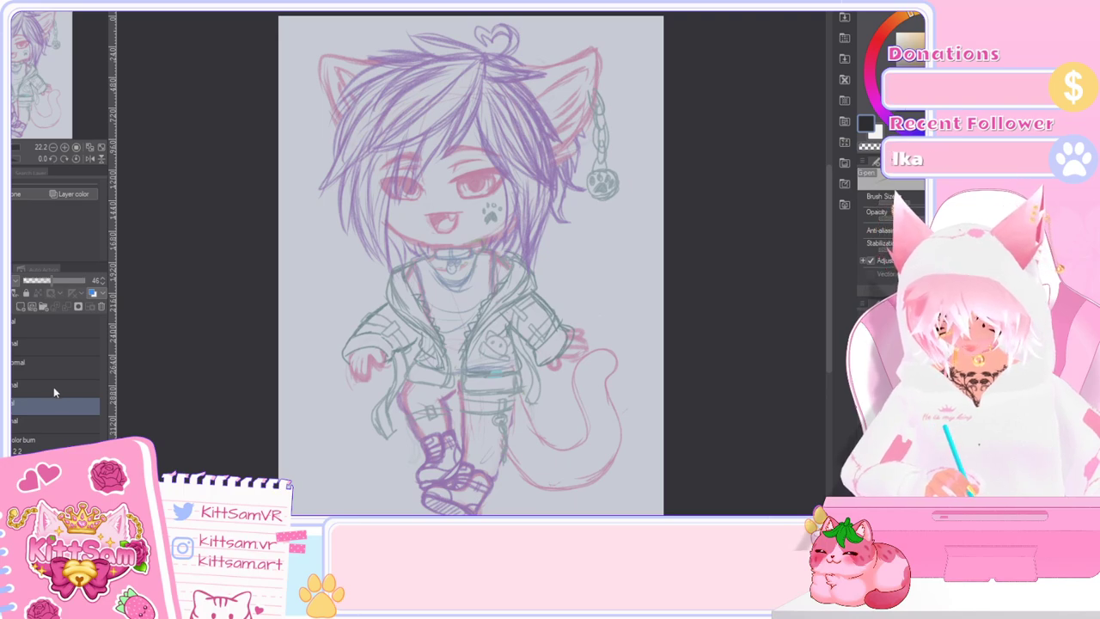
click(57, 365)
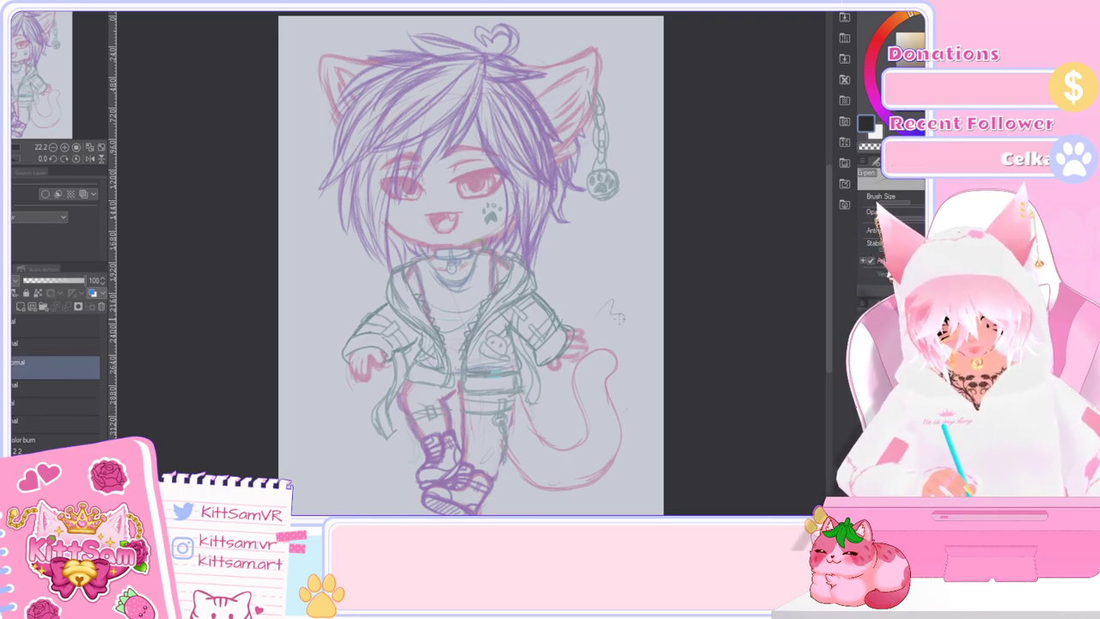
mouse_move(578, 308)
mouse_down()
mouse_move(591, 284)
mouse_move(609, 297)
mouse_move(601, 321)
mouse_move(588, 277)
mouse_move(624, 300)
mouse_up()
key(ctrl+z)
key(ctrl+z)
mouse_move(554, 306)
mouse_down()
mouse_move(603, 242)
mouse_move(597, 281)
mouse_move(564, 300)
mouse_move(601, 238)
mouse_move(617, 253)
mouse_move(624, 303)
mouse_up()
key(ctrl+z)
key(ctrl+z)
key(ctrl+z)
key(ctrl+plus)
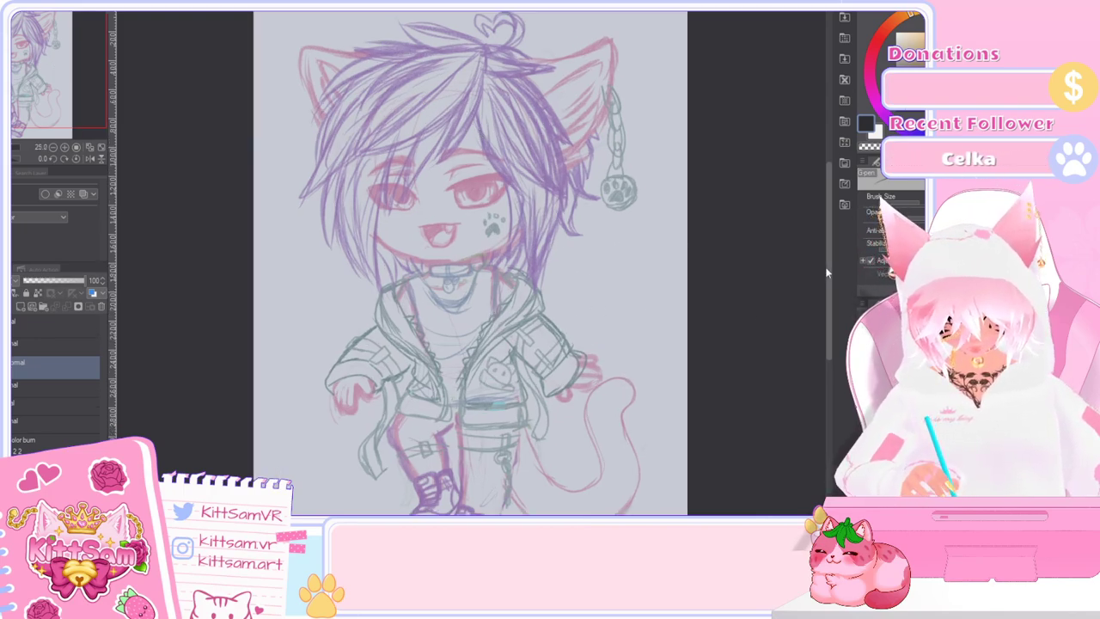
drag(830, 269, 829, 252)
scroll(829, 248, down, 1)
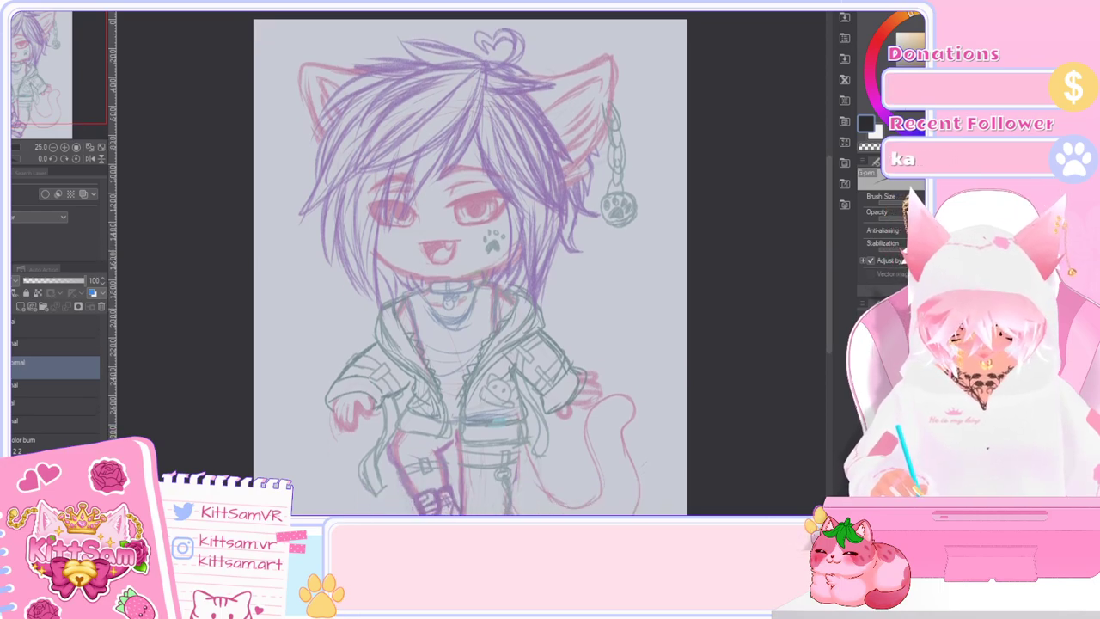
mouse_move(592, 335)
mouse_down()
mouse_move(630, 325)
mouse_move(652, 328)
mouse_move(625, 390)
mouse_up()
key(ctrl+z)
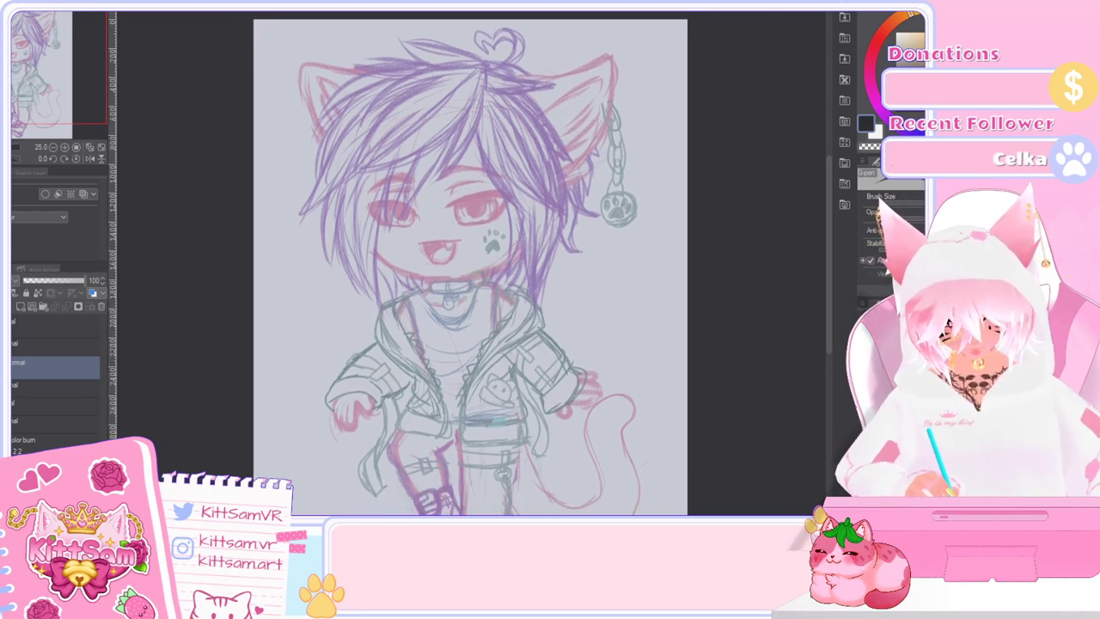
mouse_move(639, 285)
mouse_down()
mouse_move(612, 363)
mouse_move(626, 391)
mouse_up()
key(ctrl+z)
key(ctrl+z)
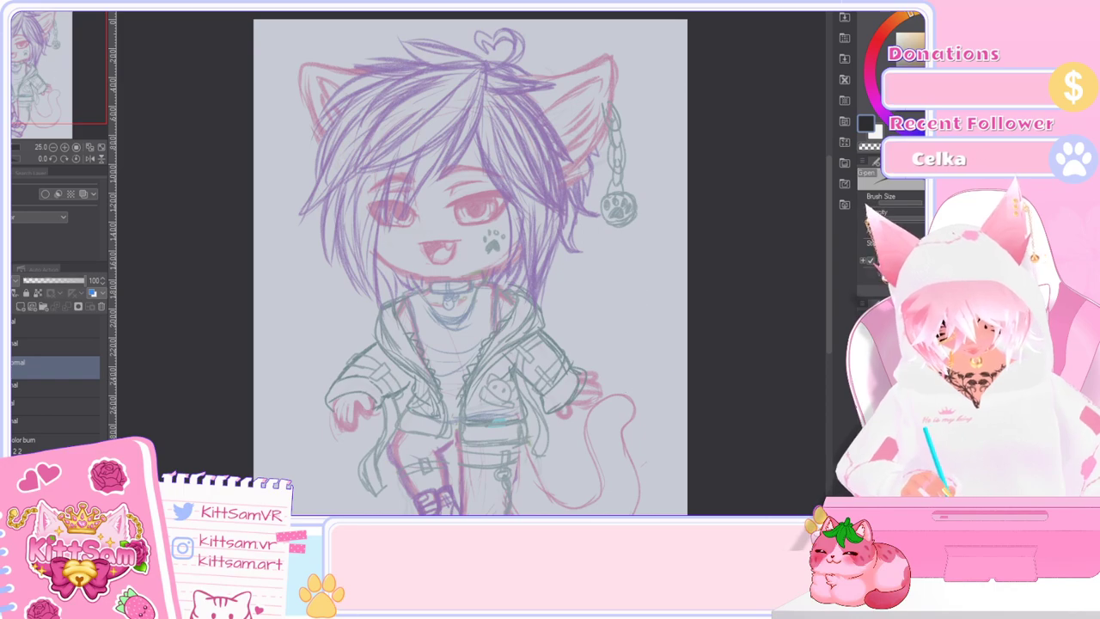
mouse_move(590, 333)
mouse_down()
mouse_move(631, 306)
mouse_move(624, 390)
mouse_up()
key(ctrl+z)
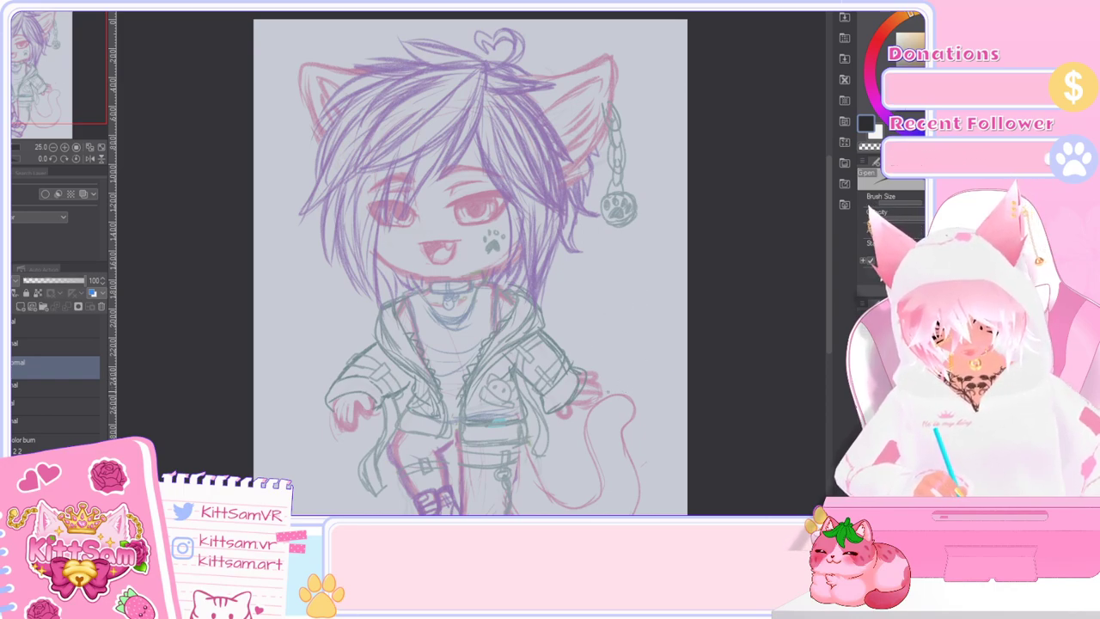
mouse_move(608, 339)
mouse_down()
mouse_move(636, 301)
mouse_move(658, 371)
mouse_up()
key(ctrl+z)
Step: Ink the large central fringe lock in dark lines, from the parting at the crown down across the forehead
key(ctrl+plus)
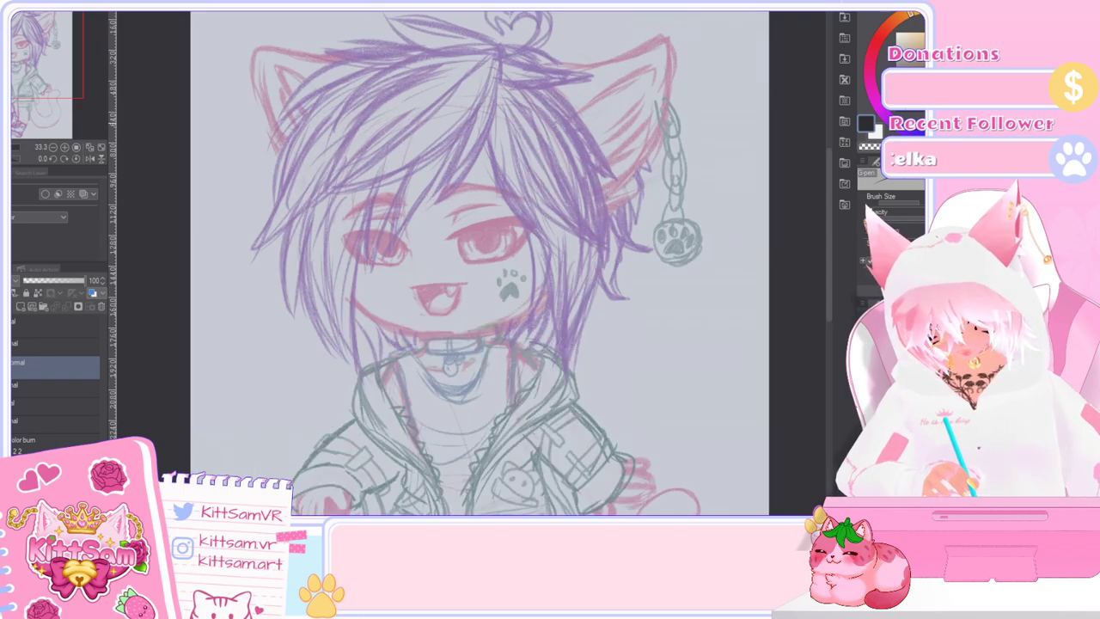
mouse_move(828, 273)
mouse_down()
mouse_move(830, 262)
mouse_move(830, 272)
mouse_up()
scroll(830, 271, up, 2)
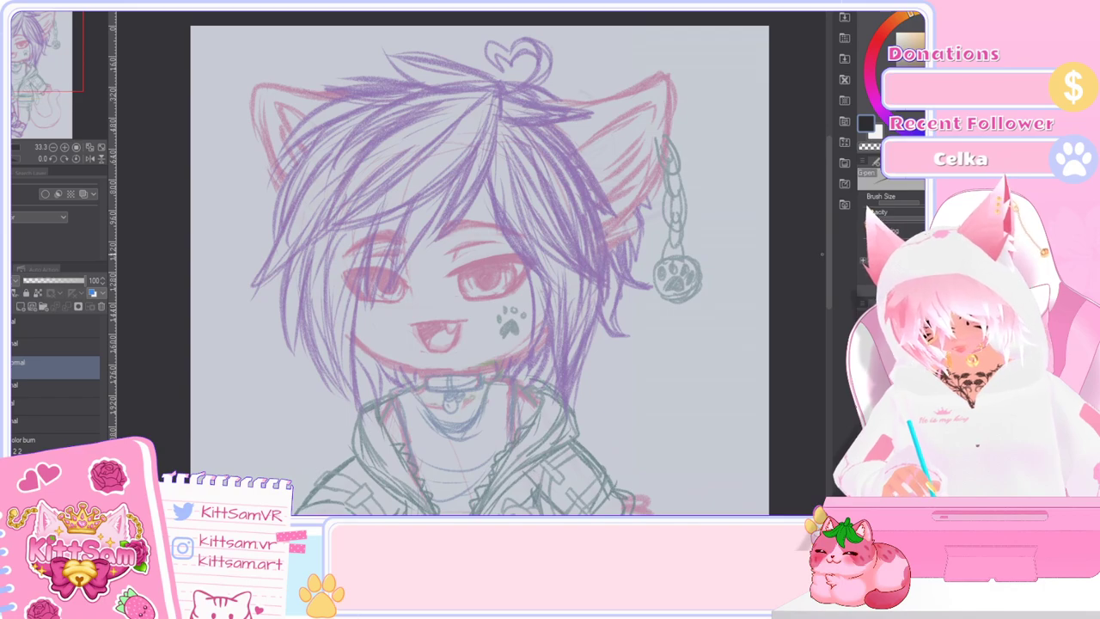
mouse_move(492, 114)
mouse_down()
mouse_move(454, 170)
mouse_move(389, 208)
mouse_move(338, 225)
mouse_up()
drag(490, 90, 337, 224)
mouse_move(501, 91)
mouse_down()
mouse_move(471, 198)
mouse_move(434, 239)
mouse_up()
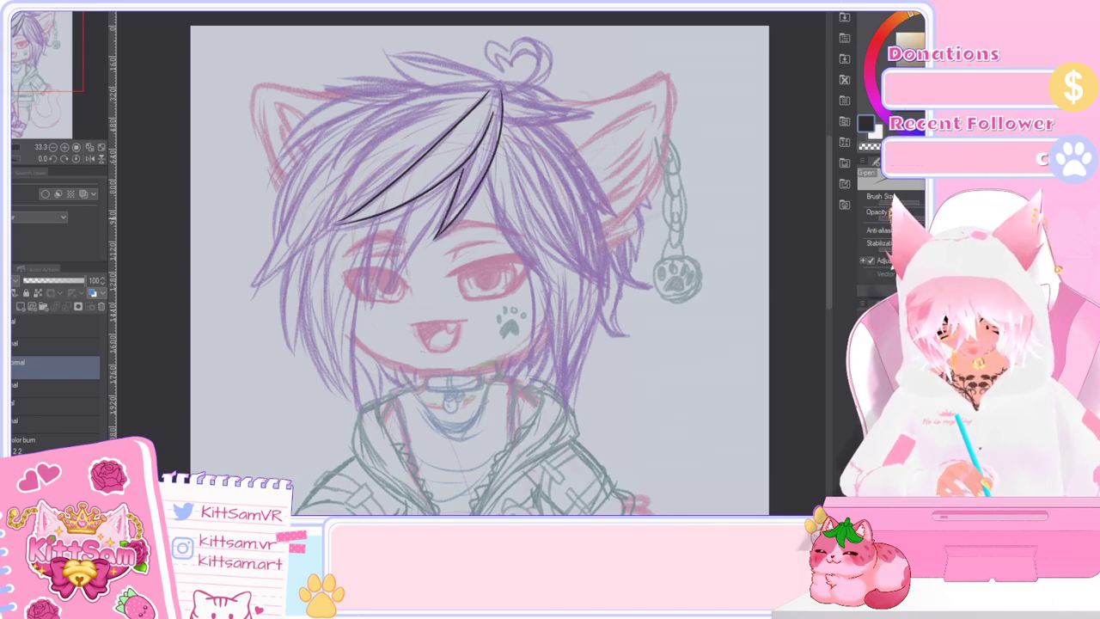
Step: Ink the thin pointed strands hanging from the fringe's lower edge over the character's left-hand eye in the picture
drag(464, 167, 388, 293)
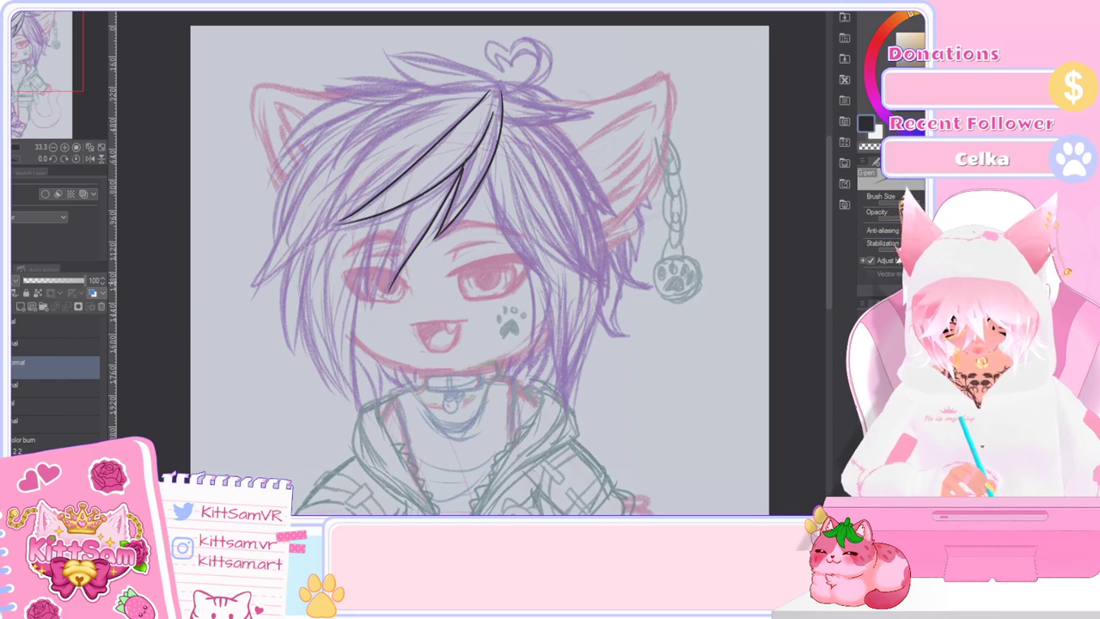
key(ctrl+z)
drag(464, 166, 394, 291)
drag(459, 177, 391, 263)
key(ctrl+z)
drag(410, 204, 392, 295)
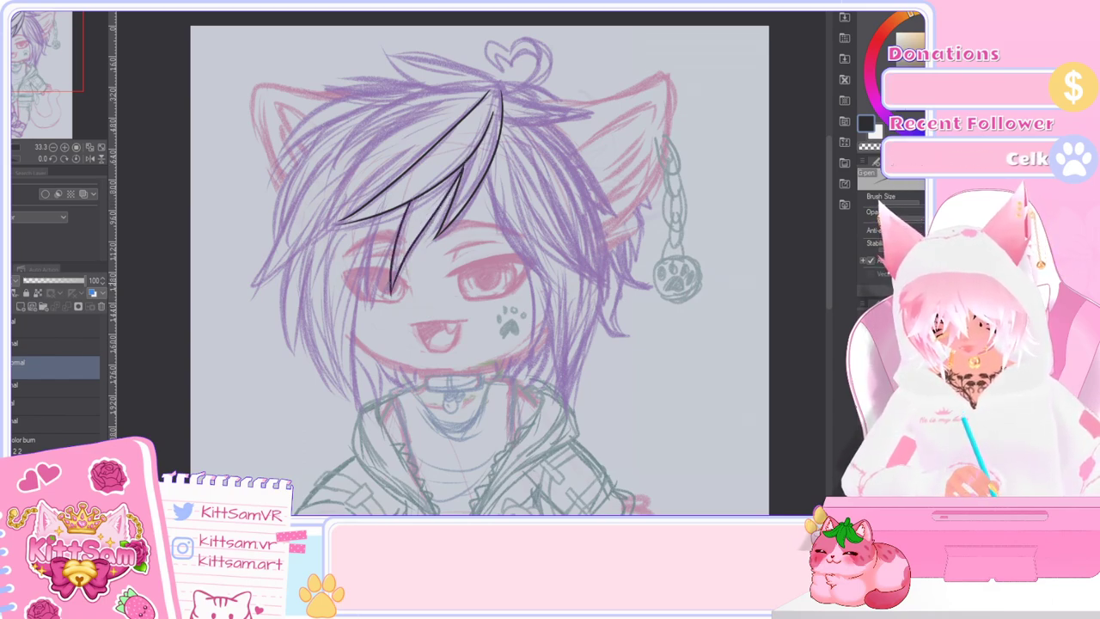
drag(378, 215, 372, 316)
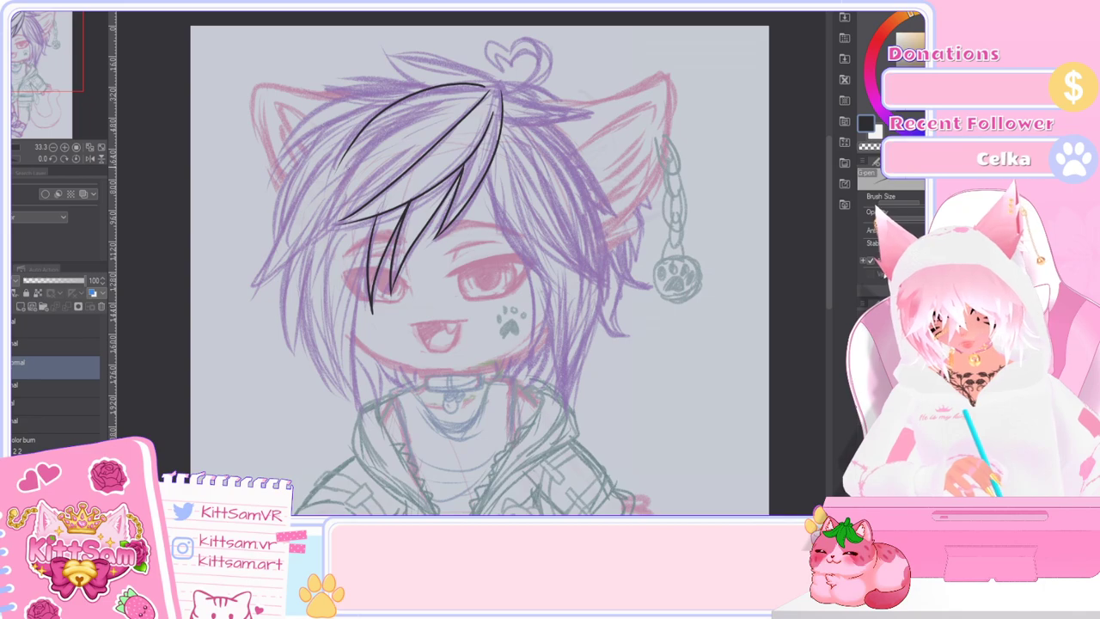
Step: Ink the upper left fringe strands and the hair contour running from the parting toward the left cat ear
drag(417, 120, 323, 190)
key(ctrl+z)
drag(420, 120, 349, 183)
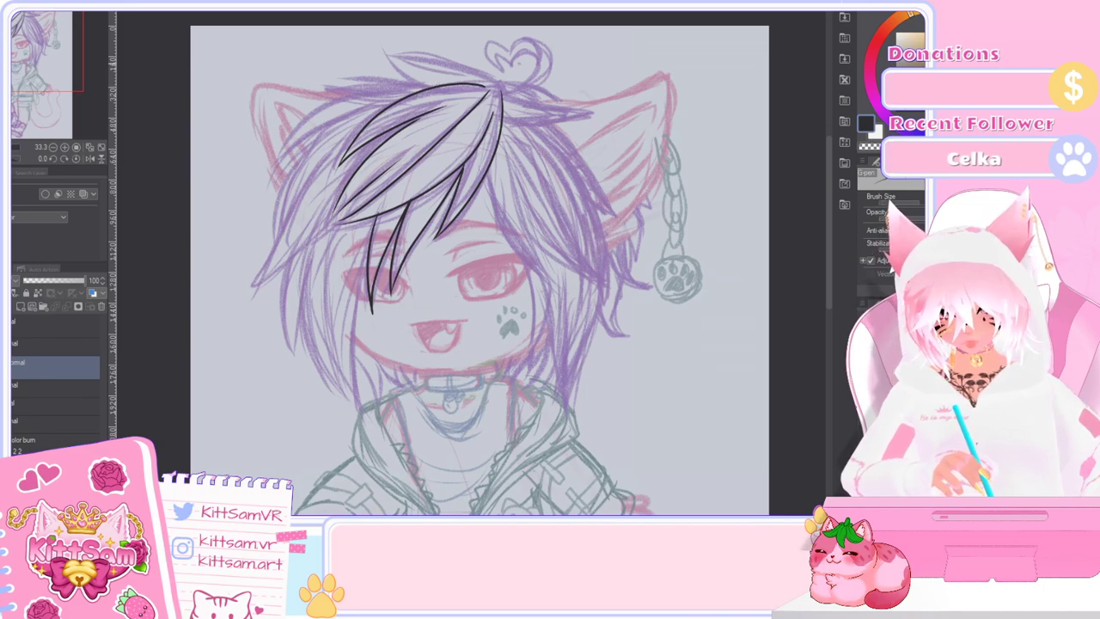
mouse_move(502, 81)
mouse_down()
mouse_move(395, 52)
mouse_move(453, 81)
mouse_up()
key(ctrl+z)
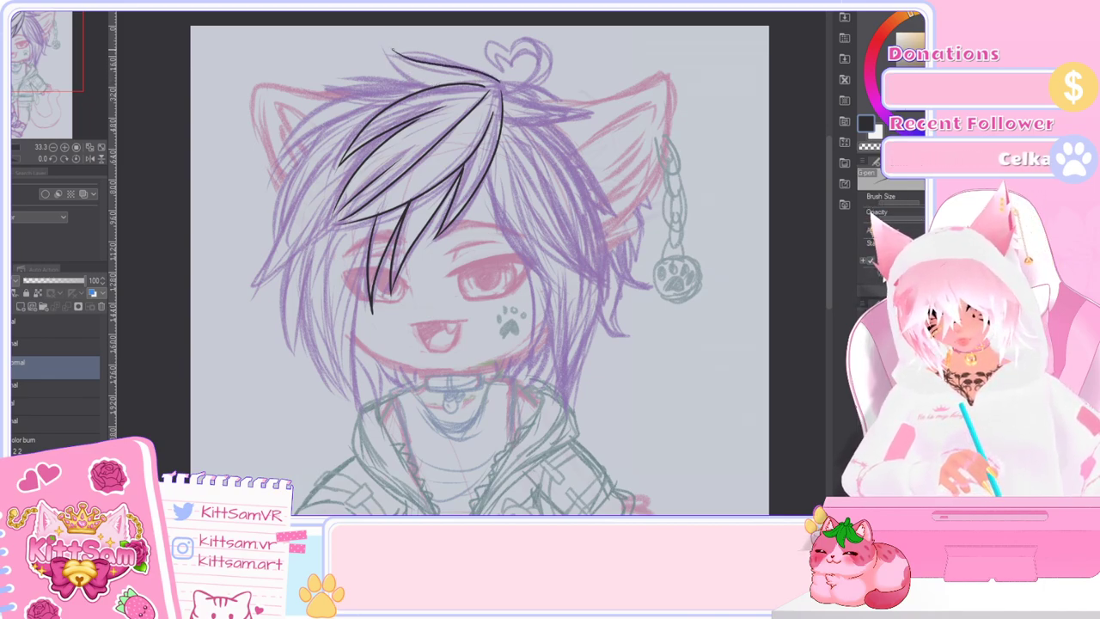
mouse_move(433, 83)
mouse_down()
mouse_move(332, 89)
mouse_move(406, 85)
mouse_up()
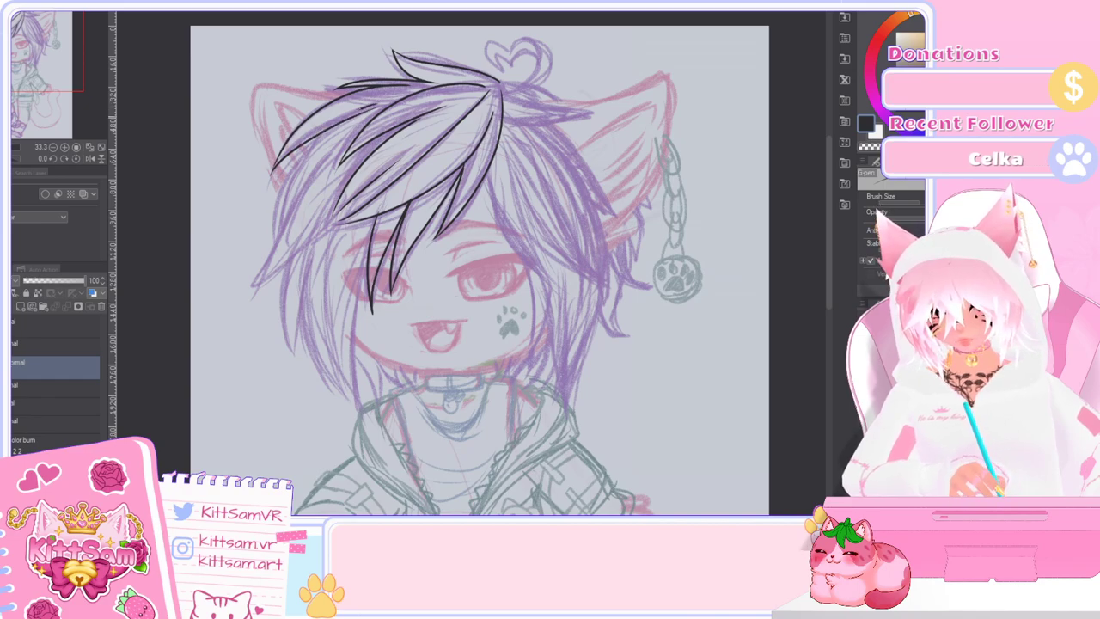
Step: Ink the left side of the hair, including the outer spike and the long locks falling beside the face
drag(275, 203, 274, 244)
key(ctrl+z)
drag(322, 134, 272, 242)
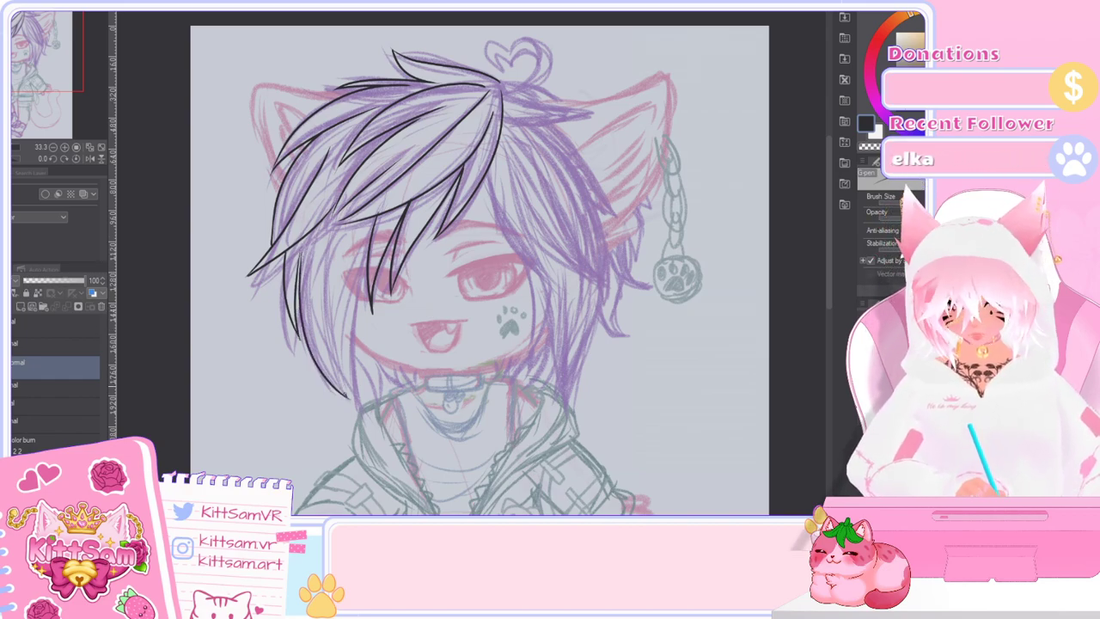
drag(325, 283, 348, 395)
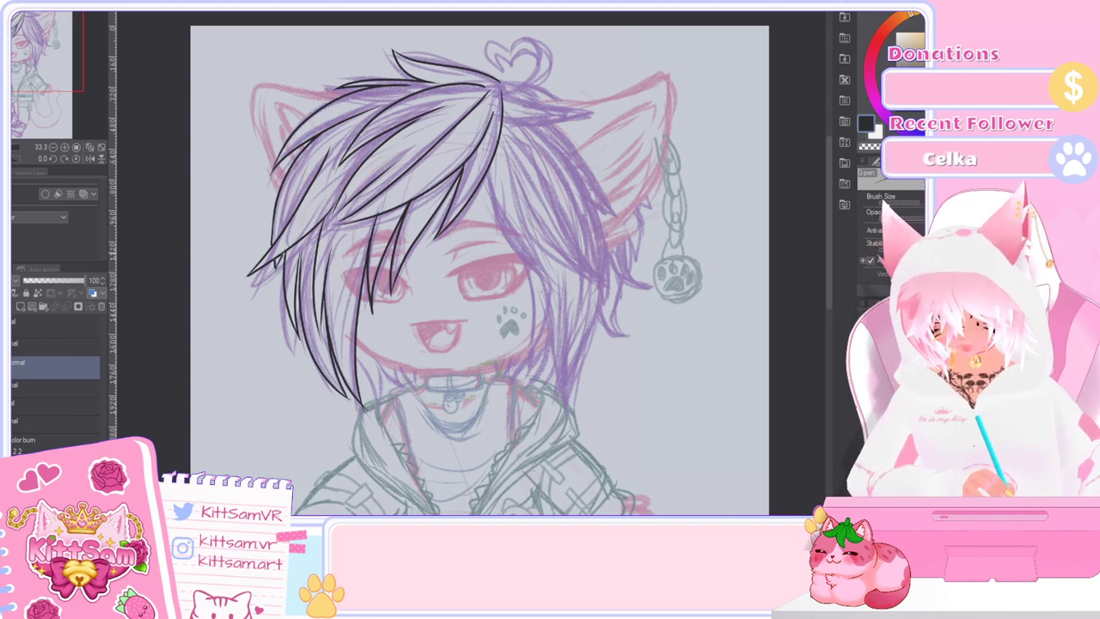
Step: Ink the fringe strands on the right side of the face, sweeping from the parting down past the eye
scroll(291, 252, down, 1)
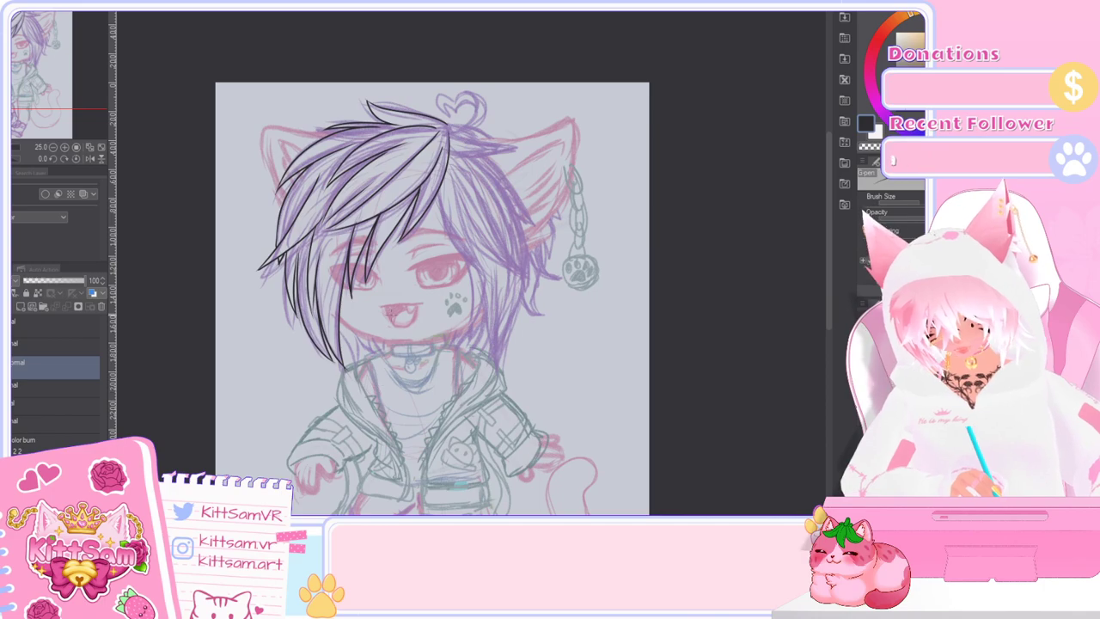
scroll(437, 228, up, 1)
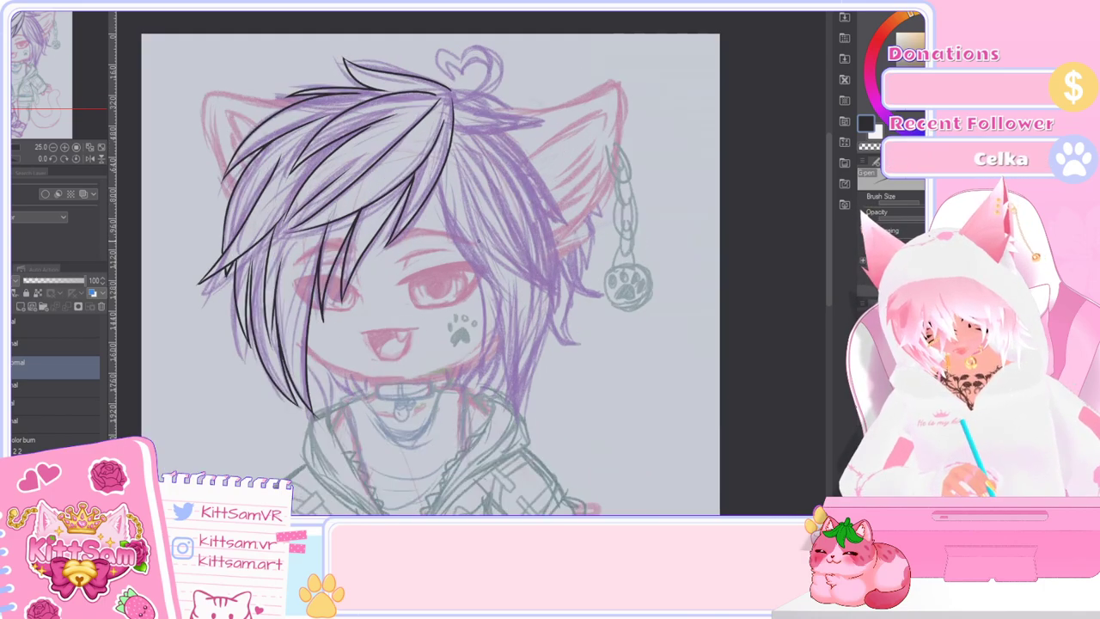
drag(439, 178, 516, 293)
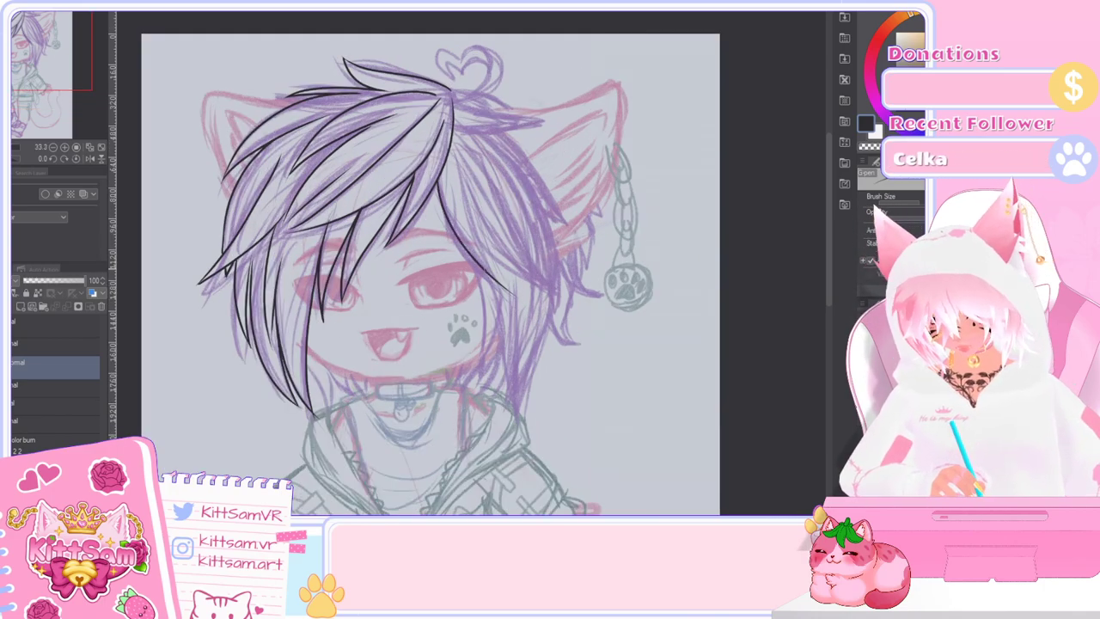
mouse_move(461, 187)
mouse_down()
mouse_move(483, 257)
mouse_move(514, 294)
mouse_up()
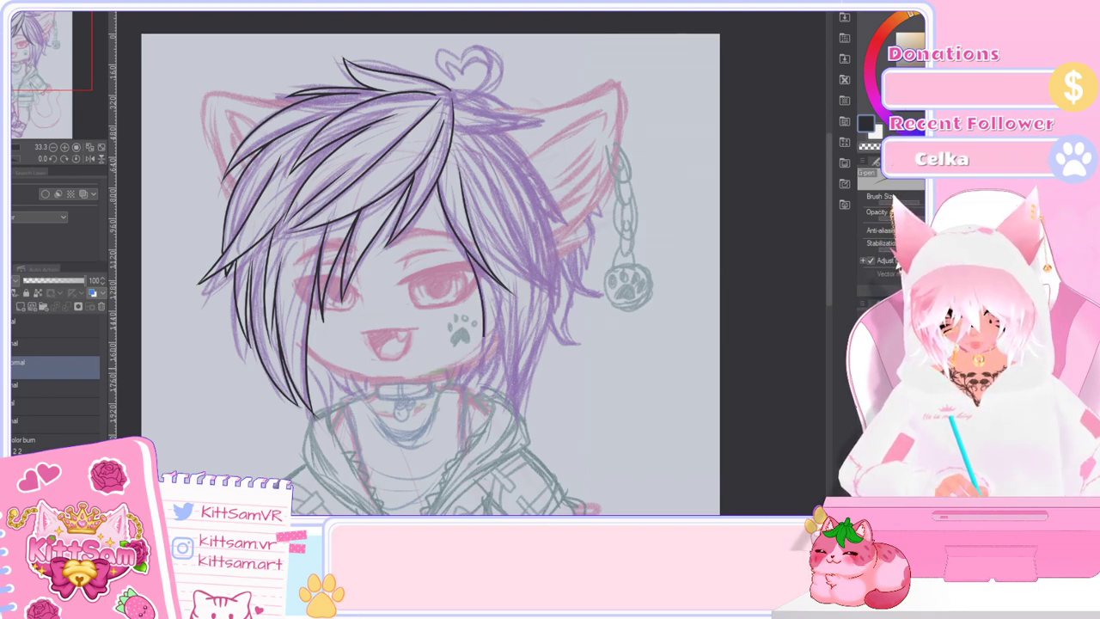
Step: Ink the outer right contour of the hair with its top tuft and the long locks falling to the shoulder
scroll(825, 268, down, 3)
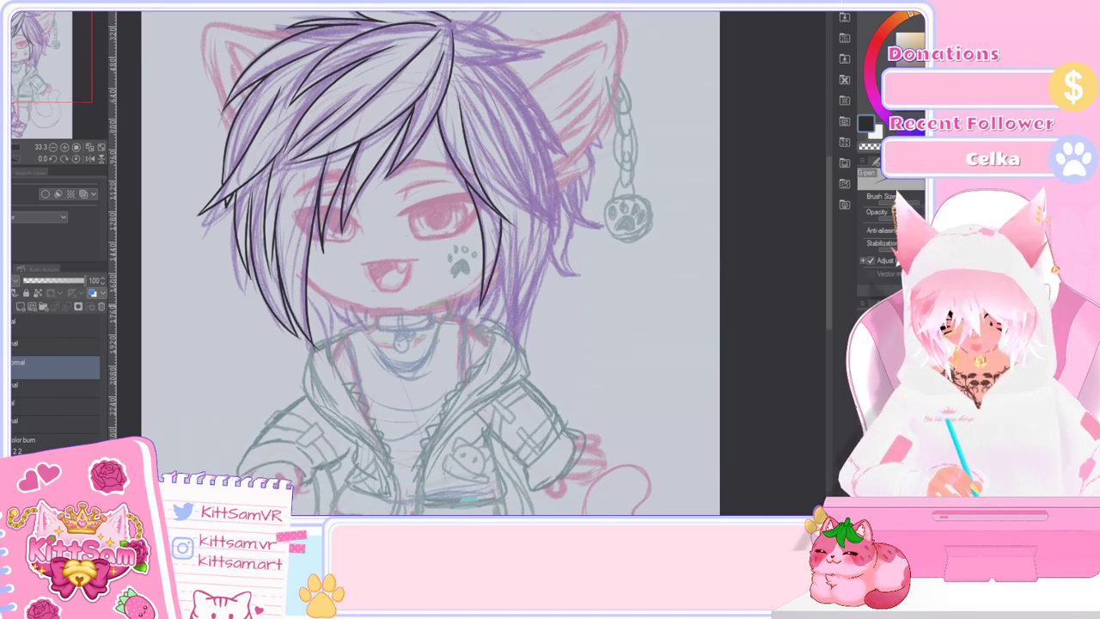
scroll(832, 244, up, 3)
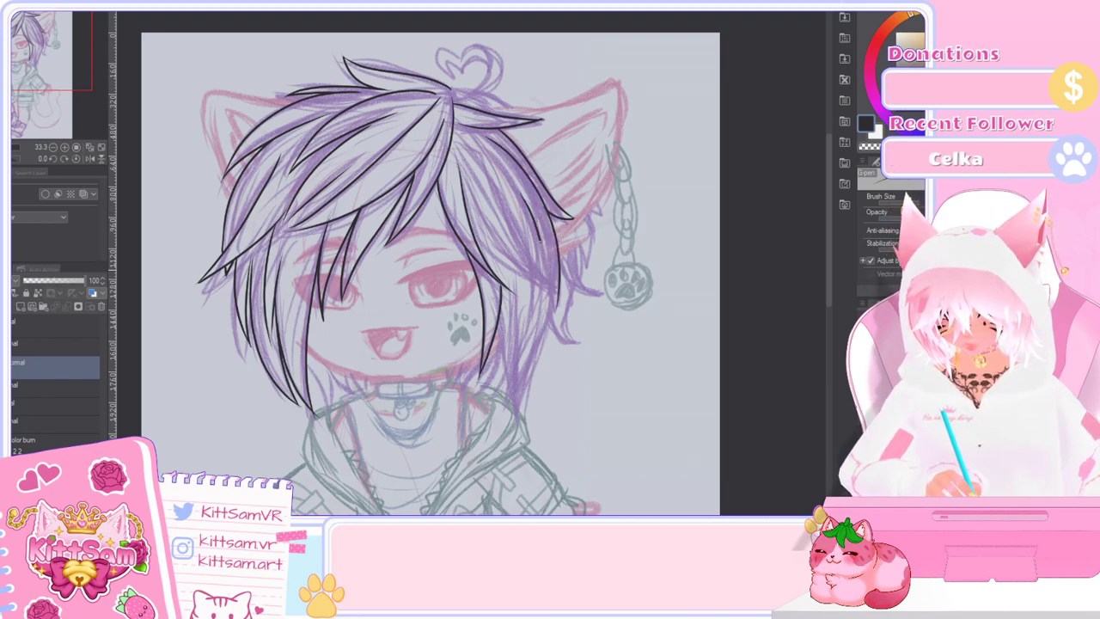
drag(540, 239, 526, 394)
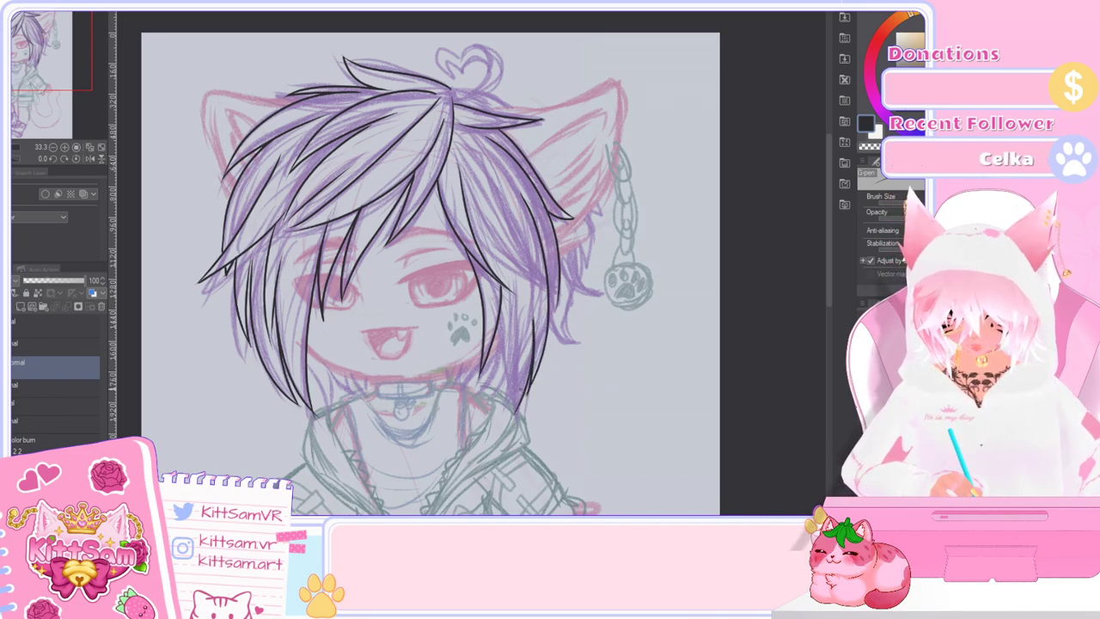
key(ctrl+z)
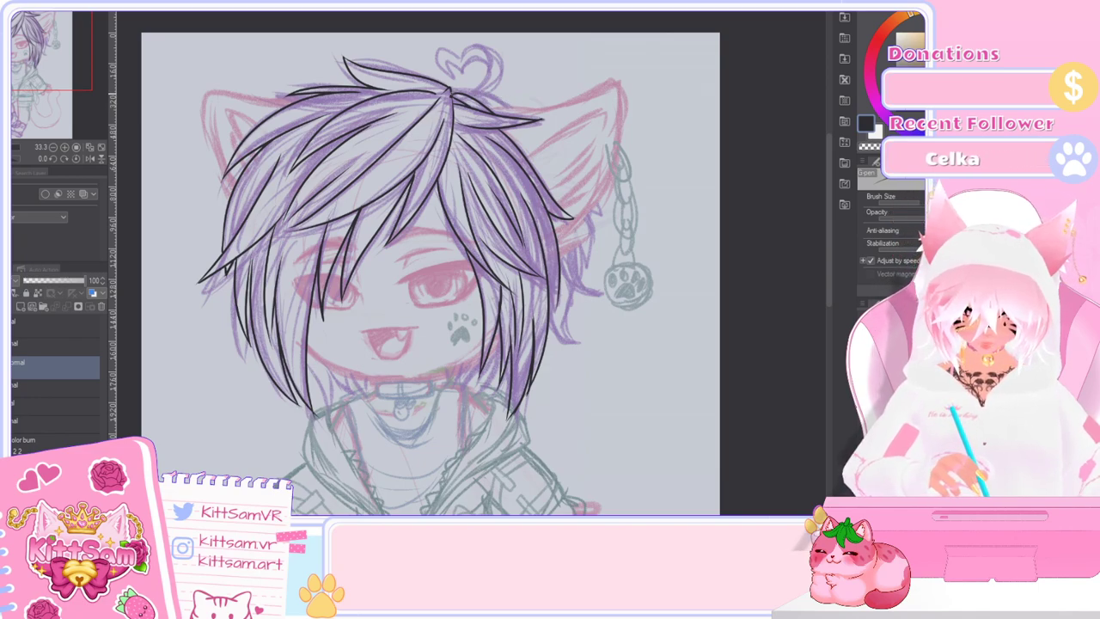
Step: Ink the heart-shaped hair curl on top of the head, tracing both lobes down to the parting
key(ctrl+z)
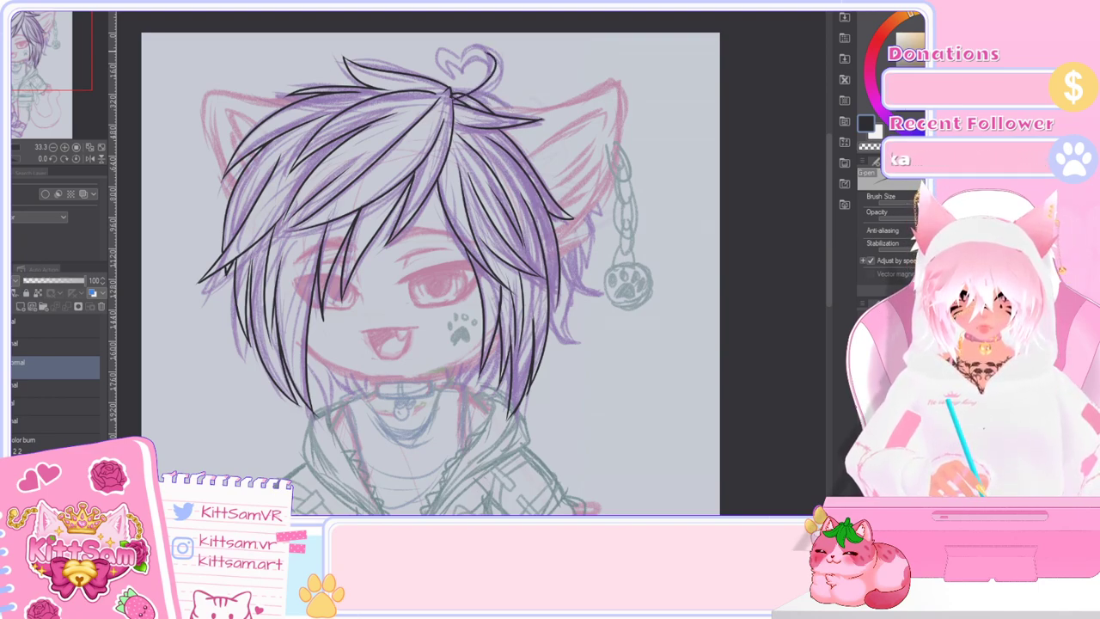
drag(488, 54, 458, 69)
key(ctrl+z)
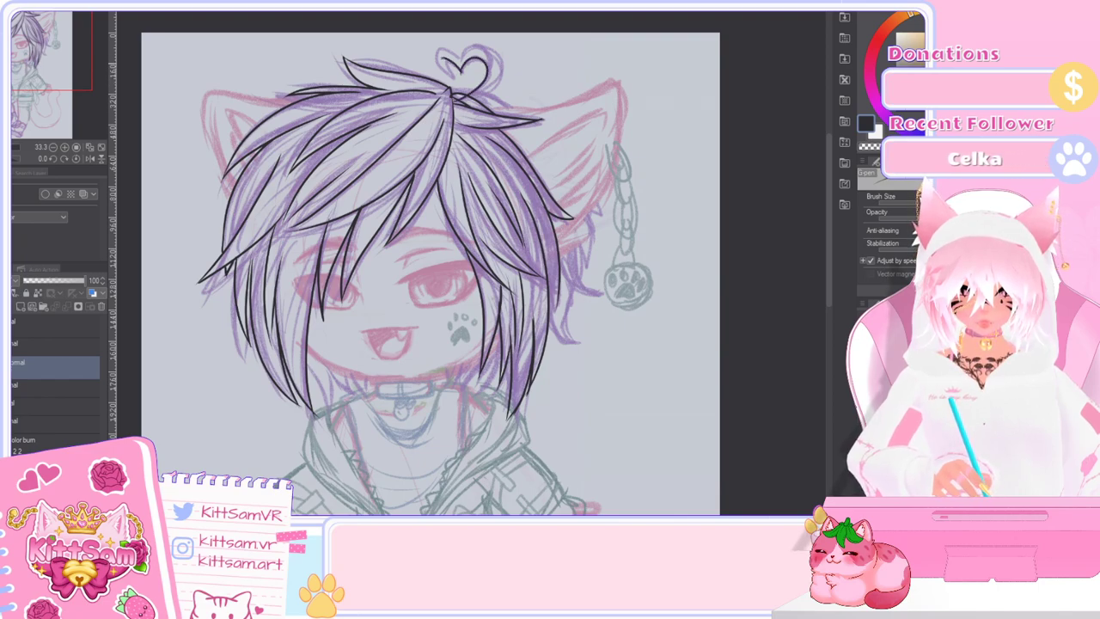
mouse_move(459, 68)
mouse_down()
mouse_move(460, 80)
mouse_move(499, 53)
mouse_move(435, 52)
mouse_move(445, 75)
mouse_up()
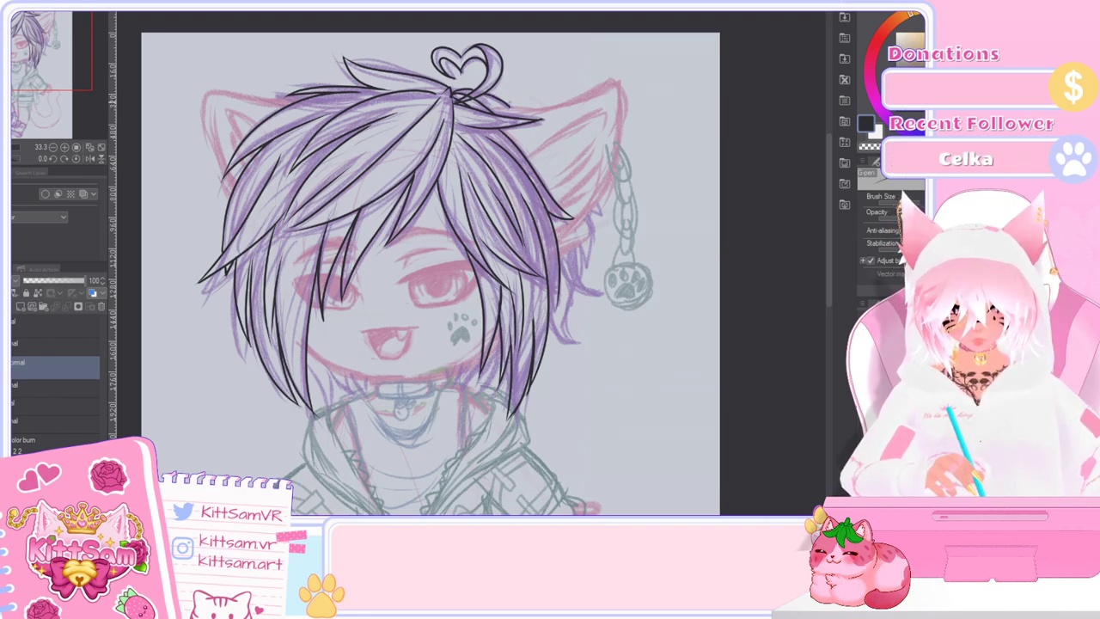
Step: Ink the small pointed tuft at the base of the cat ear on the right side of the head
mouse_move(558, 256)
mouse_down()
mouse_move(588, 235)
mouse_move(577, 238)
mouse_move(605, 192)
mouse_up()
key(ctrl+z)
key(ctrl+z)
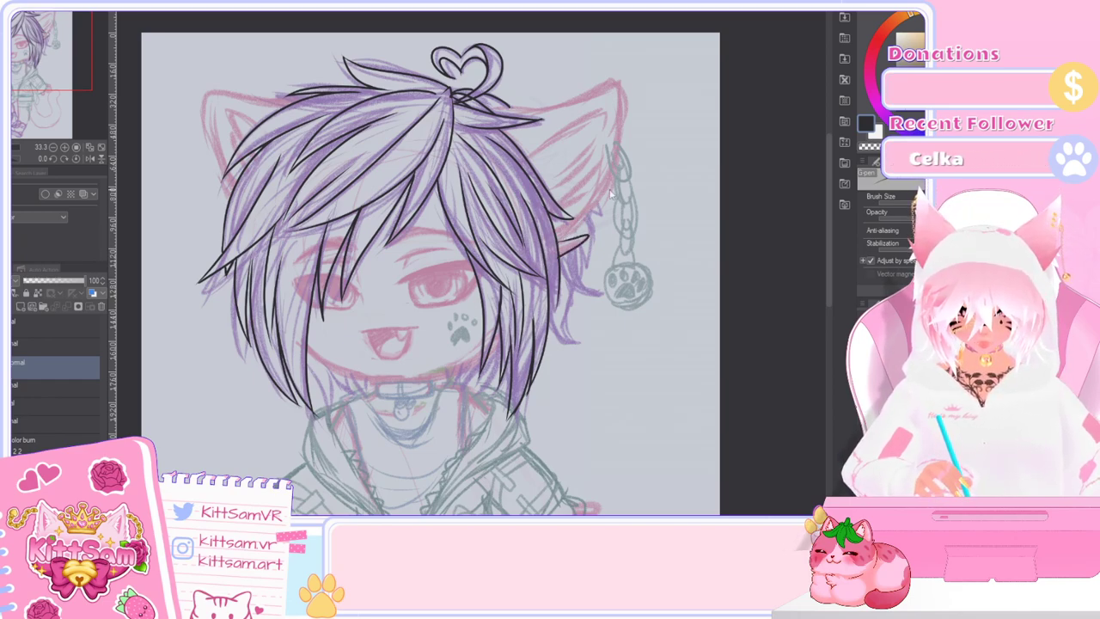
mouse_move(553, 246)
mouse_down()
mouse_move(619, 167)
mouse_move(627, 106)
mouse_up()
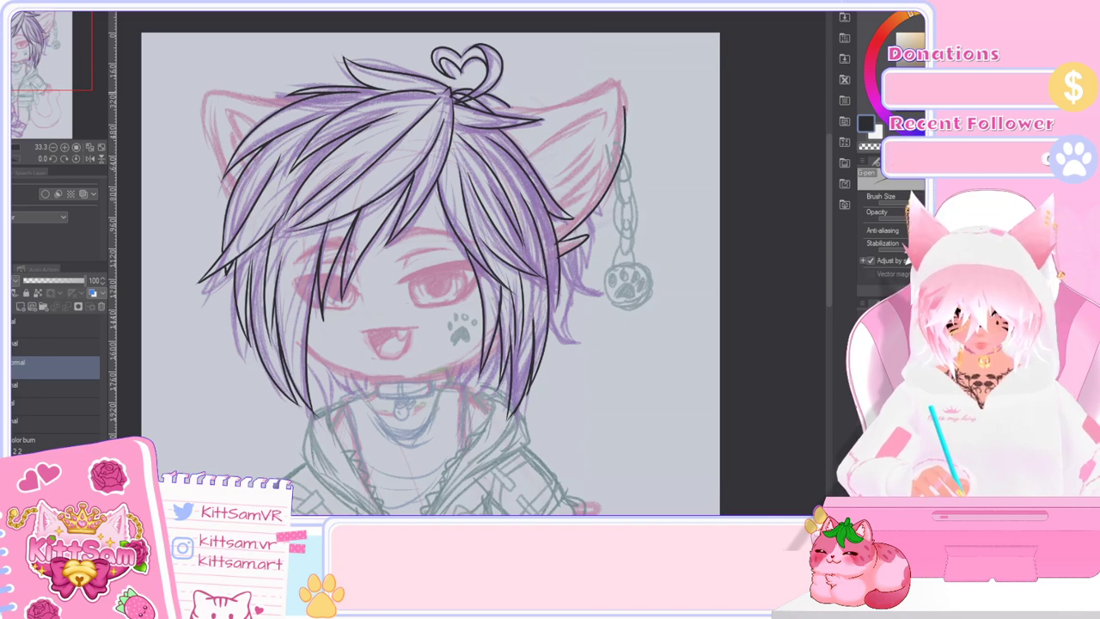
key(ctrl+z)
mouse_move(574, 225)
mouse_down()
mouse_move(623, 130)
mouse_move(612, 79)
mouse_move(544, 108)
mouse_move(574, 93)
mouse_up()
key(ctrl+z)
key(ctrl+z)
key(ctrl+z)
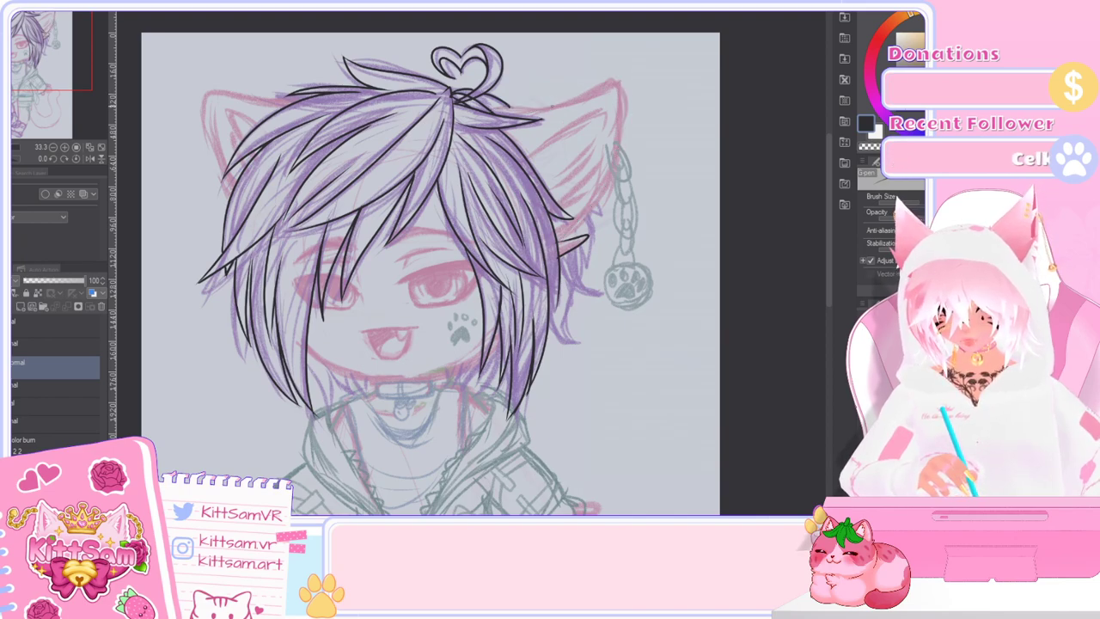
mouse_move(493, 107)
mouse_down()
mouse_move(542, 107)
mouse_move(619, 82)
mouse_move(626, 141)
mouse_move(576, 239)
mouse_up()
key(ctrl+z)
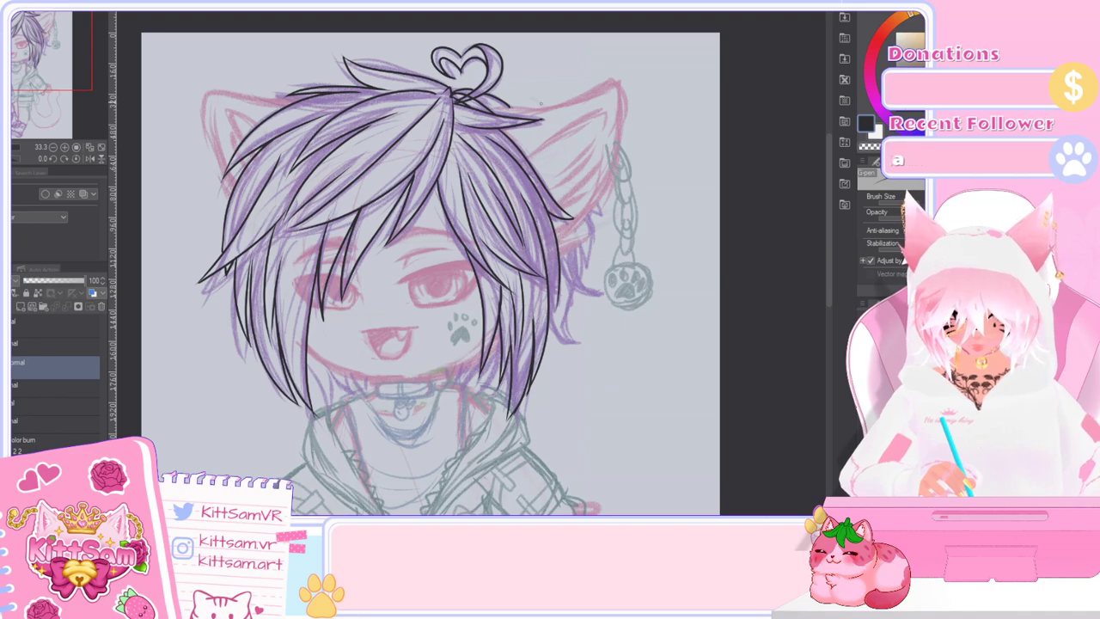
Step: Ink the right cat ear's outer contour from the hair over the tip to its base, plus the inner-ear line
mouse_move(493, 104)
mouse_down()
mouse_move(544, 104)
mouse_move(602, 82)
mouse_up()
key(ctrl+z)
mouse_move(493, 105)
mouse_down()
mouse_move(577, 91)
mouse_move(624, 102)
mouse_move(602, 182)
mouse_move(566, 237)
mouse_move(577, 246)
mouse_move(560, 252)
mouse_up()
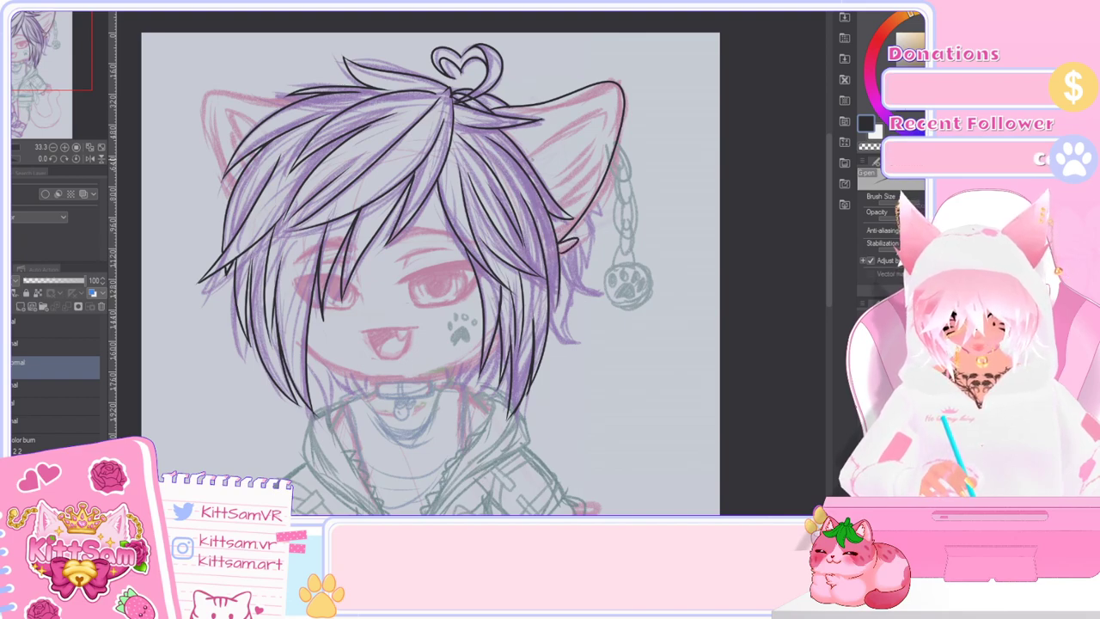
drag(532, 161, 611, 101)
key(ctrl+z)
drag(526, 162, 611, 107)
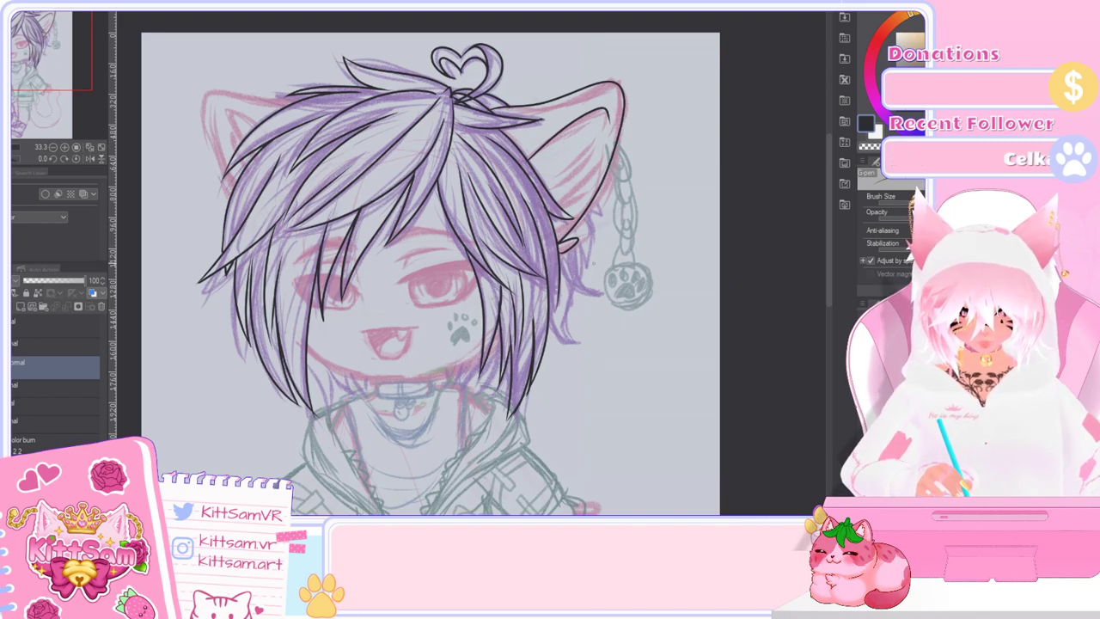
Step: Ink the back hair below the right cat ear, ending in outward-flicking tips beside the long side locks
mouse_move(589, 211)
mouse_down()
mouse_move(609, 224)
mouse_move(583, 225)
mouse_move(591, 249)
mouse_up()
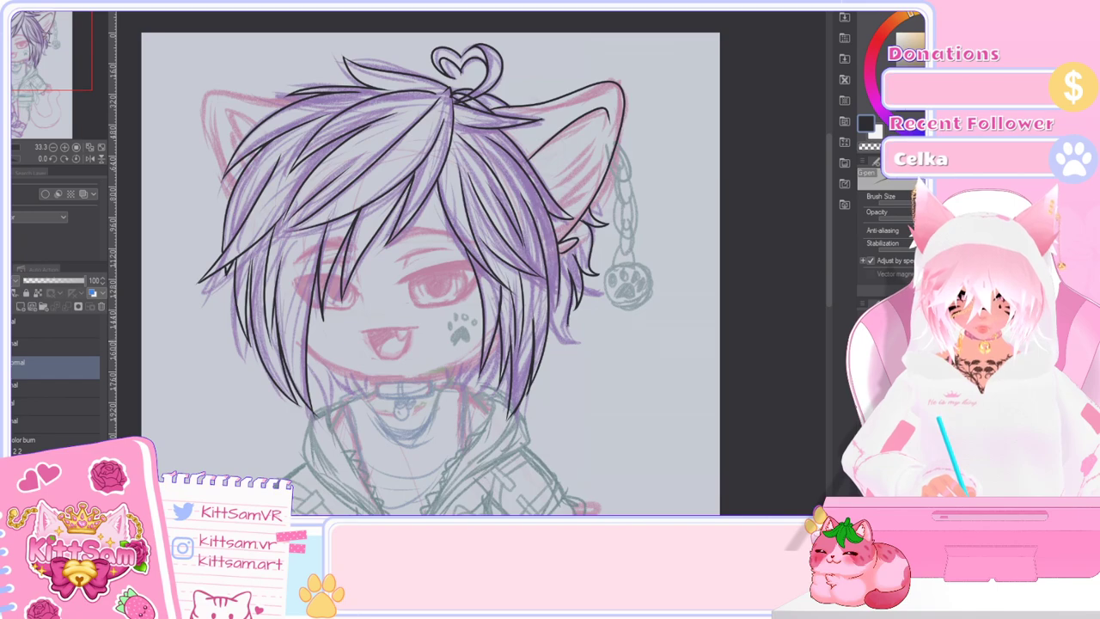
drag(571, 325, 589, 341)
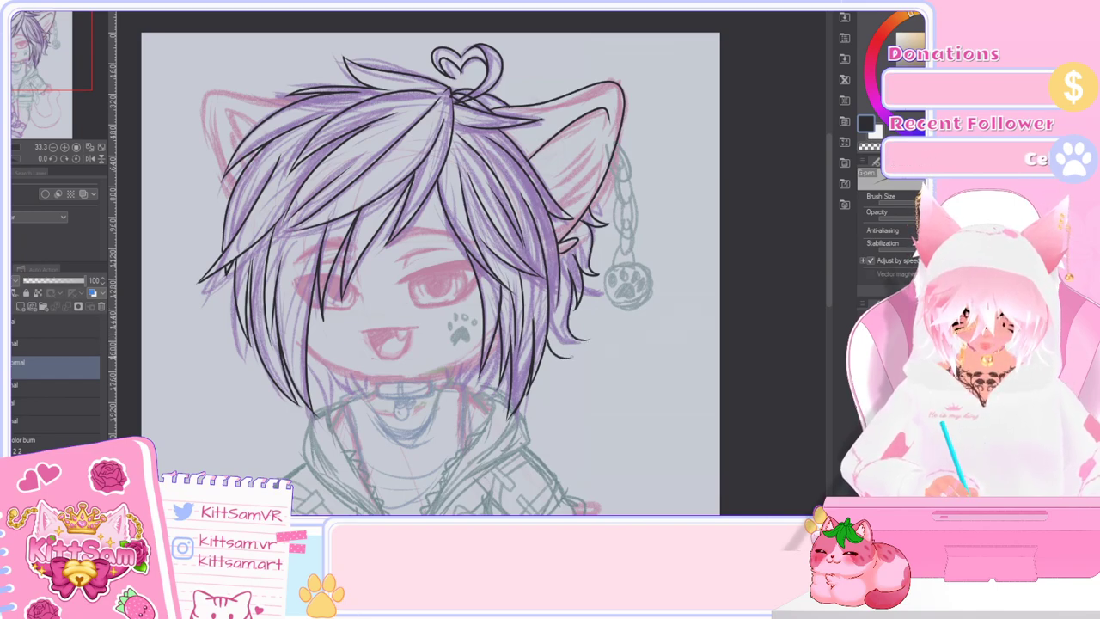
drag(554, 353, 592, 340)
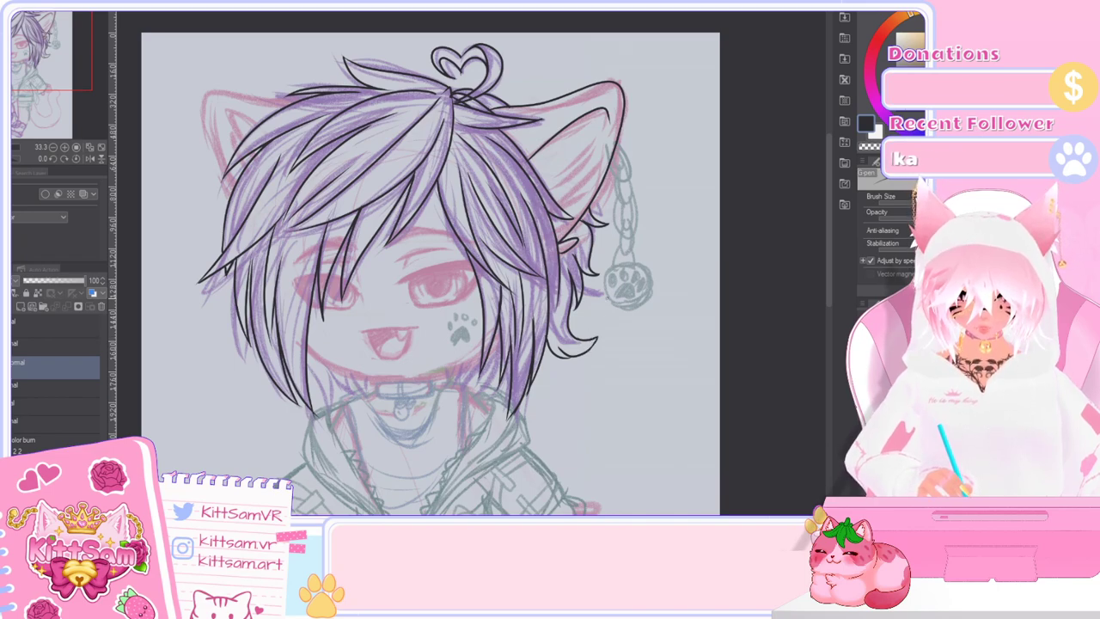
key(ctrl+z)
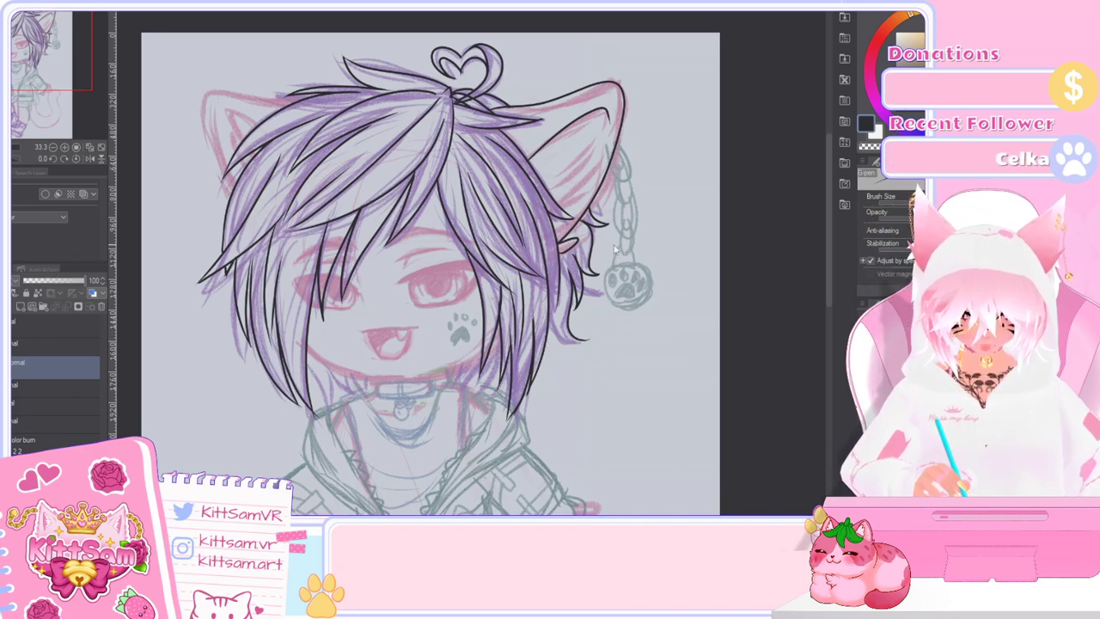
key(ctrl+z)
drag(557, 323, 569, 352)
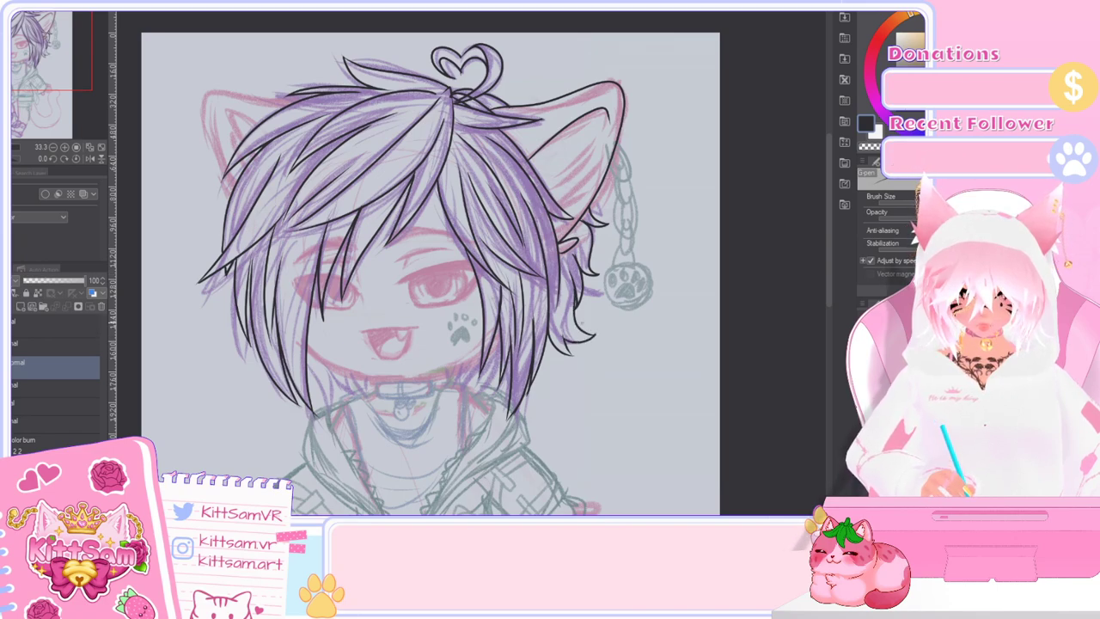
key(ctrl+z)
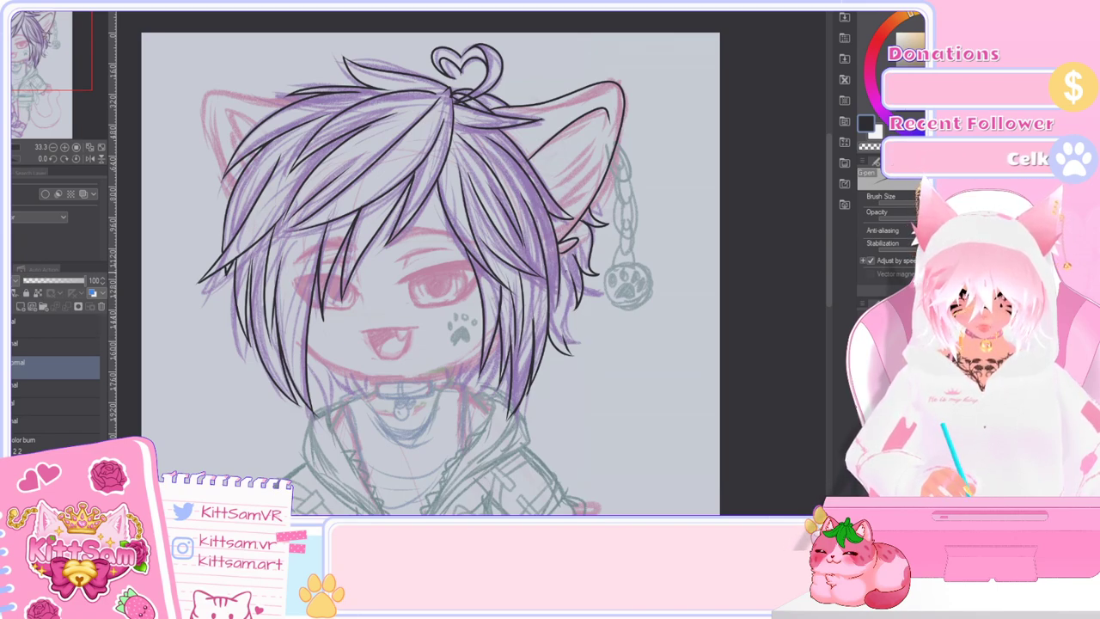
mouse_move(567, 271)
mouse_down()
mouse_move(574, 339)
mouse_move(591, 355)
mouse_up()
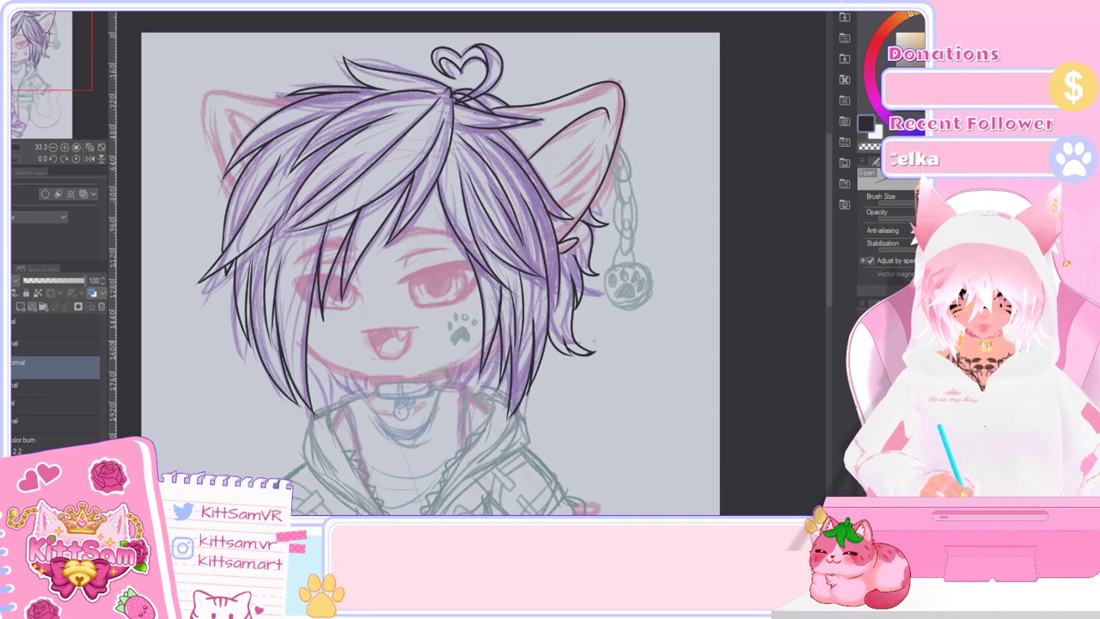
Step: Ink the outer contour of the left cat ear from the hairline over the tip down to the side hair
scroll(589, 381, down, 3)
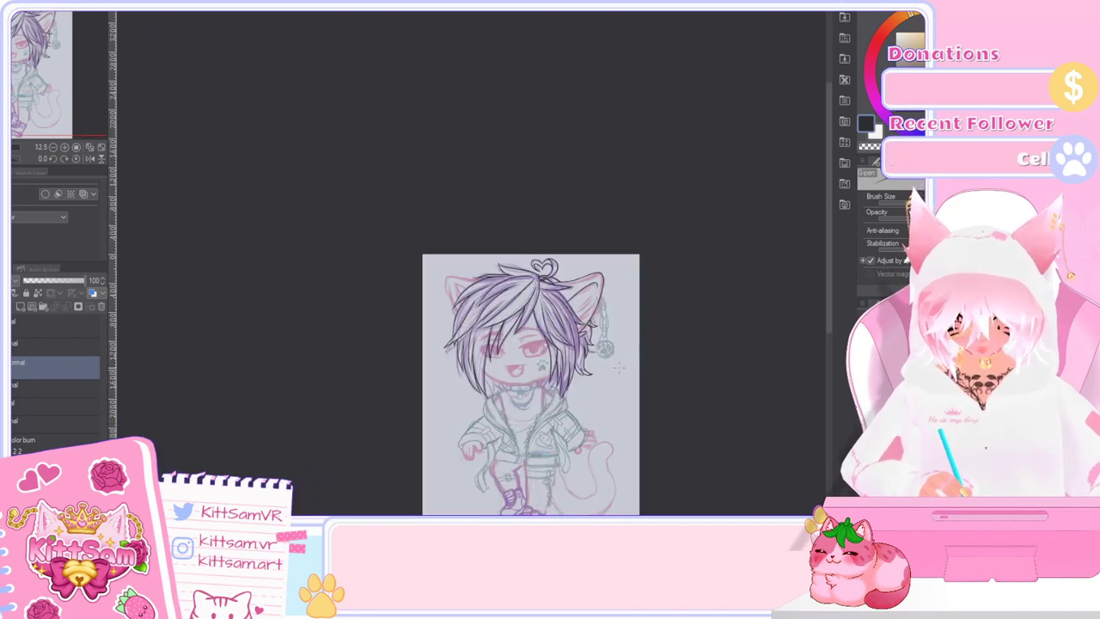
drag(830, 288, 830, 315)
scroll(481, 240, up, 3)
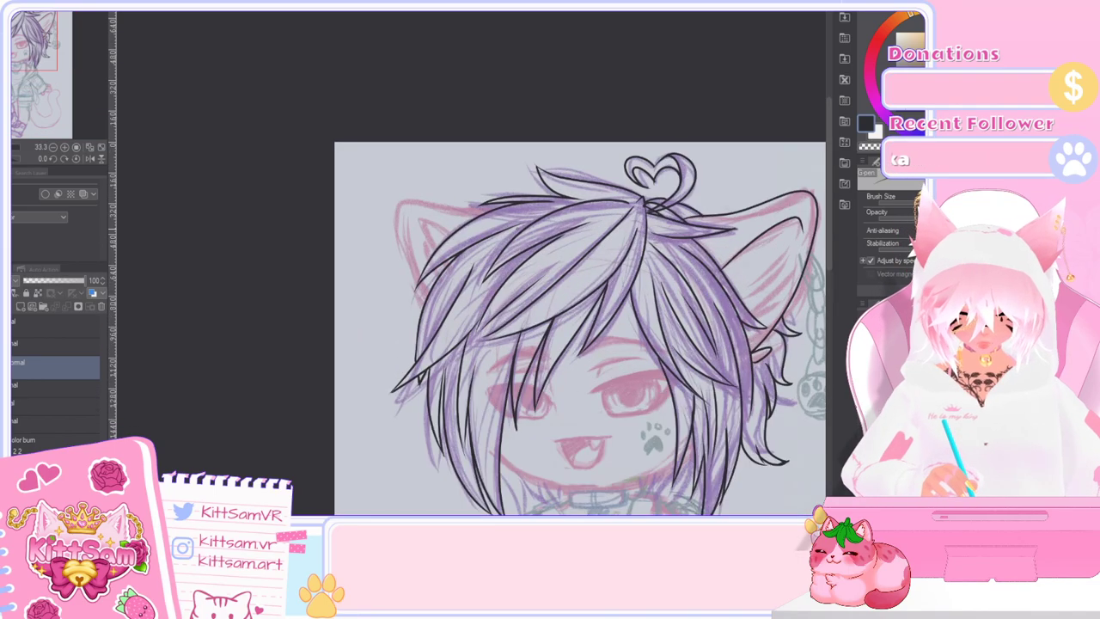
scroll(520, 231, down, 1)
drag(481, 520, 501, 520)
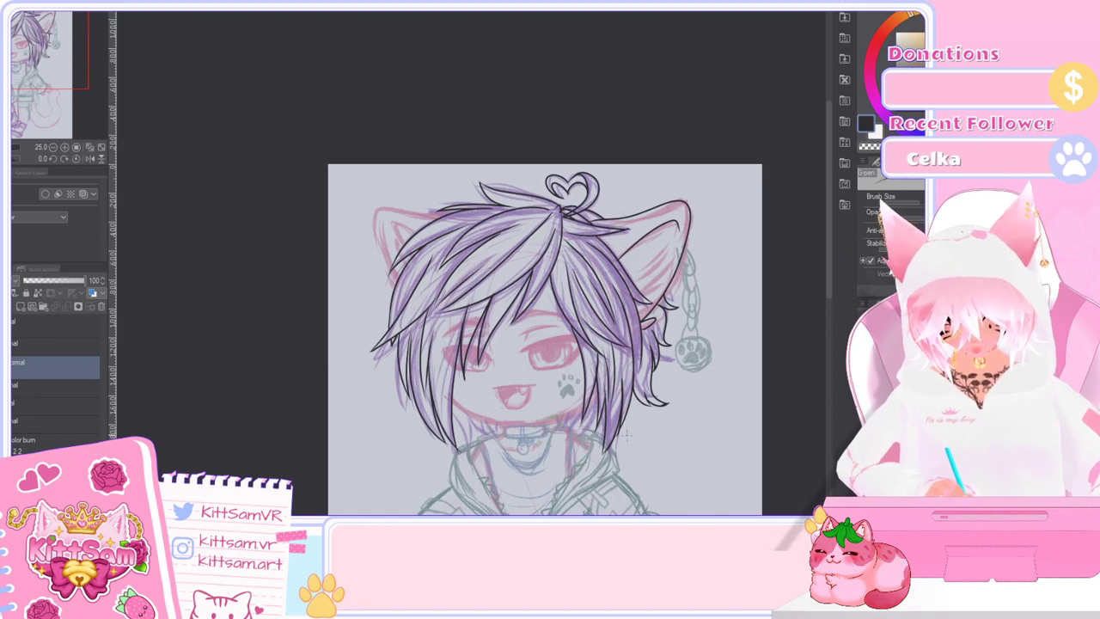
scroll(434, 215, up, 1)
mouse_move(453, 215)
mouse_down()
mouse_move(364, 206)
mouse_move(382, 306)
mouse_up()
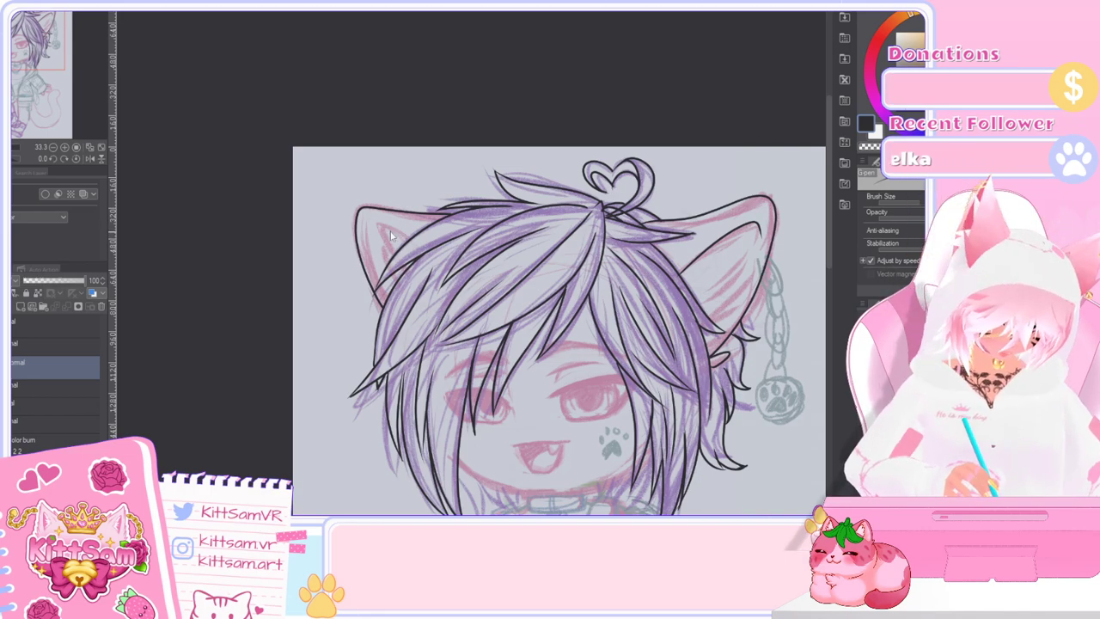
Step: Ink short, fur-like strokes along the inner side of the tail just below its tip
scroll(423, 238, down, 1)
drag(828, 263, 826, 312)
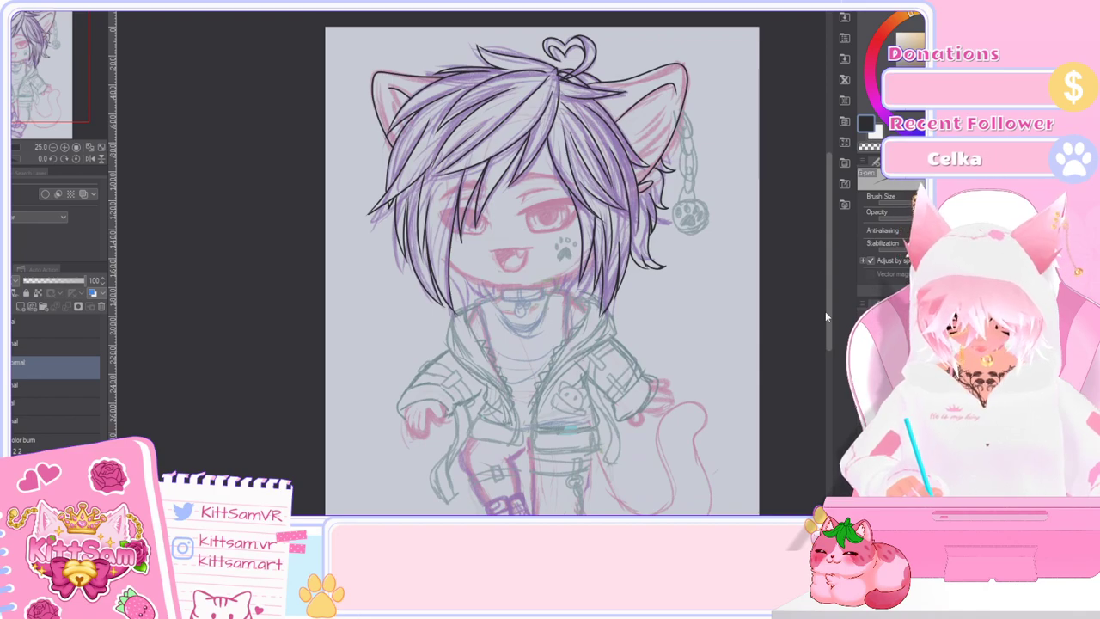
scroll(825, 311, down, 2)
drag(829, 336, 828, 336)
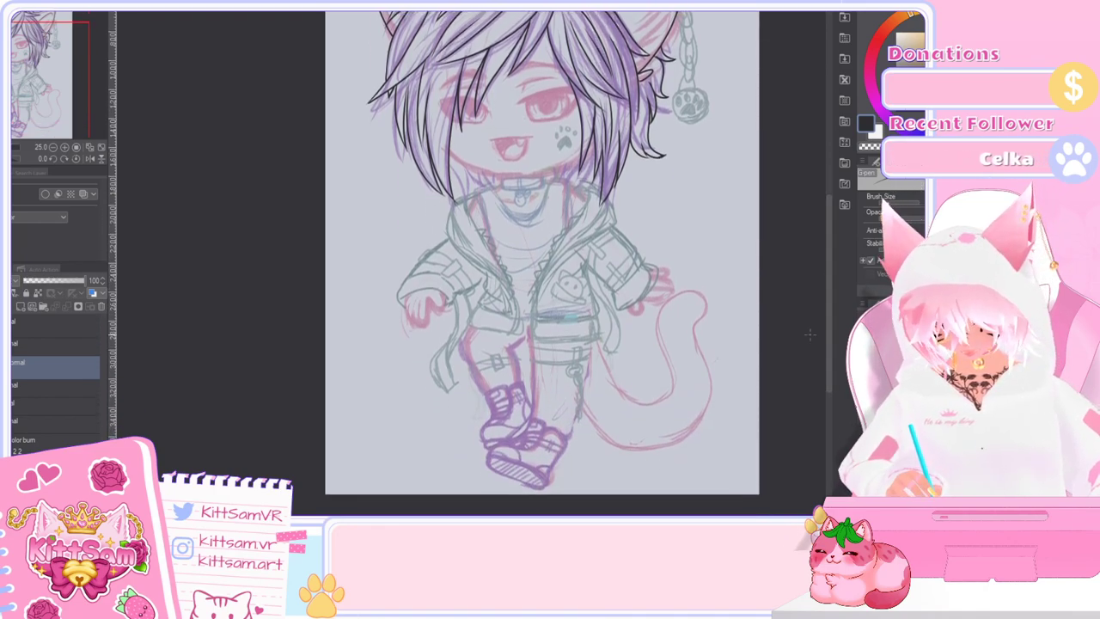
scroll(662, 410, up, 1)
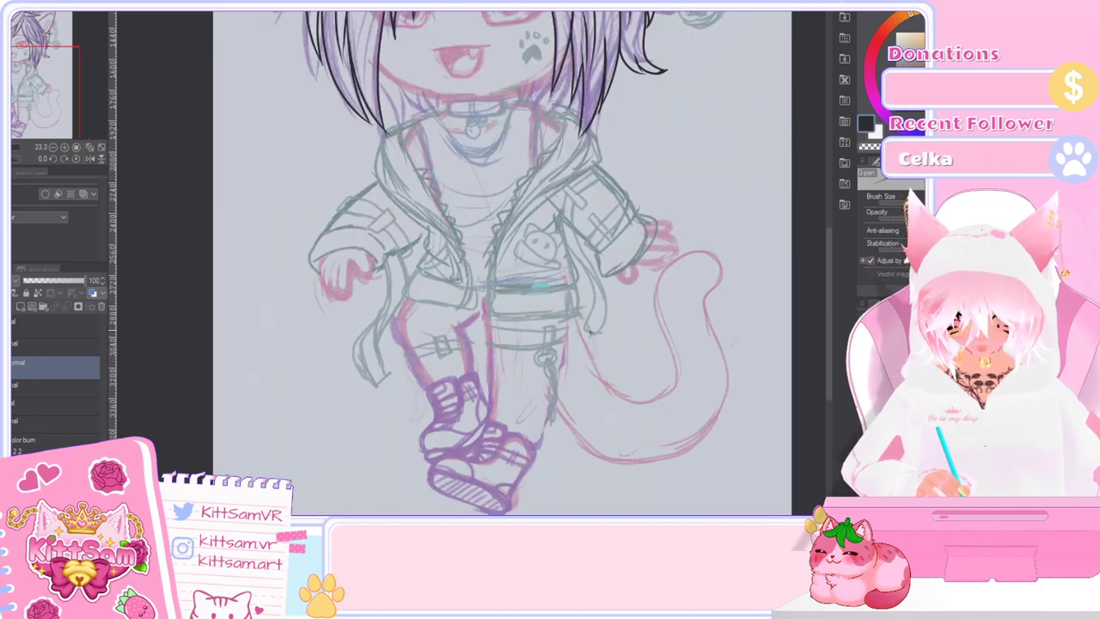
drag(600, 456, 633, 460)
key(ctrl+z)
mouse_move(555, 405)
mouse_down()
mouse_move(605, 454)
mouse_move(660, 456)
mouse_move(718, 420)
mouse_up()
key(ctrl+z)
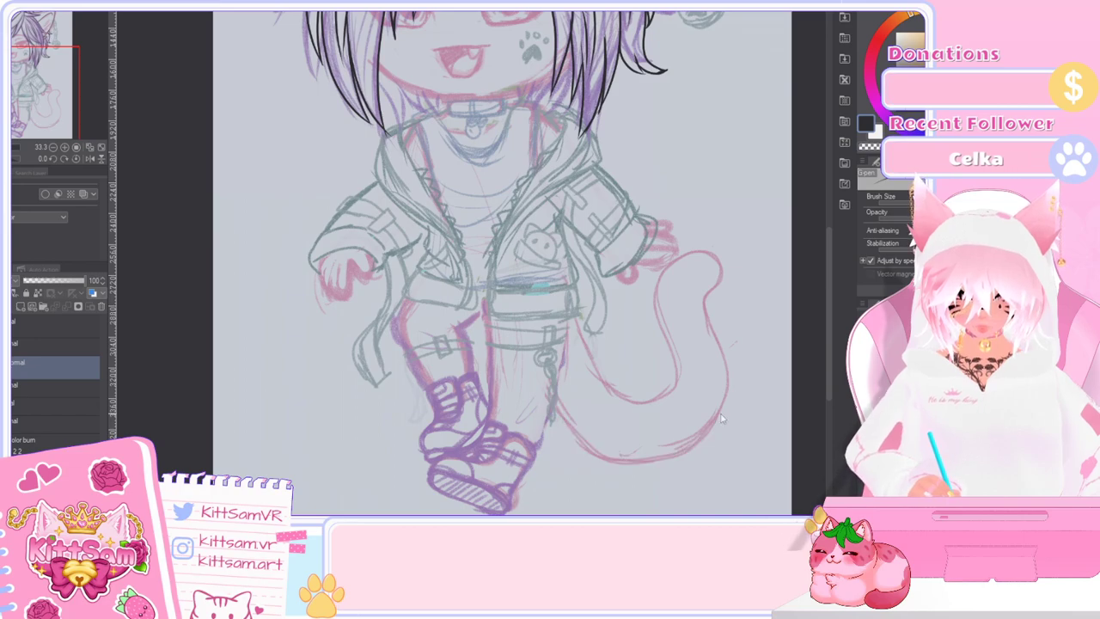
drag(656, 283, 658, 276)
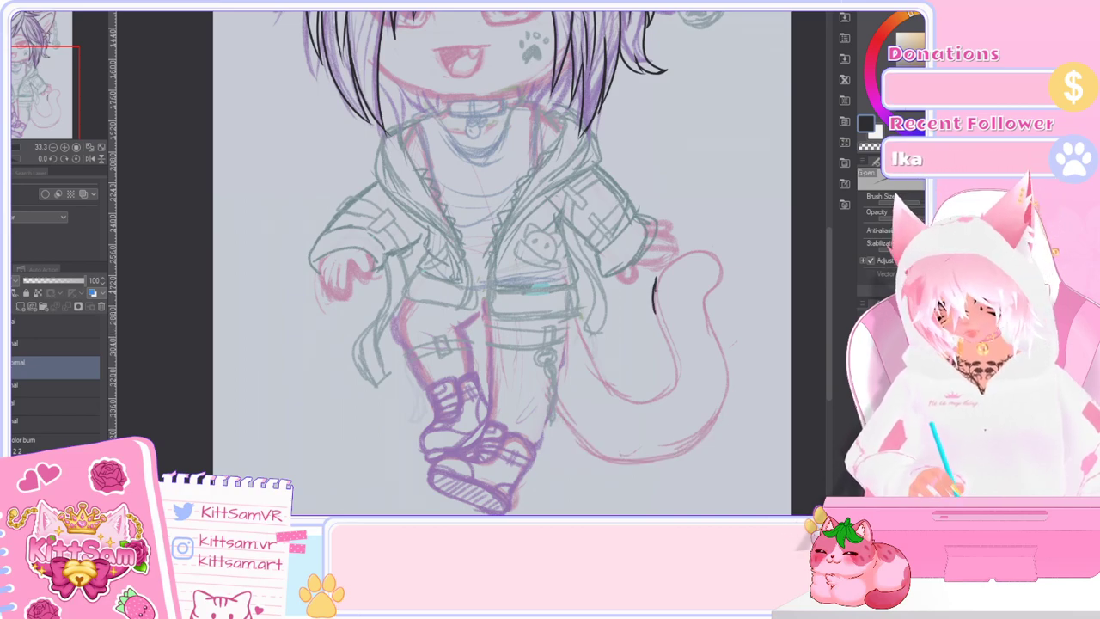
key(ctrl+z)
mouse_move(660, 321)
mouse_down()
mouse_move(651, 279)
mouse_move(662, 264)
mouse_move(656, 292)
mouse_move(662, 265)
mouse_up()
key(ctrl+z)
key(ctrl+z)
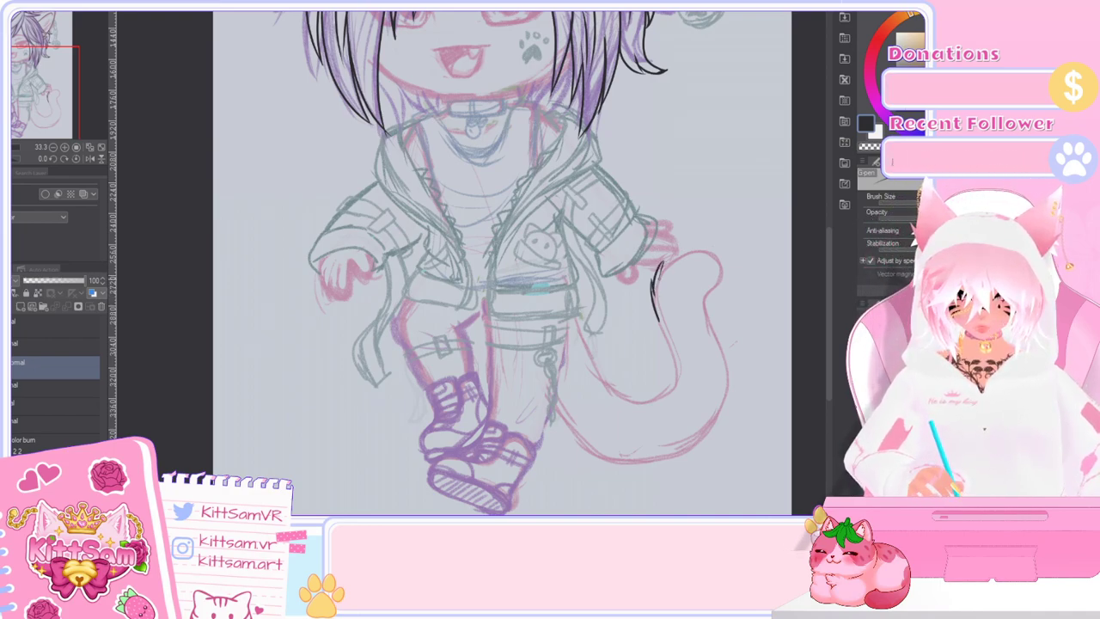
Step: Ink the rounded tail tip with small fur tufts and continue the outer edge down the tail's right side
mouse_move(674, 261)
mouse_down()
mouse_move(710, 252)
mouse_move(727, 280)
mouse_up()
key(ctrl+z)
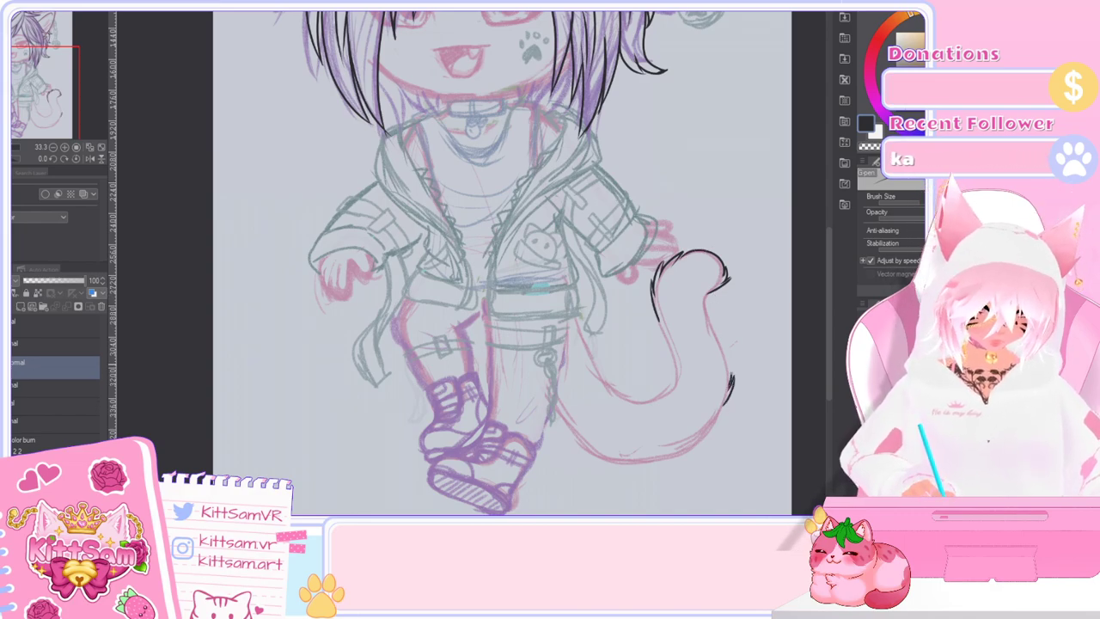
mouse_move(728, 361)
mouse_down()
mouse_move(706, 321)
mouse_move(711, 294)
mouse_up()
key(ctrl+z)
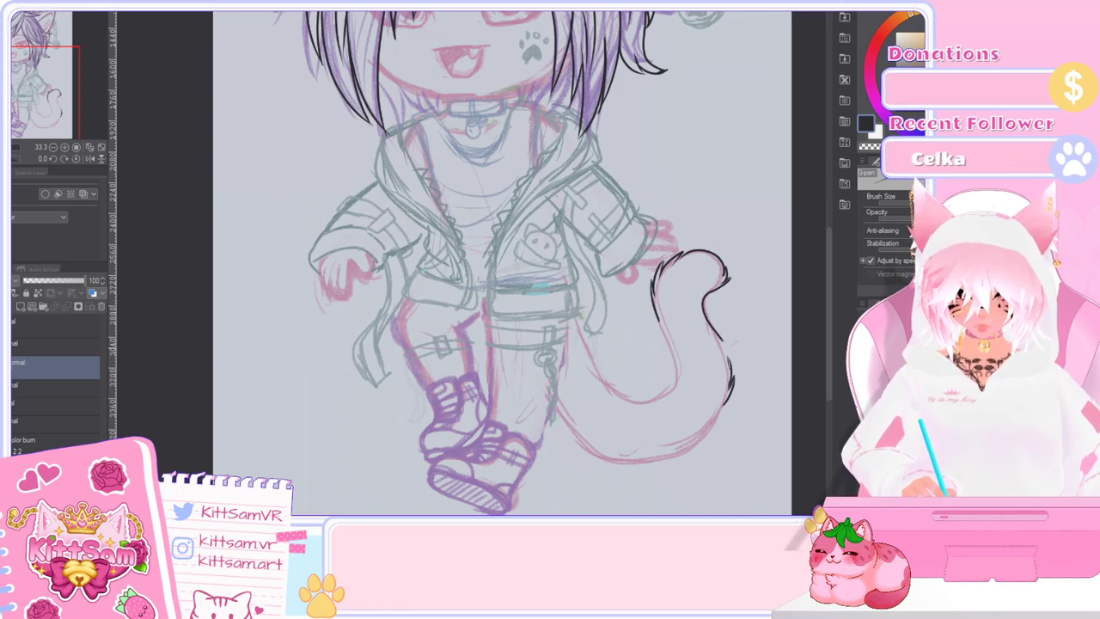
key(ctrl+z)
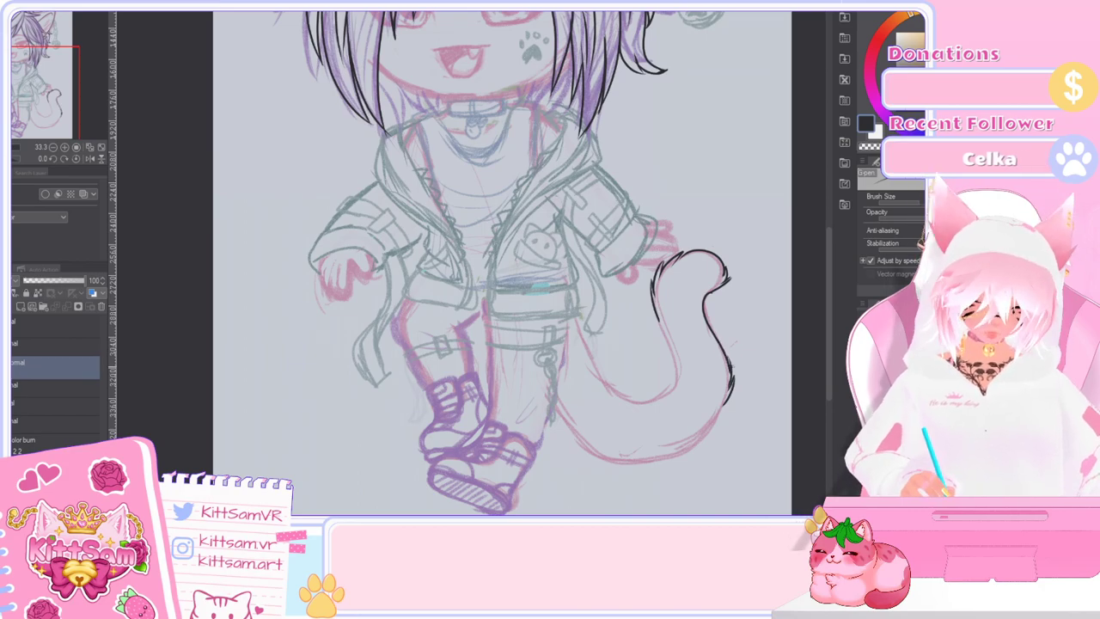
Step: Rotate the canvas, extend the tail's outer edge around its lower bend, and clean up and join the strokes along that edge
drag(725, 414, 481, 109)
drag(831, 293, 828, 224)
drag(619, 282, 528, 140)
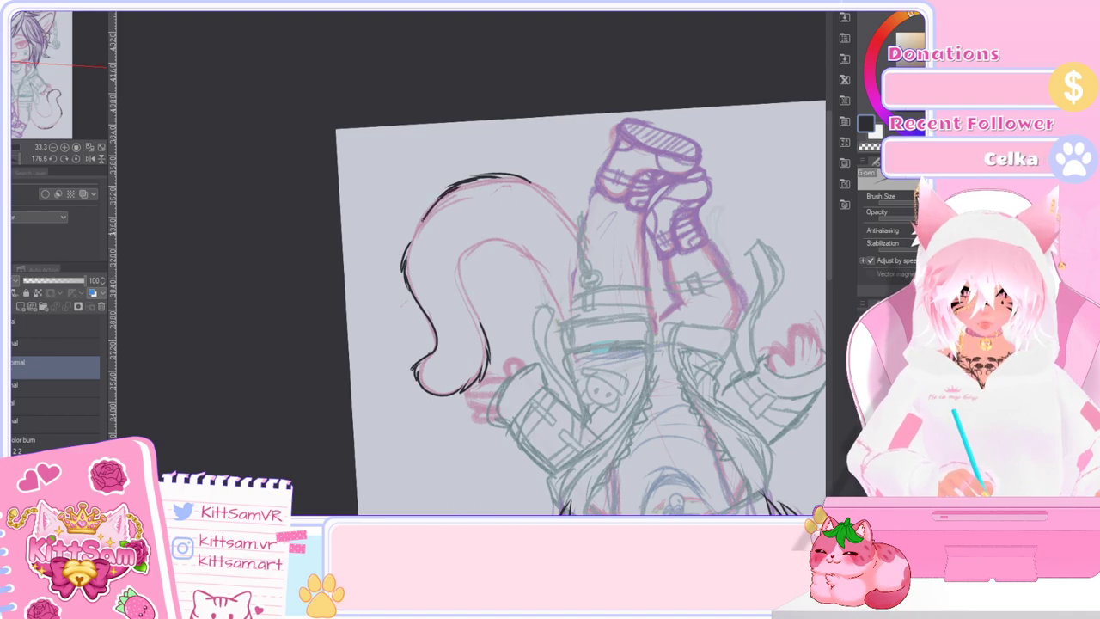
mouse_move(371, 303)
mouse_down()
mouse_move(367, 280)
mouse_move(444, 174)
mouse_move(542, 200)
mouse_up()
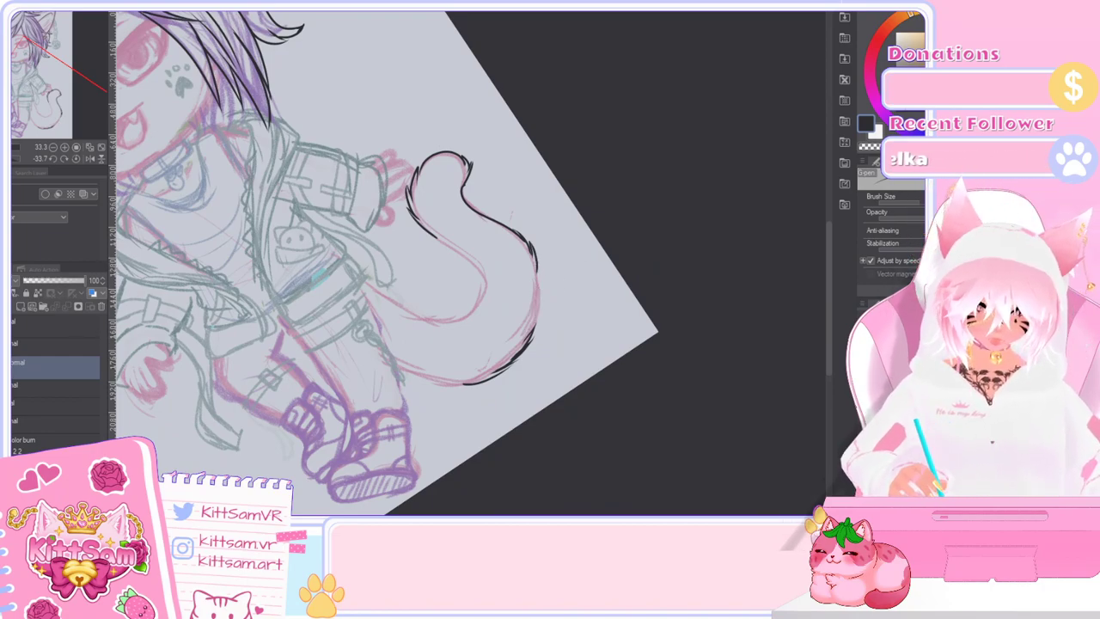
key(e)
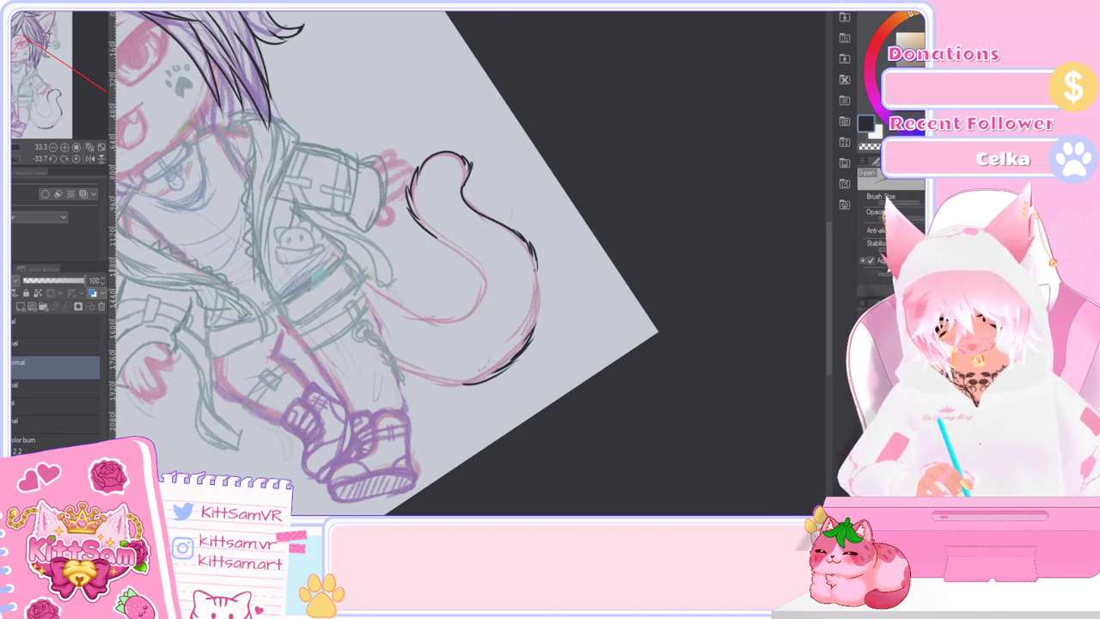
drag(534, 252, 531, 331)
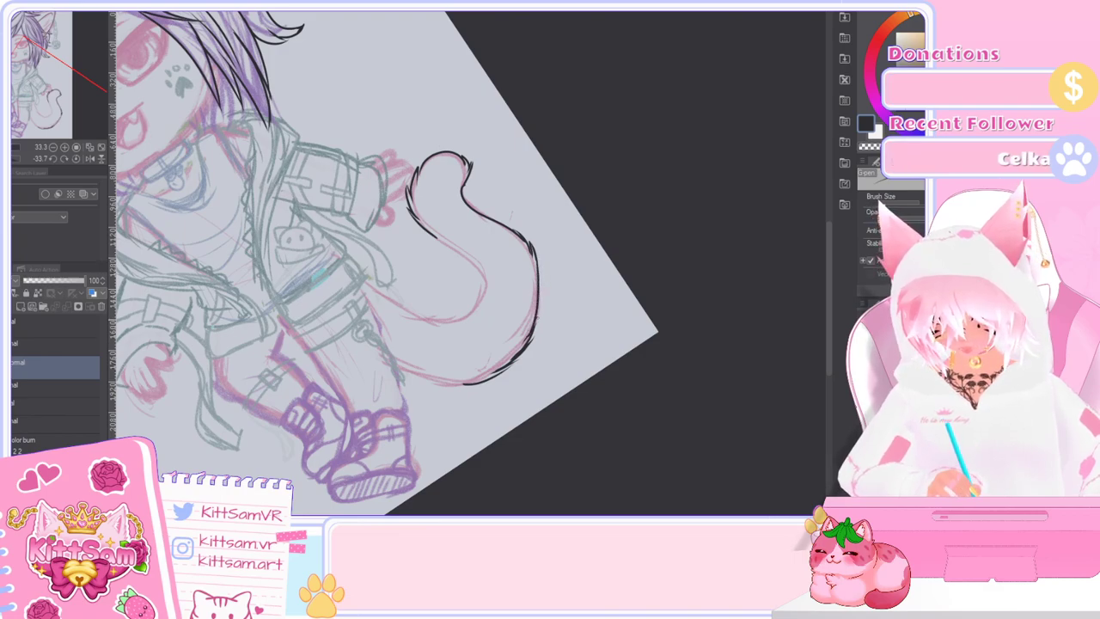
Step: Finish the tail's outer edge up to the body and ink its inner edge with fur strokes from hip to tip
drag(684, 266, 675, 353)
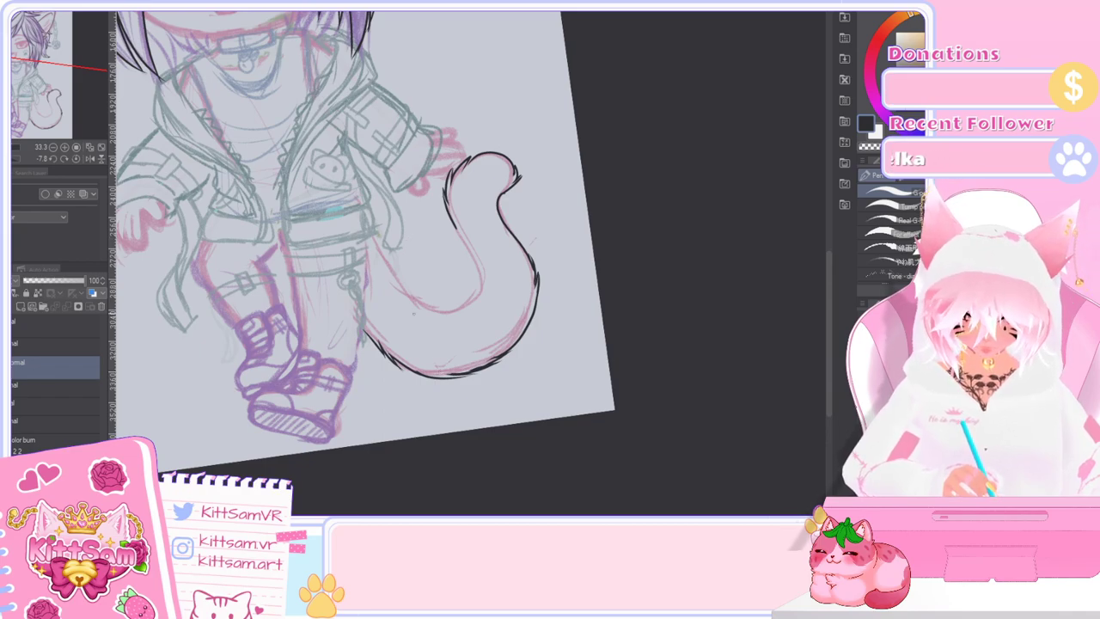
key(ctrl+z)
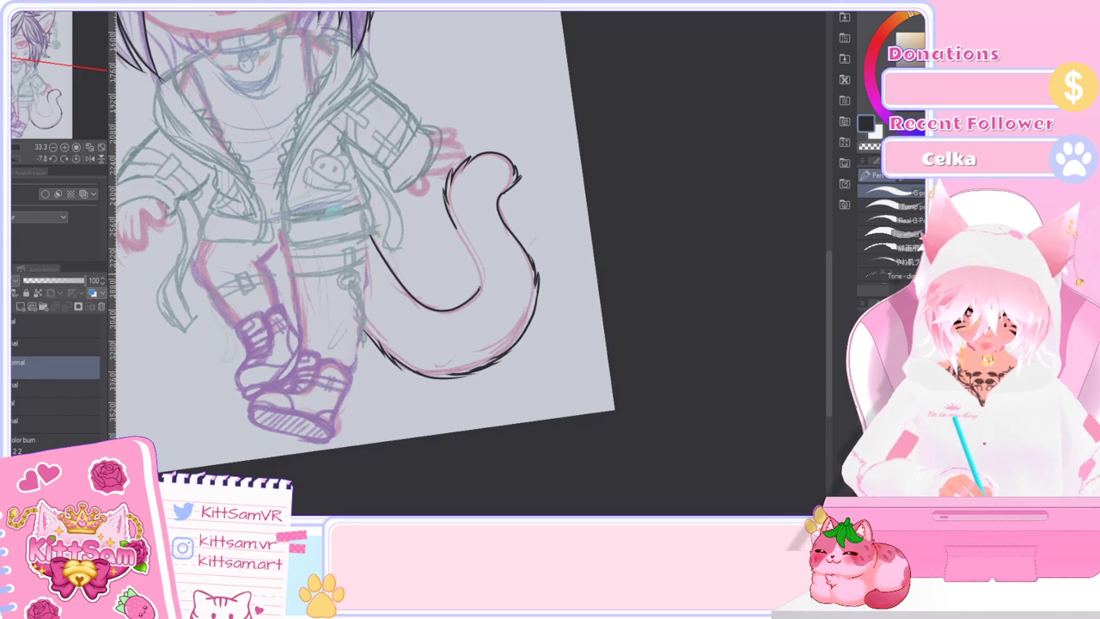
key(ctrl+z)
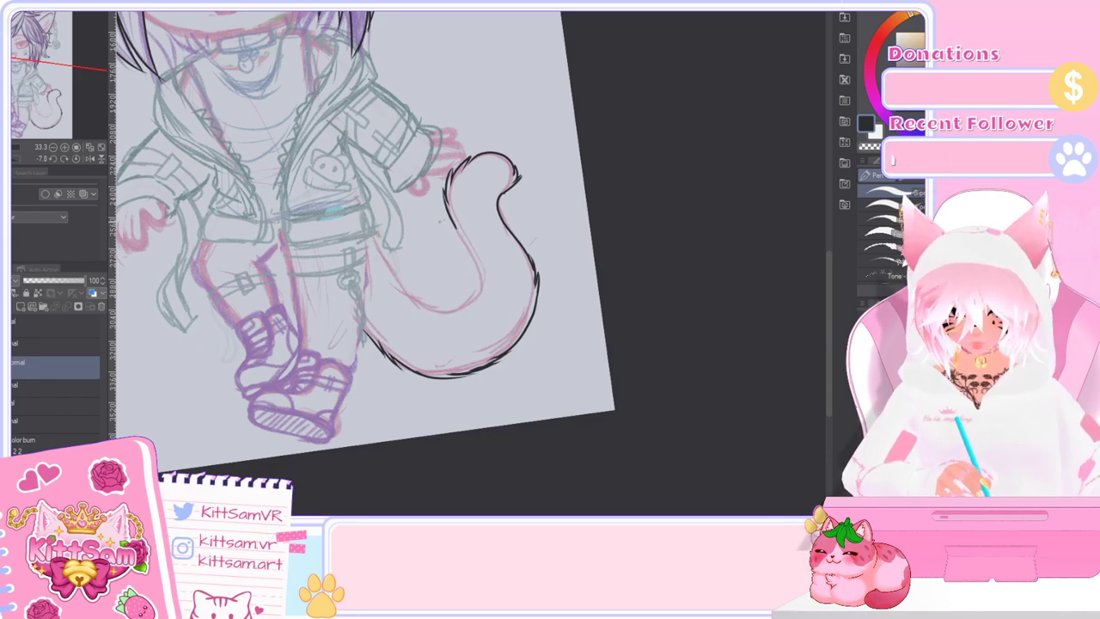
drag(374, 232, 388, 256)
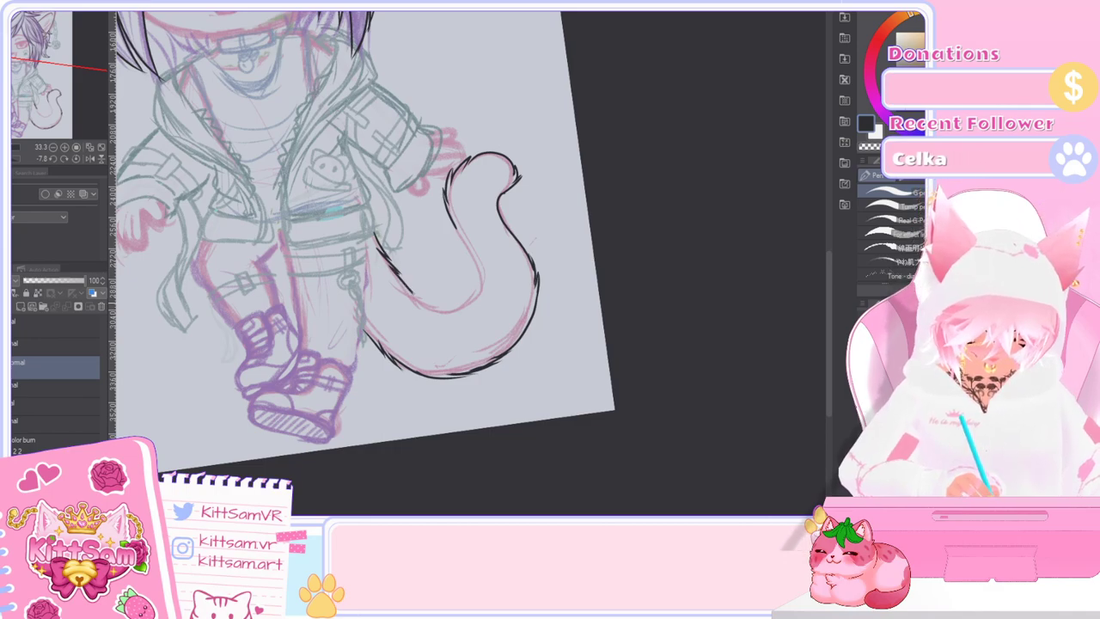
key(ctrl+z)
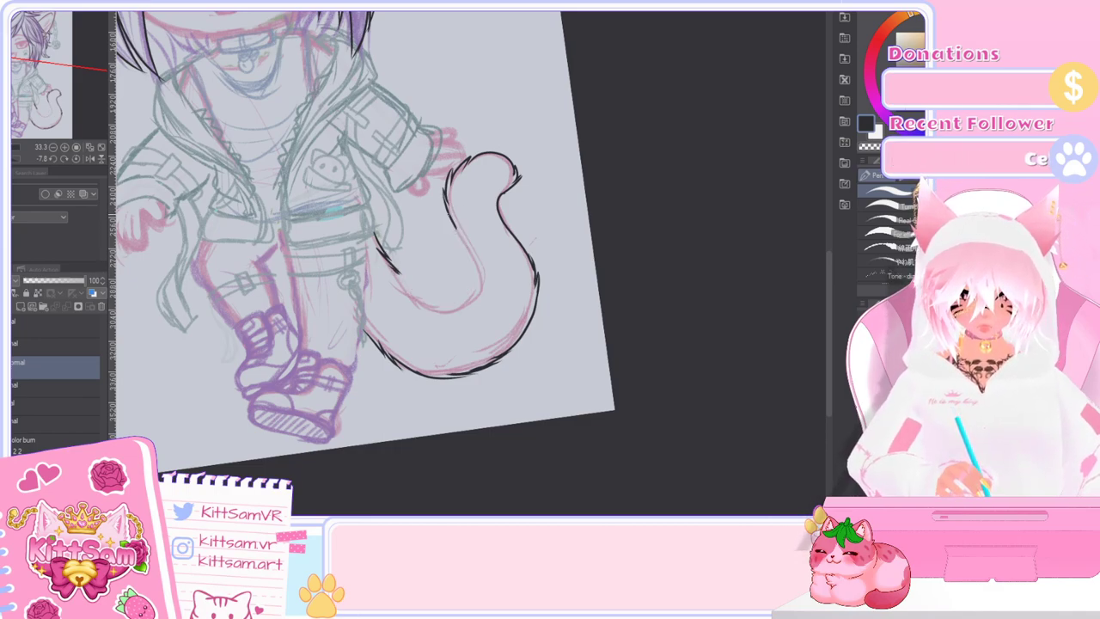
drag(457, 232, 477, 285)
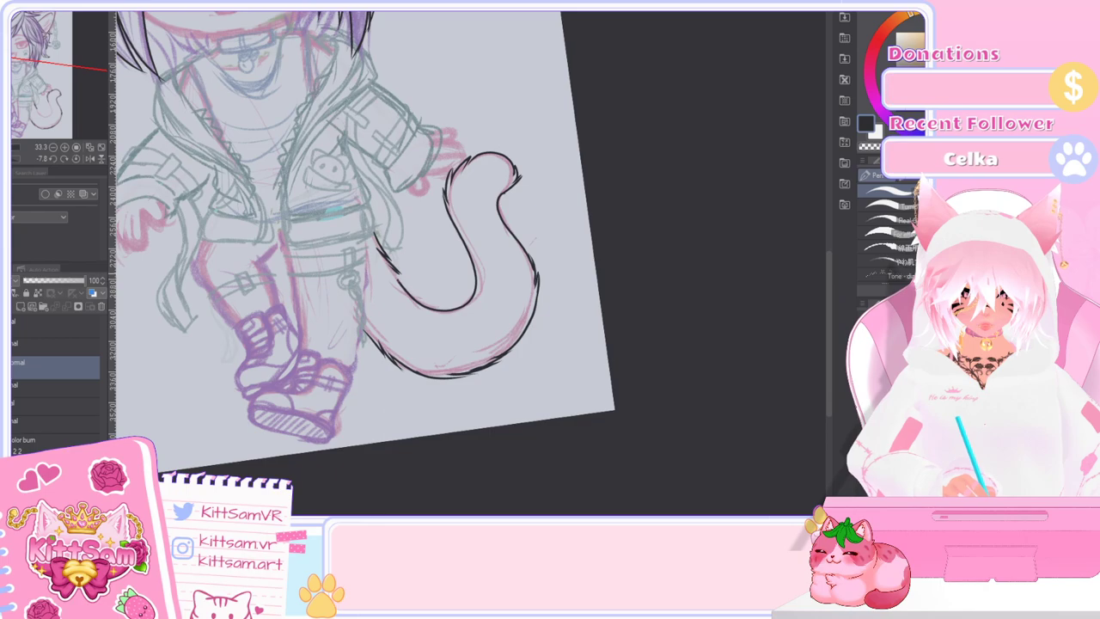
key(ctrl+z)
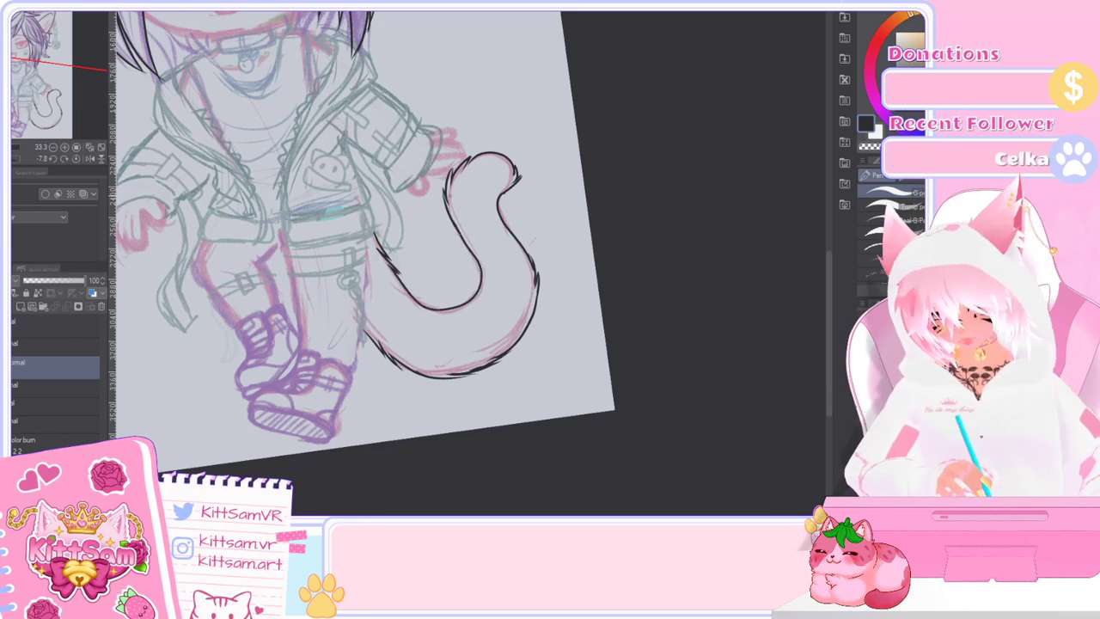
Step: Name the layer holding the tail line art "tail"
scroll(579, 379, down, 5)
scroll(567, 386, up, 2)
scroll(566, 387, up, 6)
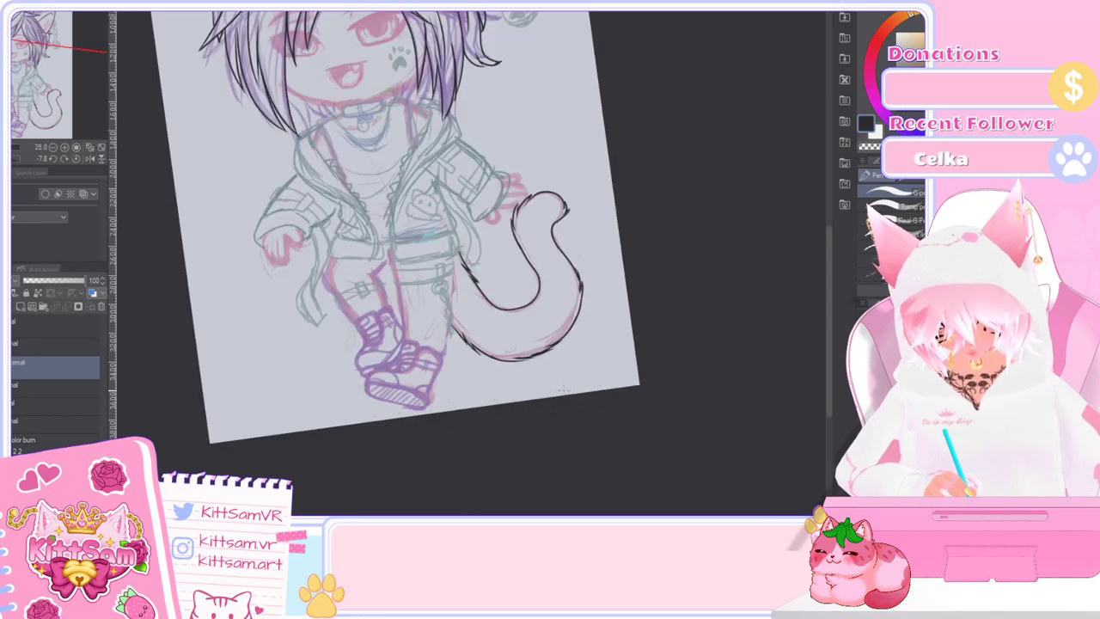
mouse_move(828, 302)
mouse_down()
mouse_move(823, 242)
mouse_move(821, 260)
mouse_up()
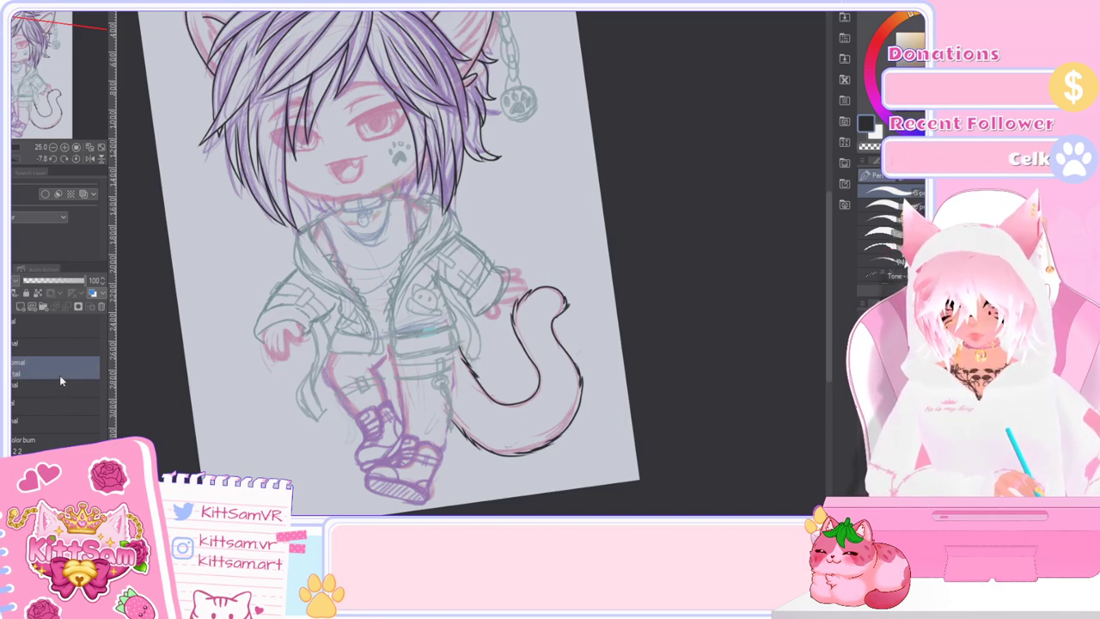
scroll(830, 299, up, 2)
drag(830, 299, 830, 278)
drag(732, 347, 744, 398)
scroll(827, 328, down, 2)
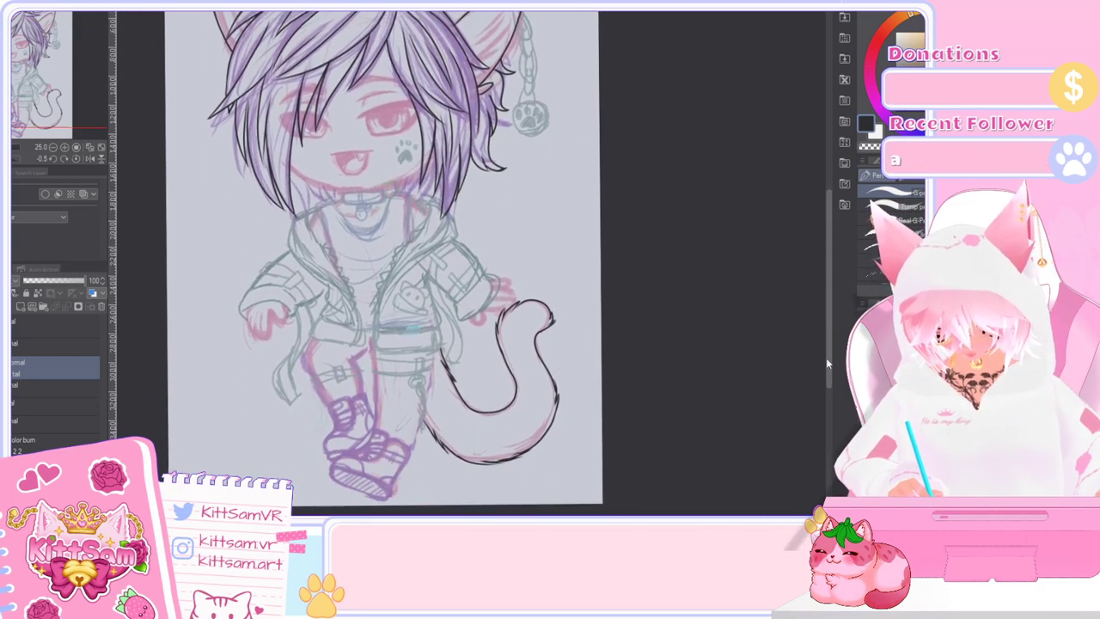
mouse_move(830, 336)
mouse_down()
mouse_move(829, 360)
mouse_move(830, 340)
mouse_up()
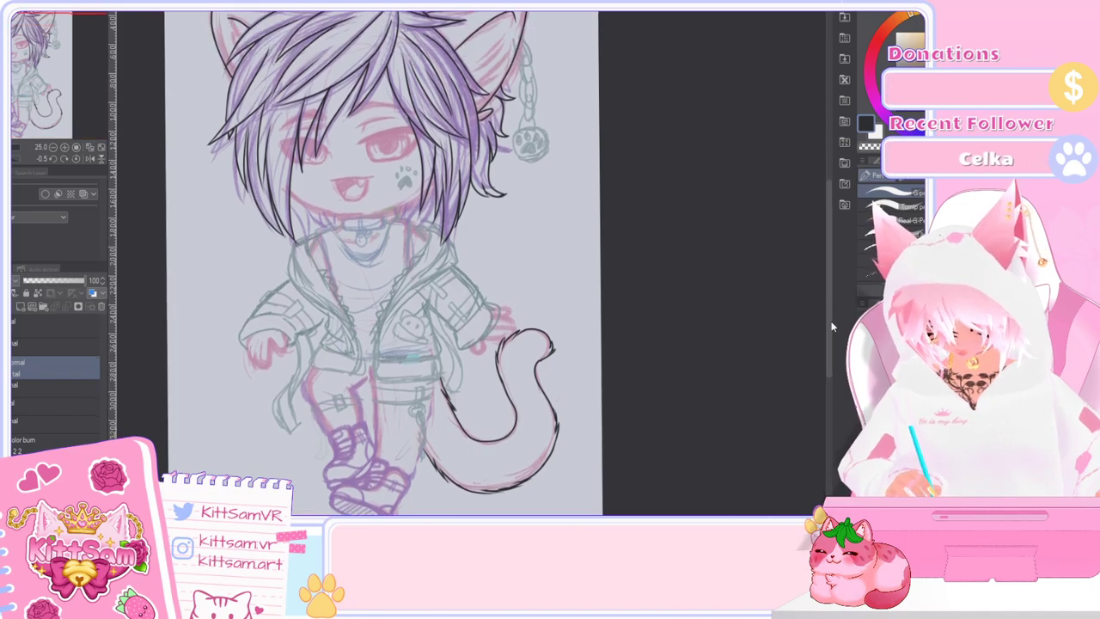
Step: Add a new layer for the skin and face lines and place it beneath the tail layer
click(30, 306)
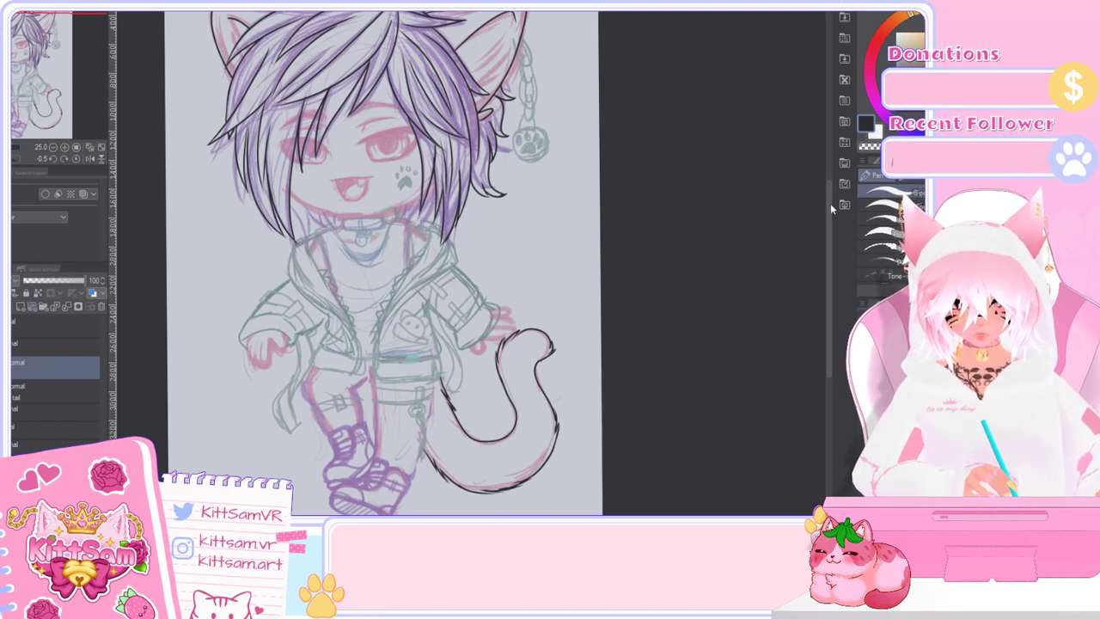
scroll(825, 233, up, 2)
scroll(828, 262, down, 1)
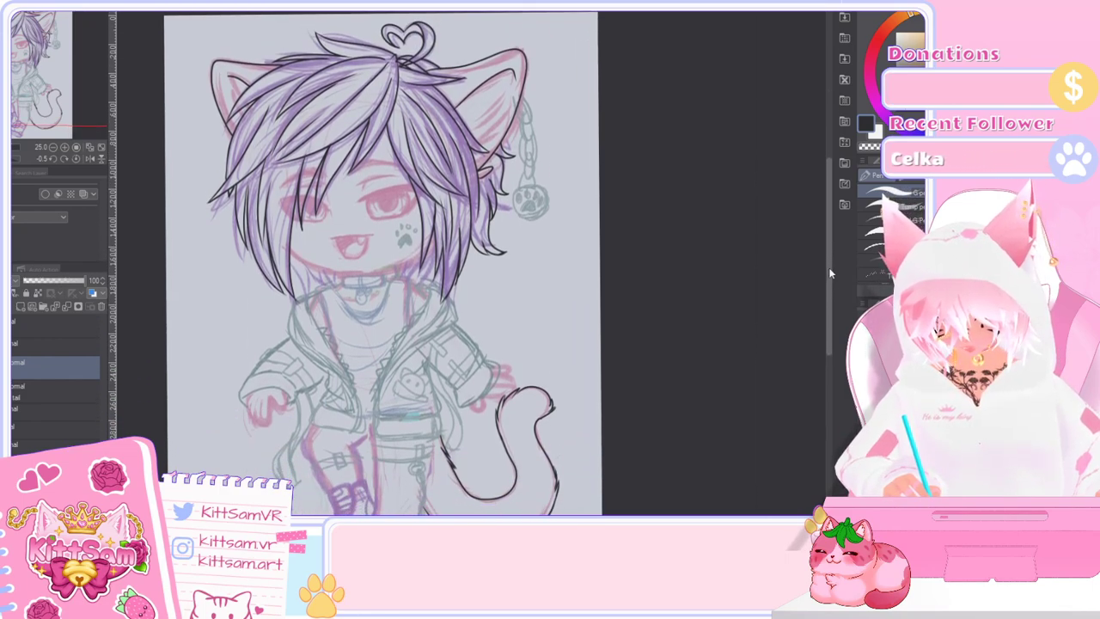
scroll(829, 268, down, 1)
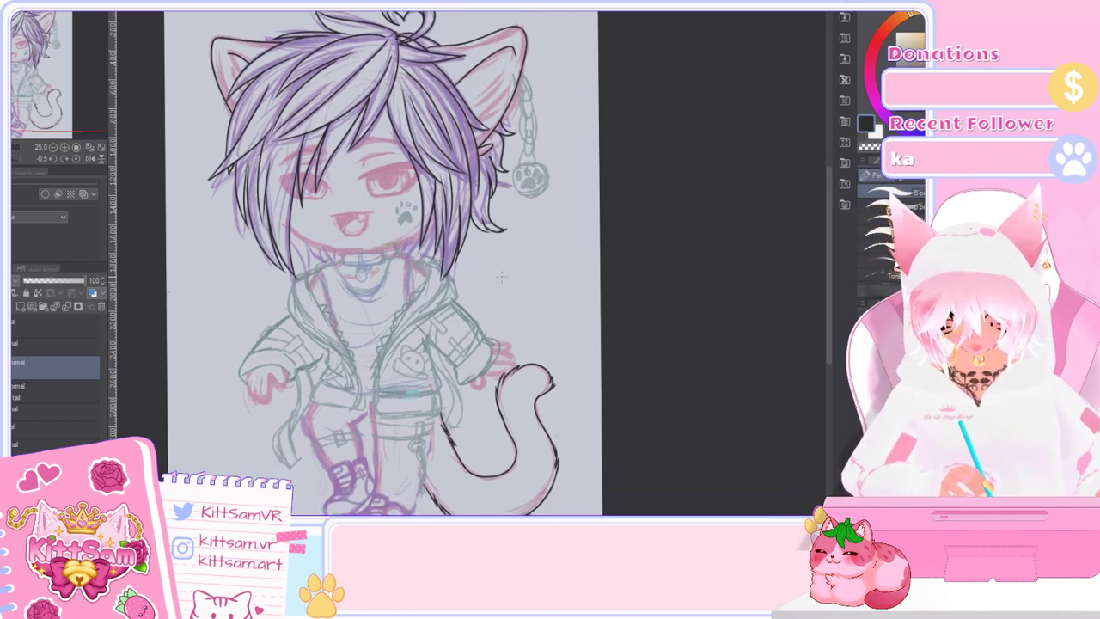
click(70, 393)
drag(686, 363, 697, 337)
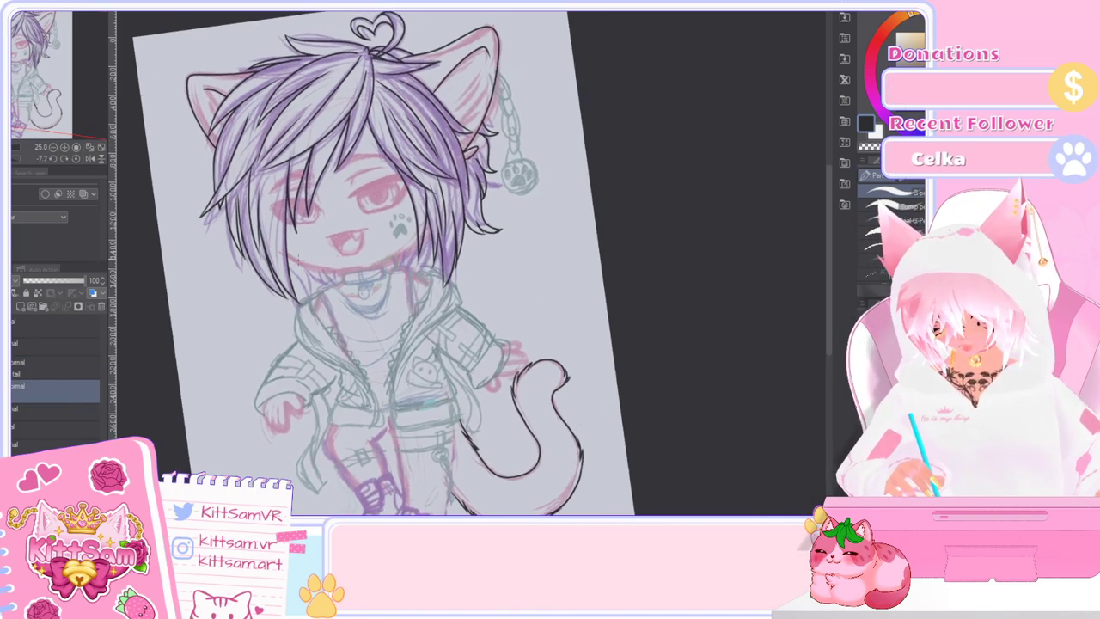
Step: Ink the lower face contour as one smooth curve from cheek to cheek under the chin
scroll(292, 275, up, 3)
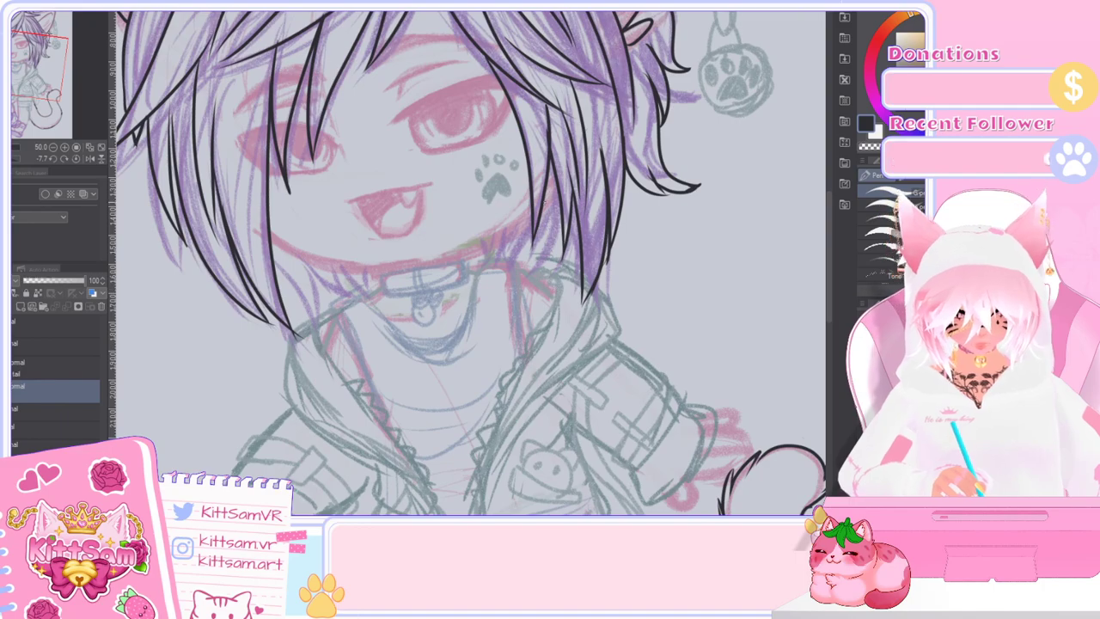
mouse_move(253, 226)
mouse_down()
mouse_move(320, 264)
mouse_move(382, 272)
mouse_move(471, 256)
mouse_up()
key(ctrl+z)
mouse_move(562, 168)
mouse_down()
mouse_move(446, 260)
mouse_move(258, 226)
mouse_up()
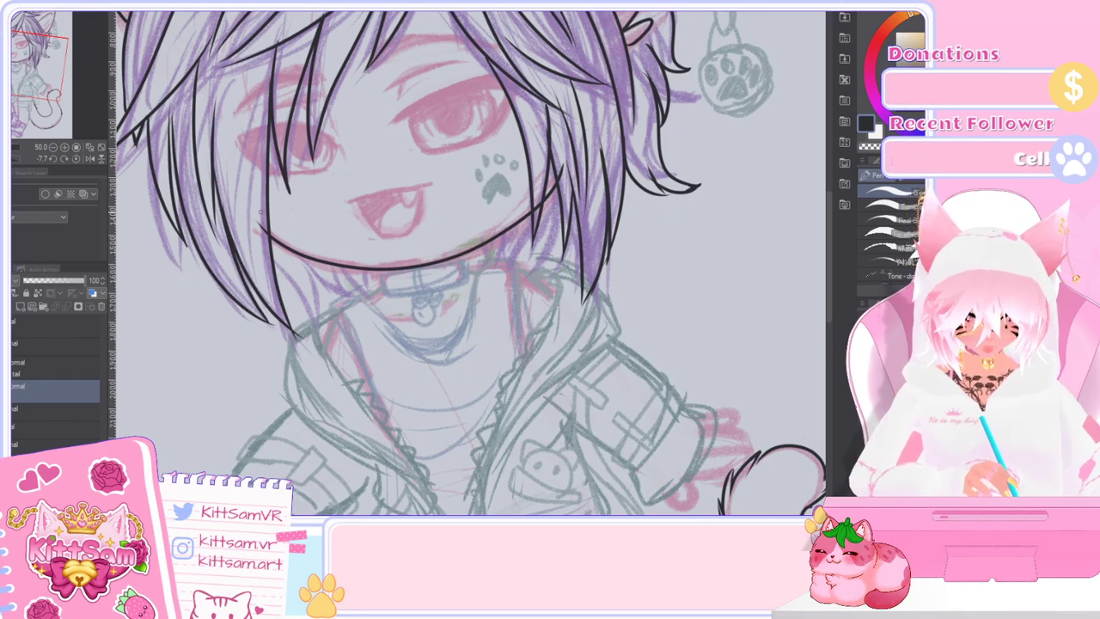
key(ctrl+z)
mouse_move(251, 207)
mouse_down()
mouse_move(313, 258)
mouse_move(420, 257)
mouse_move(563, 185)
mouse_up()
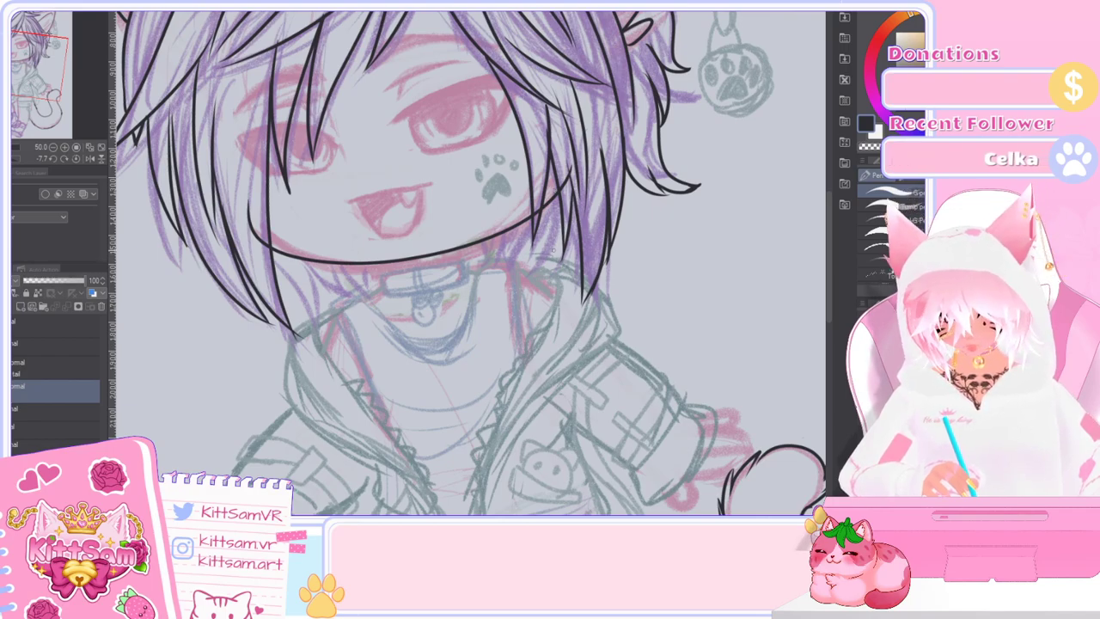
Step: Transform the jaw curve, shifting it slightly so it fits the sketched chin
key(ctrl+t)
drag(508, 219, 511, 230)
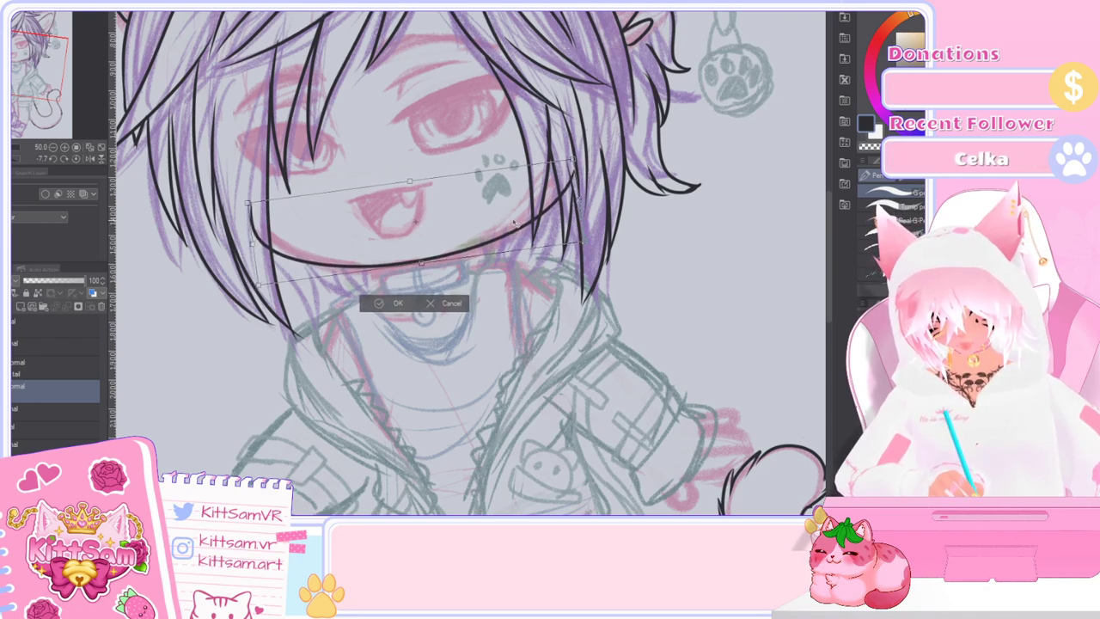
key(Return)
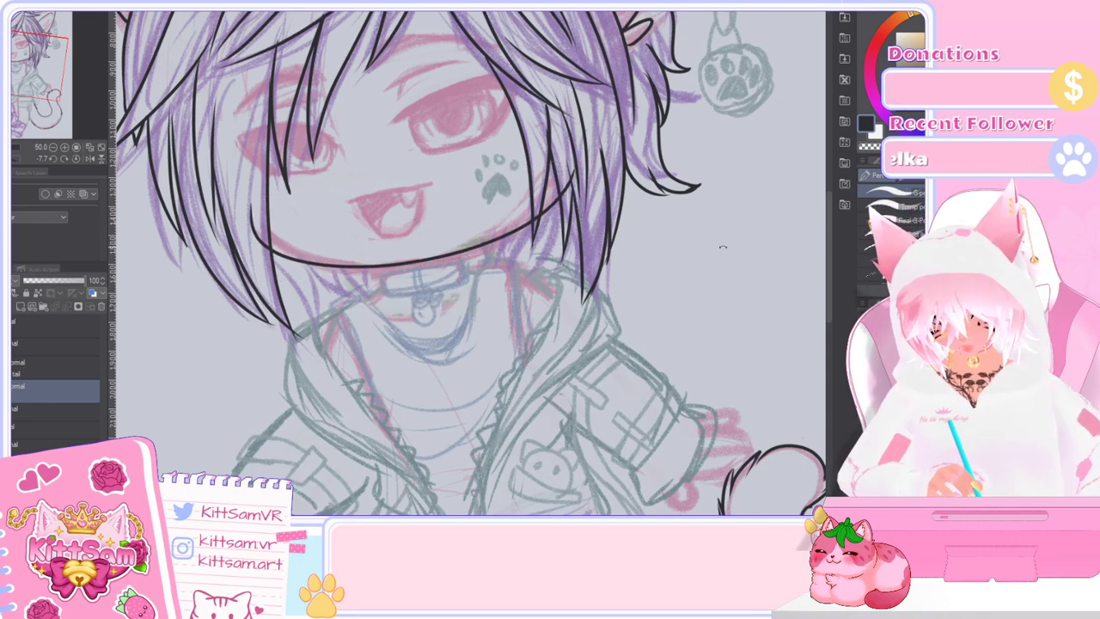
Step: Ink short eyelid crease lines above both eyes
drag(722, 245, 723, 272)
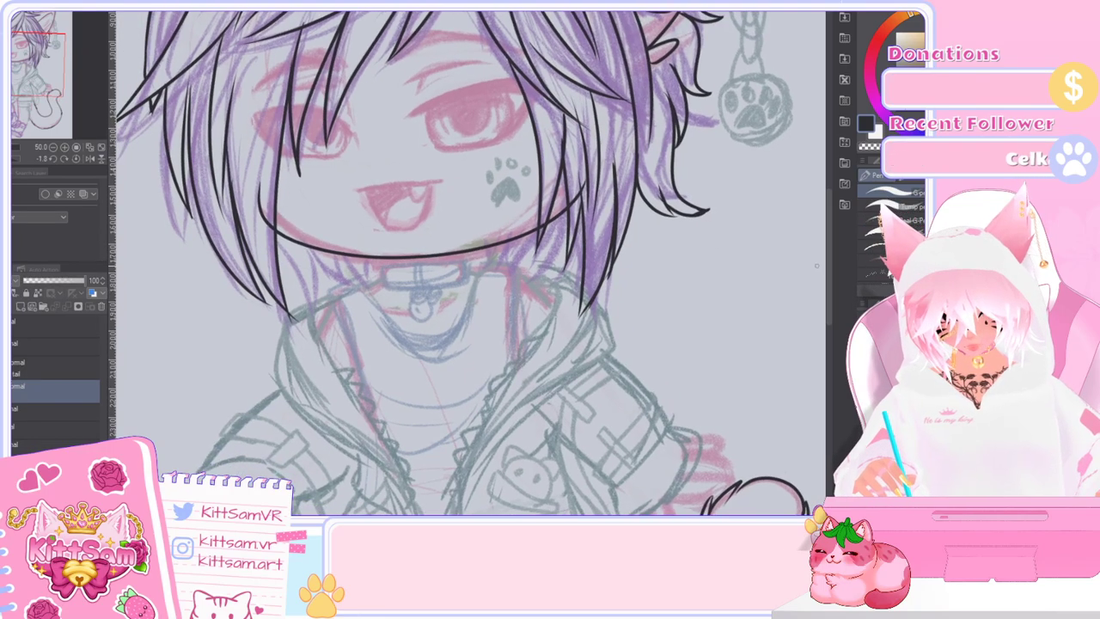
drag(830, 274, 840, 227)
drag(407, 223, 469, 205)
key(ctrl+z)
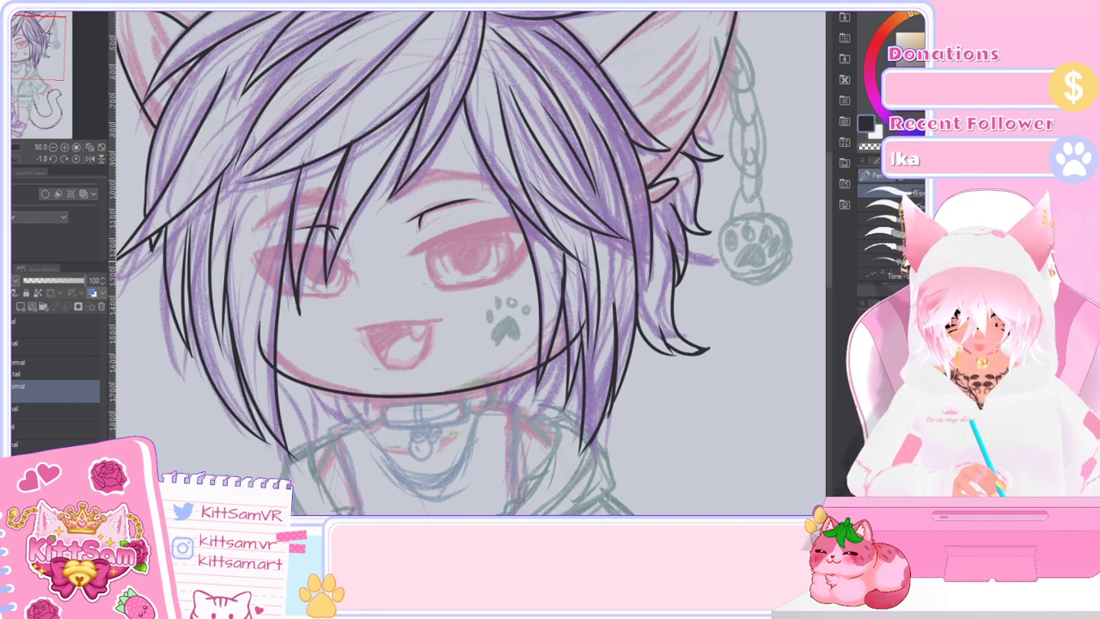
Step: Ink the short neck and shoulder lines on both sides of the collar, inside the jacket hood
key(ctrl+minus)
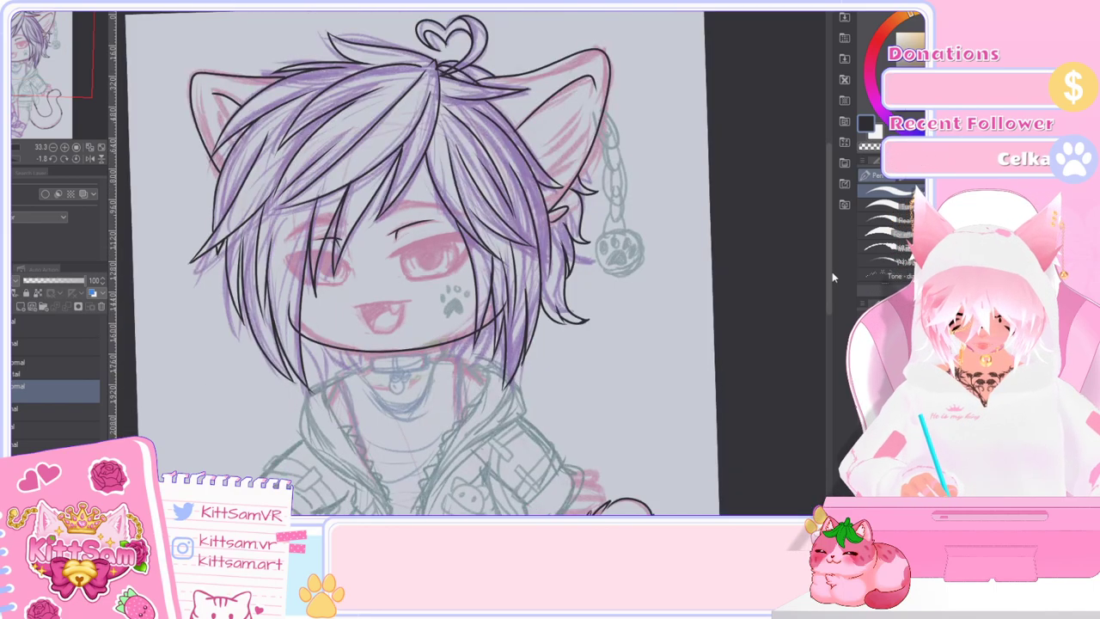
scroll(421, 263, down, 2)
key(ctrl+plus)
key(ctrl+plus)
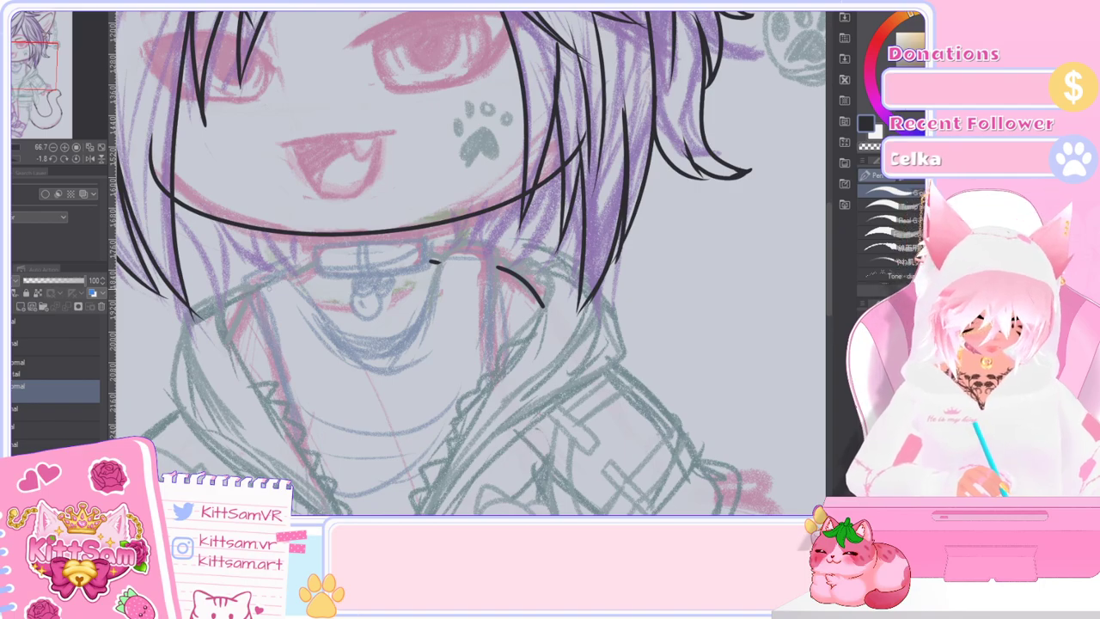
drag(234, 302, 253, 294)
drag(290, 279, 317, 270)
Step: Try to ink the spread fingers of the hand beside the tail tip, and undo the strokes
drag(829, 251, 833, 319)
drag(665, 287, 688, 296)
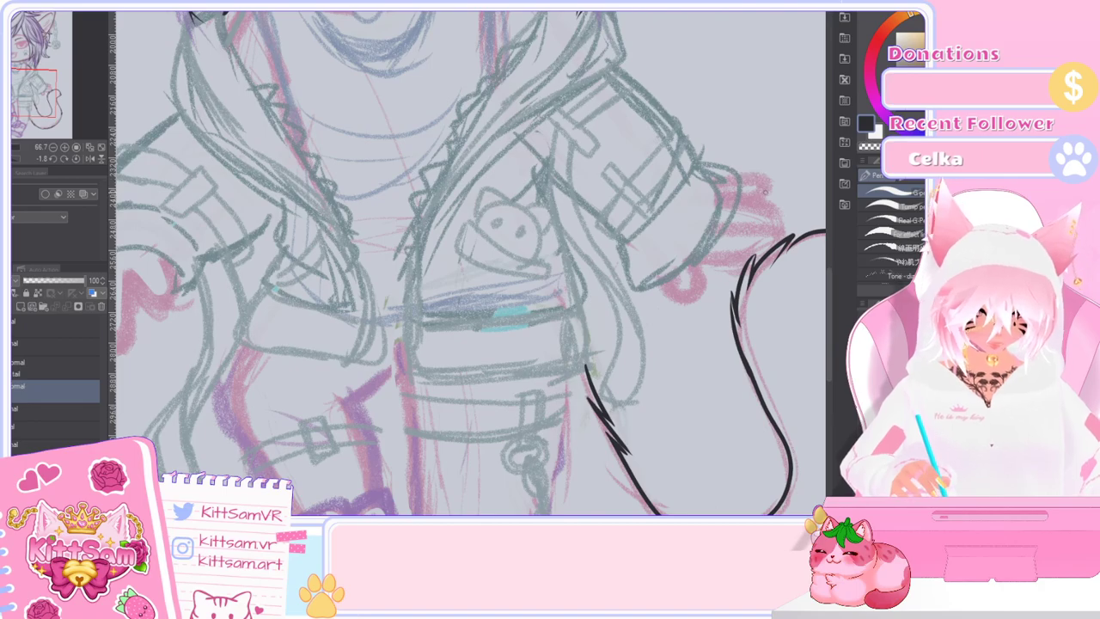
drag(742, 181, 777, 212)
key(ctrl+z)
key(ctrl+z)
mouse_move(739, 178)
mouse_down()
mouse_move(771, 184)
mouse_move(757, 199)
mouse_move(769, 183)
mouse_move(743, 178)
mouse_move(769, 182)
mouse_move(772, 220)
mouse_up()
key(ctrl+z)
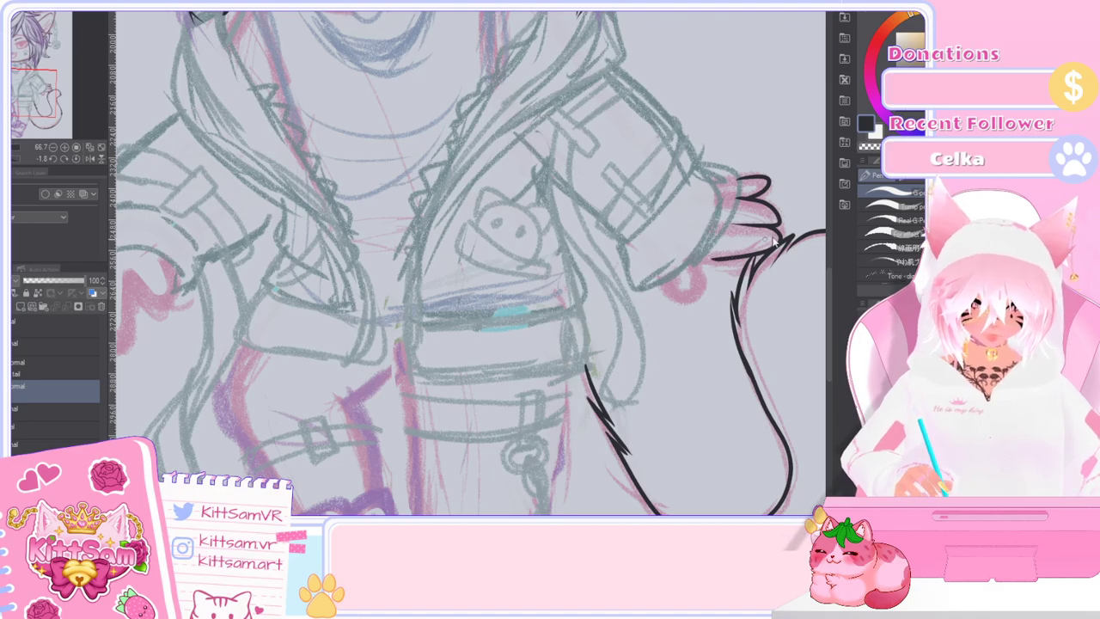
key(ctrl+z)
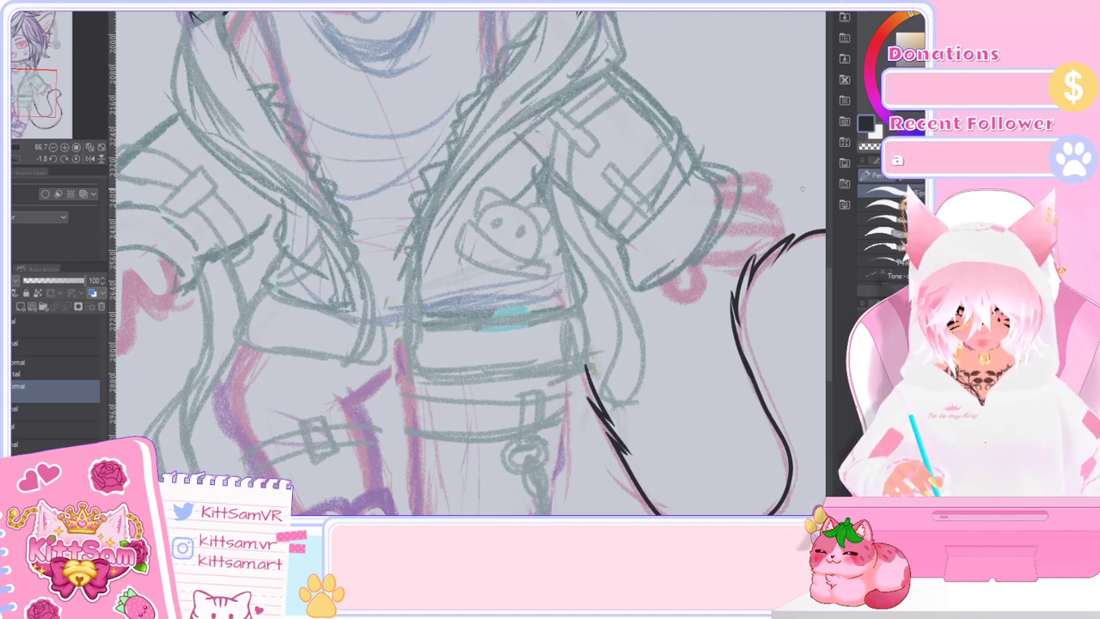
Step: Try to ink the hand beside the tail with narrow, pointed fingers, and undo them
drag(750, 199, 732, 222)
key(ctrl+z)
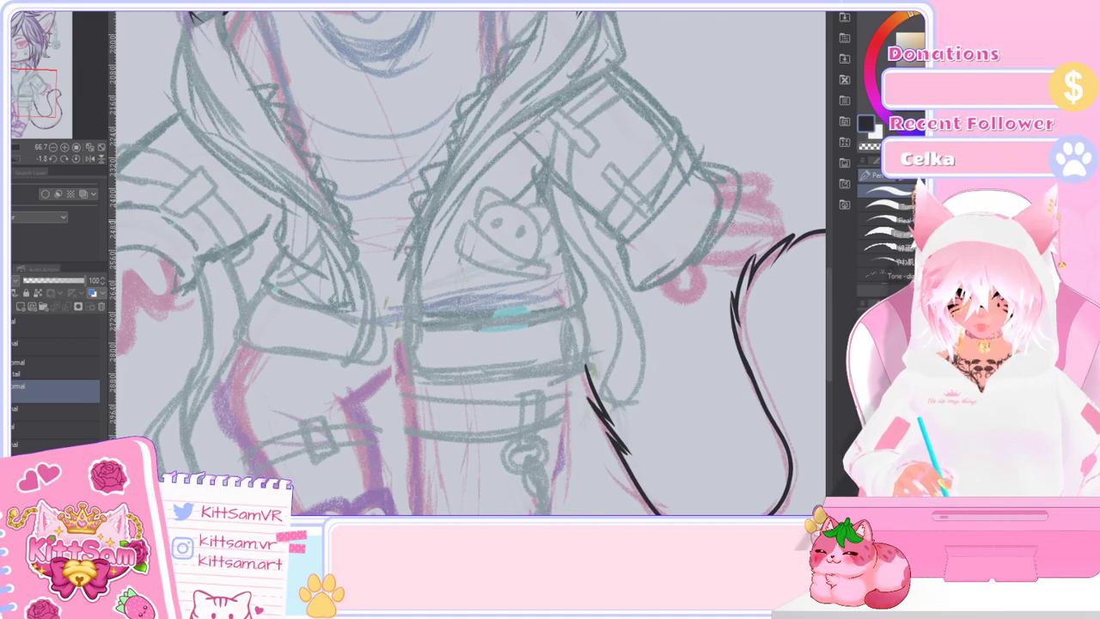
mouse_move(746, 218)
mouse_down()
mouse_move(754, 247)
mouse_move(745, 235)
mouse_move(780, 232)
mouse_up()
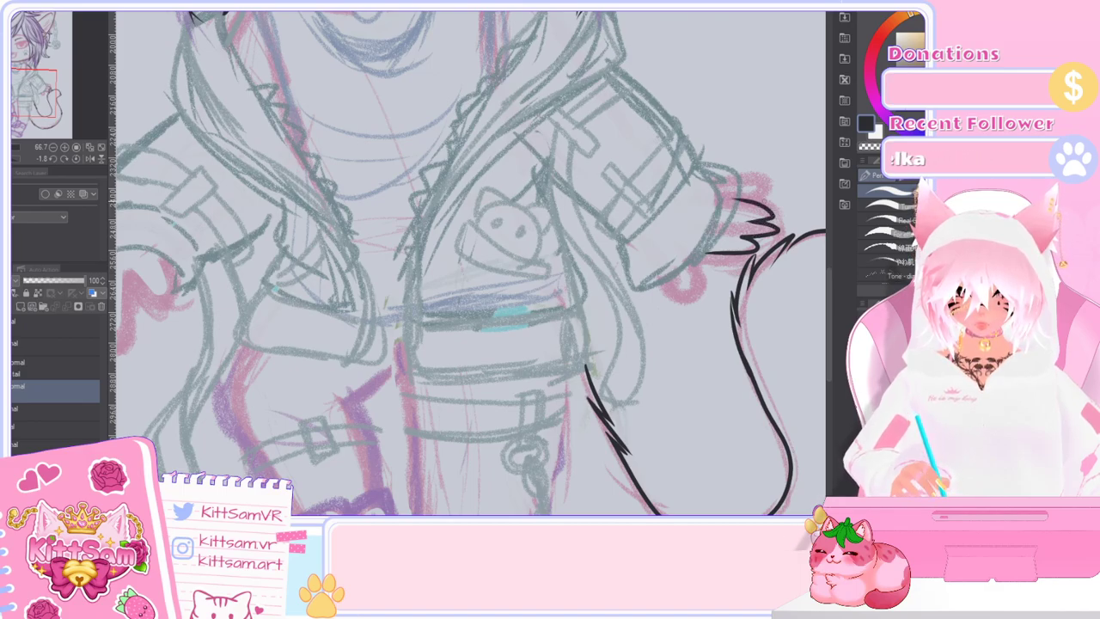
key(ctrl+z)
key(ctrl+z)
key(ctrl+z)
key(ctrl+z)
Step: Try to ink the same hand with rounded fingers and a small looped thumb below the sleeve cuff
mouse_move(769, 215)
mouse_down()
mouse_move(728, 220)
mouse_move(766, 228)
mouse_move(718, 241)
mouse_move(752, 264)
mouse_move(735, 273)
mouse_move(692, 262)
mouse_move(744, 275)
mouse_move(718, 244)
mouse_move(736, 222)
mouse_move(717, 251)
mouse_move(692, 261)
mouse_up()
key(ctrl+z)
key(ctrl+z)
key(ctrl+z)
key(ctrl+z)
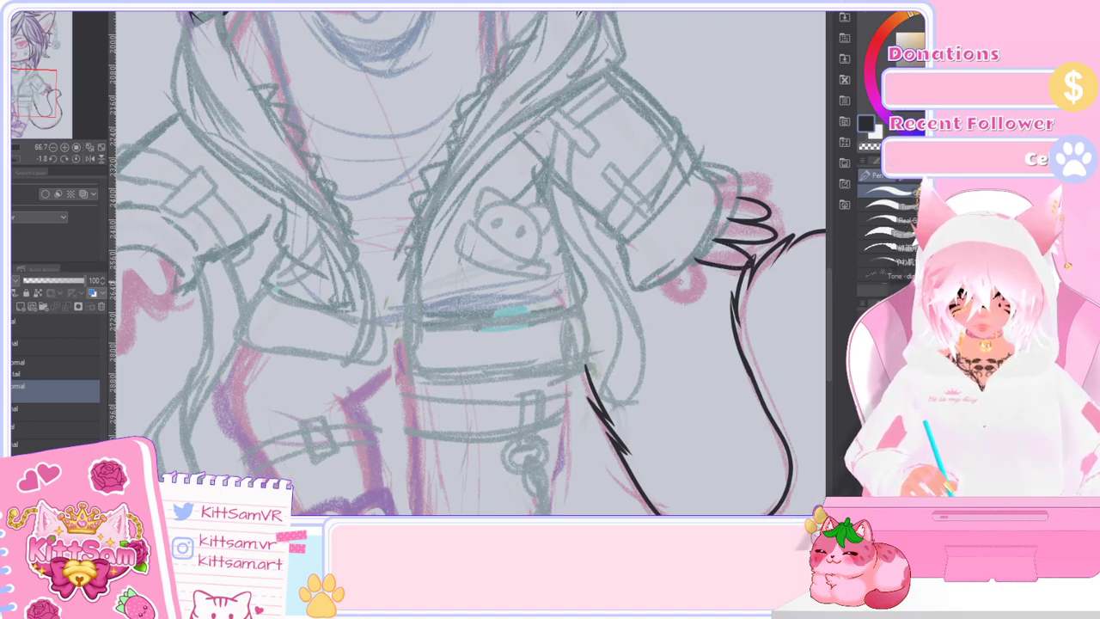
mouse_move(668, 296)
mouse_down()
mouse_move(697, 262)
mouse_move(692, 298)
mouse_up()
key(ctrl+z)
drag(740, 181, 768, 195)
key(ctrl+z)
scroll(754, 237, down, 3)
scroll(767, 227, up, 1)
key(ctrl+plus)
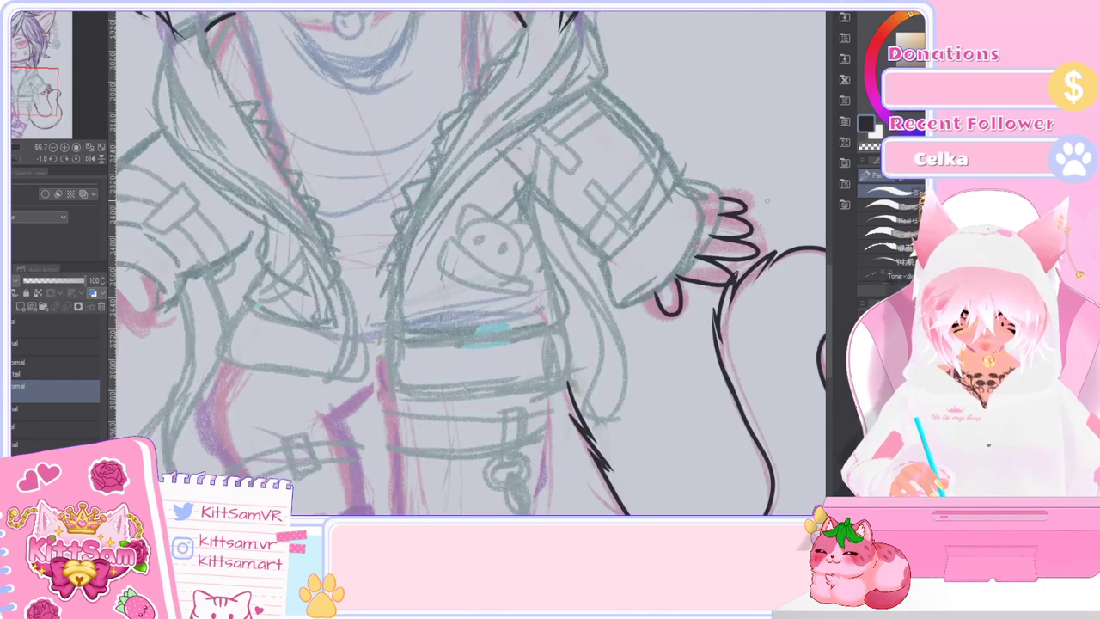
Step: Try to redraw the upper fingers, and undo all finger and thumb strokes of that hand
key(ctrl+z)
drag(718, 206, 765, 227)
key(ctrl+z)
key(ctrl+z)
key(ctrl+z)
key(ctrl+z)
key(ctrl+z)
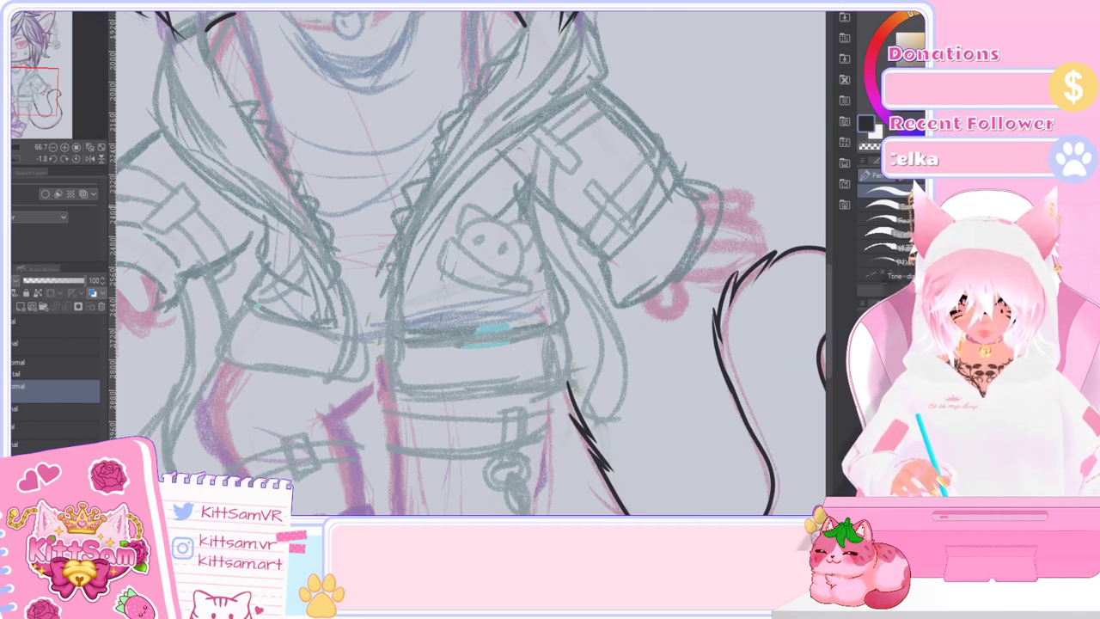
Step: Try to ink the hand starting from its upper finger and lower palm edge, and undo the strokes
mouse_move(713, 213)
mouse_down()
mouse_move(746, 201)
mouse_move(745, 221)
mouse_move(764, 268)
mouse_up()
key(ctrl+z)
drag(684, 282, 722, 278)
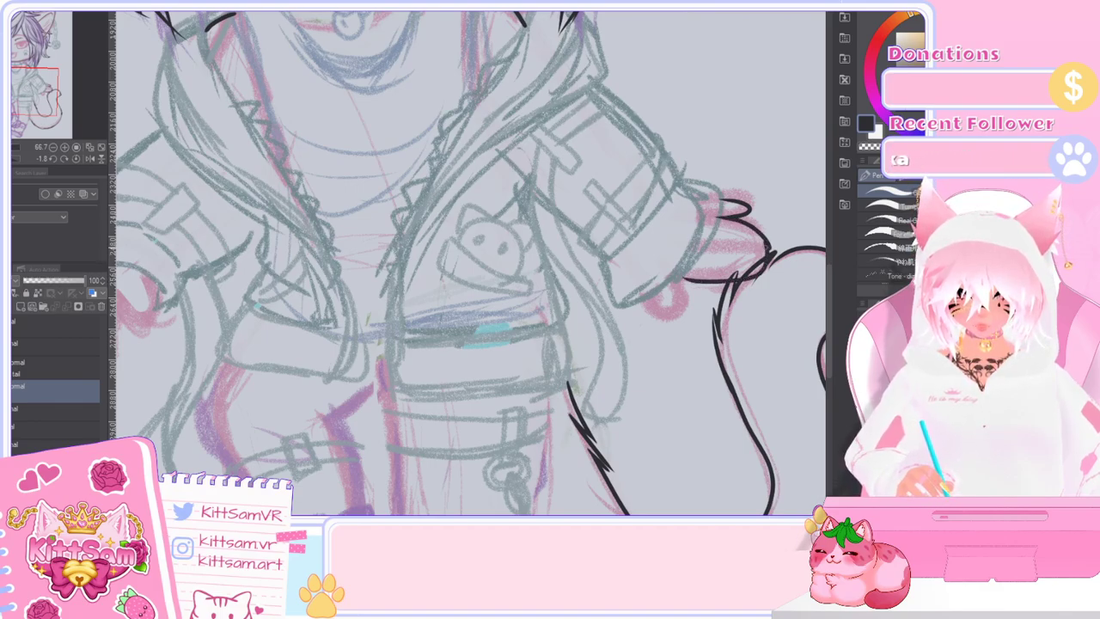
drag(703, 229, 767, 246)
key(ctrl+z)
key(ctrl+z)
key(ctrl+z)
key(ctrl+z)
key(ctrl+z)
key(ctrl+z)
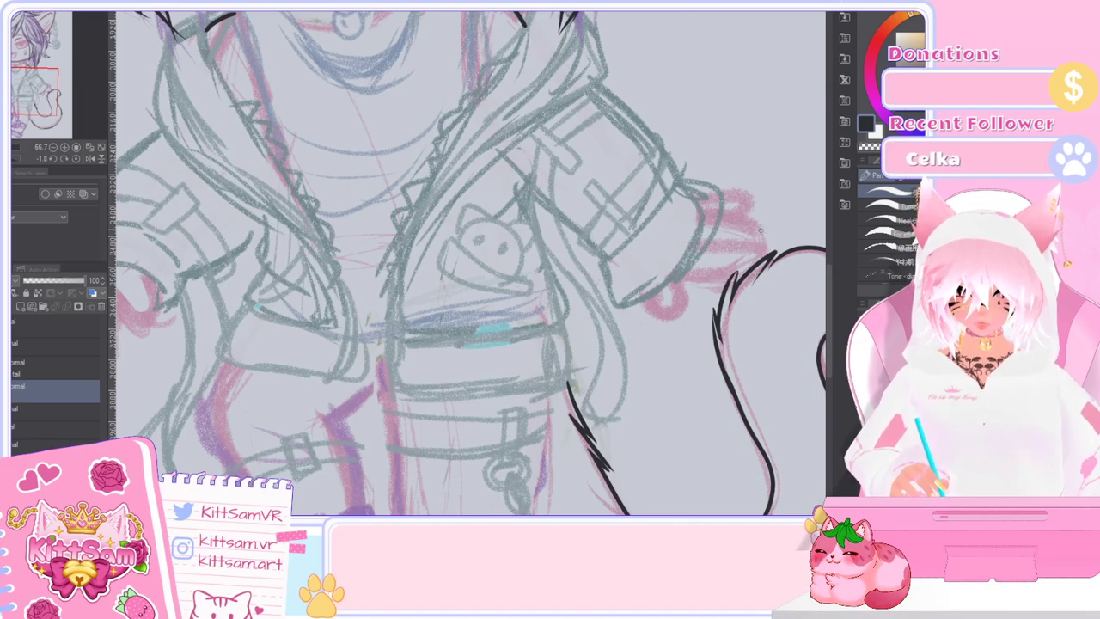
scroll(759, 229, down, 2)
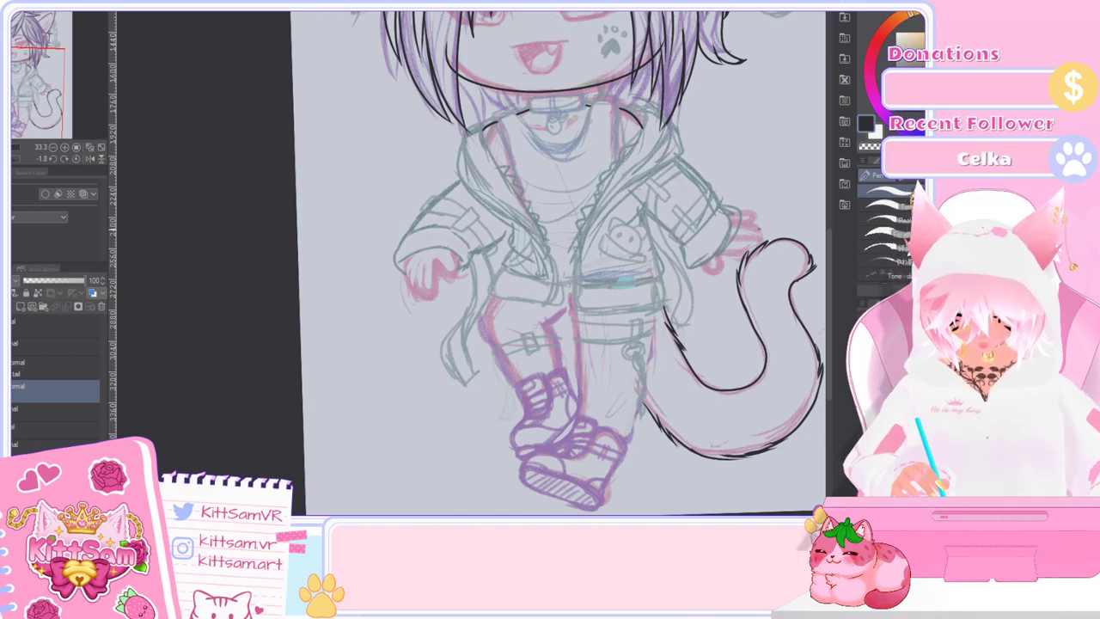
Step: Ink the hand on the side away from the tail with slender, rounded fingers and a separate curved thumb below the sleeve cuff
scroll(395, 280, up, 2)
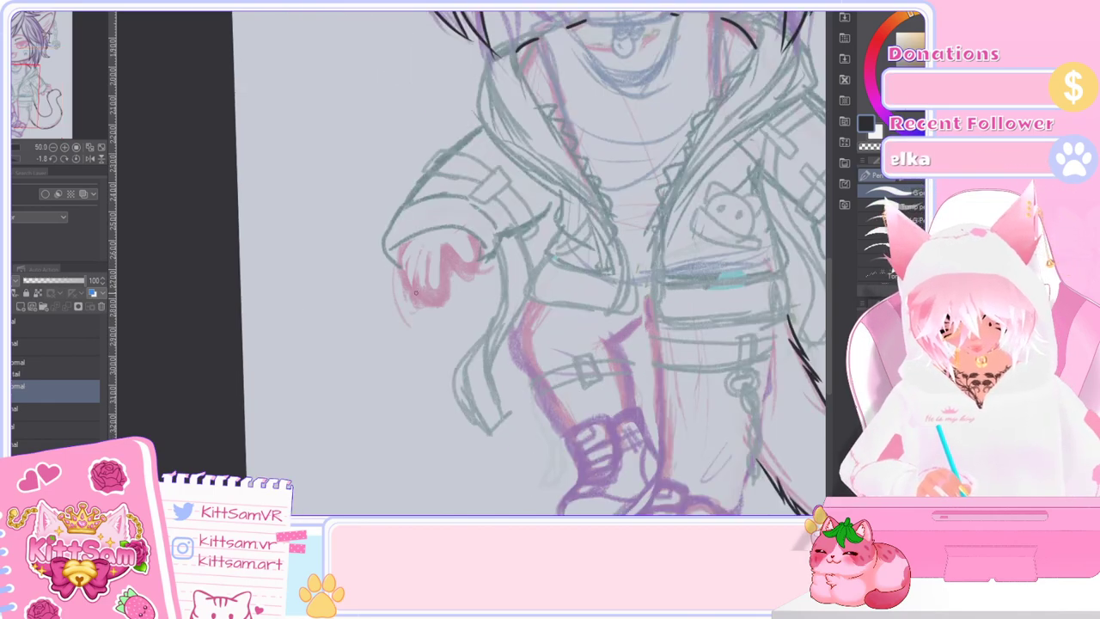
mouse_move(411, 218)
mouse_down()
mouse_move(396, 275)
mouse_move(403, 256)
mouse_move(420, 298)
mouse_up()
drag(417, 247, 424, 296)
key(ctrl+z)
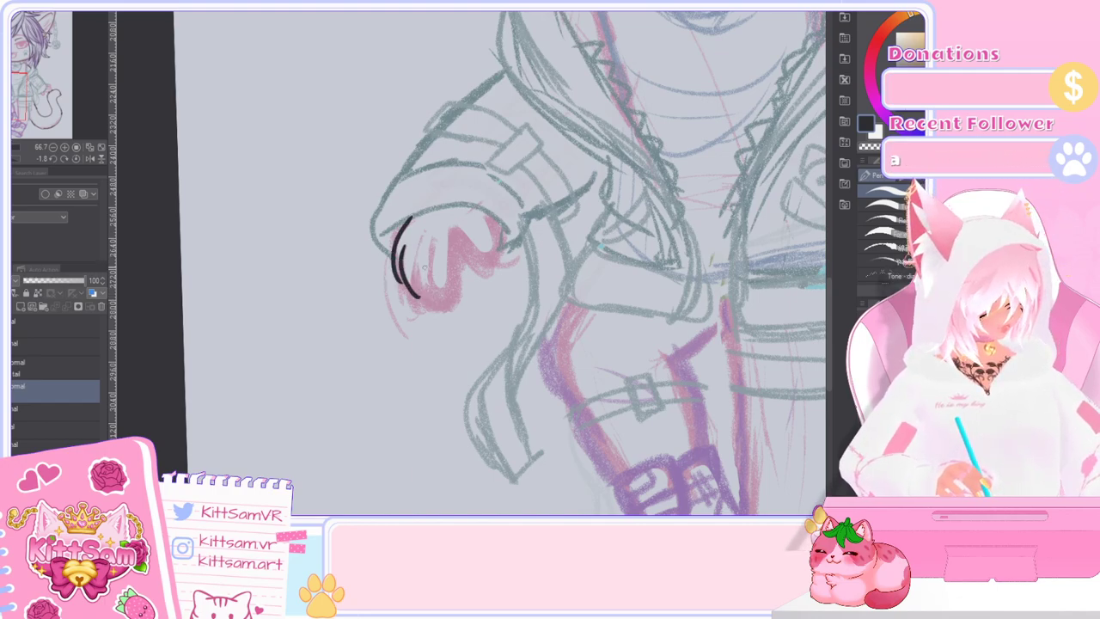
mouse_move(429, 240)
mouse_down()
mouse_move(437, 287)
mouse_move(458, 277)
mouse_move(461, 245)
mouse_move(492, 246)
mouse_up()
key(ctrl+z)
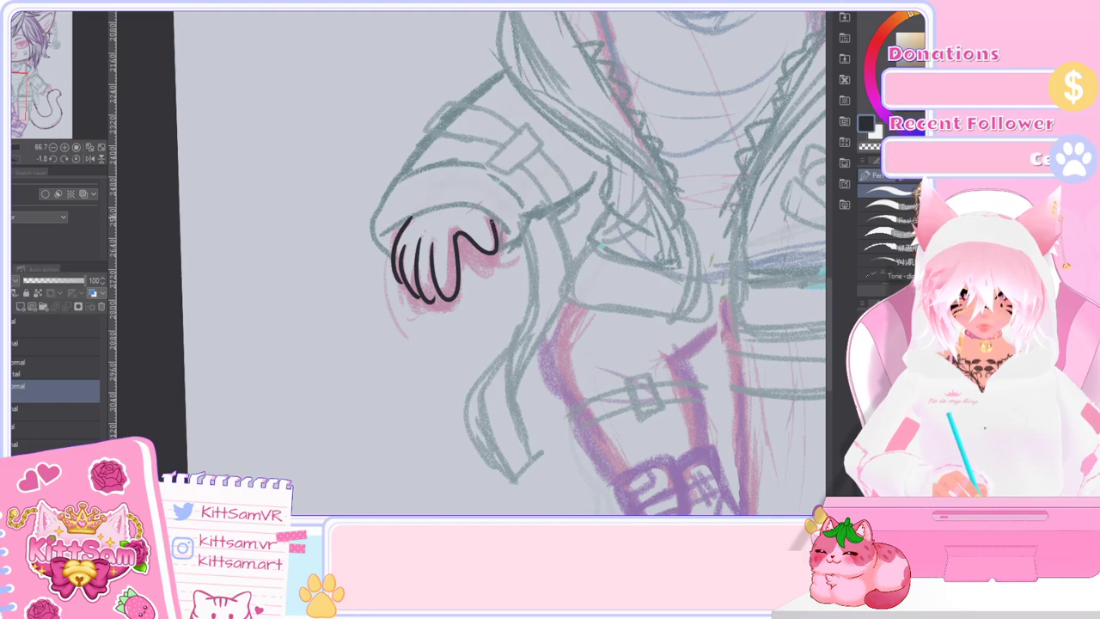
key(ctrl+z)
key(ctrl+z)
drag(454, 247, 473, 245)
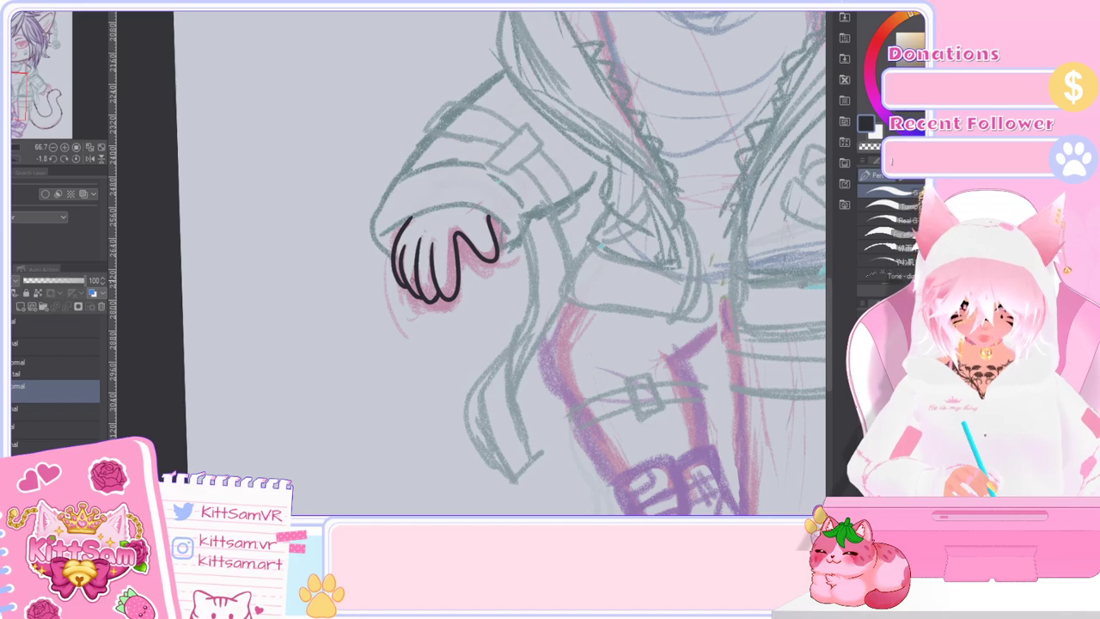
scroll(411, 282, down, 3)
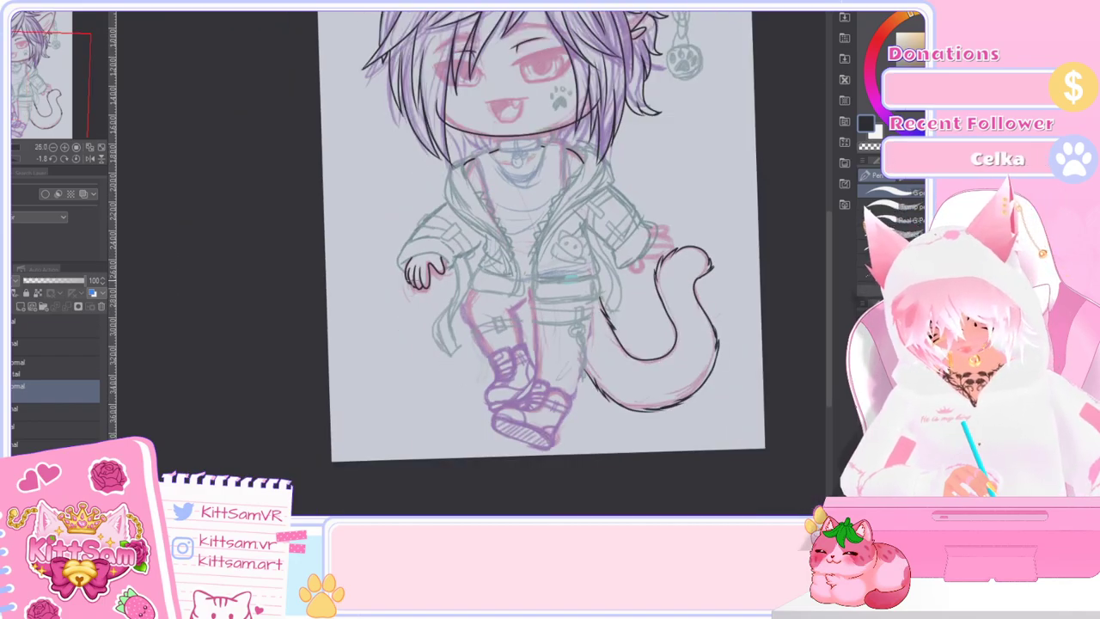
Step: Try to ink the hand beside the tail with three stacked finger strokes reaching the tail's outline, and undo them
scroll(661, 252, up, 2)
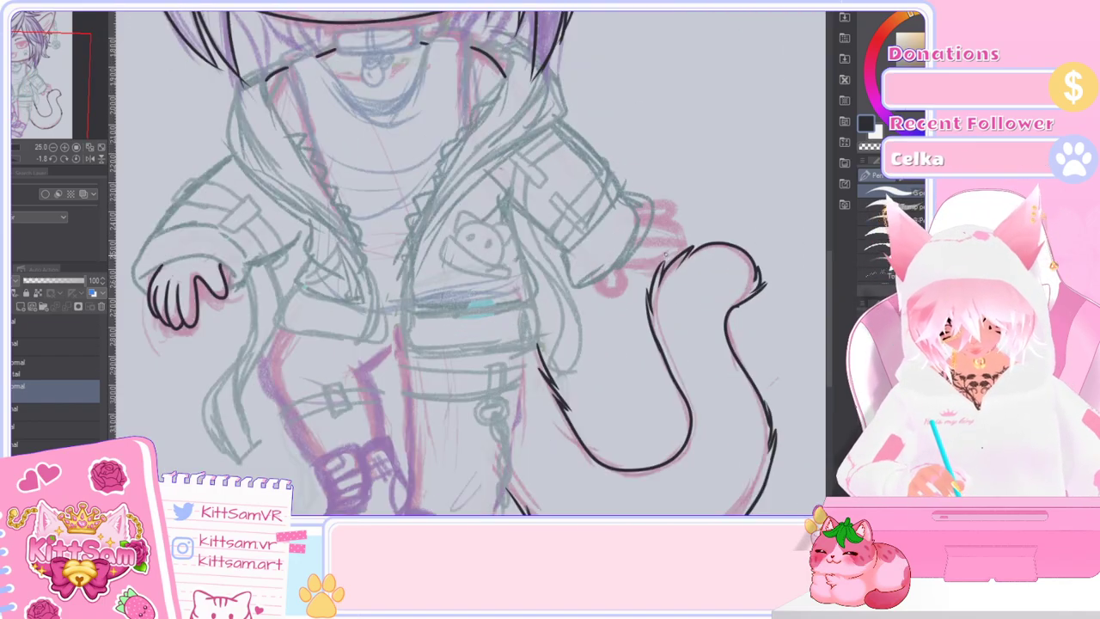
key(ctrl+plus)
key(ctrl+minus)
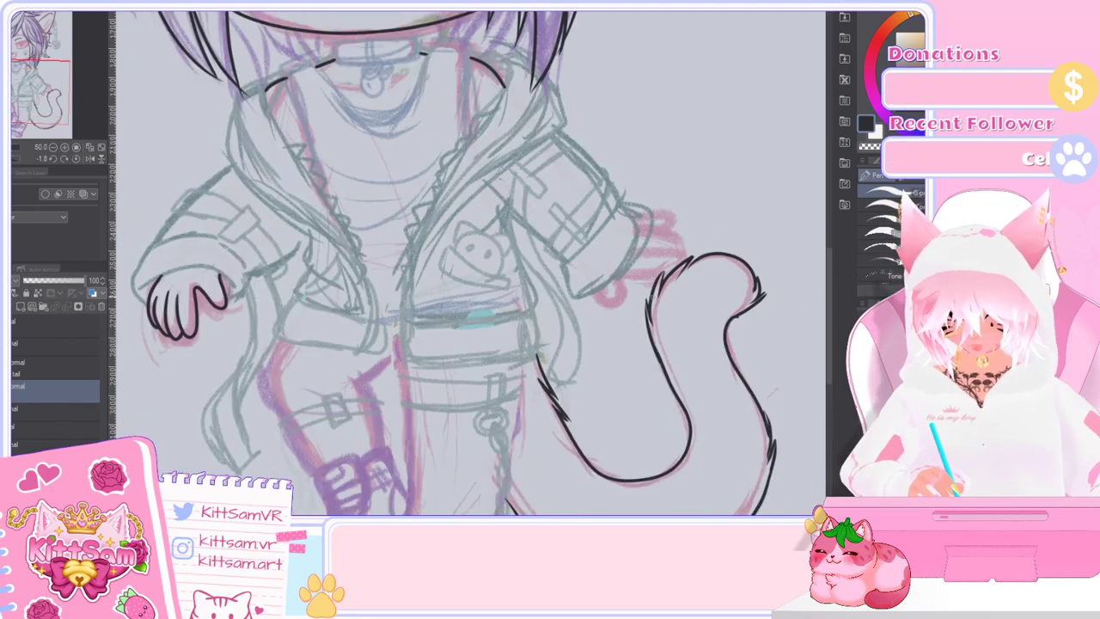
scroll(614, 204, up, 2)
mouse_move(604, 202)
mouse_down()
mouse_move(646, 196)
mouse_move(653, 206)
mouse_move(641, 208)
mouse_move(668, 213)
mouse_move(687, 234)
mouse_move(593, 244)
mouse_up()
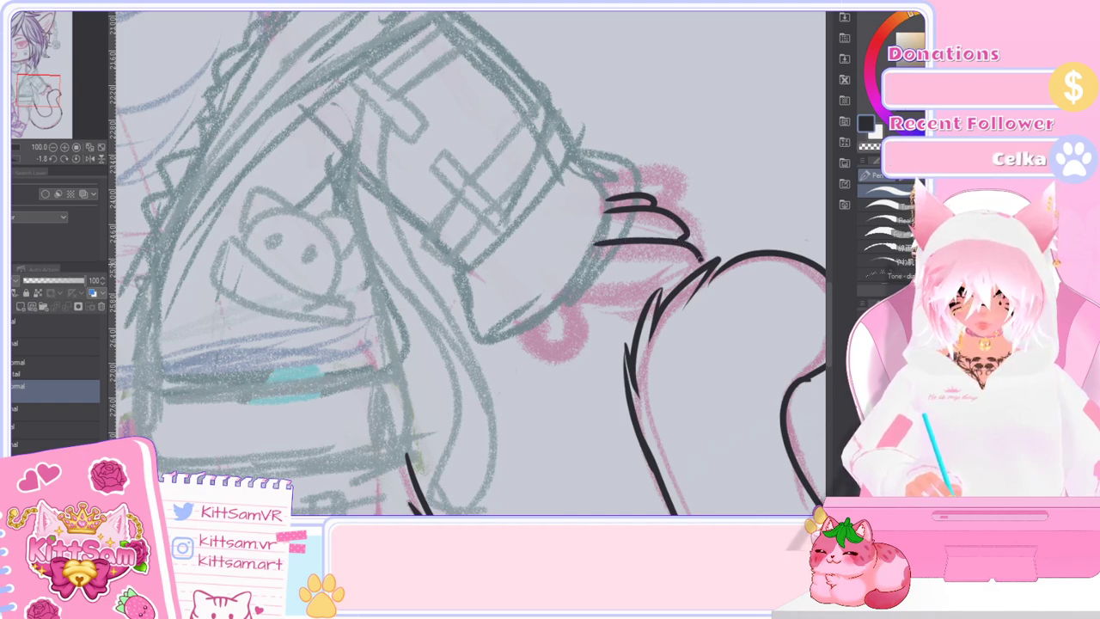
drag(674, 268, 575, 266)
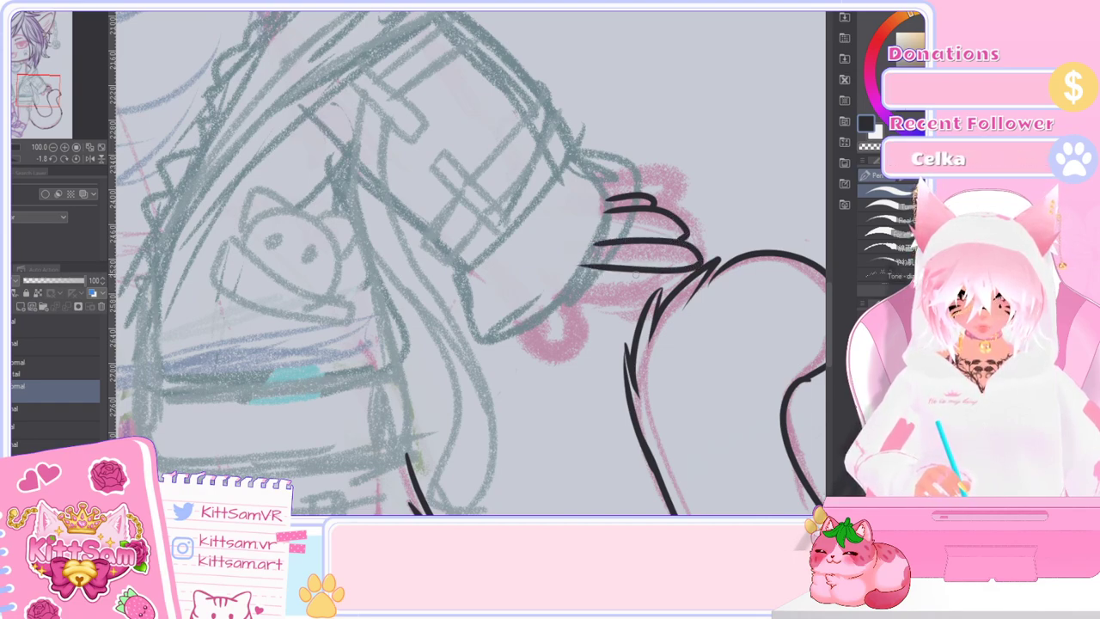
key(ctrl+z)
key(ctrl+z)
key(ctrl+z)
Step: Try to restart the hand beside the tail from a short, curved upper finger, and undo the strokes
mouse_move(601, 217)
mouse_down()
mouse_move(647, 213)
mouse_move(680, 229)
mouse_move(636, 218)
mouse_move(677, 238)
mouse_move(672, 249)
mouse_move(594, 243)
mouse_up()
key(ctrl+z)
key(ctrl+z)
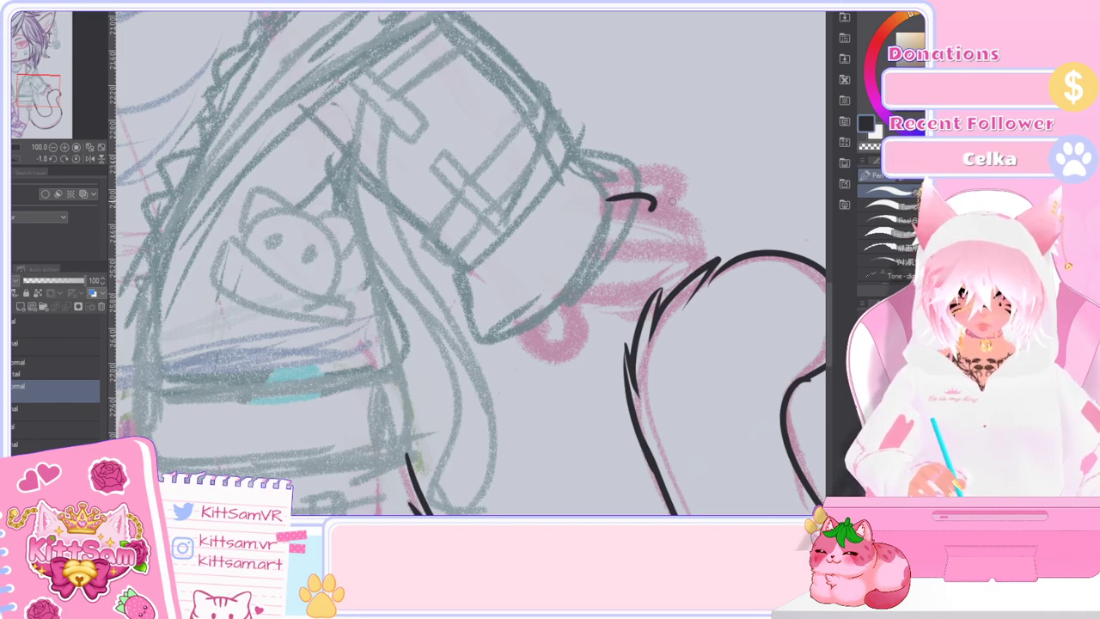
key(ctrl+z)
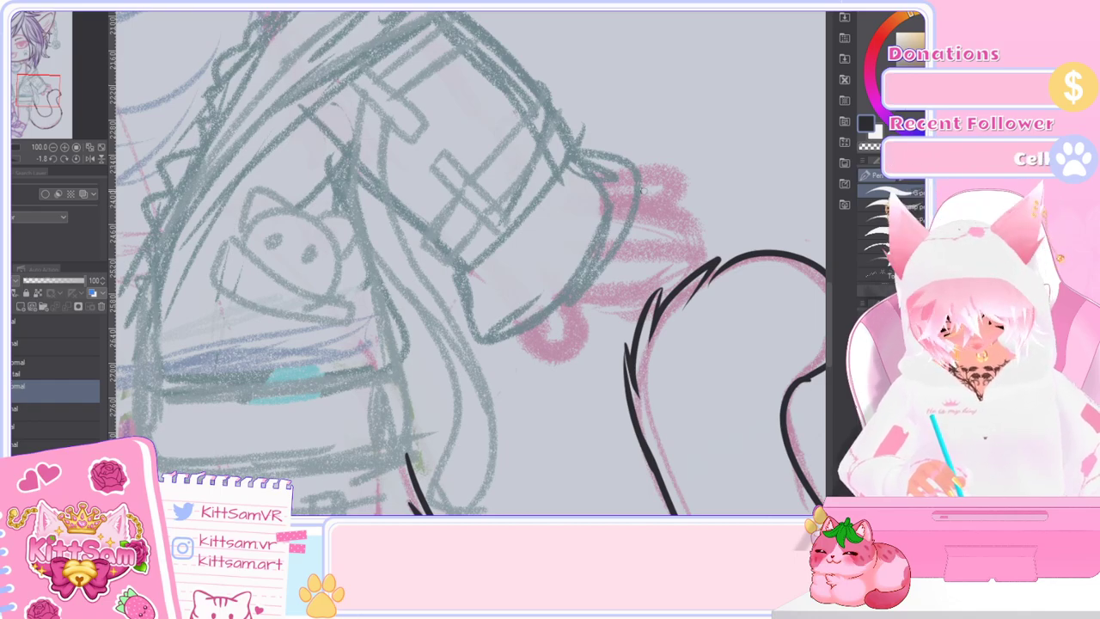
scroll(644, 191, down, 3)
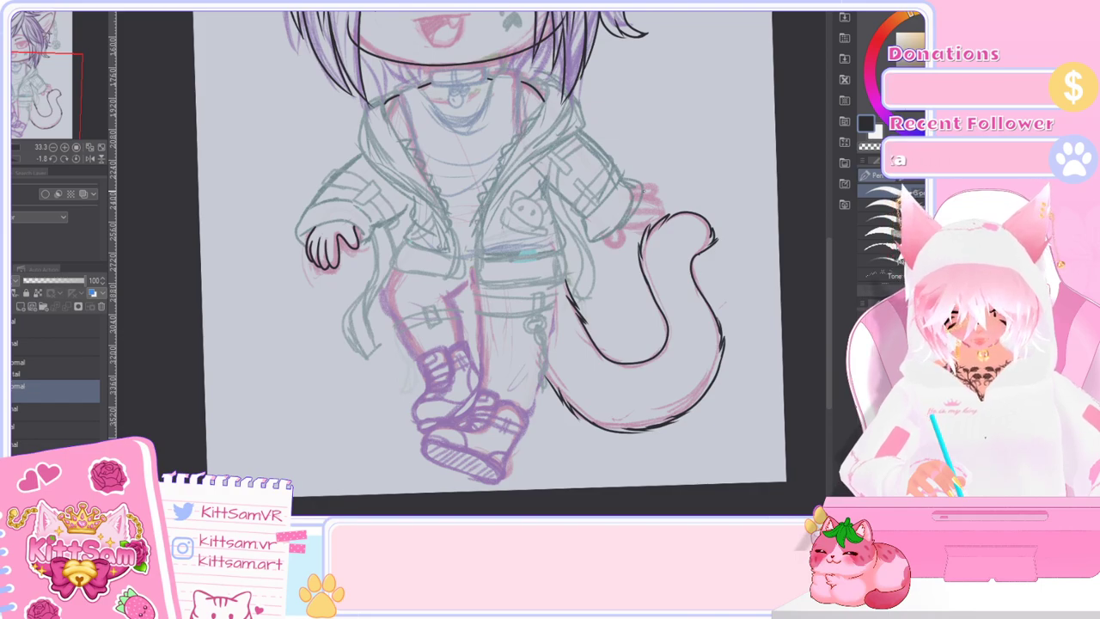
scroll(640, 189, up, 2)
mouse_move(628, 187)
mouse_down()
mouse_move(655, 180)
mouse_move(655, 203)
mouse_up()
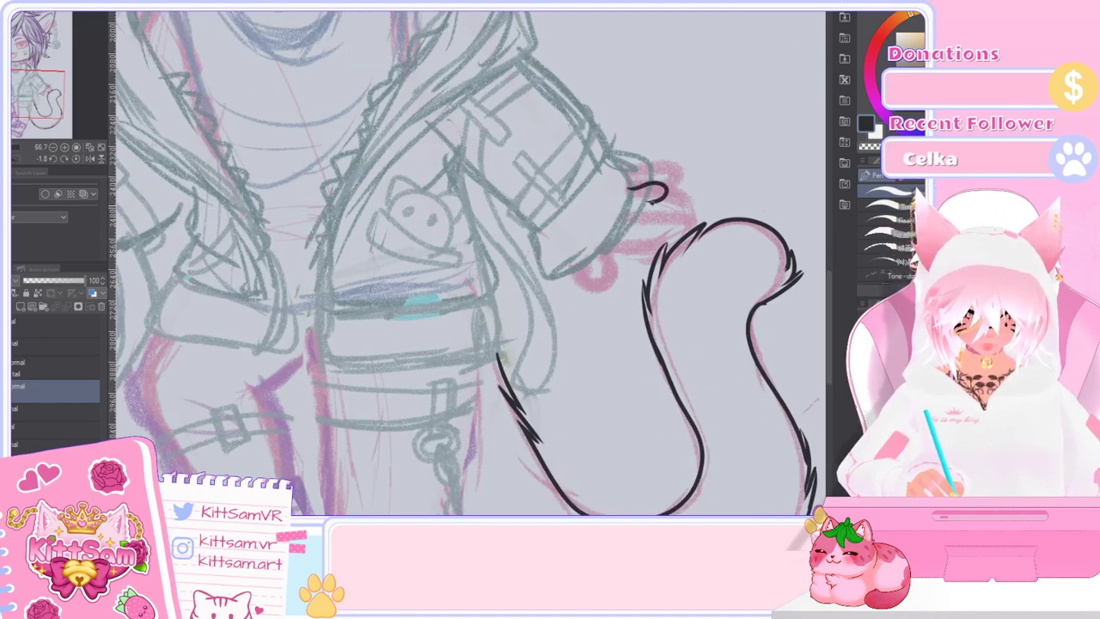
key(ctrl+z)
key(ctrl+z)
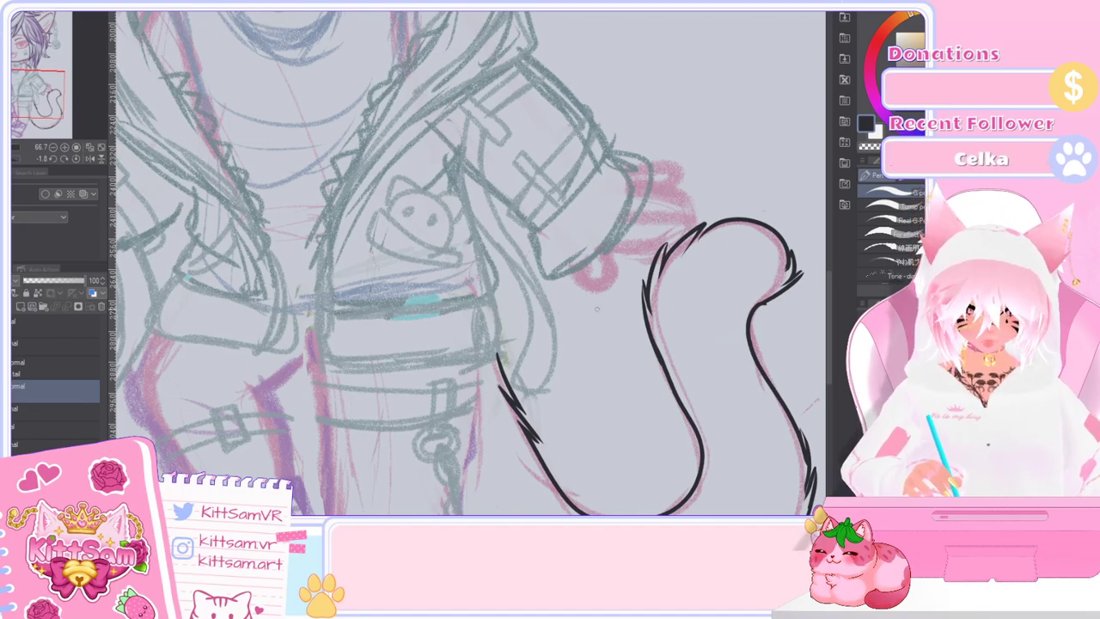
Step: Lasso the inked hand, enlarge it slightly and shift it a little lower under the cuff, and deselect it
scroll(596, 332, down, 3)
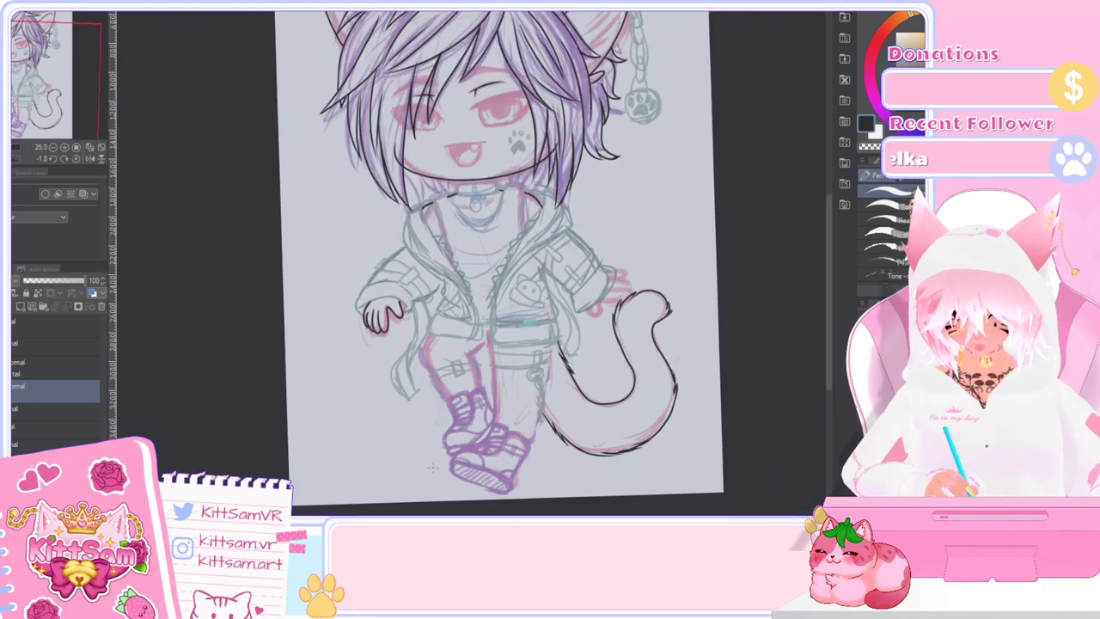
scroll(414, 455, up, 1)
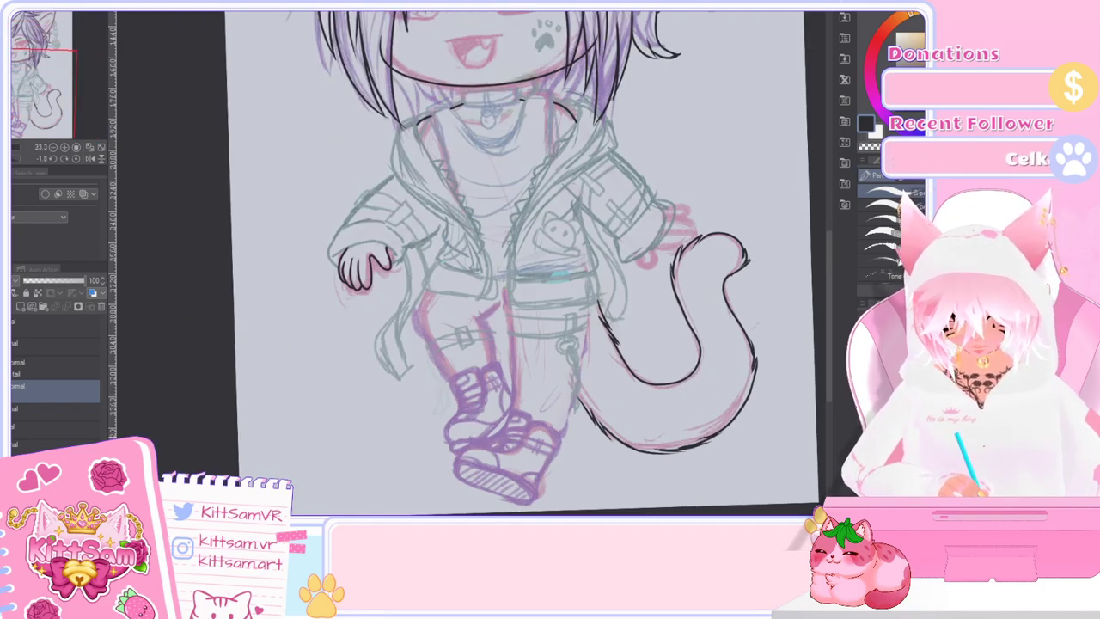
key(m)
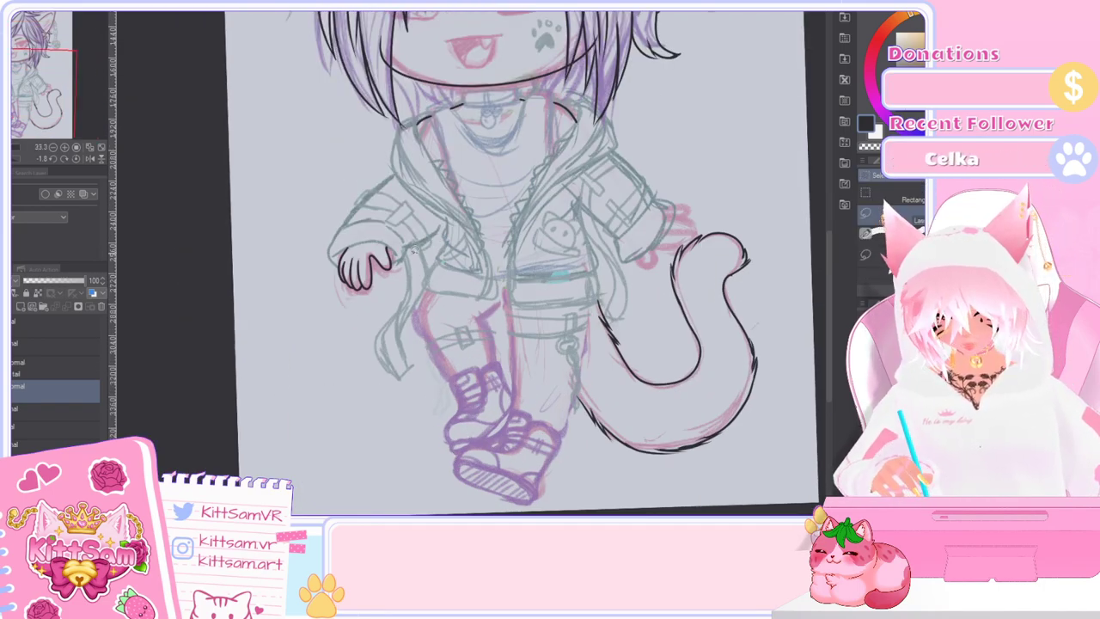
key(ctrl+t)
drag(419, 274, 422, 272)
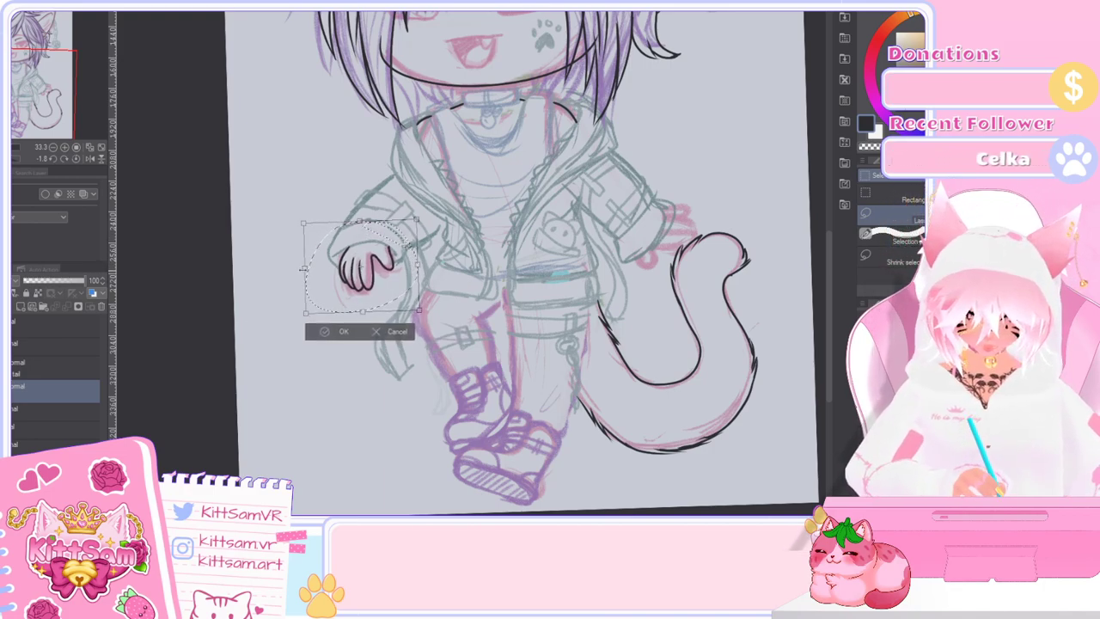
drag(303, 269, 299, 268)
drag(415, 272, 417, 272)
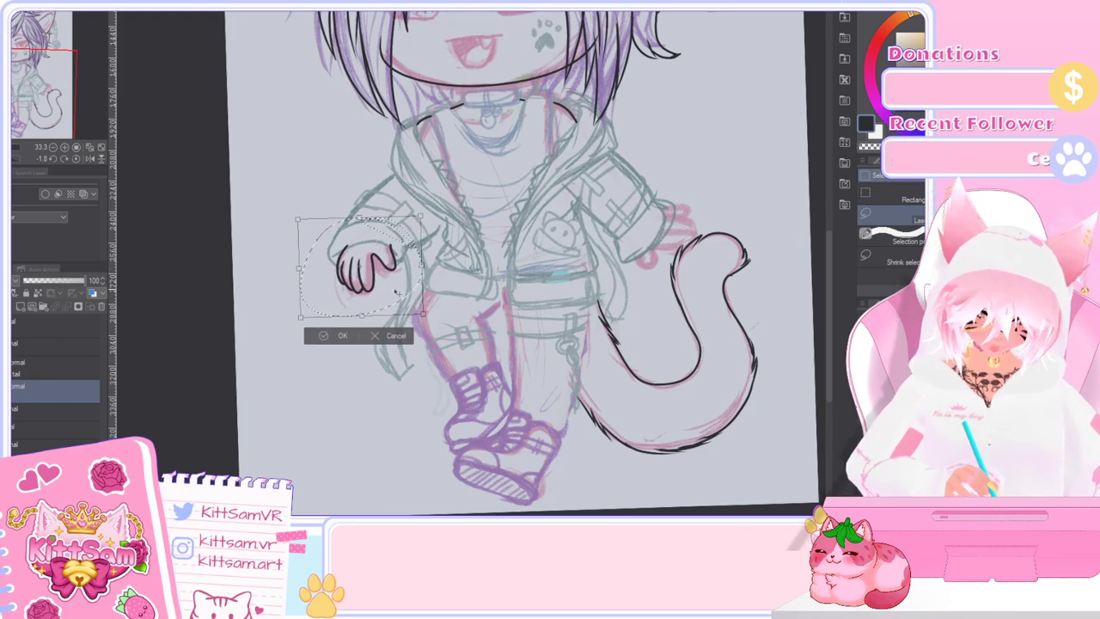
drag(388, 299, 388, 307)
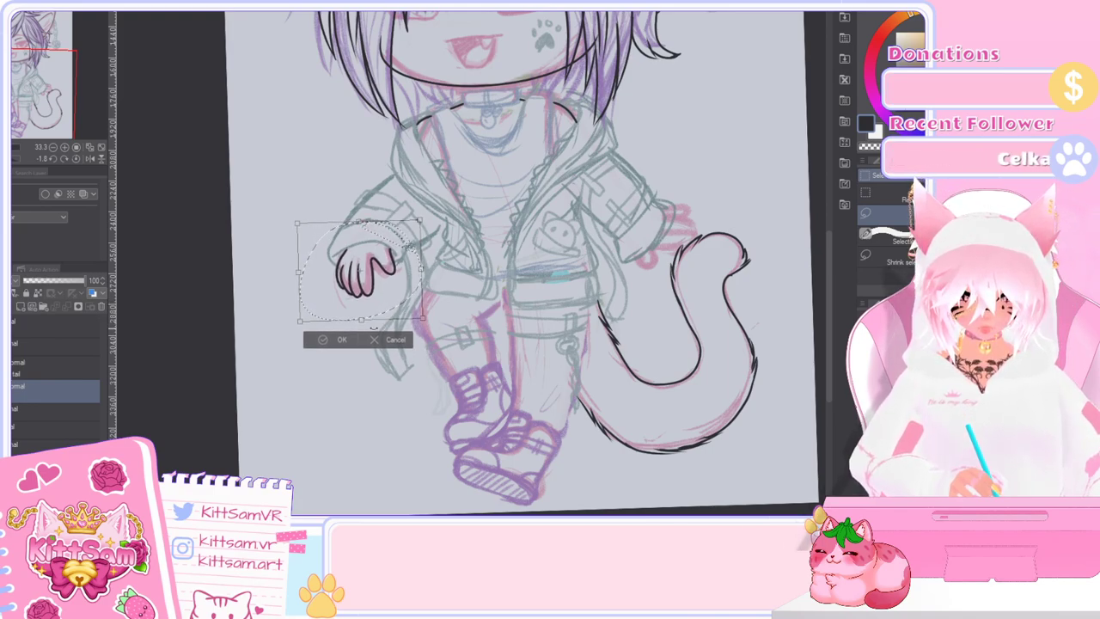
click(339, 340)
click(256, 341)
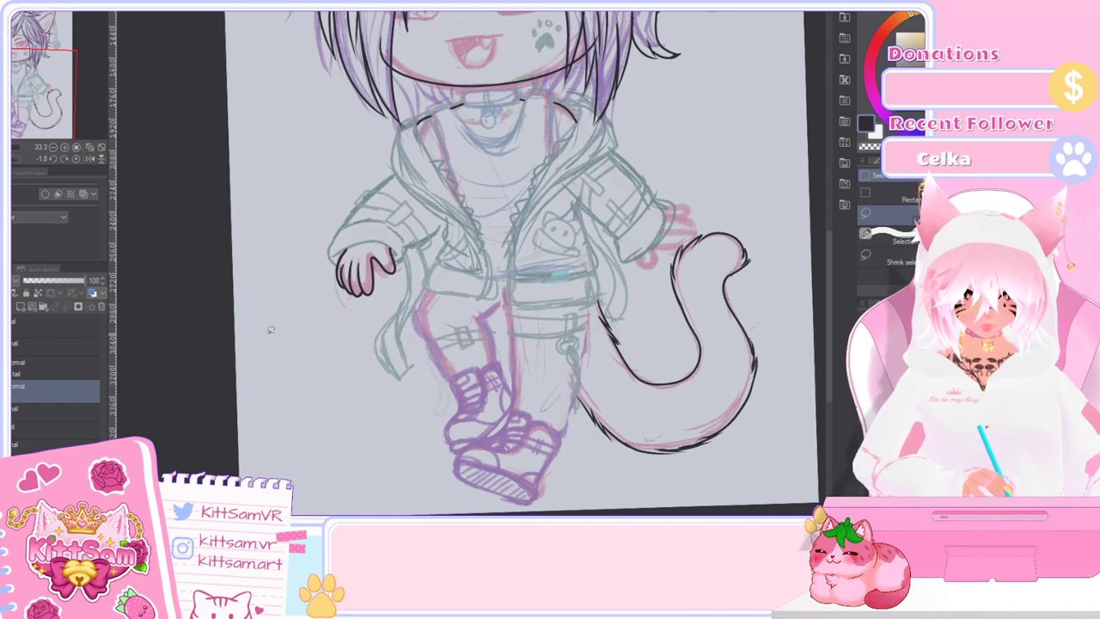
key(p)
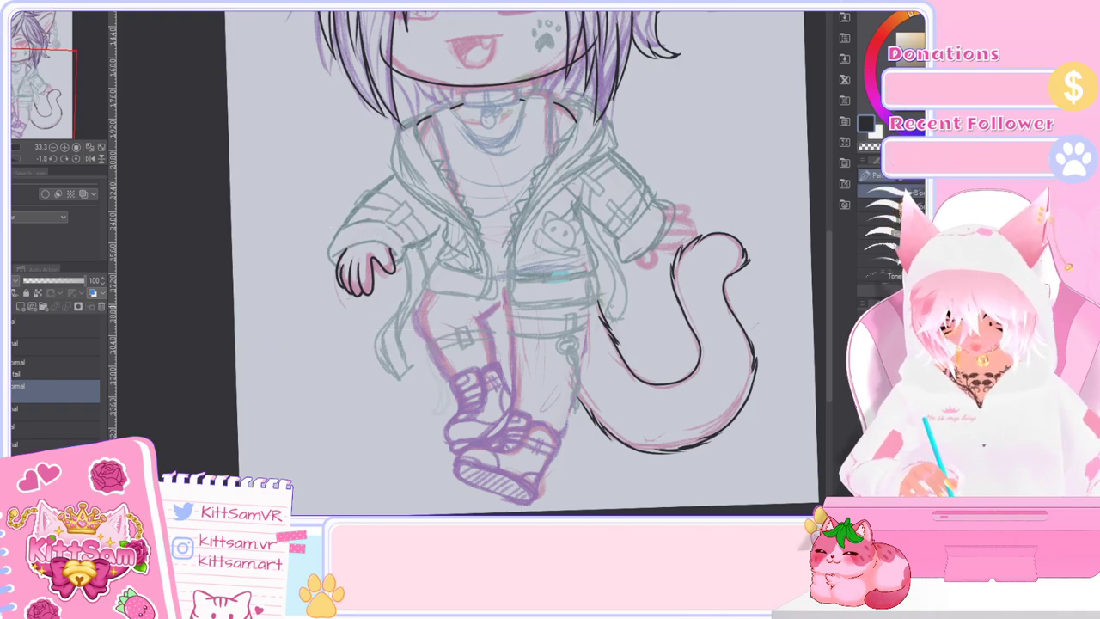
scroll(612, 305, down, 1)
key(ctrl+plus)
key(e)
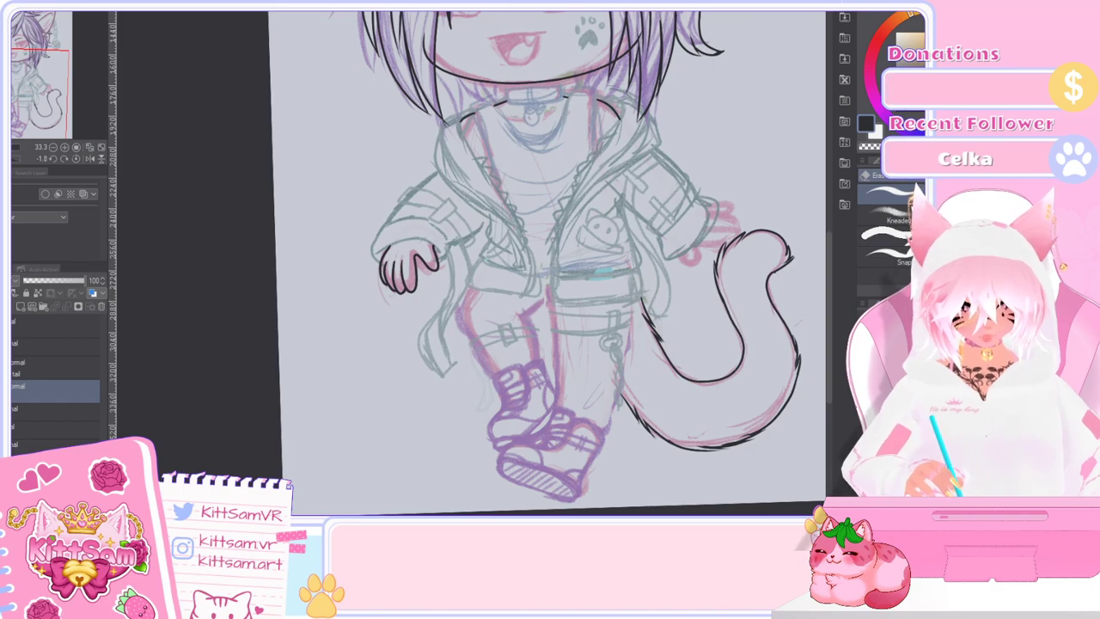
Step: Open the hand layer's name for editing, and make the new layer above it active for drawing with the pen
key(p)
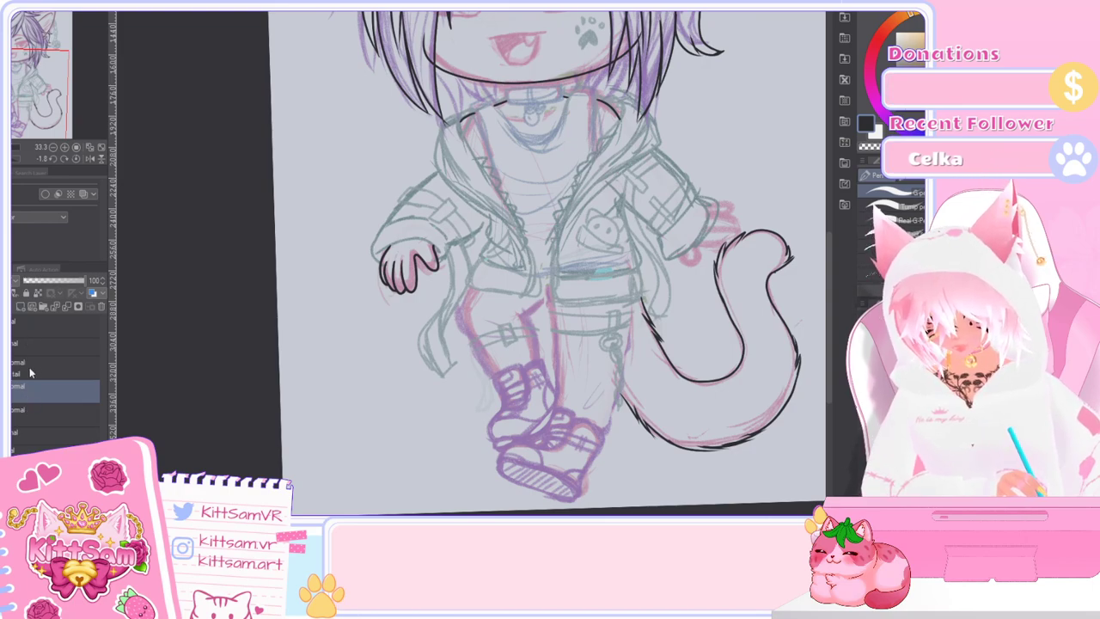
double_click(15, 420)
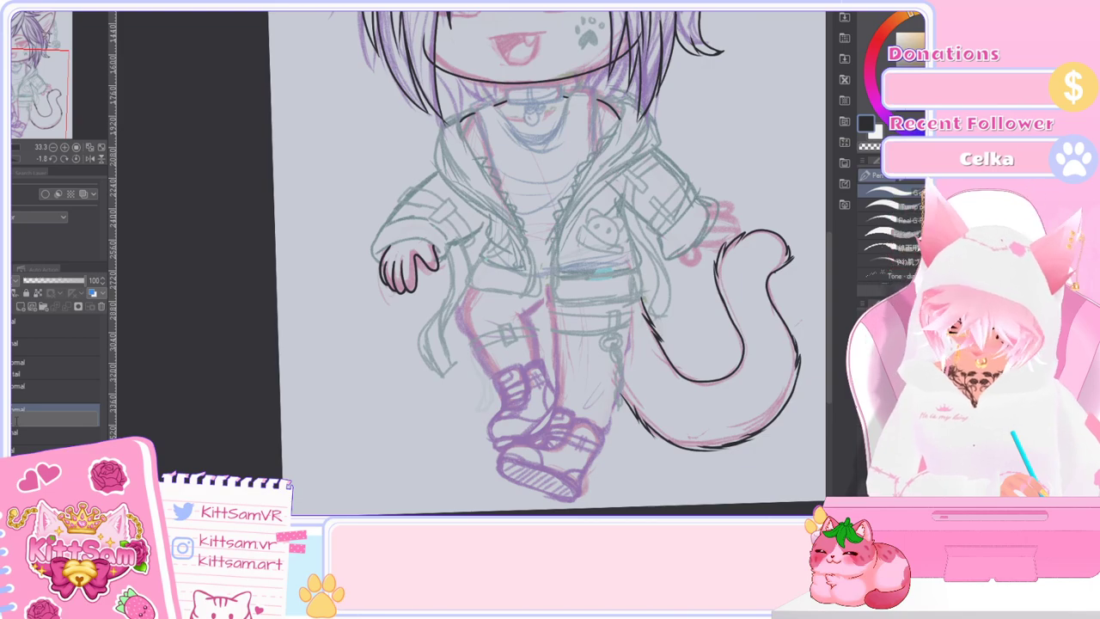
click(42, 394)
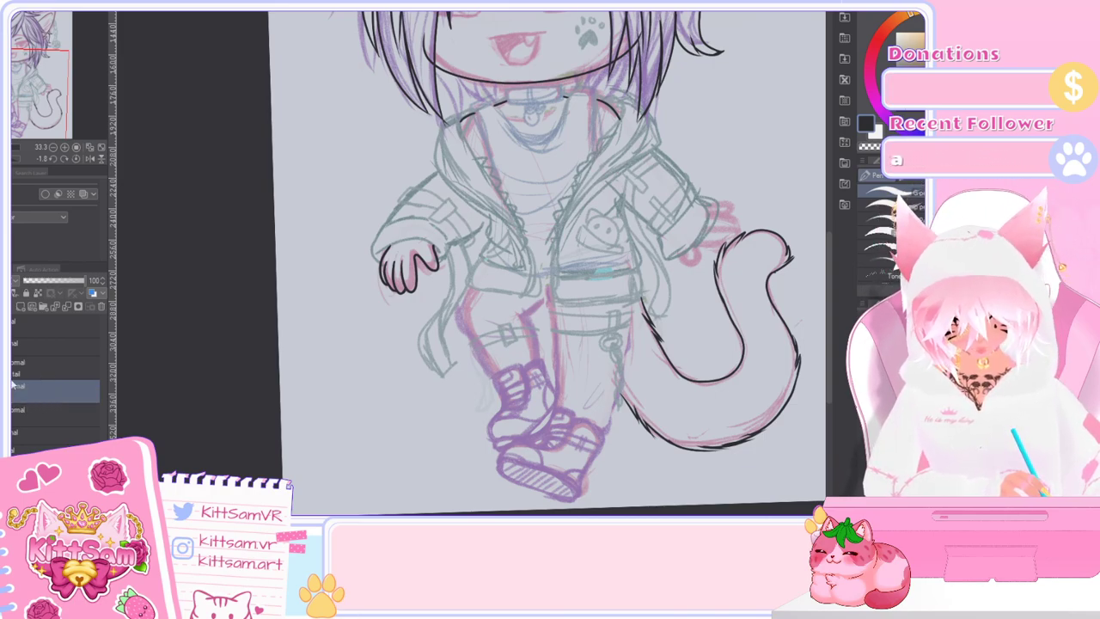
drag(829, 254, 830, 224)
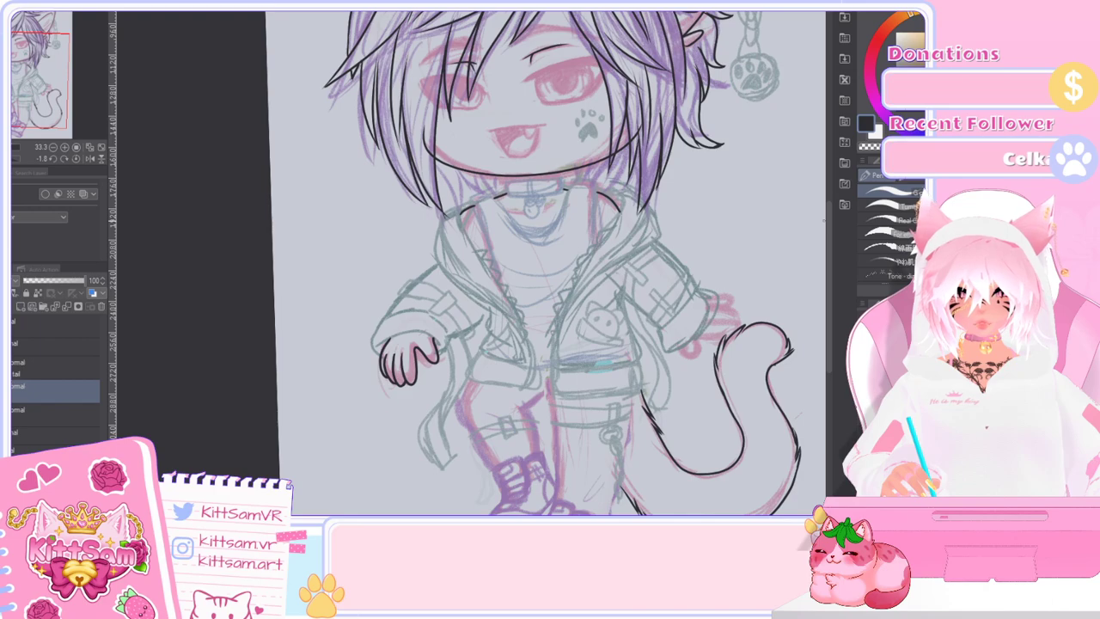
drag(815, 403, 810, 423)
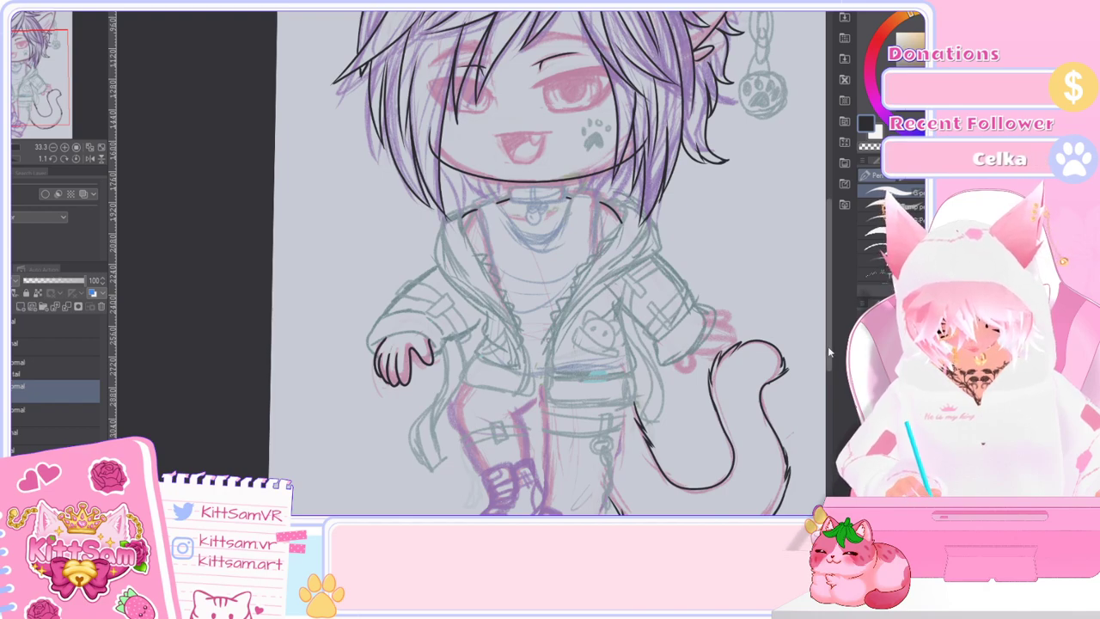
scroll(827, 344, up, 2)
scroll(829, 343, down, 4)
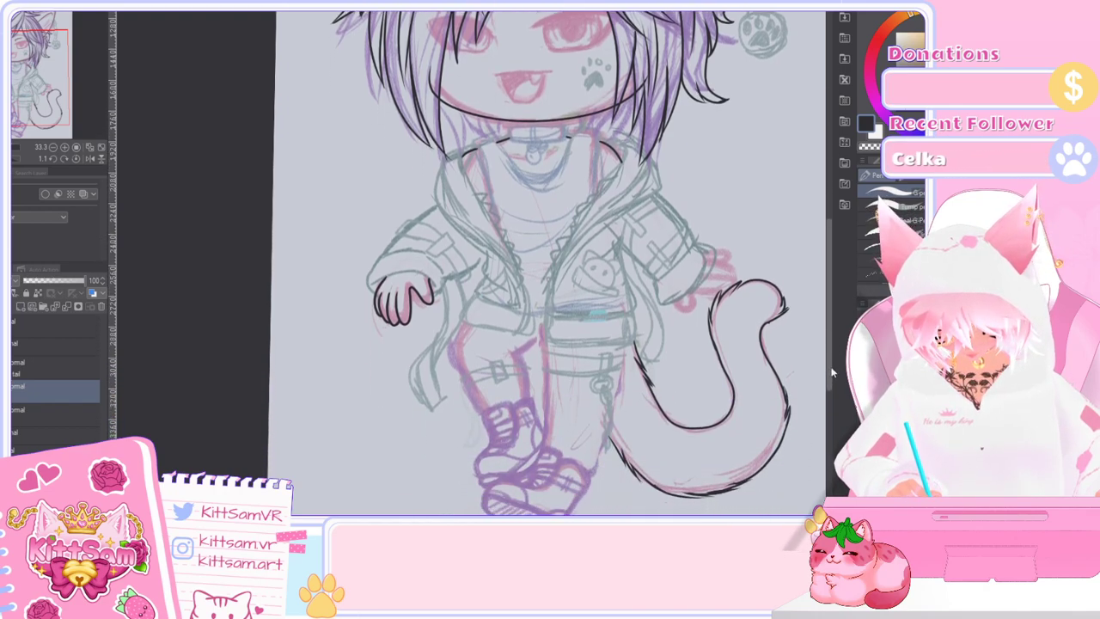
scroll(832, 370, up, 1)
drag(833, 354, 832, 351)
scroll(593, 183, up, 1)
Step: Ink the shirt's scooped neckline as a deep curve below the collar, including the short shoulder edges at both ends
scroll(591, 186, up, 3)
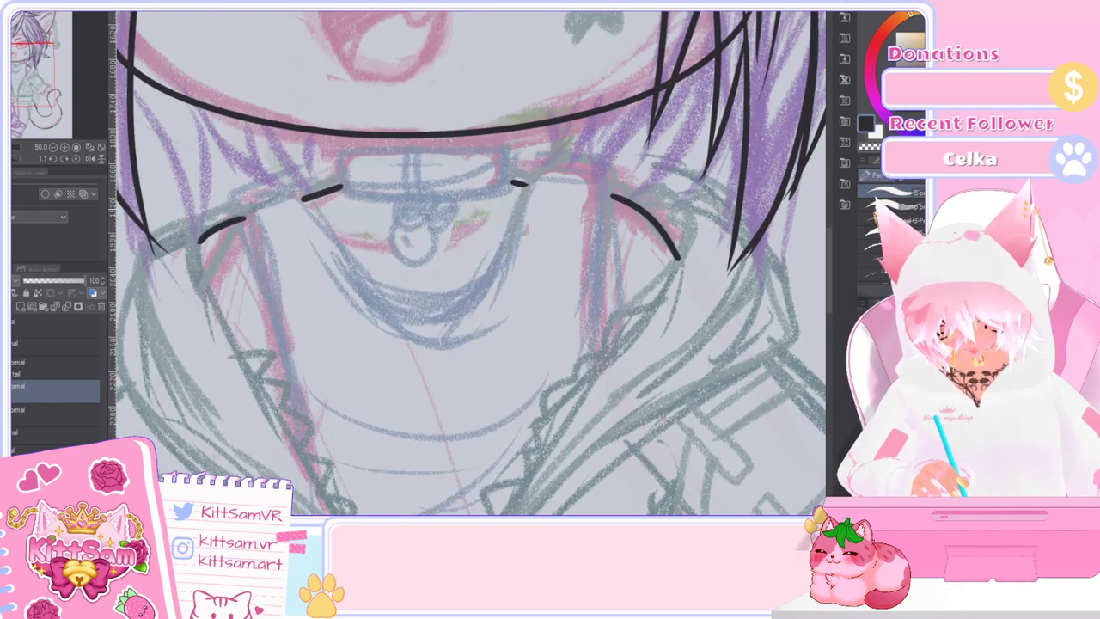
mouse_move(526, 184)
mouse_down()
mouse_move(614, 184)
mouse_move(525, 210)
mouse_up()
key(ctrl+z)
key(ctrl+z)
mouse_move(603, 177)
mouse_down()
mouse_move(539, 169)
mouse_move(454, 312)
mouse_up()
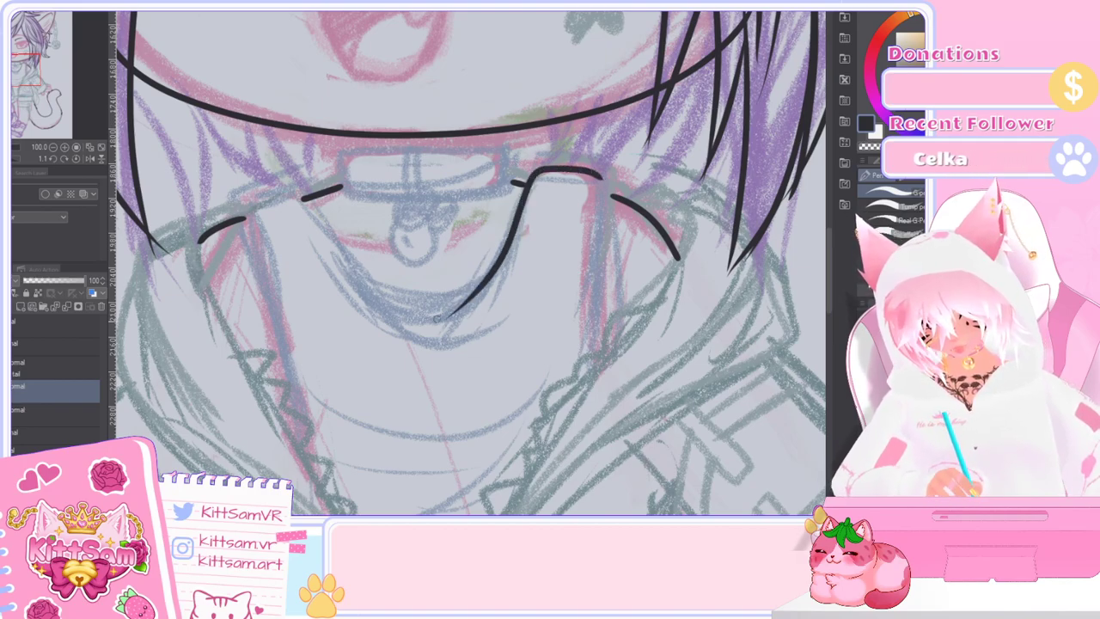
mouse_move(497, 275)
mouse_down()
mouse_move(457, 298)
mouse_move(365, 272)
mouse_up()
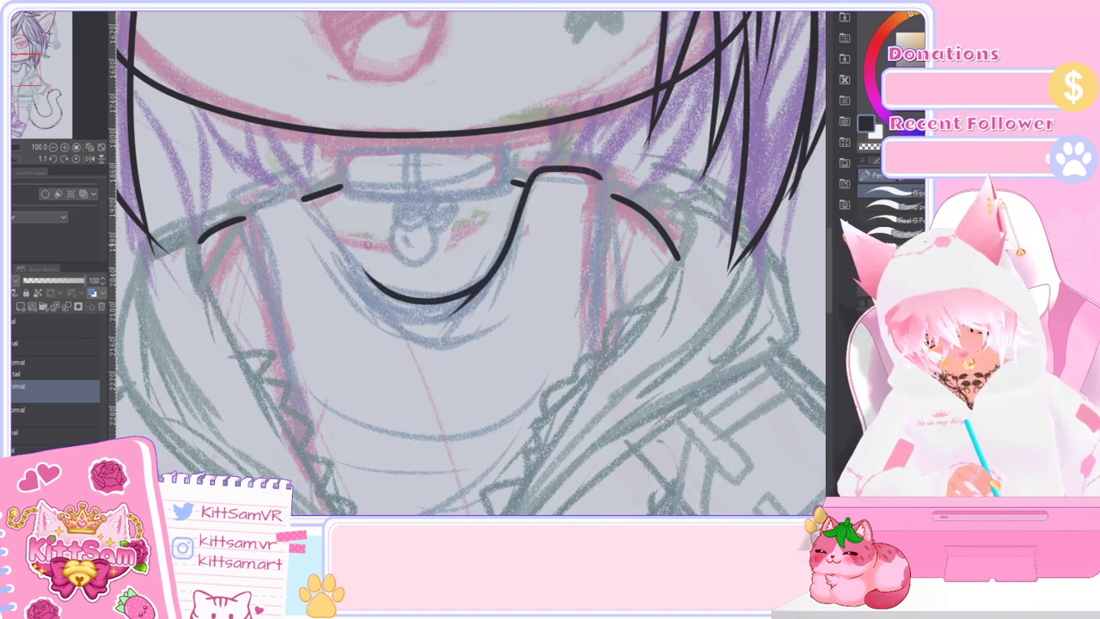
drag(269, 221, 320, 204)
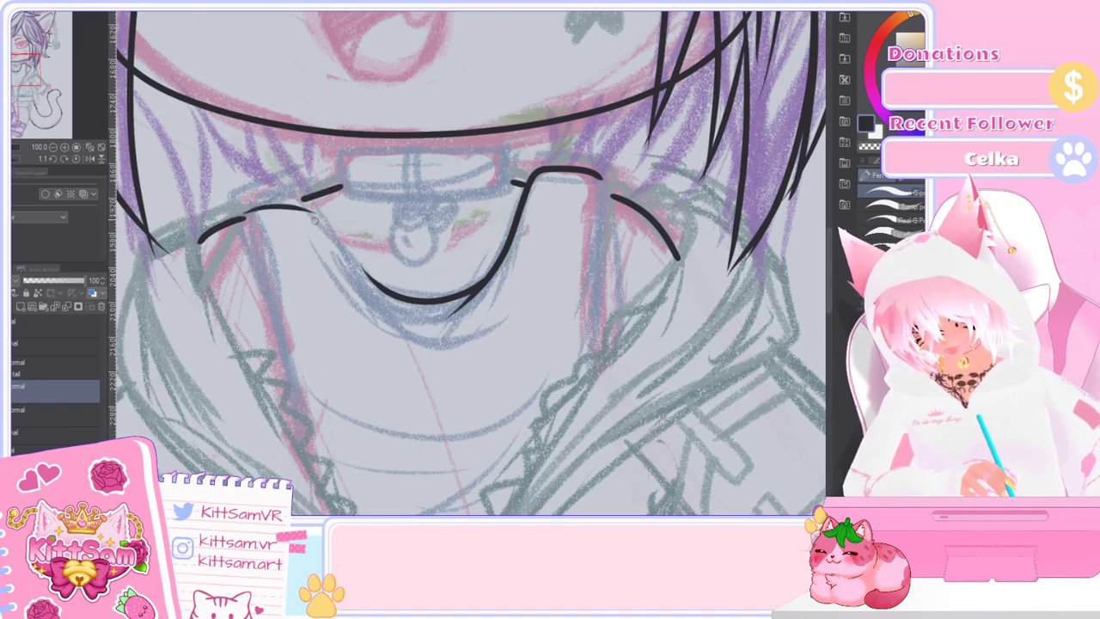
mouse_move(254, 212)
mouse_down()
mouse_move(304, 194)
mouse_move(347, 255)
mouse_move(403, 305)
mouse_move(426, 303)
mouse_move(464, 328)
mouse_up()
key(ctrl+z)
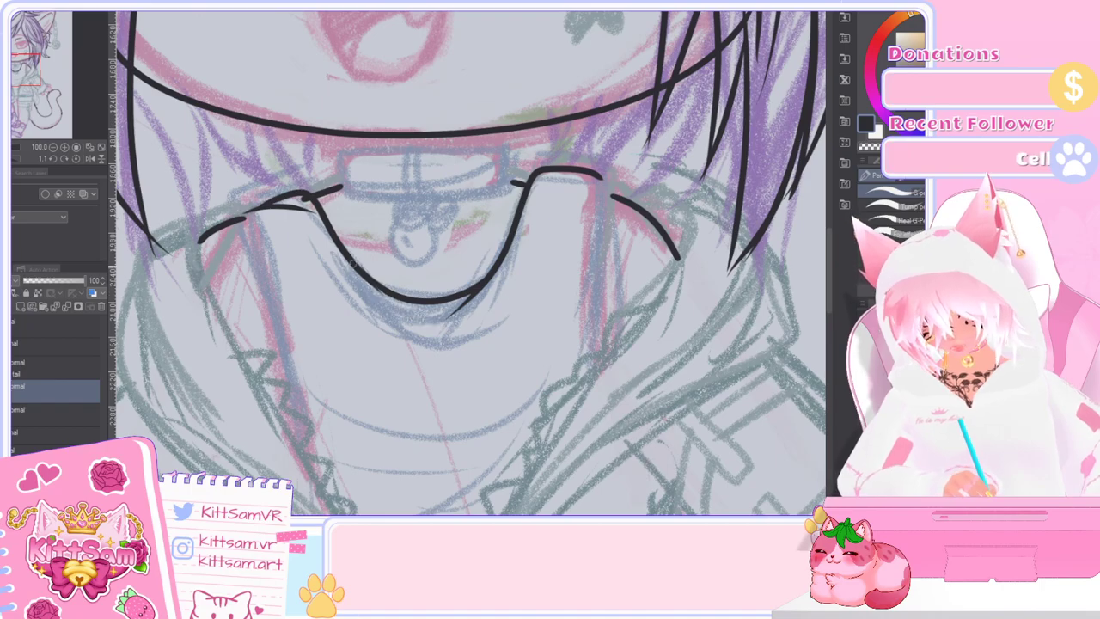
Step: Ink a parallel trim line under the neckline's curve and two curved fold lines across the shirt's chest
mouse_move(351, 262)
mouse_down()
mouse_move(400, 312)
mouse_move(483, 302)
mouse_up()
mouse_move(366, 352)
mouse_down()
mouse_move(465, 394)
mouse_move(543, 355)
mouse_up()
drag(378, 412, 539, 368)
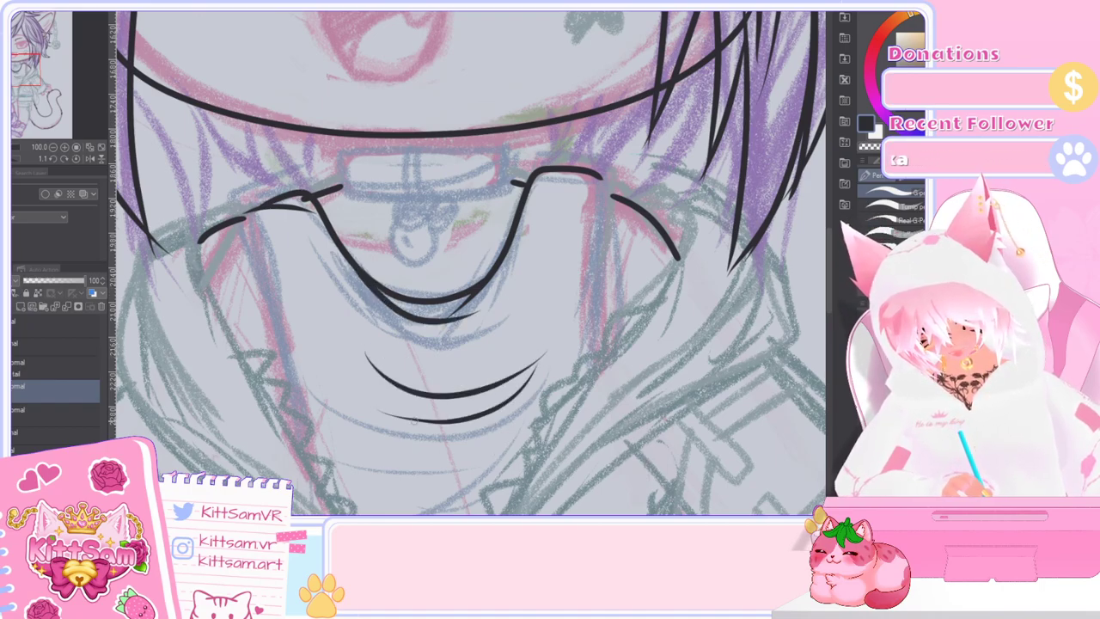
Step: Ink the shirt's left armhole edge down from the shoulder corner, and erase the outer end of the opposite shoulder line
mouse_move(242, 212)
mouse_down()
mouse_move(275, 294)
mouse_move(300, 420)
mouse_up()
drag(267, 206, 238, 215)
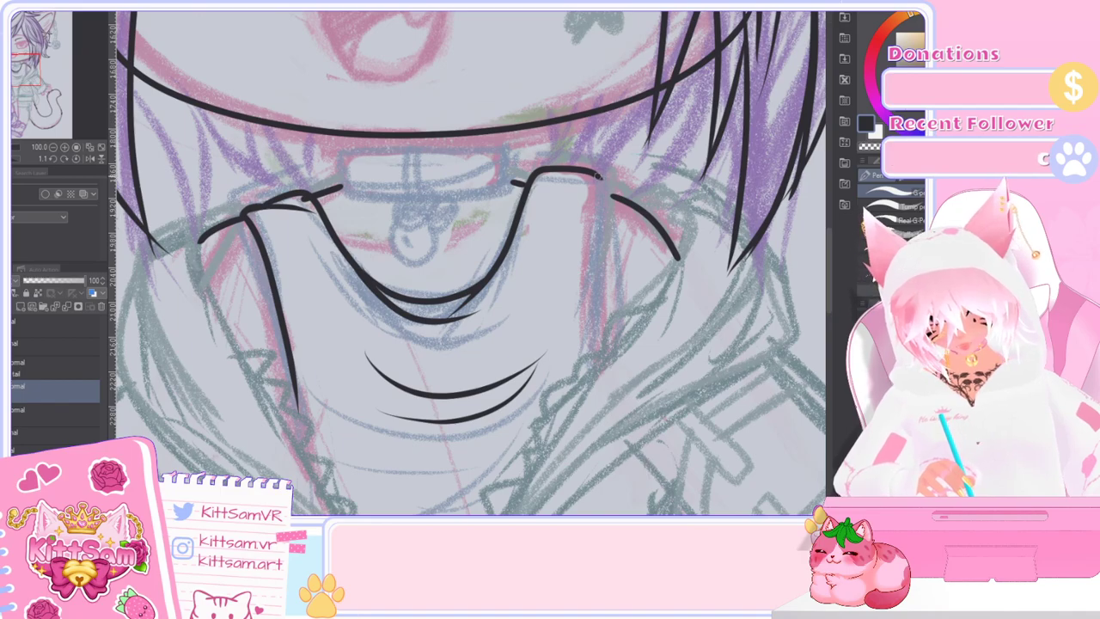
drag(615, 198, 606, 328)
key(ctrl+z)
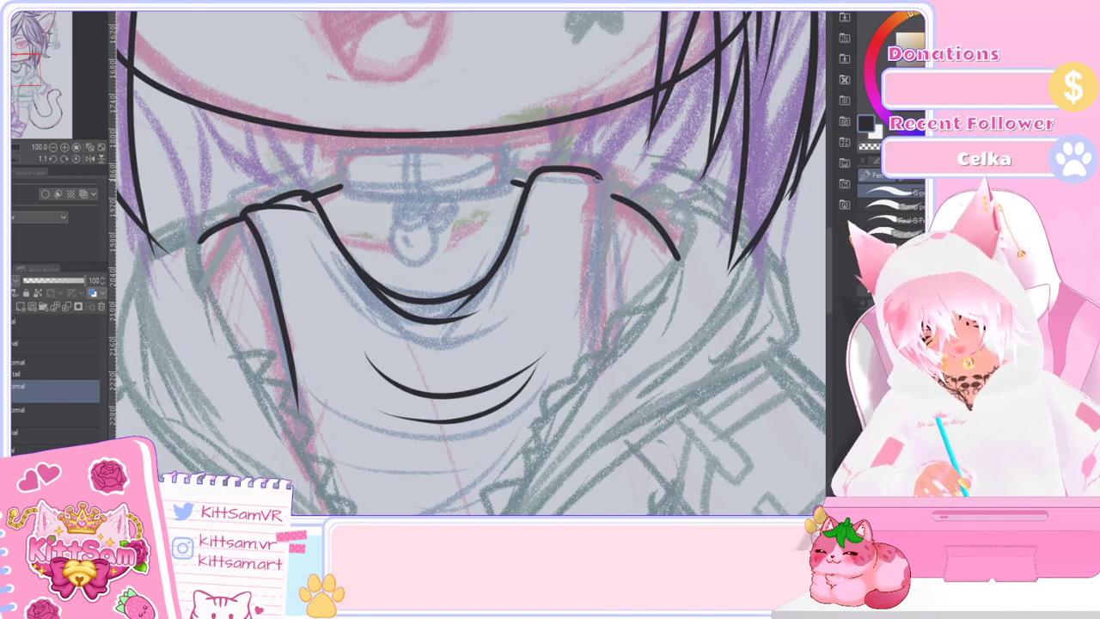
key(e)
drag(603, 179, 551, 172)
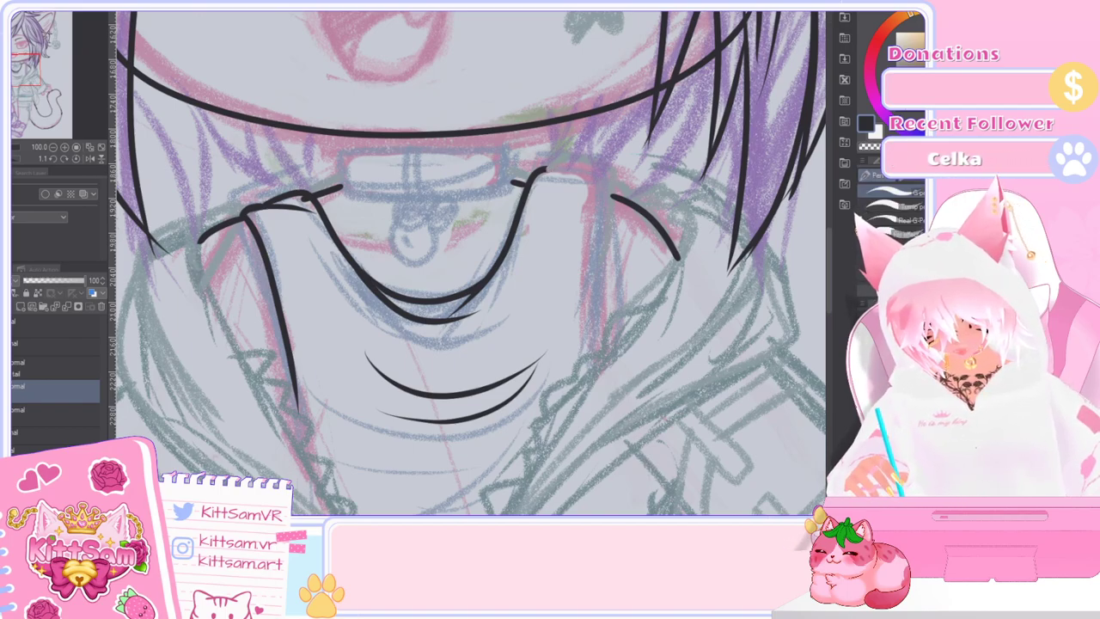
Step: Redraw the erased shoulder line curving down into the right armhole edge, and add a short second stroke at the left edge's lower end
mouse_move(535, 172)
mouse_down()
mouse_move(617, 177)
mouse_move(567, 178)
mouse_move(595, 183)
mouse_move(569, 180)
mouse_move(582, 183)
mouse_move(552, 171)
mouse_move(588, 175)
mouse_move(605, 196)
mouse_move(604, 254)
mouse_up()
key(ctrl+z)
key(ctrl+z)
key(ctrl+z)
key(ctrl+z)
mouse_move(543, 170)
mouse_down()
mouse_move(616, 185)
mouse_move(594, 178)
mouse_move(613, 201)
mouse_move(595, 329)
mouse_up()
key(ctrl+z)
key(ctrl+z)
drag(616, 261, 608, 333)
key(ctrl+z)
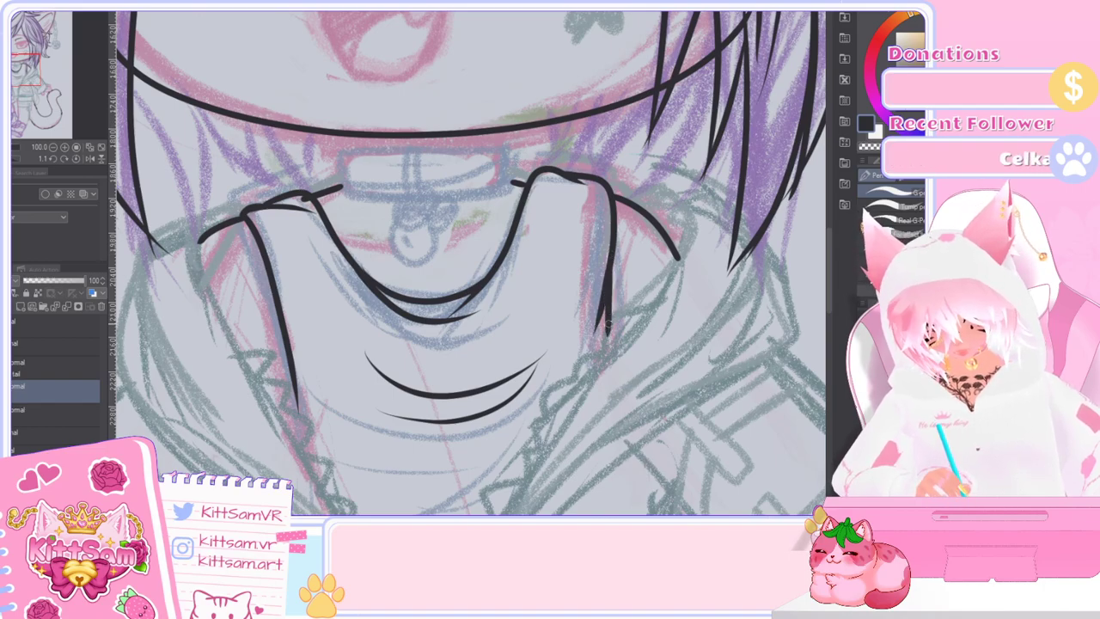
drag(282, 352, 288, 414)
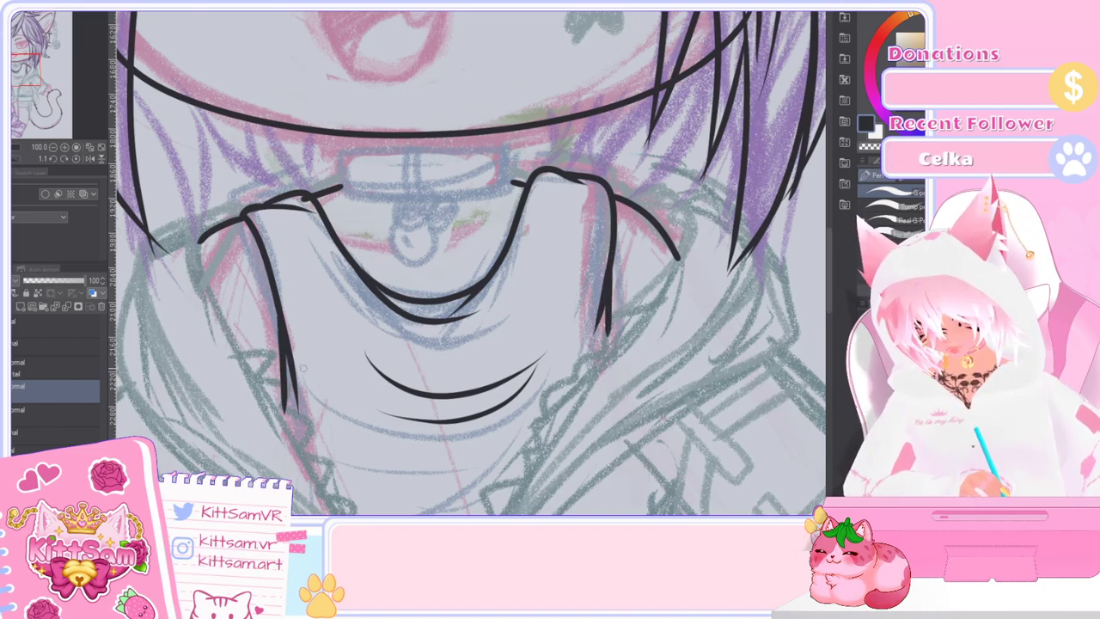
Step: Ink a curved fold line across the shirt's lower front, with a short fold mark beneath it
scroll(304, 367, down, 1)
key(ctrl+minus)
scroll(773, 301, down, 3)
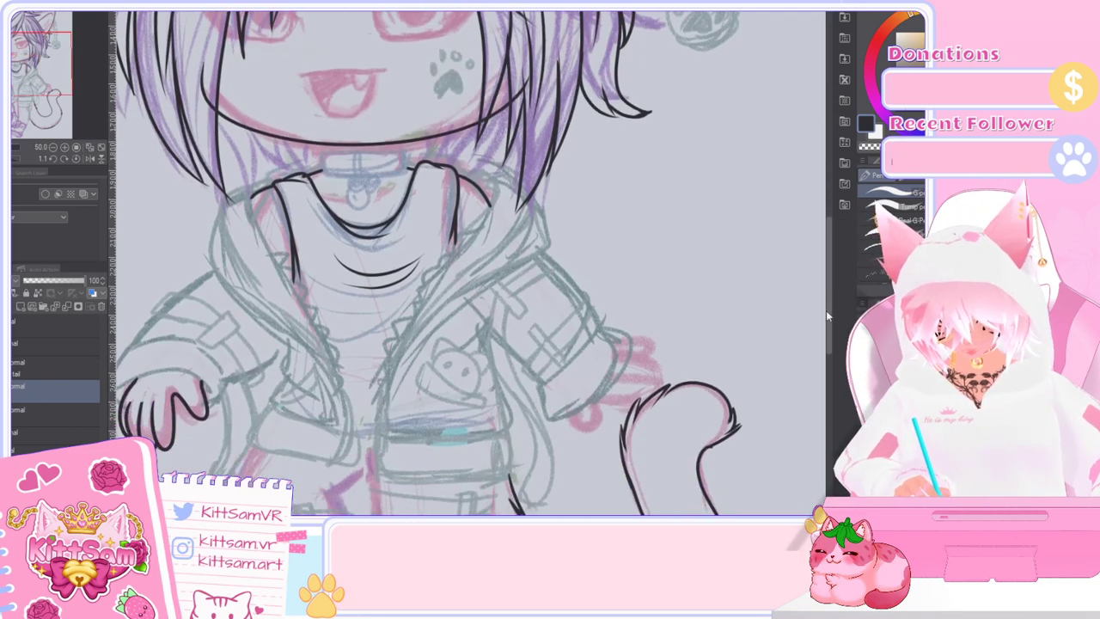
mouse_move(404, 302)
mouse_down()
mouse_move(361, 356)
mouse_move(335, 350)
mouse_up()
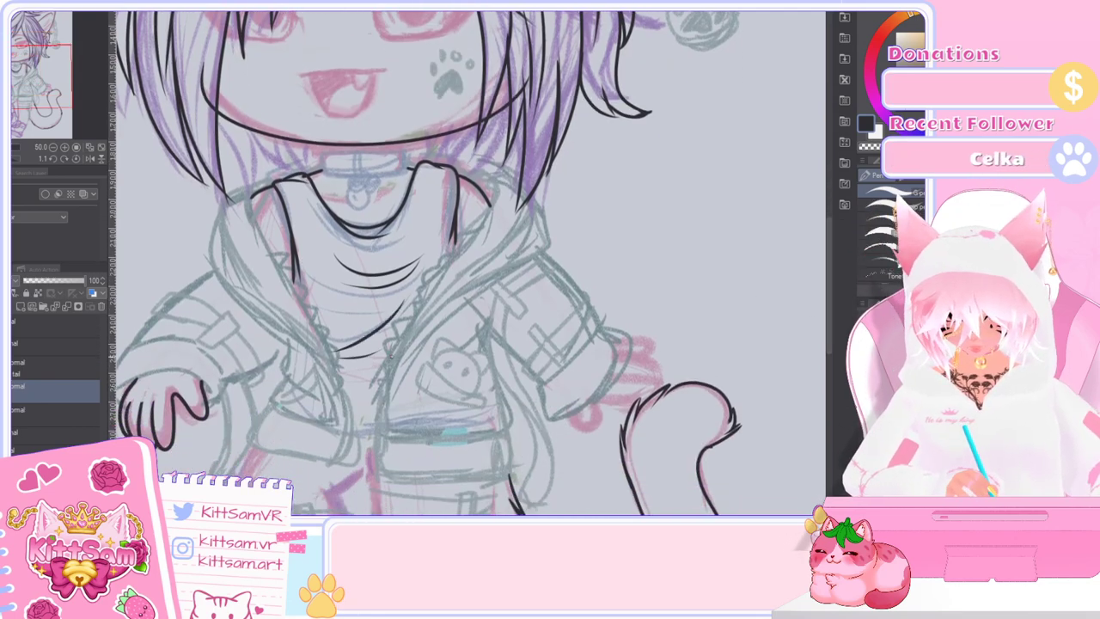
key(ctrl+z)
mouse_move(399, 314)
mouse_down()
mouse_move(338, 346)
mouse_move(367, 373)
mouse_up()
scroll(393, 392, down, 1)
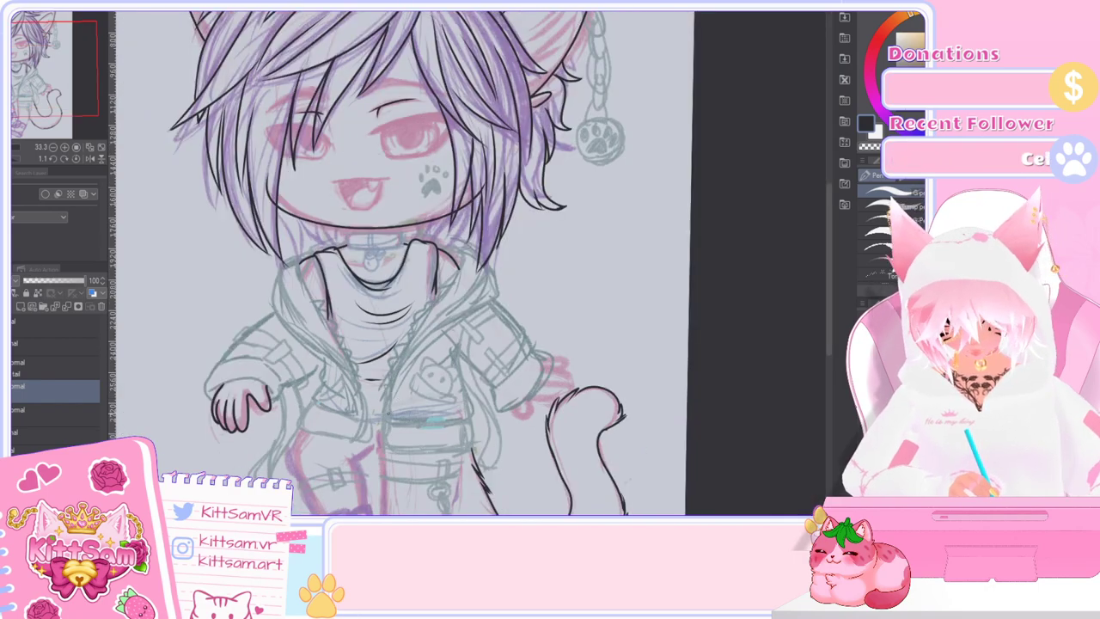
scroll(384, 406, up, 1)
key(ctrl+minus)
key(ctrl+plus)
key(ctrl+minus)
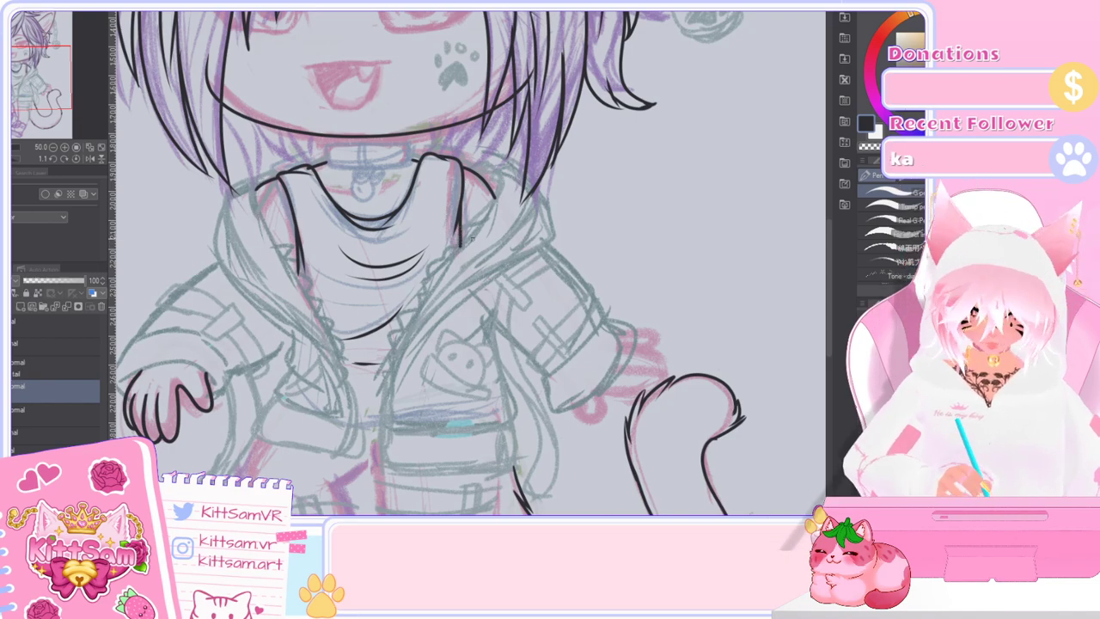
Step: Ink the jacket's right front opening from the neck down toward the hem, and the inner fold of the hood beside it
key(ctrl+plus)
key(e)
key(ctrl+plus)
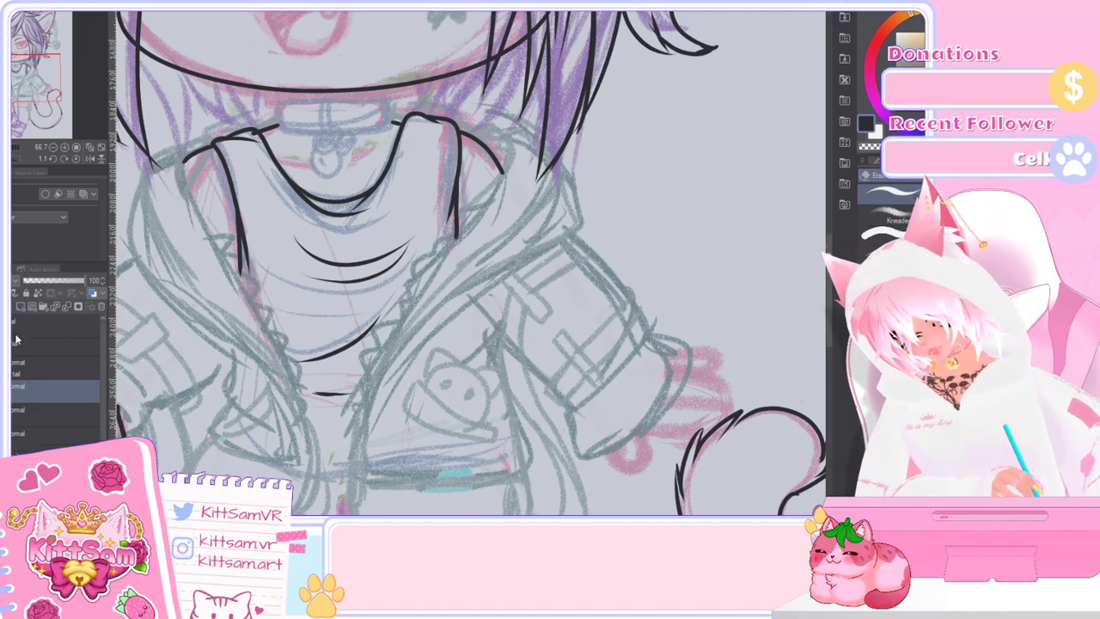
key(p)
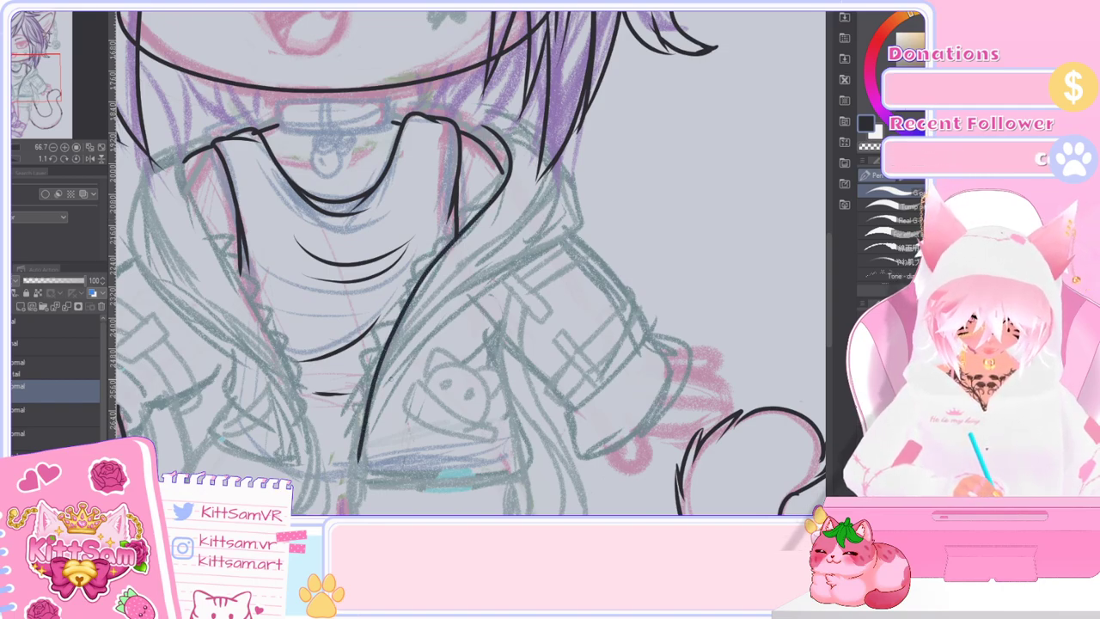
mouse_move(376, 402)
mouse_down()
mouse_move(456, 298)
mouse_move(557, 242)
mouse_up()
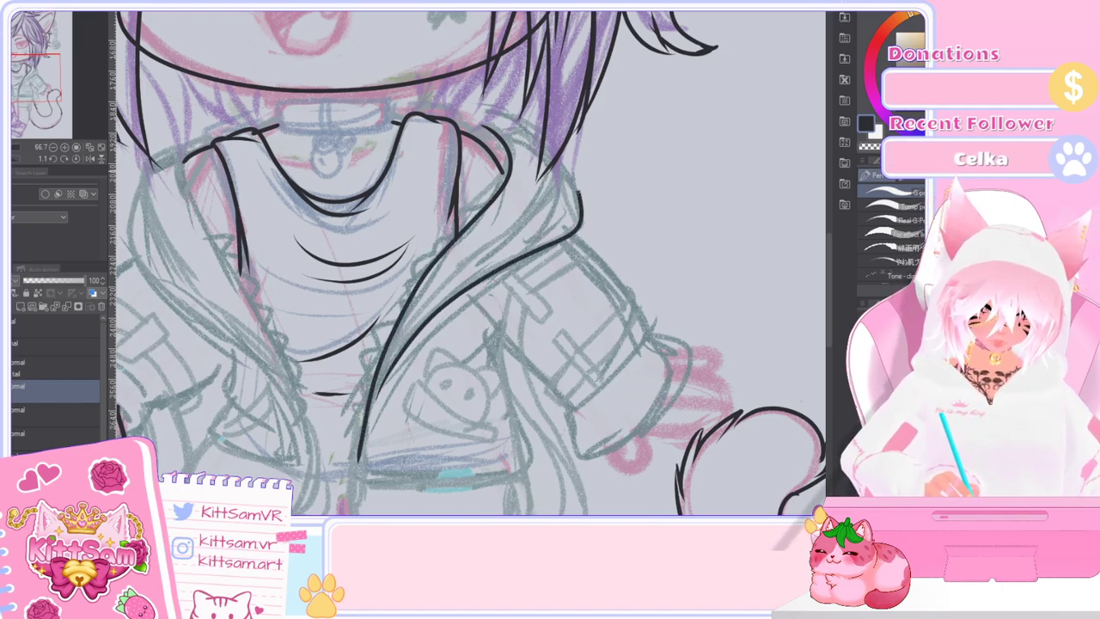
key(ctrl+z)
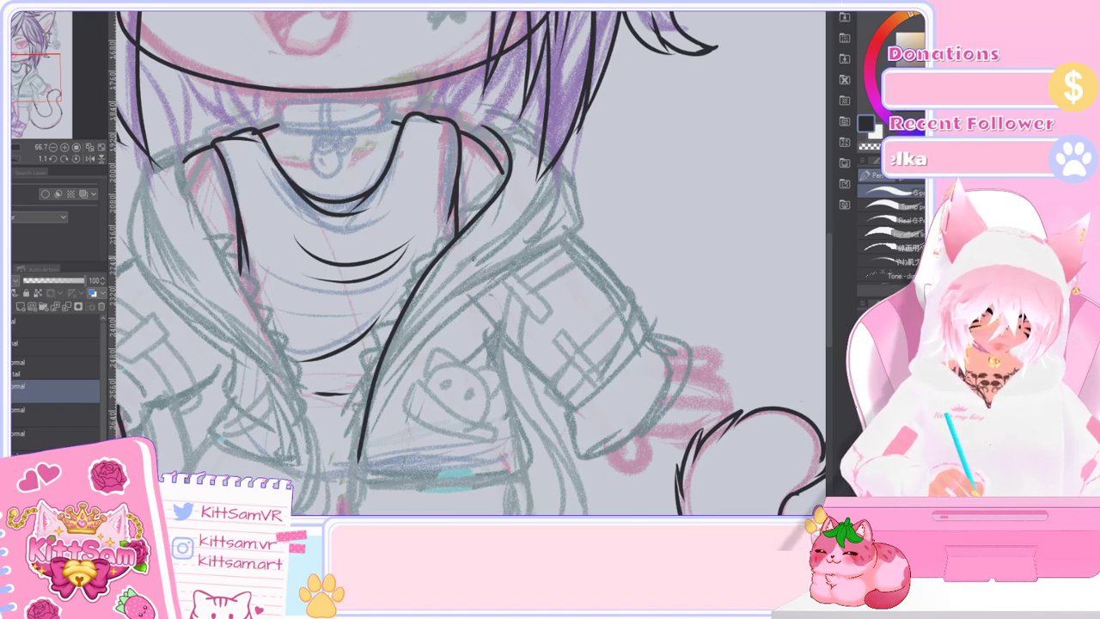
drag(564, 158, 476, 257)
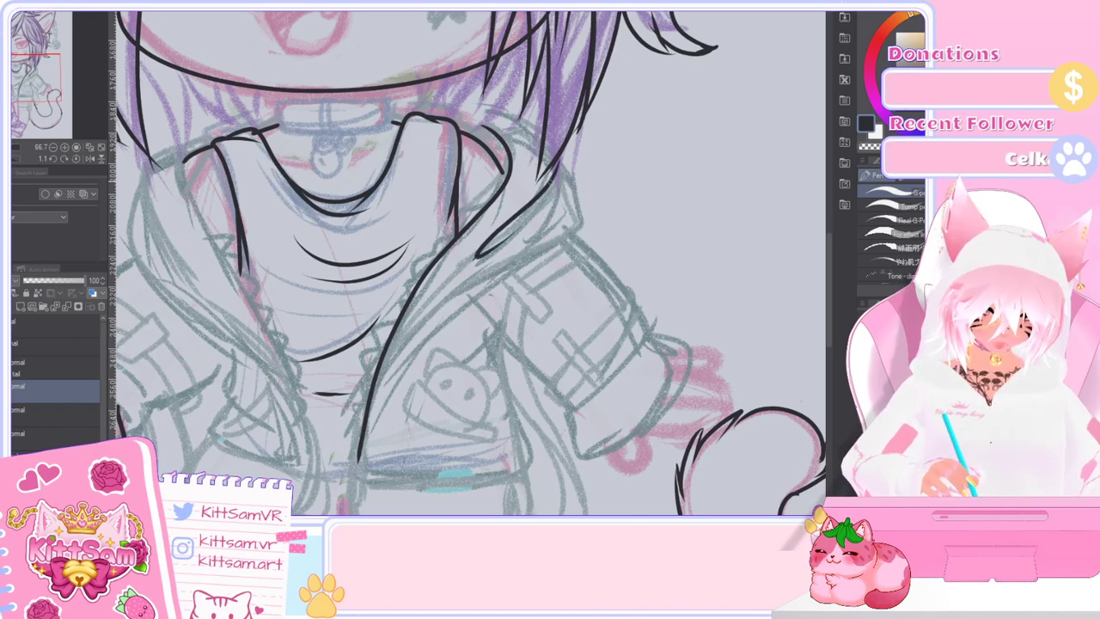
drag(568, 160, 543, 190)
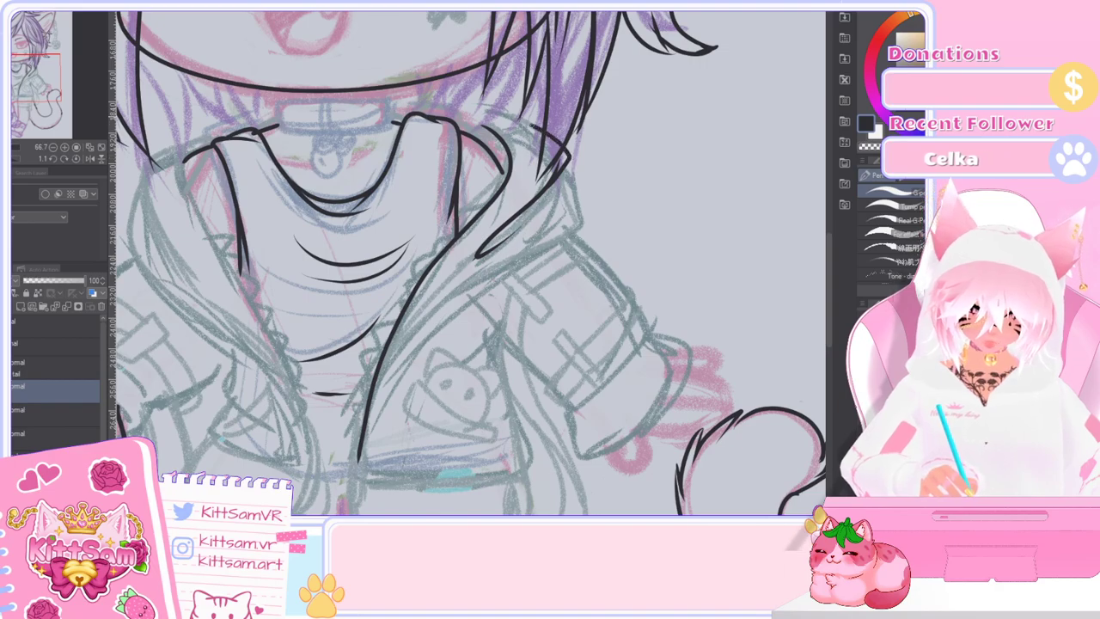
key(ctrl+z)
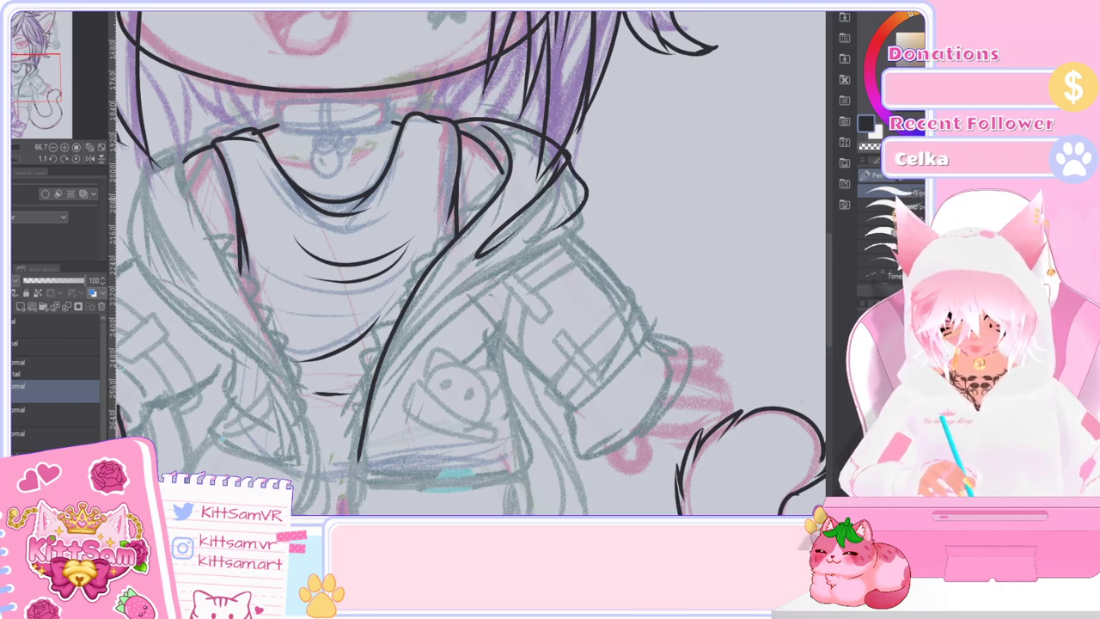
Step: Ink the hood's lower edge and a long line from its outer corner down along the jacket's front opening, with a short parallel fold
drag(585, 196, 503, 254)
mouse_move(584, 211)
mouse_down()
mouse_move(495, 282)
mouse_move(384, 397)
mouse_up()
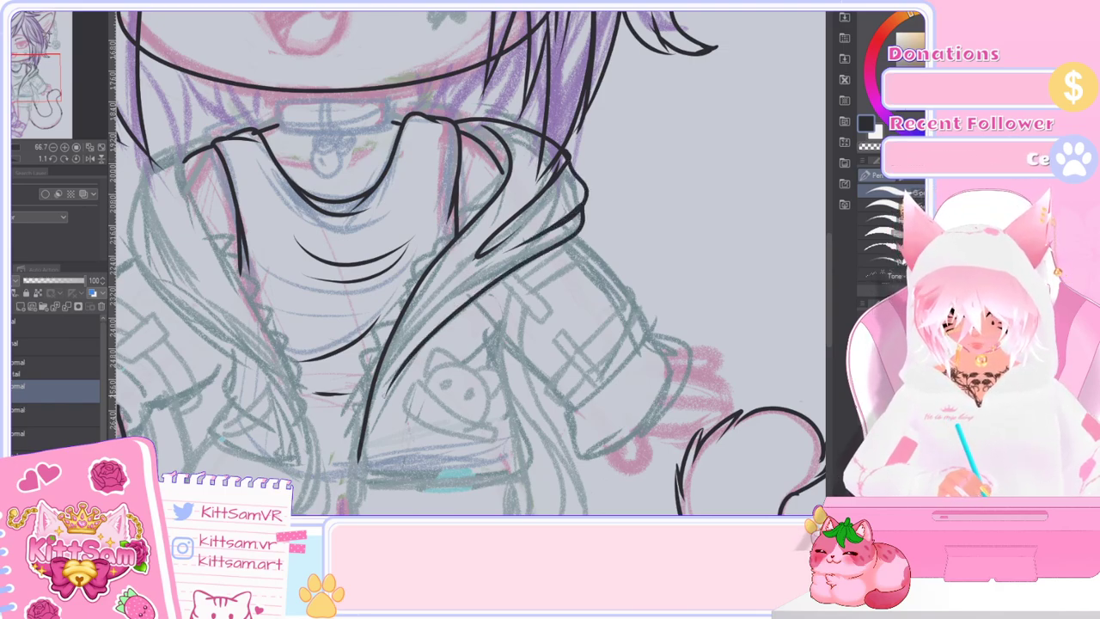
key(ctrl+z)
mouse_move(583, 208)
mouse_down()
mouse_move(578, 226)
mouse_move(444, 311)
mouse_move(384, 379)
mouse_up()
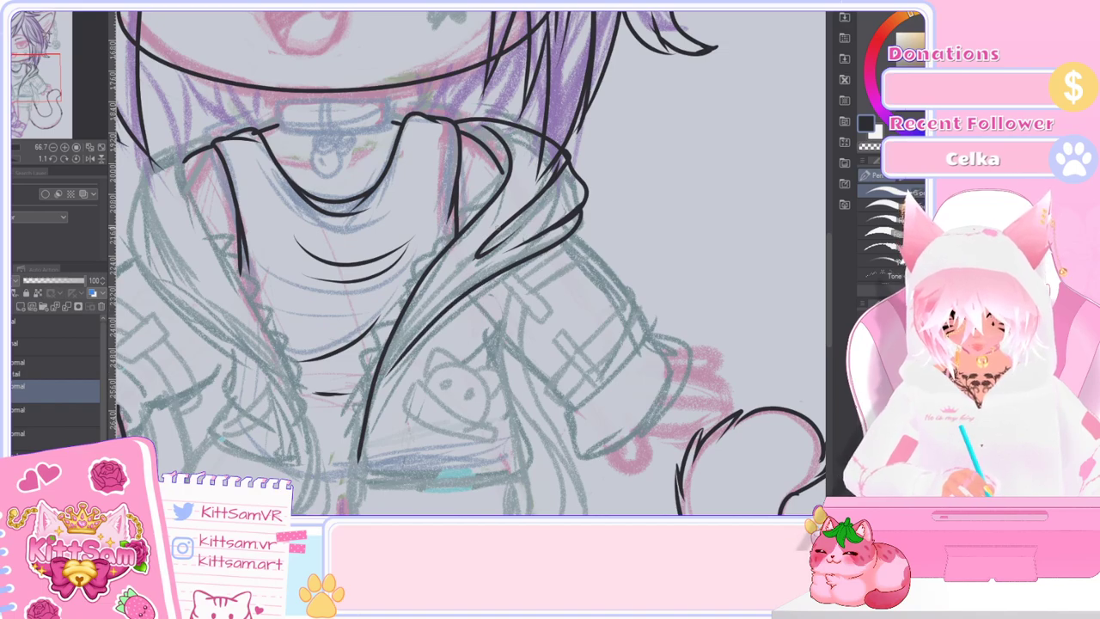
drag(464, 283, 386, 361)
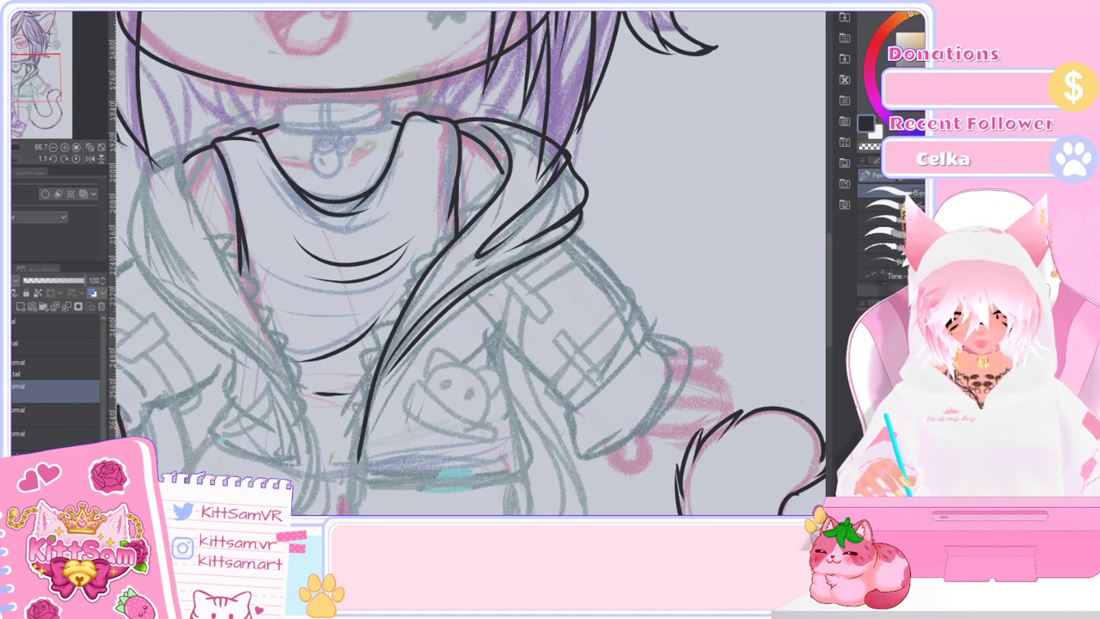
Step: Erase the bump at the hood's outer corner and redraw it as a smoother curve
key(e)
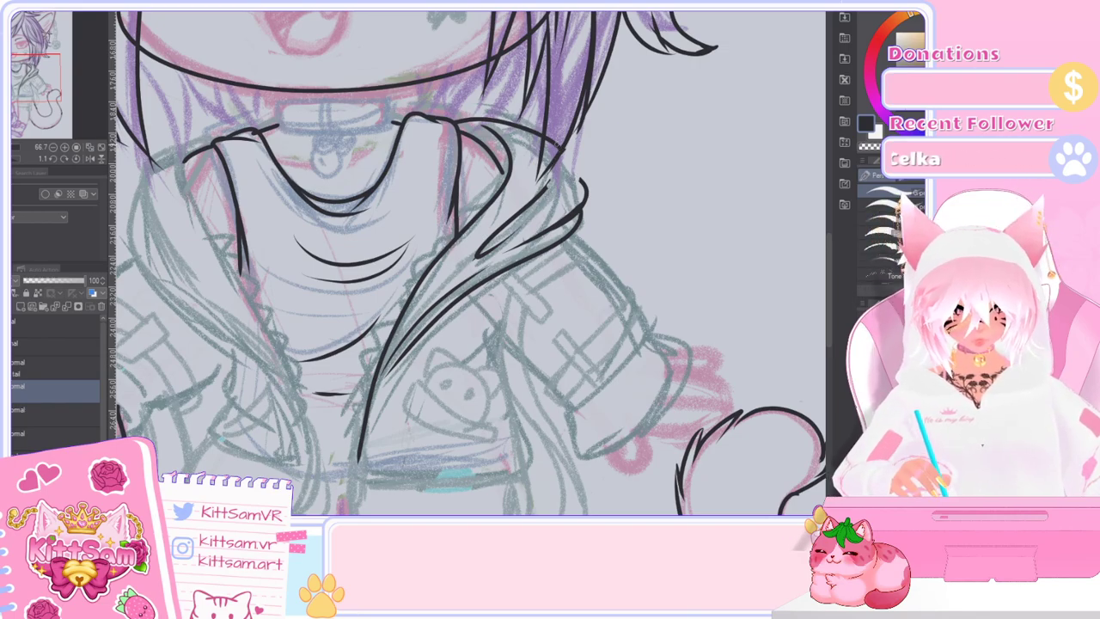
drag(570, 167, 588, 199)
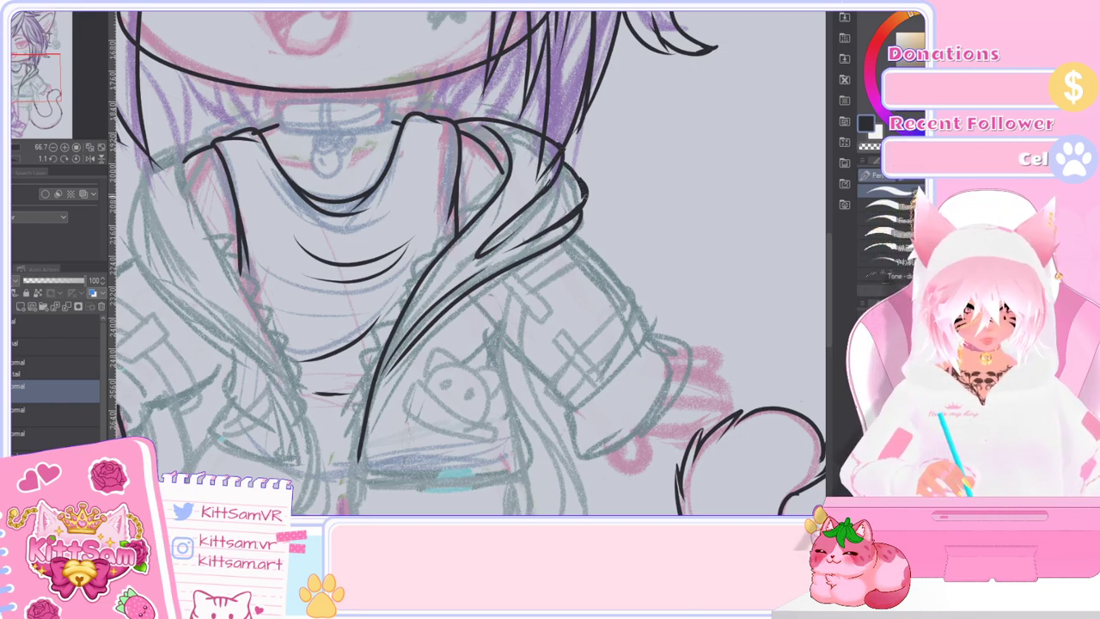
scroll(546, 295, down, 2)
scroll(559, 318, up, 1)
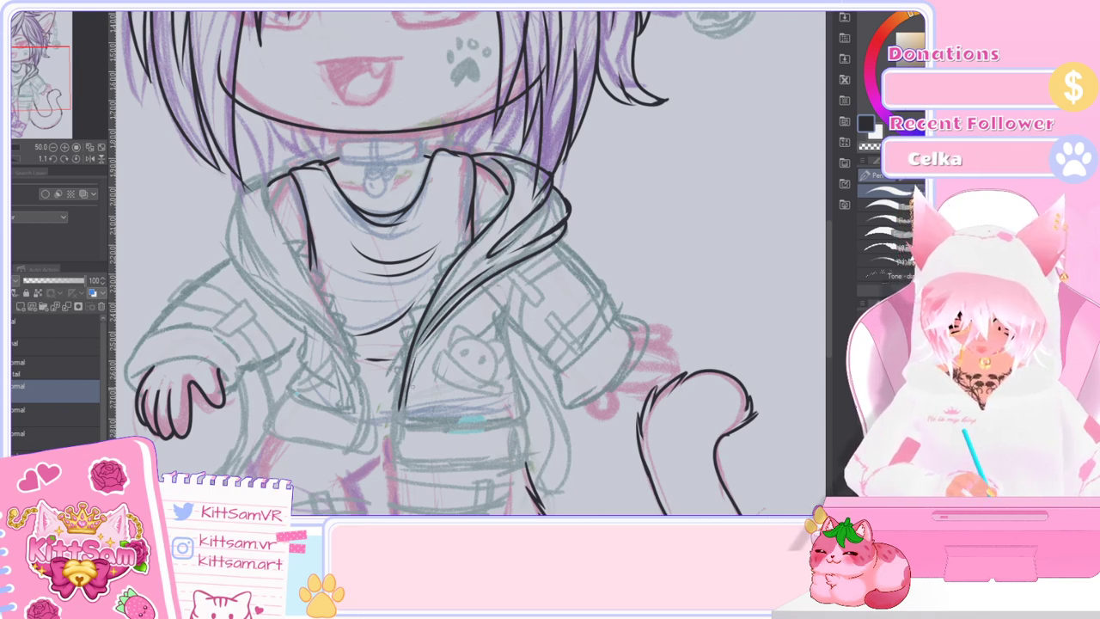
Step: Ink the jacket's right side edge and the rounded hem band below it, including the seam across the band's upper edge
drag(829, 240, 828, 281)
scroll(496, 277, up, 1)
drag(498, 129, 532, 267)
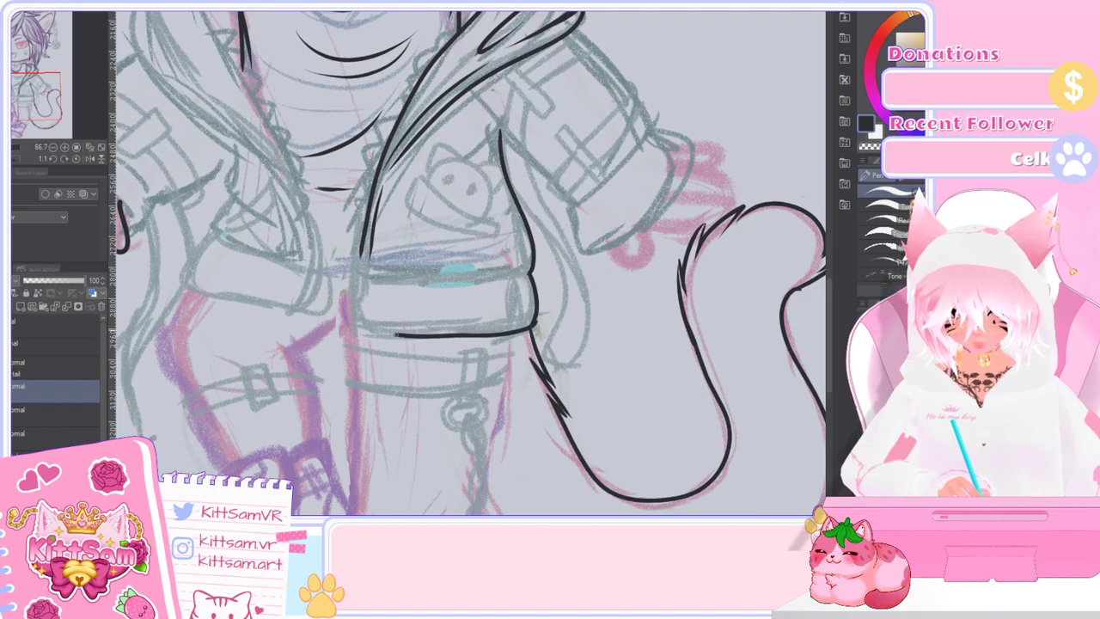
mouse_move(362, 269)
mouse_down()
mouse_move(357, 316)
mouse_move(368, 328)
mouse_up()
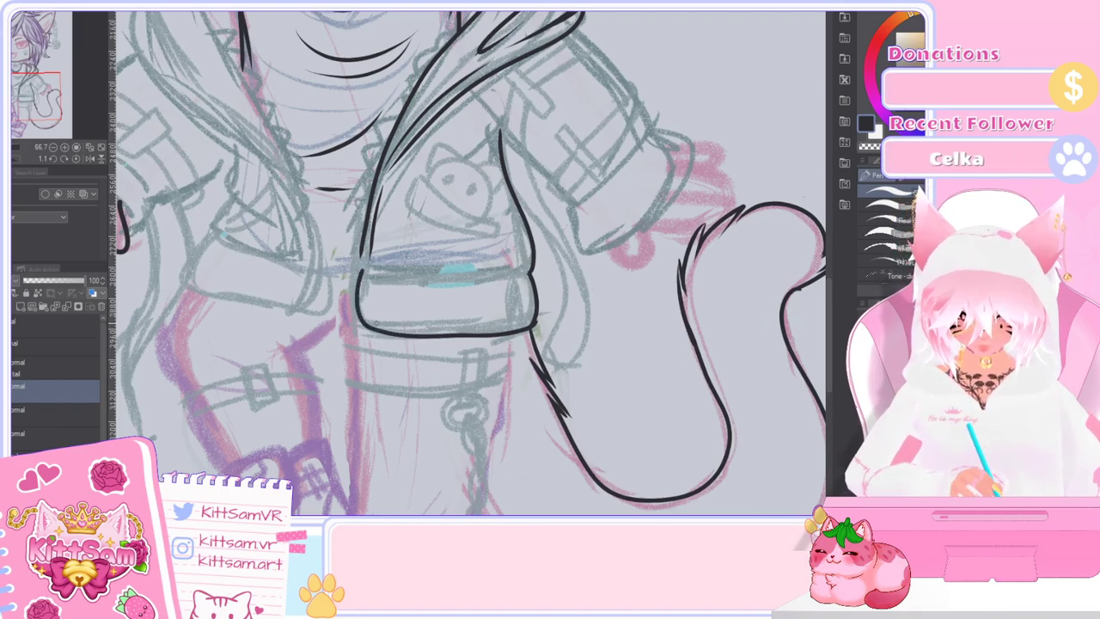
mouse_move(380, 273)
mouse_down()
mouse_move(476, 264)
mouse_move(472, 275)
mouse_move(533, 275)
mouse_move(475, 270)
mouse_up()
key(ctrl+z)
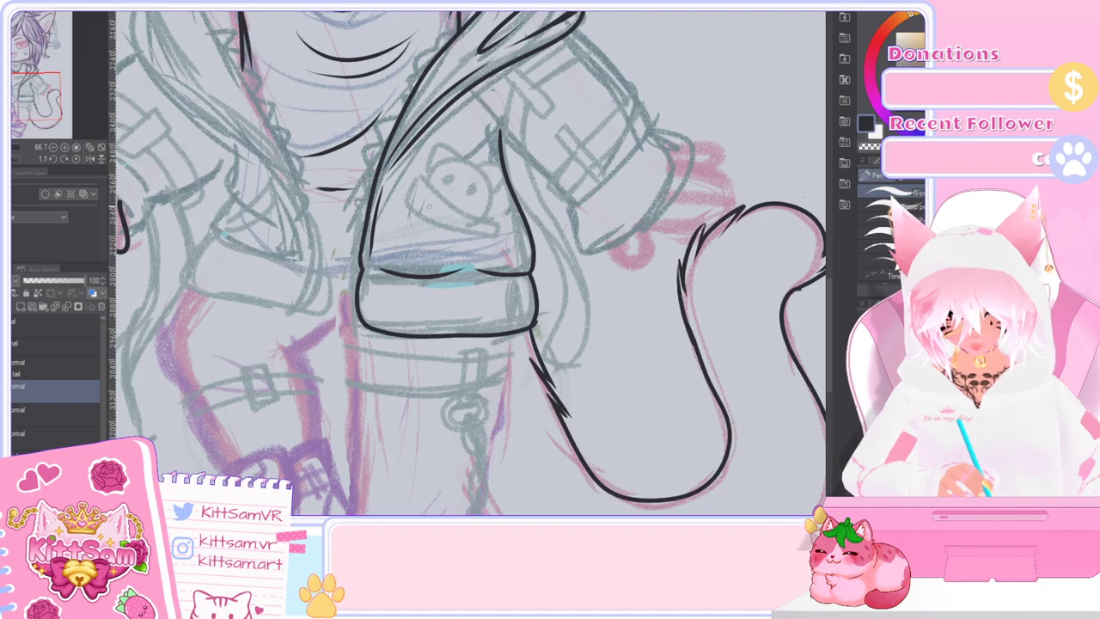
Step: Ink the slanted narrow pocket opening on the jacket's front, under the sketched cat face
mouse_move(411, 210)
mouse_down()
mouse_move(493, 240)
mouse_move(504, 230)
mouse_move(429, 197)
mouse_move(406, 202)
mouse_move(435, 194)
mouse_move(500, 228)
mouse_move(450, 234)
mouse_move(411, 205)
mouse_move(502, 226)
mouse_move(407, 199)
mouse_up()
key(ctrl+z)
key(ctrl+z)
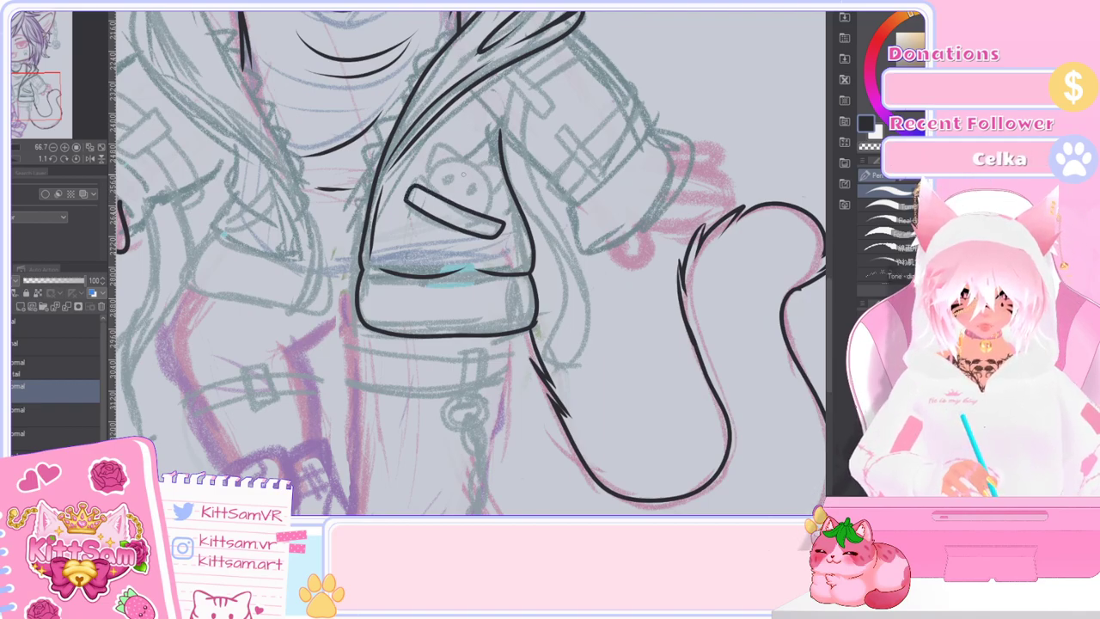
Step: Ink the right sleeve's outer edge and underside from the hood to the cuff, plus the start of the cuff's lower side
scroll(507, 258, down, 3)
key(ctrl+plus)
key(ctrl+plus)
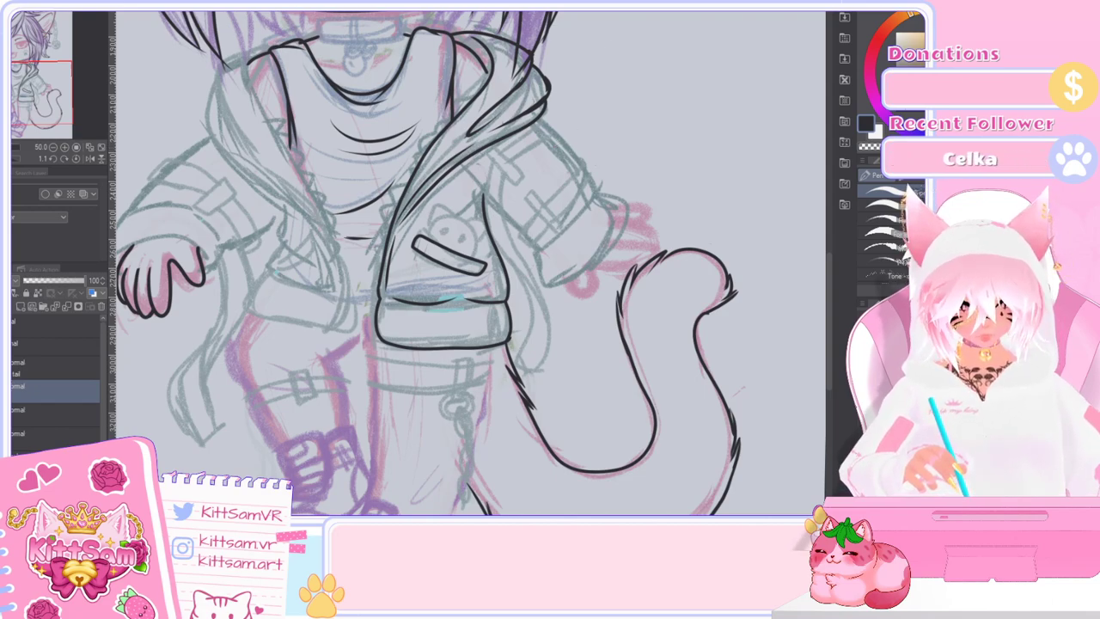
scroll(576, 88, up, 1)
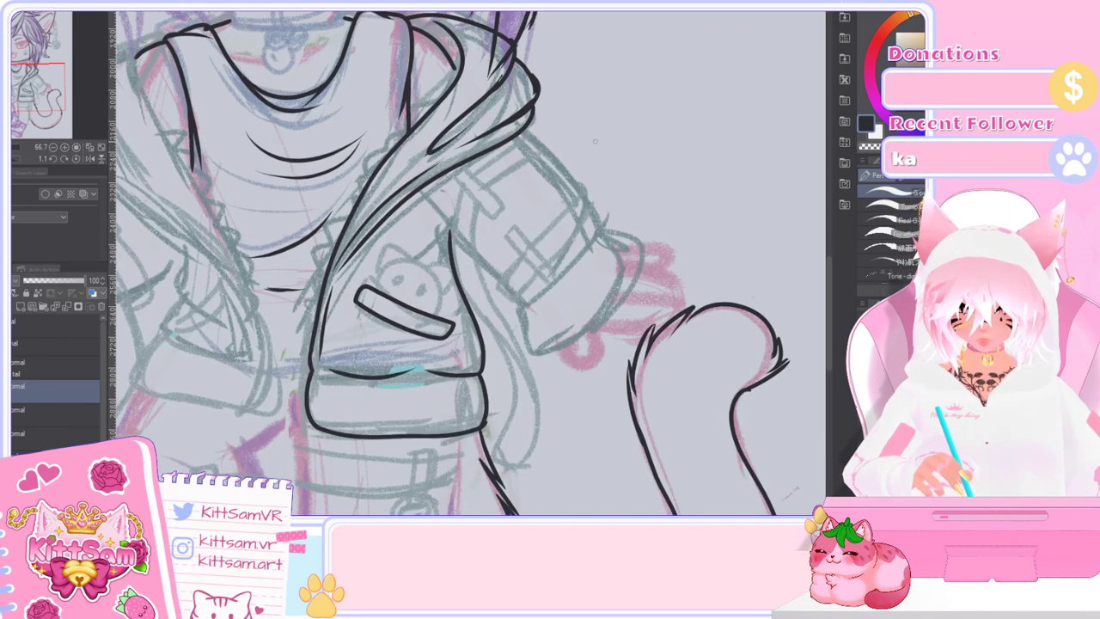
mouse_move(521, 125)
mouse_down()
mouse_move(577, 187)
mouse_move(599, 232)
mouse_up()
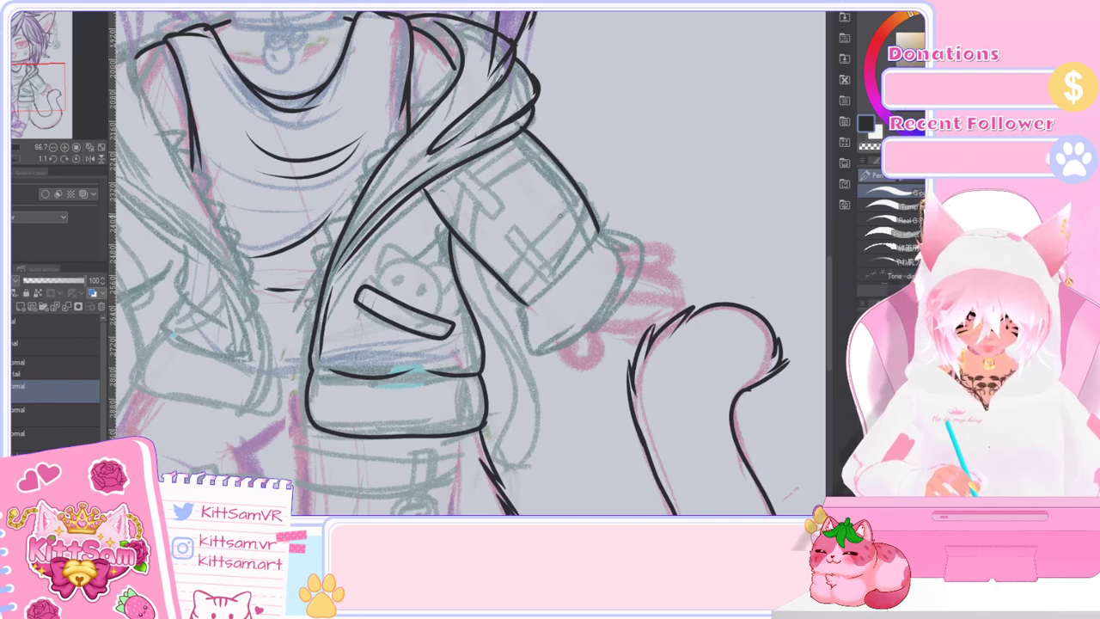
drag(528, 301, 558, 343)
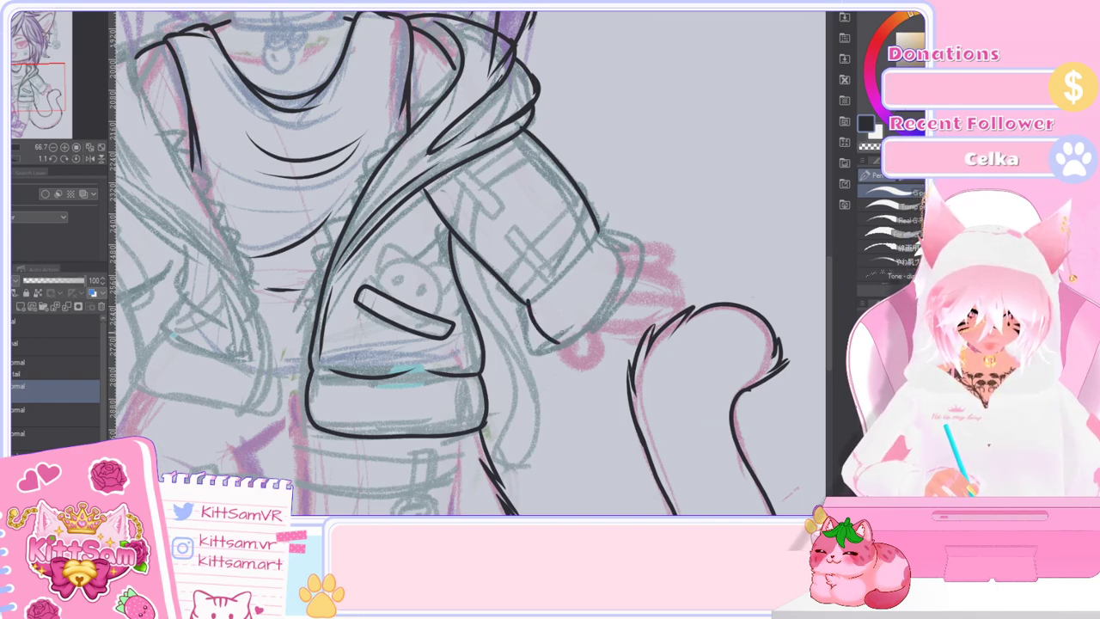
Step: Undo the sleeve's underside and cuff strokes, and redraw the underside as one curve from the jacket's front to the cuff
key(ctrl+z)
key(ctrl+z)
drag(451, 231, 459, 237)
key(ctrl+z)
mouse_move(419, 190)
mouse_down()
mouse_move(497, 255)
mouse_move(522, 297)
mouse_up()
key(ctrl+z)
drag(448, 204, 488, 268)
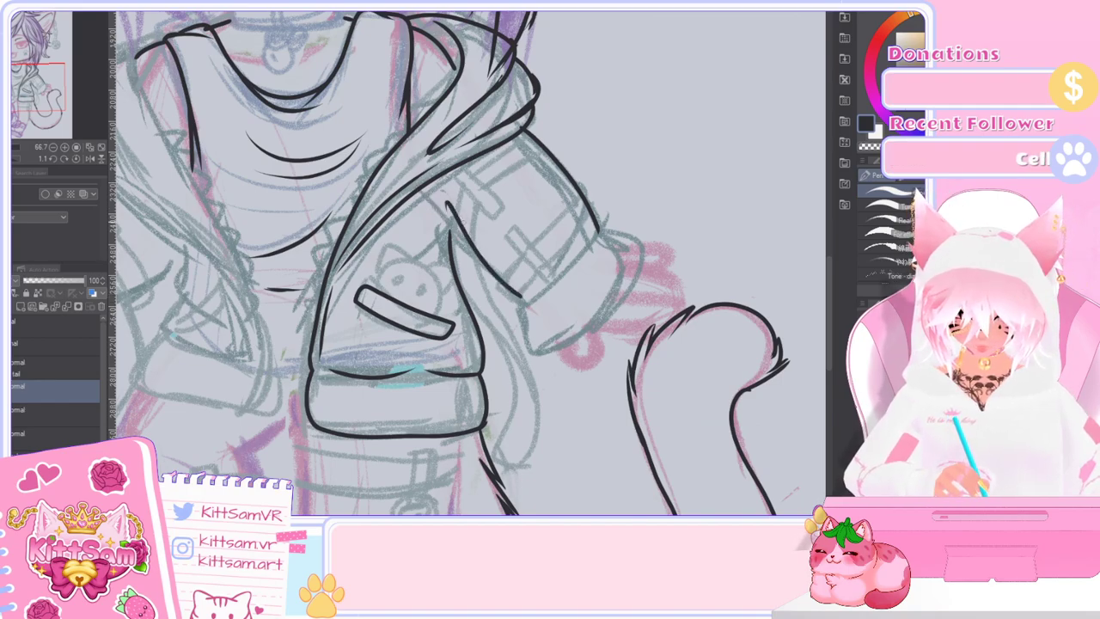
drag(420, 189, 473, 250)
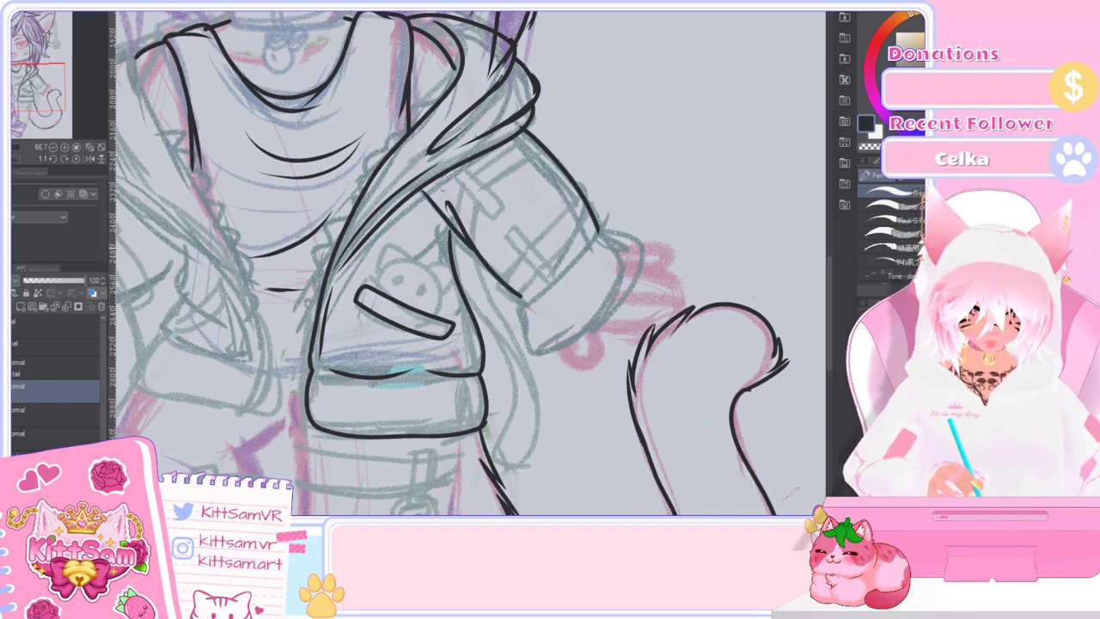
key(ctrl+z)
key(ctrl+z)
drag(466, 228, 511, 263)
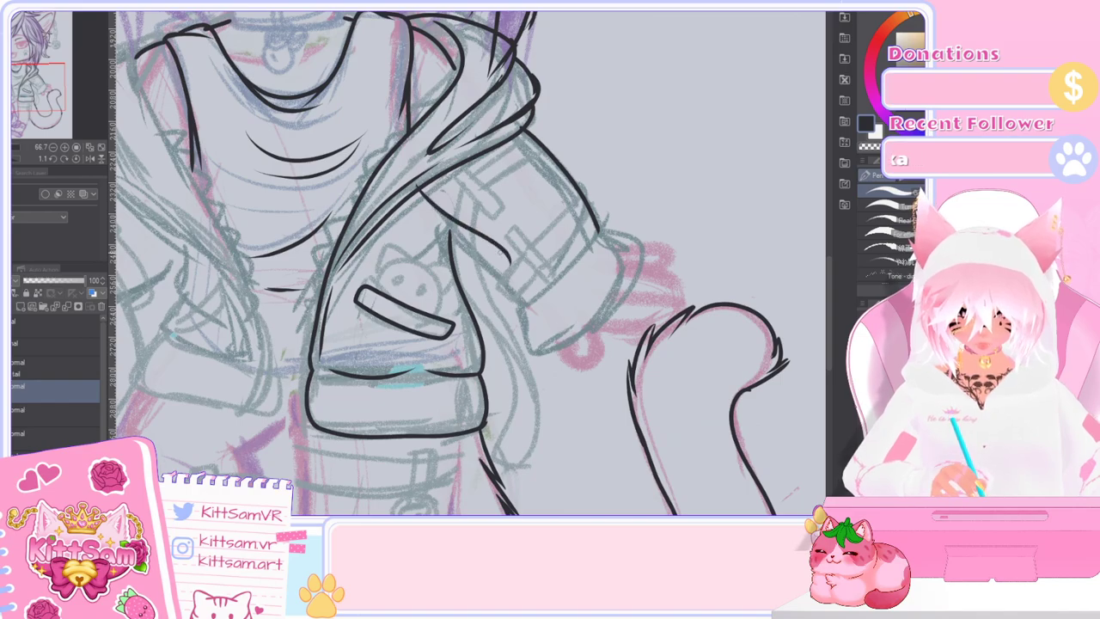
key(ctrl+z)
mouse_move(417, 190)
mouse_down()
mouse_move(493, 250)
mouse_move(475, 244)
mouse_move(515, 294)
mouse_up()
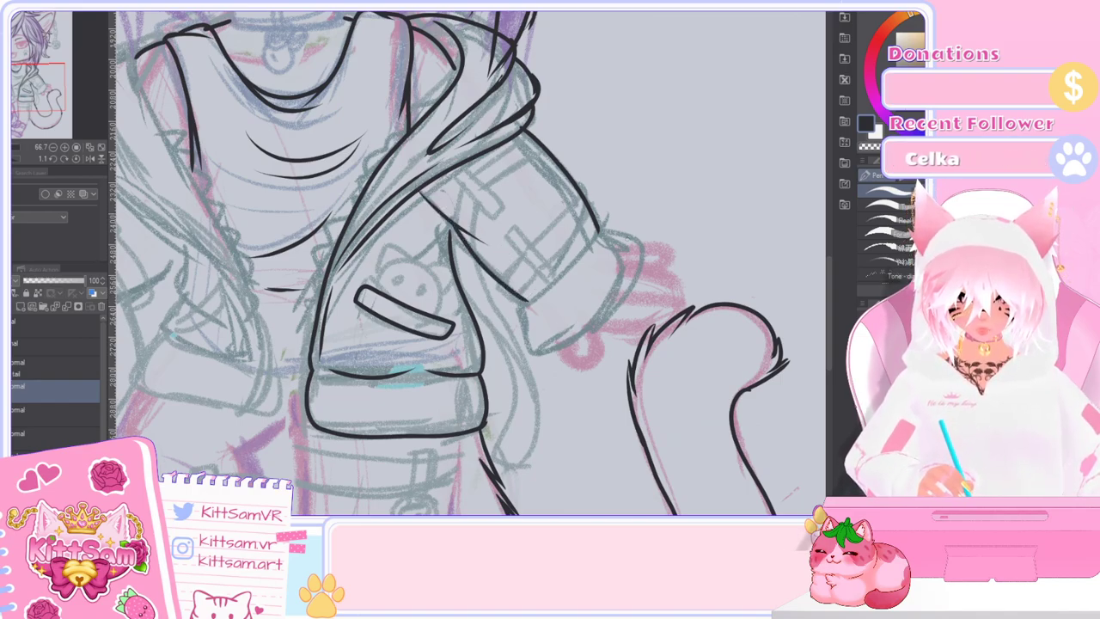
Step: Ink the right sleeve's folded cuff, closing its outline and adding the seam where it meets the sleeve
drag(602, 319, 566, 341)
mouse_move(526, 299)
mouse_down()
mouse_move(536, 325)
mouse_move(567, 343)
mouse_move(594, 323)
mouse_up()
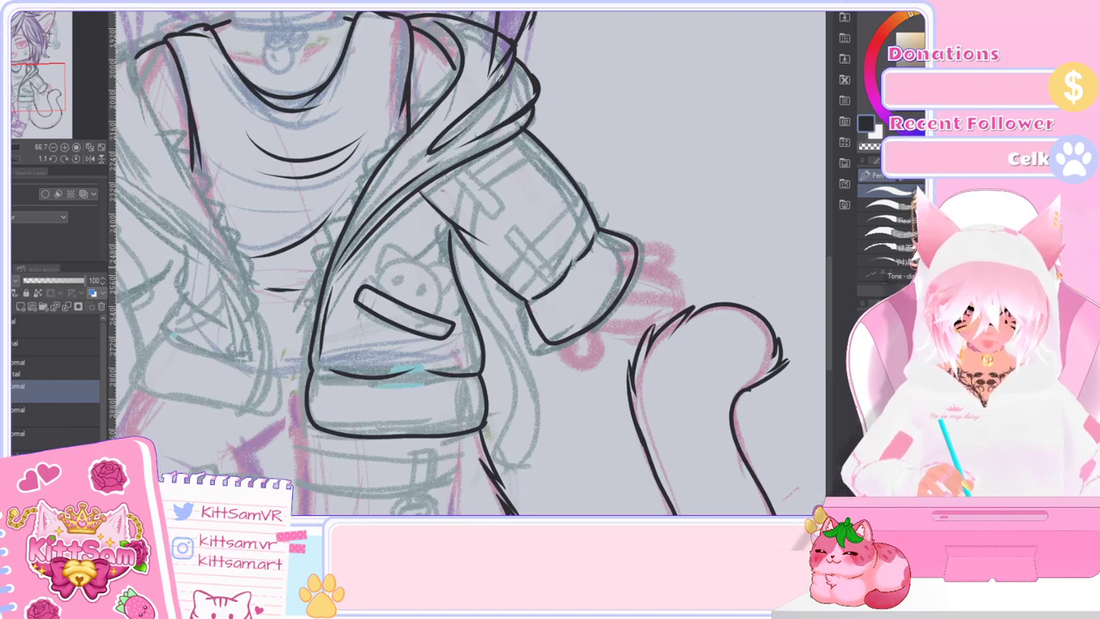
Step: Add a short fold line on the right sleeve, just above its cuff seam
drag(587, 232, 574, 265)
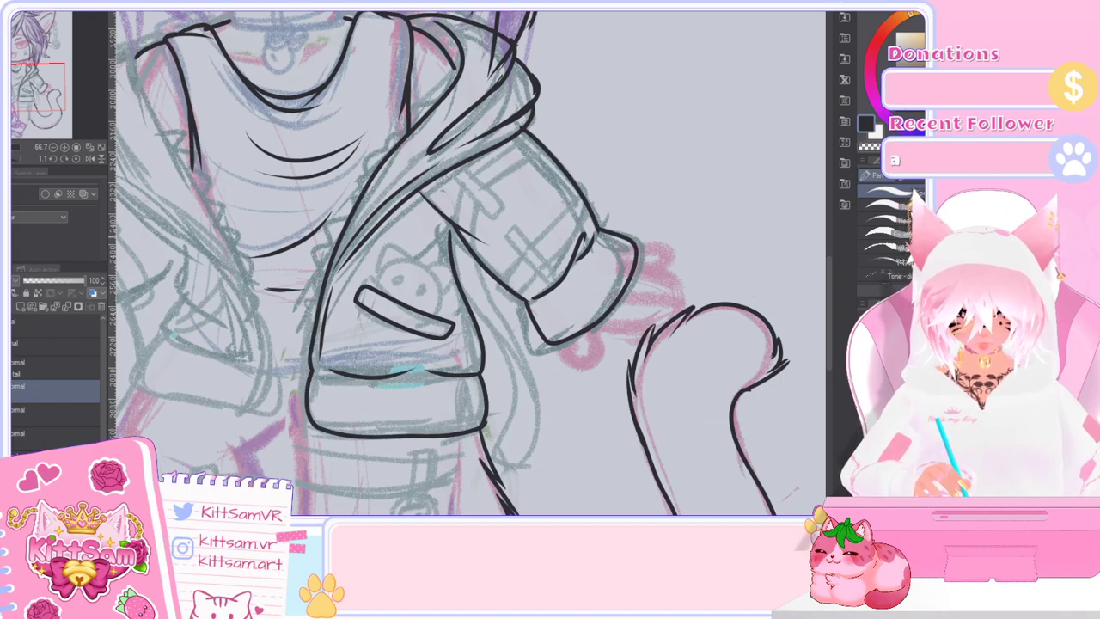
scroll(663, 348, down, 3)
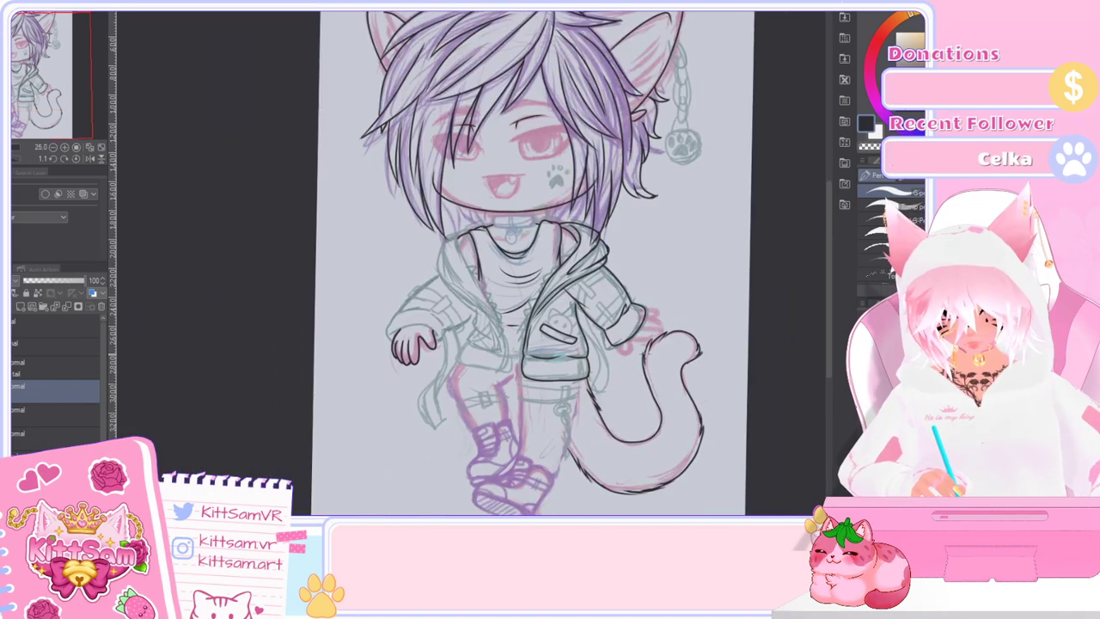
scroll(422, 351, up, 2)
scroll(451, 301, up, 2)
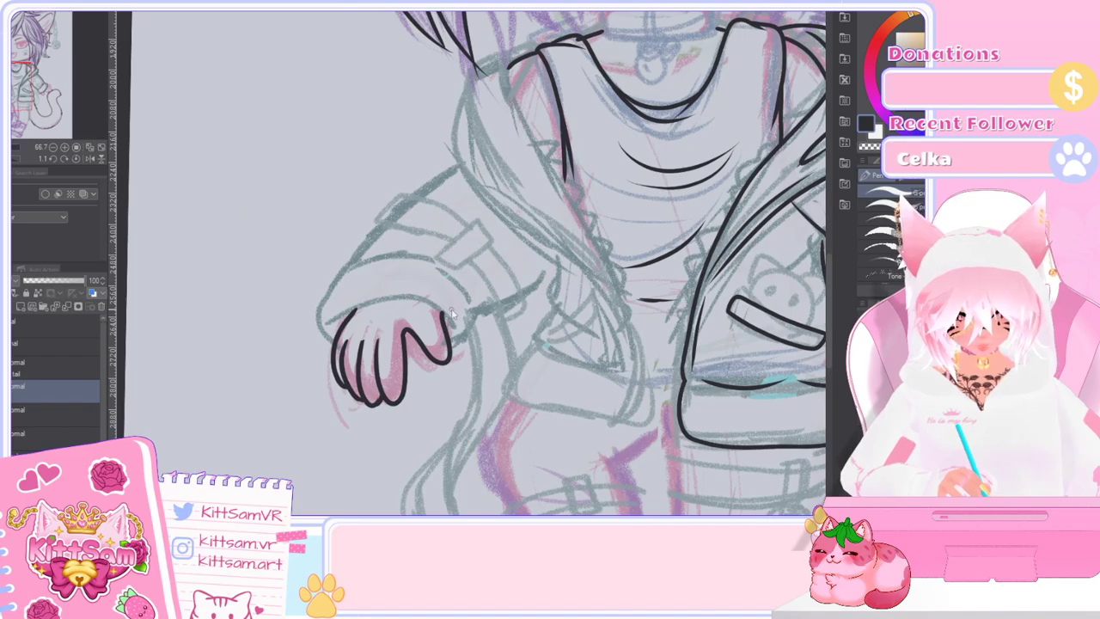
Step: Ink the hood's left outer edge from the collar around its bend and down toward the jacket opening, redrawing the upper curve
scroll(452, 313, down, 1)
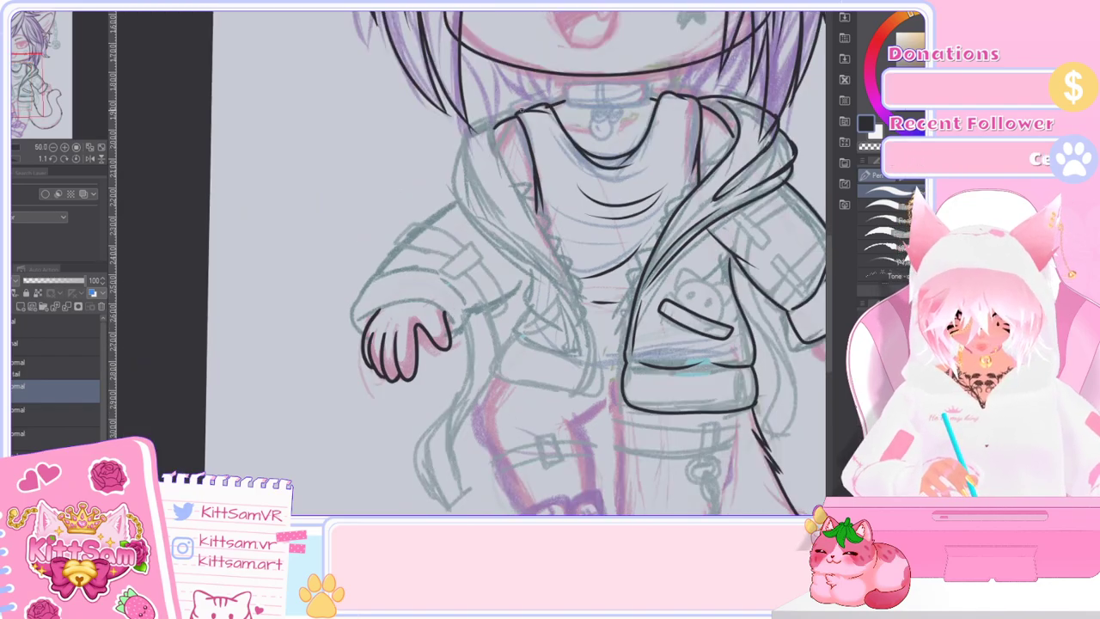
mouse_move(511, 107)
mouse_down()
mouse_move(475, 115)
mouse_move(465, 142)
mouse_move(497, 202)
mouse_up()
key(ctrl+z)
mouse_move(545, 104)
mouse_down()
mouse_move(478, 124)
mouse_move(464, 191)
mouse_up()
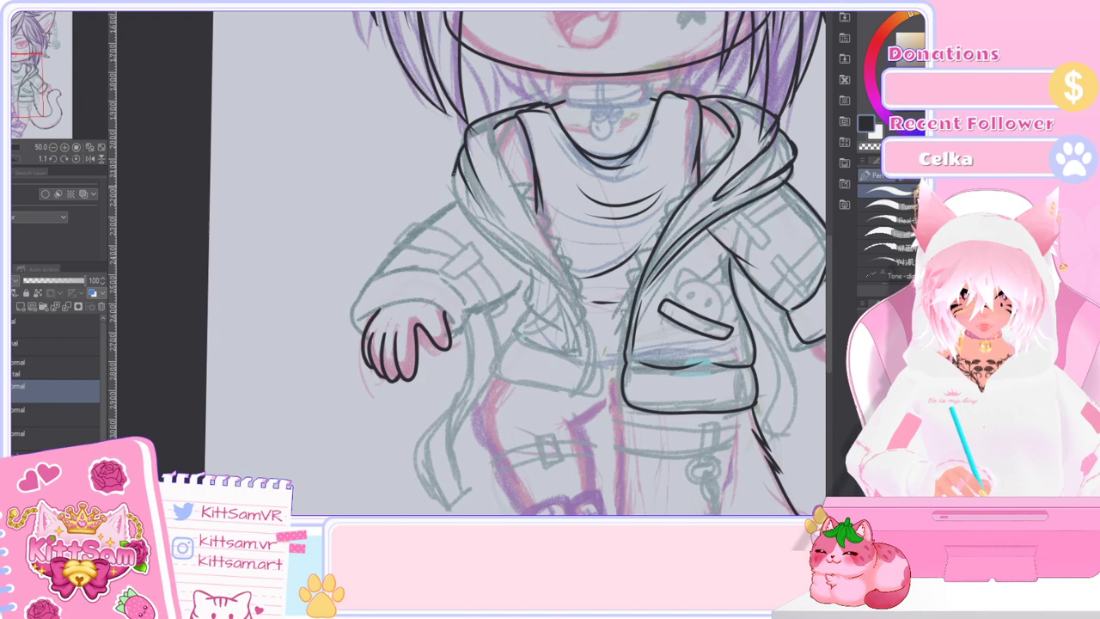
key(ctrl+z)
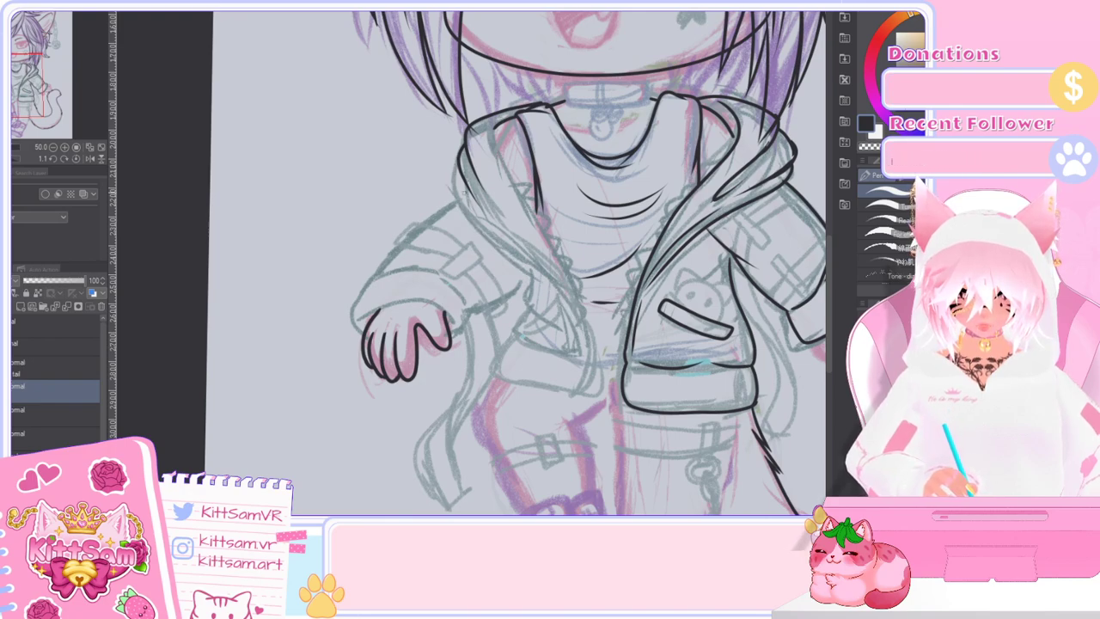
mouse_move(455, 177)
mouse_down()
mouse_move(458, 211)
mouse_move(581, 314)
mouse_up()
Step: Ink the hood's left inner edge from the collar, and redraw it as one long curve down to the jacket's hem
mouse_move(493, 120)
mouse_down()
mouse_move(507, 177)
mouse_move(571, 286)
mouse_up()
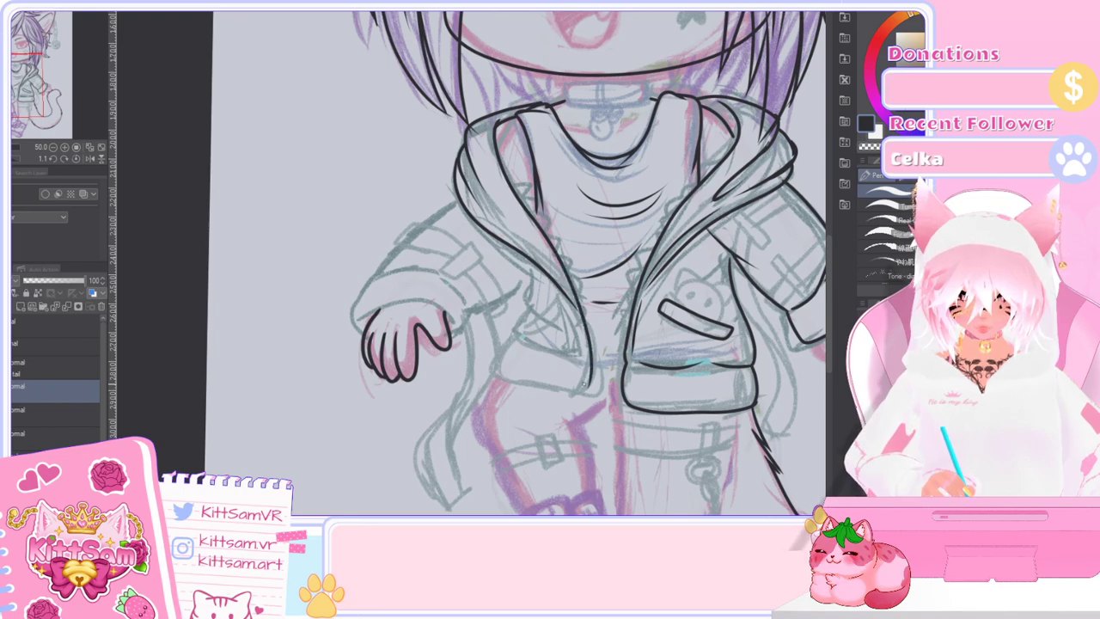
key(ctrl+z)
mouse_move(493, 121)
mouse_down()
mouse_move(502, 172)
mouse_move(594, 354)
mouse_up()
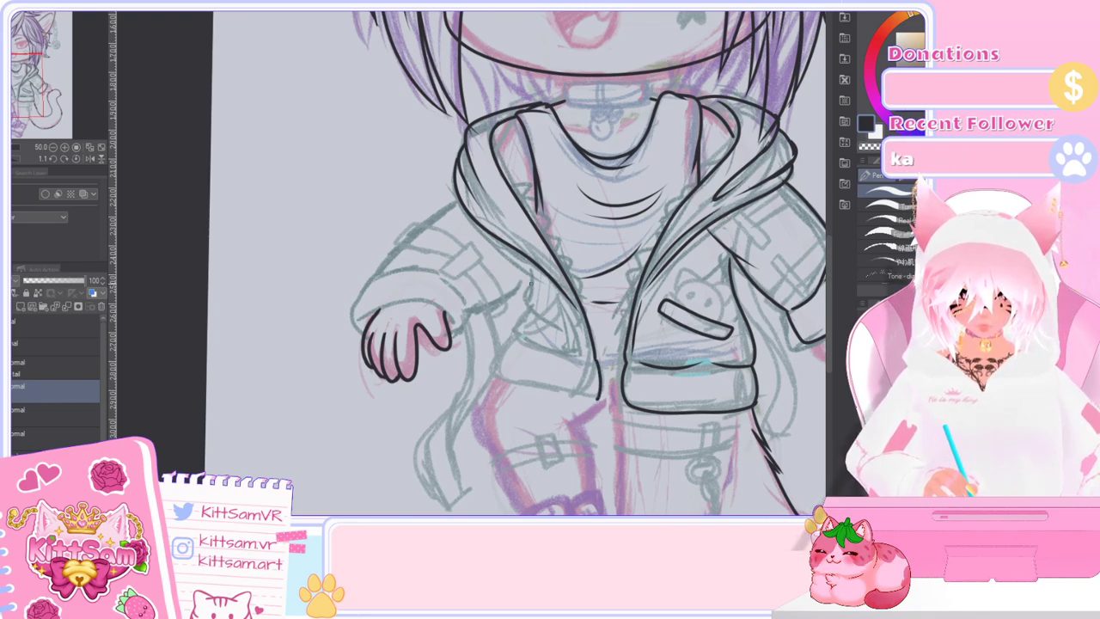
Step: Ink the left jacket front's side edge and hem band, and work out fold lines on the hood's left side
drag(526, 301, 494, 378)
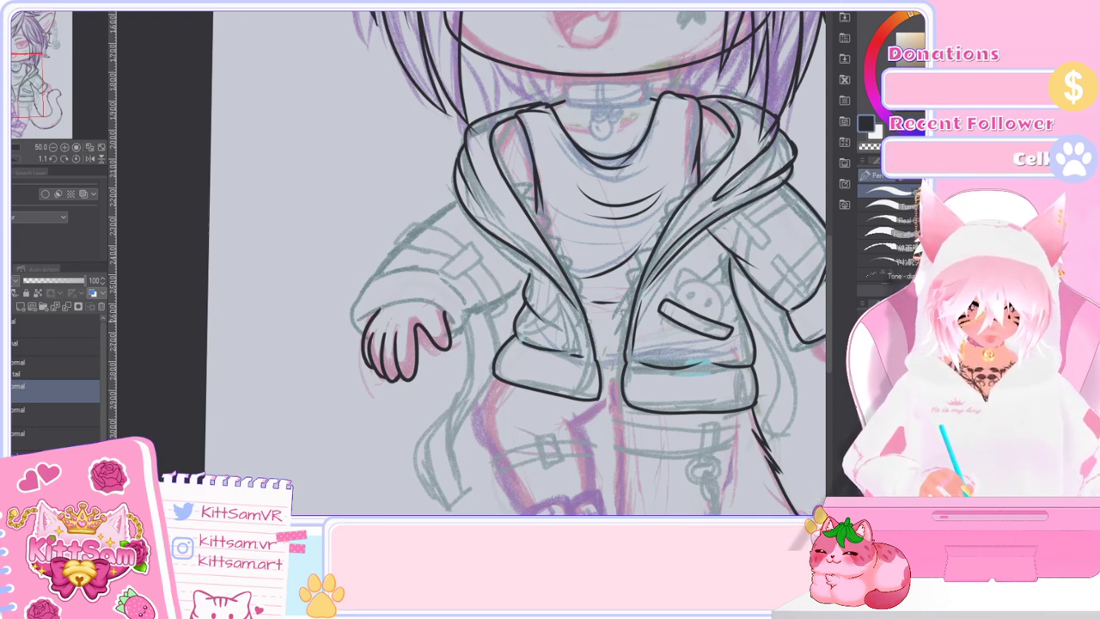
drag(577, 302, 483, 198)
key(ctrl+z)
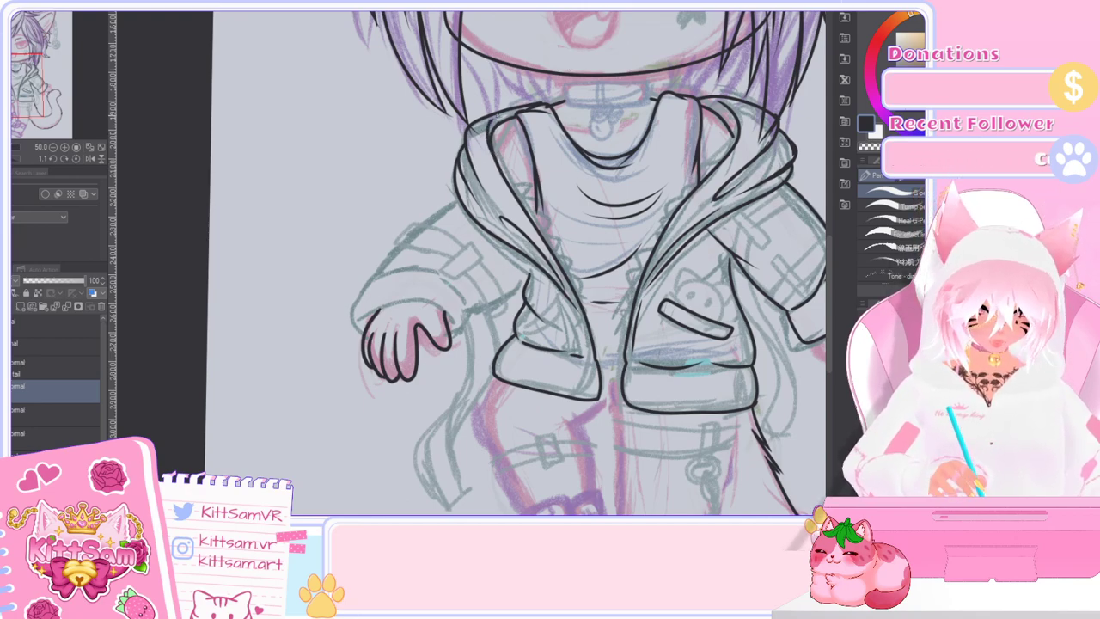
scroll(585, 227, down, 1)
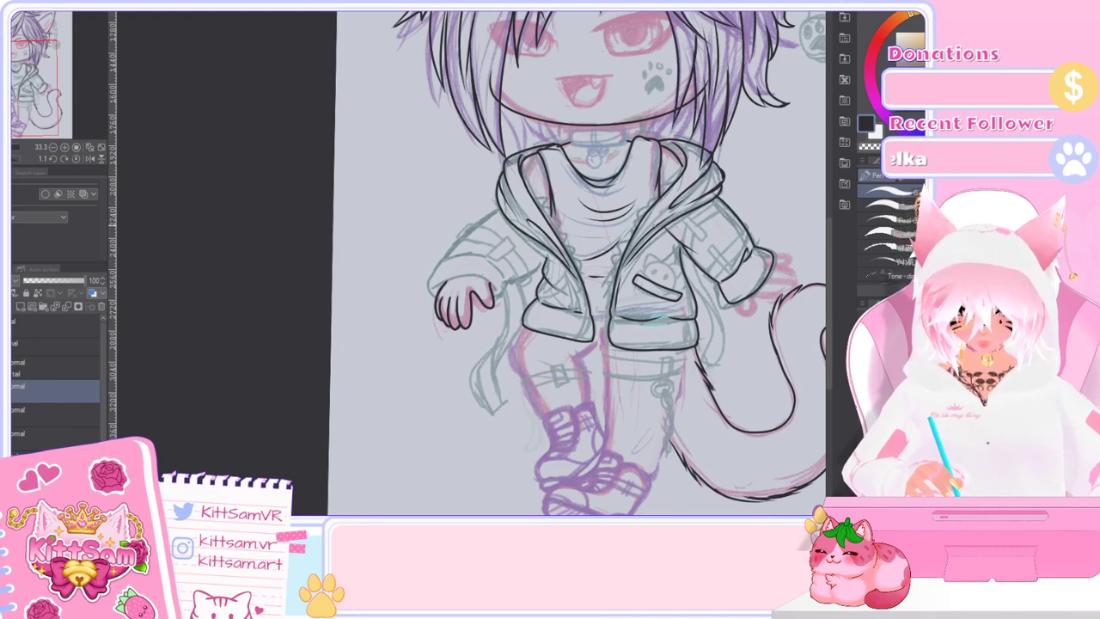
scroll(507, 245, up, 1)
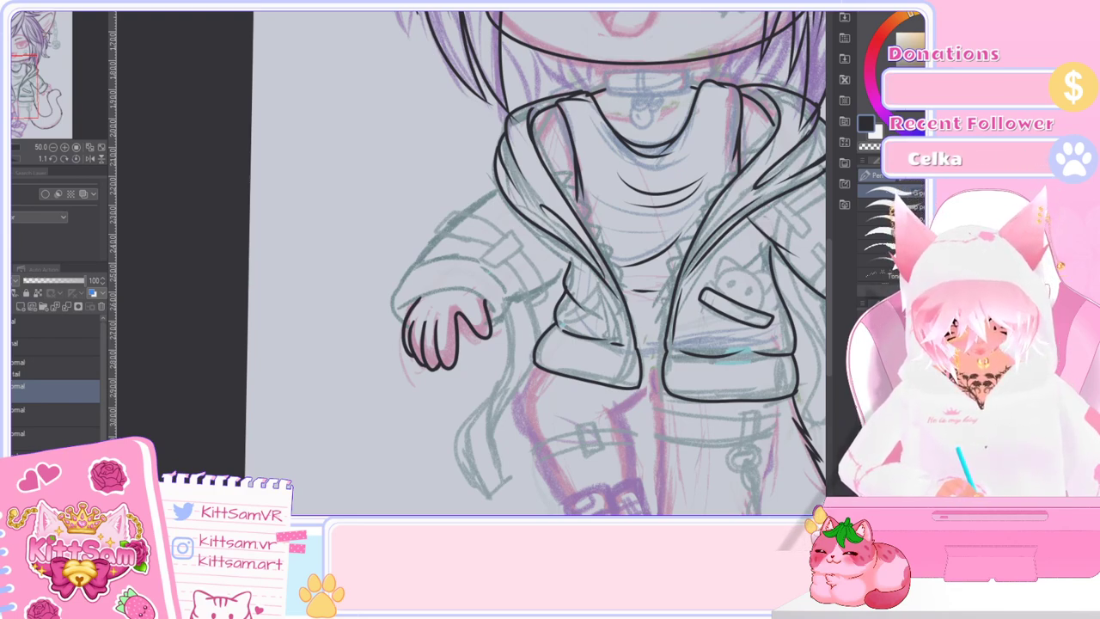
Step: Ink the left sleeve from the hood to the wrist, including its underside and the folded cuff around the hand
scroll(471, 263, right, 3)
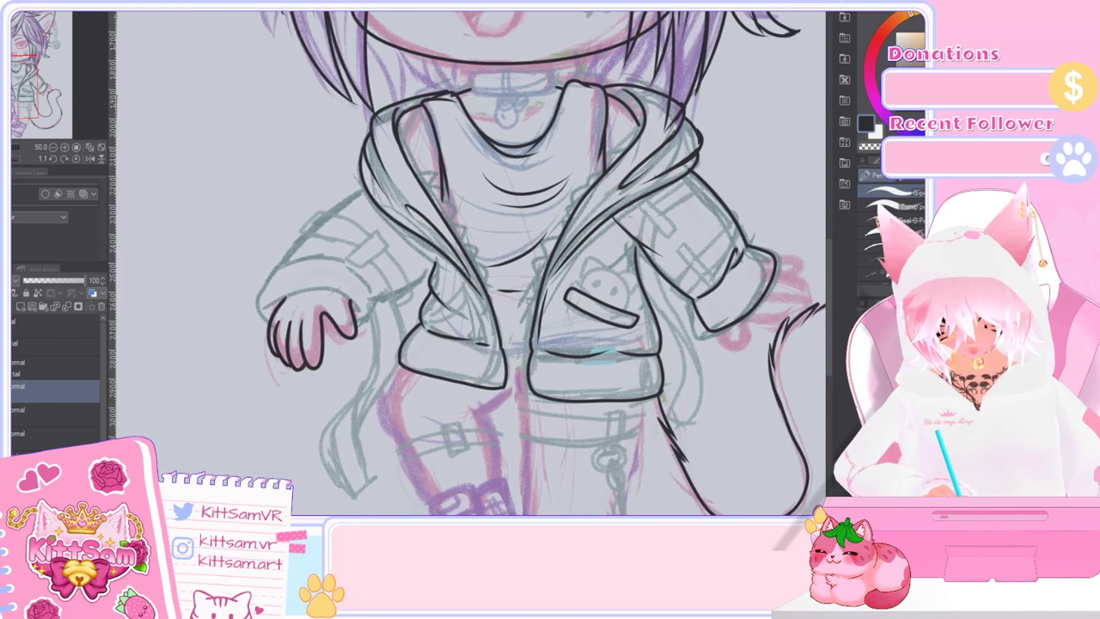
scroll(471, 263, left, 2)
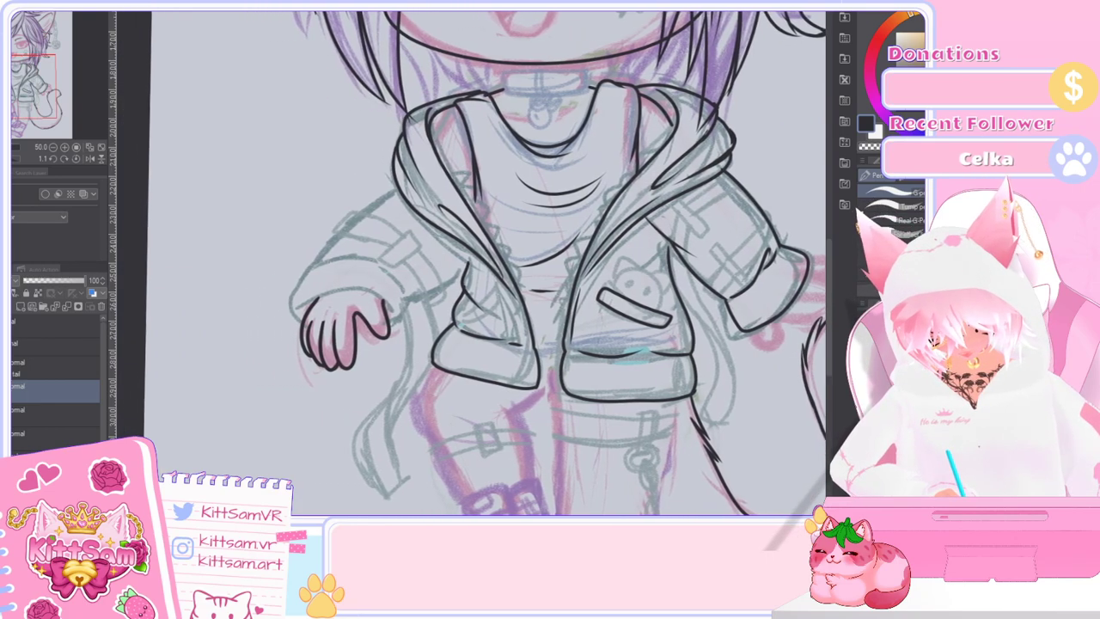
scroll(471, 263, left, 1)
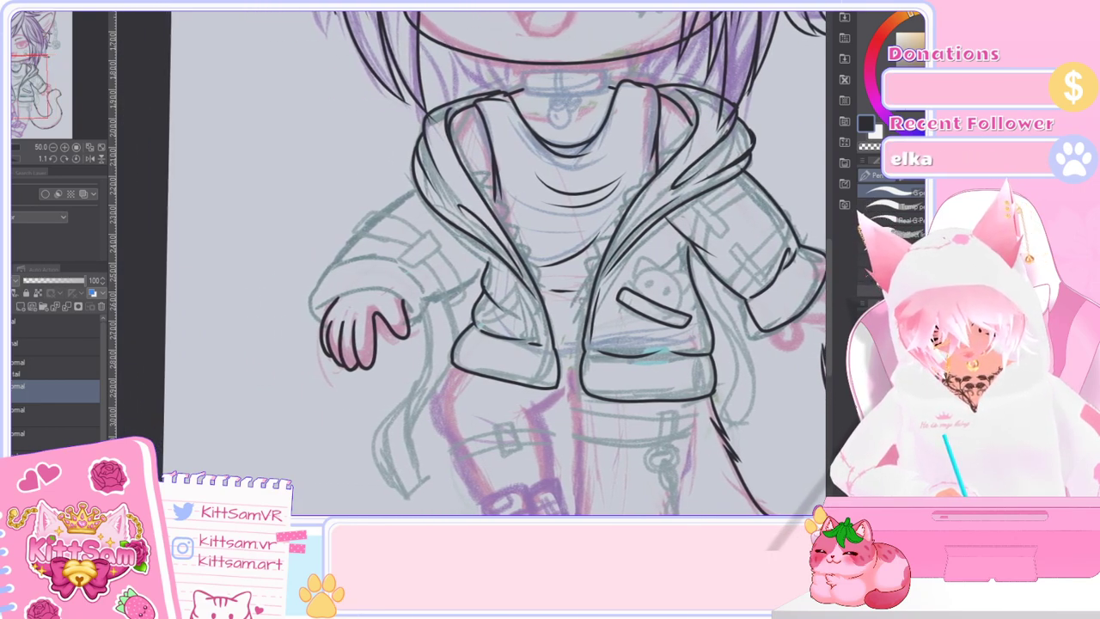
drag(620, 301, 661, 301)
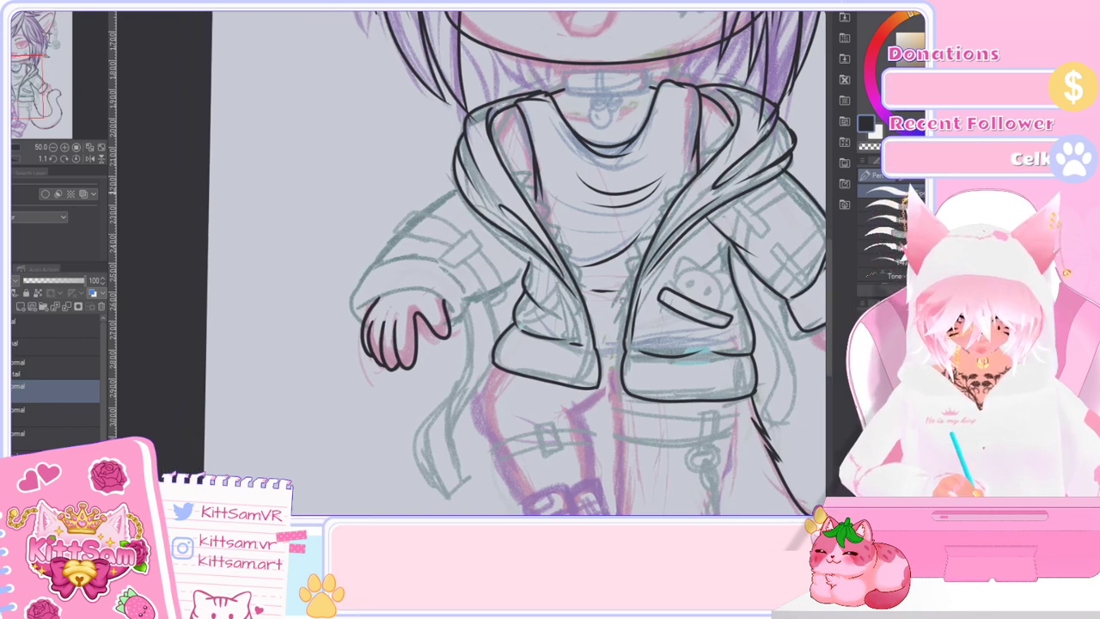
drag(445, 196, 371, 266)
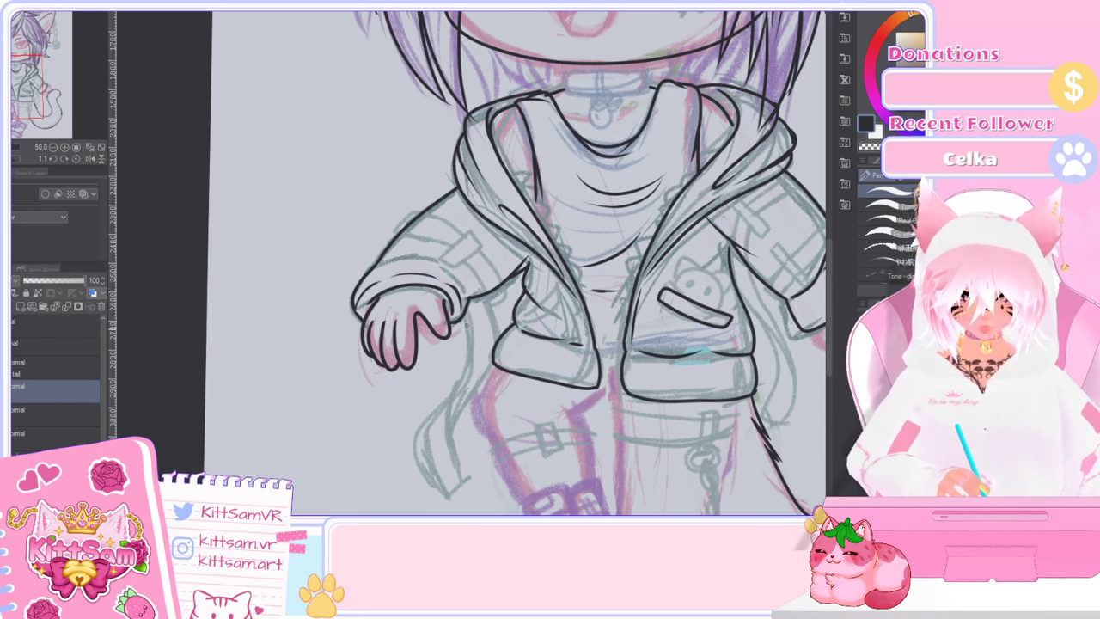
Step: Ink the curved seam of the left sleeve's folded cuff, undoing and retrying the strokes along its top and inner end
scroll(518, 348, down, 4)
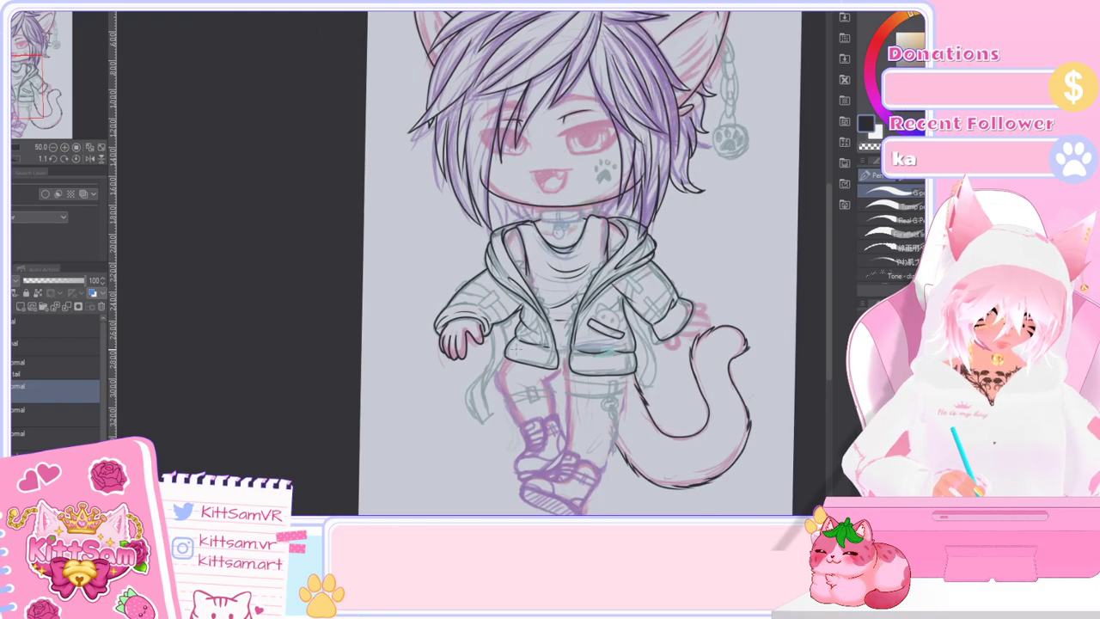
scroll(609, 389, up, 2)
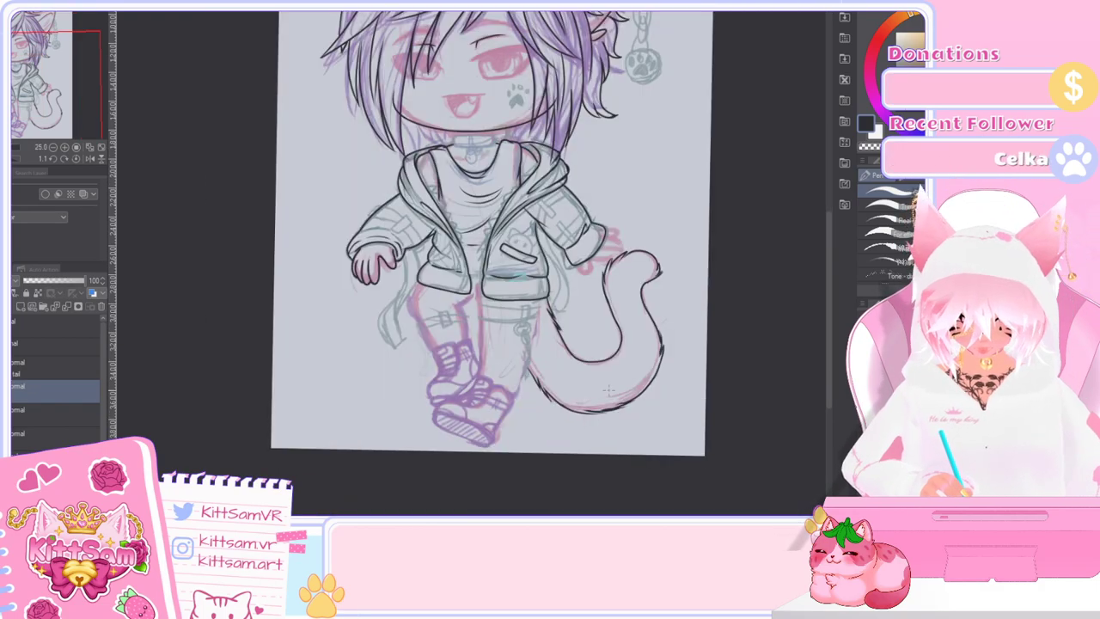
drag(827, 281, 828, 299)
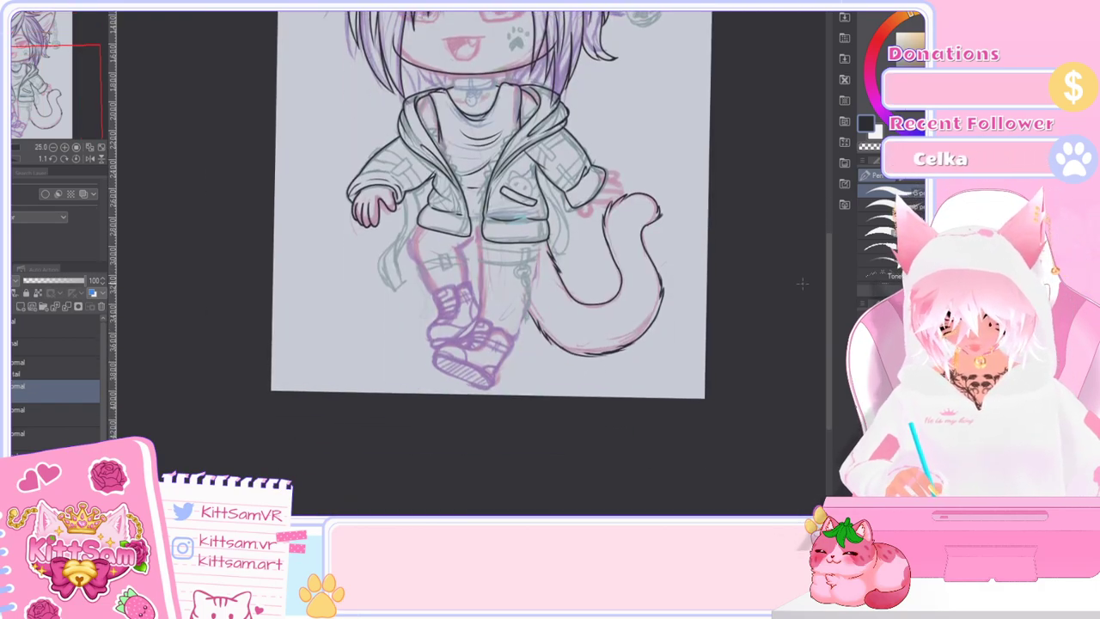
scroll(387, 203, up, 1)
key(ctrl+plus)
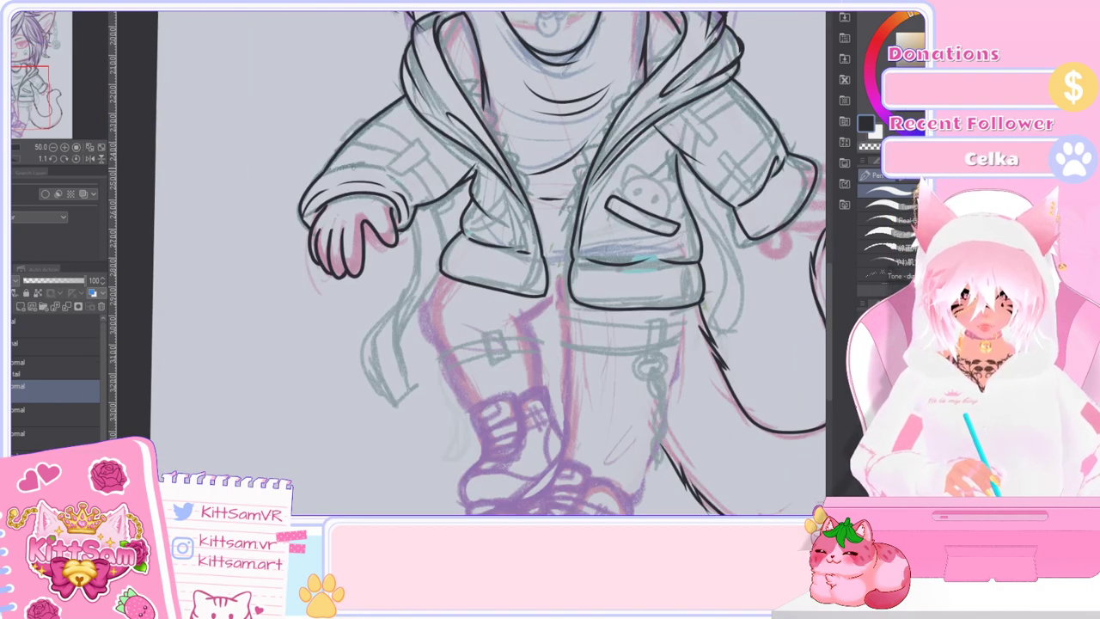
key(ctrl+z)
drag(345, 165, 413, 179)
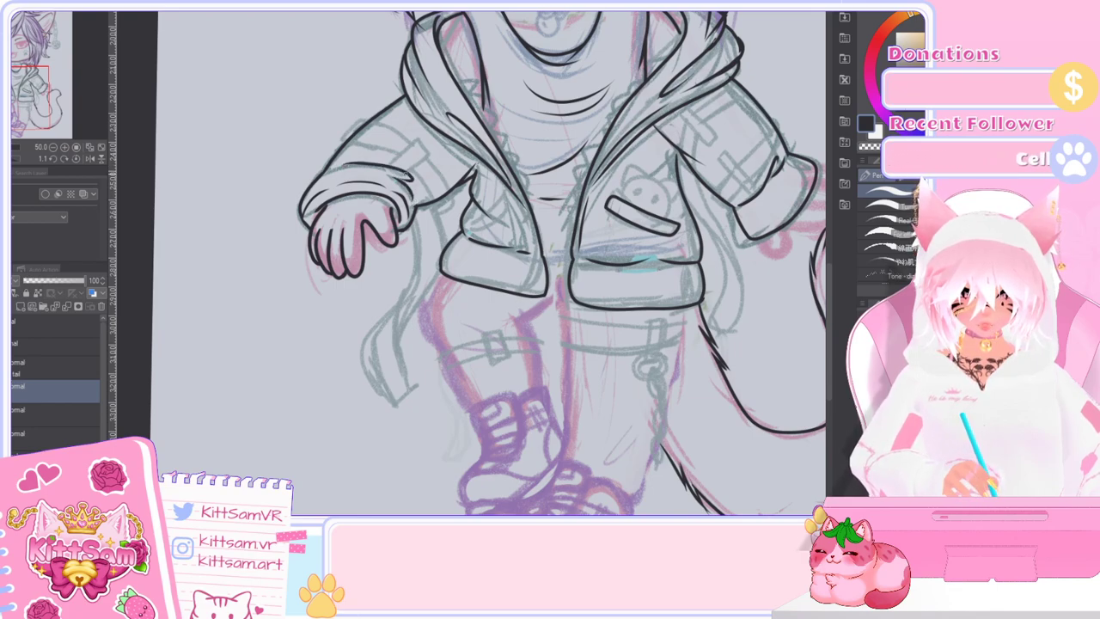
key(ctrl+z)
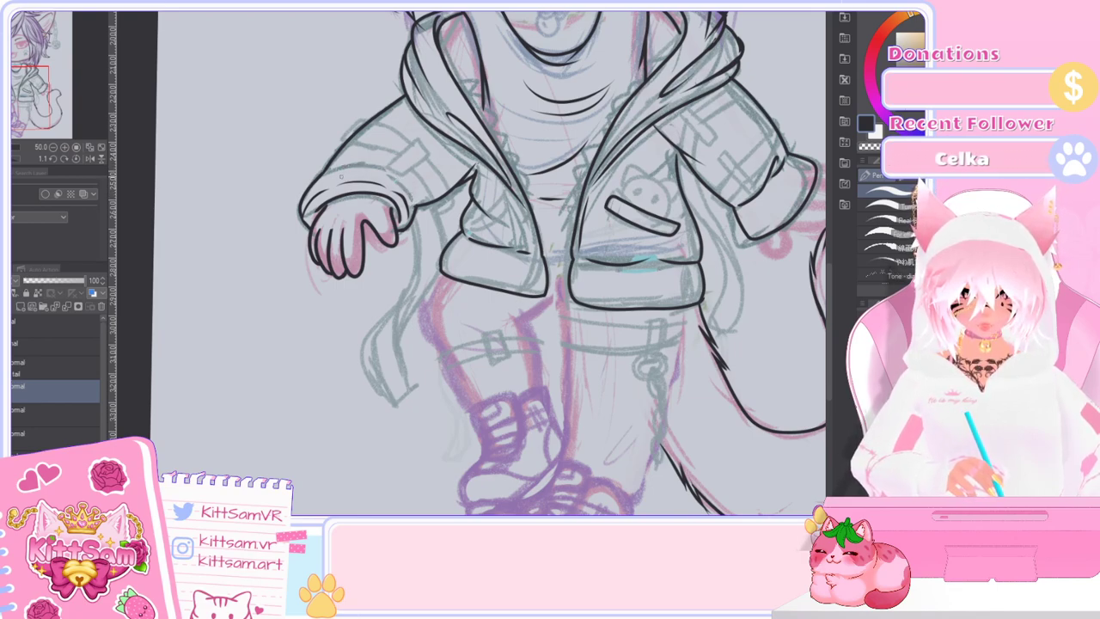
drag(346, 163, 399, 172)
key(ctrl+z)
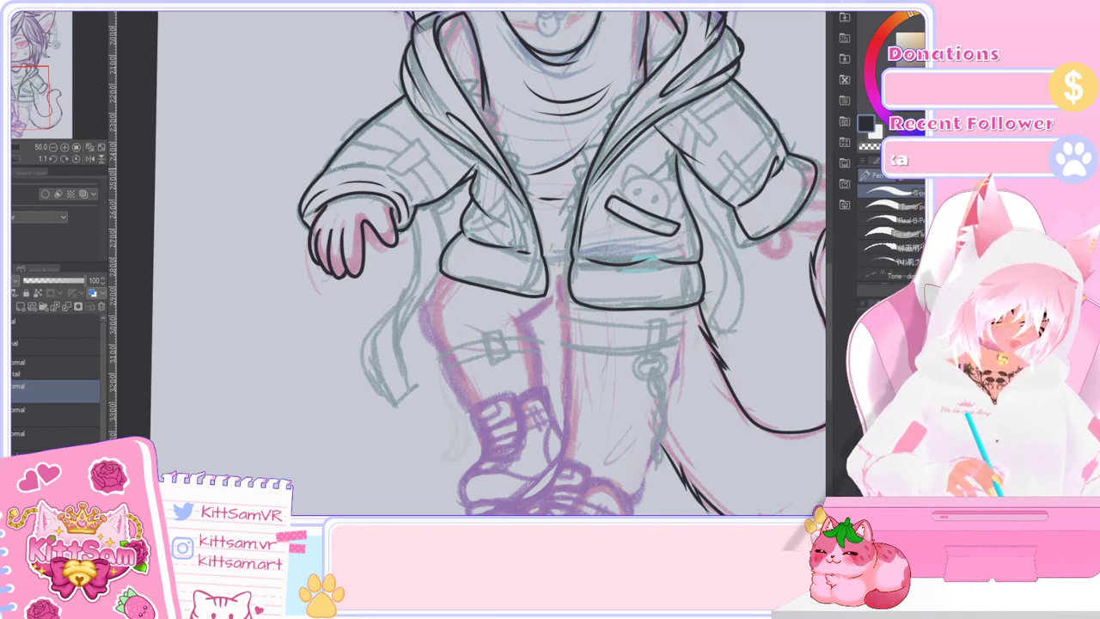
mouse_move(327, 173)
mouse_down()
mouse_move(367, 163)
mouse_move(358, 164)
mouse_up()
key(ctrl+z)
key(ctrl+z)
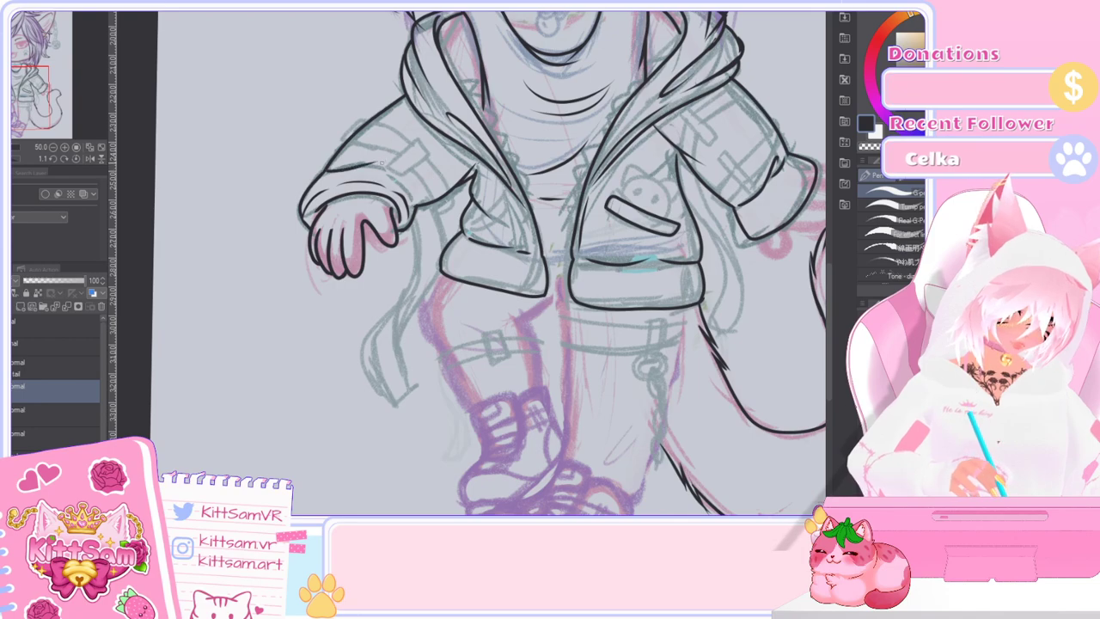
key(ctrl+z)
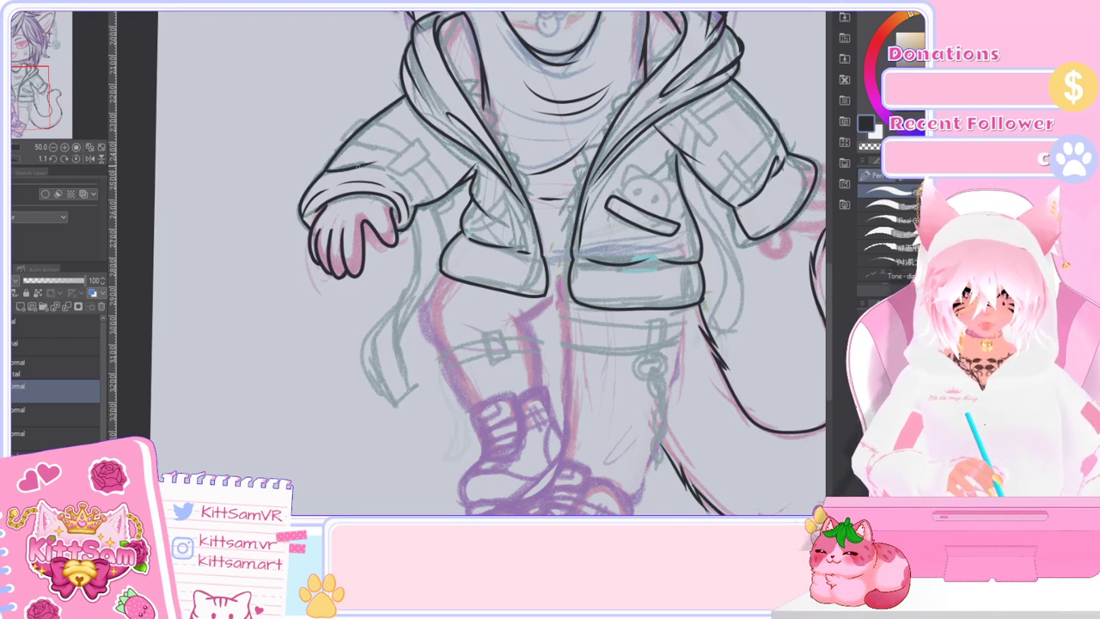
drag(375, 169, 418, 203)
key(ctrl+z)
key(ctrl+z)
key(ctrl+z)
key(ctrl+z)
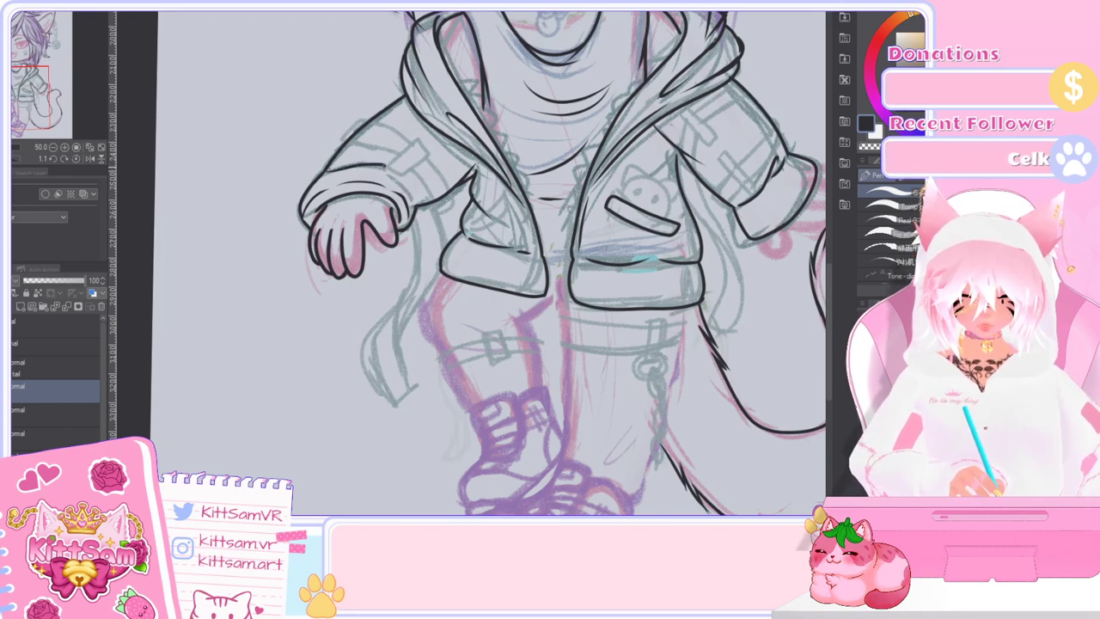
drag(386, 170, 420, 206)
key(ctrl+z)
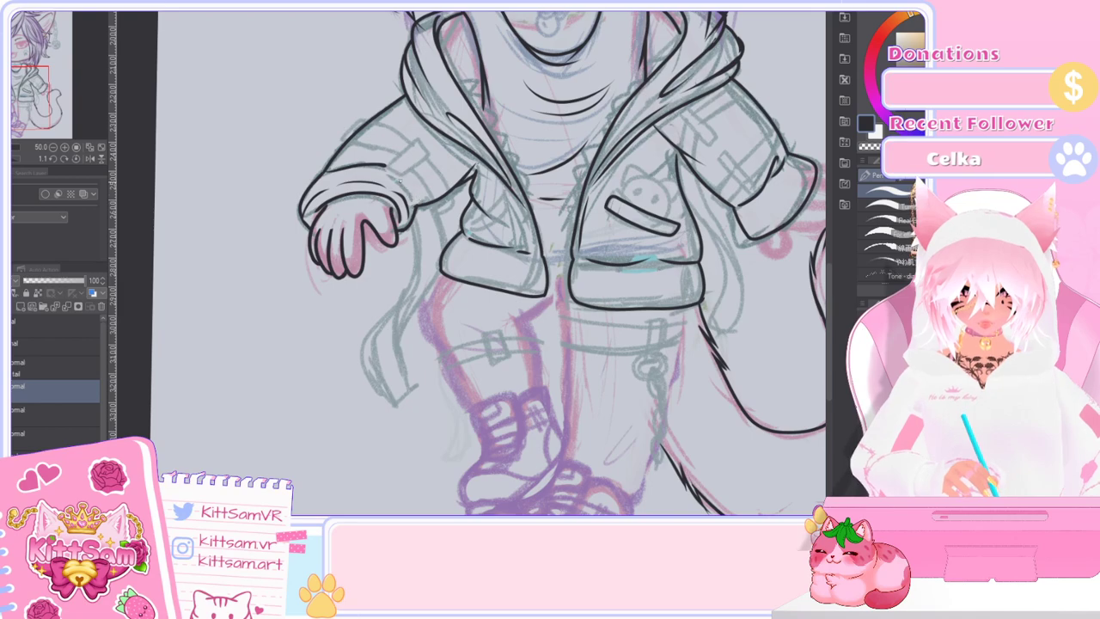
Step: Select the layer directly below the jacket's line art layer
scroll(421, 204, down, 4)
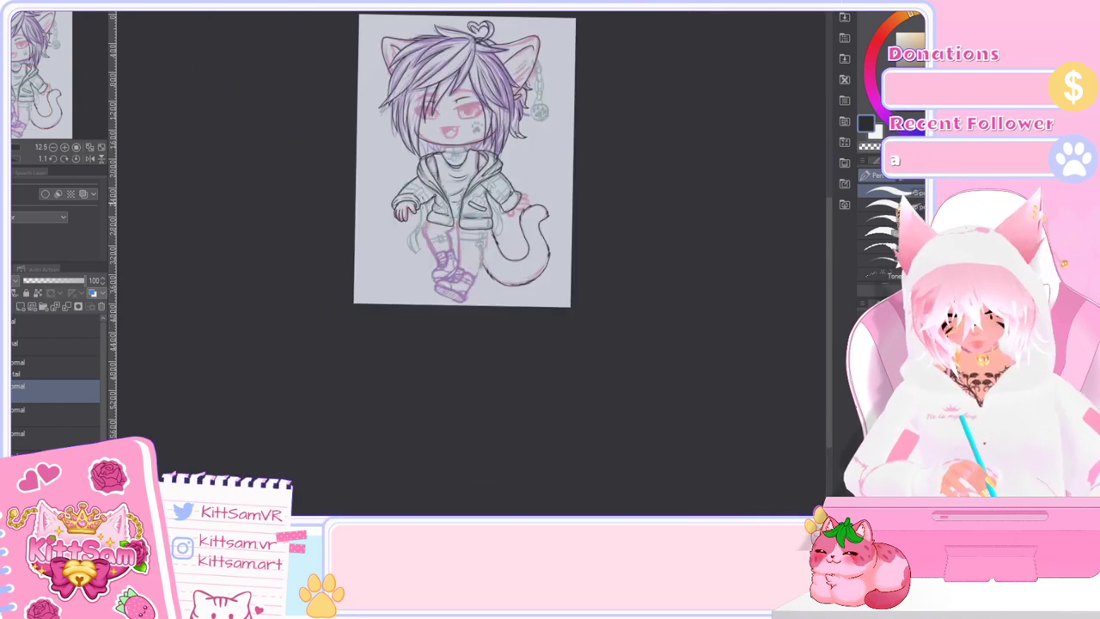
scroll(580, 265, up, 2)
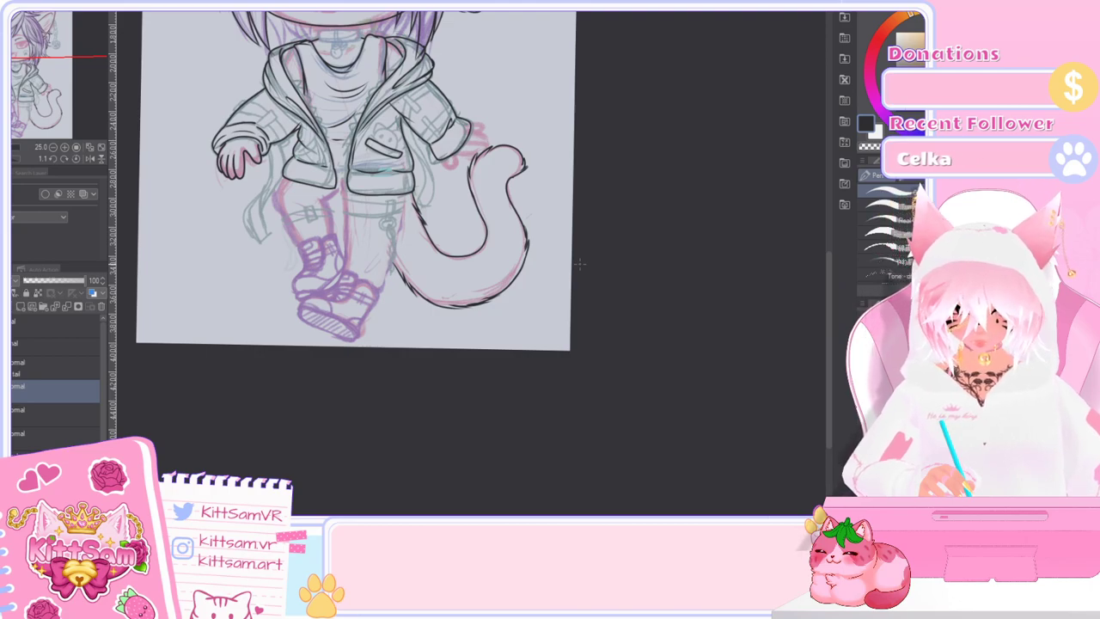
mouse_move(828, 278)
mouse_down()
mouse_move(830, 253)
mouse_move(820, 255)
mouse_up()
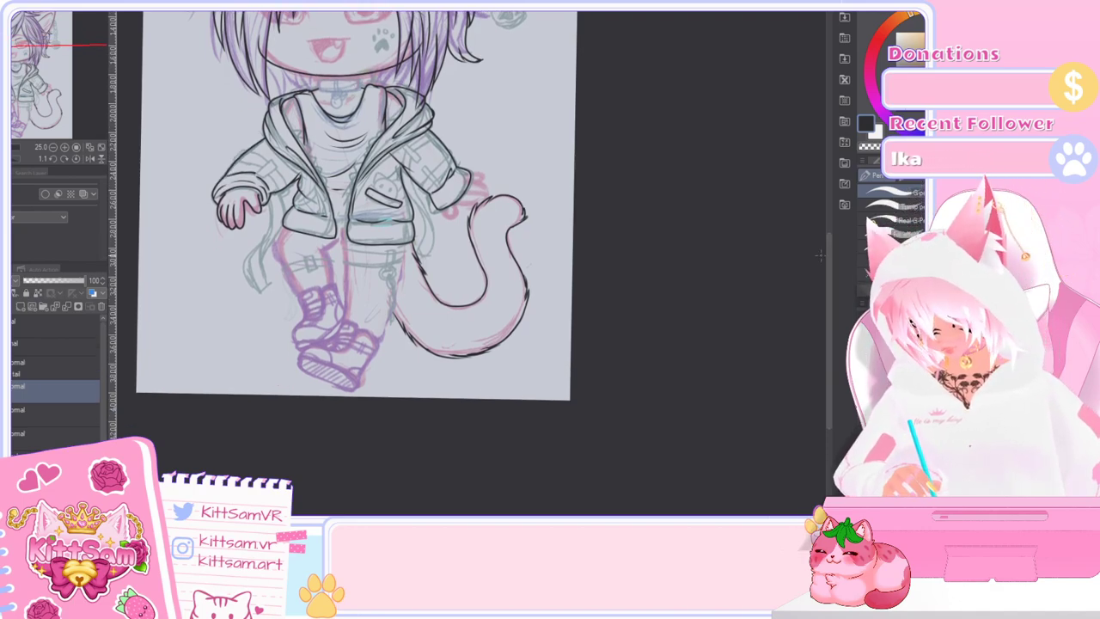
click(5, 391)
key(ctrl+y)
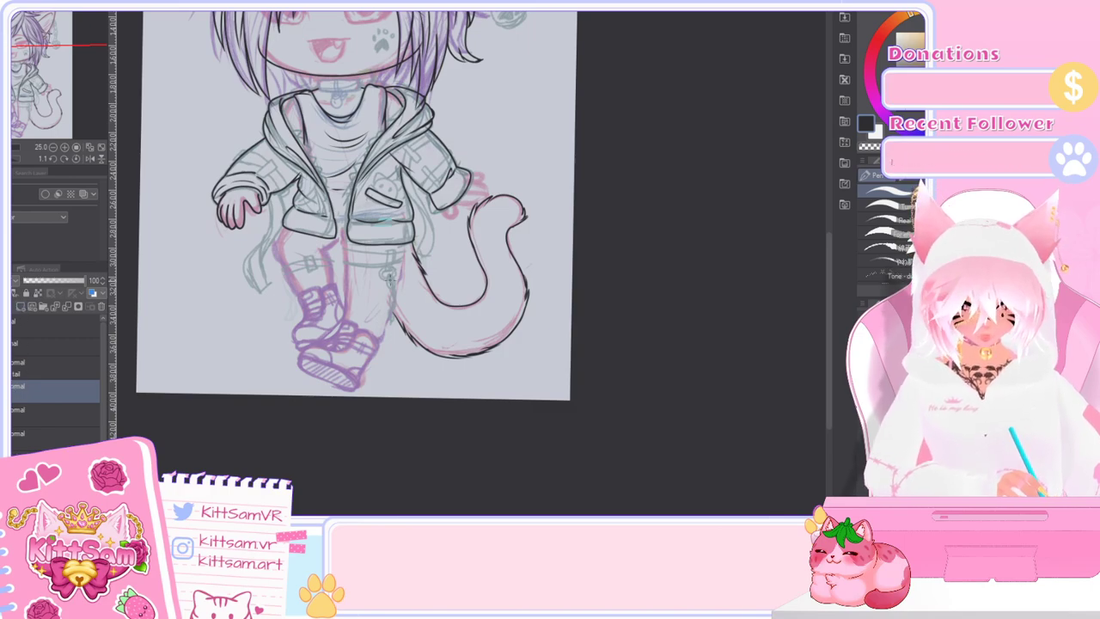
scroll(364, 318, up, 1)
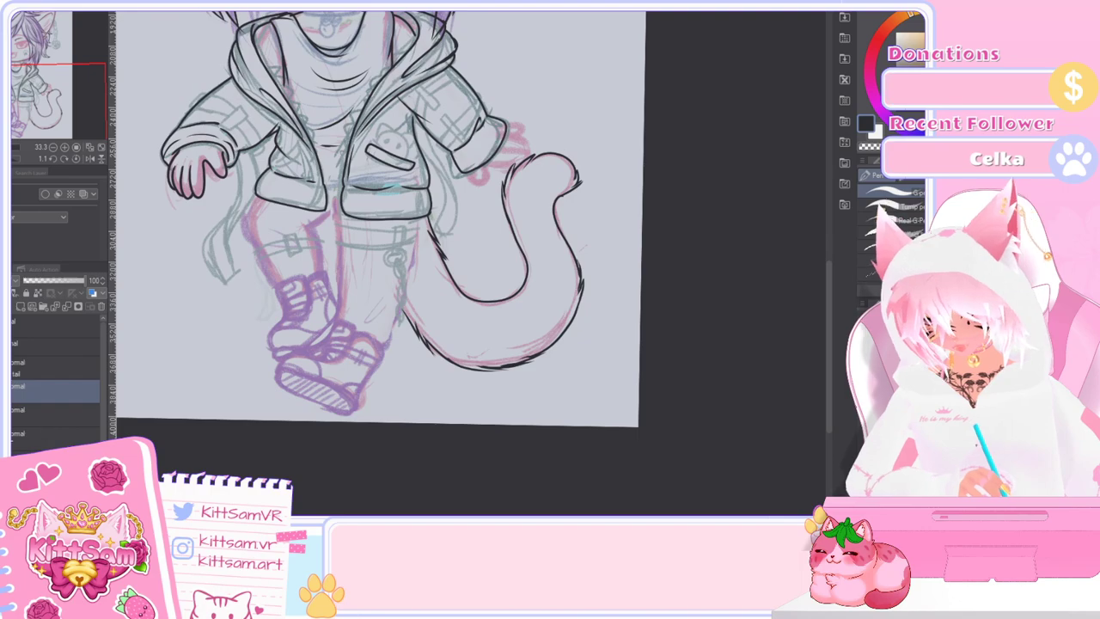
click(27, 436)
key(ctrl+plus)
key(ctrl+plus)
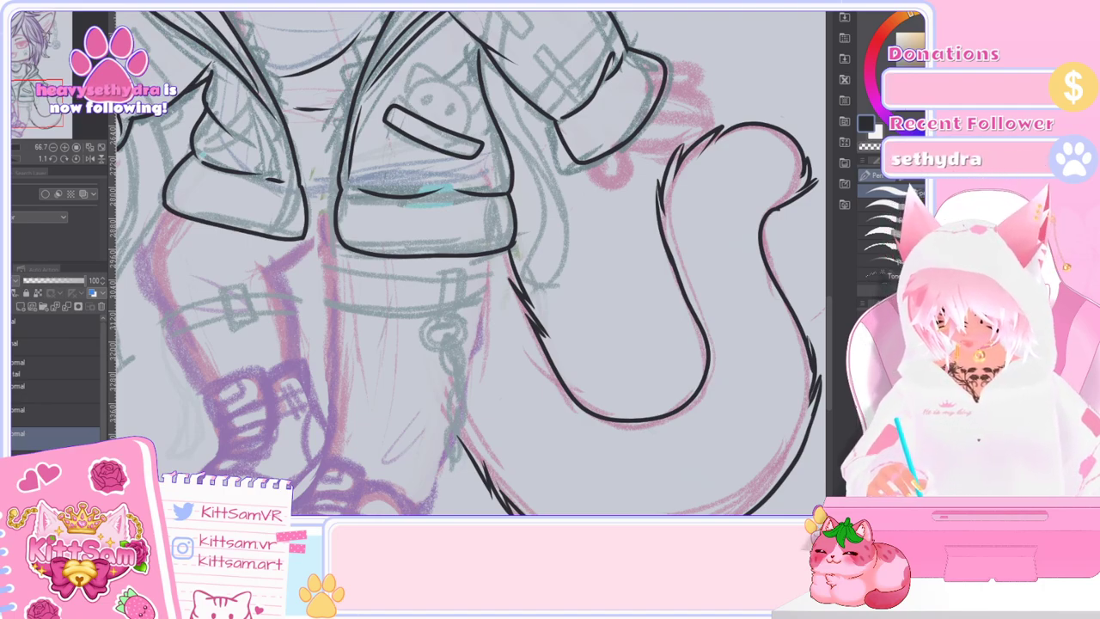
key(ctrl+minus)
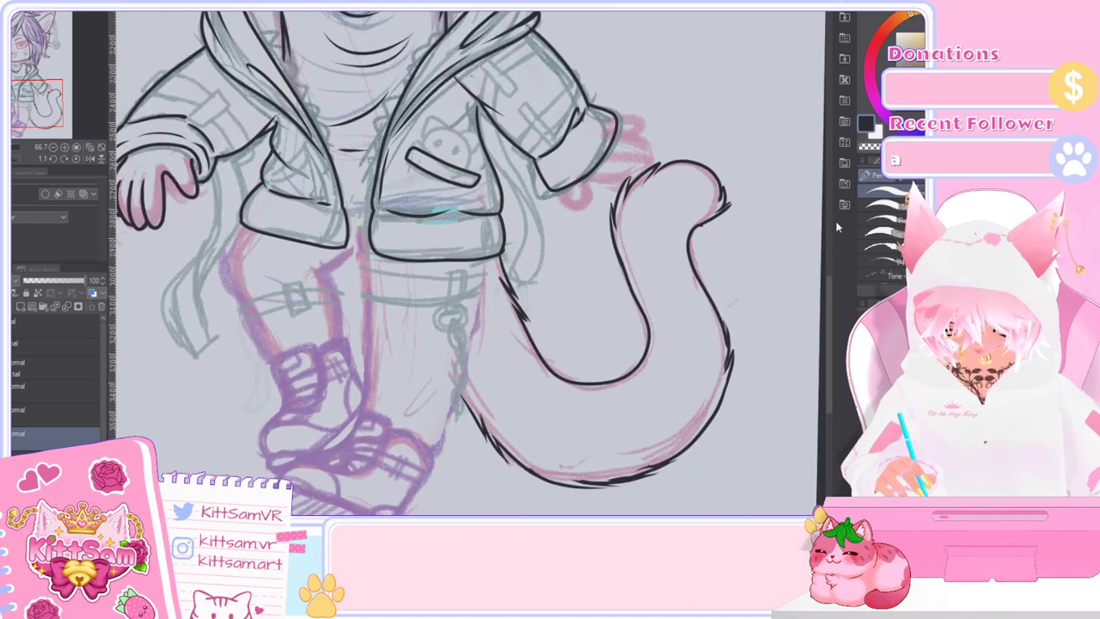
Step: Select the line art layer two rows above the current one for the legs
mouse_move(830, 326)
mouse_down()
mouse_move(831, 302)
mouse_move(834, 317)
mouse_up()
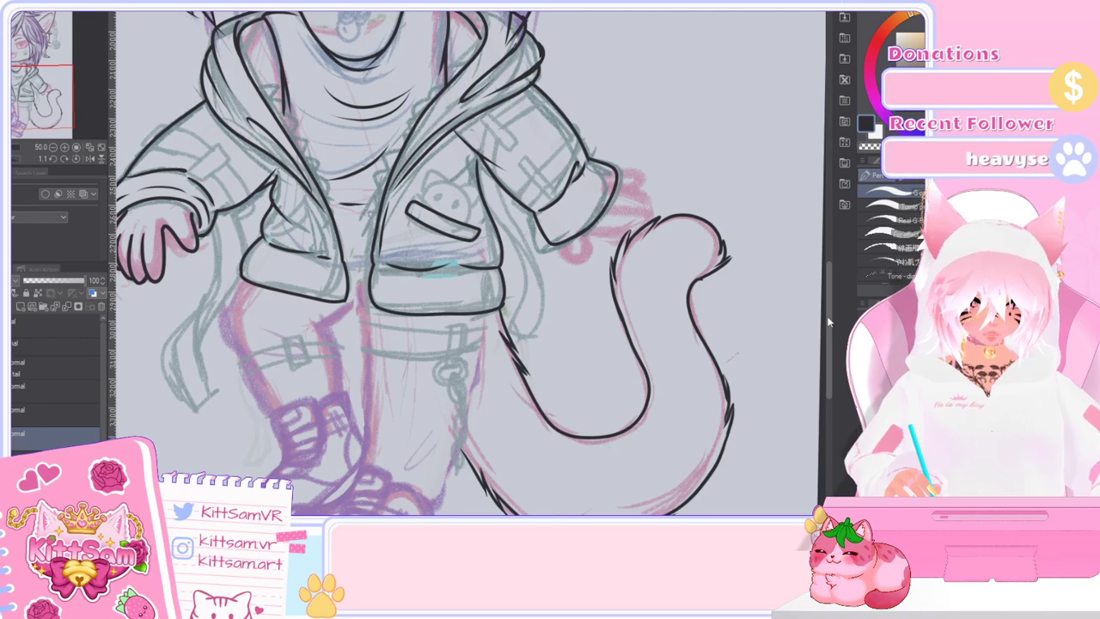
drag(829, 322, 831, 350)
scroll(645, 368, down, 1)
scroll(435, 323, up, 1)
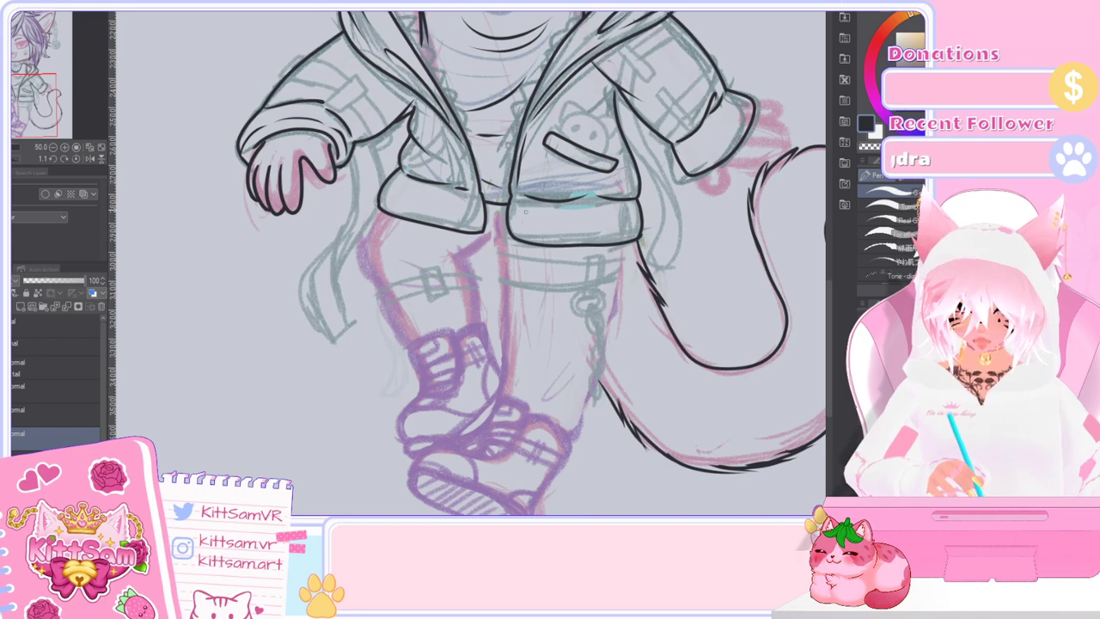
scroll(510, 184, down, 2)
scroll(510, 184, up, 3)
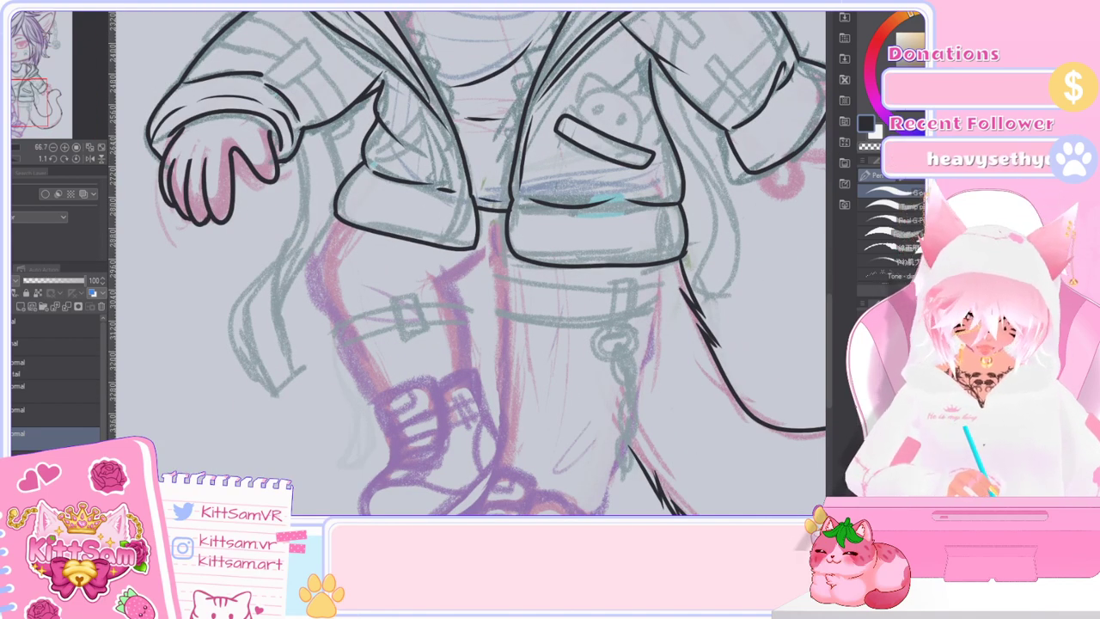
click(44, 397)
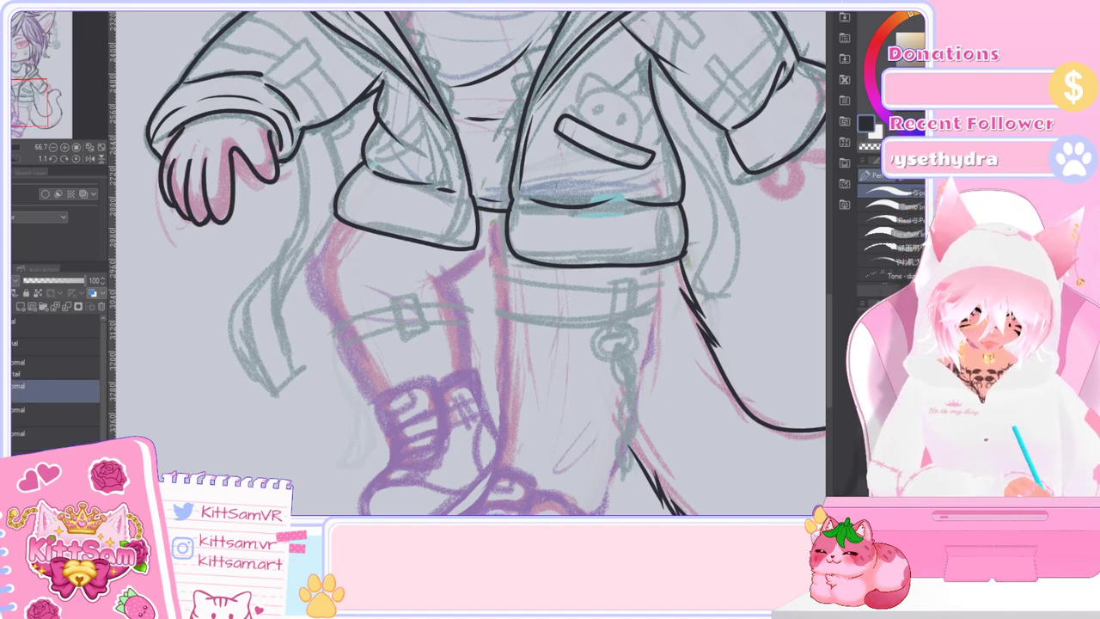
key(Delete)
key(ctrl+z)
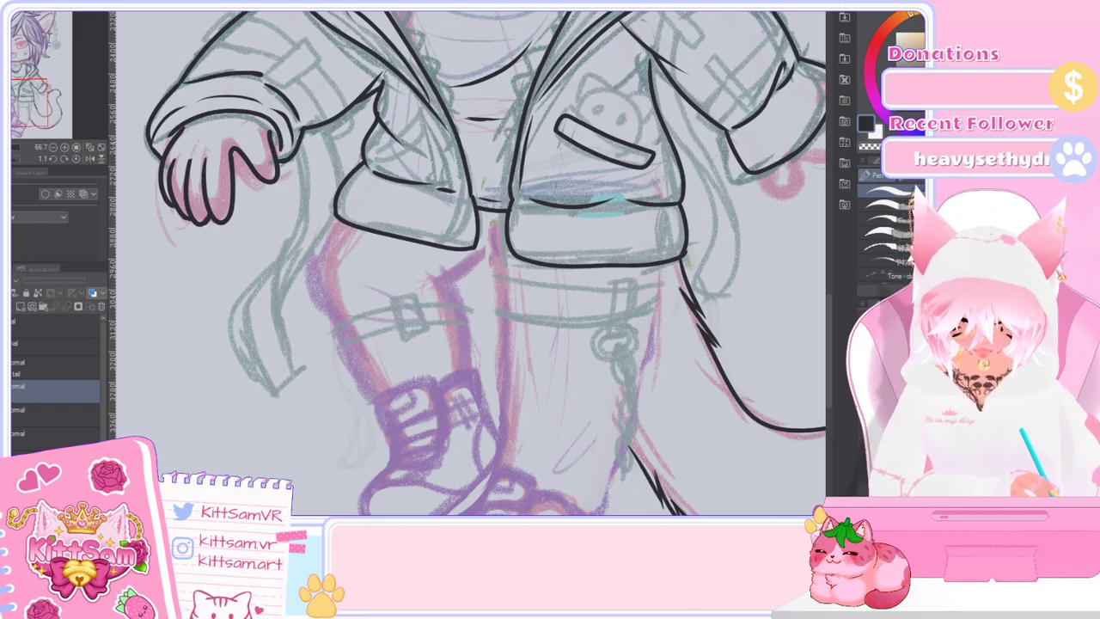
key(ctrl+z)
key(ctrl+y)
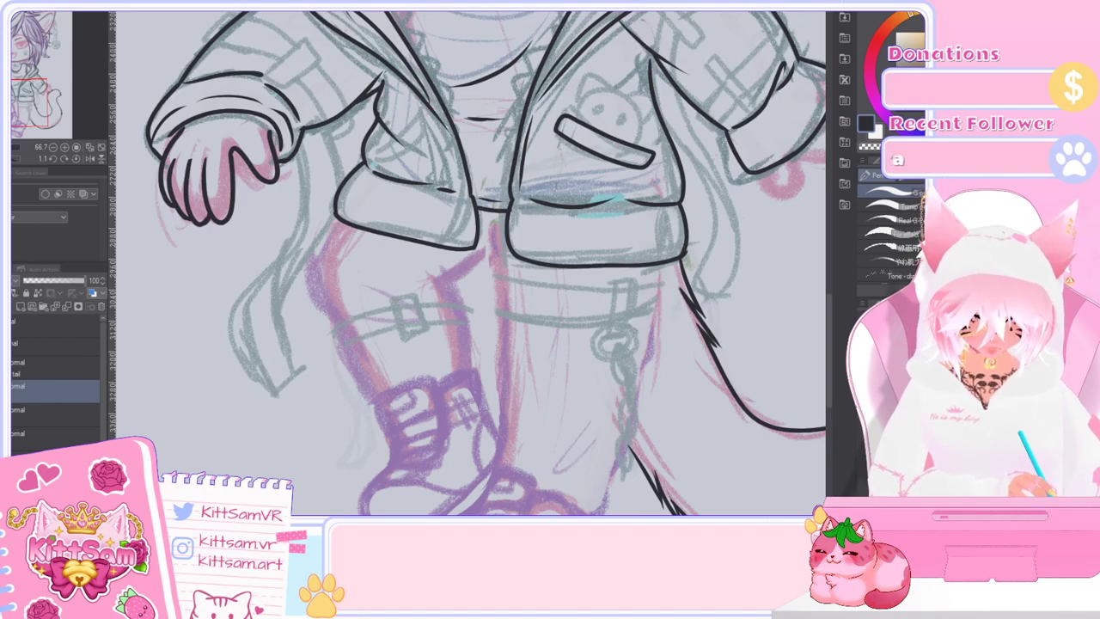
Step: Ink the bent left trouser leg's outer edge and bunched cuff down to the boot, with a curved fold line above the boot
scroll(828, 329, down, 5)
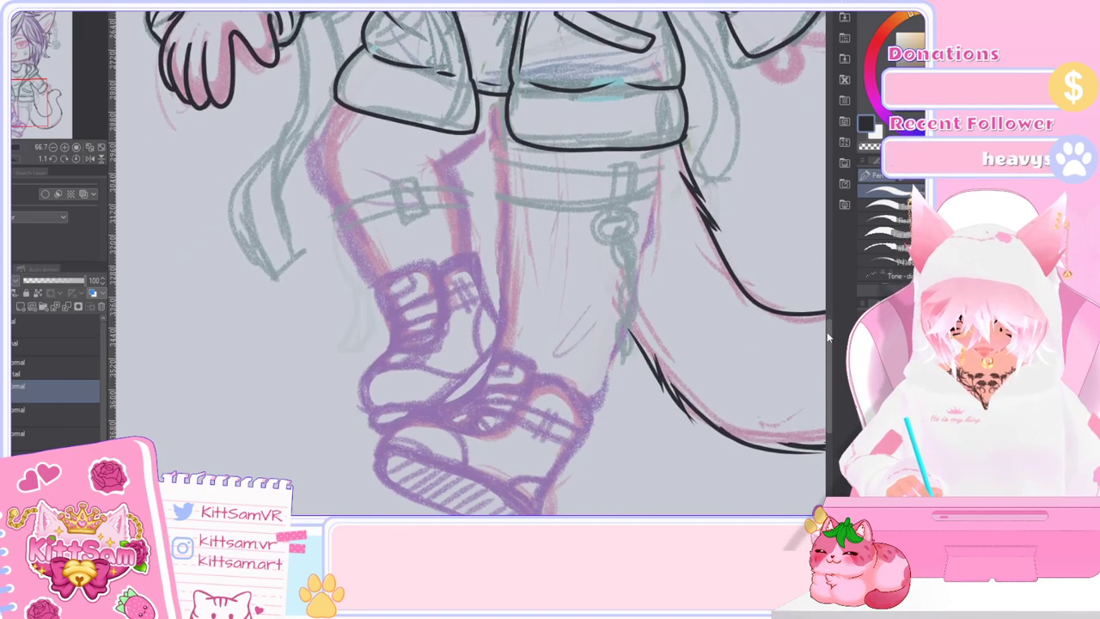
drag(828, 339, 829, 337)
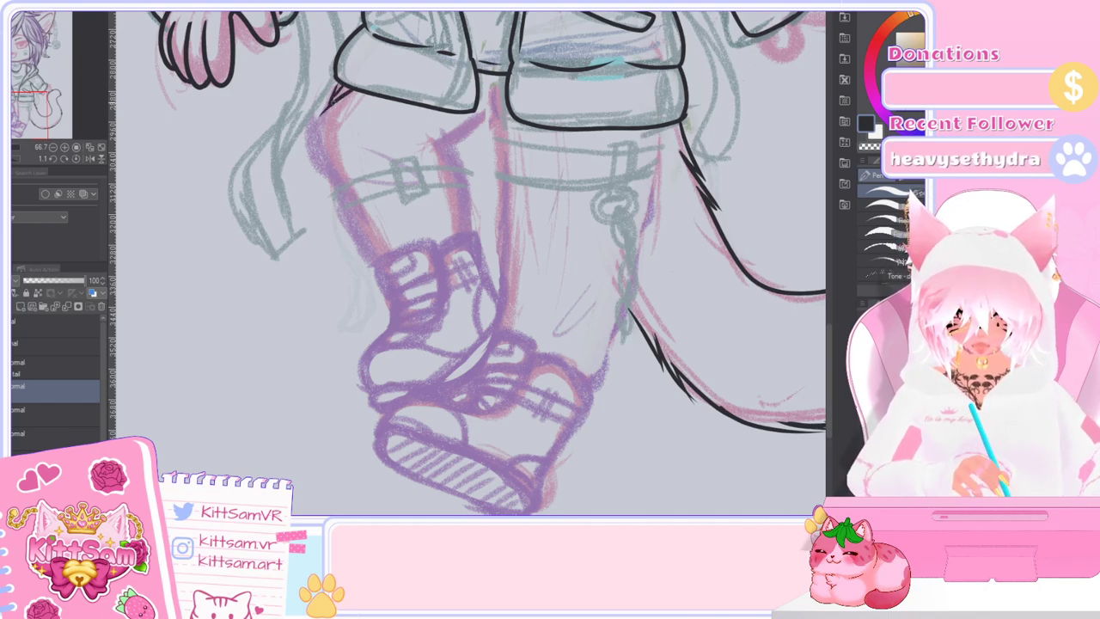
scroll(356, 106, down, 1)
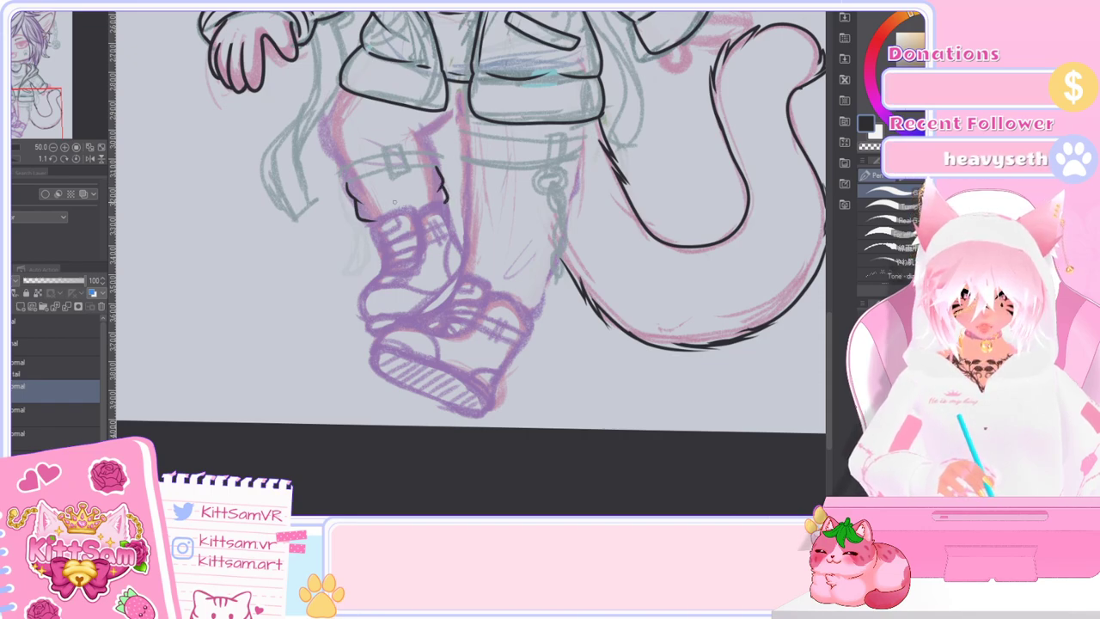
key(ctrl+z)
drag(375, 194, 398, 194)
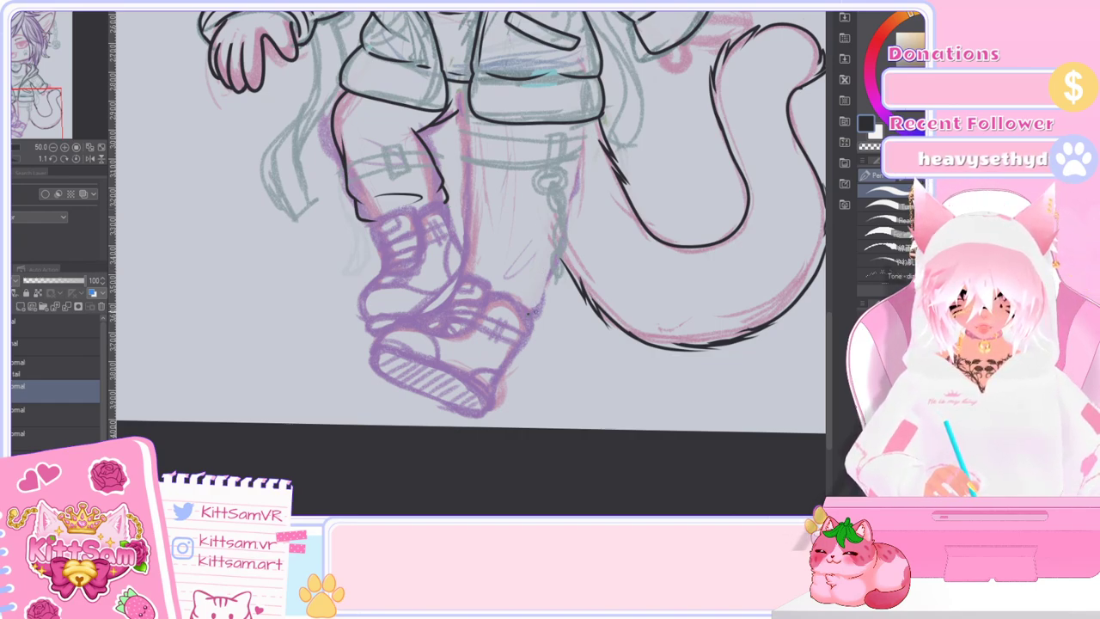
Step: Ink the right trouser leg's inner and outer edges from the jacket hem to the boot, plus the curved folds near its lower end
drag(541, 249, 545, 297)
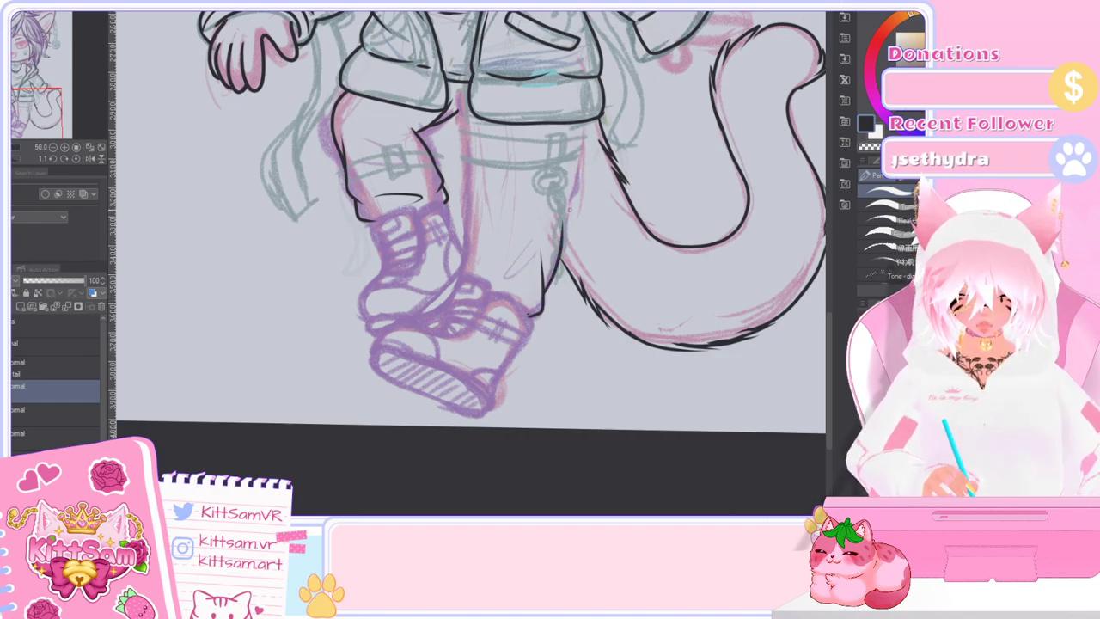
key(ctrl+z)
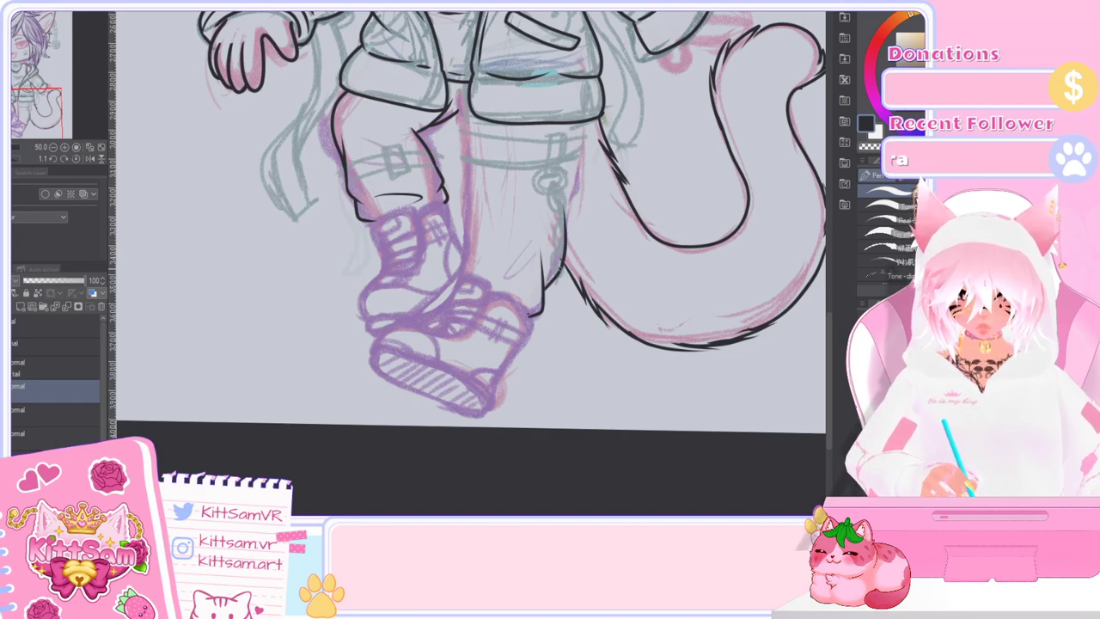
drag(460, 82, 477, 188)
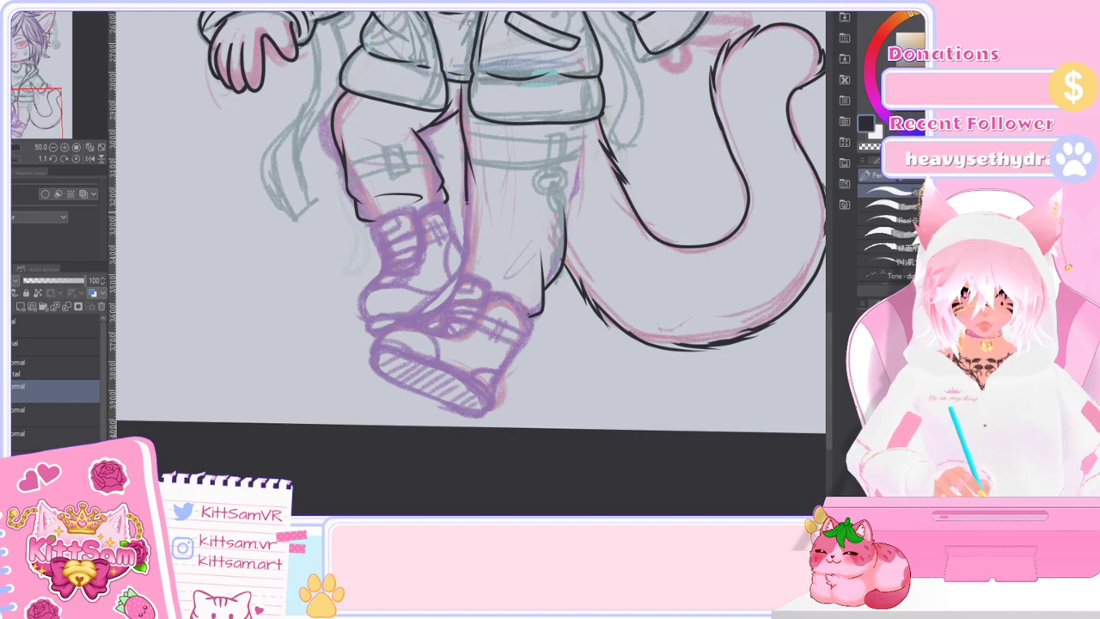
drag(466, 196, 459, 277)
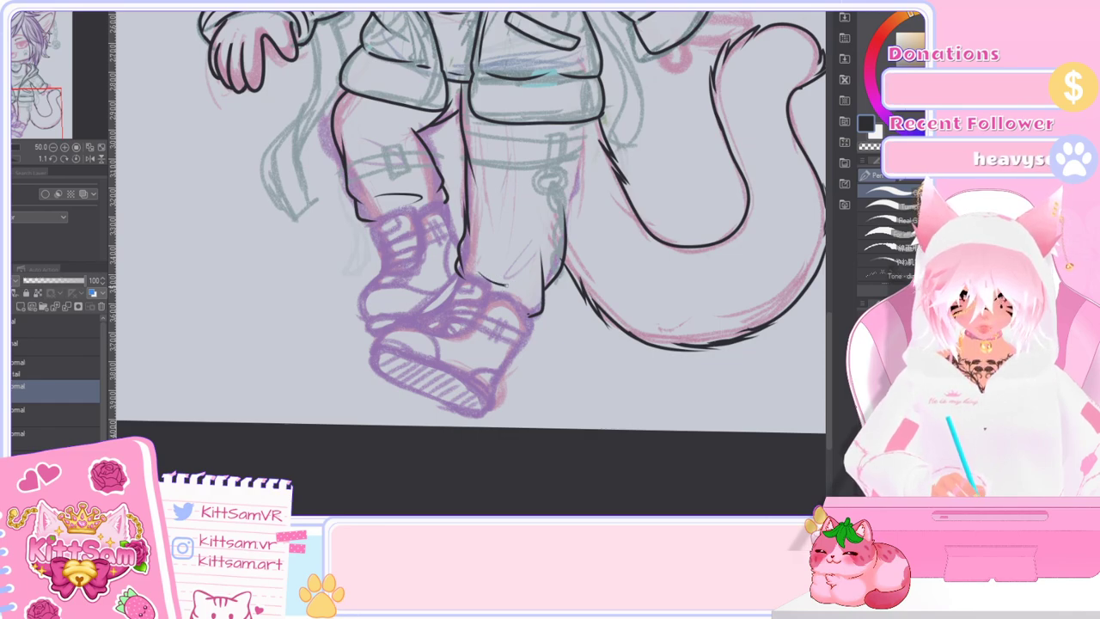
drag(475, 246, 514, 275)
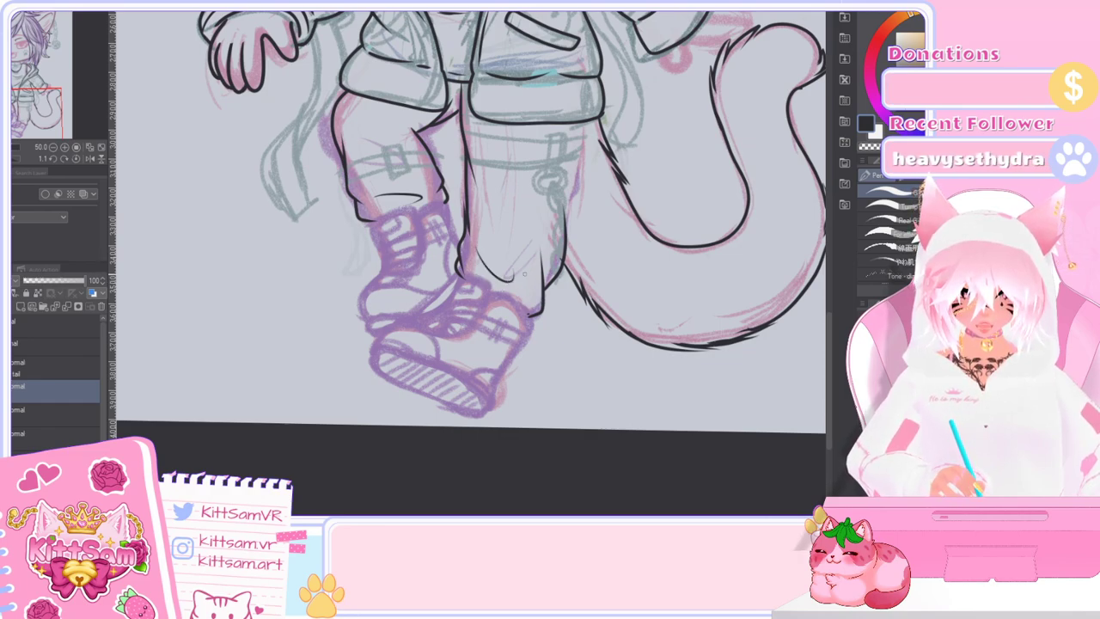
drag(567, 229, 584, 122)
Step: Refine the left leg's inner edge and the crotch line at the bend, alternating between eraser and pen
scroll(546, 168, down, 4)
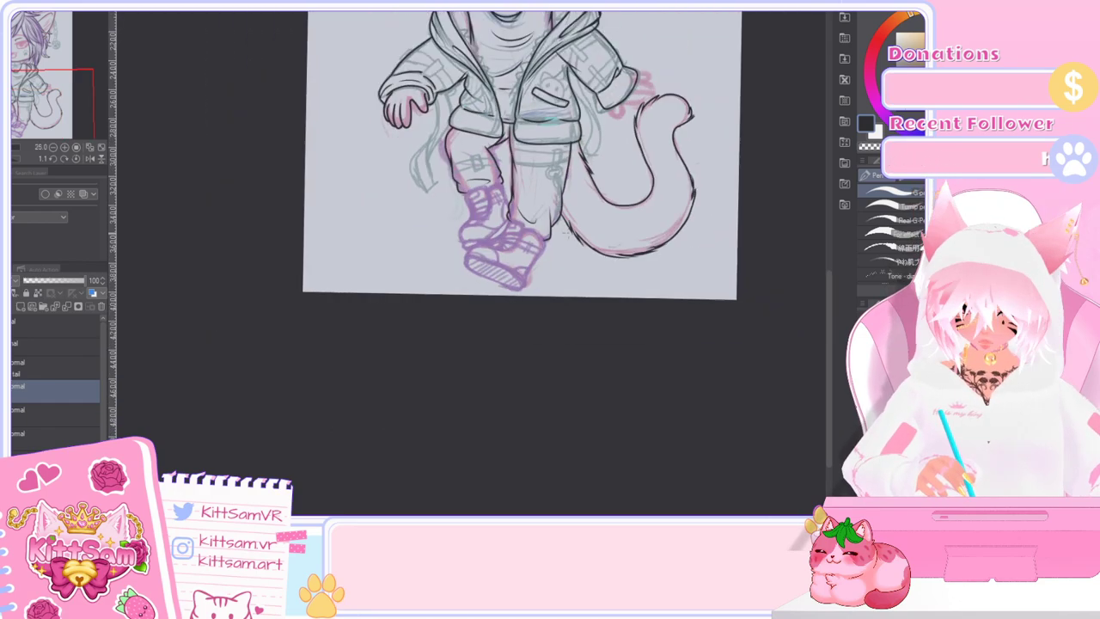
scroll(543, 172, up, 4)
scroll(541, 291, up, 3)
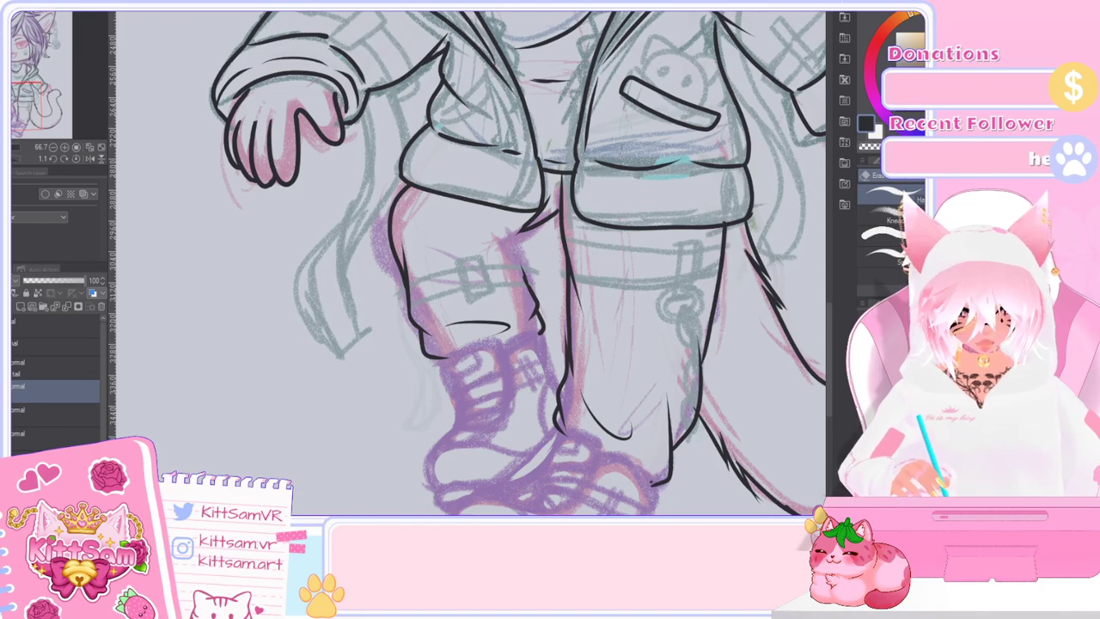
key(p)
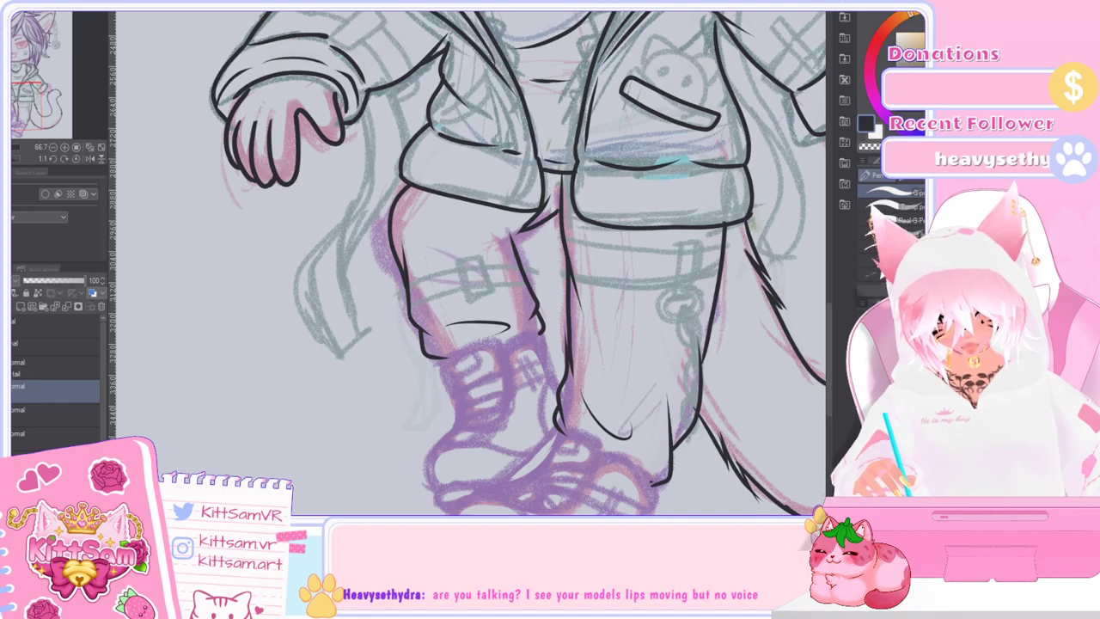
key(e)
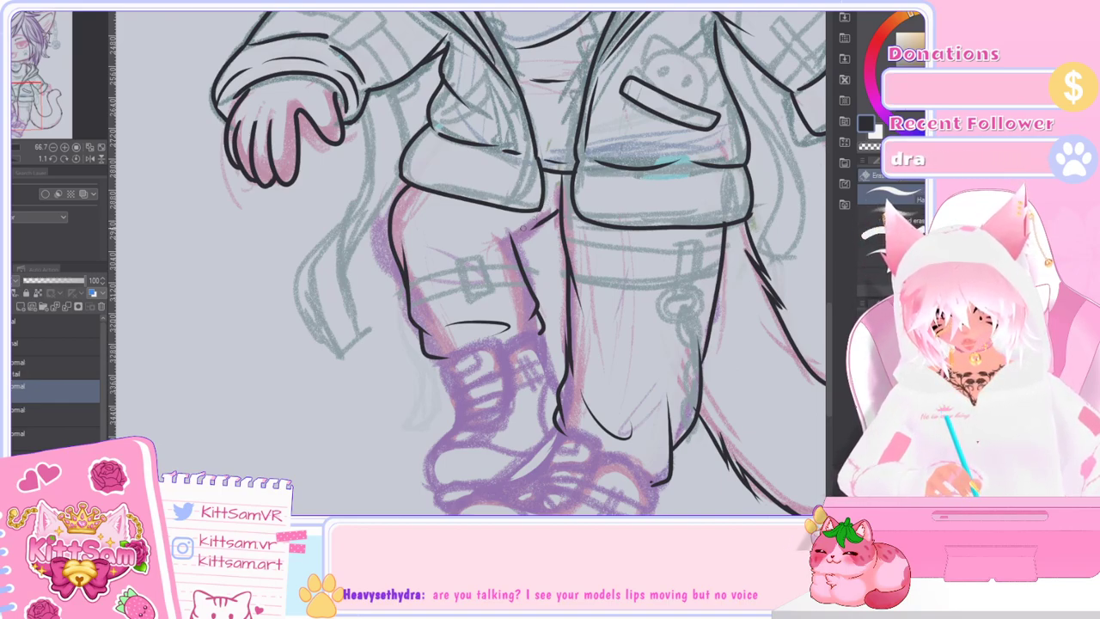
key(p)
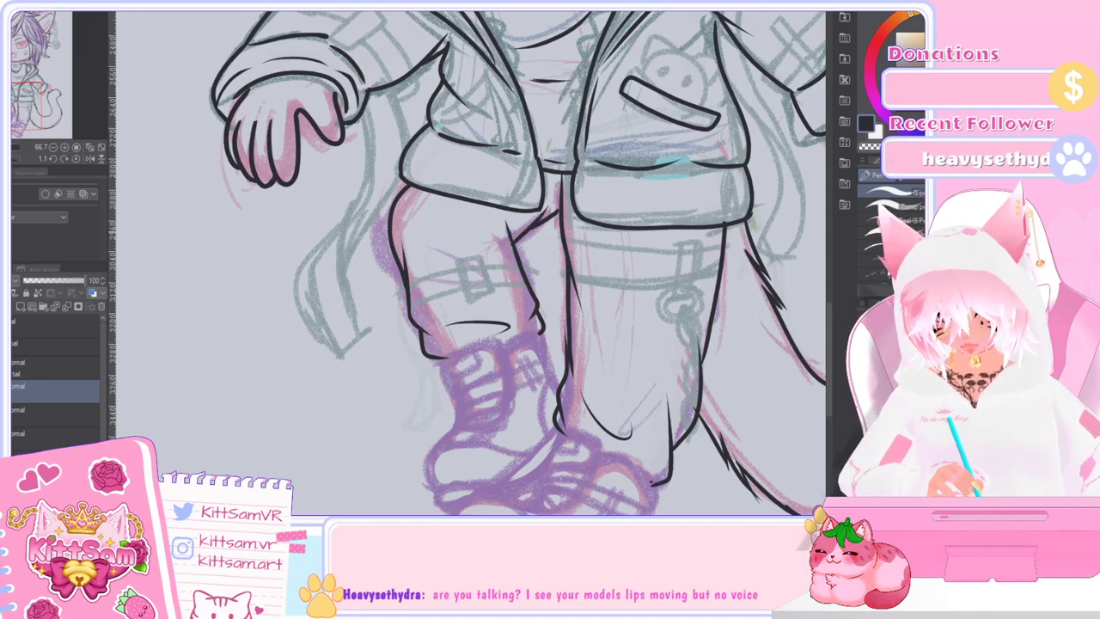
Step: Ink the collar band around the neck under the chin, including its rounded end and inner curve
scroll(529, 276, down, 3)
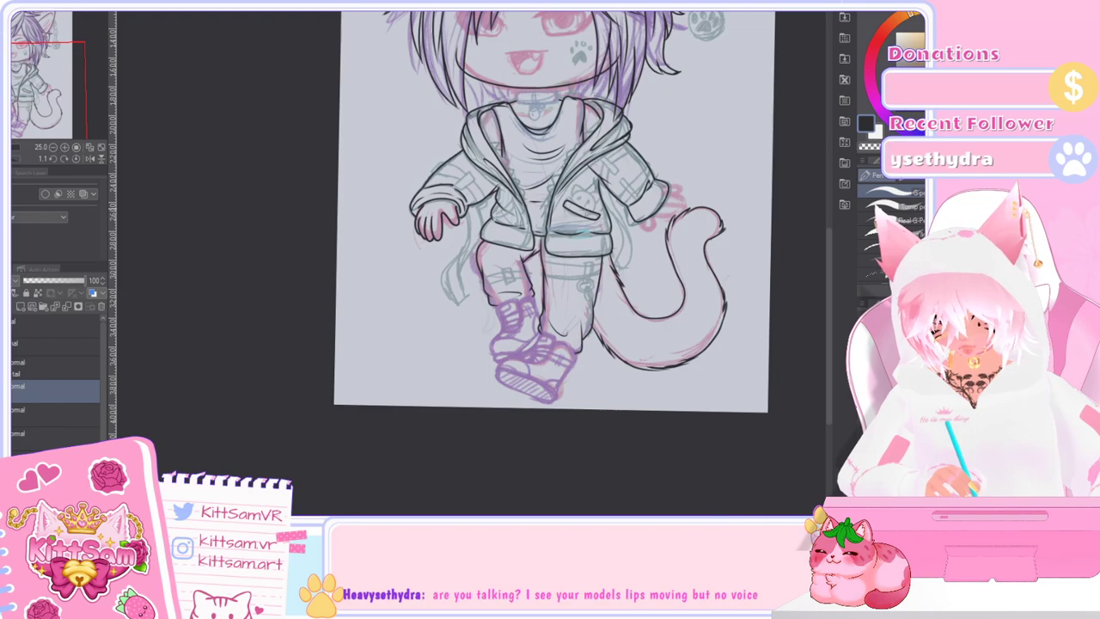
scroll(569, 409, up, 1)
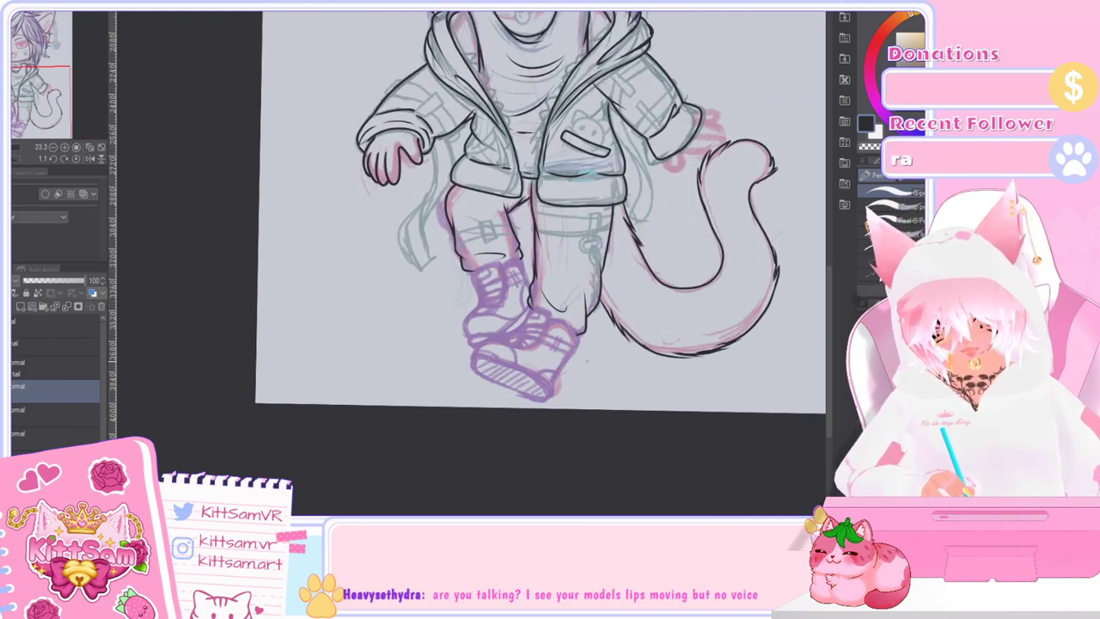
drag(830, 259, 830, 220)
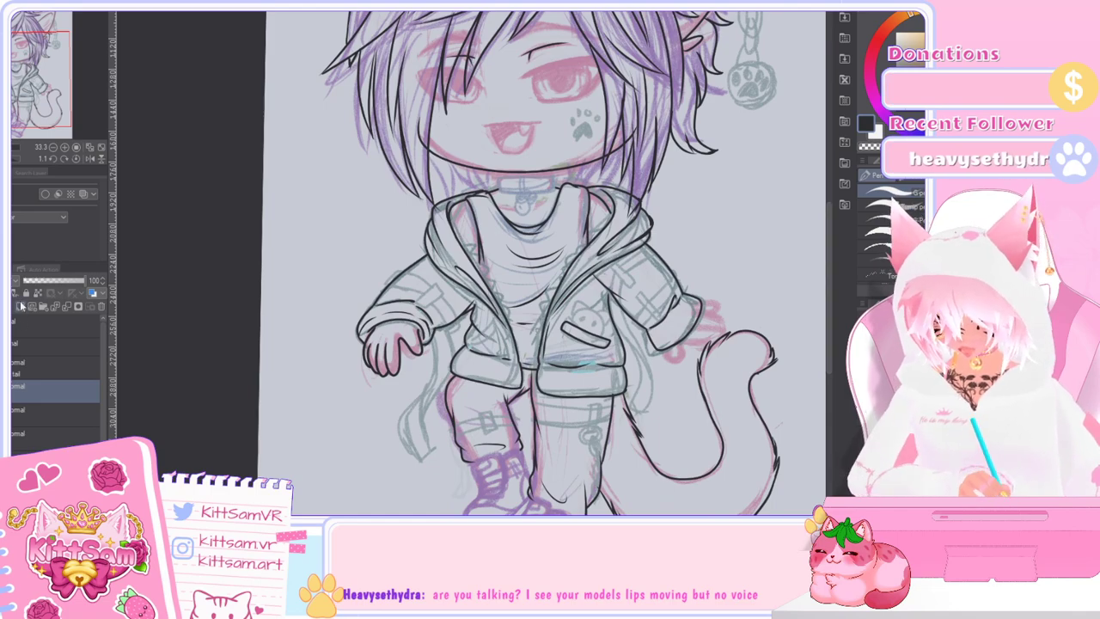
scroll(554, 203, up, 2)
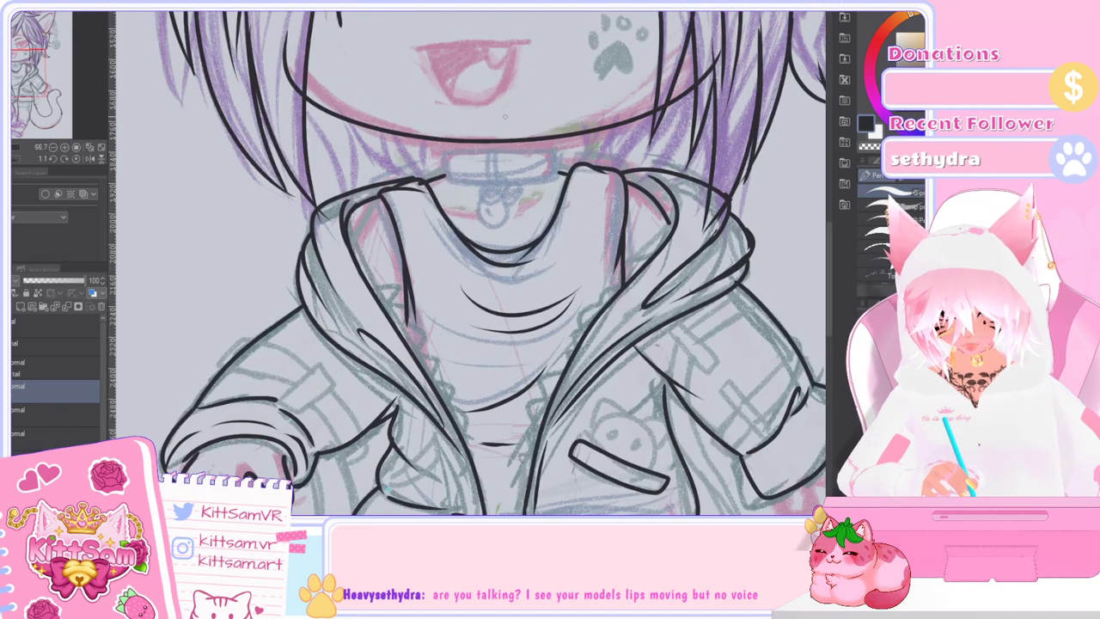
drag(444, 153, 556, 152)
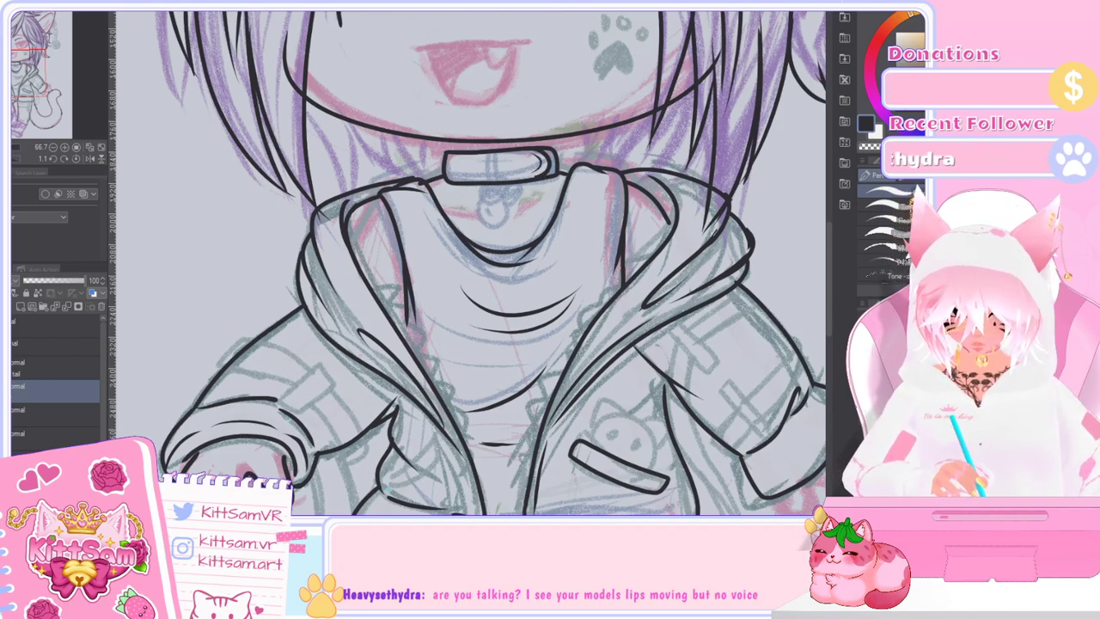
Step: Switch to a lower layer and ink the neck's side lines above the collar and the collarbones below it
click(56, 461)
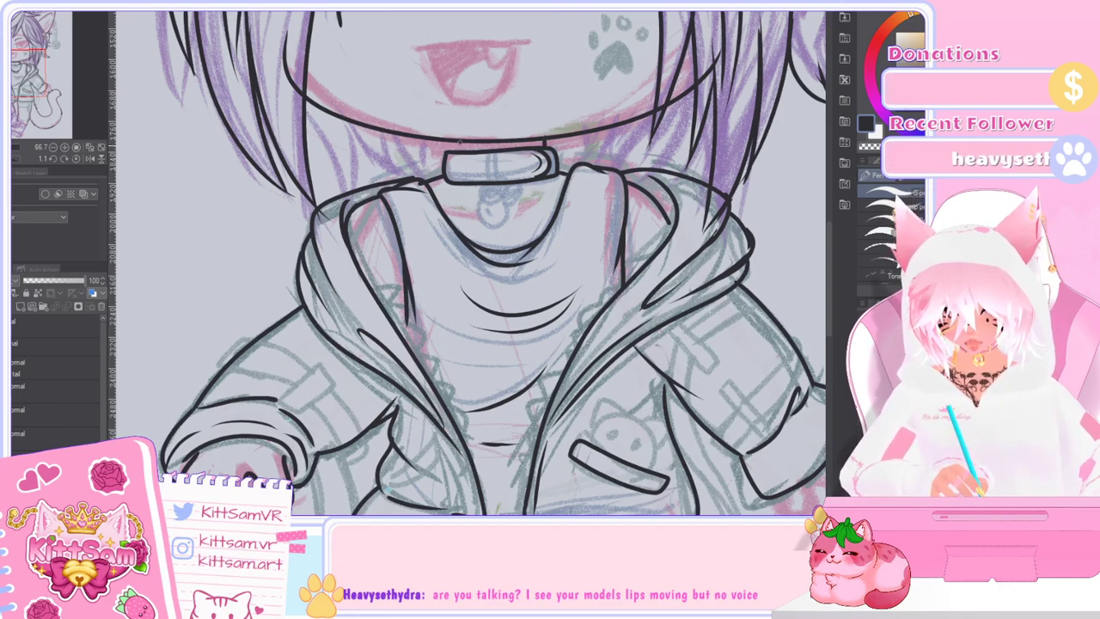
scroll(619, 216, down, 5)
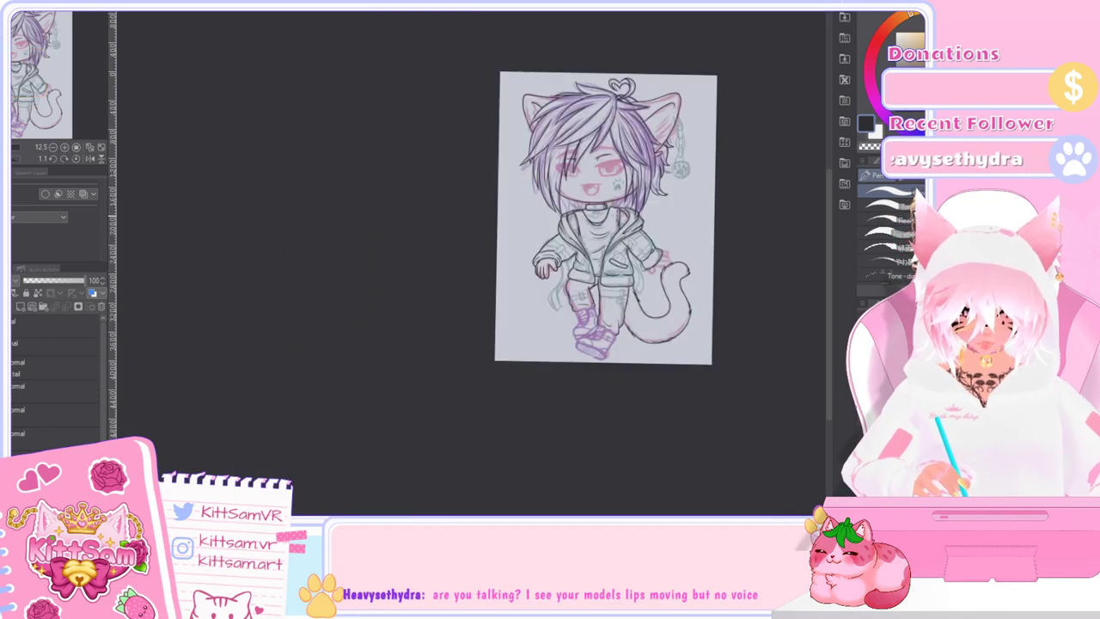
scroll(615, 215, up, 3)
scroll(636, 220, up, 1)
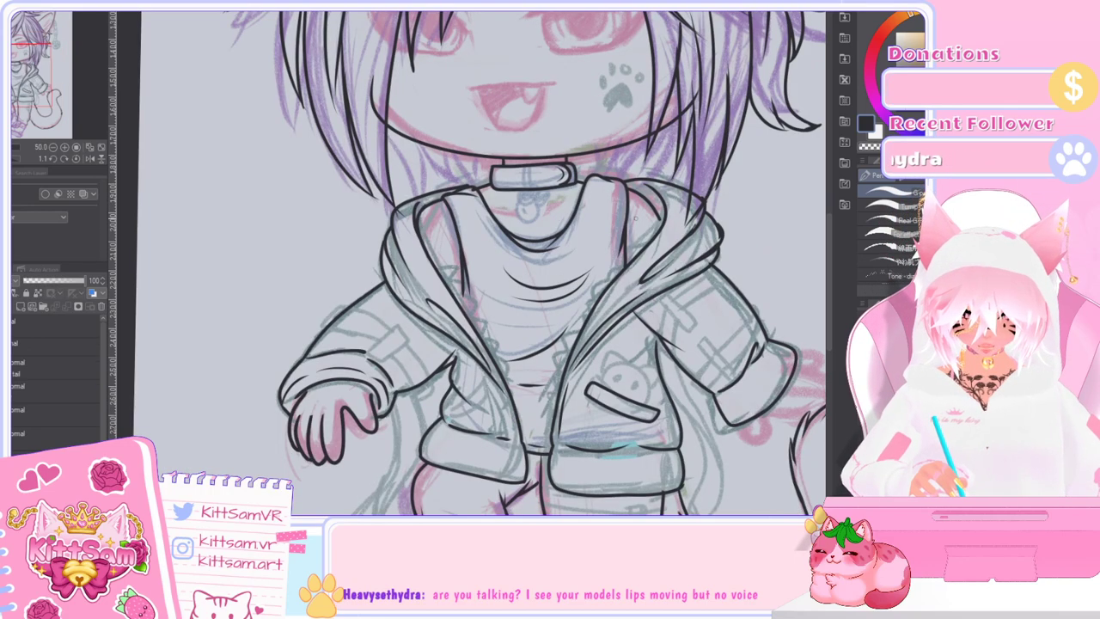
scroll(604, 146, up, 1)
drag(564, 214, 550, 223)
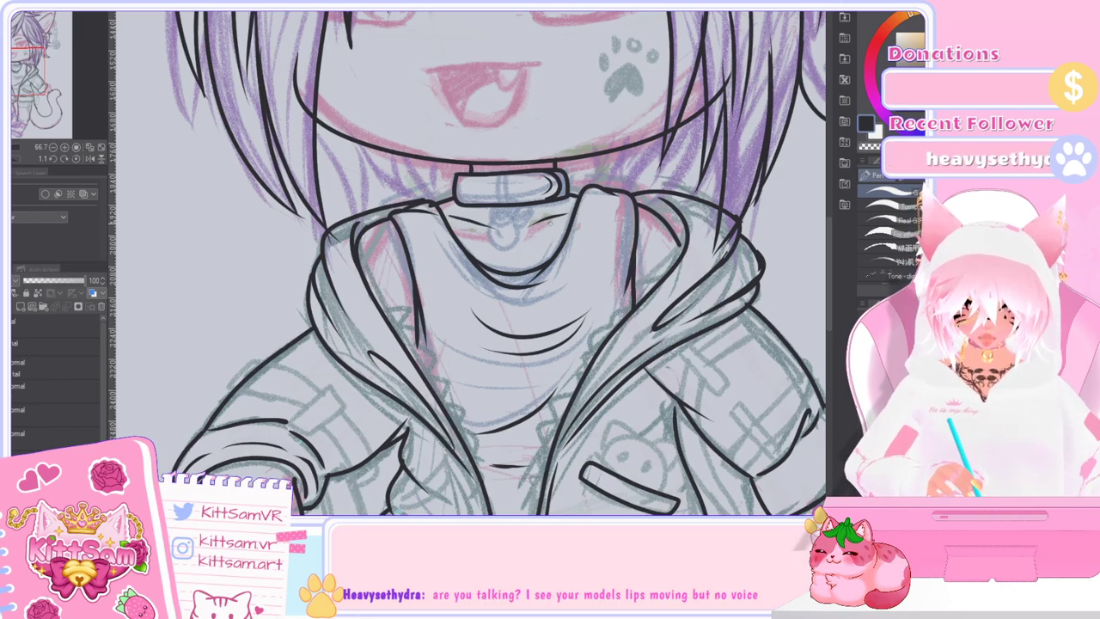
Step: Switch to the trousers' lower layer and ink the rounded tongue of the front boot, including both of its sides down to the instep
scroll(567, 217, down, 2)
drag(829, 246, 832, 295)
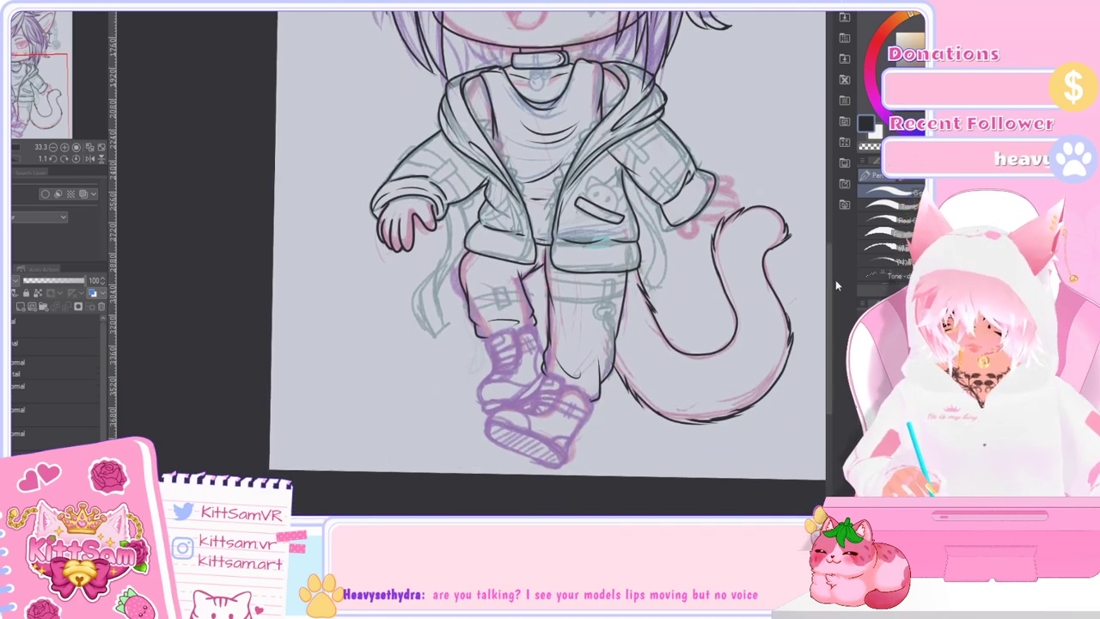
click(46, 391)
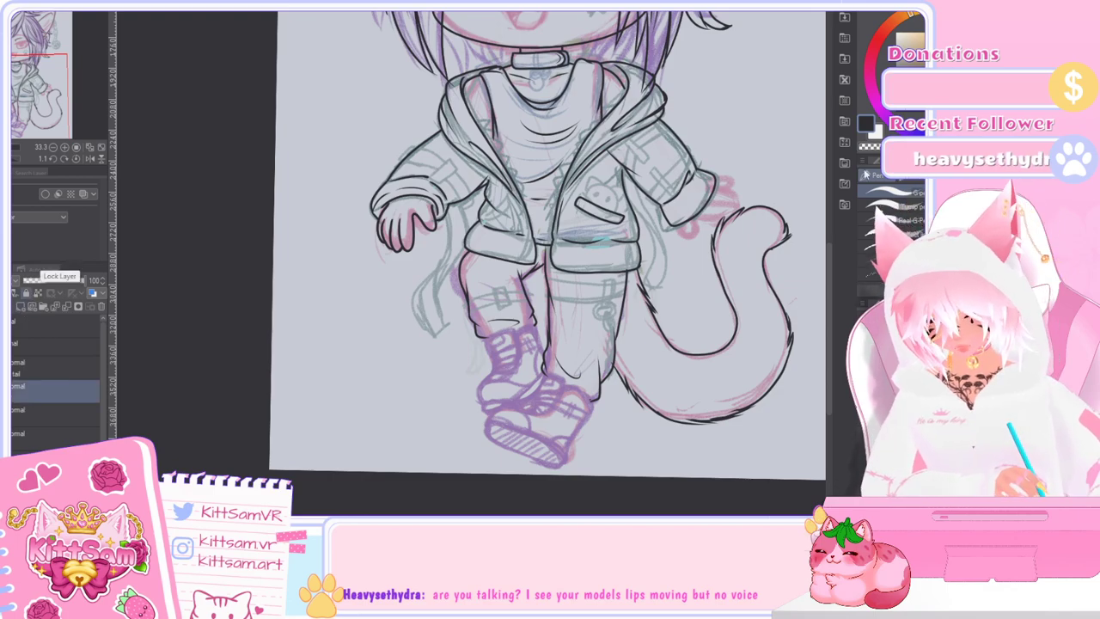
drag(830, 282, 830, 310)
scroll(580, 301, up, 3)
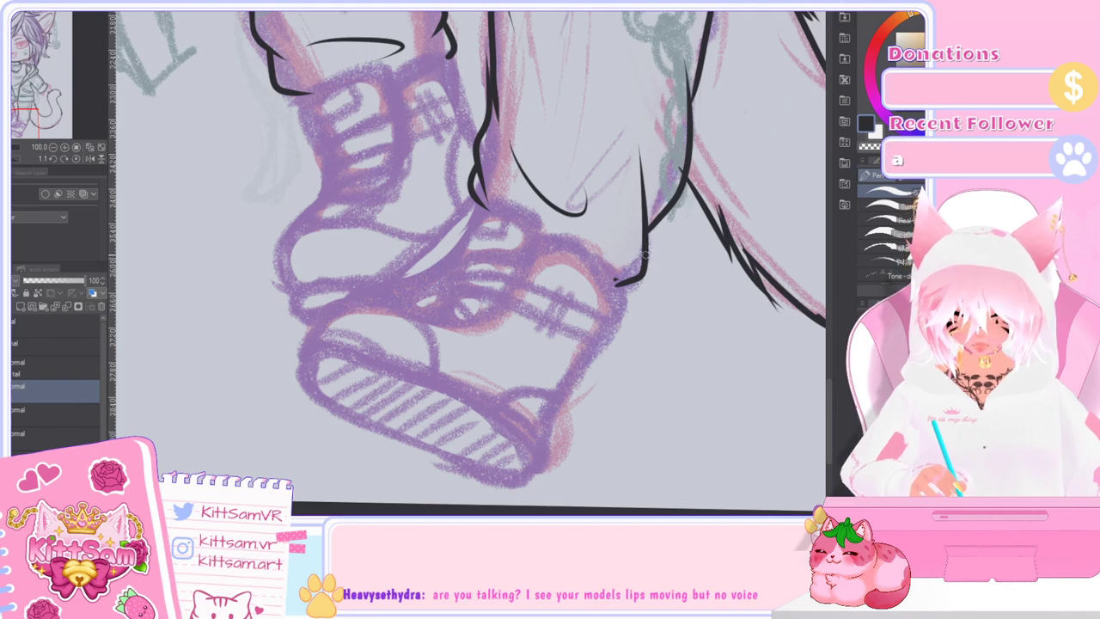
mouse_move(464, 253)
mouse_down()
mouse_move(493, 203)
mouse_move(529, 208)
mouse_move(539, 223)
mouse_move(531, 256)
mouse_up()
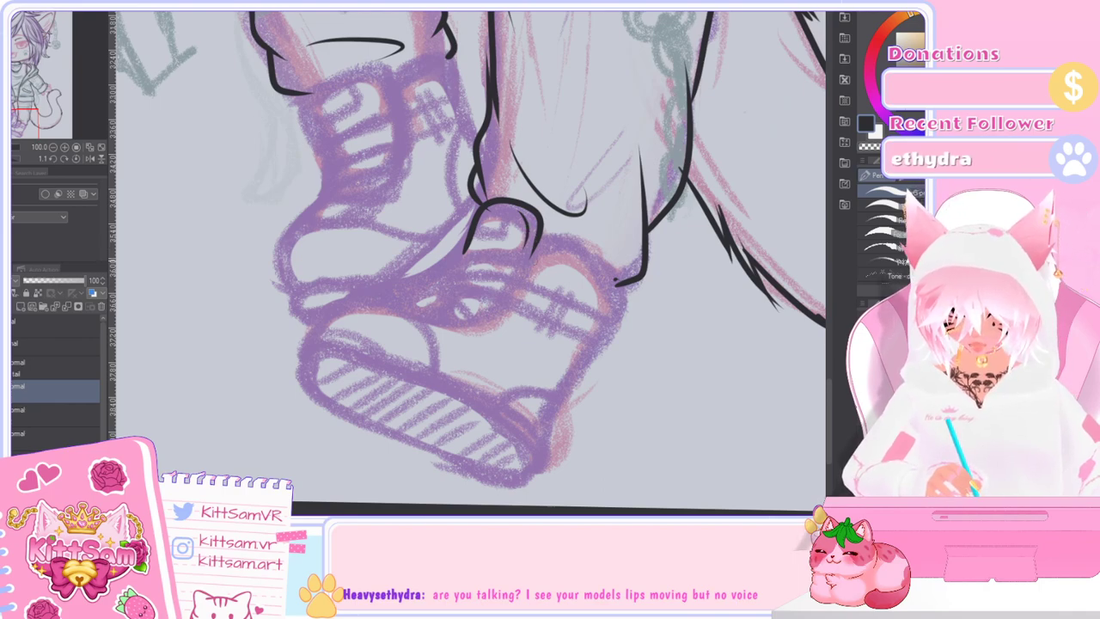
mouse_move(531, 243)
mouse_down()
mouse_move(486, 313)
mouse_move(454, 320)
mouse_up()
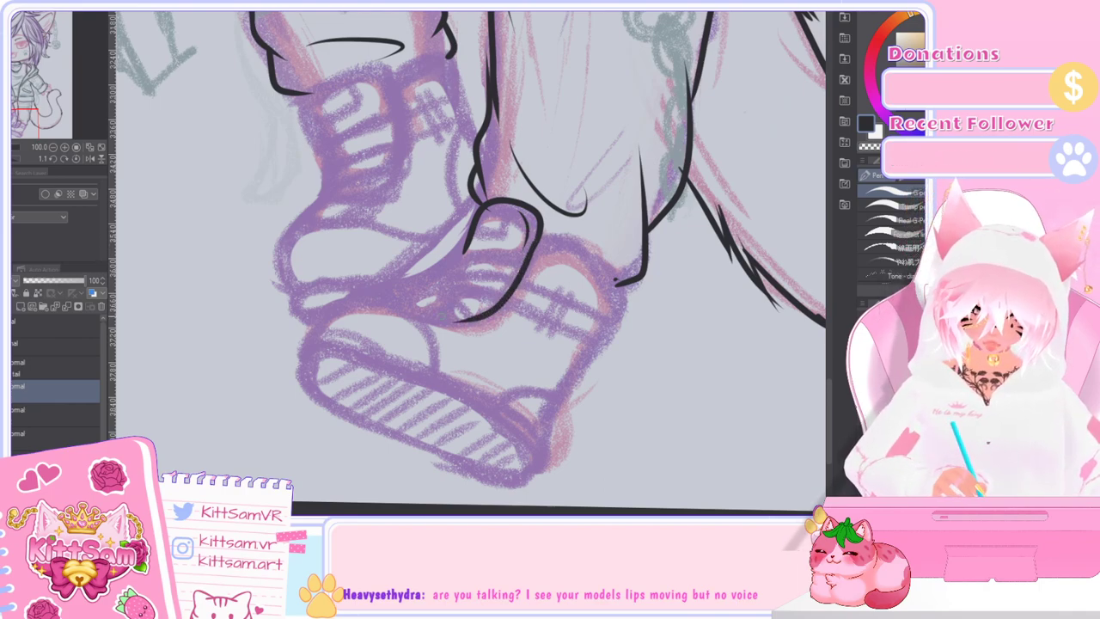
drag(471, 234, 428, 302)
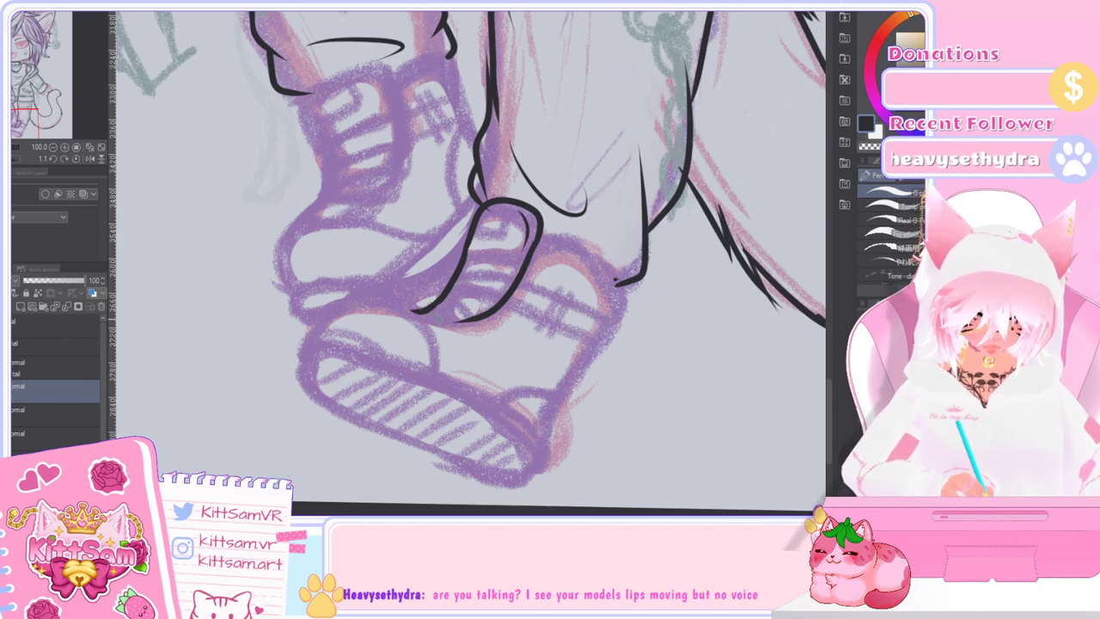
Step: Ink the front boot's rounded toe top, plus its ankle cuff and back edge down to the heel
mouse_move(393, 306)
mouse_down()
mouse_move(355, 300)
mouse_move(319, 333)
mouse_up()
key(ctrl+z)
mouse_move(430, 319)
mouse_down()
mouse_move(338, 300)
mouse_move(309, 342)
mouse_up()
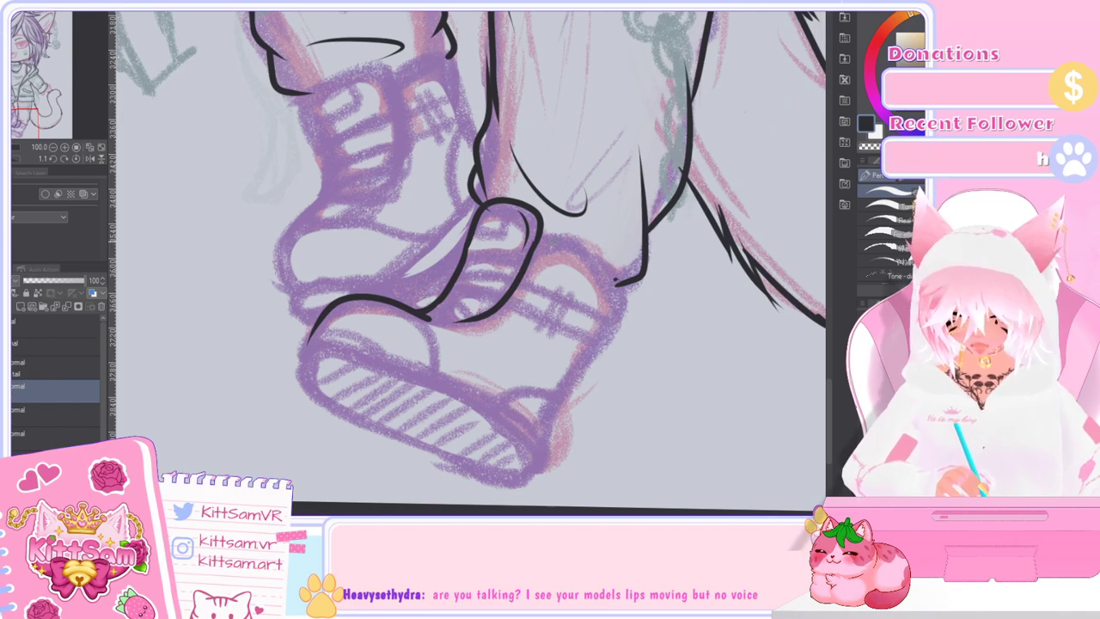
mouse_move(533, 244)
mouse_down()
mouse_move(584, 244)
mouse_move(620, 300)
mouse_move(543, 445)
mouse_up()
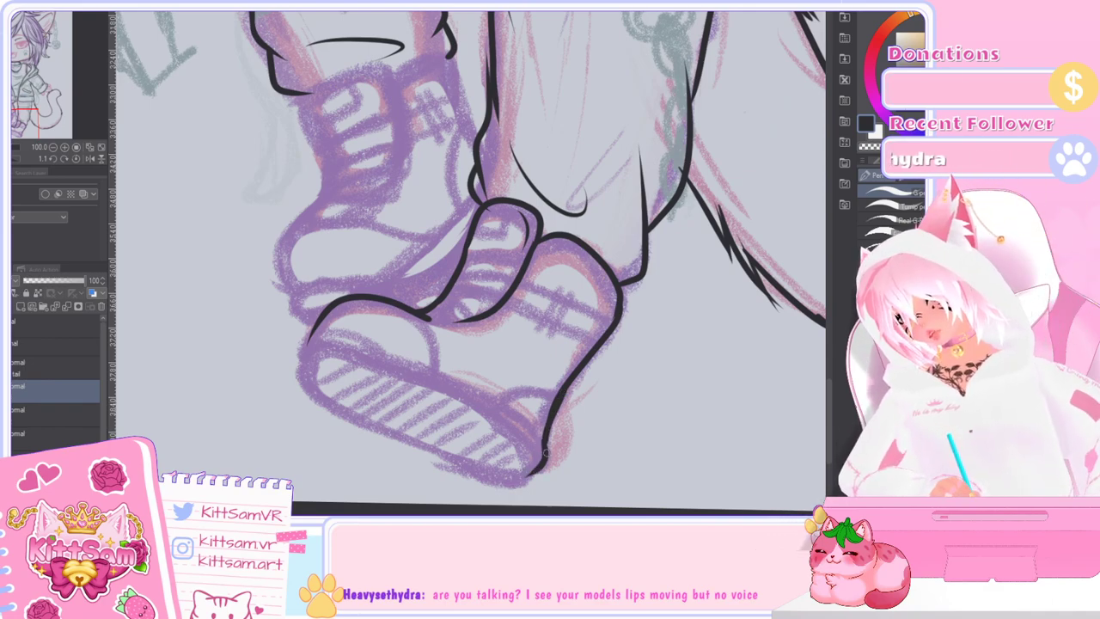
Step: Ink the upper edge of the front boot's sole in one curve from the toe to the heel
mouse_move(540, 434)
mouse_down()
mouse_move(448, 373)
mouse_move(317, 337)
mouse_move(304, 346)
mouse_move(307, 402)
mouse_up()
key(ctrl+z)
key(ctrl+z)
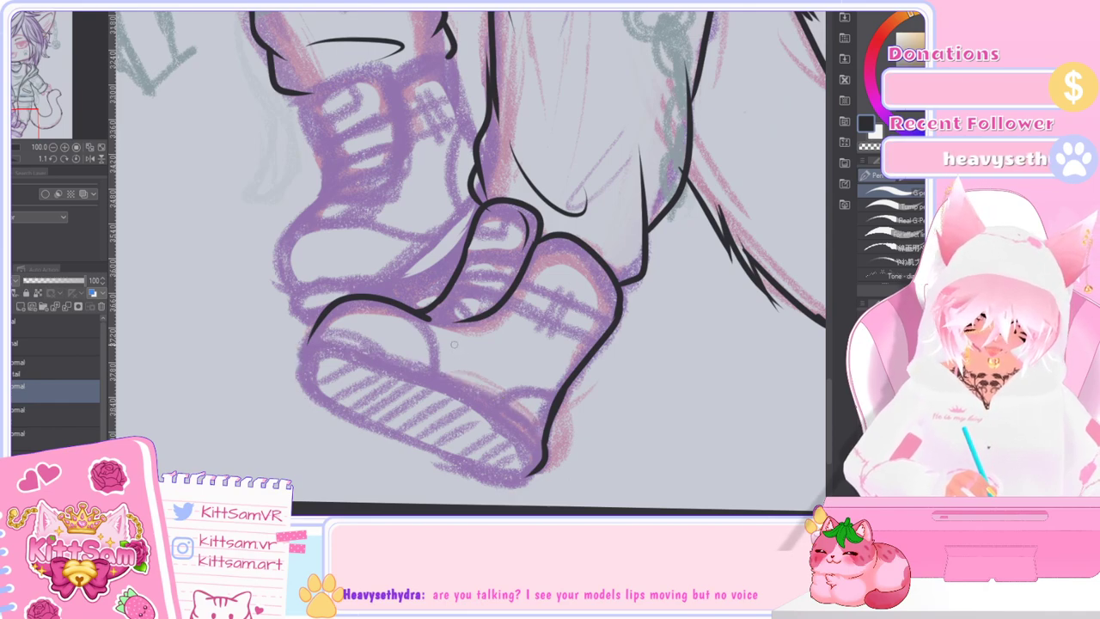
mouse_move(302, 343)
mouse_down()
mouse_move(385, 353)
mouse_move(499, 402)
mouse_move(539, 436)
mouse_up()
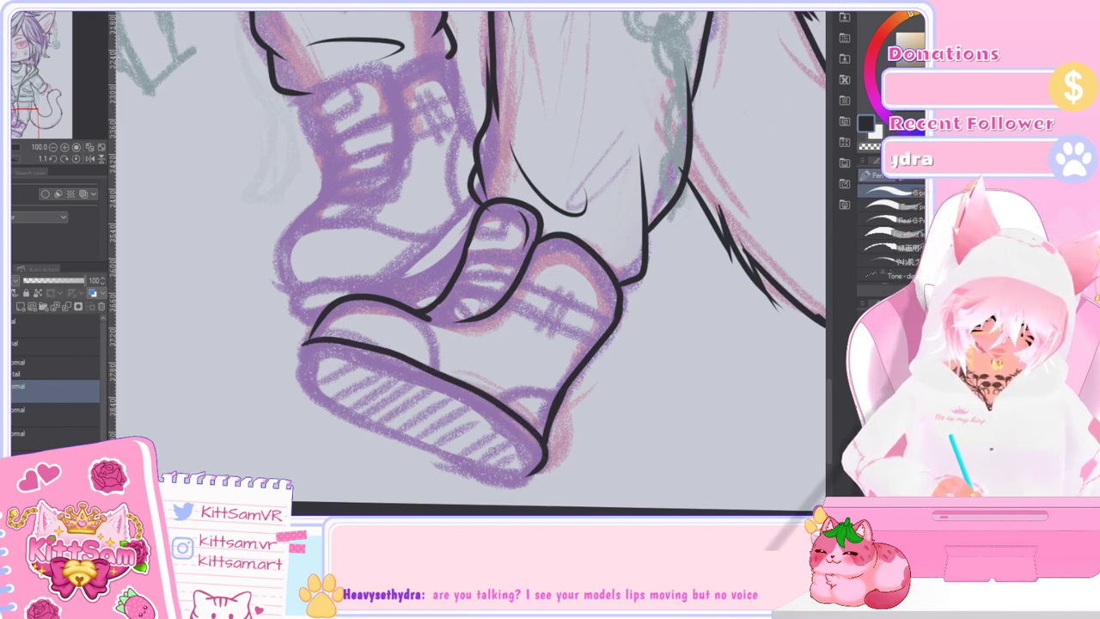
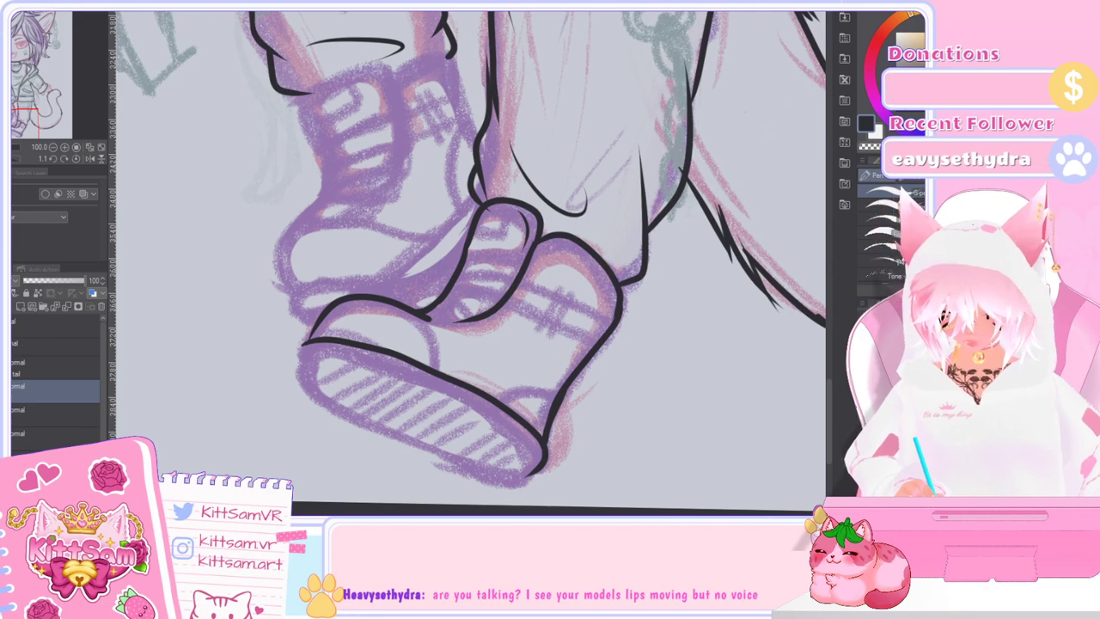
Step: Ink the short rounded curve at the toe end of the front boot's sole
mouse_move(831, 394)
mouse_down()
mouse_move(831, 405)
mouse_move(828, 389)
mouse_up()
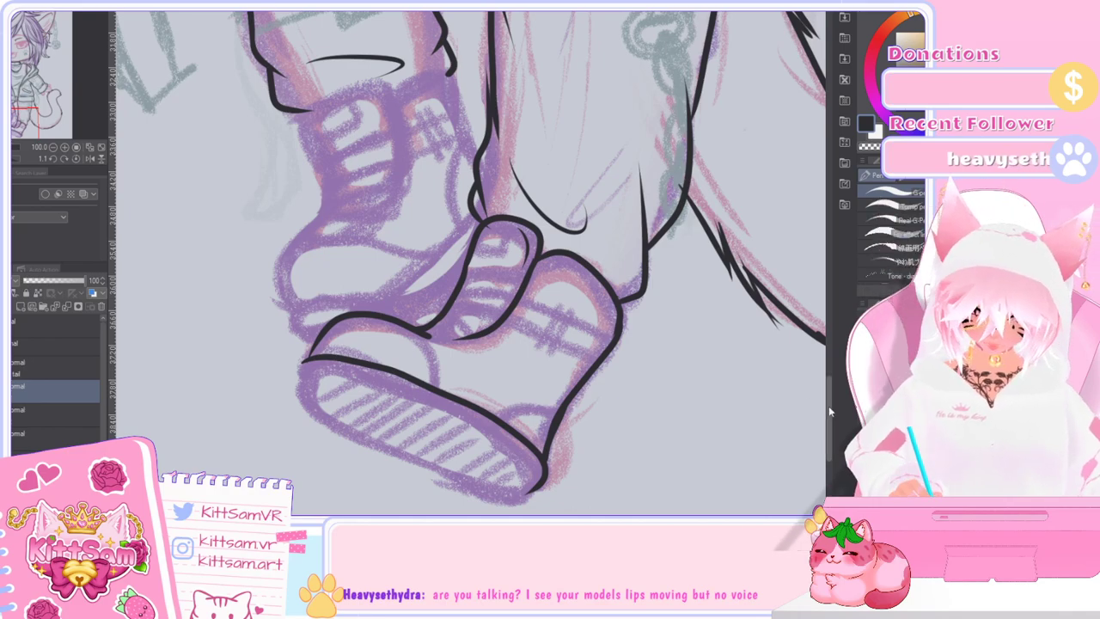
drag(828, 406, 830, 436)
scroll(552, 334, up, 1)
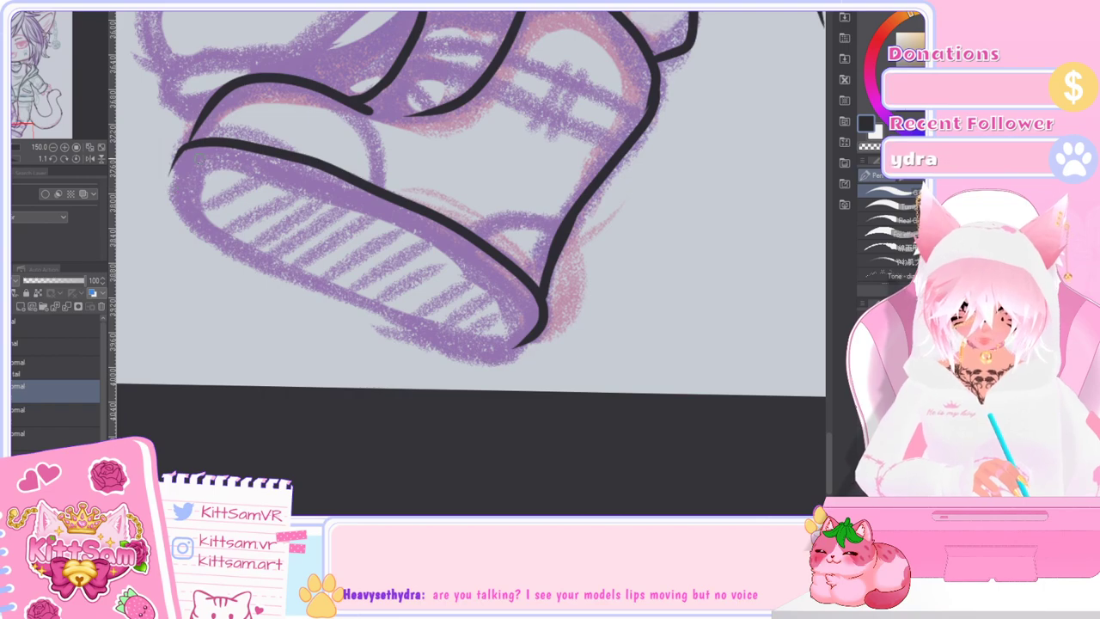
drag(195, 143, 172, 197)
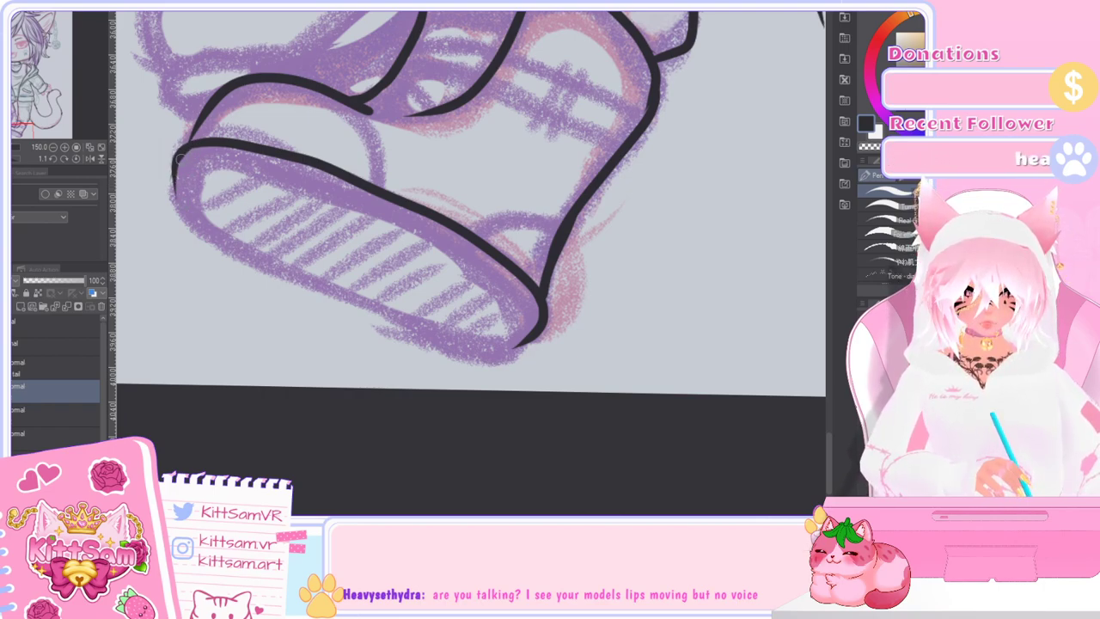
key(ctrl+z)
mouse_move(182, 149)
mouse_down()
mouse_move(184, 206)
mouse_move(277, 280)
mouse_up()
key(ctrl+z)
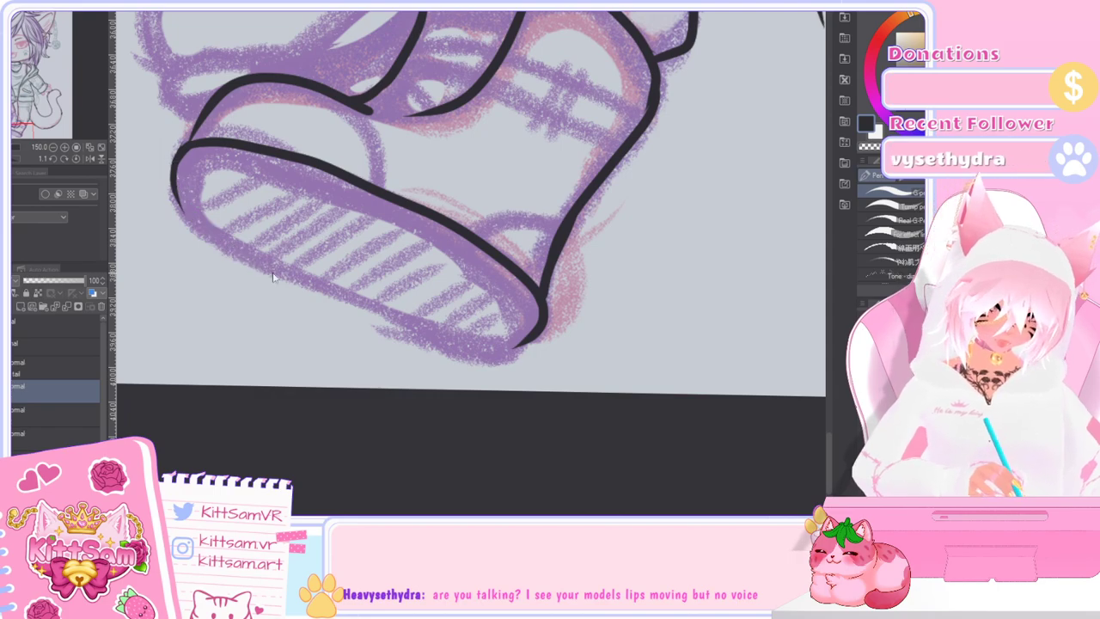
key(ctrl+z)
key(ctrl+z)
key(ctrl+z)
mouse_move(685, 370)
mouse_down()
mouse_move(689, 258)
mouse_move(632, 138)
mouse_up()
mouse_move(558, 261)
mouse_down()
mouse_move(541, 305)
mouse_move(463, 353)
mouse_up()
key(ctrl+z)
mouse_move(556, 262)
mouse_down()
mouse_move(542, 297)
mouse_move(497, 337)
mouse_move(311, 454)
mouse_move(225, 472)
mouse_move(205, 438)
mouse_move(280, 474)
mouse_move(443, 383)
mouse_move(547, 280)
mouse_up()
key(ctrl+z)
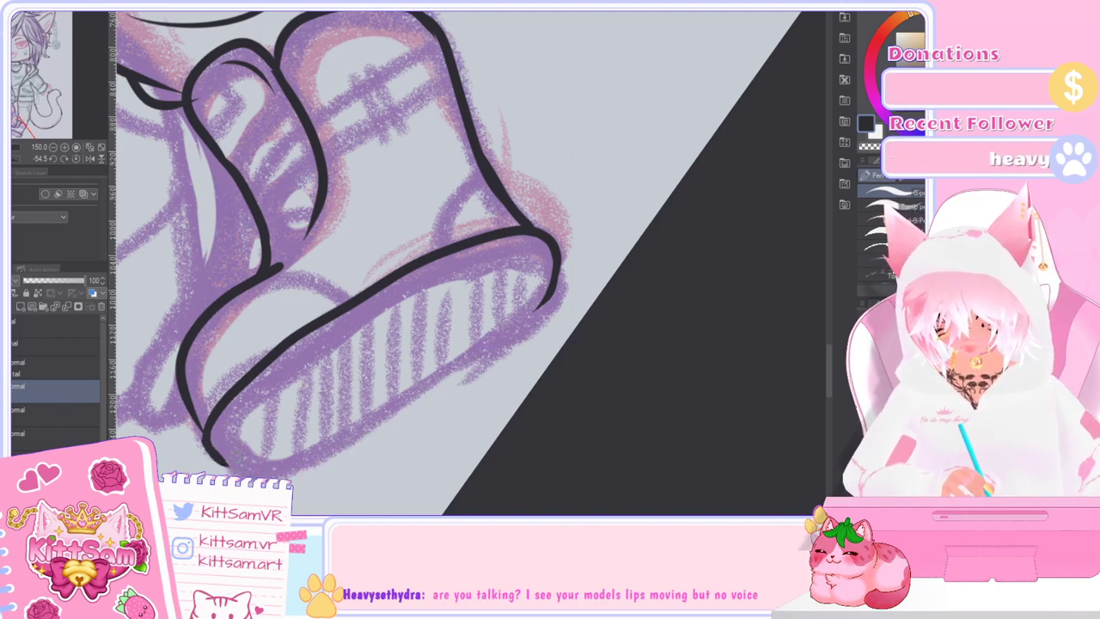
mouse_move(225, 432)
mouse_down()
mouse_move(326, 333)
mouse_move(300, 352)
mouse_move(280, 369)
mouse_move(433, 279)
mouse_up()
key(ctrl+z)
key(ctrl+z)
drag(224, 445, 275, 379)
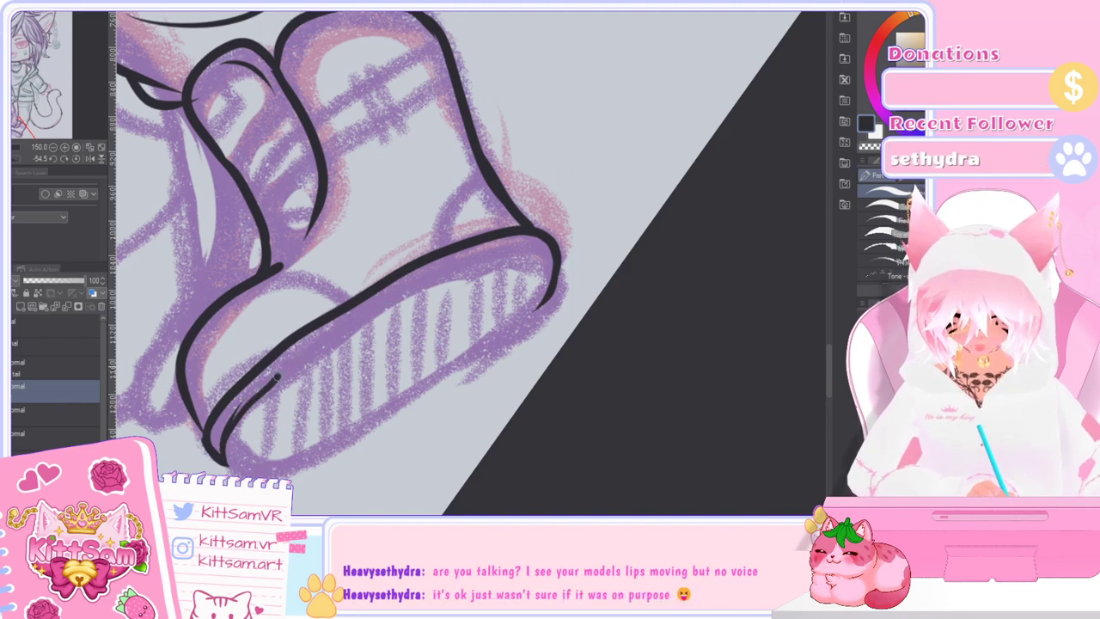
key(ctrl+z)
key(ctrl+z)
mouse_move(241, 412)
mouse_down()
mouse_move(280, 374)
mouse_move(261, 397)
mouse_up()
key(ctrl+z)
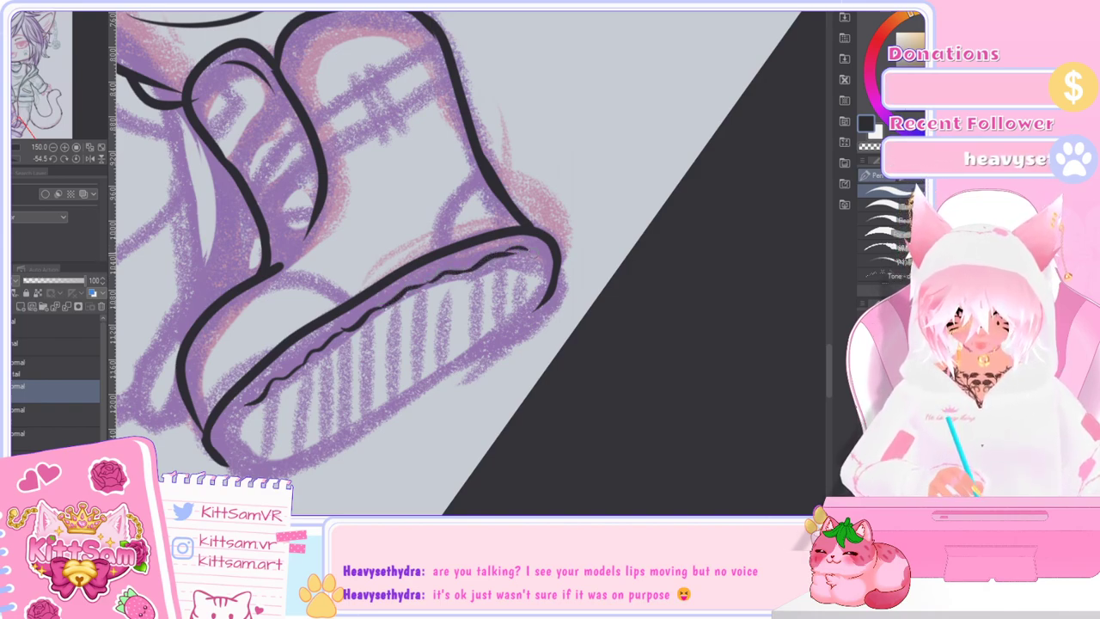
drag(279, 390, 282, 453)
drag(310, 368, 305, 448)
key(ctrl+z)
key(ctrl+z)
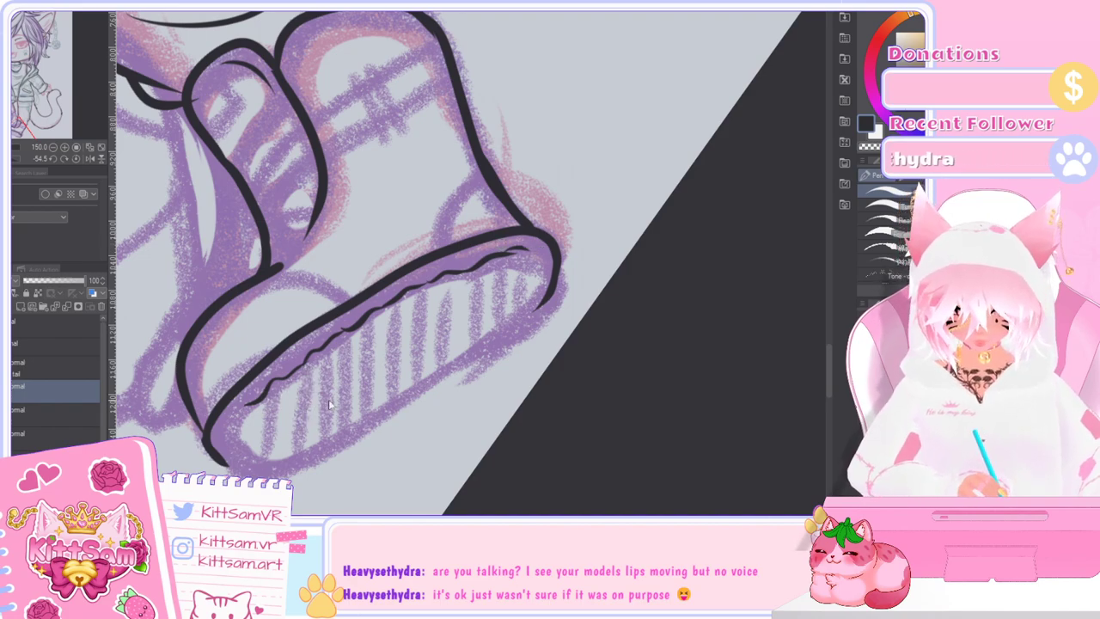
key(ctrl+z)
key(ctrl+z)
key(ctrl+z)
key(ctrl+z)
key(ctrl+z)
Step: Rotate the canvas back and ink the toe end of the inner rim line on the front boot's sole
drag(670, 241, 639, 404)
scroll(643, 393, down, 3)
scroll(685, 339, up, 1)
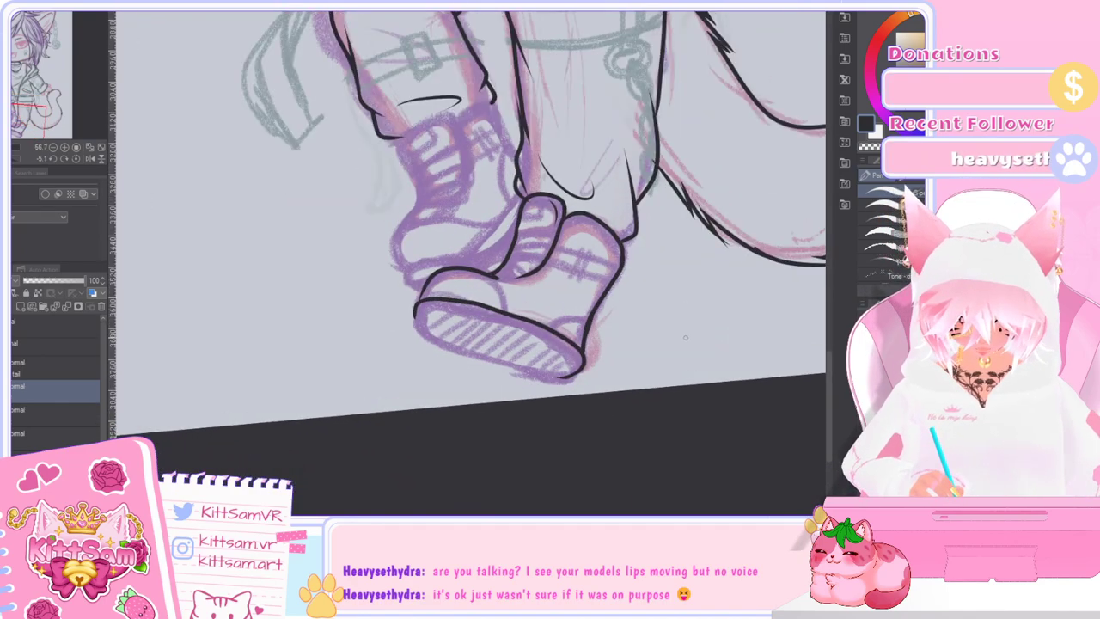
scroll(685, 336, up, 3)
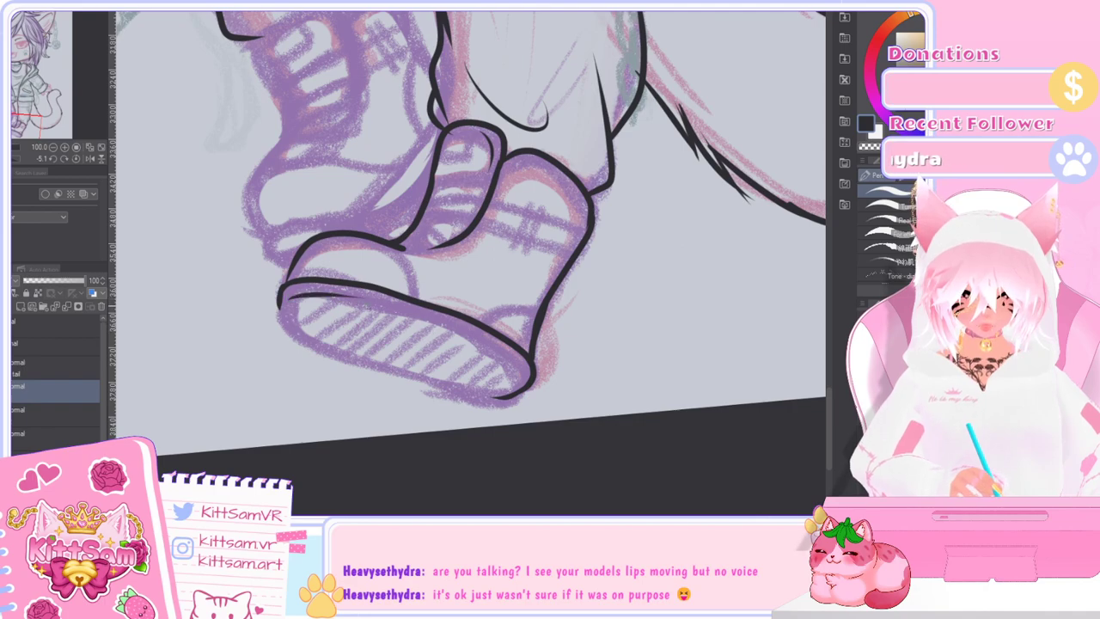
drag(361, 297, 506, 356)
key(ctrl+z)
drag(368, 298, 505, 356)
key(ctrl+z)
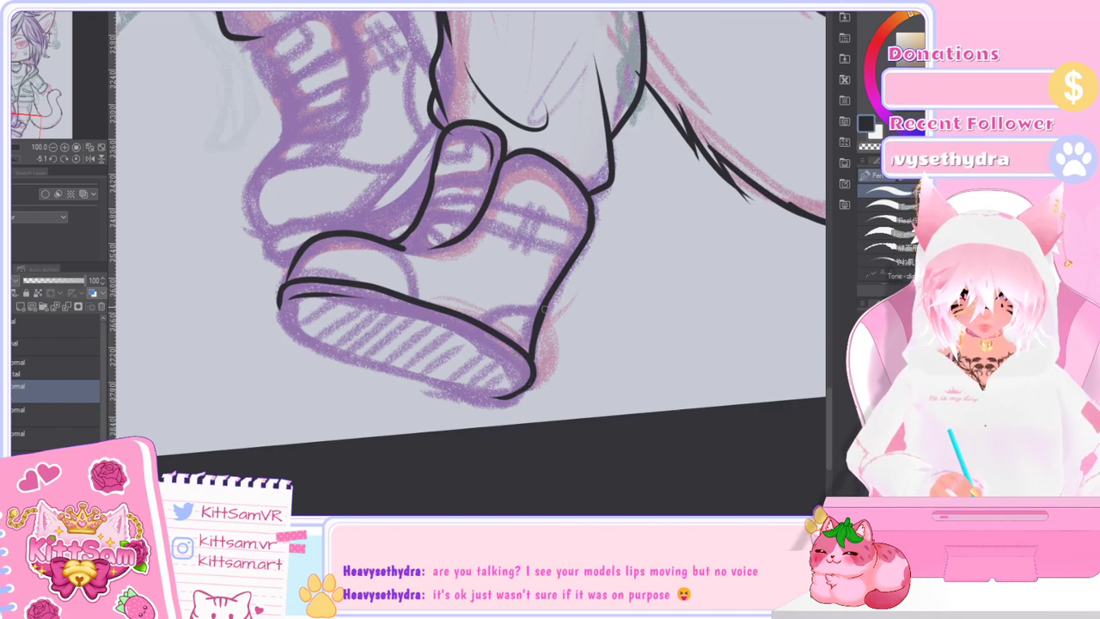
Step: Erase the curve at the heel end of the front boot's sole and redraw it shorter and tighter
drag(500, 398, 528, 391)
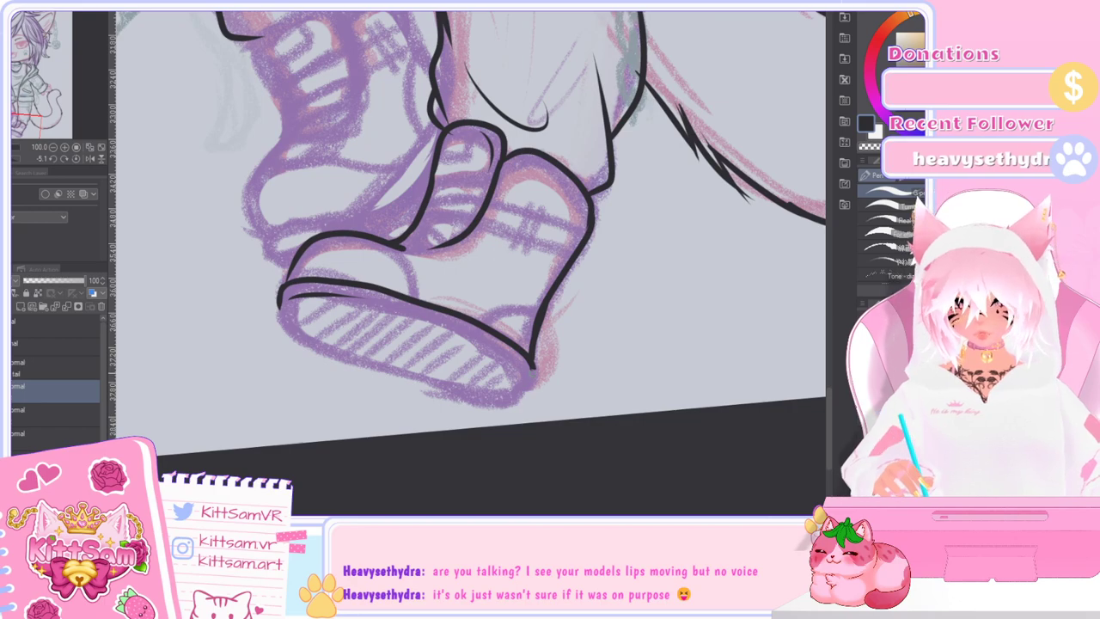
scroll(532, 371, up, 2)
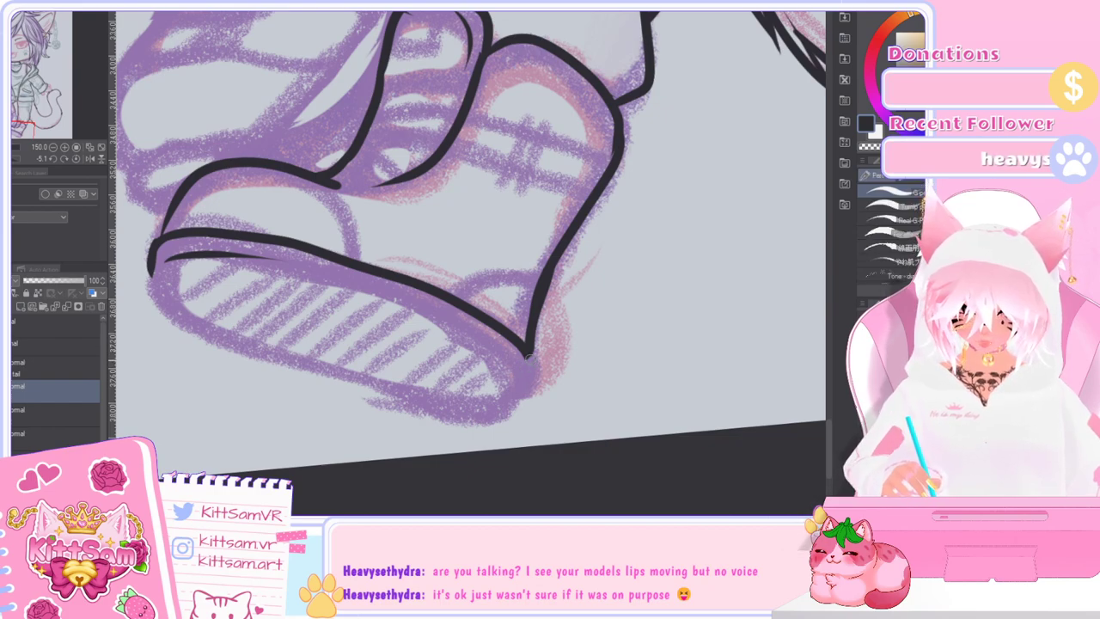
key(ctrl+z)
key(ctrl+z)
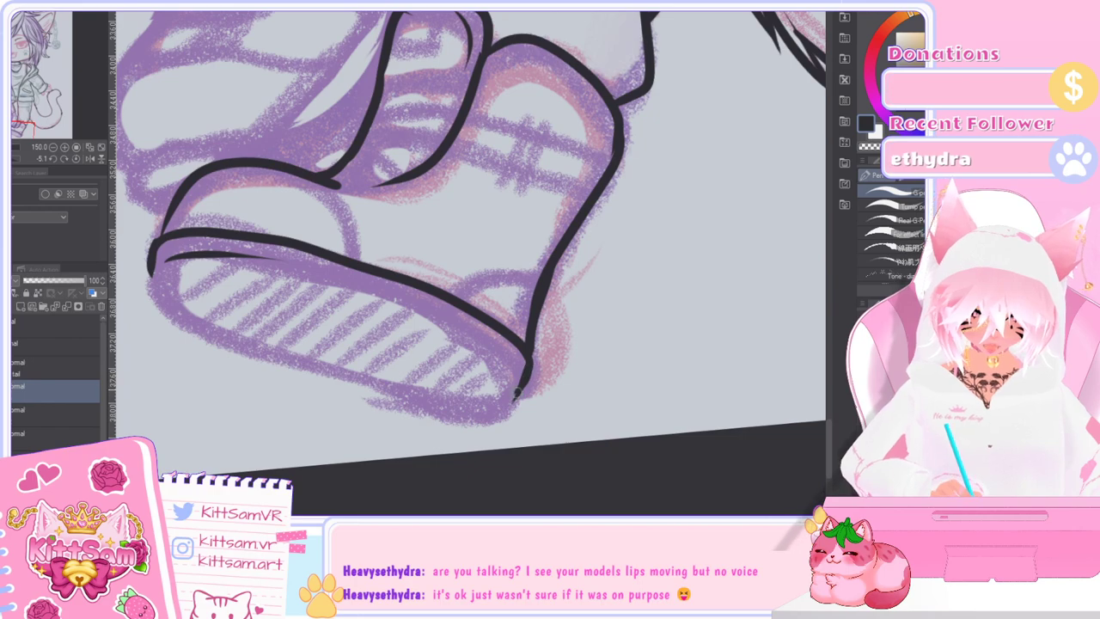
drag(516, 395, 527, 362)
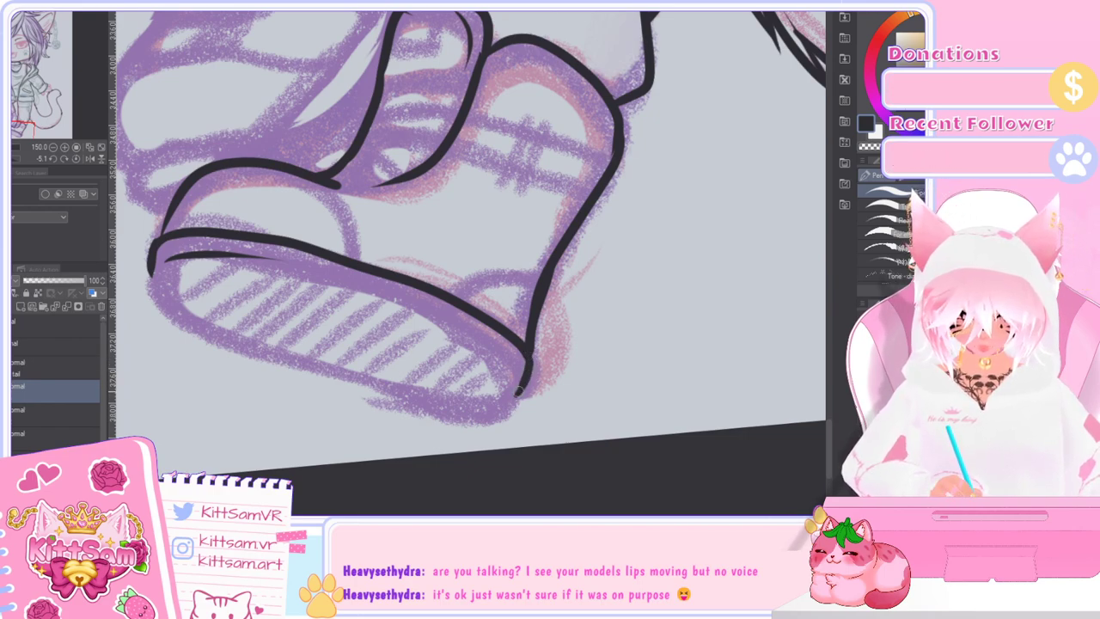
Step: Extend the sole's inner rim line along the sketch to meet the heel corner
mouse_move(291, 266)
mouse_down()
mouse_move(335, 271)
mouse_move(435, 314)
mouse_up()
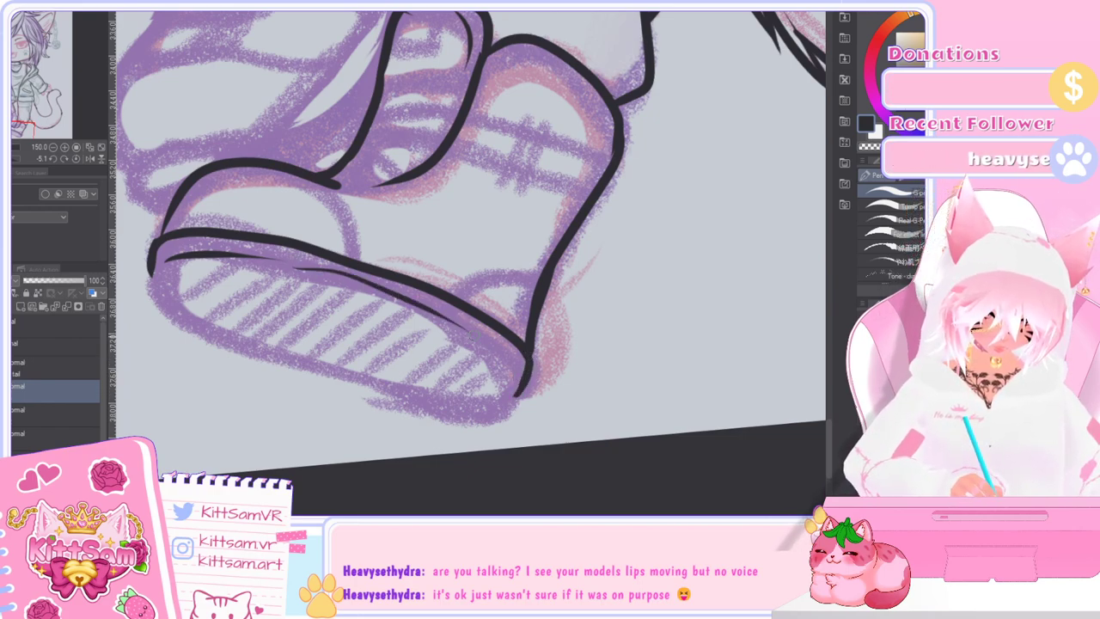
key(ctrl+z)
mouse_move(289, 265)
mouse_down()
mouse_move(474, 339)
mouse_move(515, 395)
mouse_up()
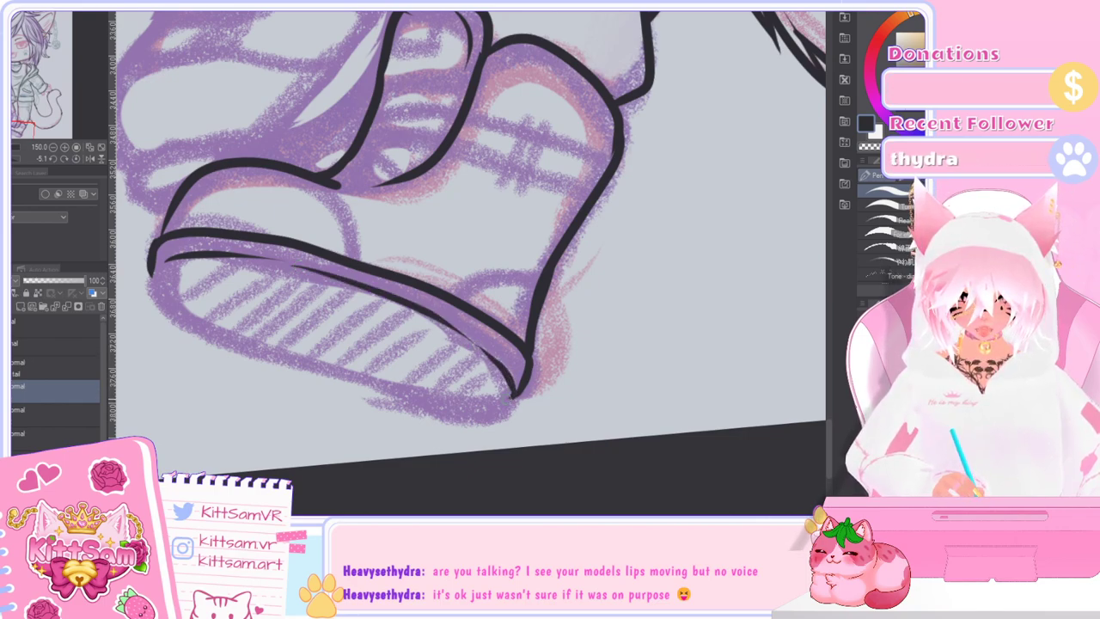
Step: Ink the bottom edge of the front boot's sole from toe to heel, closing its outline
mouse_move(515, 394)
mouse_down()
mouse_move(467, 406)
mouse_move(366, 379)
mouse_up()
key(ctrl+z)
key(ctrl+z)
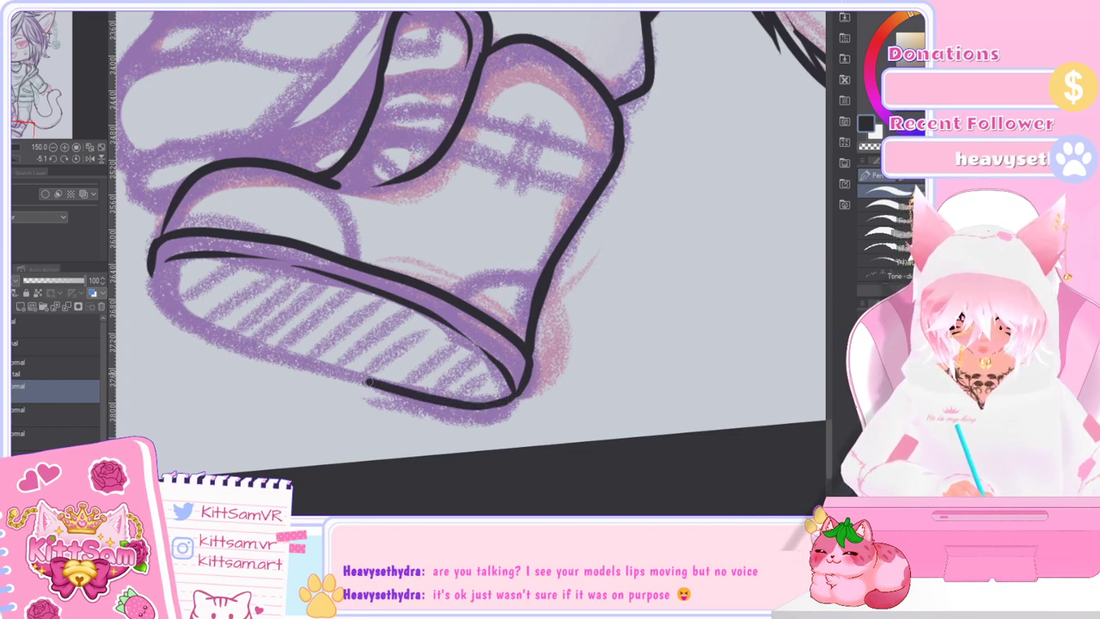
key(ctrl+z)
drag(152, 263, 177, 317)
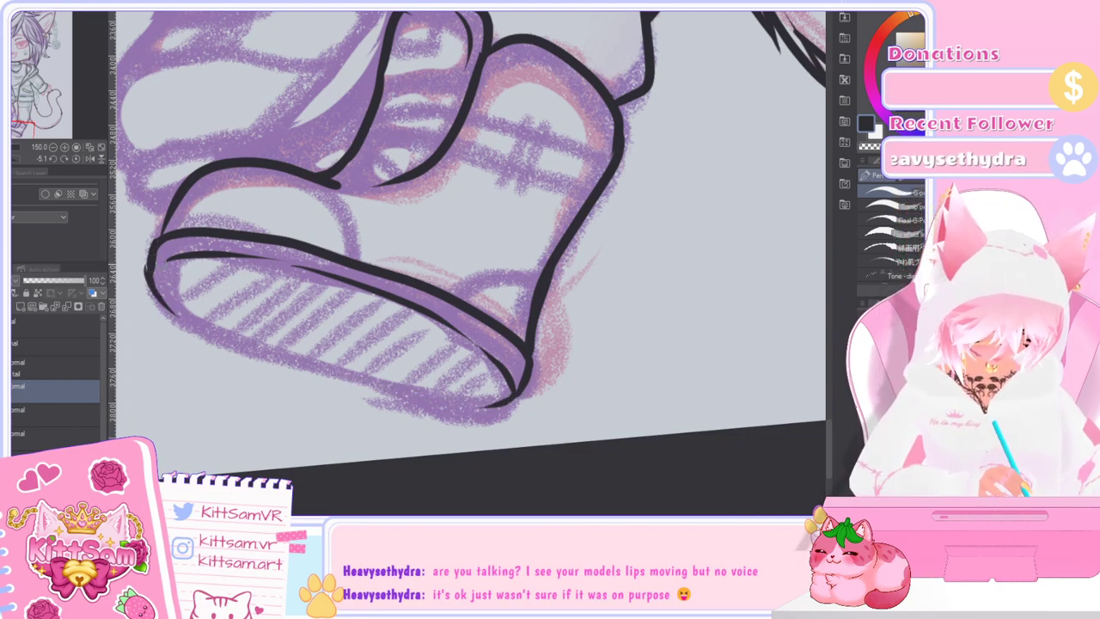
key(ctrl+z)
key(ctrl+z)
mouse_move(155, 244)
mouse_down()
mouse_move(163, 305)
mouse_move(290, 365)
mouse_up()
key(ctrl+z)
mouse_move(150, 270)
mouse_down()
mouse_move(173, 311)
mouse_move(239, 344)
mouse_move(453, 405)
mouse_move(508, 404)
mouse_up()
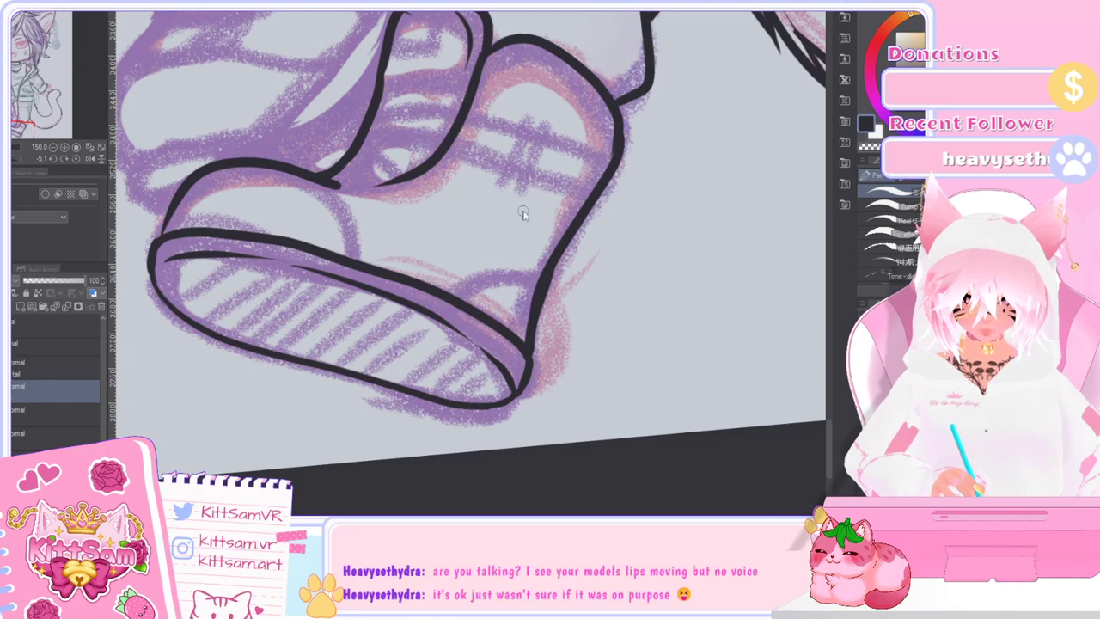
Step: Ink the diagonal tread lines across the underside of the front boot's sole from toe to heel
scroll(523, 211, down, 3)
mouse_move(828, 368)
mouse_down()
mouse_move(829, 320)
mouse_move(829, 347)
mouse_up()
scroll(473, 275, up, 3)
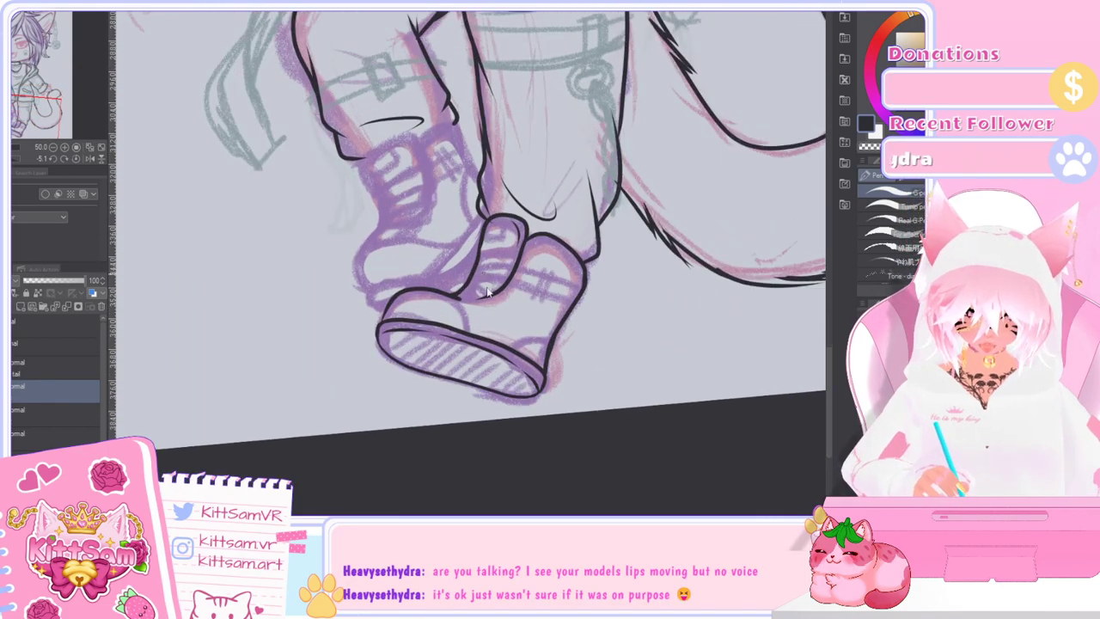
drag(324, 382, 279, 426)
key(ctrl+z)
mouse_move(335, 383)
mouse_down()
mouse_move(282, 420)
mouse_move(377, 388)
mouse_up()
mouse_move(340, 446)
mouse_down()
mouse_move(393, 428)
mouse_move(423, 401)
mouse_up()
mouse_move(360, 463)
mouse_down()
mouse_move(407, 416)
mouse_move(447, 407)
mouse_up()
drag(417, 476, 469, 419)
mouse_move(449, 486)
mouse_down()
mouse_move(507, 425)
mouse_move(531, 442)
mouse_up()
drag(504, 495, 537, 447)
drag(519, 513, 559, 466)
mouse_move(562, 495)
mouse_down()
mouse_move(572, 480)
mouse_move(546, 513)
mouse_up()
scroll(550, 506, down, 4)
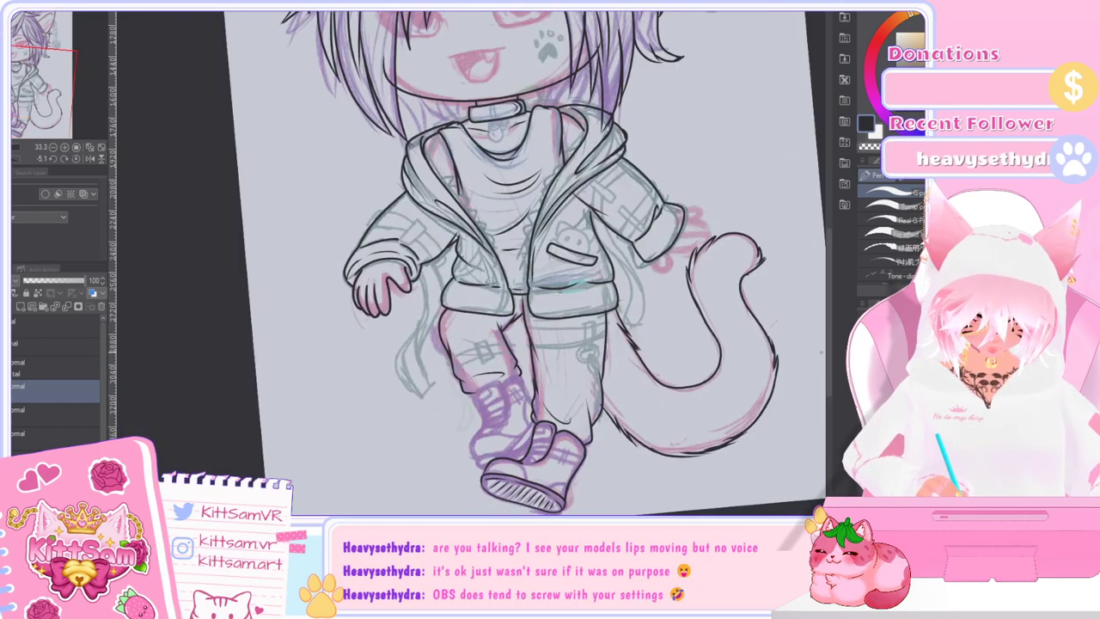
scroll(830, 351, down, 1)
mouse_move(794, 333)
mouse_down()
mouse_move(790, 352)
mouse_move(825, 347)
mouse_up()
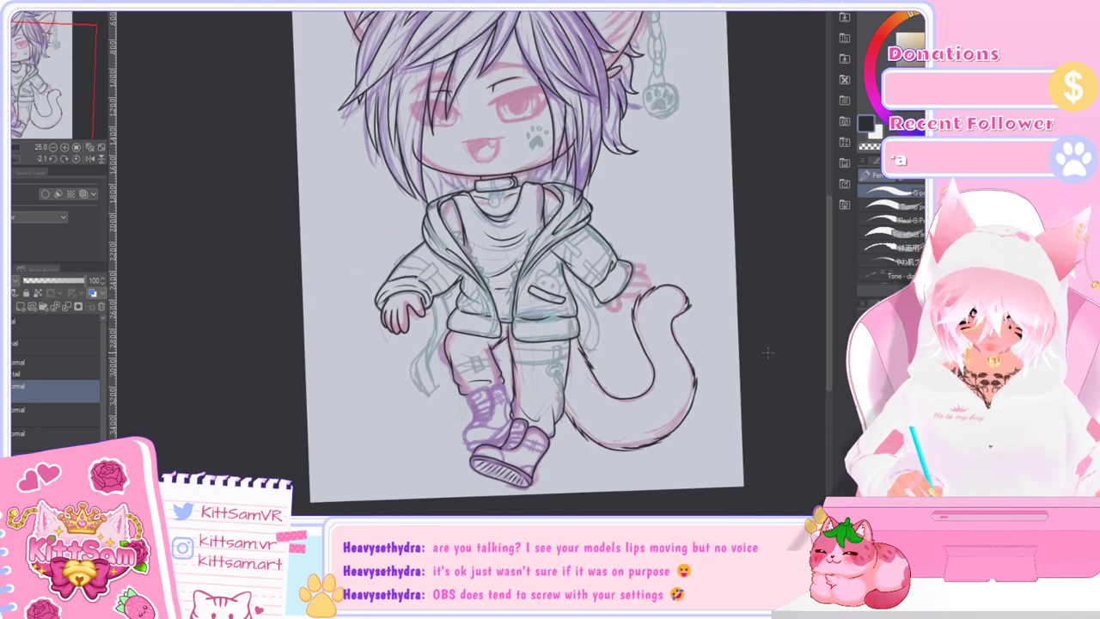
scroll(584, 462, up, 1)
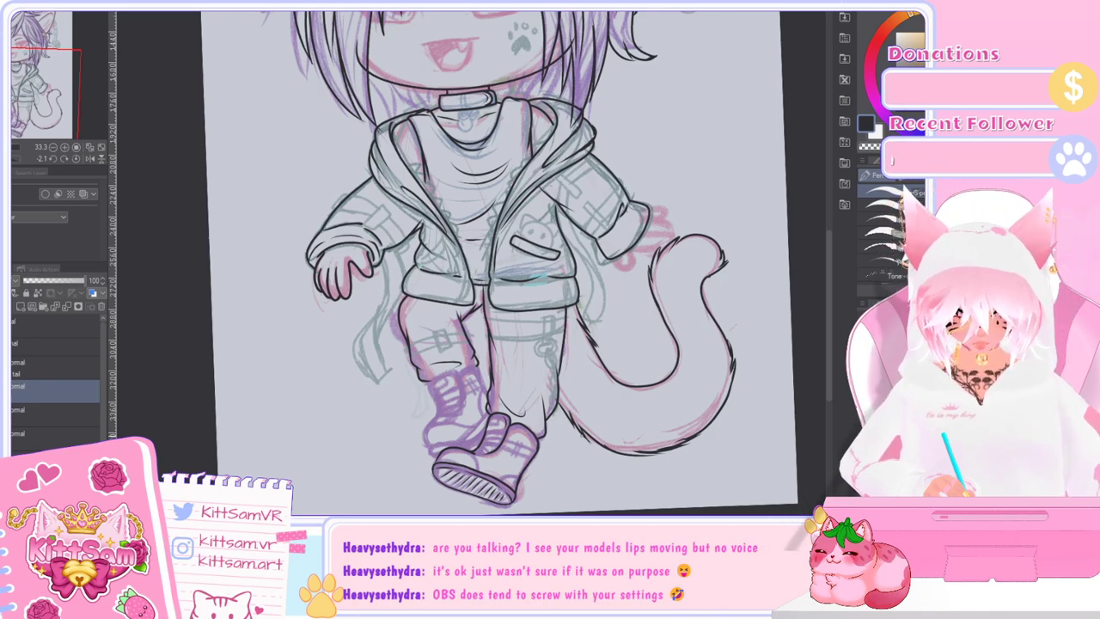
Step: Review the inked front boot and its sole against the legs, tail and rest of the figure
scroll(829, 303, up, 2)
scroll(830, 303, down, 3)
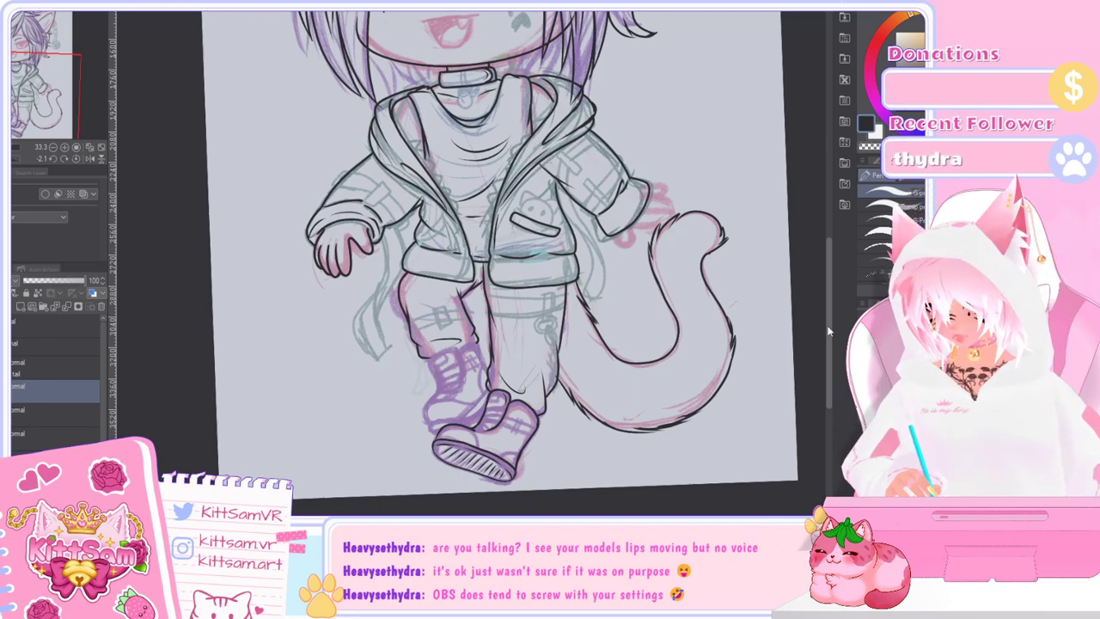
scroll(828, 344, down, 3)
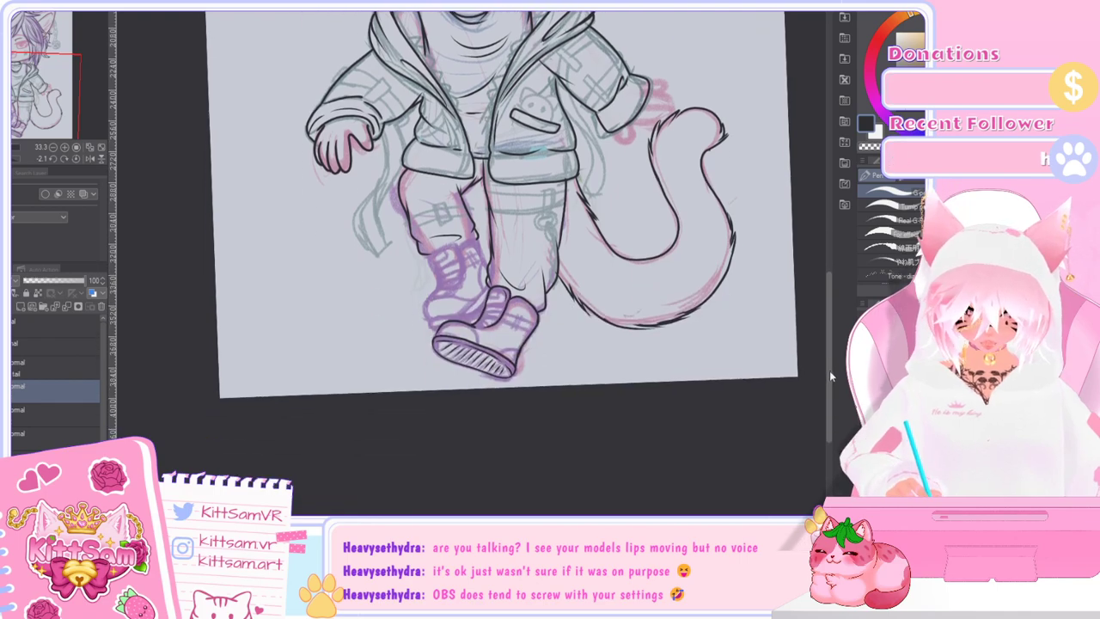
scroll(830, 365, up, 1)
scroll(517, 408, up, 2)
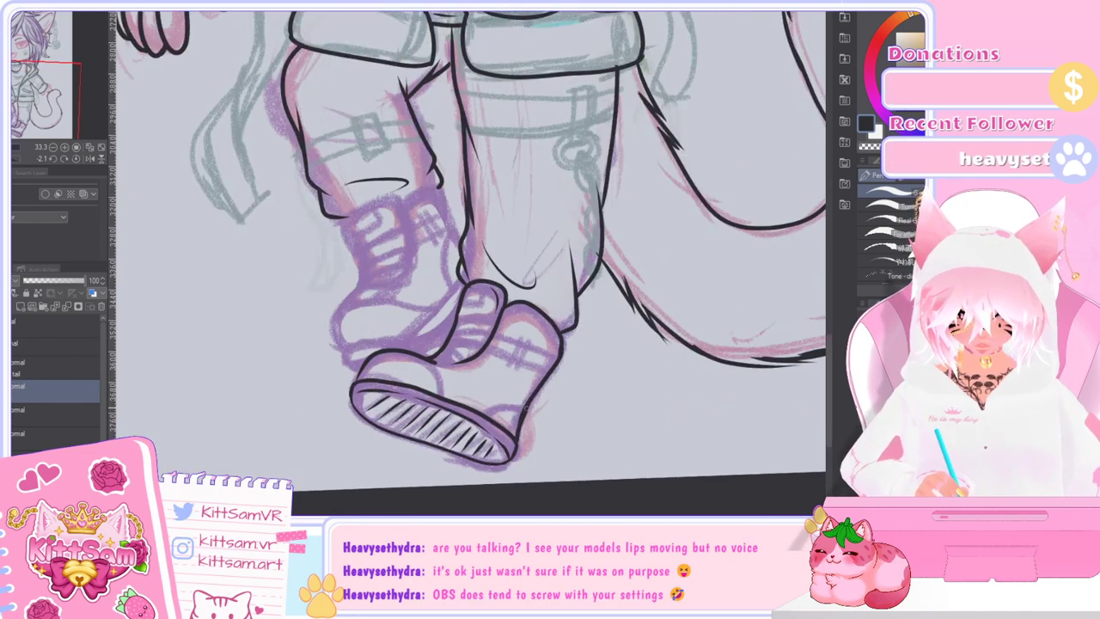
scroll(826, 348, down, 1)
scroll(827, 344, up, 2)
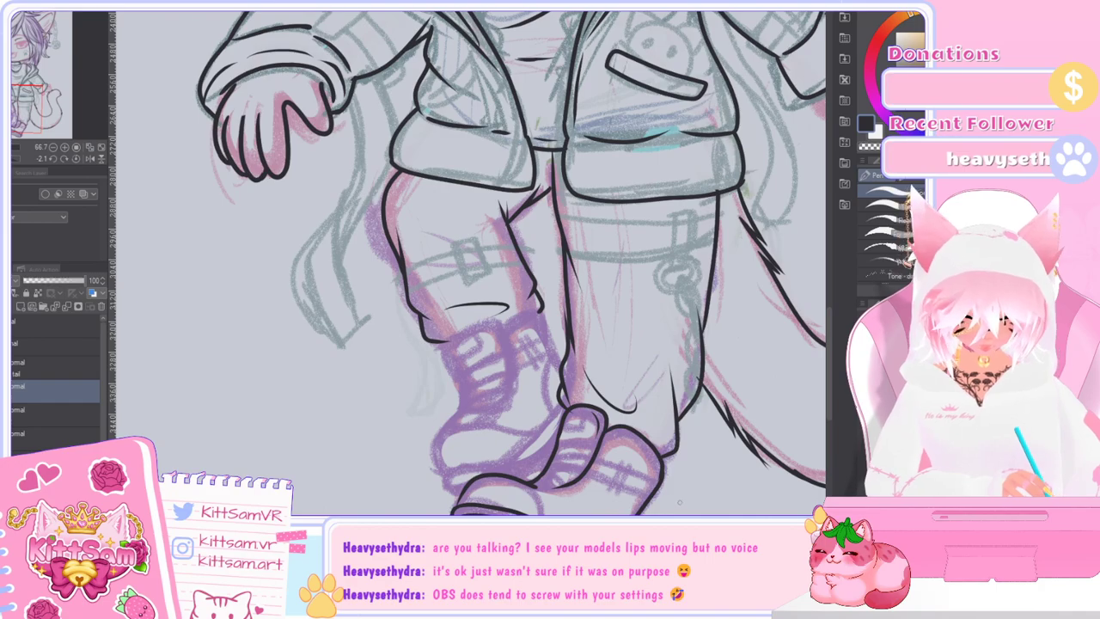
drag(827, 365, 826, 398)
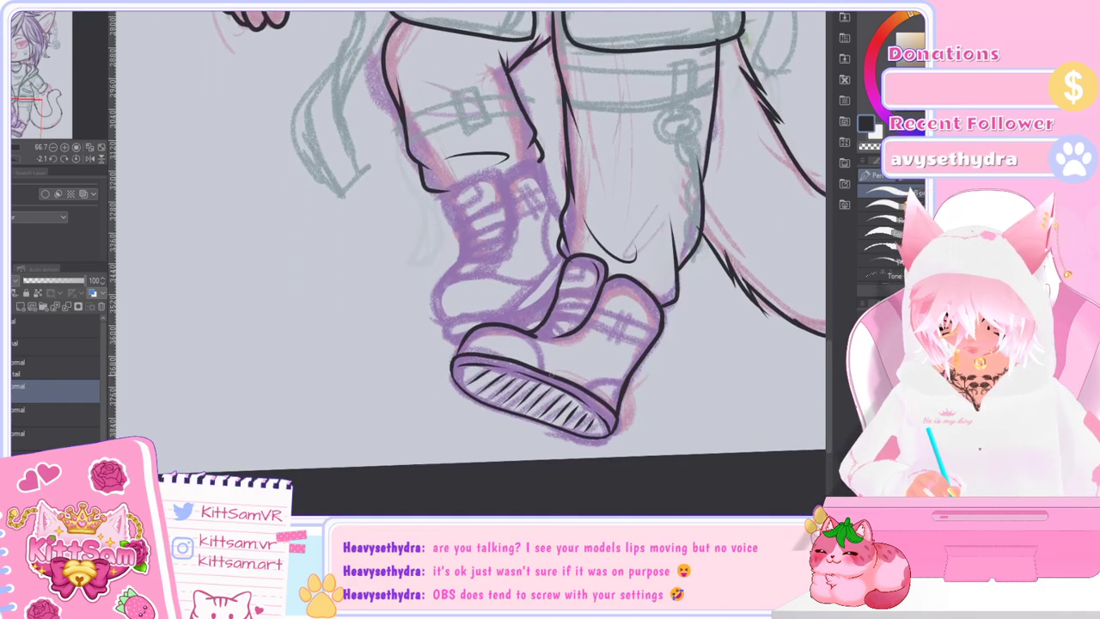
Step: Undo the last stroke at the base of the front boot's tongue and redraw it as a curve joining the toe cap
scroll(554, 376, up, 2)
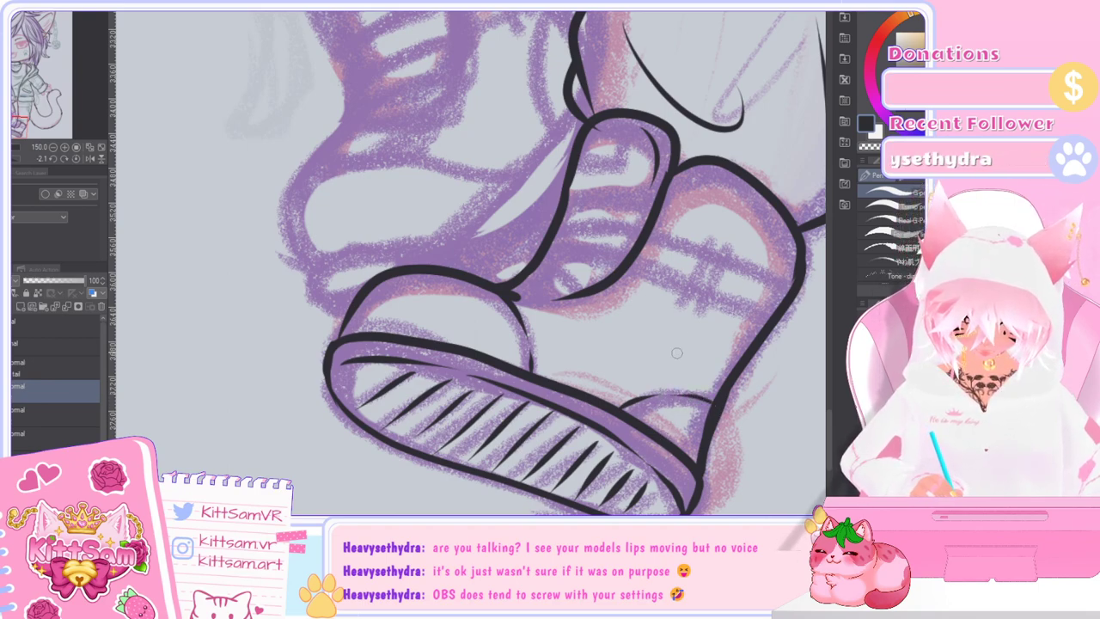
key(ctrl+z)
drag(514, 295, 592, 290)
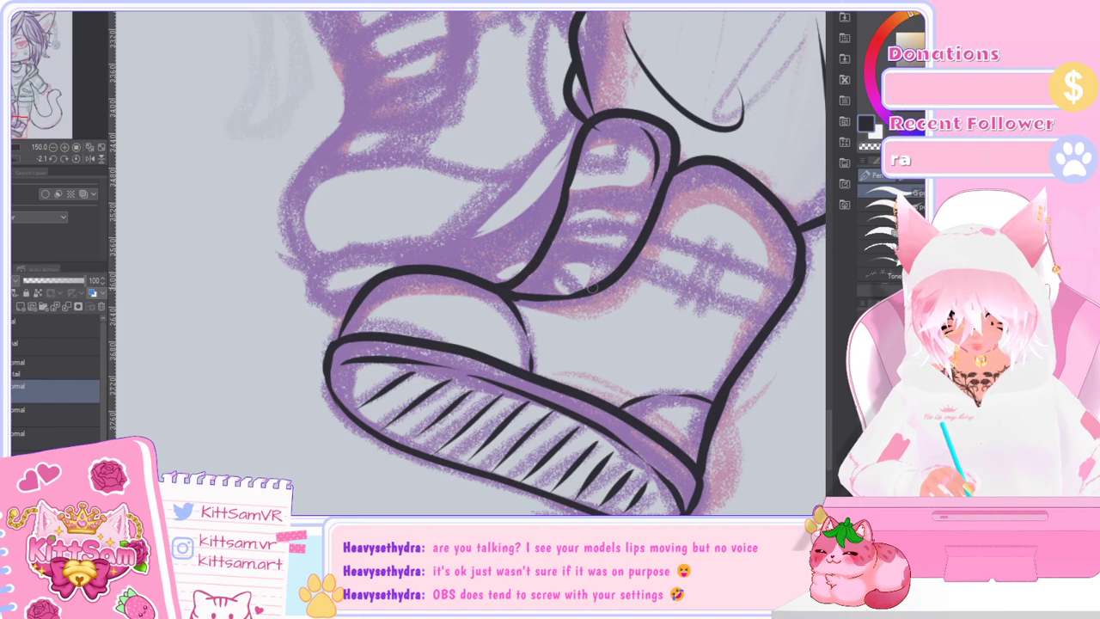
Step: Ink the small angular label shape inside the top of the front boot's tongue
scroll(508, 286, down, 5)
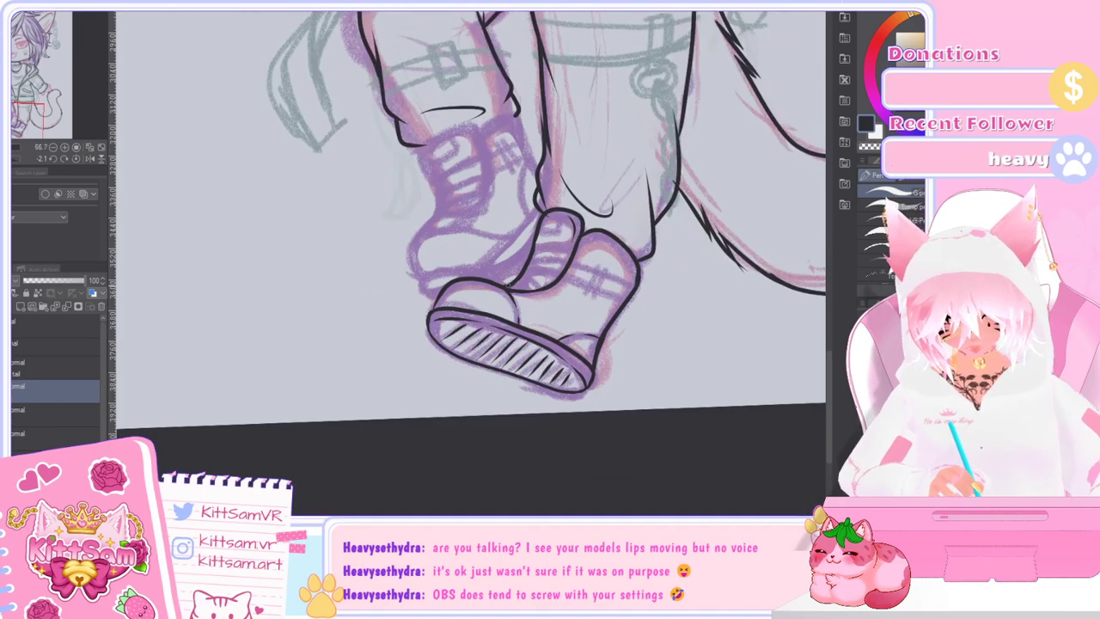
scroll(522, 204, up, 5)
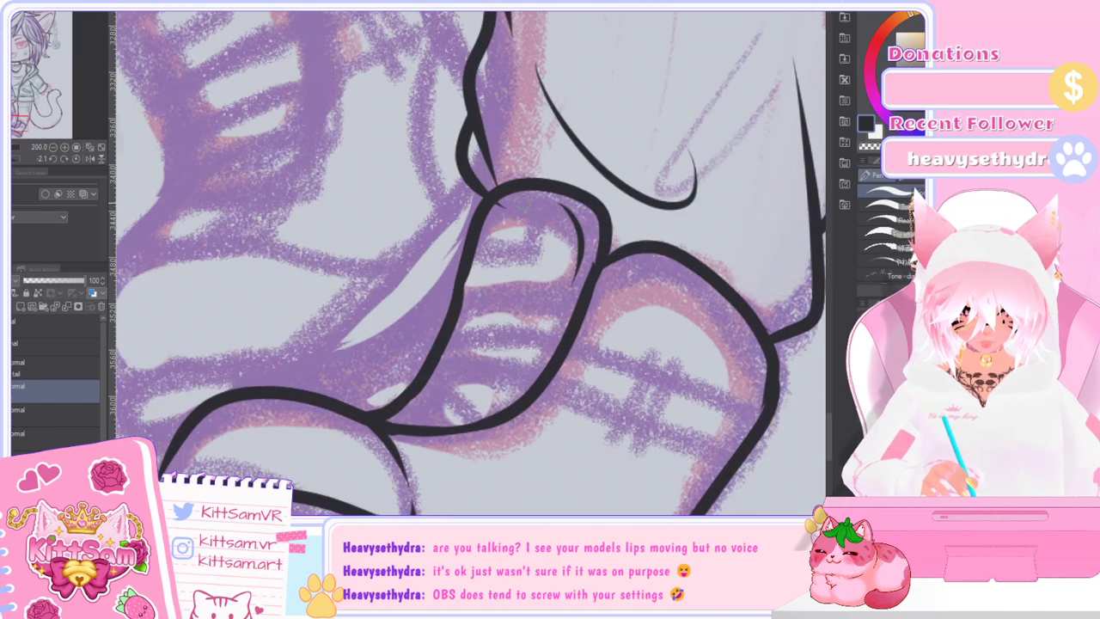
mouse_move(539, 185)
mouse_down()
mouse_move(534, 243)
mouse_move(475, 253)
mouse_move(533, 237)
mouse_up()
drag(538, 194, 531, 242)
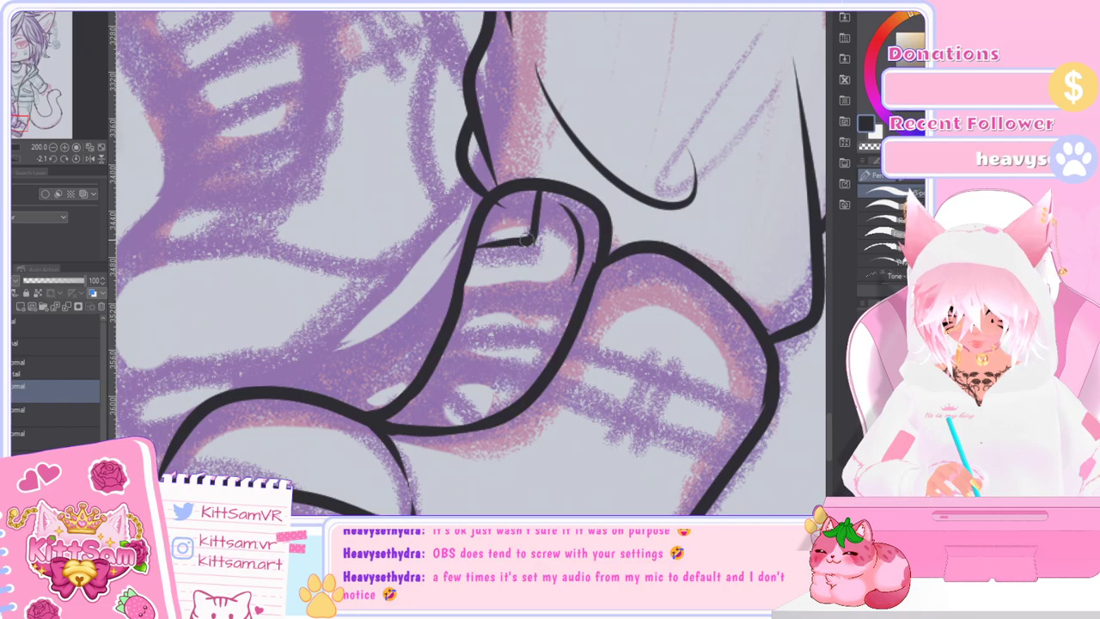
Step: Examine the front boot's line art together with the legs and the uninked rear boot
scroll(672, 223, down, 2)
scroll(672, 223, down, 3)
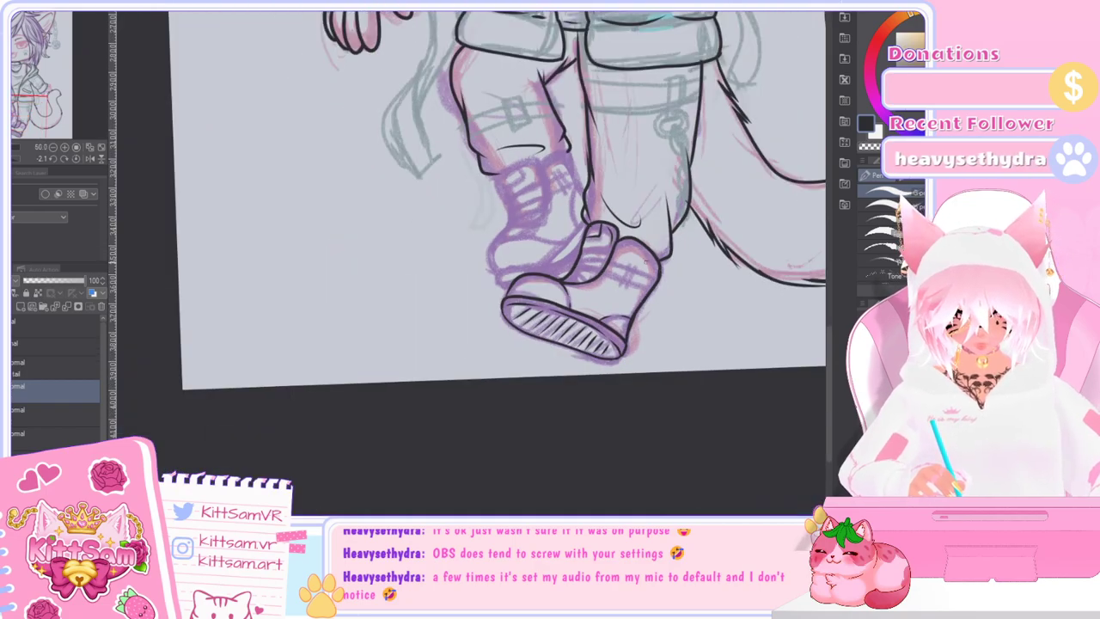
scroll(482, 258, up, 2)
scroll(651, 259, down, 1)
mouse_move(831, 369)
mouse_down()
mouse_move(831, 339)
mouse_move(830, 352)
mouse_up()
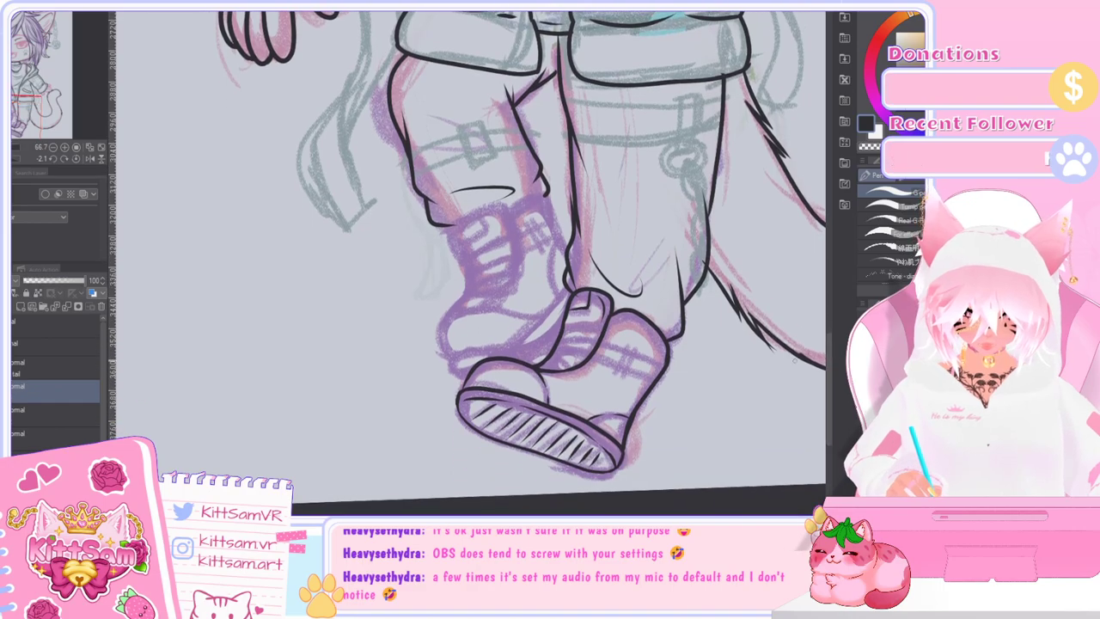
scroll(831, 361, up, 2)
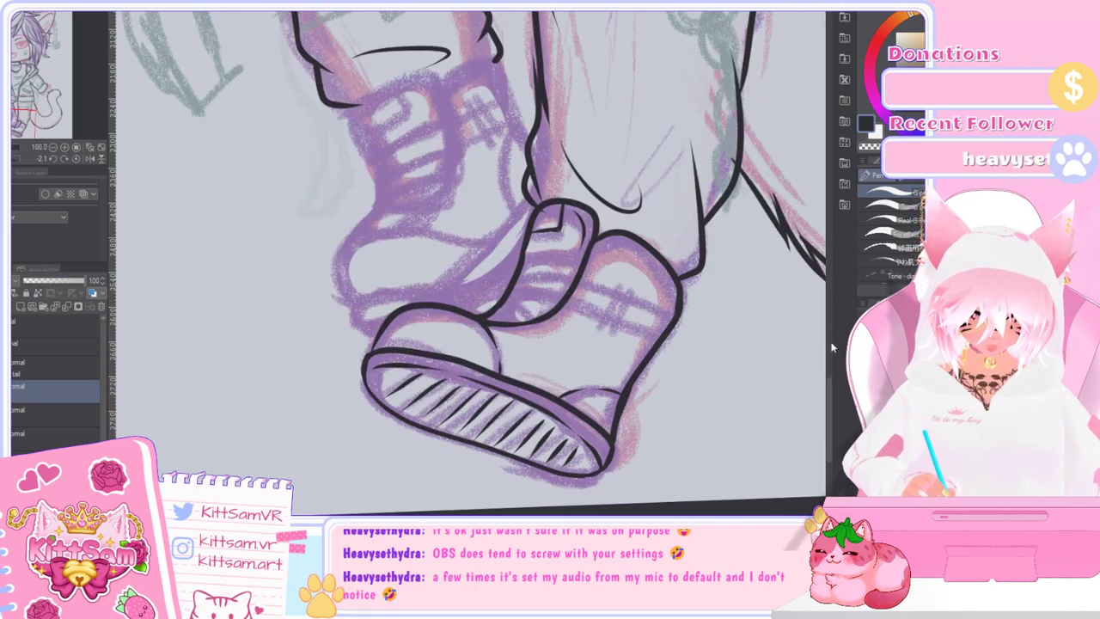
scroll(831, 388, up, 3)
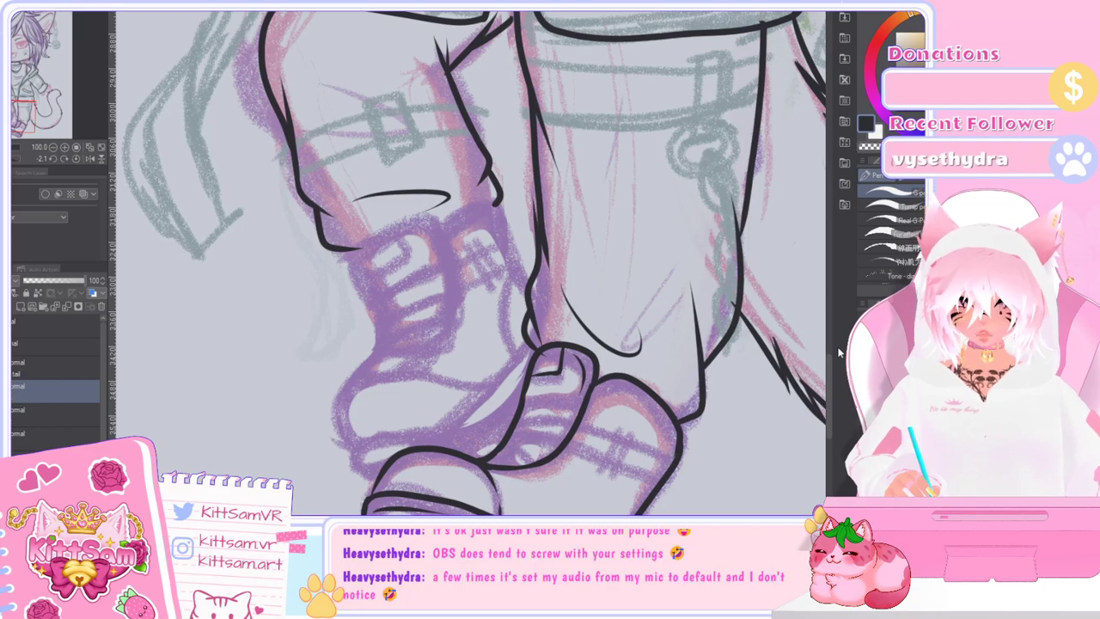
mouse_move(826, 358)
mouse_down()
mouse_move(828, 394)
mouse_move(832, 374)
mouse_up()
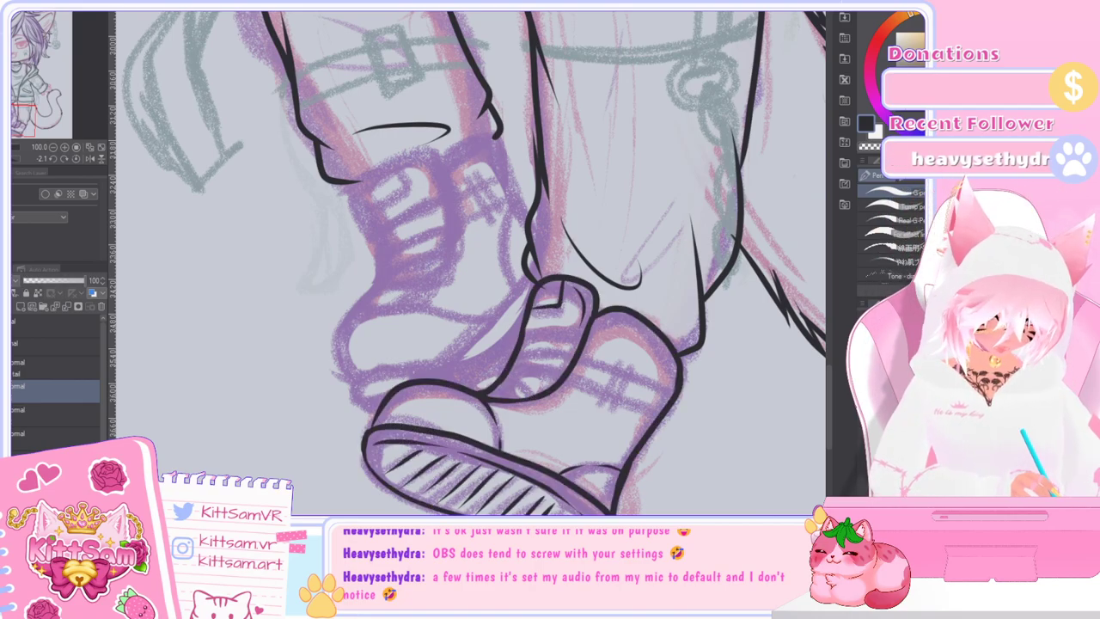
Step: Toggle the current layer's visibility to check its contents, and select the layer below it for the rear boot
click(7, 391)
click(7, 391)
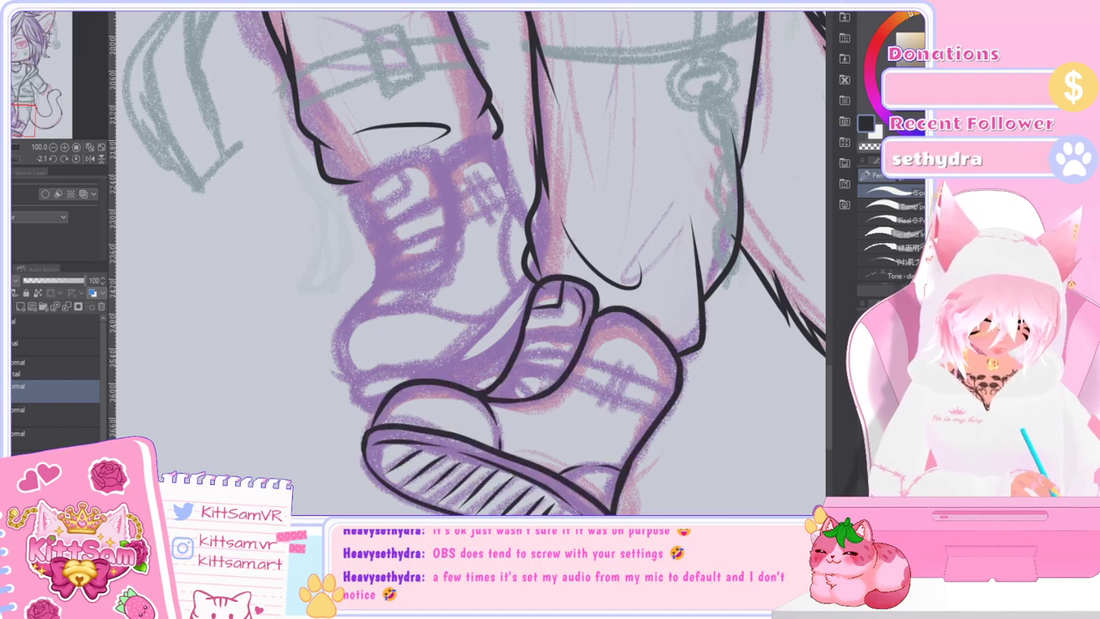
click(6, 392)
click(7, 392)
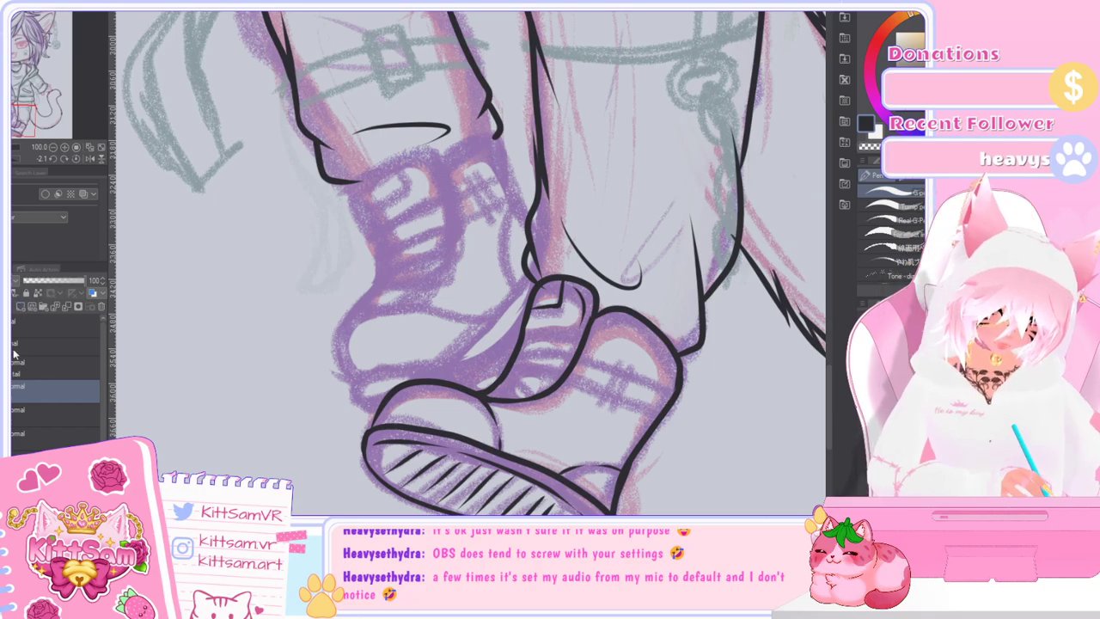
click(22, 417)
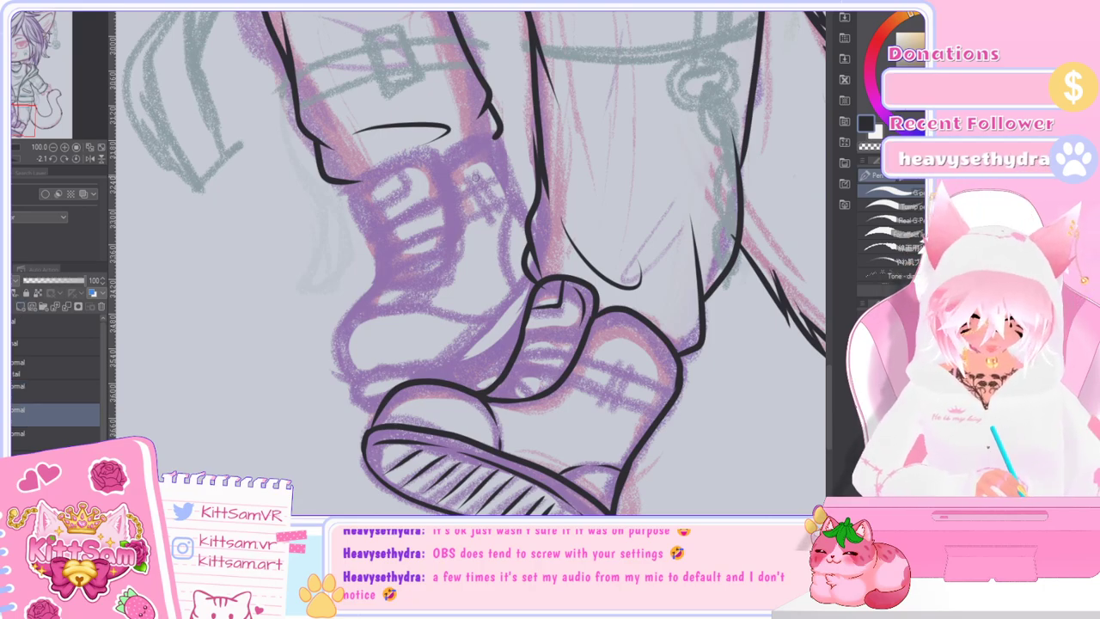
Step: Ink the top edge of the rear boot's side panel and the long curved seam running down beside its tongue
scroll(450, 113, up, 2)
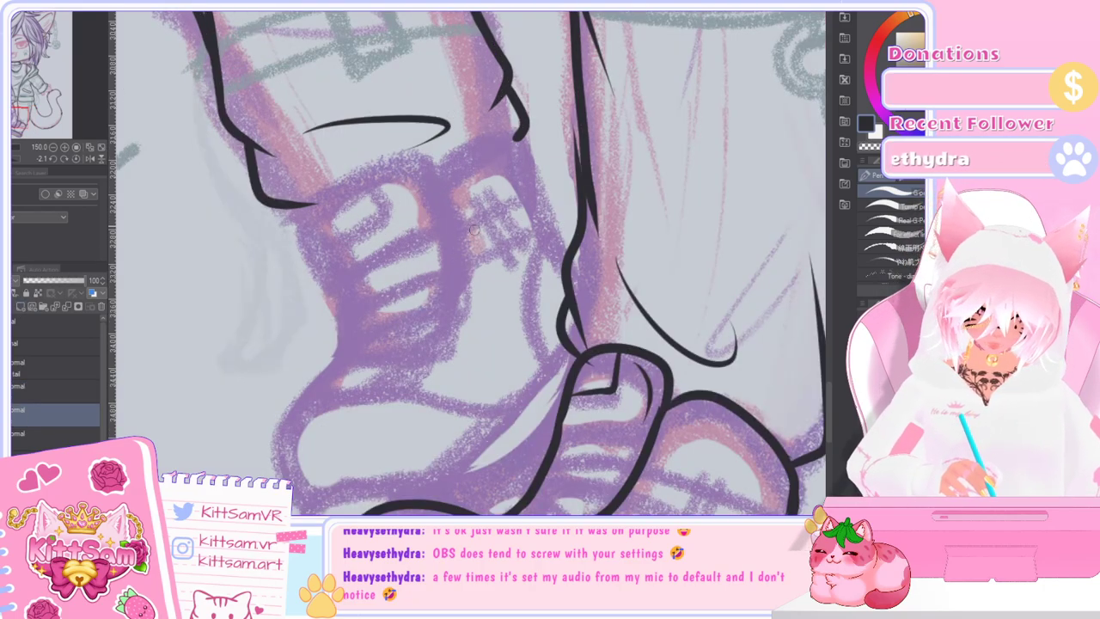
mouse_move(528, 144)
mouse_down()
mouse_move(490, 132)
mouse_move(462, 142)
mouse_move(439, 161)
mouse_move(436, 211)
mouse_up()
key(ctrl+z)
mouse_move(483, 135)
mouse_down()
mouse_move(439, 162)
mouse_move(448, 227)
mouse_up()
mouse_move(435, 168)
mouse_down()
mouse_move(457, 279)
mouse_move(405, 375)
mouse_up()
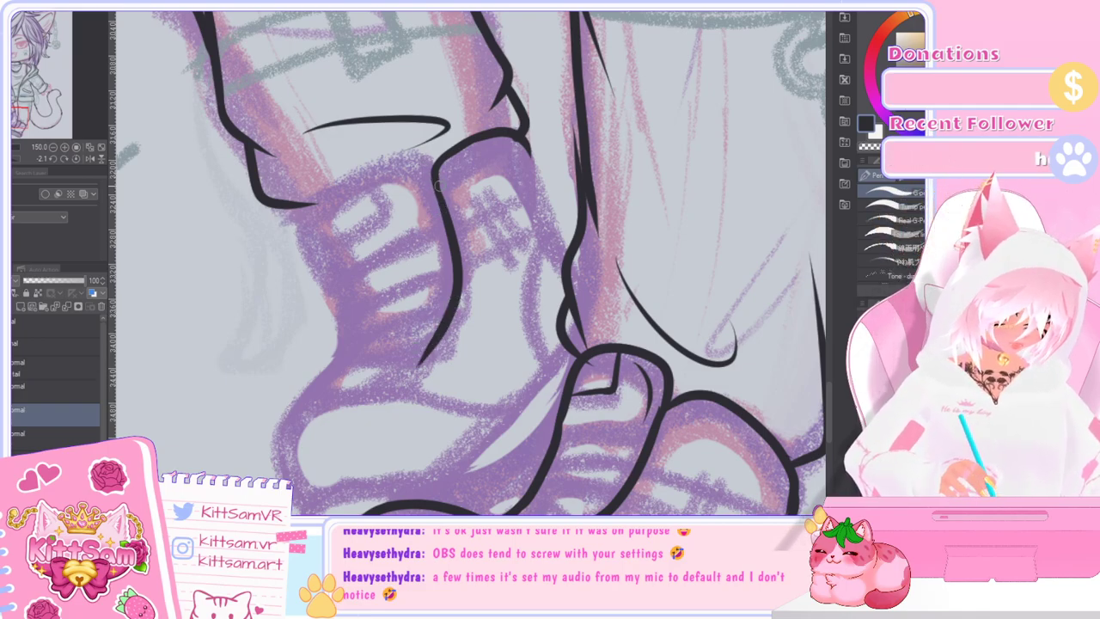
Step: Ink the top edge and upper corner of the rear boot's tongue, with the small rounded label shape inside it
drag(411, 158, 322, 191)
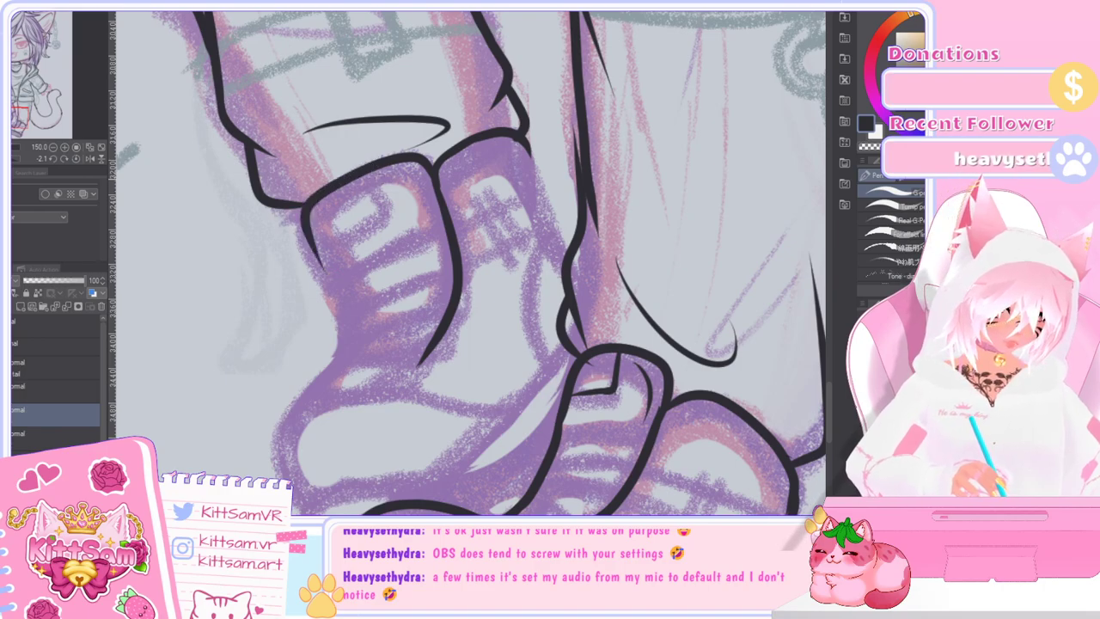
key(ctrl+z)
drag(375, 175, 446, 230)
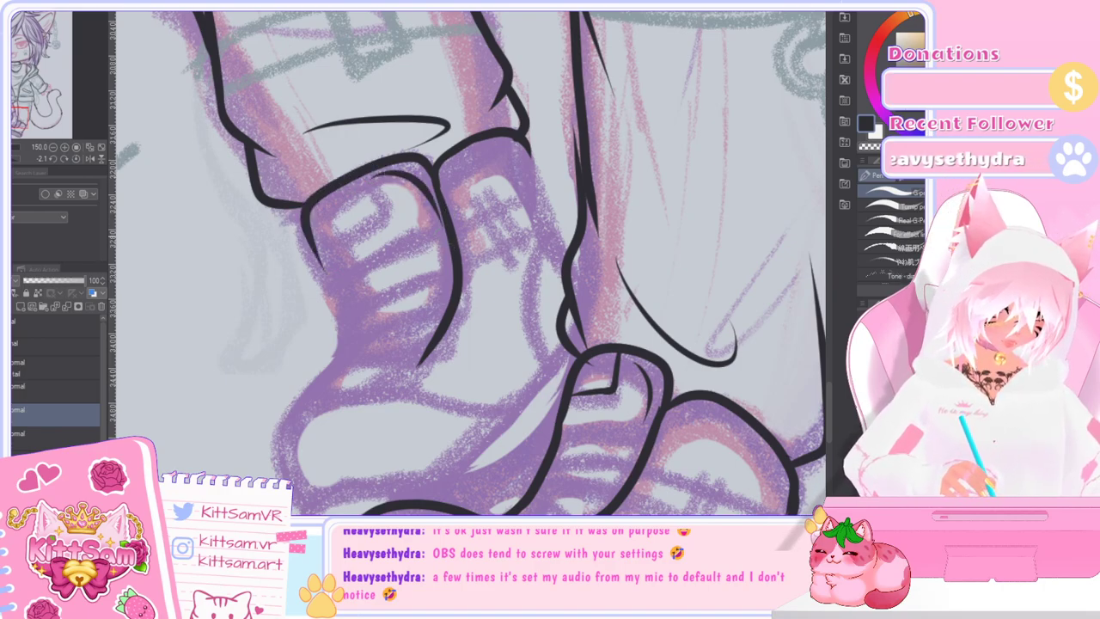
key(ctrl+z)
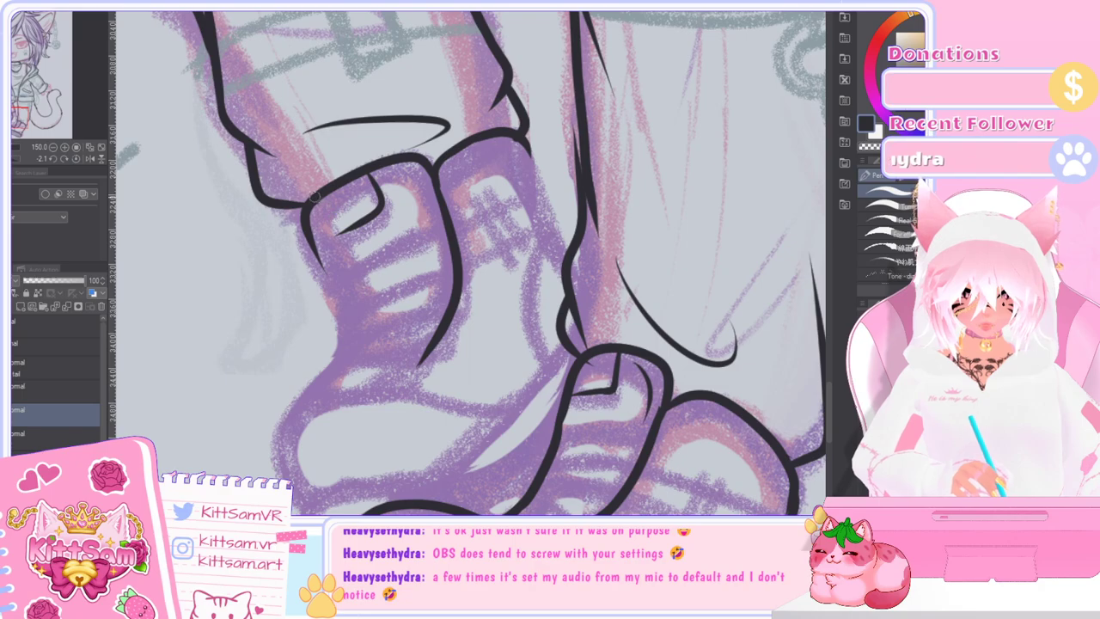
drag(341, 228, 380, 206)
key(ctrl+z)
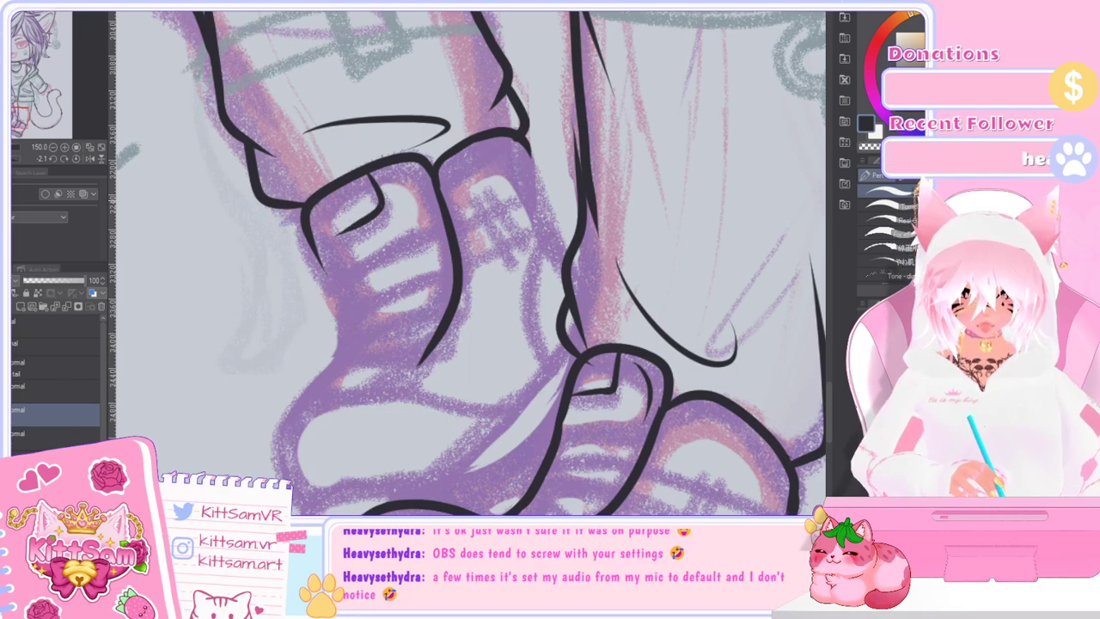
key(ctrl+z)
key(ctrl+z)
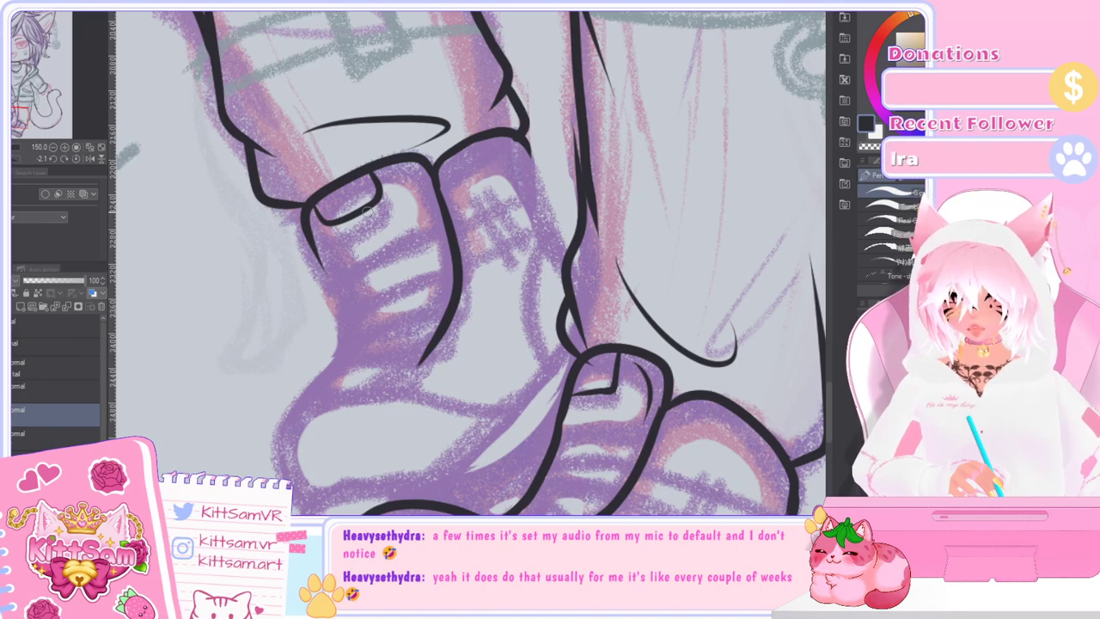
Step: Ink the rear boot's front edge down around the toe and close the lower edge of its tongue, redoing uneven strokes
scroll(367, 211, up, 5)
scroll(367, 212, down, 6)
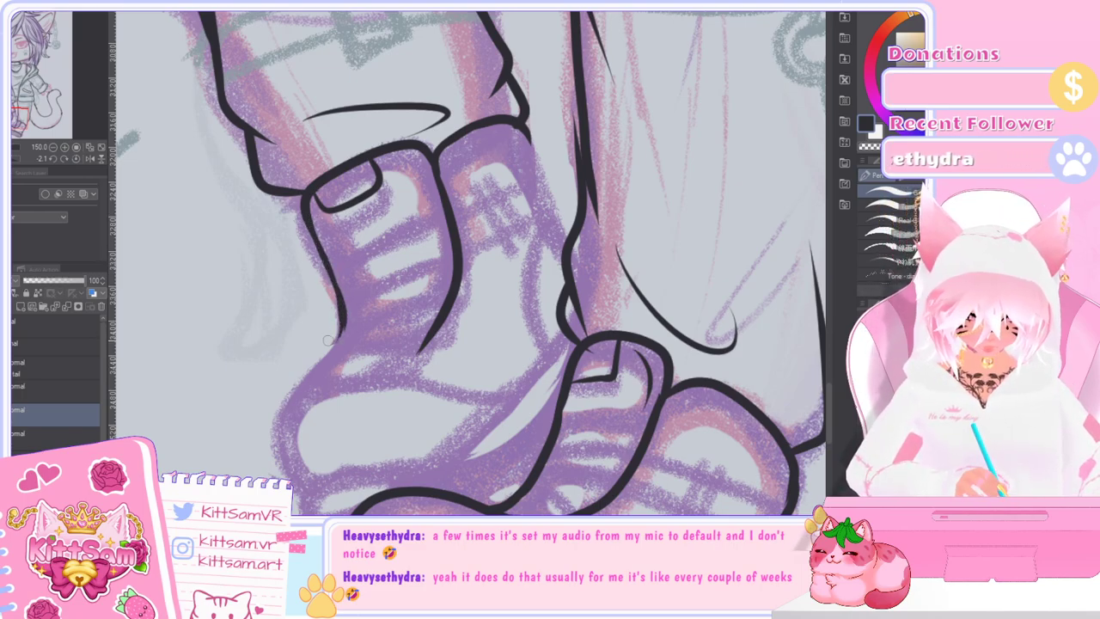
drag(376, 368, 298, 399)
key(ctrl+z)
mouse_move(344, 313)
mouse_down()
mouse_move(284, 411)
mouse_move(301, 482)
mouse_up()
key(ctrl+z)
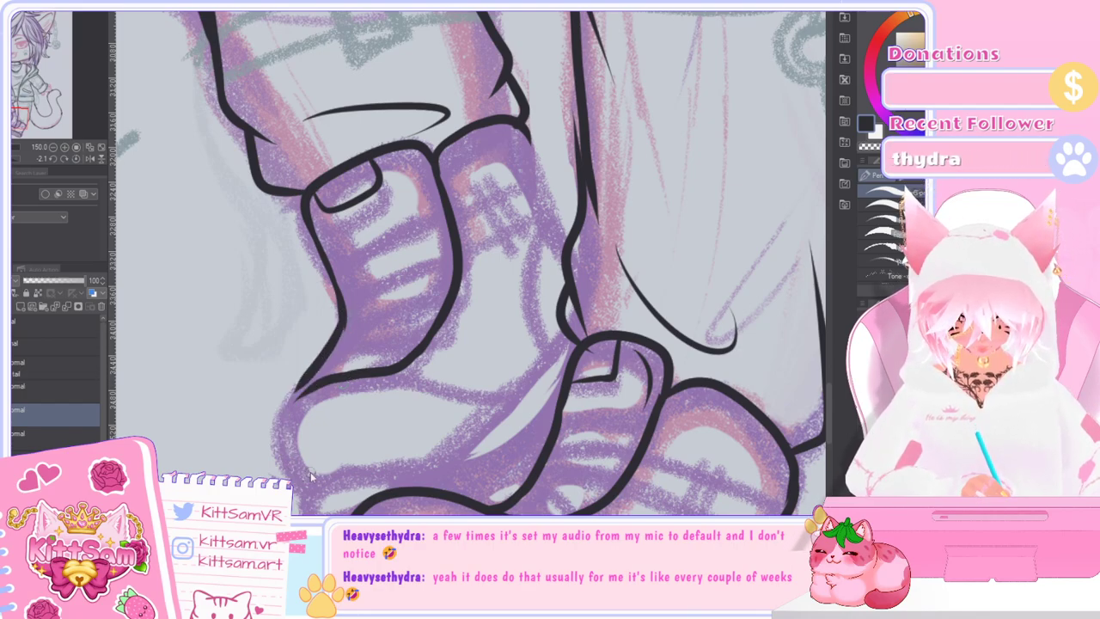
key(ctrl+z)
mouse_move(344, 320)
mouse_down()
mouse_move(306, 372)
mouse_move(301, 495)
mouse_up()
key(ctrl+z)
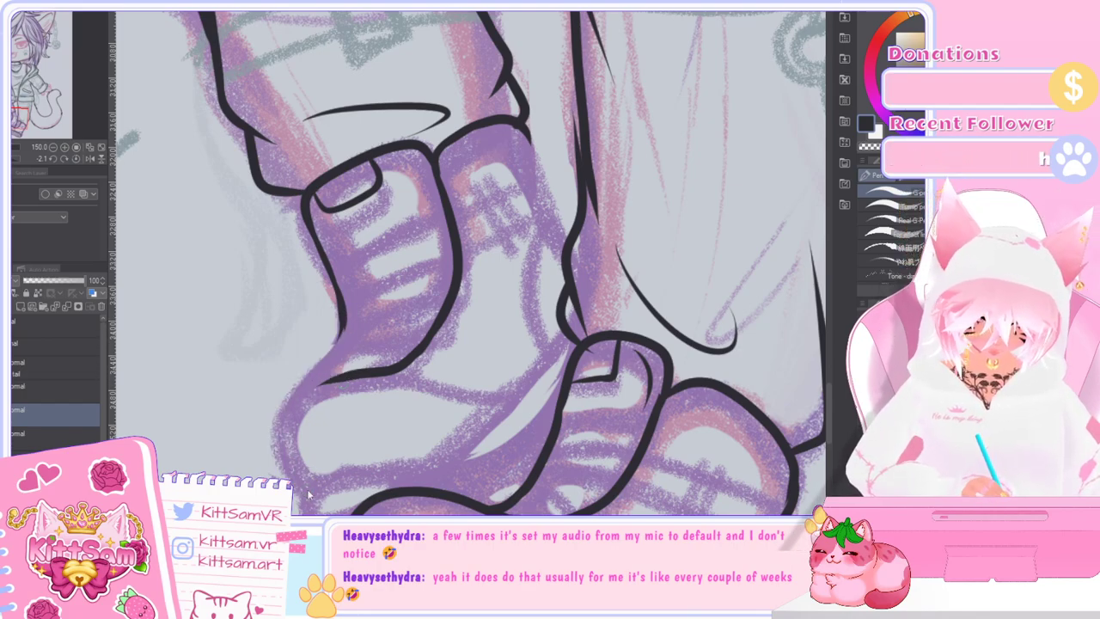
key(ctrl+z)
mouse_move(345, 309)
mouse_down()
mouse_move(281, 441)
mouse_move(313, 495)
mouse_up()
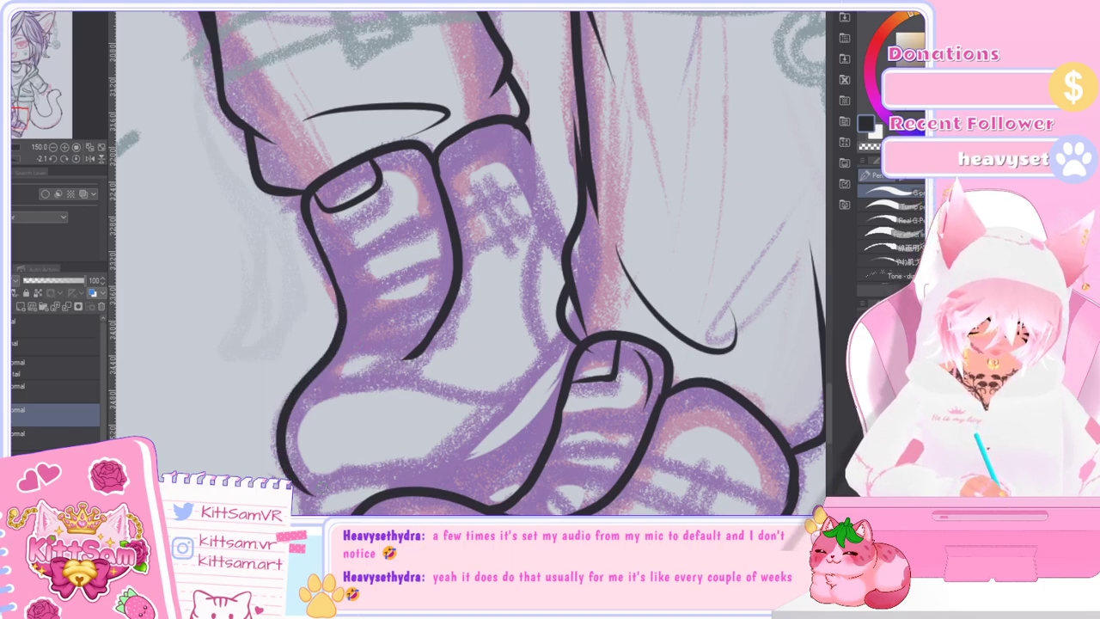
drag(416, 355, 301, 393)
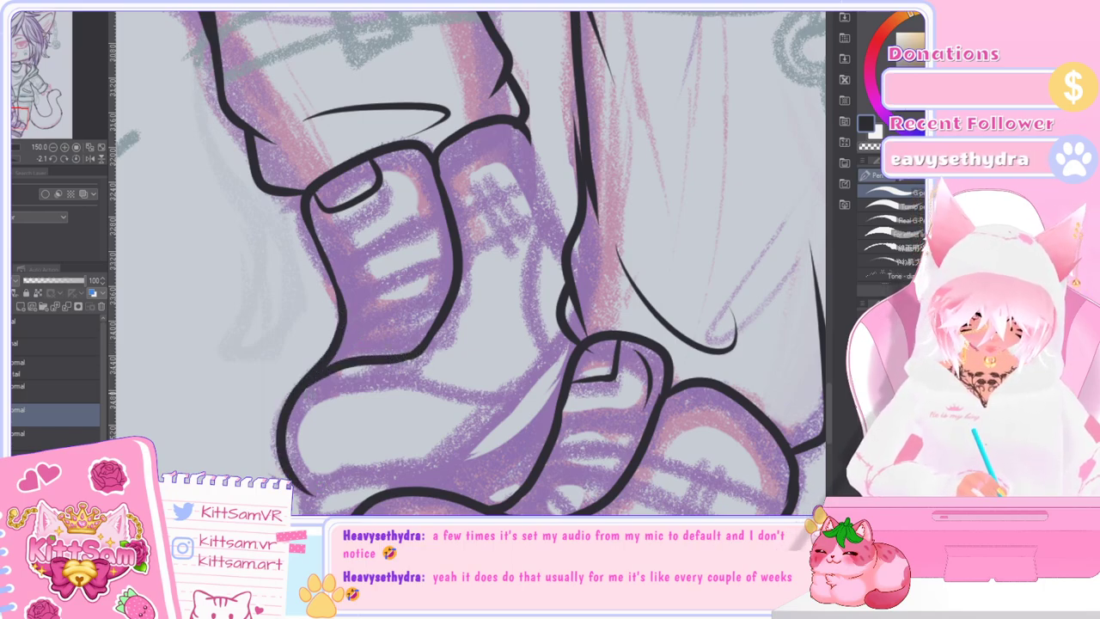
Step: Ink the back edge of the rear boot's shaft and the rounded toe end of its sole behind the front boot
mouse_move(520, 129)
mouse_down()
mouse_move(555, 220)
mouse_move(568, 242)
mouse_up()
drag(829, 401, 830, 414)
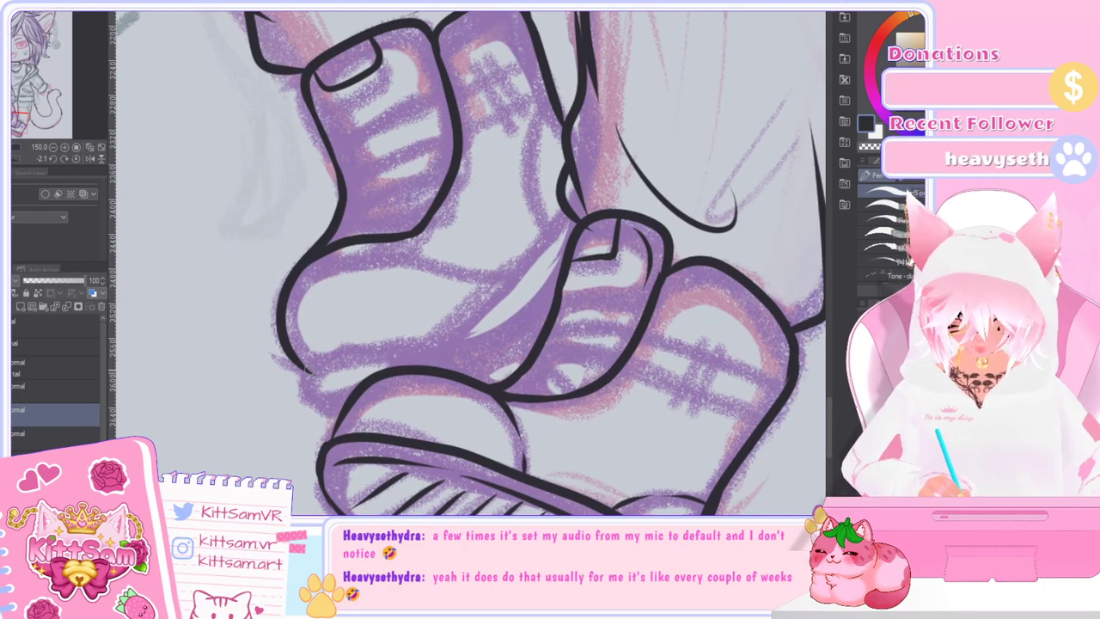
drag(307, 372, 334, 417)
key(ctrl+z)
drag(307, 373, 348, 404)
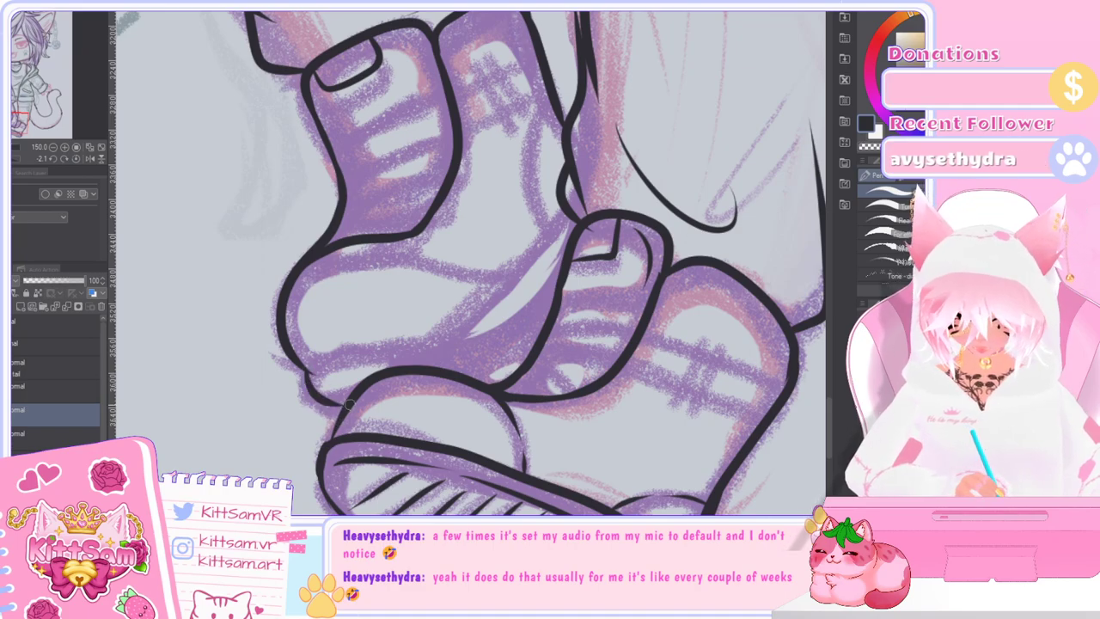
Step: Ink the rear boot's upper sole line from heel to toe and the jagged tread edge beside the front boot's tongue
mouse_move(542, 311)
mouse_down()
mouse_move(469, 373)
mouse_move(468, 337)
mouse_move(528, 281)
mouse_move(577, 222)
mouse_up()
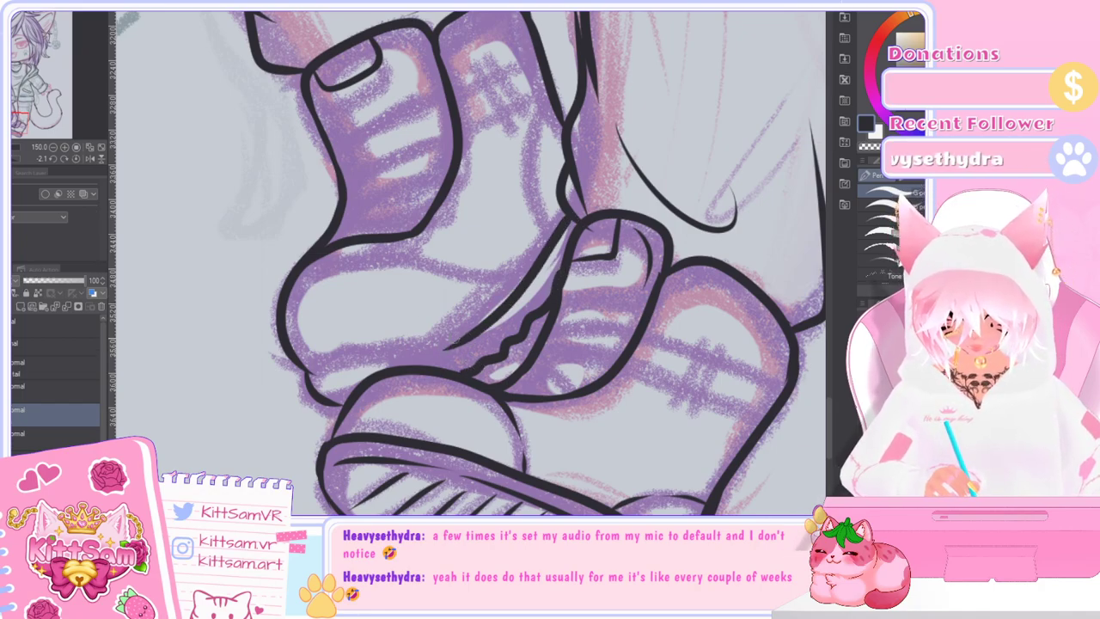
drag(468, 336, 313, 377)
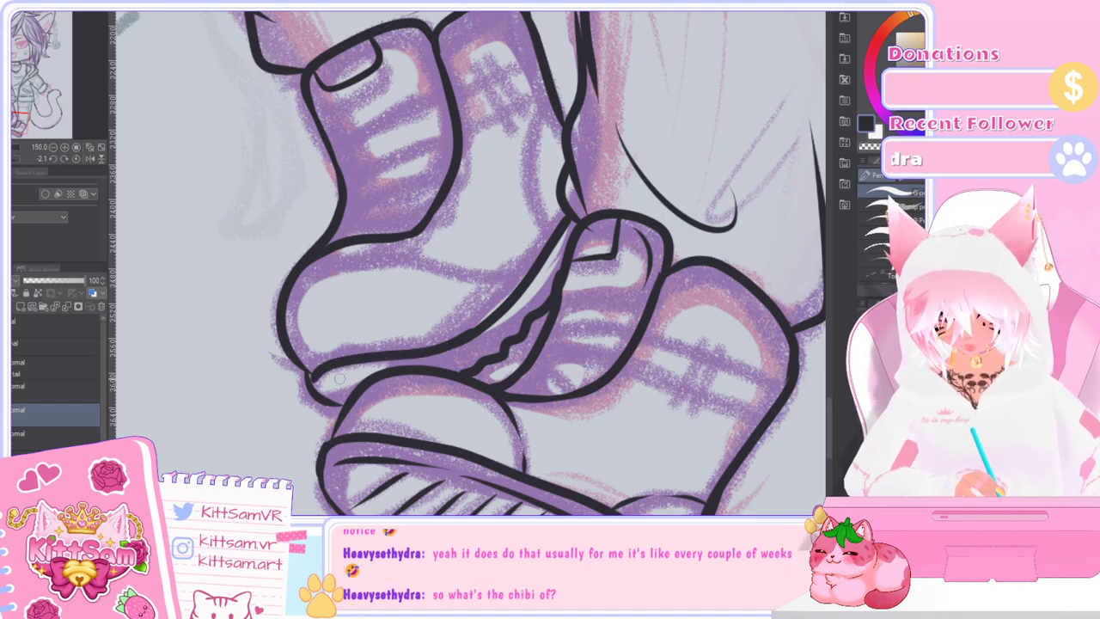
scroll(507, 318, down, 1)
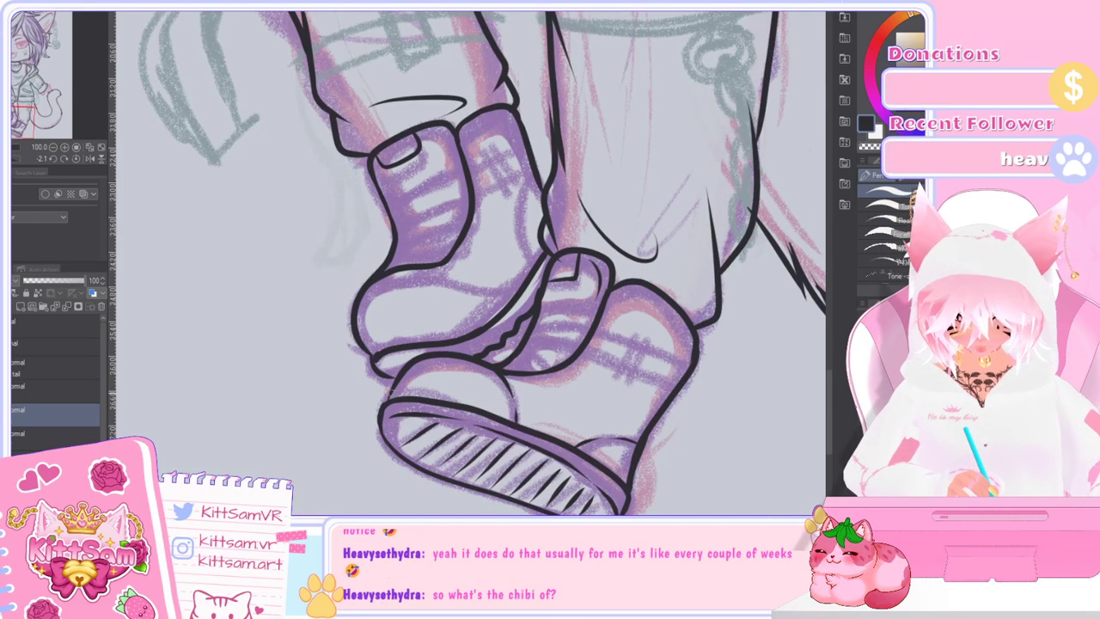
Step: Examine the inked boots up close and the whole character's line art from hair to feet against the sketch
scroll(406, 385, up, 1)
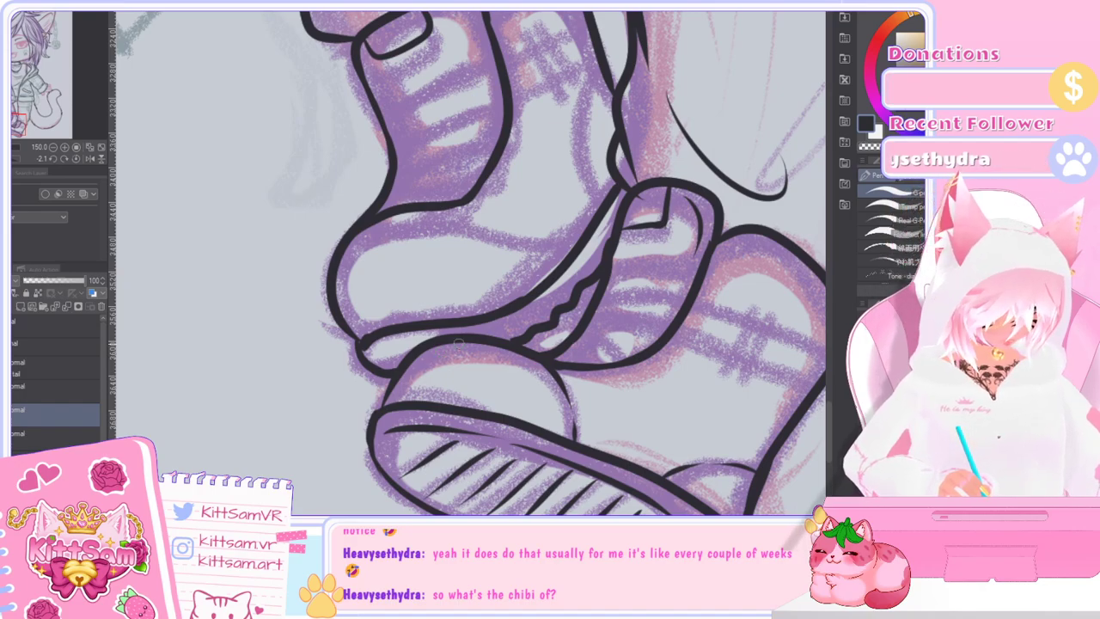
scroll(459, 342, down, 5)
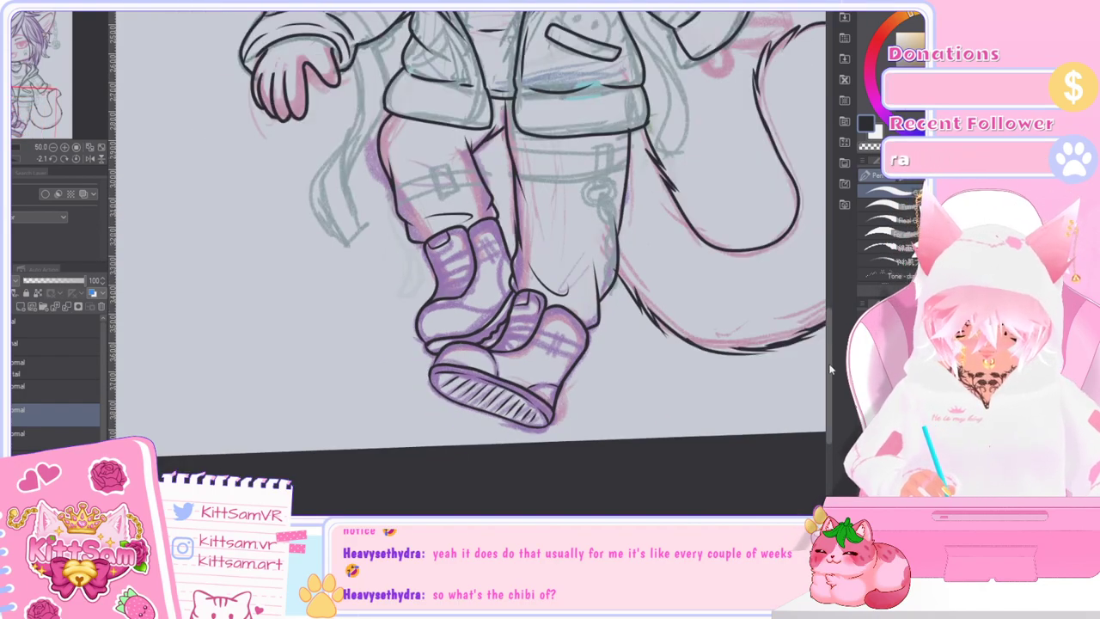
scroll(830, 370, down, 3)
drag(804, 355, 832, 336)
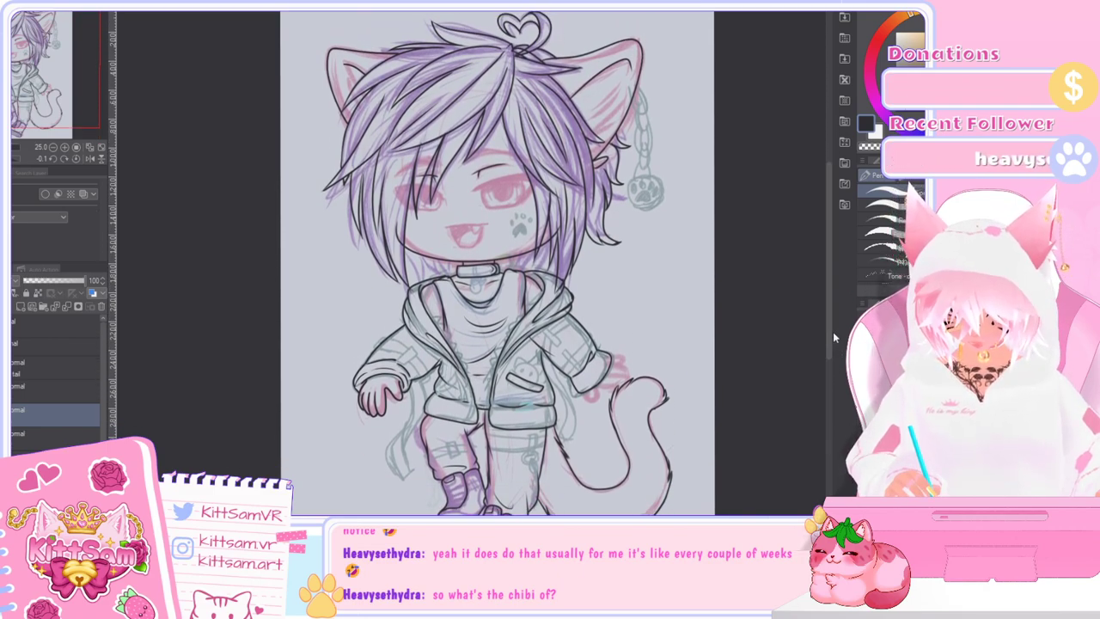
mouse_move(830, 325)
mouse_down()
mouse_move(826, 355)
mouse_move(838, 352)
mouse_move(832, 342)
mouse_up()
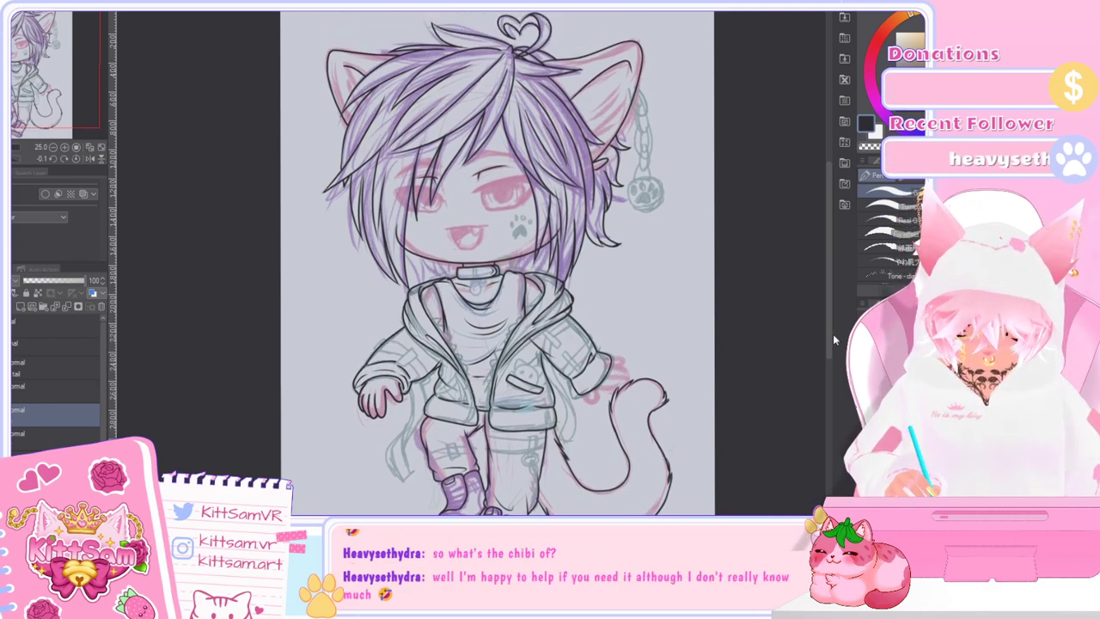
drag(828, 353, 827, 341)
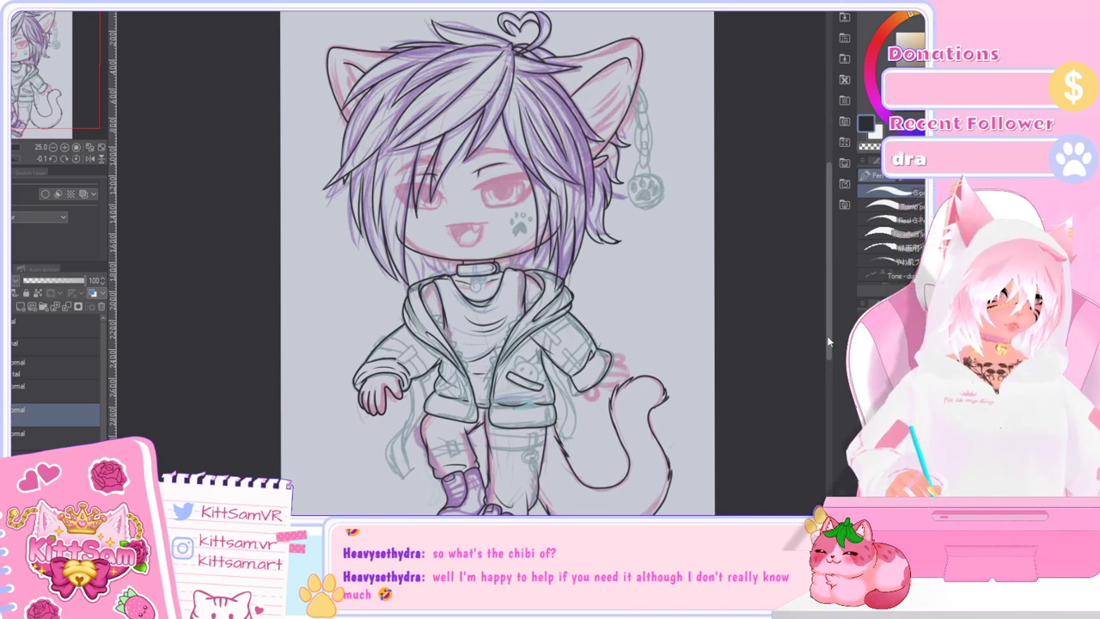
mouse_move(828, 338)
mouse_down()
mouse_move(830, 378)
mouse_move(830, 340)
mouse_up()
scroll(830, 344, up, 1)
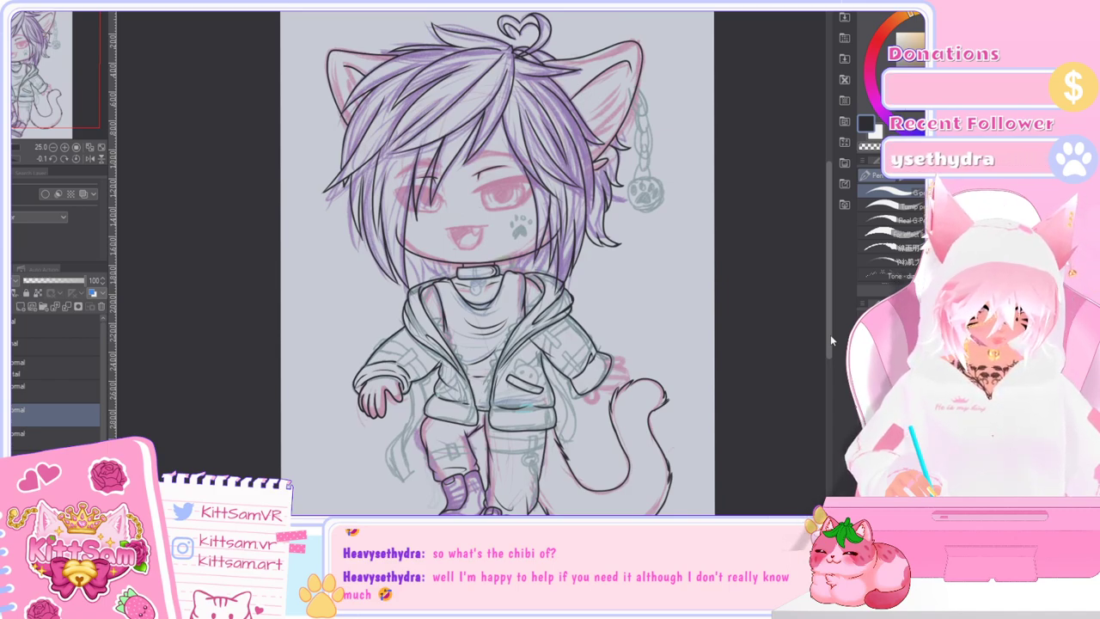
mouse_move(831, 335)
mouse_down()
mouse_move(830, 298)
mouse_move(835, 323)
mouse_up()
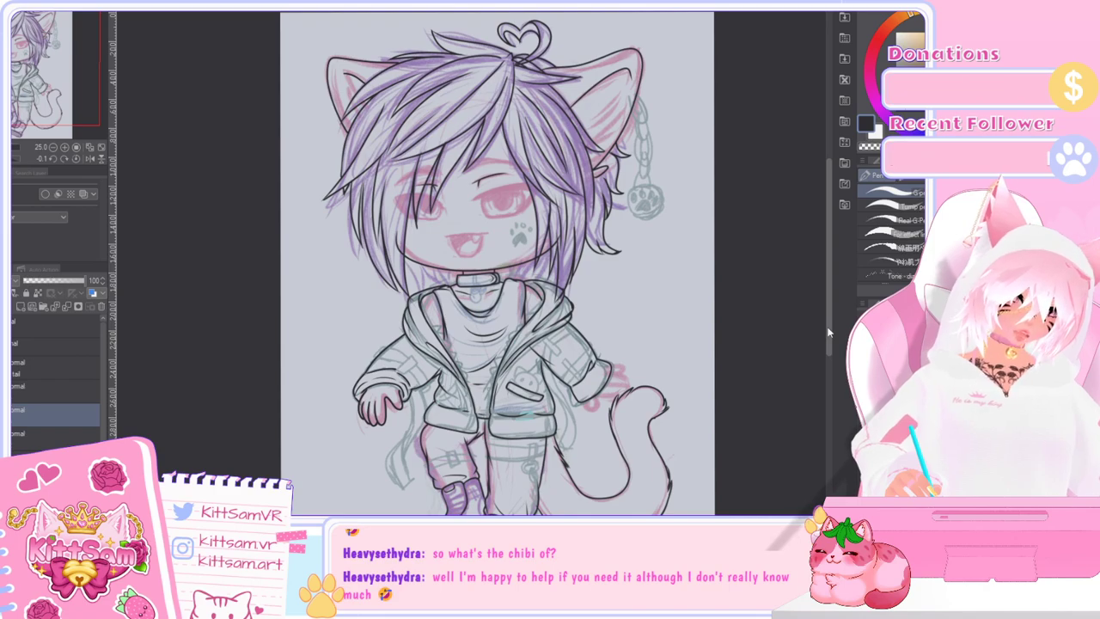
drag(828, 322, 831, 353)
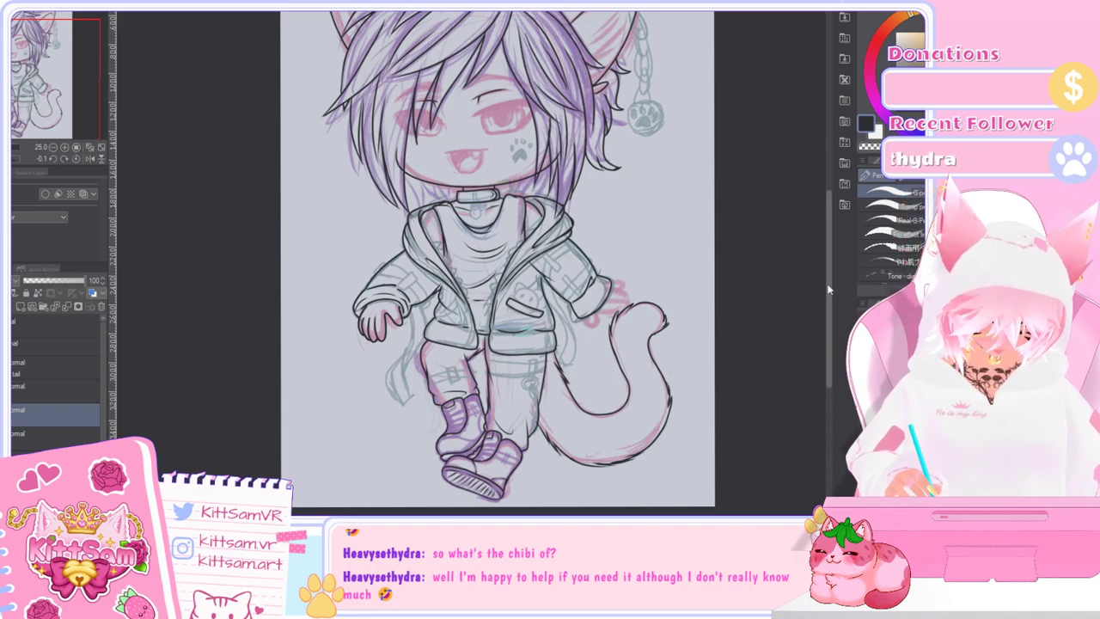
scroll(829, 368, up, 3)
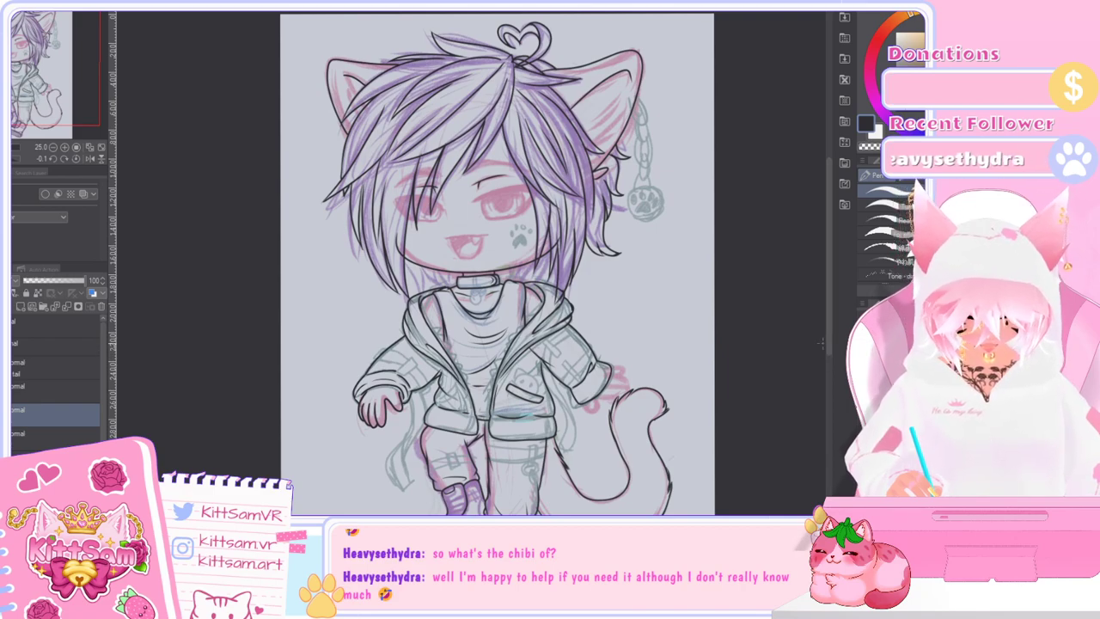
scroll(828, 339, down, 4)
scroll(832, 389, up, 3)
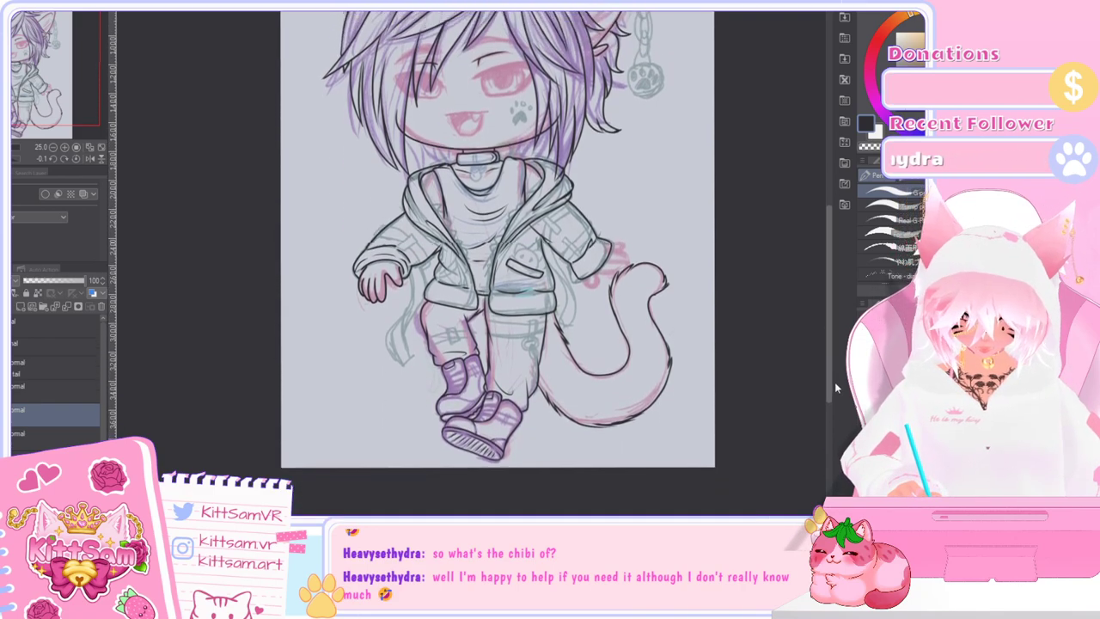
drag(834, 351, 836, 383)
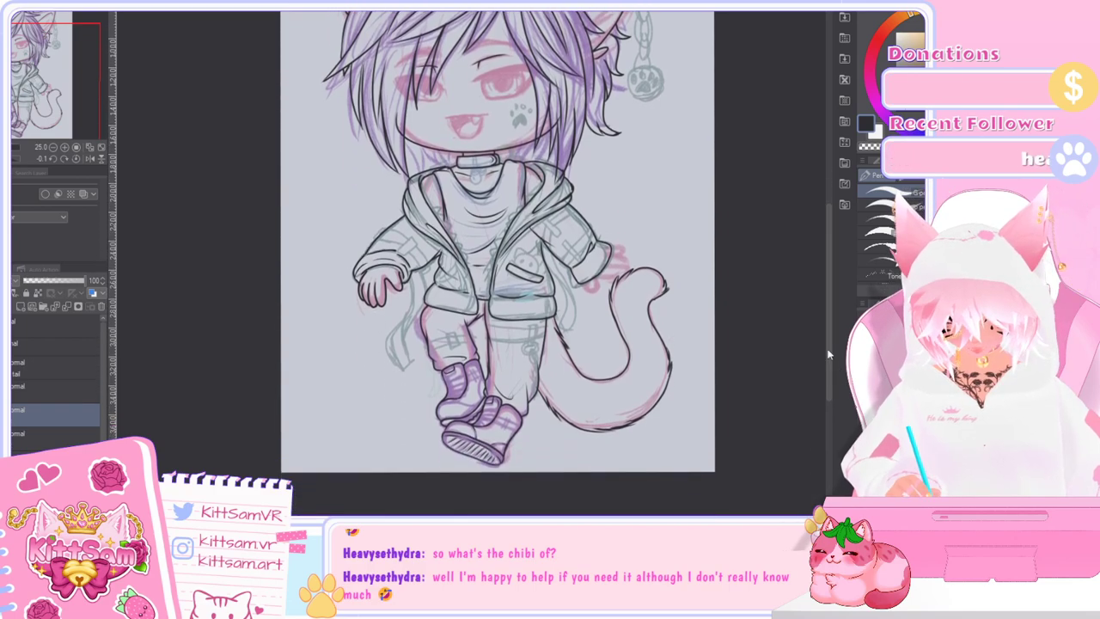
Step: Inspect the line art of the face outline, collar, shirt neckline and jacket hood up close
key(ctrl+plus)
drag(828, 340, 835, 273)
scroll(435, 262, up, 2)
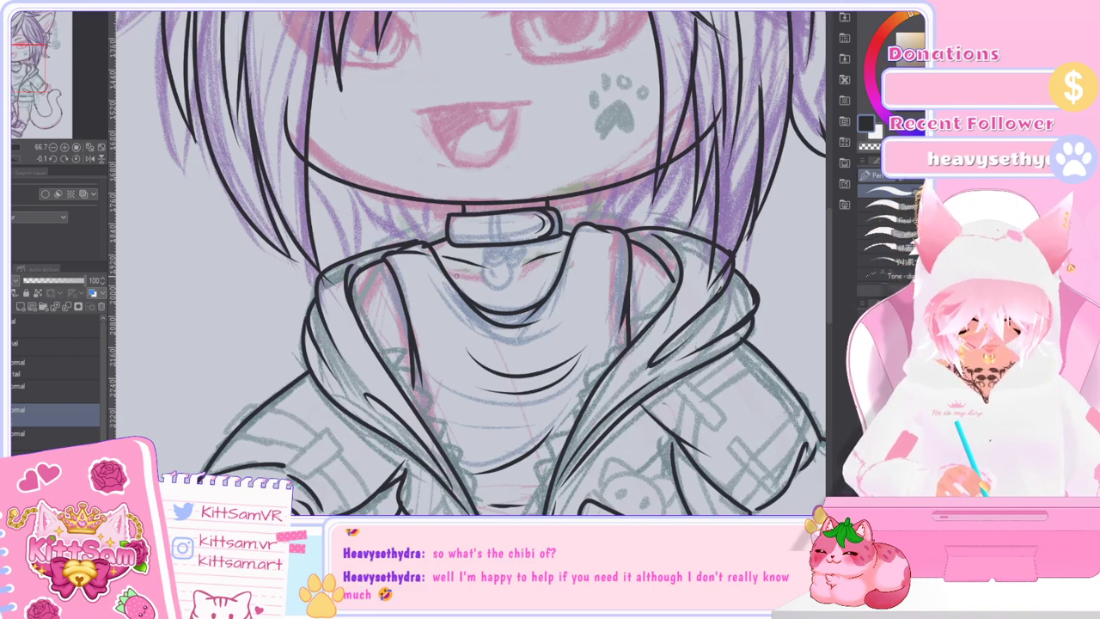
mouse_move(829, 289)
mouse_down()
mouse_move(832, 266)
mouse_move(834, 282)
mouse_up()
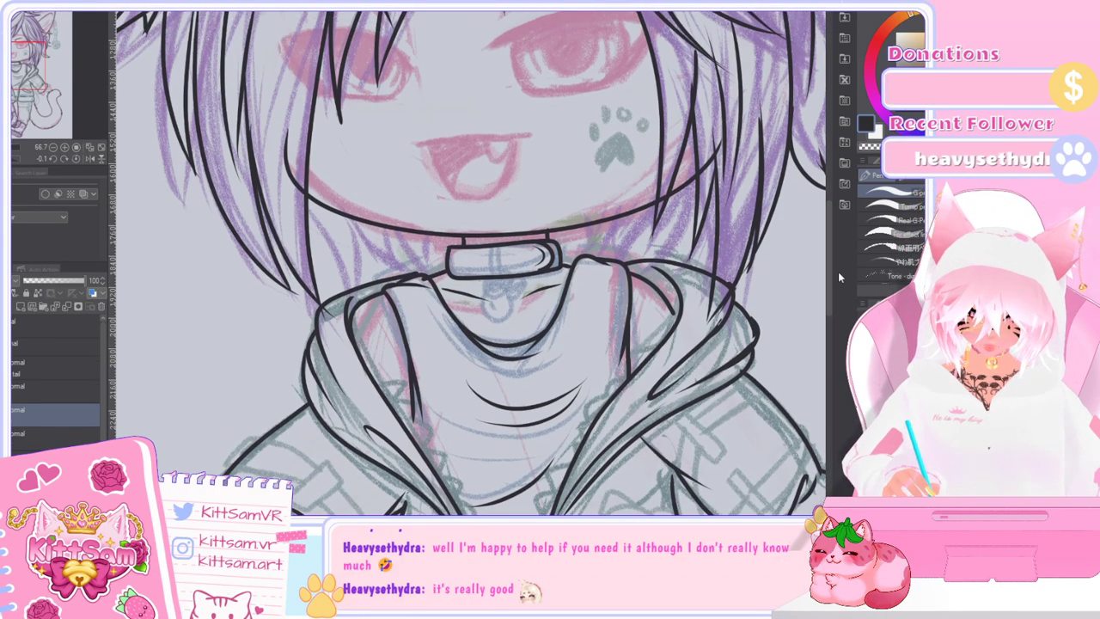
key(ctrl+minus)
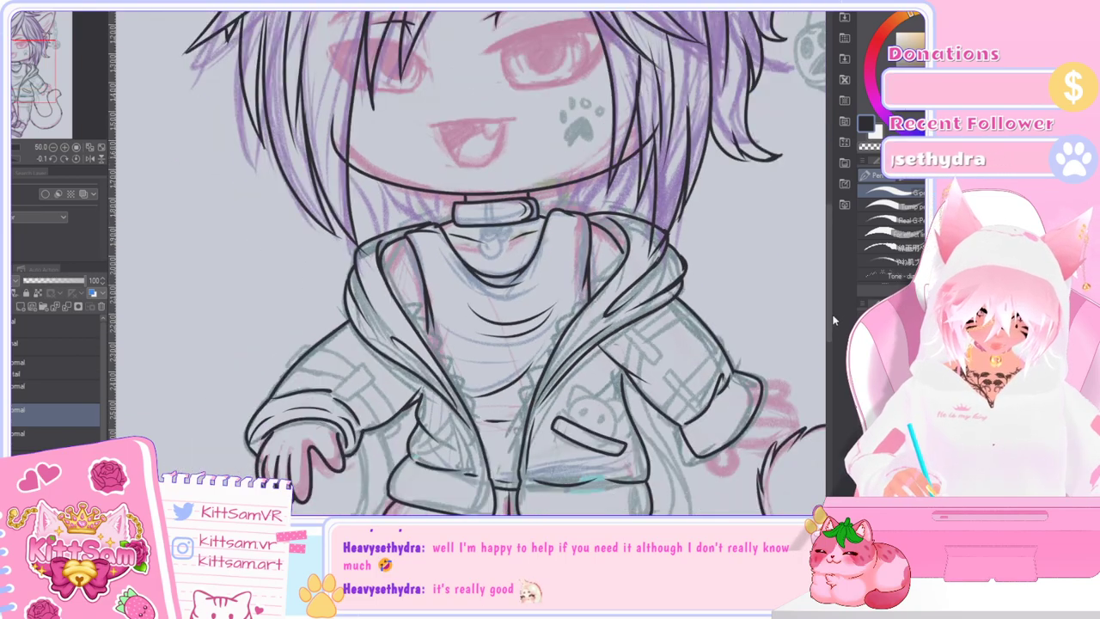
Step: Select a layer further down the layer list for inking the hand at the tail-side sleeve
drag(832, 323, 832, 386)
drag(507, 520, 529, 520)
mouse_move(830, 322)
mouse_down()
mouse_move(829, 343)
mouse_move(829, 327)
mouse_up()
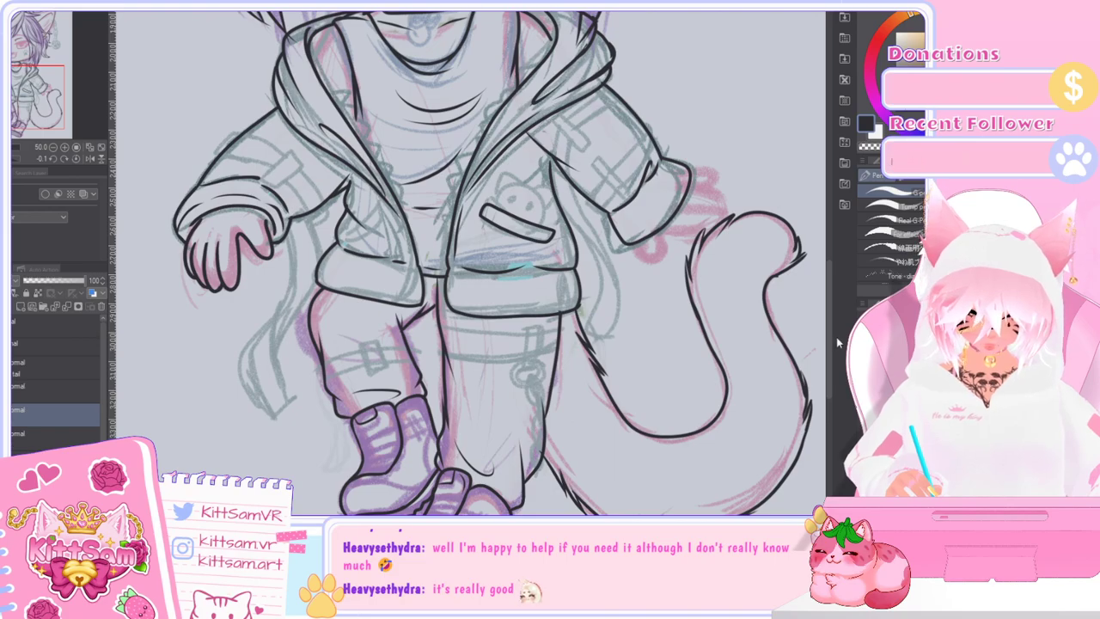
drag(828, 348, 832, 323)
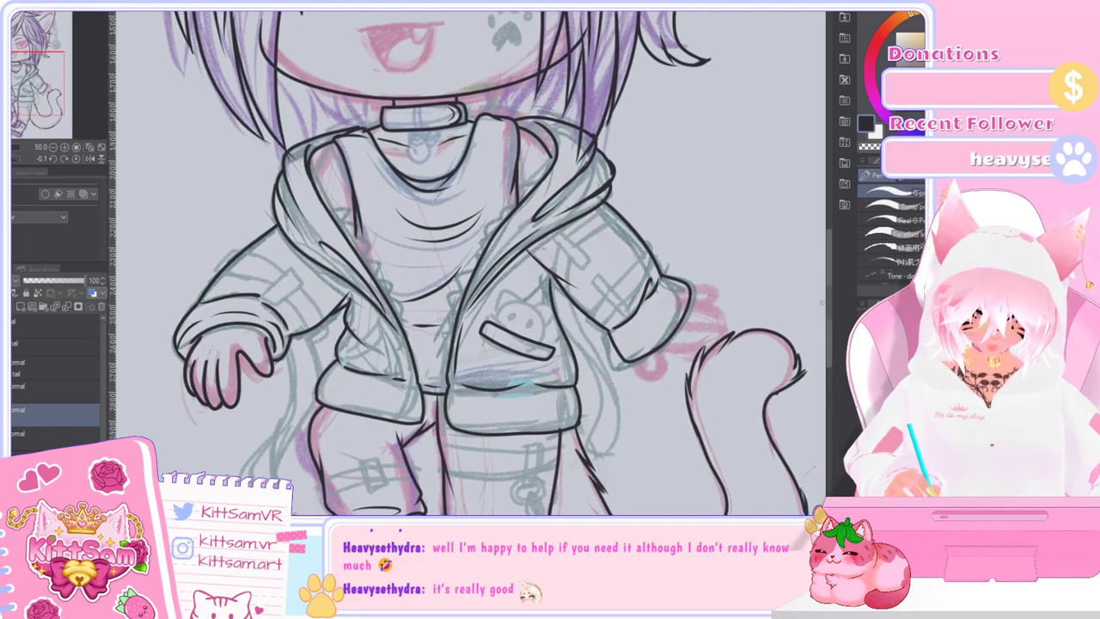
mouse_move(828, 336)
mouse_down()
mouse_move(828, 359)
mouse_move(829, 347)
mouse_up()
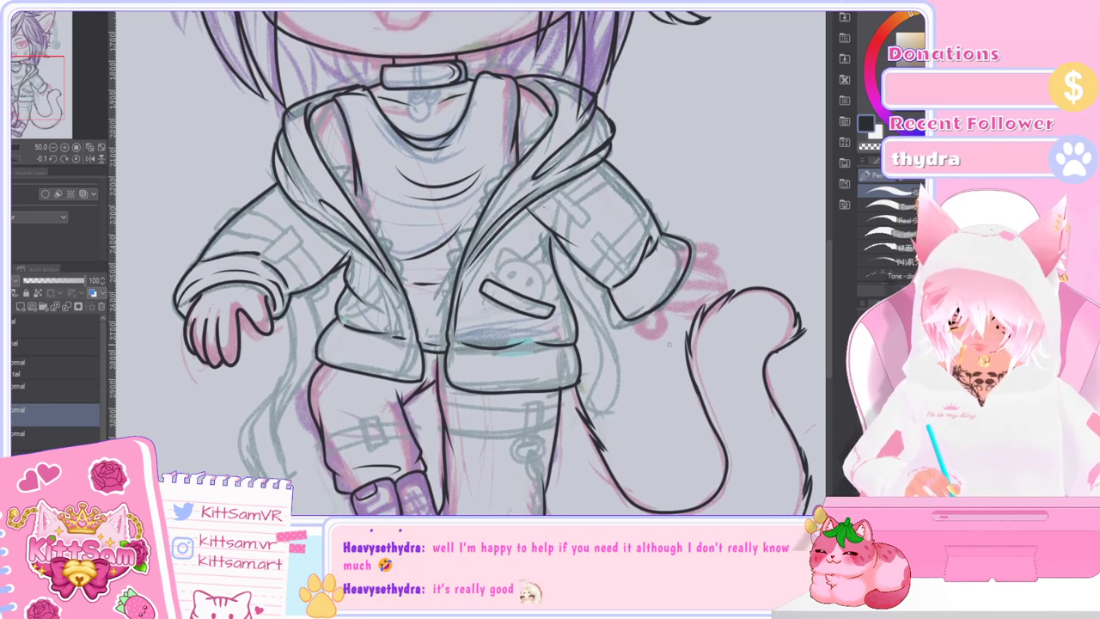
drag(103, 401, 103, 444)
click(68, 448)
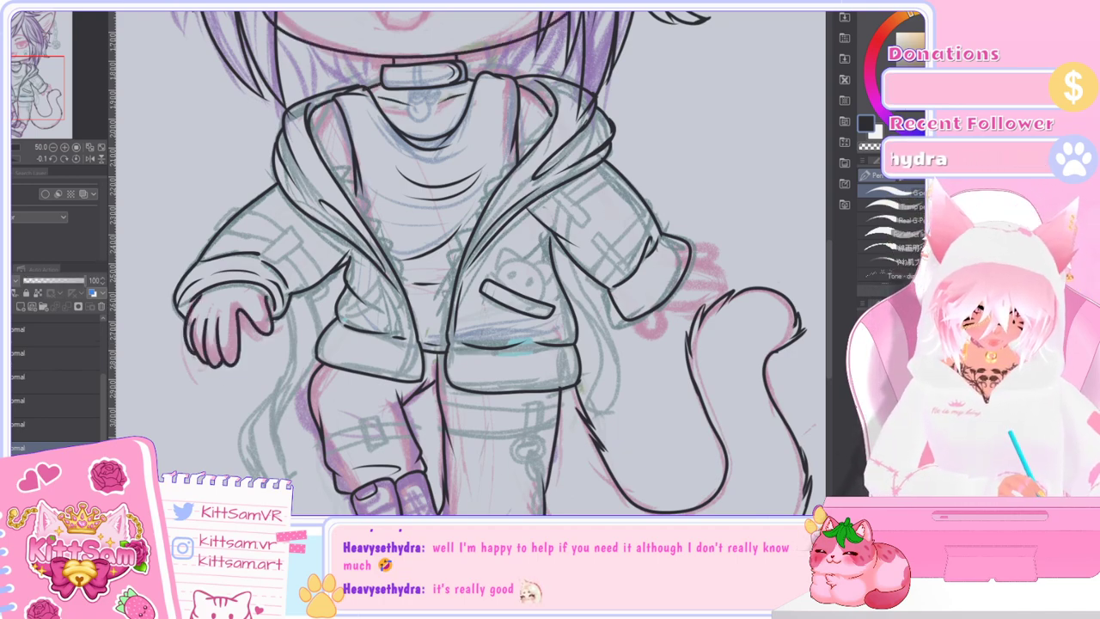
Step: Ink the fingers and thumb emerging from the jacket cuff beside the tail, tracing the pink sketch and redoing unsatisfactory strokes
drag(829, 299, 833, 346)
key(ctrl+plus)
drag(482, 521, 521, 521)
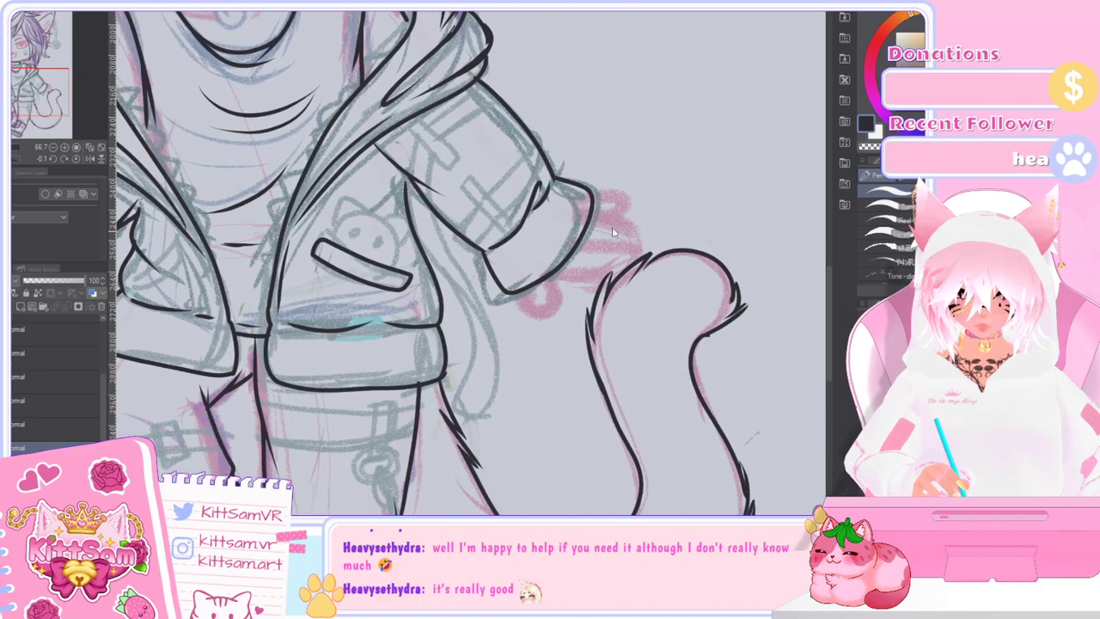
drag(609, 215, 621, 246)
drag(588, 214, 638, 239)
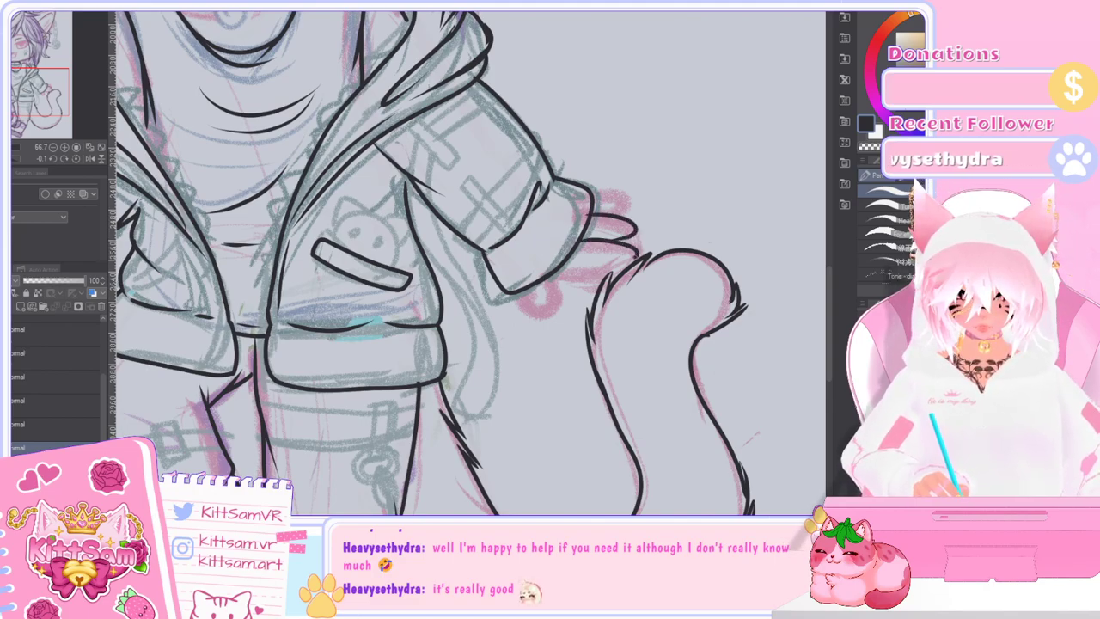
key(ctrl+z)
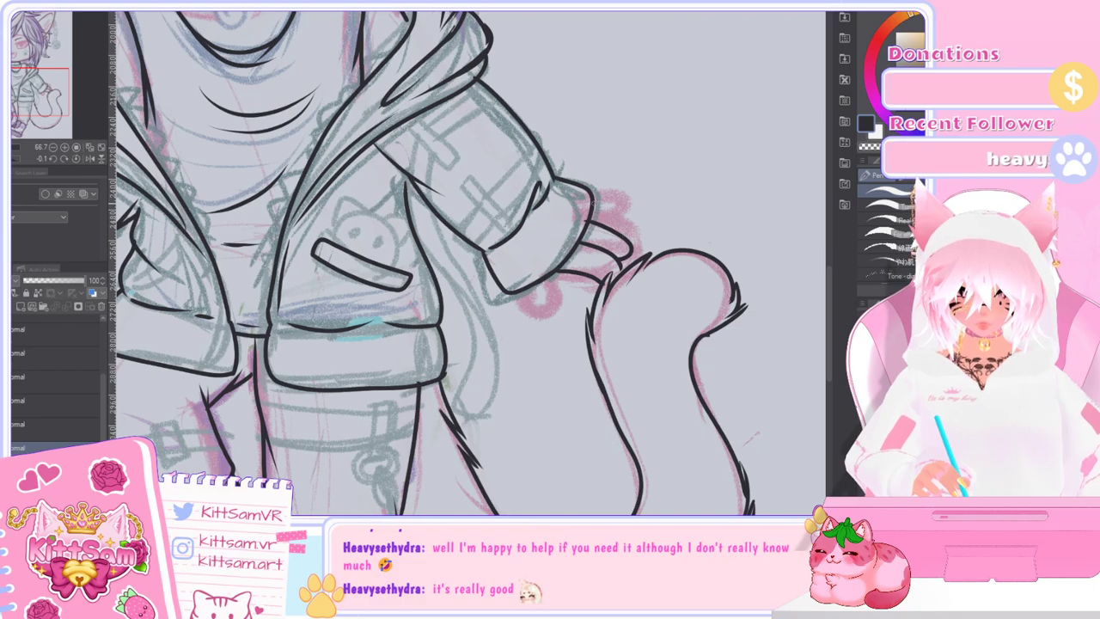
drag(590, 203, 626, 211)
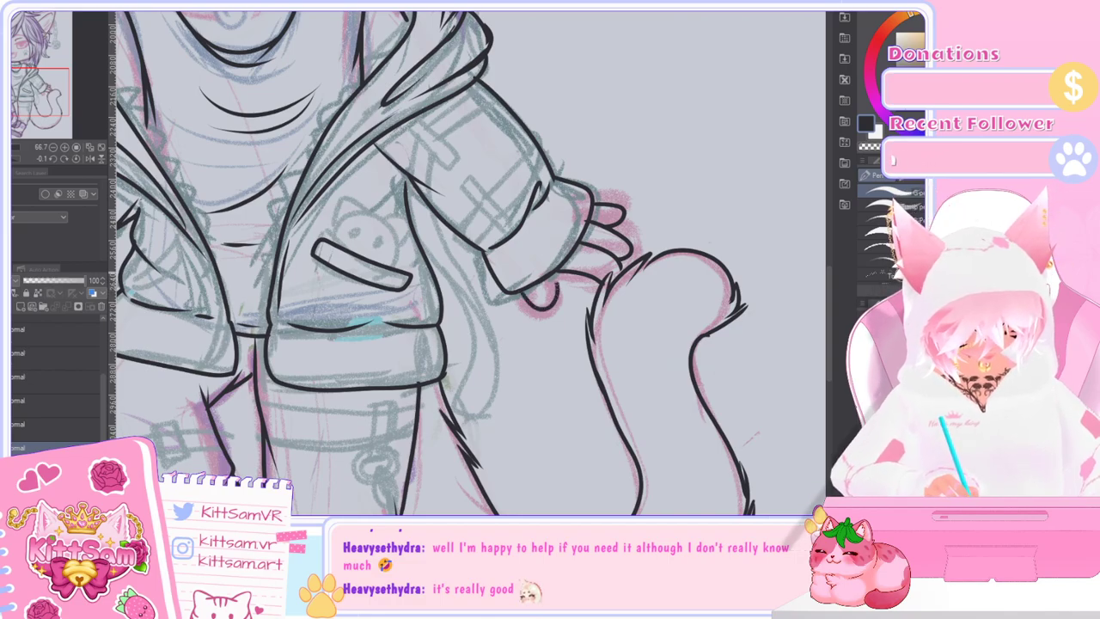
mouse_move(522, 293)
mouse_down()
mouse_move(557, 275)
mouse_move(540, 307)
mouse_up()
key(ctrl+z)
key(ctrl+z)
Step: Examine the newly inked hand close up and against the proportions of the whole figure
scroll(605, 338, down, 5)
key(ctrl+plus)
key(ctrl+plus)
key(ctrl+minus)
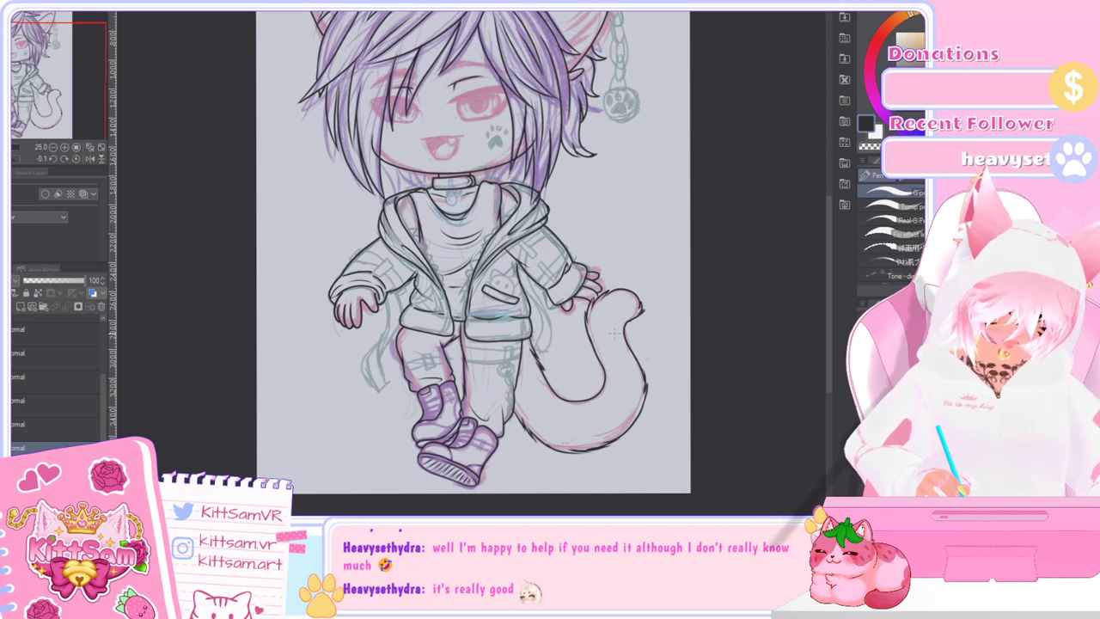
mouse_move(829, 325)
mouse_down()
mouse_move(825, 297)
mouse_move(828, 347)
mouse_up()
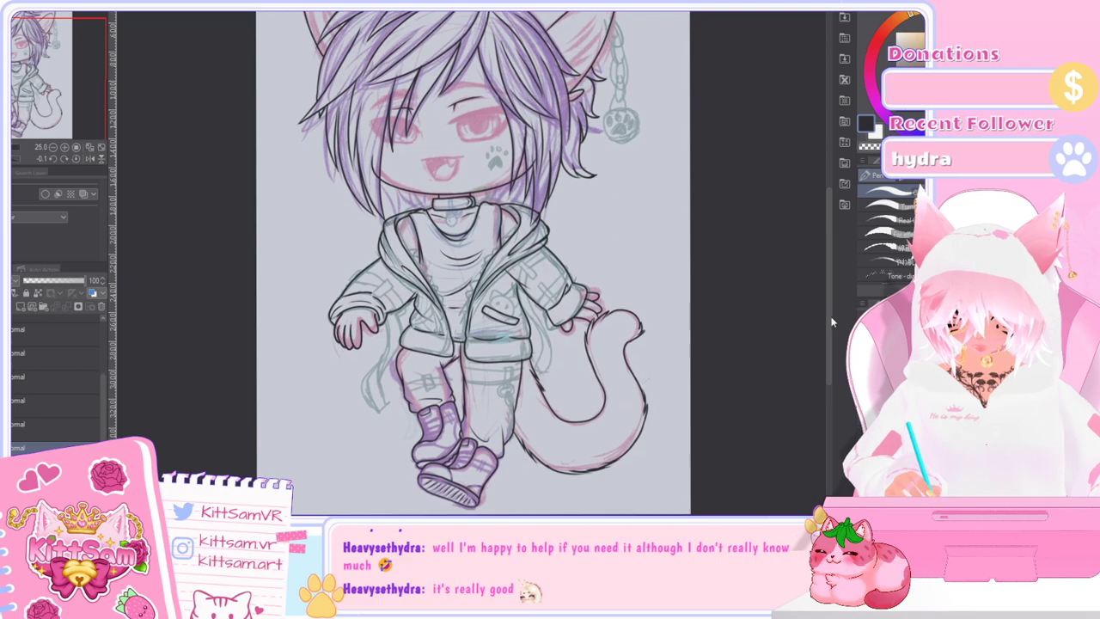
scroll(602, 303, up, 2)
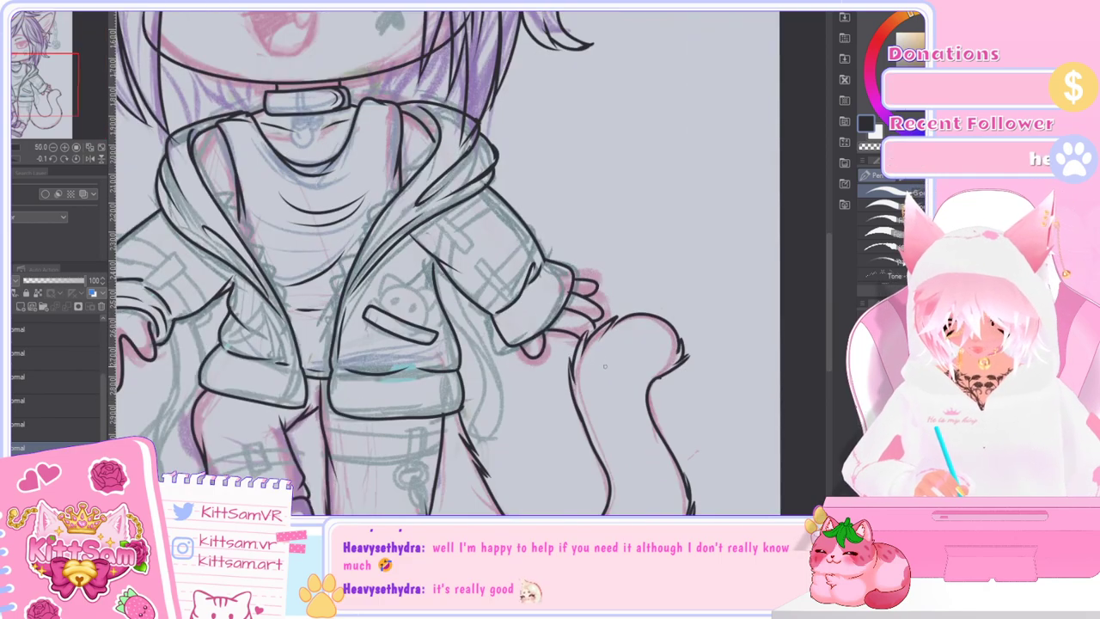
scroll(604, 370, down, 2)
scroll(588, 316, up, 1)
scroll(831, 334, down, 1)
mouse_move(830, 350)
mouse_down()
mouse_move(830, 335)
mouse_move(832, 347)
mouse_up()
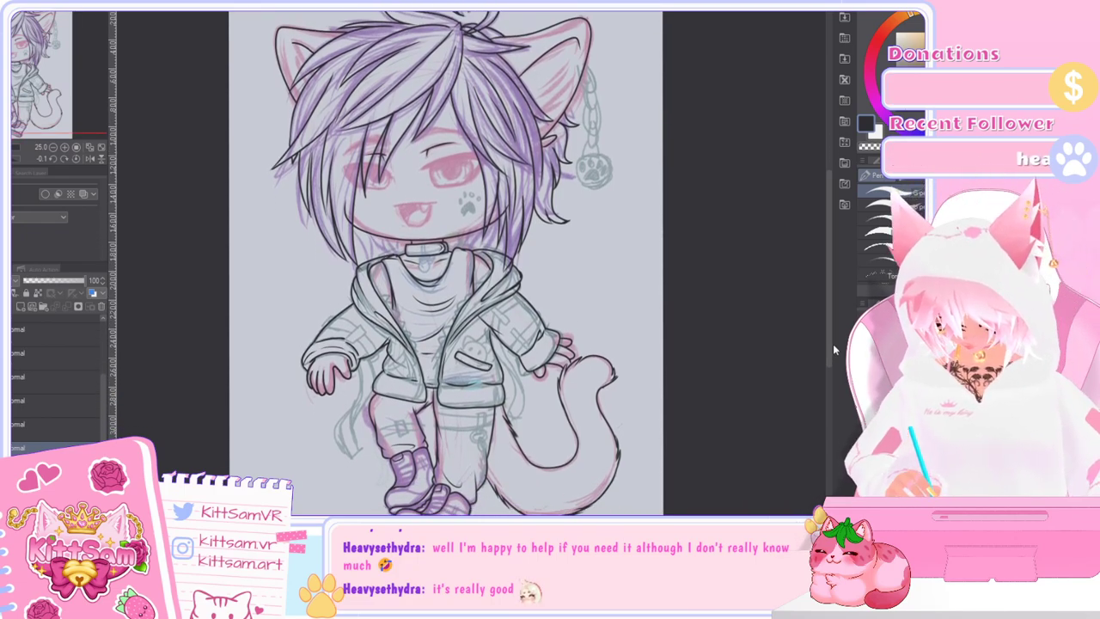
mouse_move(833, 344)
mouse_down()
mouse_move(825, 302)
mouse_move(829, 333)
mouse_move(836, 325)
mouse_up()
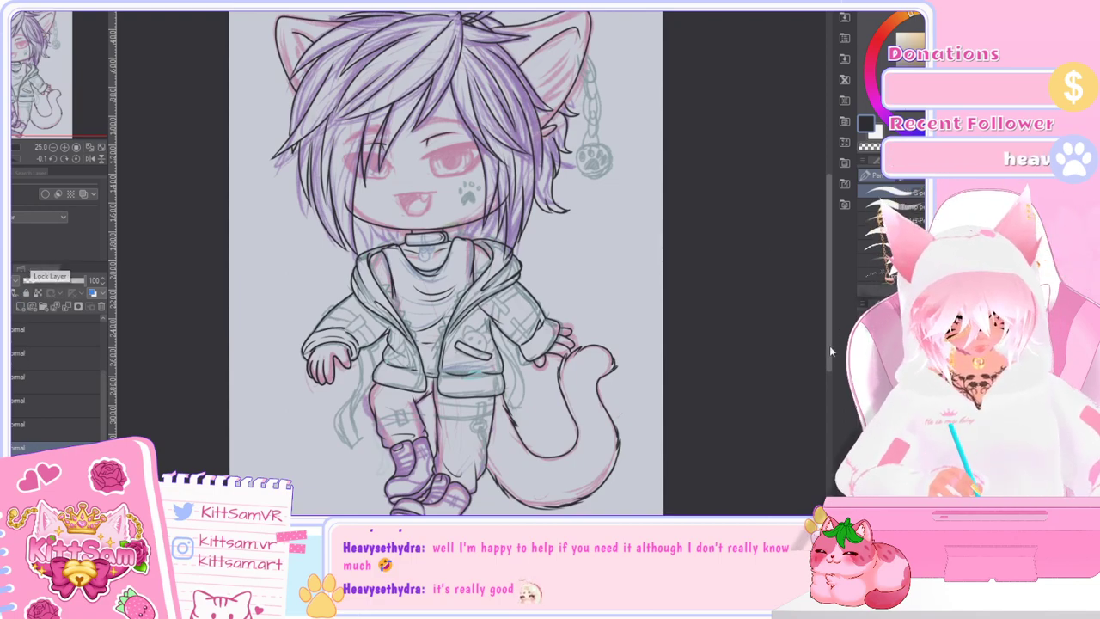
drag(831, 345, 795, 293)
Step: Ink the upper lid line and pointed outer corner of the uncovered eye above the paw mark
scroll(444, 260, up, 3)
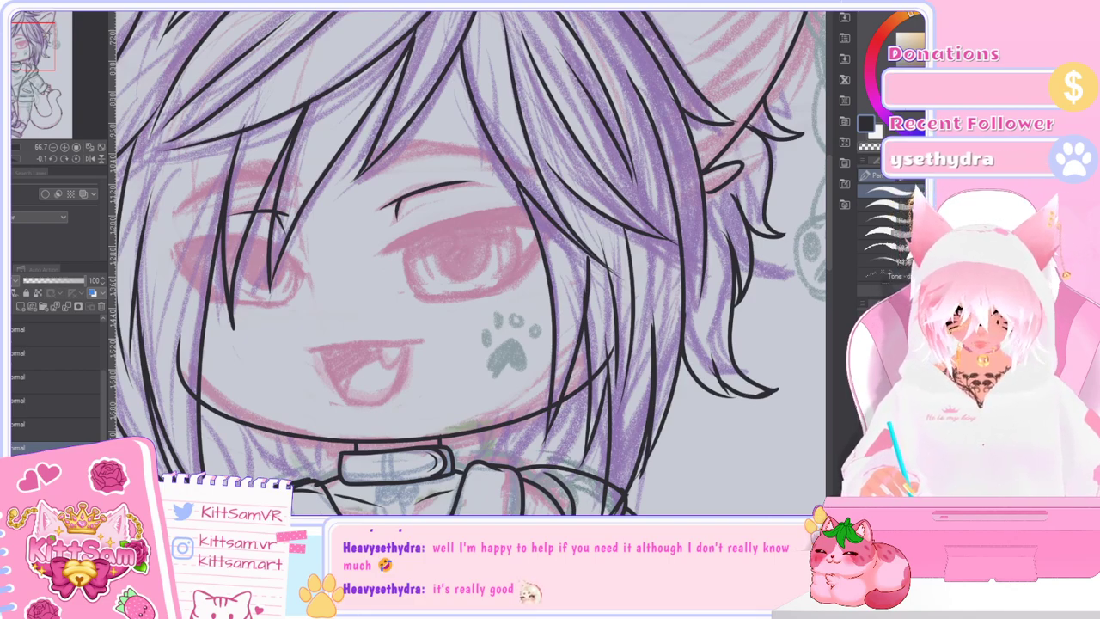
drag(460, 223, 530, 208)
key(ctrl+z)
drag(381, 251, 533, 208)
key(ctrl+z)
mouse_move(376, 251)
mouse_down()
mouse_move(550, 217)
mouse_move(507, 284)
mouse_up()
drag(539, 244, 514, 279)
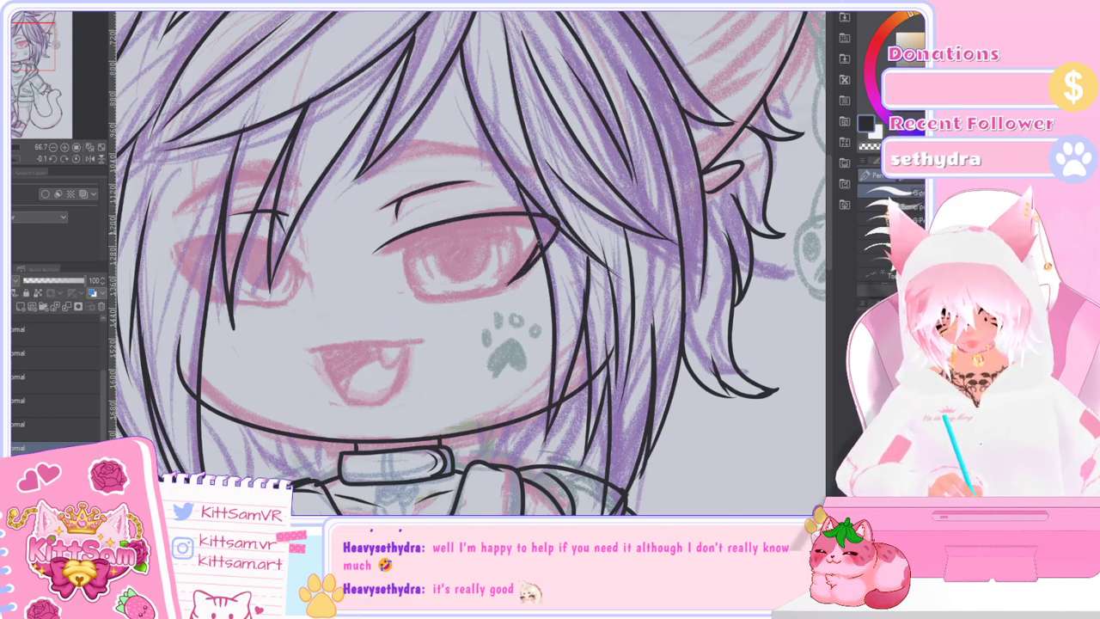
Step: Ink the uncovered eye's lower lid and thicken its upper lash line into a solid dark shape with an inner flick
mouse_move(521, 222)
mouse_down()
mouse_move(468, 223)
mouse_move(380, 249)
mouse_up()
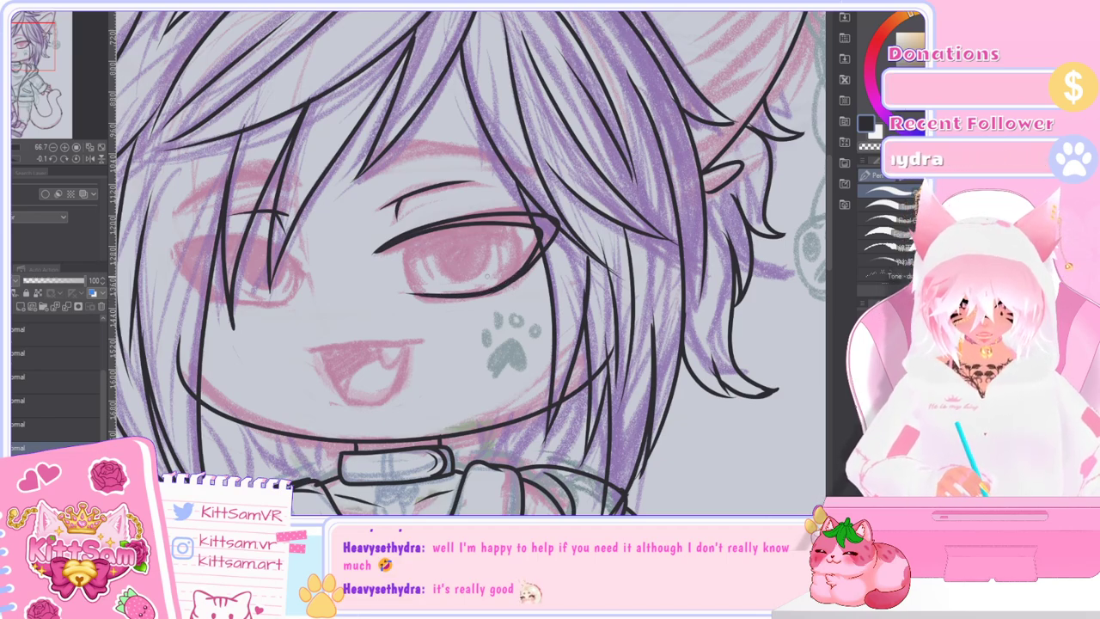
scroll(551, 265, down, 1)
scroll(429, 283, up, 1)
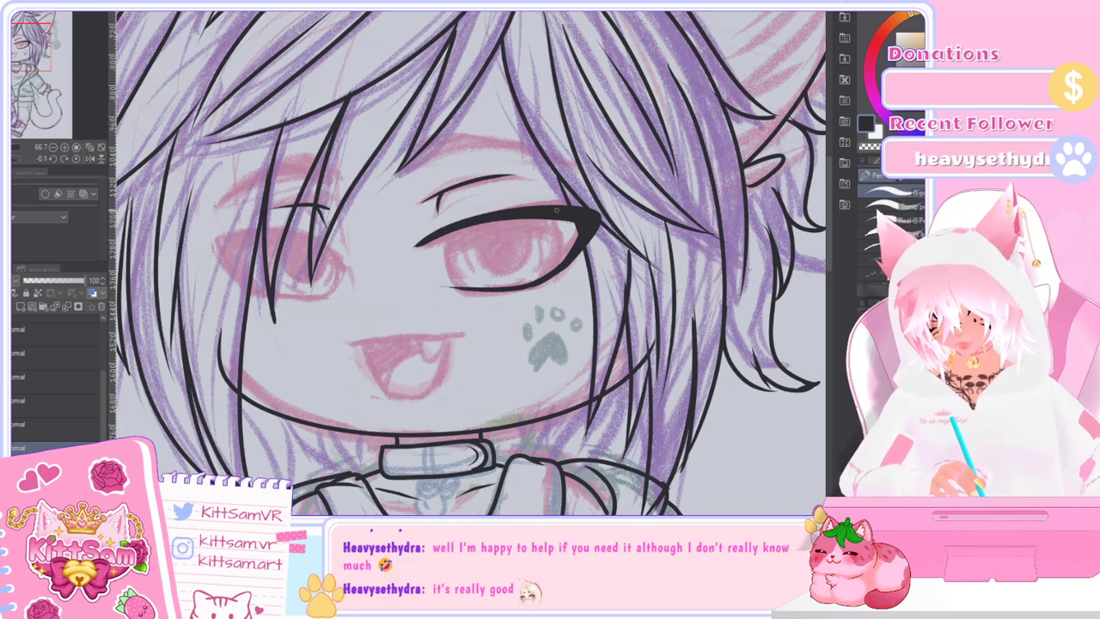
drag(520, 206, 425, 232)
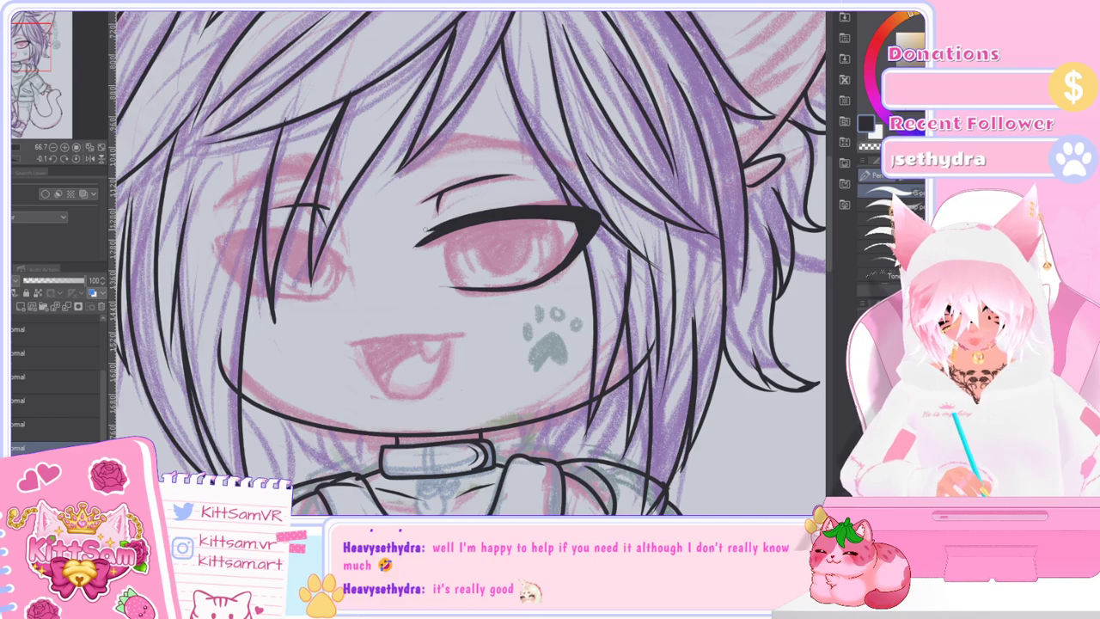
Step: Ink the half of the upper mouth line nearest the paw mark as a shallow curve, redoing the stroke until it fits
scroll(538, 196, down, 2)
scroll(473, 278, up, 2)
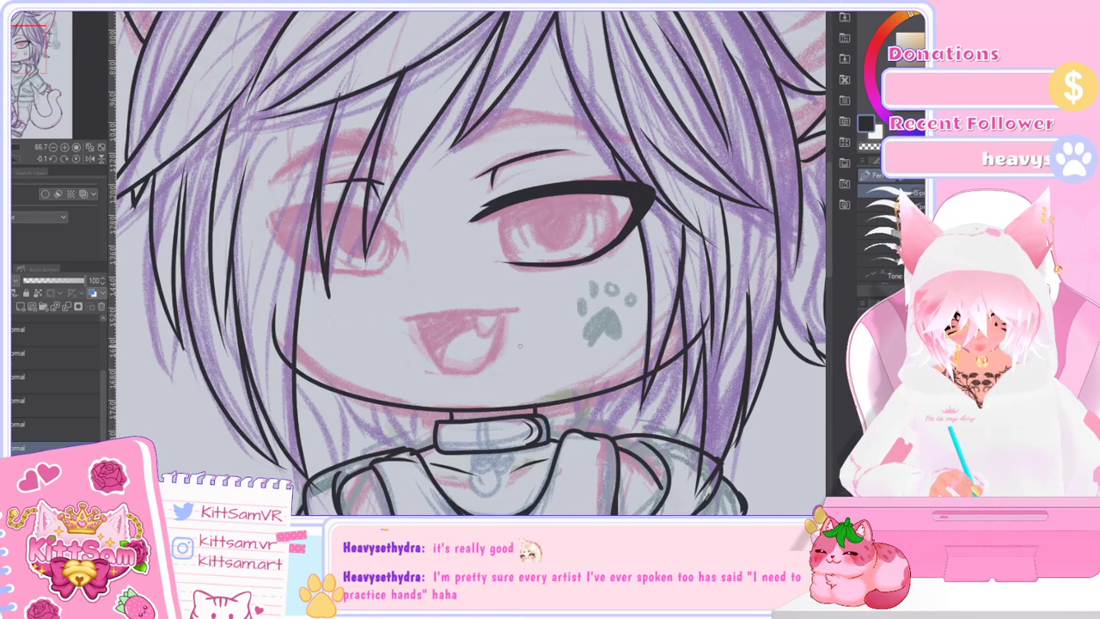
drag(444, 313, 516, 310)
key(ctrl+z)
drag(450, 311, 523, 309)
key(ctrl+z)
drag(450, 311, 522, 303)
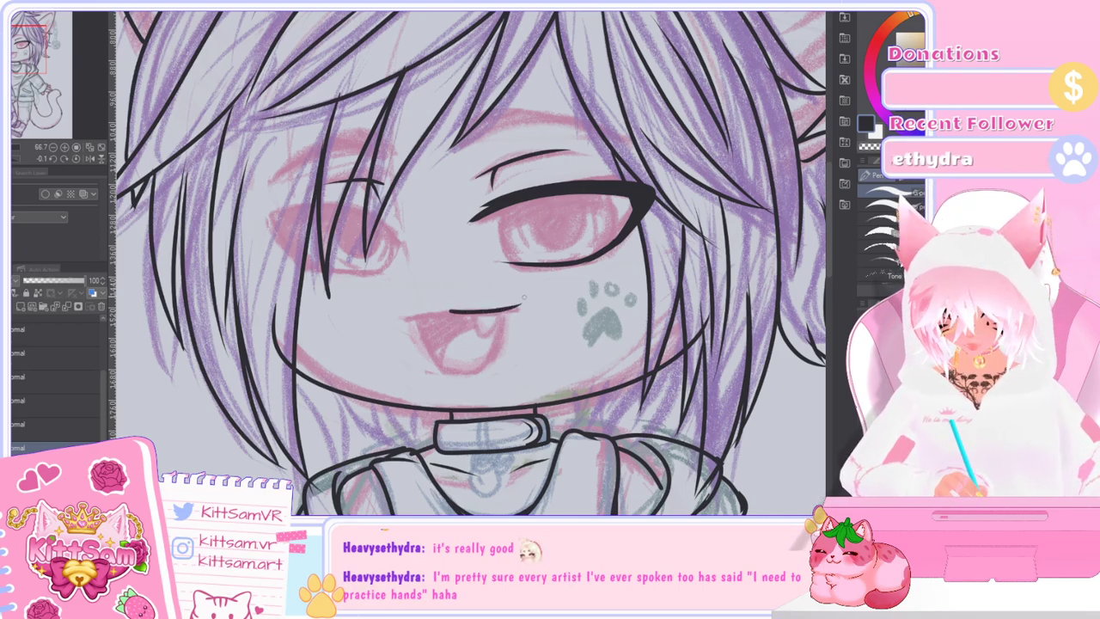
key(ctrl+z)
drag(452, 313, 524, 307)
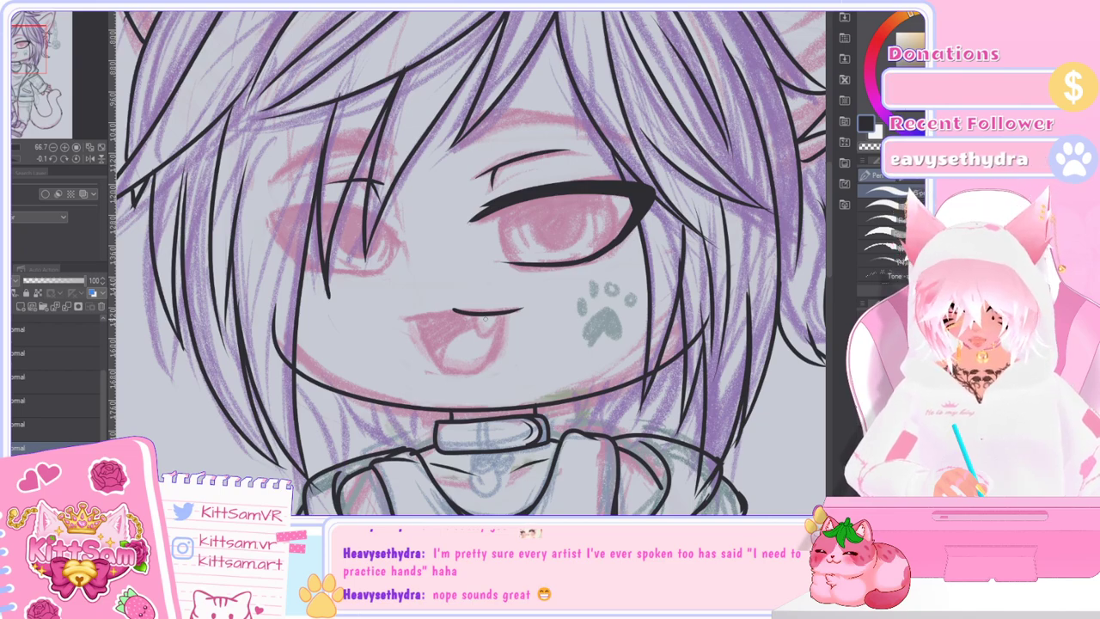
Step: Ink the other half of the upper mouth line, joining it at the central peak to form a cat-like lip
scroll(450, 325, up, 1)
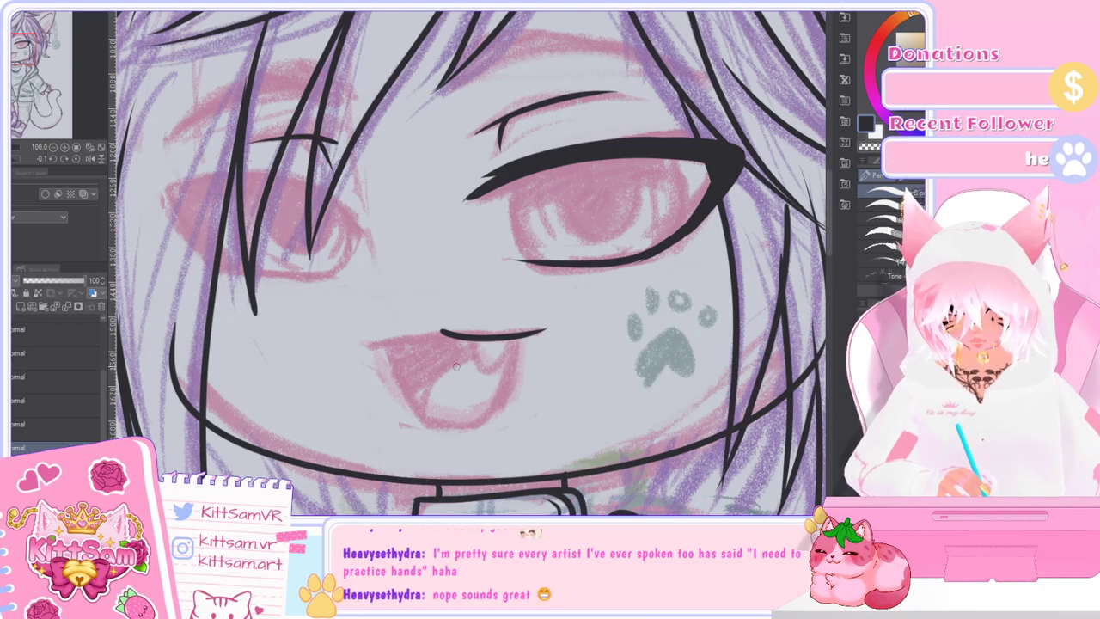
scroll(451, 367, up, 1)
drag(439, 313, 334, 328)
key(ctrl+z)
drag(438, 315, 328, 333)
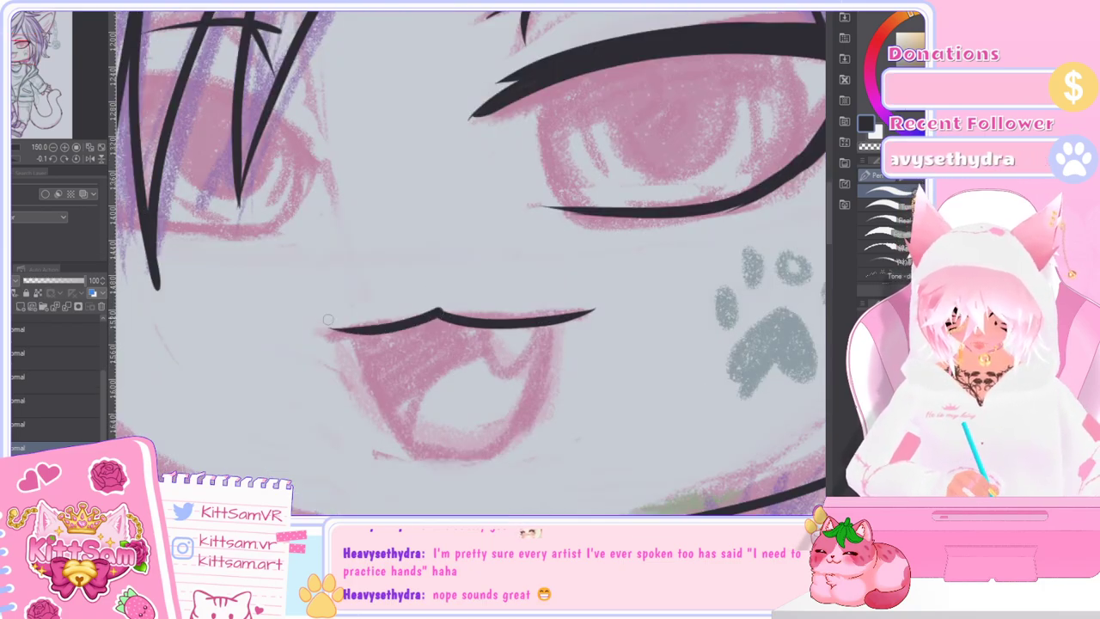
key(ctrl+z)
mouse_move(438, 314)
mouse_down()
mouse_move(379, 332)
mouse_move(329, 335)
mouse_up()
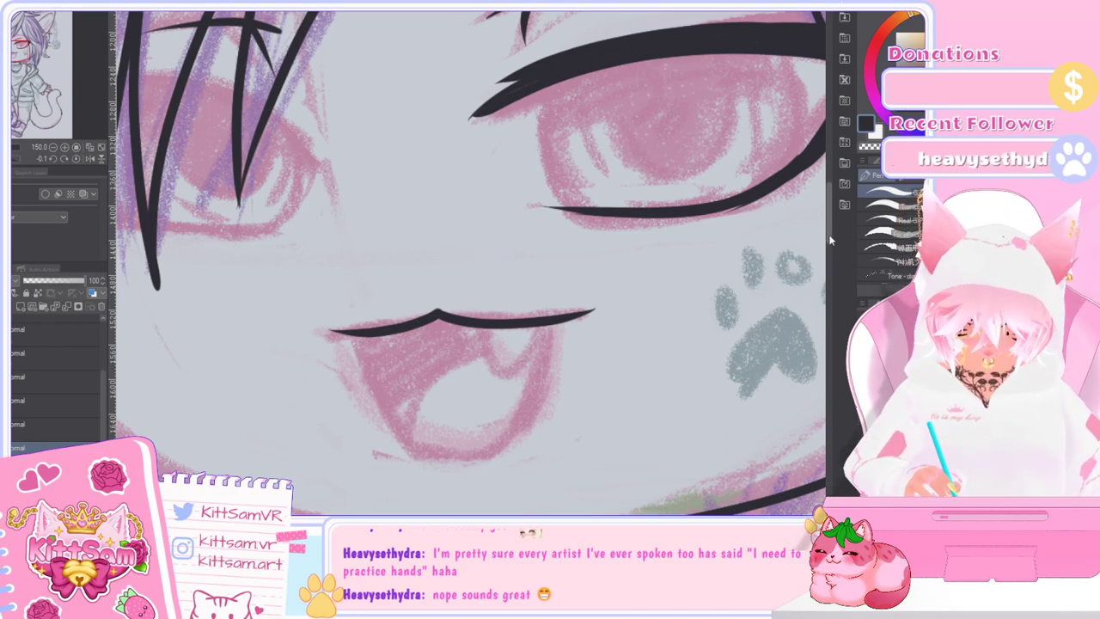
Step: Ink the lower outline of the open mouth as a rounded curve between both ends of the upper lip
scroll(830, 255, down, 3)
scroll(830, 256, up, 1)
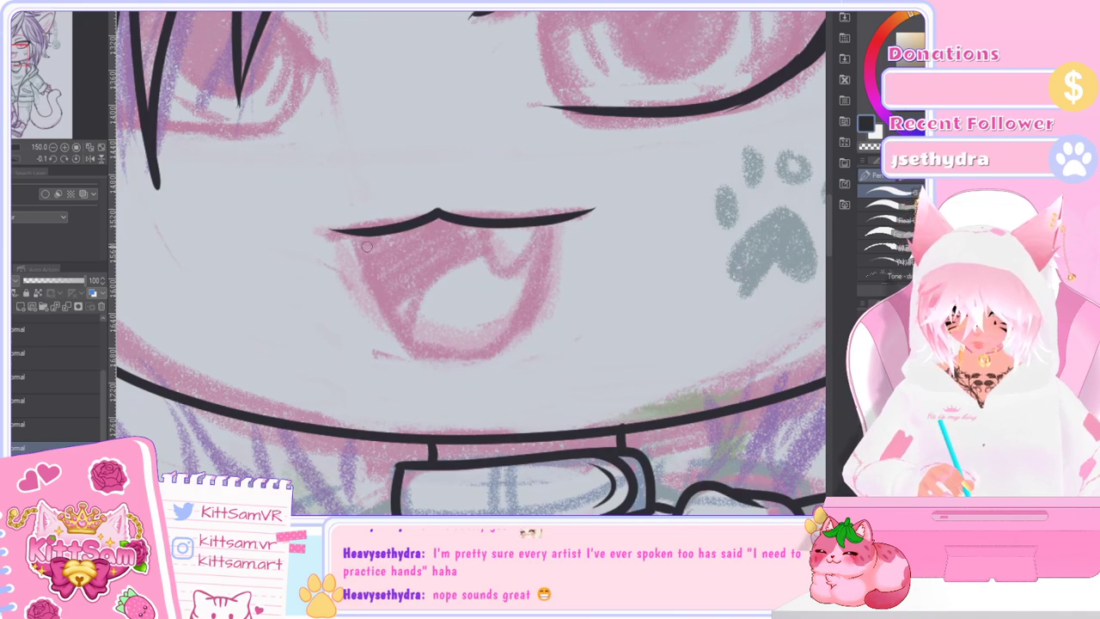
drag(355, 232, 384, 289)
key(ctrl+z)
mouse_move(355, 232)
mouse_down()
mouse_move(409, 336)
mouse_move(469, 345)
mouse_up()
key(ctrl+z)
mouse_move(355, 232)
mouse_down()
mouse_move(419, 340)
mouse_move(527, 309)
mouse_move(563, 220)
mouse_move(554, 265)
mouse_up()
key(ctrl+z)
drag(564, 221, 548, 286)
key(ctrl+z)
key(ctrl+z)
key(ctrl+z)
mouse_move(361, 230)
mouse_down()
mouse_move(390, 302)
mouse_move(442, 335)
mouse_move(504, 329)
mouse_move(546, 303)
mouse_move(581, 212)
mouse_up()
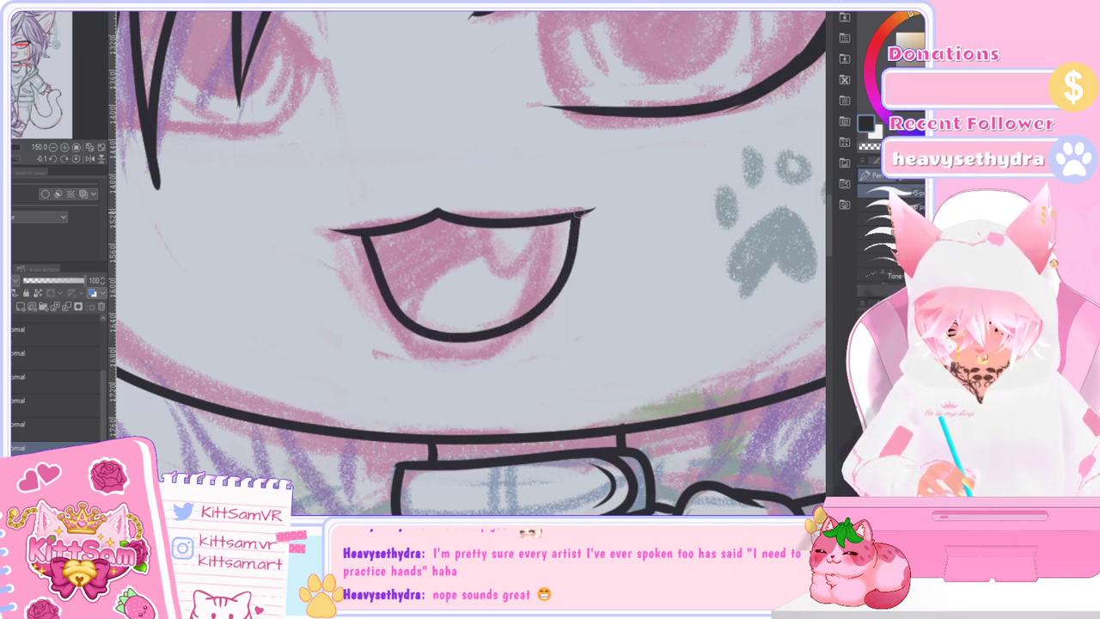
Step: Ink the small fang hanging from the upper lip and the tongue's curved outline with its centre crease inside the mouth
mouse_move(494, 225)
mouse_down()
mouse_move(557, 216)
mouse_move(525, 256)
mouse_move(557, 216)
mouse_up()
key(ctrl+z)
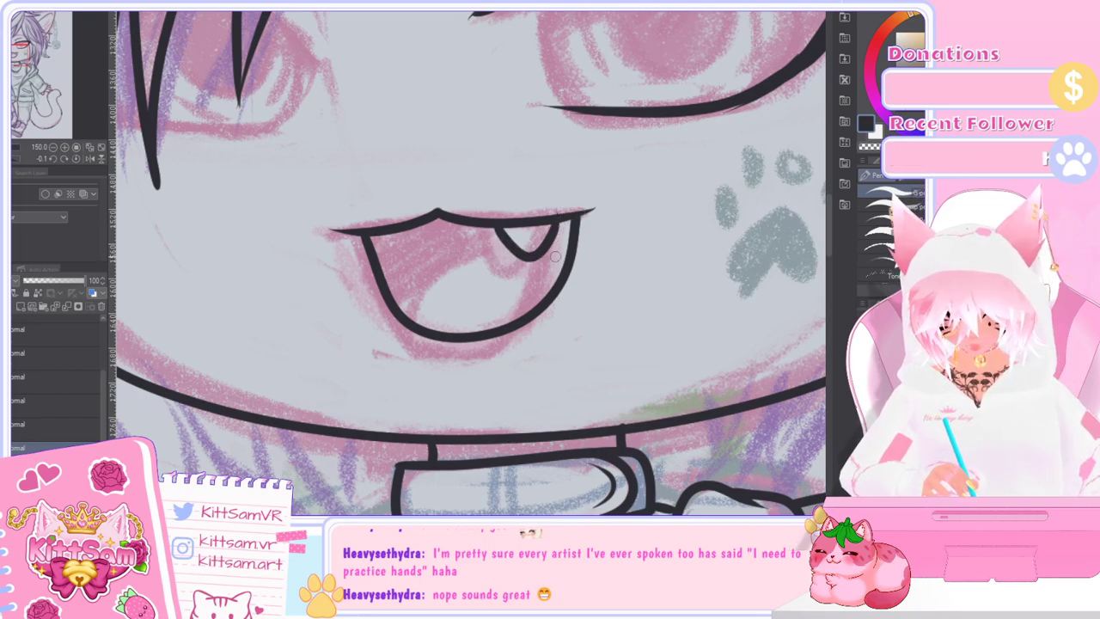
mouse_move(499, 237)
mouse_down()
mouse_move(431, 248)
mouse_move(386, 286)
mouse_up()
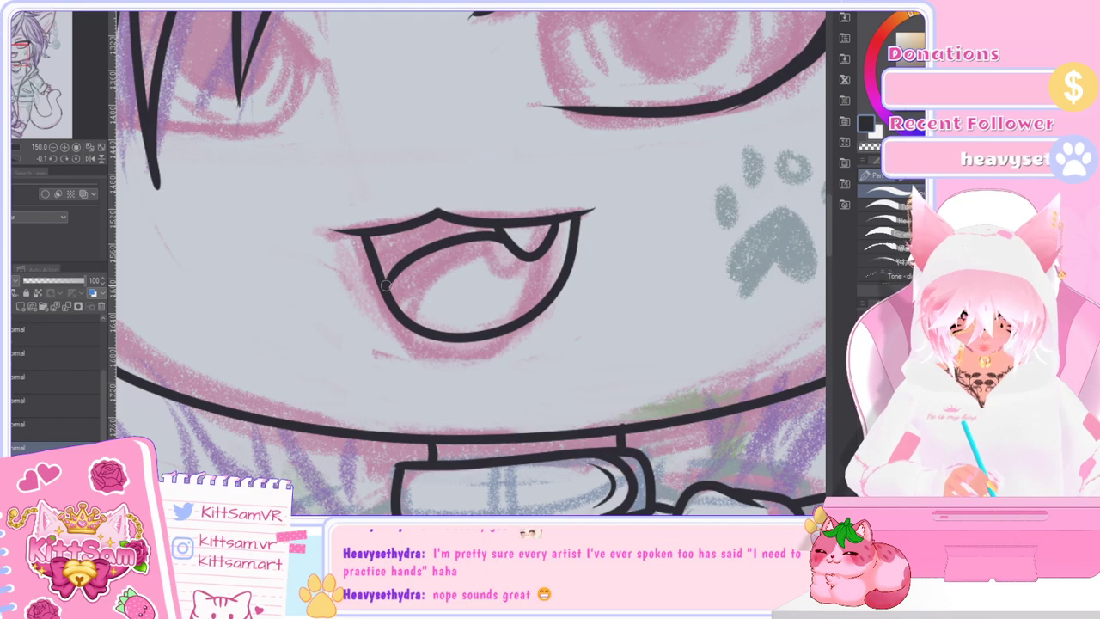
key(ctrl+z)
mouse_move(511, 234)
mouse_down()
mouse_move(436, 268)
mouse_move(459, 234)
mouse_move(386, 286)
mouse_up()
key(ctrl+z)
key(ctrl+z)
mouse_move(512, 246)
mouse_down()
mouse_move(489, 248)
mouse_move(464, 281)
mouse_move(485, 256)
mouse_move(469, 280)
mouse_move(430, 256)
mouse_move(386, 300)
mouse_up()
key(ctrl+z)
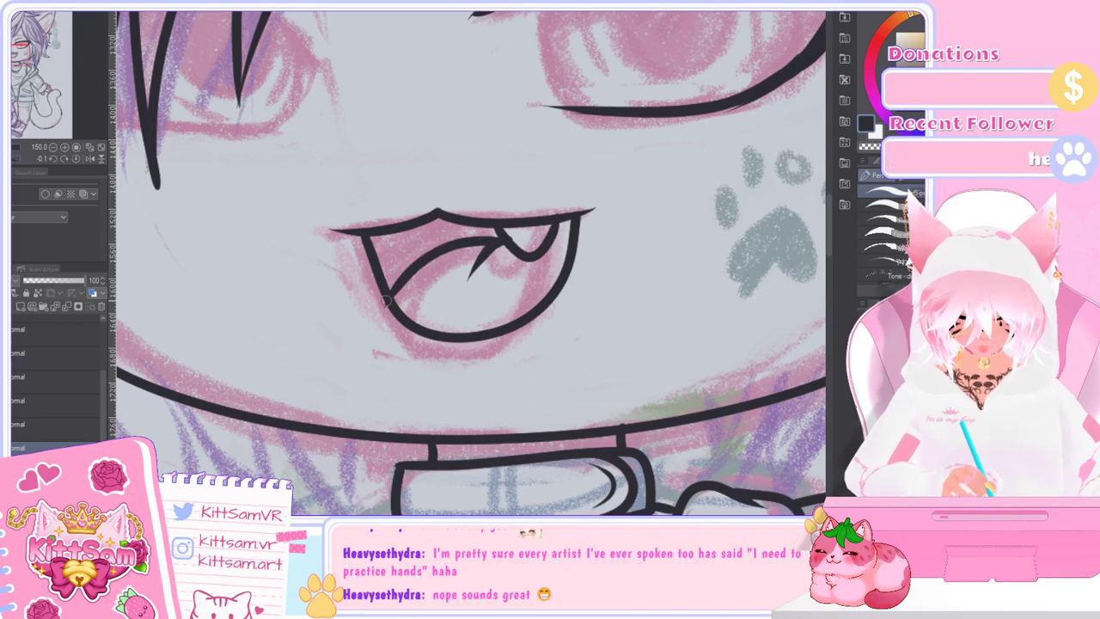
Step: Ink a short tooth line from the fang to the nearby edge of the mouth
scroll(386, 301, down, 2)
scroll(471, 262, up, 1)
drag(452, 269, 465, 275)
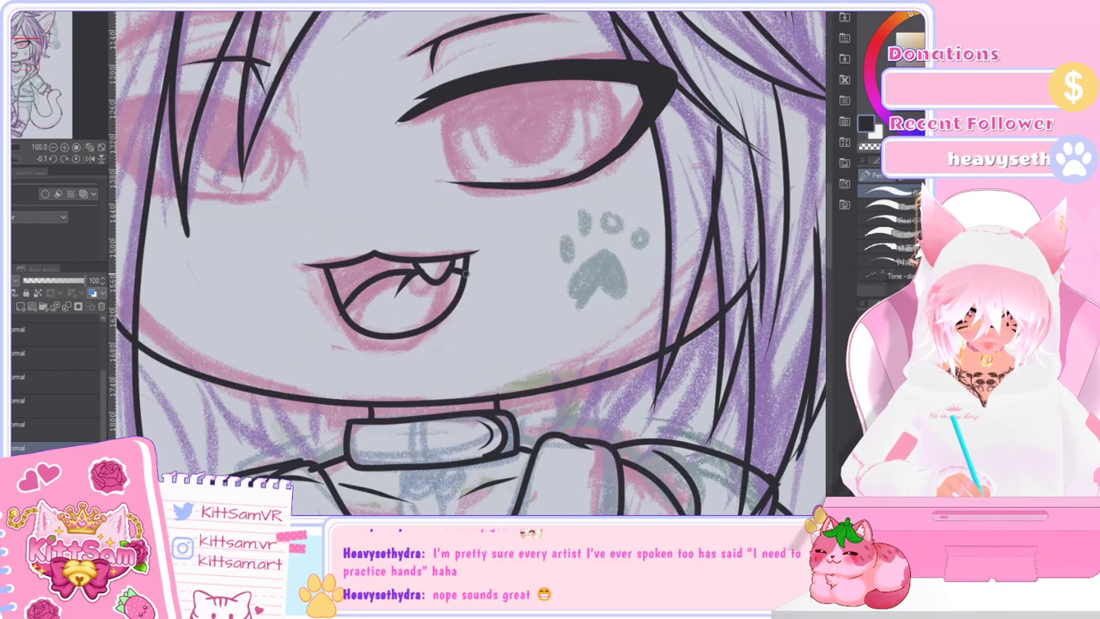
Step: Examine the inked mouth and eye against the whole figure and close up
scroll(465, 274, down, 8)
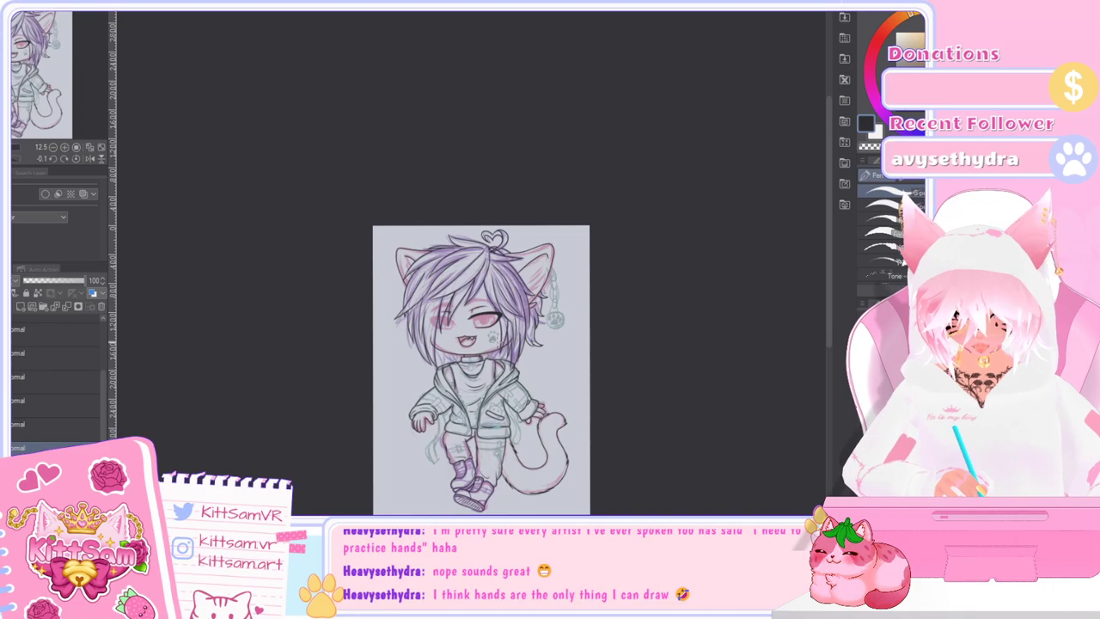
scroll(481, 430, up, 1)
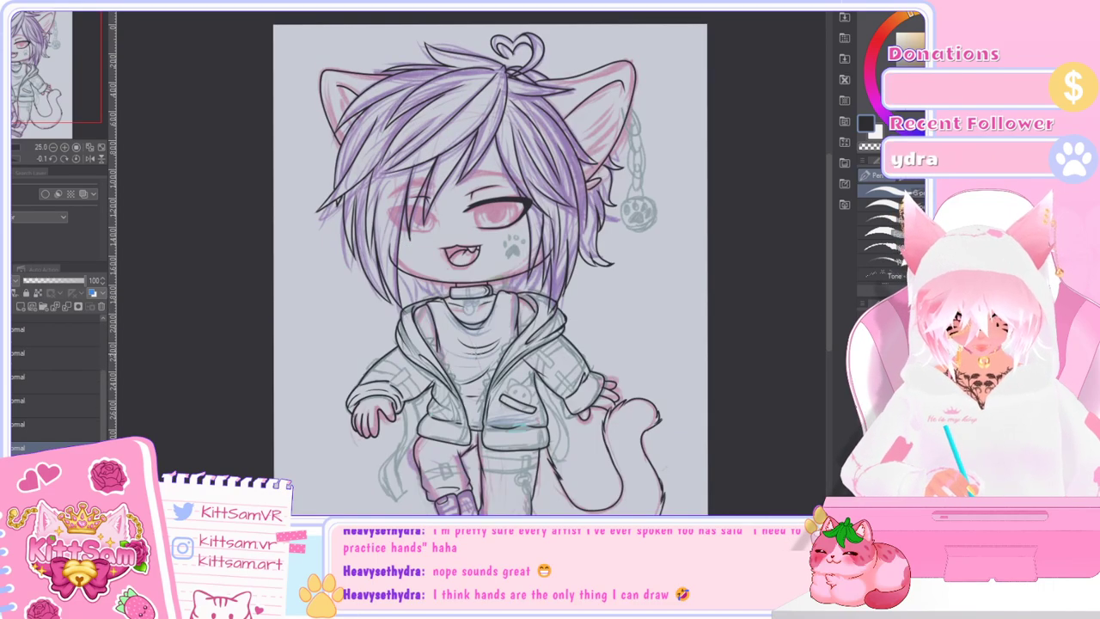
scroll(453, 205, up, 2)
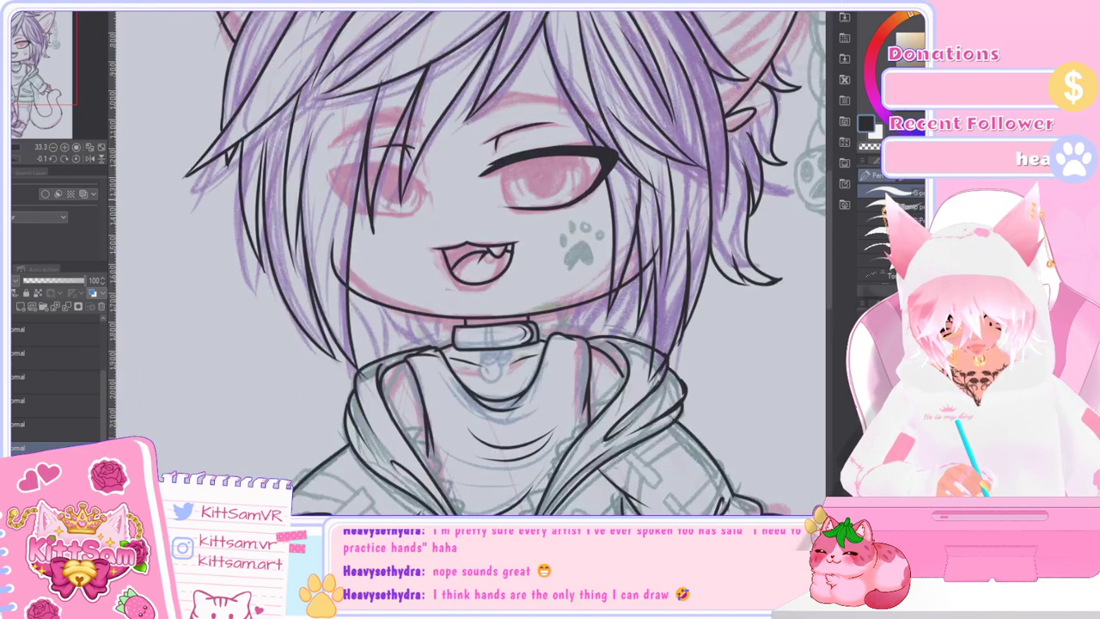
scroll(421, 241, up, 3)
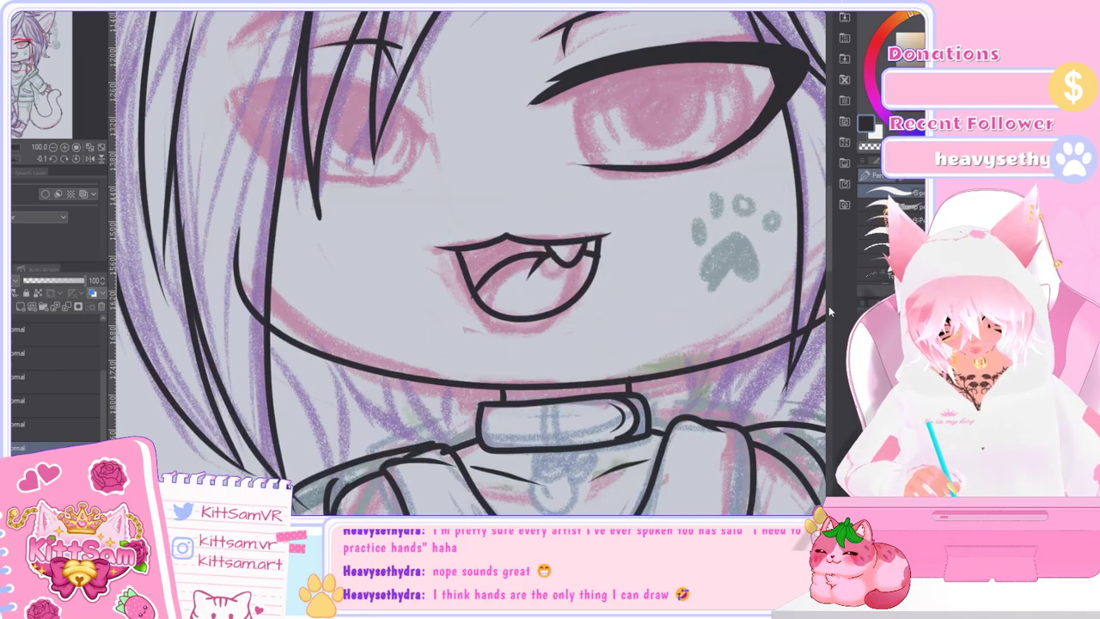
drag(830, 266, 831, 241)
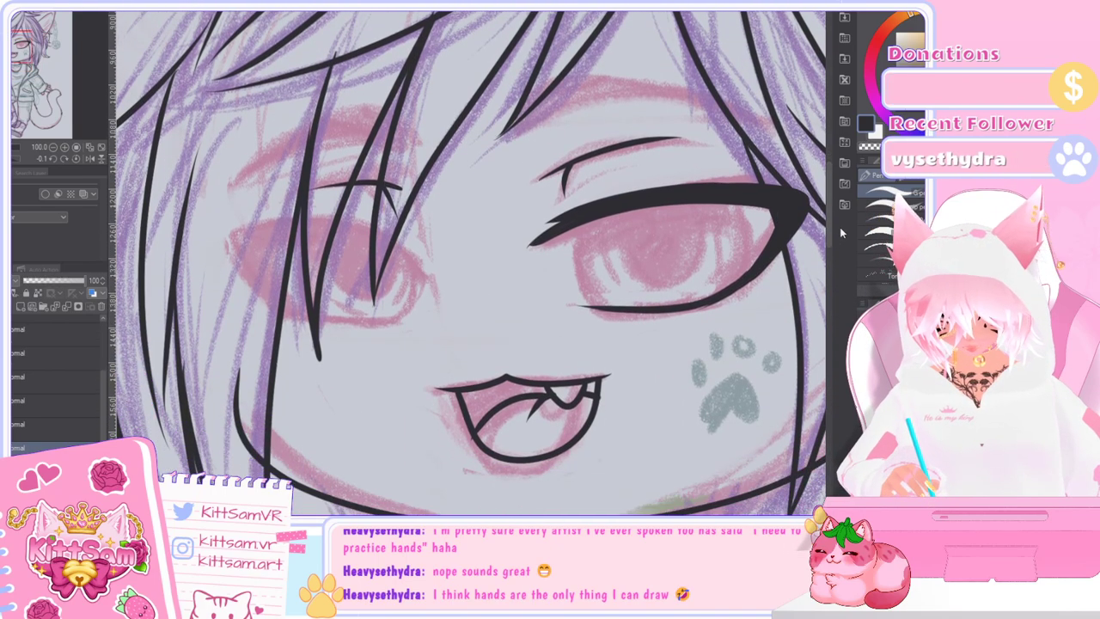
Step: Mirror the canvas view horizontally and examine the whole character for balance
click(89, 159)
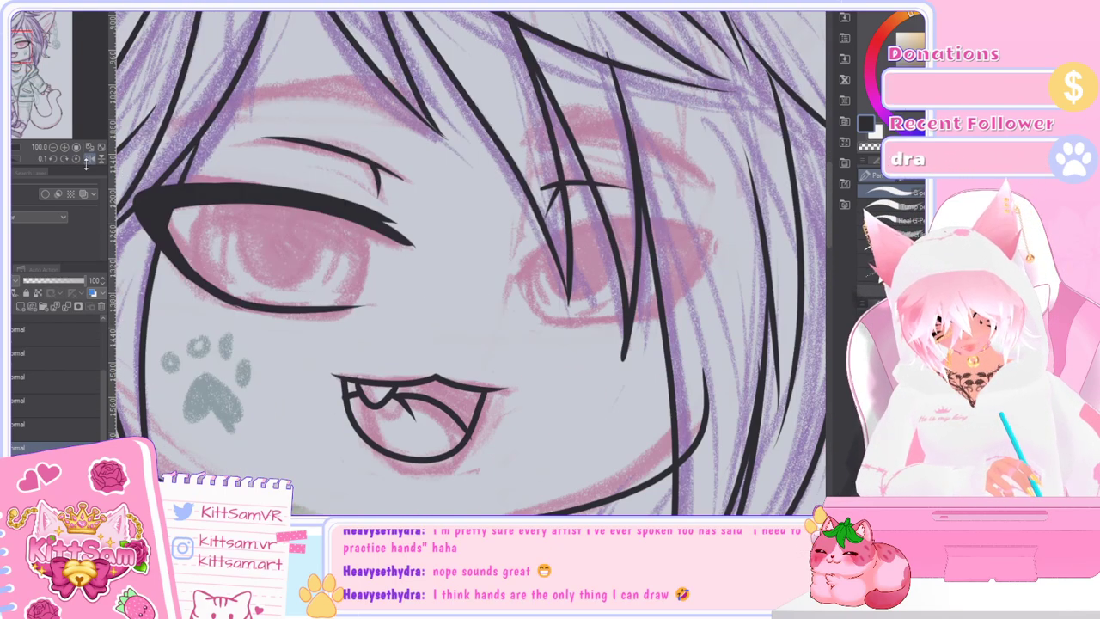
scroll(468, 258, down, 4)
mouse_move(829, 297)
mouse_down()
mouse_move(831, 356)
mouse_move(833, 347)
mouse_up()
scroll(834, 345, down, 2)
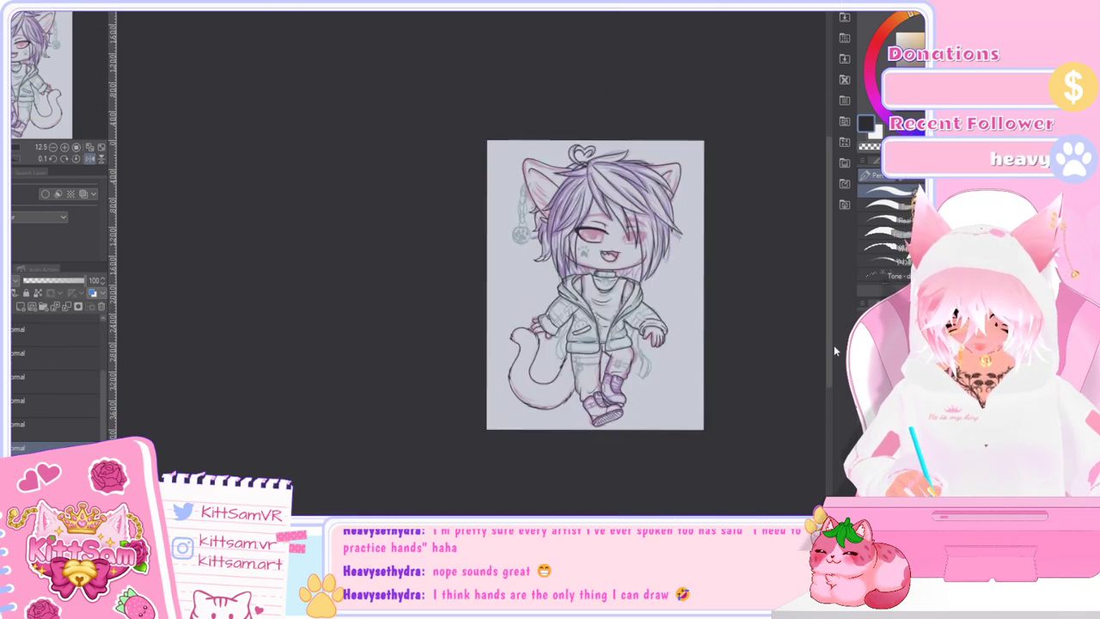
key(ctrl+plus)
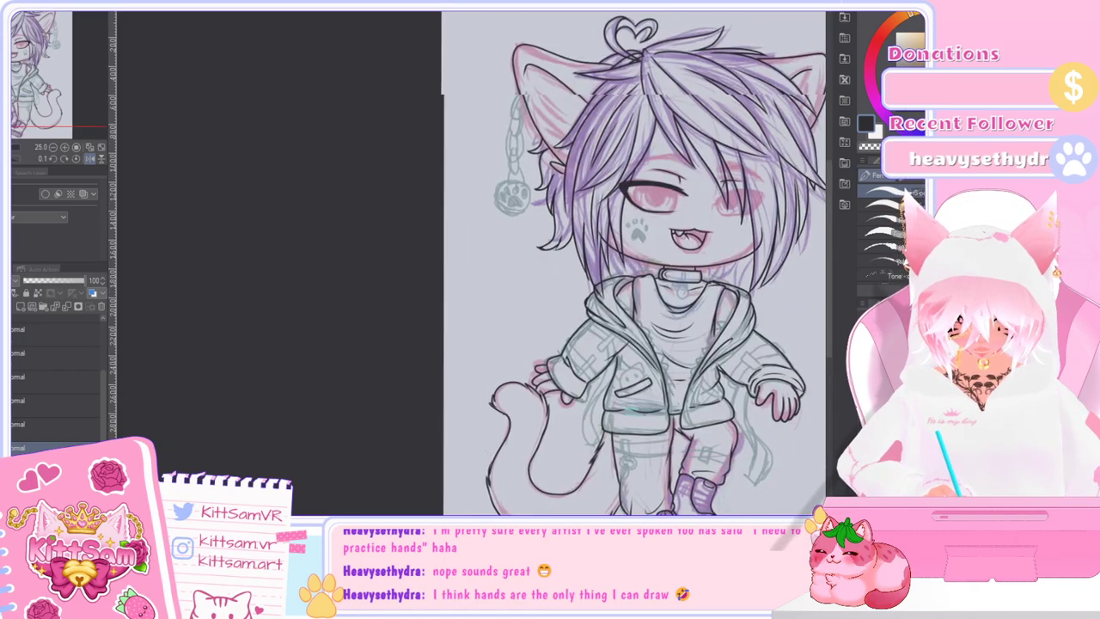
key(ctrl+plus)
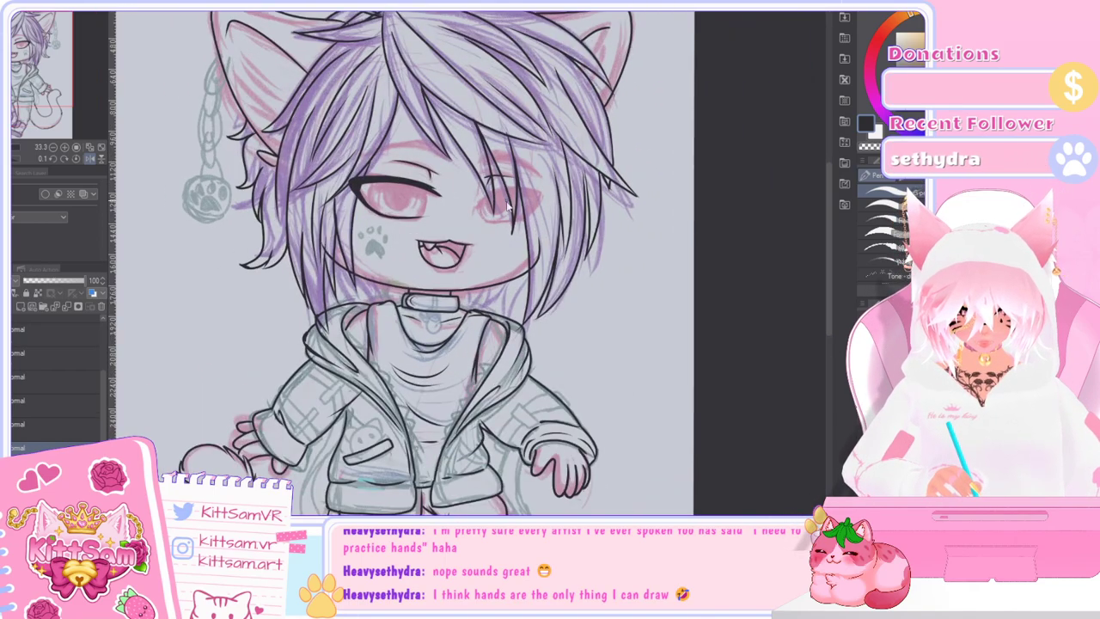
Step: Ink the upper lash line of the hair-covered eye with a thickened outer corner, plus the short lower lash line
scroll(515, 199, up, 3)
mouse_move(404, 210)
mouse_down()
mouse_move(523, 173)
mouse_move(564, 176)
mouse_move(571, 195)
mouse_move(547, 232)
mouse_up()
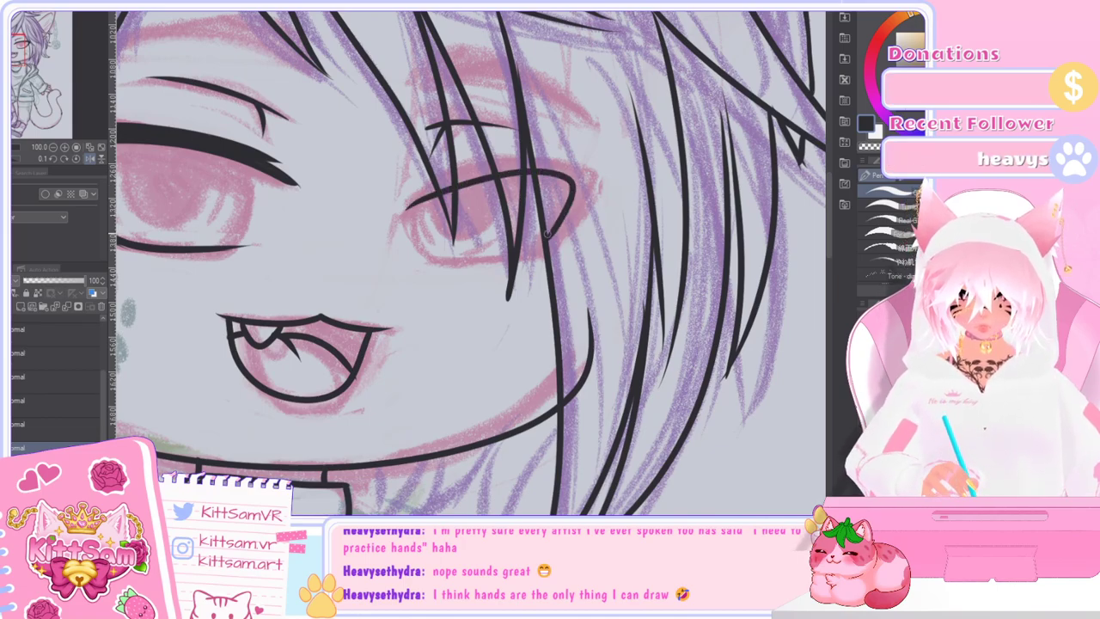
key(ctrl+minus)
key(ctrl+z)
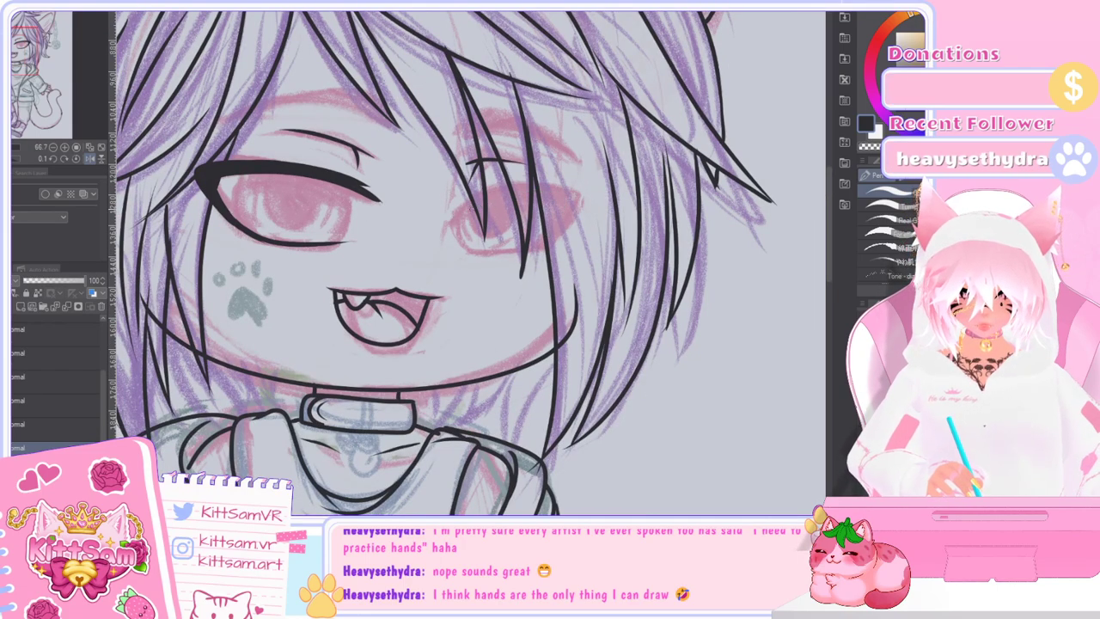
drag(547, 227, 542, 233)
drag(457, 214, 484, 202)
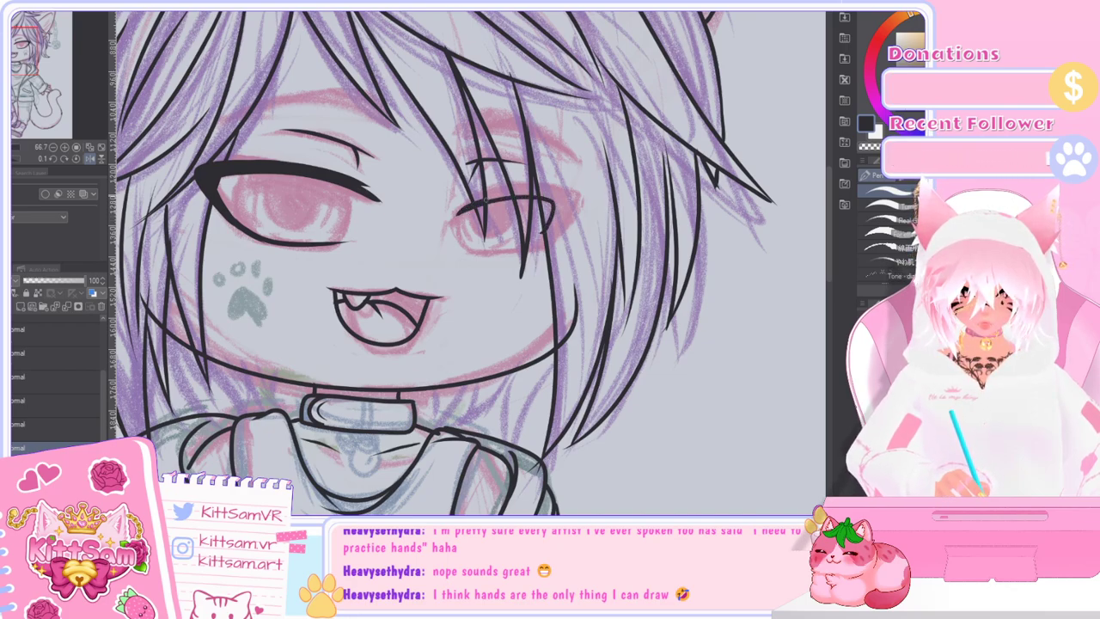
drag(541, 235, 558, 221)
mouse_move(554, 228)
mouse_down()
mouse_move(567, 209)
mouse_move(543, 196)
mouse_move(562, 202)
mouse_up()
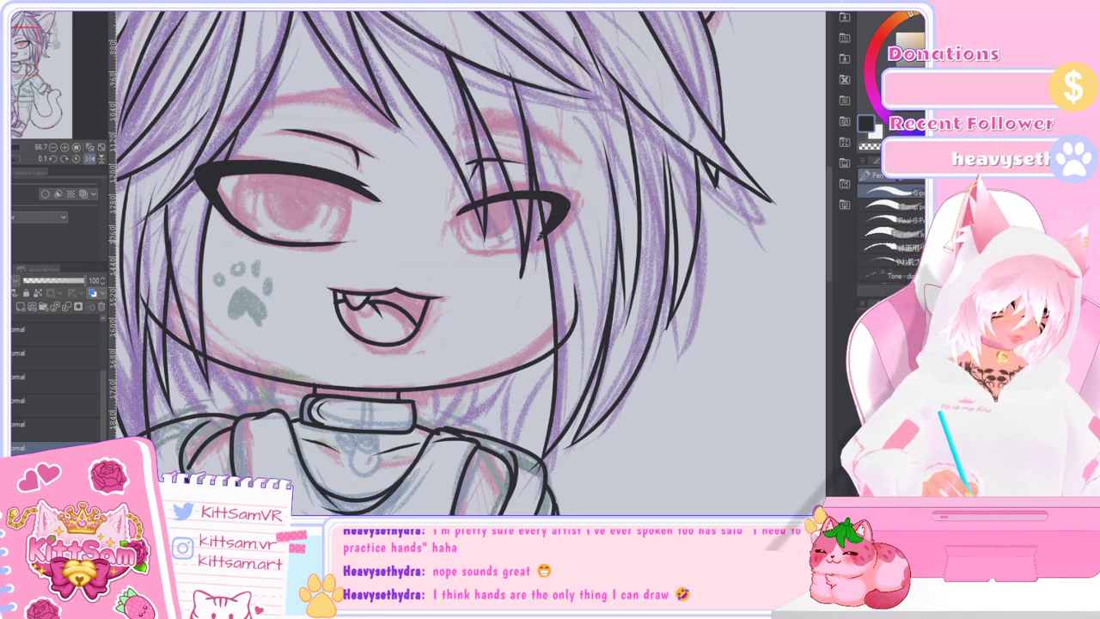
key(ctrl+z)
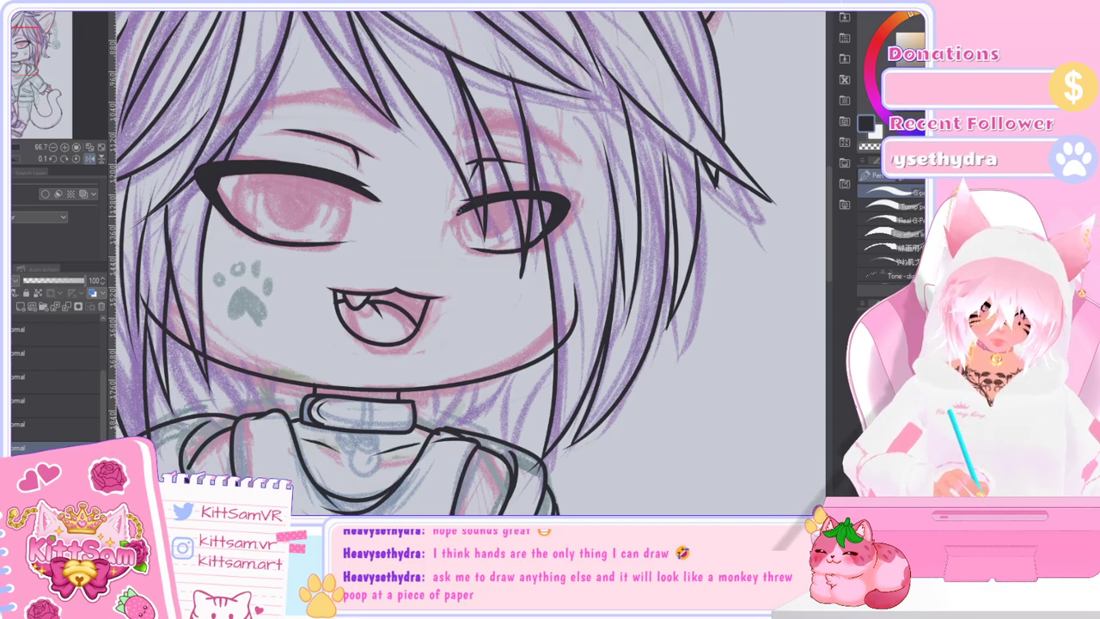
Step: Examine the newly inked eye against the face, clothing, legs and tail of the whole figure
scroll(506, 178, down, 2)
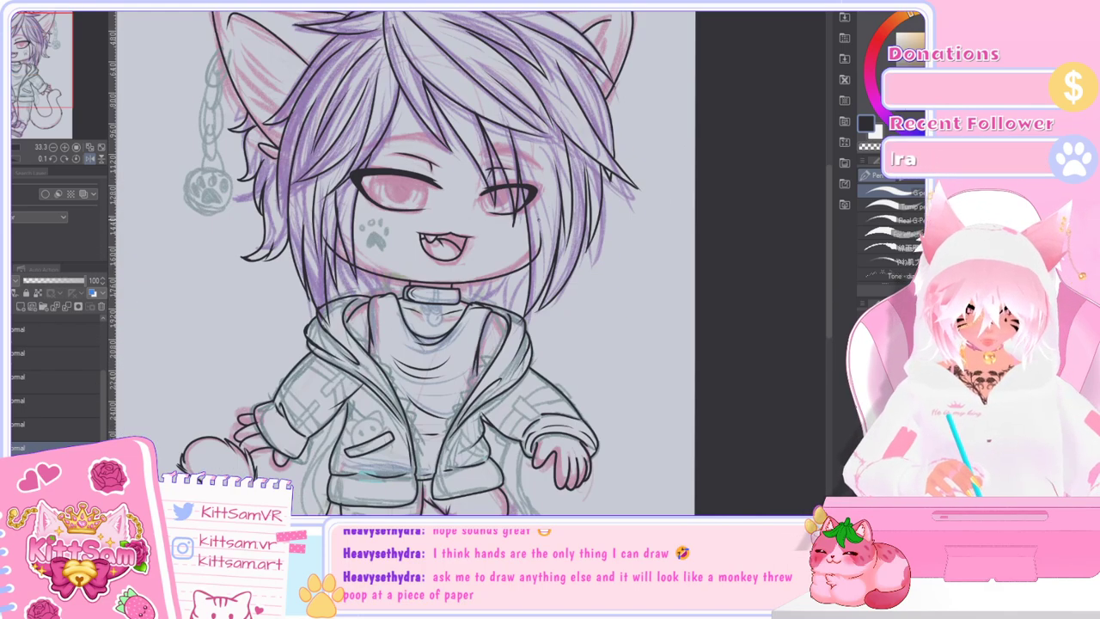
scroll(533, 206, up, 2)
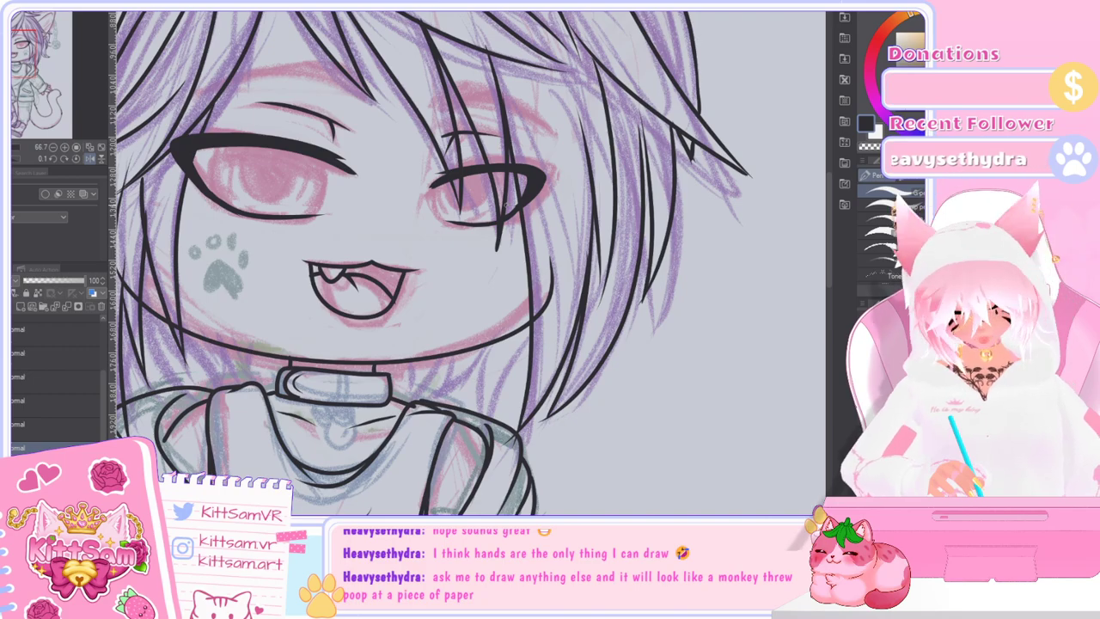
key(ctrl+minus)
key(ctrl+minus)
drag(831, 289, 839, 362)
scroll(649, 280, up, 1)
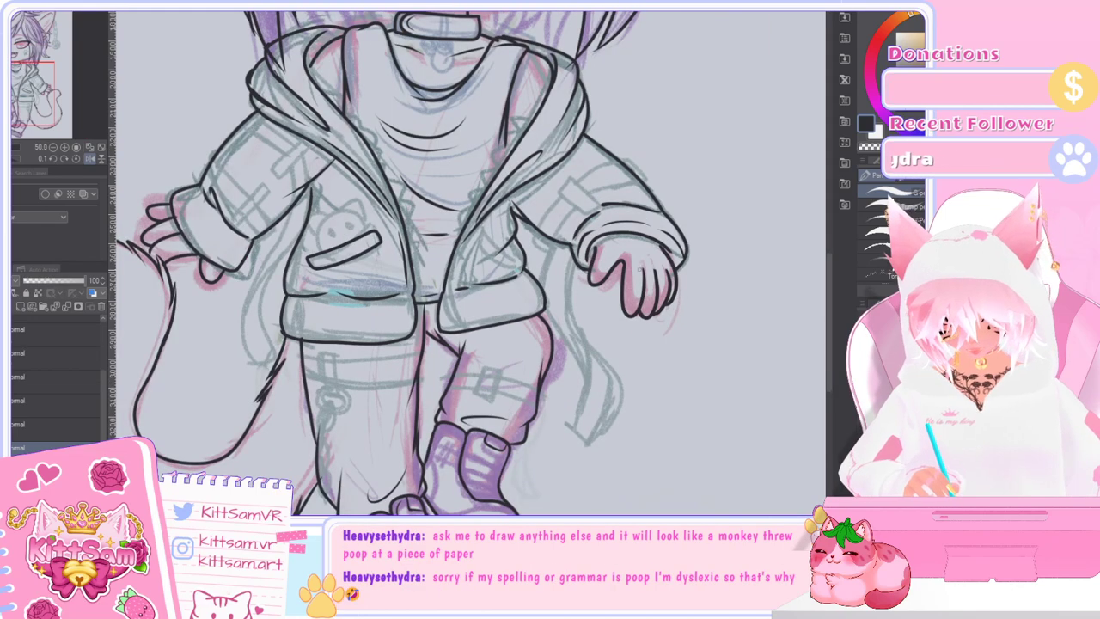
scroll(688, 344, down, 1)
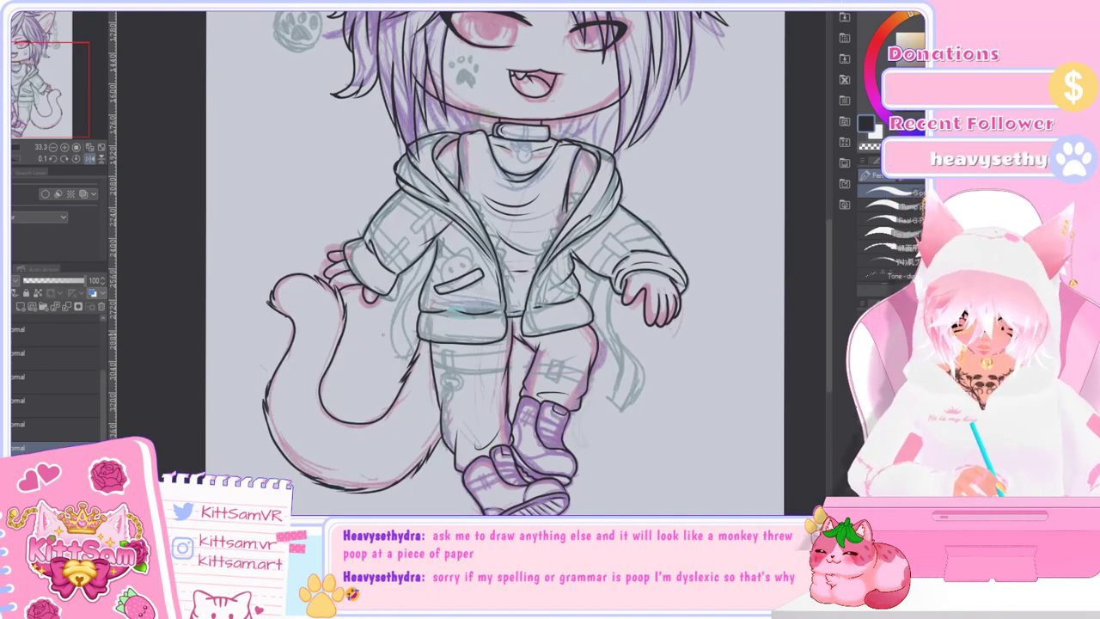
scroll(381, 334, down, 1)
scroll(519, 228, up, 1)
drag(831, 307, 828, 269)
scroll(807, 282, down, 1)
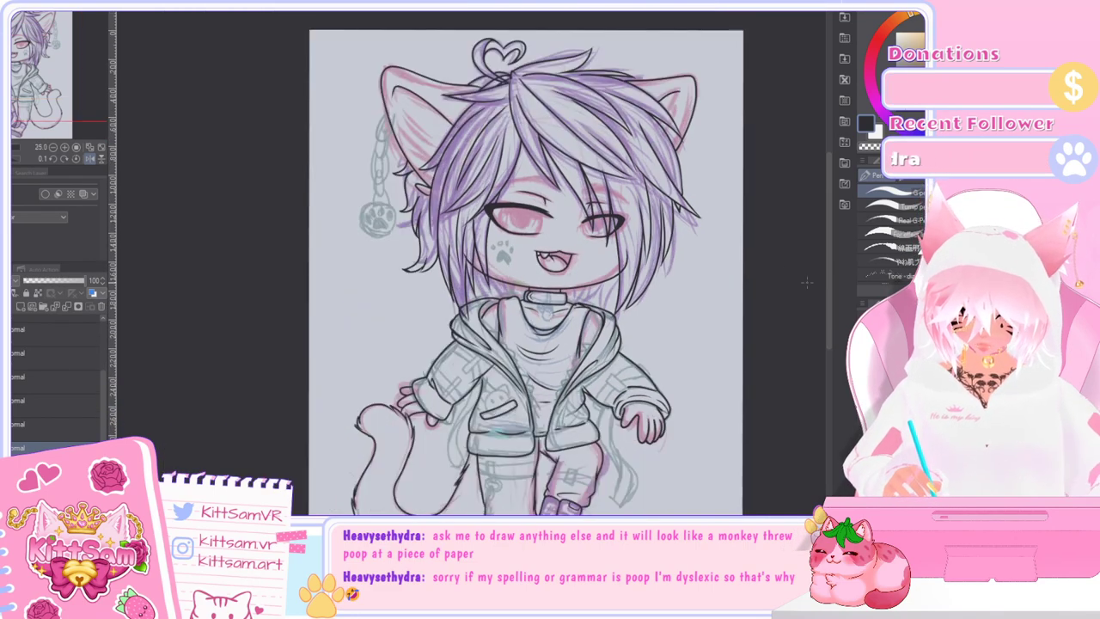
Step: Try to ink the eyebrow above the hair-covered eye as two arched curves meeting at the ends
key(ctrl+plus)
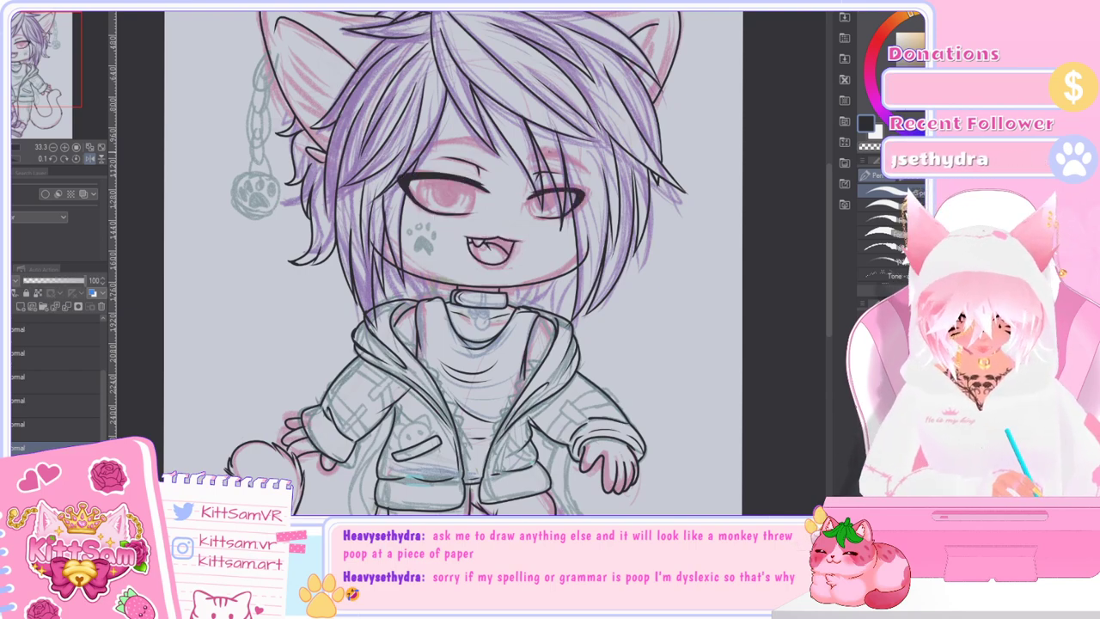
scroll(550, 157, up, 2)
scroll(550, 157, up, 2)
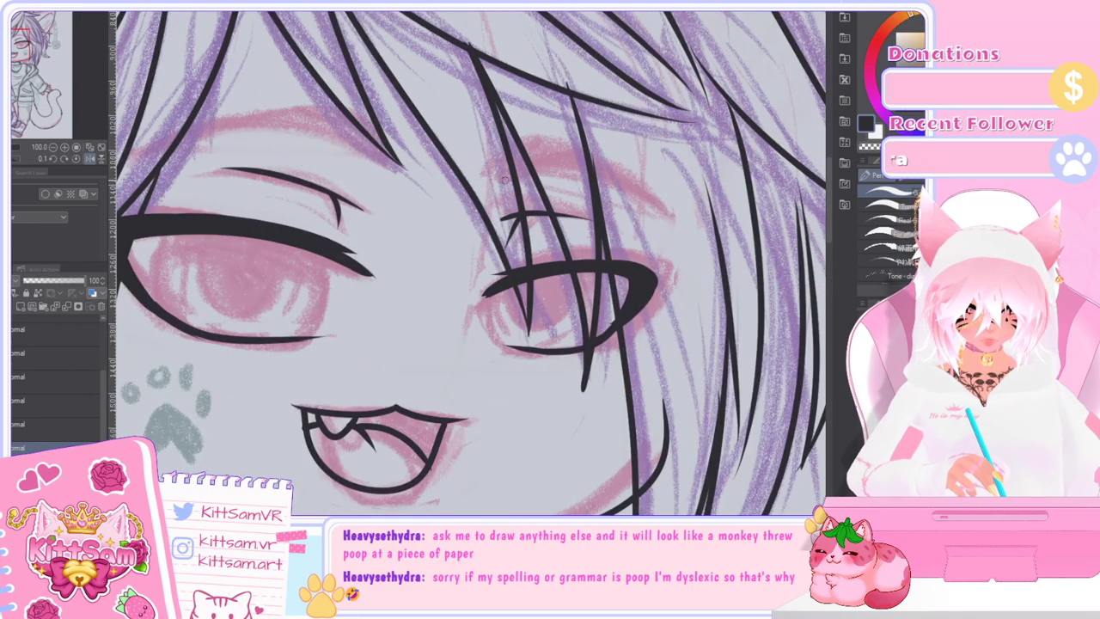
mouse_move(516, 171)
mouse_down()
mouse_move(587, 177)
mouse_move(654, 210)
mouse_up()
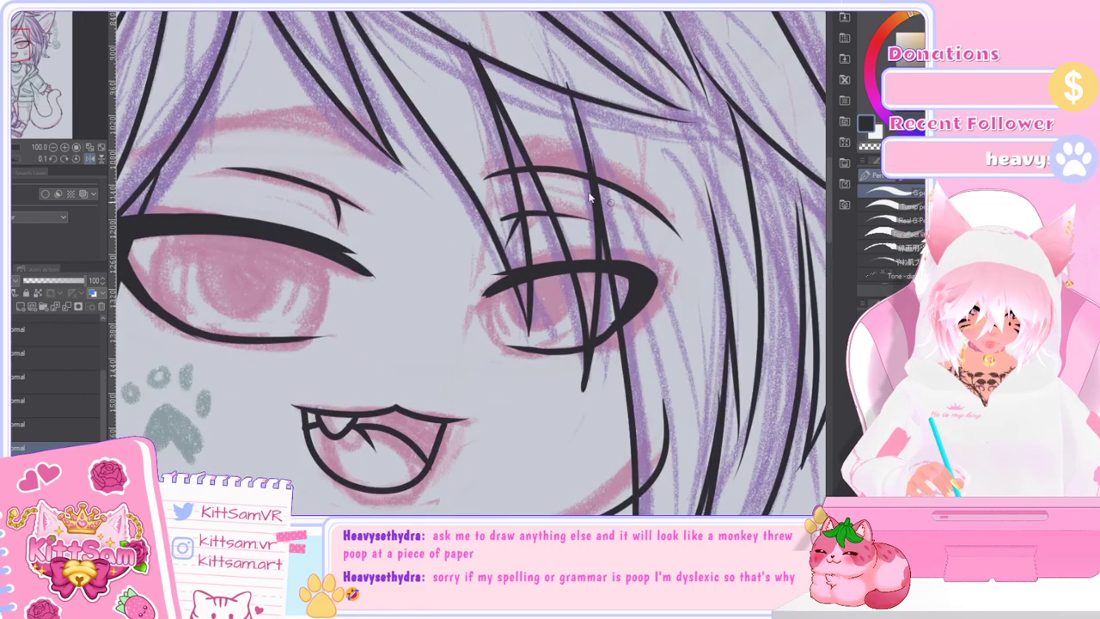
key(ctrl+z)
mouse_move(484, 179)
mouse_down()
mouse_move(561, 169)
mouse_move(641, 201)
mouse_up()
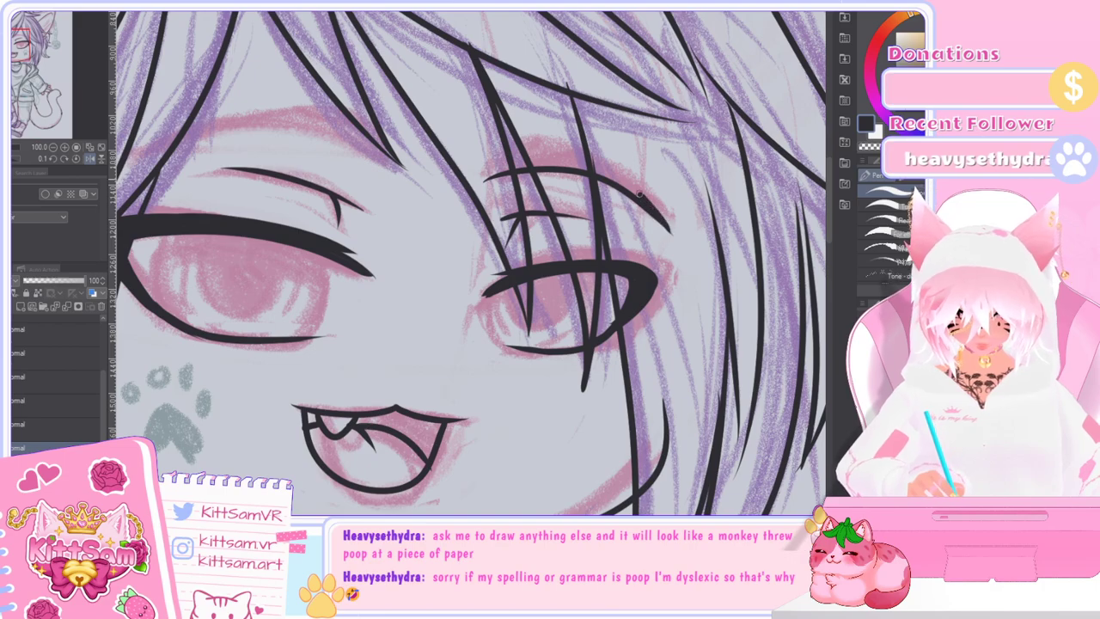
key(ctrl+z)
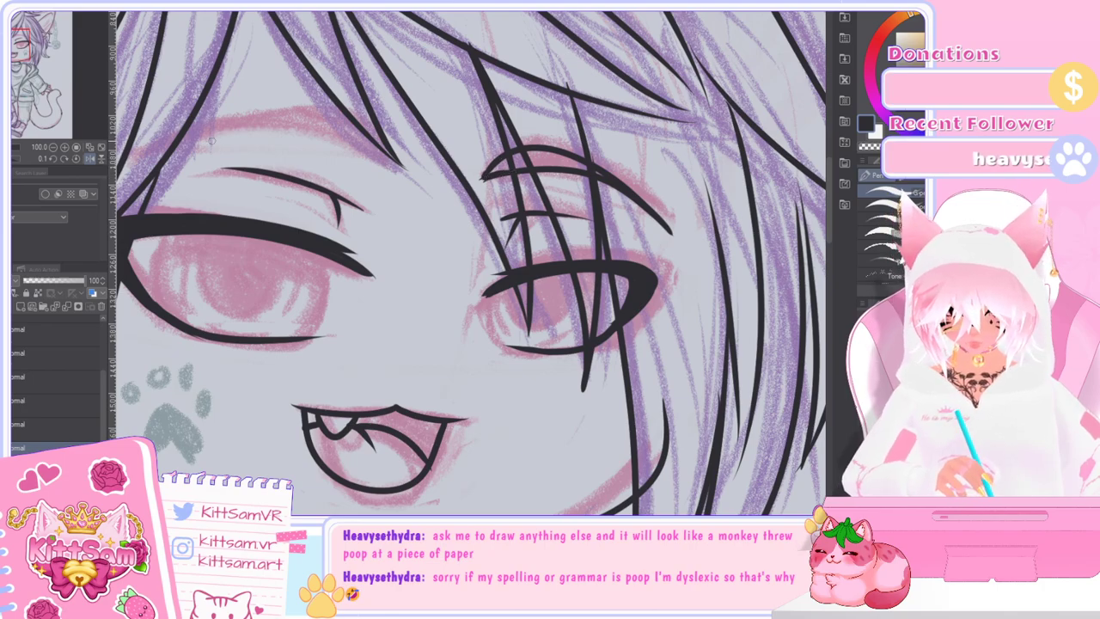
Step: Try to ink the eyebrow above the uncovered eye, and undo the strokes of both eyebrows
mouse_move(236, 127)
mouse_down()
mouse_move(340, 136)
mouse_move(401, 168)
mouse_up()
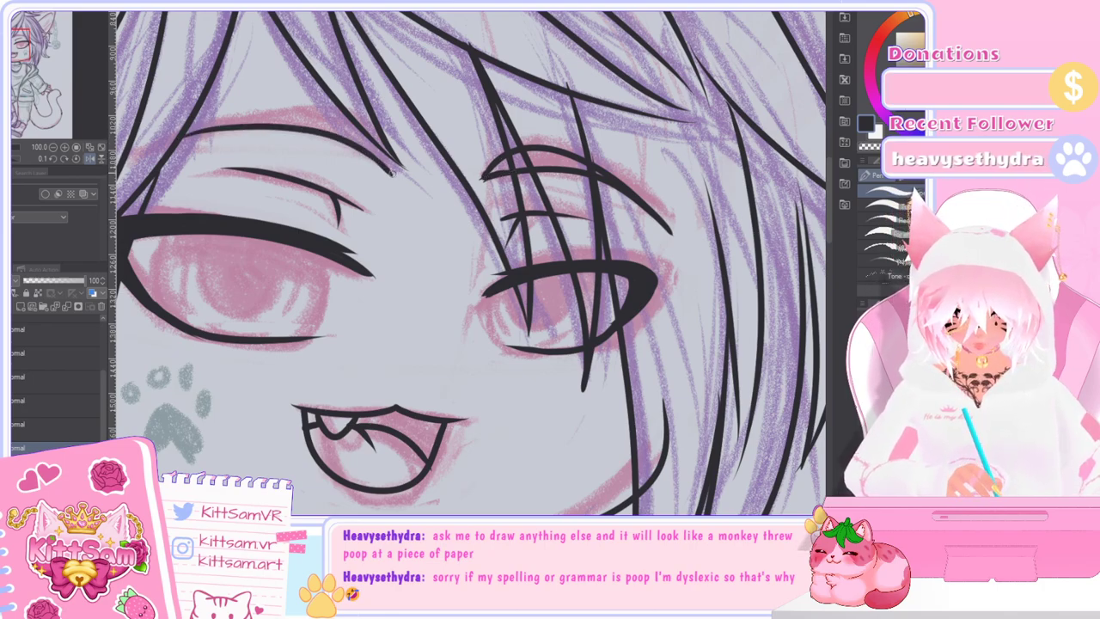
mouse_move(358, 122)
mouse_down()
mouse_move(293, 109)
mouse_move(213, 116)
mouse_up()
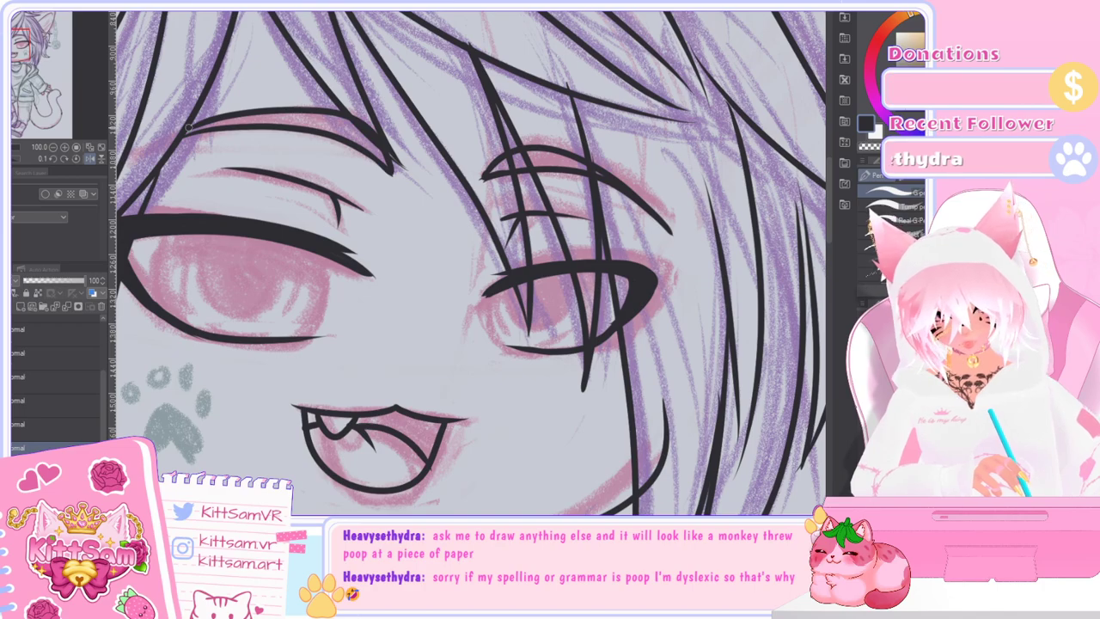
key(ctrl+z)
key(ctrl+z)
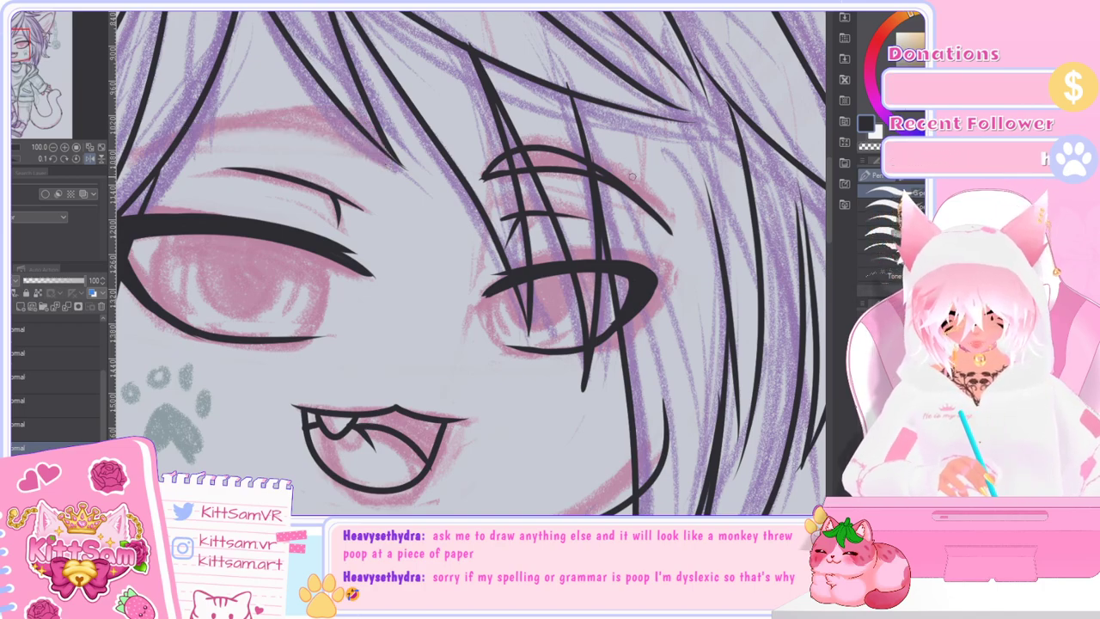
key(ctrl+z)
key(ctrl+z)
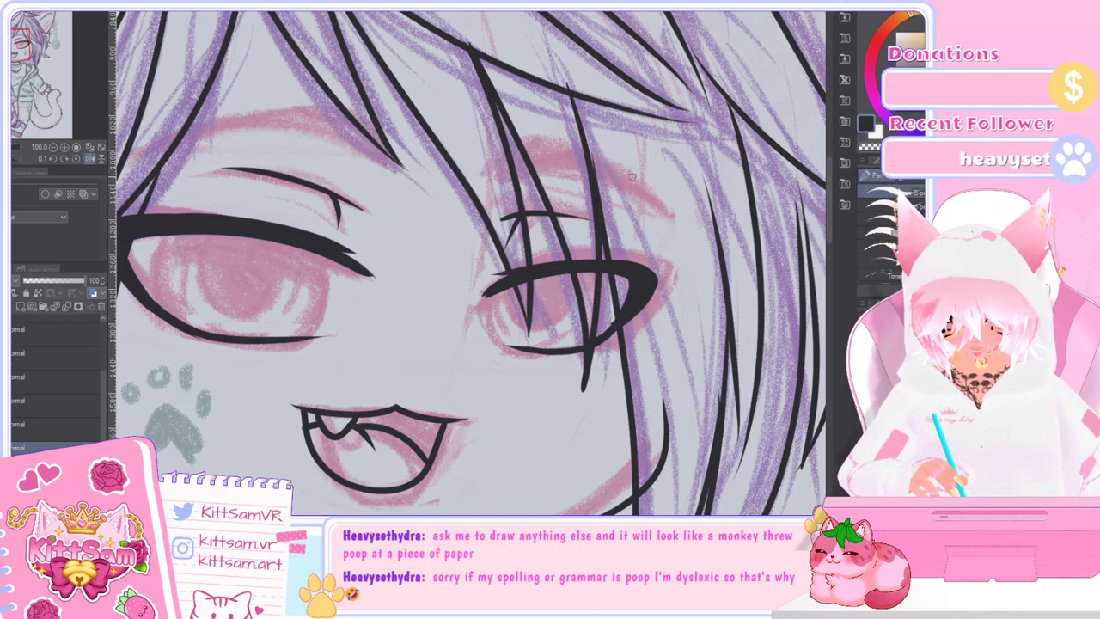
Step: Ink the eyebrow above the hair-covered eye with a lower arched line and an upper curve tapering to its outer end
mouse_move(496, 182)
mouse_down()
mouse_move(579, 178)
mouse_move(651, 215)
mouse_up()
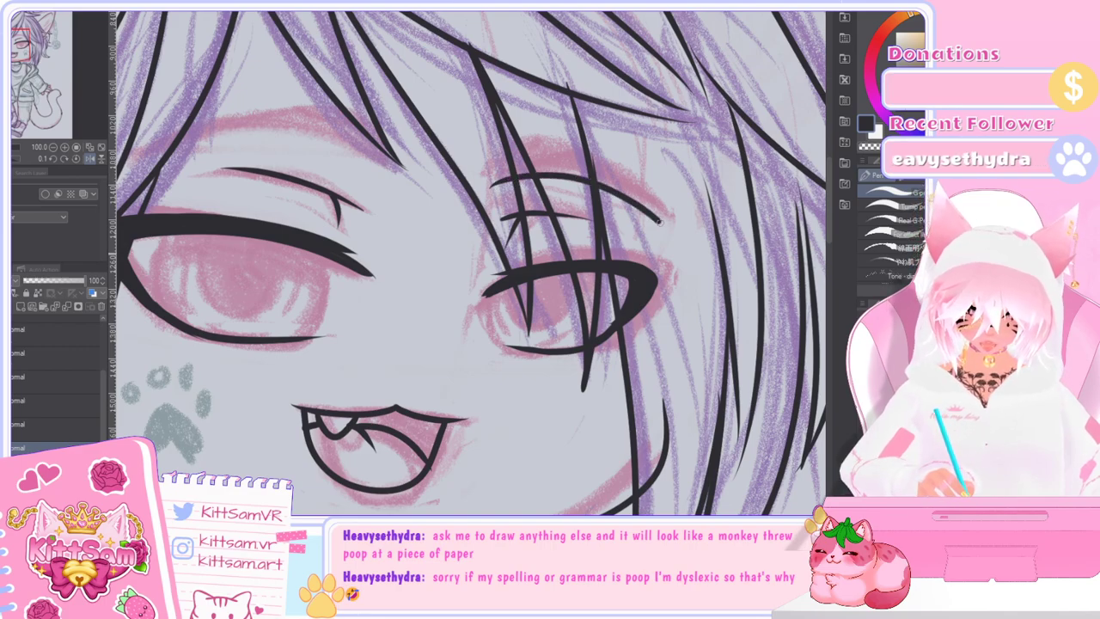
key(ctrl+z)
mouse_move(568, 175)
mouse_down()
mouse_move(634, 204)
mouse_move(660, 231)
mouse_up()
key(ctrl+z)
mouse_move(492, 183)
mouse_down()
mouse_move(585, 182)
mouse_move(674, 238)
mouse_up()
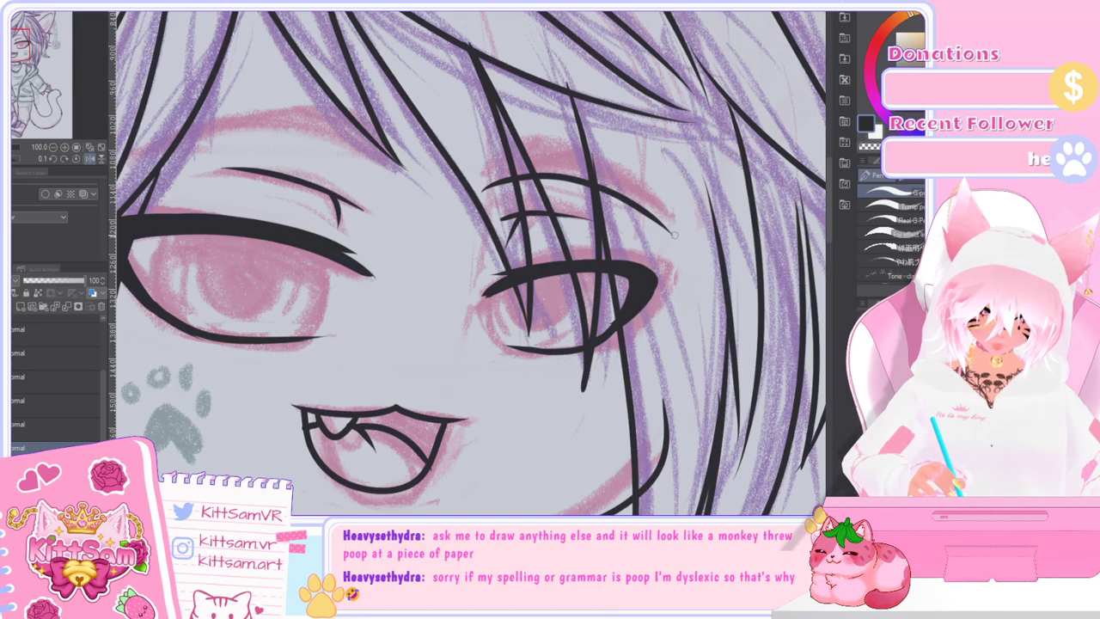
mouse_move(633, 196)
mouse_down()
mouse_move(574, 162)
mouse_move(514, 158)
mouse_move(487, 189)
mouse_up()
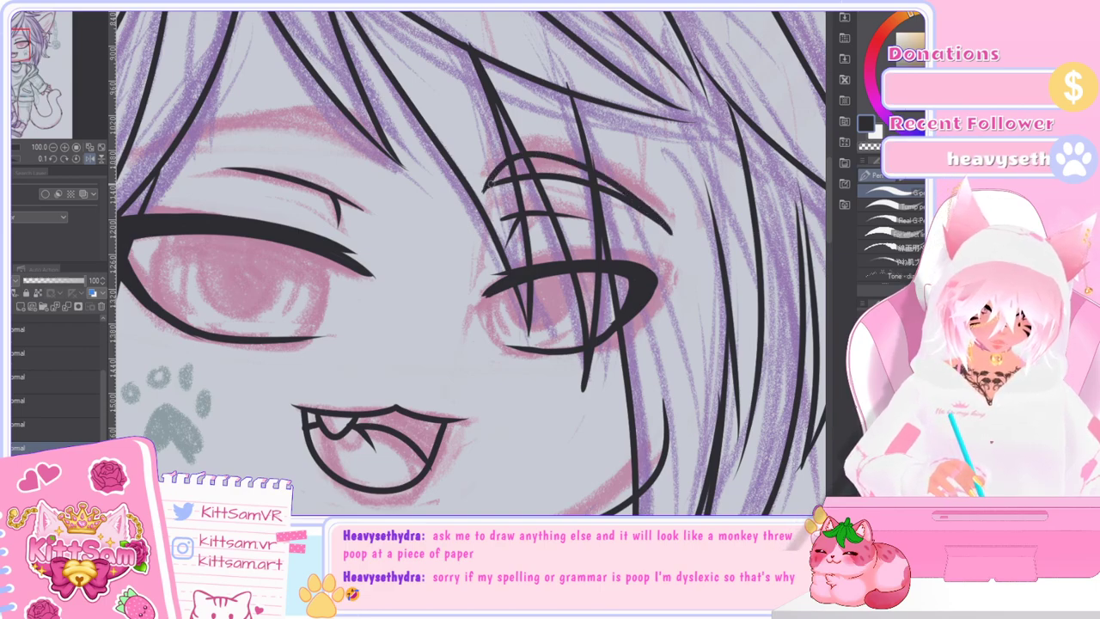
Step: Ink the lower and upper outlines of the eyebrow above the uncovered eye, following the pink sketch
mouse_move(174, 153)
mouse_down()
mouse_move(229, 128)
mouse_move(362, 159)
mouse_move(288, 140)
mouse_move(178, 142)
mouse_up()
key(ctrl+z)
key(ctrl+z)
mouse_move(380, 169)
mouse_down()
mouse_move(344, 142)
mouse_move(257, 130)
mouse_move(180, 137)
mouse_up()
drag(350, 117, 184, 140)
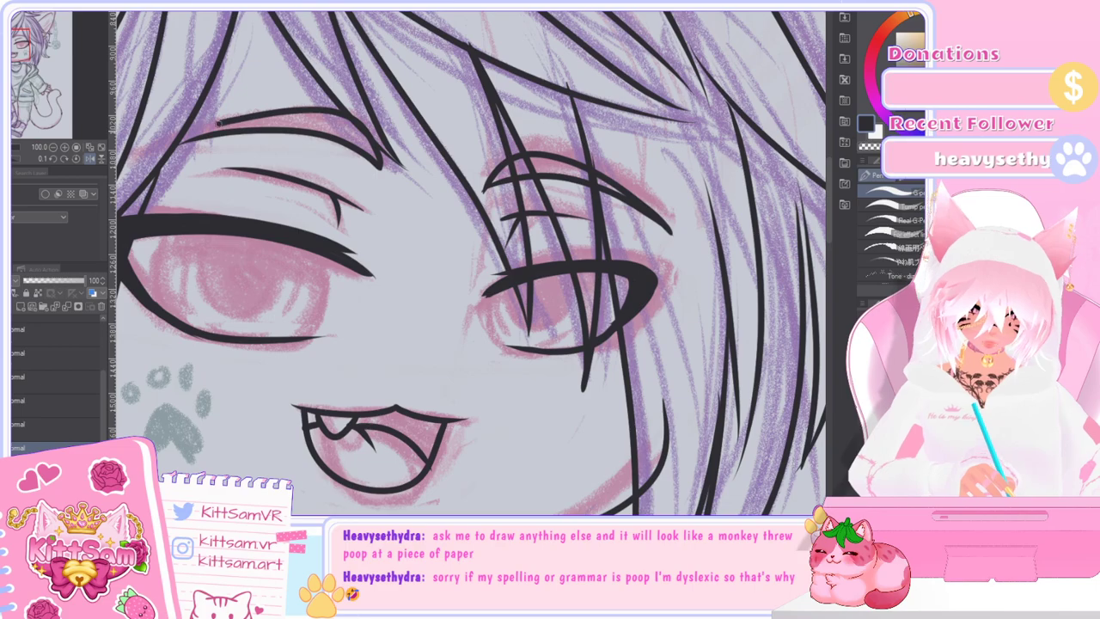
Step: Erase the outer tip of the eyebrow above the hair-covered eye to shorten it, and return to the pen
scroll(178, 142, down, 1)
scroll(178, 142, down, 3)
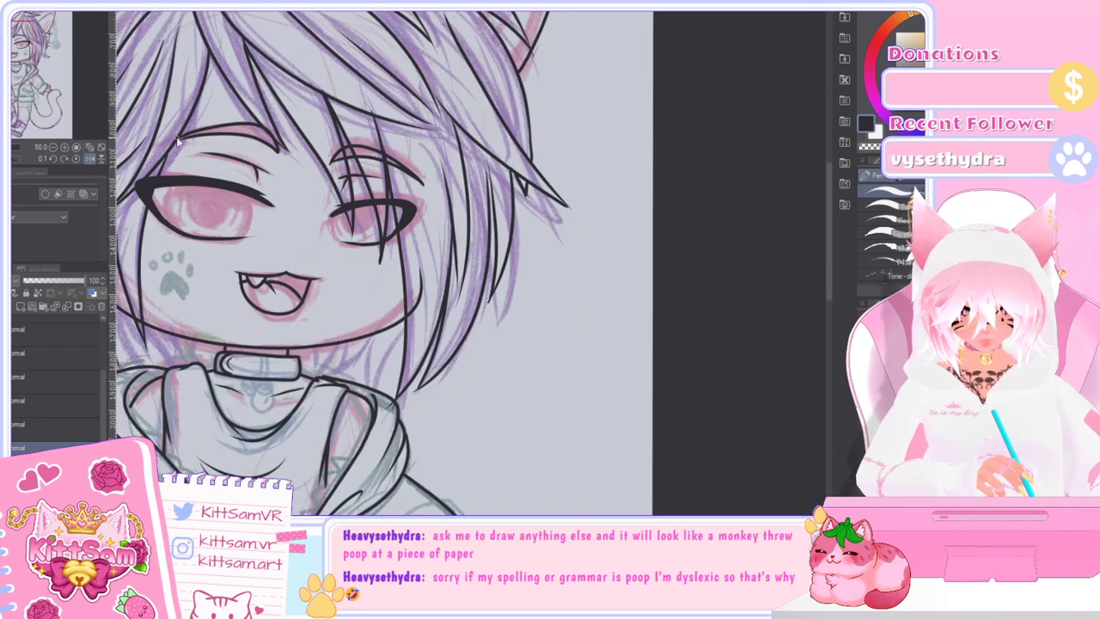
drag(494, 550, 471, 550)
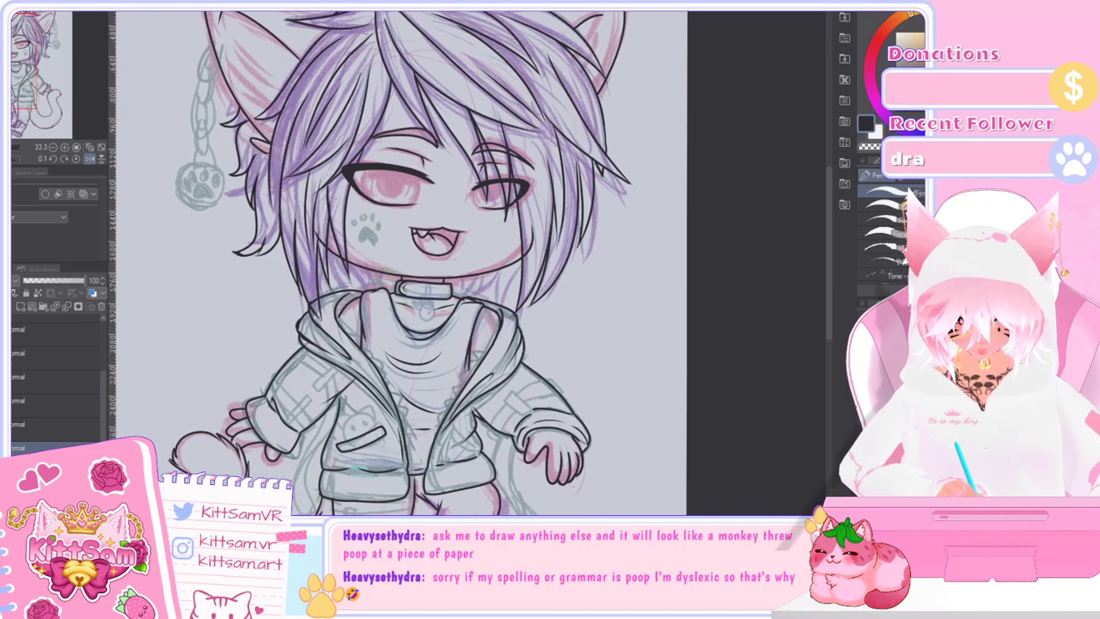
drag(830, 309, 830, 302)
scroll(499, 178, up, 2)
key(e)
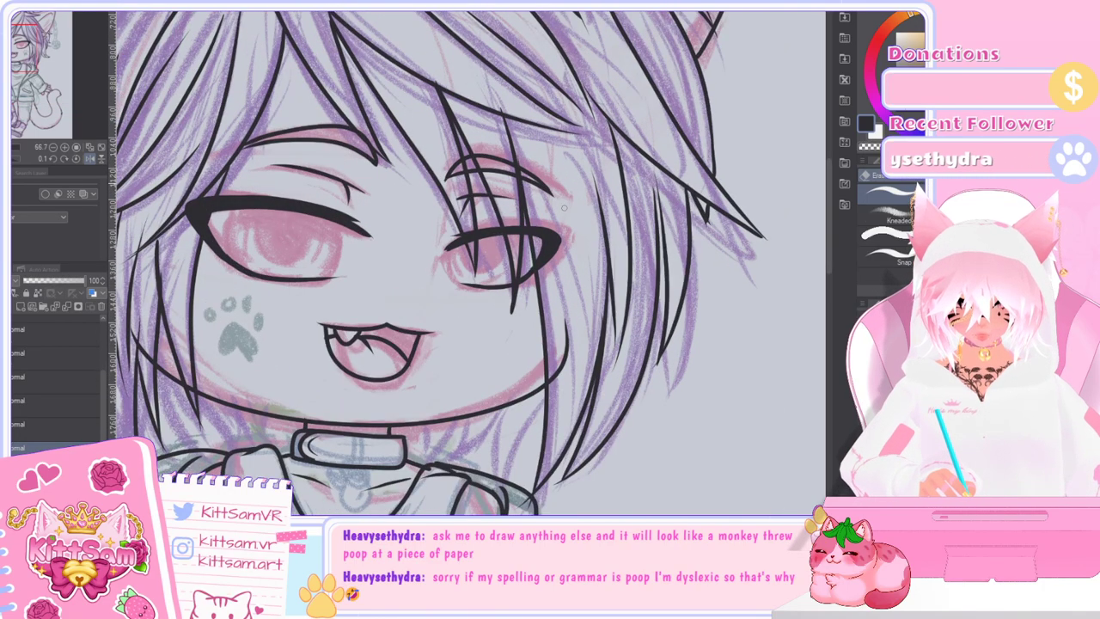
key(p)
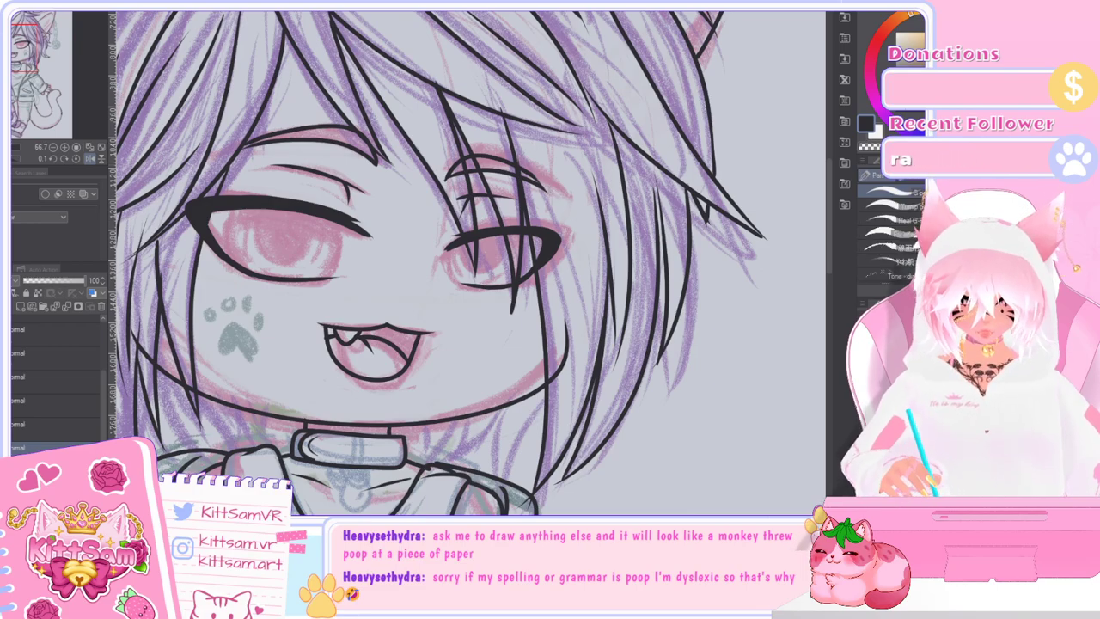
Step: Examine both inked eyebrows close up and against the whole figure
scroll(533, 150, up, 1)
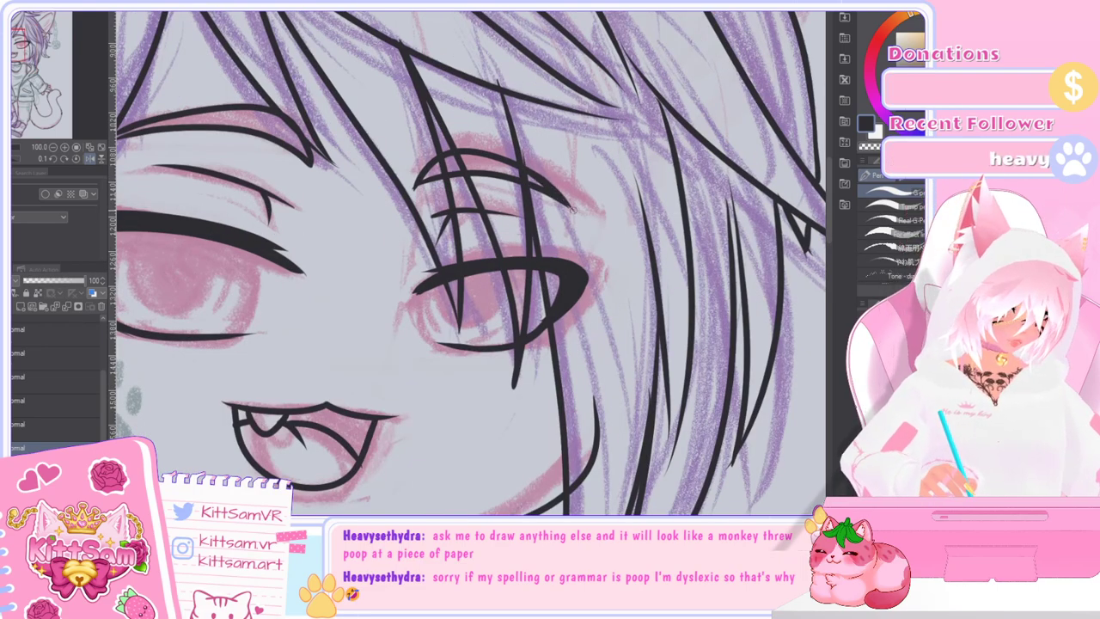
scroll(576, 193, down, 4)
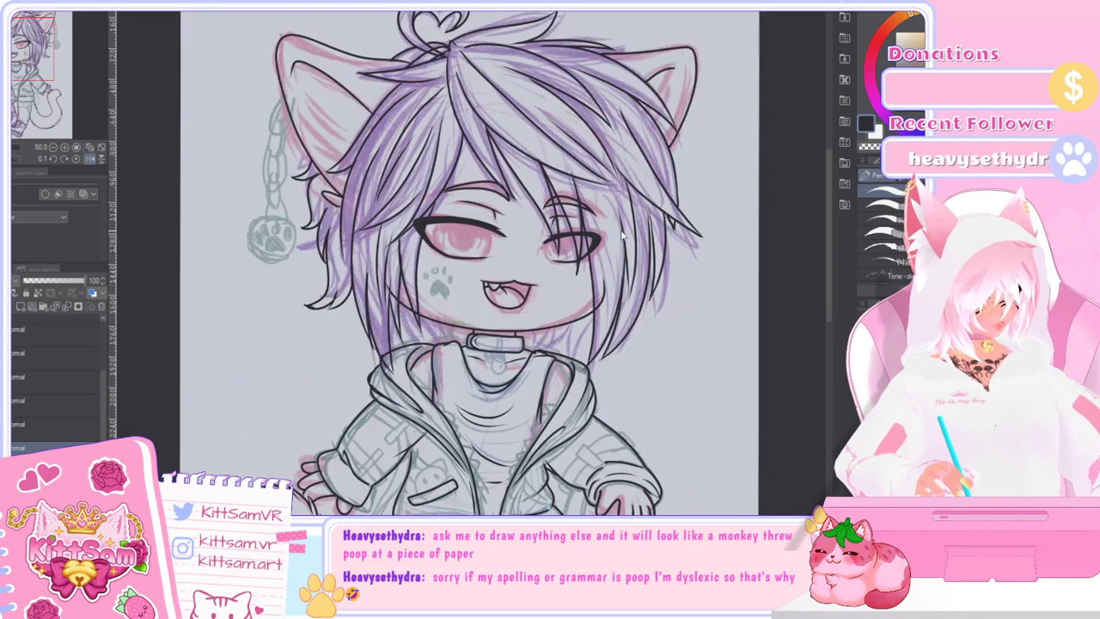
scroll(638, 222, down, 1)
scroll(639, 221, up, 1)
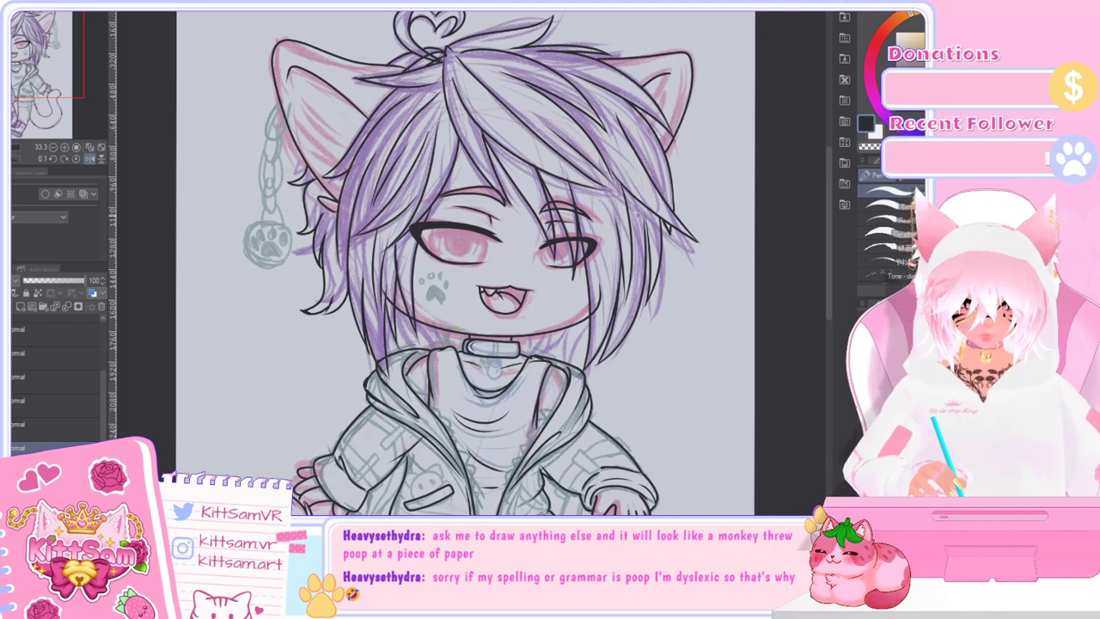
mouse_move(829, 296)
mouse_down()
mouse_move(829, 339)
mouse_move(835, 299)
mouse_up()
scroll(830, 310, down, 3)
scroll(831, 312, up, 3)
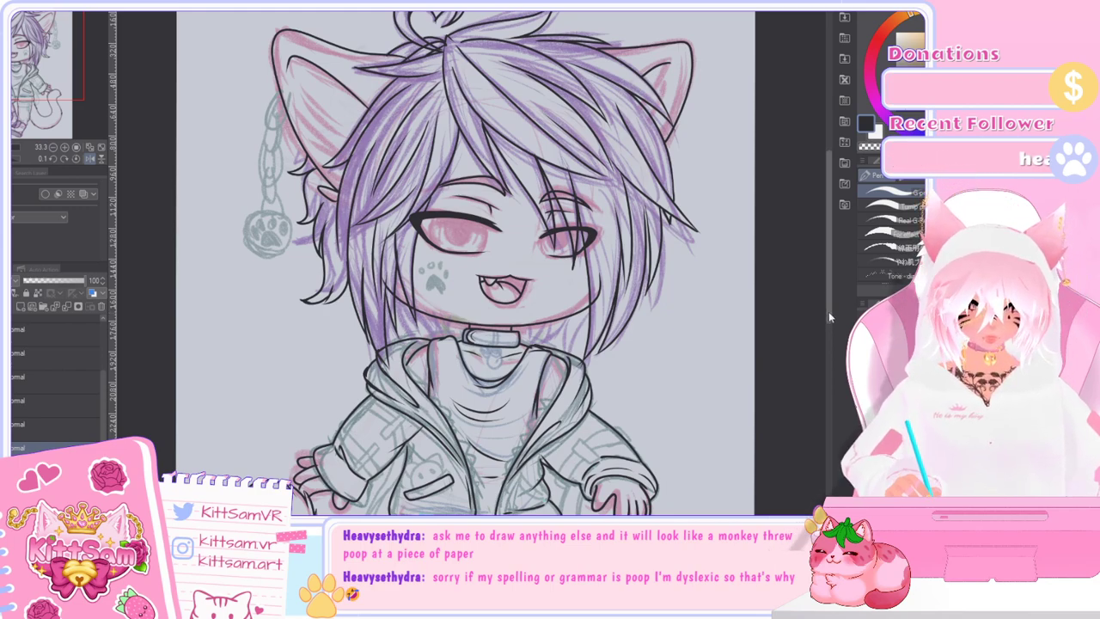
Step: Examine the inked head, face, jacket and hands against the coloured sketch for areas still lacking line art
scroll(830, 314, up, 3)
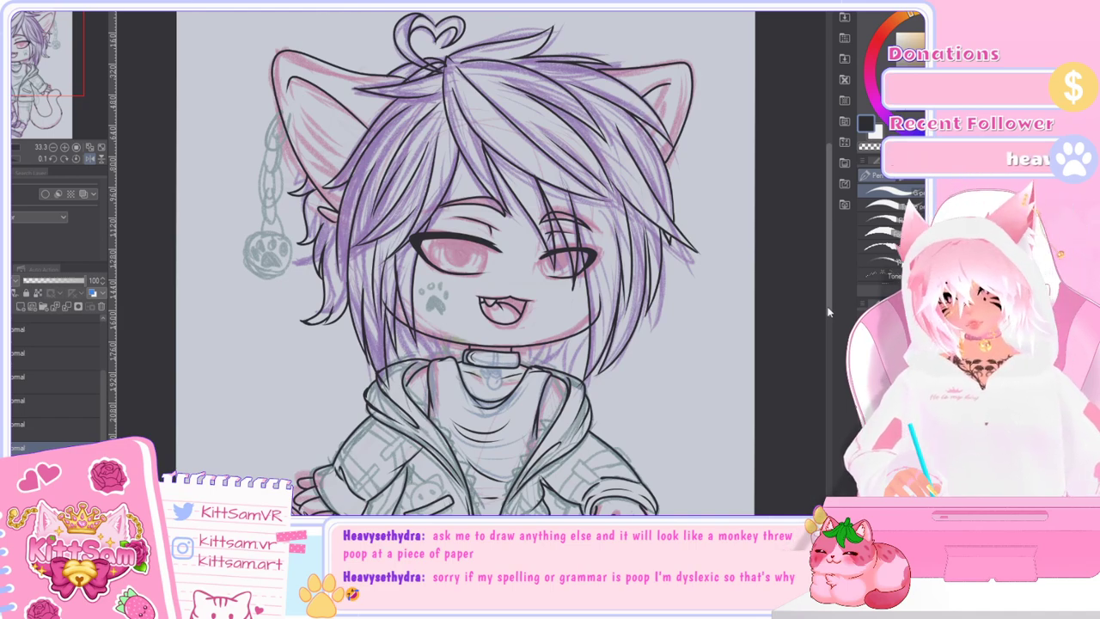
mouse_move(828, 292)
mouse_down()
mouse_move(829, 265)
mouse_move(829, 285)
mouse_up()
scroll(831, 292, down, 2)
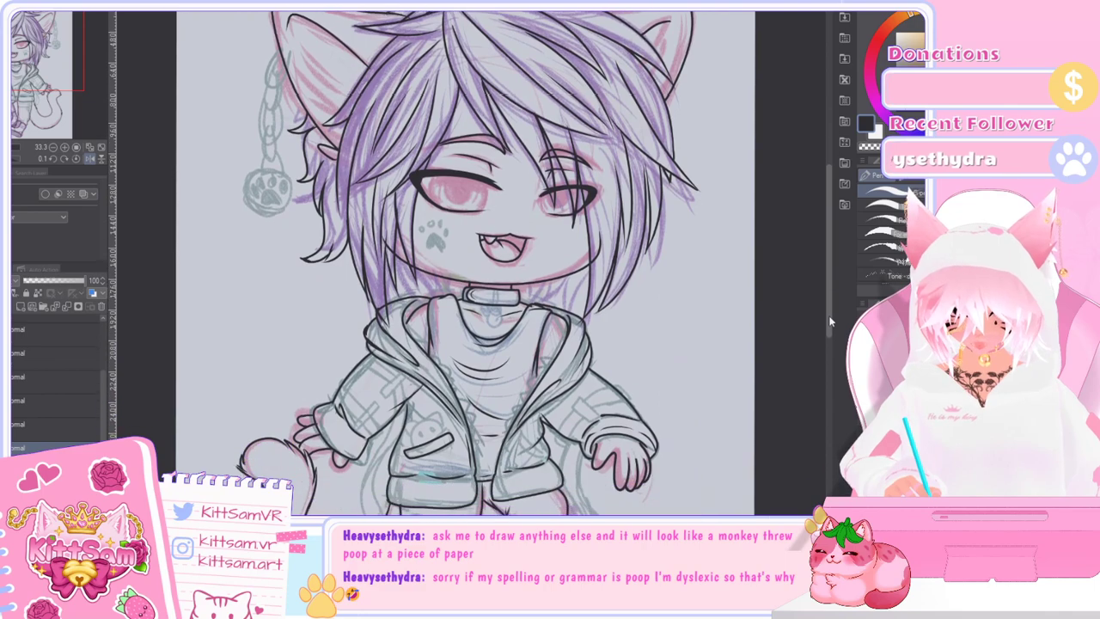
scroll(833, 301, up, 2)
scroll(833, 296, down, 2)
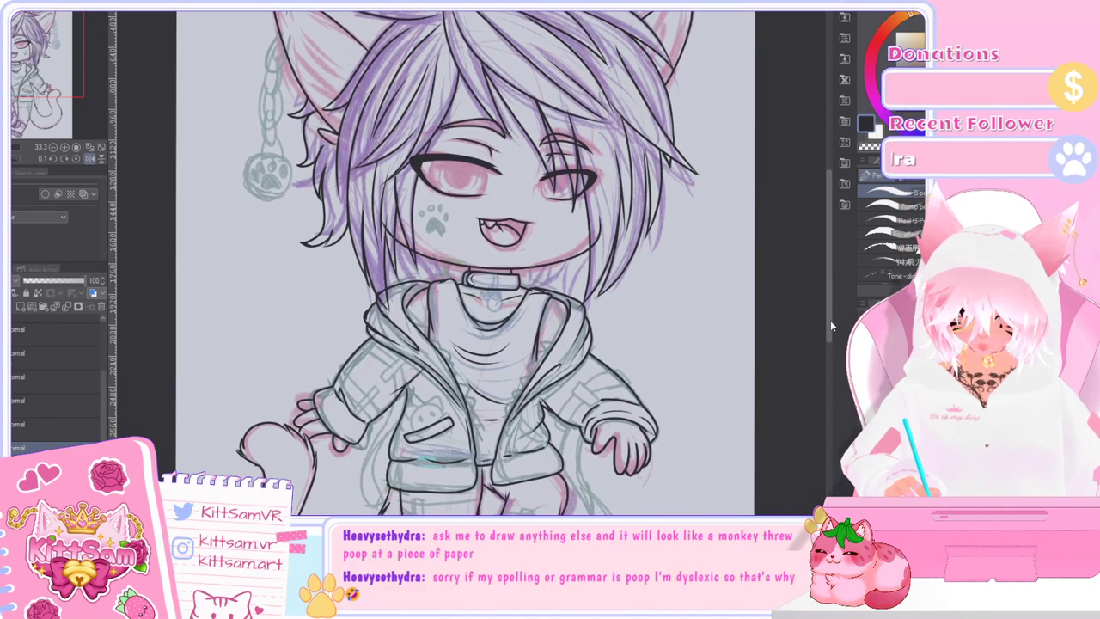
scroll(825, 345, up, 2)
scroll(825, 345, down, 2)
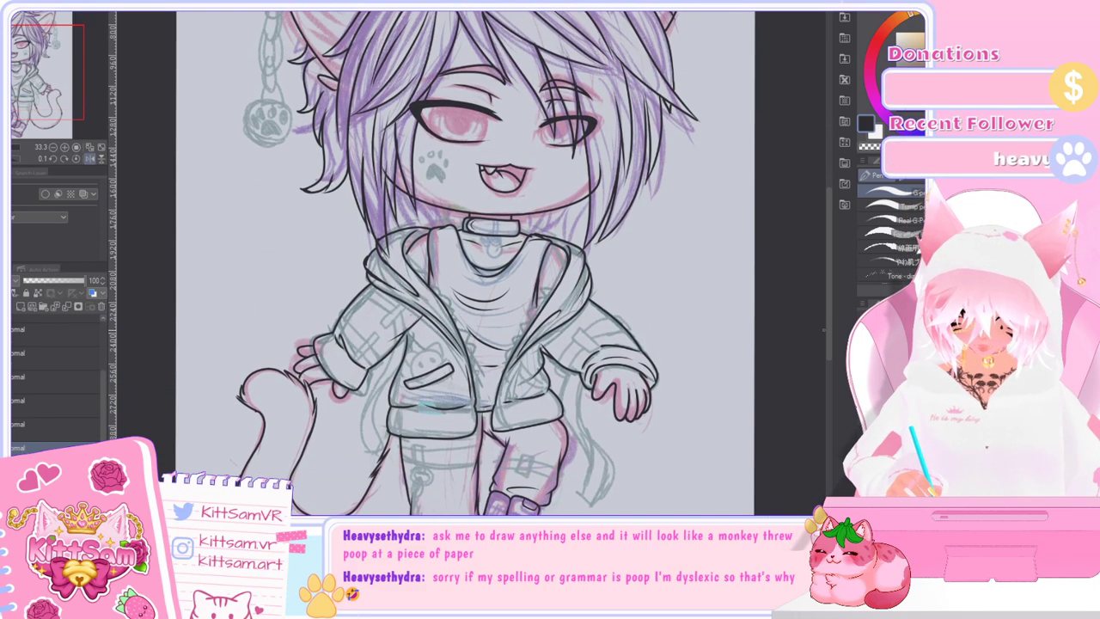
scroll(826, 344, up, 2)
scroll(825, 345, down, 2)
scroll(825, 345, up, 2)
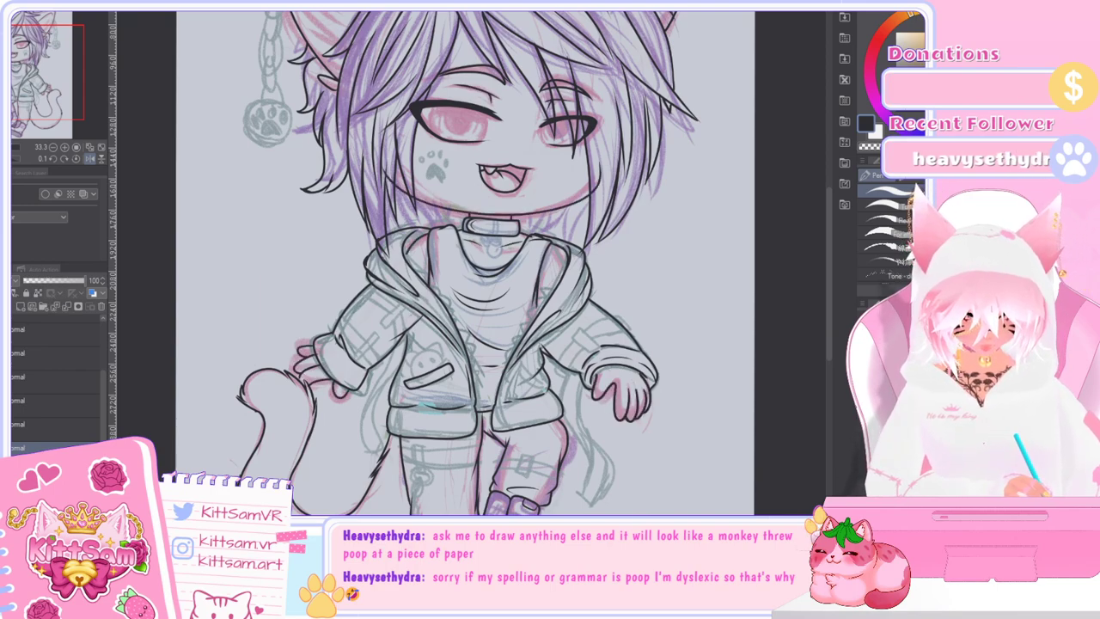
scroll(828, 311, down, 2)
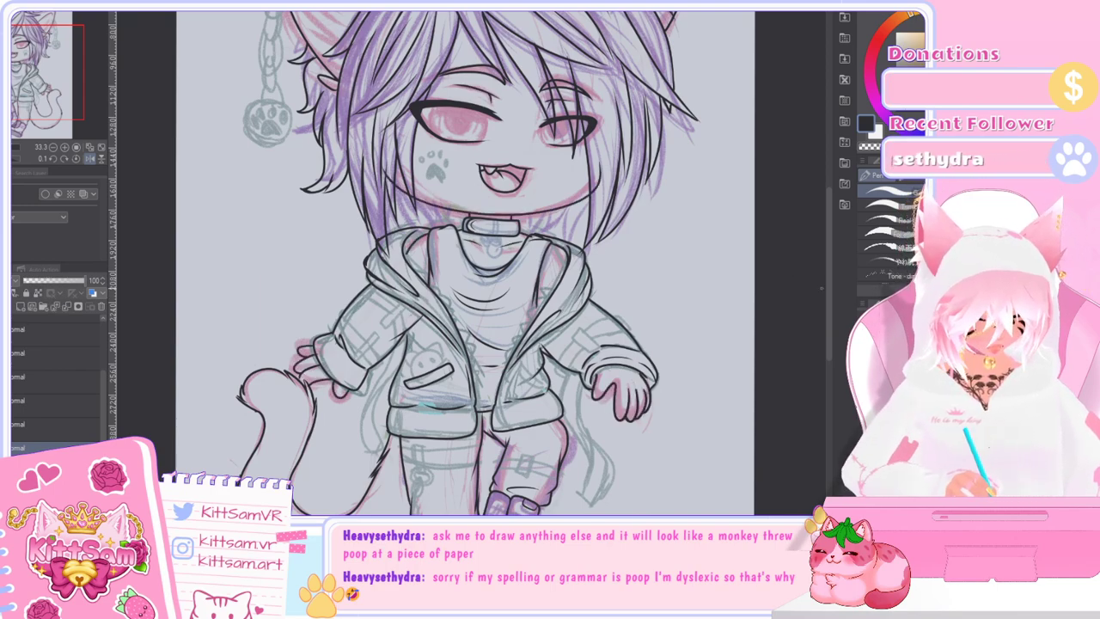
scroll(828, 311, up, 2)
drag(829, 312, 833, 283)
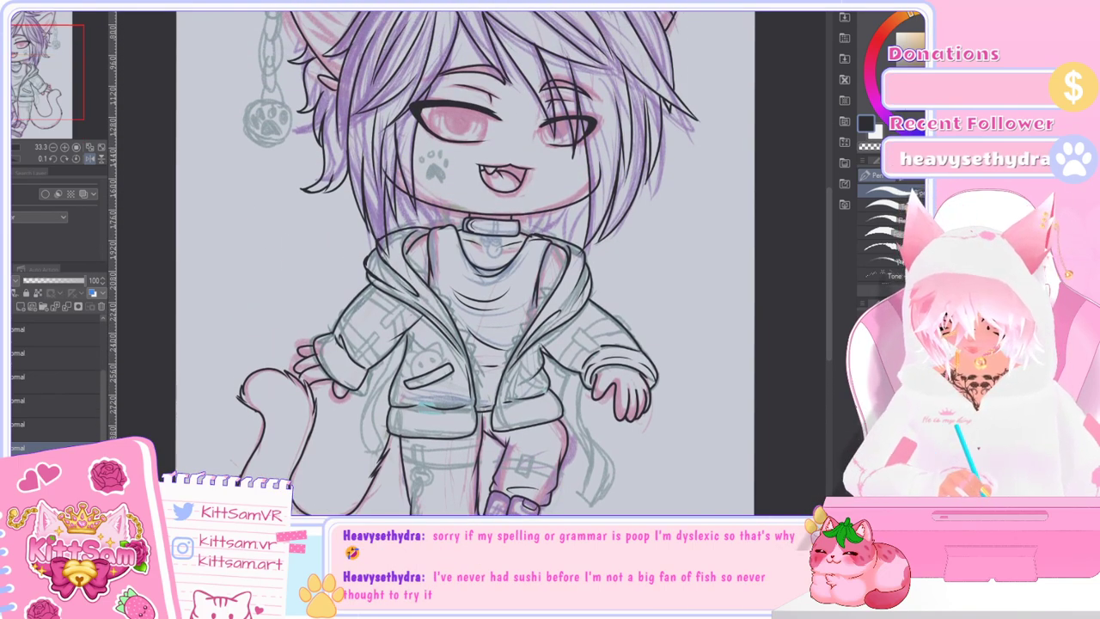
key(Delete)
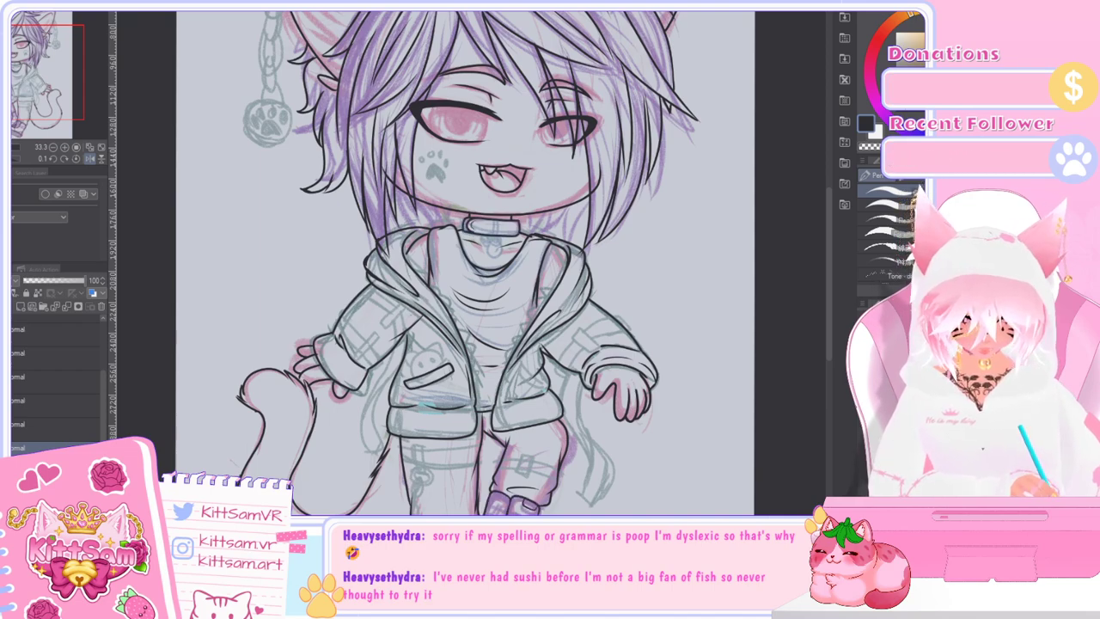
key(ctrl+z)
key(ctrl+y)
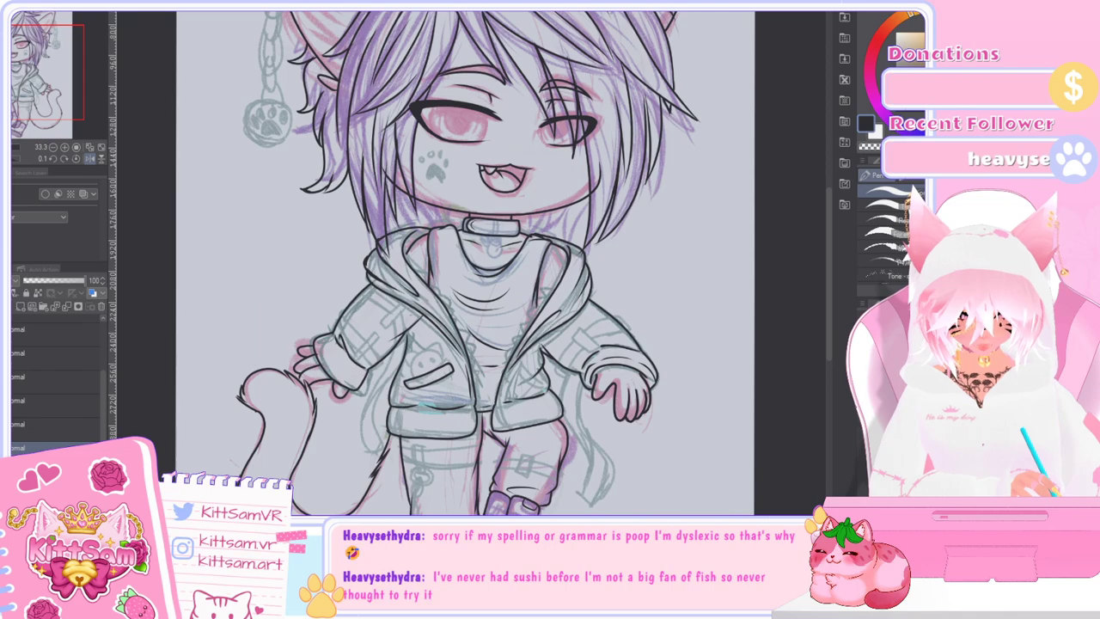
Step: Select a layer higher in the stack and ink the pointed hair strands behind the neck on both sides of the collar
drag(104, 418, 104, 376)
click(15, 365)
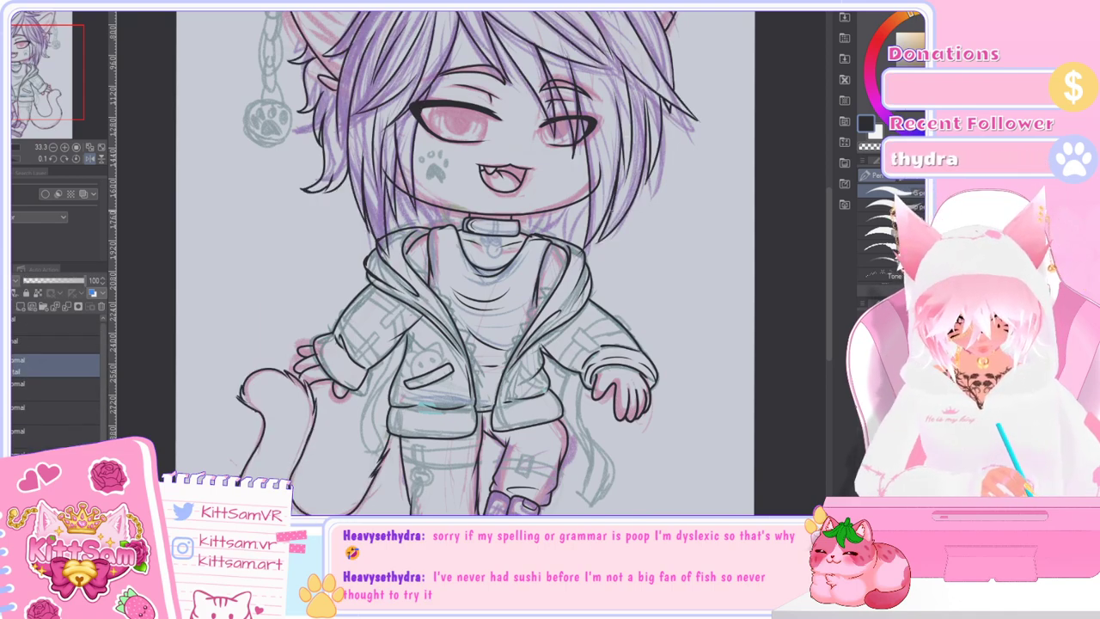
scroll(598, 213, up, 2)
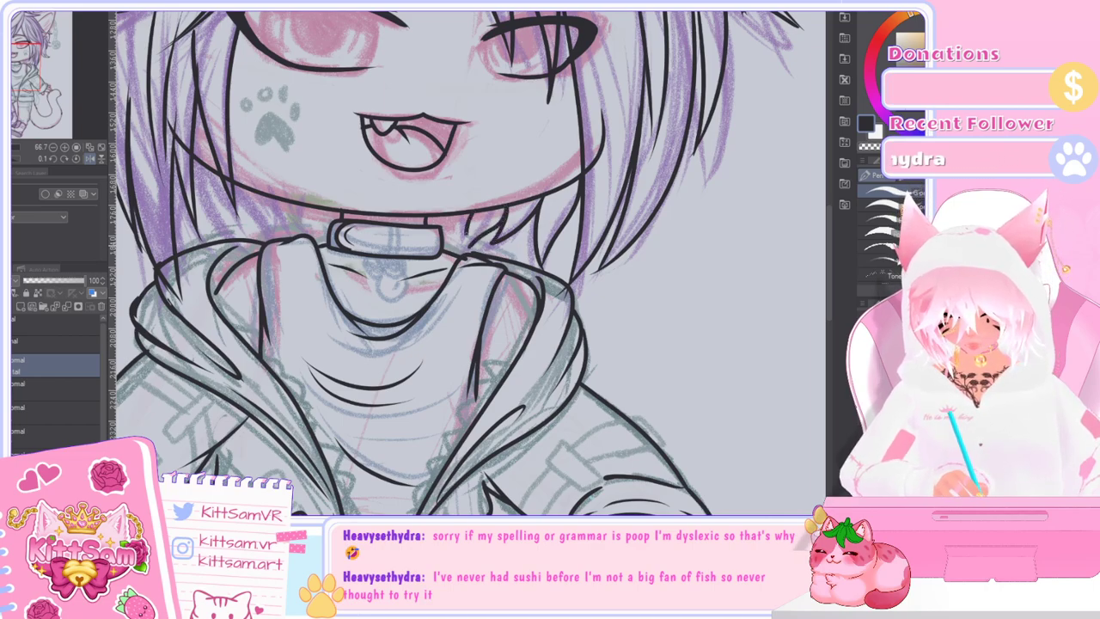
drag(448, 215, 463, 218)
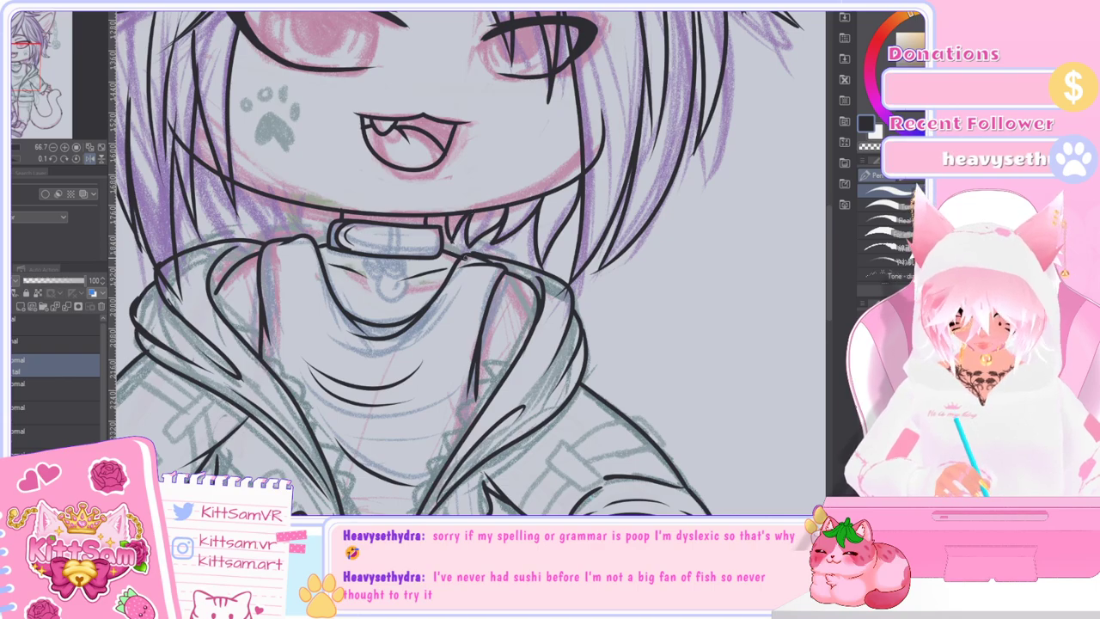
scroll(465, 256, down, 3)
scroll(397, 278, up, 3)
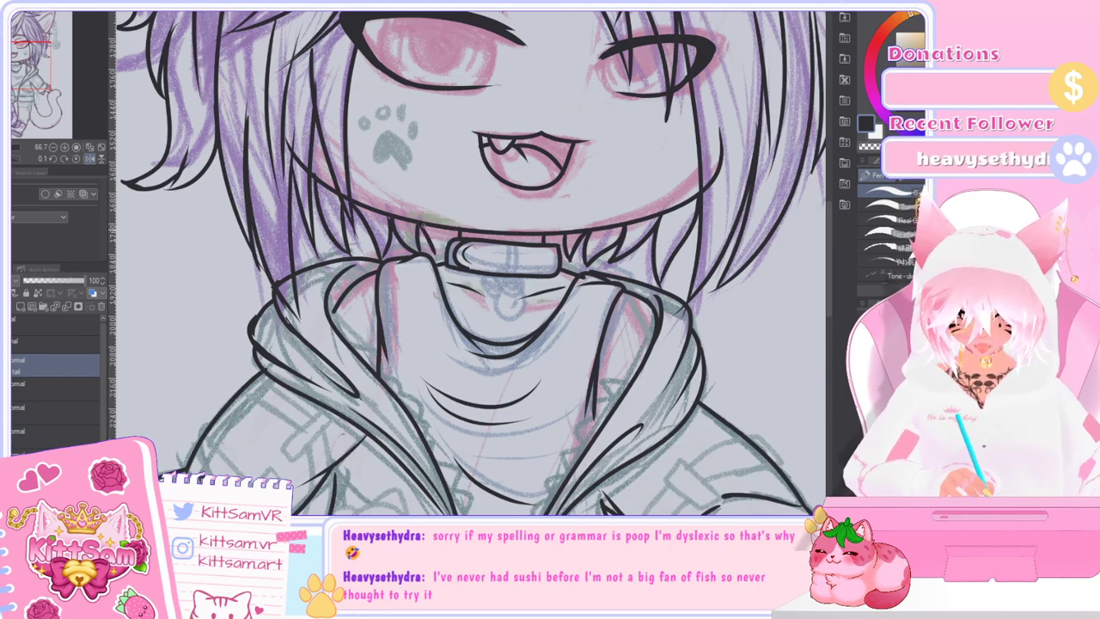
Step: Examine the whole figure from the heart-shaped hair tuft down to the shoes at several zoom levels
scroll(445, 247, down, 5)
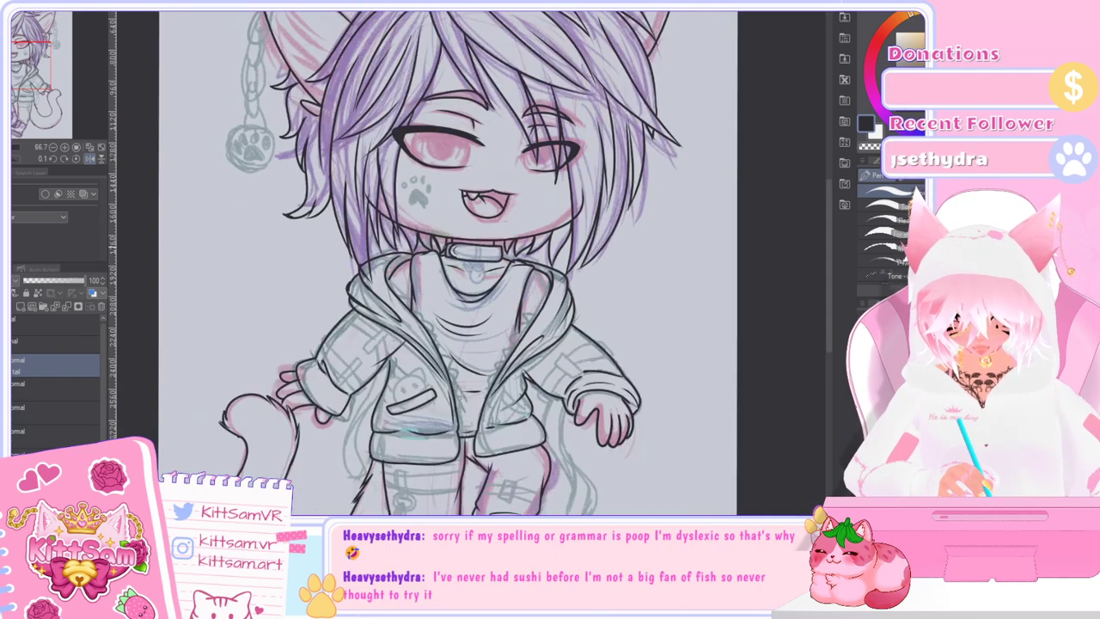
drag(829, 330, 828, 315)
key(ctrl+plus)
key(ctrl+plus)
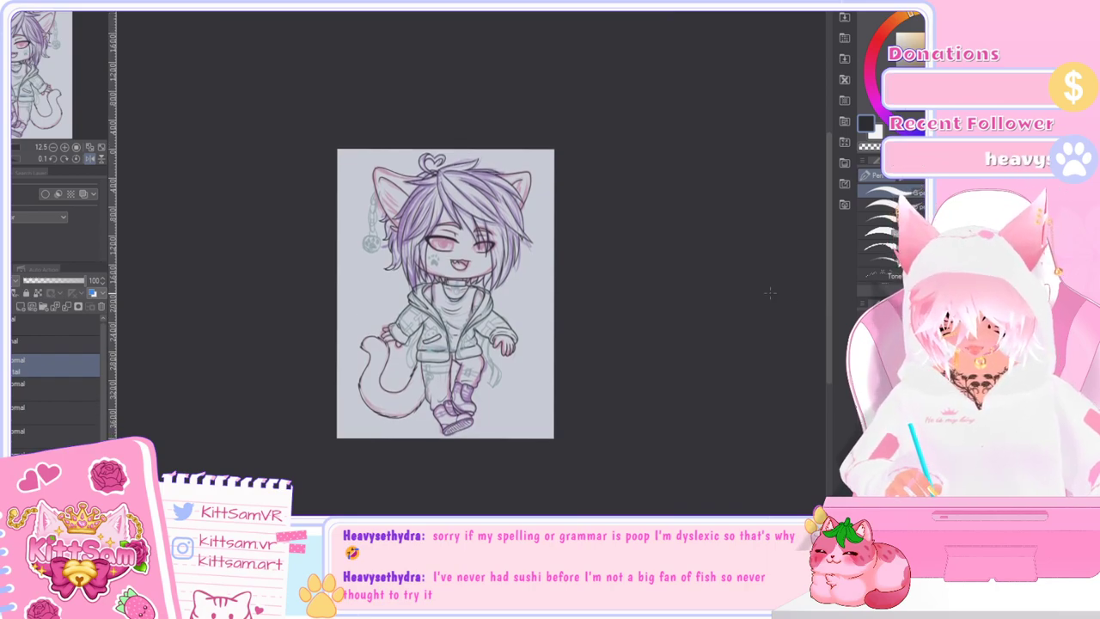
key(ctrl+minus)
key(ctrl+minus)
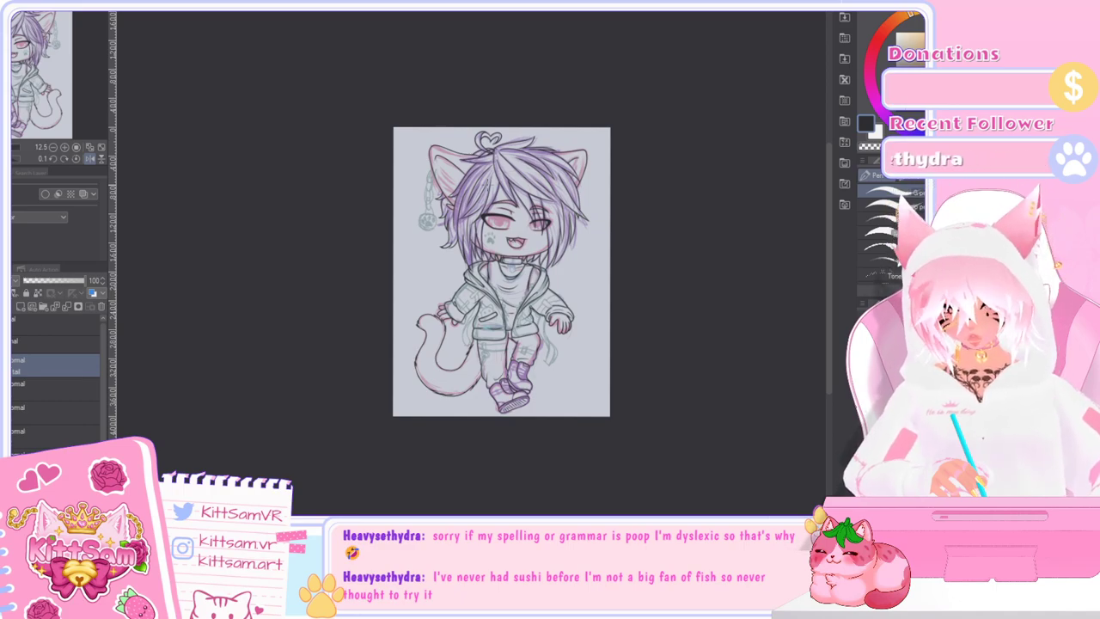
key(ctrl+plus)
key(ctrl+plus)
mouse_move(828, 314)
mouse_down()
mouse_move(827, 344)
mouse_move(826, 325)
mouse_up()
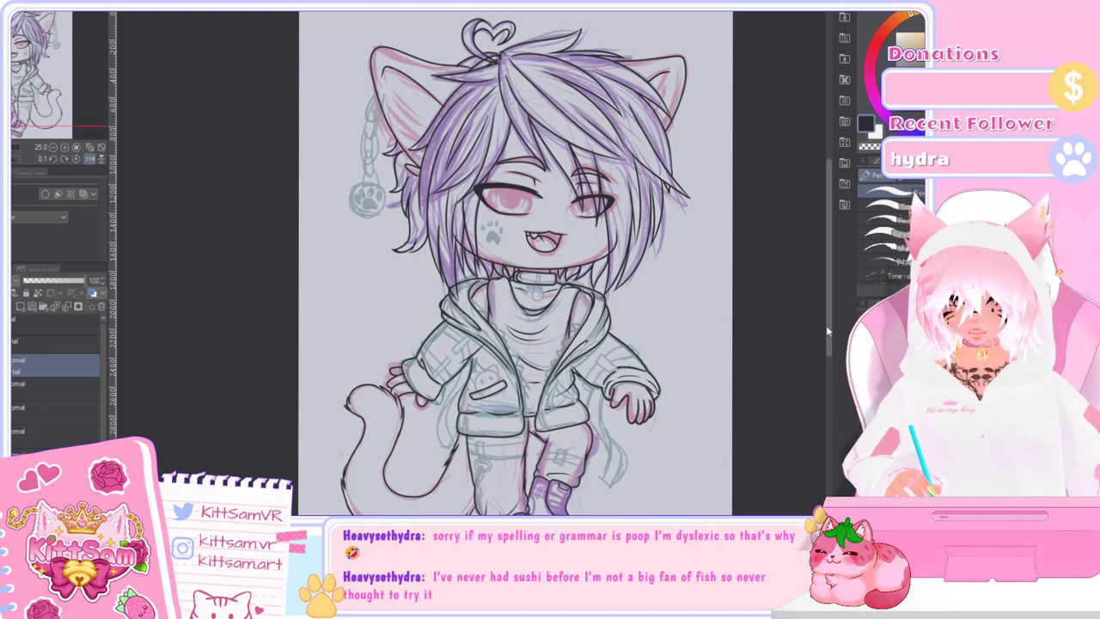
mouse_move(828, 337)
mouse_down()
mouse_move(828, 361)
mouse_move(834, 328)
mouse_up()
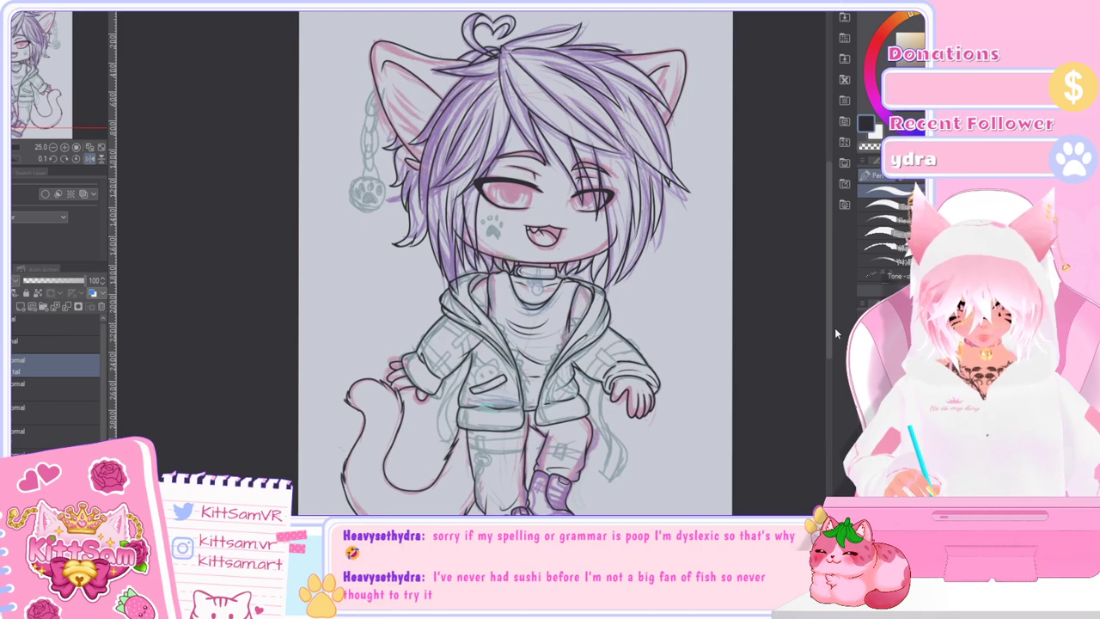
mouse_move(830, 331)
mouse_down()
mouse_move(828, 363)
mouse_move(829, 330)
mouse_move(827, 348)
mouse_move(823, 341)
mouse_up()
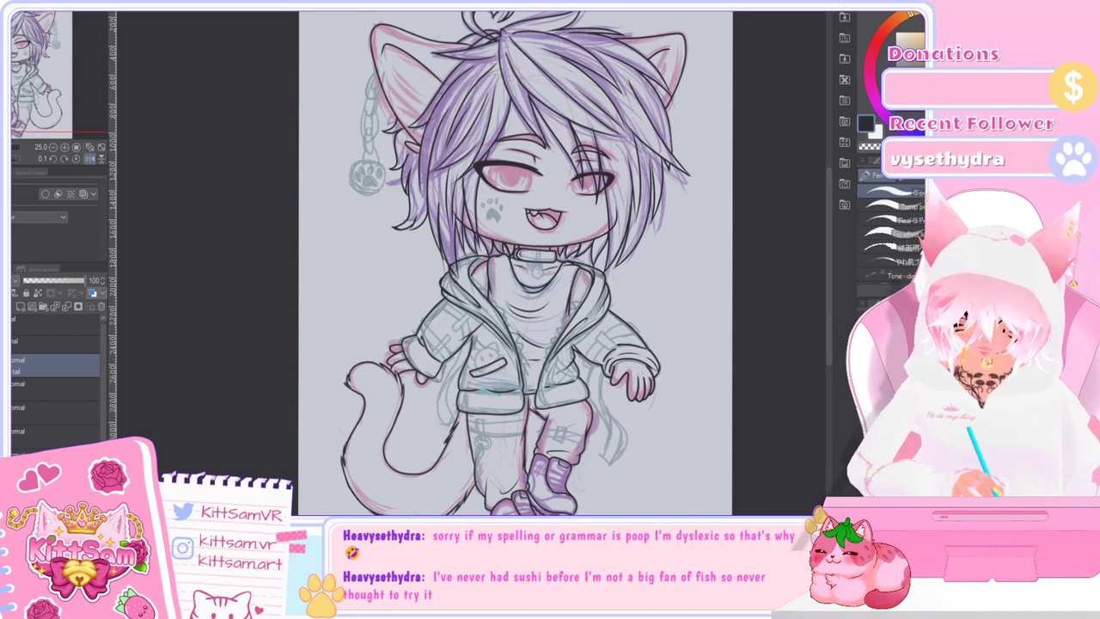
Step: Add a new layer directly above the layer holding the hair strands behind the neck
click(11, 341)
click(11, 341)
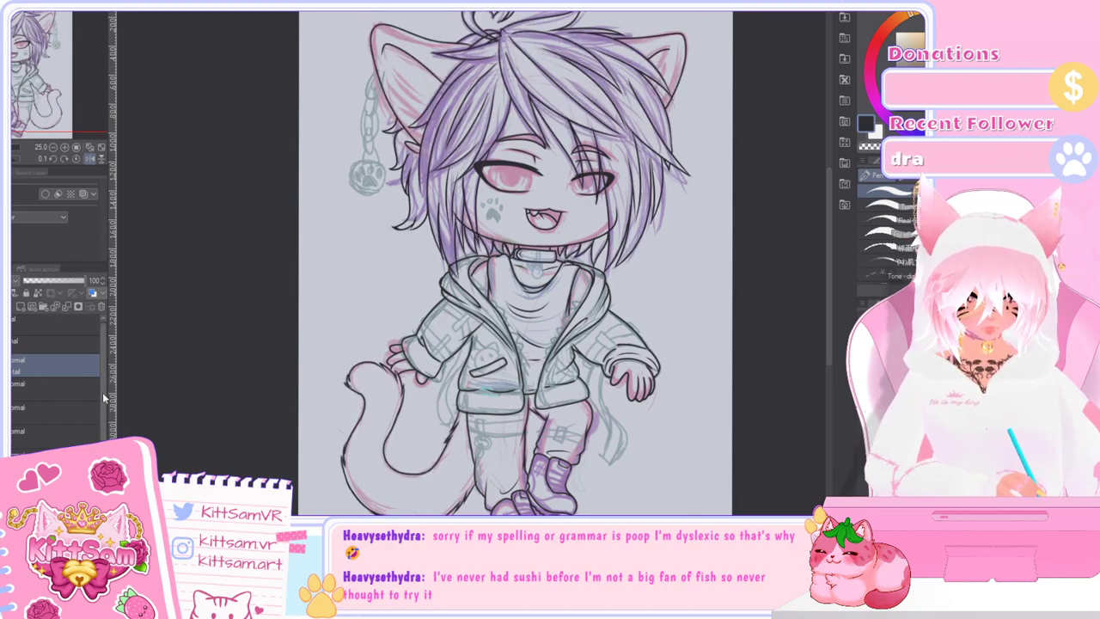
scroll(112, 426, down, 2)
scroll(112, 426, up, 1)
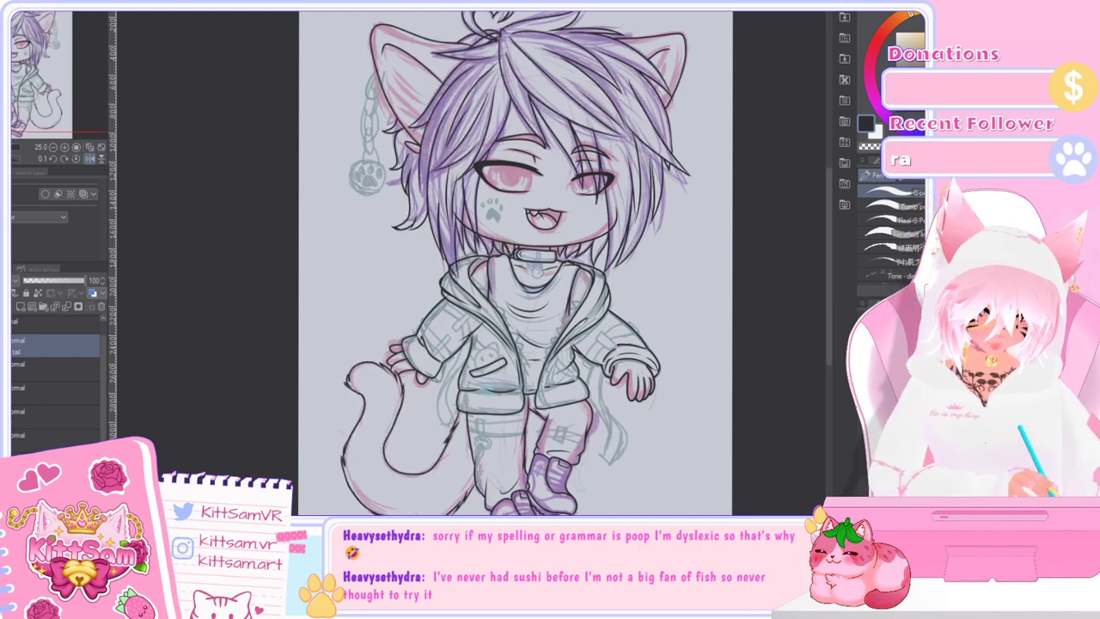
mouse_move(829, 318)
mouse_down()
mouse_move(829, 372)
mouse_move(832, 339)
mouse_up()
drag(832, 340, 829, 346)
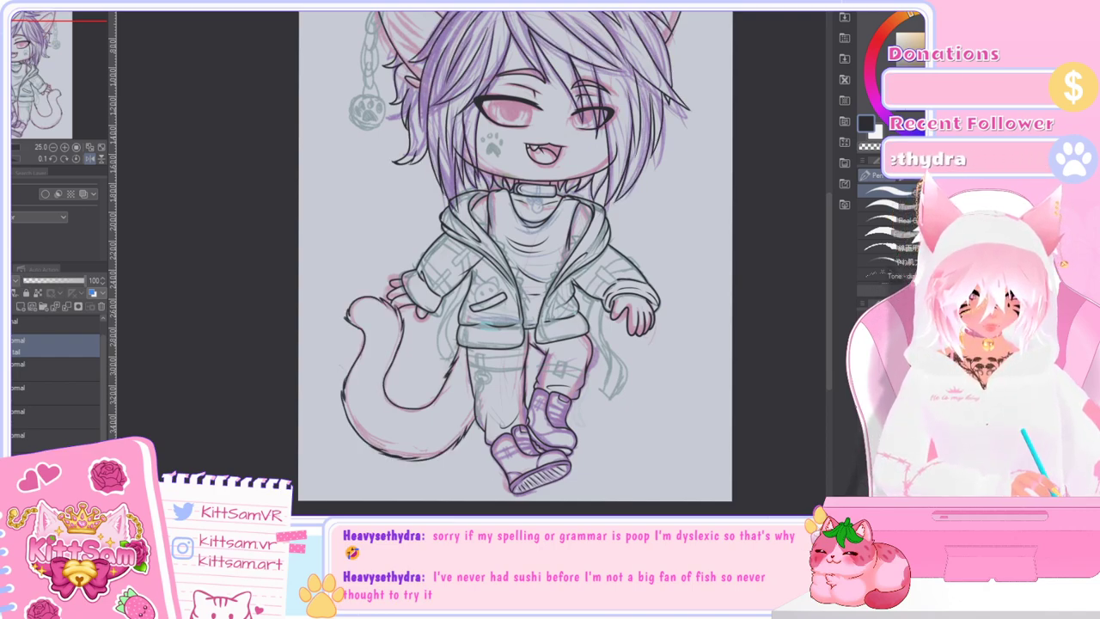
scroll(830, 315, down, 1)
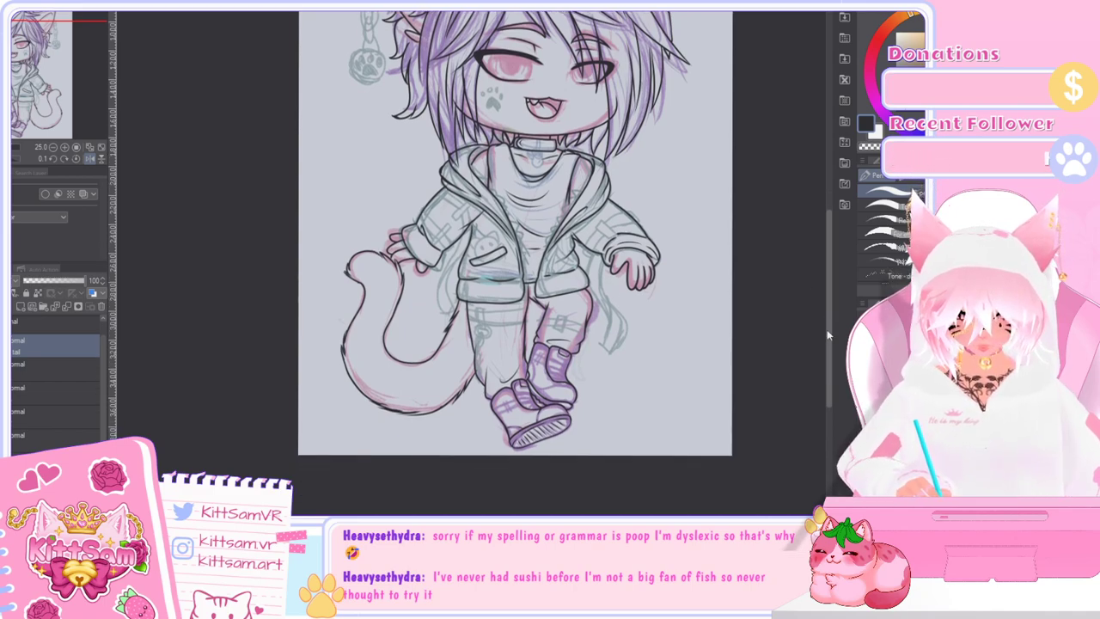
scroll(833, 278, up, 3)
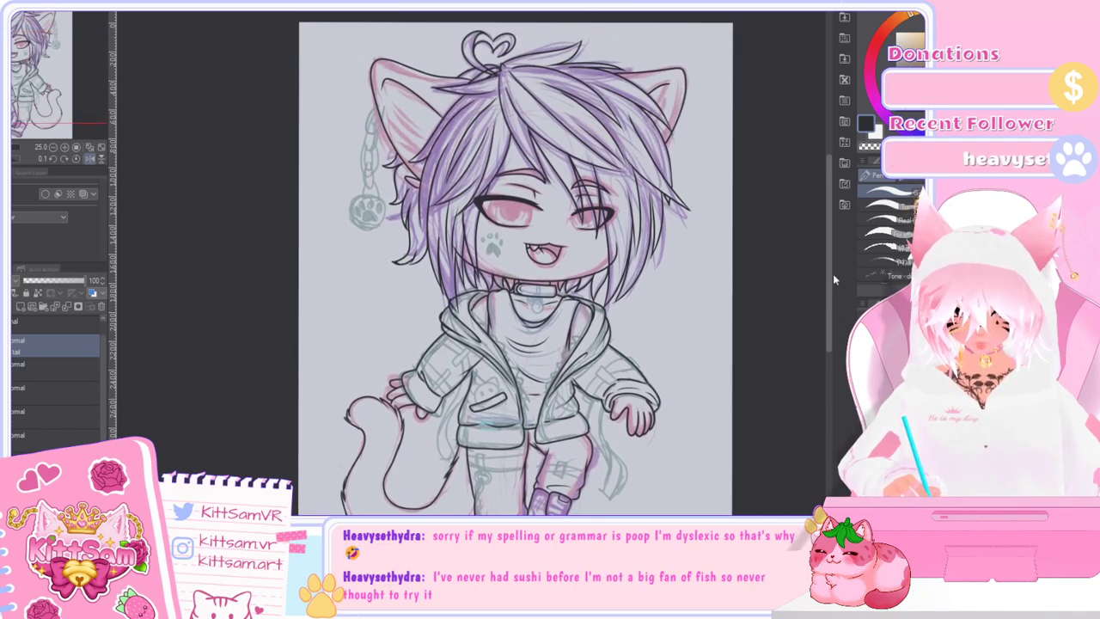
drag(834, 282, 833, 287)
click(5, 346)
click(5, 346)
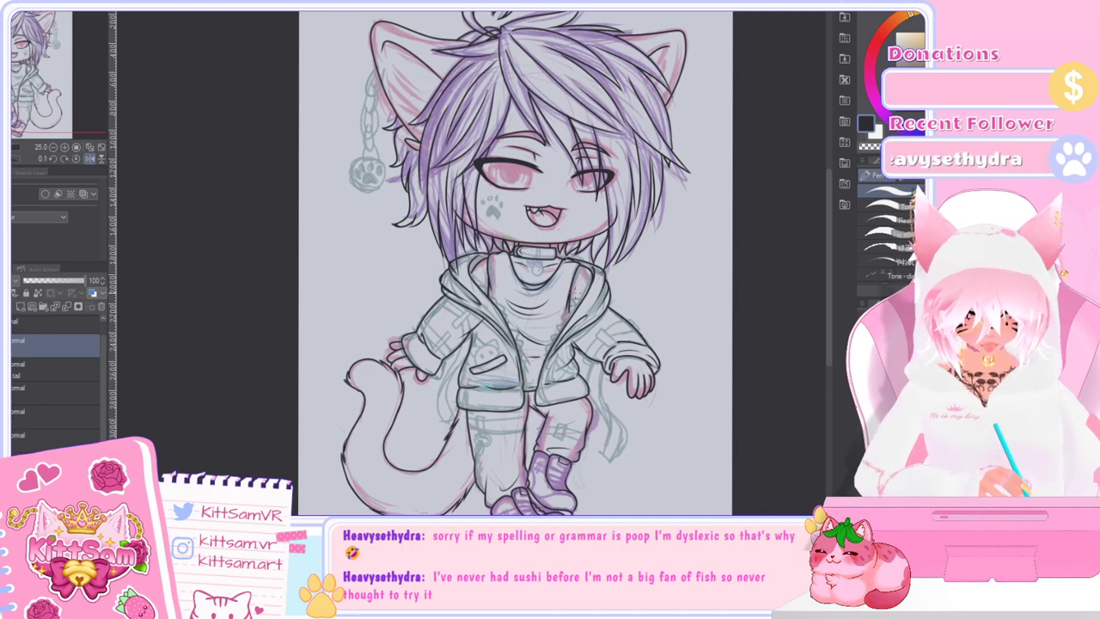
Step: Inspect the line art of the collar, shirt, jacket, hands and trousers both close up and in the wider view
scroll(555, 262, up, 4)
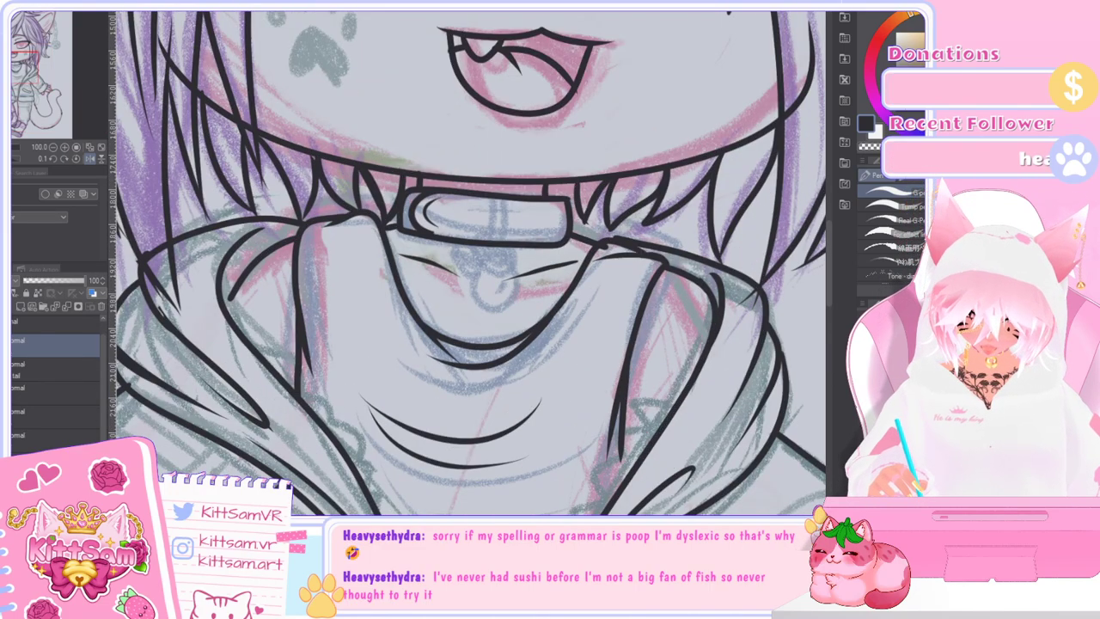
key(ctrl+minus)
key(ctrl+minus)
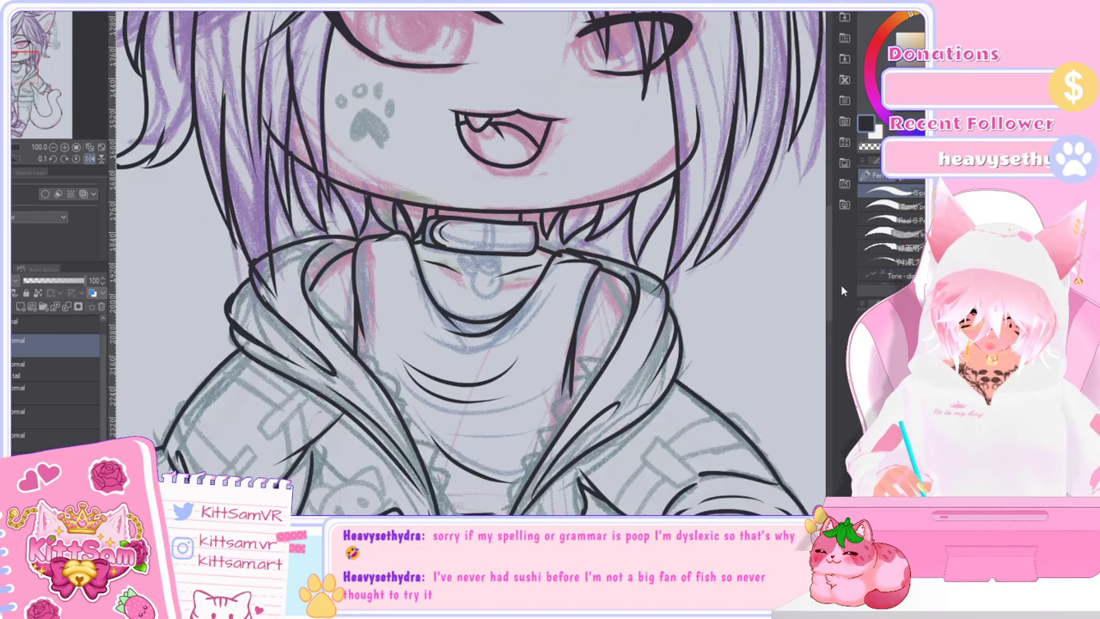
key(ctrl+minus)
drag(829, 292, 837, 327)
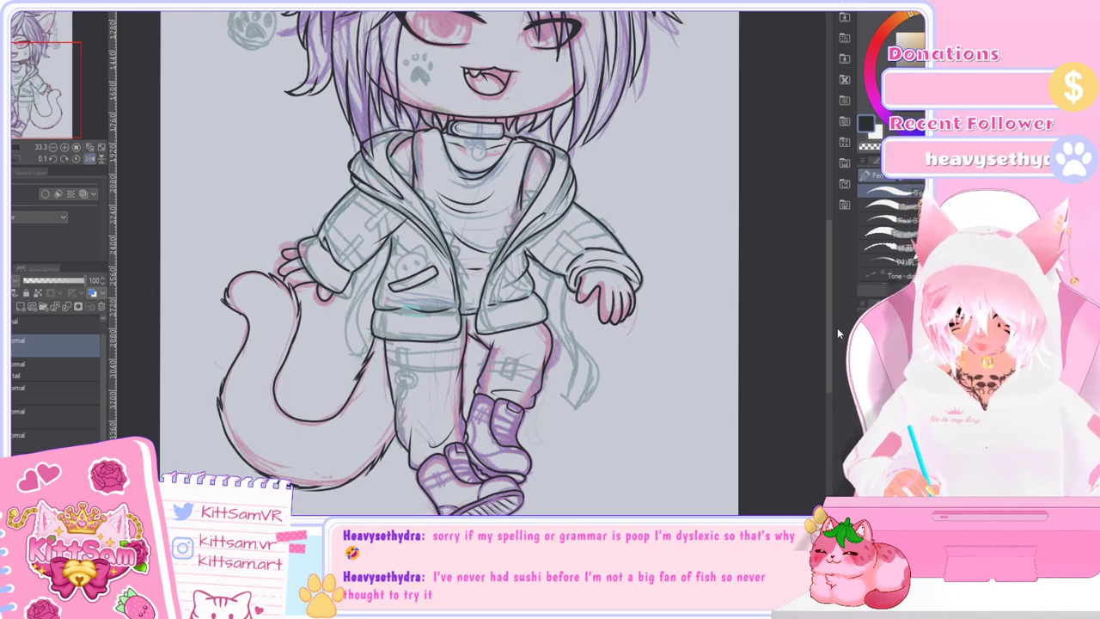
drag(828, 319, 829, 323)
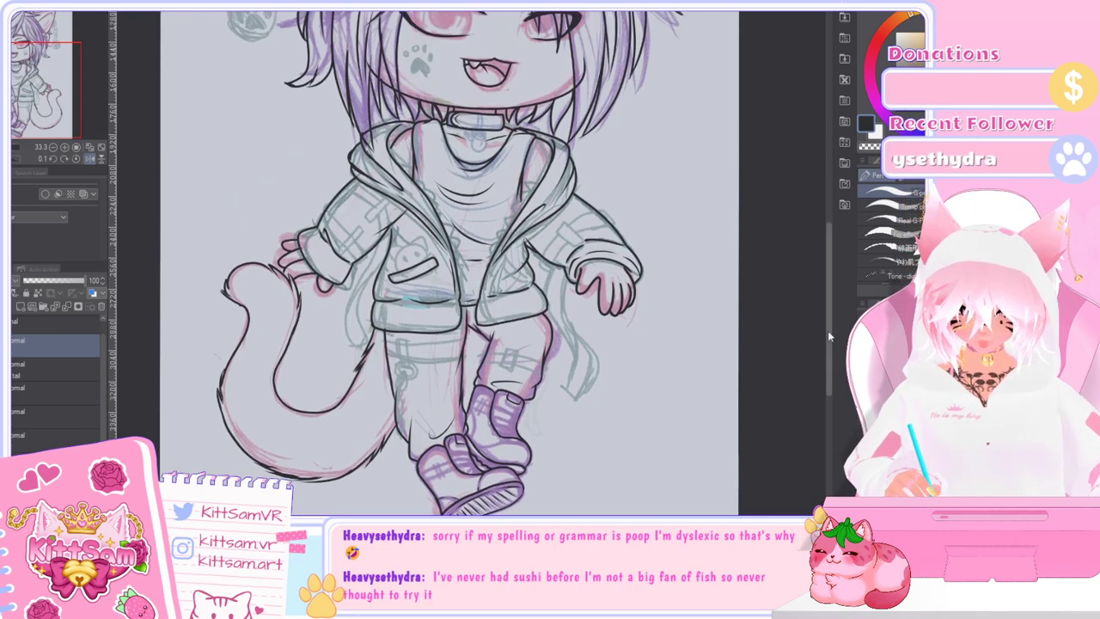
scroll(430, 275, up, 2)
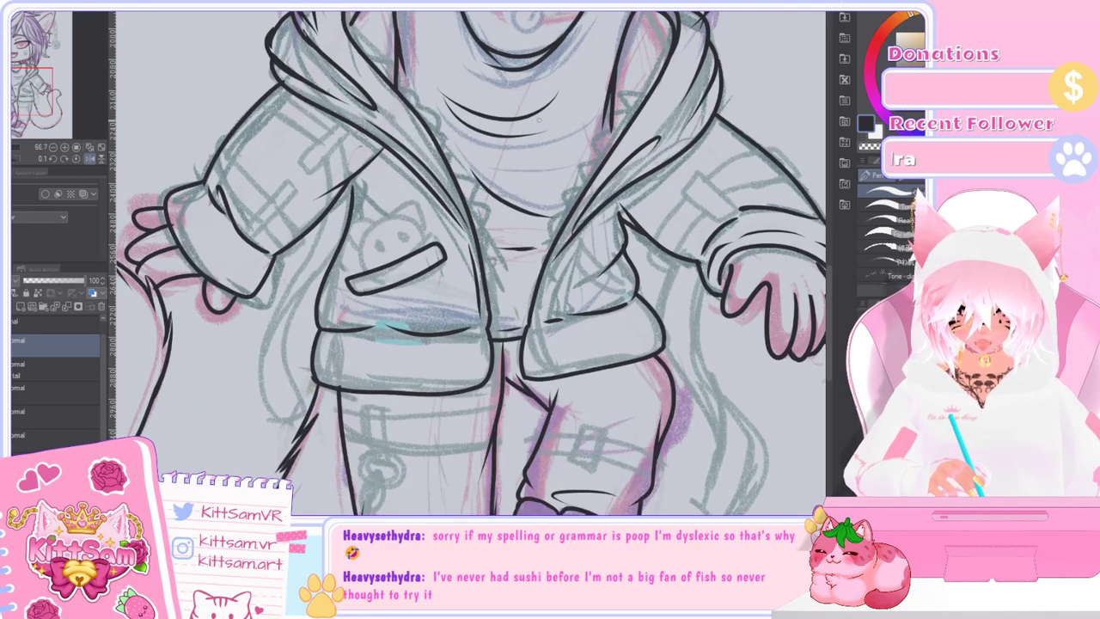
key(ctrl+minus)
key(ctrl+minus)
key(ctrl+plus)
key(ctrl+minus)
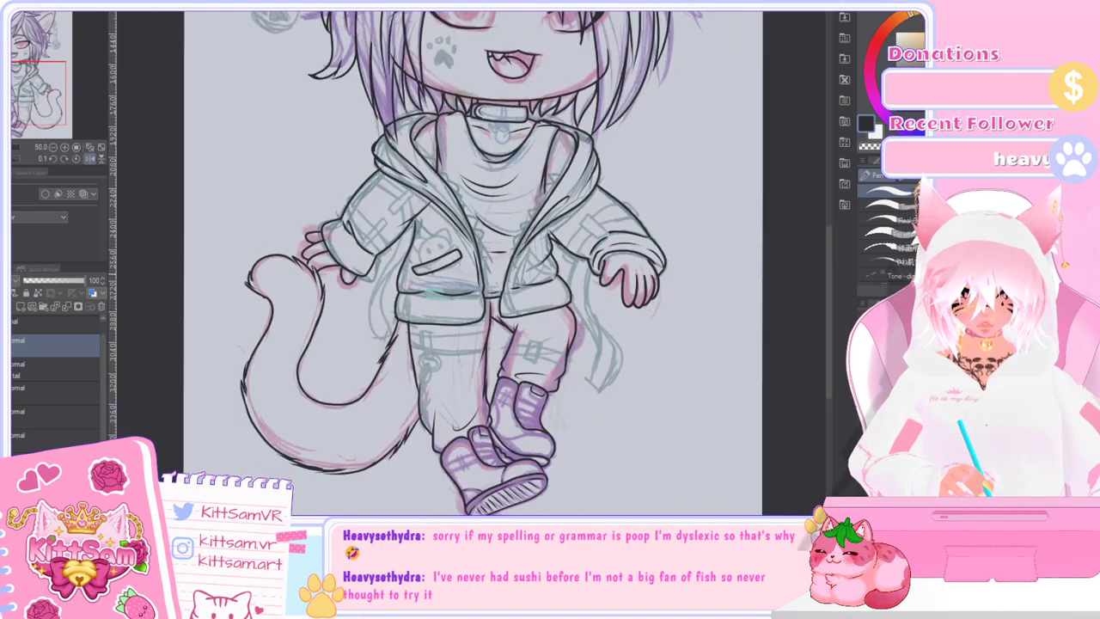
key(ctrl+plus)
key(ctrl+plus)
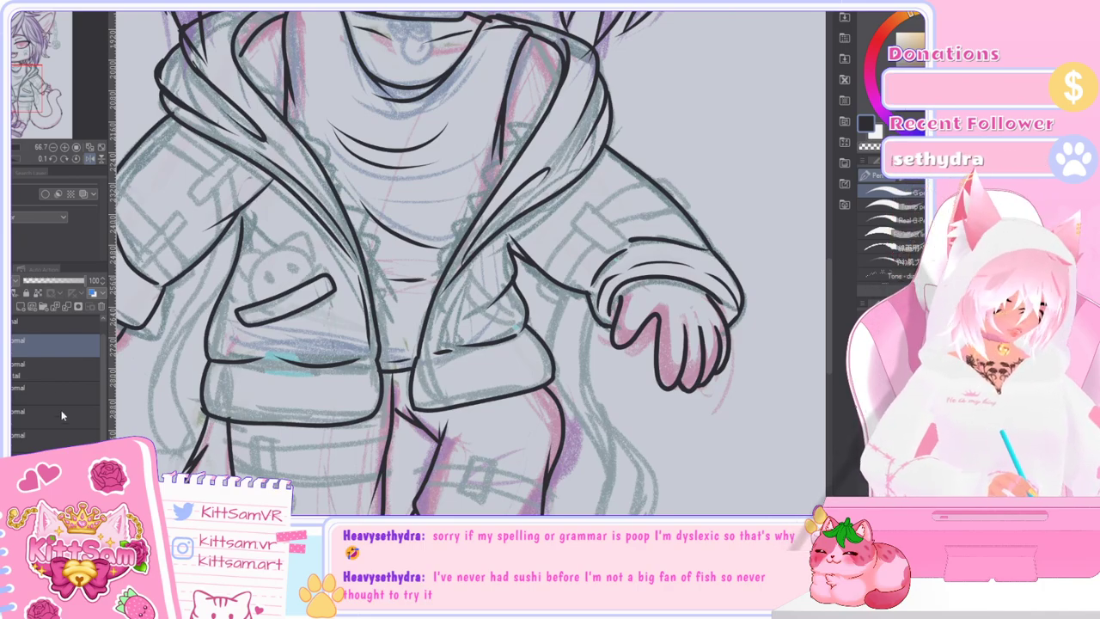
Step: Select a layer lower in the stack and ink the slanted pocket on the jacket half beside the lowered open hand
drag(102, 430, 102, 485)
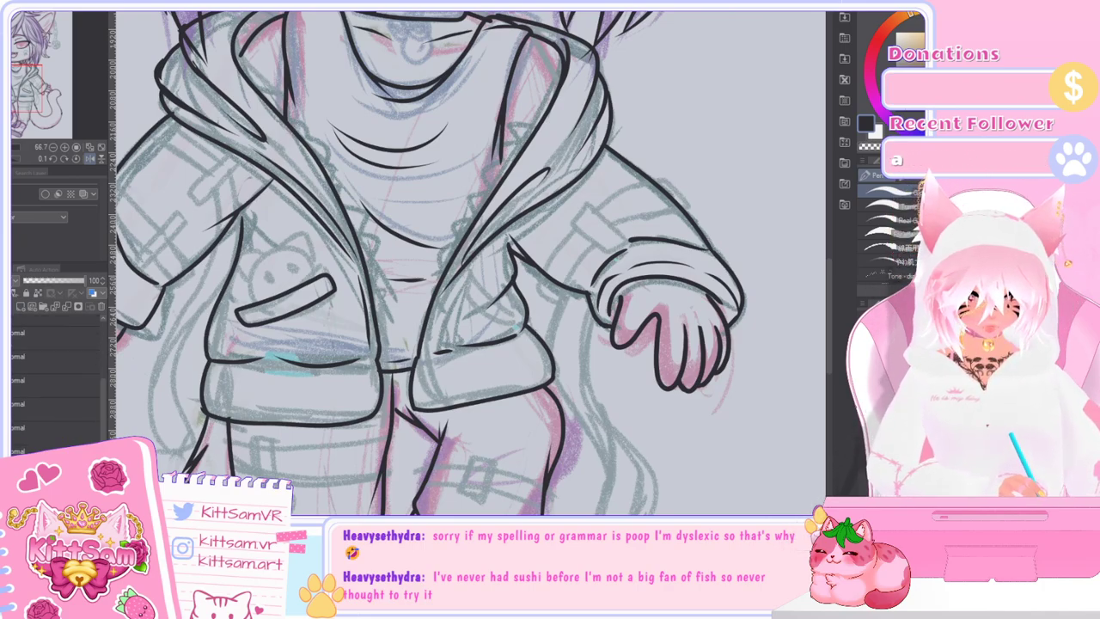
click(13, 431)
click(13, 432)
click(37, 406)
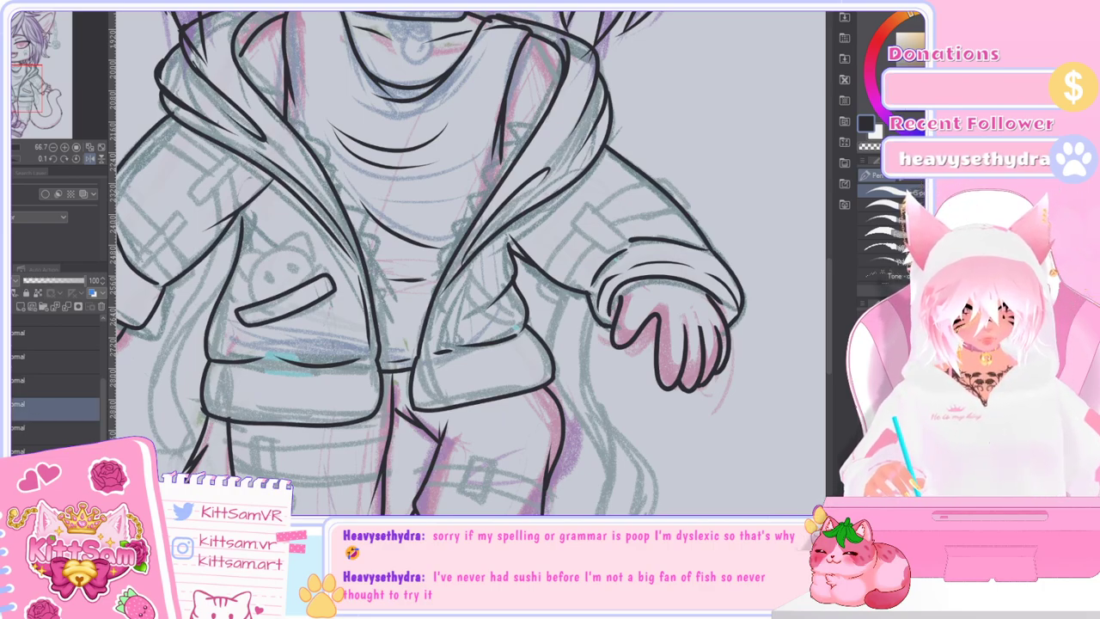
key(e)
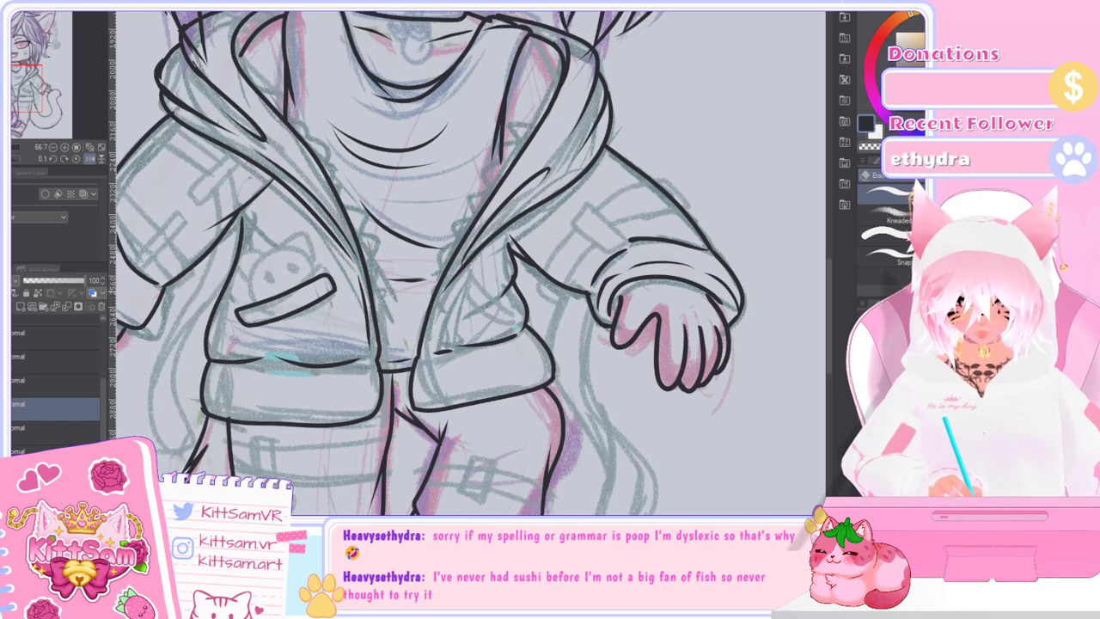
key(p)
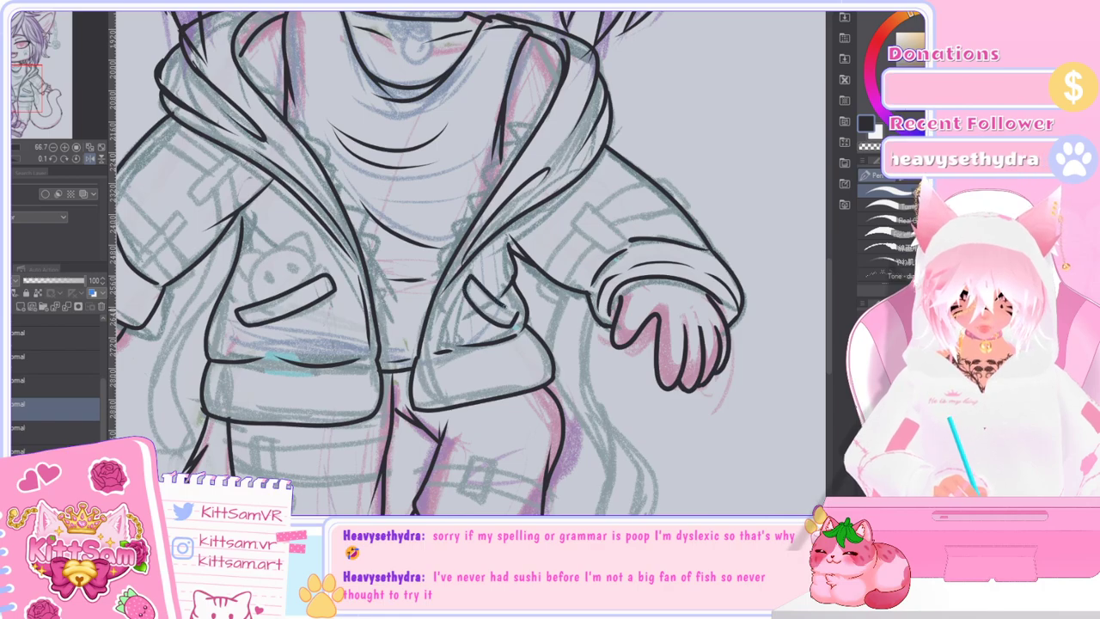
Step: Ink the curved band lines across the jacket sleeve above the open hand
scroll(590, 362, down, 5)
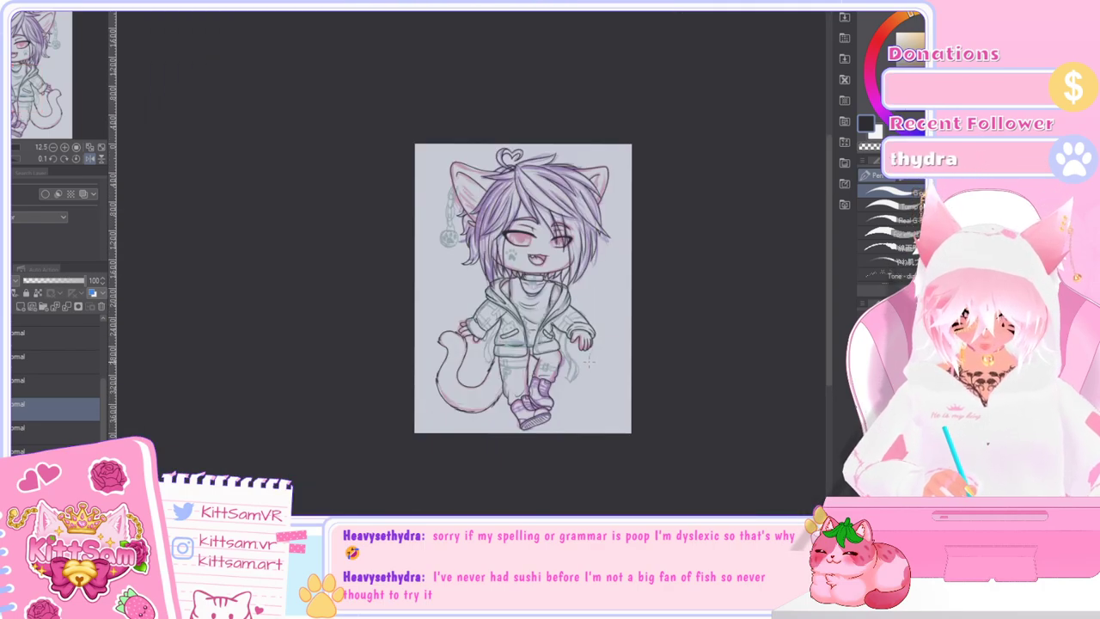
scroll(593, 337, up, 4)
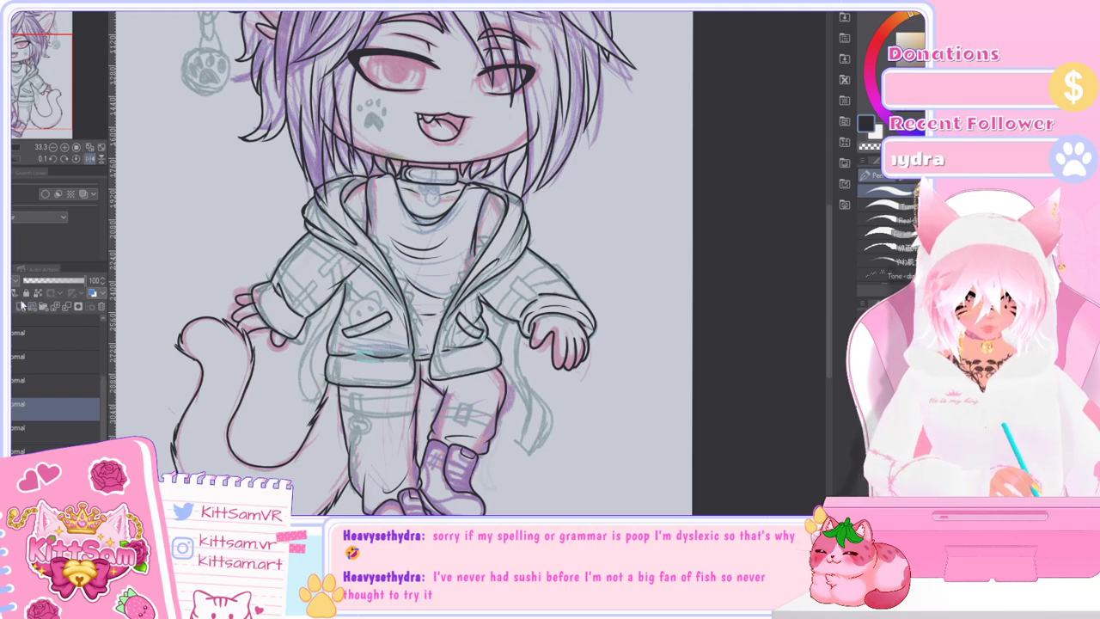
scroll(555, 288, up, 1)
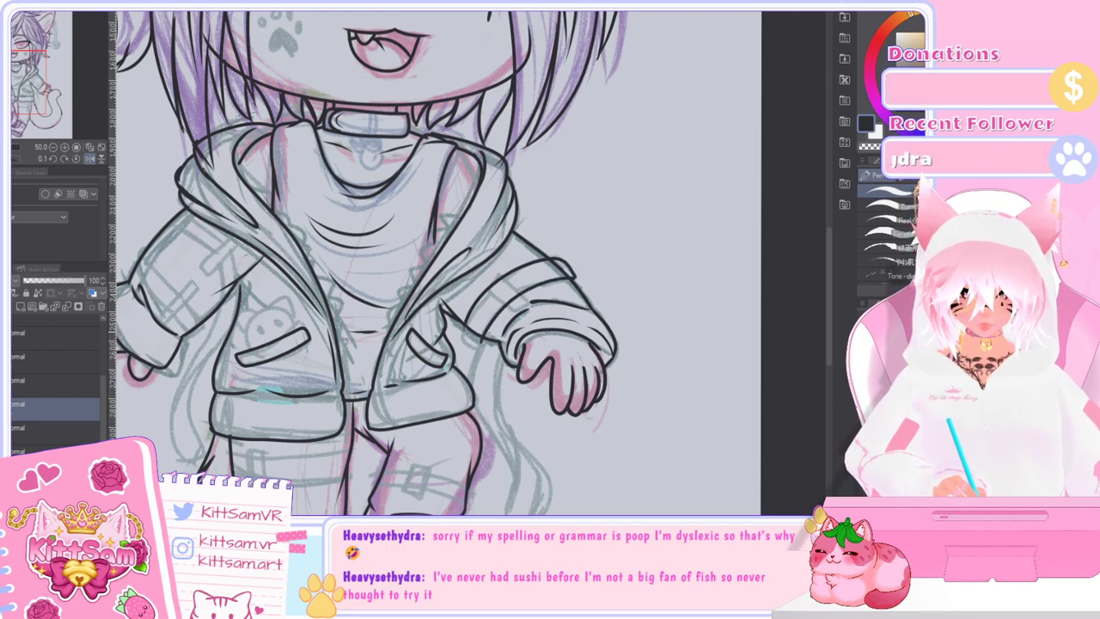
Step: Ink the lower band around the tail-side jacket sleeve, redrawing its lines and closing both ends
scroll(583, 328, down, 4)
scroll(494, 324, up, 4)
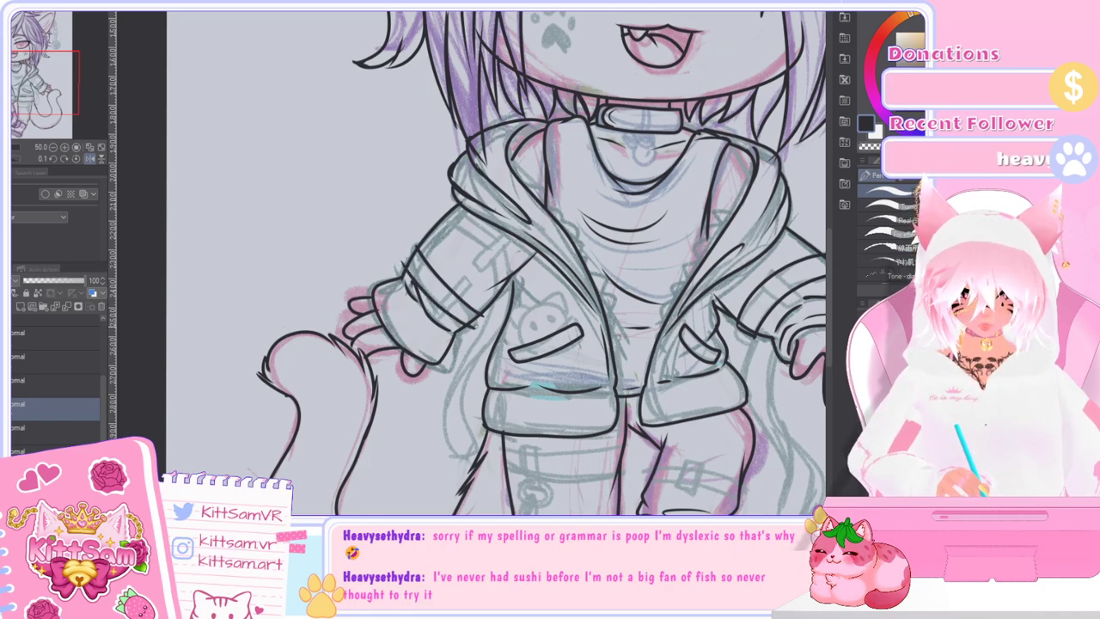
key(ctrl+z)
key(ctrl+z)
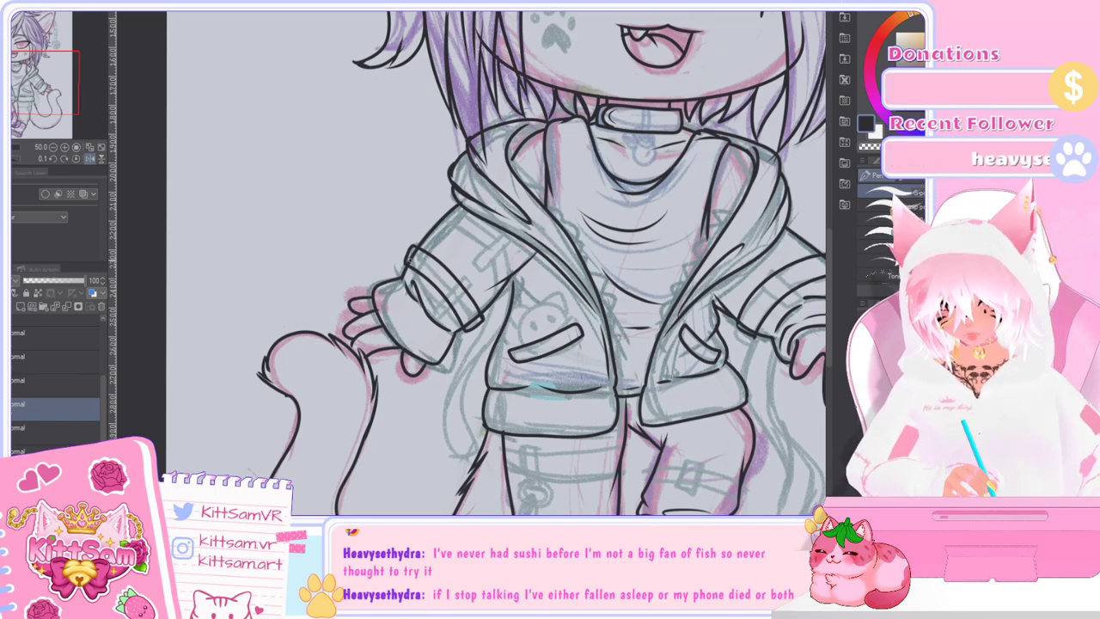
Step: Ink the upper band on the tail-side sleeve just below the hood, redoing its curved edge and adding the short ends
scroll(623, 288, down, 1)
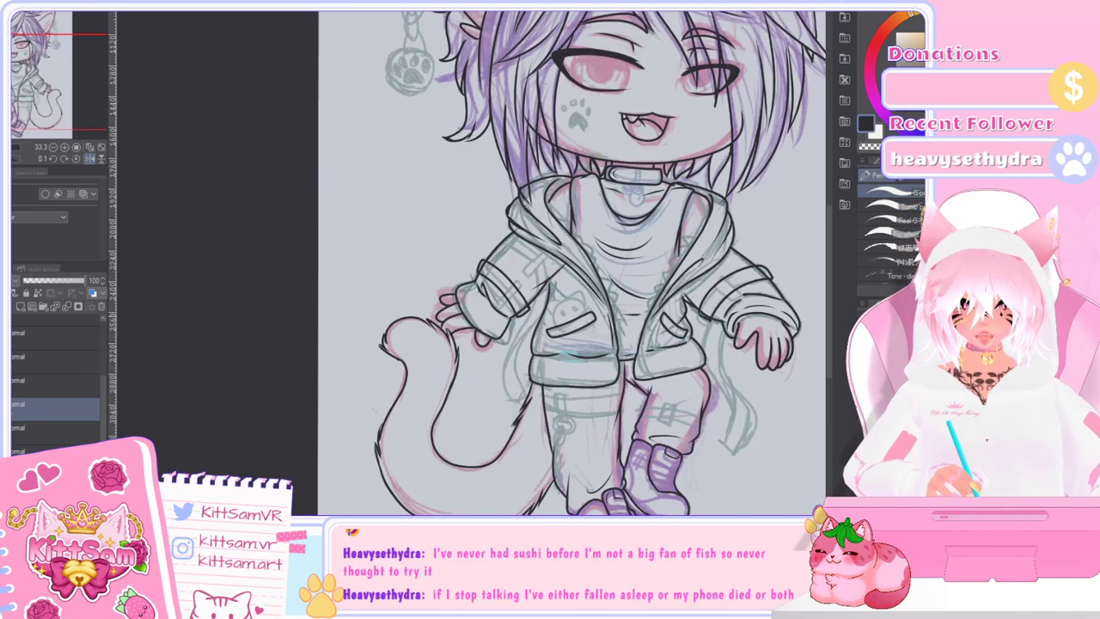
key(ctrl+plus)
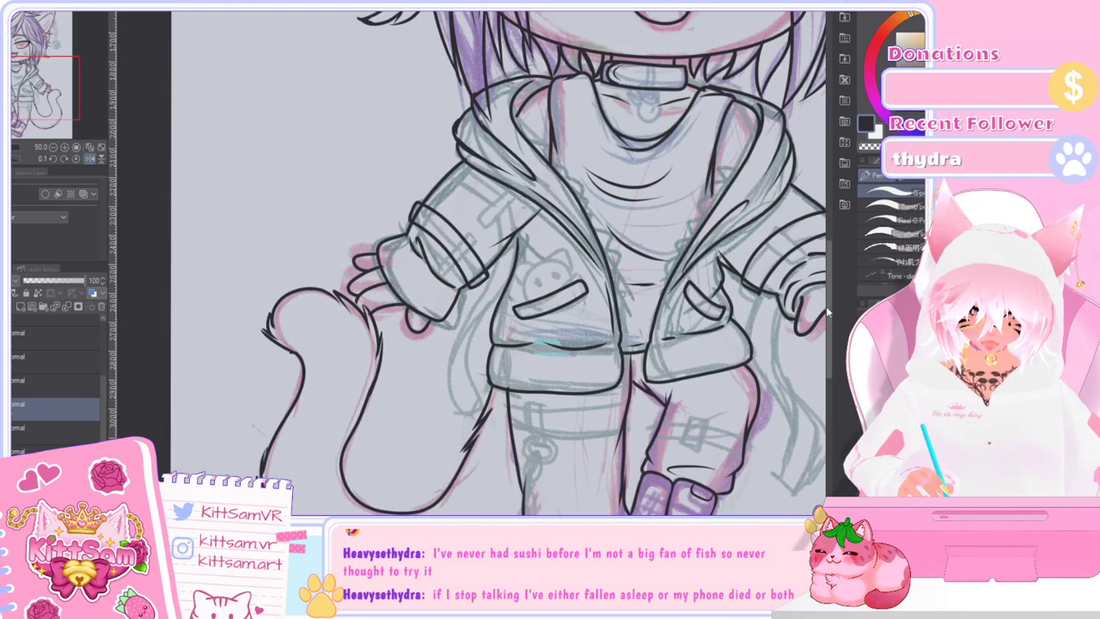
drag(830, 317, 833, 293)
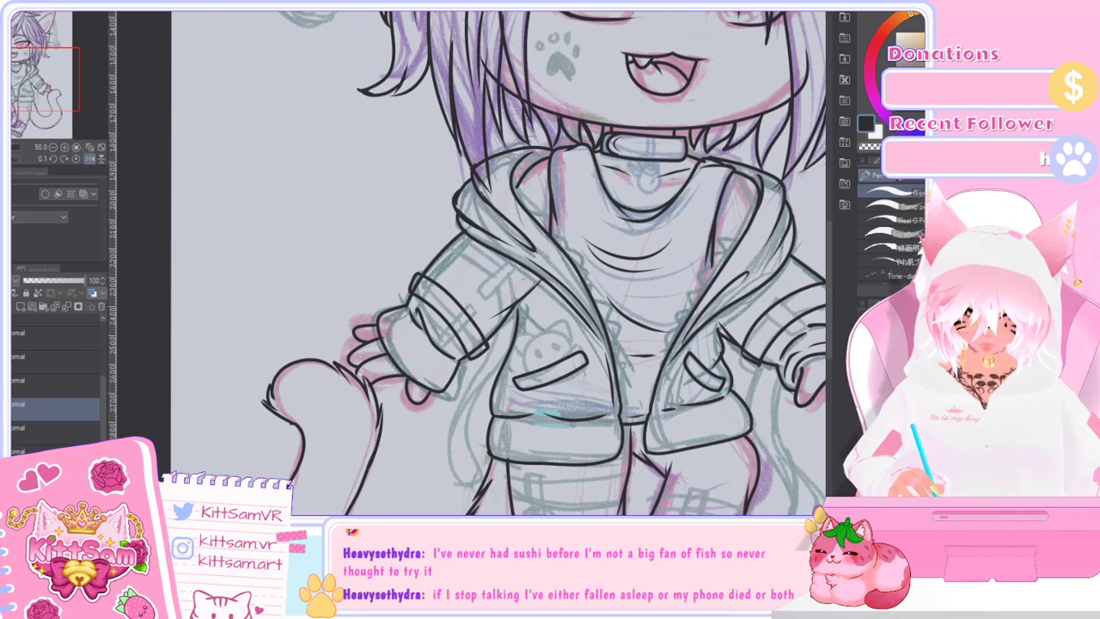
drag(561, 275, 471, 275)
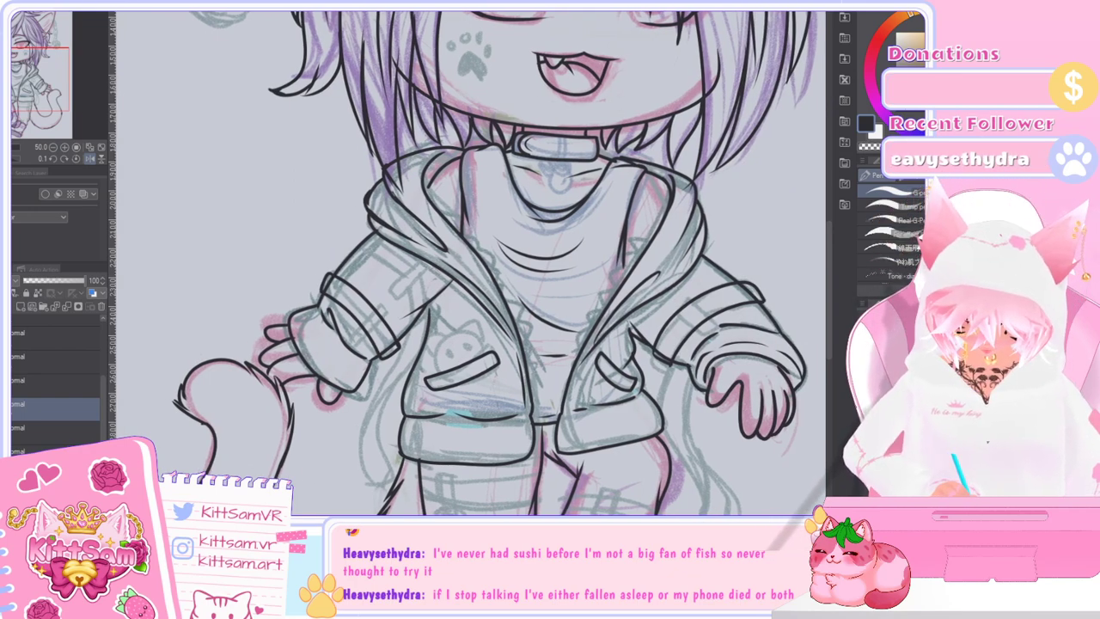
scroll(405, 290, up, 1)
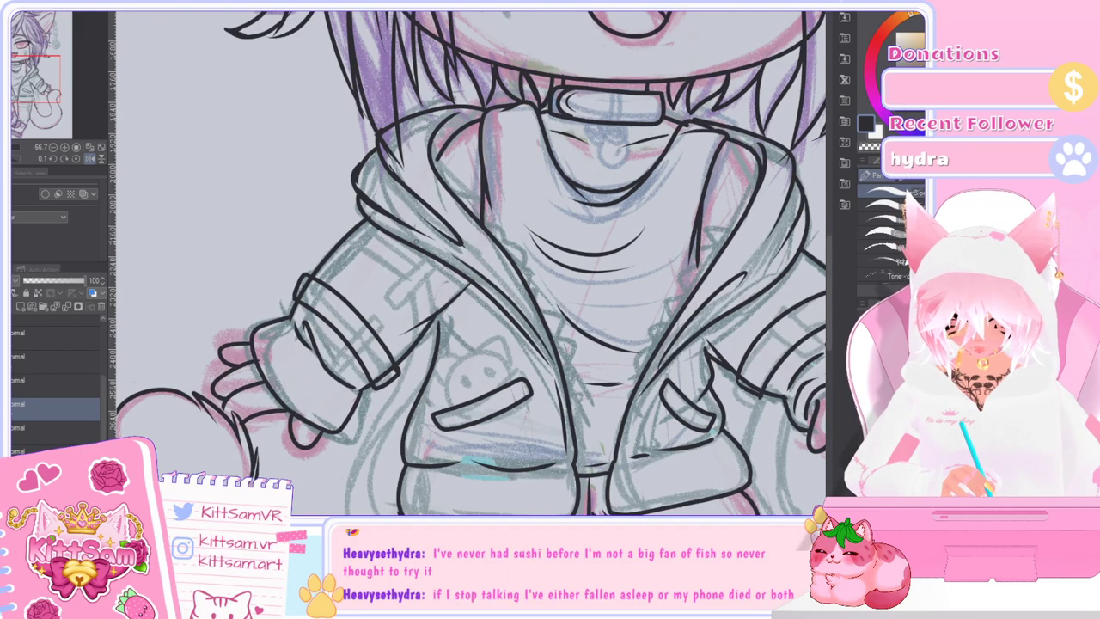
scroll(405, 290, up, 1)
mouse_move(311, 210)
mouse_down()
mouse_move(365, 239)
mouse_move(429, 320)
mouse_move(434, 372)
mouse_move(476, 326)
mouse_up()
key(ctrl+z)
key(ctrl+z)
key(ctrl+z)
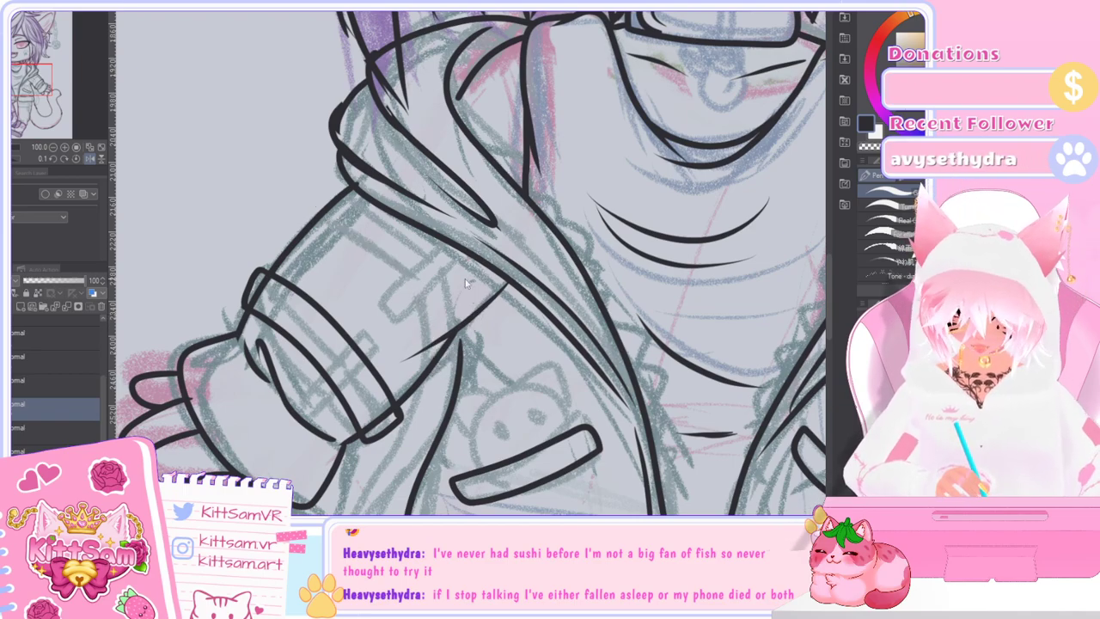
mouse_move(311, 216)
mouse_down()
mouse_move(372, 245)
mouse_move(425, 330)
mouse_up()
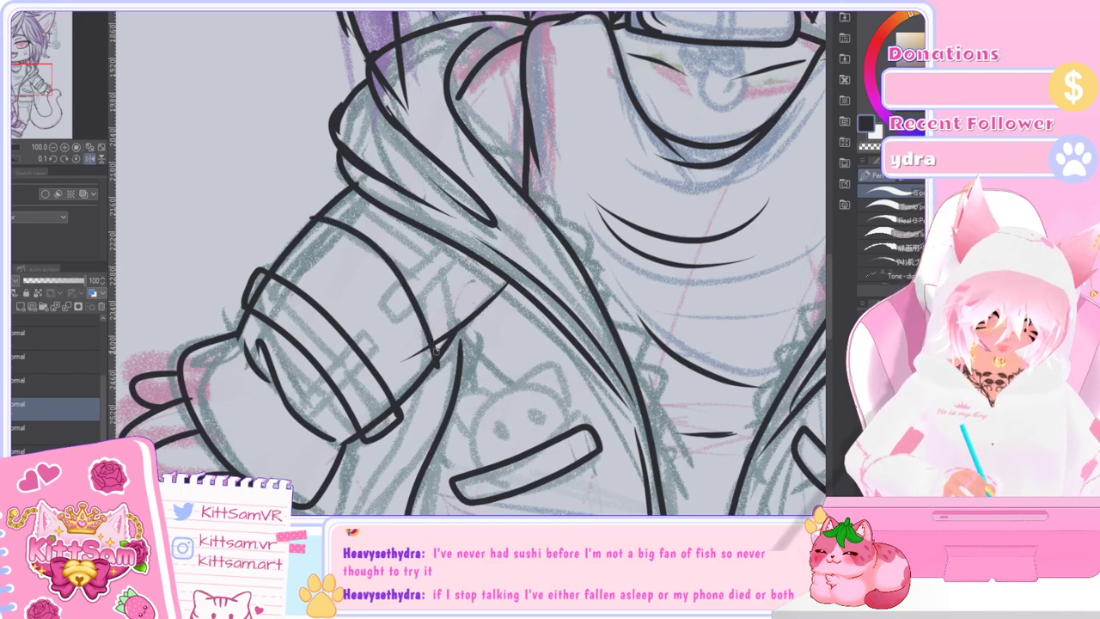
key(ctrl+z)
mouse_move(305, 220)
mouse_down()
mouse_move(374, 257)
mouse_move(443, 368)
mouse_move(469, 335)
mouse_up()
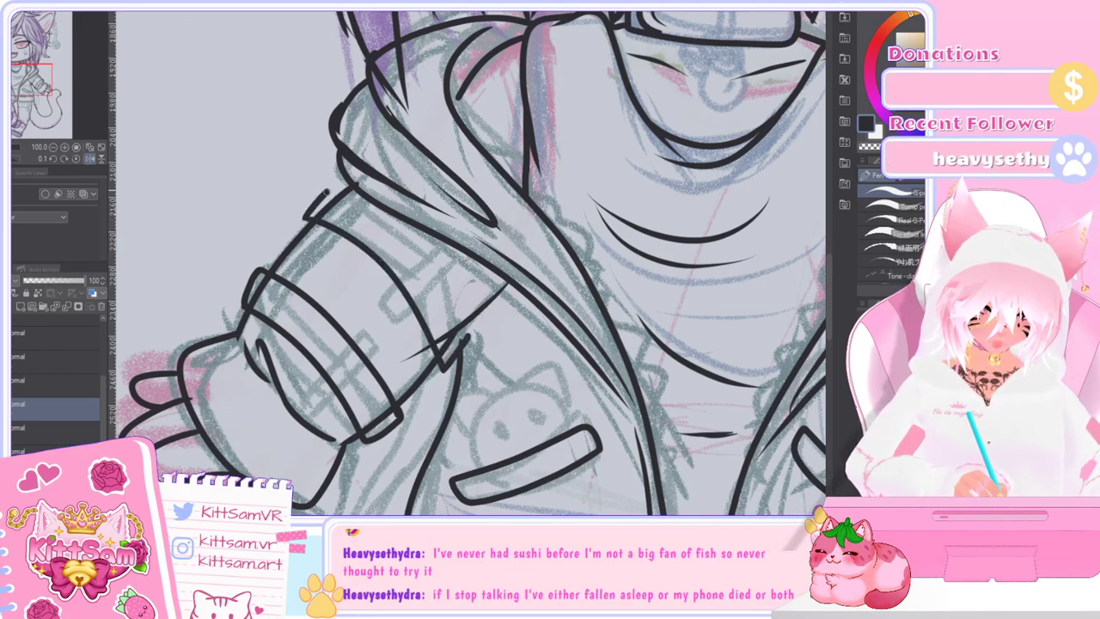
drag(335, 186, 393, 219)
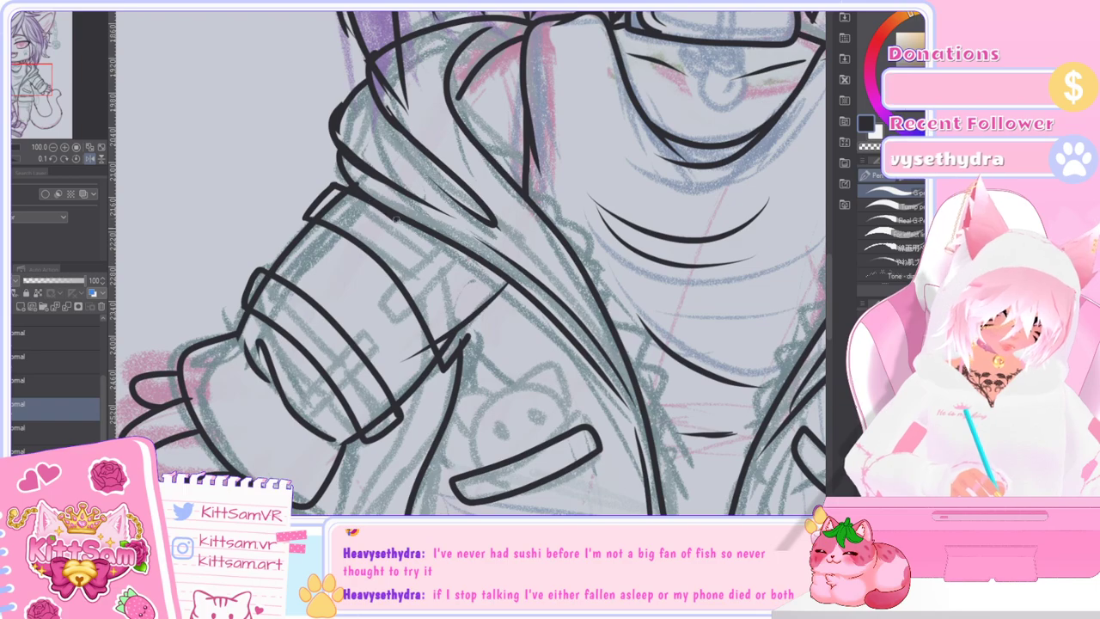
drag(436, 262, 470, 333)
scroll(470, 332, down, 4)
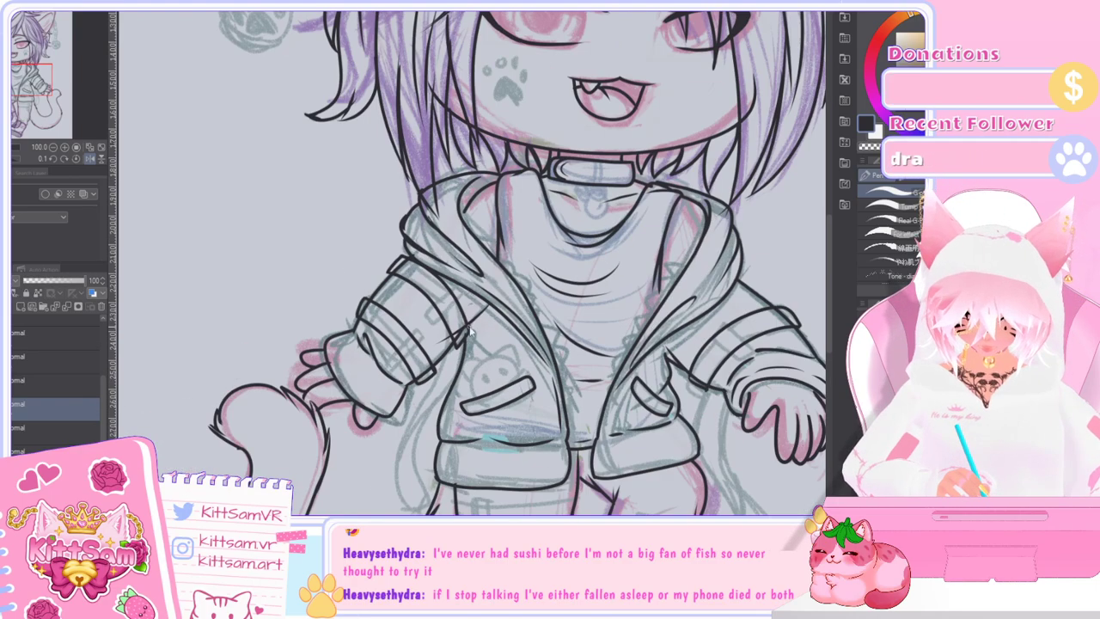
Step: Mirror the canvas view and ink the narrow curved strap hanging beside the jacket on the tail side
scroll(827, 324, down, 3)
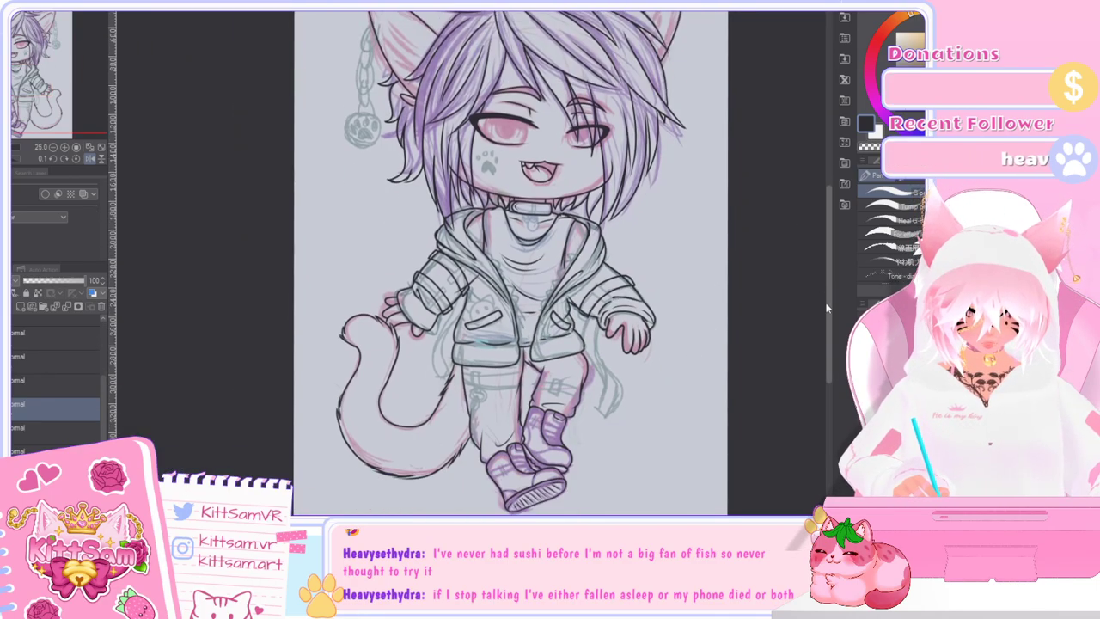
scroll(826, 324, down, 2)
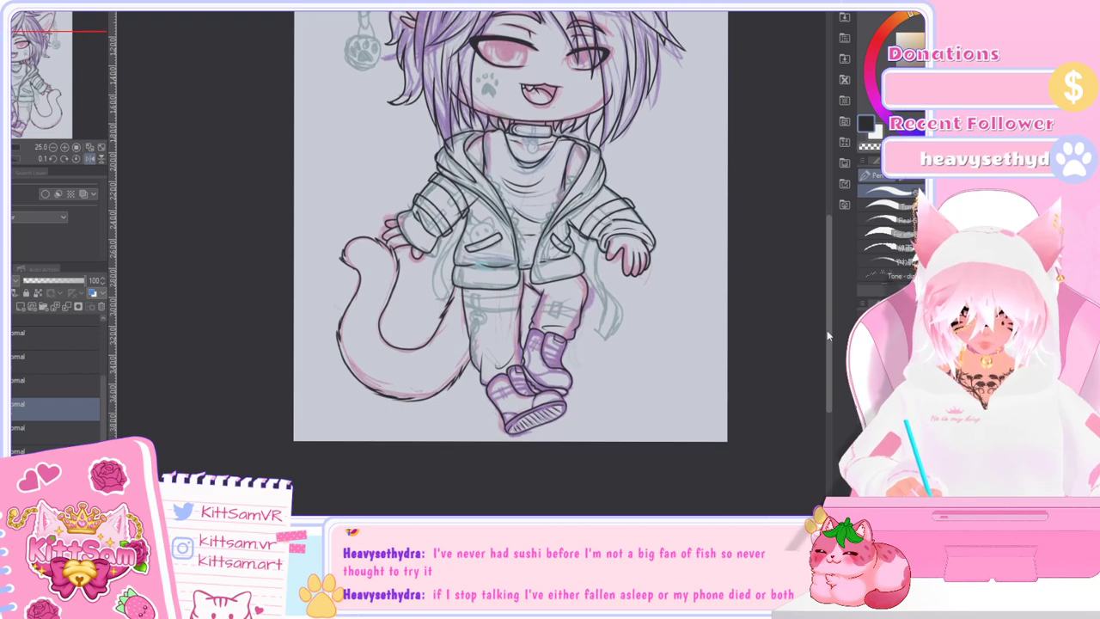
drag(828, 325, 828, 319)
scroll(575, 357, up, 4)
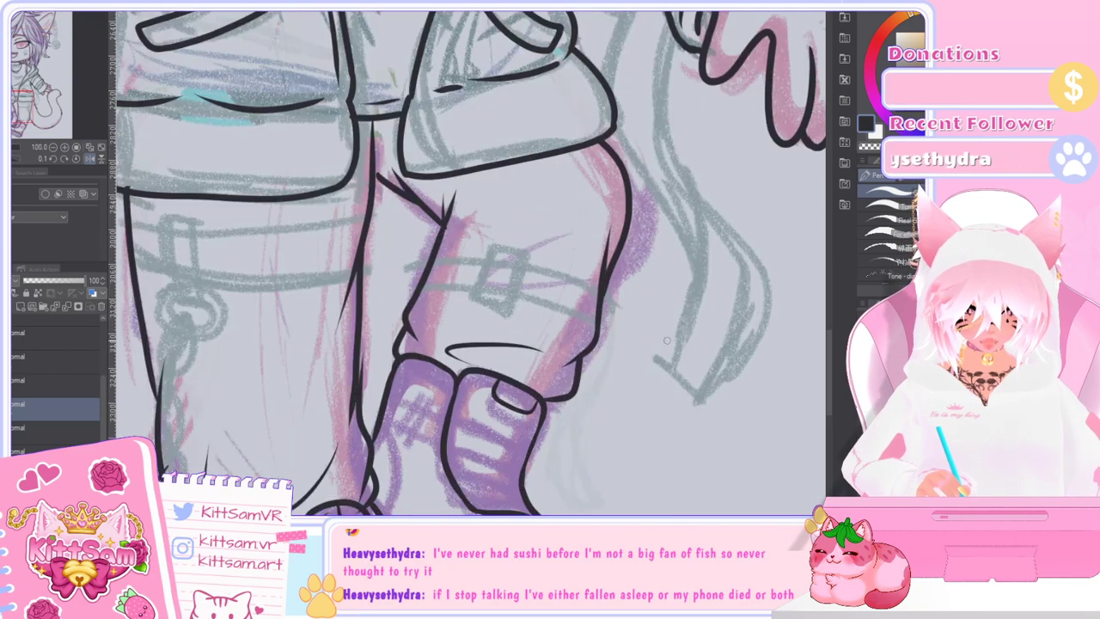
scroll(656, 354, down, 1)
scroll(649, 356, down, 1)
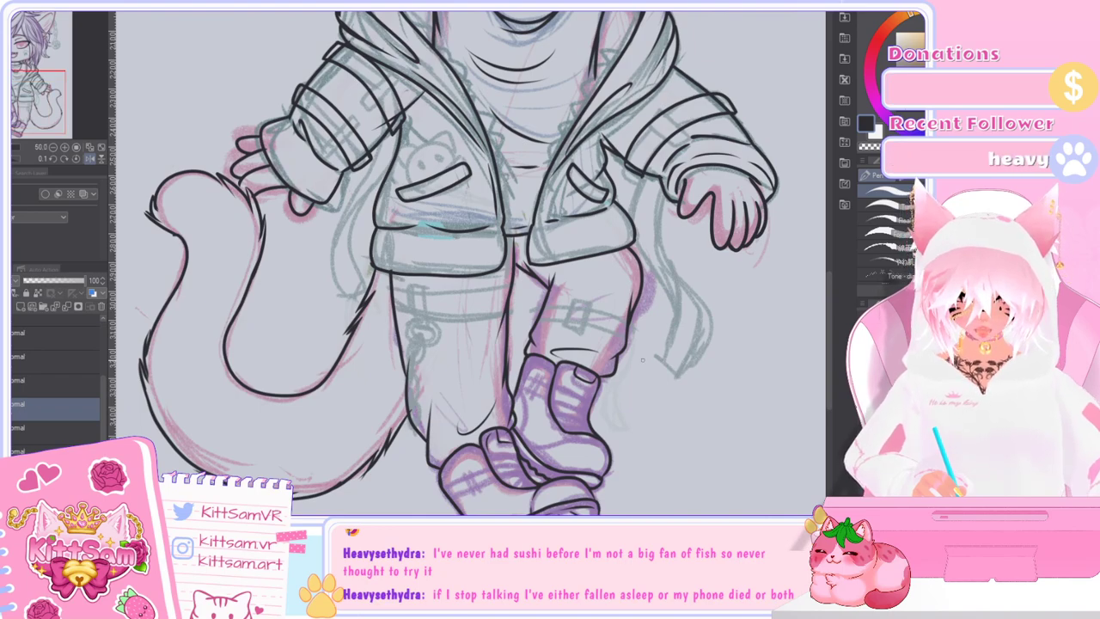
click(86, 160)
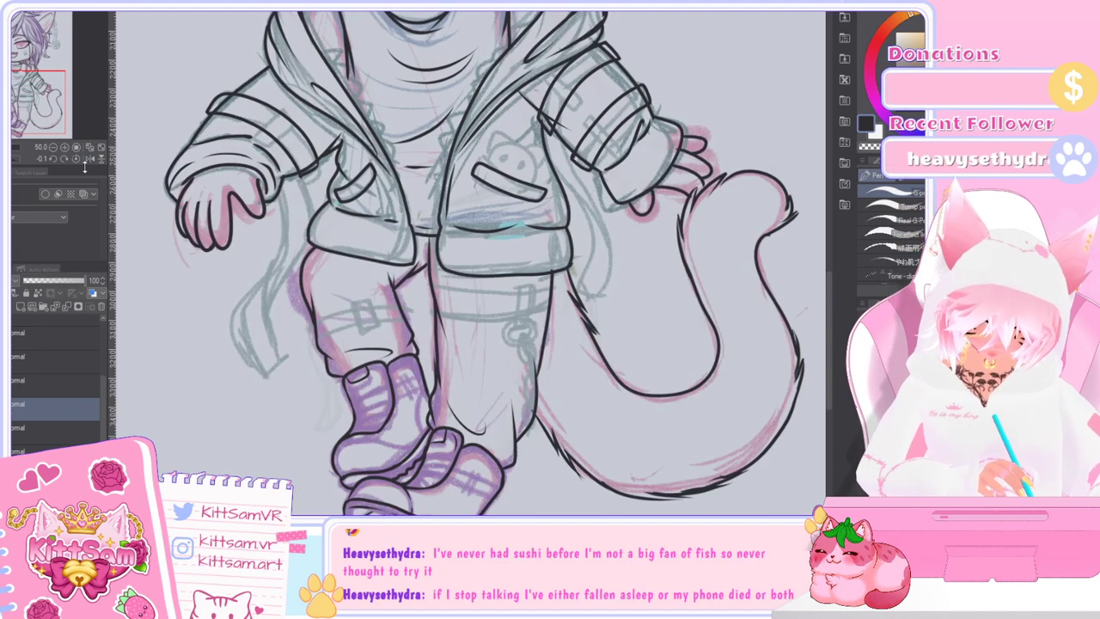
drag(830, 315, 834, 289)
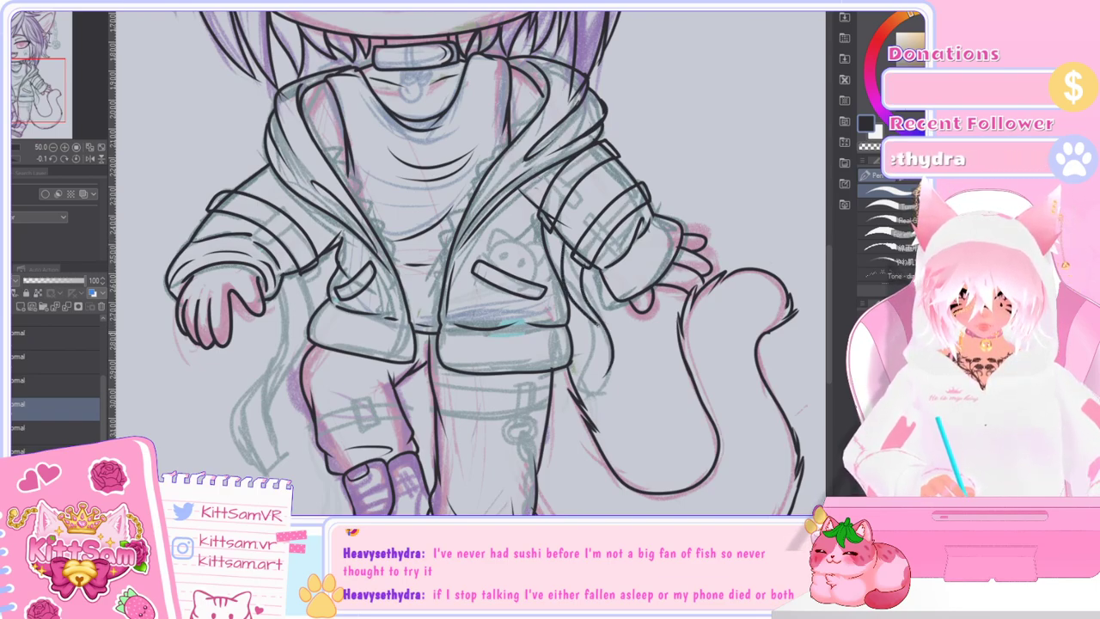
drag(589, 317, 590, 364)
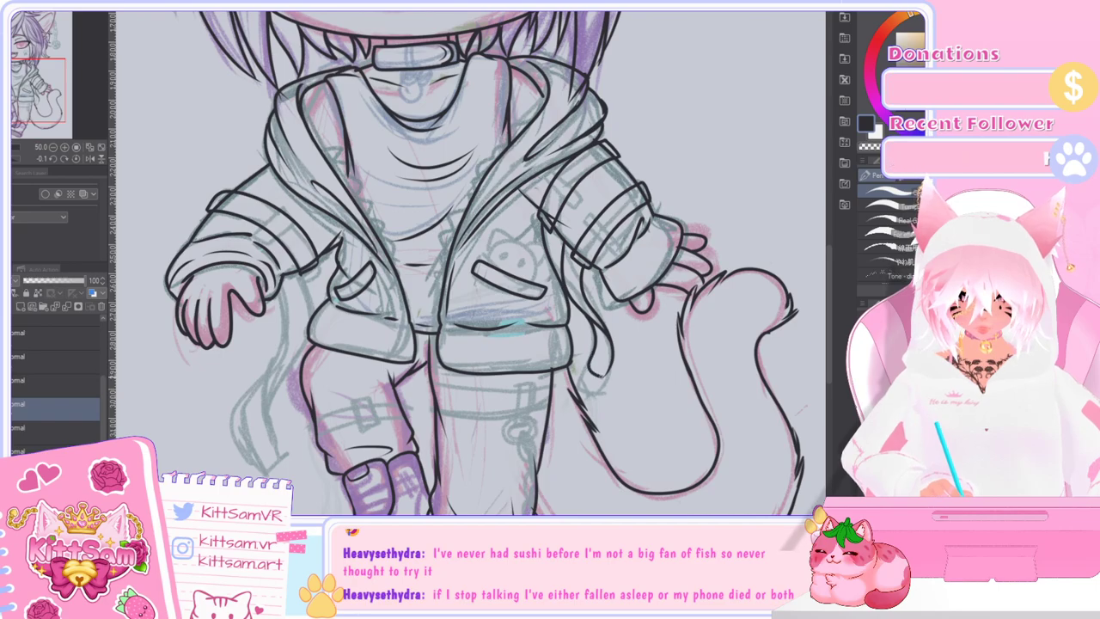
key(ctrl+minus)
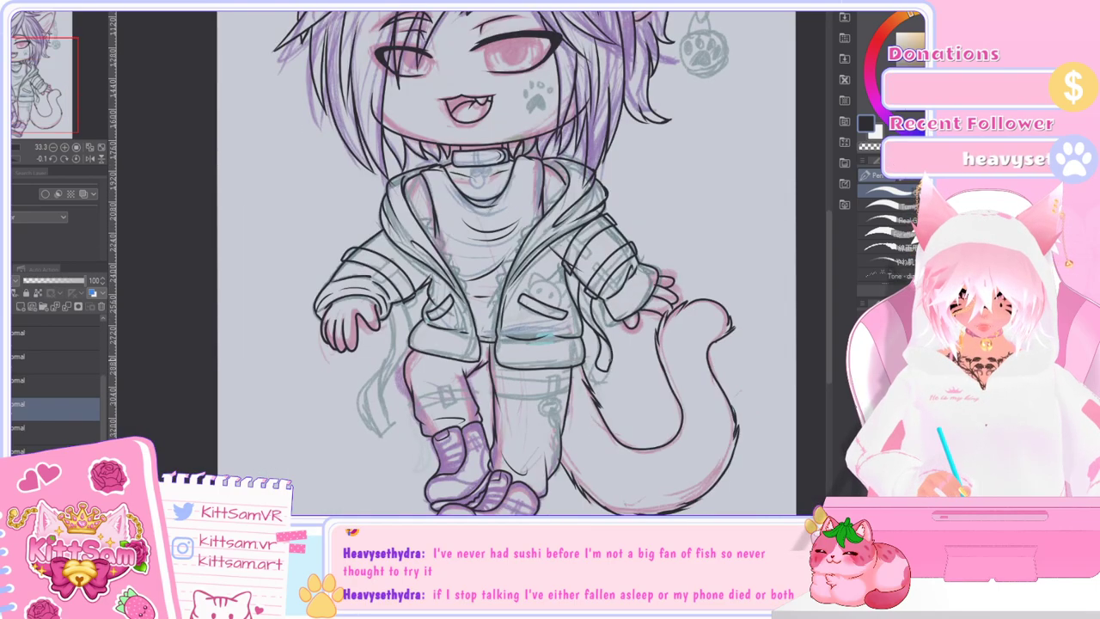
key(ctrl+plus)
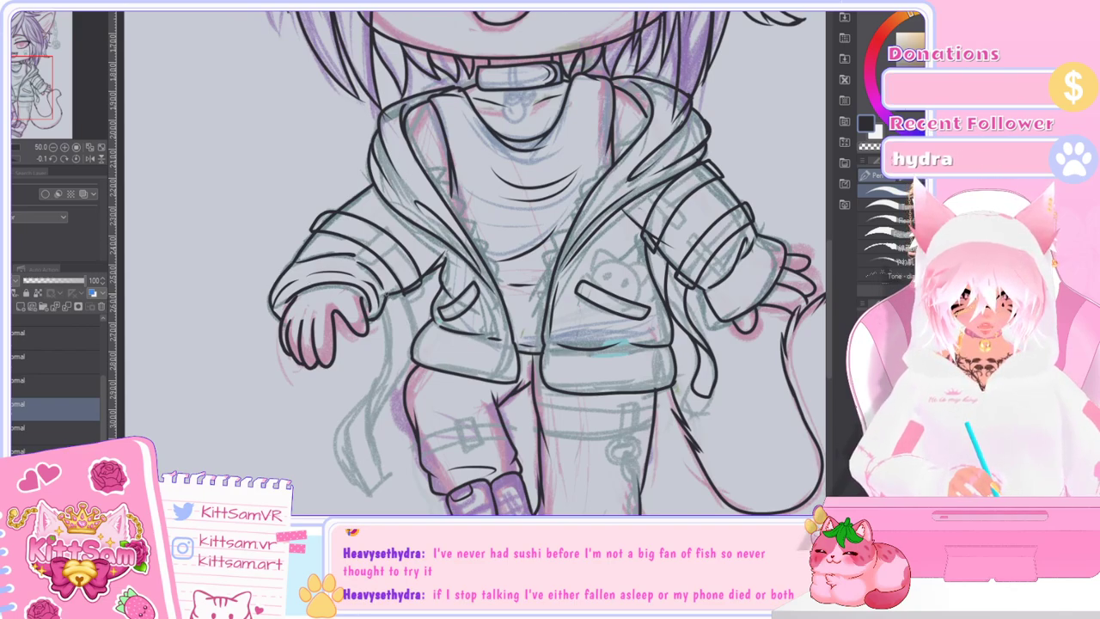
mouse_move(398, 295)
mouse_down()
mouse_move(400, 350)
mouse_move(378, 405)
mouse_up()
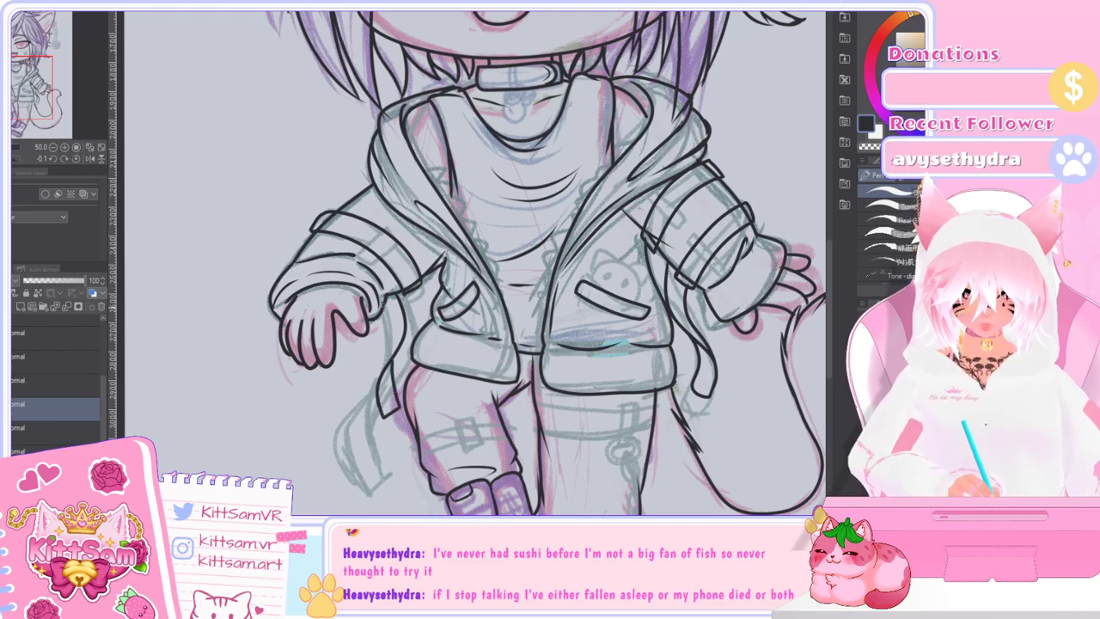
scroll(426, 369, down, 2)
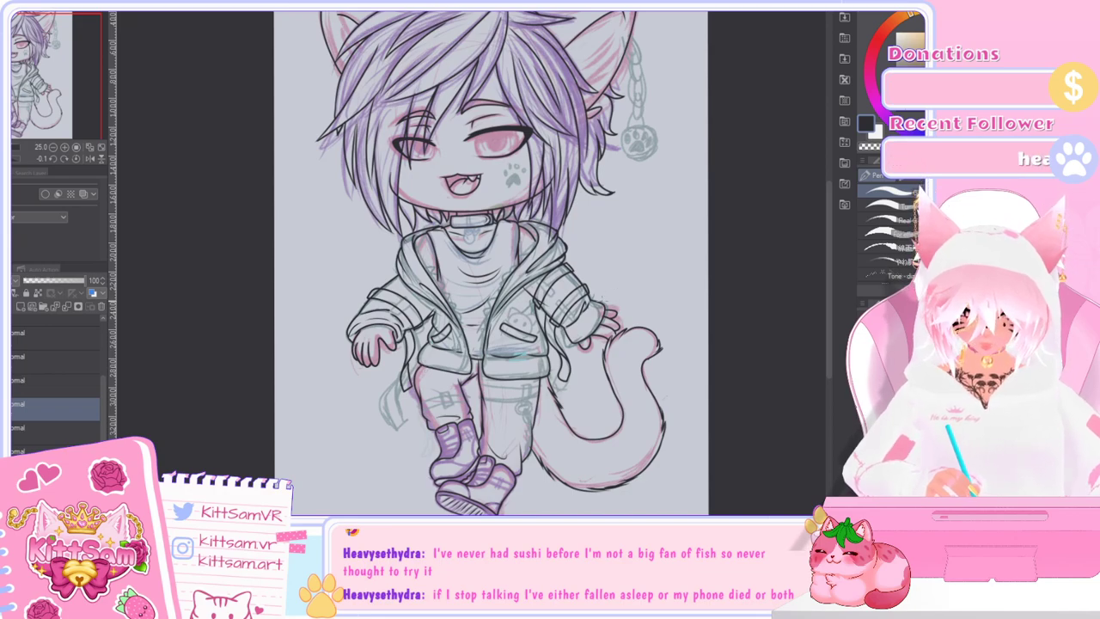
scroll(435, 353, up, 1)
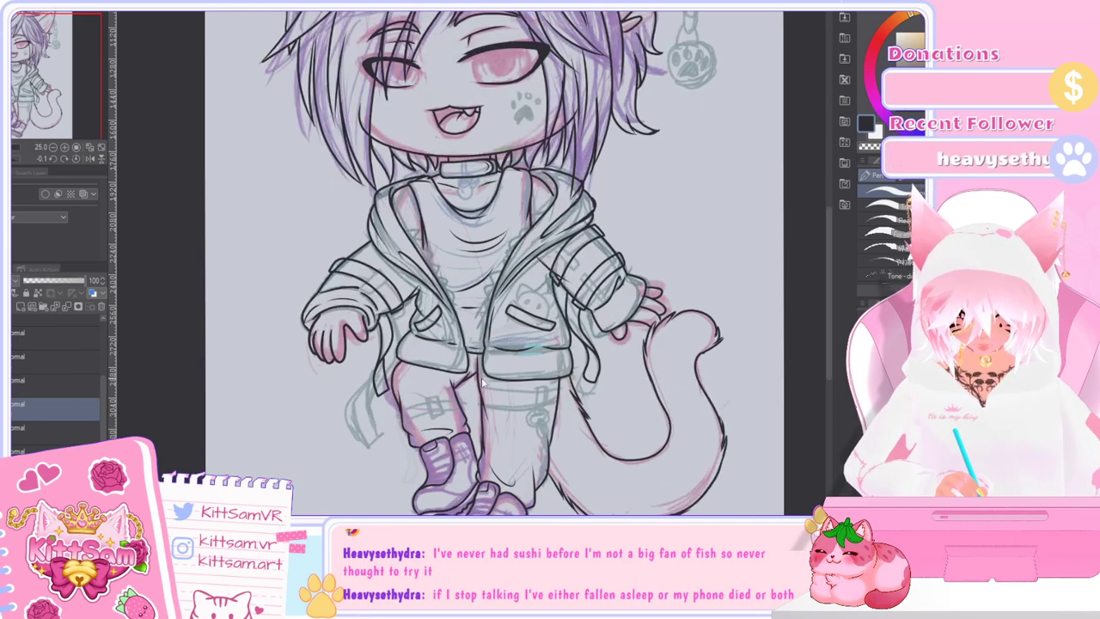
scroll(354, 269, up, 1)
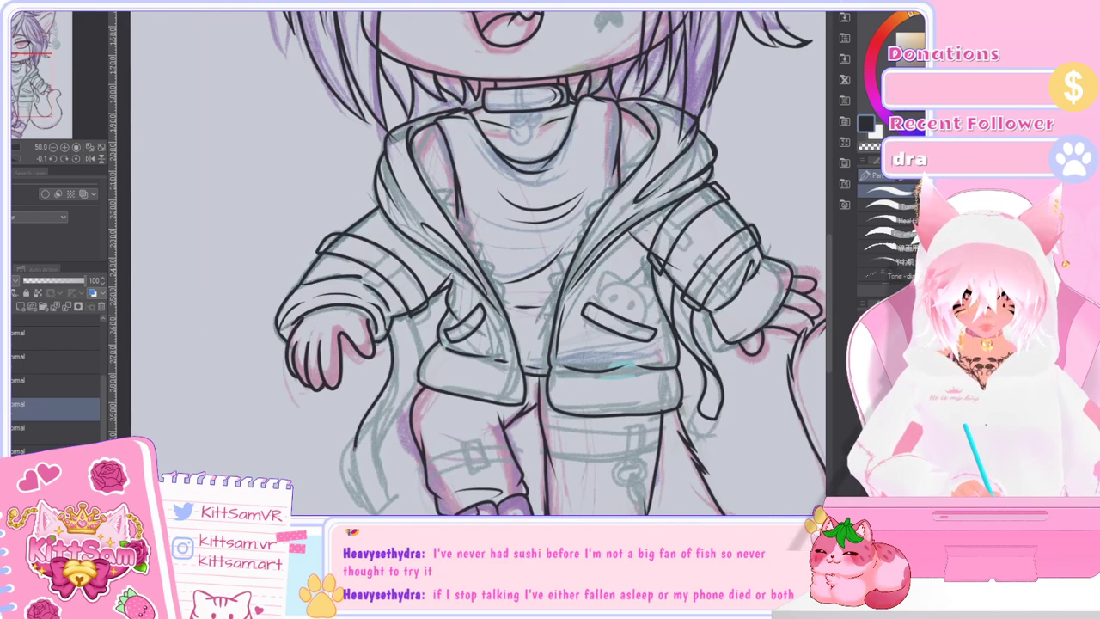
Step: Ink the long pointed strap hanging from the jacket beside the open hand, redoing its edges and tip
key(ctrl+z)
drag(375, 419, 361, 463)
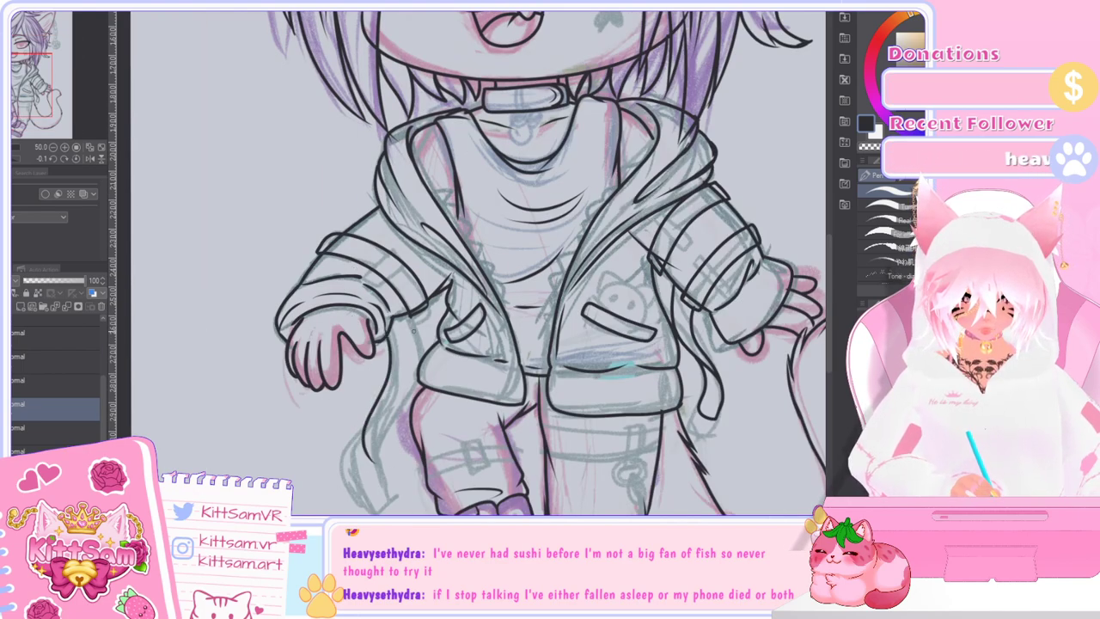
drag(393, 382, 412, 358)
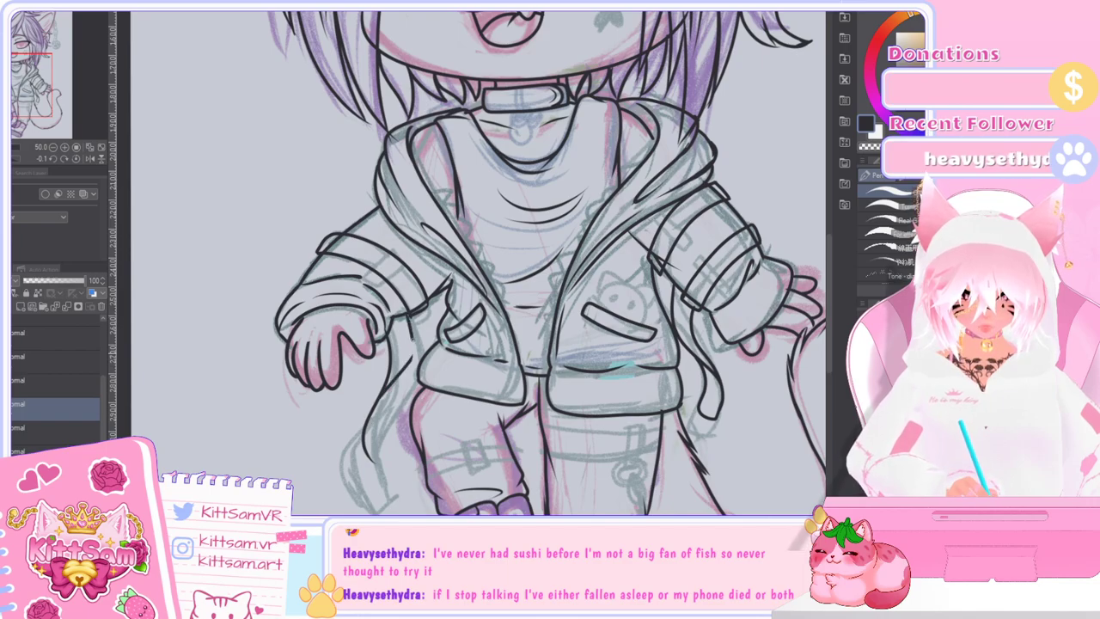
drag(410, 316, 418, 363)
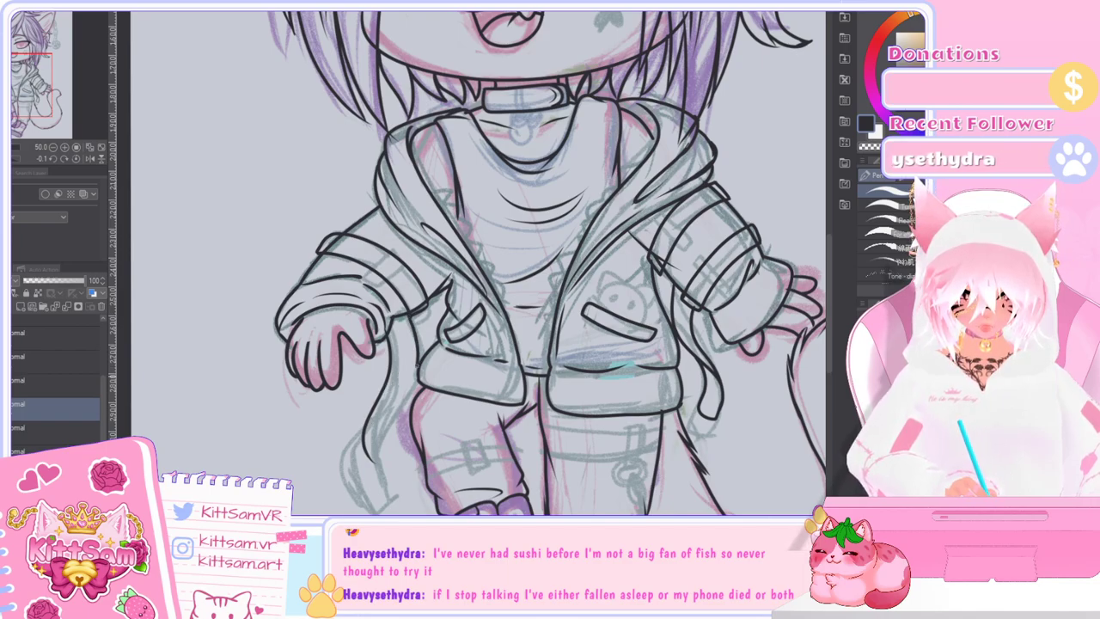
key(ctrl+z)
key(ctrl+z)
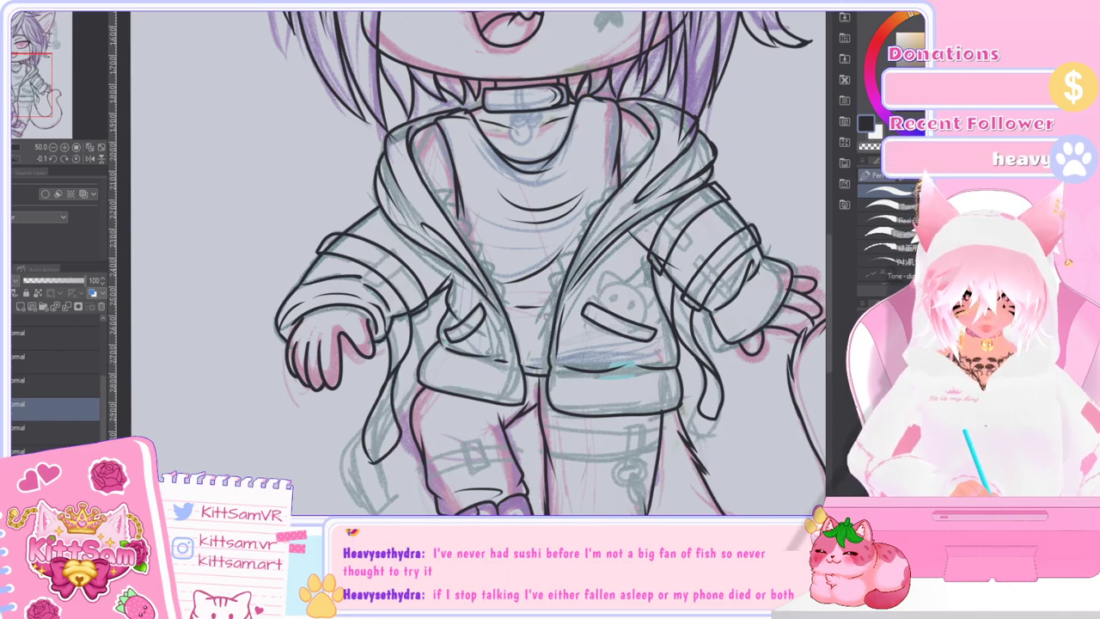
key(ctrl+z)
drag(408, 357, 400, 376)
drag(401, 434, 389, 449)
key(ctrl+z)
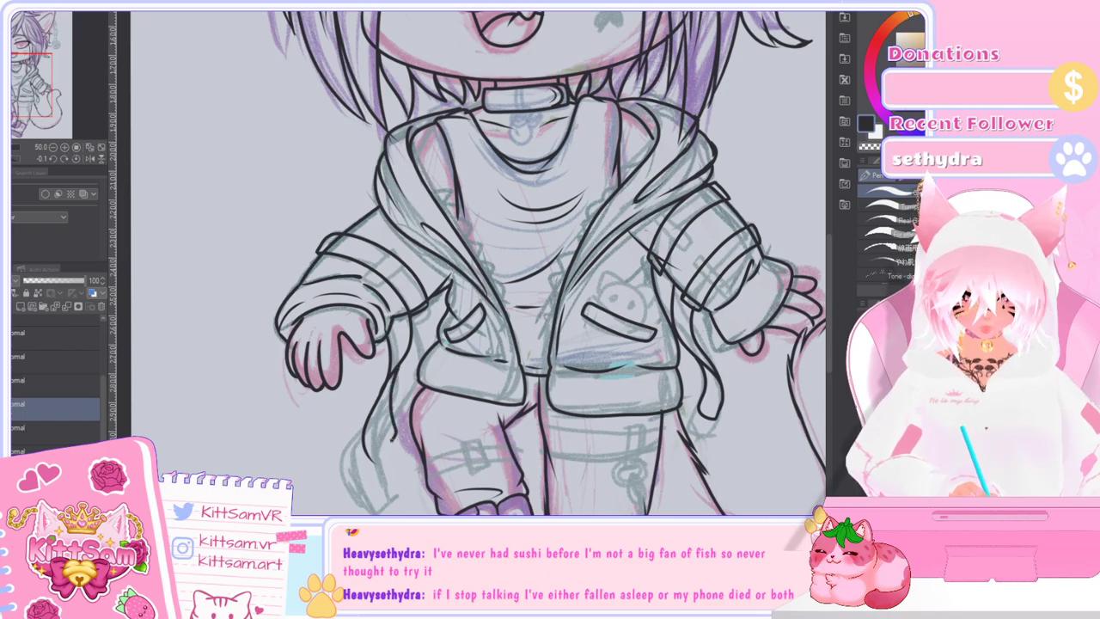
Step: Check the inked line art over the whole figure, from the ears down to the shoes
scroll(375, 449, down, 4)
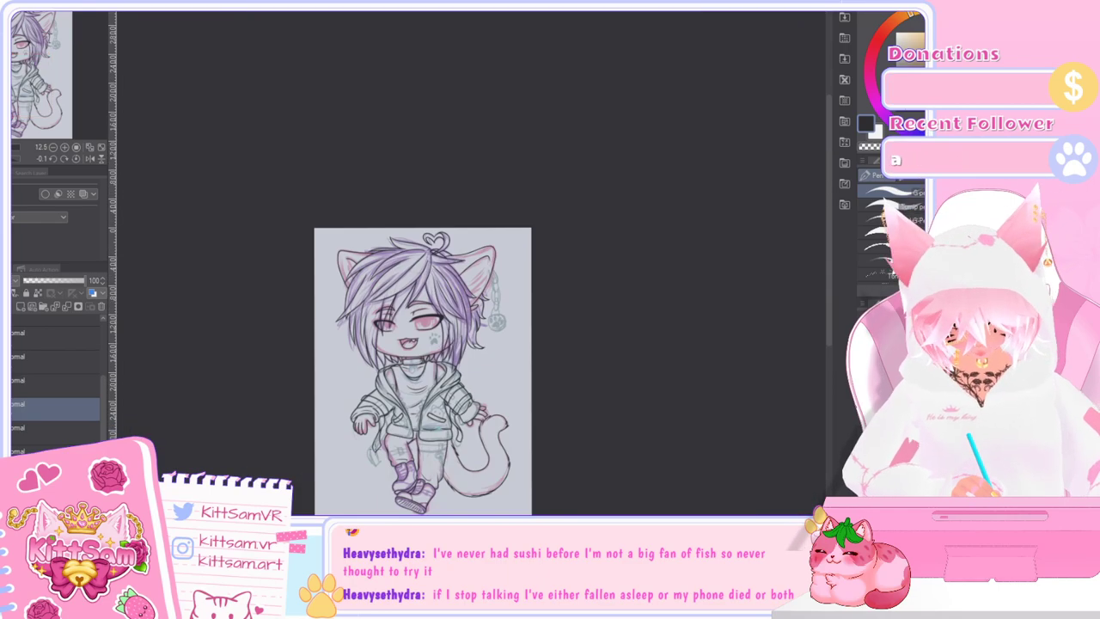
scroll(374, 449, up, 2)
scroll(830, 321, down, 2)
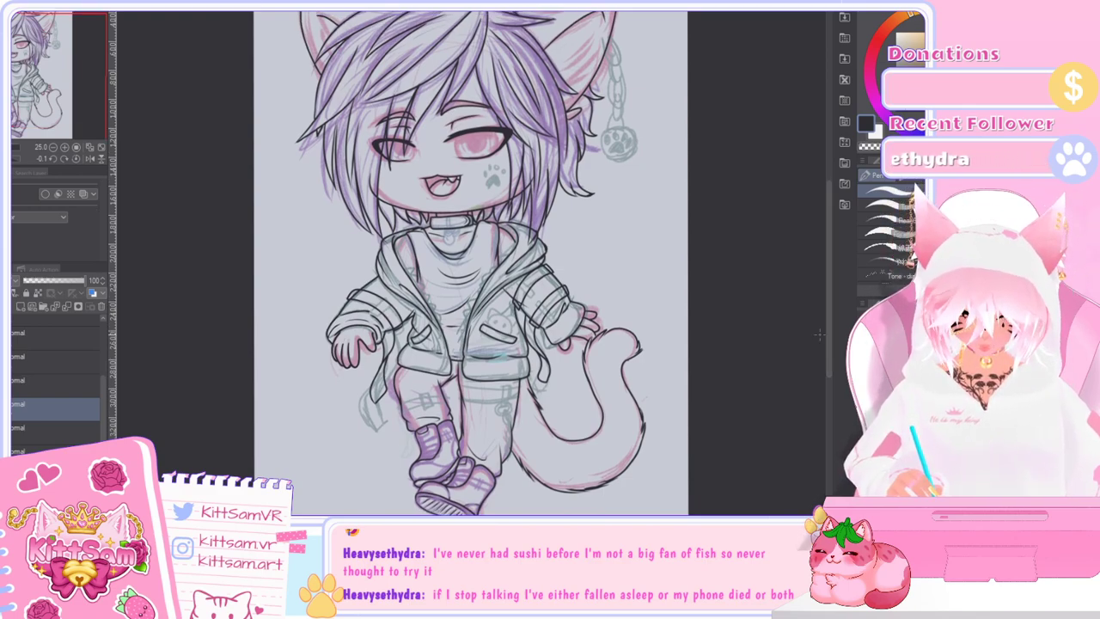
scroll(829, 366, down, 3)
drag(831, 357, 827, 290)
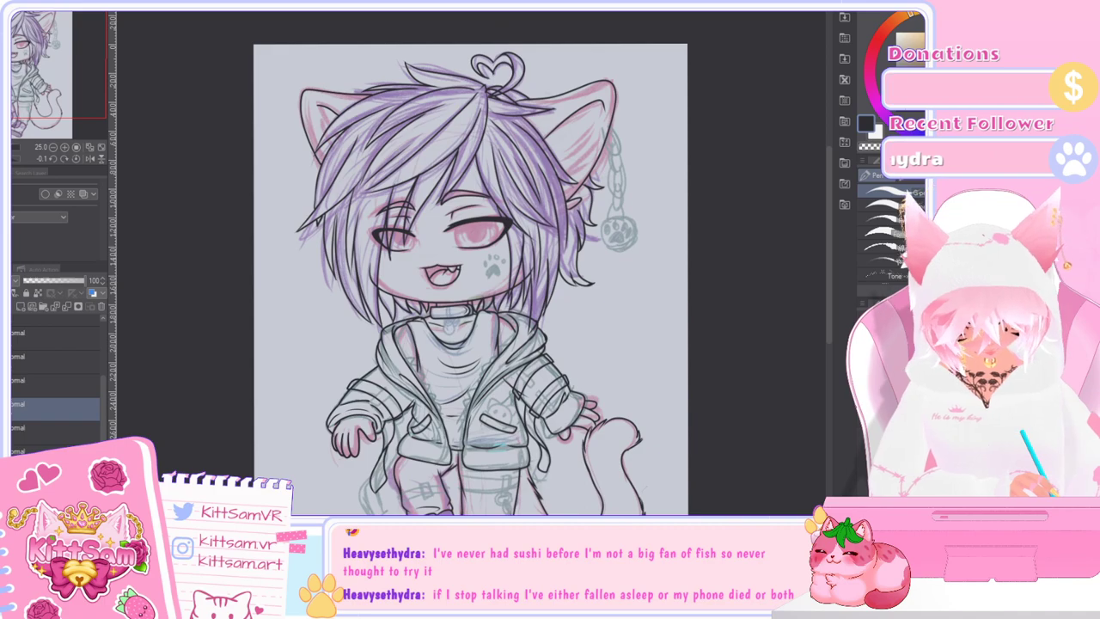
mouse_move(828, 288)
mouse_down()
mouse_move(828, 303)
mouse_move(829, 276)
mouse_move(827, 360)
mouse_up()
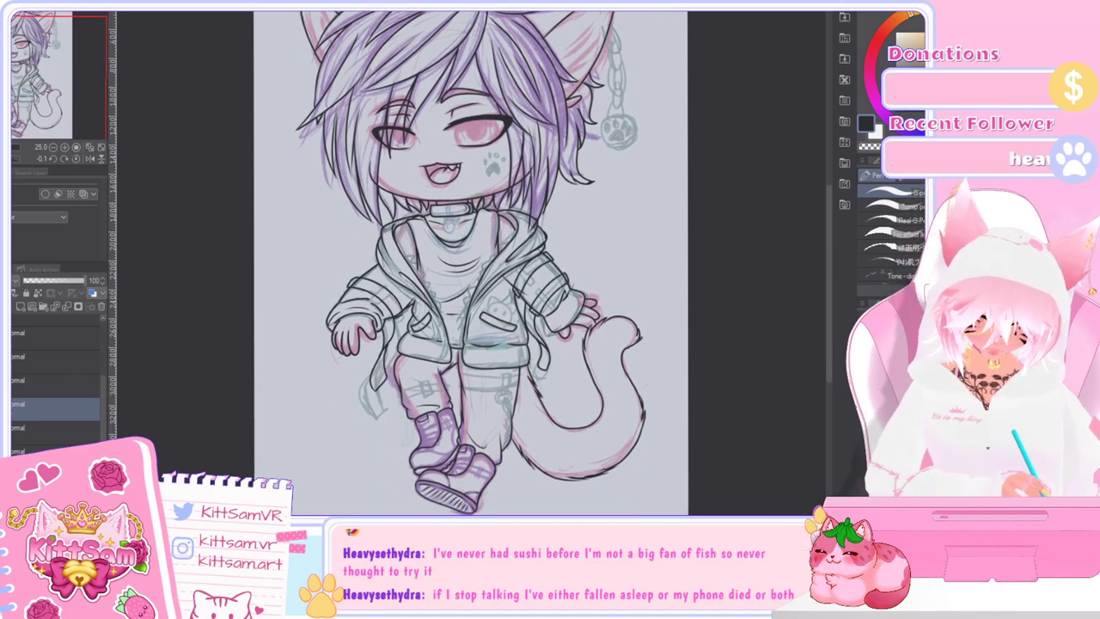
mouse_move(776, 404)
mouse_down()
mouse_move(780, 307)
mouse_move(761, 196)
mouse_up()
Step: Ink the band around the tail-side thigh just below the jacket hem, redoing its lines and closing both ends
scroll(565, 377, up, 3)
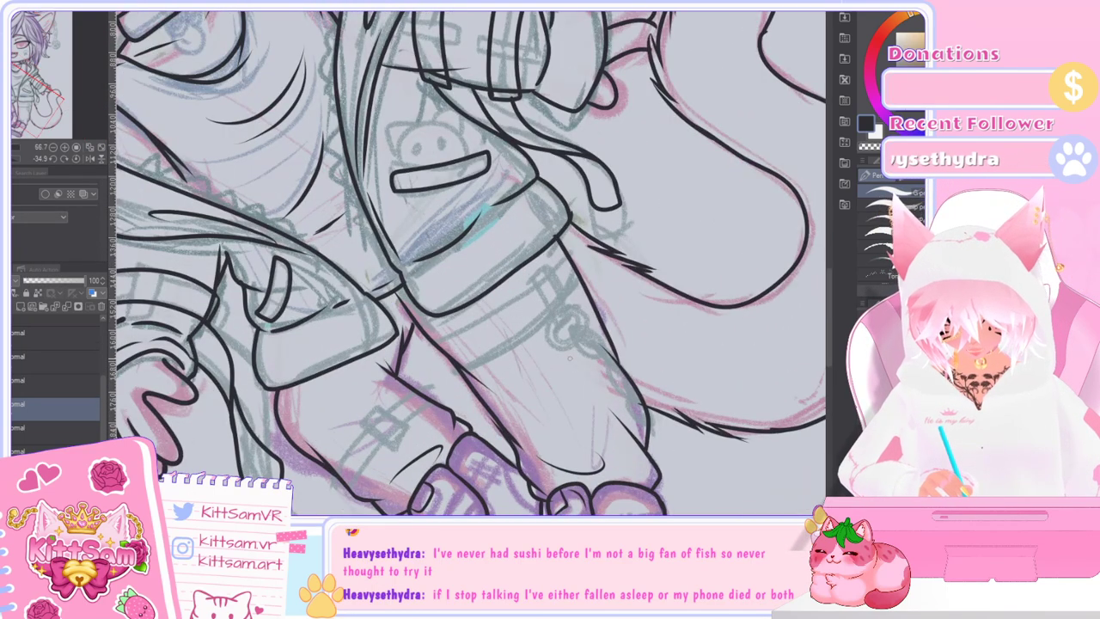
mouse_move(569, 249)
mouse_down()
mouse_move(526, 297)
mouse_move(447, 339)
mouse_move(543, 323)
mouse_move(582, 291)
mouse_move(473, 326)
mouse_move(432, 354)
mouse_move(455, 380)
mouse_move(583, 291)
mouse_move(435, 346)
mouse_move(454, 377)
mouse_move(516, 344)
mouse_move(588, 273)
mouse_move(576, 298)
mouse_up()
key(ctrl+z)
key(ctrl+z)
key(ctrl+z)
scroll(576, 247, down, 1)
scroll(593, 207, up, 3)
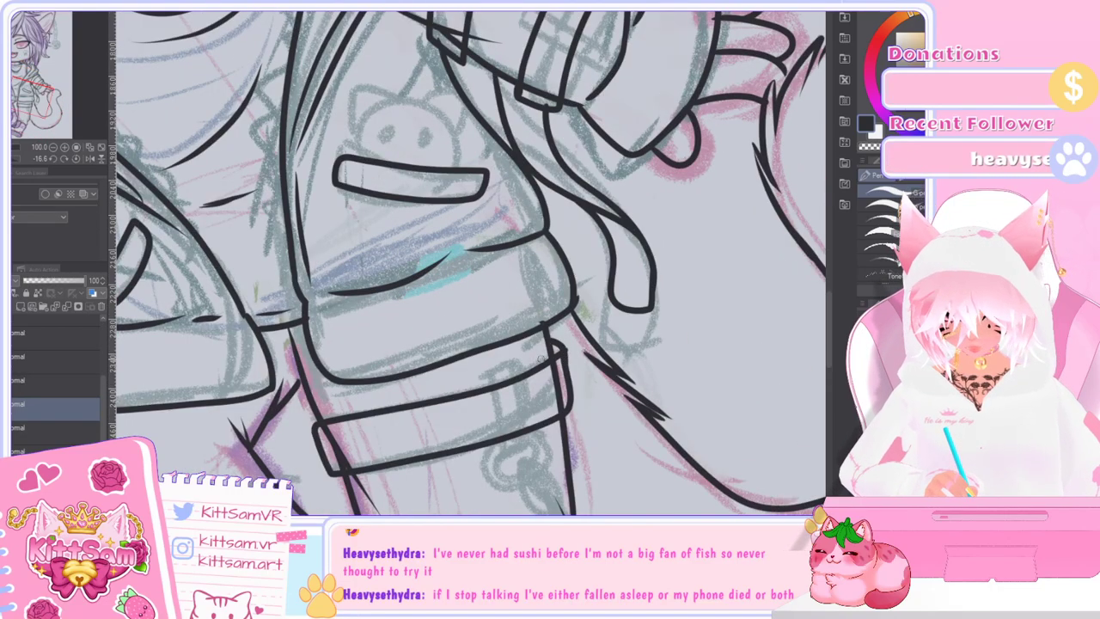
Step: Ink the matching band around the other trouser leg just above the shoe
scroll(361, 425, down, 4)
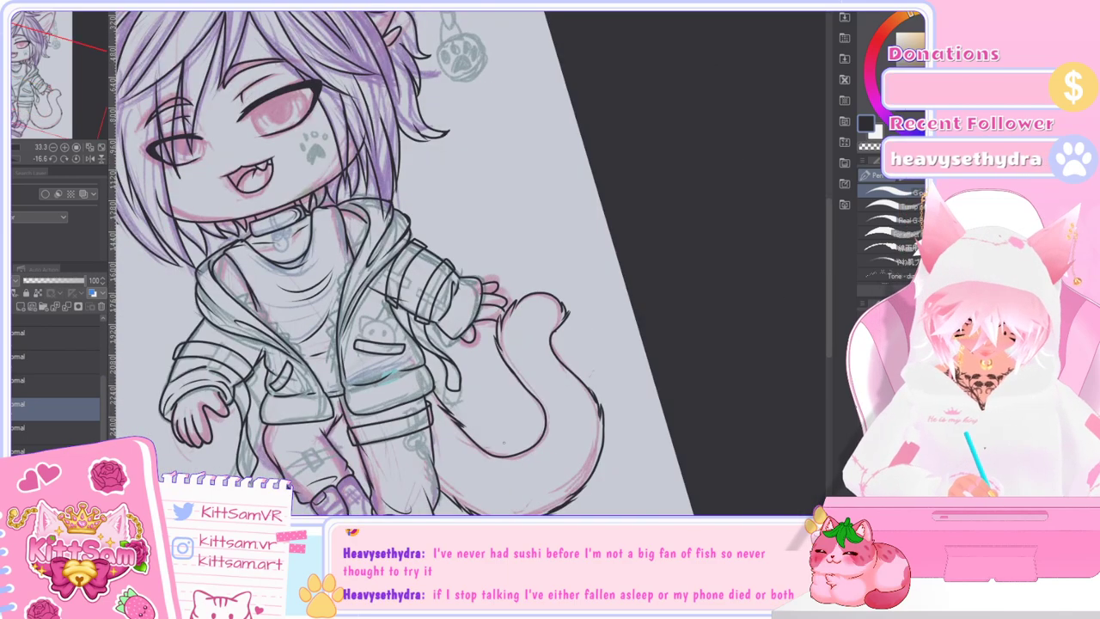
drag(829, 283, 829, 321)
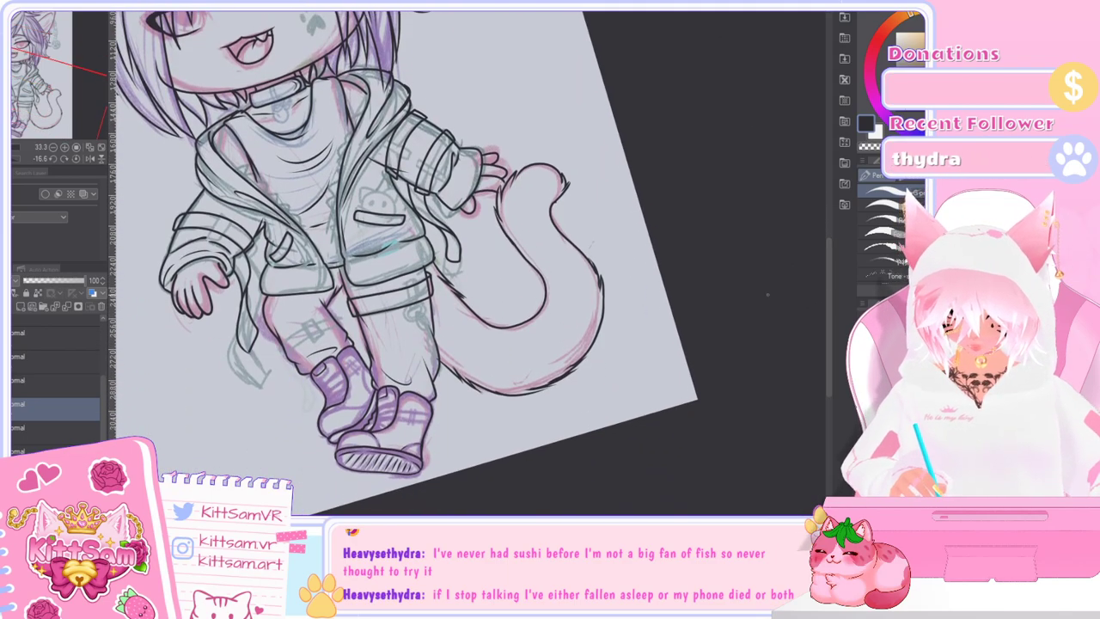
scroll(335, 334, up, 1)
scroll(369, 237, up, 2)
mouse_move(333, 300)
mouse_down()
mouse_move(266, 320)
mouse_move(227, 354)
mouse_move(233, 385)
mouse_move(269, 348)
mouse_move(335, 318)
mouse_up()
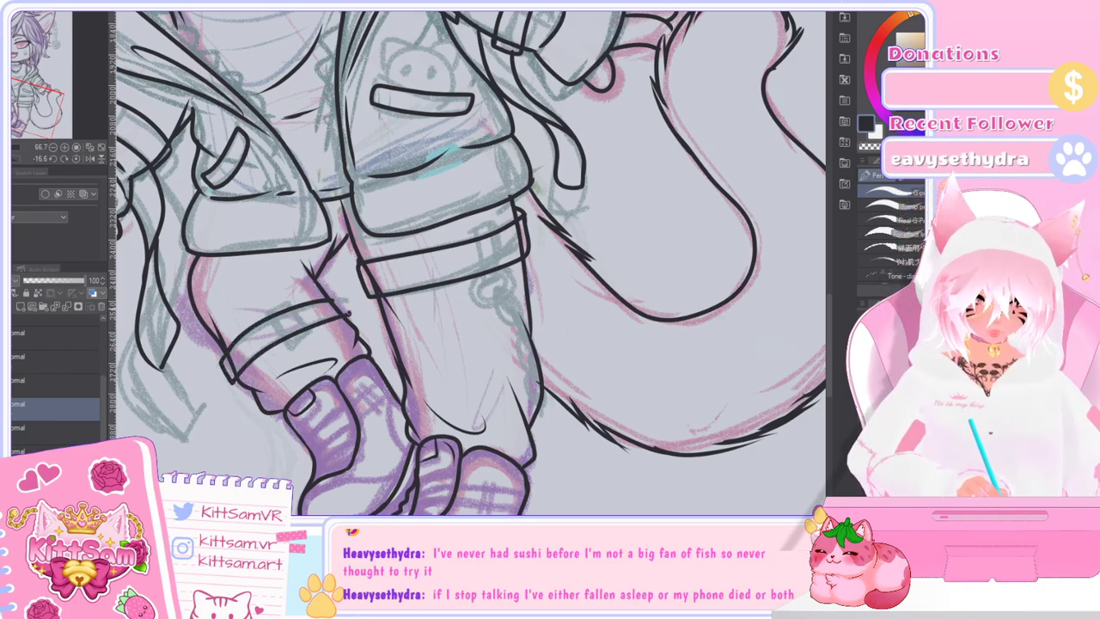
Step: Examine the new leg bands against the trousers, shoes and the rest of the figure
scroll(331, 288, down, 2)
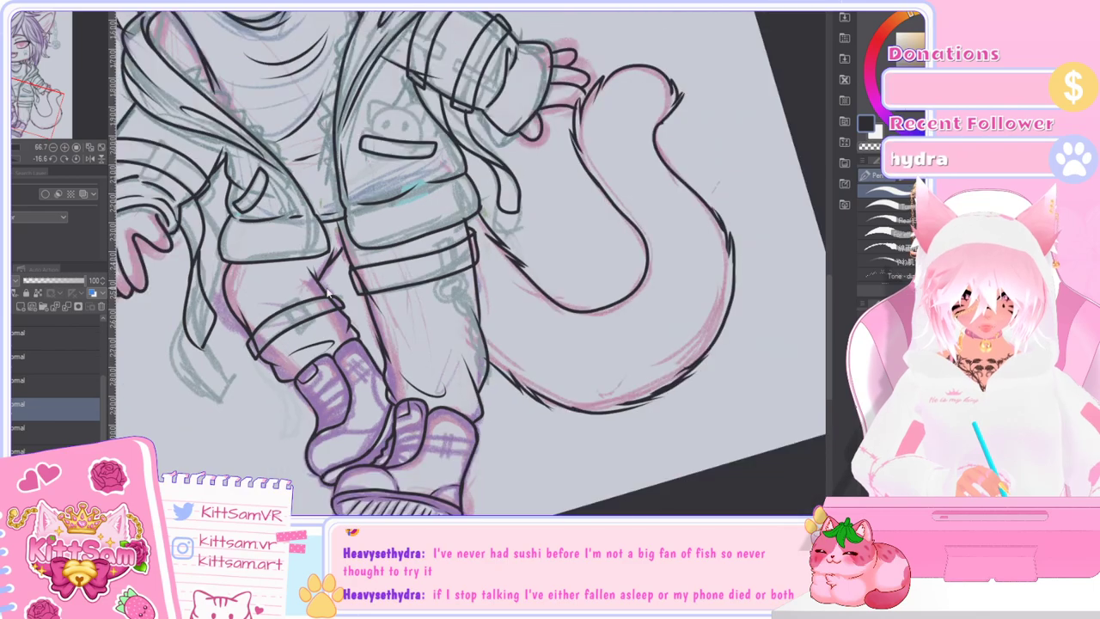
scroll(387, 362, up, 1)
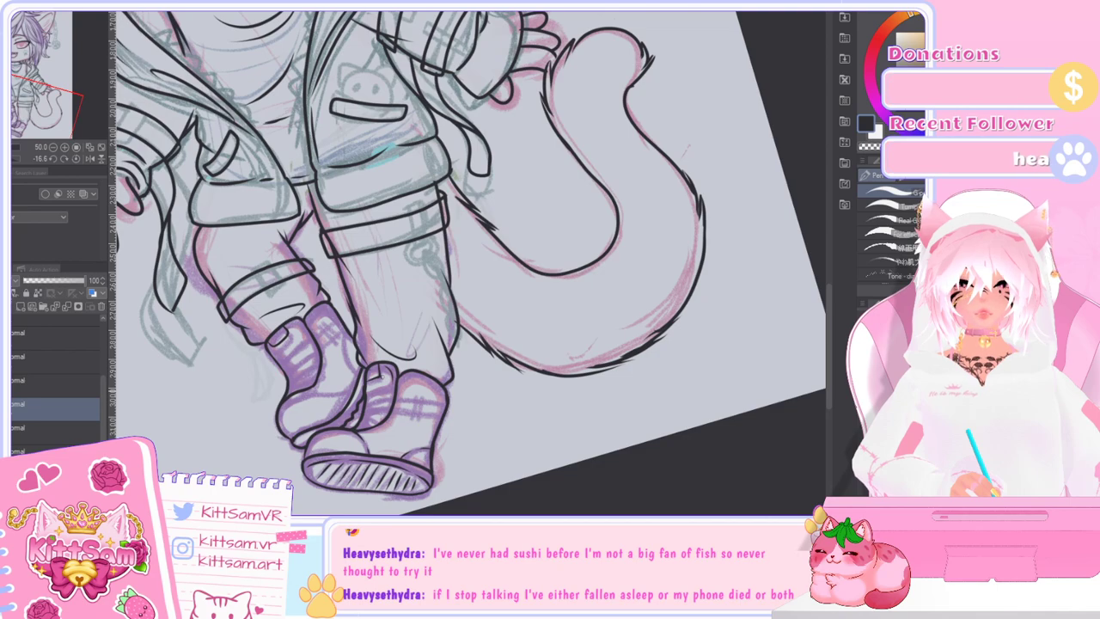
scroll(421, 208, up, 1)
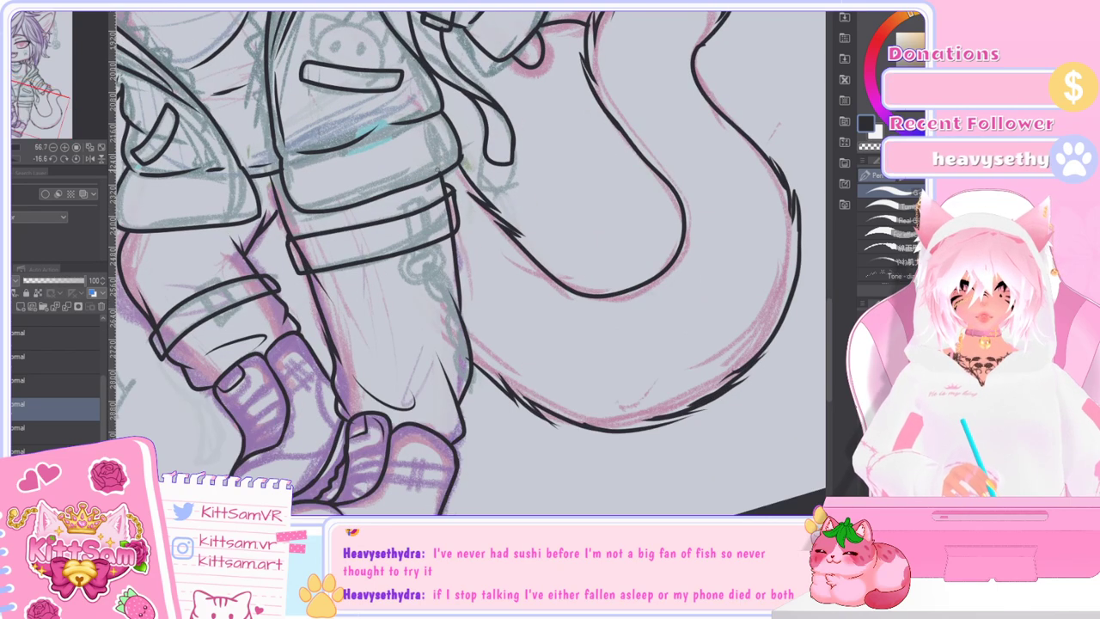
scroll(428, 339, down, 1)
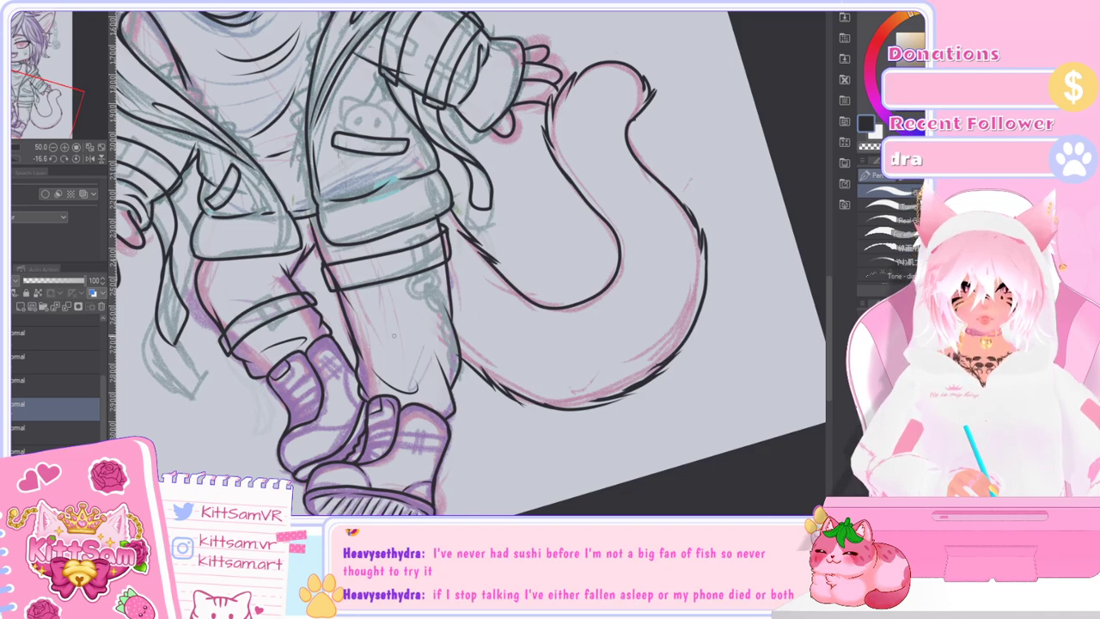
scroll(470, 263, down, 3)
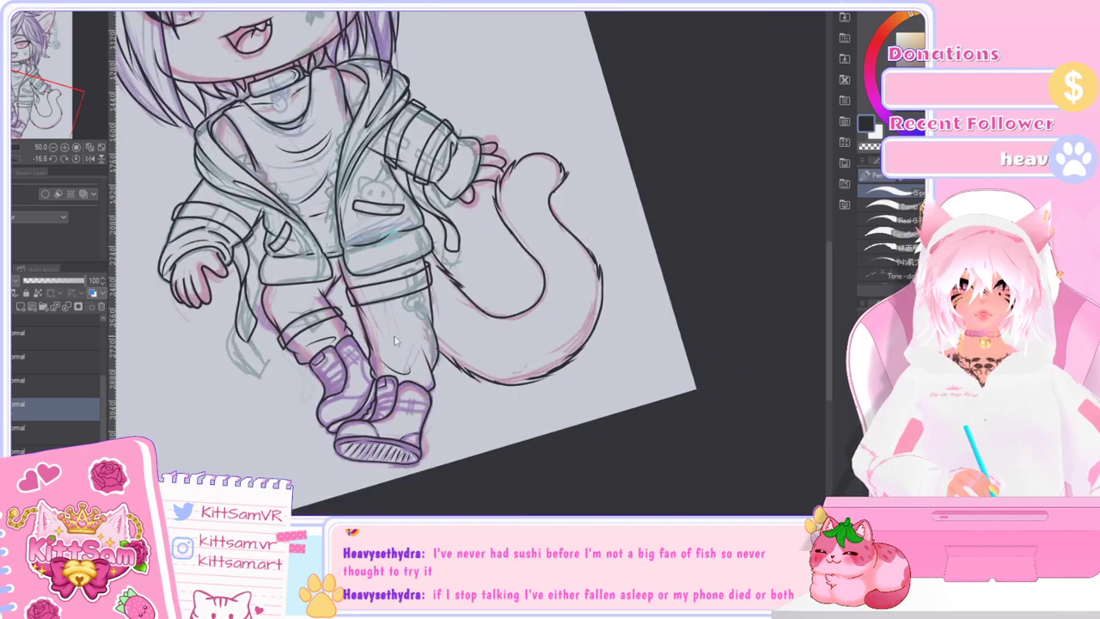
scroll(826, 322, up, 1)
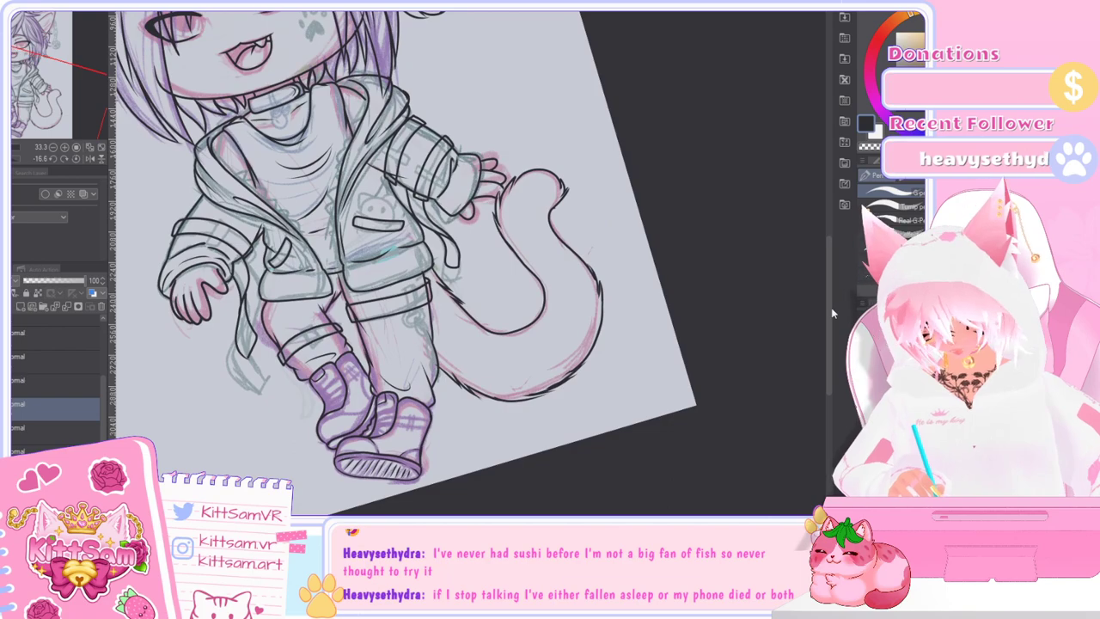
mouse_move(829, 319)
mouse_down()
mouse_move(829, 347)
mouse_move(816, 312)
mouse_move(818, 323)
mouse_up()
scroll(819, 329, down, 3)
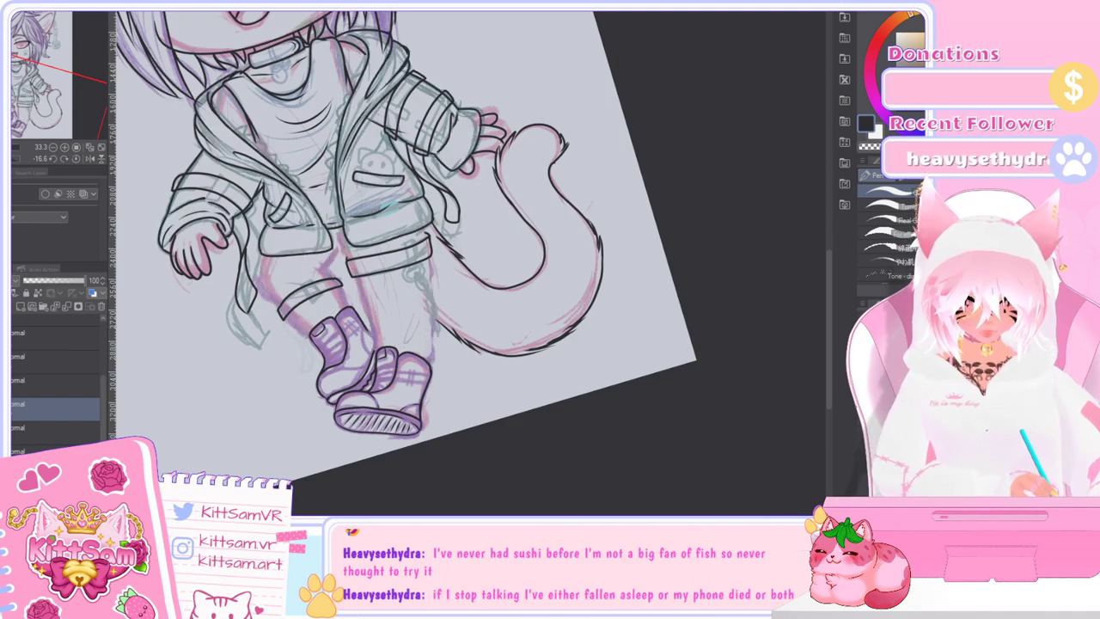
Step: Select the layer above the bands and ink a pair of short parallel lines across each leg band
click(55, 381)
scroll(423, 268, up, 2)
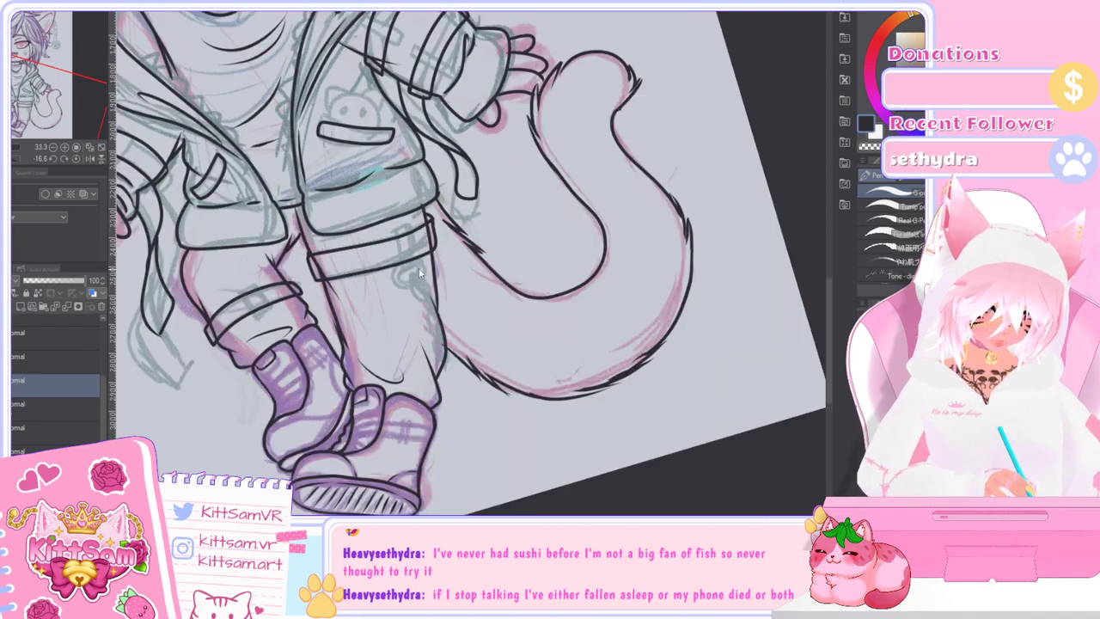
mouse_move(389, 222)
mouse_down()
mouse_move(395, 265)
mouse_move(419, 274)
mouse_up()
key(ctrl+z)
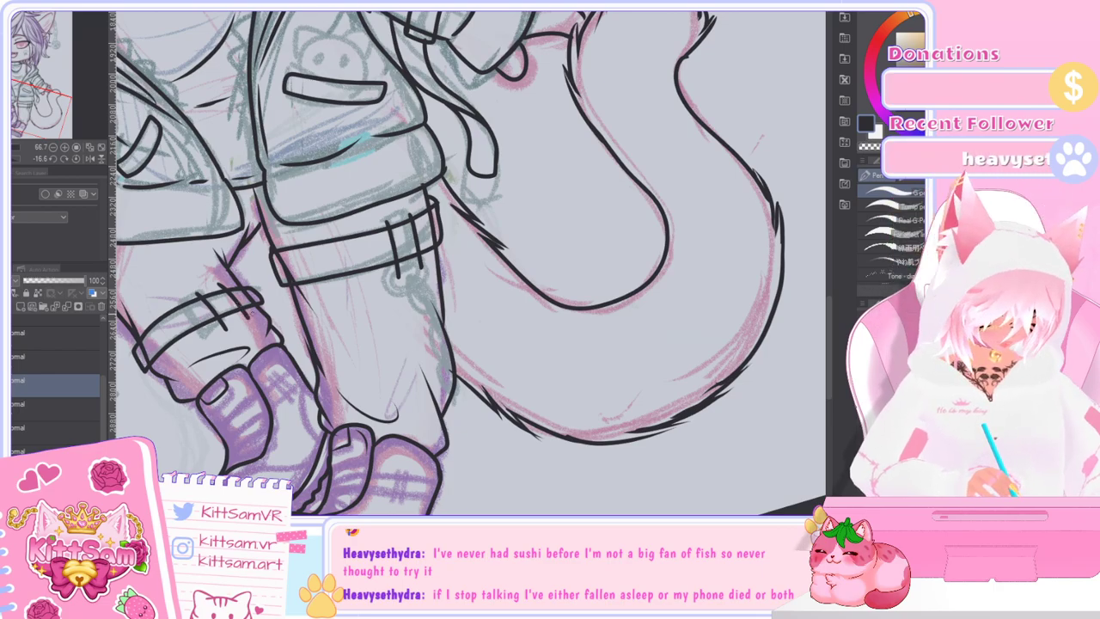
scroll(507, 296, down, 3)
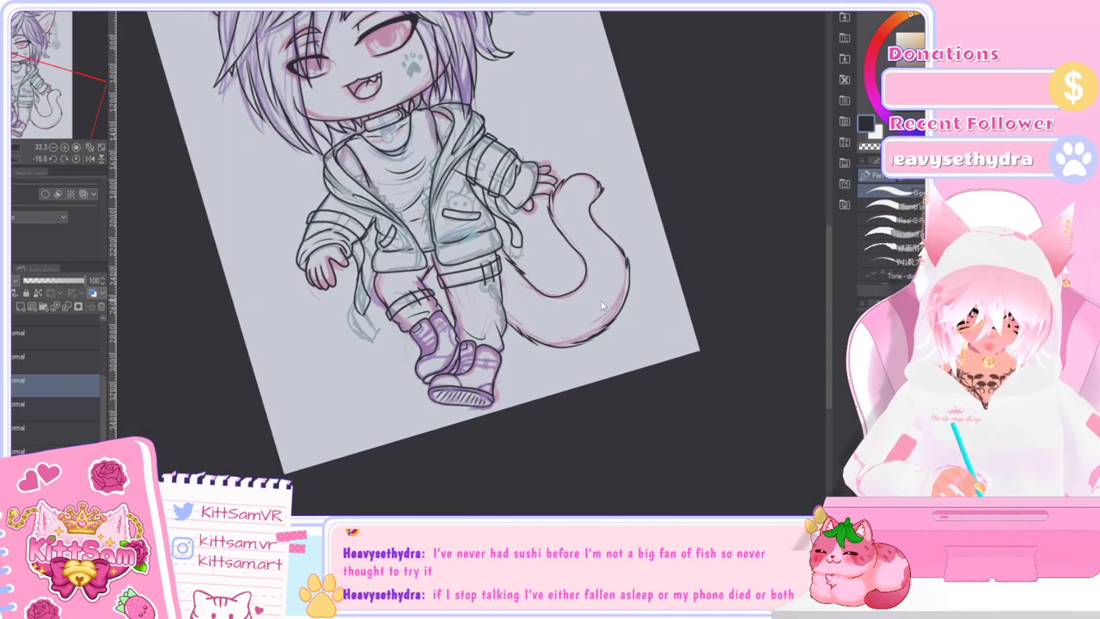
Step: Close the ends of the two short lines on the tail-side thigh band to form a narrow strap loop
key(ctrl+plus)
key(ctrl+plus)
key(ctrl+plus)
key(ctrl+plus)
key(ctrl+plus)
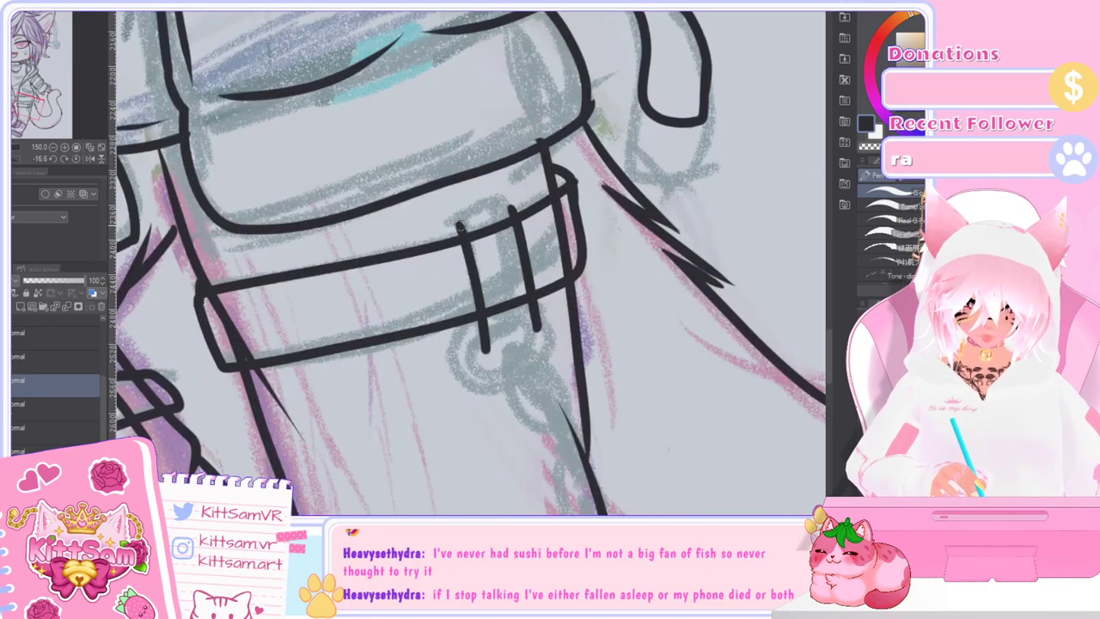
drag(460, 226, 504, 207)
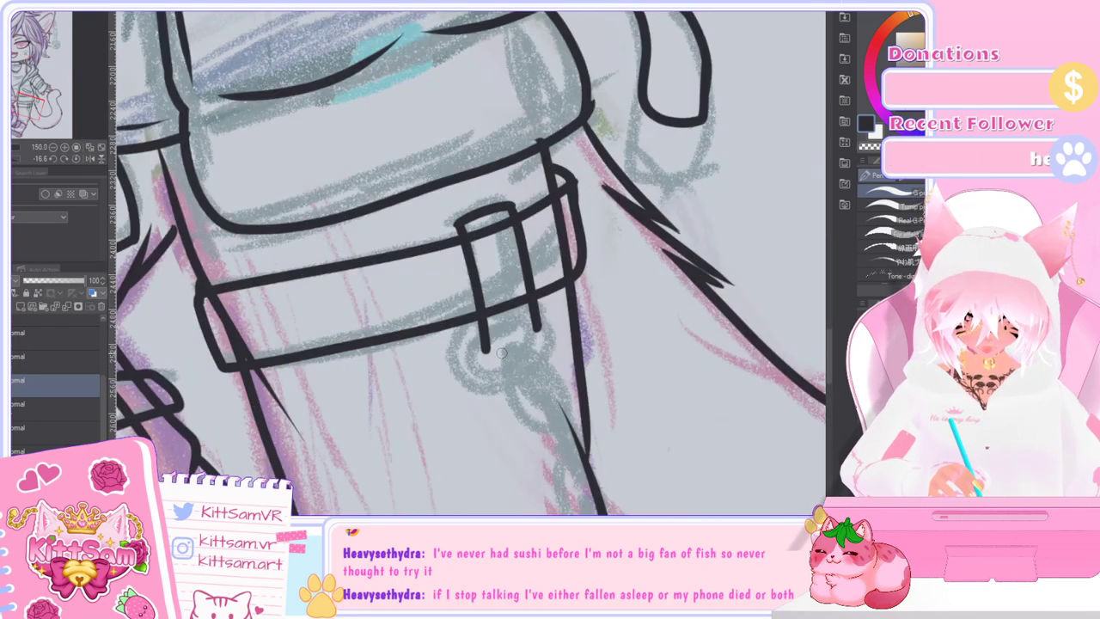
key(ctrl+minus)
key(ctrl+minus)
key(ctrl+minus)
key(ctrl+minus)
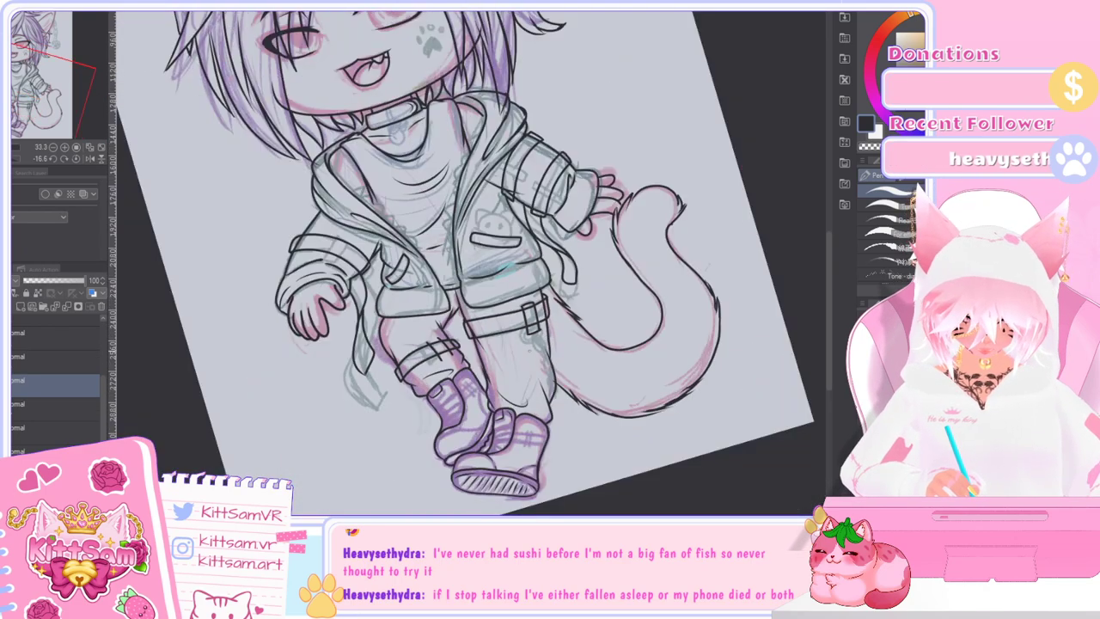
Step: Close the strap loop on the other leg's band above the shoe
key(ctrl+plus)
key(ctrl+plus)
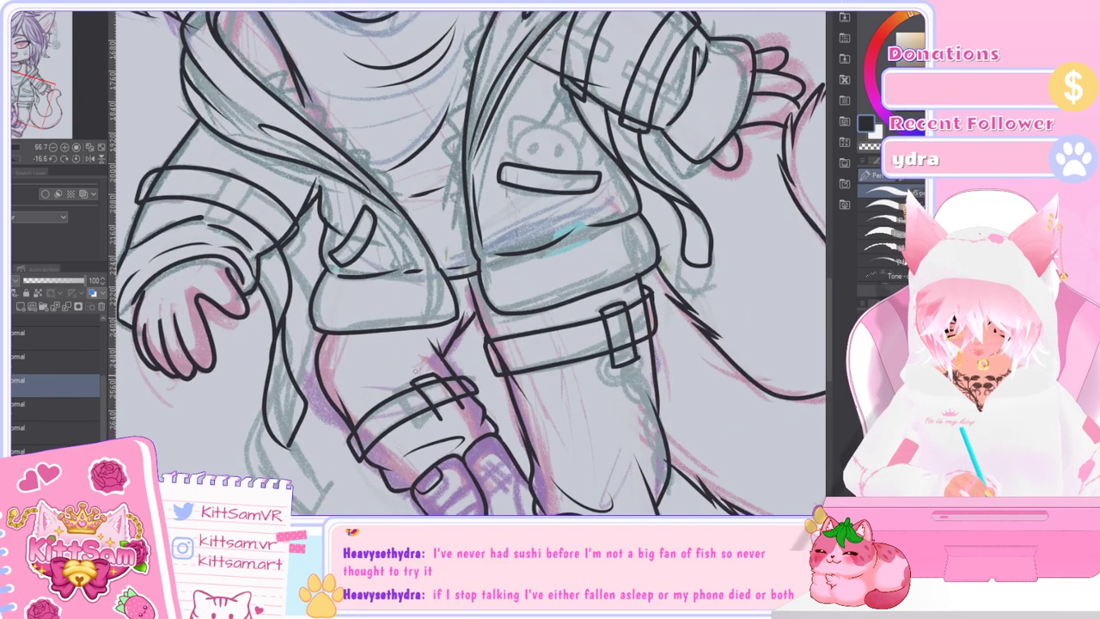
scroll(452, 415, down, 3)
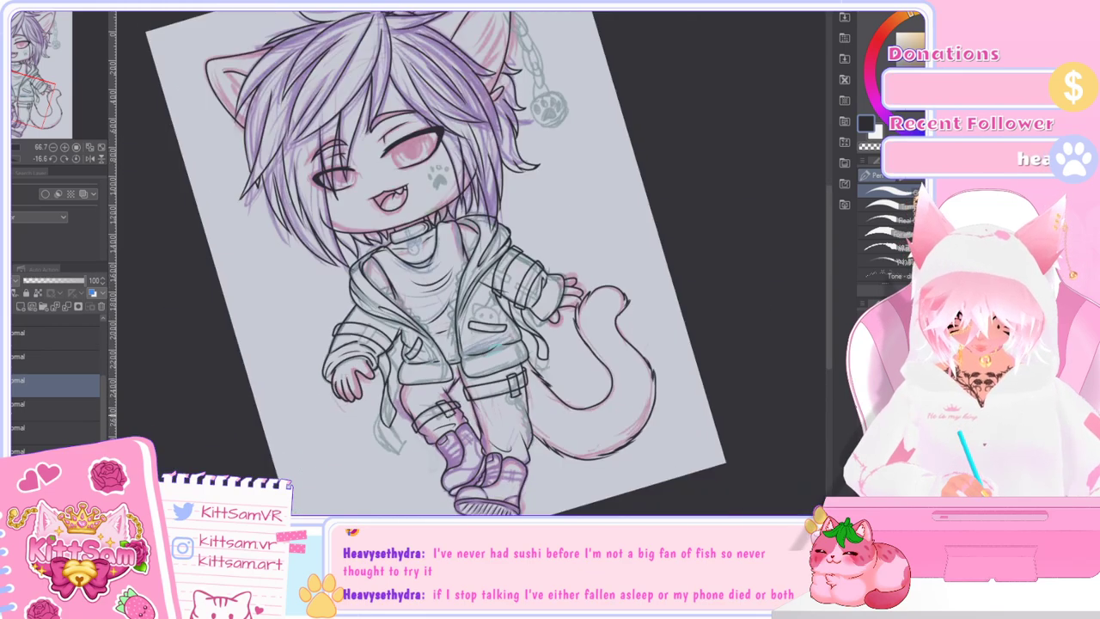
Step: Ink narrow strap loops across the two bands on the tail-side jacket sleeve
scroll(526, 294, up, 3)
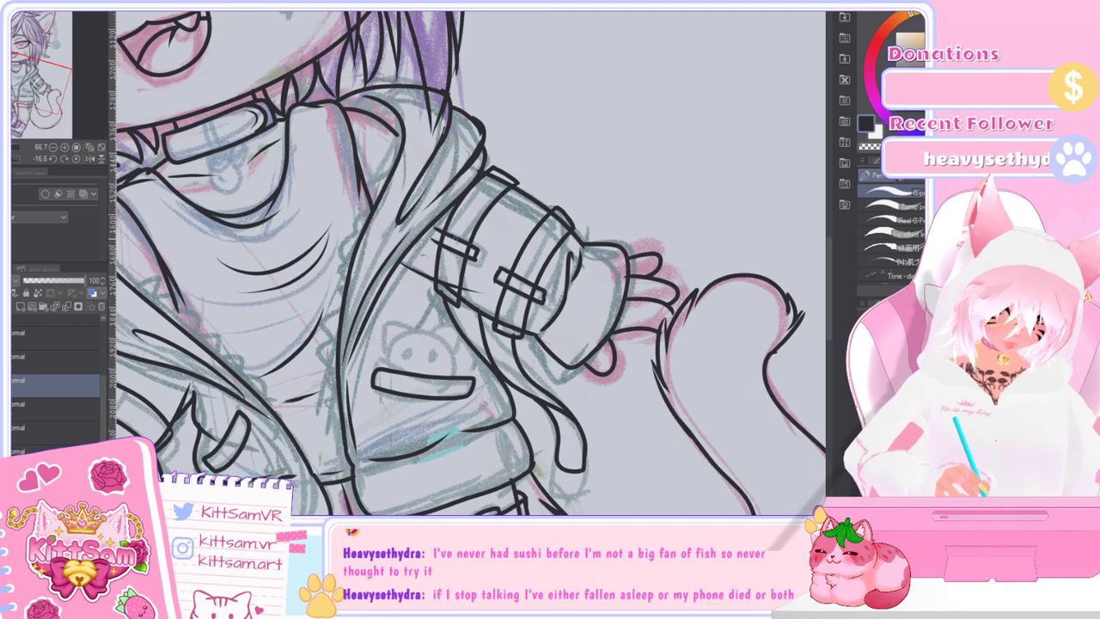
key(ctrl+minus)
key(ctrl+minus)
key(ctrl+minus)
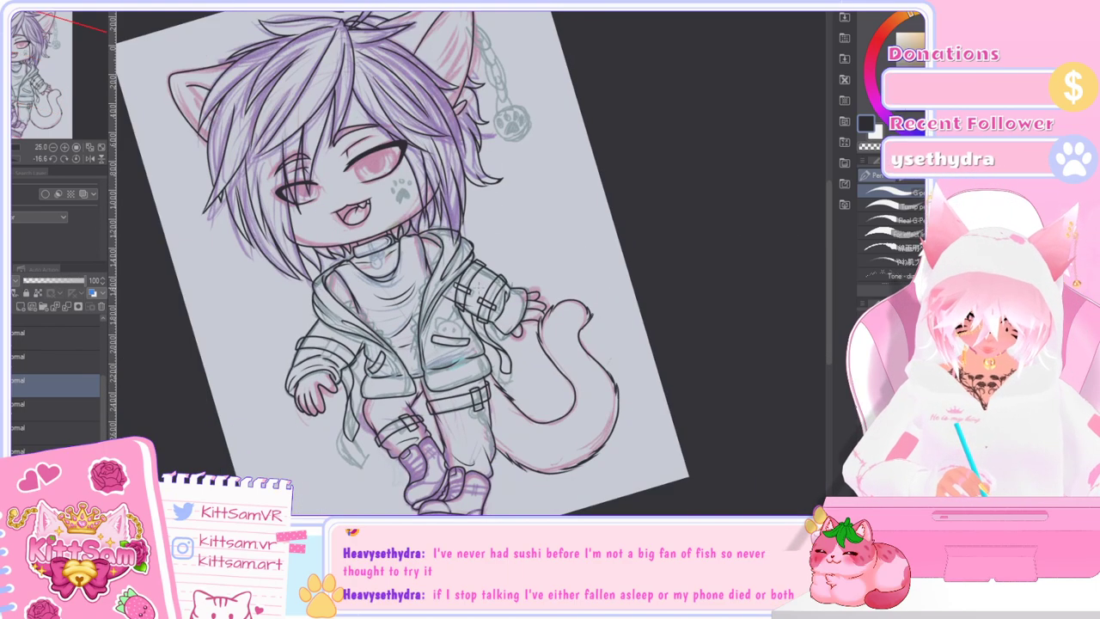
Step: Ink a narrow strap loop across the band on the jacket sleeve above the open hand
key(ctrl+plus)
key(ctrl+plus)
key(ctrl+plus)
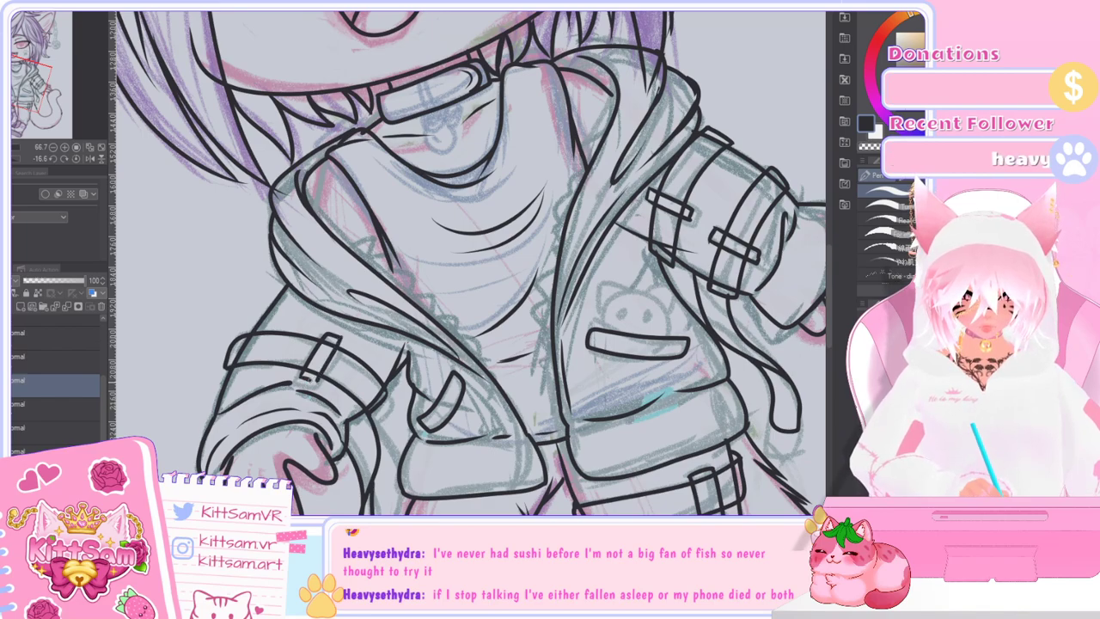
key(ctrl+minus)
key(ctrl+minus)
key(ctrl+minus)
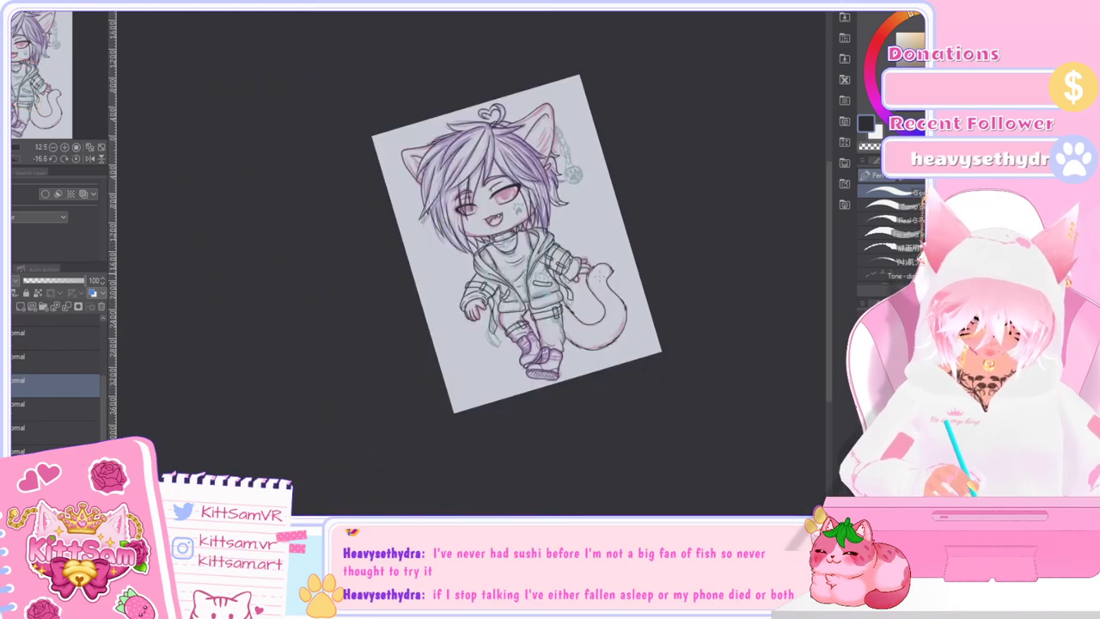
Step: Reselect the layer holding the leg bands, directly below the layer with the strap loops
key(ctrl+plus)
click(57, 432)
click(57, 408)
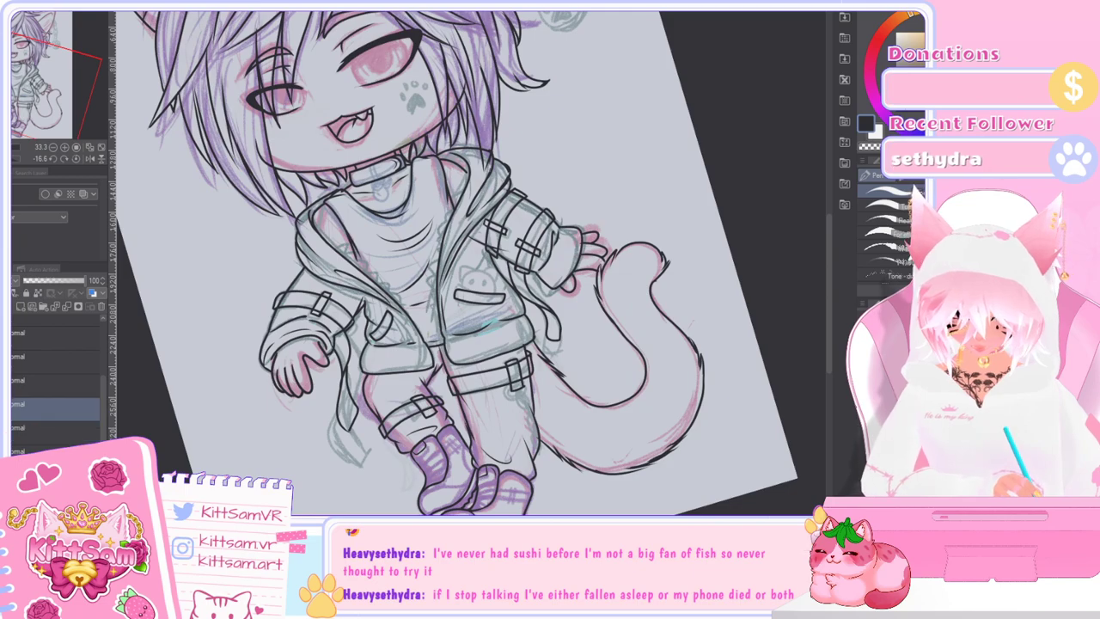
click(12, 409)
click(12, 408)
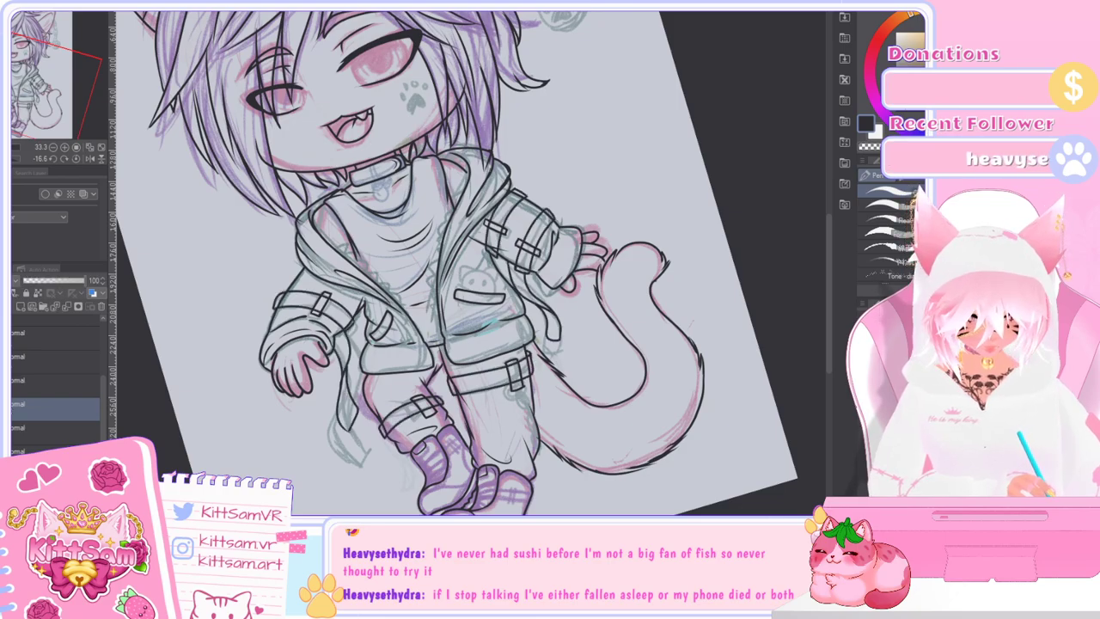
Step: Erase the band lines showing through the narrow strap loops on the jacket sleeves
scroll(530, 259, up, 4)
key(e)
drag(492, 205, 494, 206)
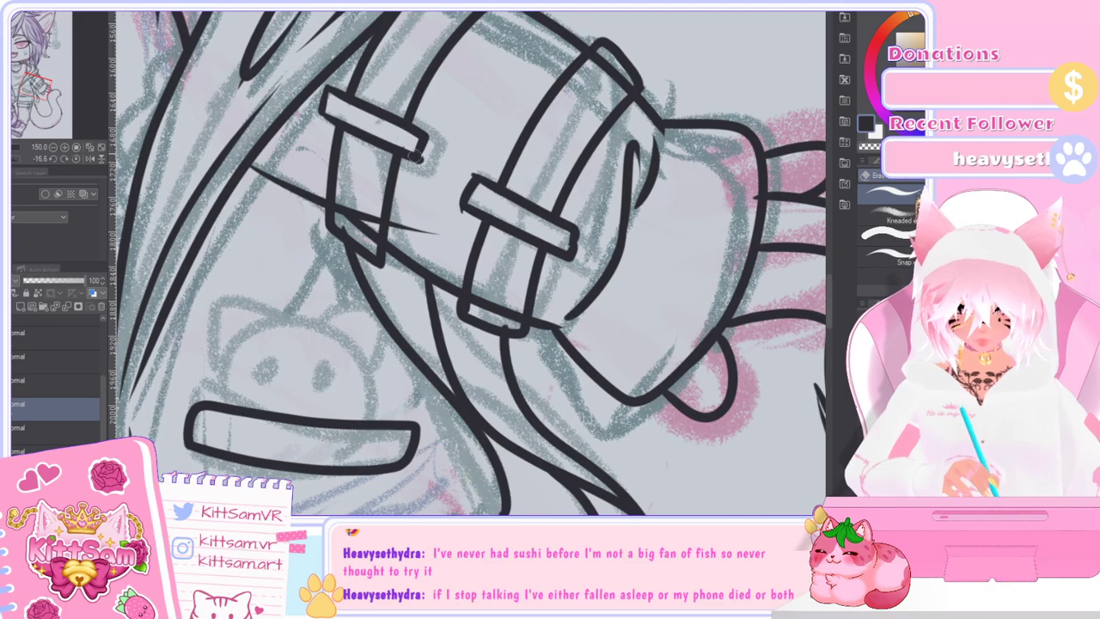
scroll(415, 158, down, 5)
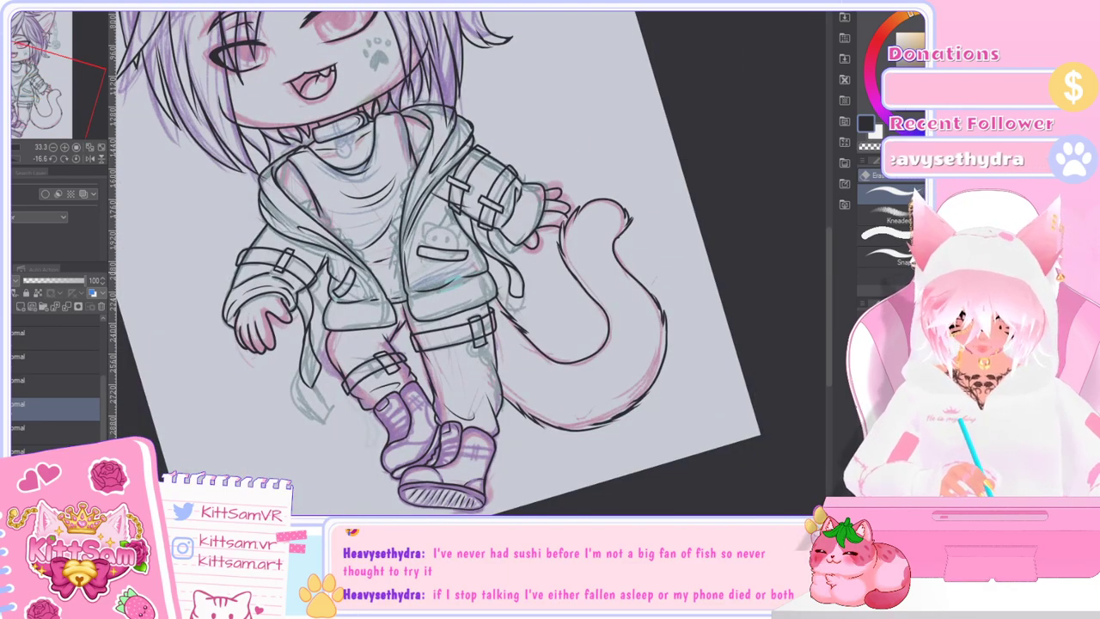
scroll(280, 253, up, 2)
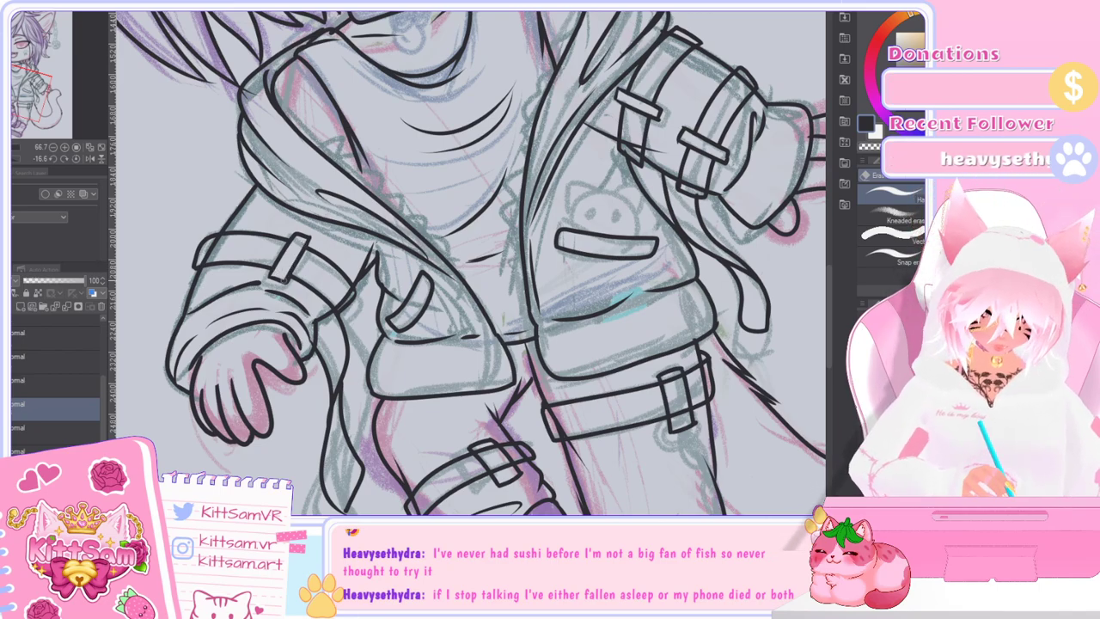
scroll(283, 279, down, 1)
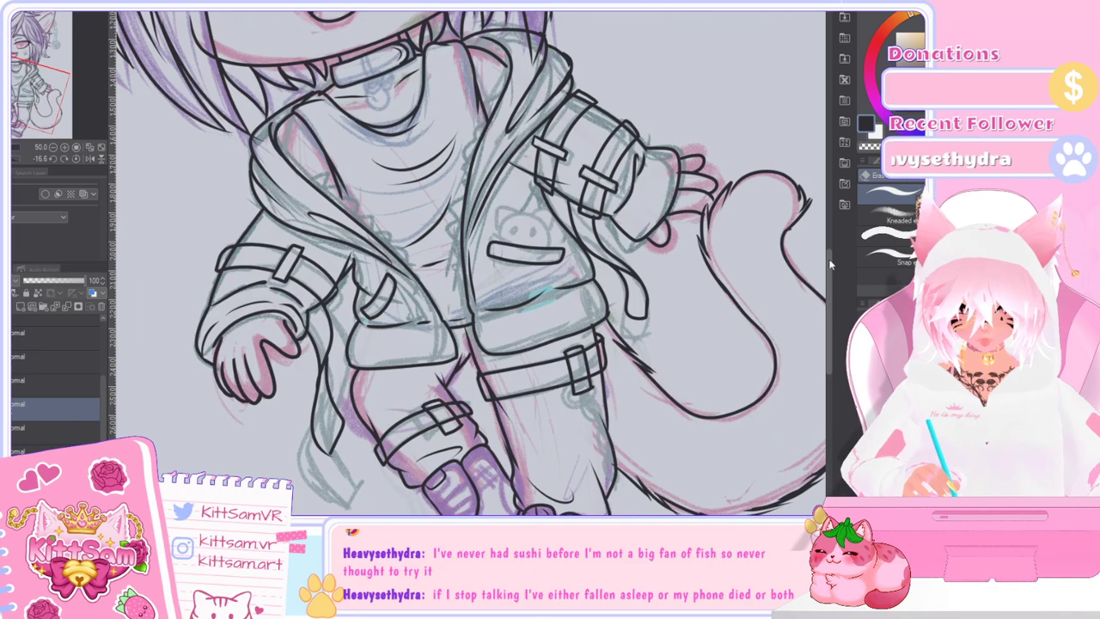
Step: Erase the band lines showing through the strap loops on both legs
drag(829, 260, 831, 309)
scroll(572, 152, up, 4)
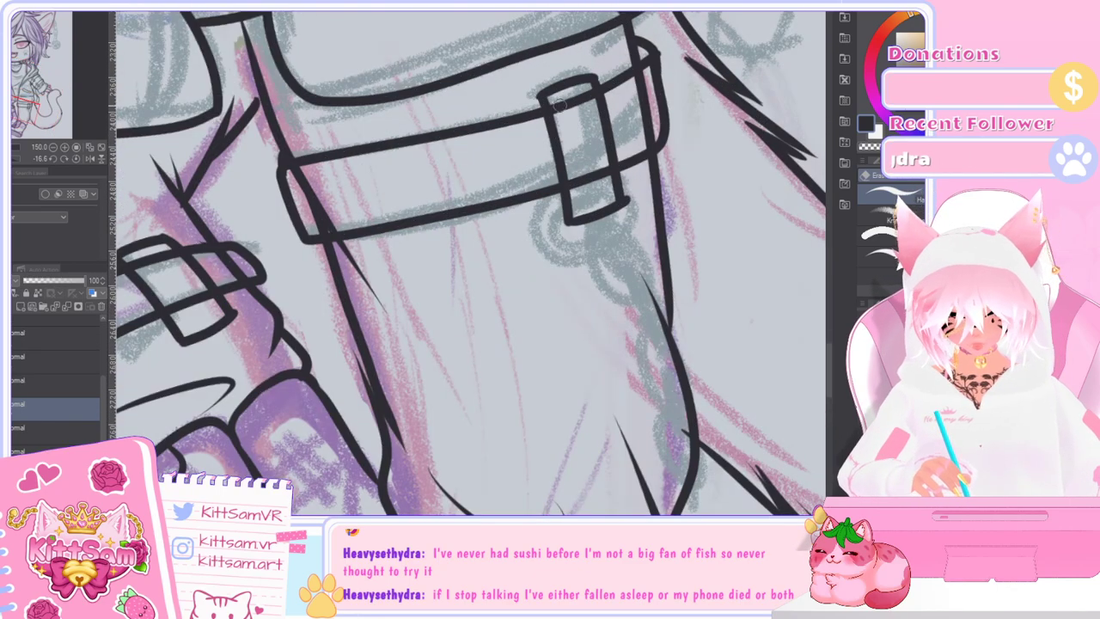
drag(577, 180, 601, 172)
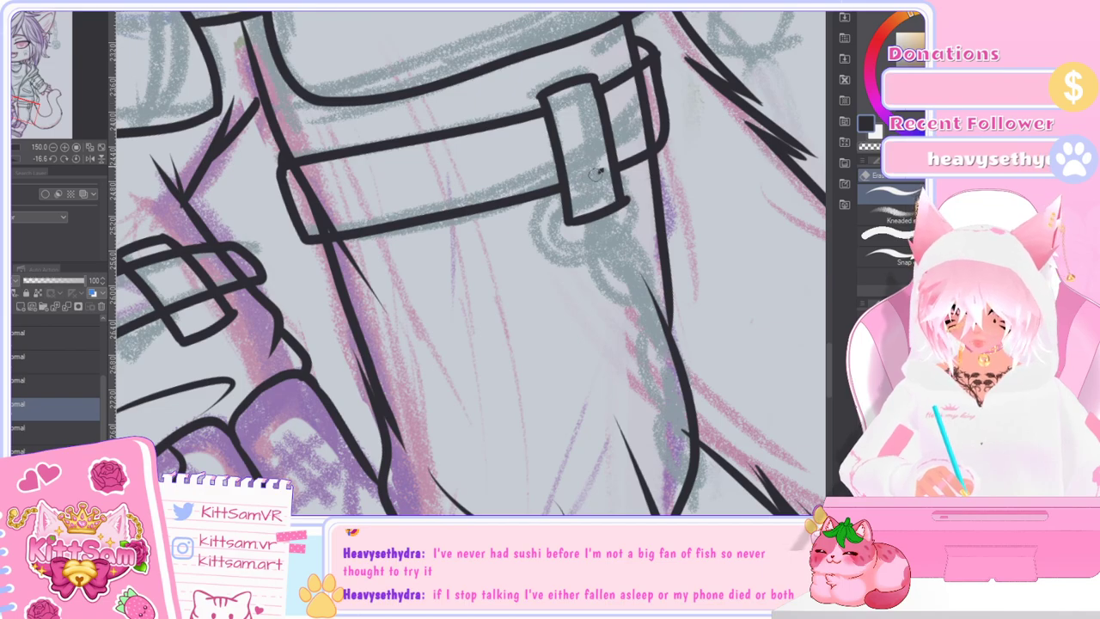
scroll(599, 174, down, 4)
scroll(483, 256, up, 4)
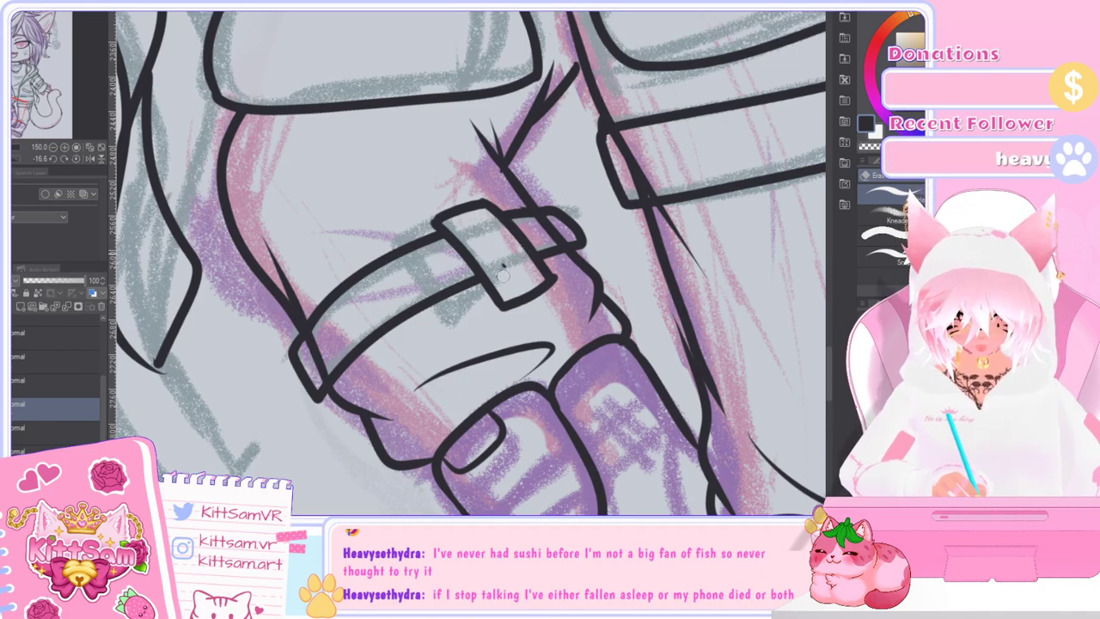
scroll(496, 252, down, 3)
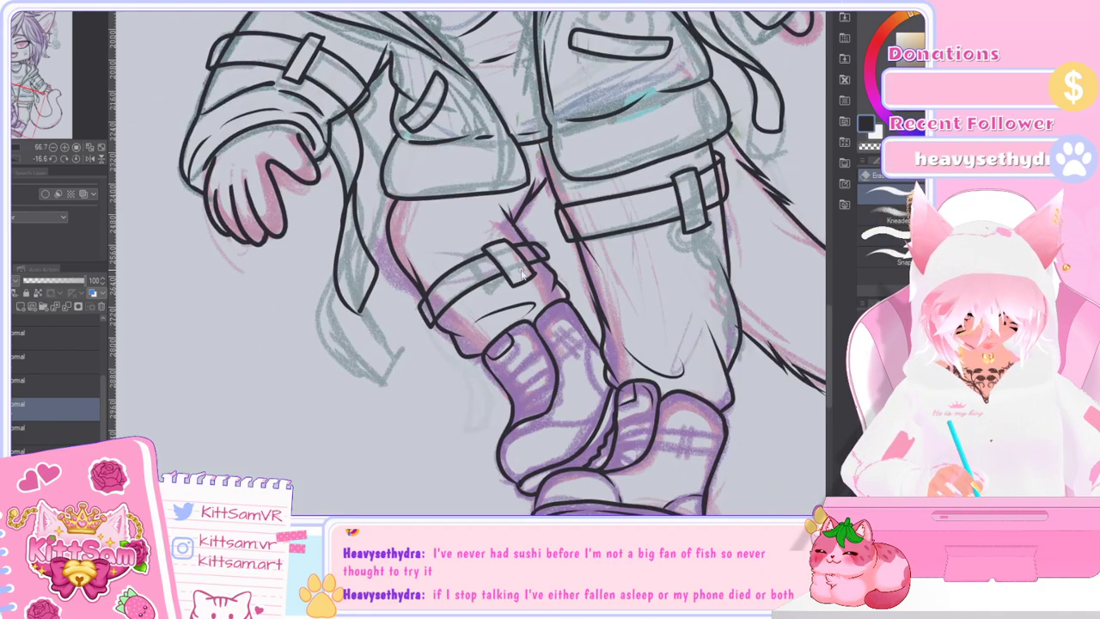
Step: Straighten the canvas rotation and, on the layer below the bands, erase the sleeve outlines crossing the bands on the tail-side sleeve
scroll(519, 268, down, 1)
drag(737, 368, 714, 458)
mouse_move(828, 359)
mouse_down()
mouse_move(823, 279)
mouse_move(835, 329)
mouse_up()
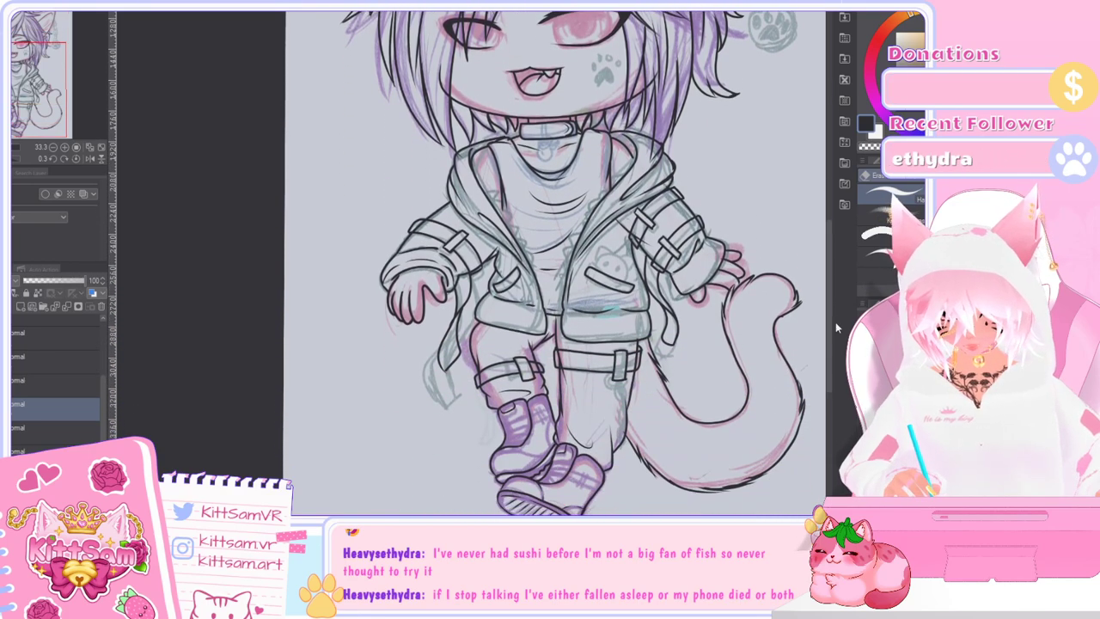
scroll(711, 256, up, 1)
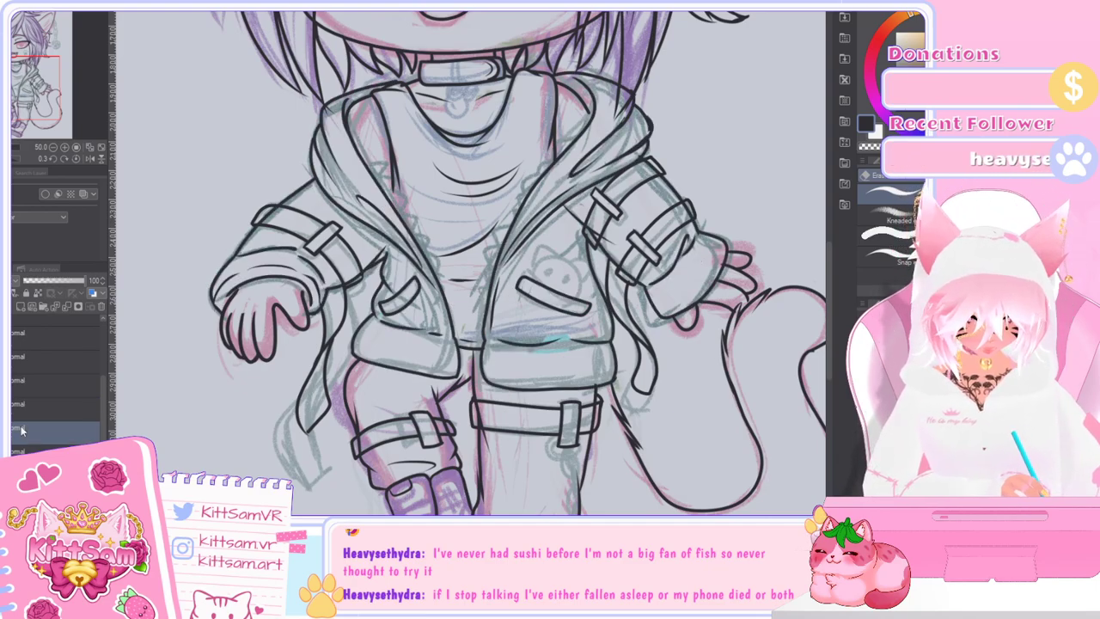
scroll(687, 222, up, 2)
scroll(687, 221, up, 2)
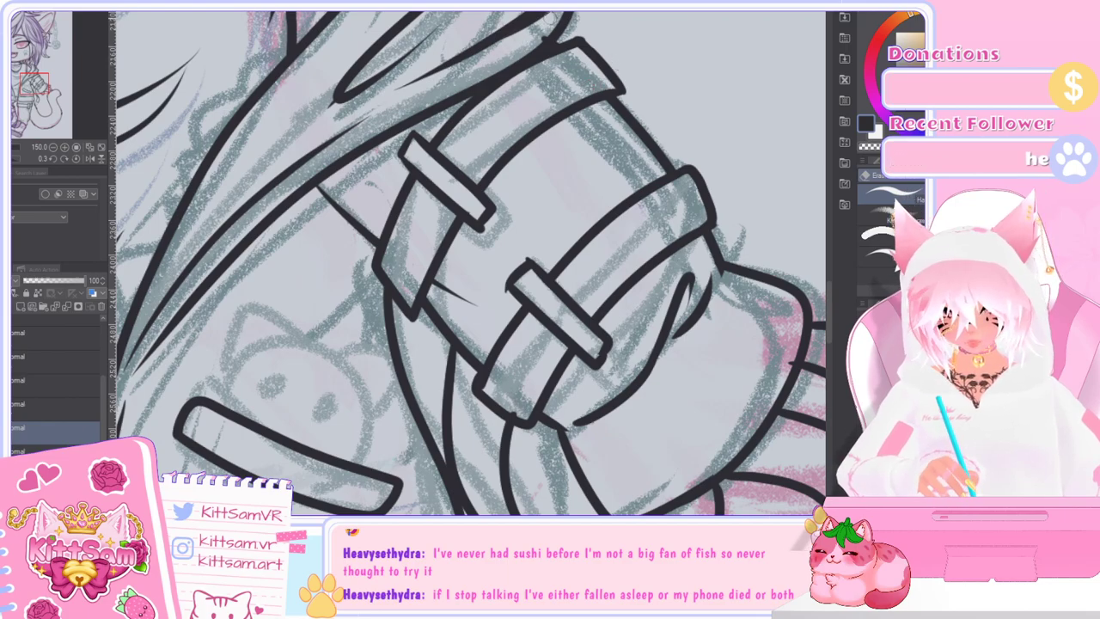
scroll(538, 34, down, 3)
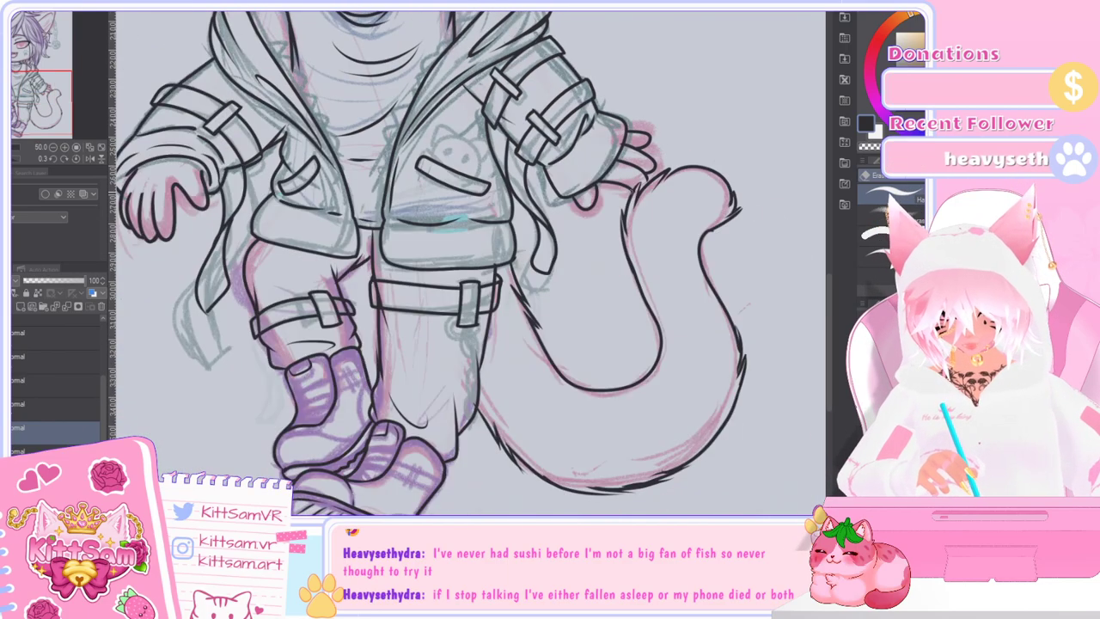
Step: Erase the leg outlines that run through the bands on both legs
key(ctrl+plus)
key(ctrl+plus)
key(ctrl+plus)
key(ctrl+plus)
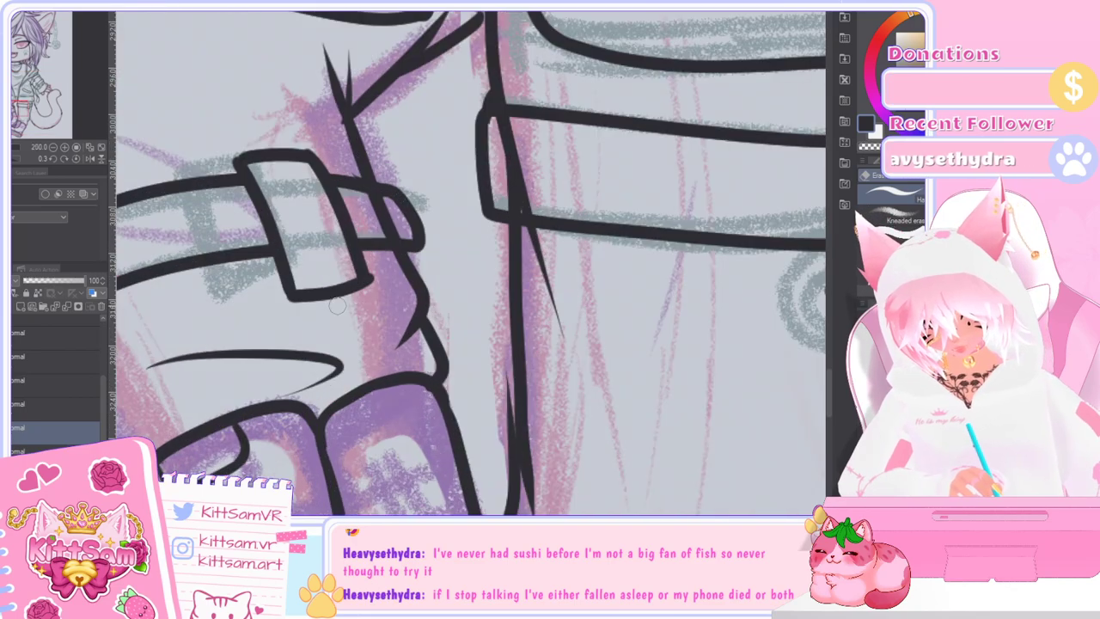
key(ctrl+minus)
key(ctrl+minus)
key(ctrl+minus)
key(ctrl+minus)
key(ctrl+minus)
key(ctrl+minus)
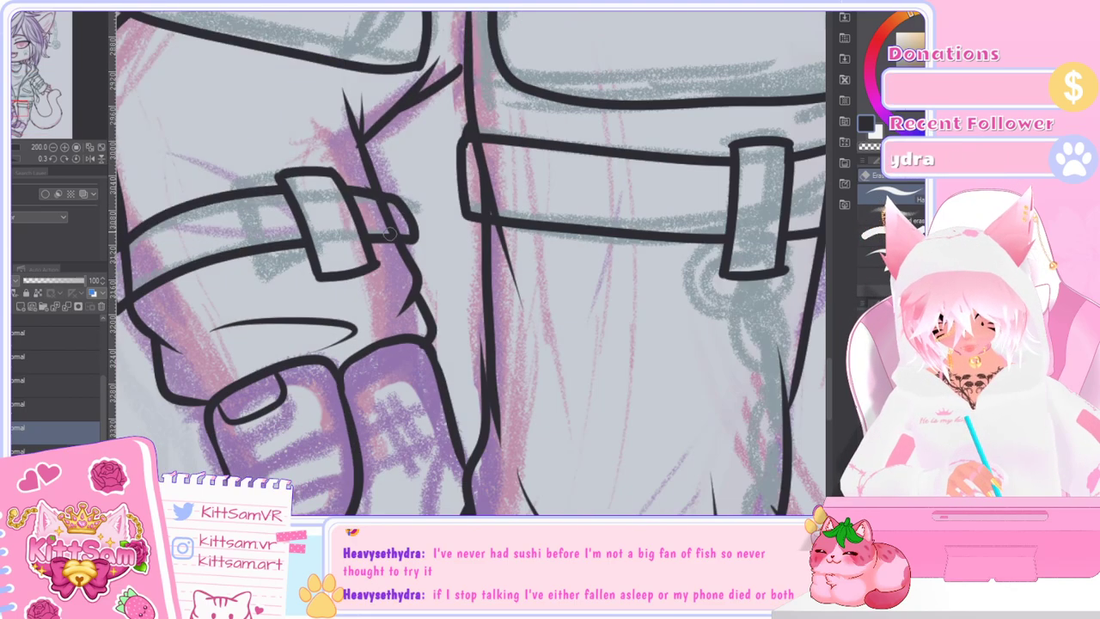
key(ctrl+plus)
key(ctrl+plus)
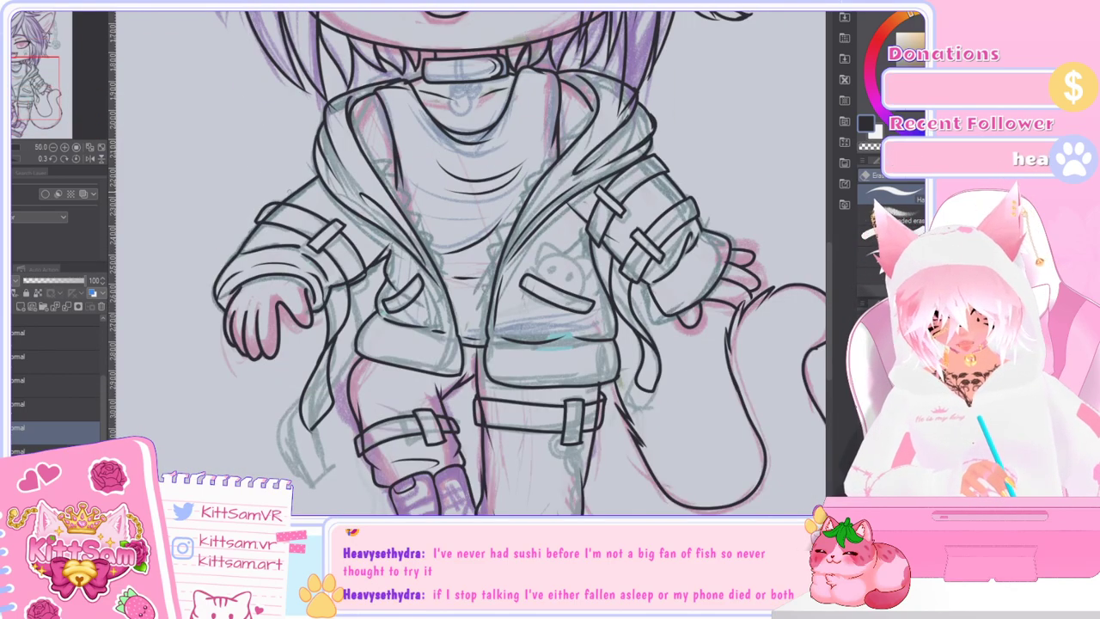
Step: Clean up the sleeve outlines overlapping the band on the jacket sleeve above the open hand
key(ctrl+plus)
key(ctrl+plus)
key(ctrl+plus)
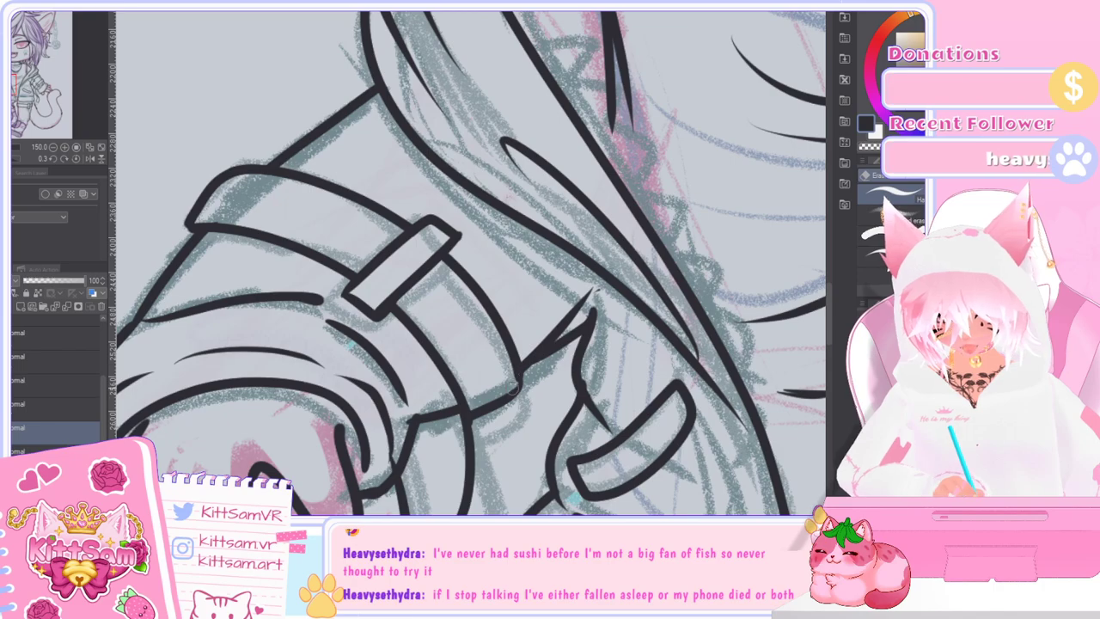
scroll(488, 317, down, 2)
scroll(483, 313, down, 1)
scroll(464, 397, up, 2)
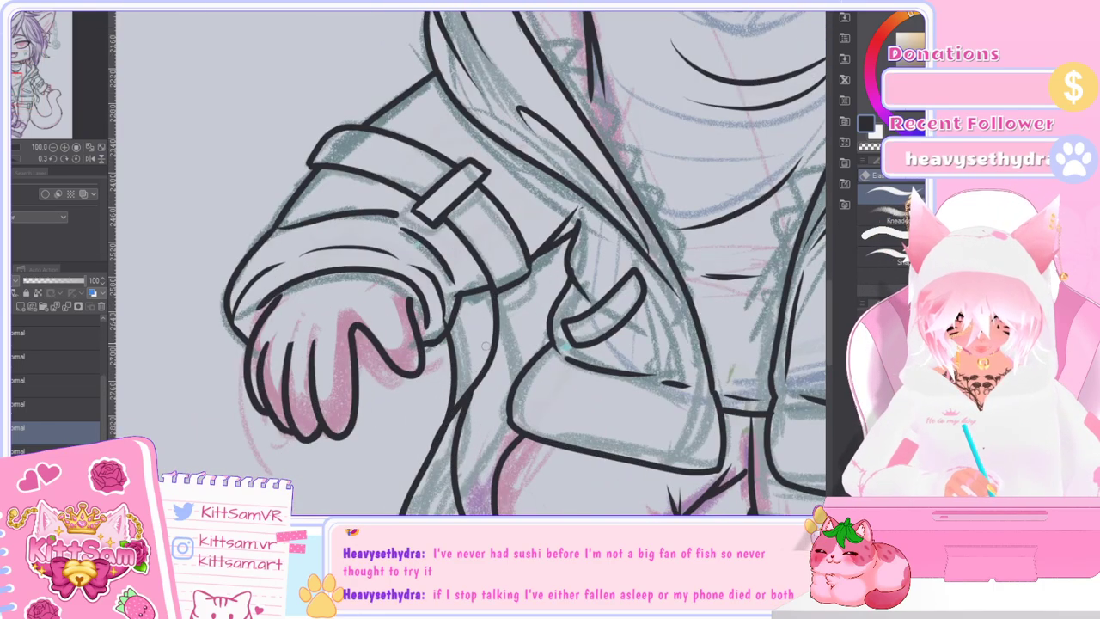
scroll(487, 342, down, 1)
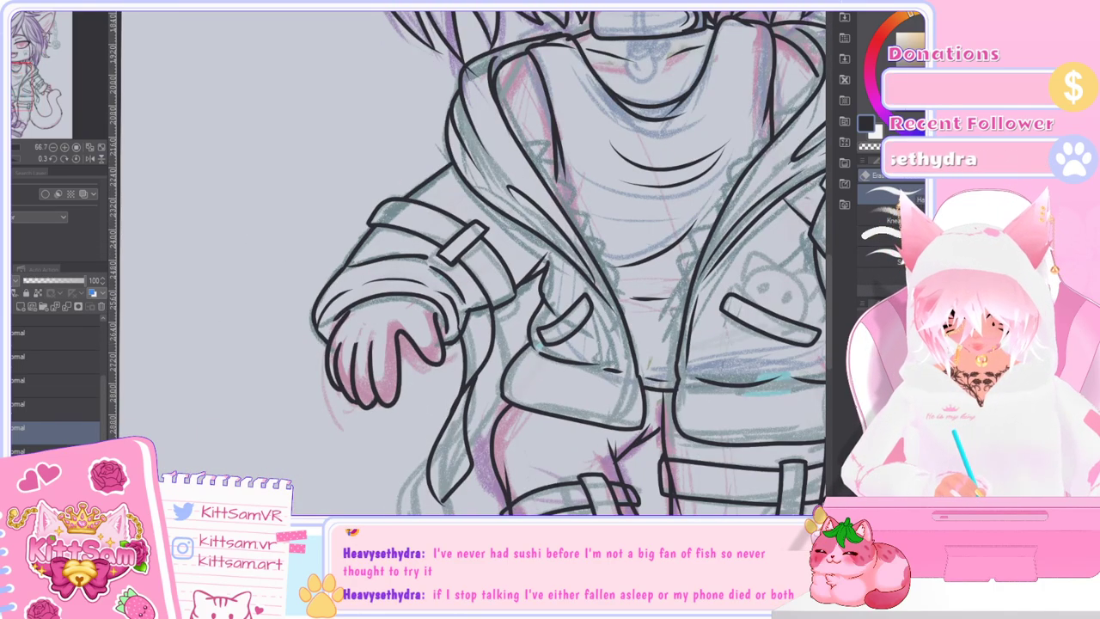
Step: Erase the stray line ends on the hood's outer edge beside the tail-side hair
drag(487, 343, 373, 343)
drag(416, 521, 452, 521)
drag(831, 271, 831, 232)
scroll(588, 262, up, 2)
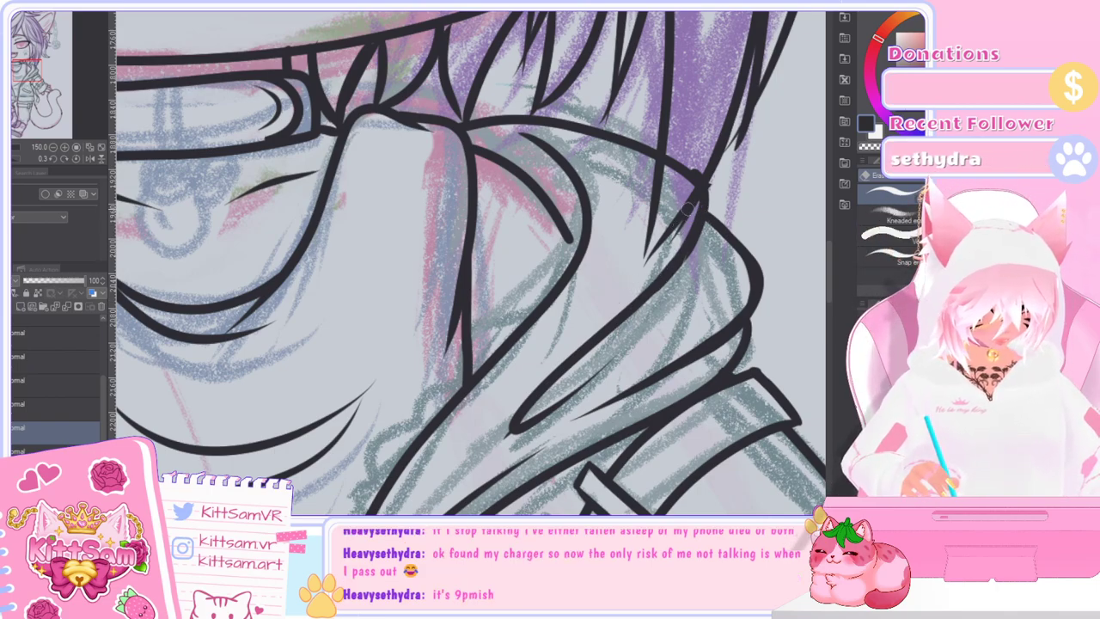
key(p)
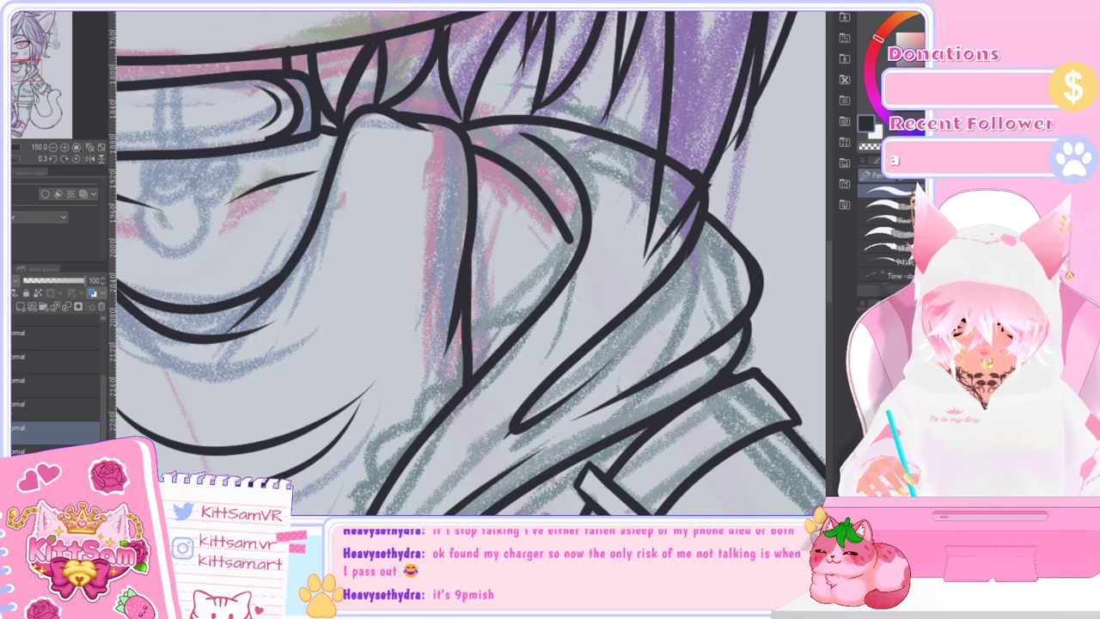
key(ctrl+minus)
key(ctrl+minus)
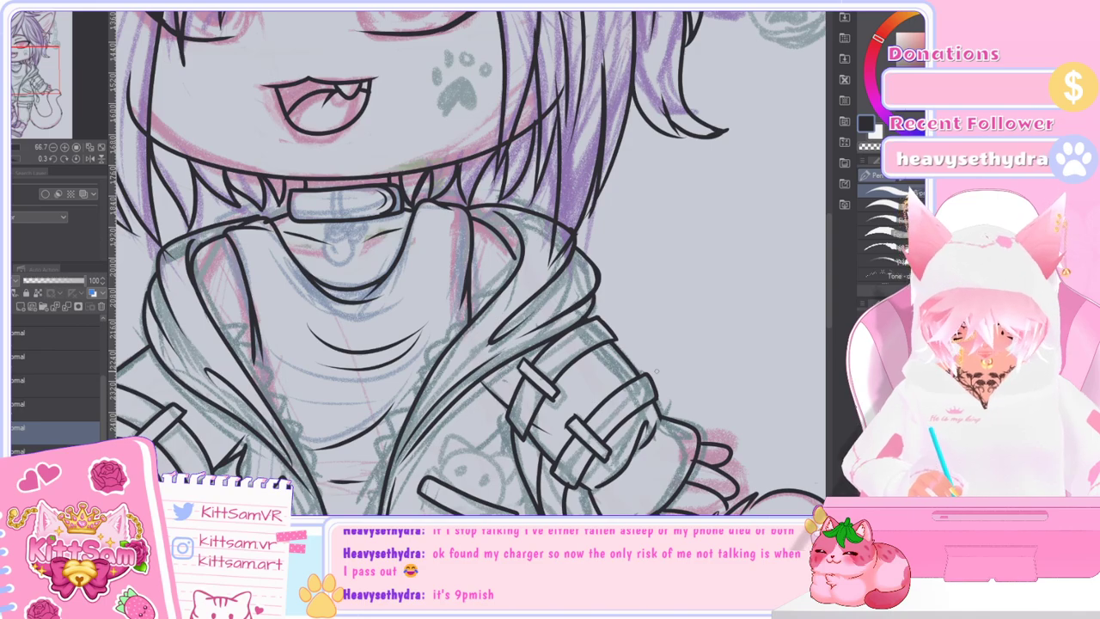
drag(830, 283, 831, 323)
key(ctrl+minus)
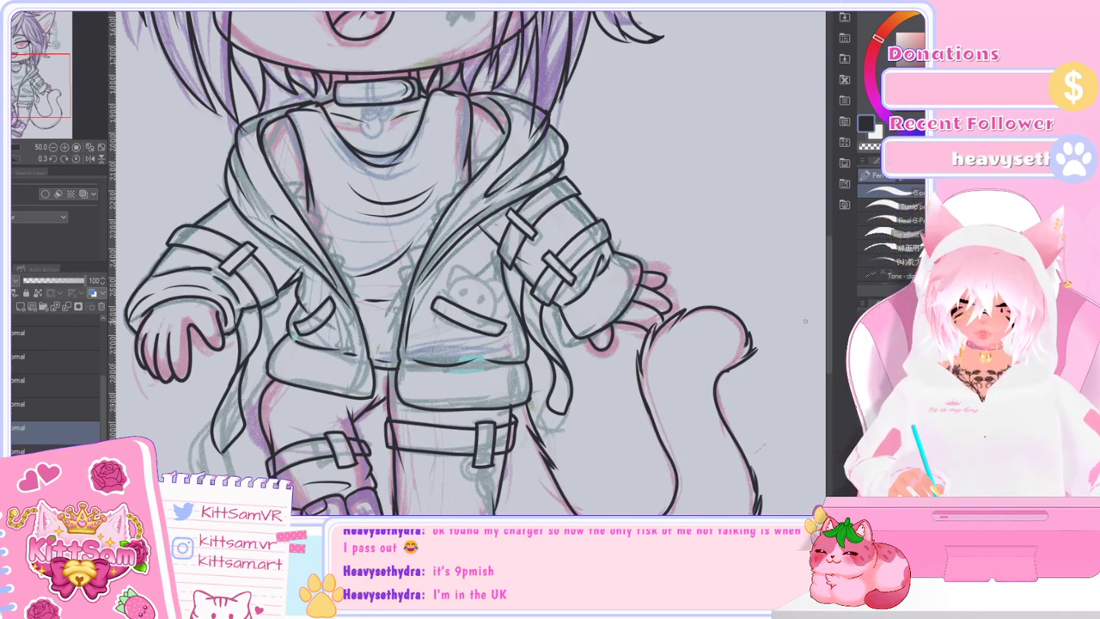
mouse_move(828, 288)
mouse_down()
mouse_move(832, 331)
mouse_move(830, 293)
mouse_up()
key(ctrl+minus)
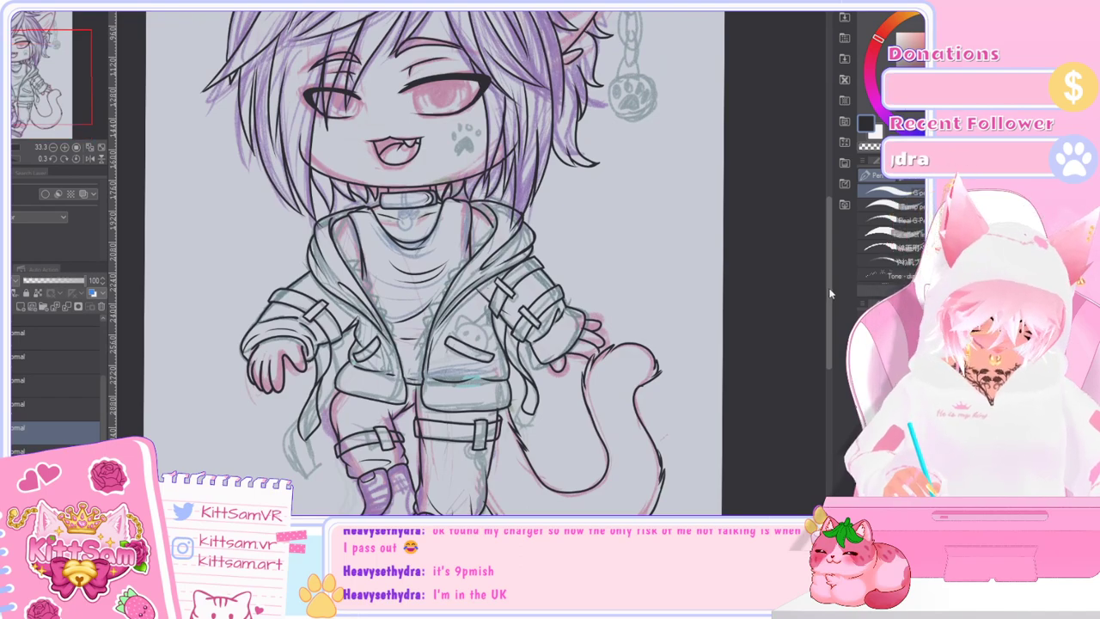
mouse_move(830, 293)
mouse_down()
mouse_move(825, 225)
mouse_move(826, 298)
mouse_up()
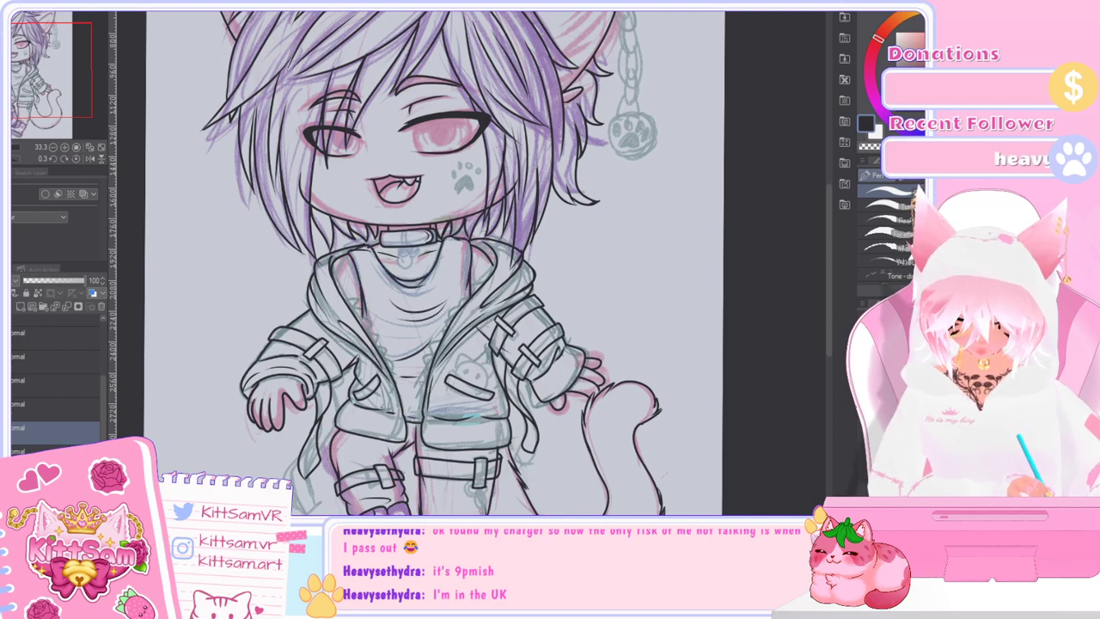
Step: Select a line-art layer further down and switch to the Eraser for the collar and hood area
click(12, 474)
click(12, 474)
click(56, 475)
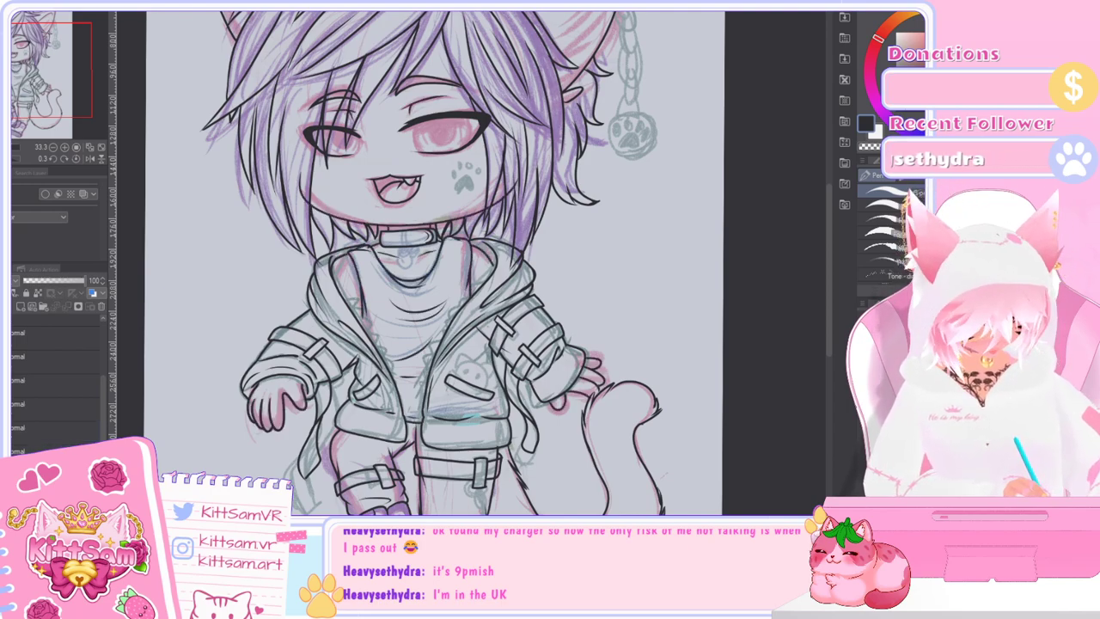
key(e)
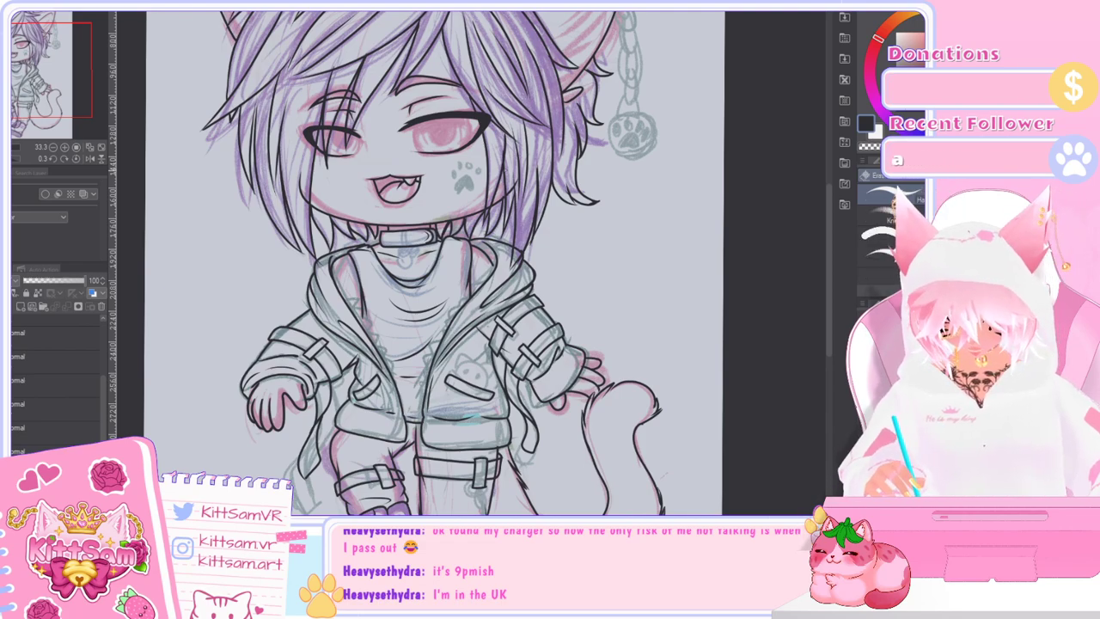
scroll(520, 192, up, 2)
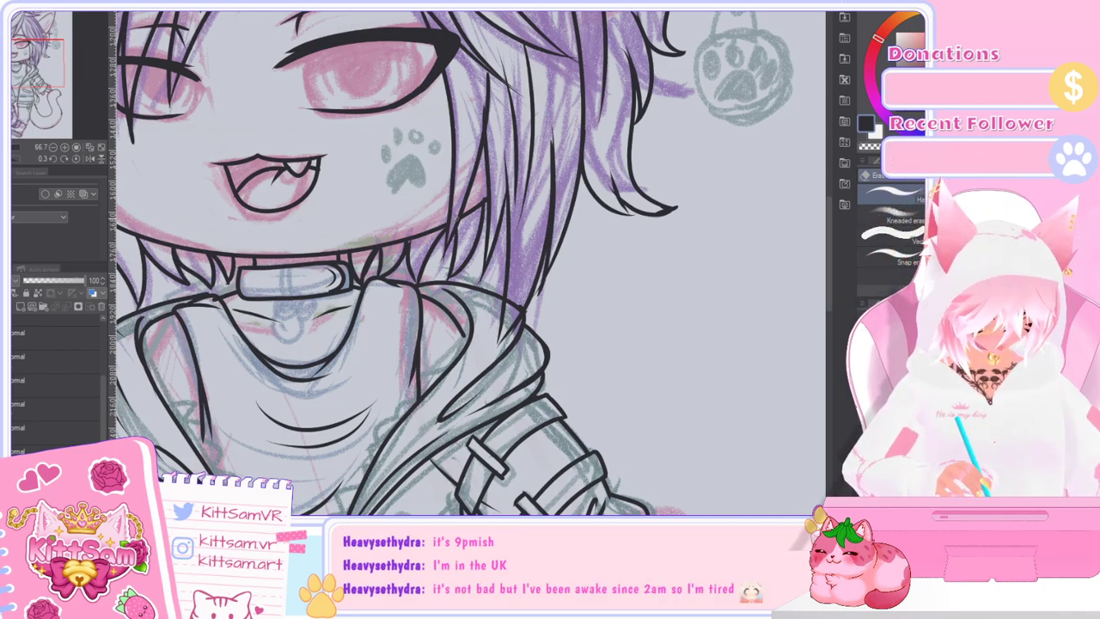
scroll(455, 220, down, 3)
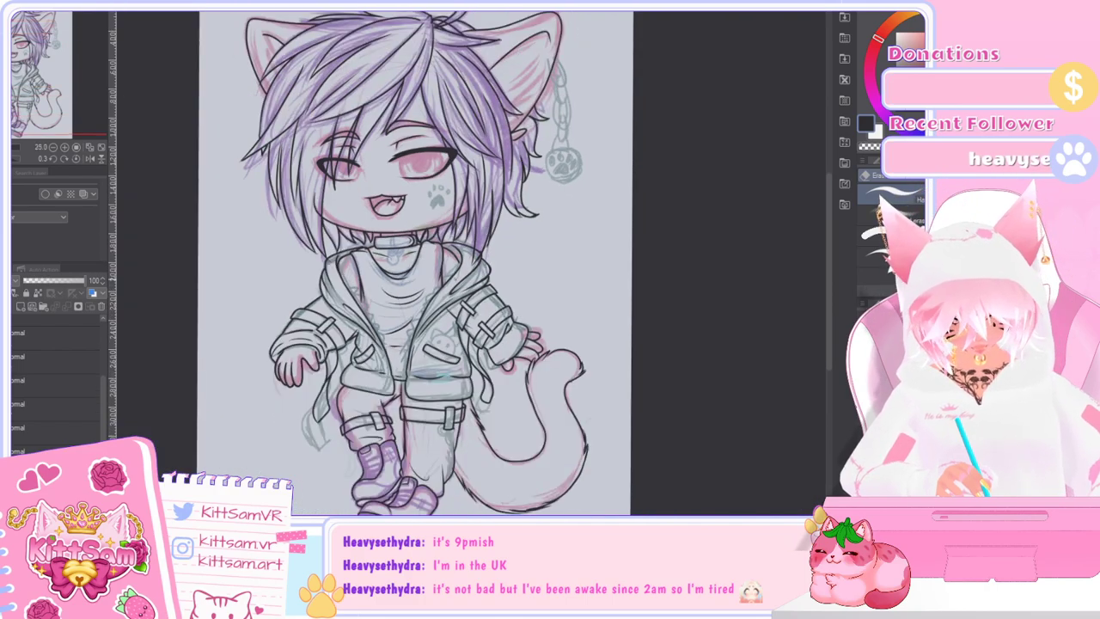
key(ctrl+plus)
key(ctrl+plus)
key(ctrl+plus)
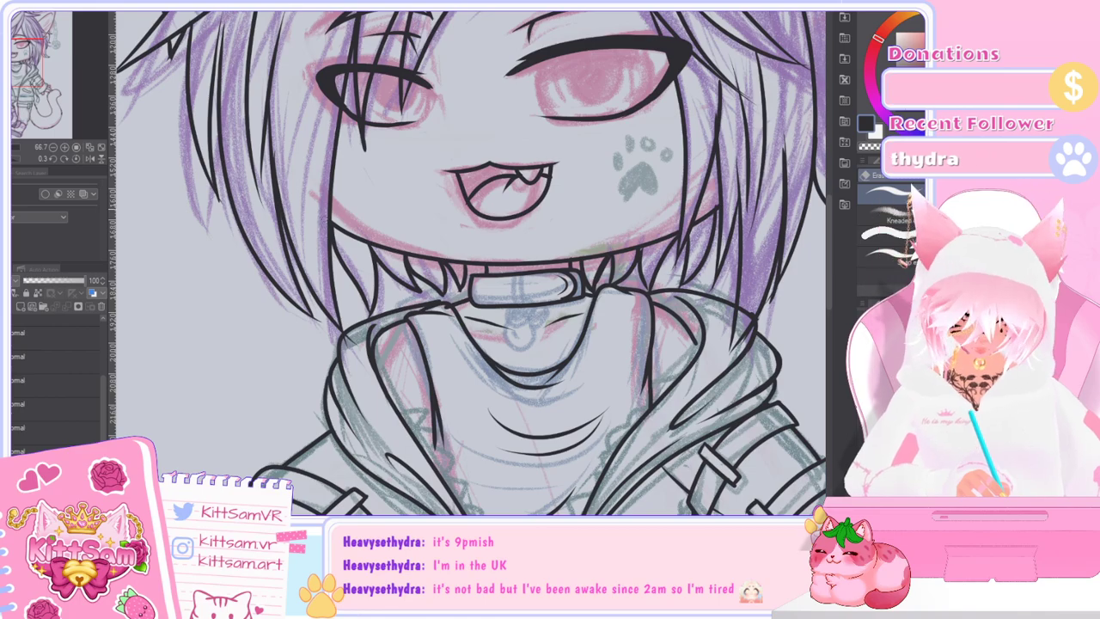
key(ctrl+minus)
key(ctrl+minus)
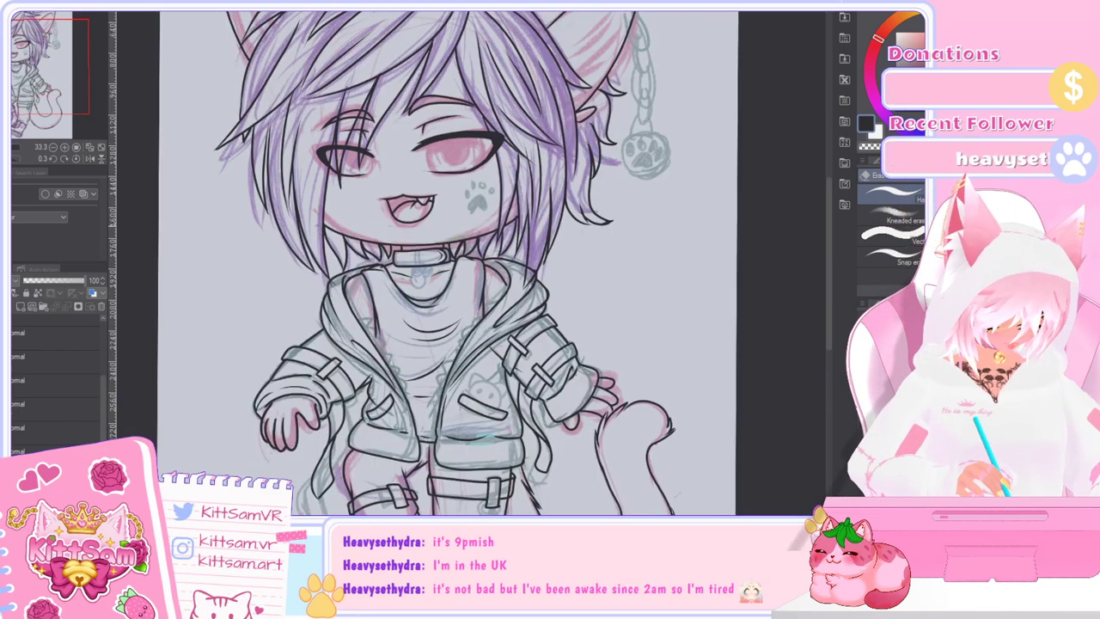
scroll(832, 250, up, 4)
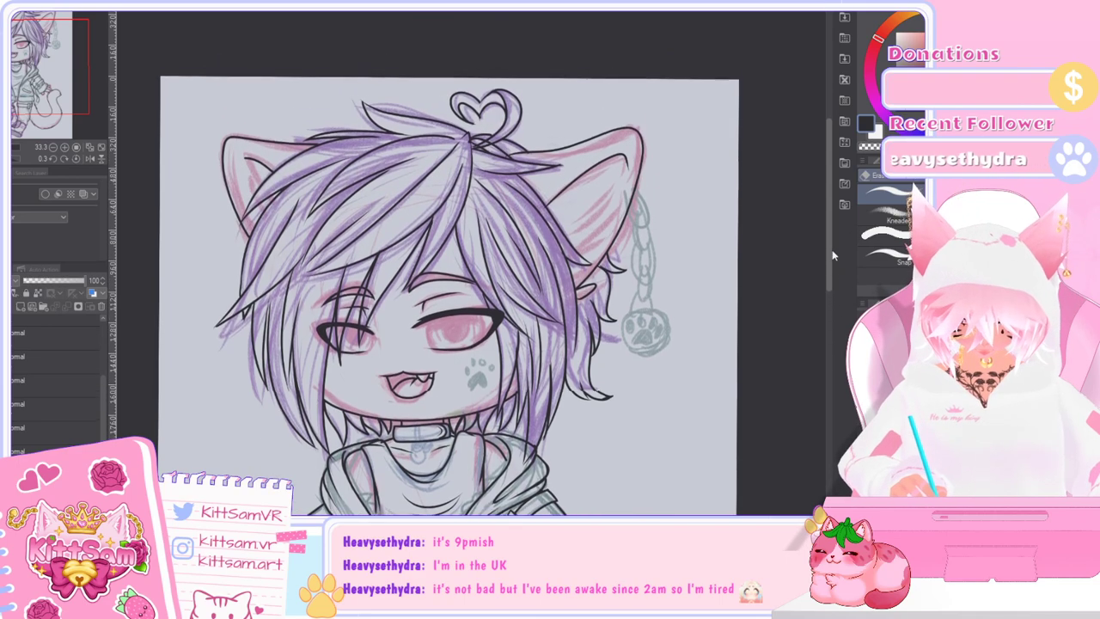
drag(829, 261, 830, 257)
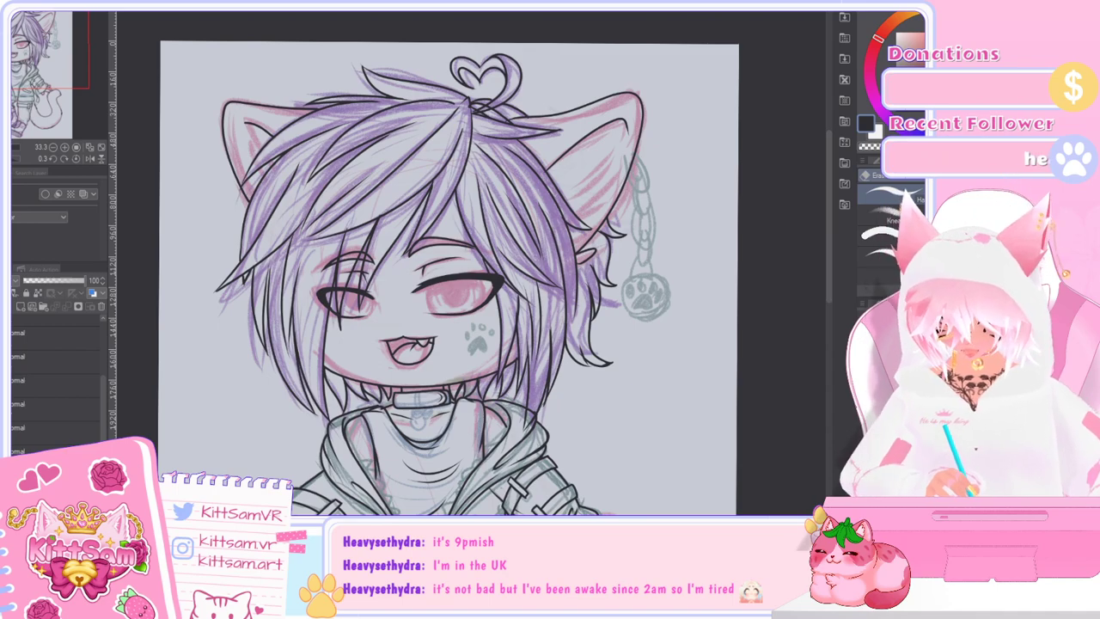
click(5, 380)
key(ctrl+y)
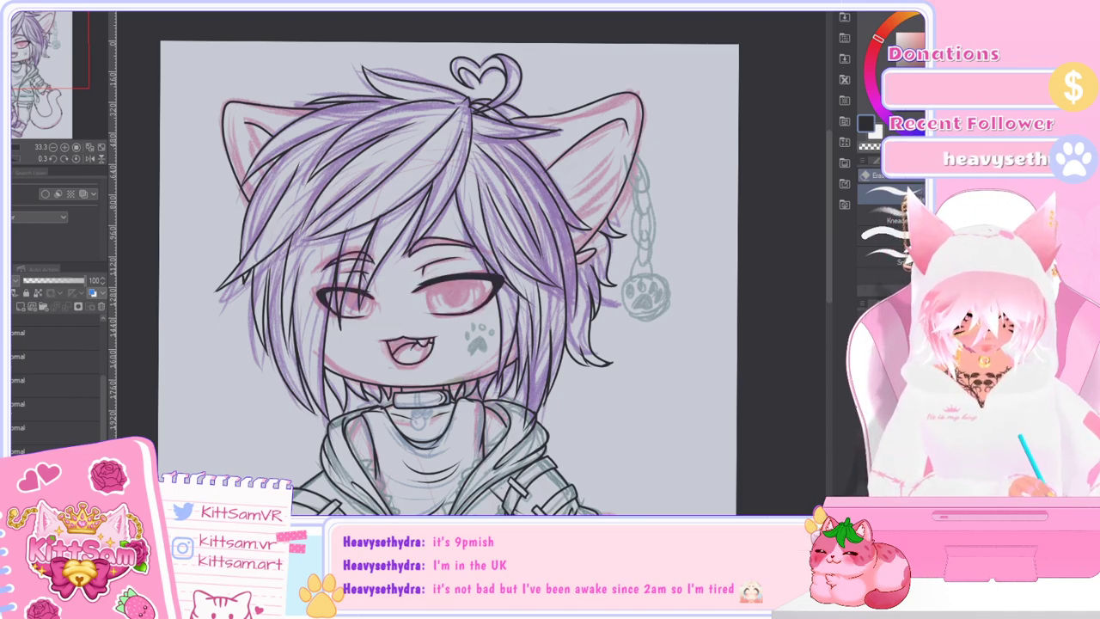
key(ctrl+z)
key(ctrl+y)
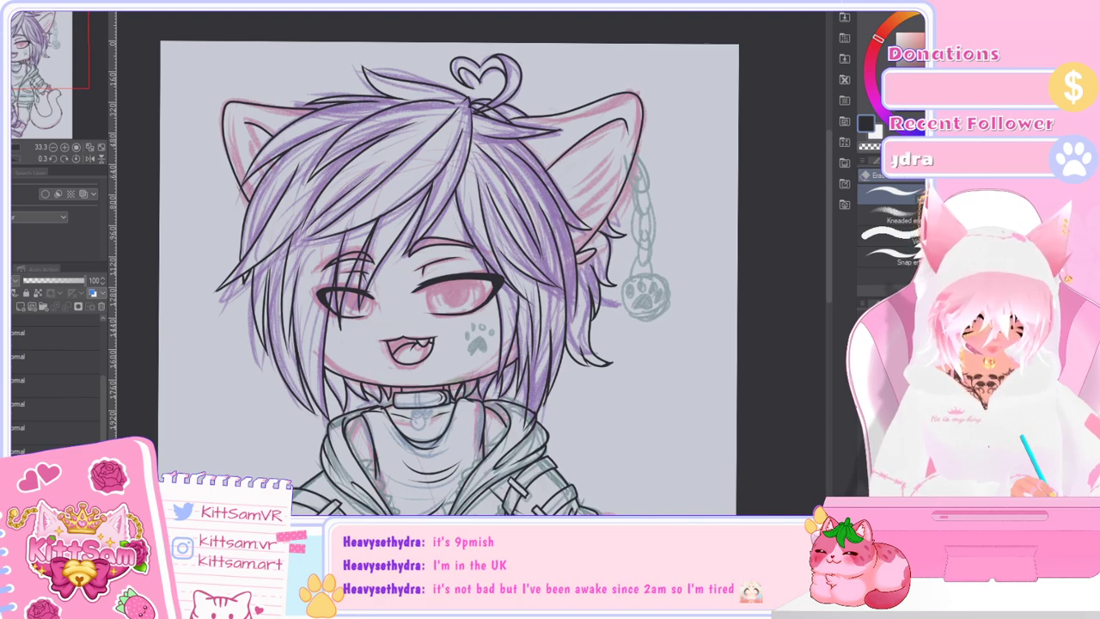
key(ctrl+z)
key(ctrl+y)
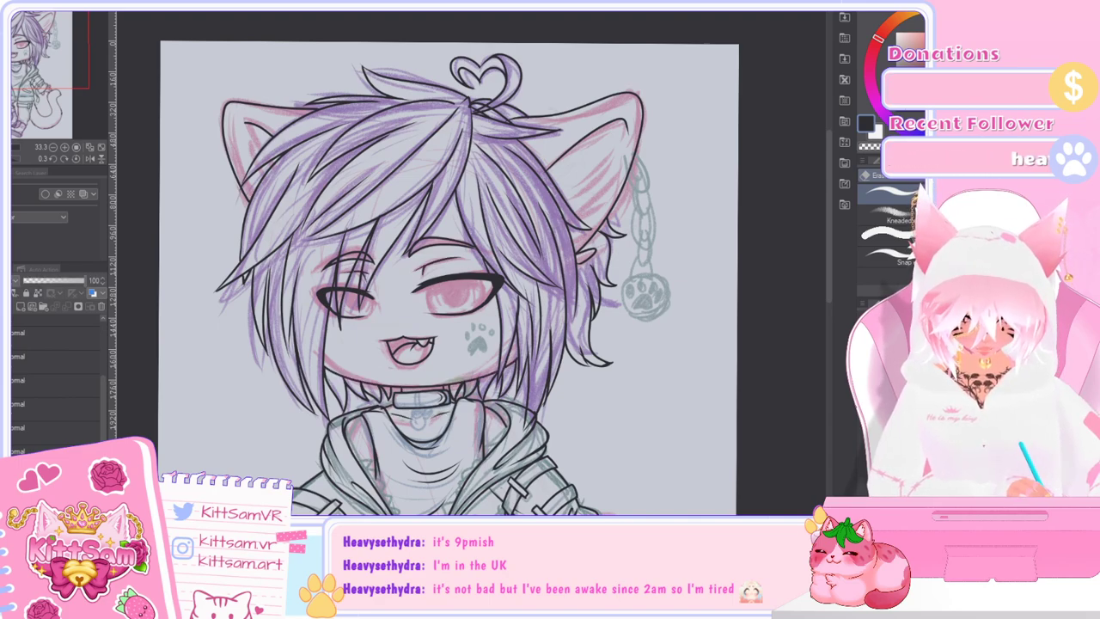
Step: Add a new layer and ink the outline of the heart-shaped main pad of the paw mark on the cheek
click(21, 306)
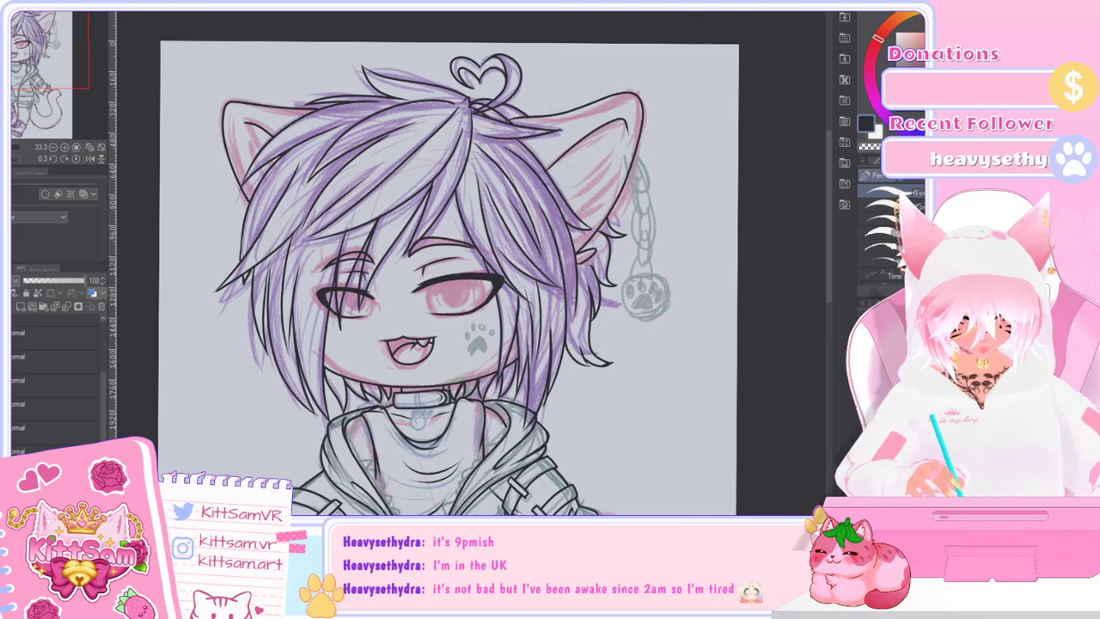
scroll(468, 331, up, 5)
mouse_move(432, 333)
mouse_down()
mouse_move(495, 337)
mouse_move(480, 291)
mouse_move(453, 302)
mouse_move(434, 333)
mouse_move(469, 295)
mouse_up()
key(ctrl+z)
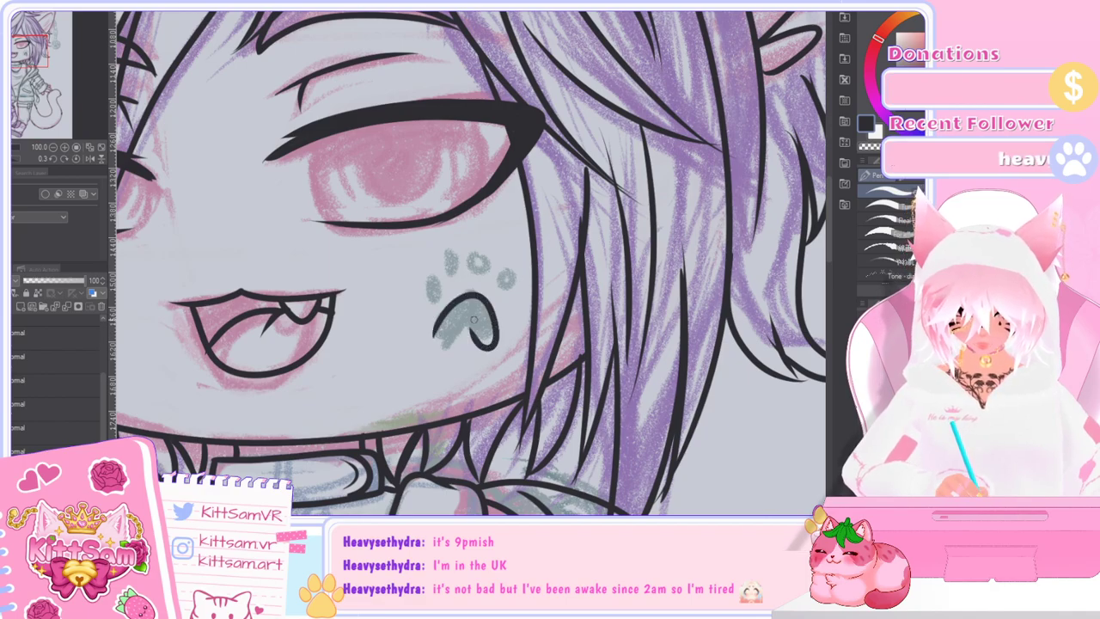
mouse_move(439, 347)
mouse_down()
mouse_move(435, 326)
mouse_move(459, 338)
mouse_move(471, 328)
mouse_move(474, 346)
mouse_up()
key(ctrl+z)
key(ctrl+z)
key(ctrl+z)
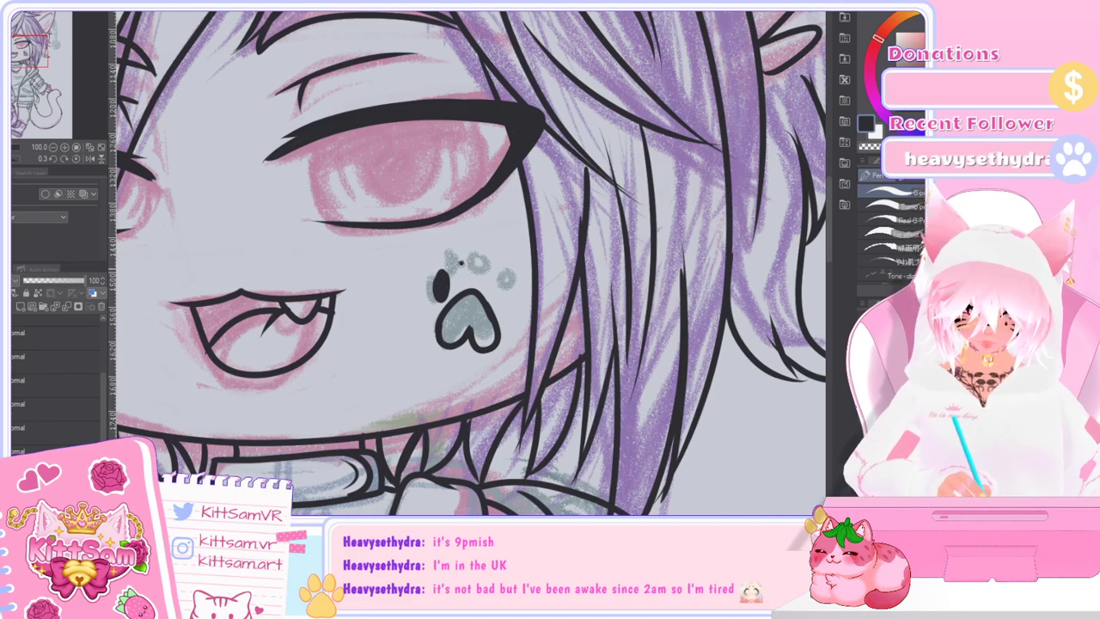
Step: Ink four solid oval toes above the cheek paw's main pad and fill the pad solid with the pen
key(ctrl+z)
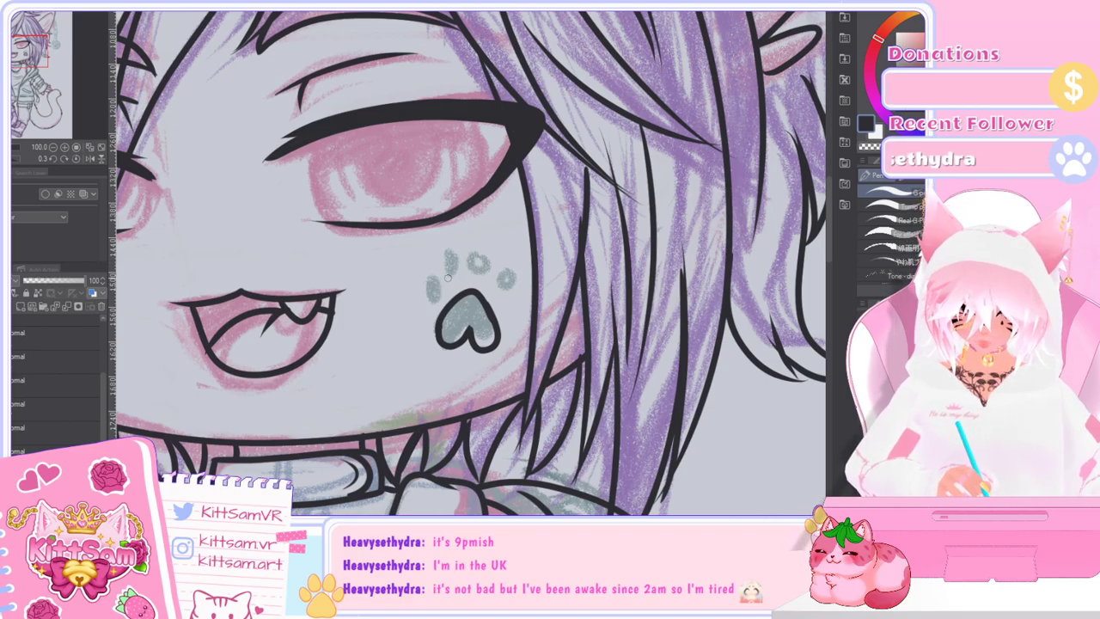
key(ctrl+z)
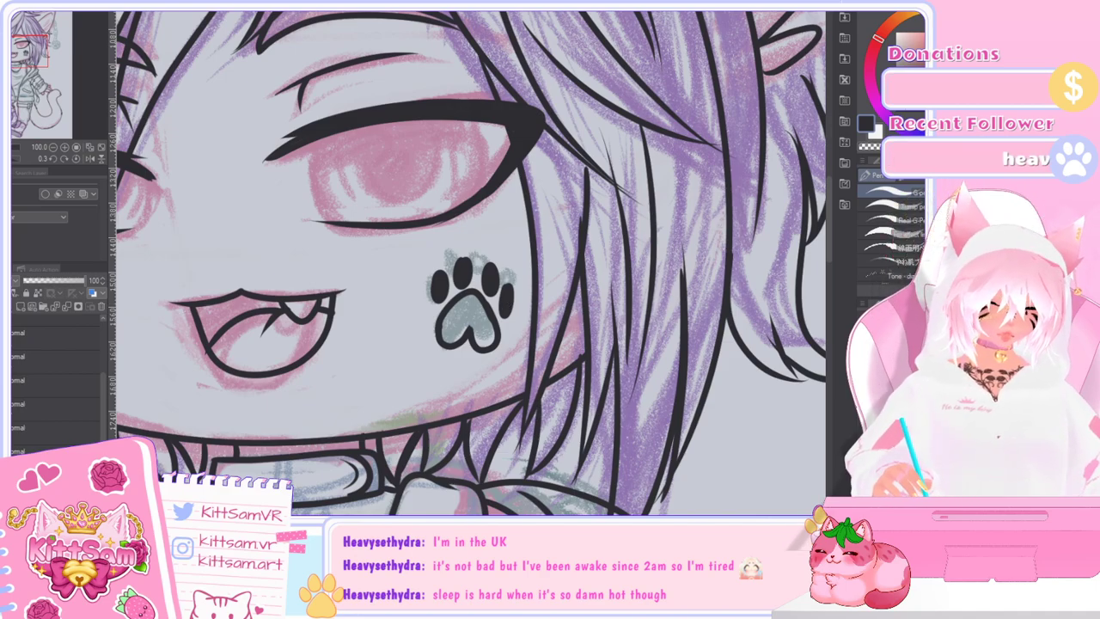
drag(465, 304, 492, 334)
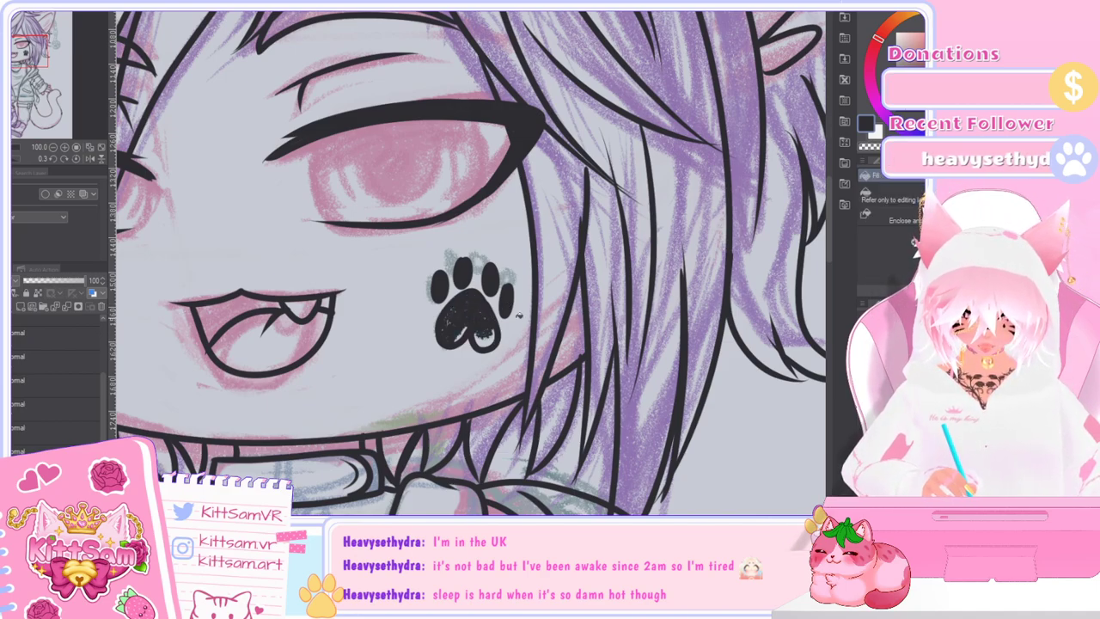
key(ctrl+z)
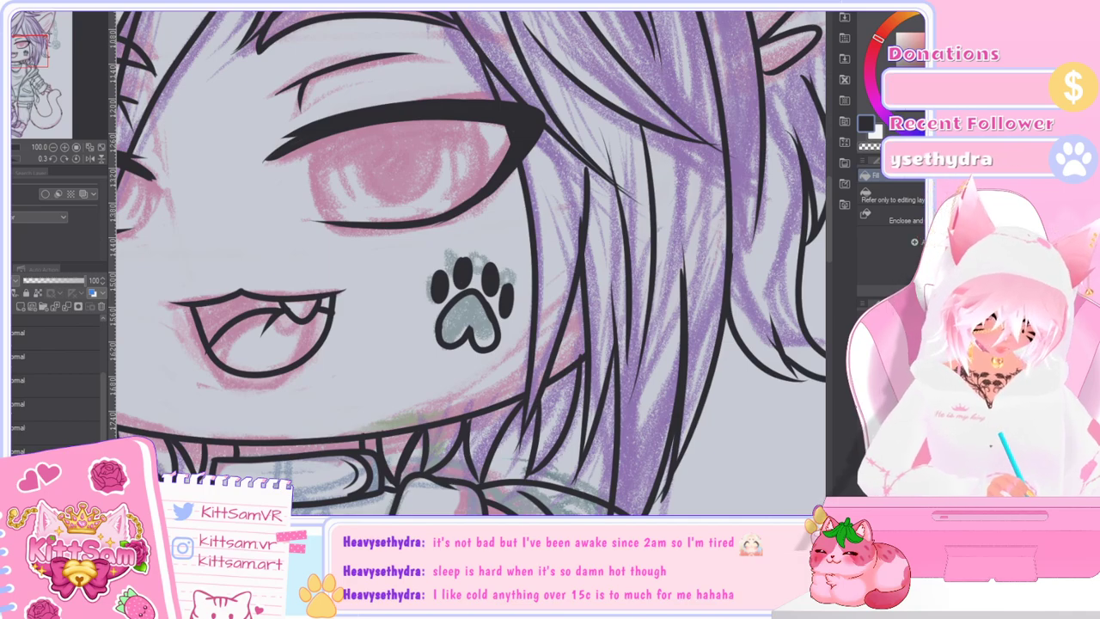
key(p)
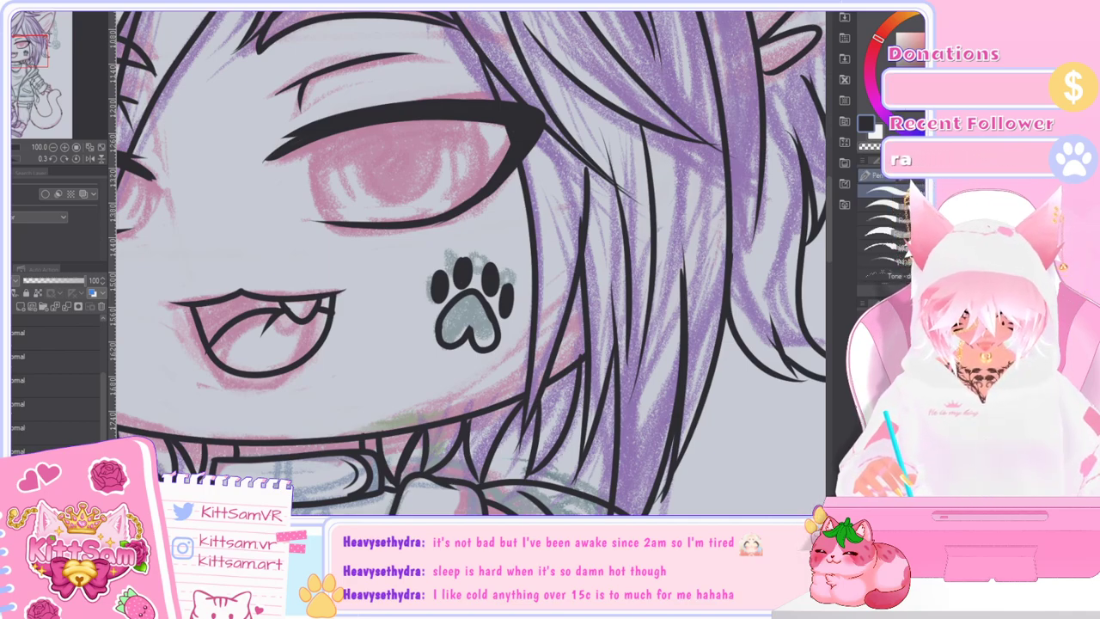
drag(442, 335, 468, 323)
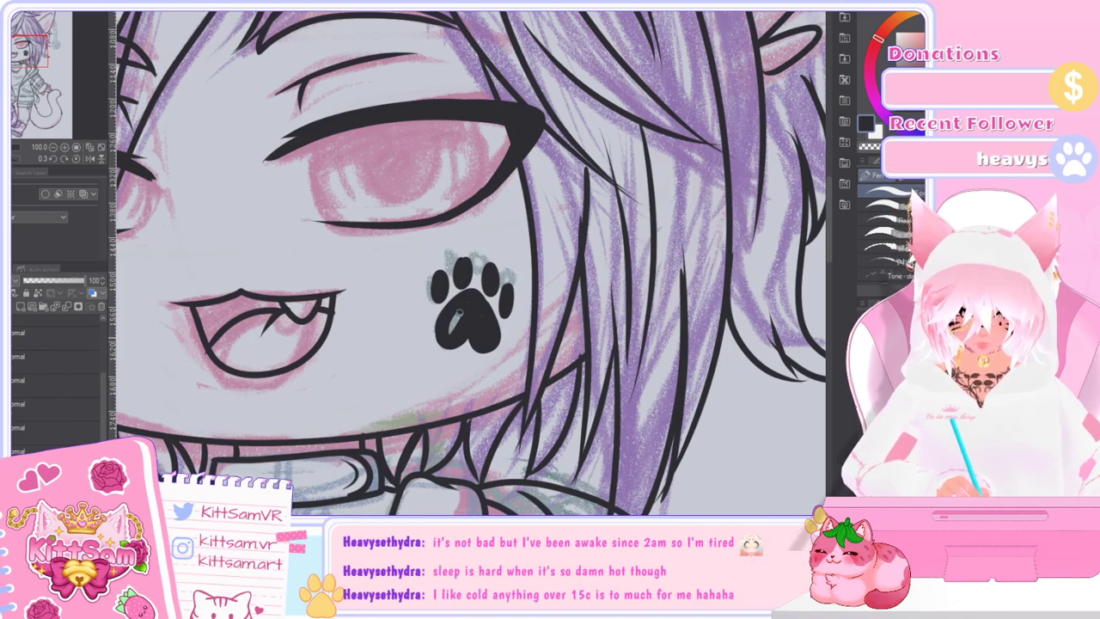
scroll(462, 316, down, 1)
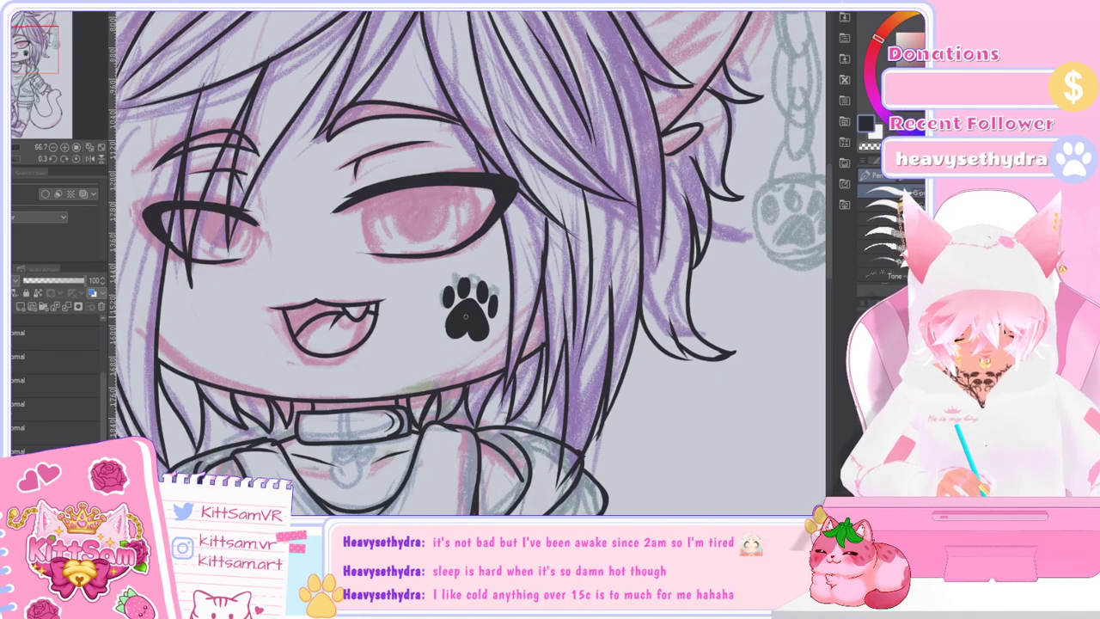
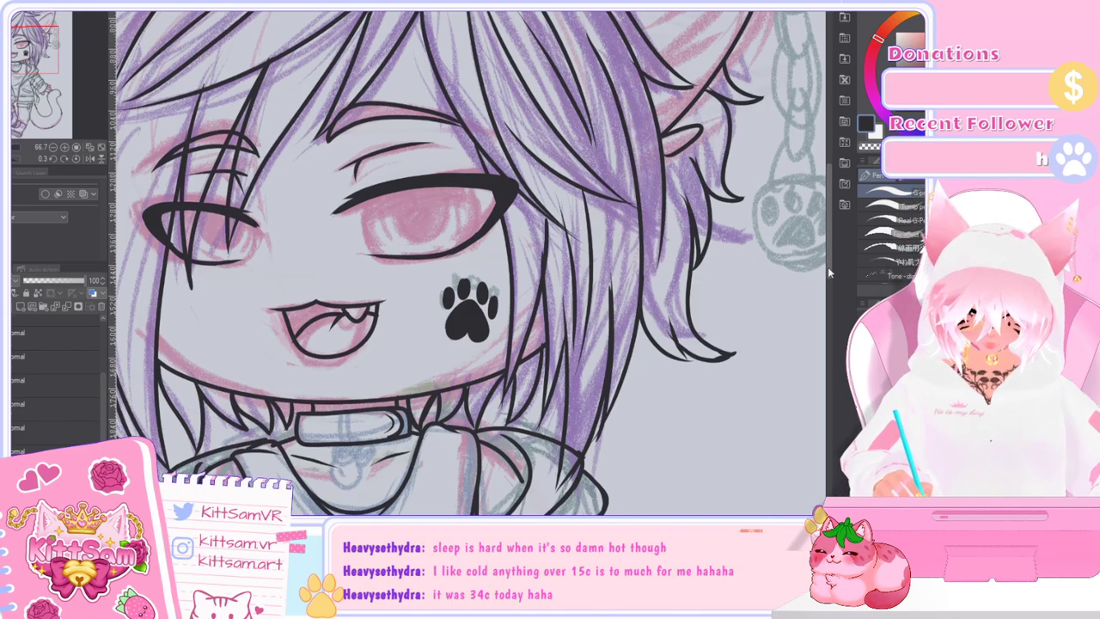
Step: Examine the inked lines across the whole character, from the hair and face down to the boots and tail
mouse_move(830, 267)
mouse_down()
mouse_move(831, 302)
mouse_move(833, 273)
mouse_up()
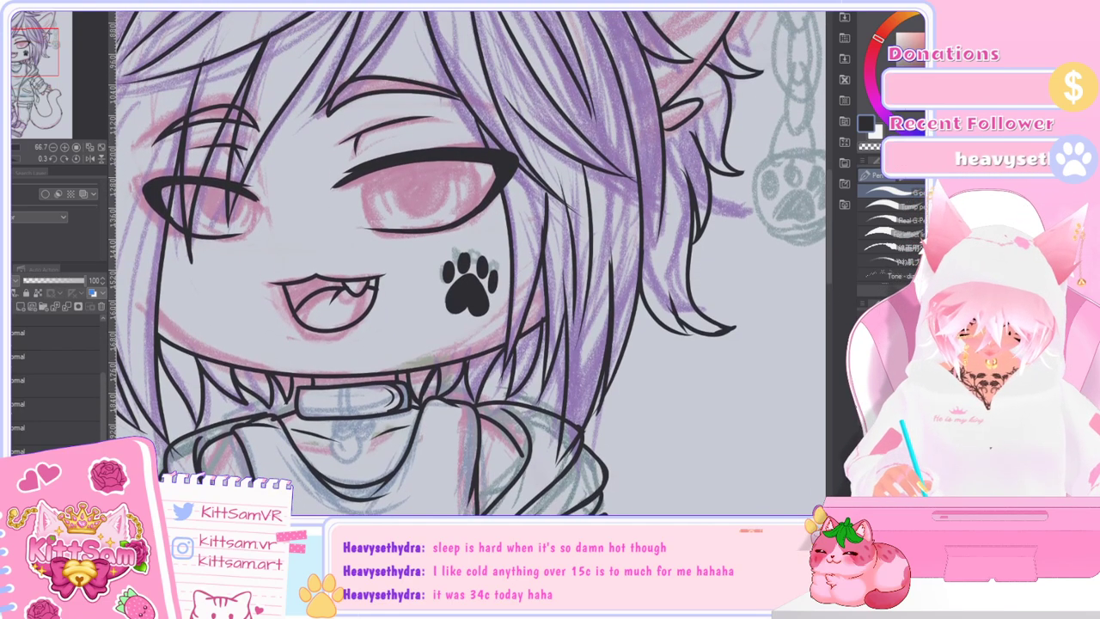
key(e)
scroll(725, 336, up, 3)
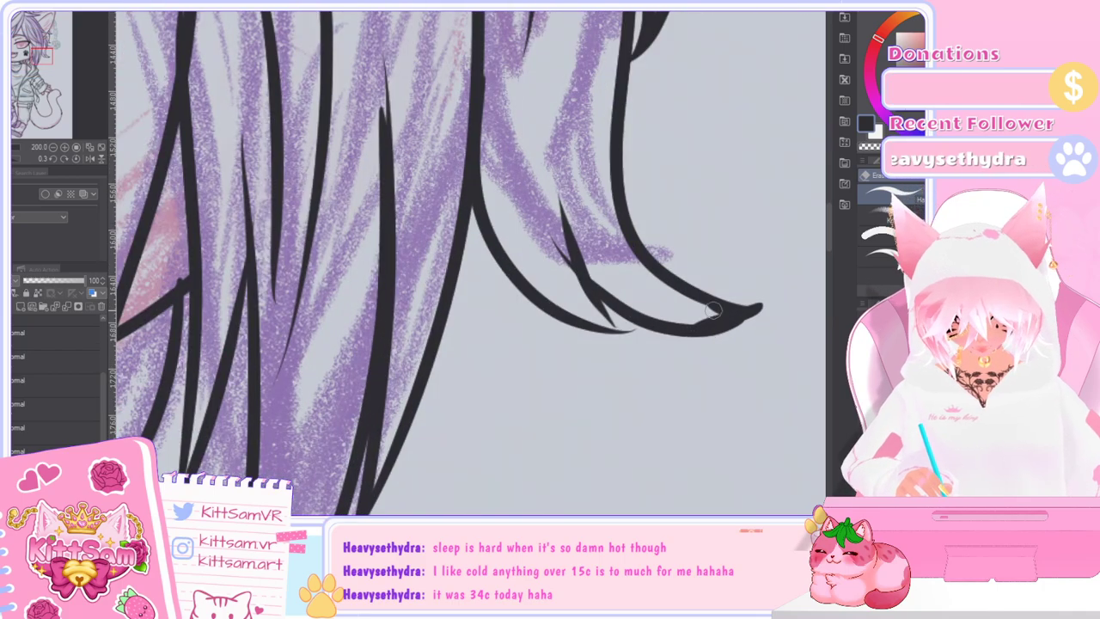
scroll(599, 288, down, 3)
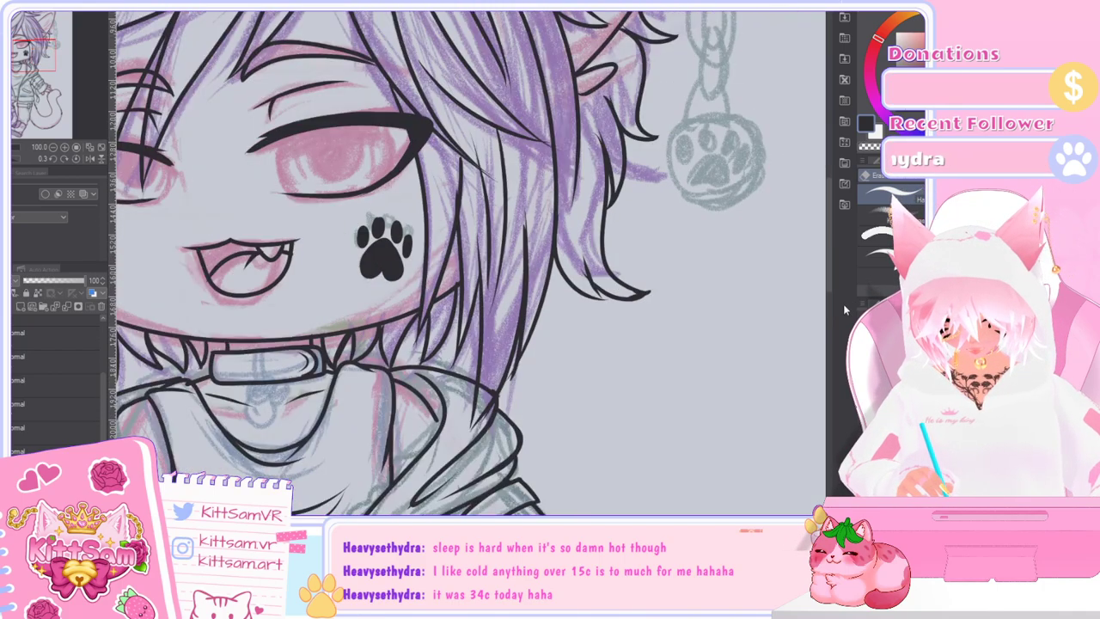
scroll(830, 314, down, 1)
scroll(829, 258, up, 4)
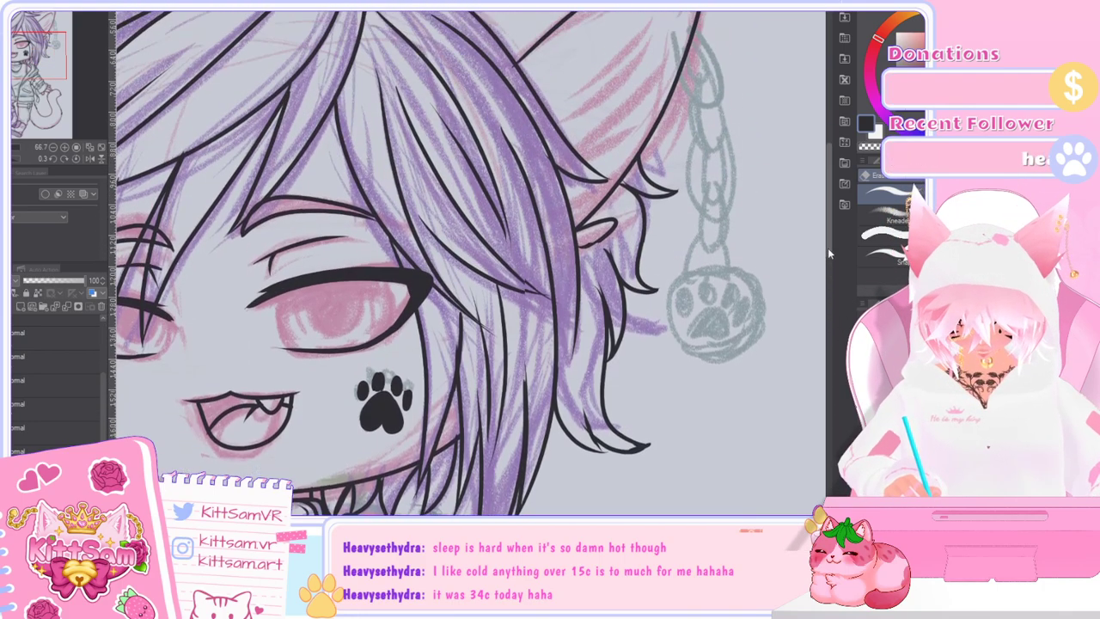
scroll(799, 249, down, 1)
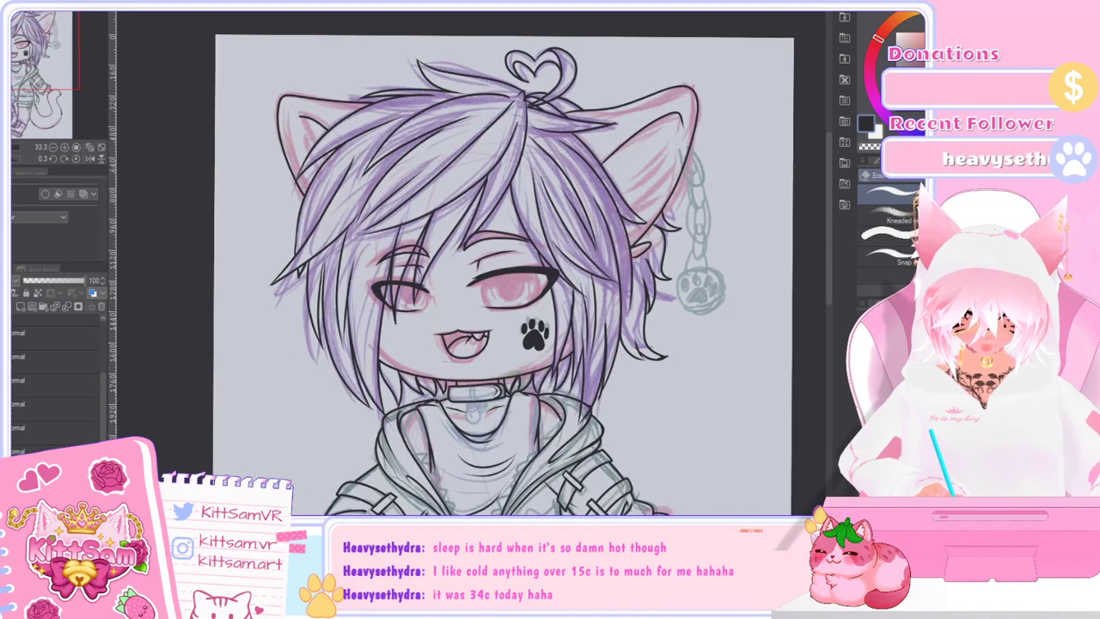
drag(739, 317, 813, 319)
scroll(829, 295, down, 6)
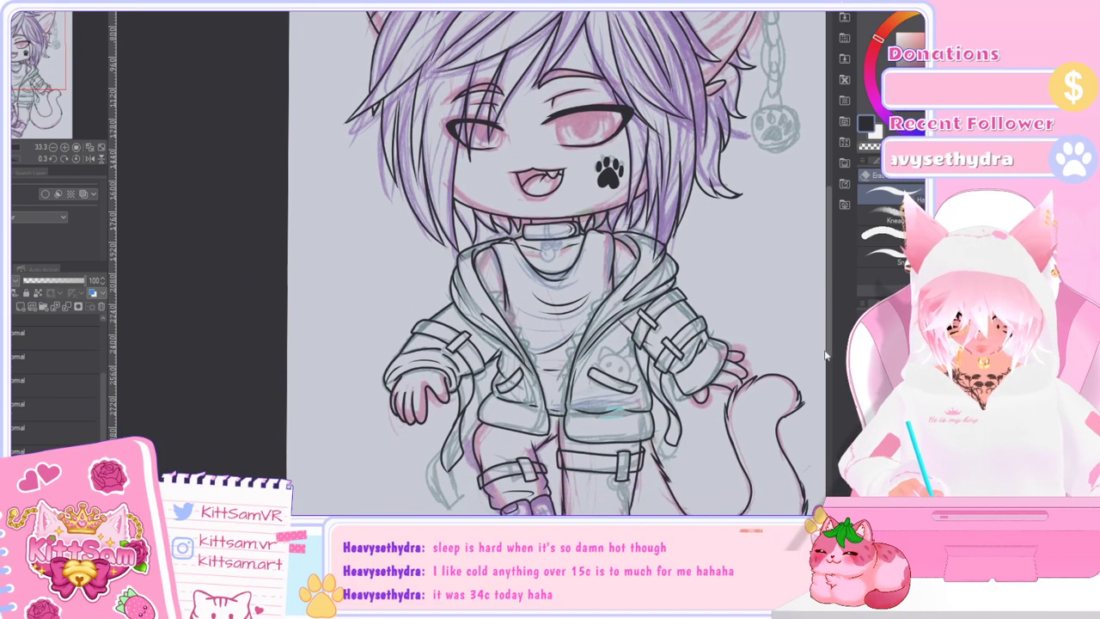
scroll(823, 378, down, 4)
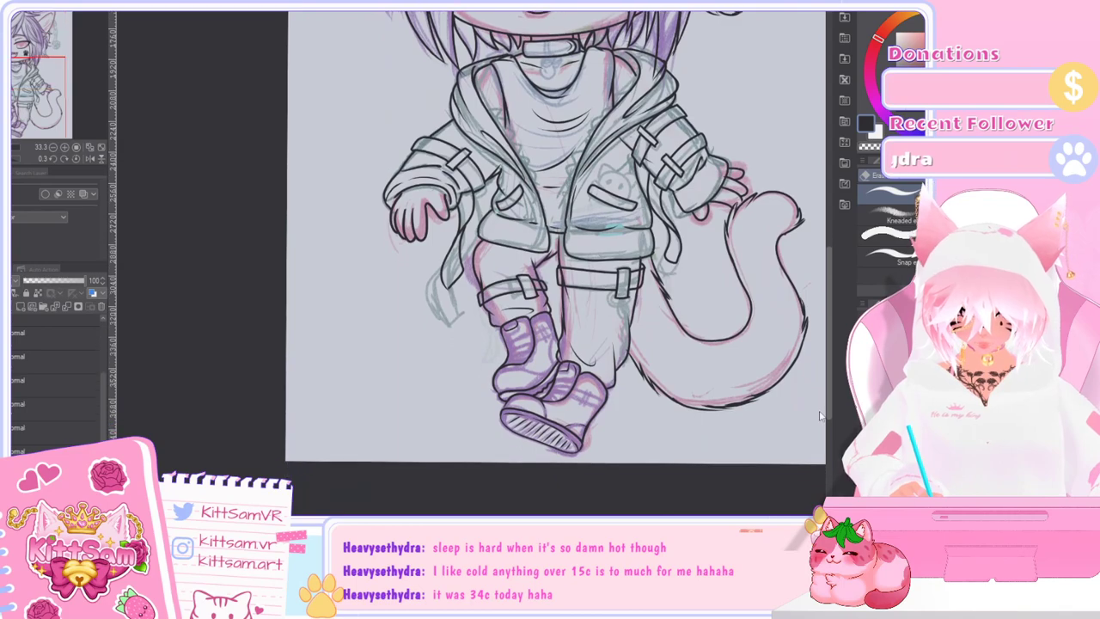
scroll(821, 415, up, 1)
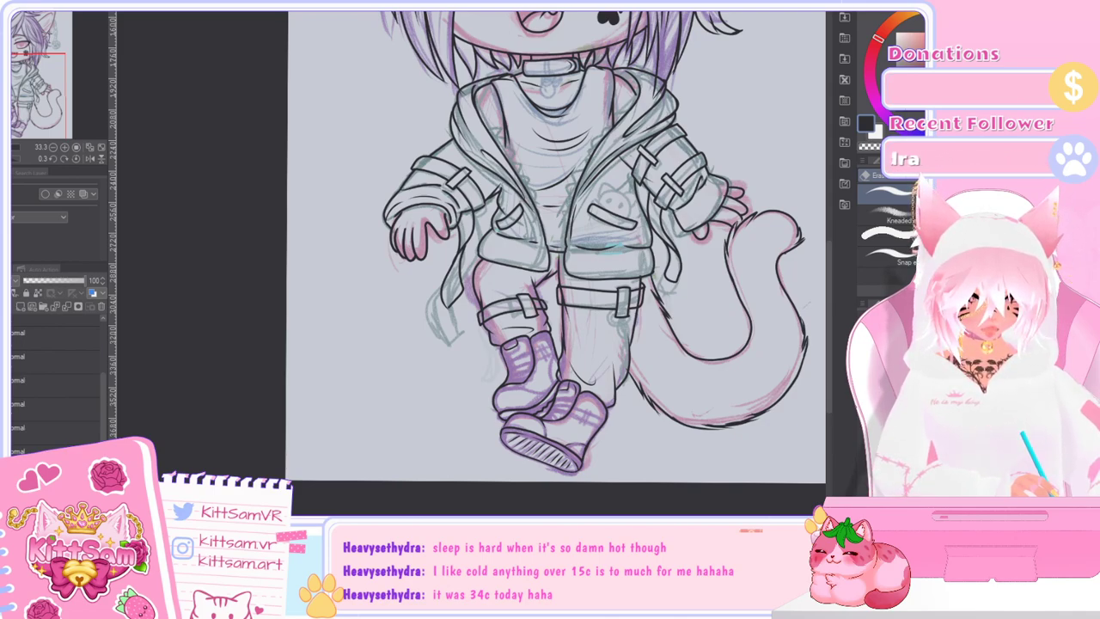
scroll(828, 267, up, 3)
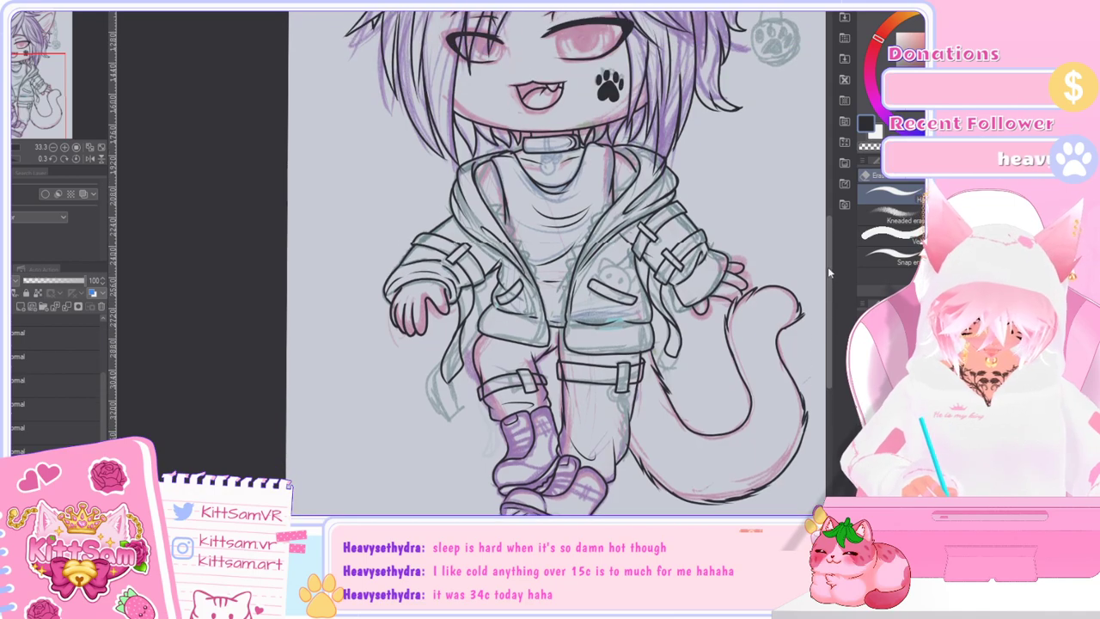
drag(828, 259, 828, 259)
scroll(829, 284, up, 5)
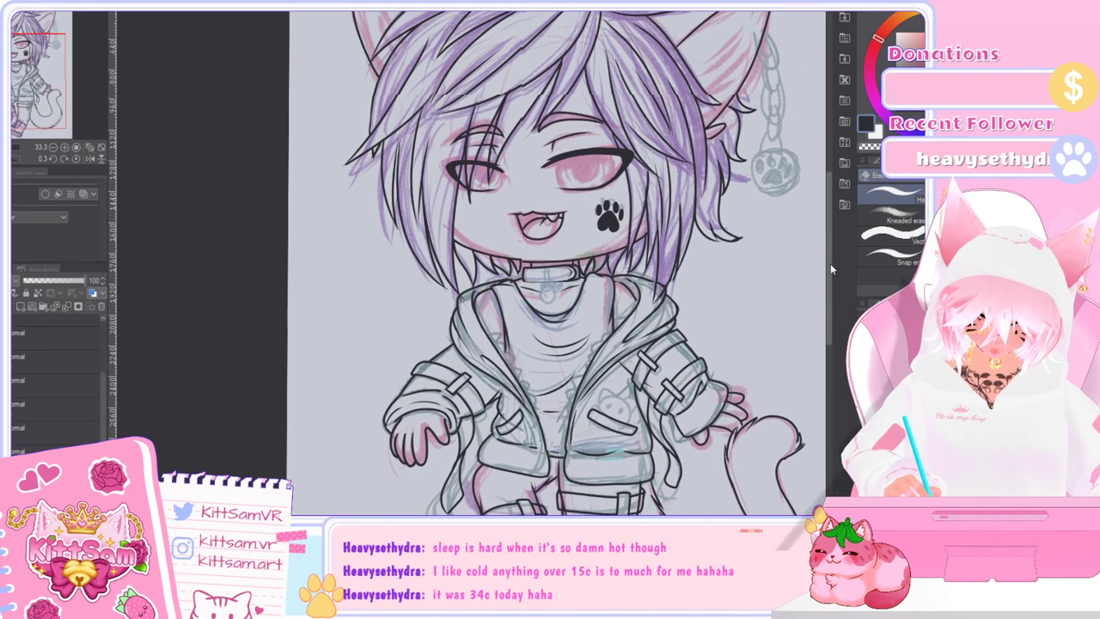
drag(832, 246, 832, 248)
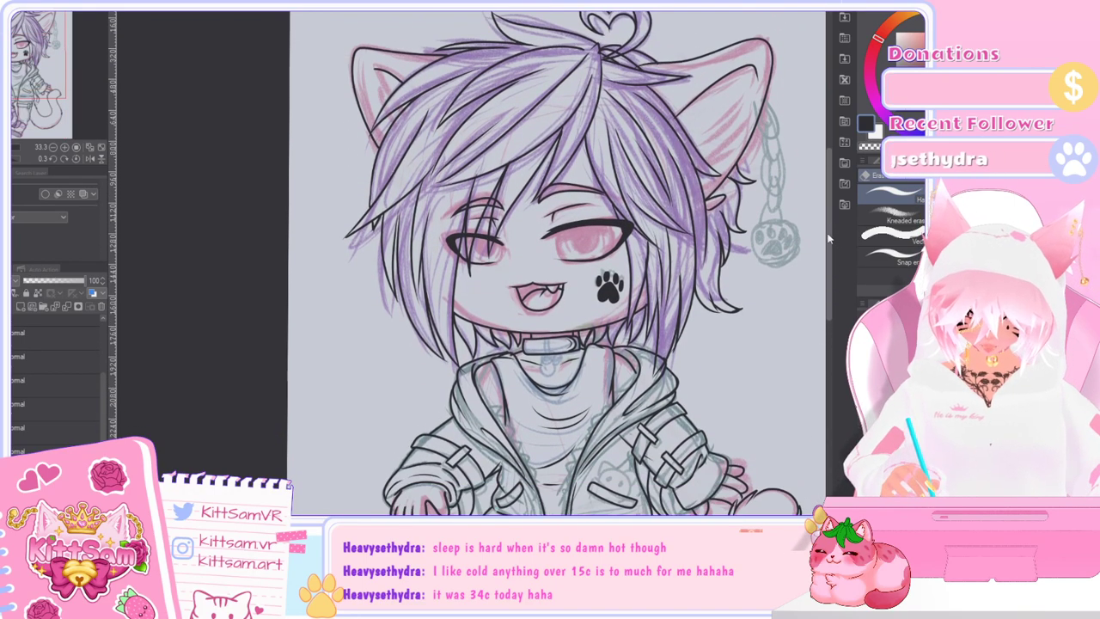
scroll(472, 263, right, 2)
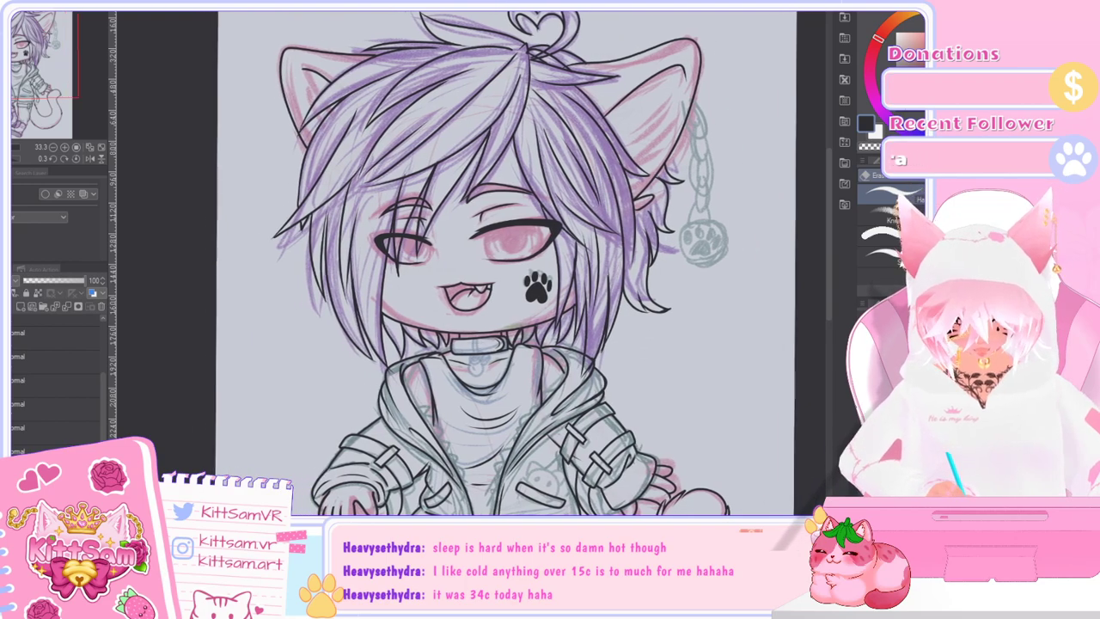
scroll(829, 286, up, 1)
scroll(830, 287, down, 1)
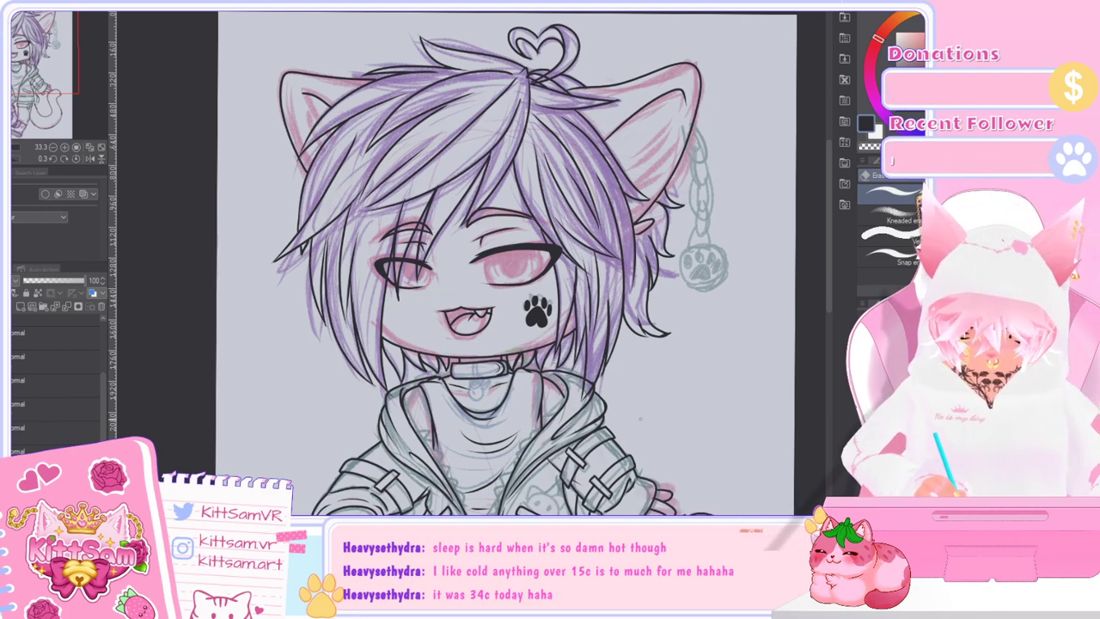
mouse_move(829, 276)
mouse_down()
mouse_move(829, 254)
mouse_move(837, 272)
mouse_up()
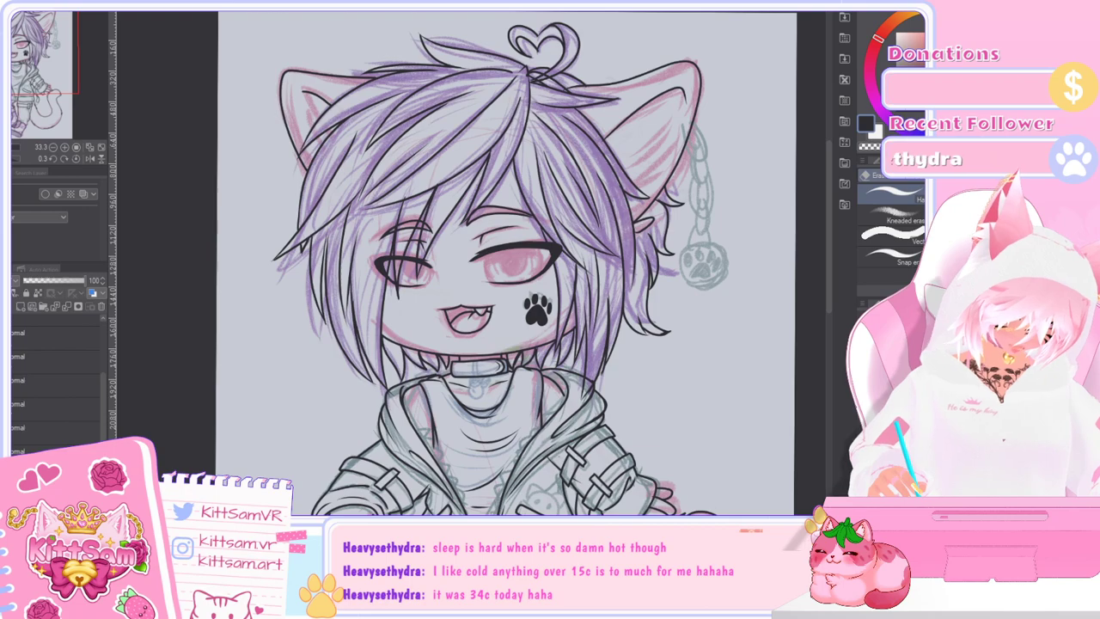
drag(831, 261, 830, 307)
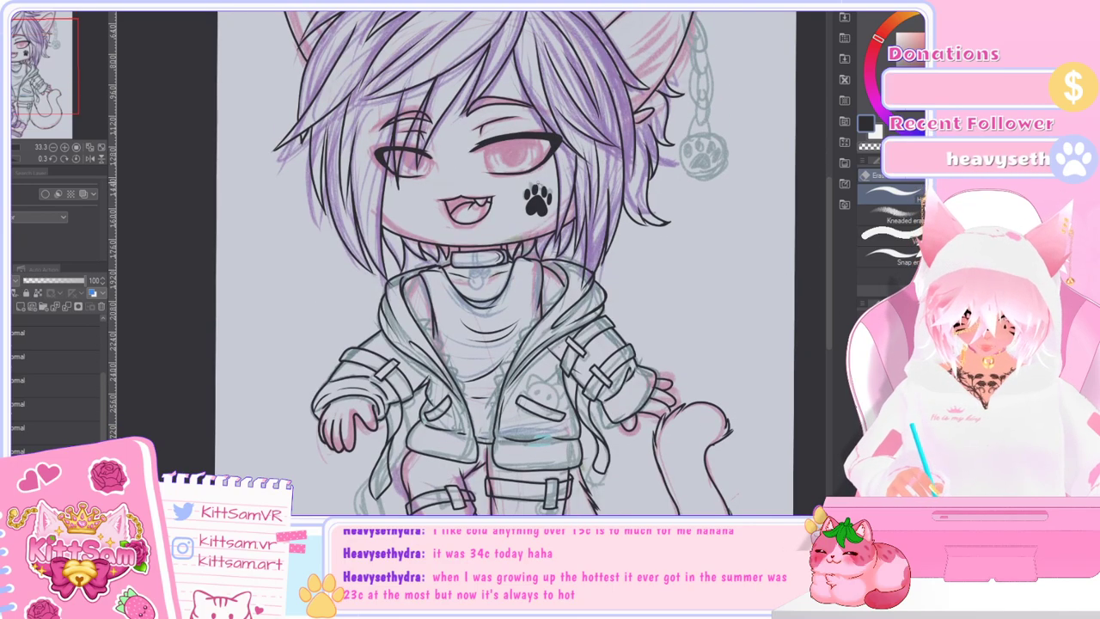
Step: Lasso the main pad of the cheek paw, scale it down slightly, and centre it beneath the toes
scroll(546, 201, up, 4)
key(m)
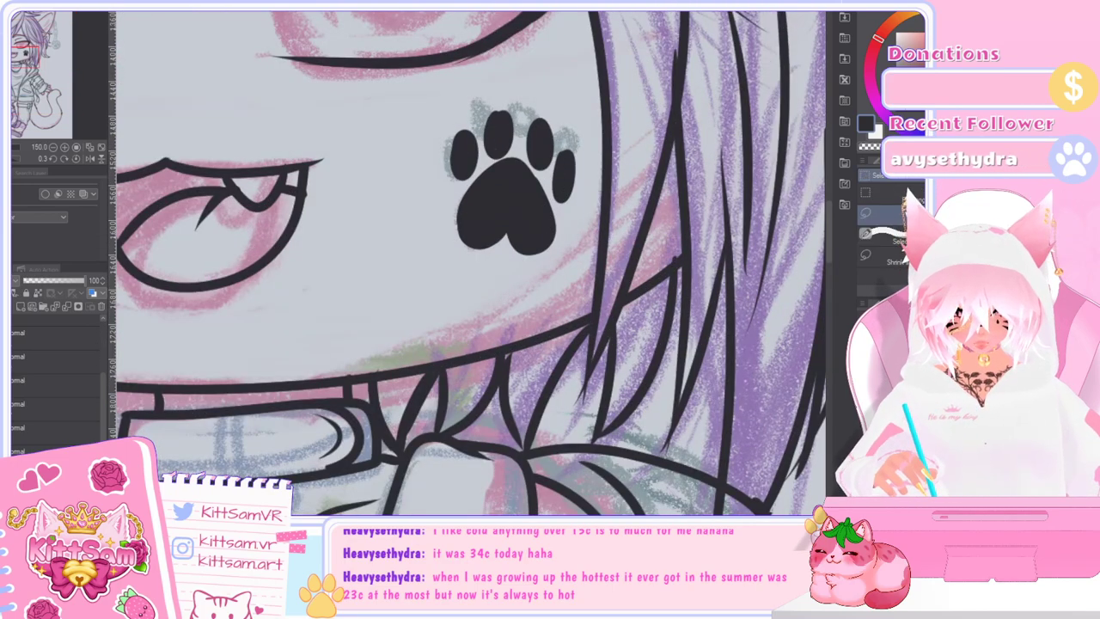
mouse_move(567, 233)
mouse_down()
mouse_move(558, 190)
mouse_move(535, 168)
mouse_move(505, 155)
mouse_move(469, 164)
mouse_move(447, 202)
mouse_move(443, 245)
mouse_move(474, 263)
mouse_up()
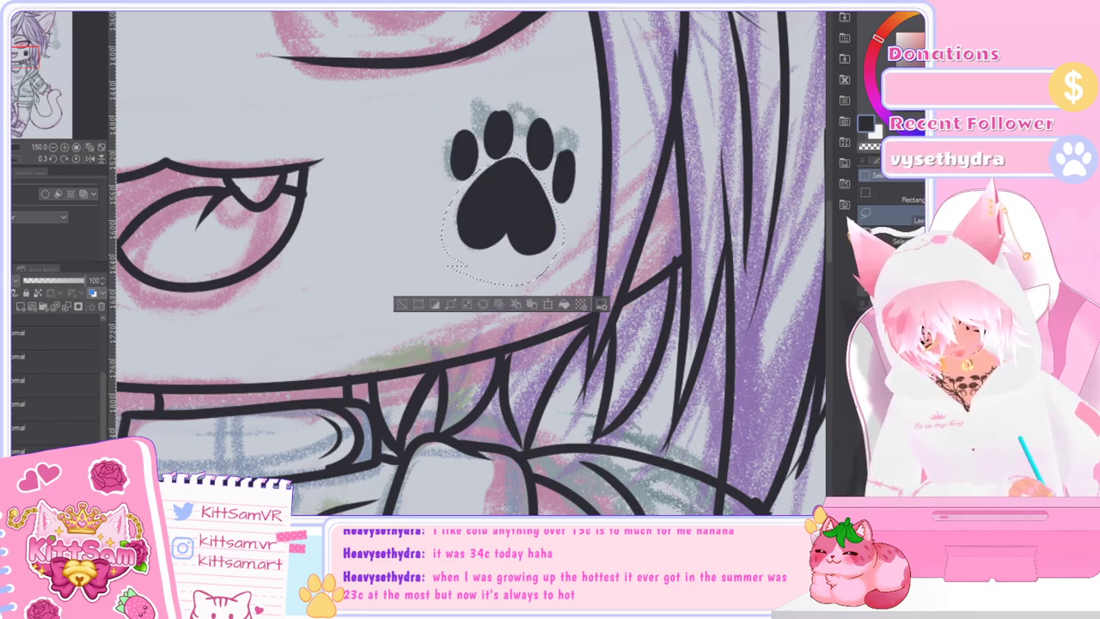
key(ctrl+t)
drag(565, 285, 542, 261)
drag(499, 207, 520, 221)
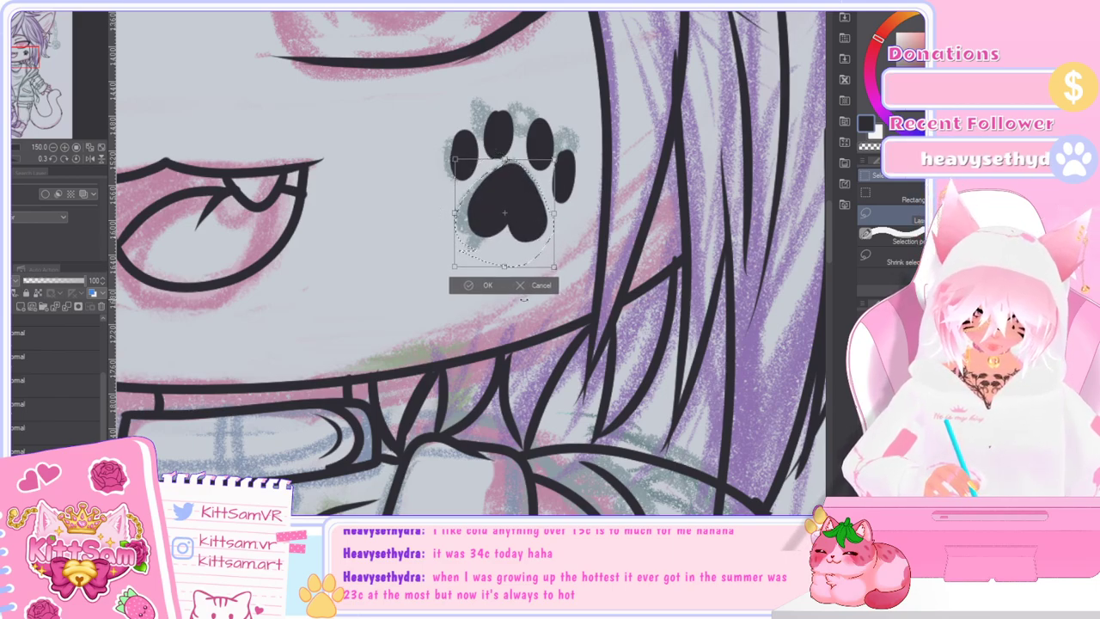
click(481, 286)
click(410, 290)
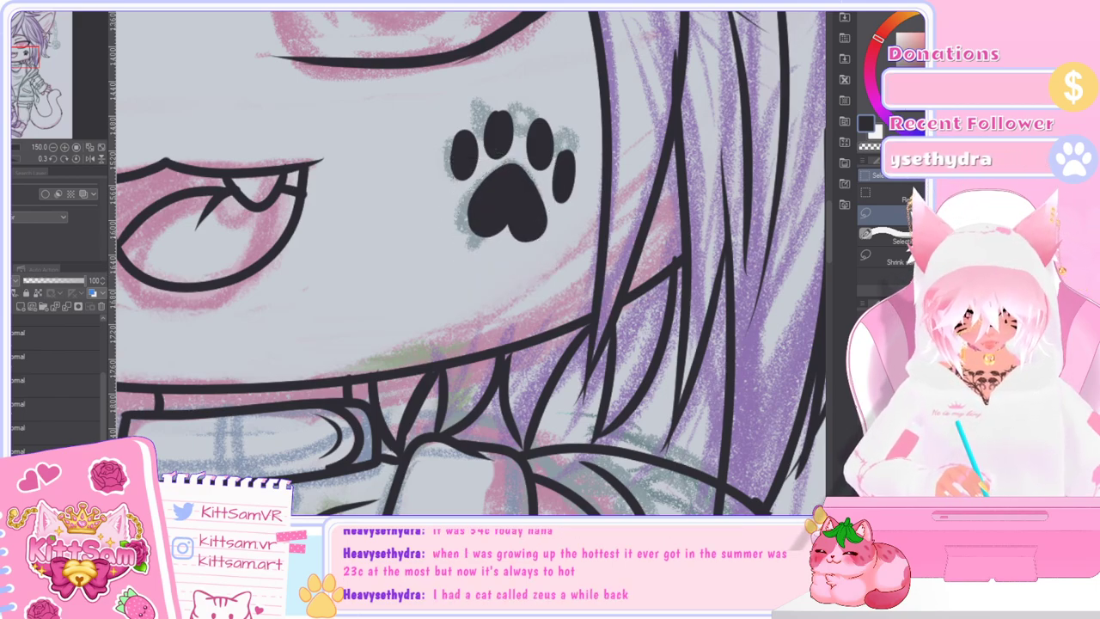
Step: Erase the outermost toe of the cheek paw on the ear-chain side and redraw it as a shorter solid oval
key(e)
mouse_move(565, 194)
mouse_down()
mouse_move(573, 150)
mouse_move(573, 186)
mouse_move(560, 168)
mouse_move(562, 201)
mouse_up()
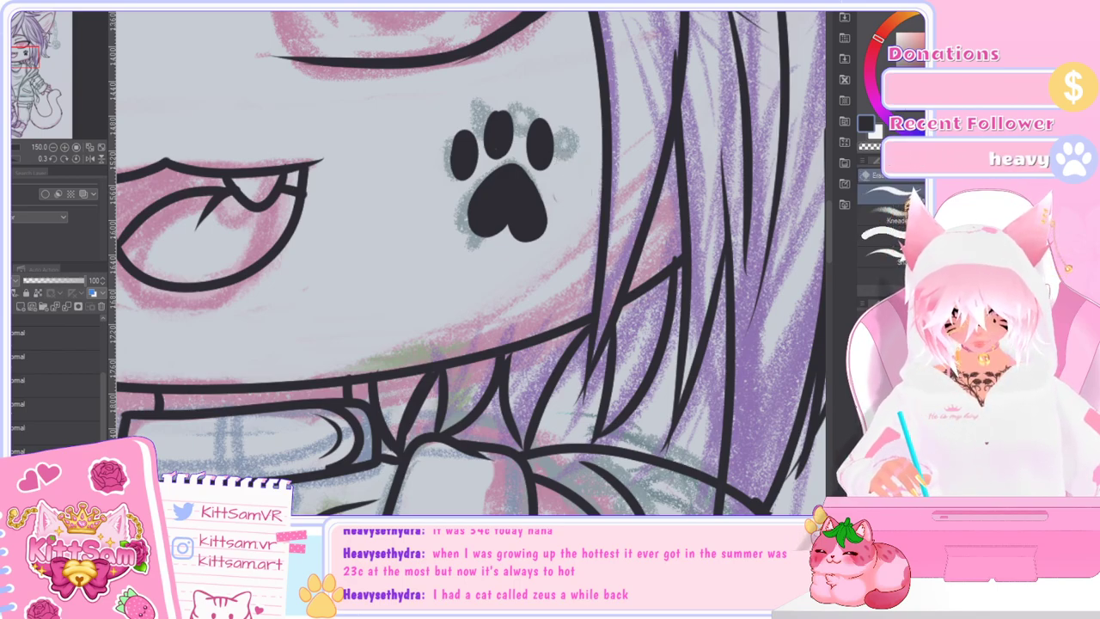
key(p)
mouse_move(569, 170)
mouse_down()
mouse_move(566, 198)
mouse_move(568, 175)
mouse_up()
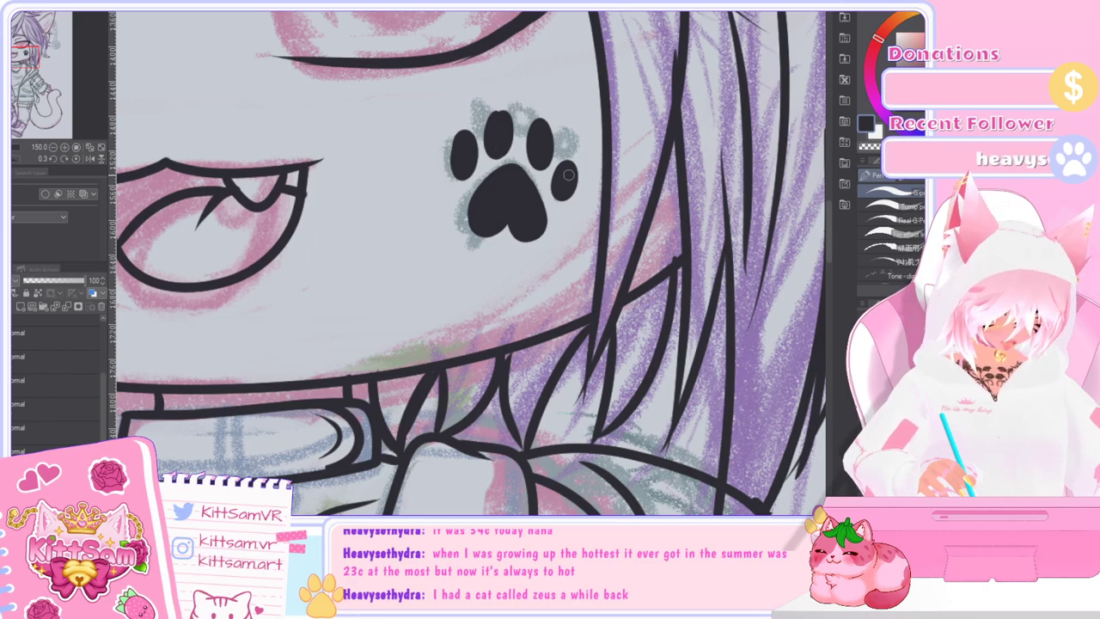
scroll(568, 175, down, 5)
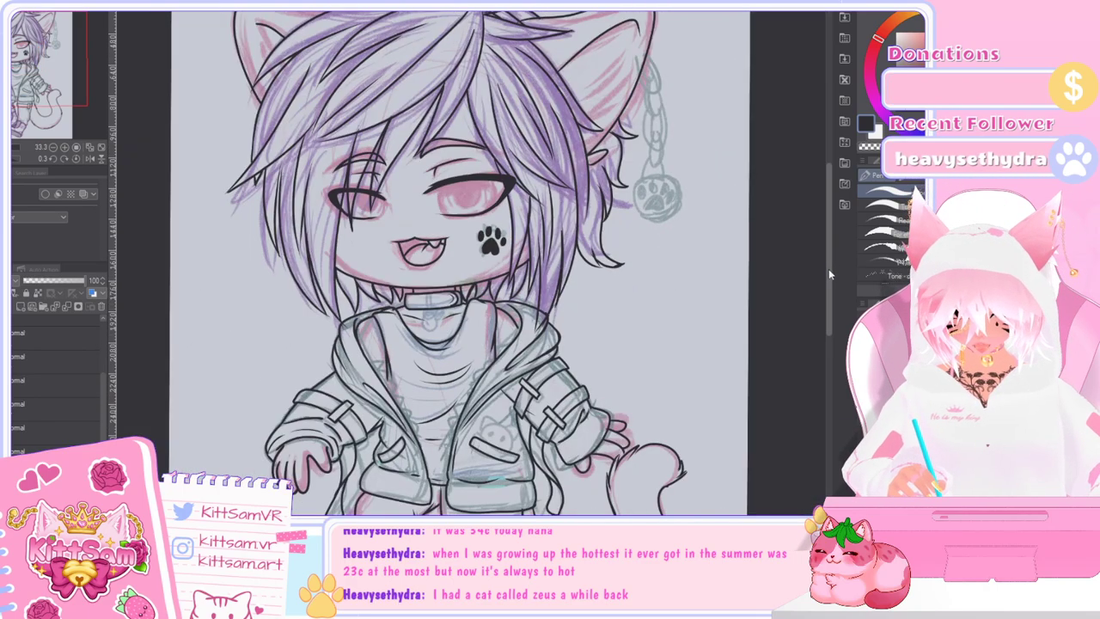
scroll(830, 281, down, 2)
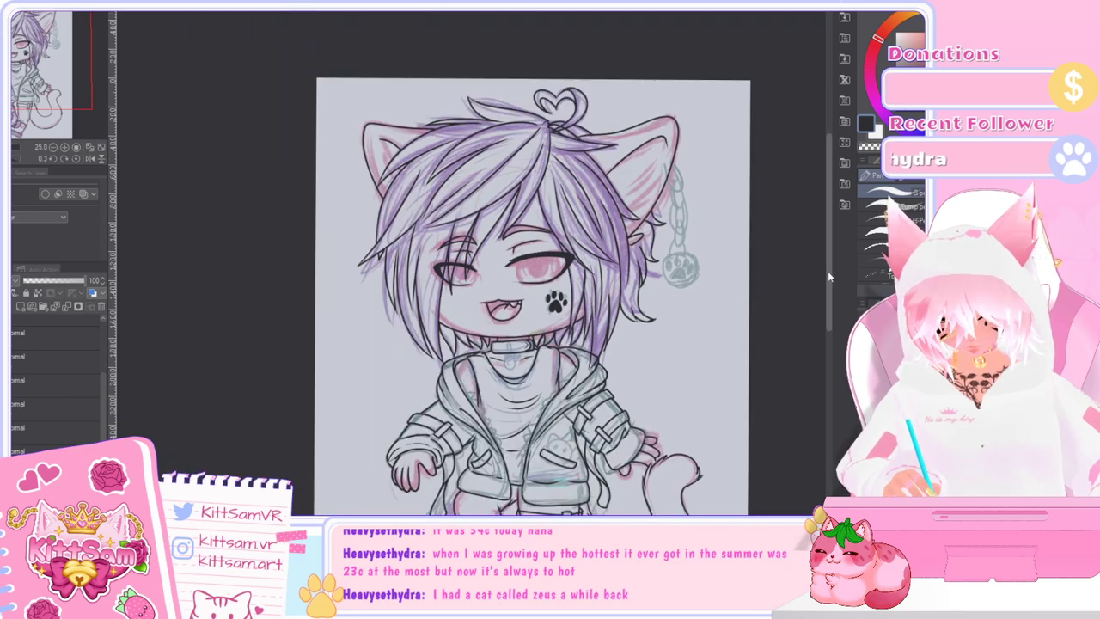
drag(828, 271, 833, 298)
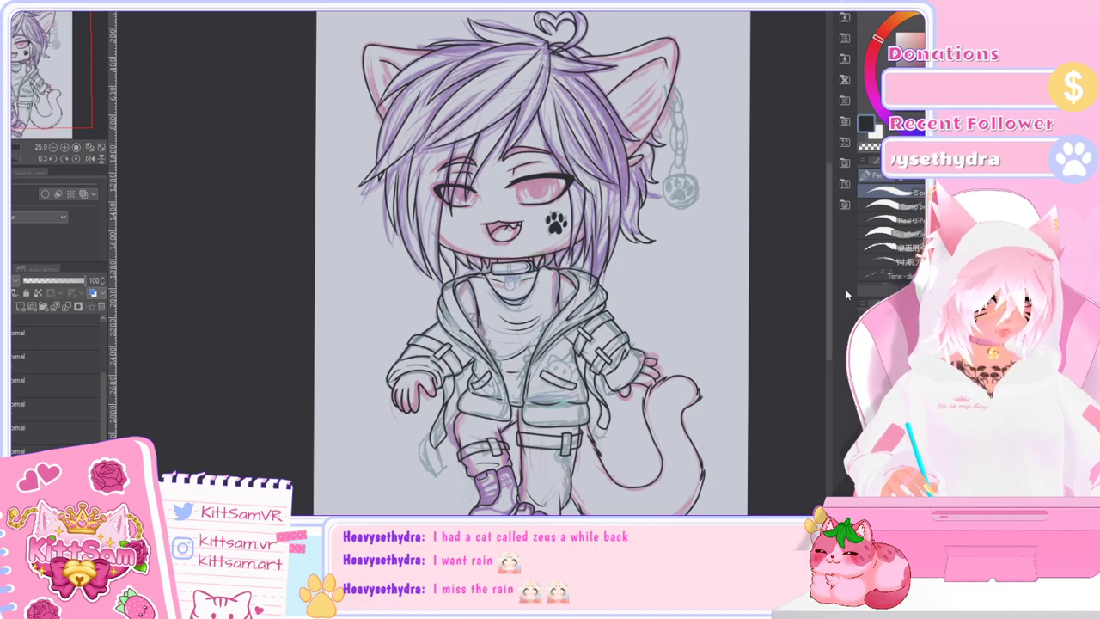
Step: Compare the inked lines across the figure with the coloured sketch hidden and shown again
mouse_move(829, 265)
mouse_down()
mouse_move(829, 355)
mouse_move(829, 336)
mouse_up()
scroll(750, 326, down, 2)
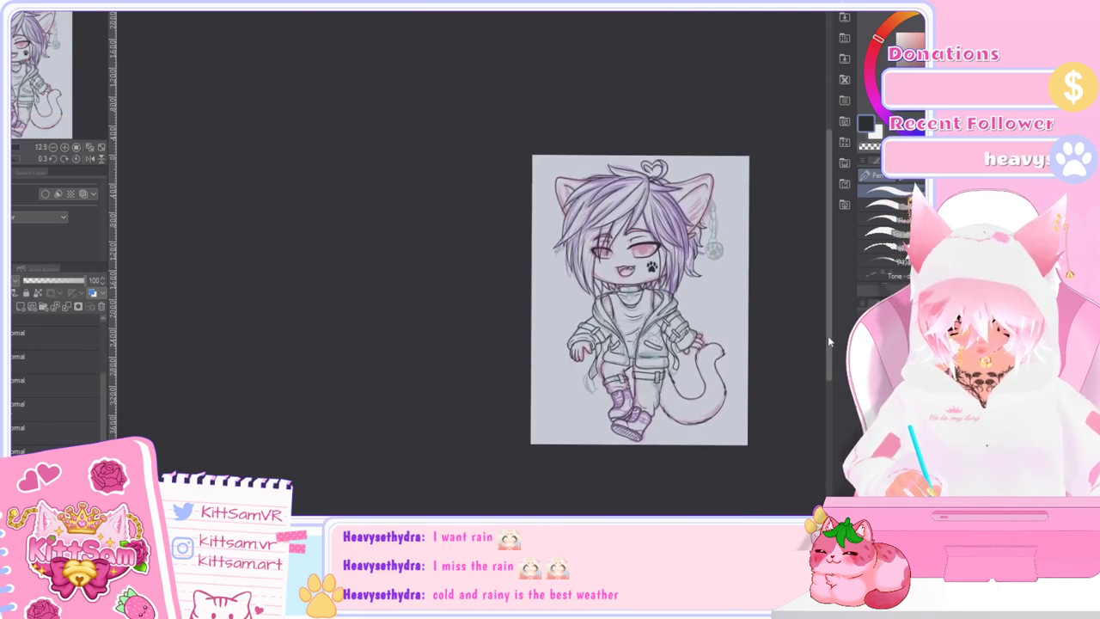
key(ctrl+plus)
drag(310, 528, 431, 527)
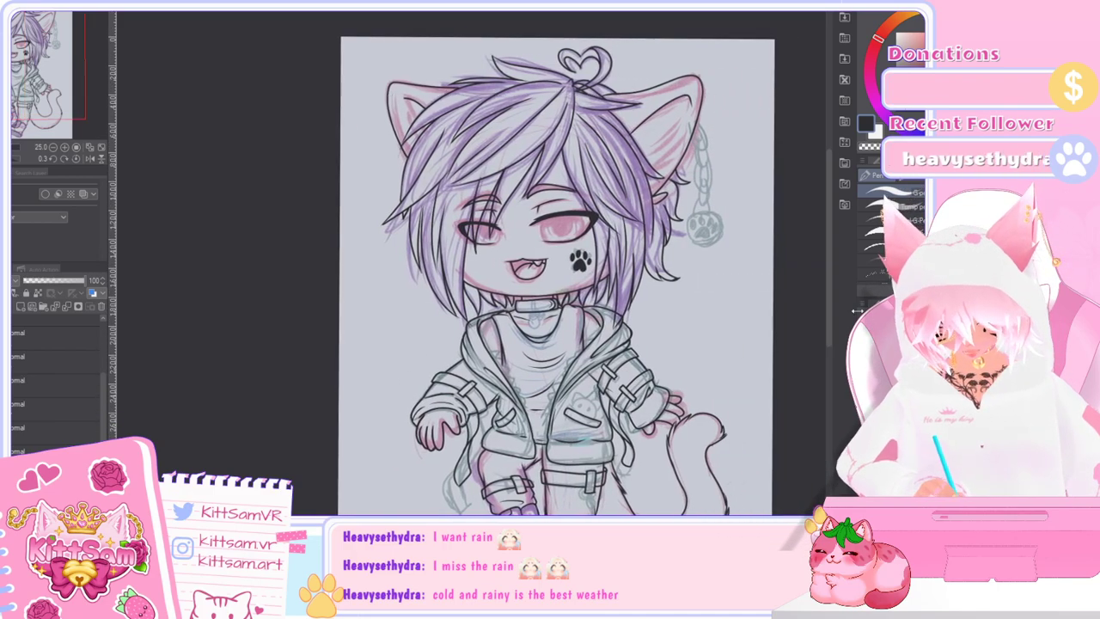
drag(830, 302, 830, 336)
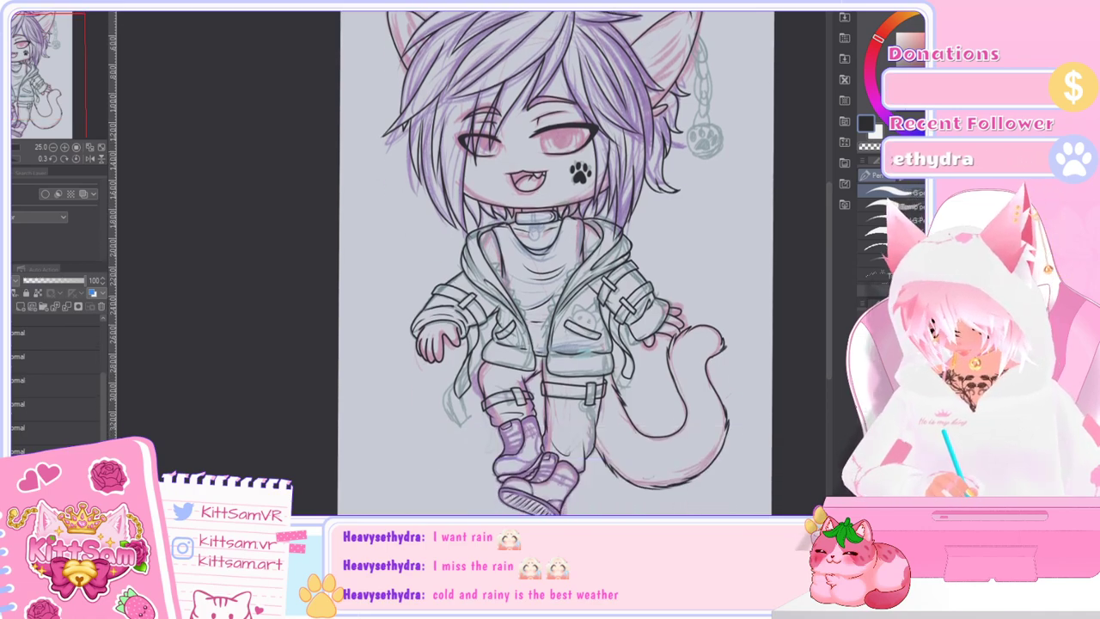
drag(103, 400, 103, 450)
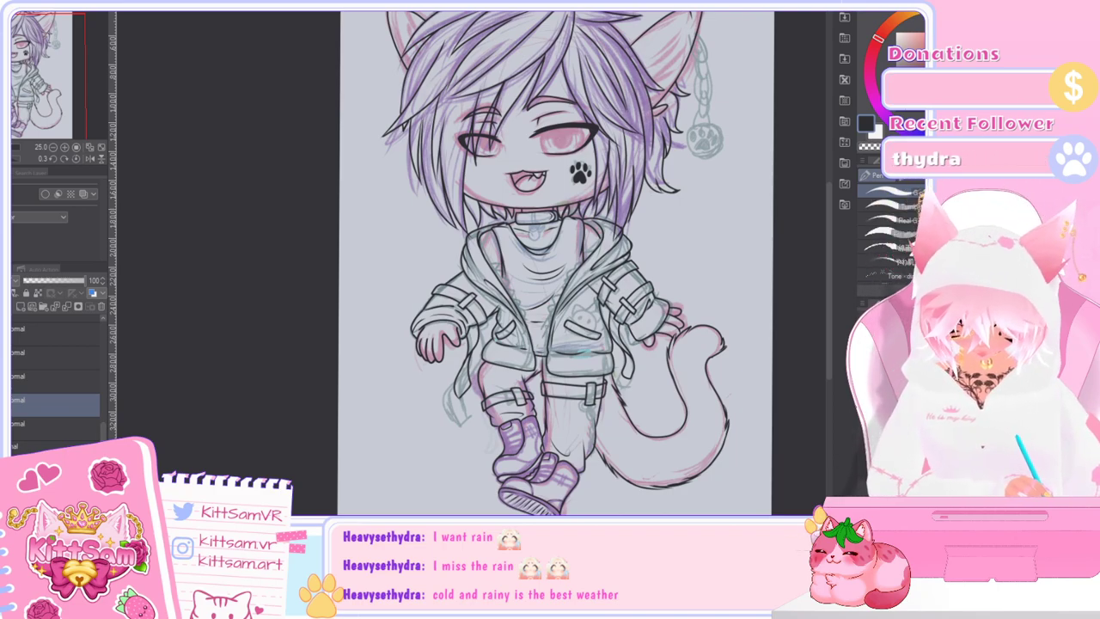
click(5, 446)
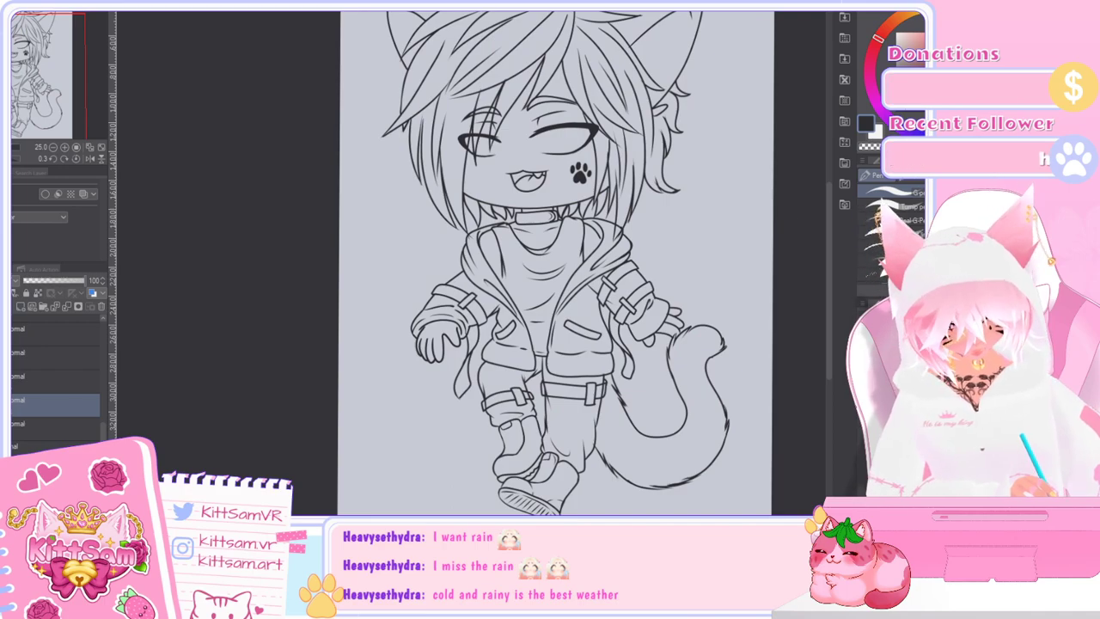
click(5, 446)
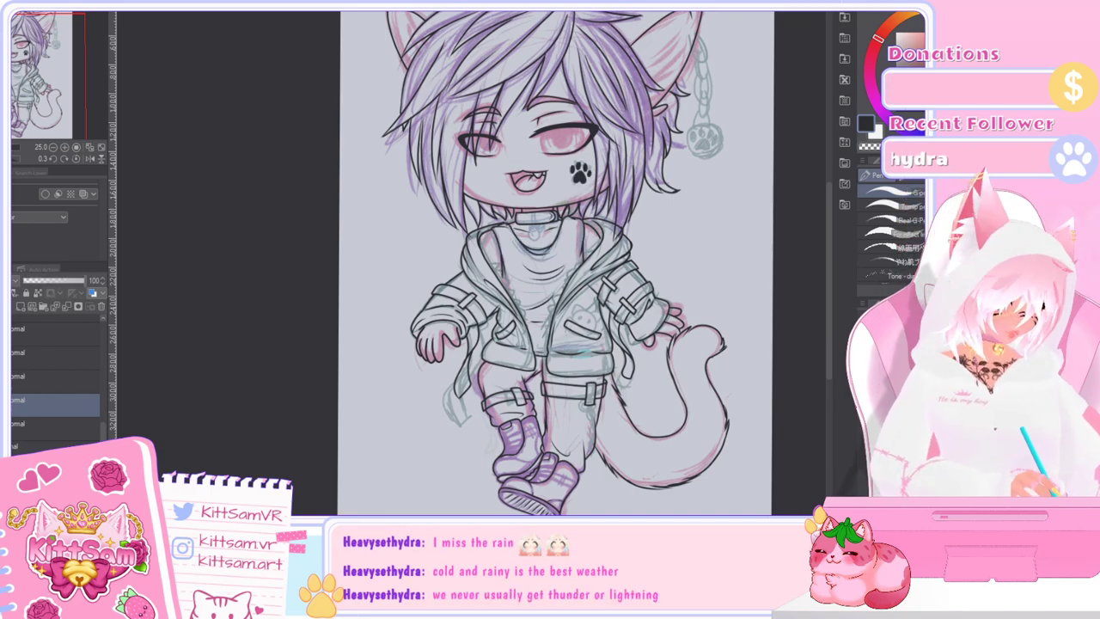
Step: Extend the shirt's armhole line a little further down along the jacket opening on its own line layer
click(53, 357)
scroll(509, 276, up, 4)
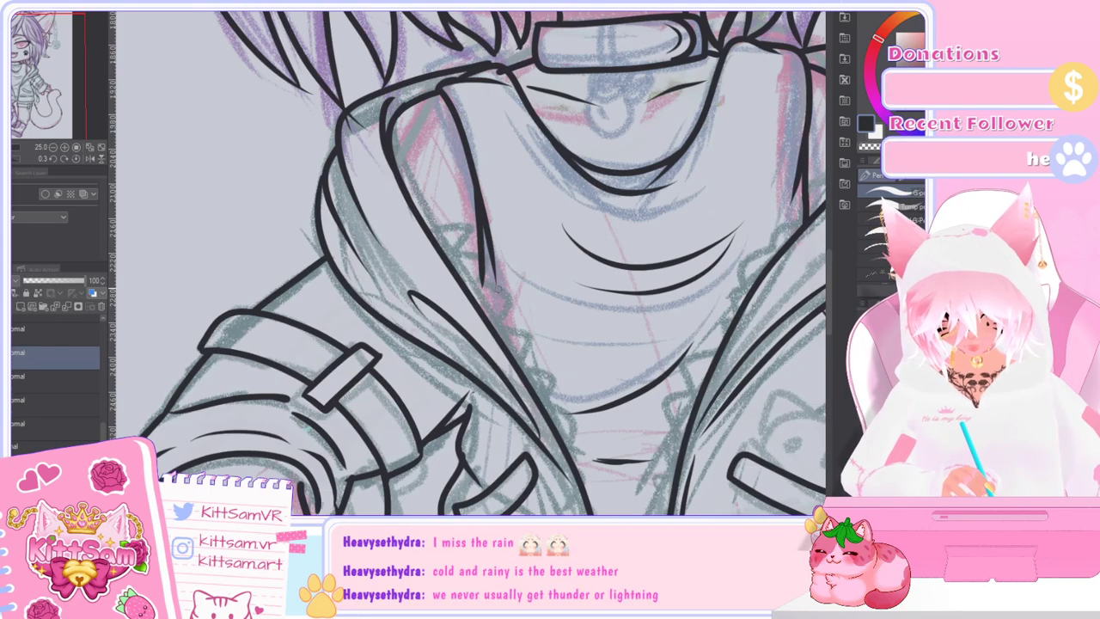
drag(485, 305, 486, 316)
key(ctrl+z)
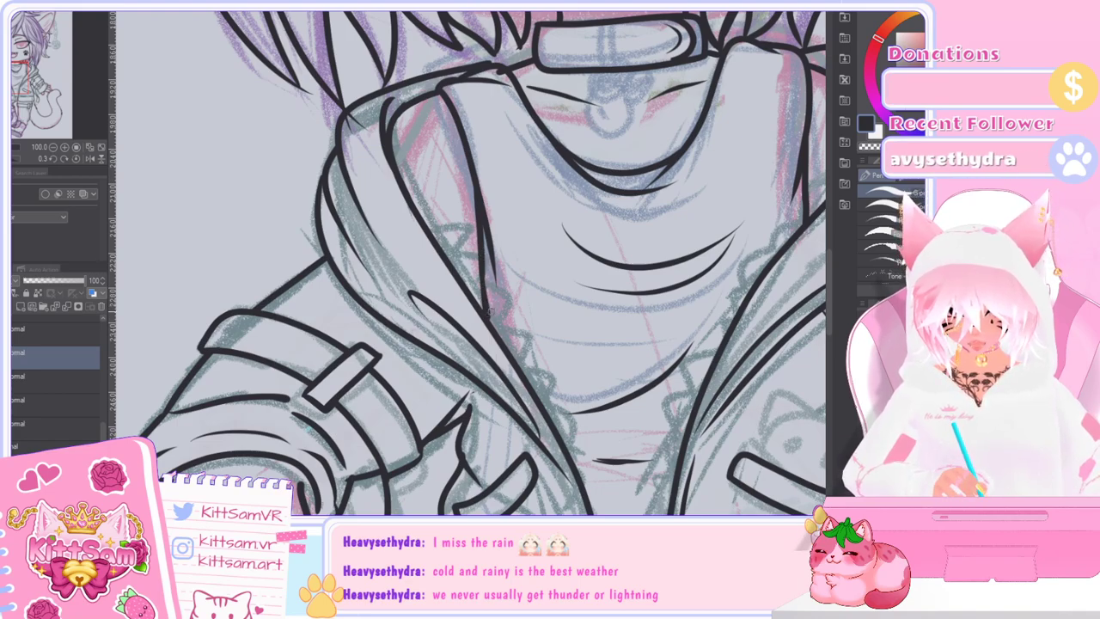
scroll(486, 311, down, 3)
scroll(732, 251, up, 1)
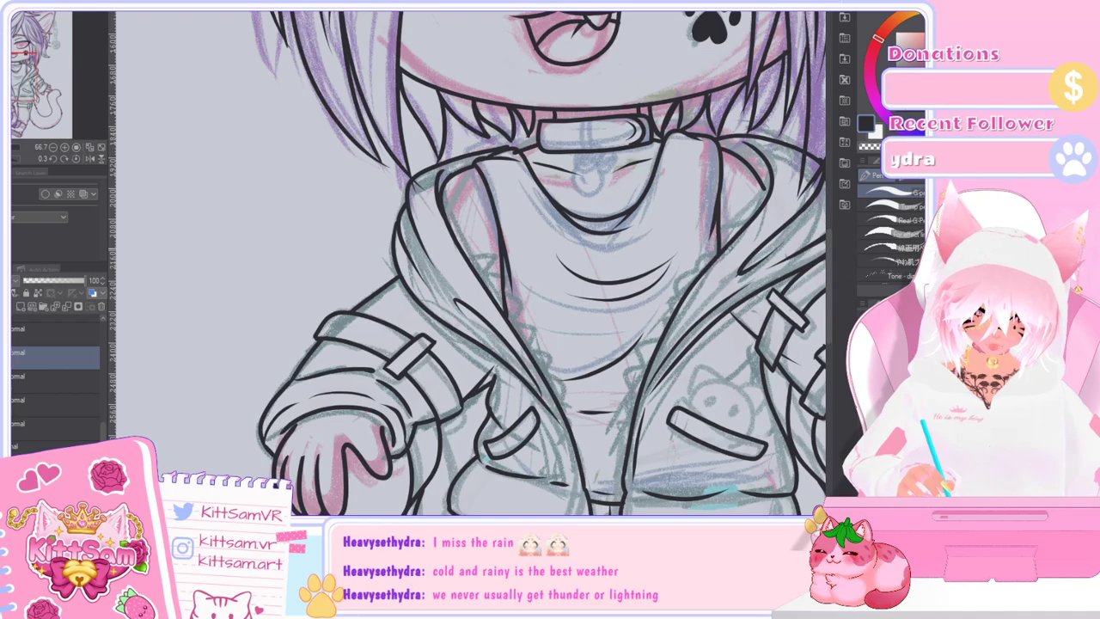
scroll(754, 335, down, 1)
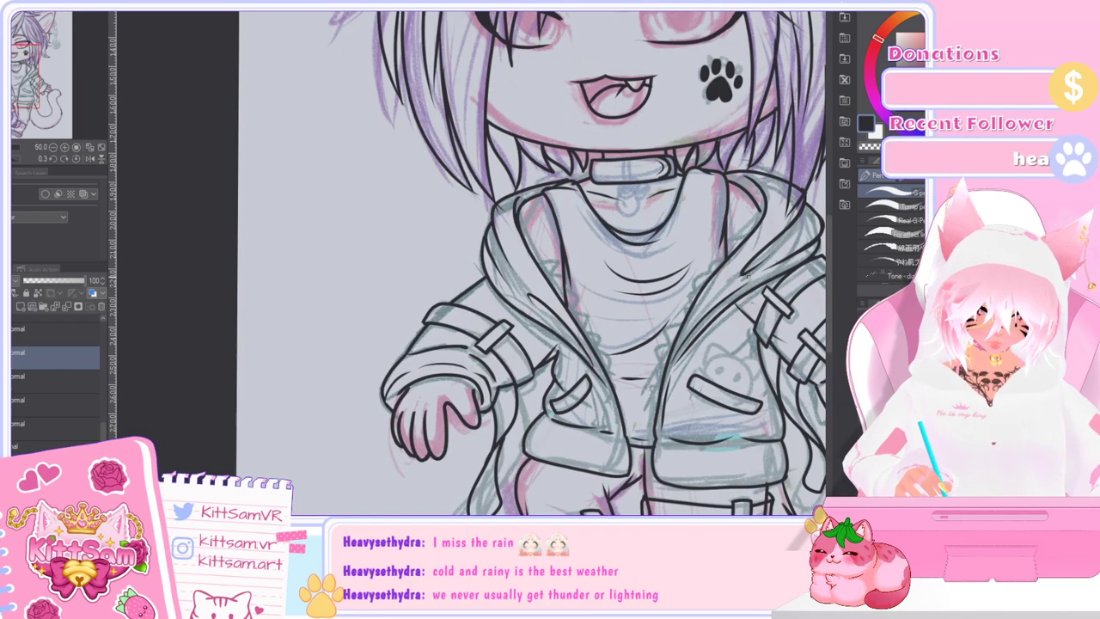
scroll(768, 299, up, 1)
Step: Hide the coloured sketch so that only the ink lines remain on the canvas
click(21, 430)
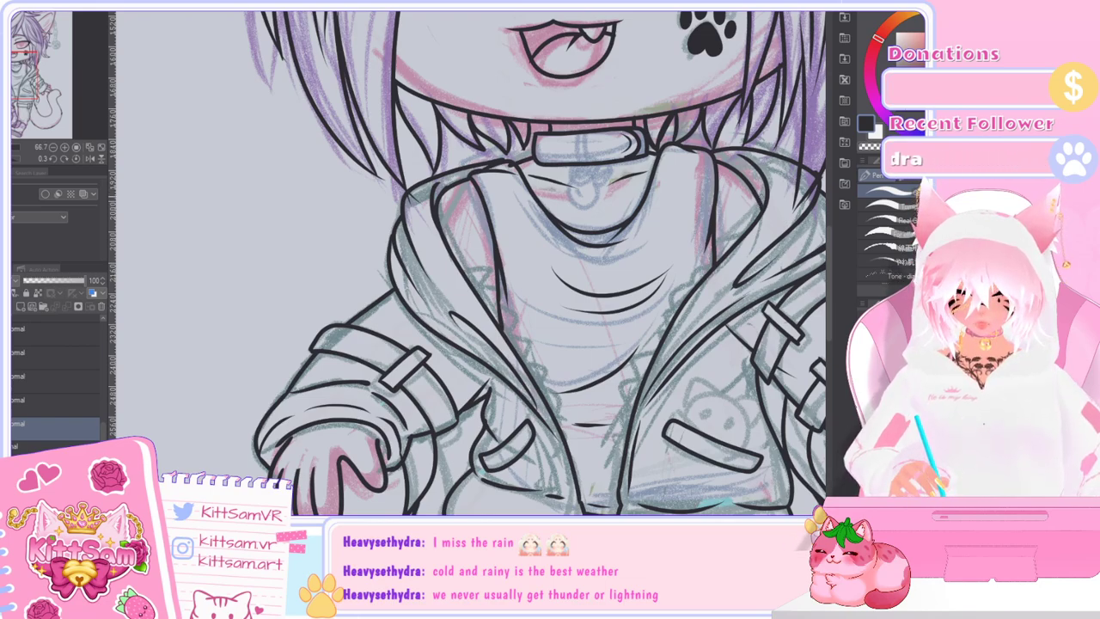
scroll(473, 258, down, 2)
drag(602, 283, 459, 283)
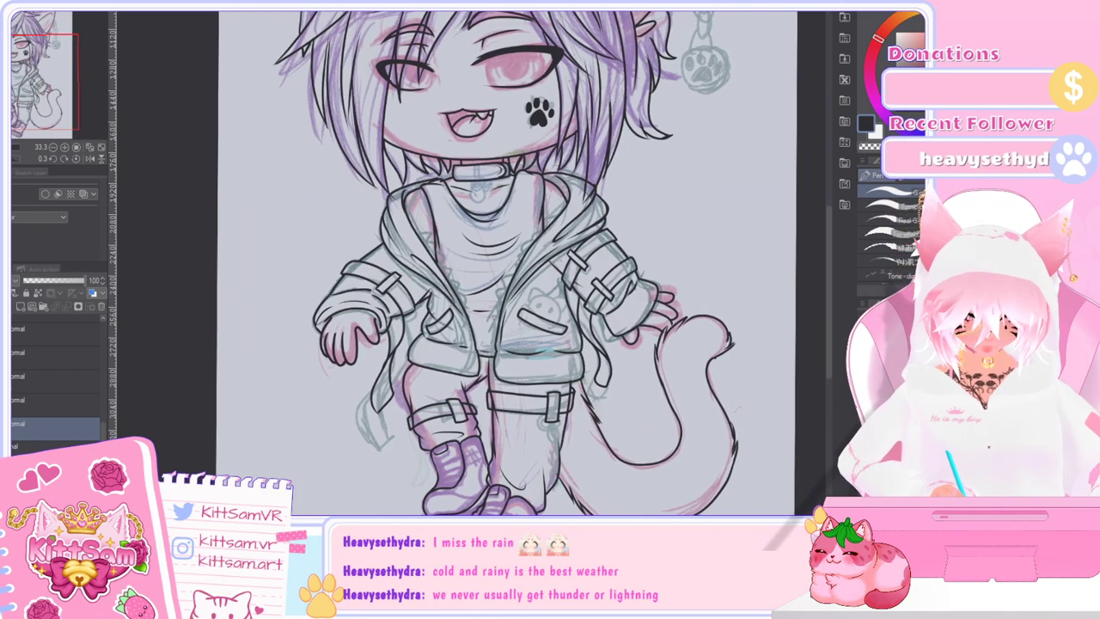
click(9, 449)
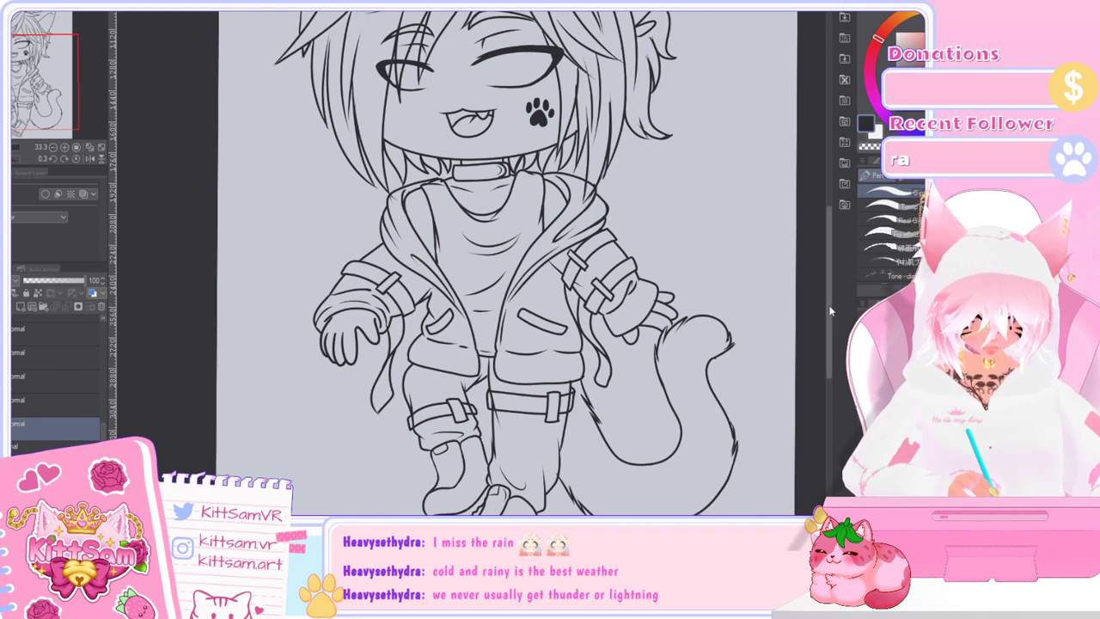
scroll(828, 318, down, 3)
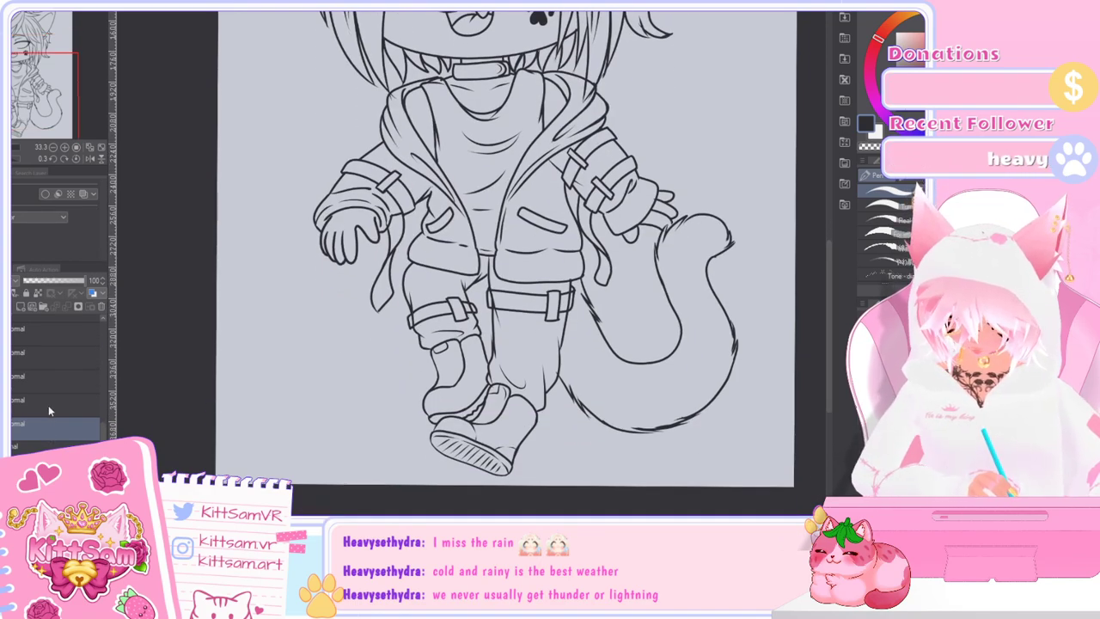
Step: Toggle individual line-art layers off and on to identify which one holds the leg lines
click(48, 334)
click(12, 334)
click(12, 333)
click(12, 356)
click(12, 356)
scroll(76, 390, up, 3)
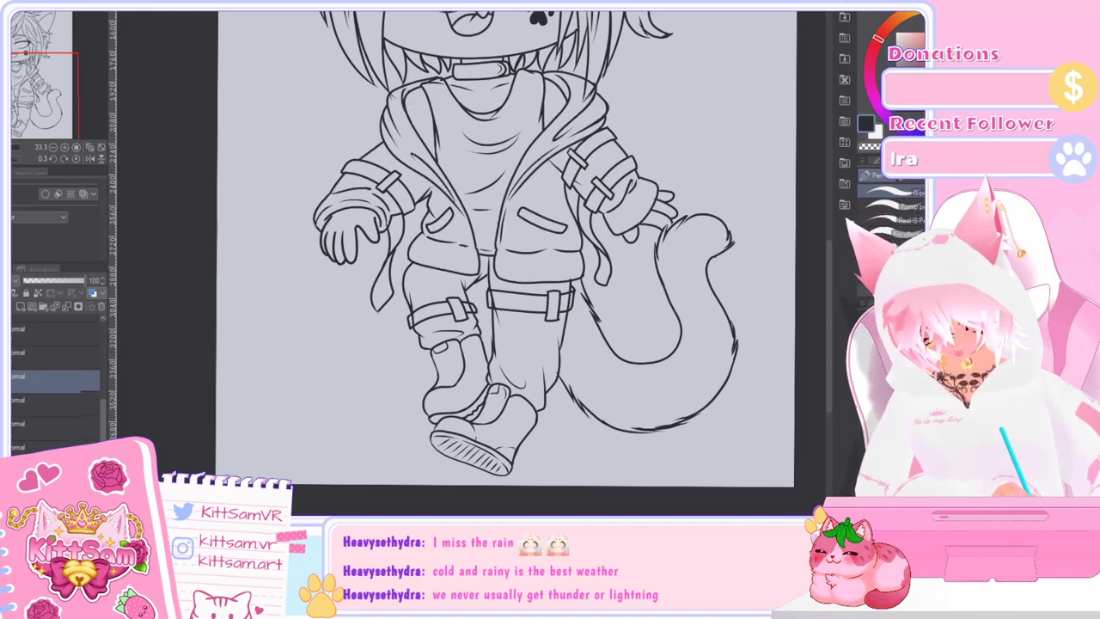
Step: Select the leg line layer and erase the leg outlines crossing the inside of the straight leg's thigh strap
click(77, 388)
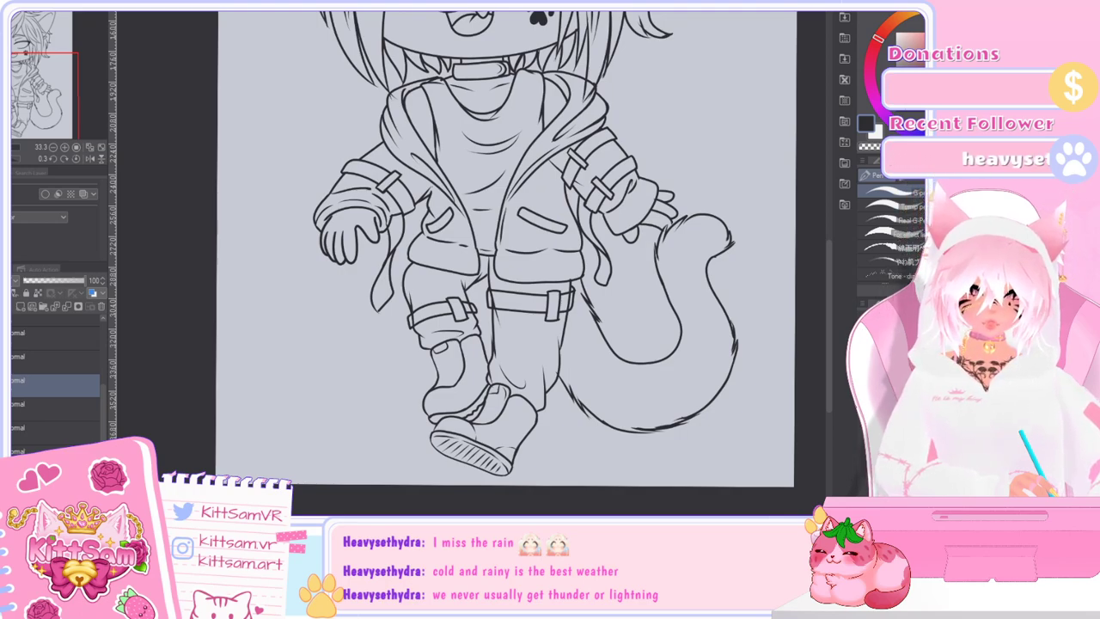
click(21, 357)
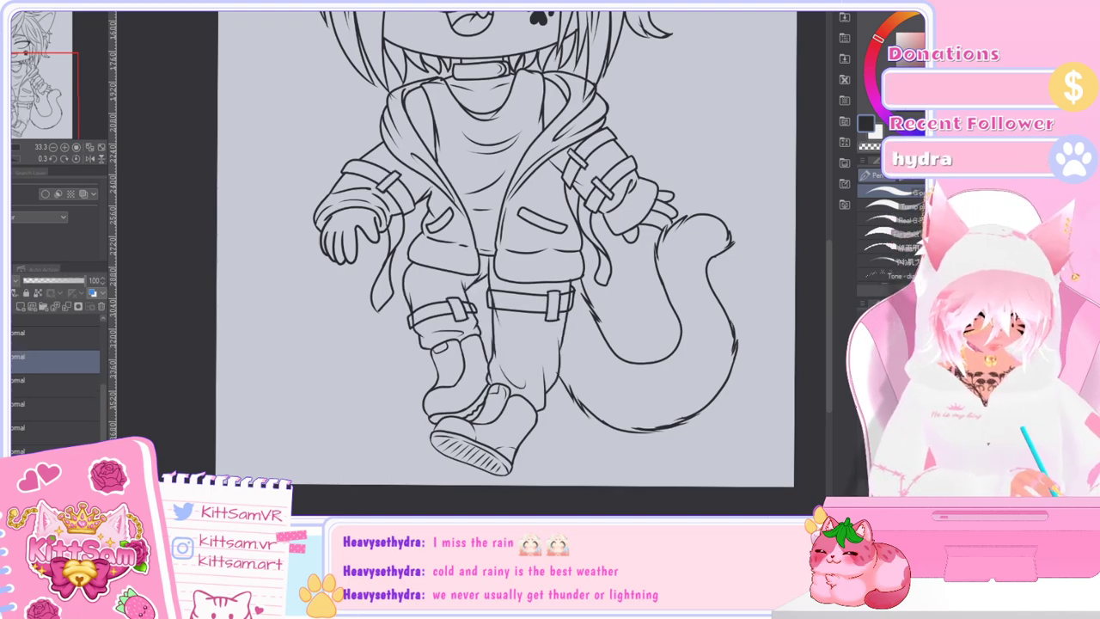
key(e)
scroll(555, 275, up, 5)
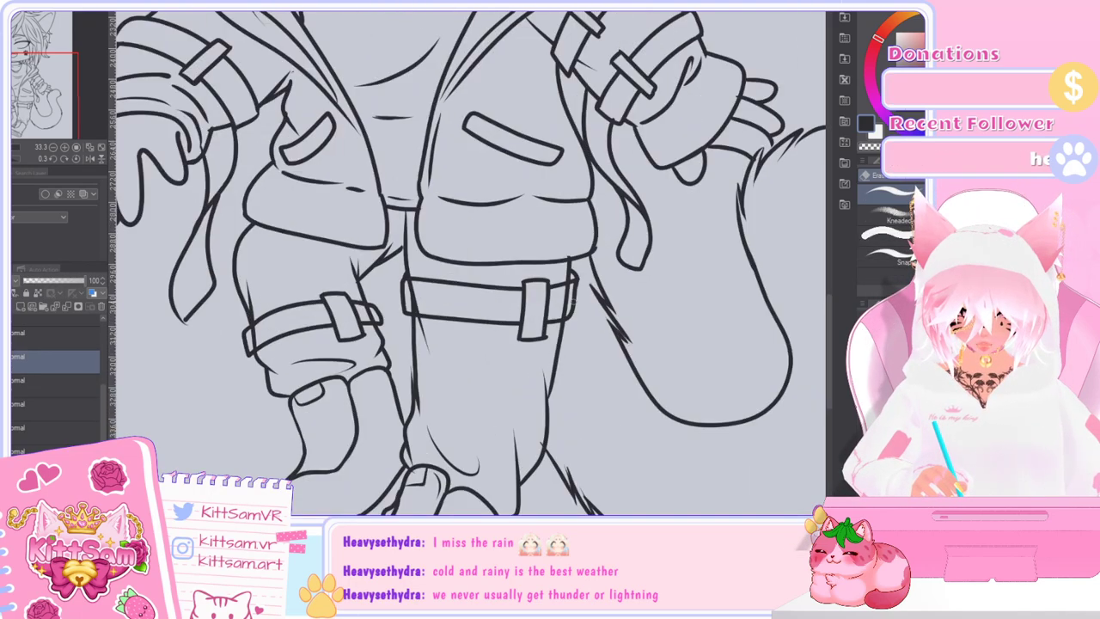
drag(552, 299, 548, 323)
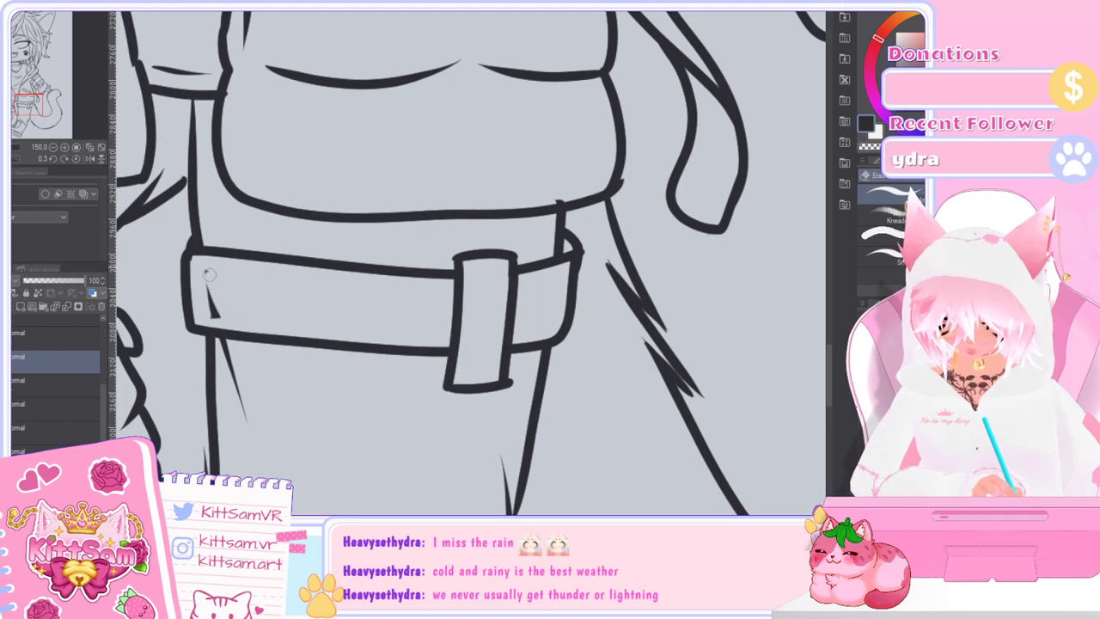
scroll(220, 314, down, 2)
scroll(225, 320, down, 5)
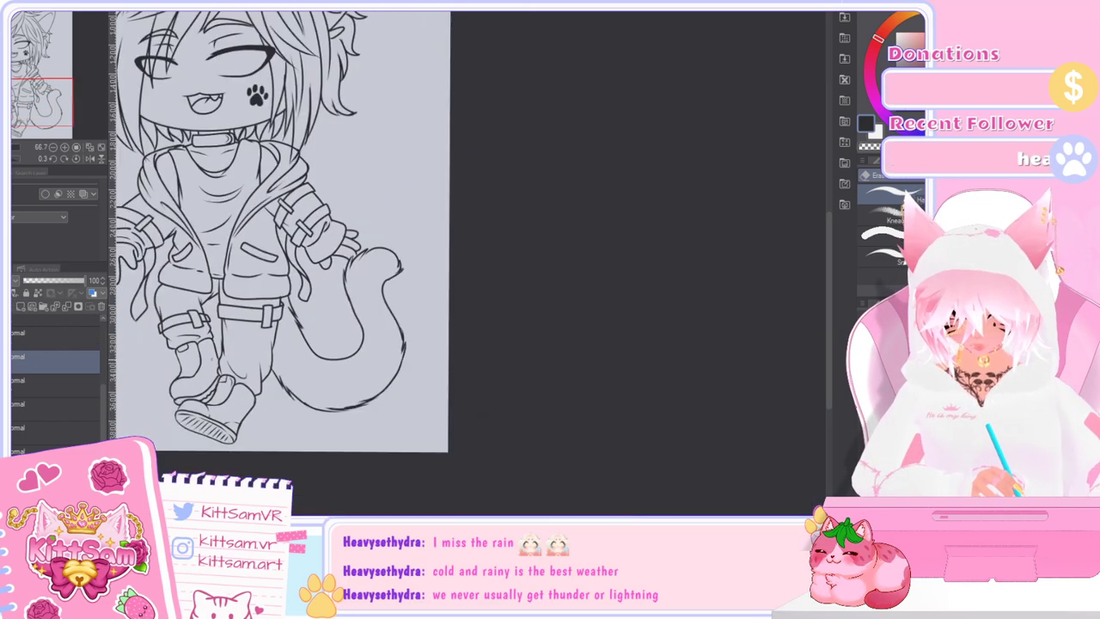
Step: Erase the leg outlines that cross the inside of the strap on the bent leg
scroll(178, 312, up, 6)
drag(165, 288, 166, 308)
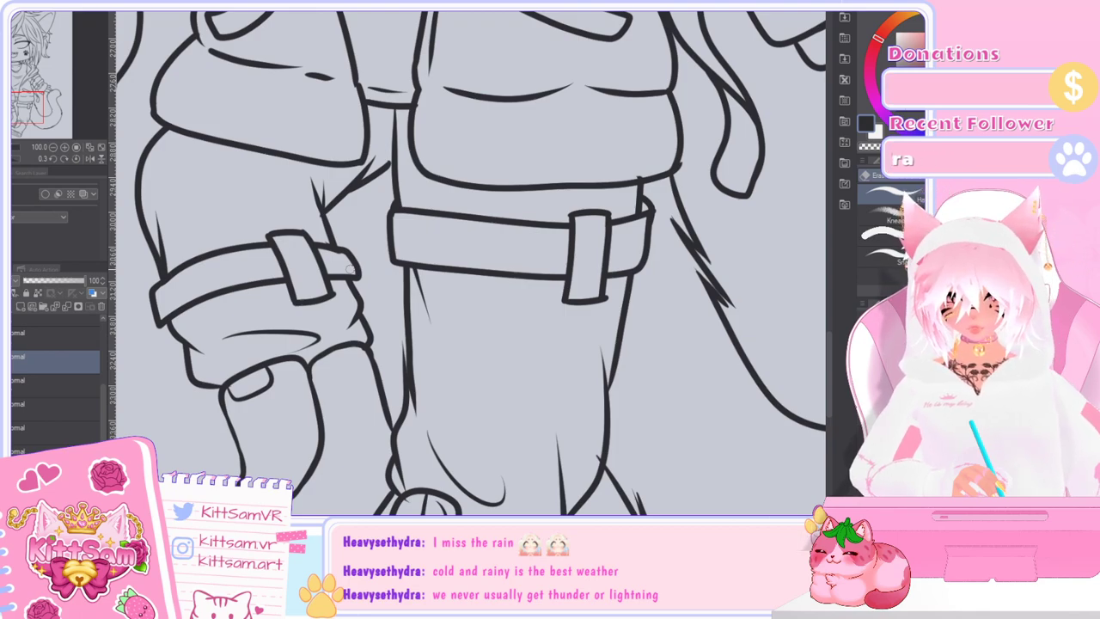
scroll(593, 239, down, 2)
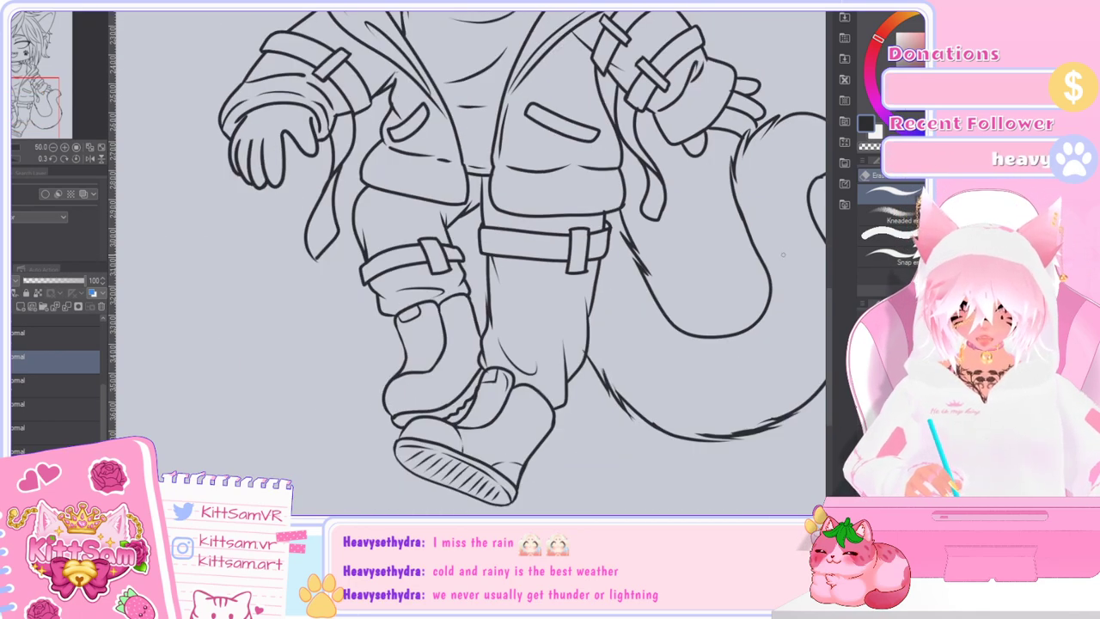
scroll(769, 277, down, 1)
scroll(671, 238, up, 6)
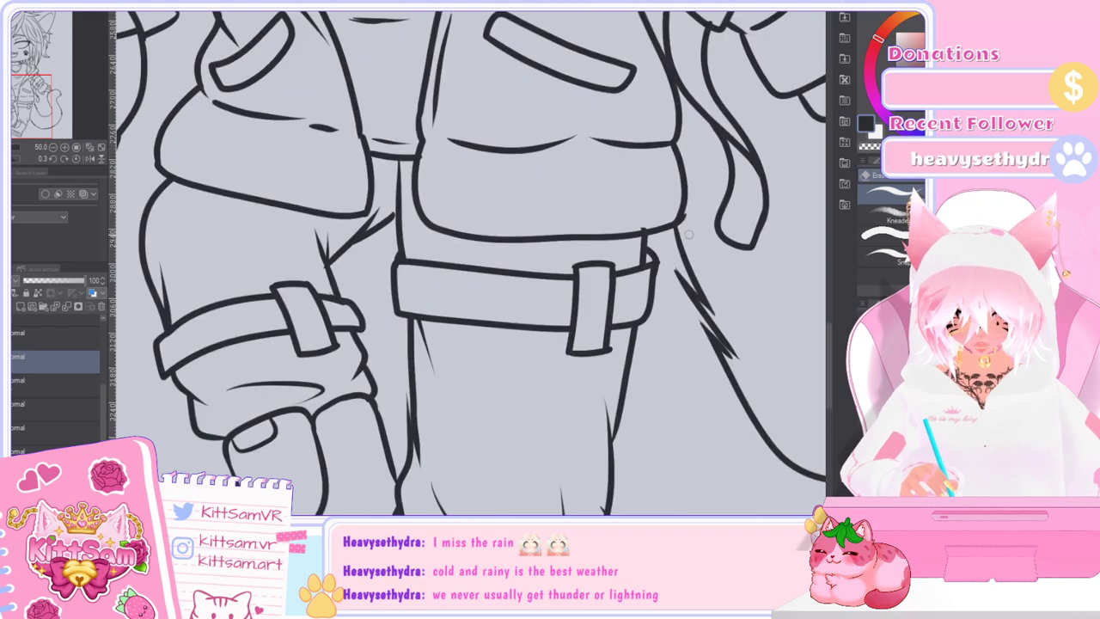
Step: Erase the end of the straight leg's outer line where it pokes past the jacket hem
mouse_move(511, 293)
mouse_down()
mouse_move(462, 379)
mouse_move(571, 464)
mouse_up()
key(ctrl+z)
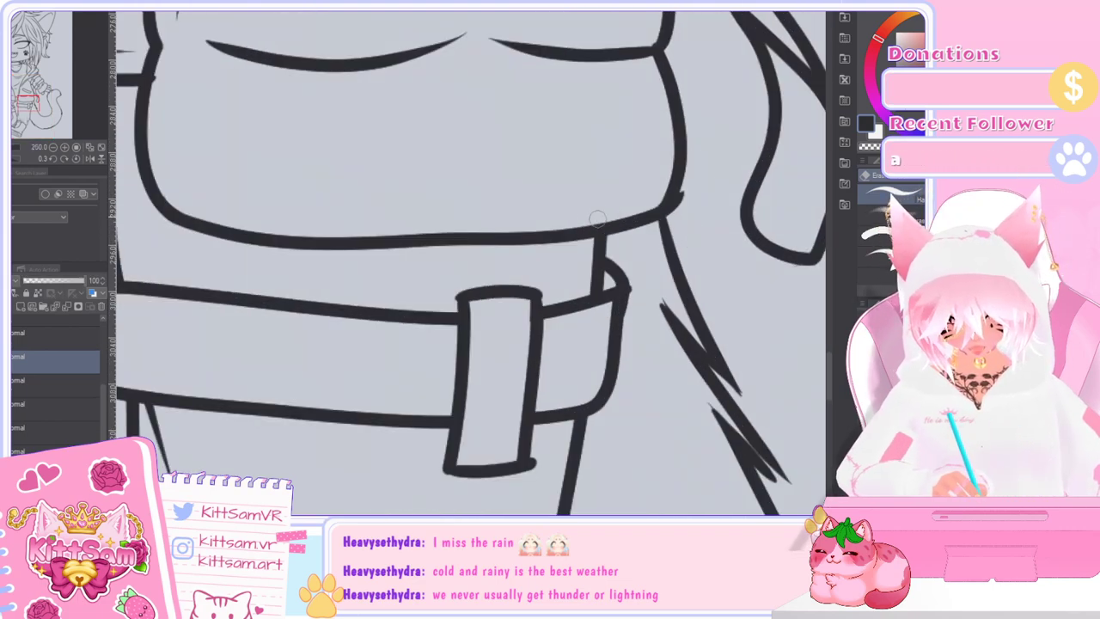
scroll(636, 280, down, 1)
scroll(636, 280, down, 3)
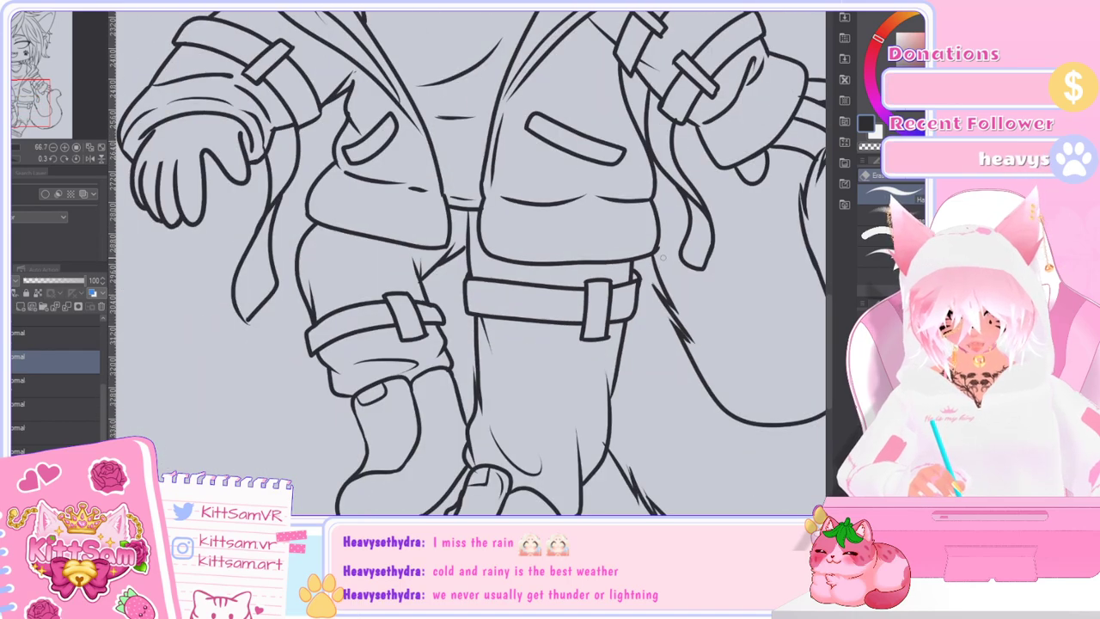
scroll(636, 280, up, 1)
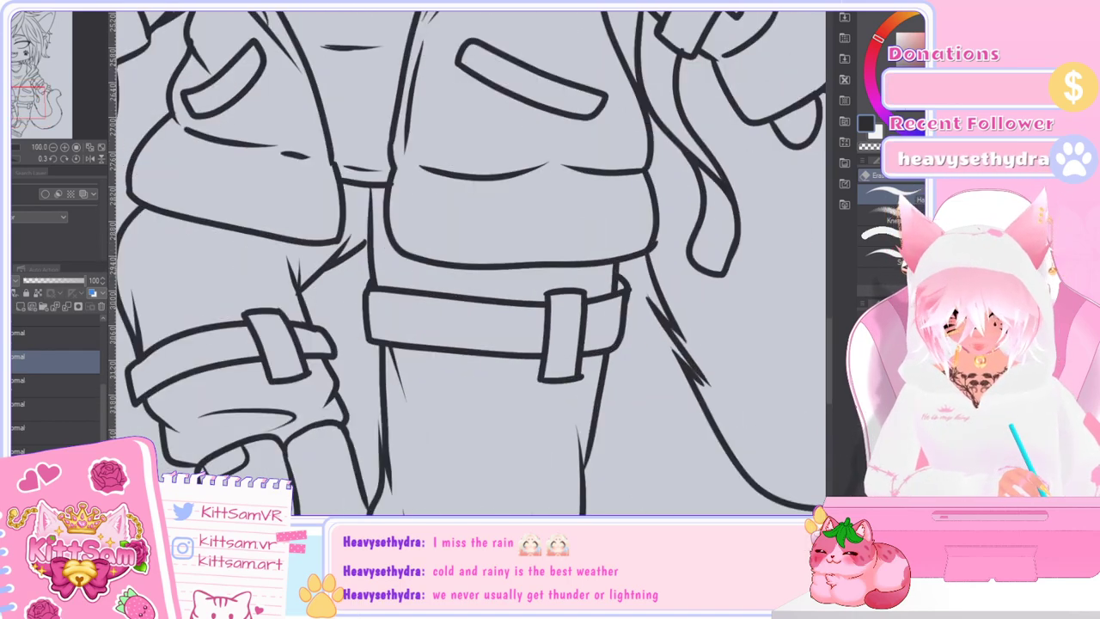
Step: Undo the last two eraser strokes and redo them
key(ctrl+z)
key(ctrl+z)
key(ctrl+y)
key(ctrl+y)
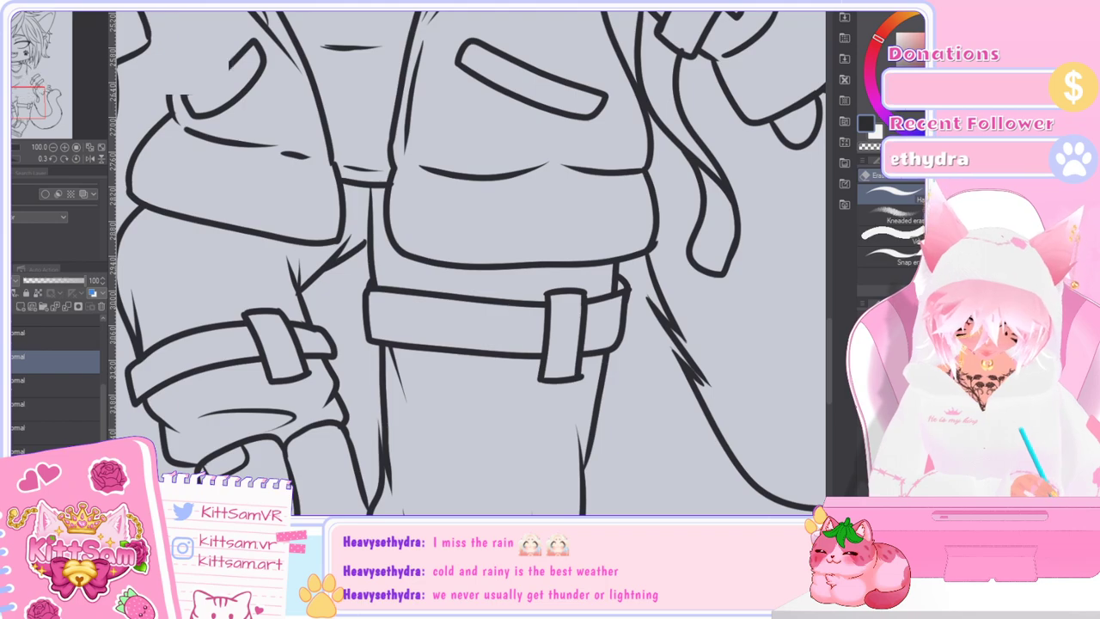
Step: Examine the clean lines of the legs, tail, jacket and sleeves for stray overlaps, down to the cuff and hand
click(24, 411)
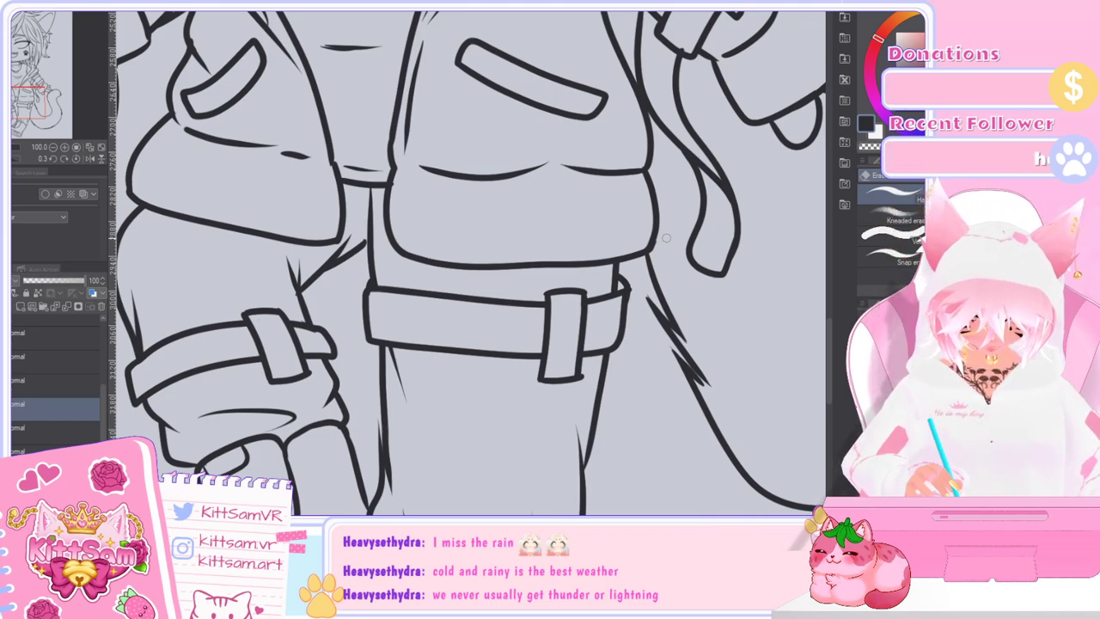
key(ctrl+minus)
drag(829, 361, 828, 379)
scroll(828, 379, up, 2)
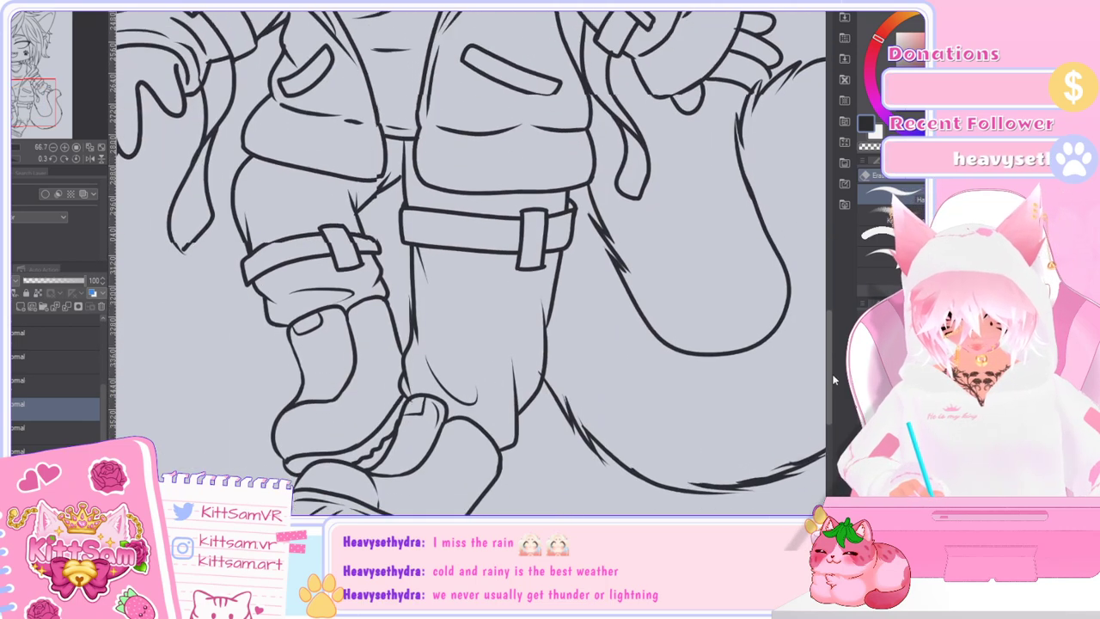
key(ctrl+plus)
key(ctrl+minus)
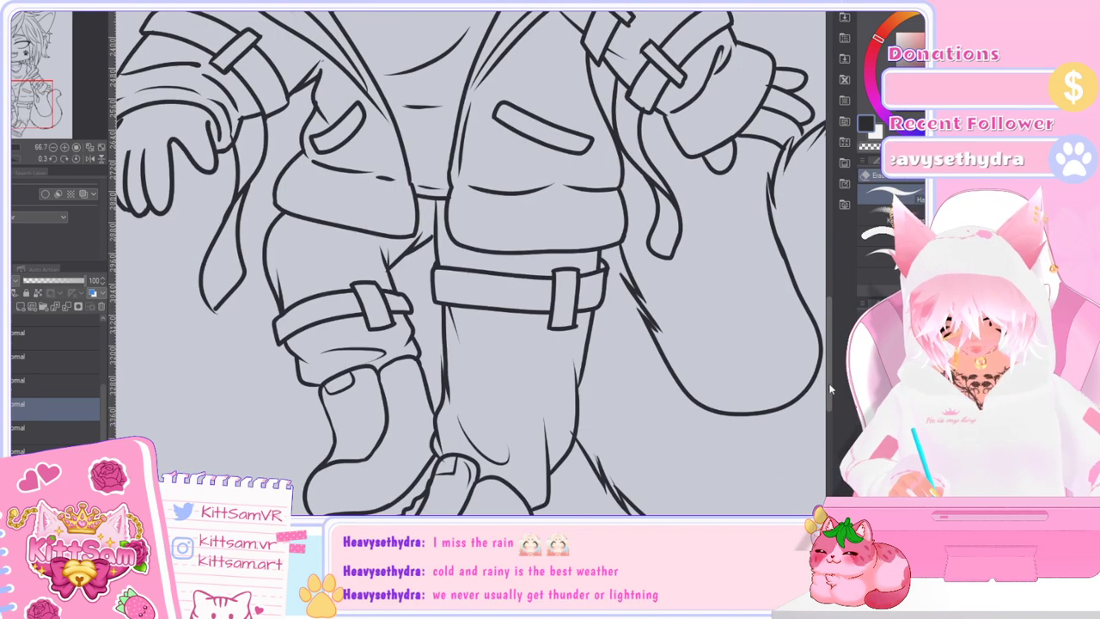
scroll(828, 404, down, 2)
scroll(832, 391, up, 2)
scroll(832, 391, up, 3)
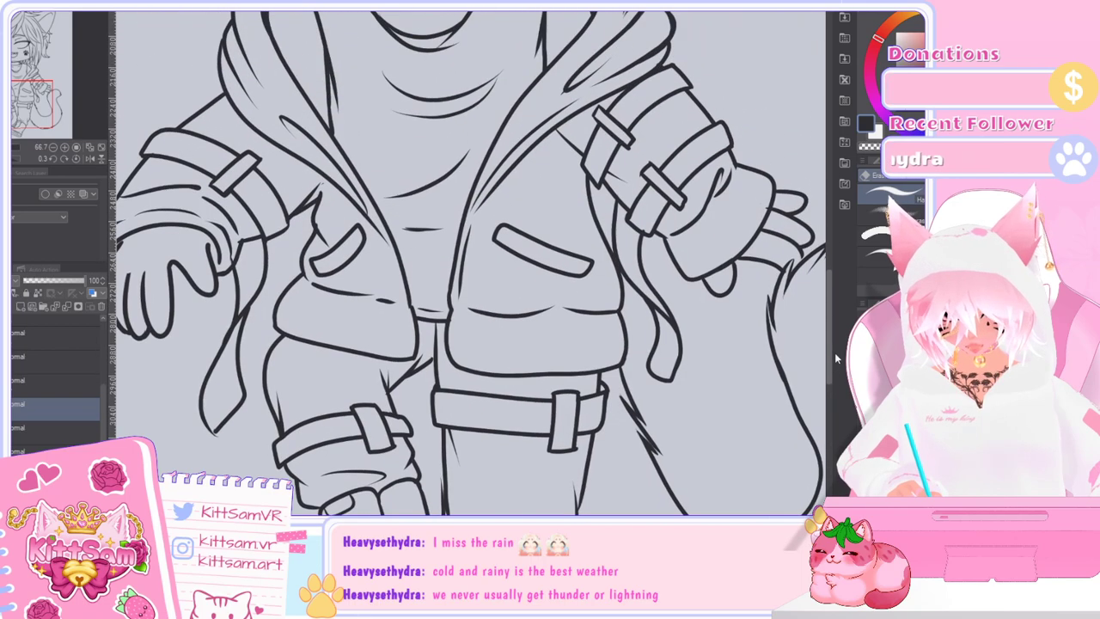
key(ctrl+minus)
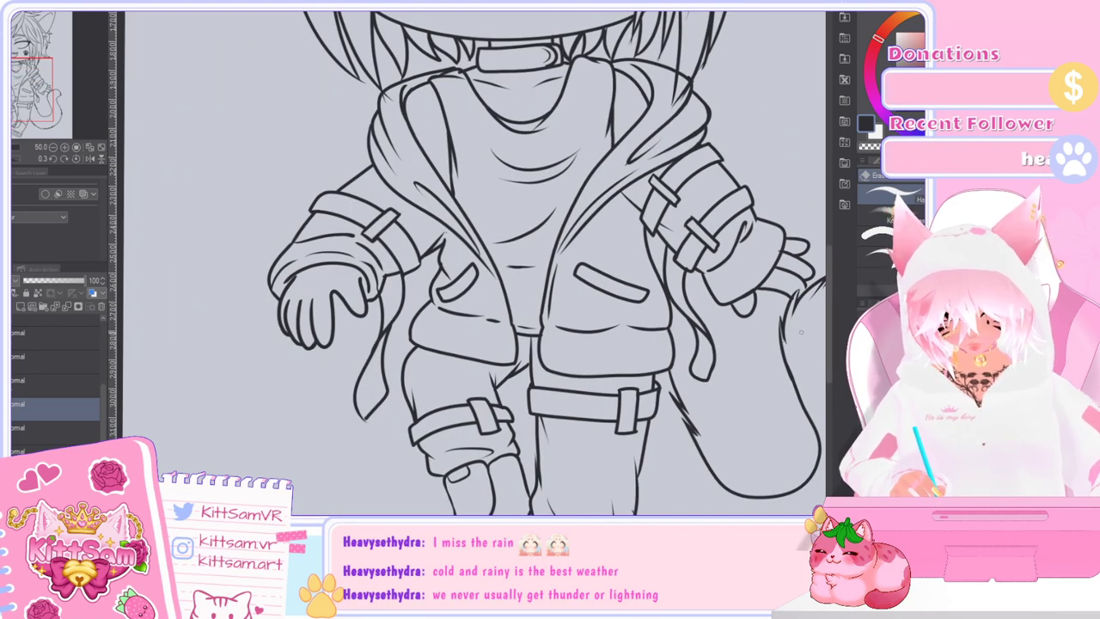
key(ctrl+plus)
key(ctrl+minus)
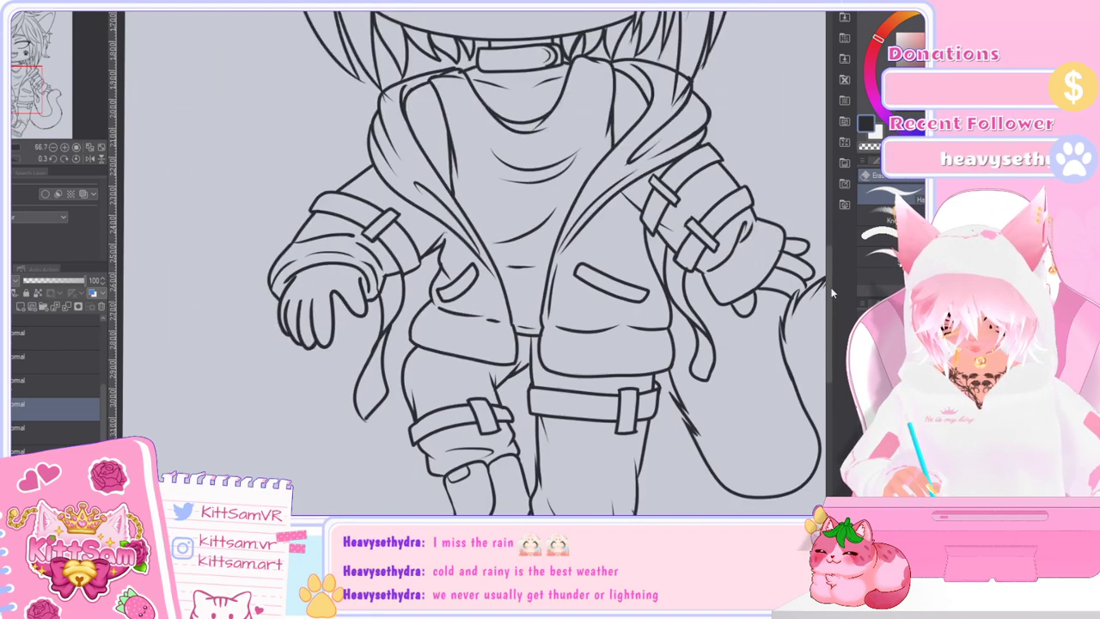
scroll(369, 324, up, 4)
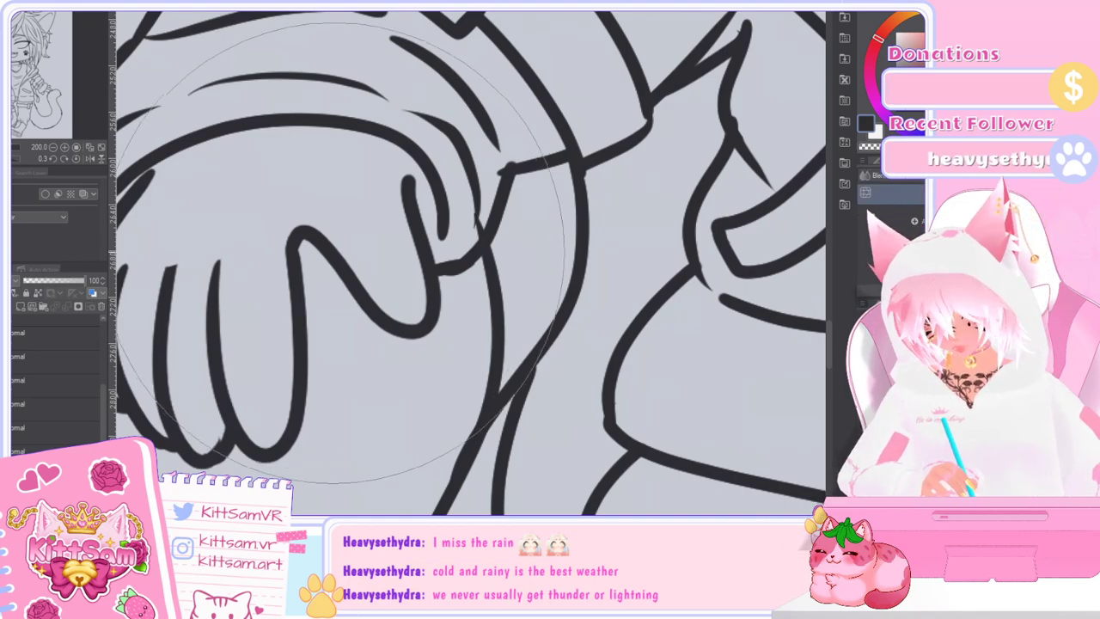
scroll(340, 286, down, 2)
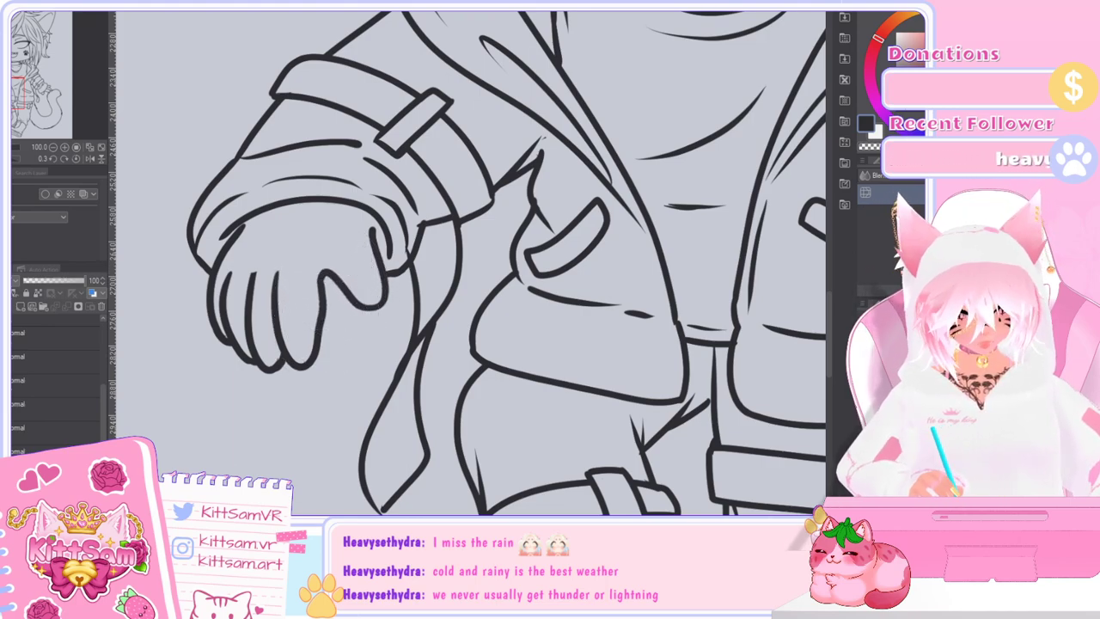
Step: Erase the inner edge of the index finger and the curve joining it to the thumb
drag(324, 310, 316, 313)
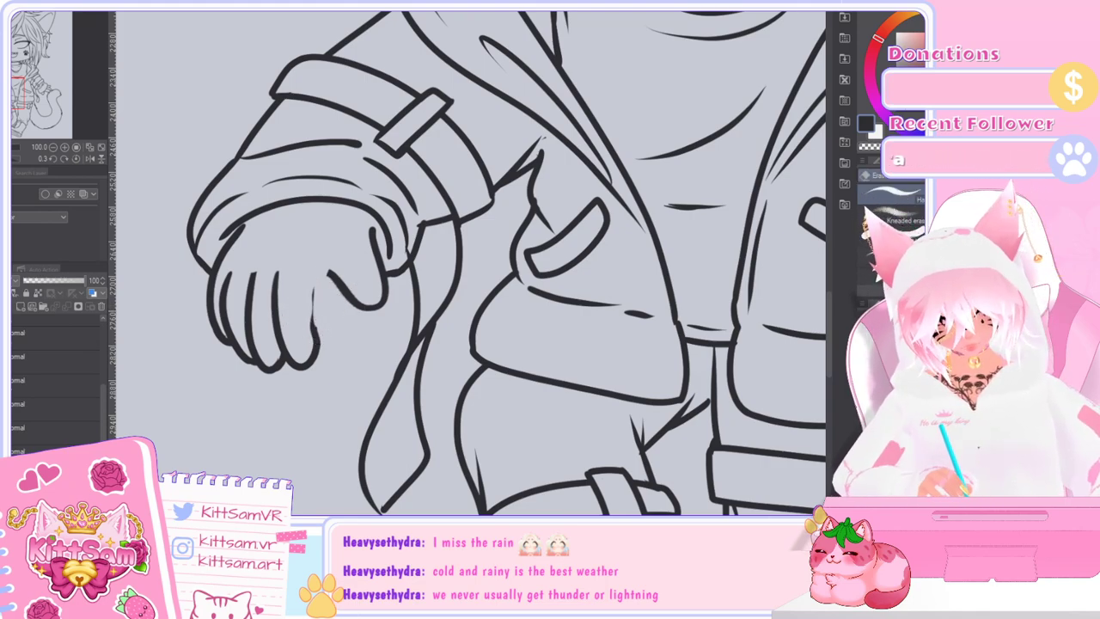
drag(314, 284, 333, 289)
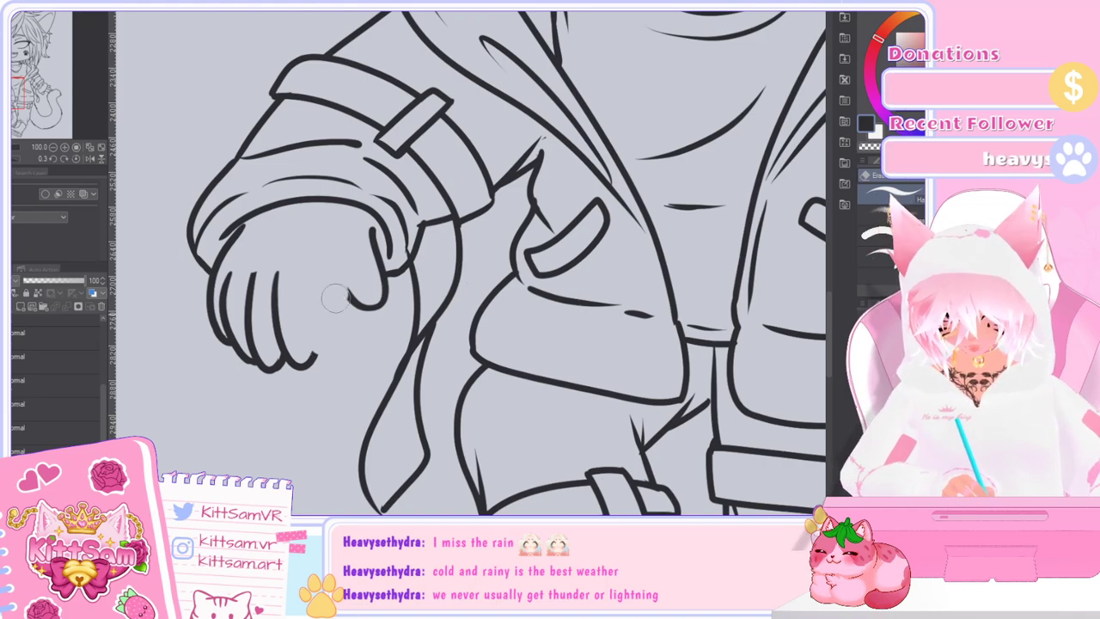
mouse_move(351, 333)
mouse_down()
mouse_move(367, 241)
mouse_move(381, 307)
mouse_up()
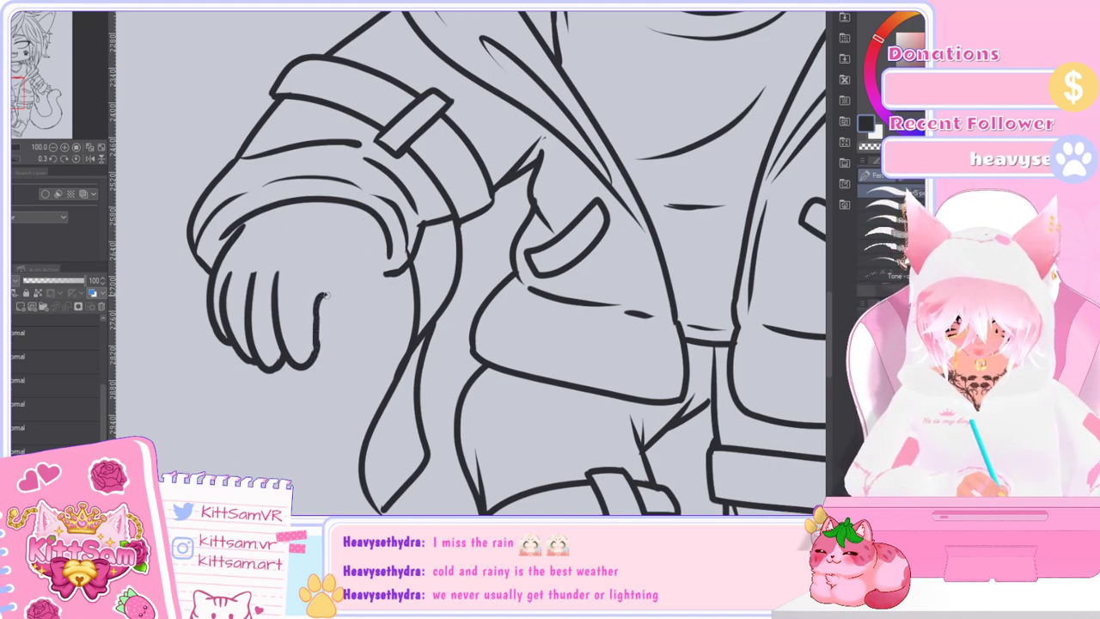
drag(366, 271, 322, 299)
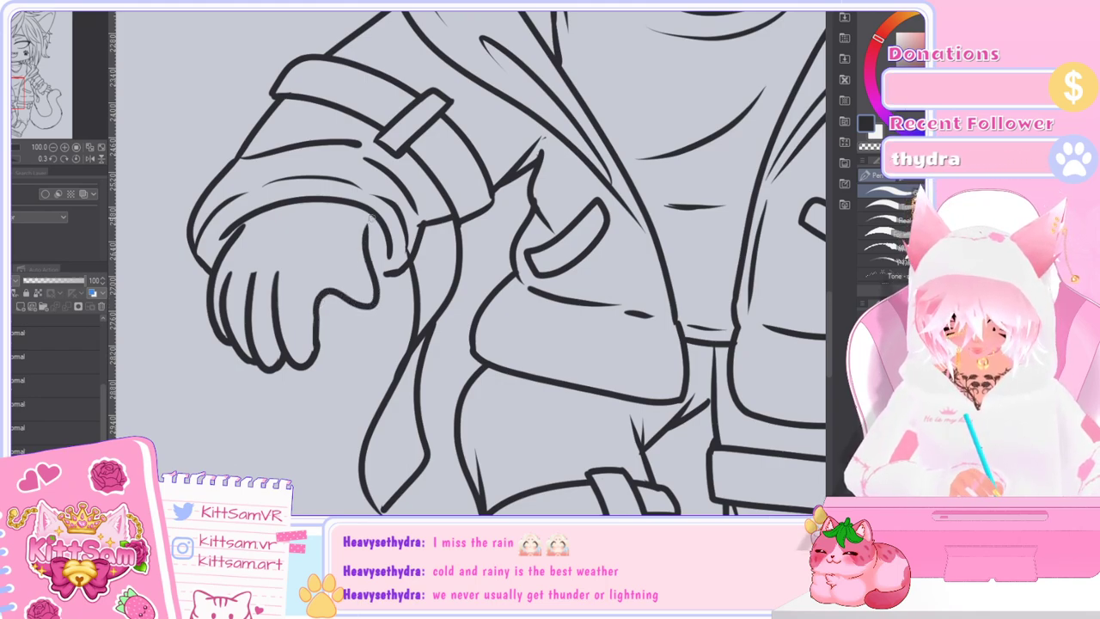
key(ctrl+z)
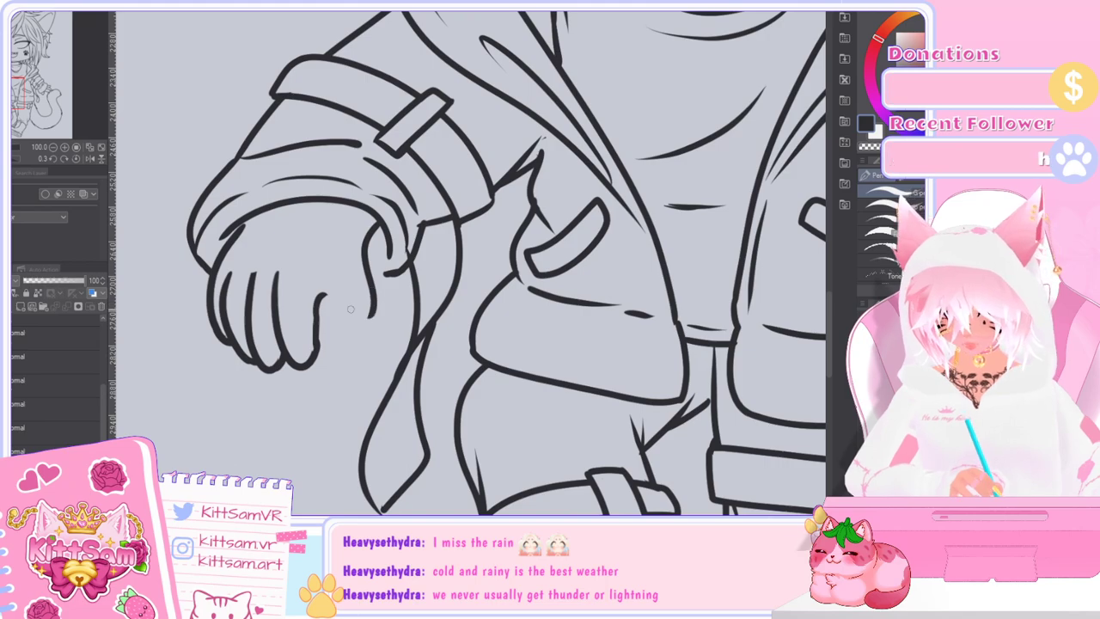
drag(368, 286, 319, 299)
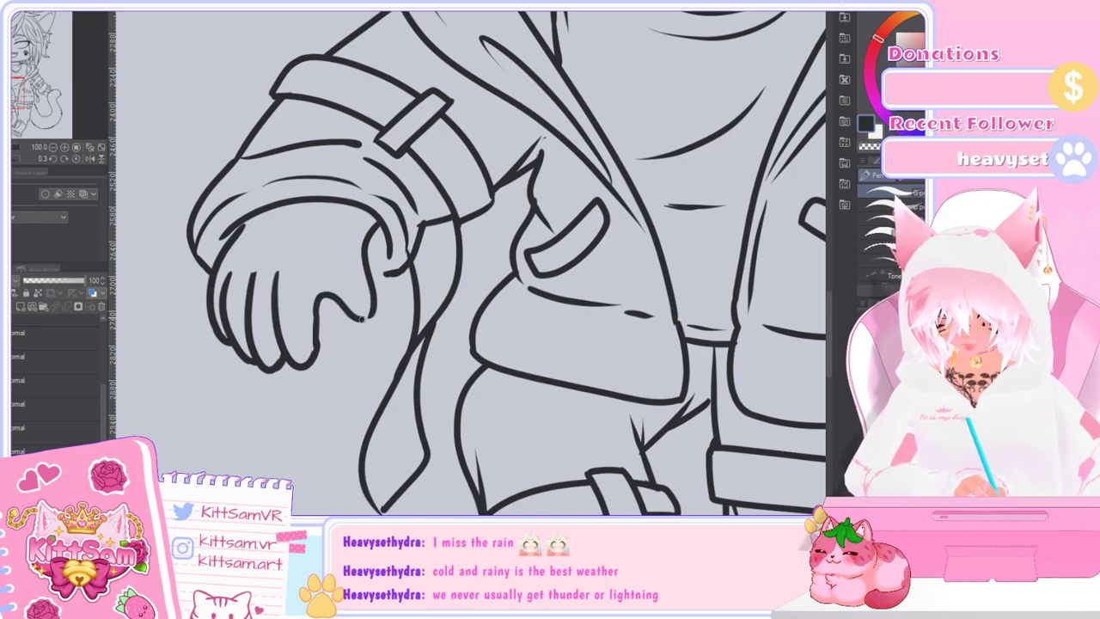
key(ctrl+z)
key(ctrl+z)
key(ctrl+z)
key(ctrl+z)
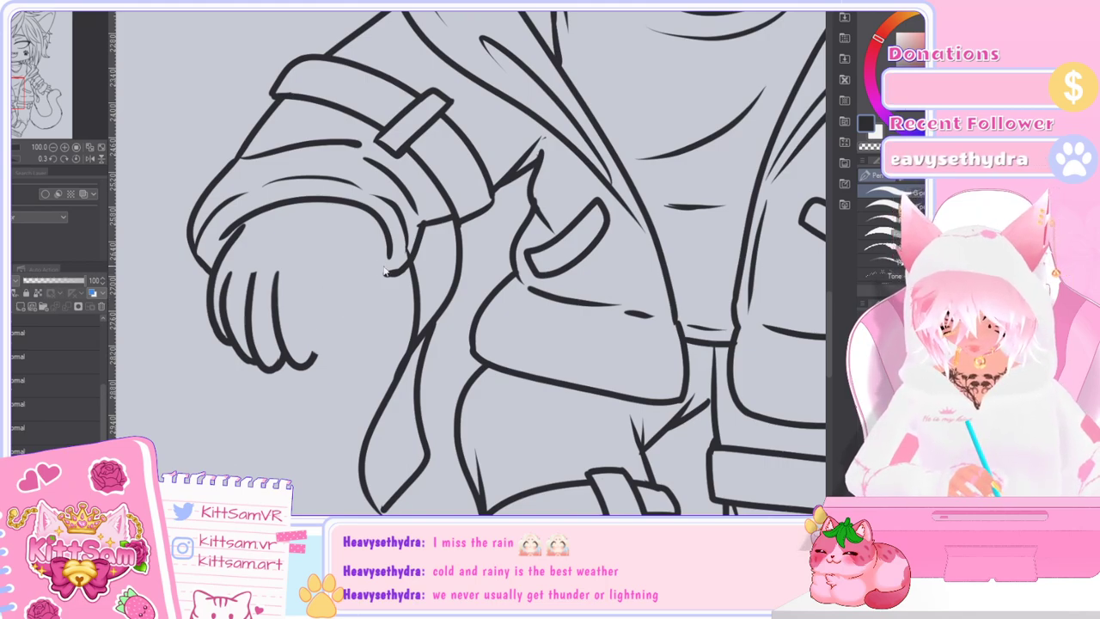
Step: Redraw the curve between the index finger and the thumb as a rounded web set higher on the hand
drag(387, 301, 371, 226)
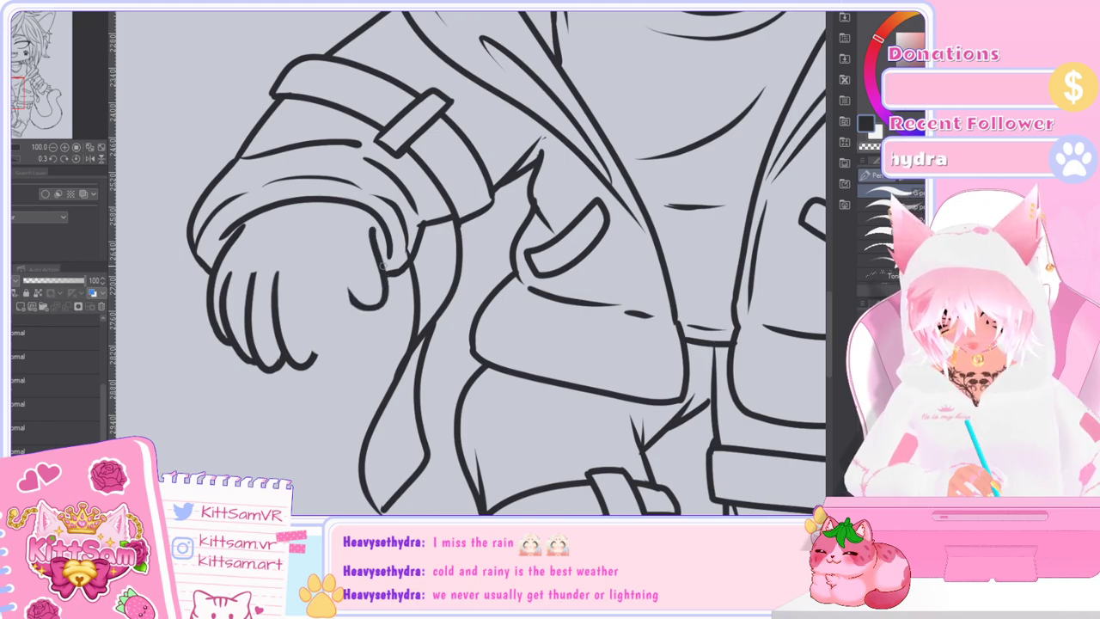
key(ctrl+y)
key(ctrl+y)
key(ctrl+y)
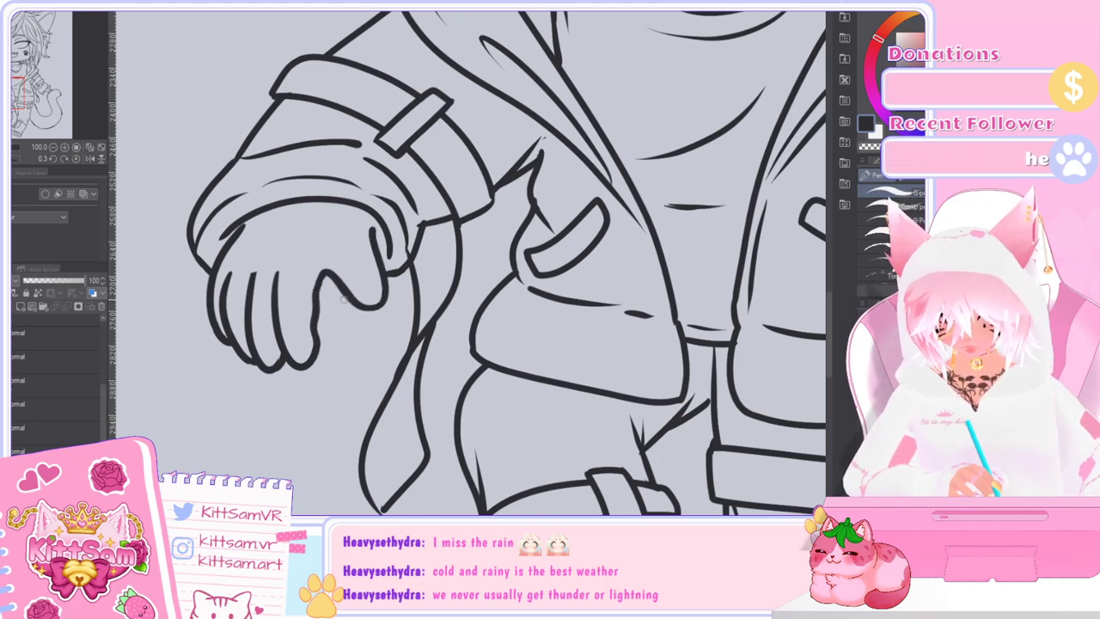
key(ctrl+z)
key(ctrl+z)
key(ctrl+z)
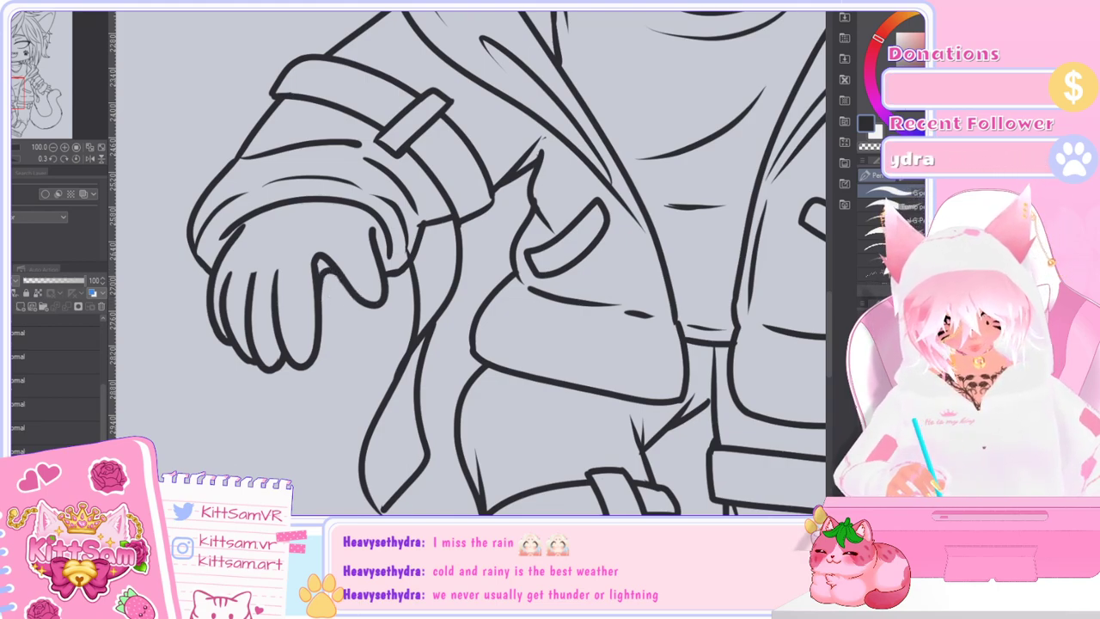
drag(336, 254, 303, 284)
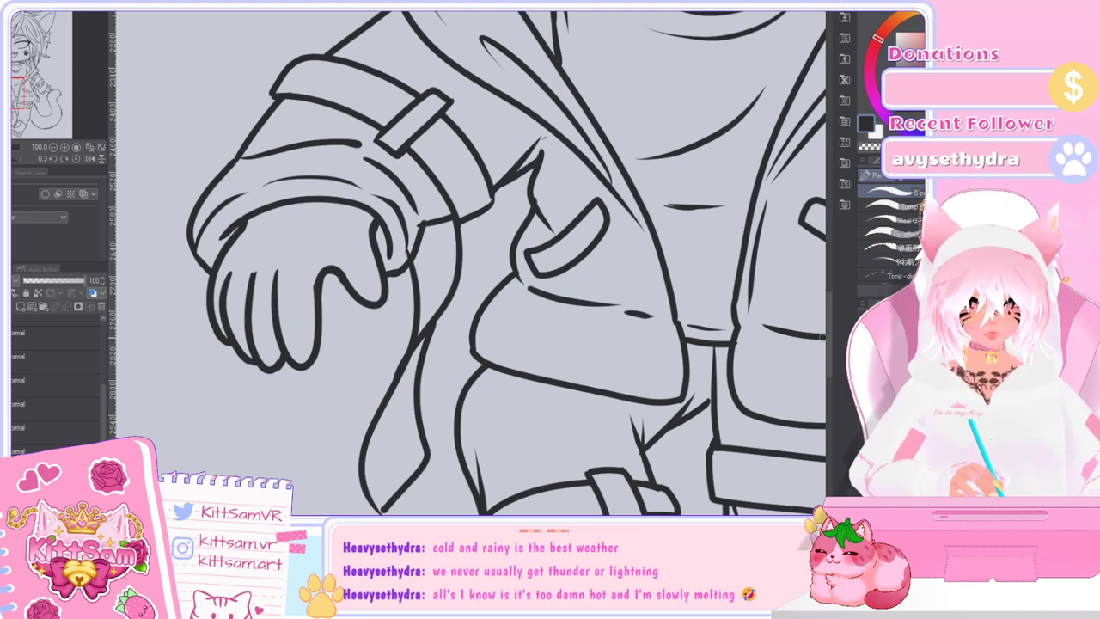
Step: Select the jacket's line layer and extend the seam below the pocket to the jacket's front edge
drag(830, 342, 836, 353)
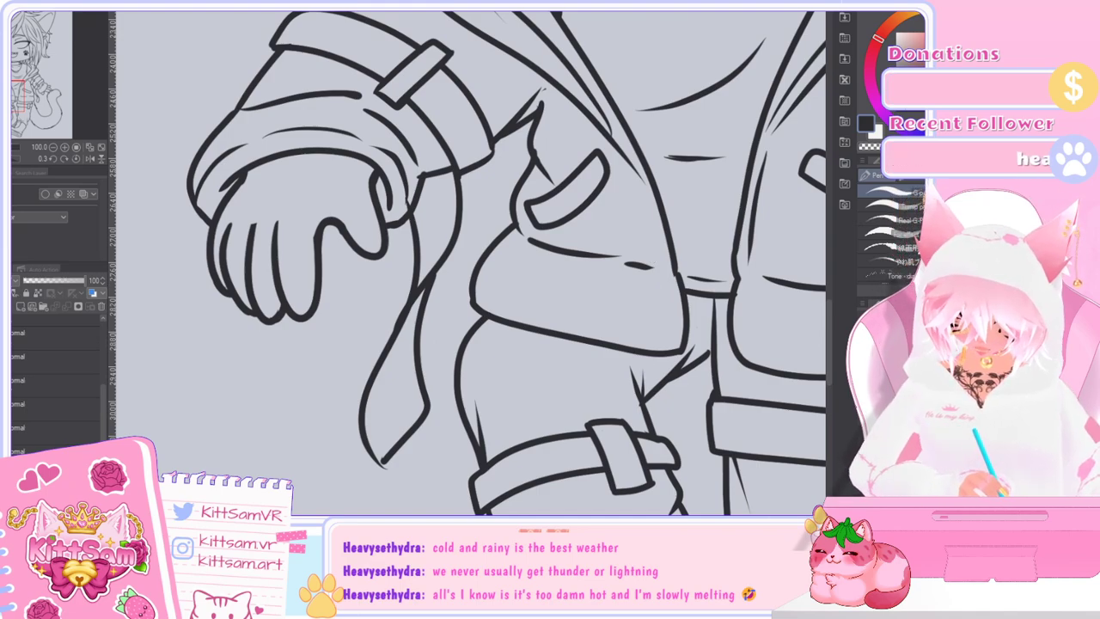
click(7, 404)
click(7, 404)
click(7, 380)
key(ctrl+z)
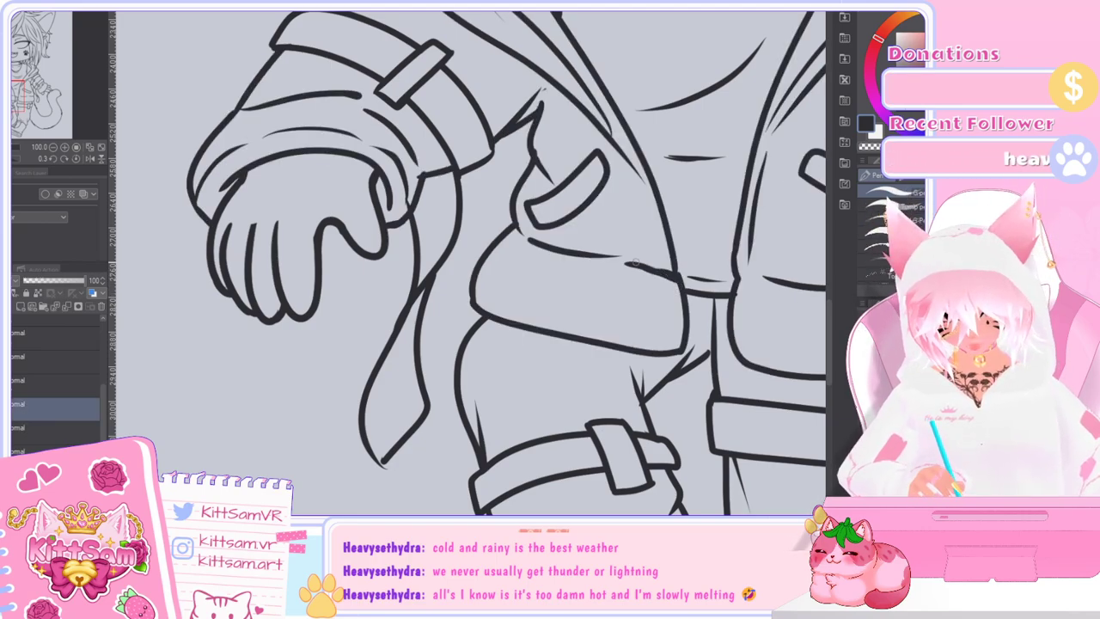
Step: Select the hair line layer and erase the overlapping lines at the base and inner tip of the heart-shaped strand
scroll(636, 264, down, 1)
scroll(636, 265, down, 2)
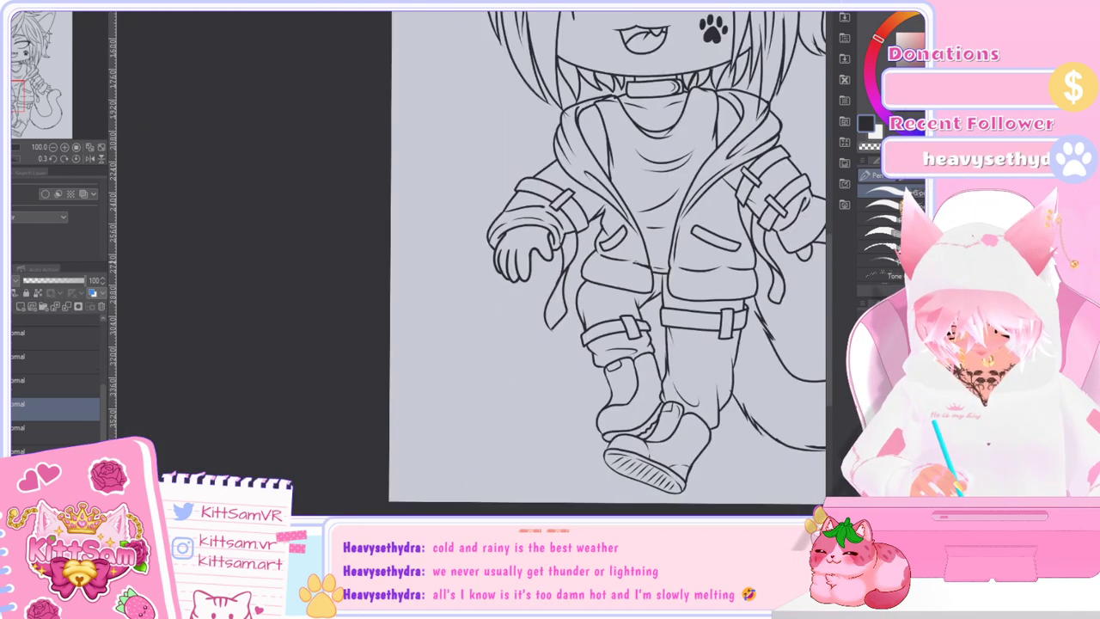
drag(636, 265, 443, 265)
drag(828, 315, 828, 222)
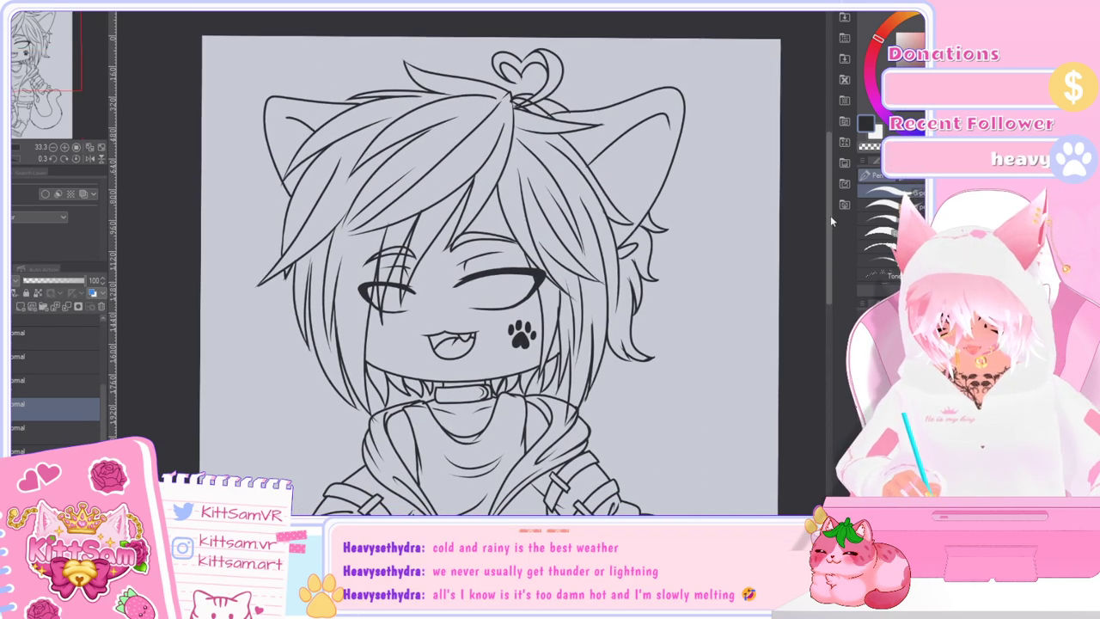
scroll(74, 357, up, 3)
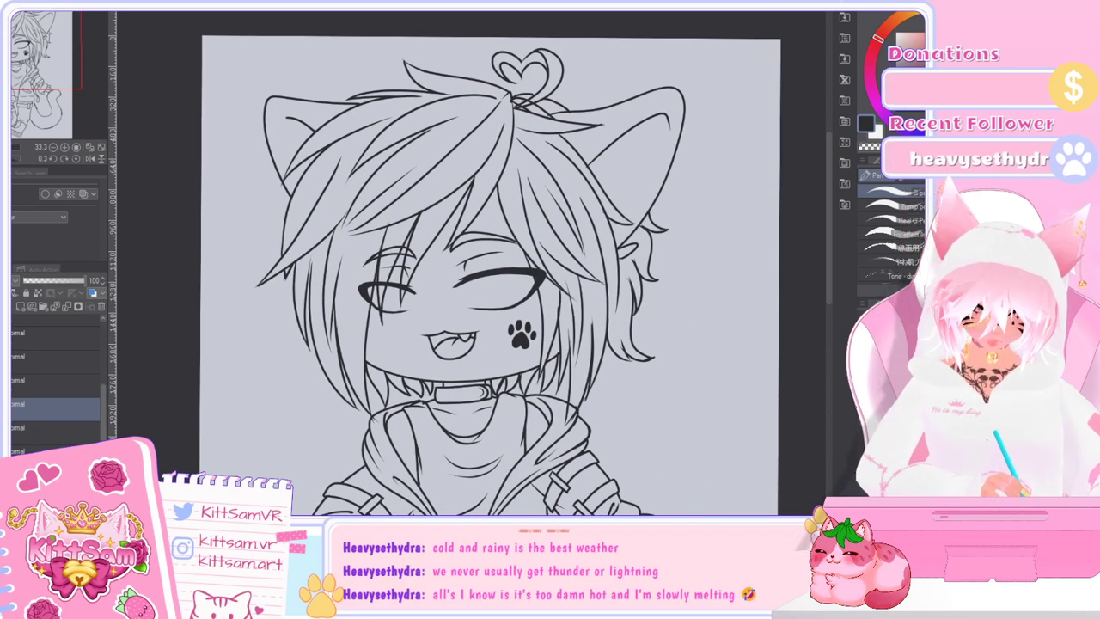
click(33, 391)
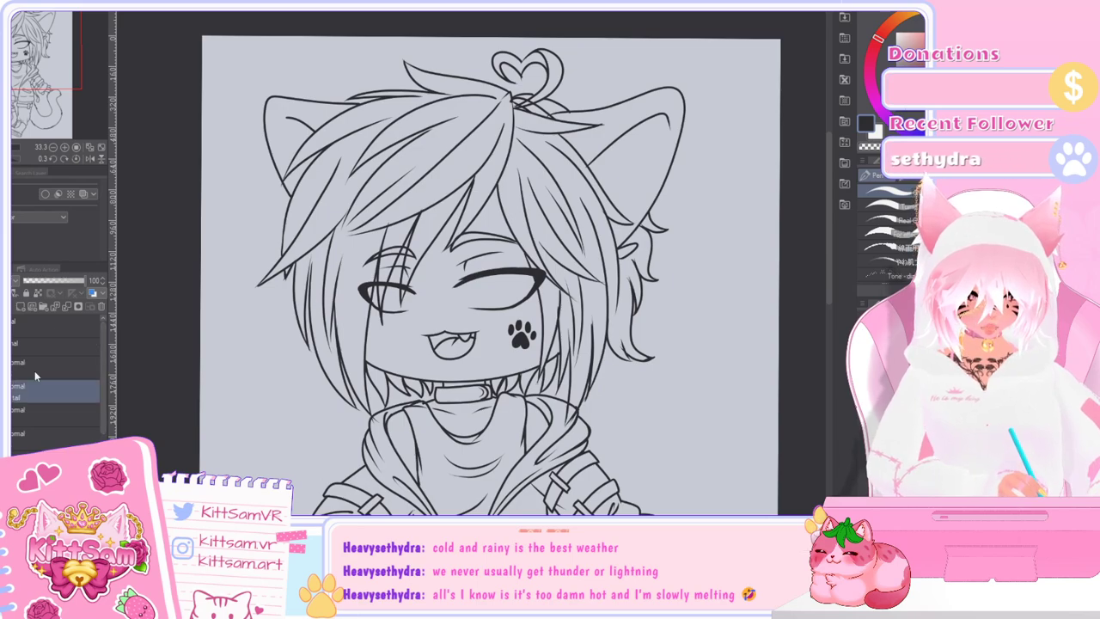
scroll(552, 84, up, 2)
key(e)
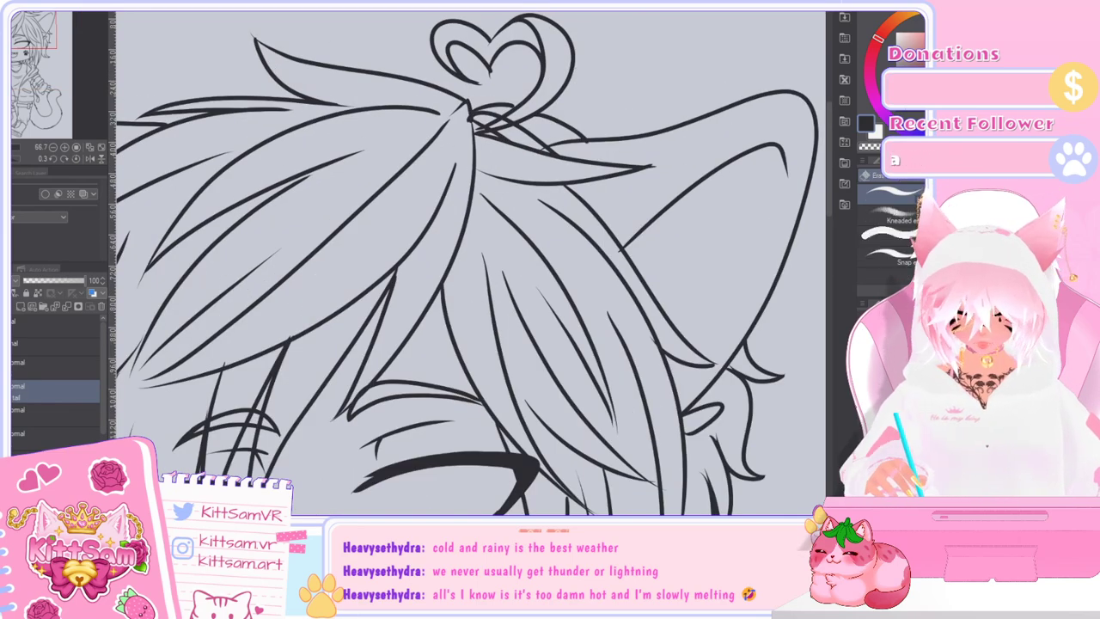
drag(516, 109, 493, 119)
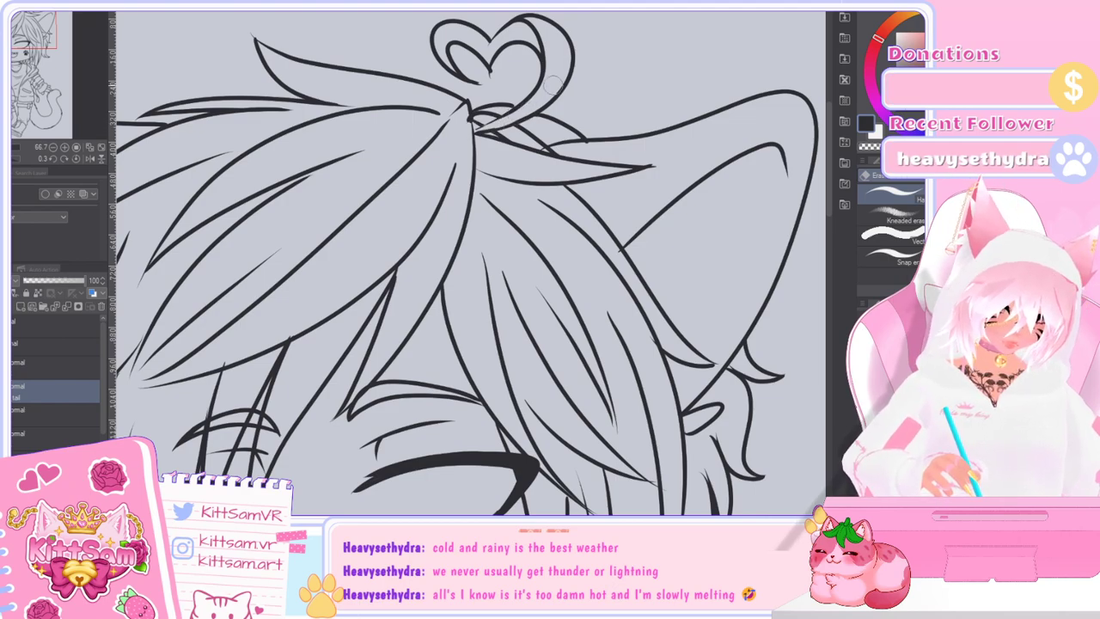
drag(500, 67, 489, 78)
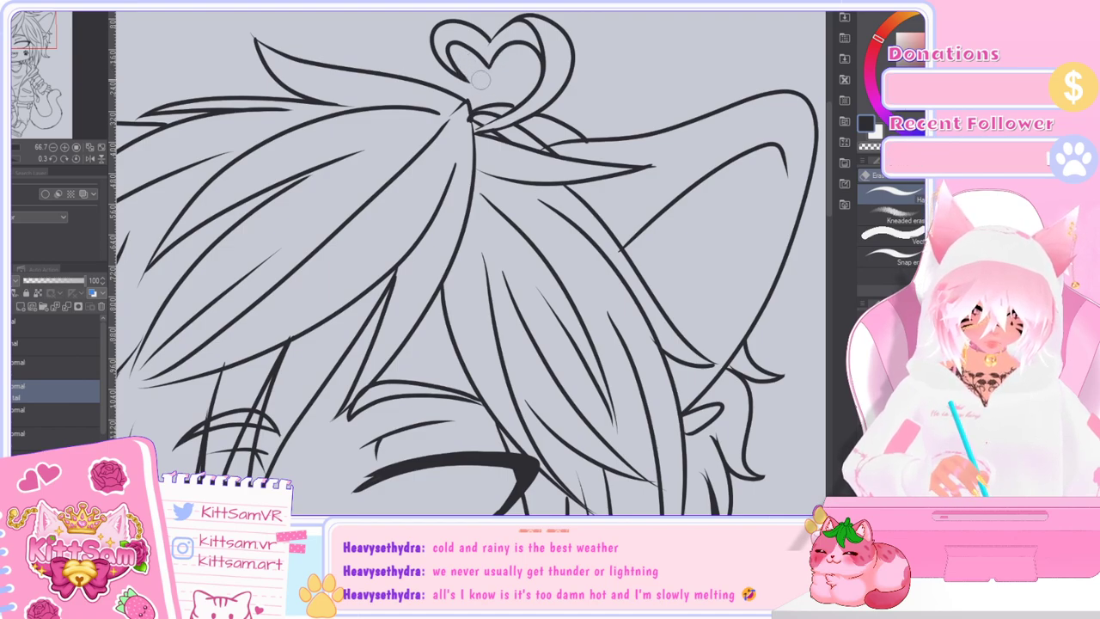
Step: Examine the hair, ears and whole figure for gaps and stray overlaps in the line art
key(p)
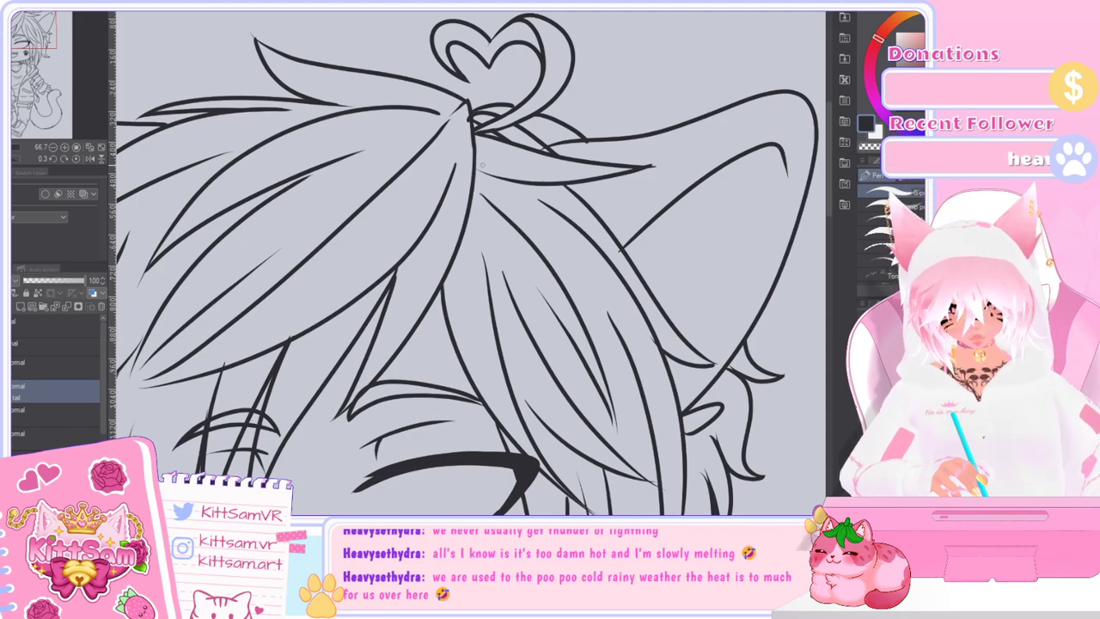
scroll(828, 202, up, 3)
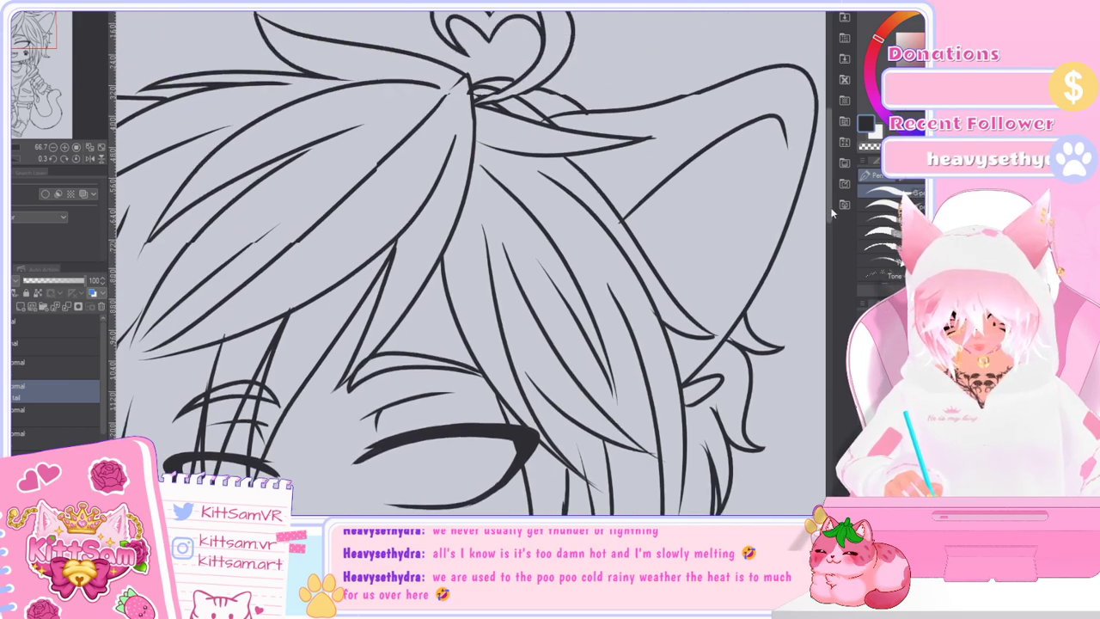
key(e)
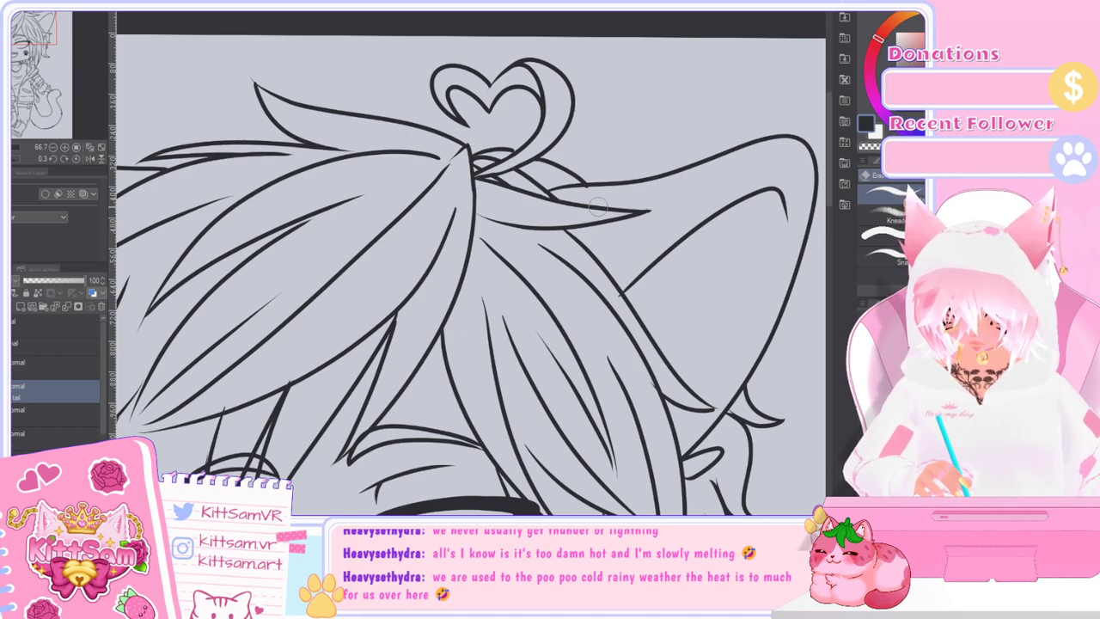
scroll(597, 204, down, 3)
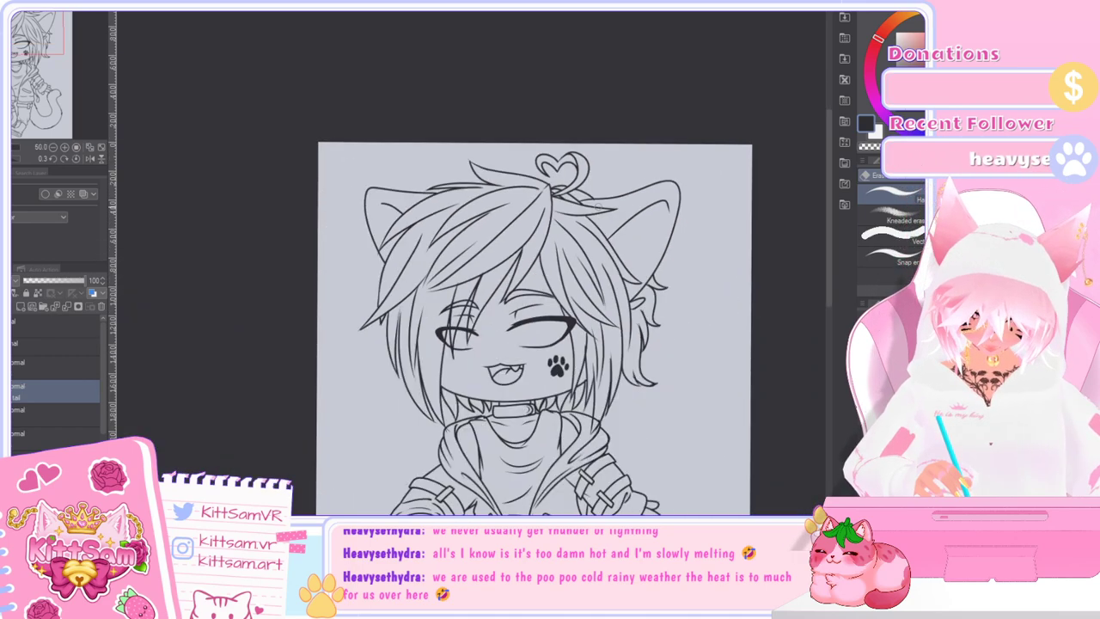
scroll(598, 205, down, 2)
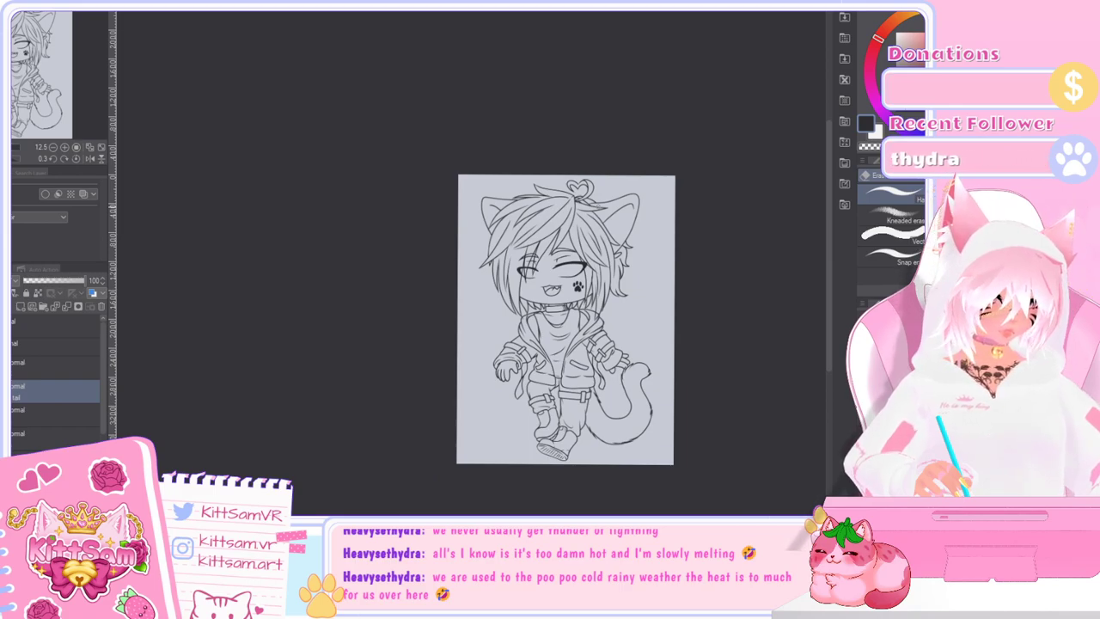
mouse_move(831, 293)
mouse_down()
mouse_move(829, 333)
mouse_move(833, 313)
mouse_up()
scroll(619, 236, up, 2)
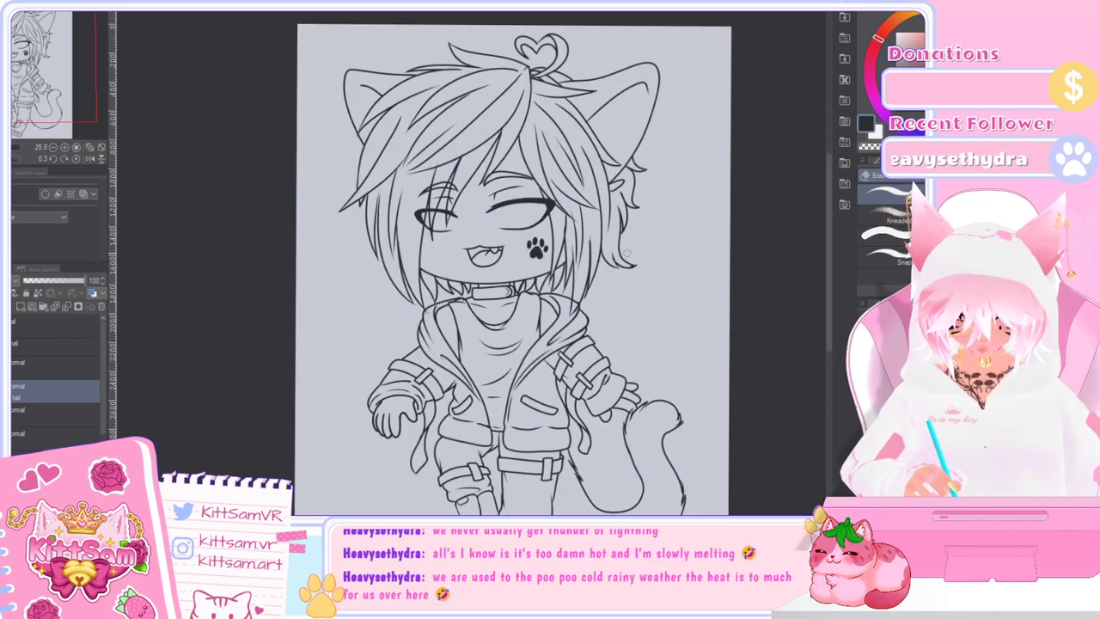
mouse_move(826, 301)
mouse_down()
mouse_move(830, 276)
mouse_move(836, 309)
mouse_up()
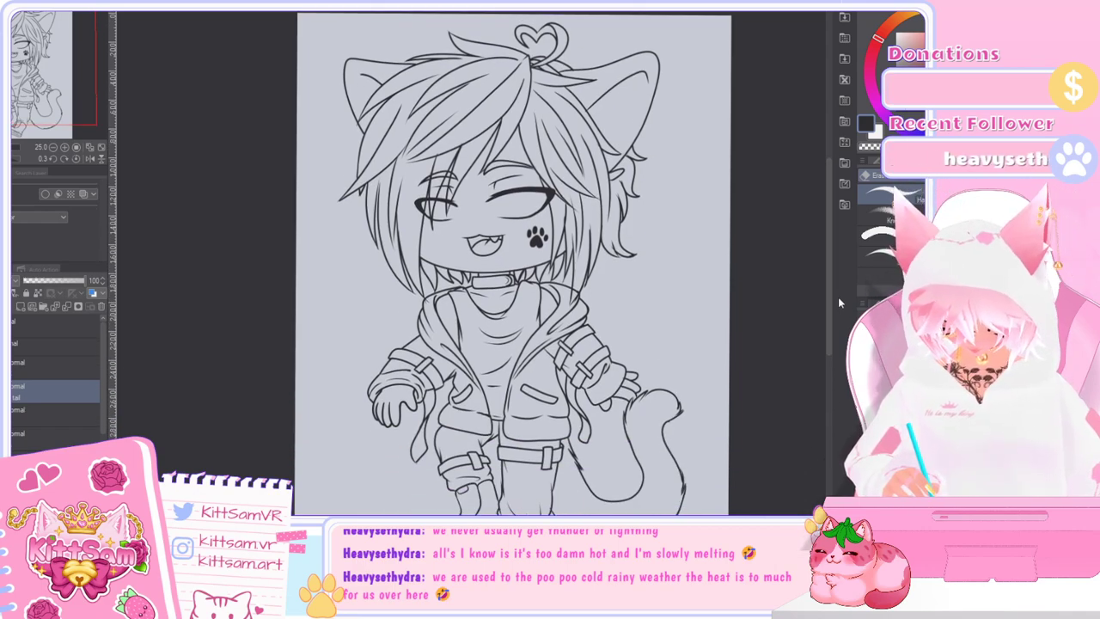
drag(828, 332, 828, 275)
scroll(533, 281, up, 1)
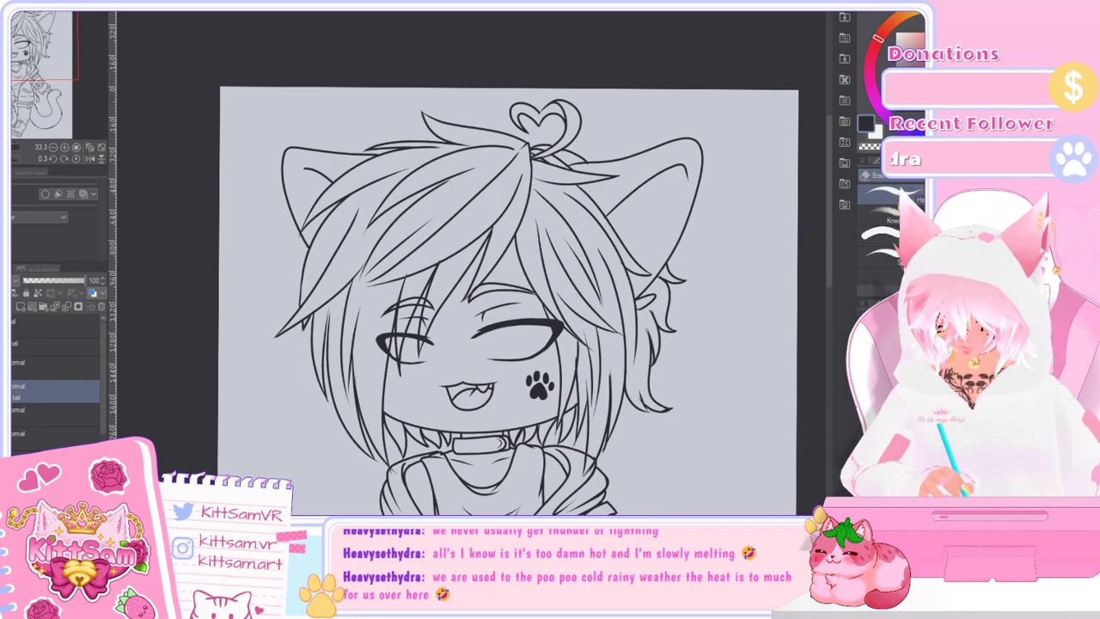
Step: Add a new layer above the hair lines and draw zigzag fur tufts inside the larger cat ear
click(6, 392)
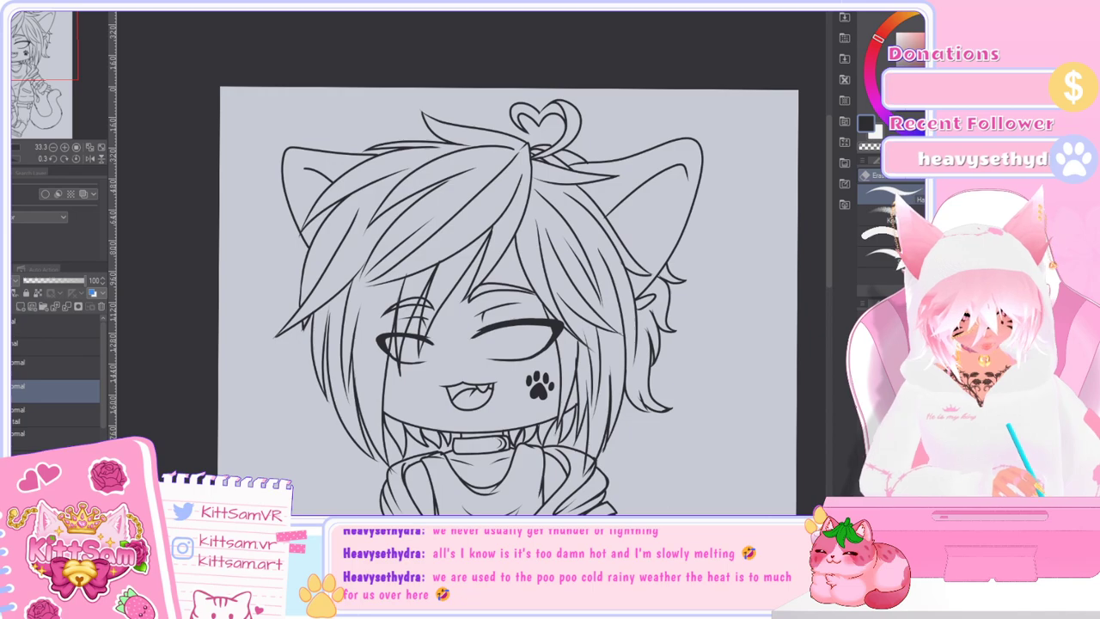
key(p)
scroll(642, 288, up, 1)
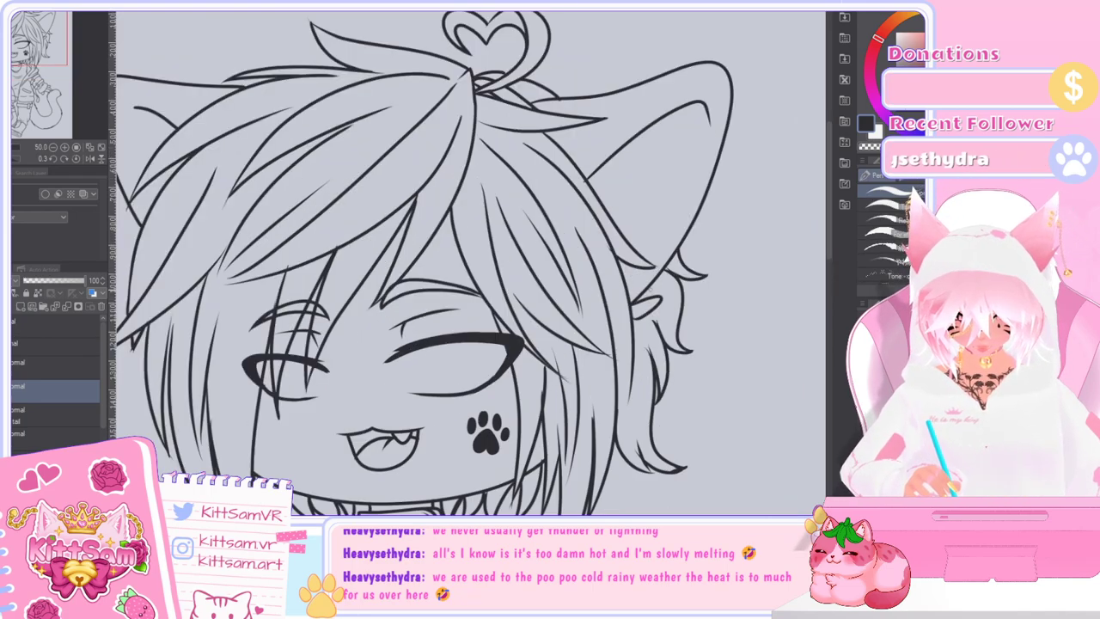
drag(618, 271, 671, 245)
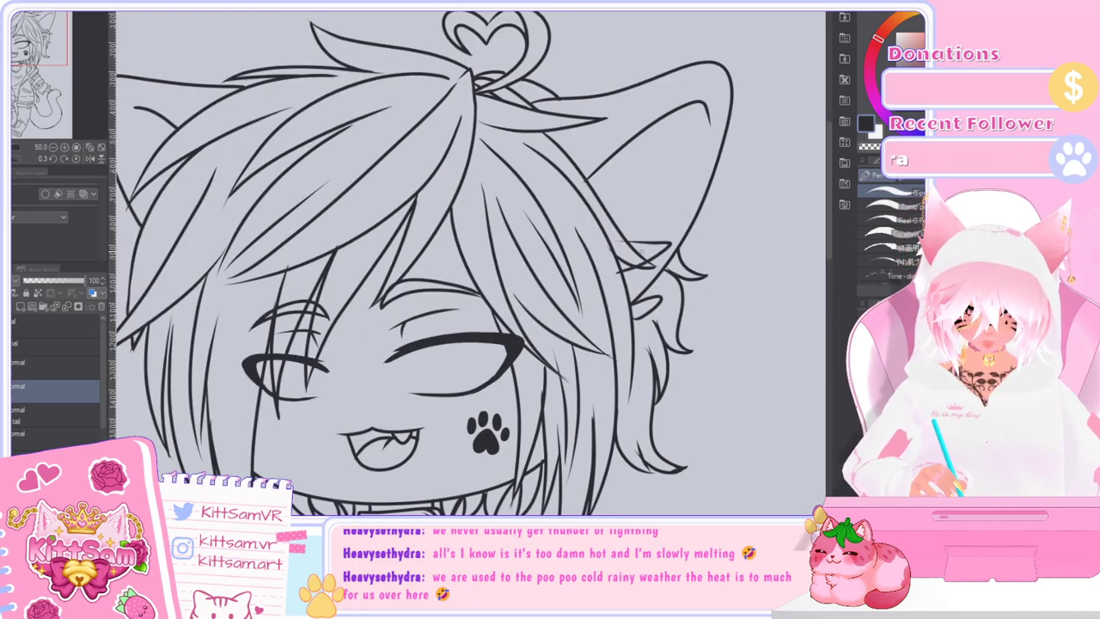
key(ctrl+z)
mouse_move(620, 275)
mouse_down()
mouse_move(668, 244)
mouse_move(627, 245)
mouse_move(682, 196)
mouse_move(618, 210)
mouse_move(687, 175)
mouse_move(706, 151)
mouse_up()
drag(704, 153, 636, 170)
drag(698, 141, 658, 167)
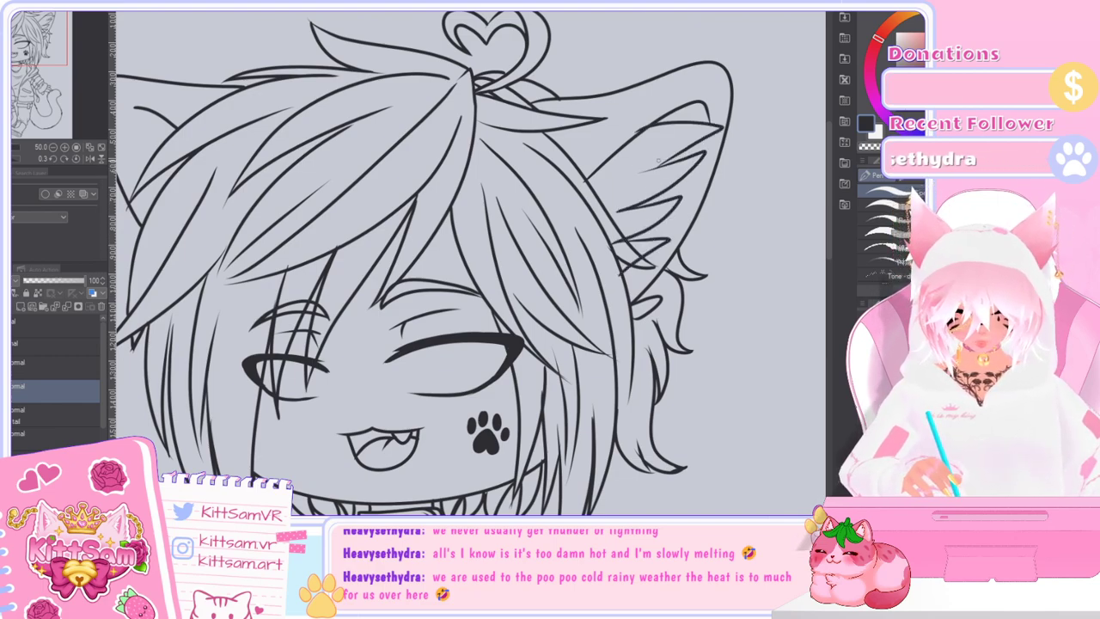
Step: Draw the first pointed fur tuft inside the smaller cat ear and undo the stray stroke below it
scroll(671, 232, down, 4)
scroll(547, 210, up, 3)
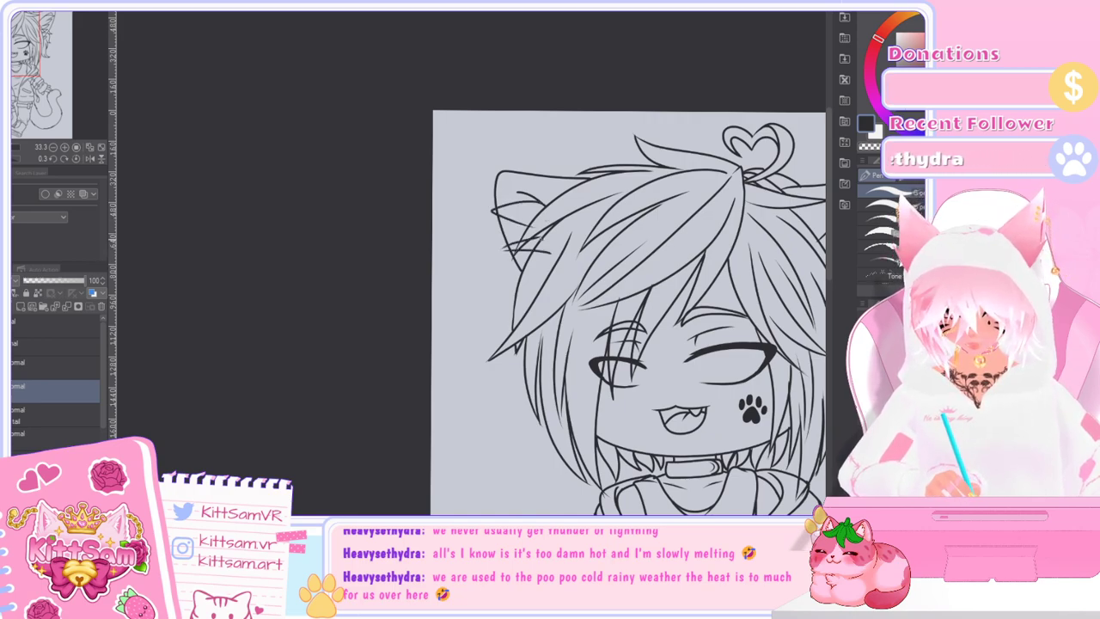
key(ctrl+z)
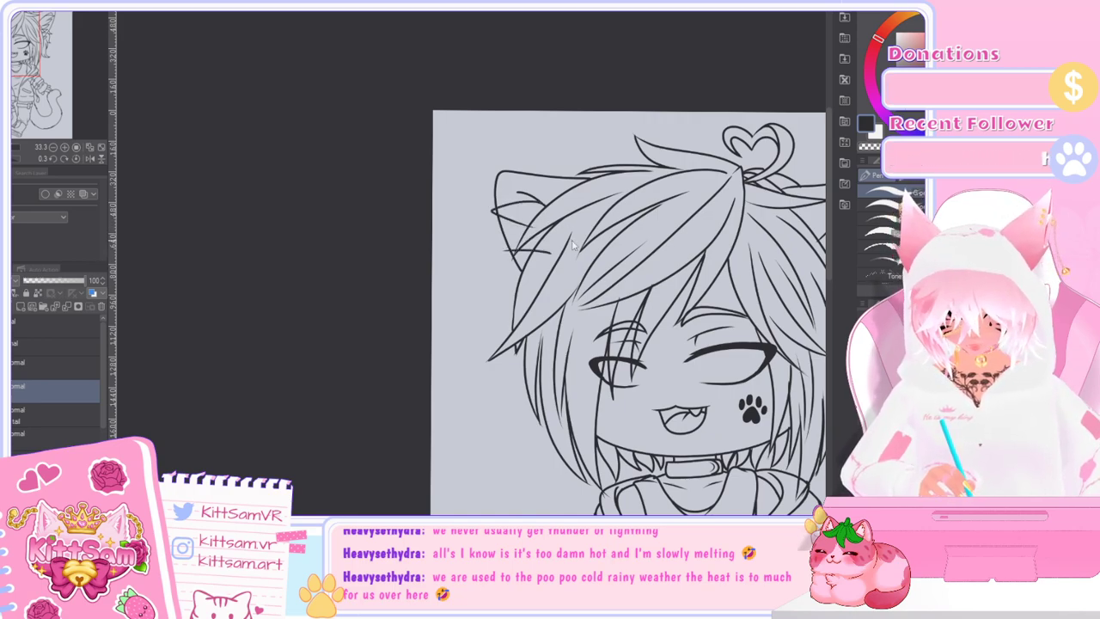
scroll(748, 317, down, 1)
scroll(563, 338, right, 3)
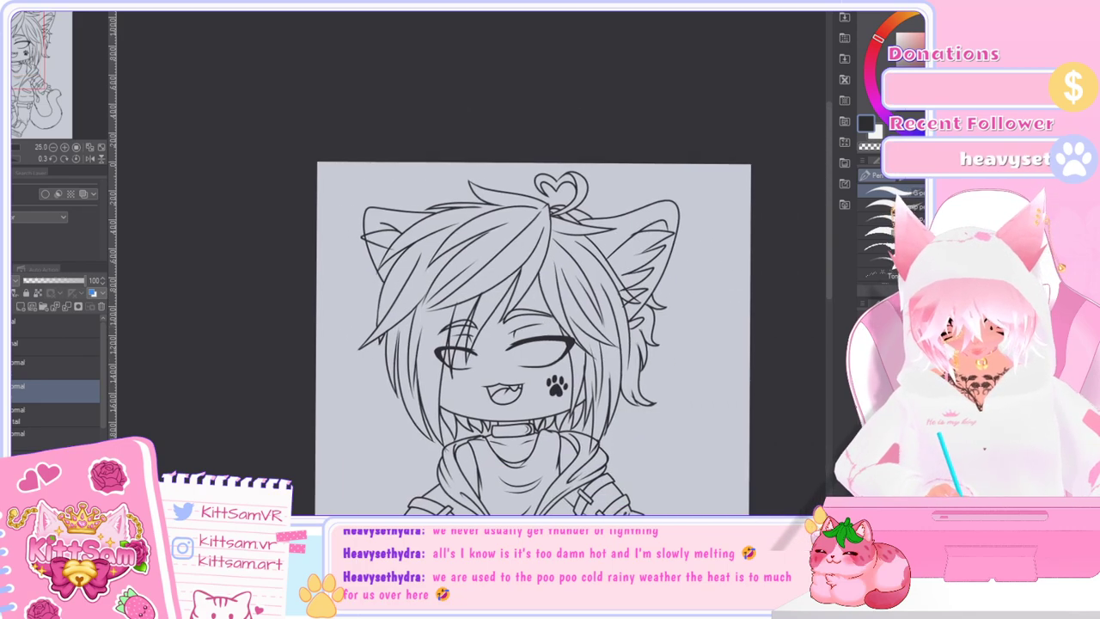
Step: Add two more pointed fur tufts below the first one in the smaller ear, undoing and redrawing the strokes that miss
drag(737, 263, 675, 435)
scroll(435, 236, up, 3)
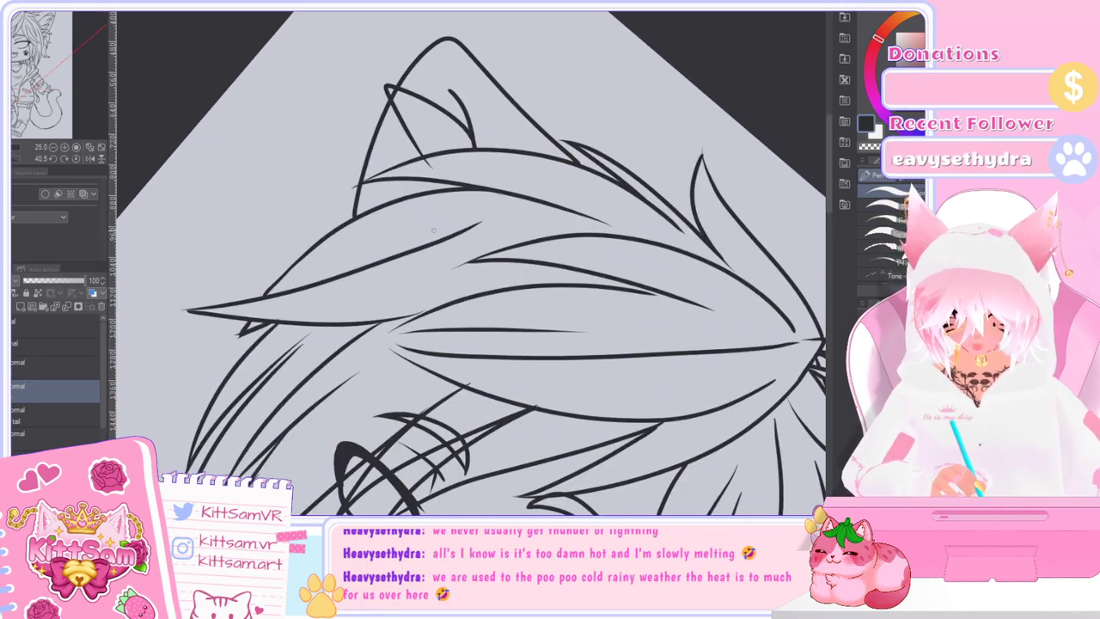
key(ctrl+z)
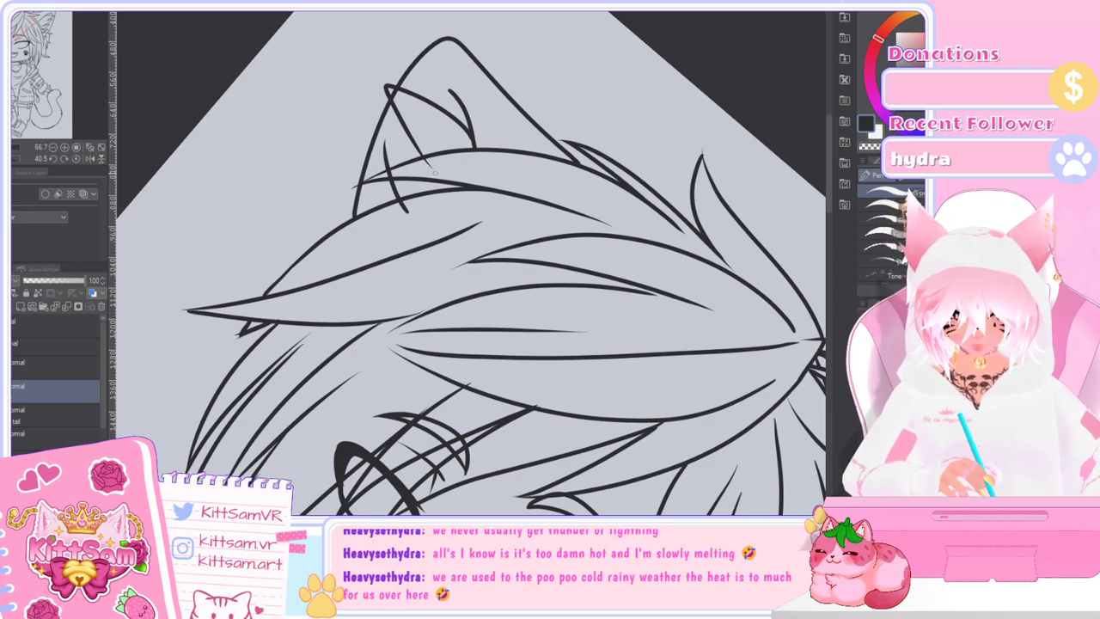
key(ctrl+z)
key(ctrl+z)
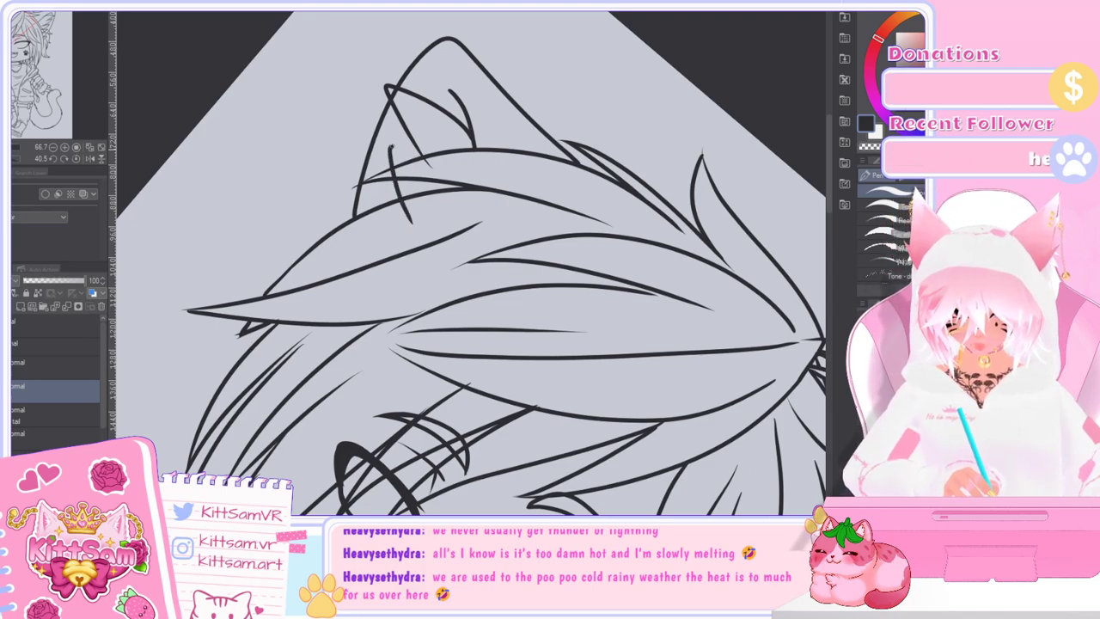
key(ctrl+z)
drag(436, 173, 418, 158)
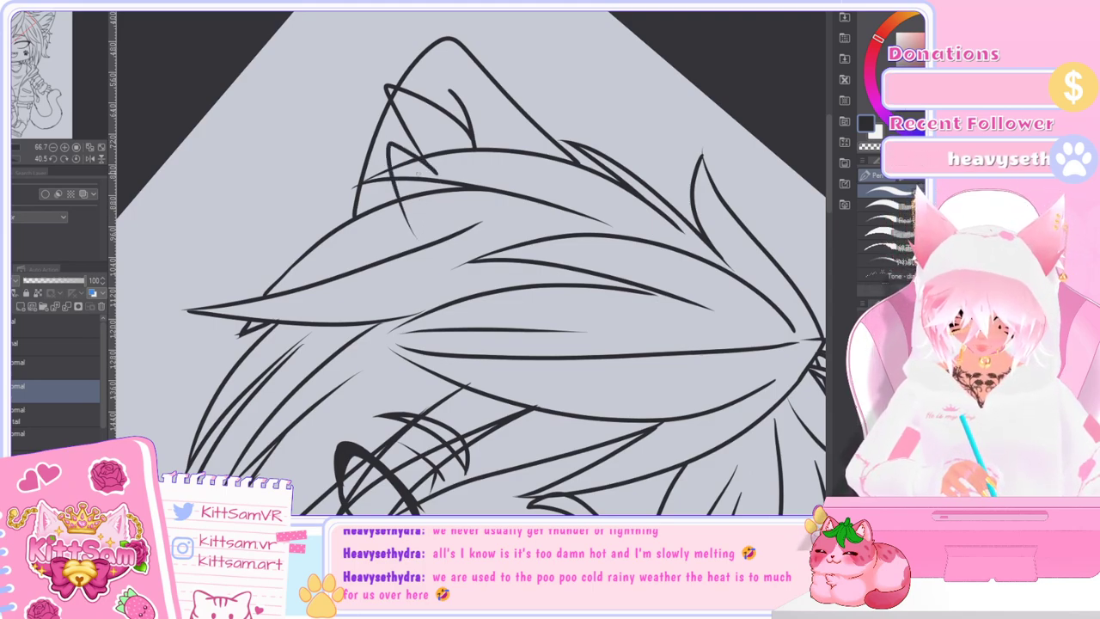
drag(380, 208, 391, 255)
key(ctrl+z)
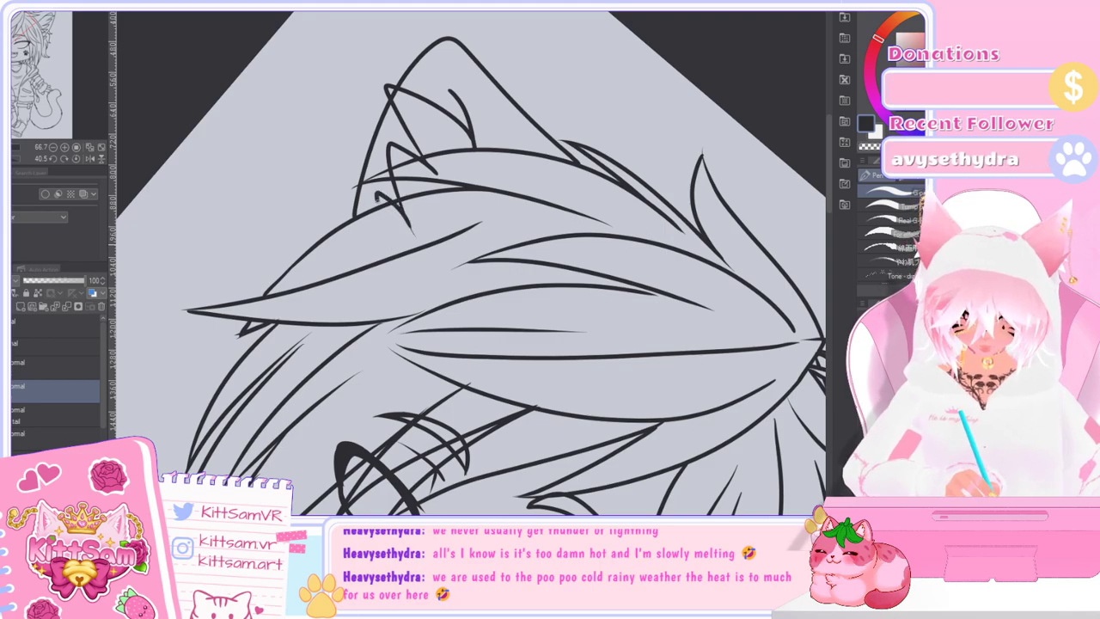
Step: Erase the parts of the smaller ear's fur tufts that overlap the hair strands
scroll(406, 270, down, 2)
drag(729, 412, 760, 217)
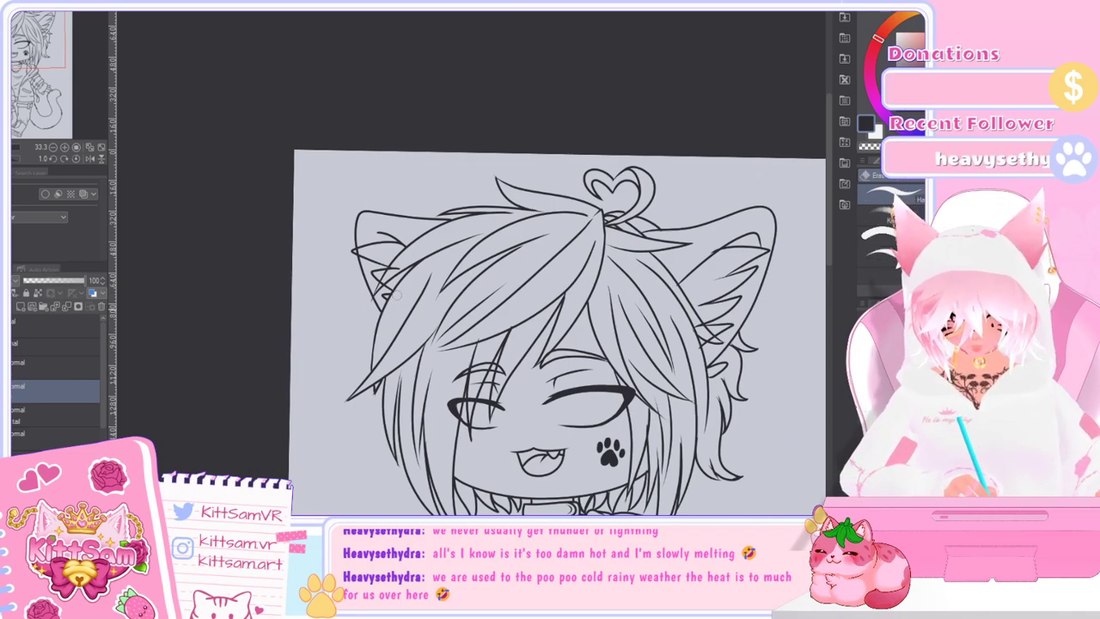
scroll(399, 263, up, 2)
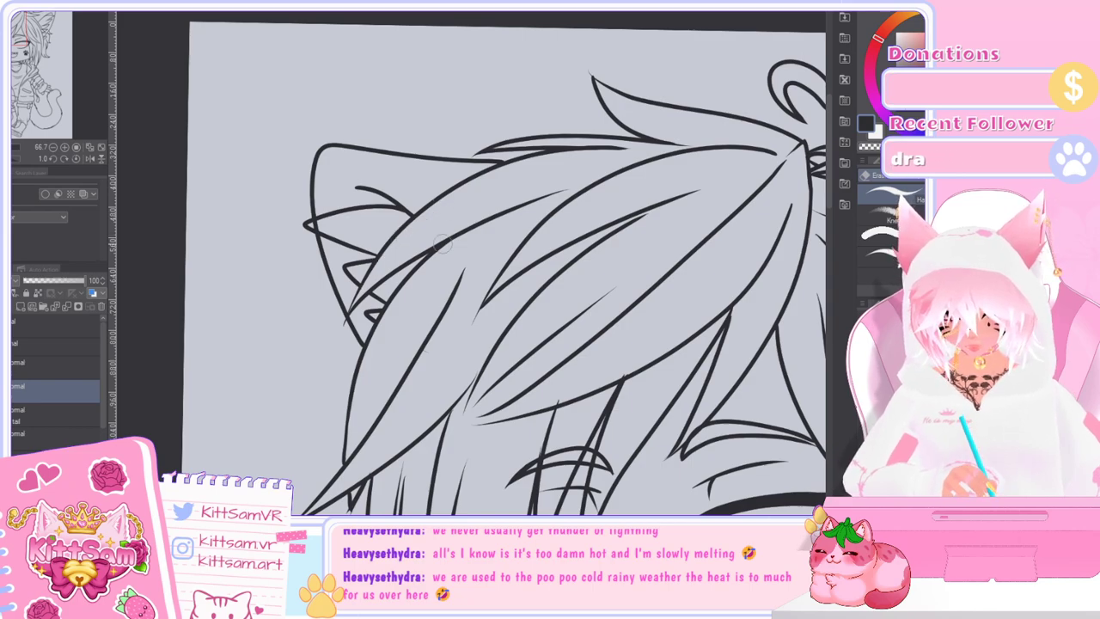
scroll(388, 246, down, 3)
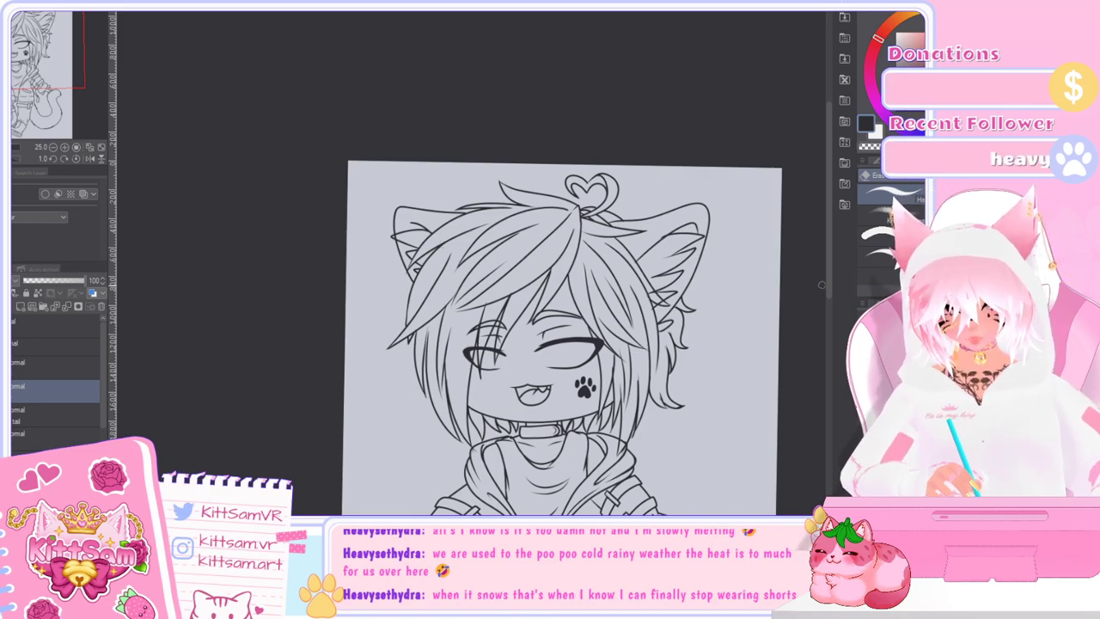
Step: Examine the whole figure and the fur tufts in both ears for leftover overlaps in the line art
scroll(832, 318, down, 2)
scroll(832, 322, down, 2)
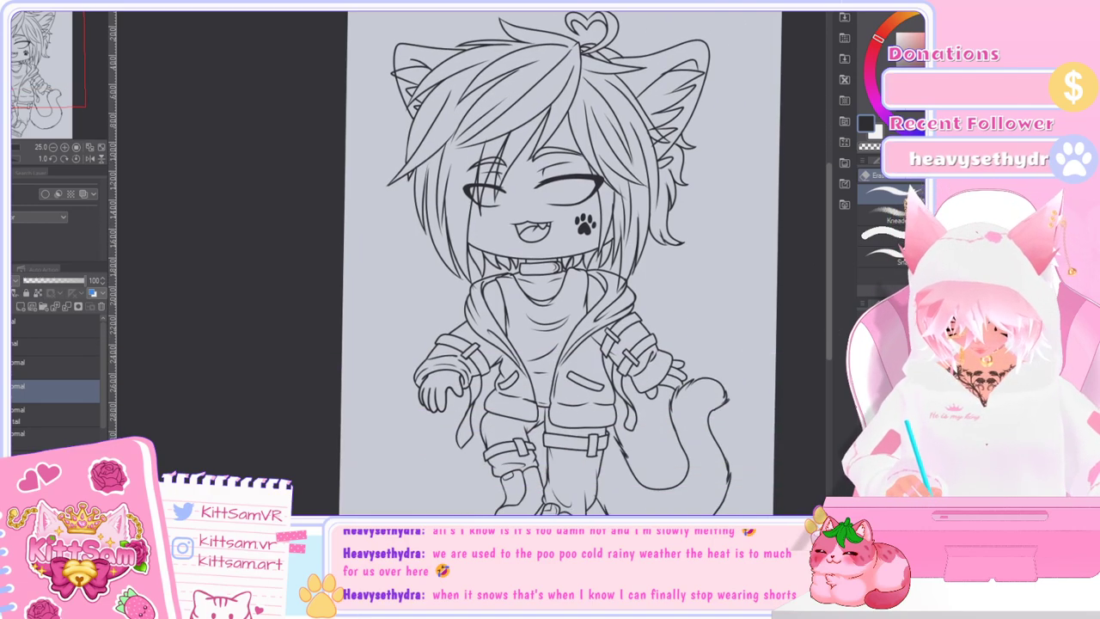
scroll(826, 355, down, 1)
scroll(832, 370, down, 1)
scroll(834, 379, down, 1)
scroll(832, 344, up, 5)
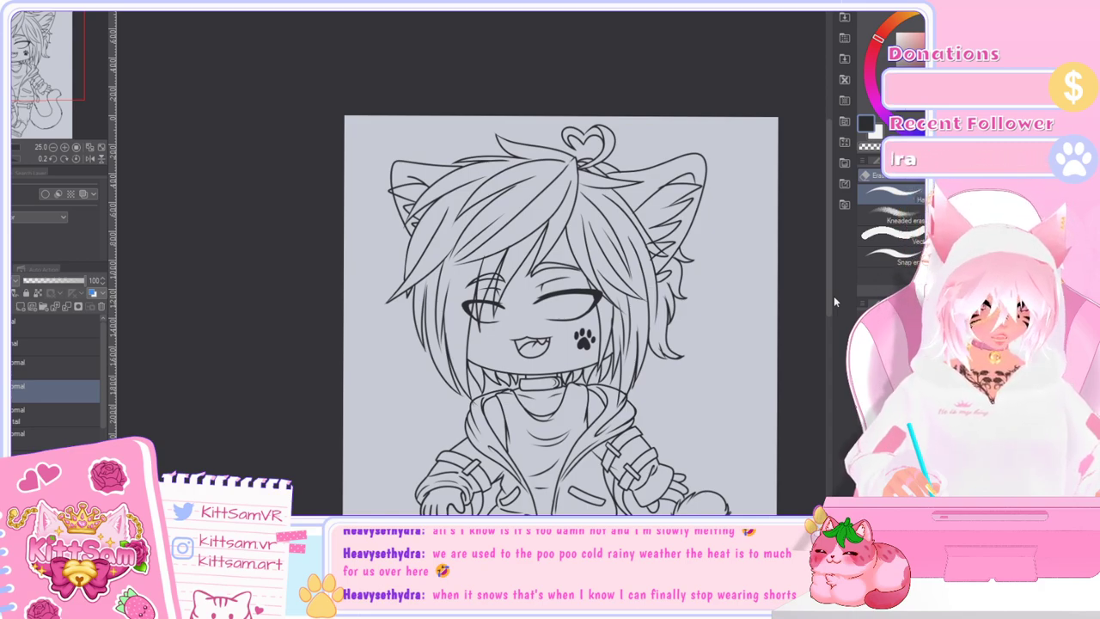
mouse_move(830, 298)
mouse_down()
mouse_move(829, 321)
mouse_move(829, 301)
mouse_up()
scroll(669, 245, up, 2)
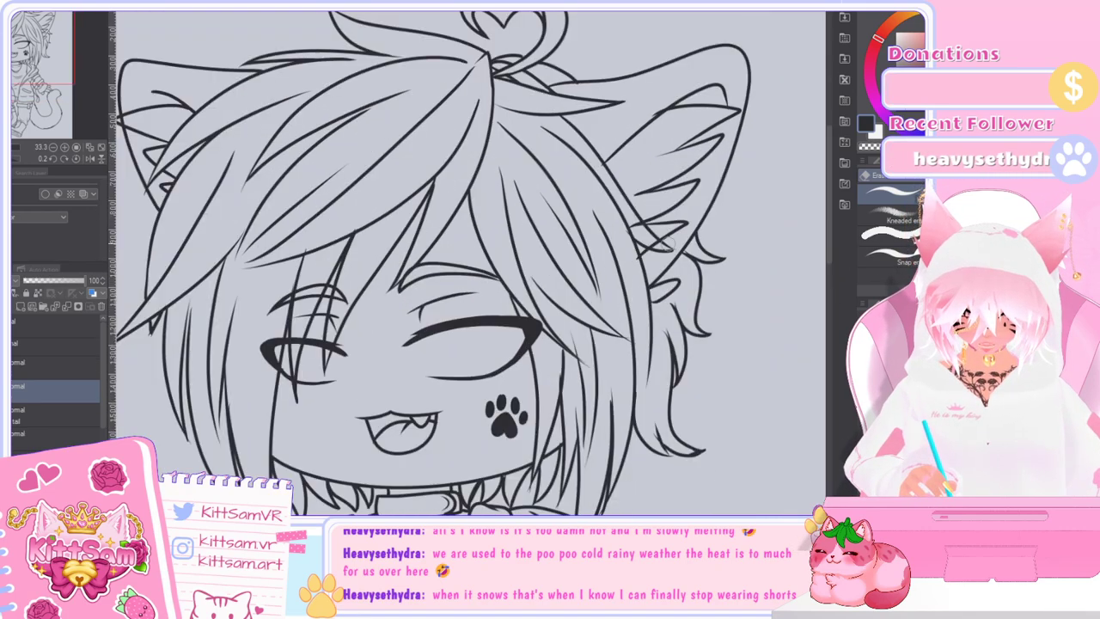
Step: Erase the stray fur lines that overlap the hair strands at the base of the larger cat ear
key(ctrl+plus)
key(ctrl+plus)
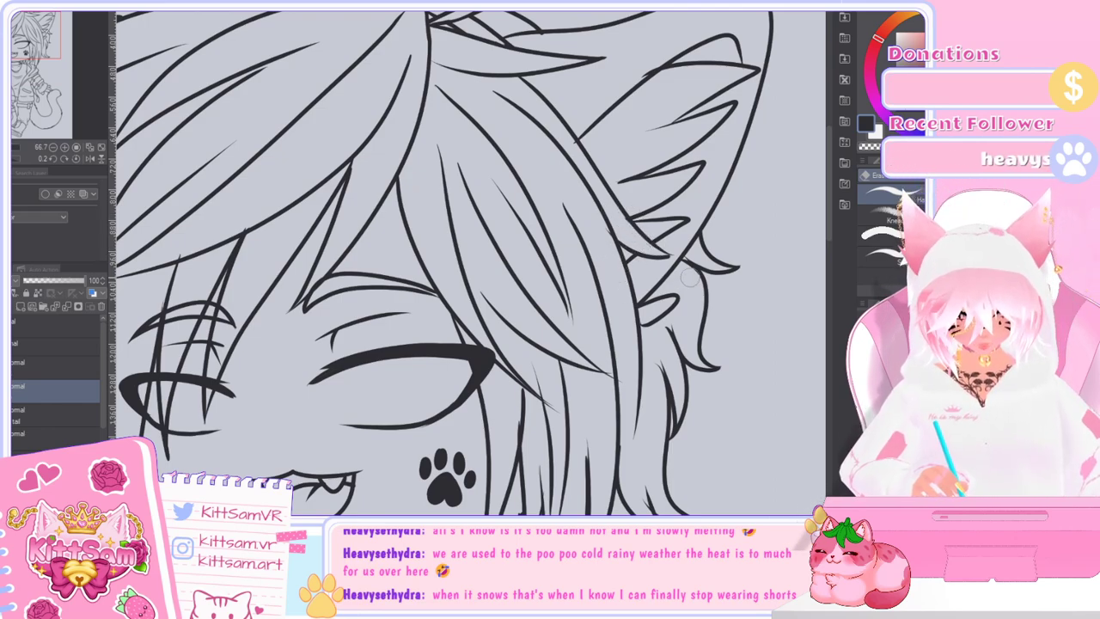
scroll(679, 277, down, 1)
scroll(674, 96, up, 1)
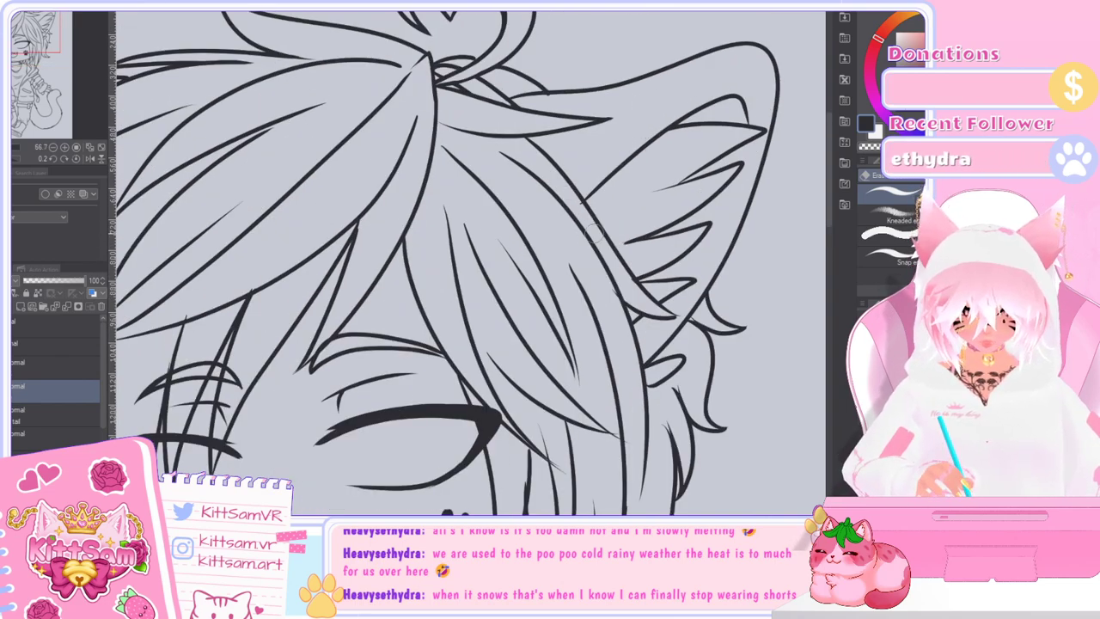
key(ctrl+minus)
key(ctrl+minus)
key(ctrl+minus)
key(ctrl+plus)
key(ctrl+plus)
key(ctrl+plus)
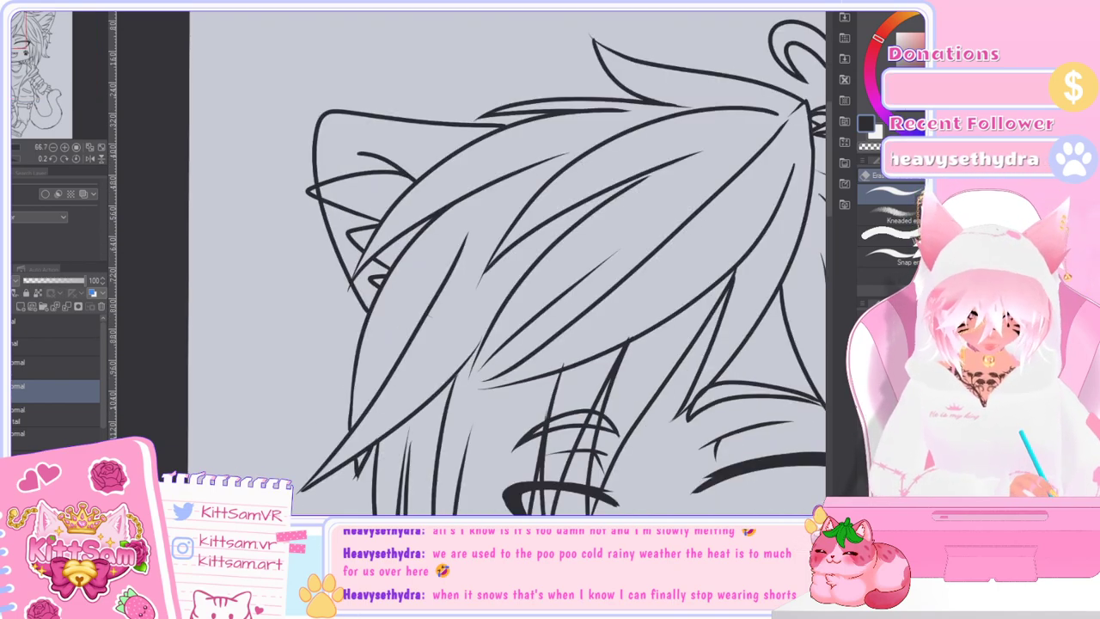
Step: Switch to the line-art layer below and erase the stray line segments around the smaller cat ear
click(55, 416)
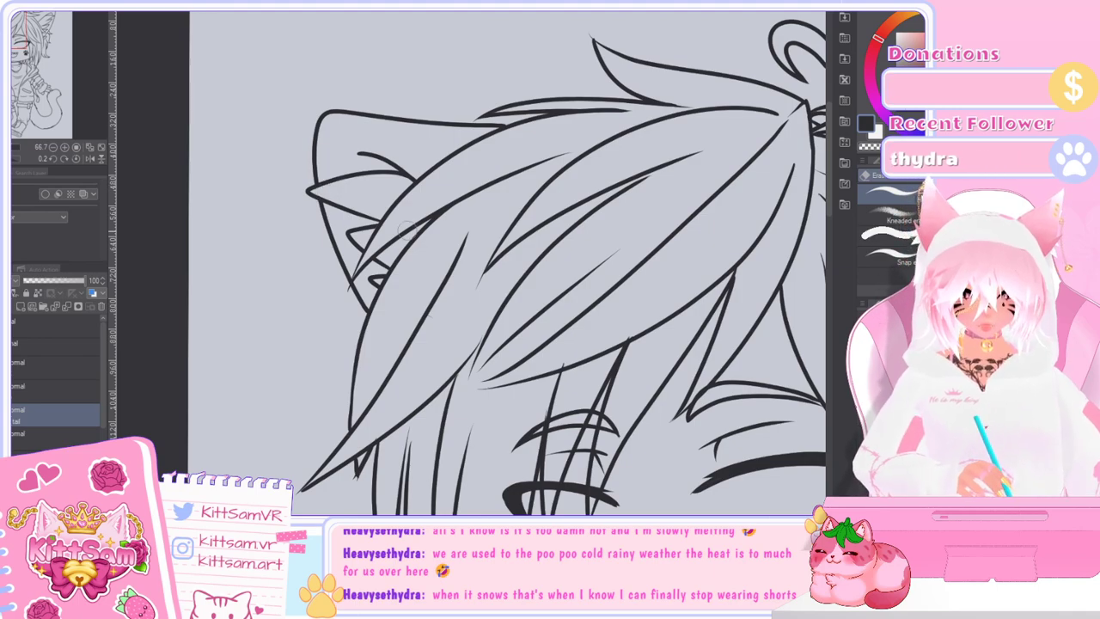
scroll(349, 299, down, 2)
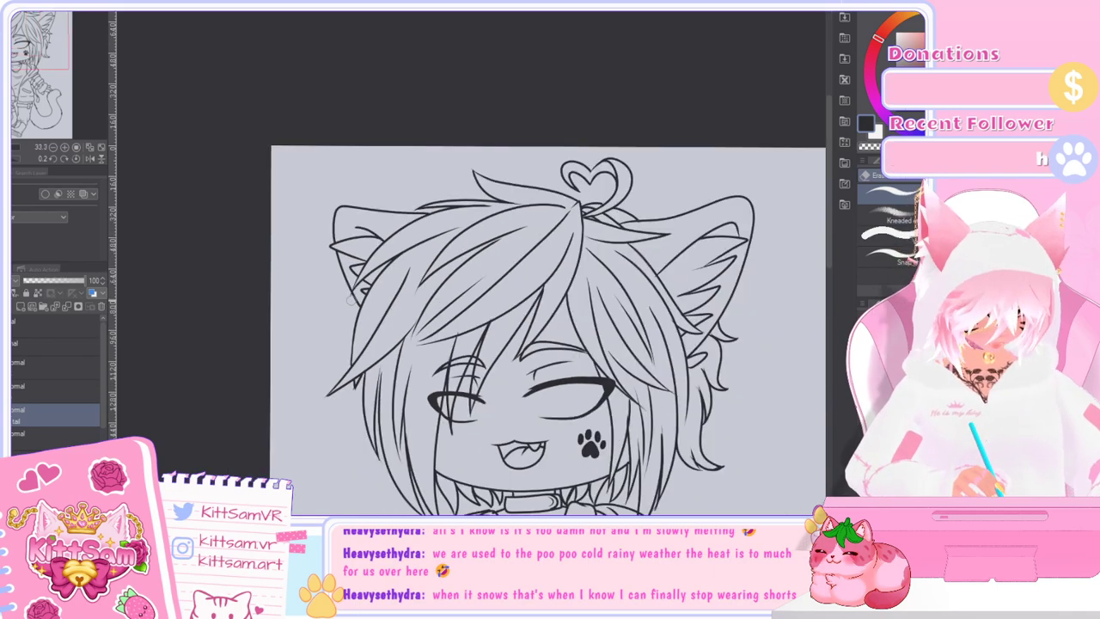
scroll(352, 305, down, 1)
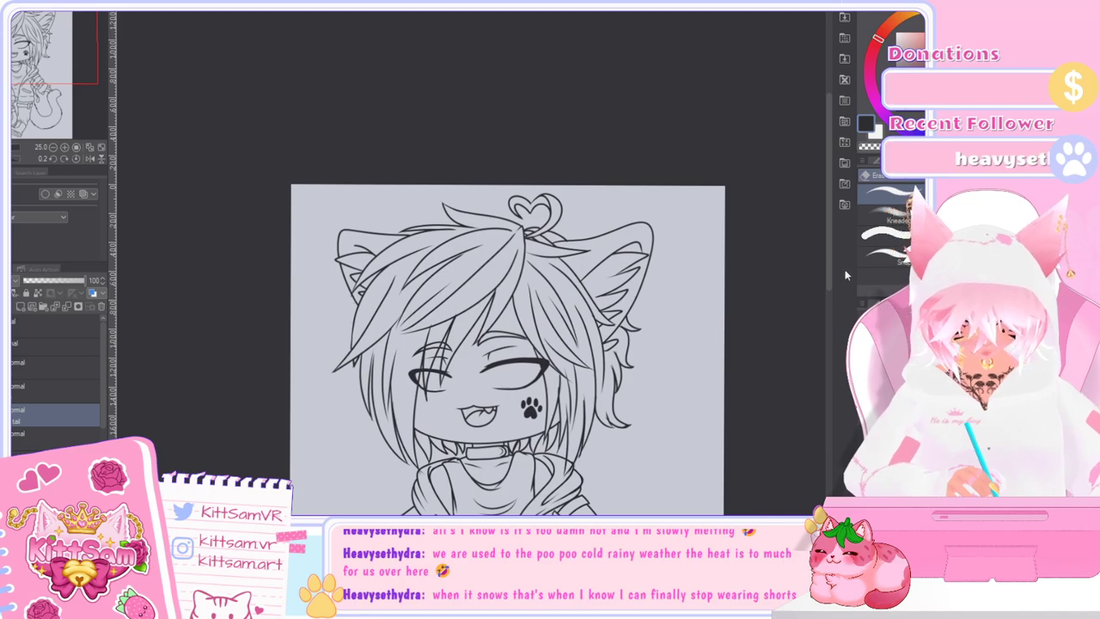
Step: Create a new Normal layer among the lower layers, two places above the Color burn layer's neighbours
mouse_move(833, 268)
mouse_down()
mouse_move(838, 366)
mouse_move(832, 344)
mouse_up()
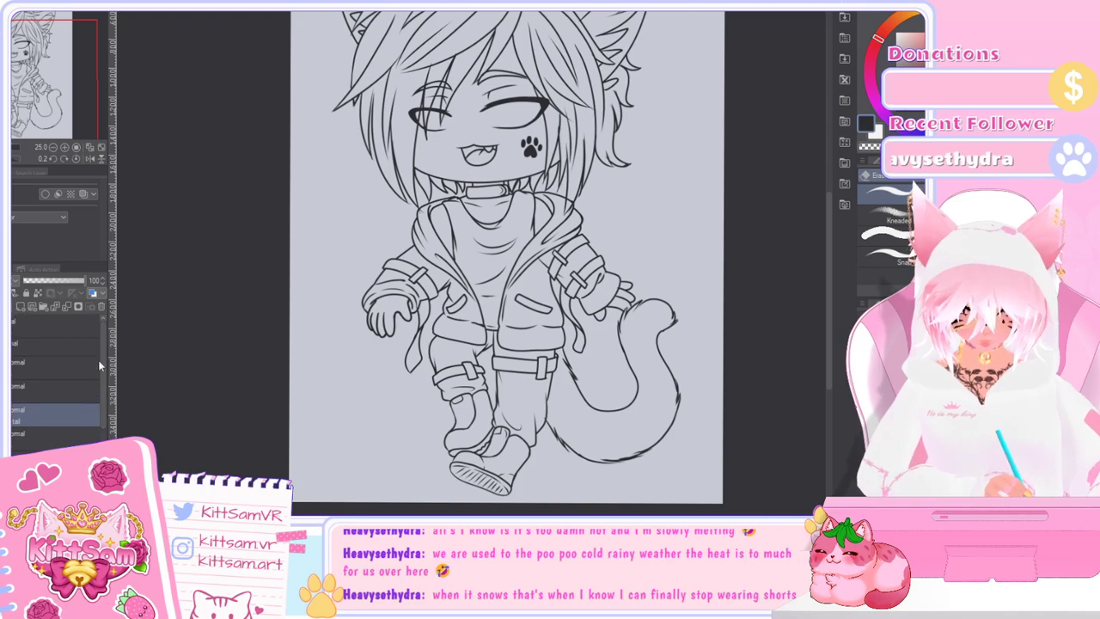
click(52, 367)
click(7, 346)
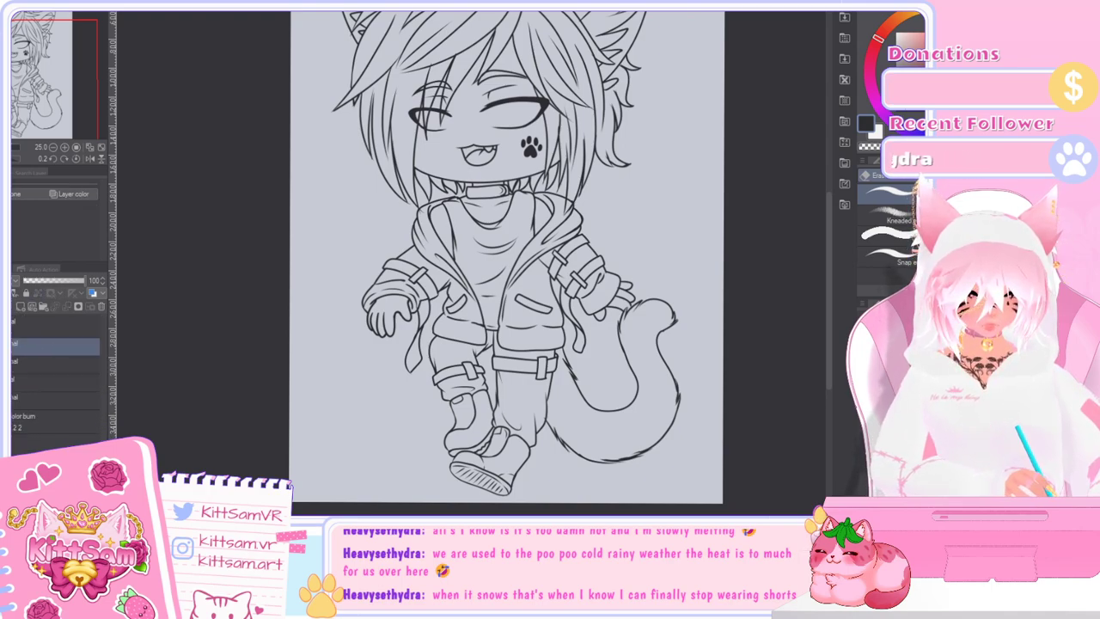
click(8, 364)
click(7, 364)
click(18, 389)
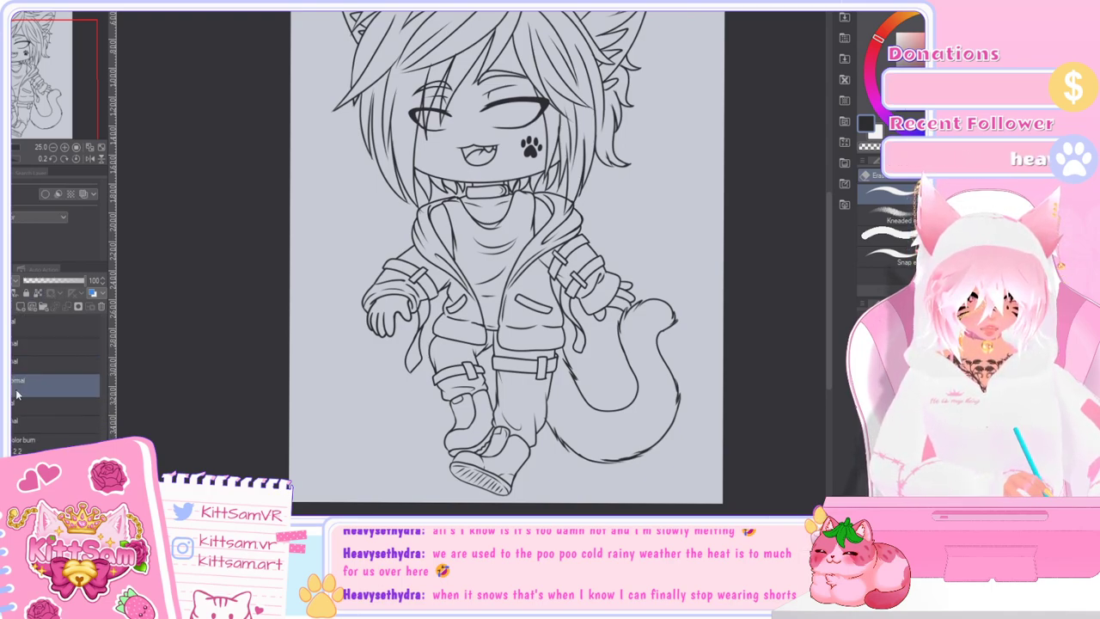
Step: Open the colour mixing palette and paint a light blue and a medium blue swatch beside the dark one
key(i)
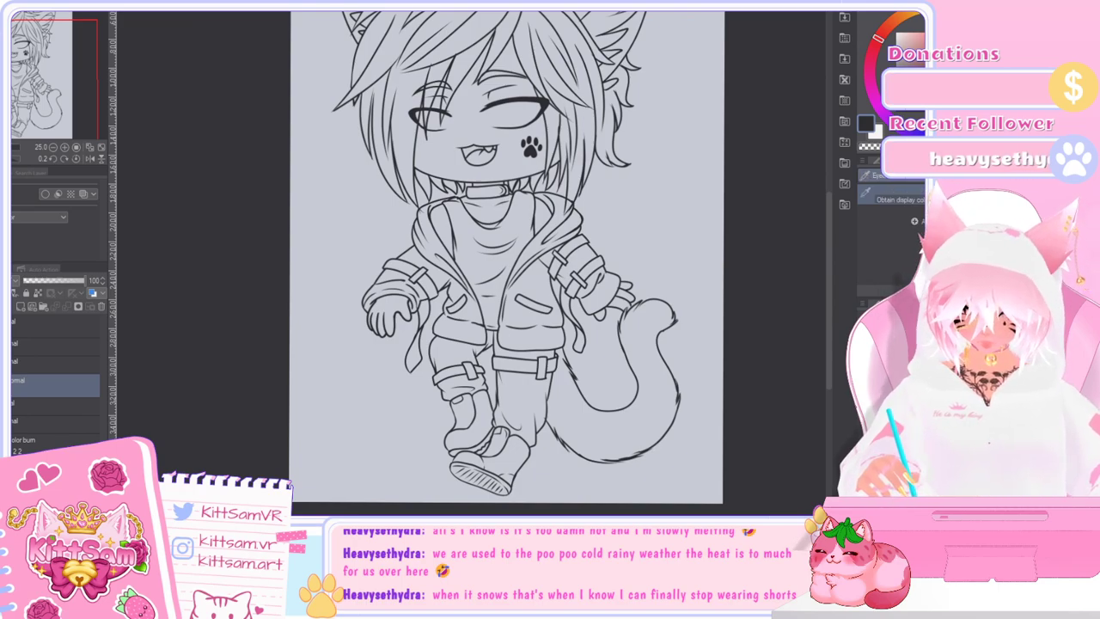
drag(829, 291, 829, 267)
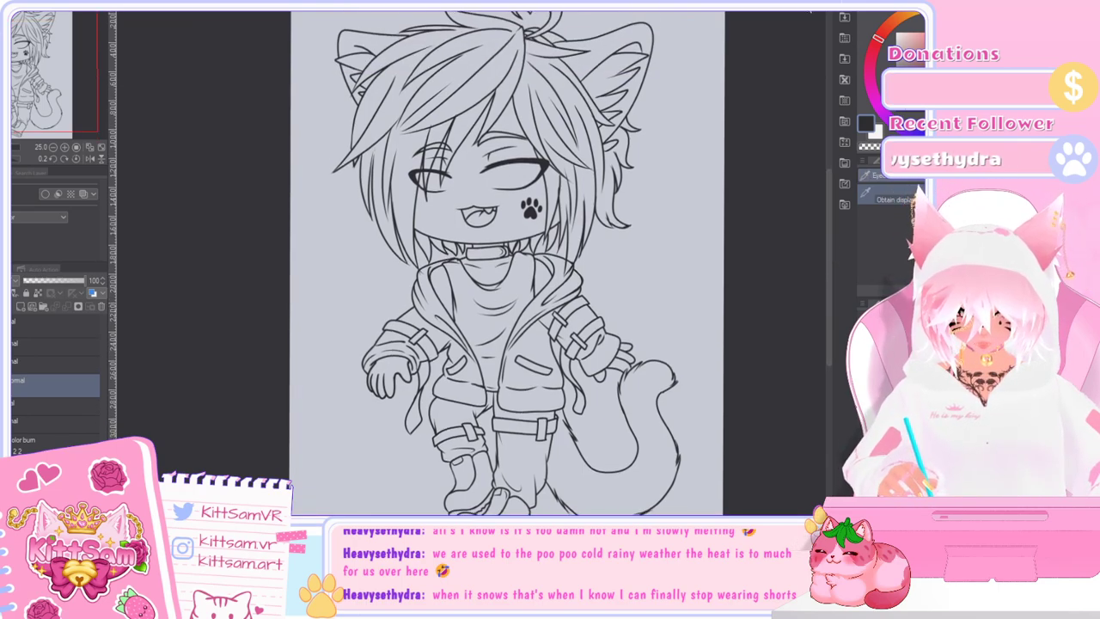
click(844, 4)
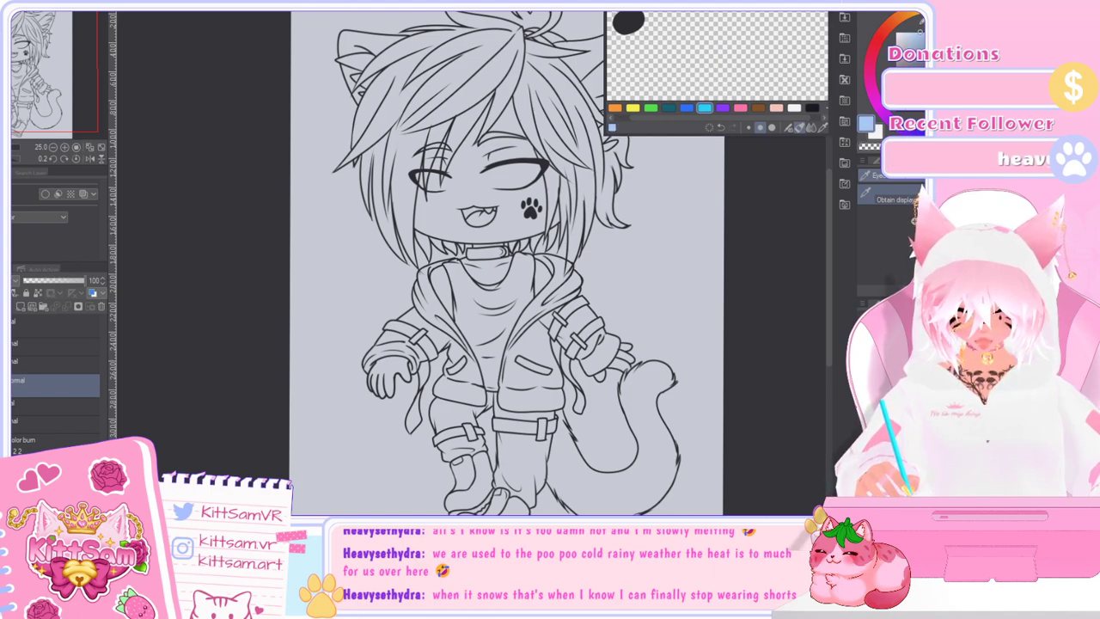
key(p)
drag(679, 26, 677, 21)
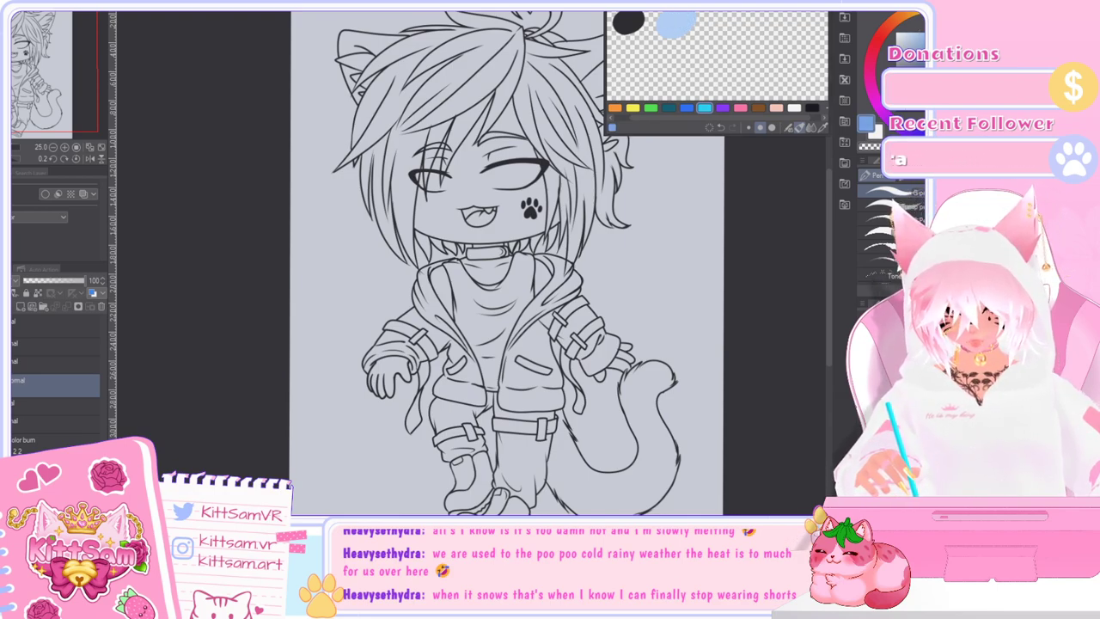
click(728, 30)
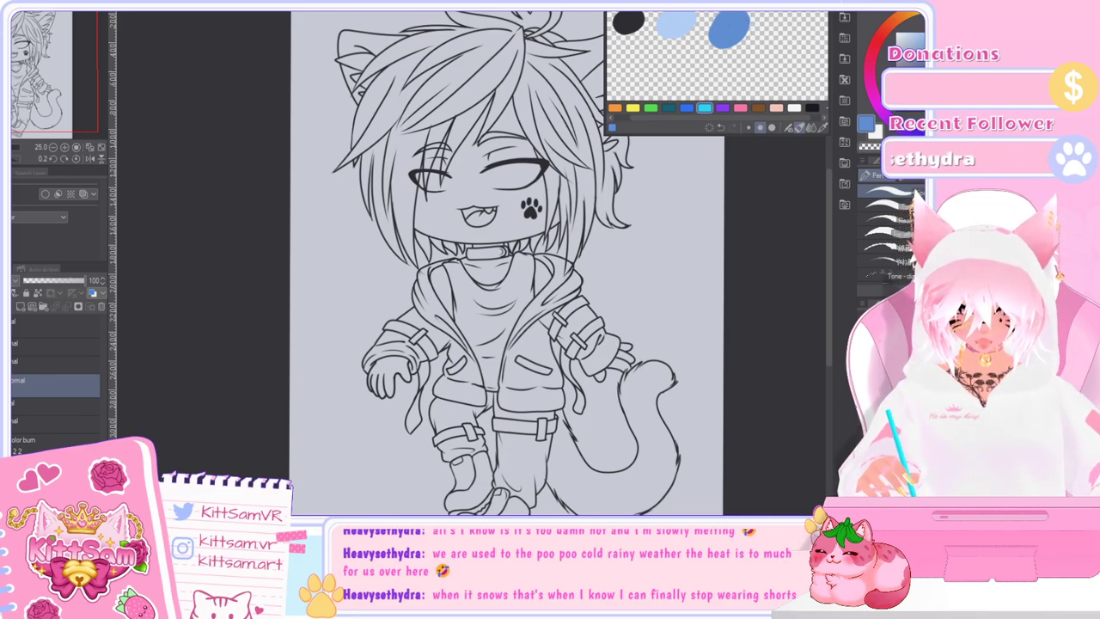
Step: Add a peach skin-tone swatch and a very pale blue swatch to the colour mixing palette
click(918, 27)
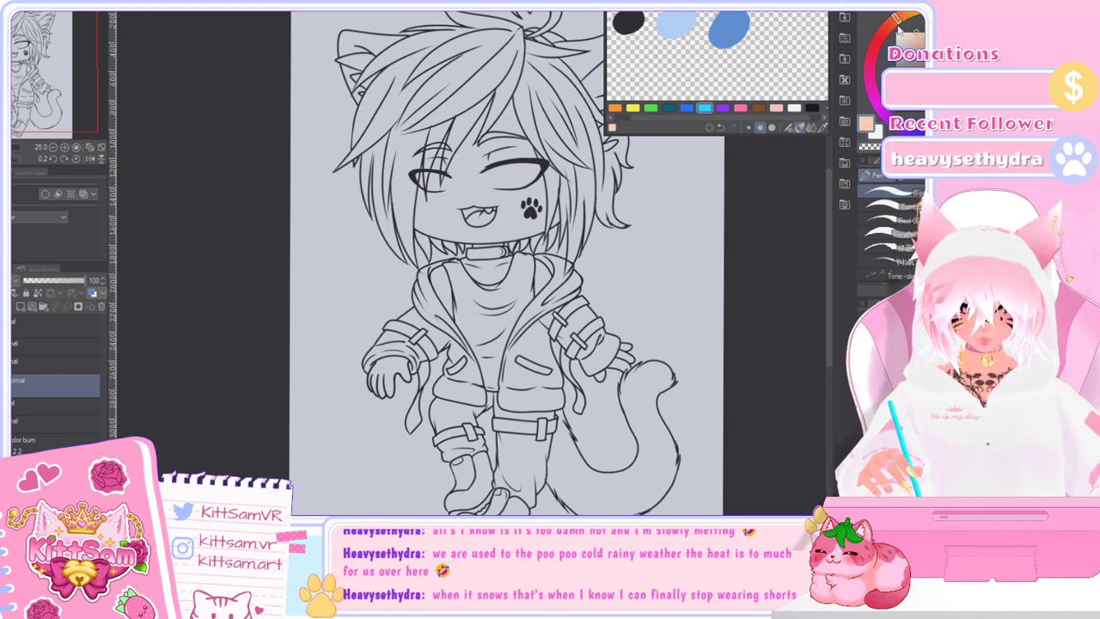
click(776, 32)
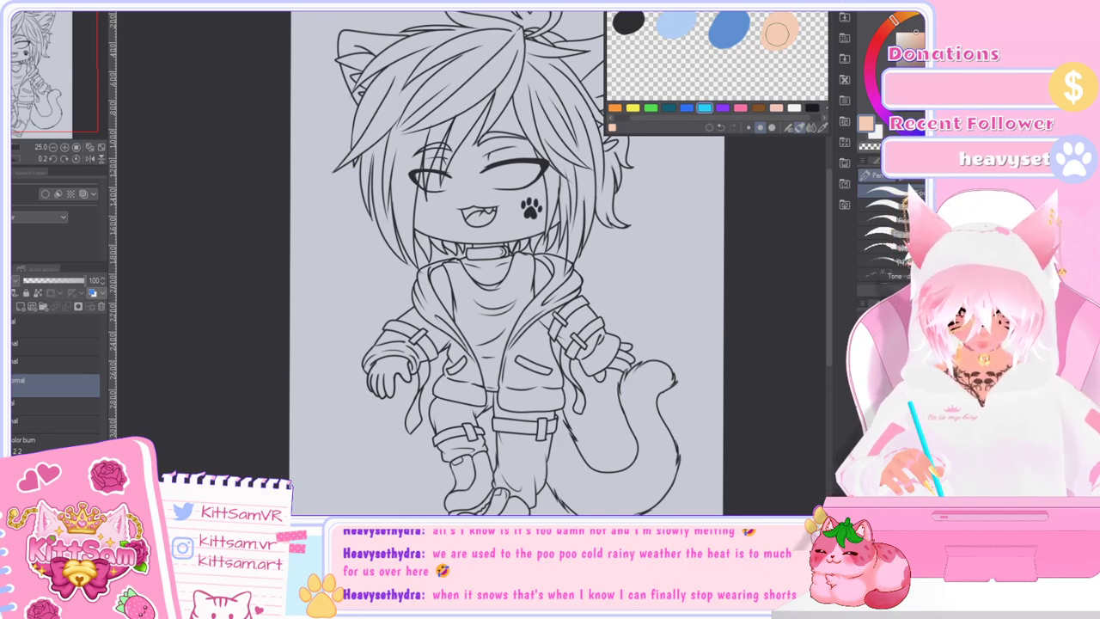
scroll(827, 271, up, 2)
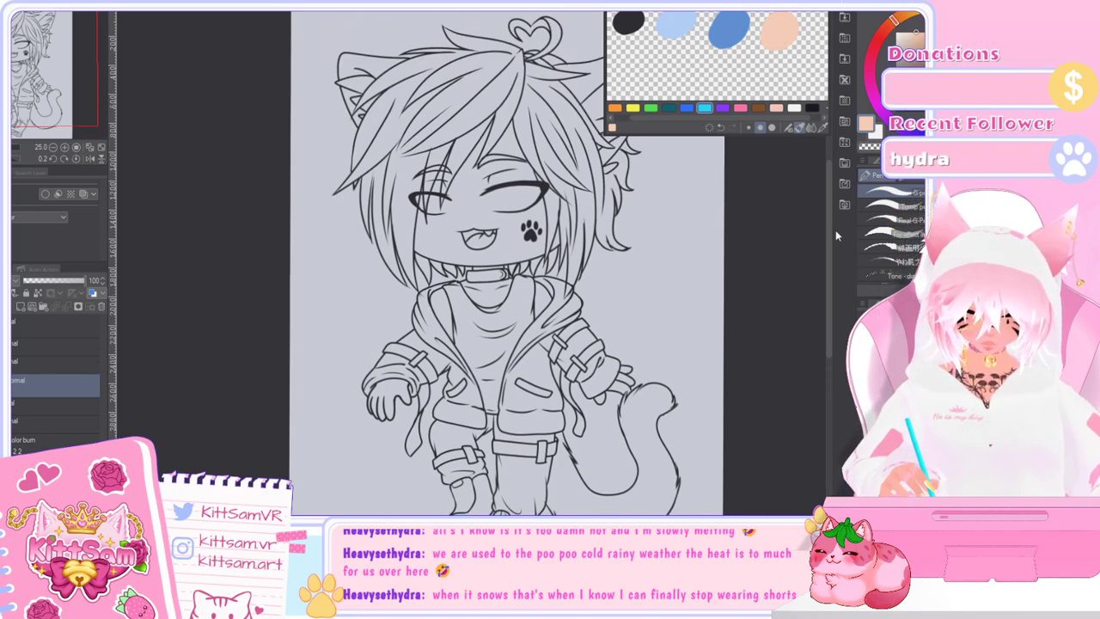
scroll(830, 275, down, 4)
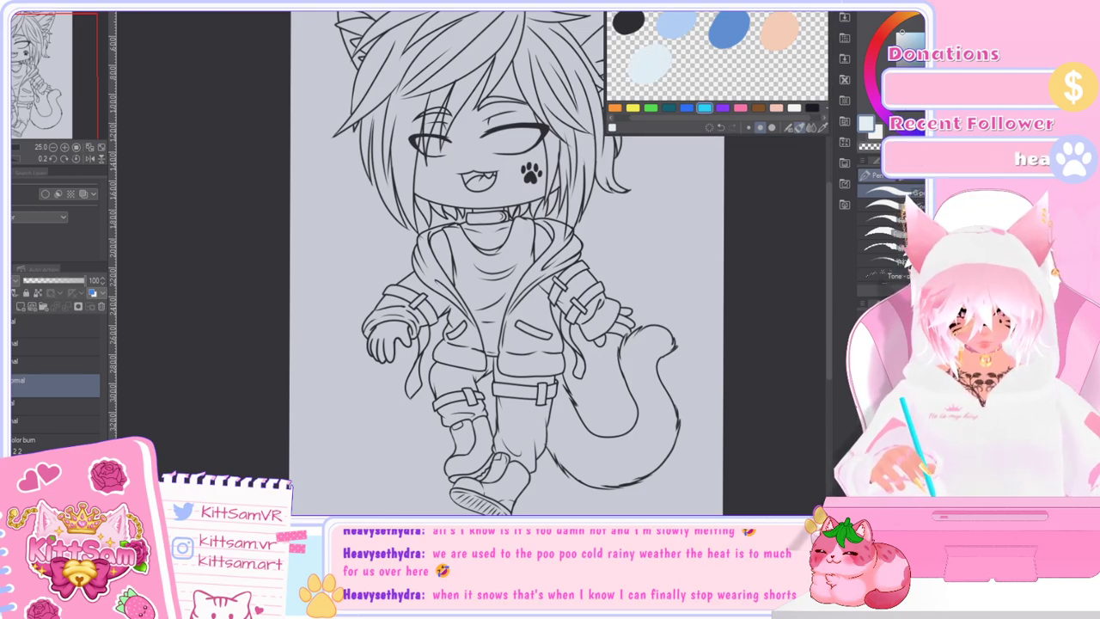
Step: Sample the peach swatch as the drawing colour, return to the Pen tool and close the colour mixing palette
key(i)
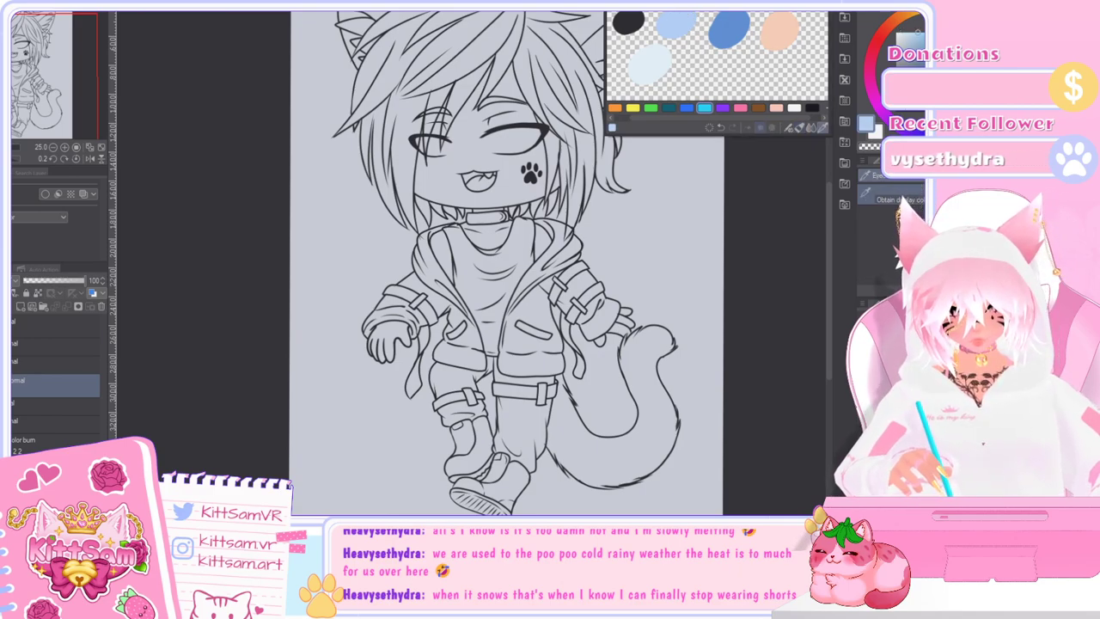
click(780, 31)
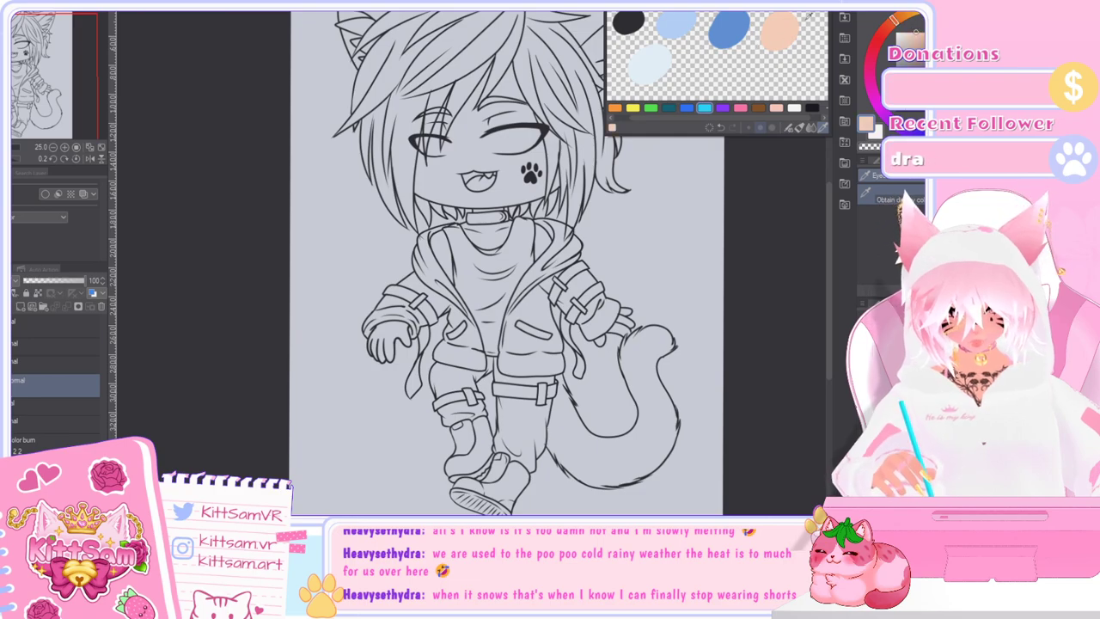
key(p)
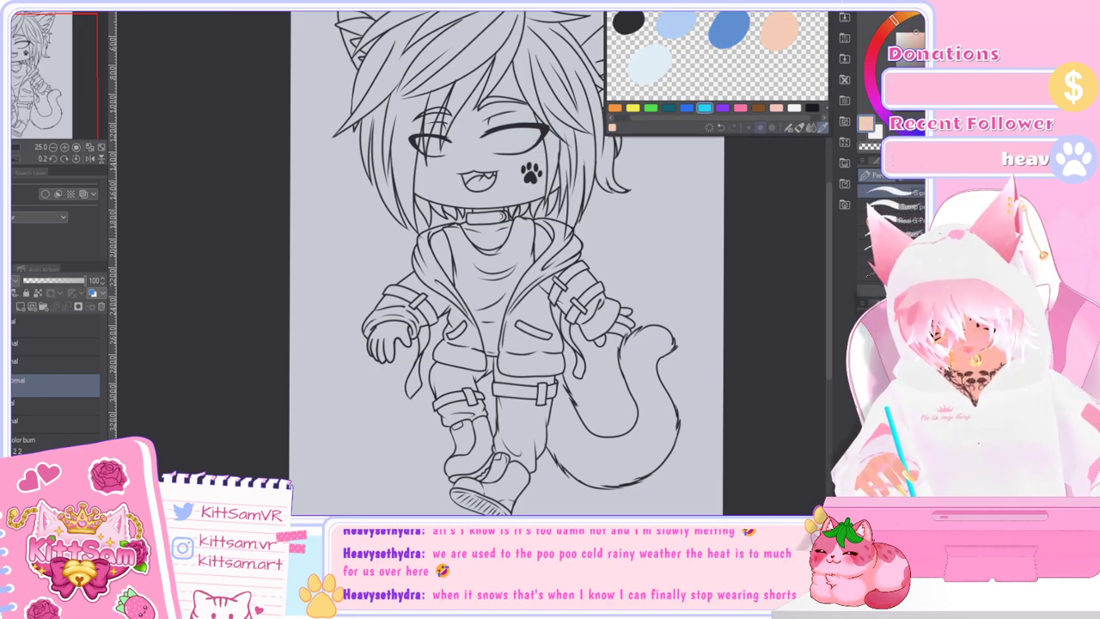
scroll(830, 261, up, 4)
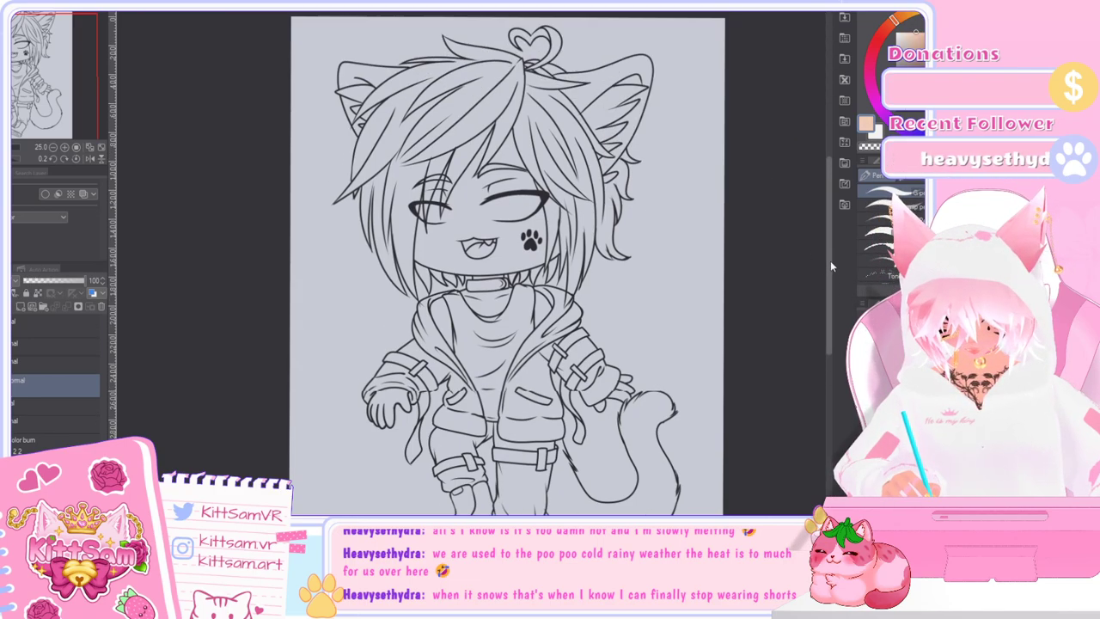
drag(830, 259, 831, 274)
click(845, 12)
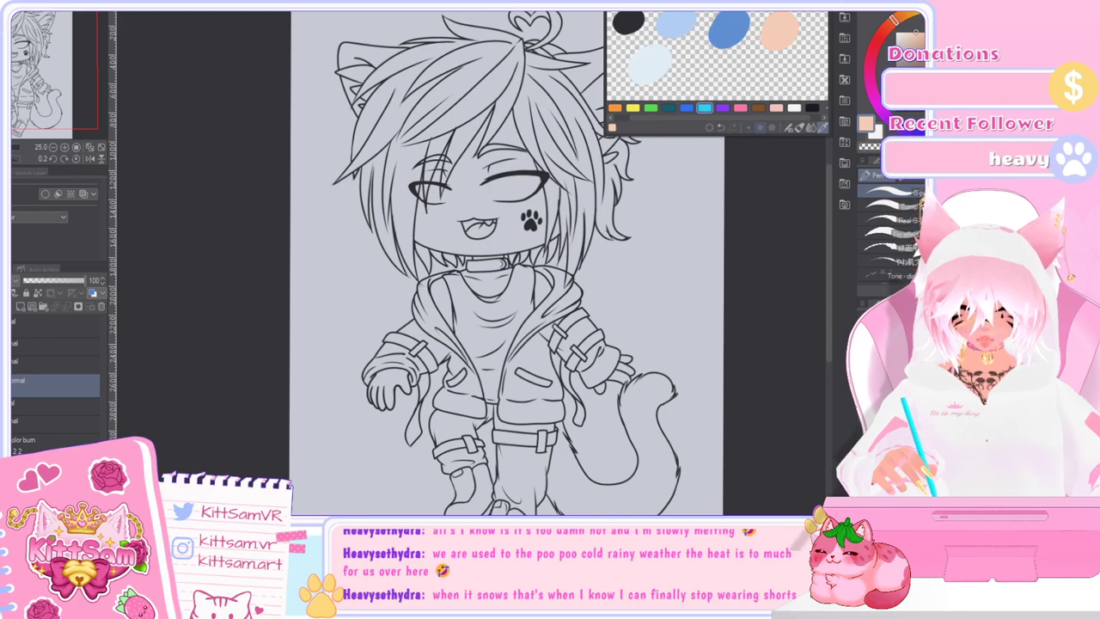
key(Escape)
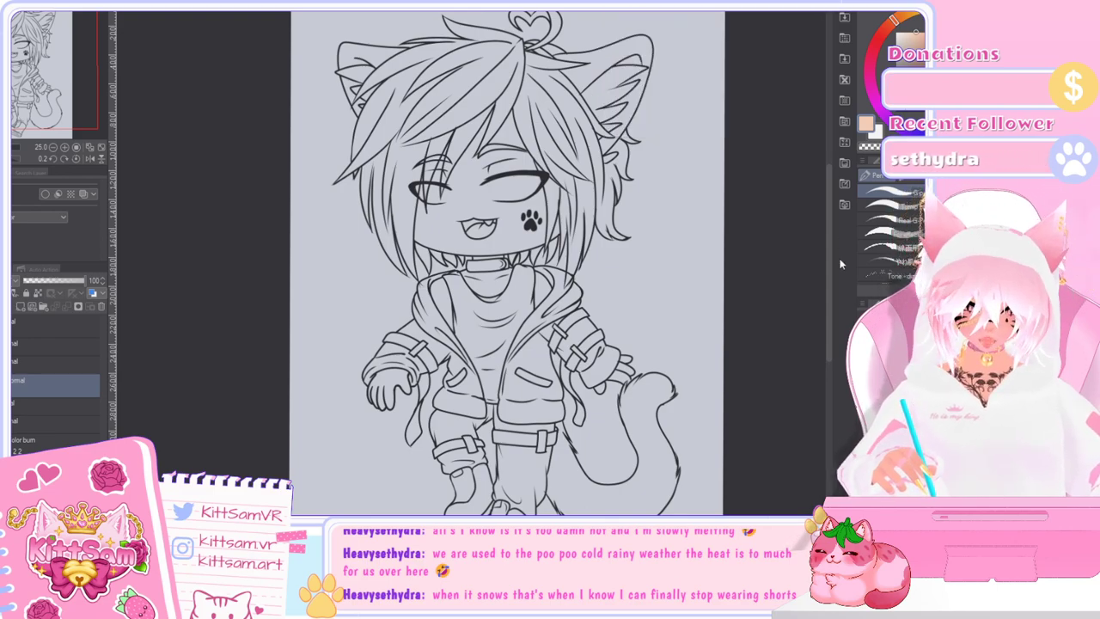
drag(830, 275, 831, 249)
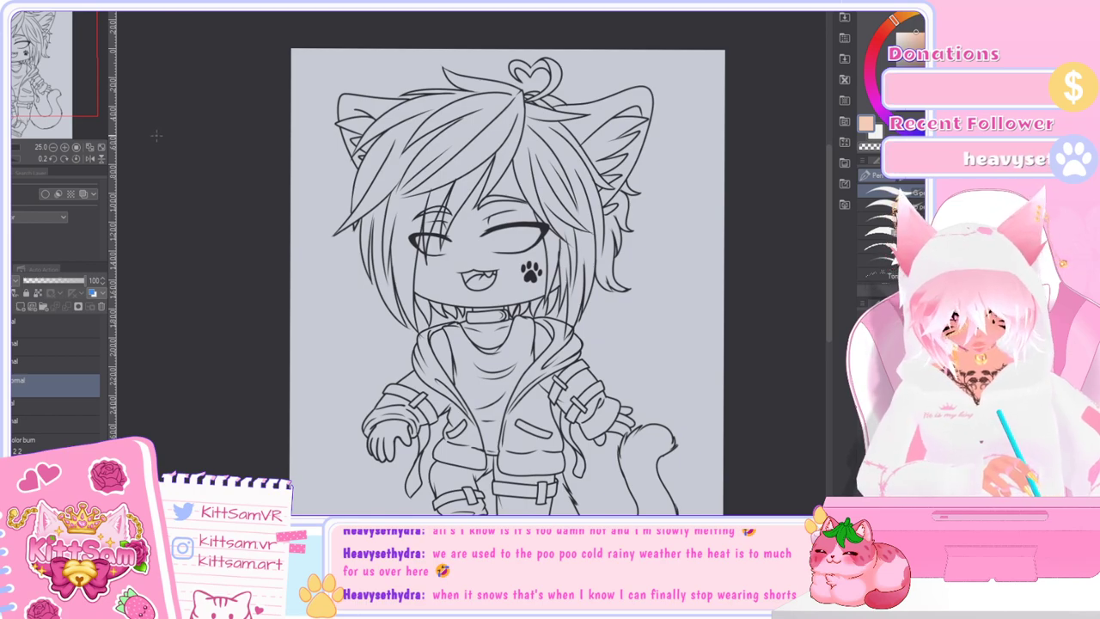
Step: Auto-select the background around the character and add the area between the body and the tail to the selection
key(w)
click(704, 341)
scroll(830, 388, down, 3)
drag(830, 392, 830, 390)
shift+click(600, 294)
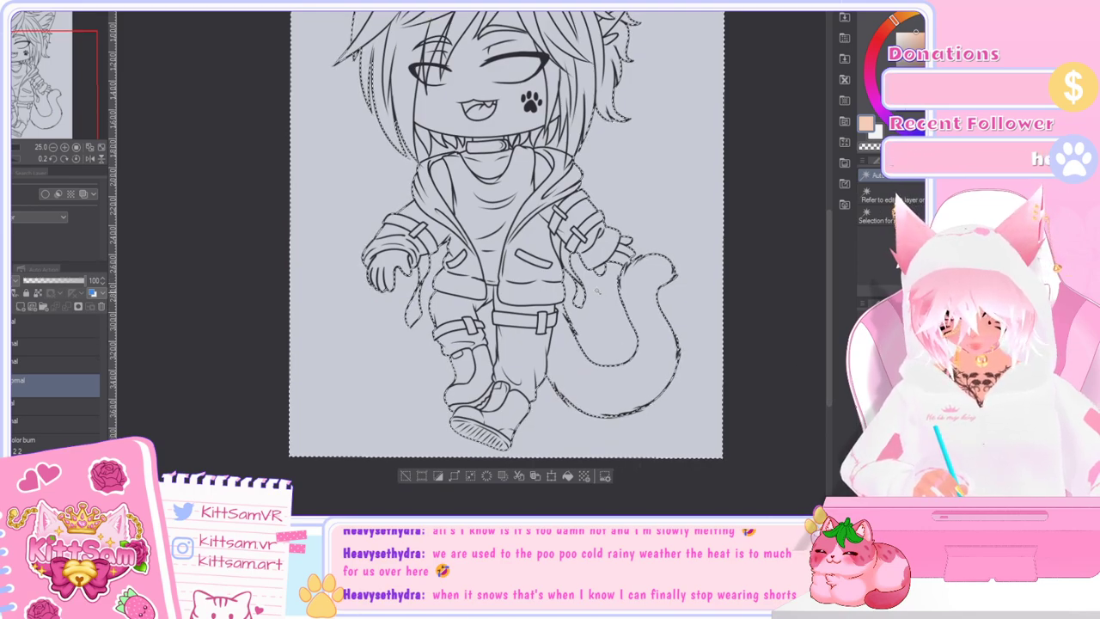
Step: Check the selection outline around the body, collar and hair, and add the gap between the smaller ear and hair
scroll(599, 294, up, 2)
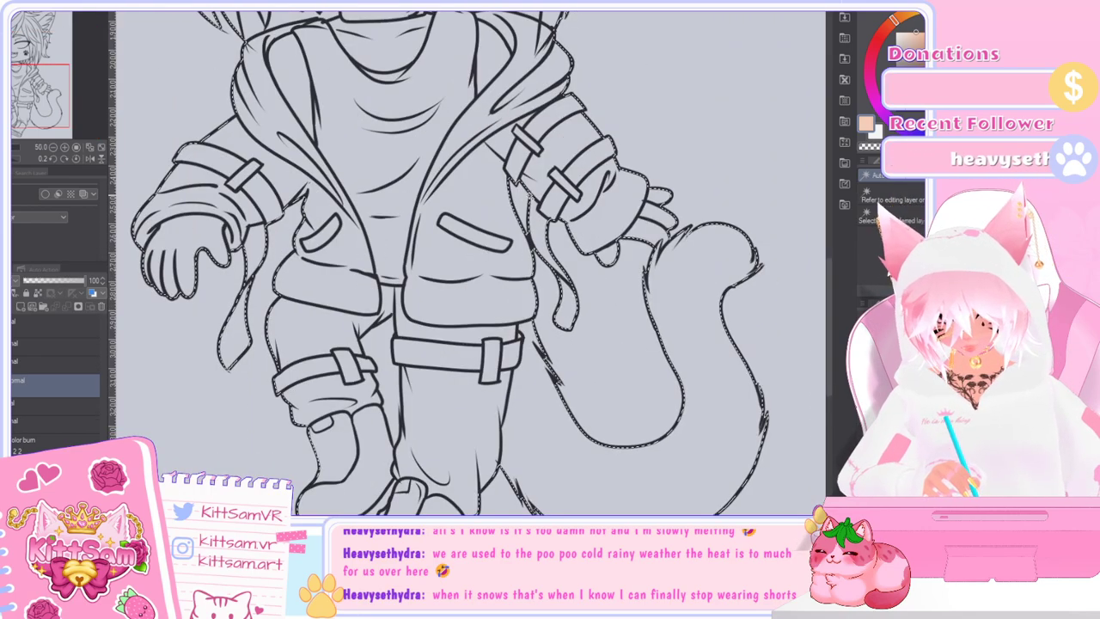
scroll(524, 202, down, 1)
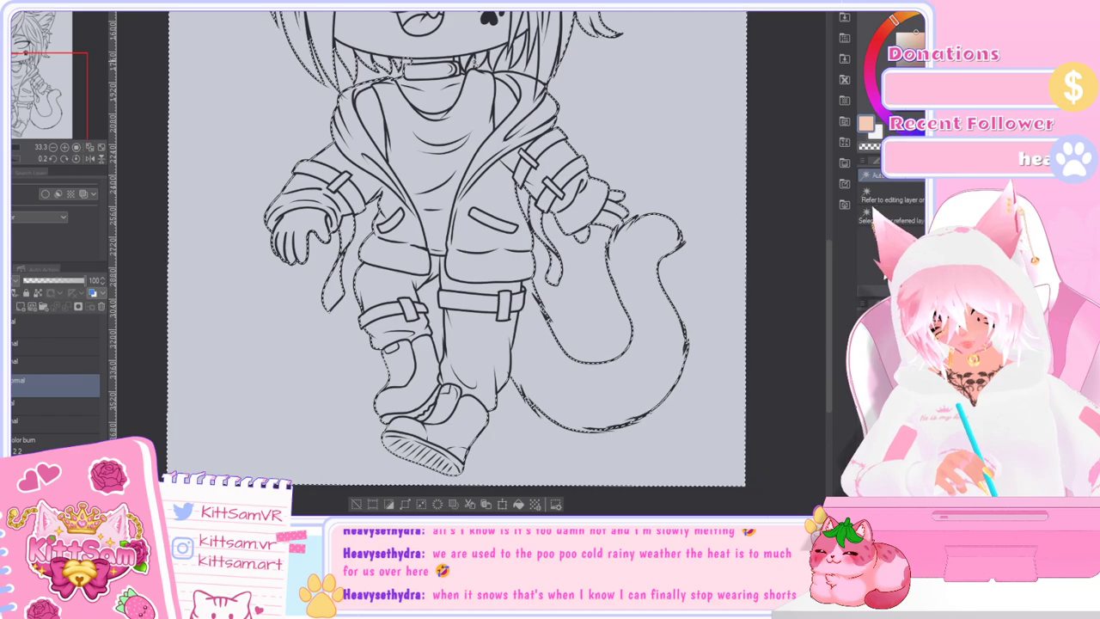
scroll(563, 96, up, 3)
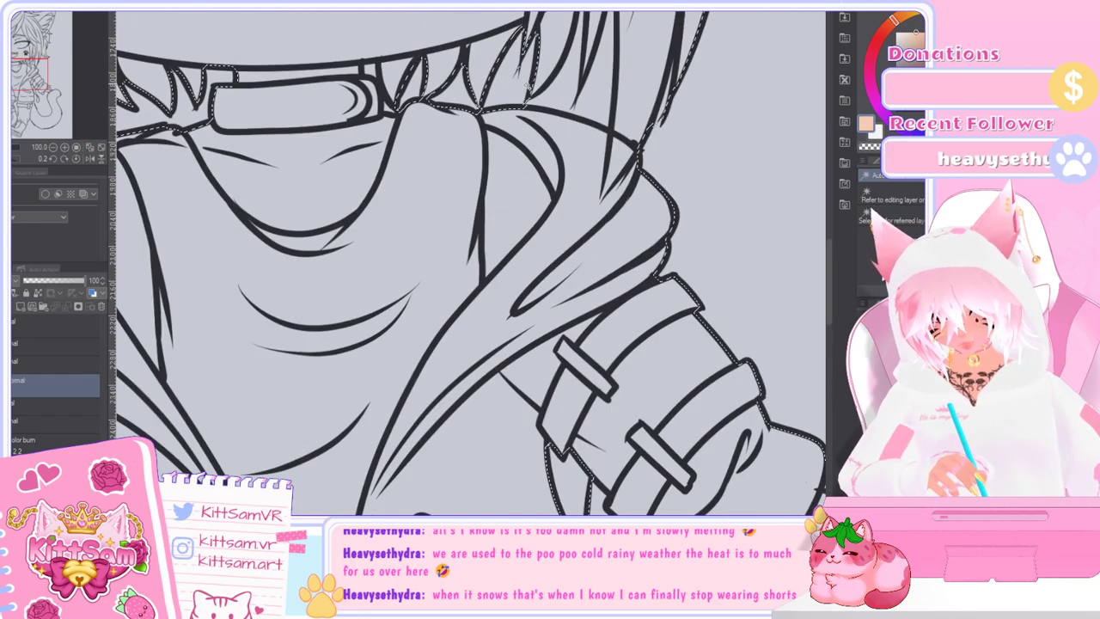
scroll(563, 96, down, 2)
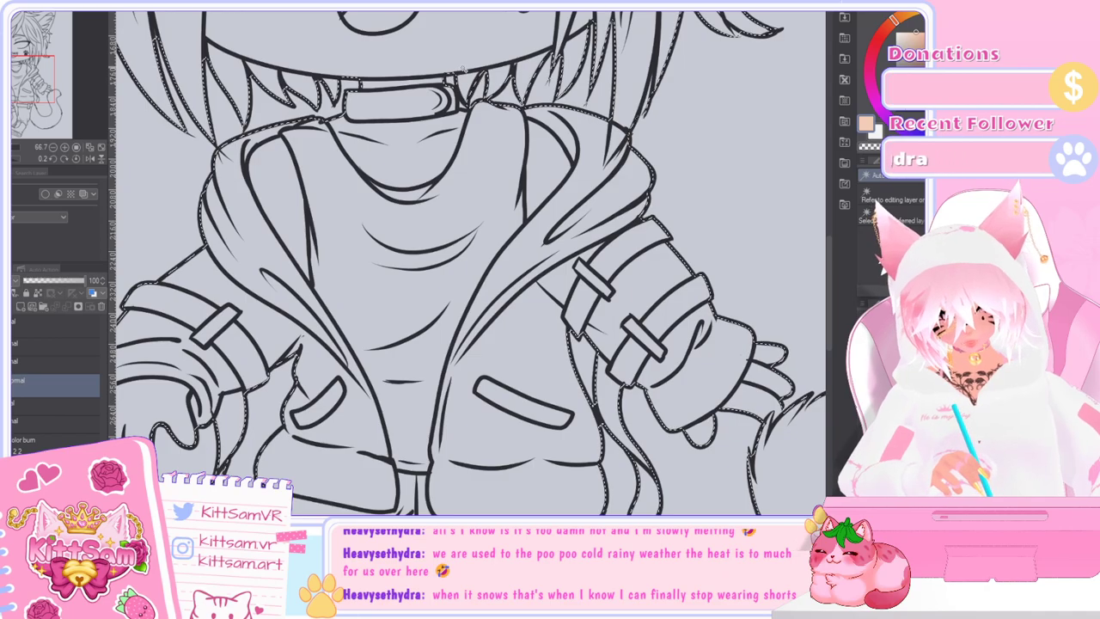
drag(828, 264, 832, 218)
scroll(663, 348, up, 2)
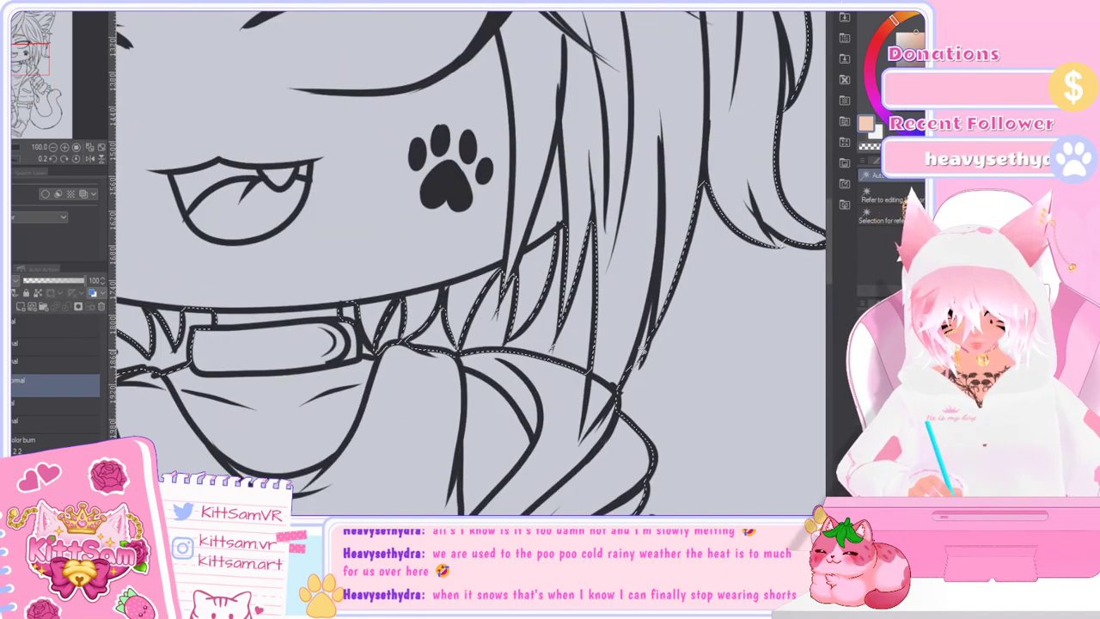
scroll(664, 348, down, 1)
scroll(664, 348, down, 1)
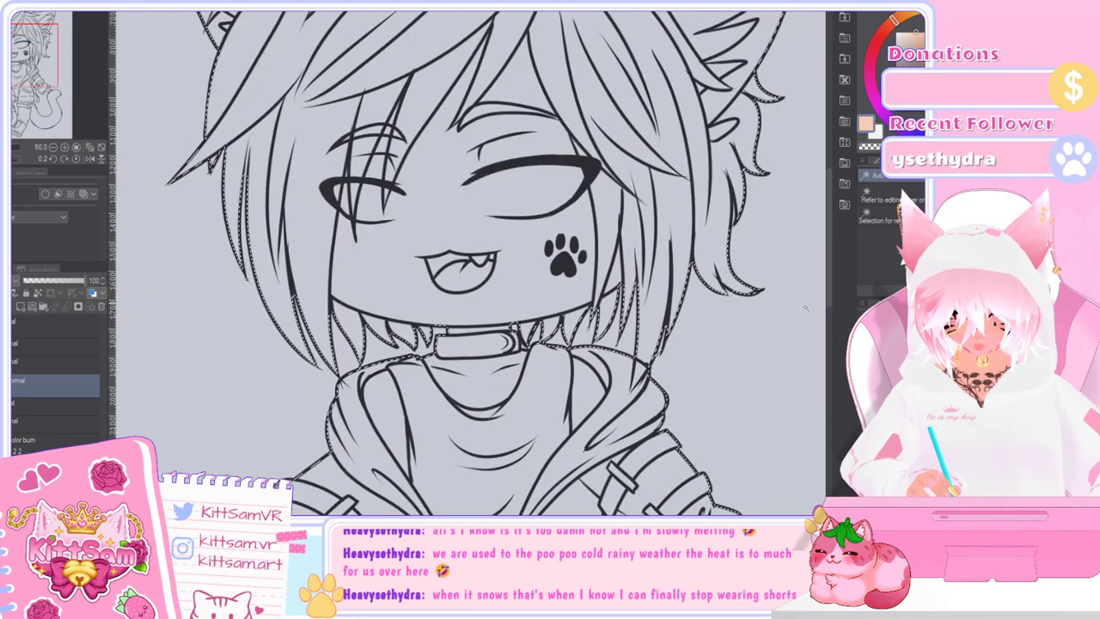
drag(828, 306, 826, 247)
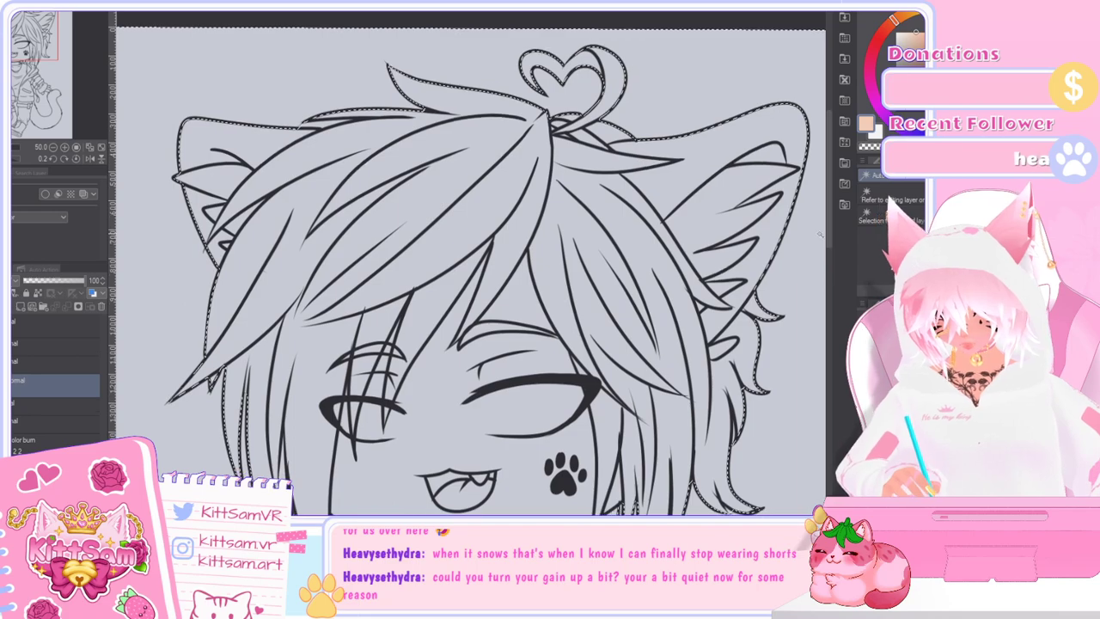
shift+click(334, 117)
key(ctrl+minus)
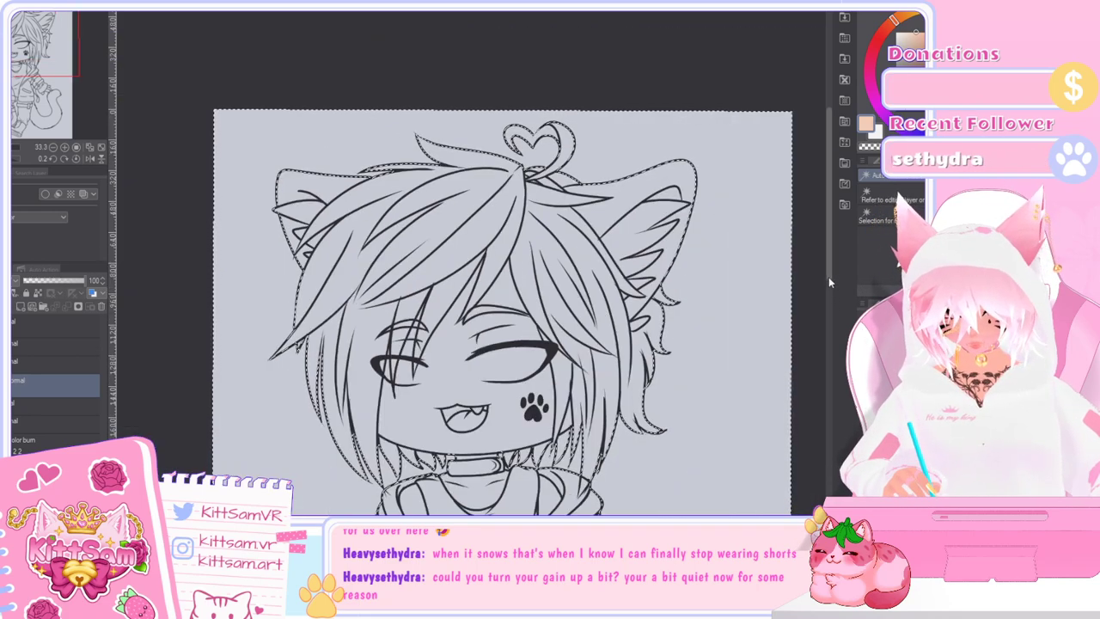
scroll(829, 287, down, 2)
scroll(828, 287, down, 8)
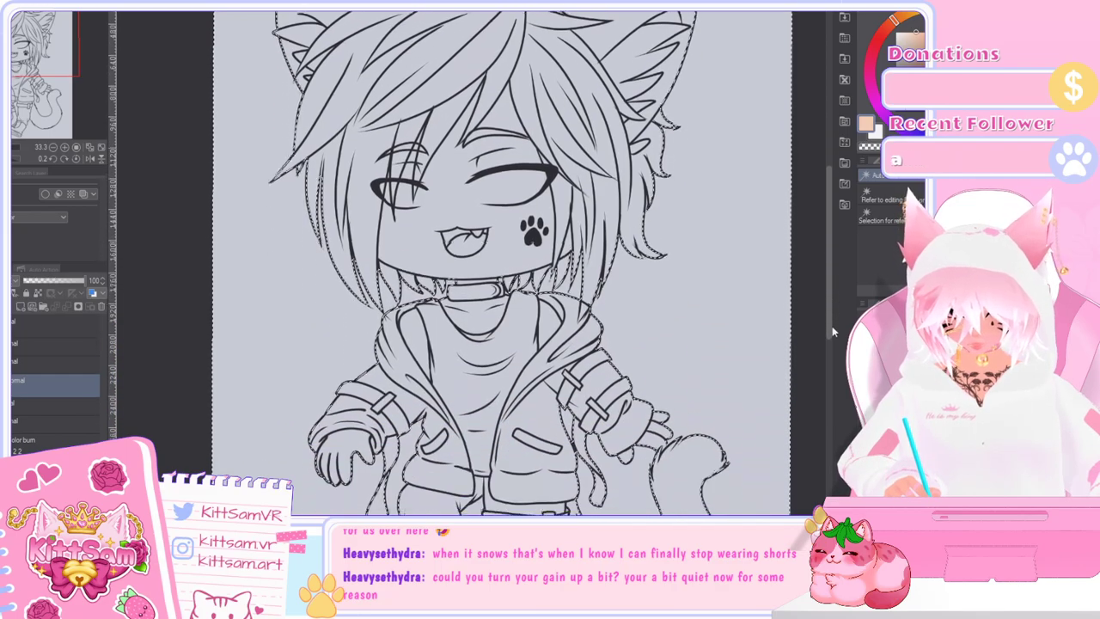
Step: Check the selection around the legs and tail, and fill the whole character silhouette with peach while the line art is hidden
scroll(835, 372, down, 3)
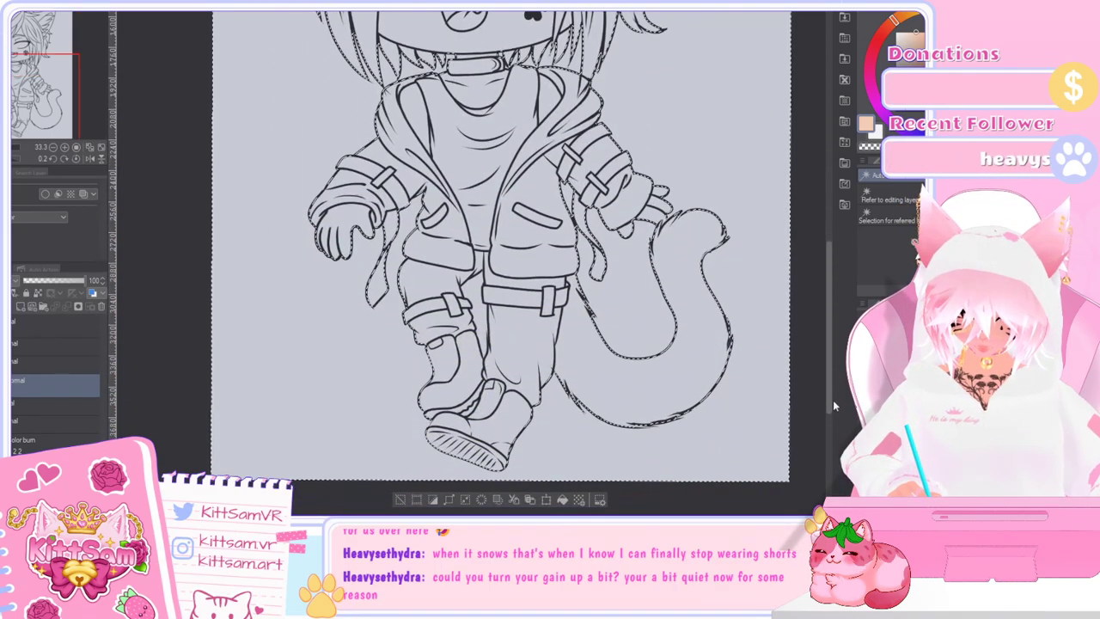
scroll(474, 421, up, 2)
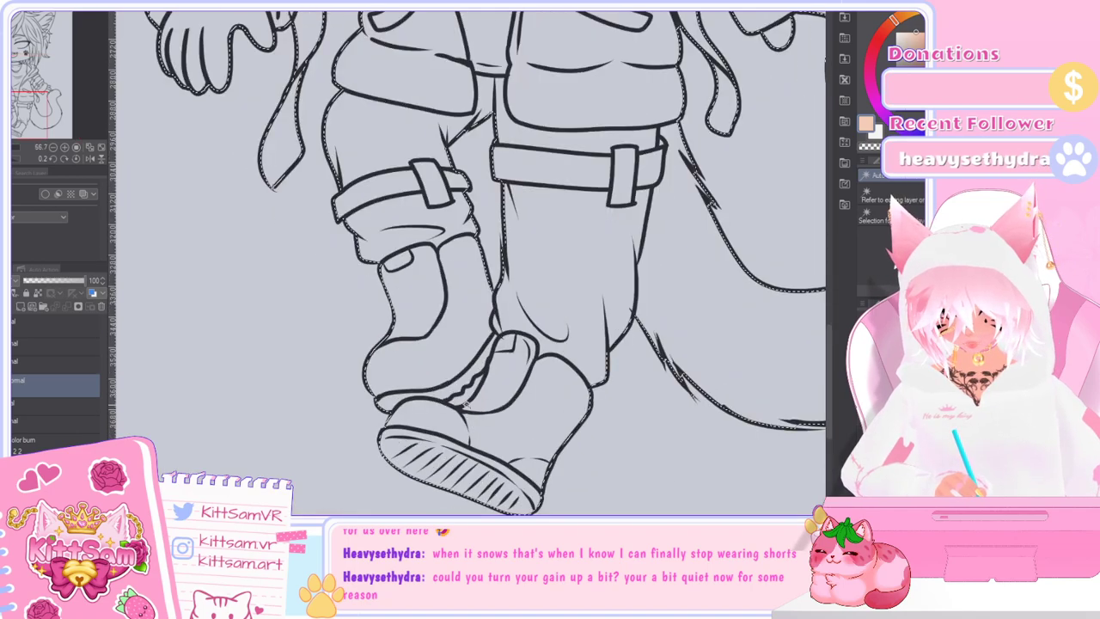
scroll(813, 348, down, 3)
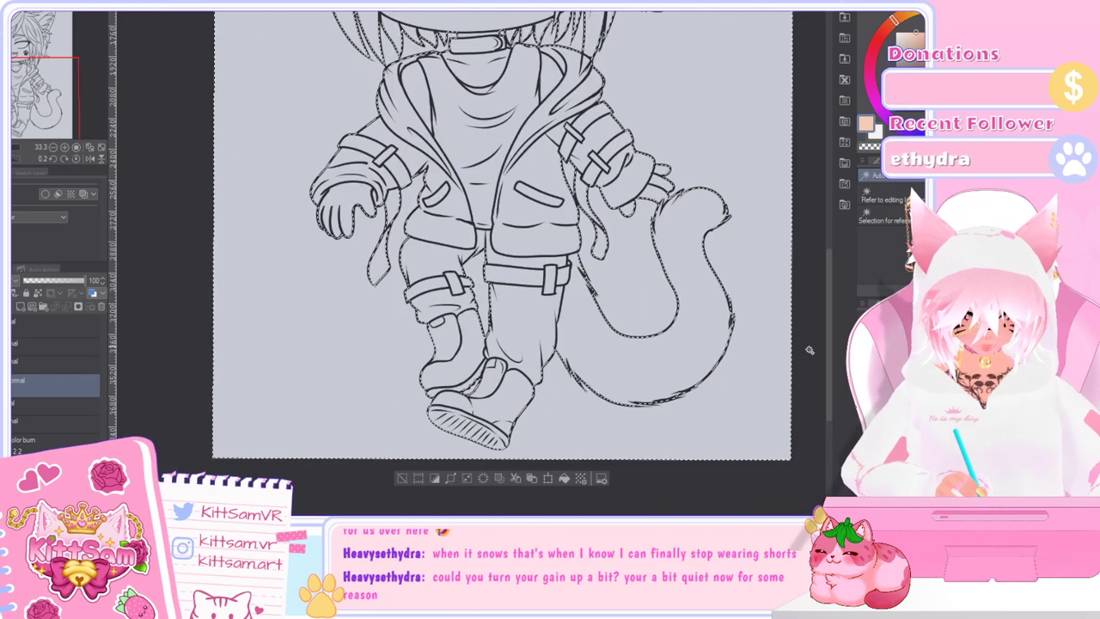
scroll(830, 344, up, 2)
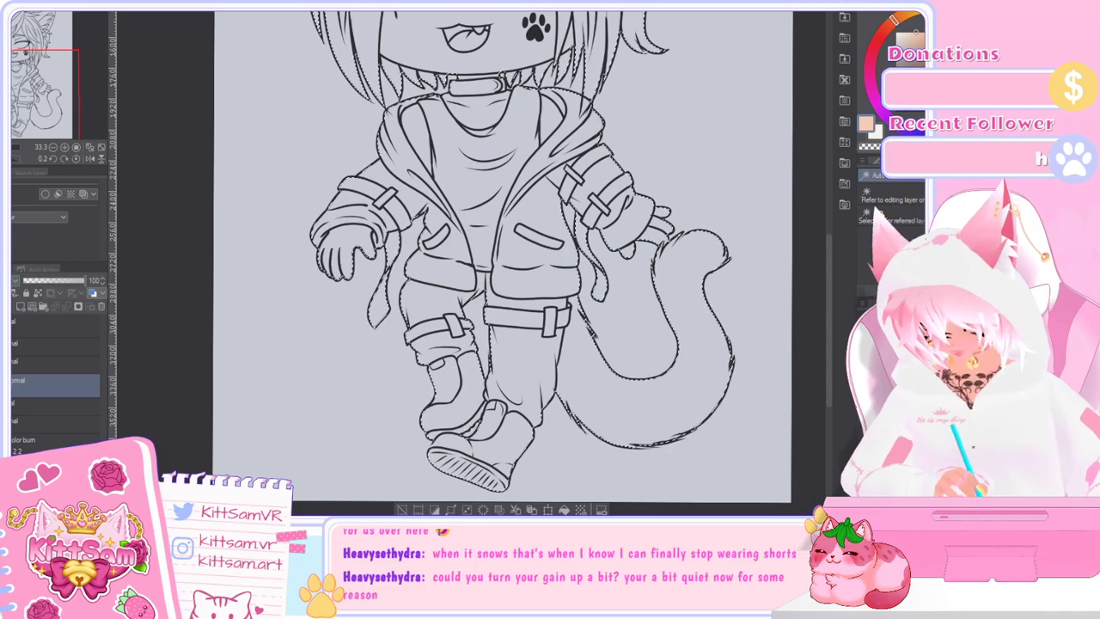
key(Delete)
key(g)
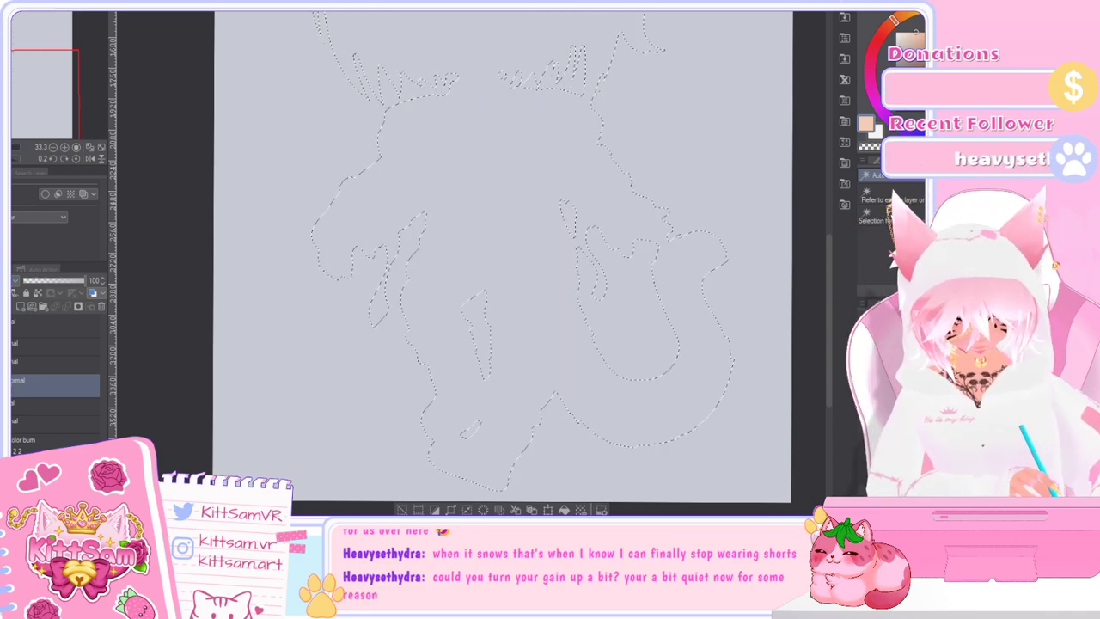
click(524, 293)
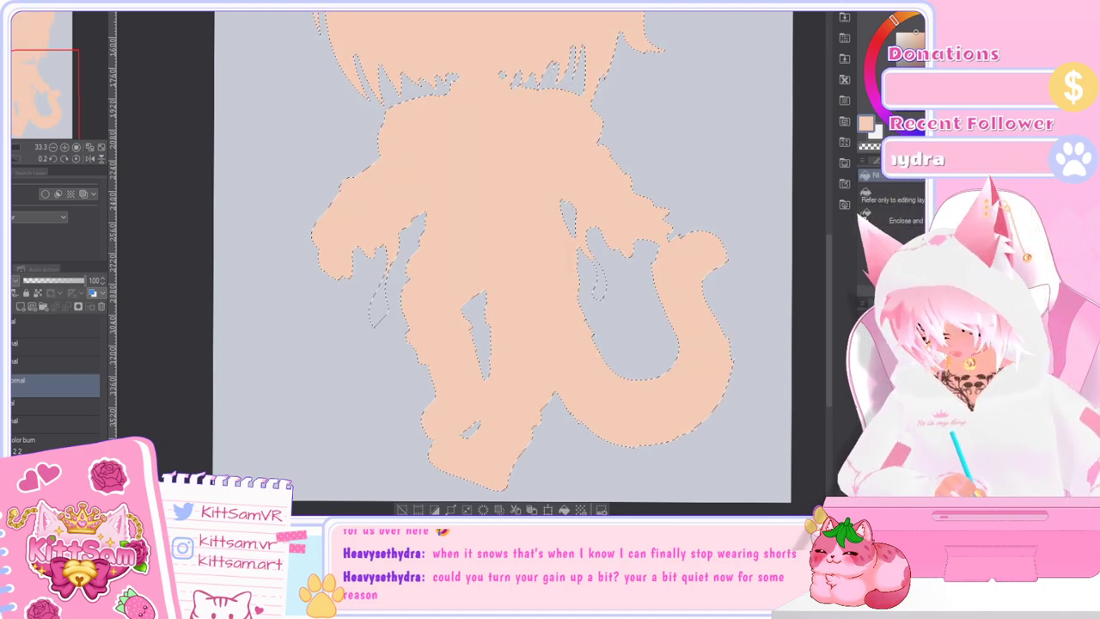
Step: Show the line art over the peach silhouette again and clear the selection
click(7, 362)
drag(829, 349, 832, 314)
key(ctrl+d)
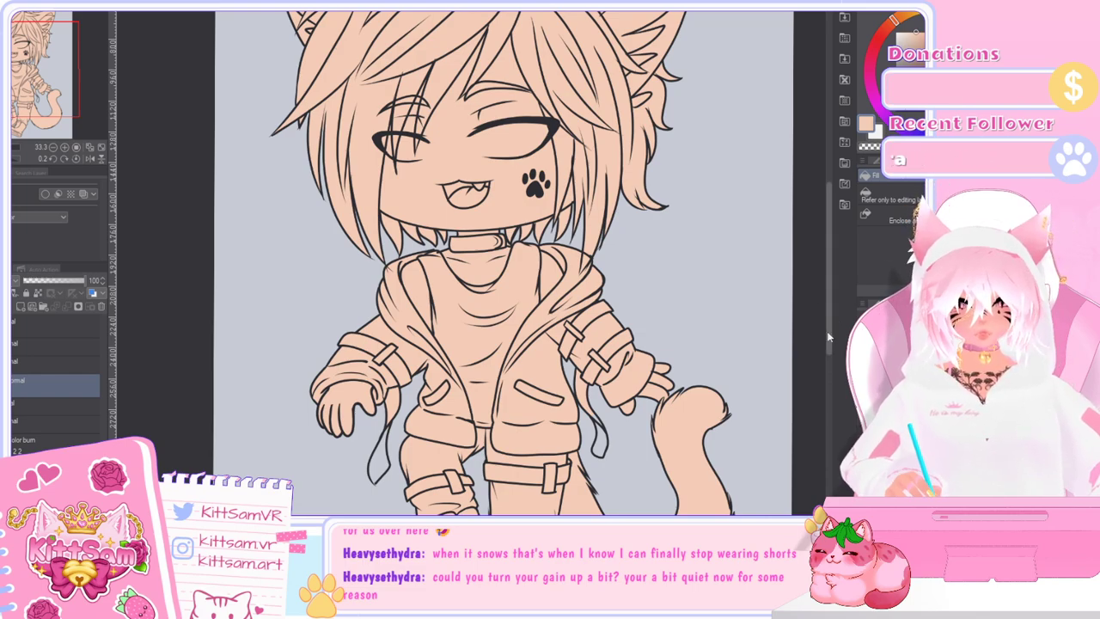
Step: Fill the unfilled ends of the jacket's two hanging drawstrings with peach and return to the Pen tool
scroll(834, 370, down, 4)
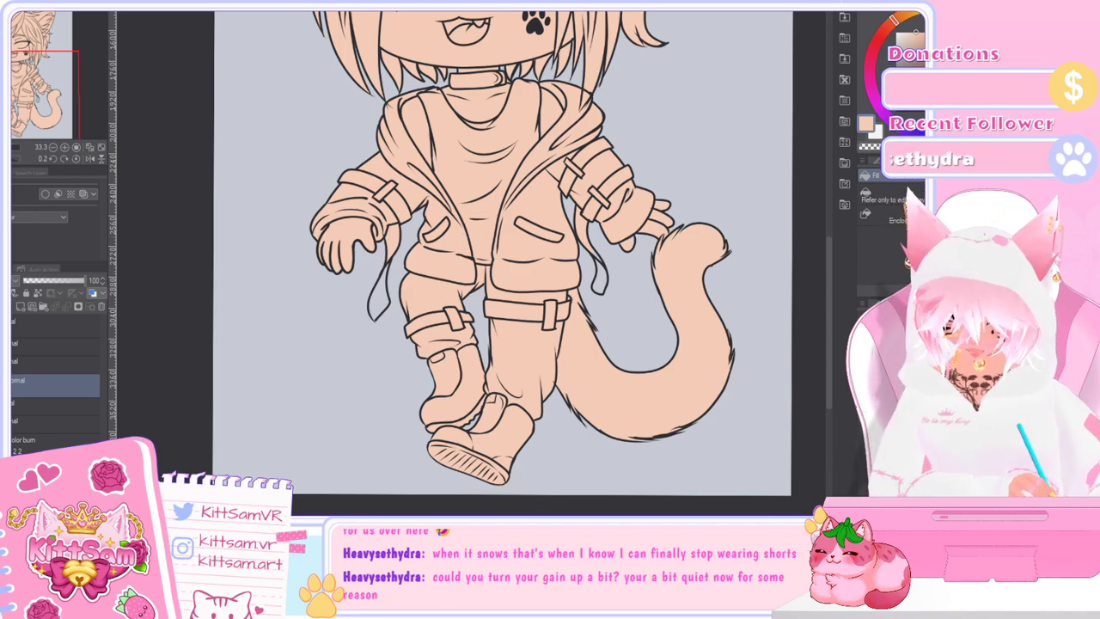
key(ctrl+h)
key(ctrl+h)
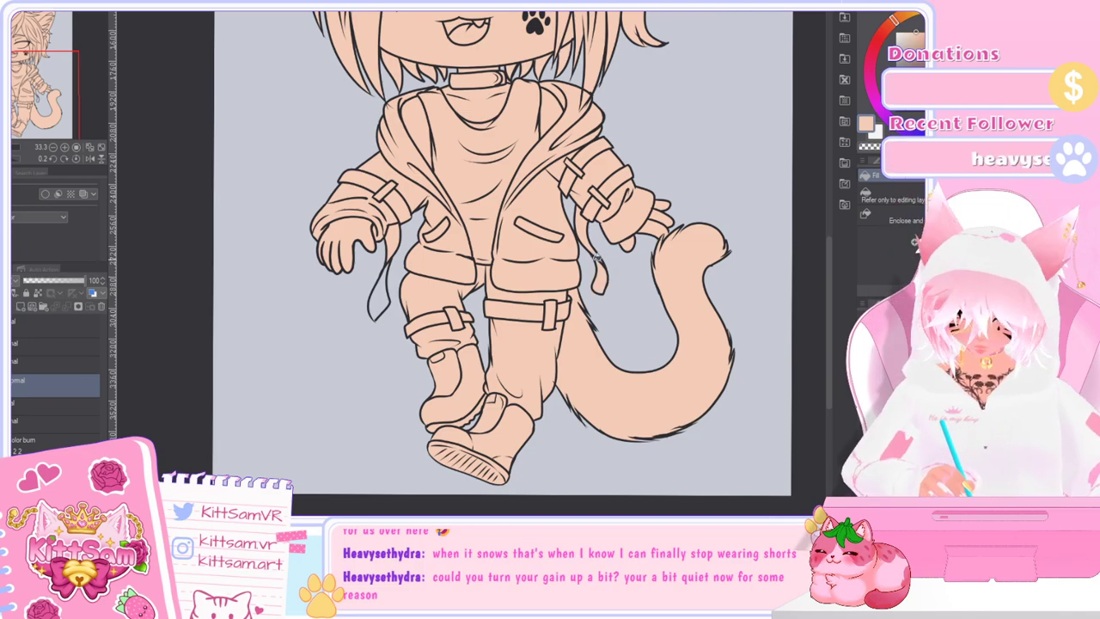
key(p)
scroll(603, 265, up, 2)
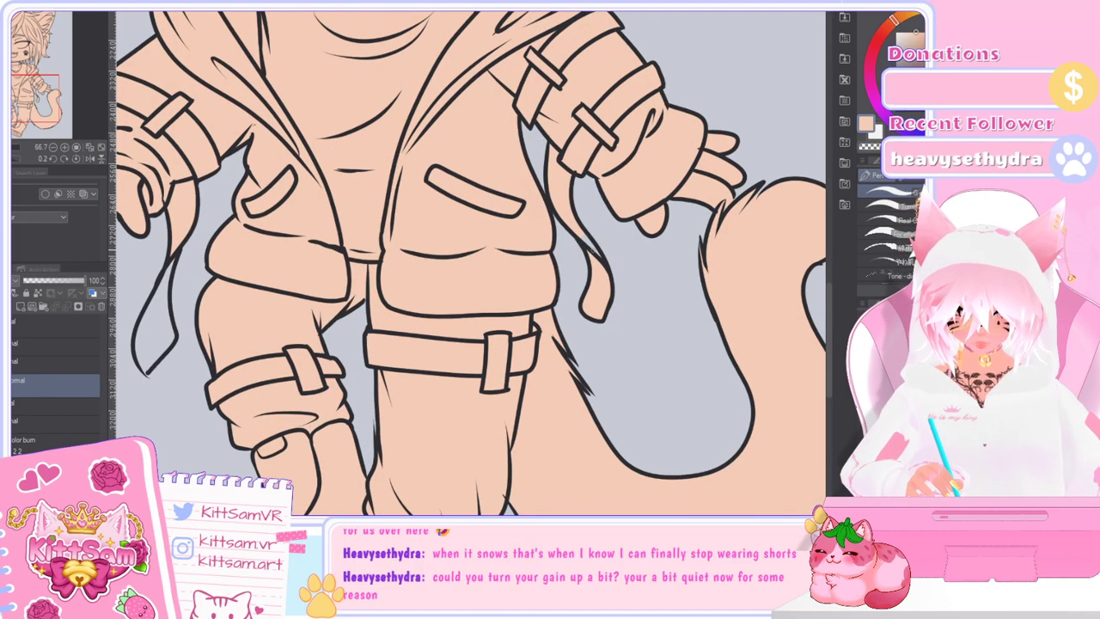
scroll(607, 282, down, 1)
key(g)
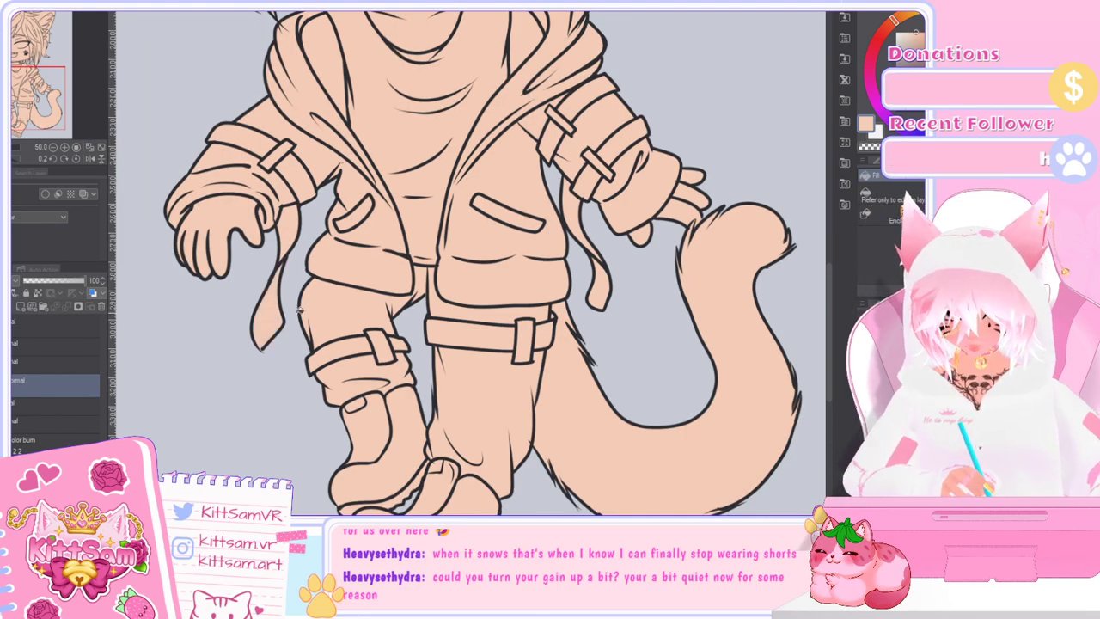
key(p)
scroll(478, 271, down, 1)
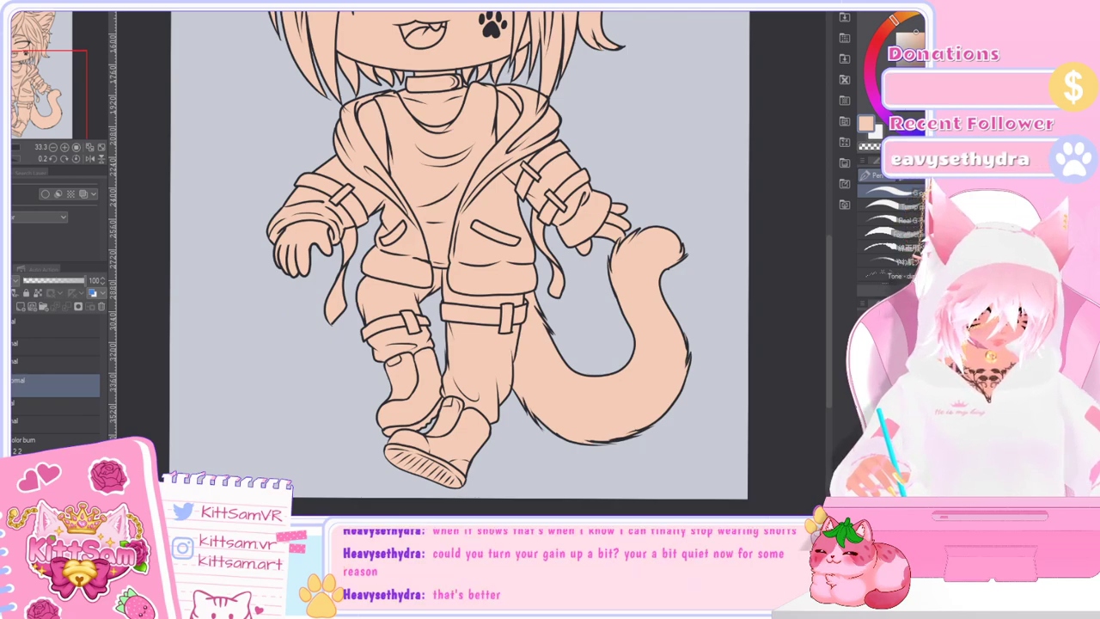
Step: Sample the medium blue palette swatch as the drawing colour and add a new layer above the peach base
drag(829, 323, 833, 256)
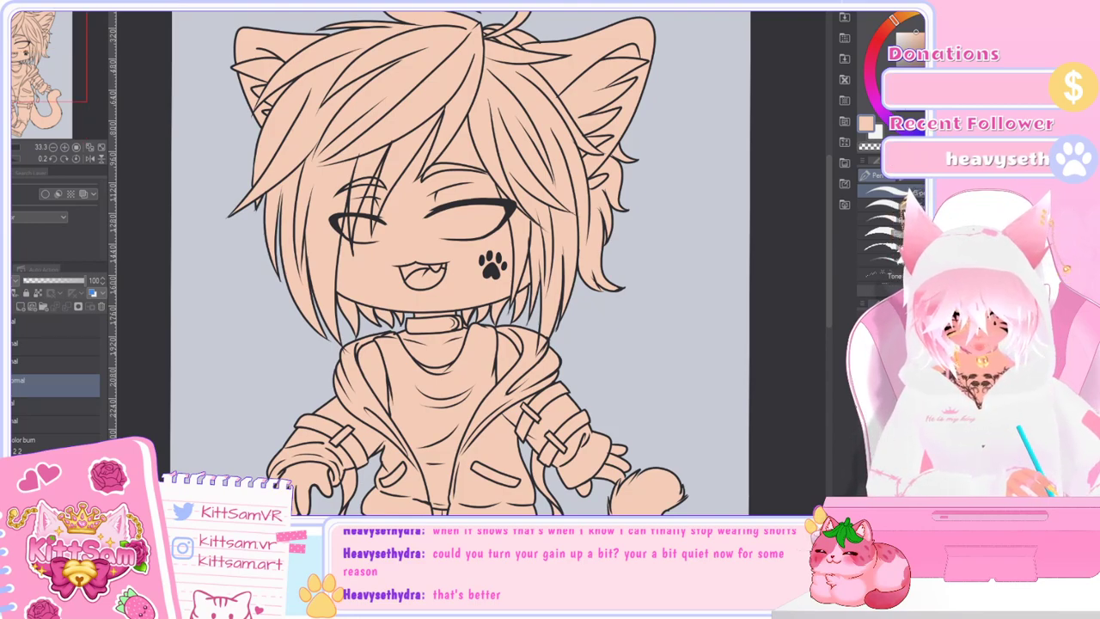
drag(830, 303, 831, 265)
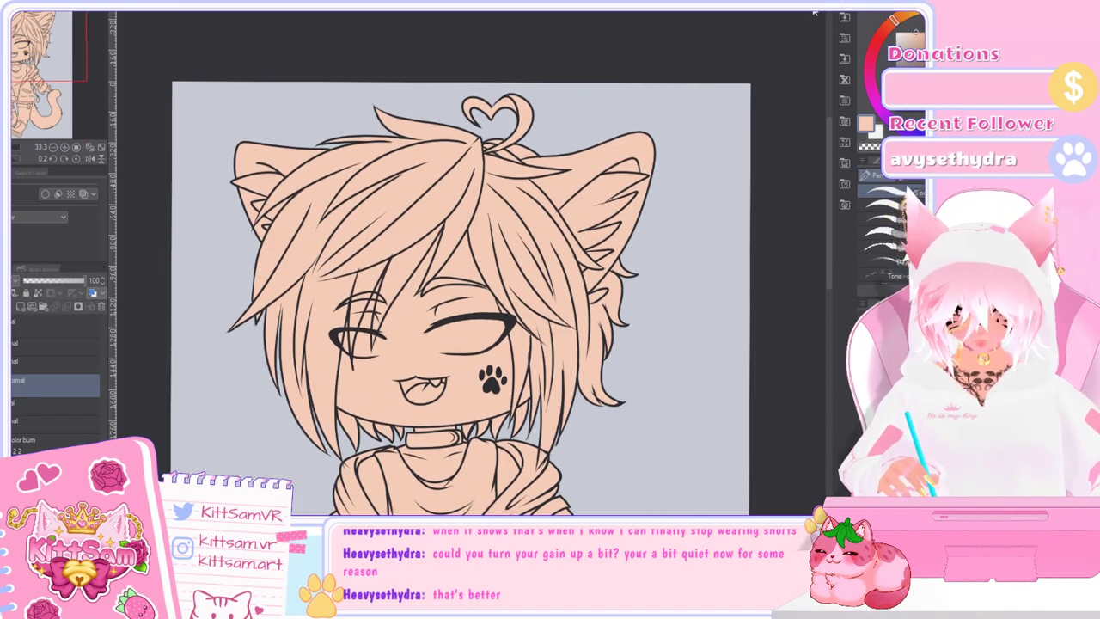
click(813, 9)
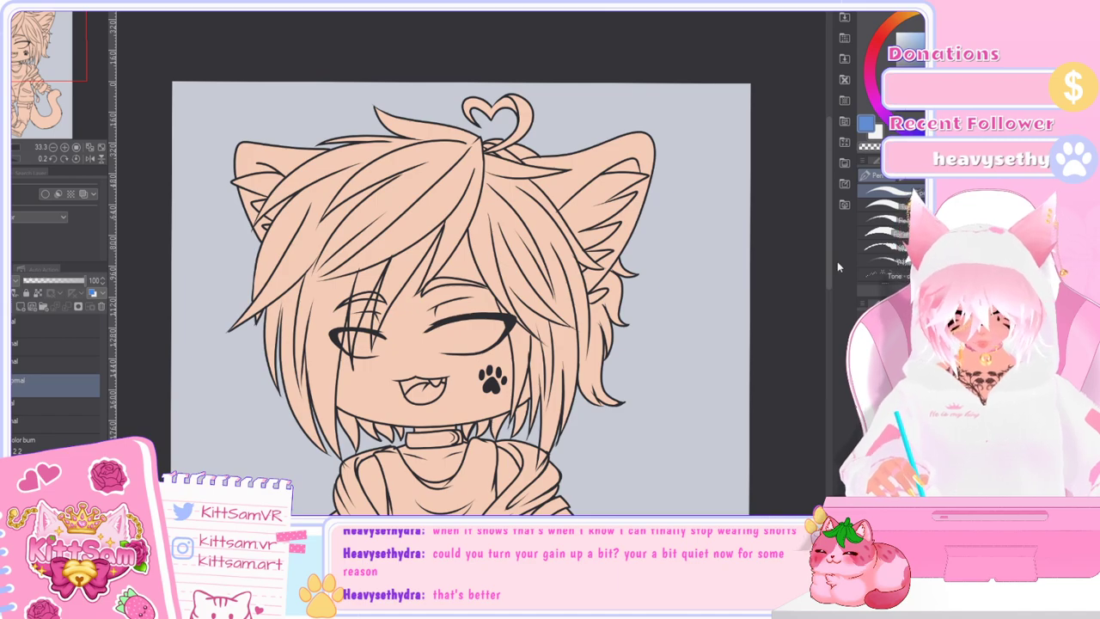
scroll(832, 284, down, 2)
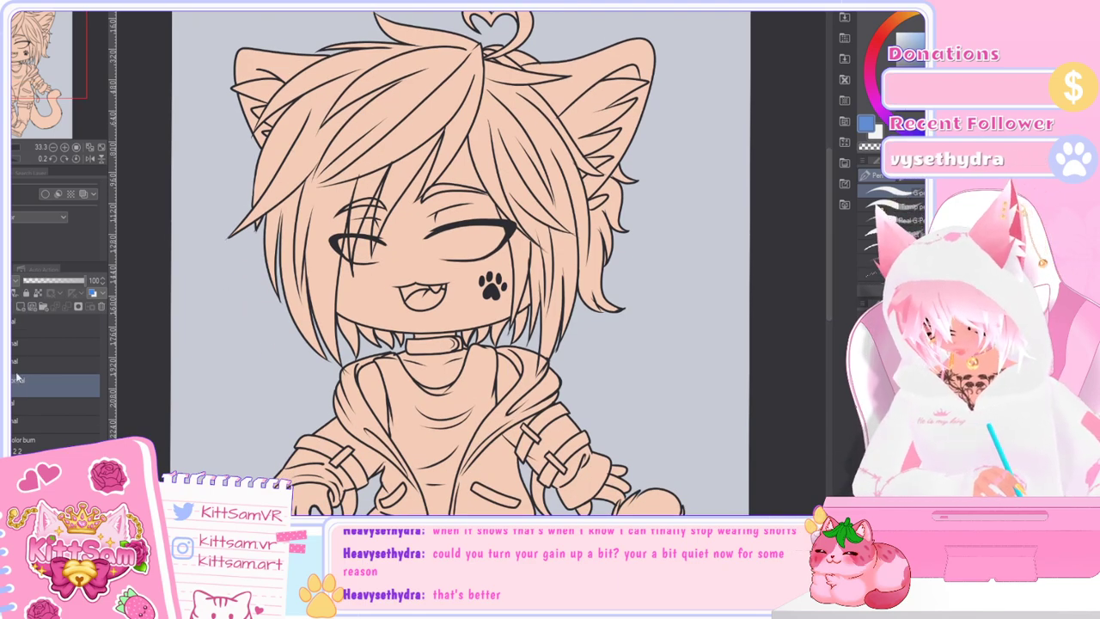
click(22, 307)
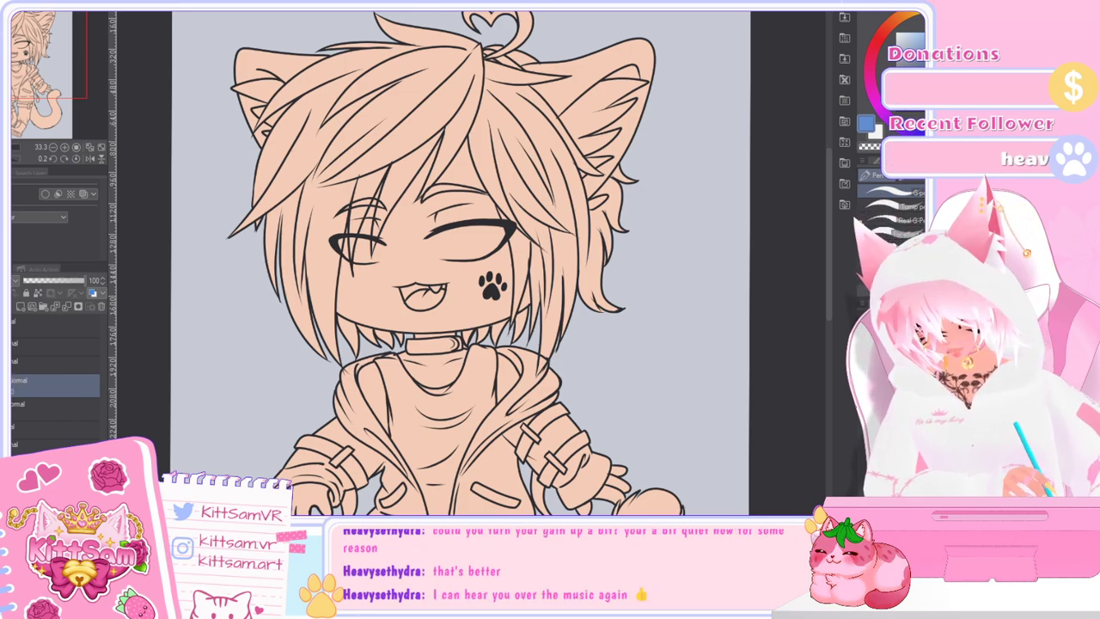
Step: Fill the swept fringe, the long strands beside the hair-covered eye and the crown tufts with medium blue
key(g)
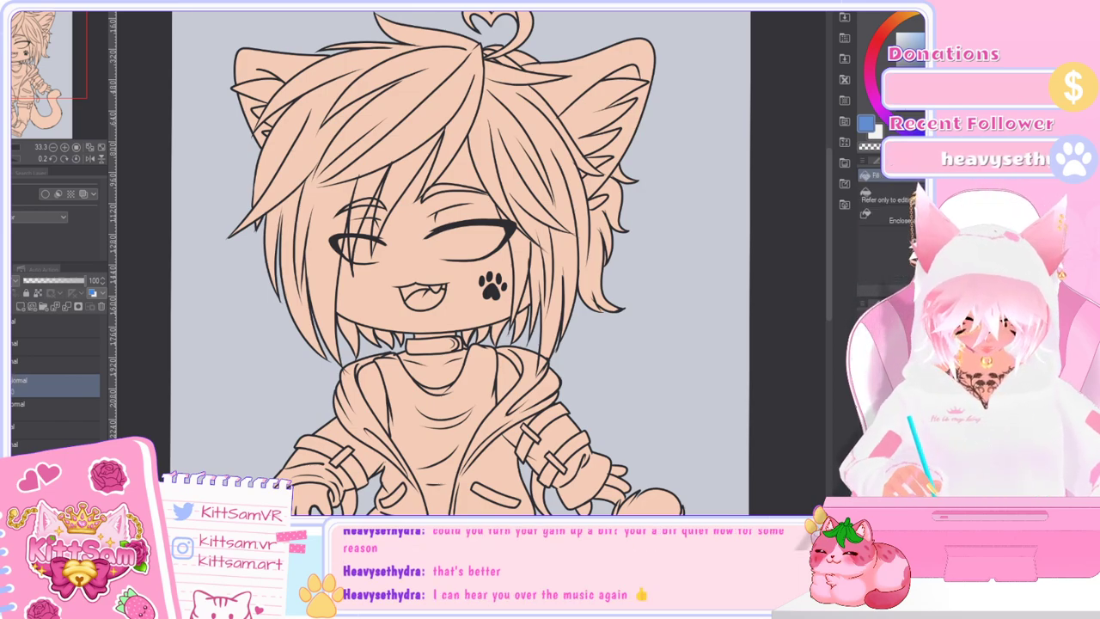
click(433, 127)
click(365, 116)
click(295, 234)
click(279, 227)
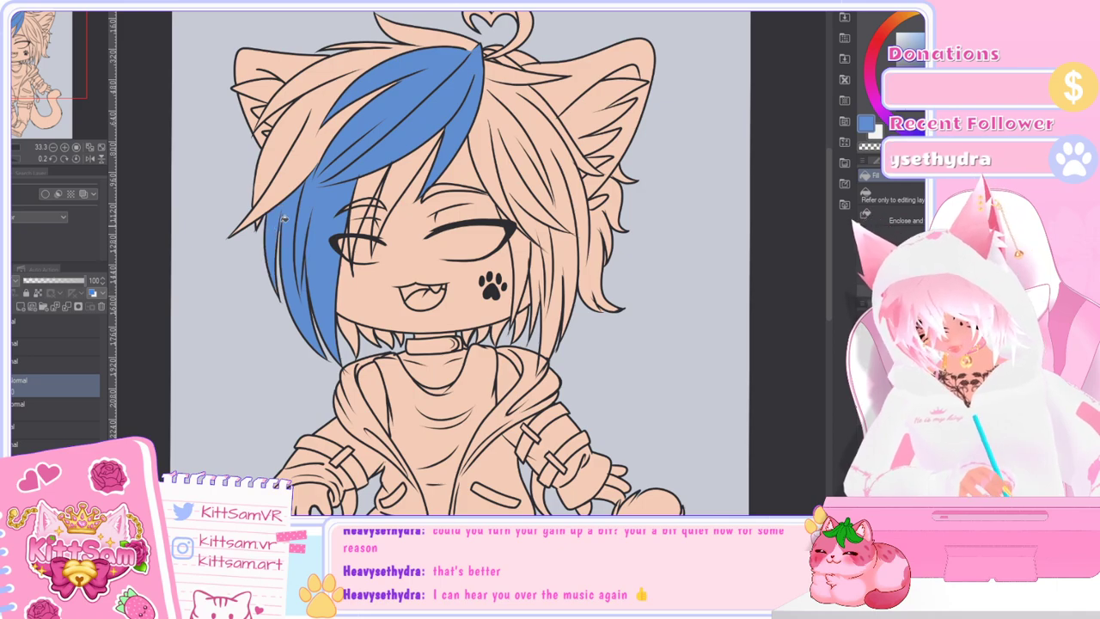
click(310, 146)
click(344, 81)
click(421, 30)
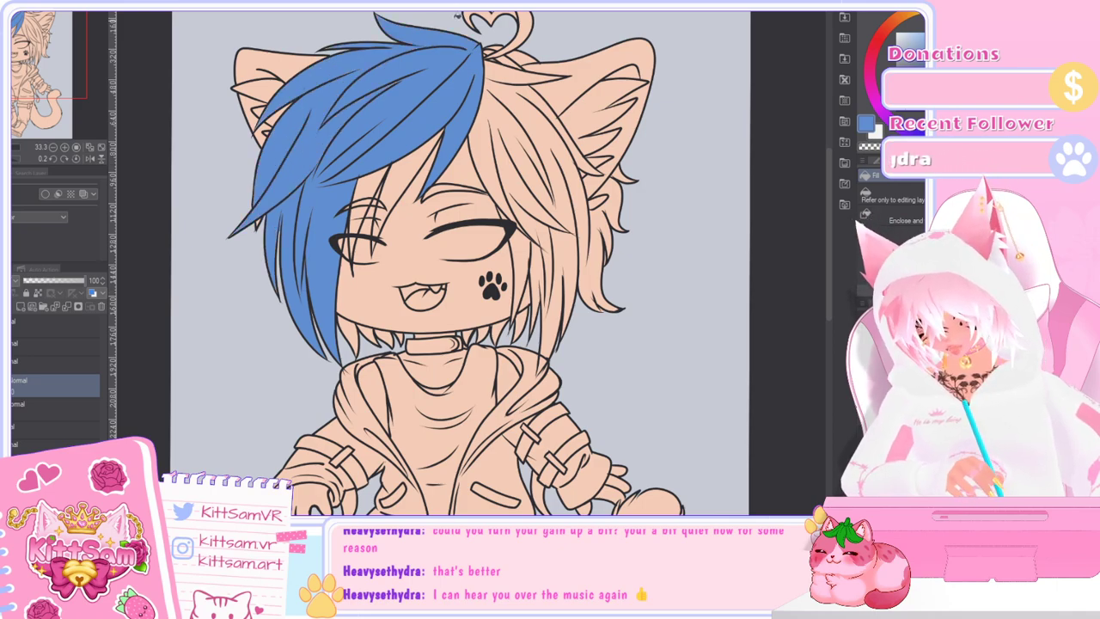
Step: Fill the hair above the open side of the face and the locks behind the head with medium blue
click(511, 100)
click(520, 64)
click(520, 58)
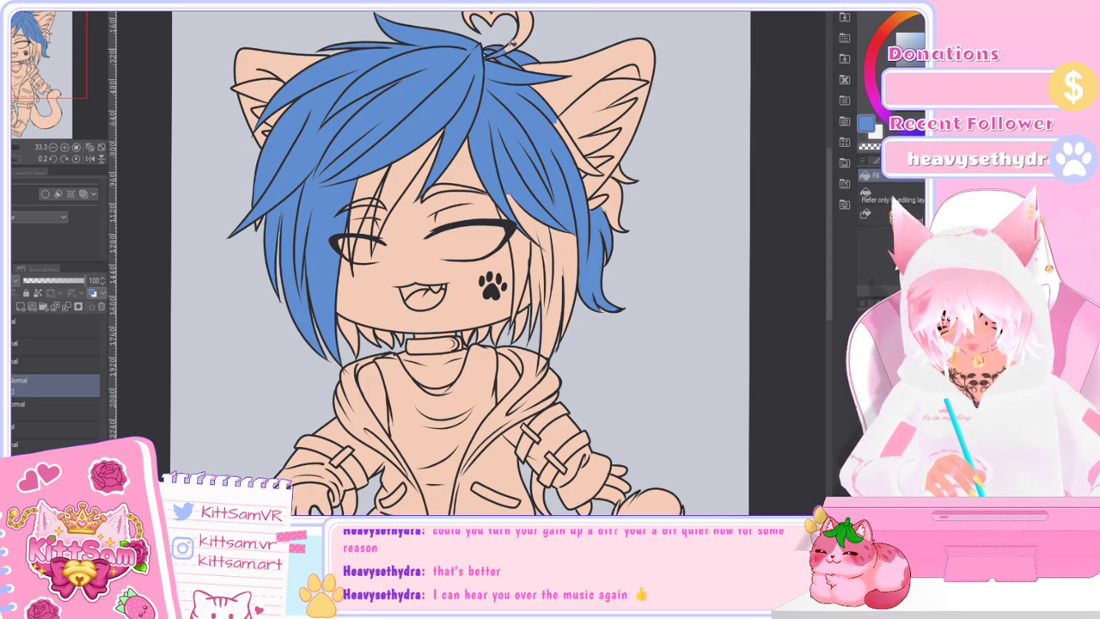
Step: Fill the heart-shaped curl and the outer fur of both cat ears with medium blue, leaving the inner ears peach
click(565, 74)
click(639, 128)
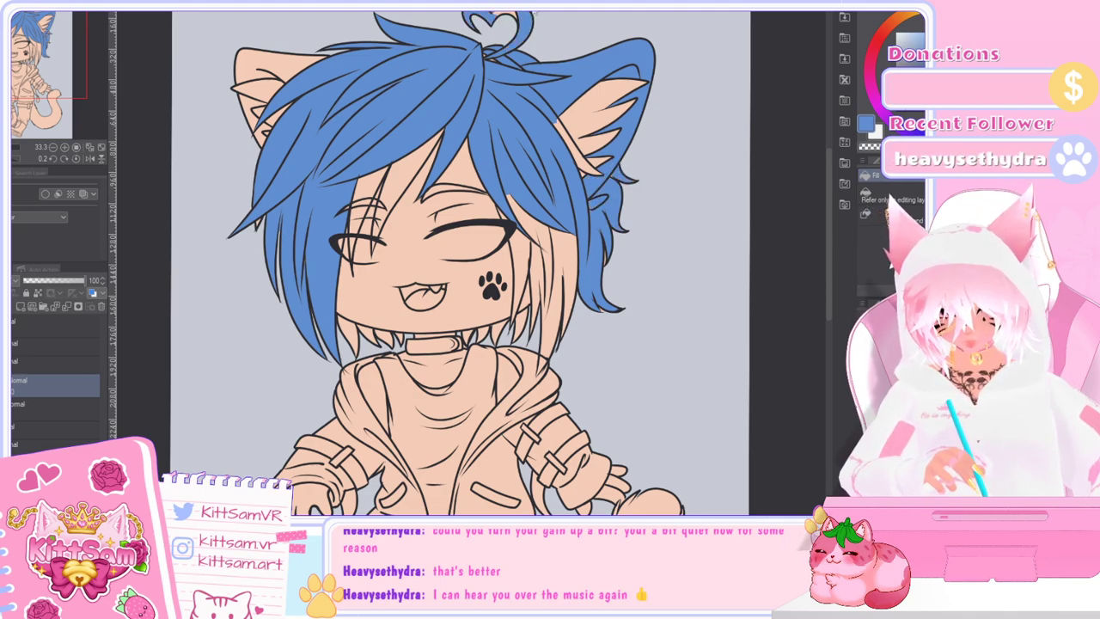
click(292, 68)
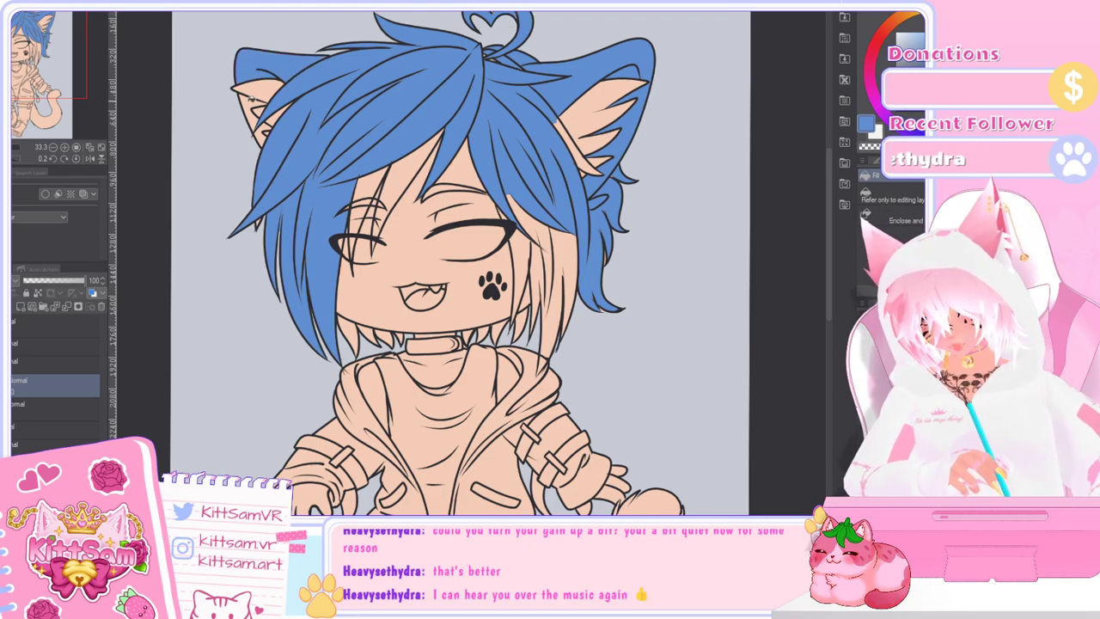
click(254, 111)
click(263, 136)
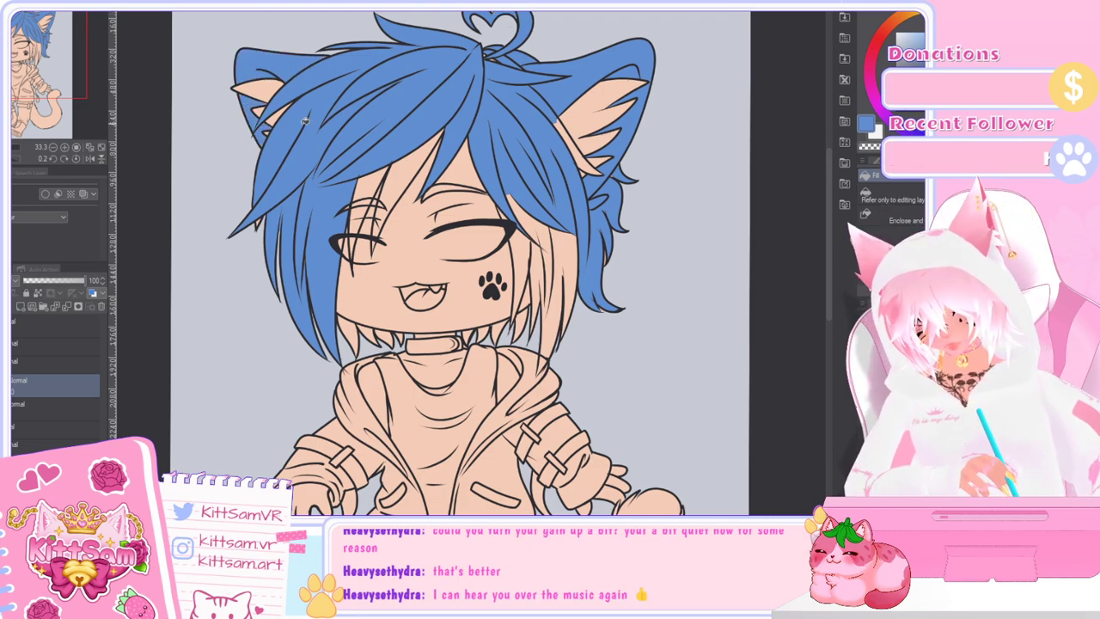
Step: Fill the long lock beside the paw mark and the remaining hair strands around the neck and larger ear with medium blue
click(555, 318)
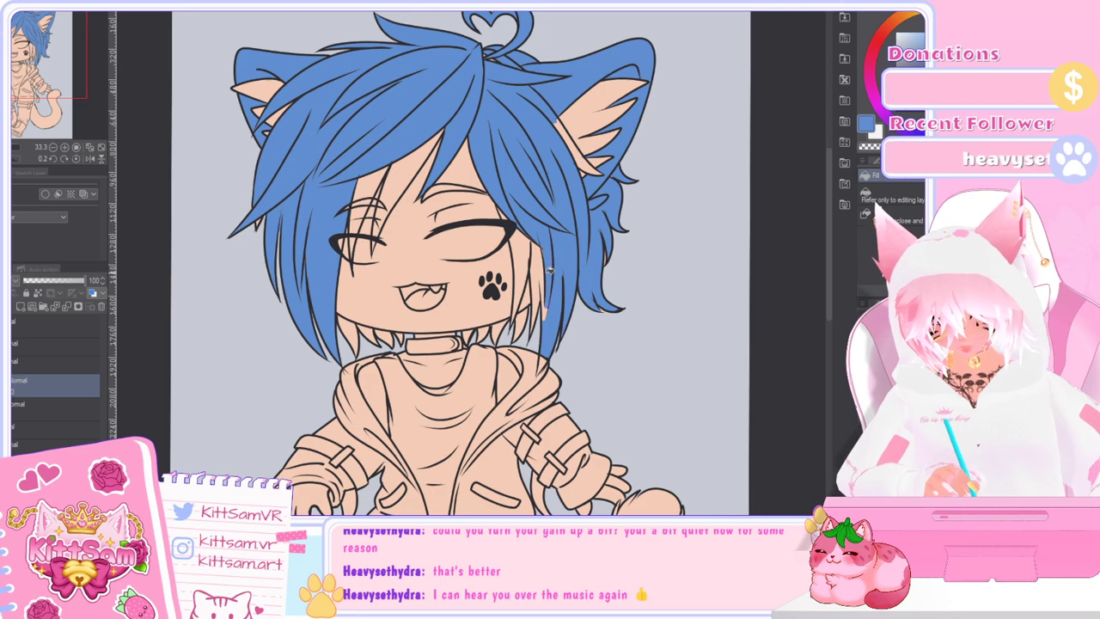
click(521, 260)
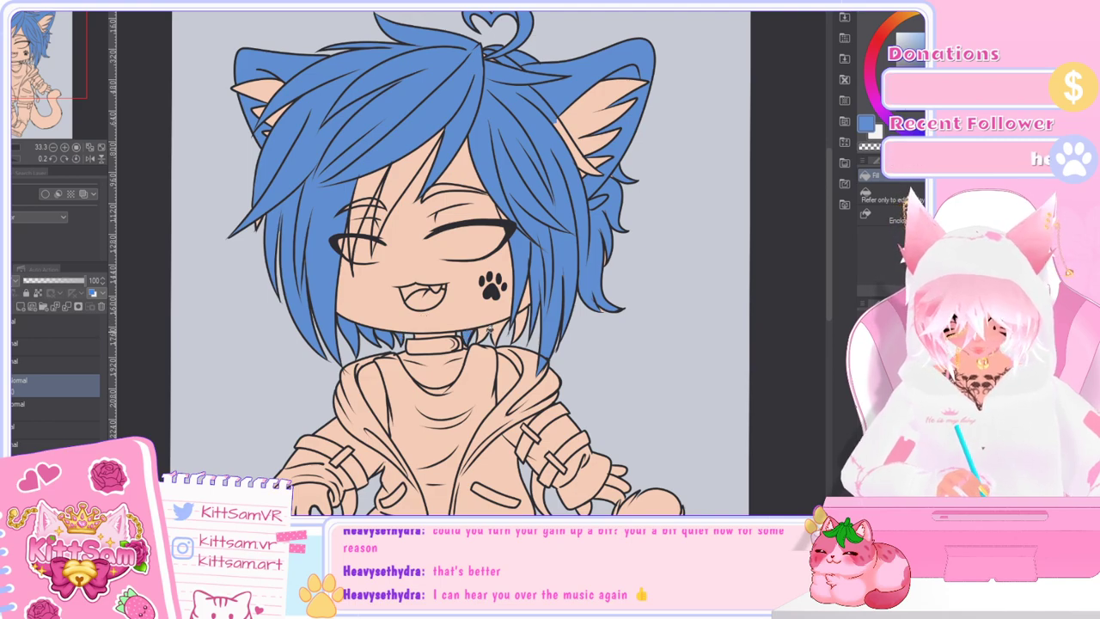
scroll(525, 314, down, 4)
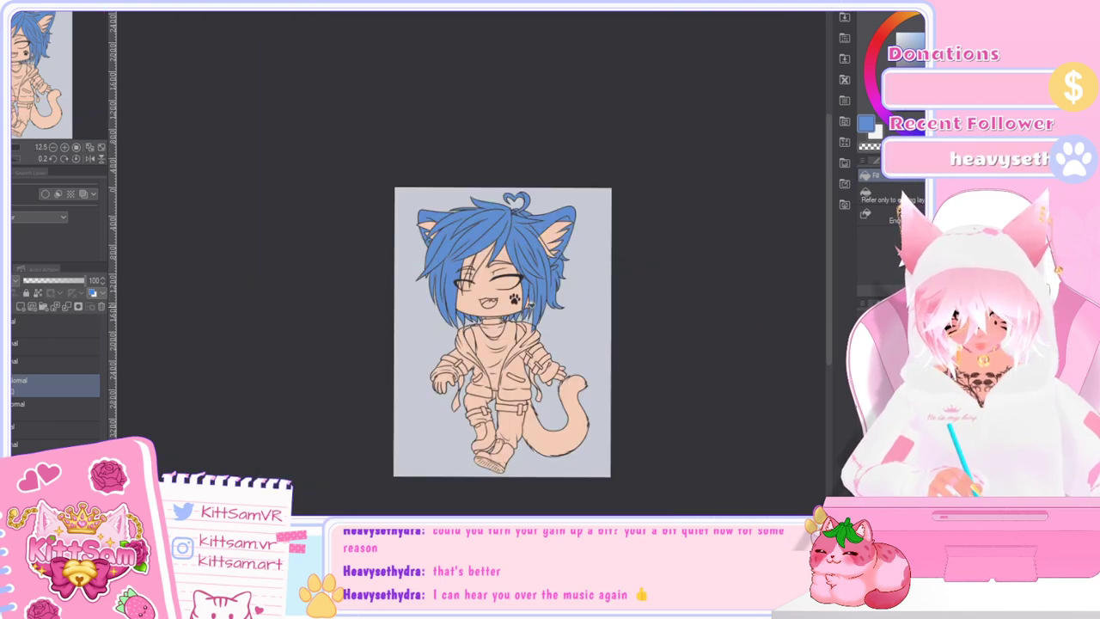
scroll(551, 224, up, 4)
click(575, 141)
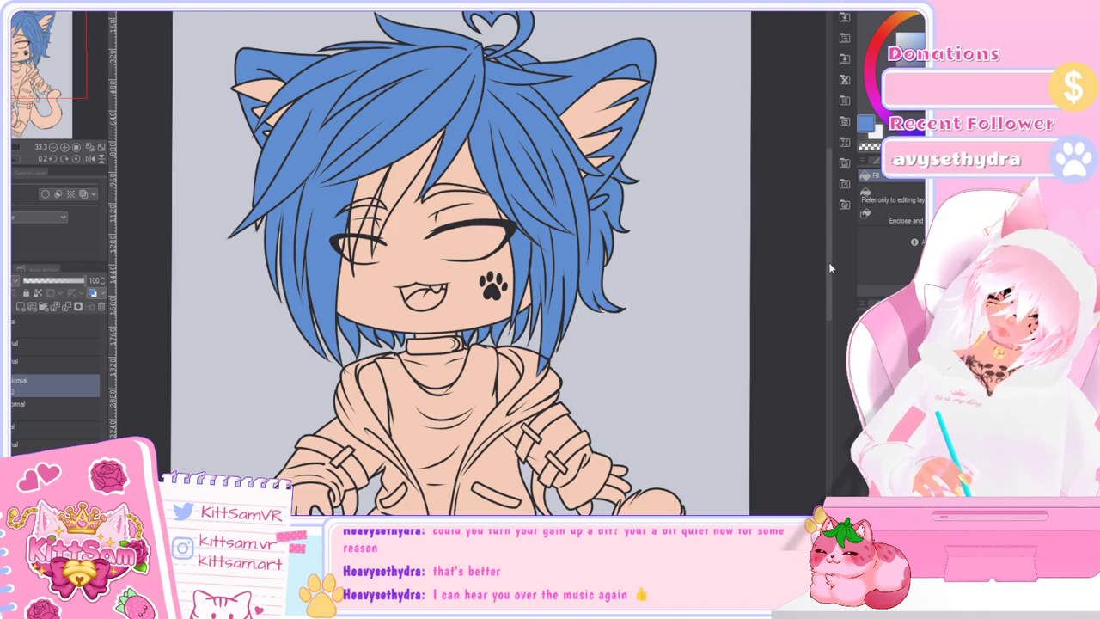
Step: Sample the light blue swatch from the colour mixing palette, close the palette and add a new layer above the hair colour
drag(832, 316, 832, 275)
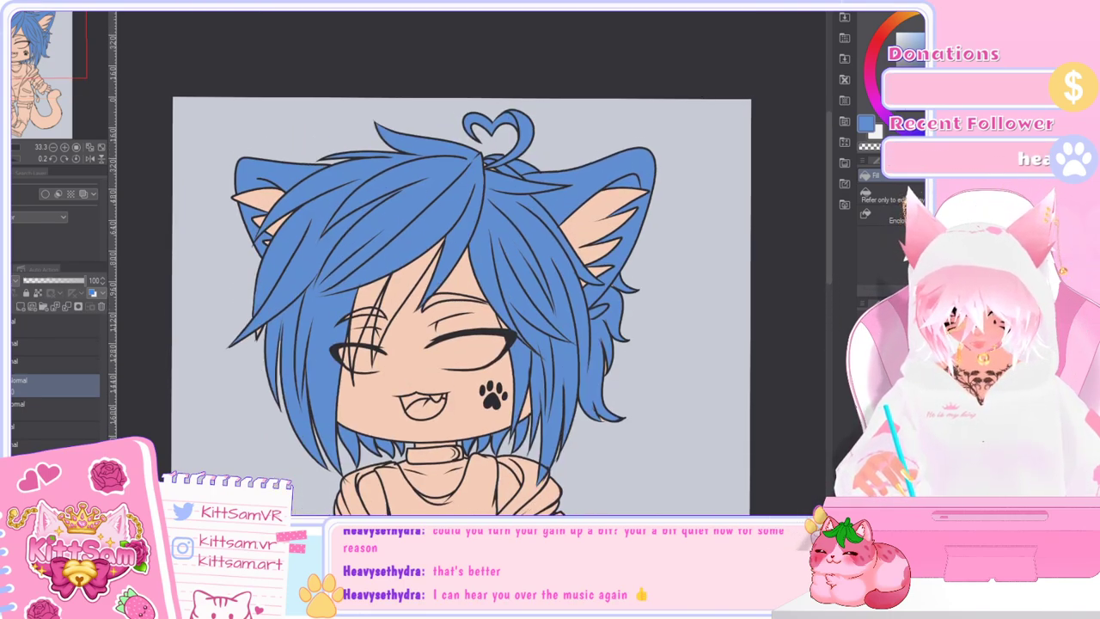
click(845, 7)
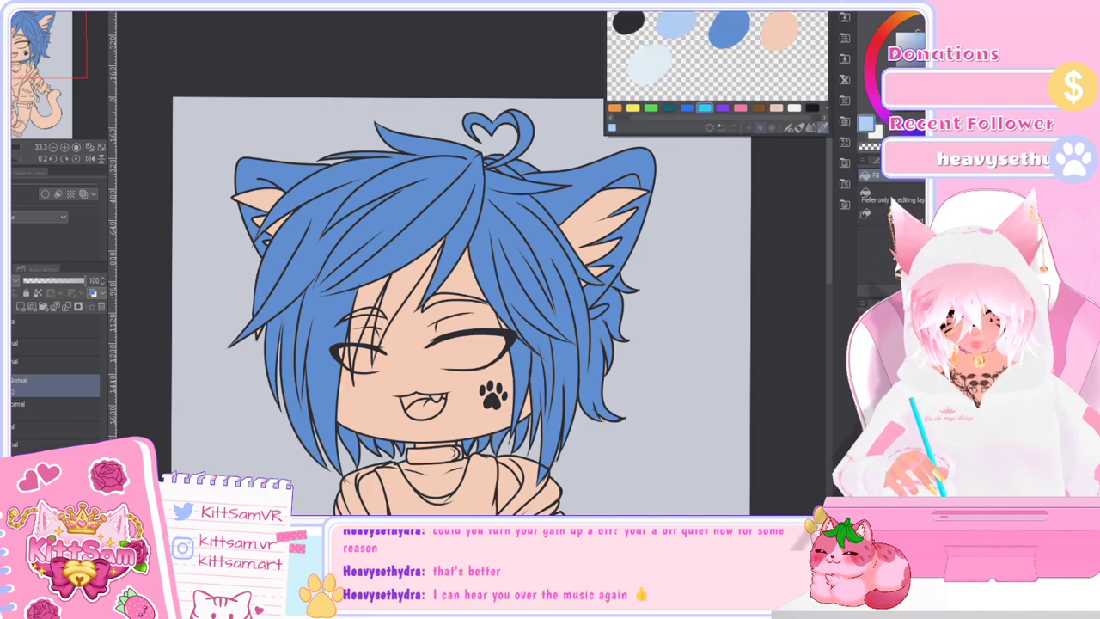
click(845, 7)
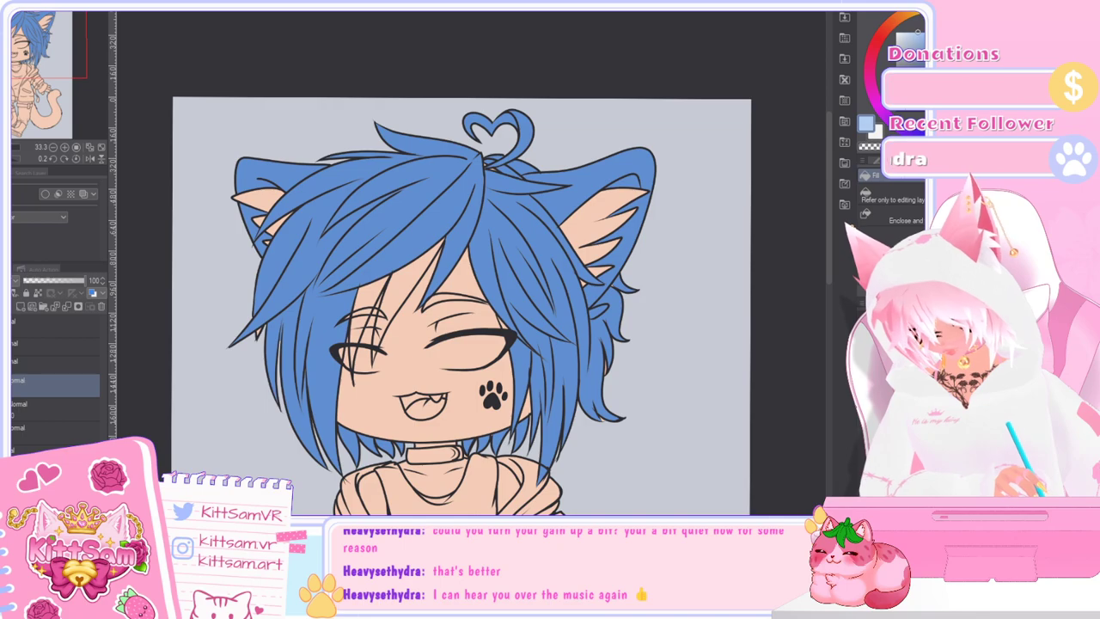
Step: Create a selection from the contents of the blue hair layer and clear it again
click(26, 413)
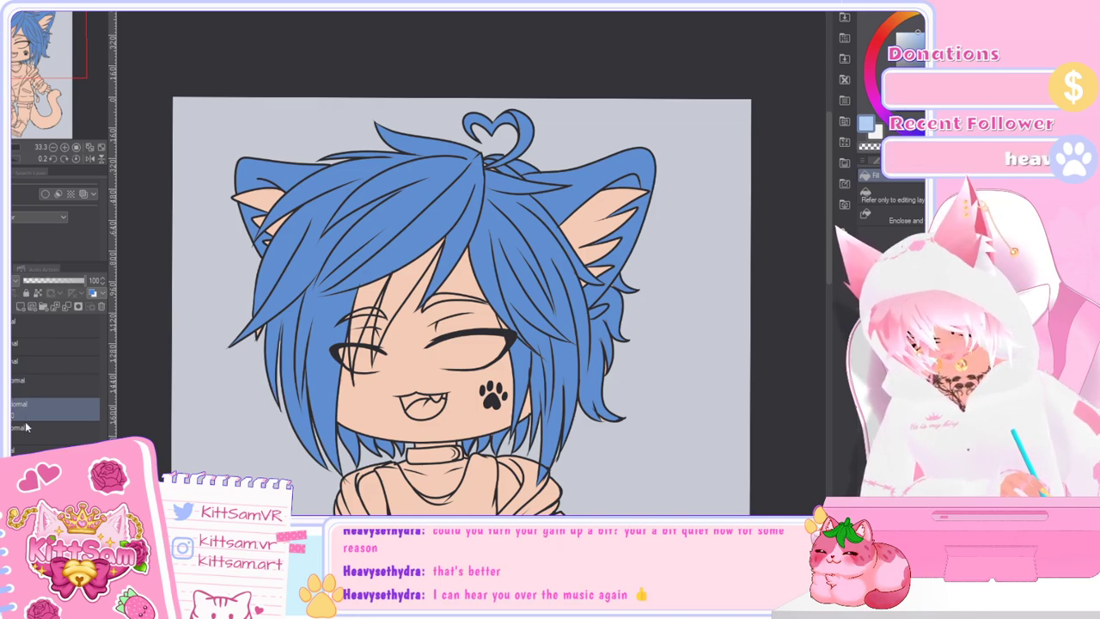
right_click(71, 419)
mouse_move(161, 277)
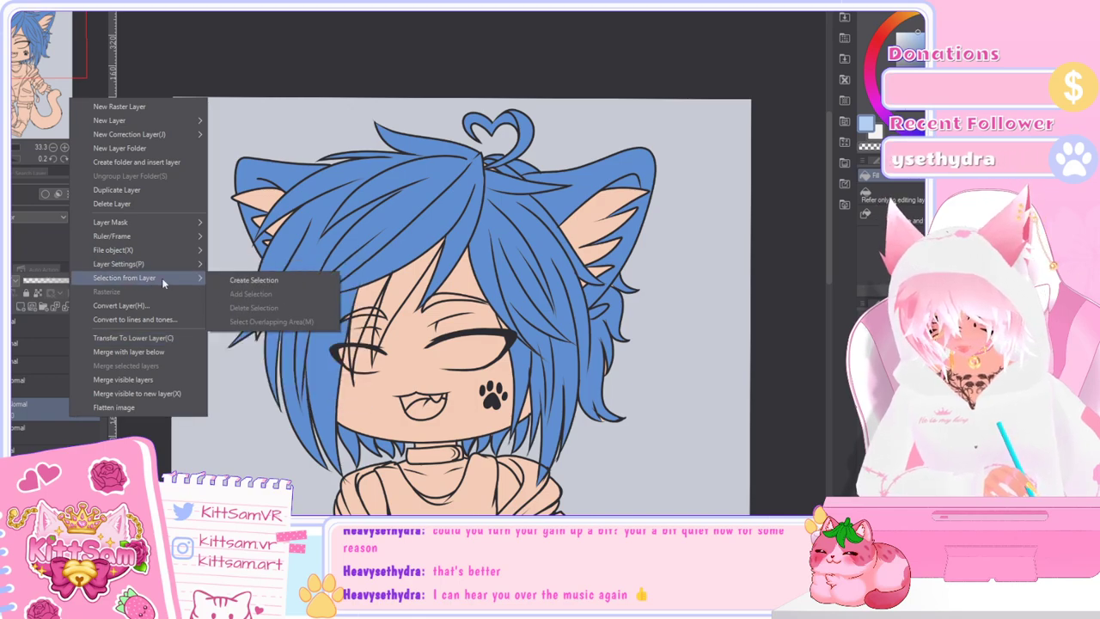
click(229, 279)
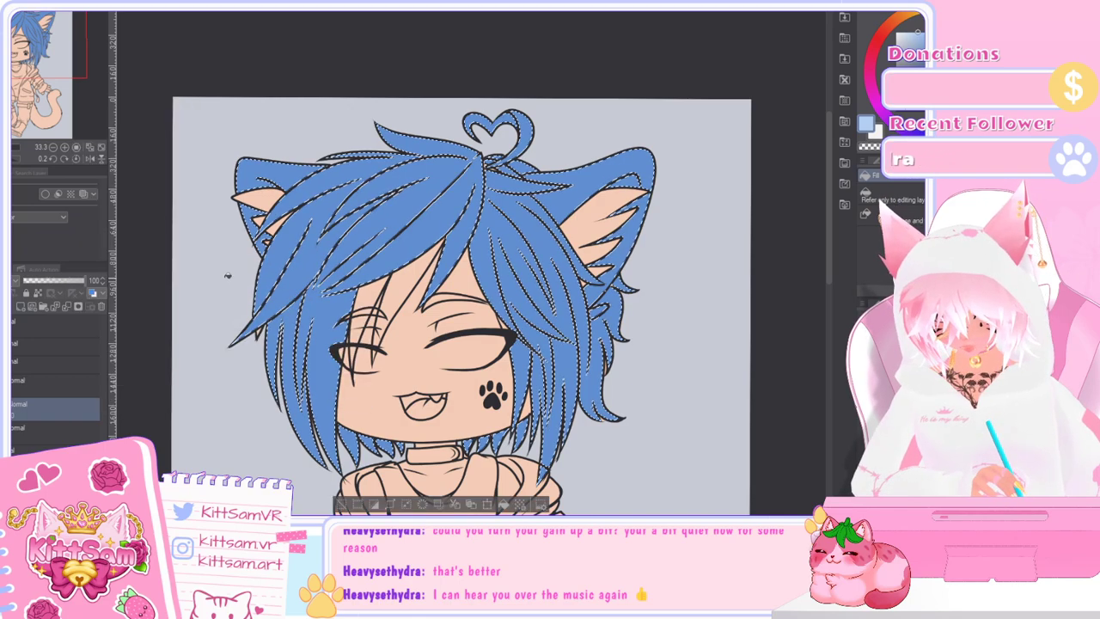
click(342, 503)
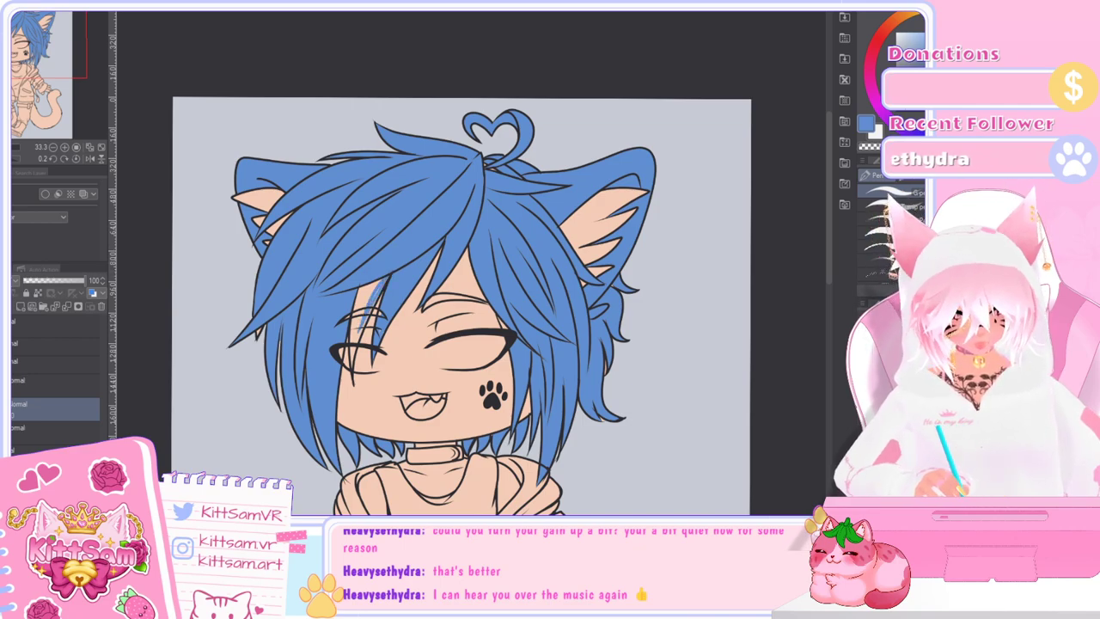
Step: Paint the peach gaps in the fringe above the eye medium blue and fill the tail with the same colour
drag(379, 282, 355, 338)
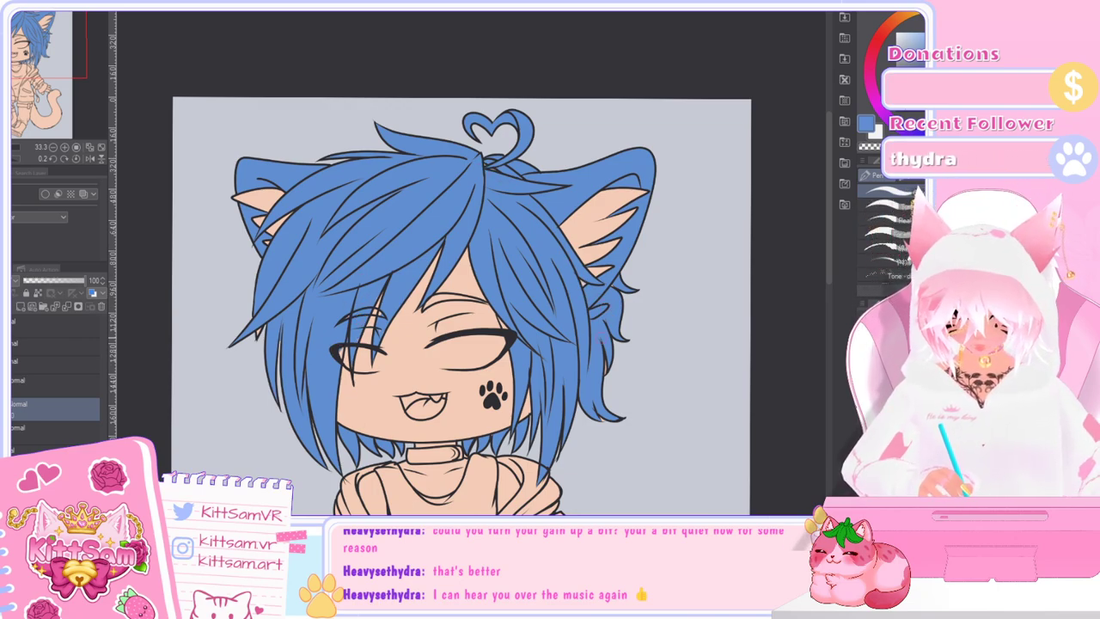
scroll(579, 423, down, 1)
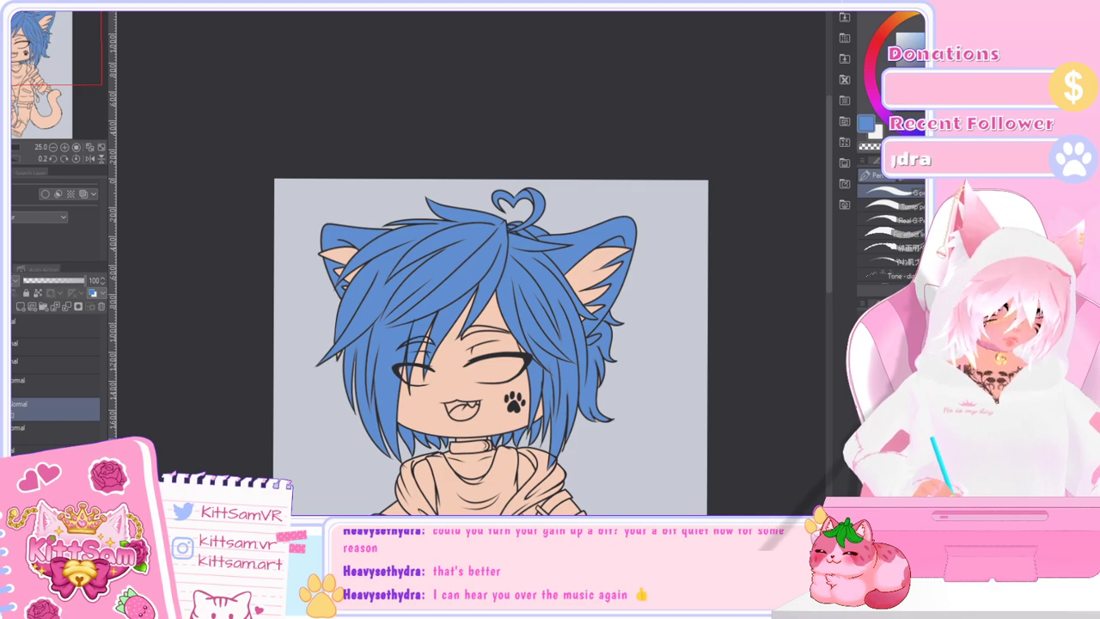
mouse_move(716, 560)
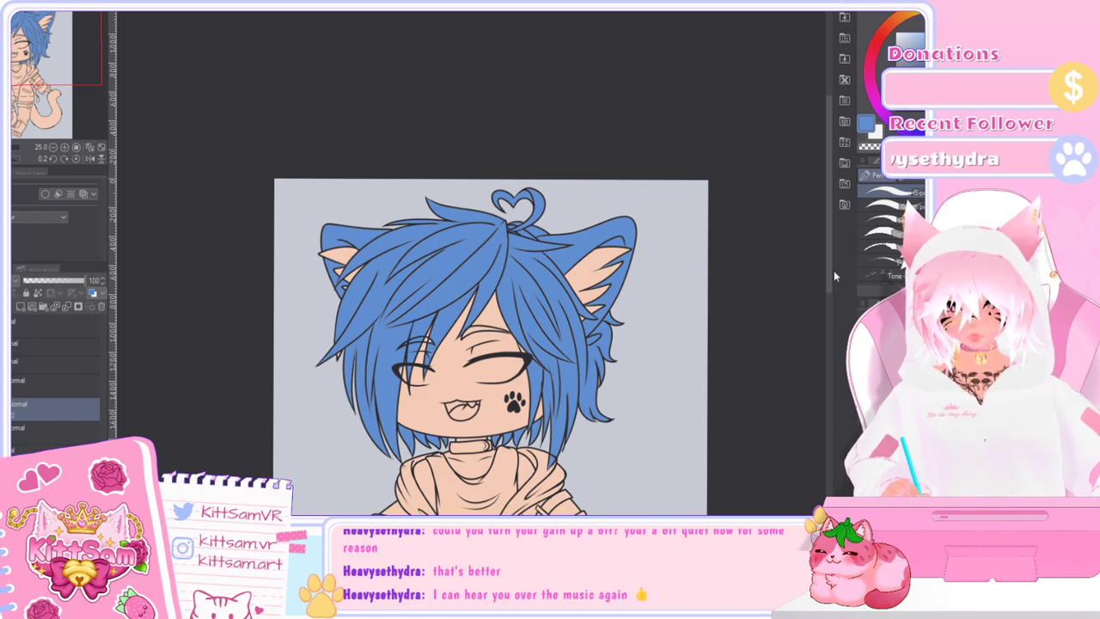
drag(829, 272, 829, 364)
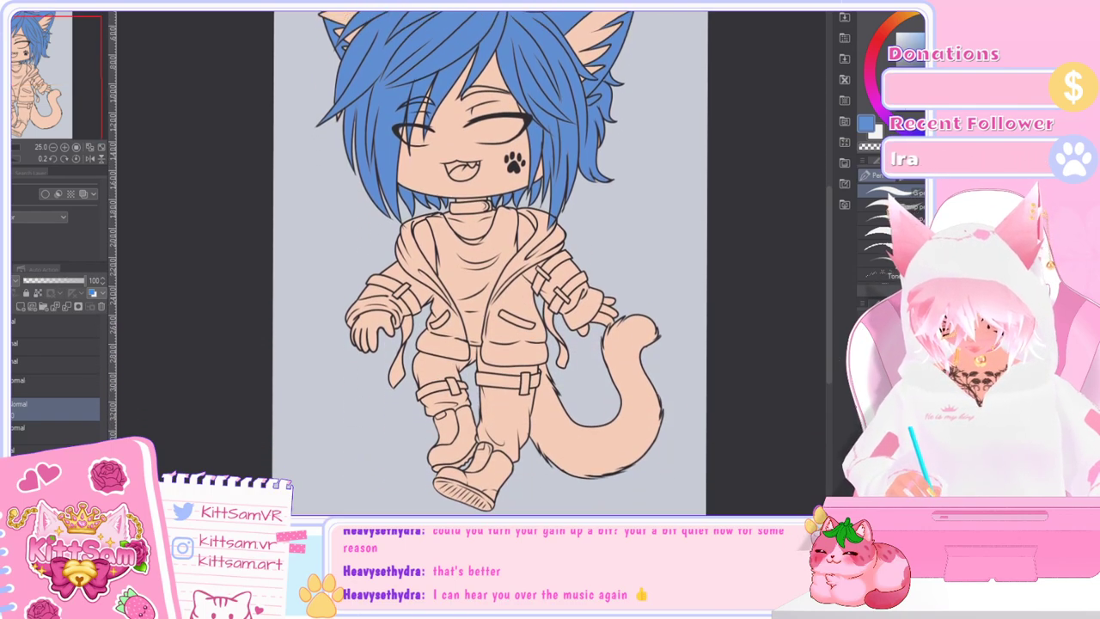
key(g)
click(646, 437)
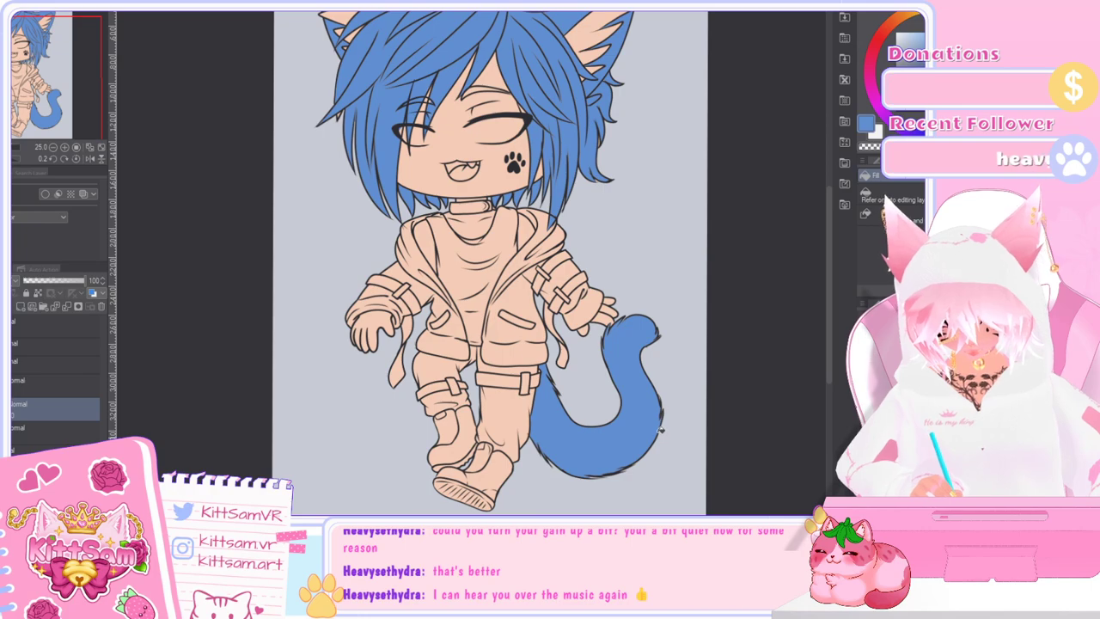
Step: On a new layer, fill the bands and hanging strap of the sleeve nearest the tail with medium blue
drag(828, 360, 824, 302)
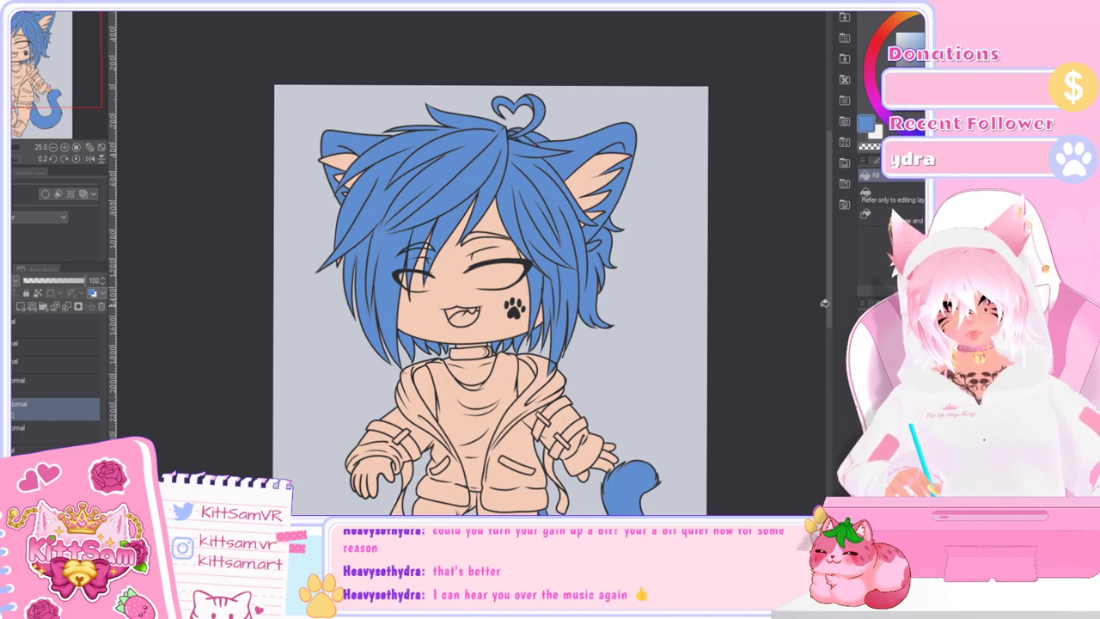
mouse_move(823, 304)
mouse_down()
mouse_move(832, 356)
mouse_move(826, 282)
mouse_up()
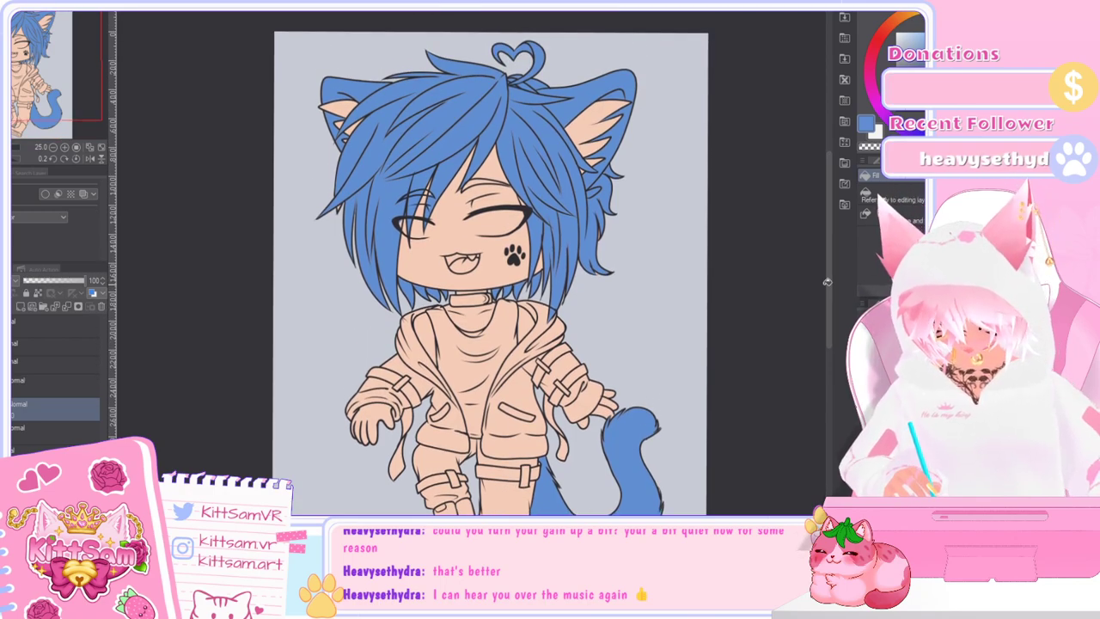
mouse_move(827, 282)
mouse_down()
mouse_move(832, 352)
mouse_move(835, 308)
mouse_up()
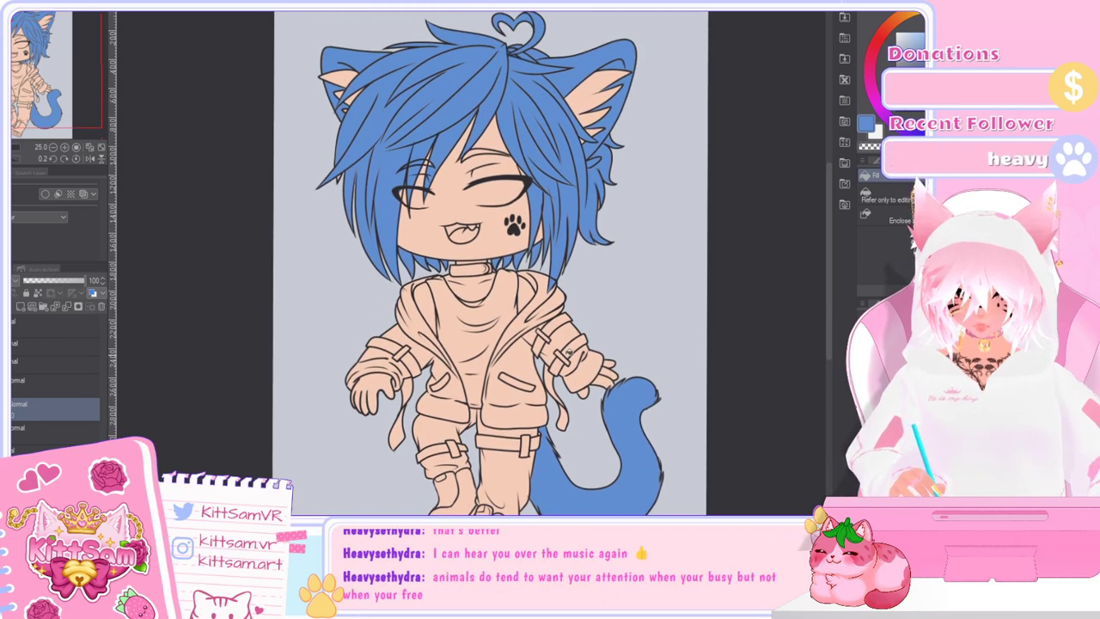
key(p)
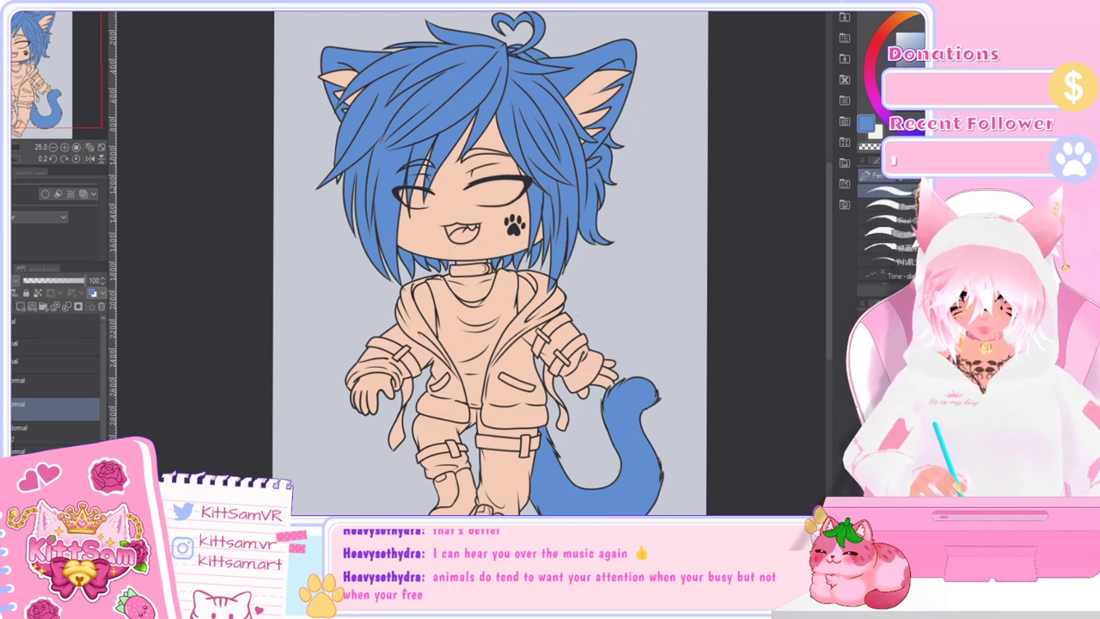
key(g)
click(559, 325)
click(540, 346)
click(558, 366)
click(575, 347)
click(558, 394)
click(564, 422)
Step: Fill the bands and hanging strap of the other sleeve with medium blue
click(383, 346)
click(415, 363)
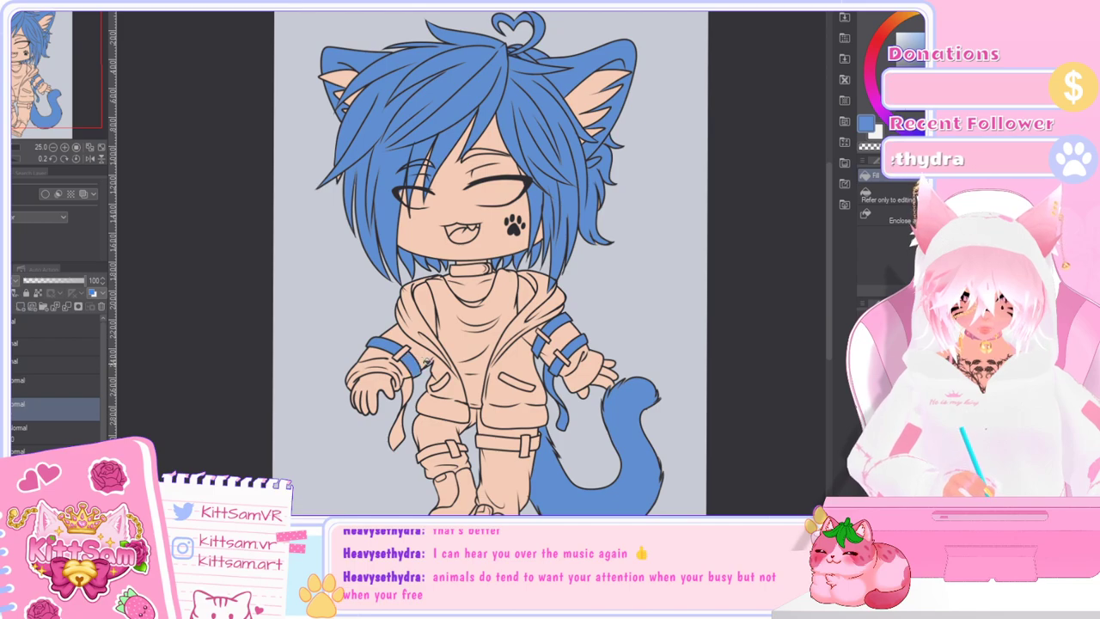
click(410, 391)
click(399, 430)
Step: Fill the straps around both legs and recolour all the clothing straps a lighter blue
mouse_move(831, 324)
mouse_down()
mouse_move(838, 372)
mouse_move(842, 339)
mouse_up()
click(505, 412)
click(535, 413)
click(438, 418)
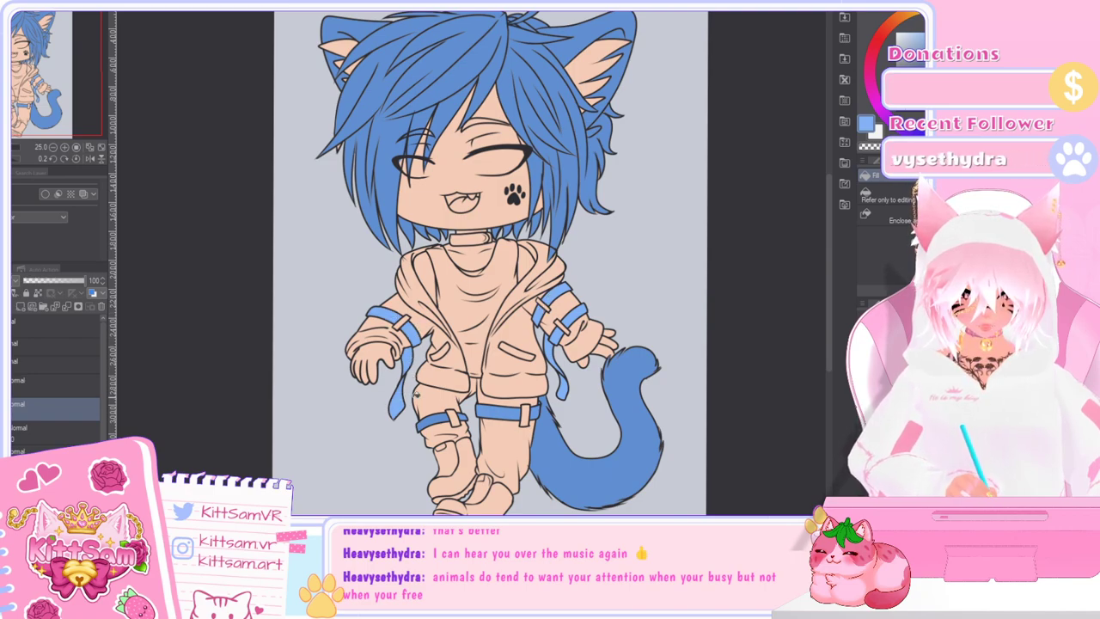
click(496, 415)
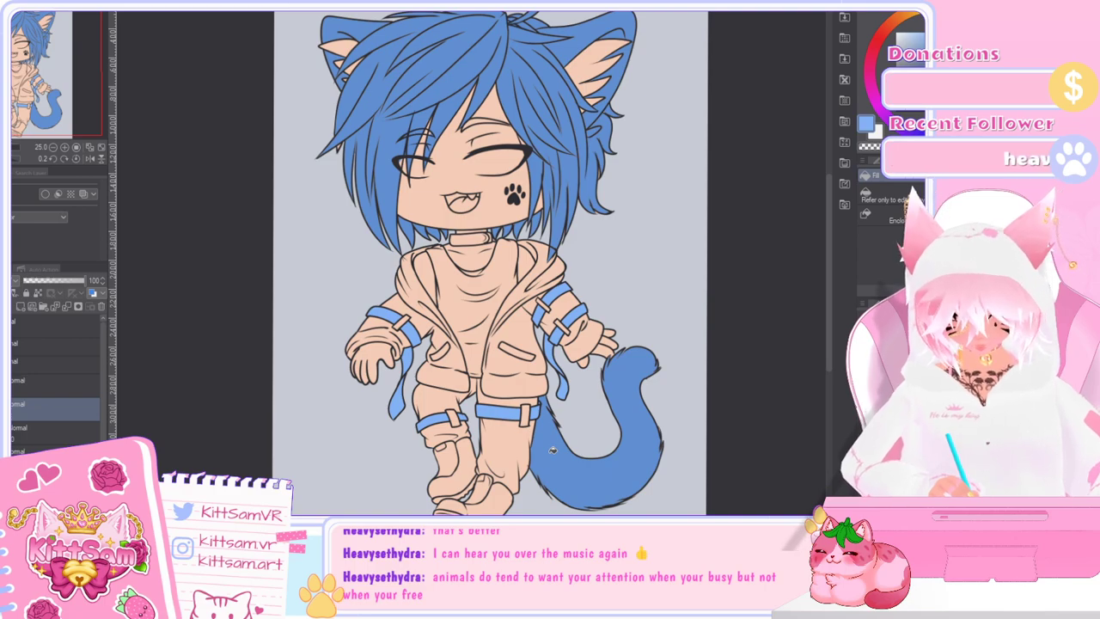
Step: Try filling the inner parts of both cat ears with light blue on the hair layer and undo the fills
scroll(832, 267, up, 3)
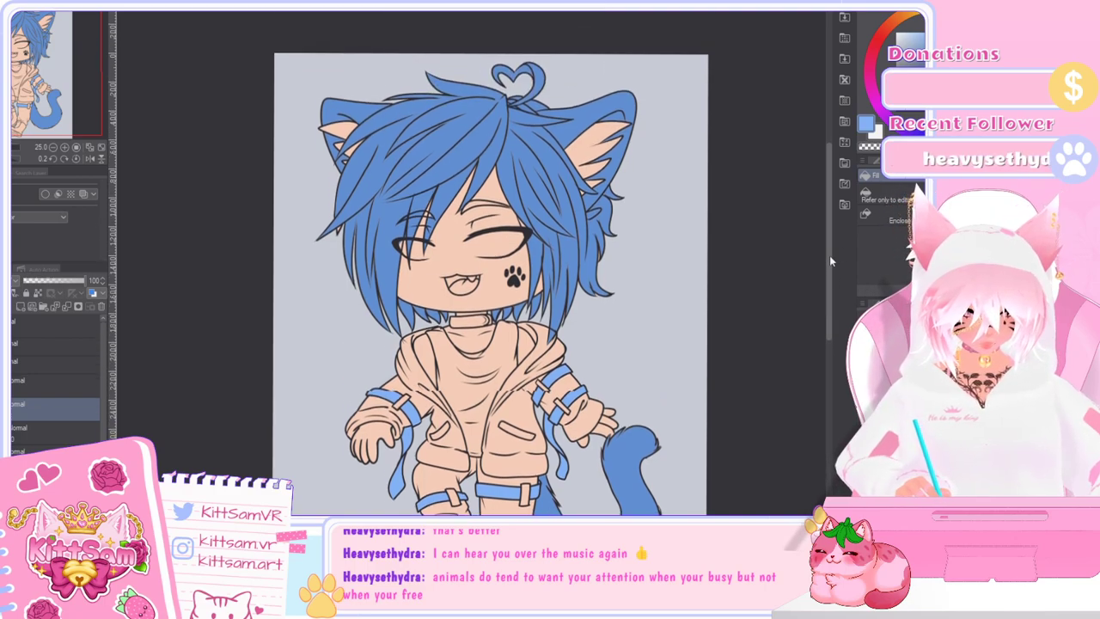
click(46, 427)
click(604, 160)
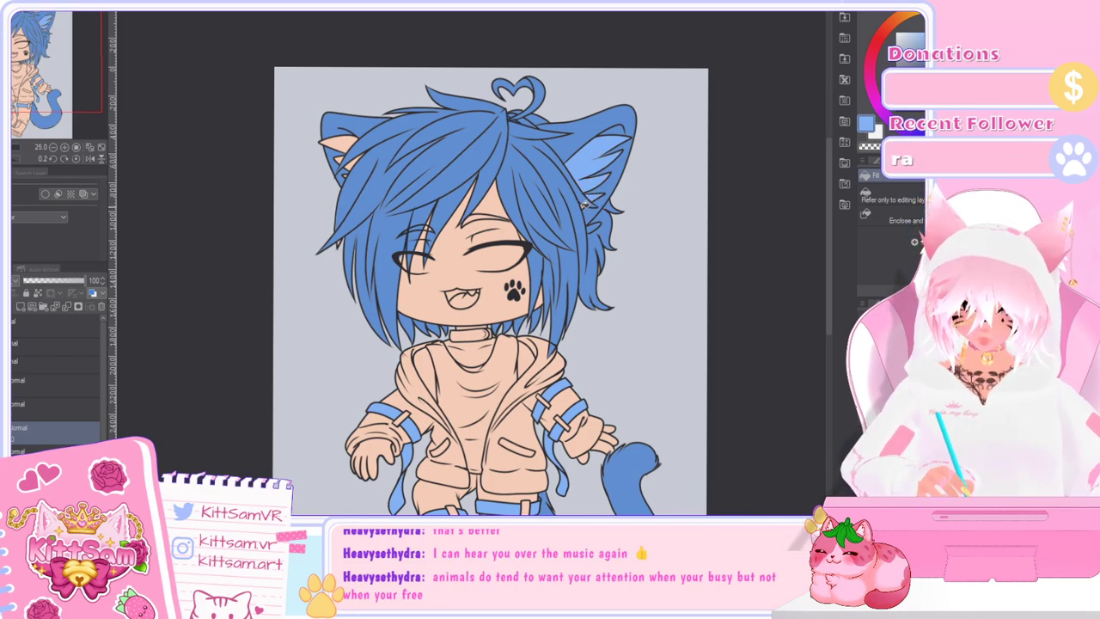
click(348, 146)
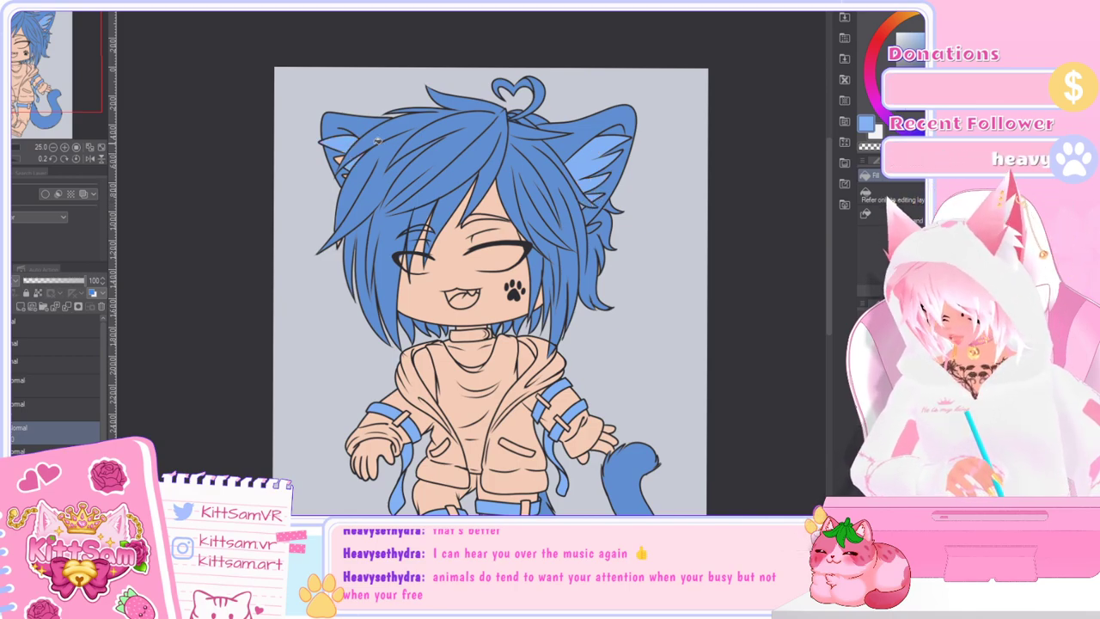
key(ctrl+z)
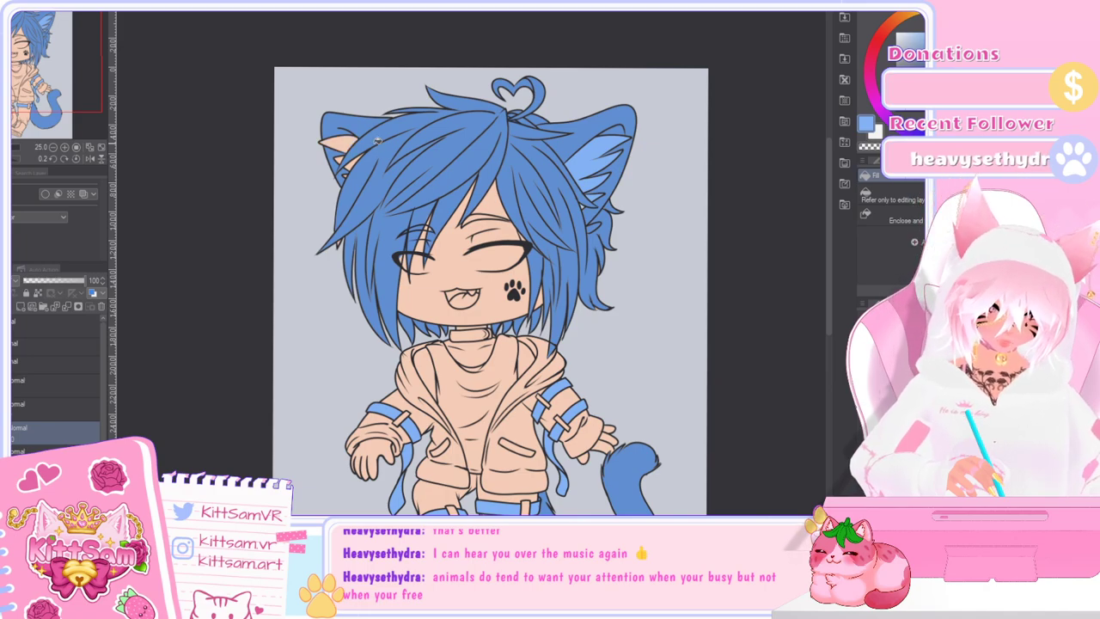
key(ctrl+z)
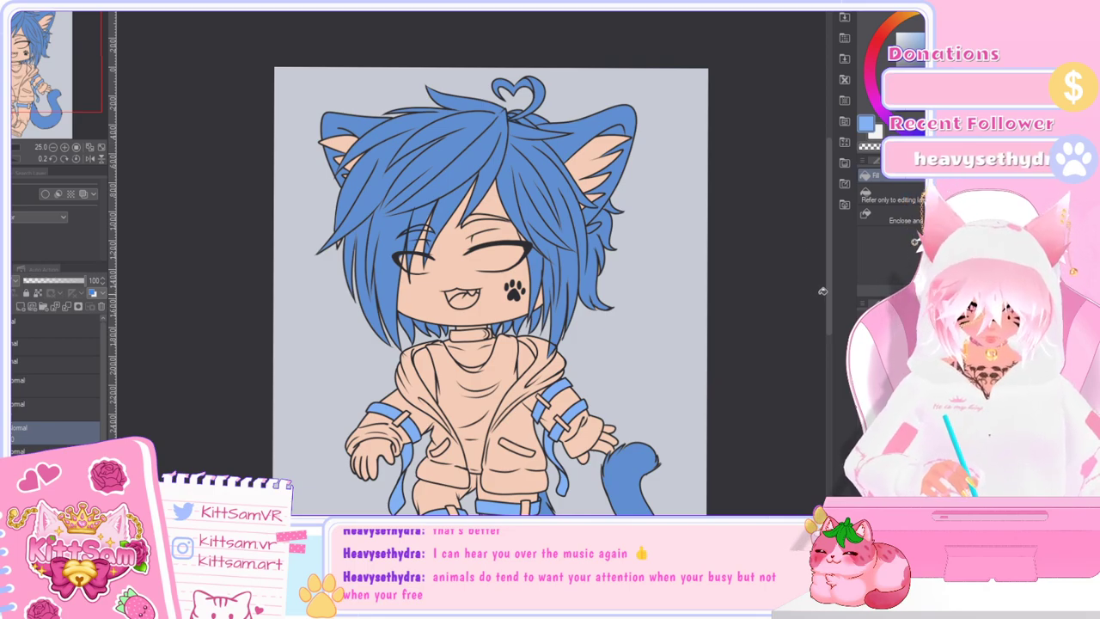
Step: Try filling the neck collar with the medium blue sampled from the artwork and undo the fill
drag(829, 289, 830, 335)
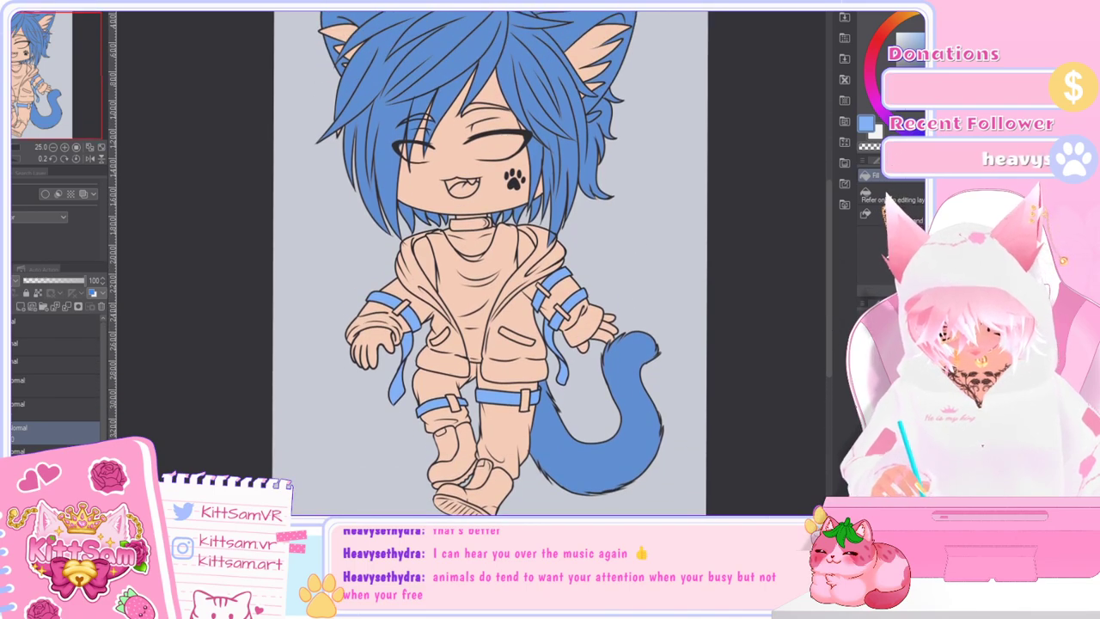
key(i)
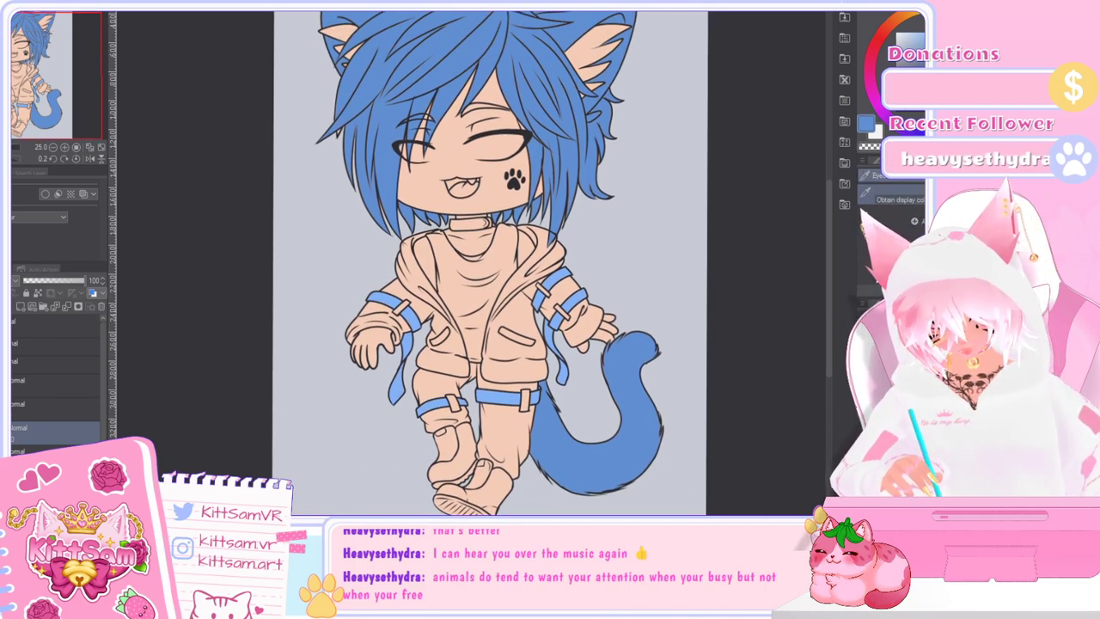
key(g)
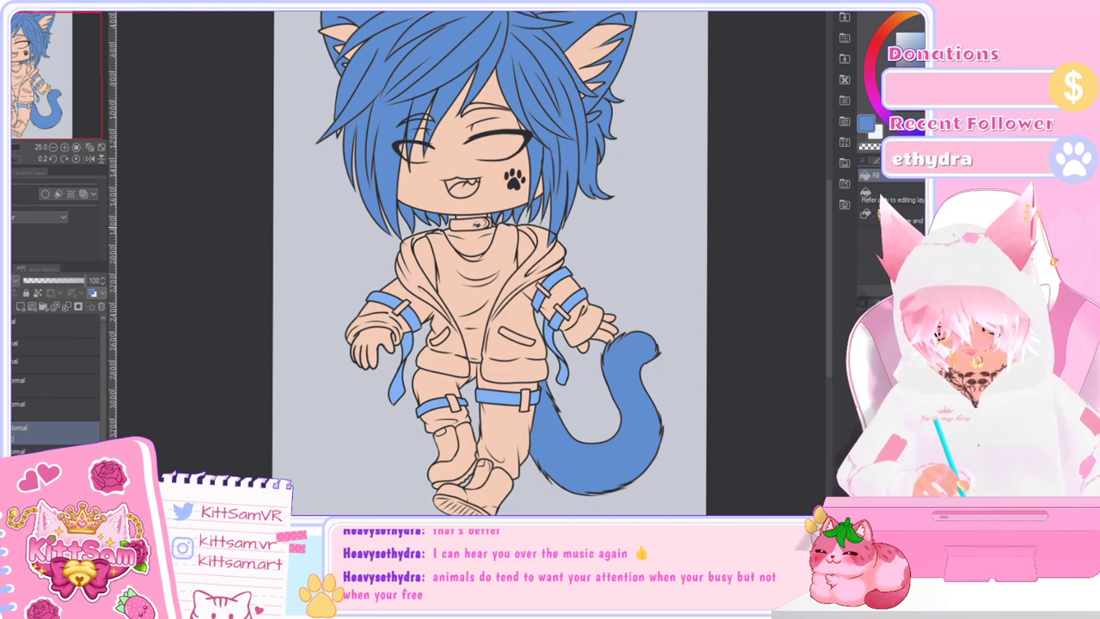
click(477, 224)
key(ctrl+plus)
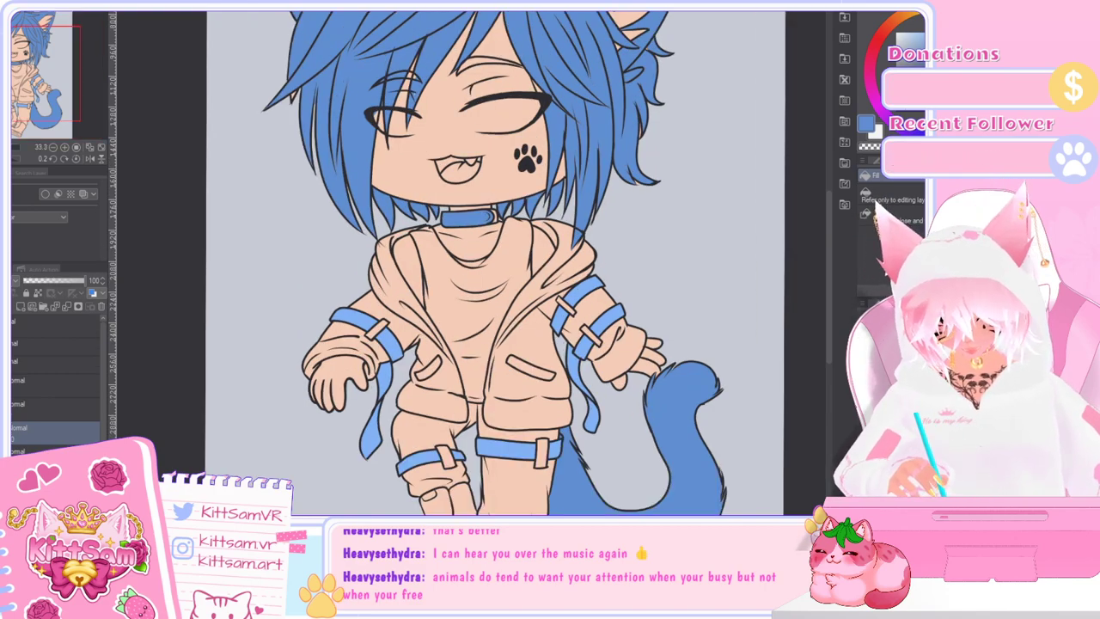
scroll(498, 218, up, 2)
scroll(517, 215, down, 2)
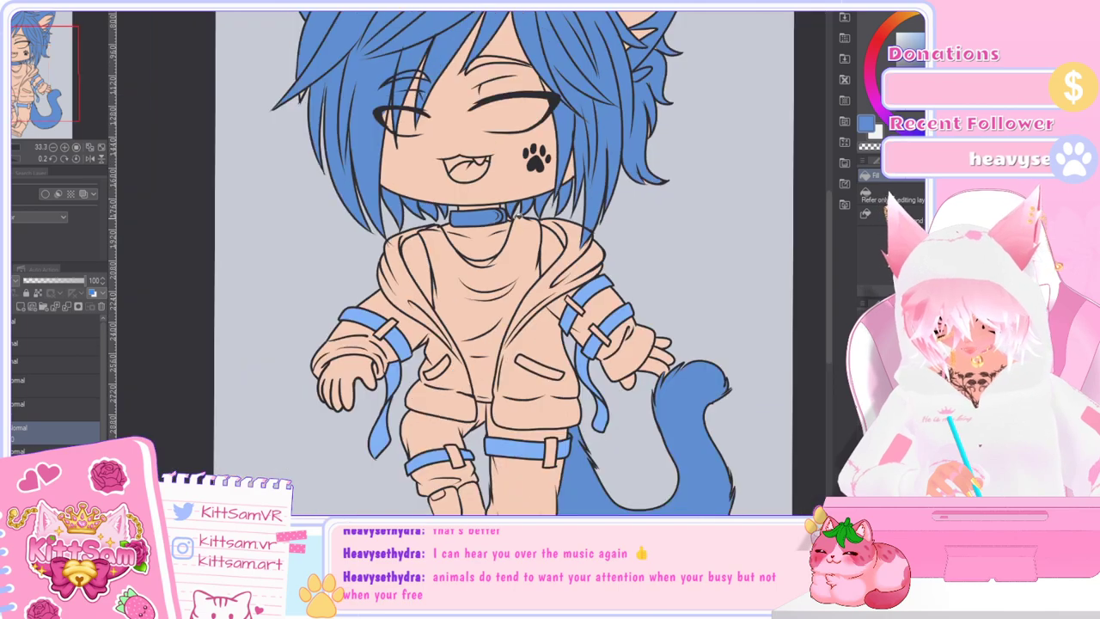
key(ctrl+z)
key(ctrl+z)
key(ctrl+y)
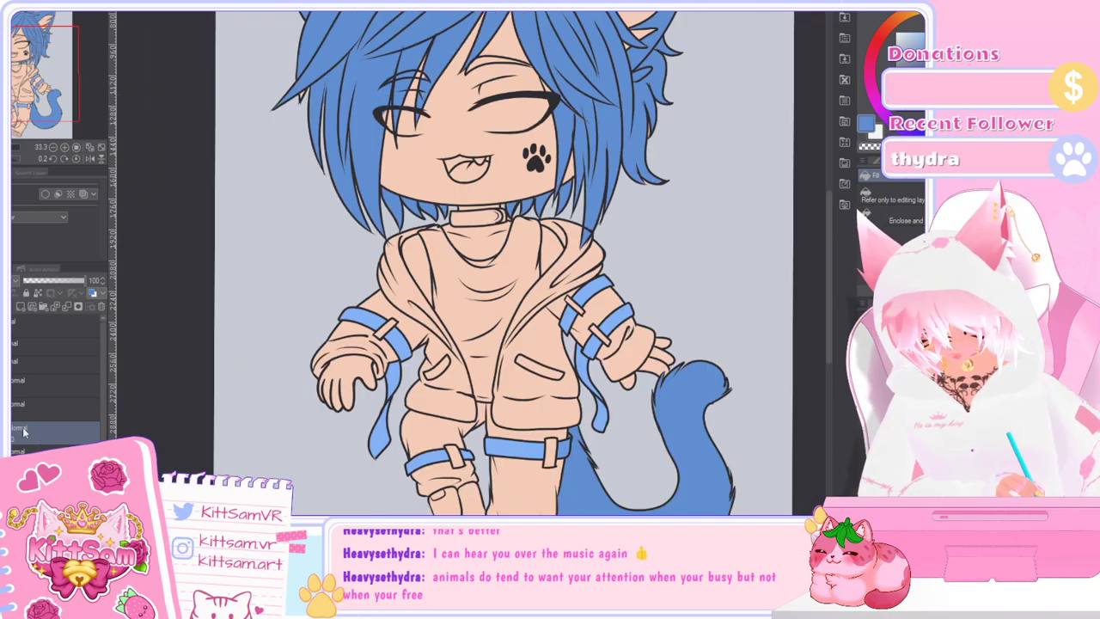
Step: Create a selection from the contents of the blue hair and tail layer and keep that layer active for painting
scroll(816, 223, down, 2)
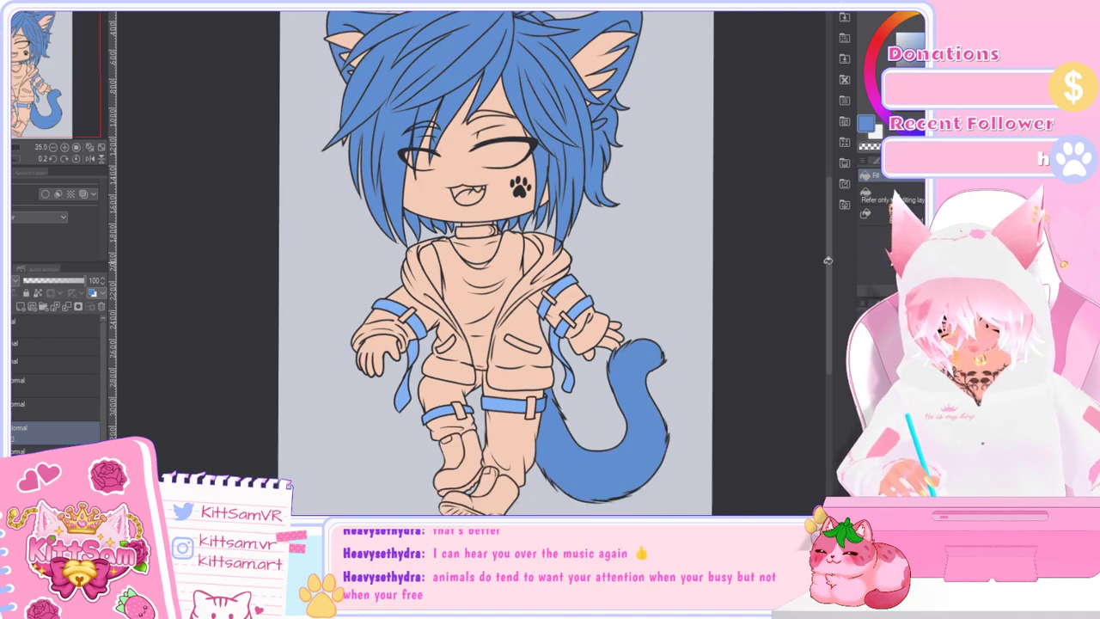
drag(830, 222, 829, 235)
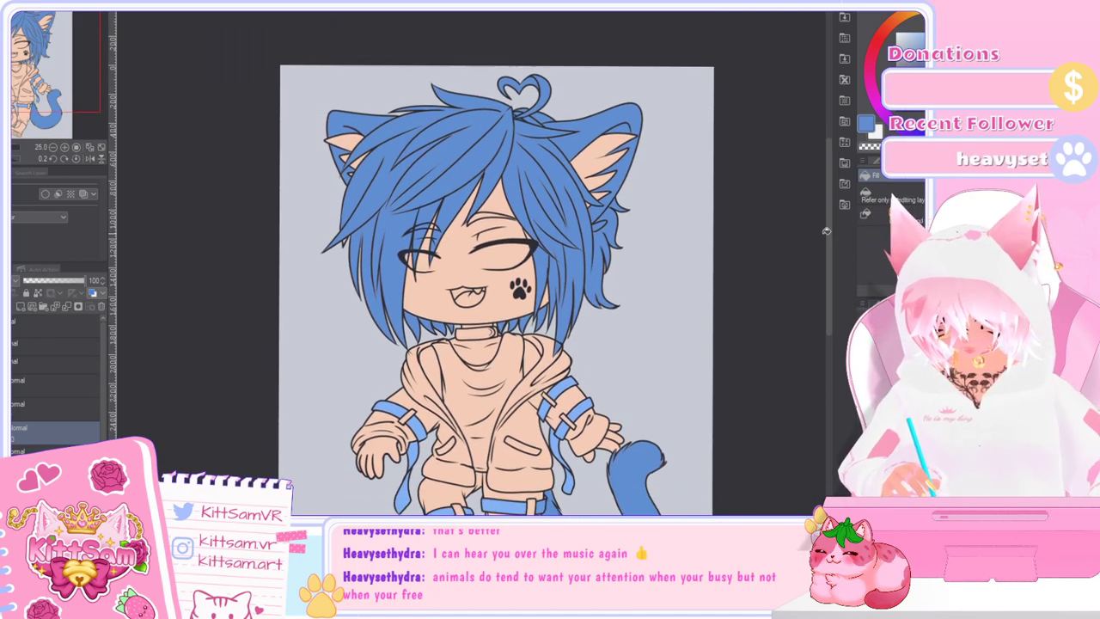
right_click(38, 434)
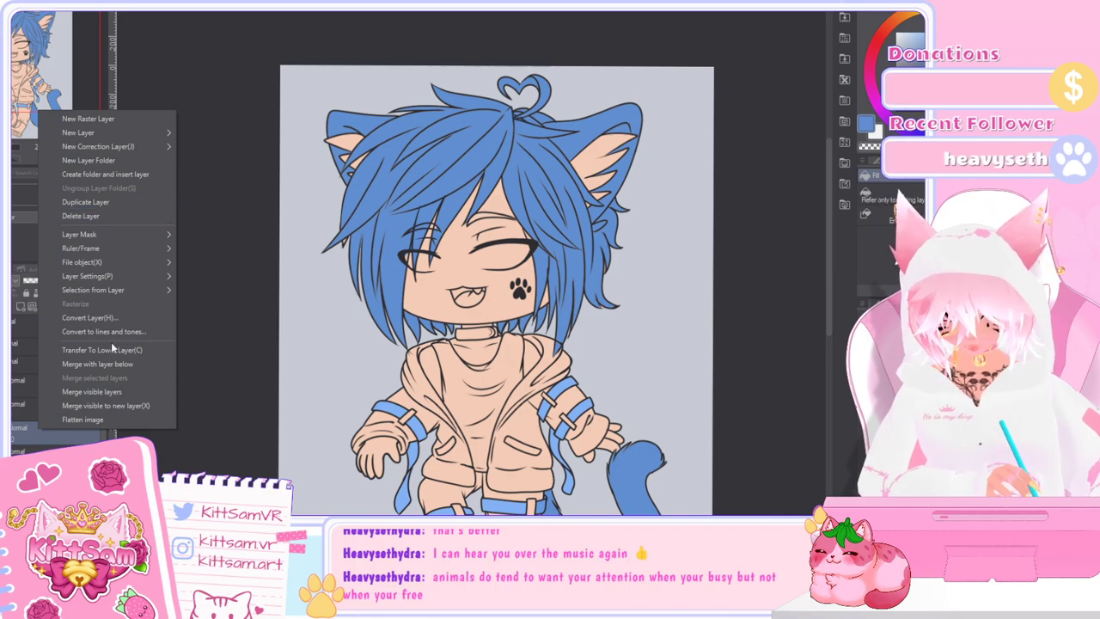
mouse_move(105, 292)
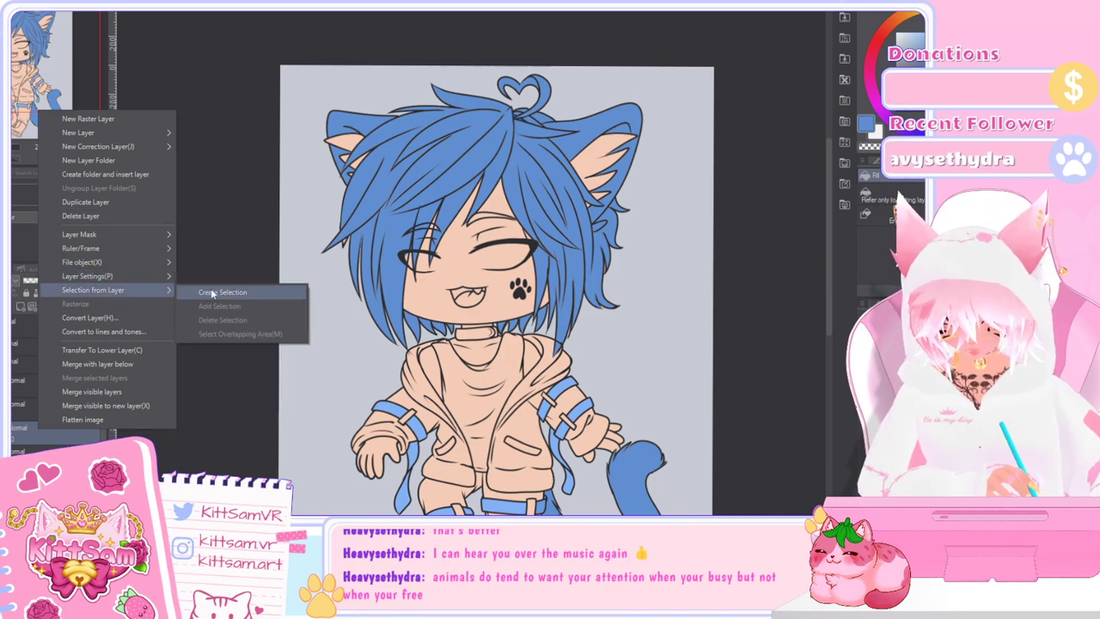
click(245, 292)
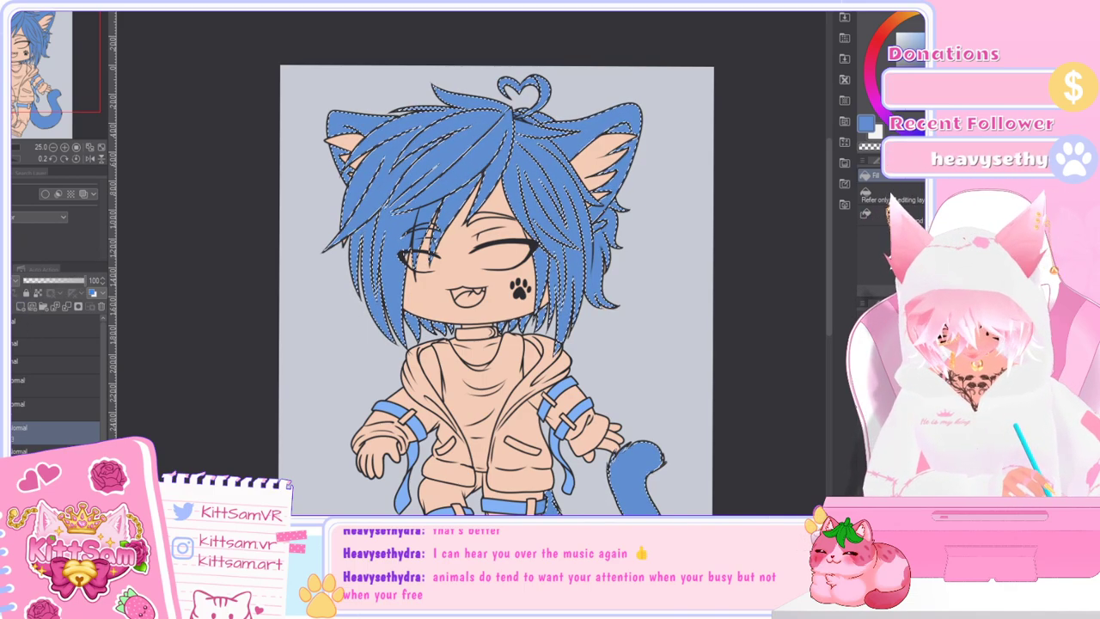
click(38, 409)
click(52, 385)
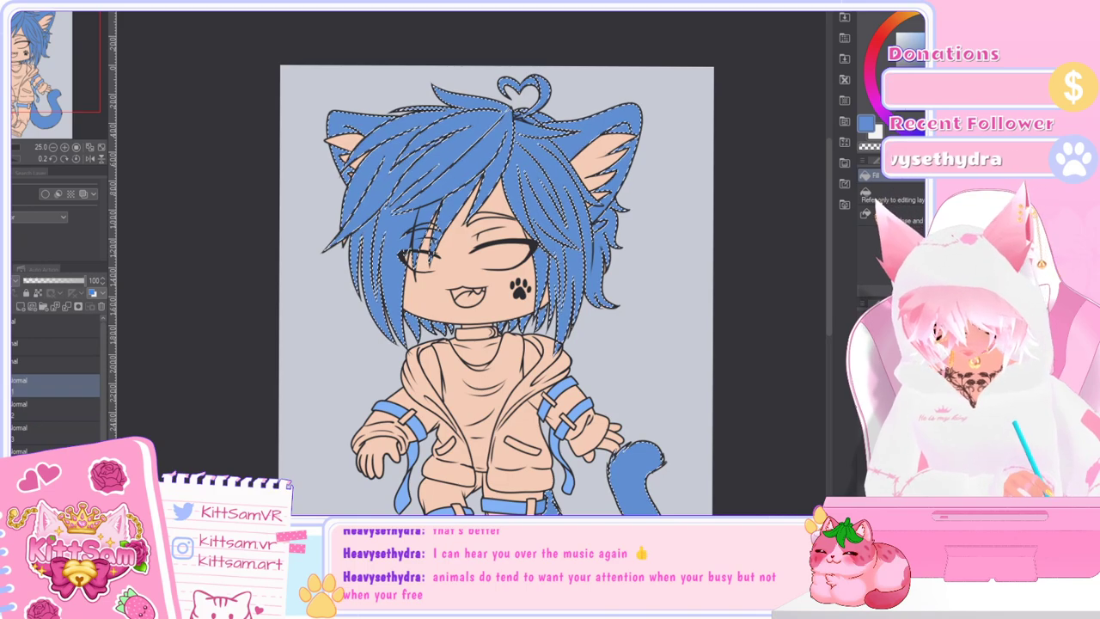
click(16, 441)
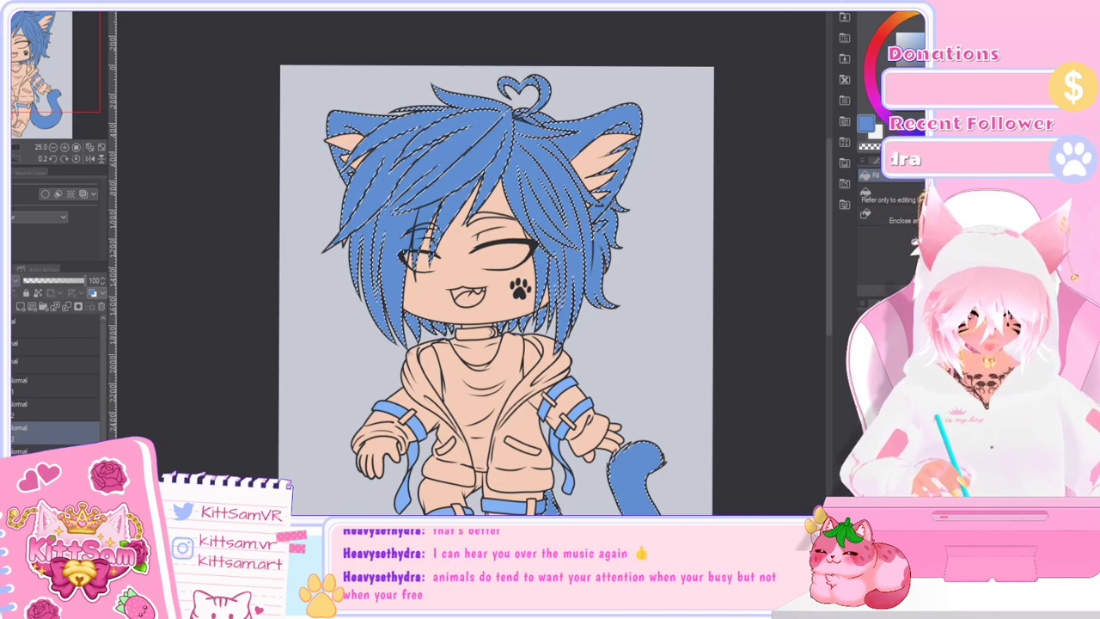
Step: Sample the light blue swatch from the colour mixing palette and airbrush a soft gradient onto the hair tips inside the selection
click(845, 12)
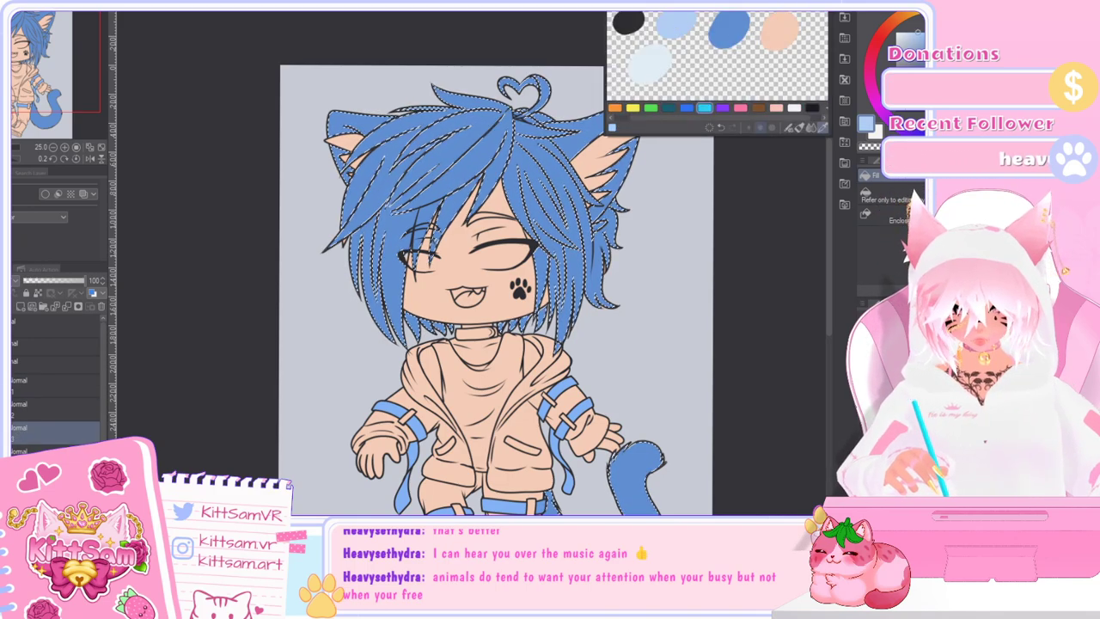
key(p)
drag(404, 198, 391, 207)
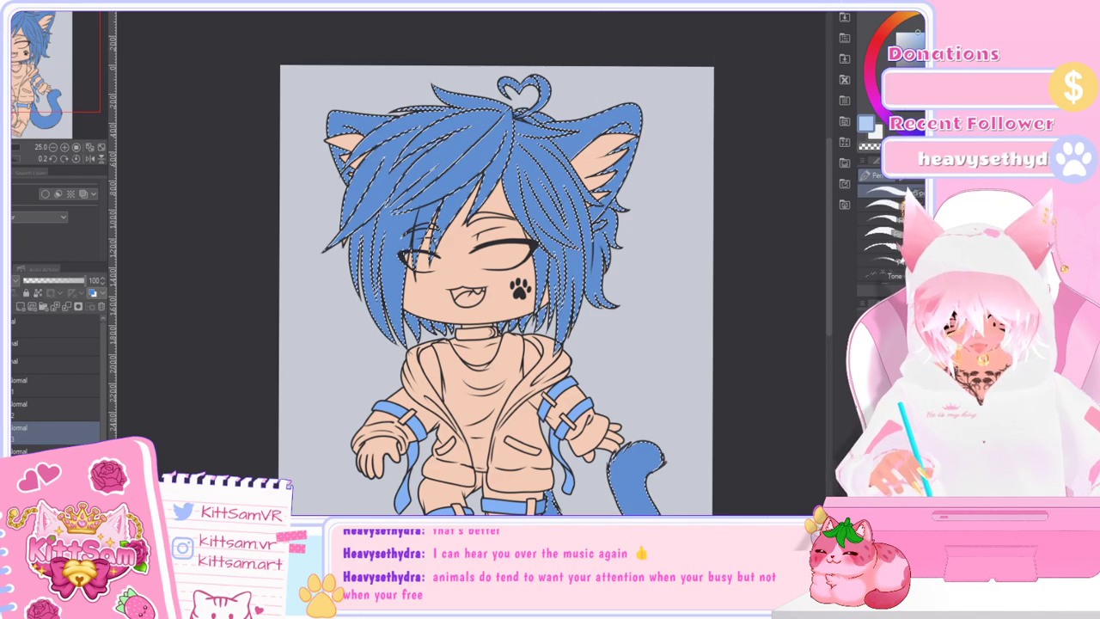
key(b)
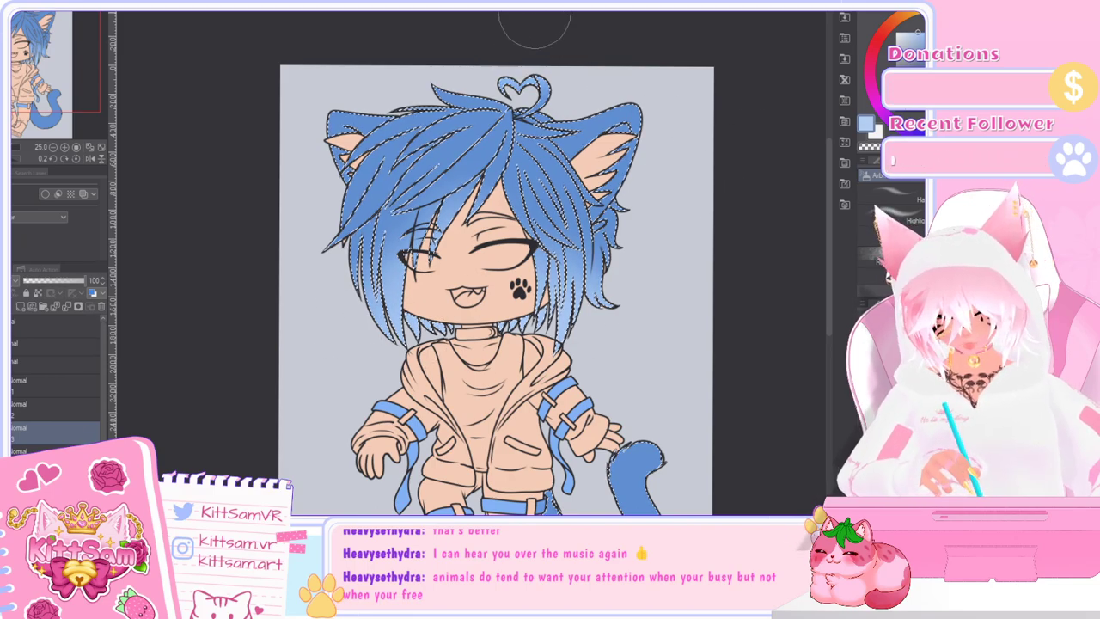
Step: Airbrush light blue gradients along the tail's outer curve and onto the tips of the cat ears
scroll(761, 344, down, 5)
mouse_move(559, 412)
mouse_down()
mouse_move(515, 399)
mouse_move(584, 417)
mouse_move(559, 425)
mouse_move(694, 395)
mouse_move(606, 444)
mouse_move(681, 339)
mouse_move(682, 381)
mouse_move(668, 346)
mouse_move(697, 345)
mouse_move(679, 354)
mouse_move(639, 441)
mouse_move(673, 415)
mouse_move(663, 431)
mouse_move(571, 447)
mouse_move(516, 401)
mouse_move(638, 441)
mouse_move(679, 381)
mouse_move(683, 303)
mouse_move(684, 382)
mouse_move(690, 327)
mouse_up()
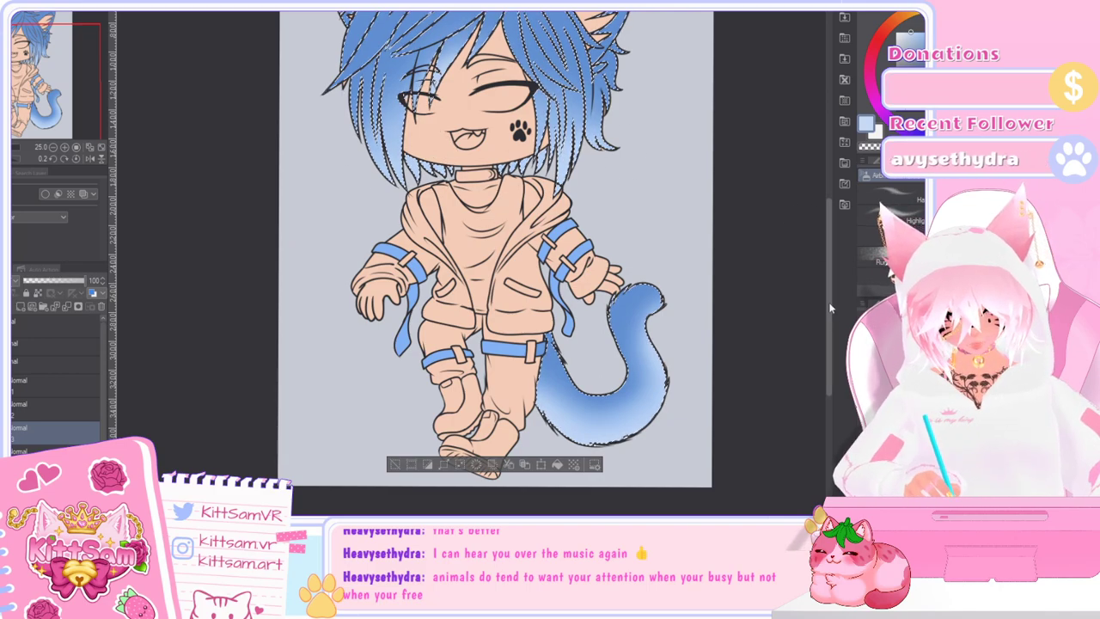
drag(829, 314, 829, 258)
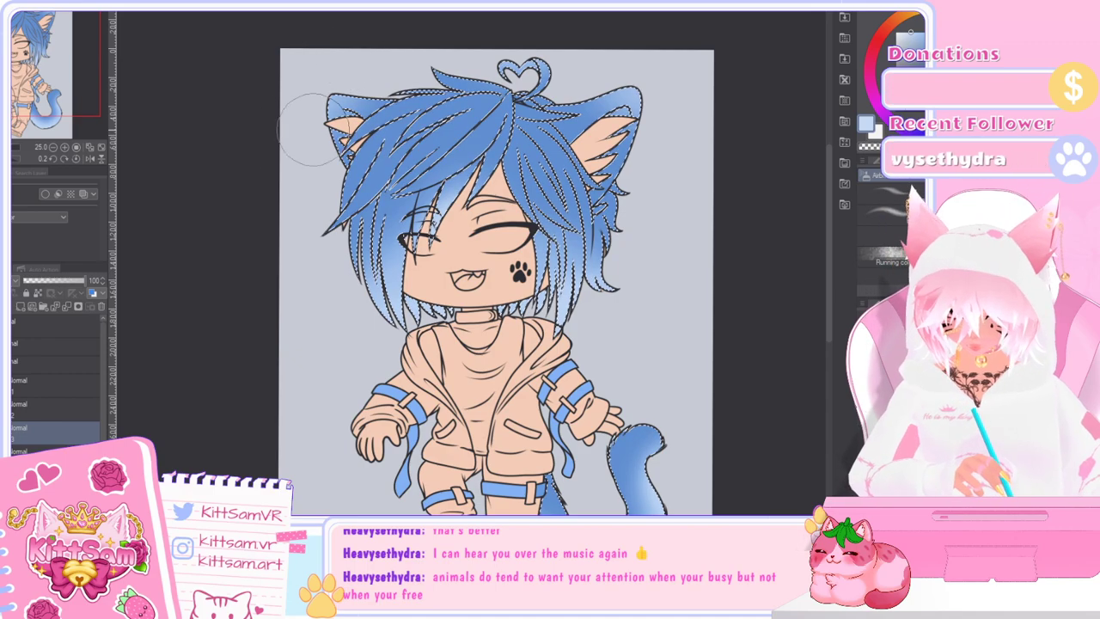
Step: Clear the selection around the blue hair, ears and tail
scroll(309, 129, down, 2)
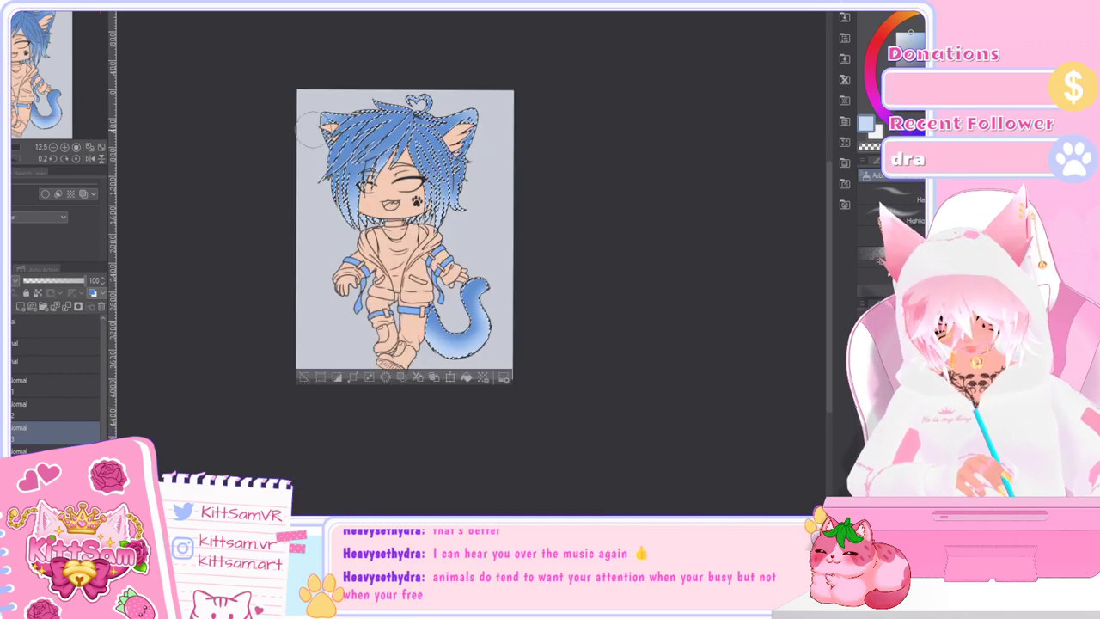
scroll(309, 129, up, 2)
key(ctrl+d)
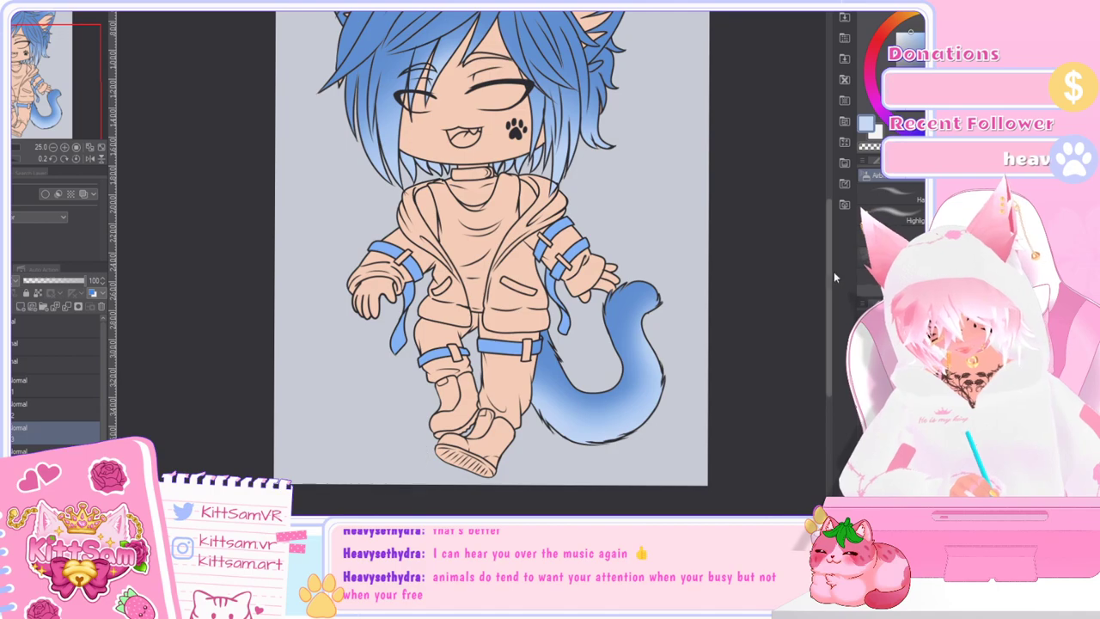
drag(829, 339, 828, 286)
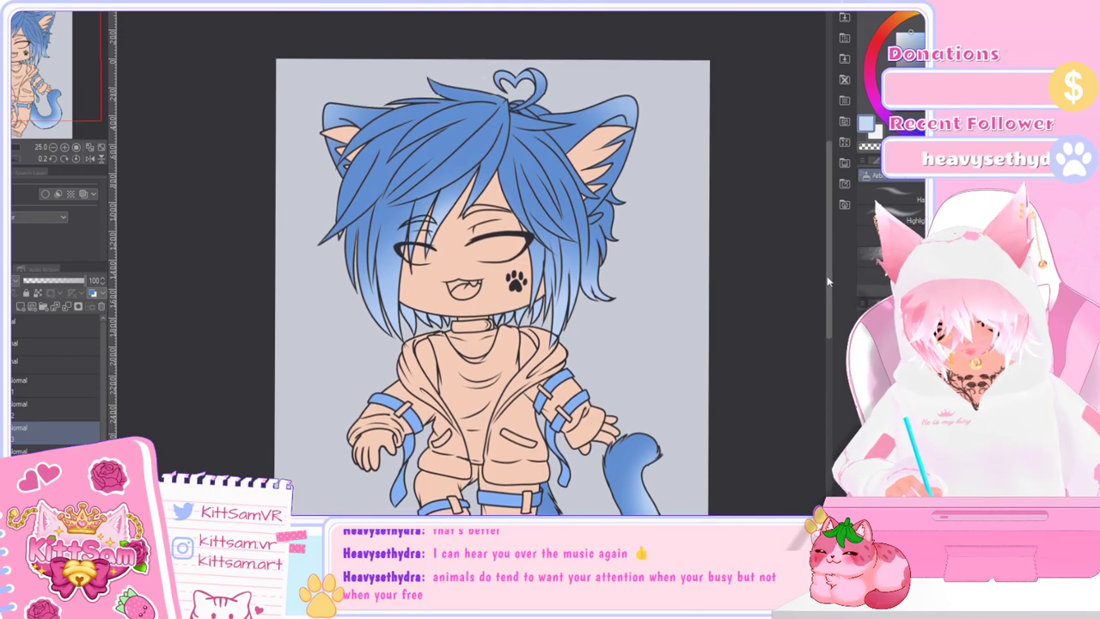
Step: Airbrush soft light blue highlights onto the fringe strands and the crown of the hair
scroll(557, 318, up, 1)
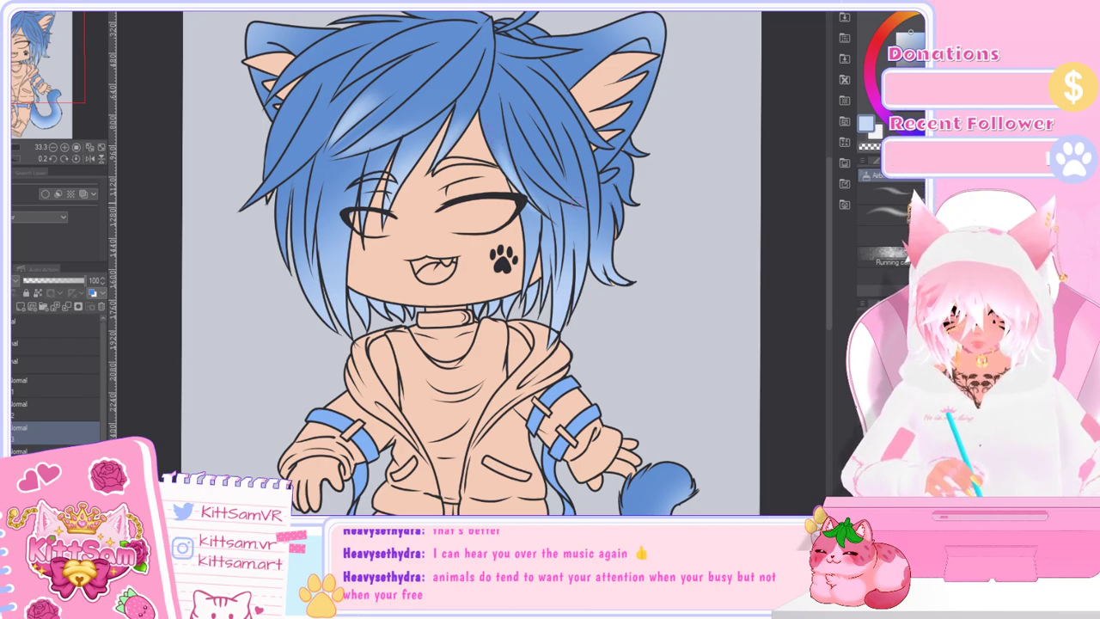
drag(535, 161, 564, 201)
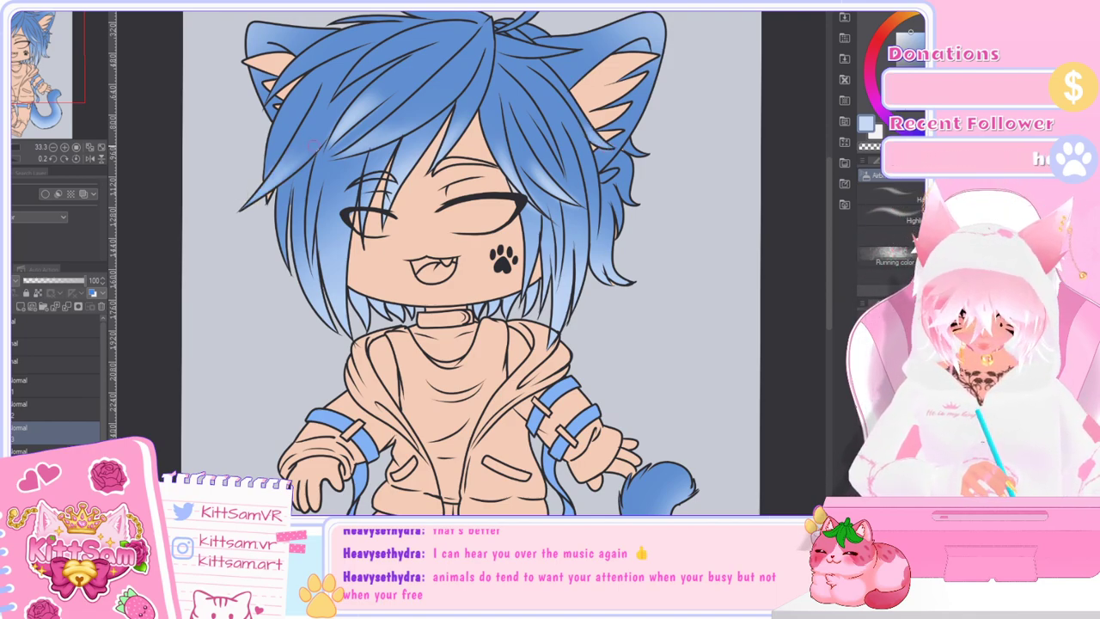
drag(350, 84, 381, 58)
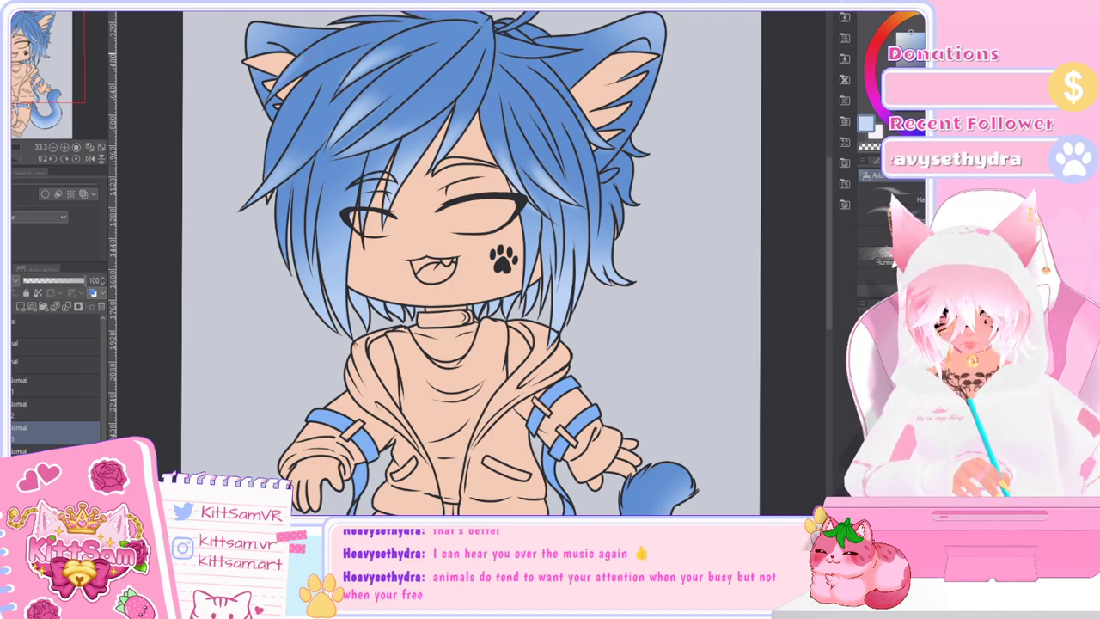
scroll(373, 30, down, 5)
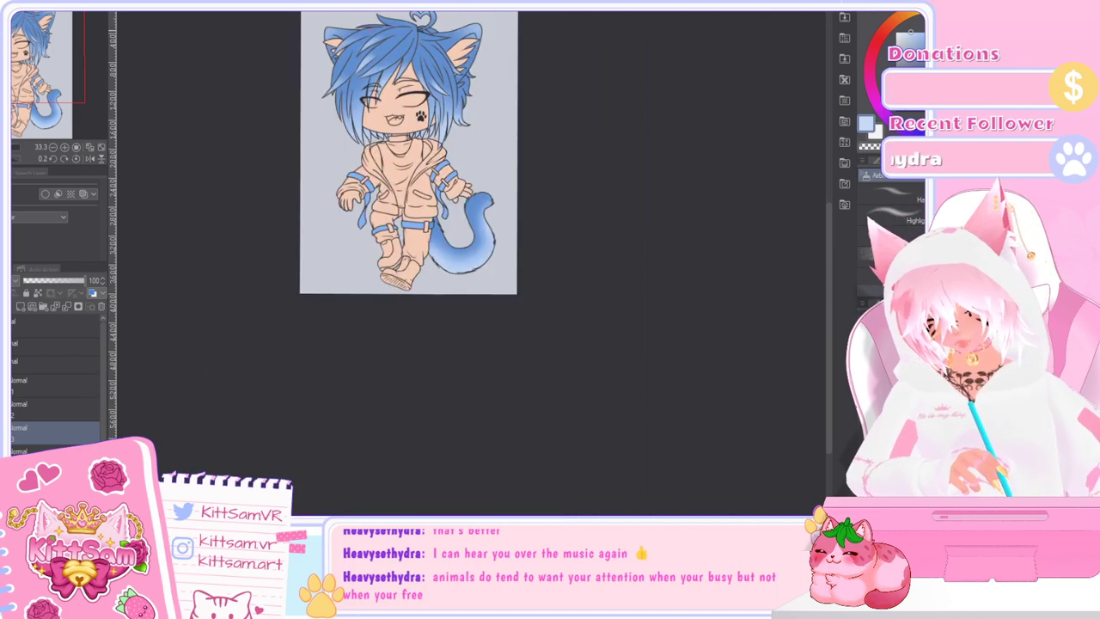
drag(832, 336, 829, 279)
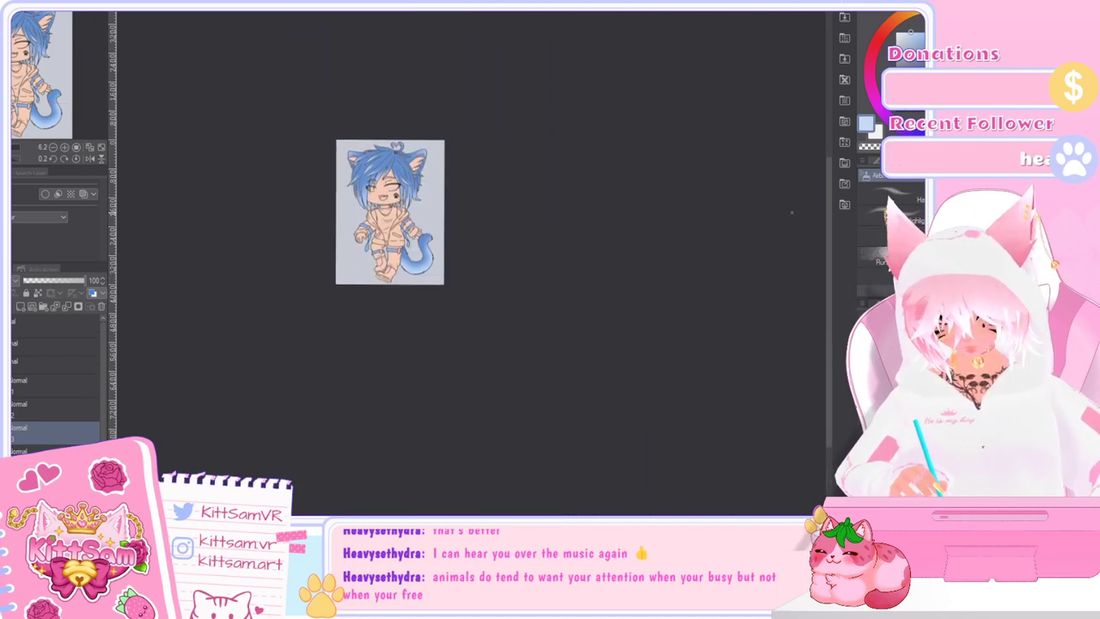
scroll(384, 158, up, 5)
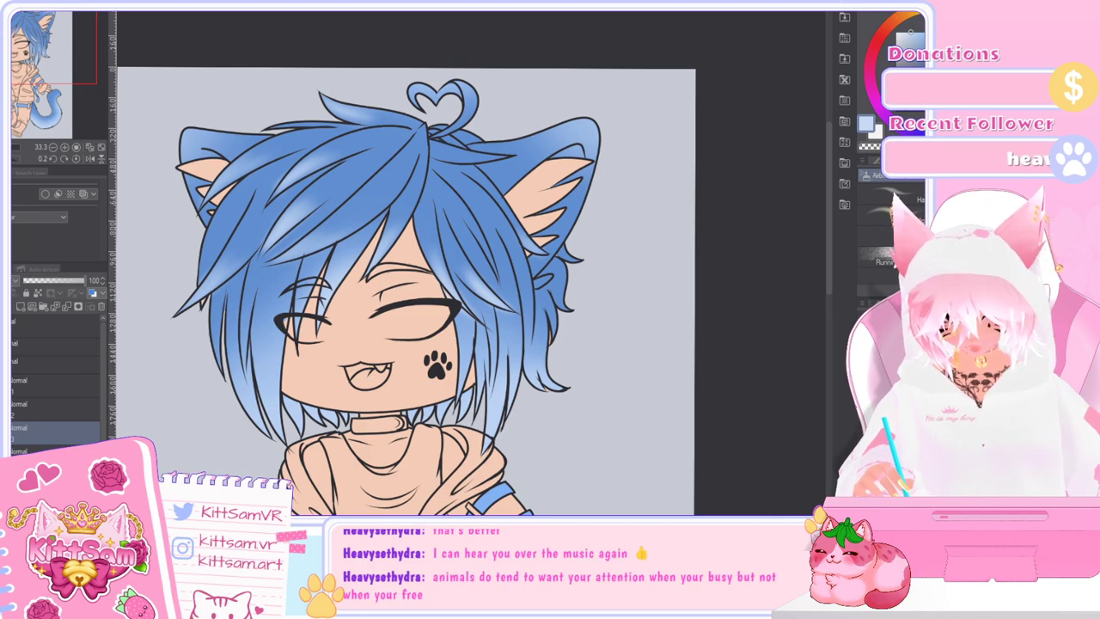
Step: Soften the light blue highlights on the hair strands with the Blend tool and return to the airbrush
key(e)
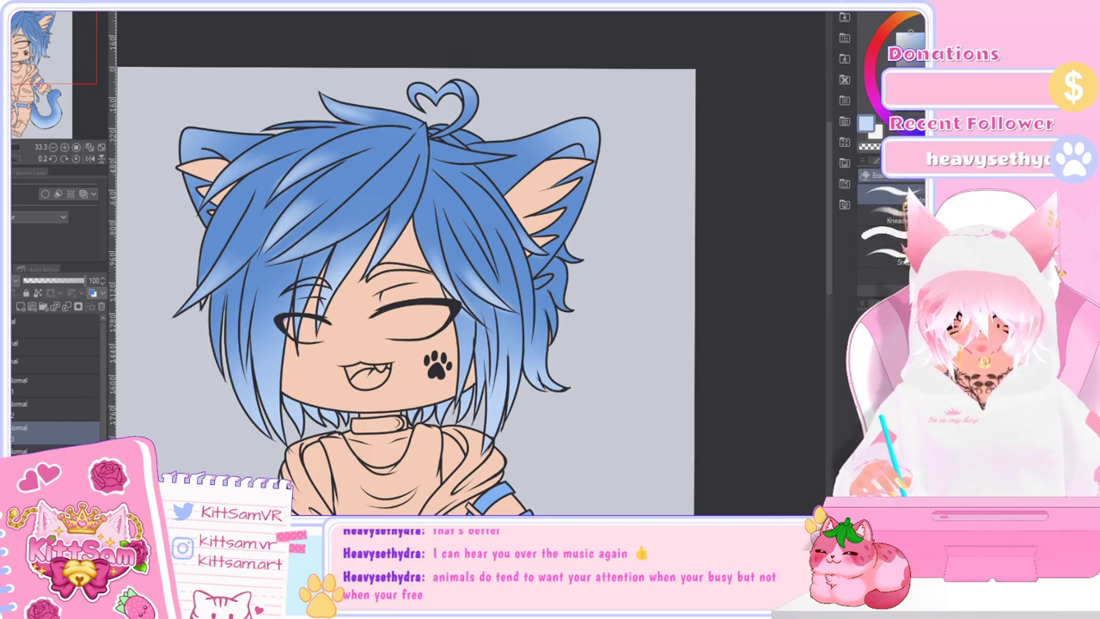
key(j)
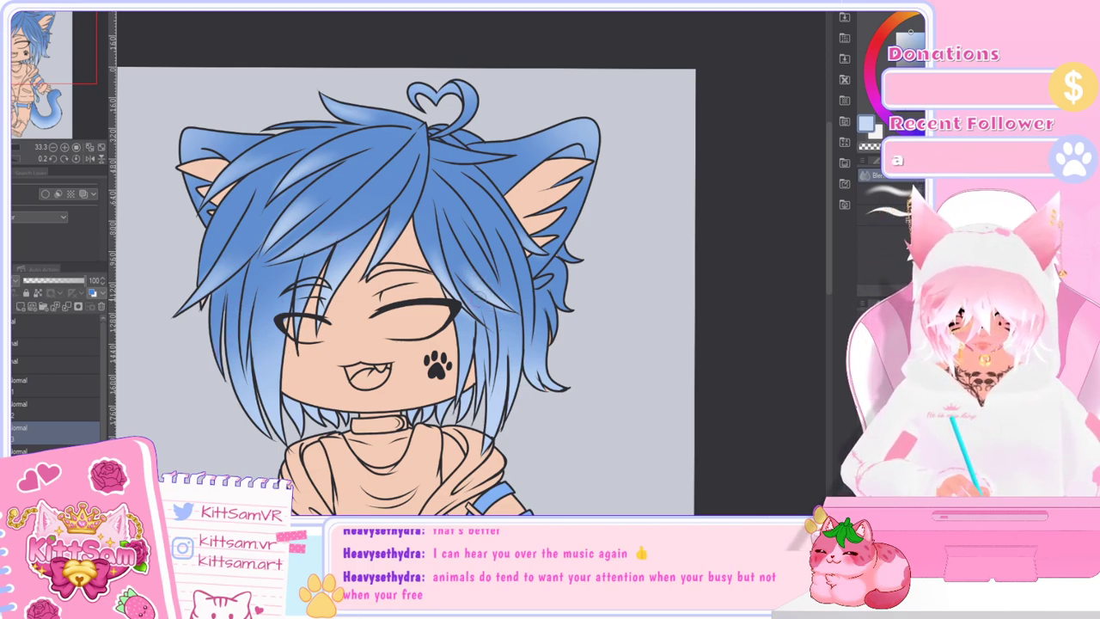
scroll(495, 337, down, 3)
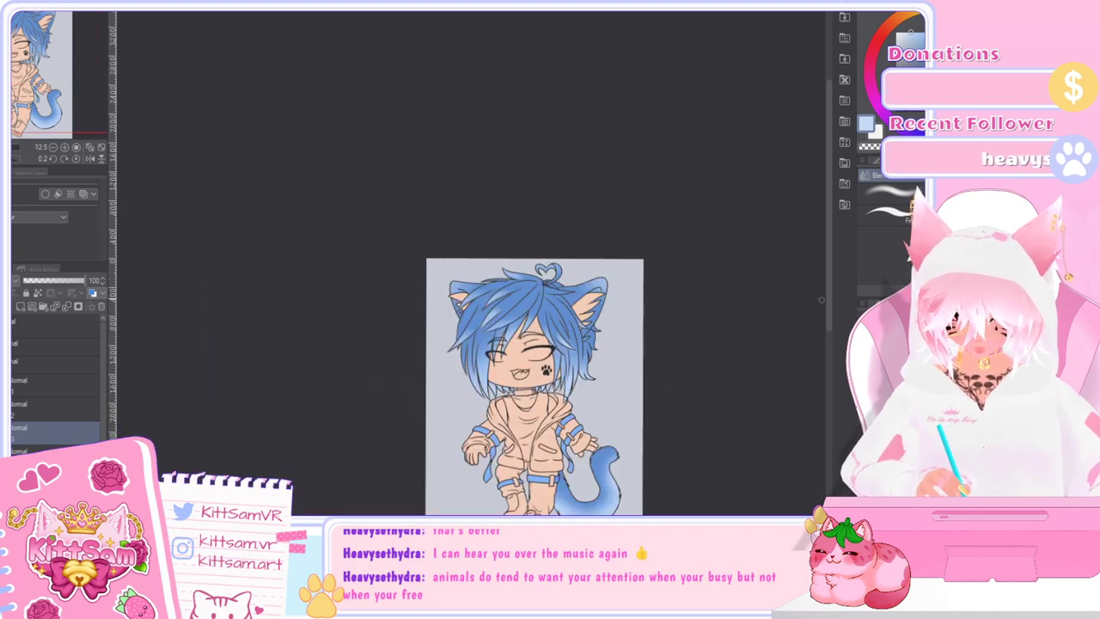
scroll(820, 326, up, 2)
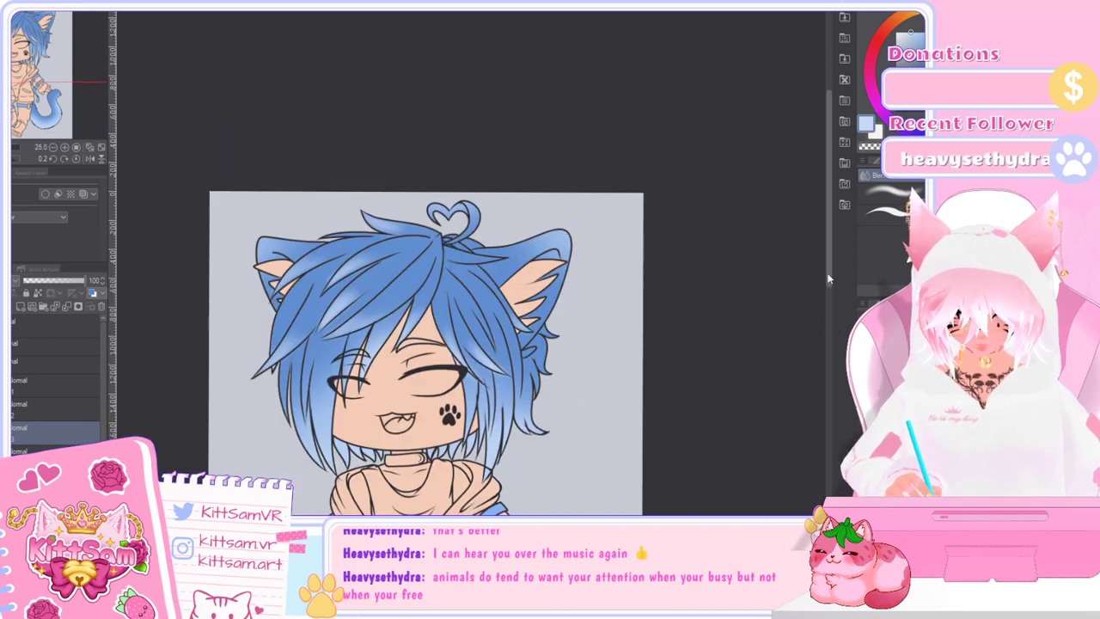
mouse_move(830, 328)
mouse_down()
mouse_move(830, 347)
mouse_move(831, 334)
mouse_up()
key(p)
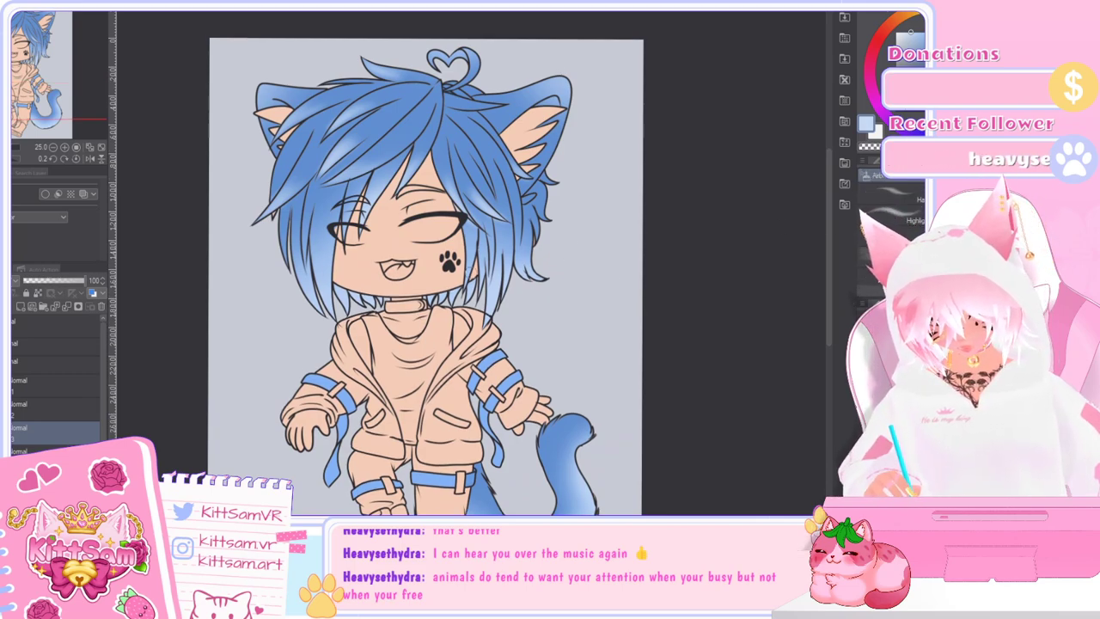
Step: Examine the light blue gradient up close on the face-framing strands, the hair under the chin and the back hair
scroll(501, 258, up, 3)
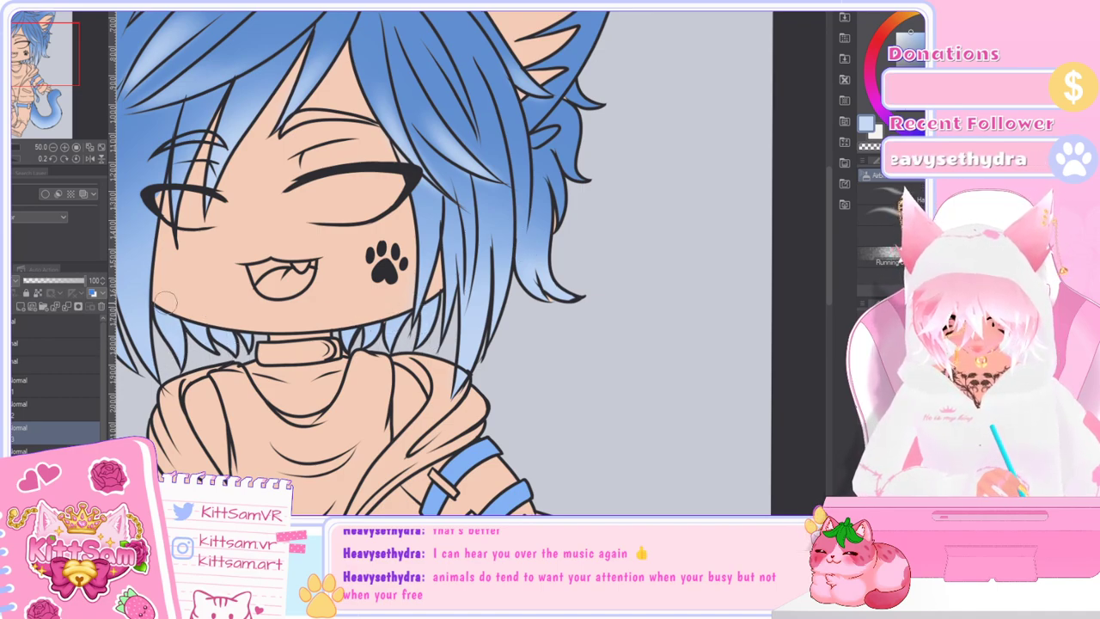
drag(550, 520, 489, 521)
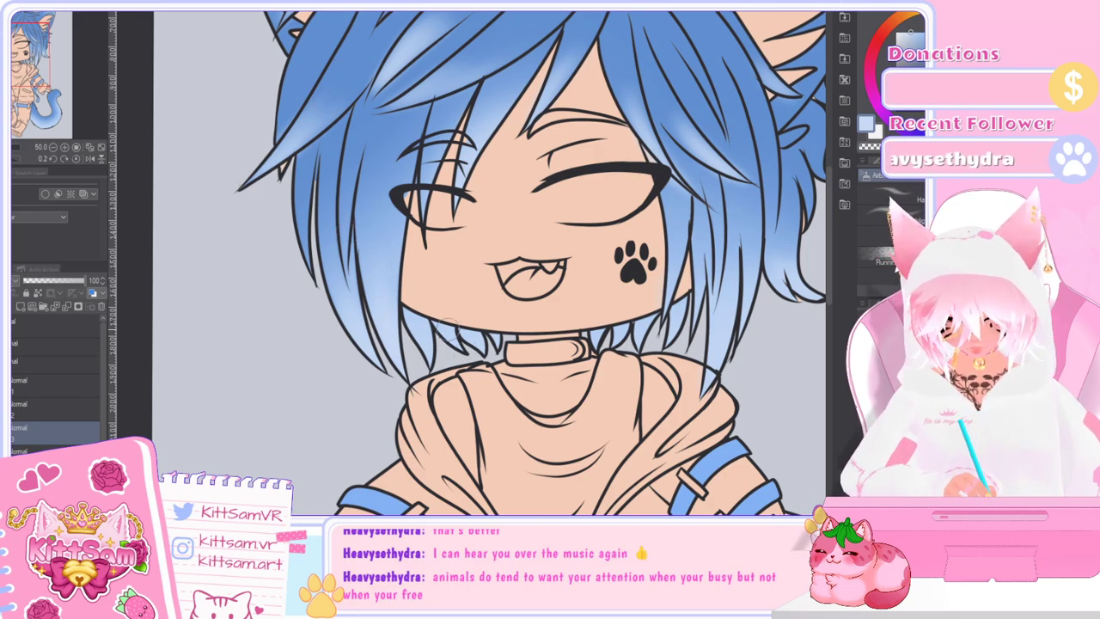
drag(488, 521, 548, 521)
key(ctrl+minus)
key(ctrl+minus)
key(ctrl+plus)
key(ctrl+plus)
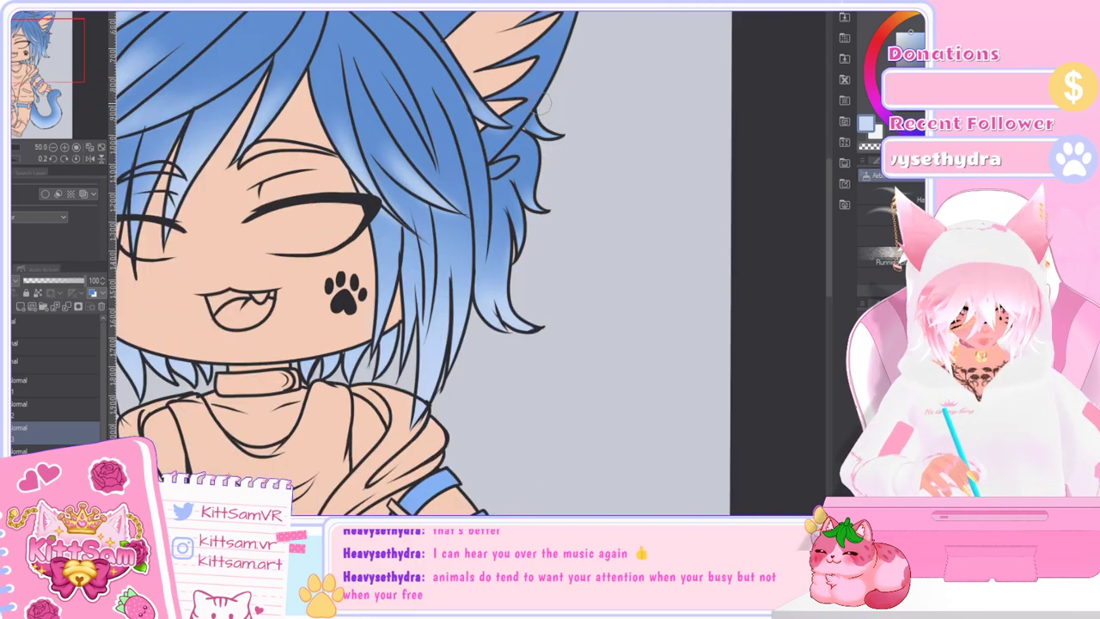
scroll(543, 101, down, 2)
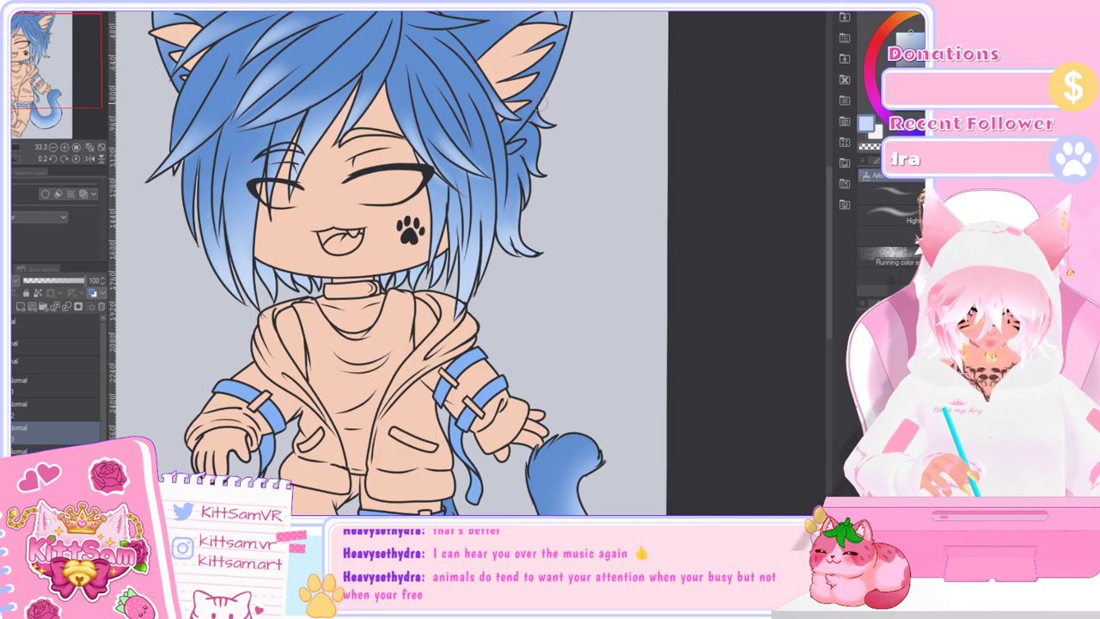
scroll(542, 104, down, 1)
mouse_move(828, 310)
mouse_down()
mouse_move(829, 351)
mouse_move(818, 280)
mouse_move(820, 344)
mouse_move(830, 309)
mouse_up()
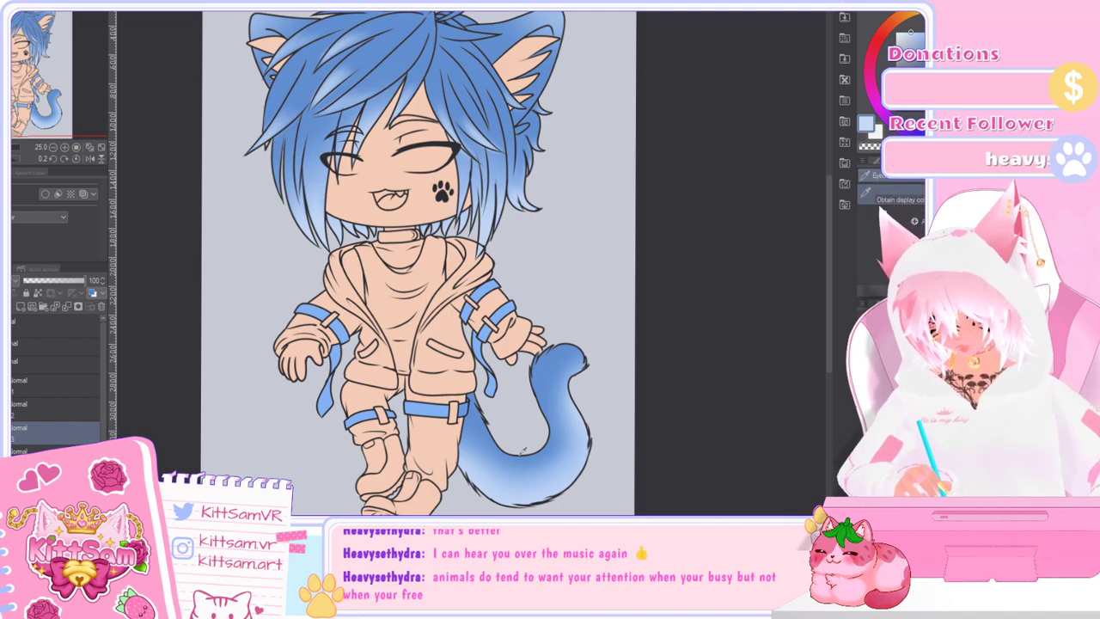
Step: Choose a warm off-white and paint the whites of both eyes with the pen
click(912, 28)
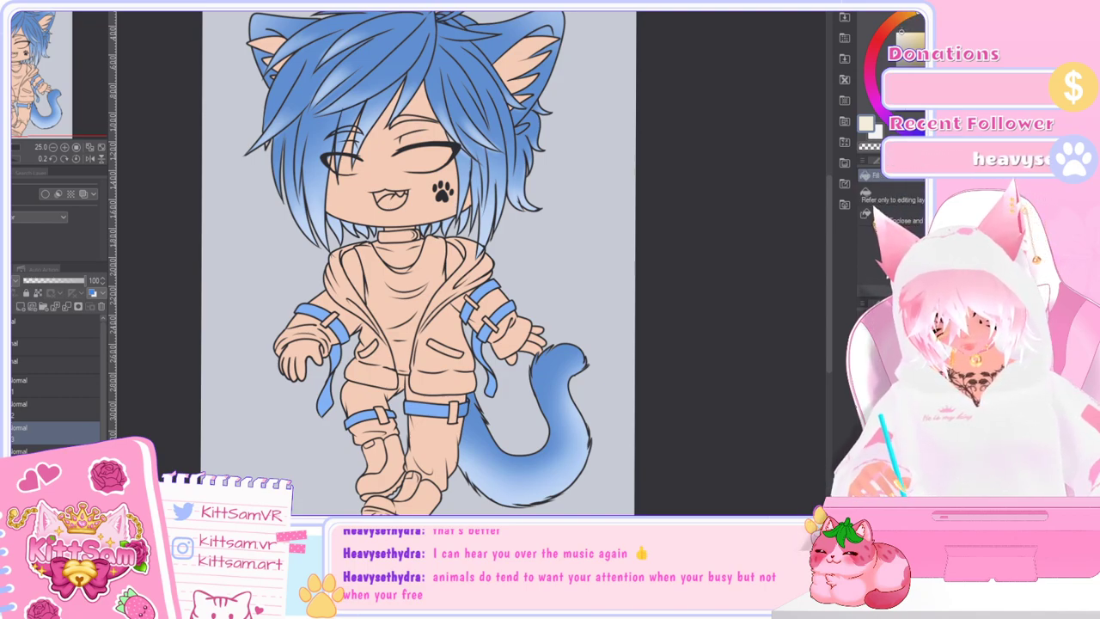
key(p)
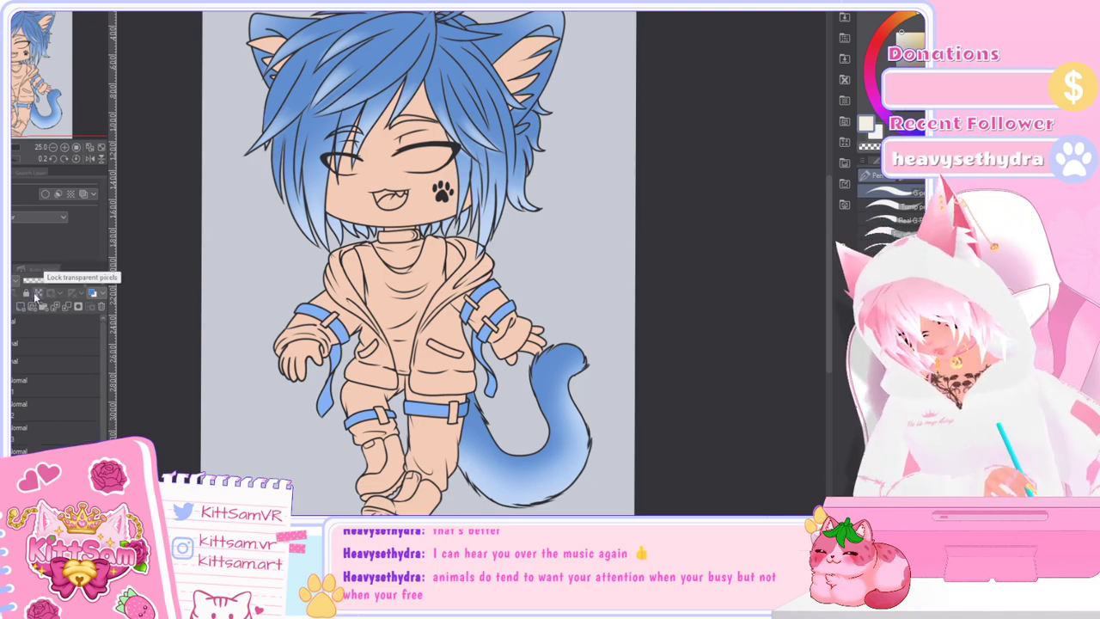
scroll(425, 167, up, 1)
scroll(426, 166, up, 2)
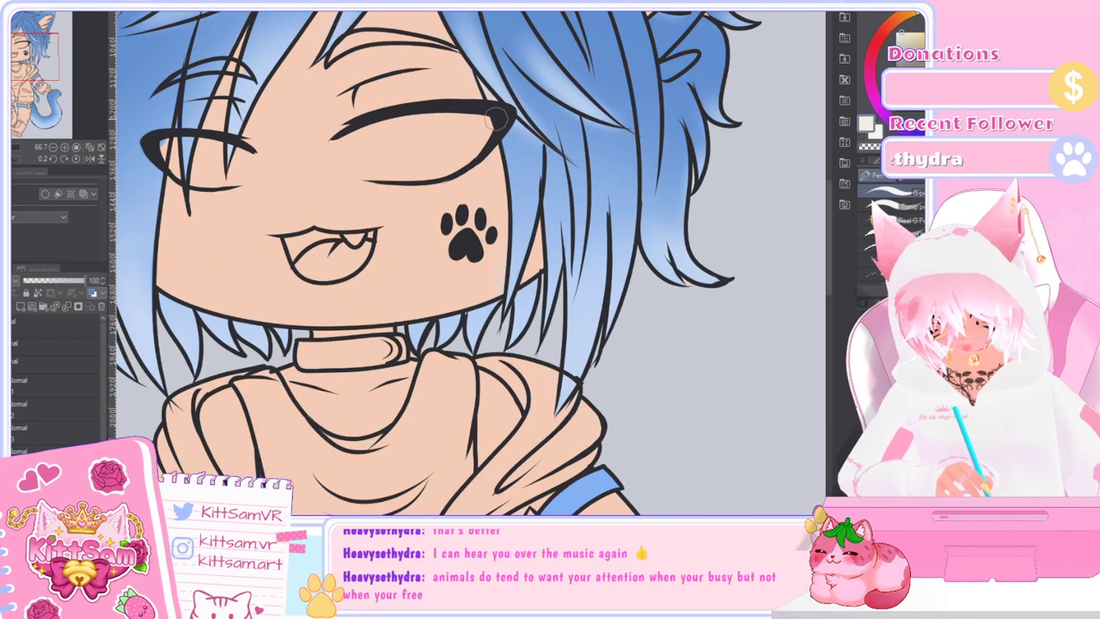
drag(399, 130, 487, 124)
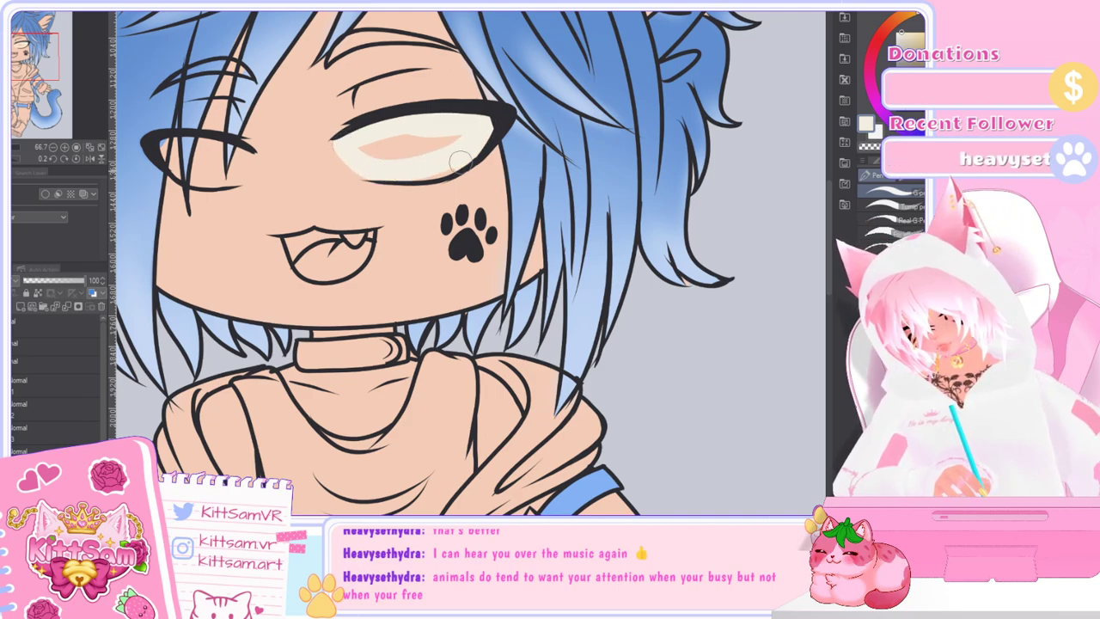
mouse_move(396, 165)
mouse_down()
mouse_move(361, 150)
mouse_move(466, 129)
mouse_move(410, 149)
mouse_move(423, 153)
mouse_move(414, 134)
mouse_move(359, 134)
mouse_move(352, 164)
mouse_up()
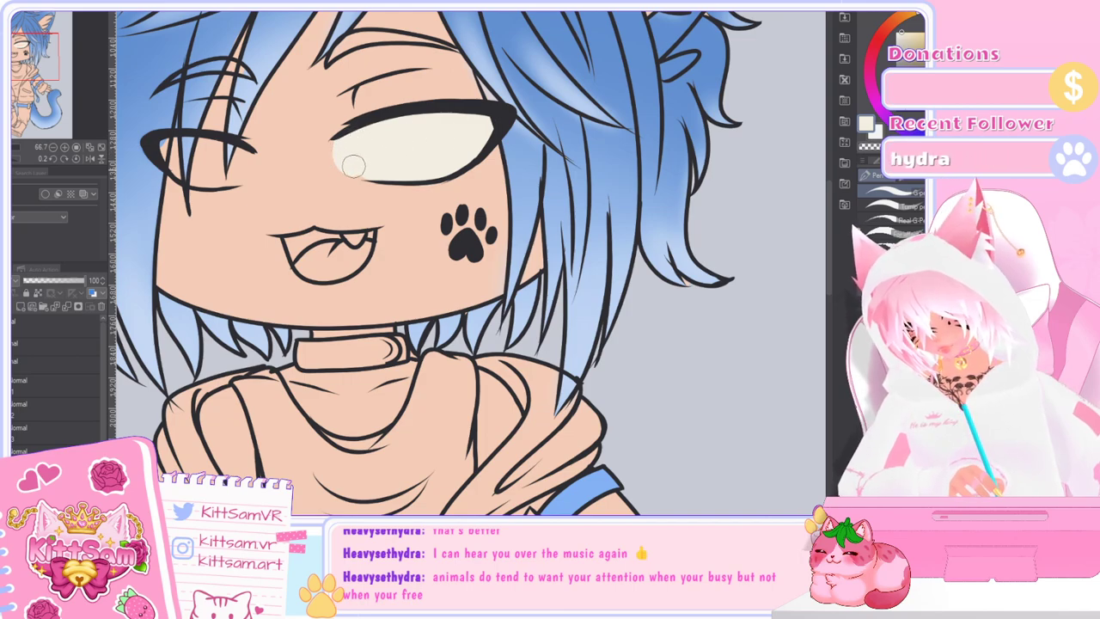
mouse_move(410, 135)
mouse_down()
mouse_move(362, 147)
mouse_move(431, 119)
mouse_move(383, 127)
mouse_move(349, 152)
mouse_move(351, 165)
mouse_move(413, 168)
mouse_move(350, 155)
mouse_move(364, 131)
mouse_move(351, 162)
mouse_move(419, 136)
mouse_move(373, 150)
mouse_move(435, 140)
mouse_move(391, 161)
mouse_move(439, 163)
mouse_move(479, 134)
mouse_move(450, 149)
mouse_move(480, 128)
mouse_up()
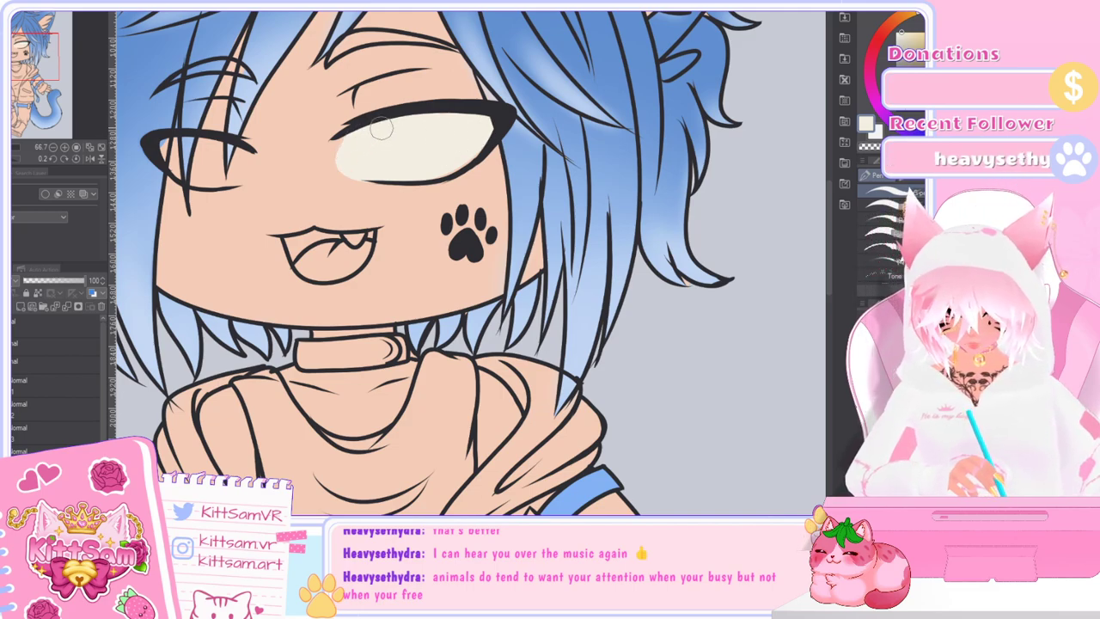
mouse_move(161, 148)
mouse_down()
mouse_move(228, 148)
mouse_move(243, 156)
mouse_move(203, 144)
mouse_move(244, 163)
mouse_move(222, 178)
mouse_move(182, 159)
mouse_move(215, 157)
mouse_up()
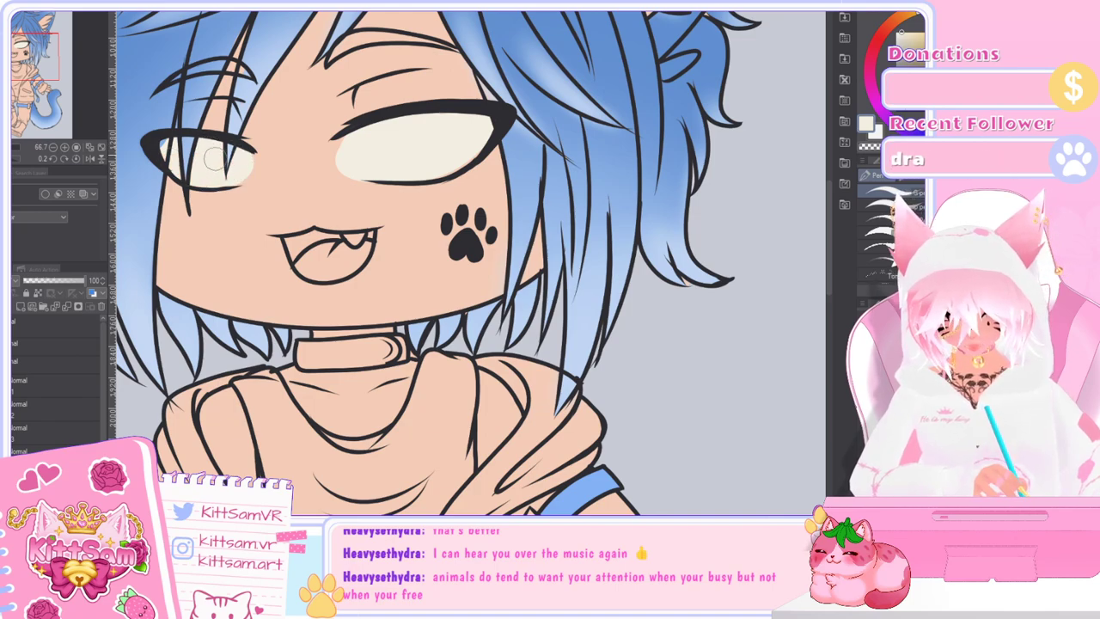
Step: Choose a very pale blue and fill the inner tufts of the larger cat ear
scroll(337, 220, down, 5)
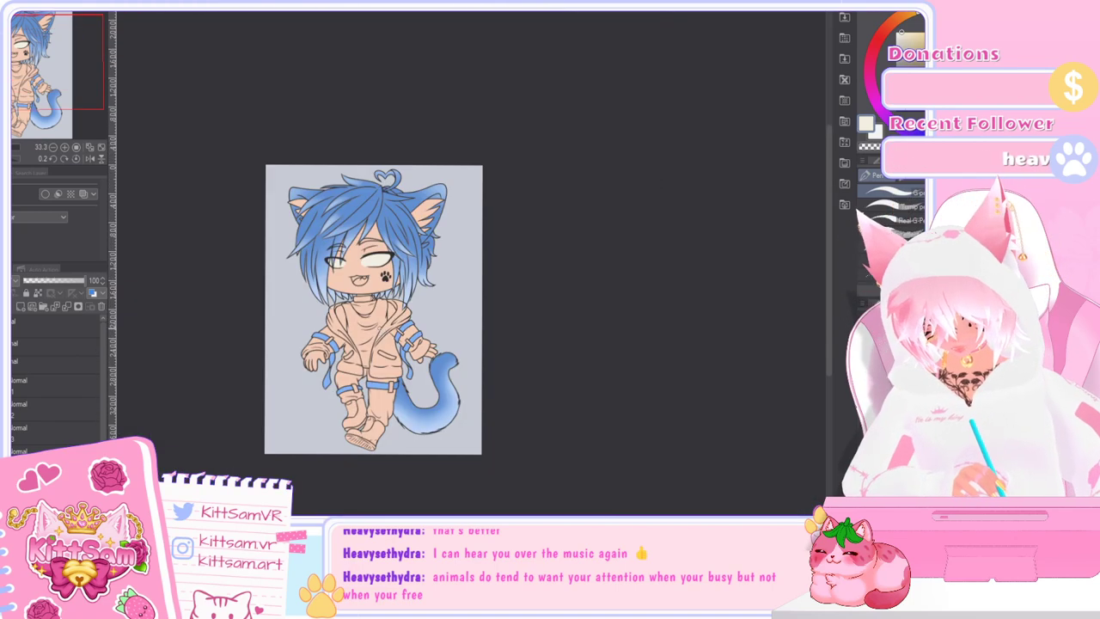
scroll(412, 245, up, 4)
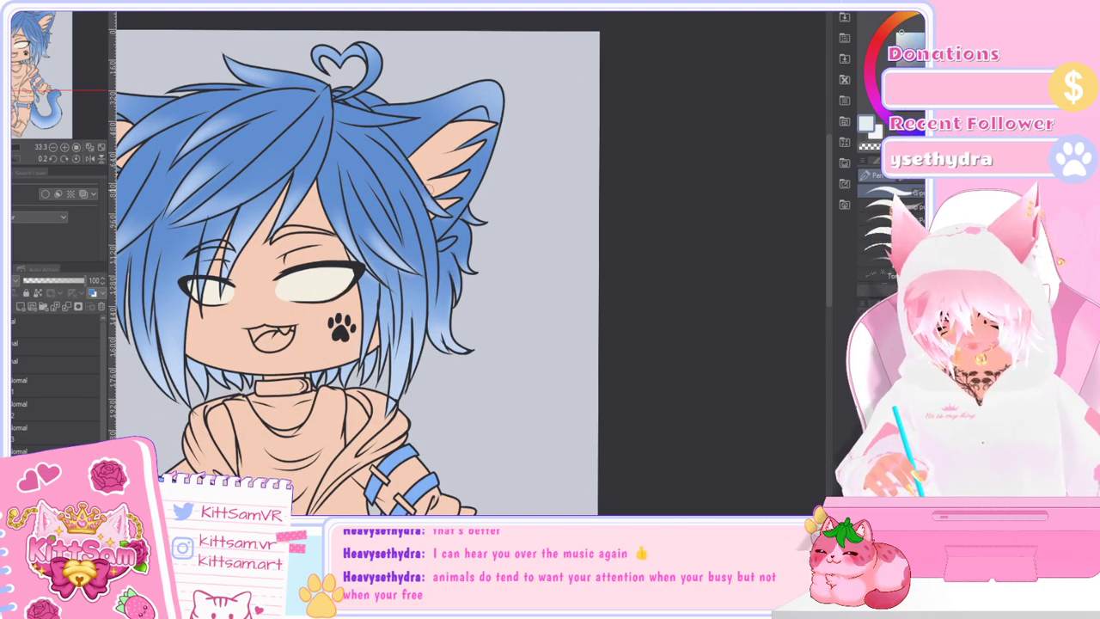
scroll(444, 201, up, 2)
click(452, 155)
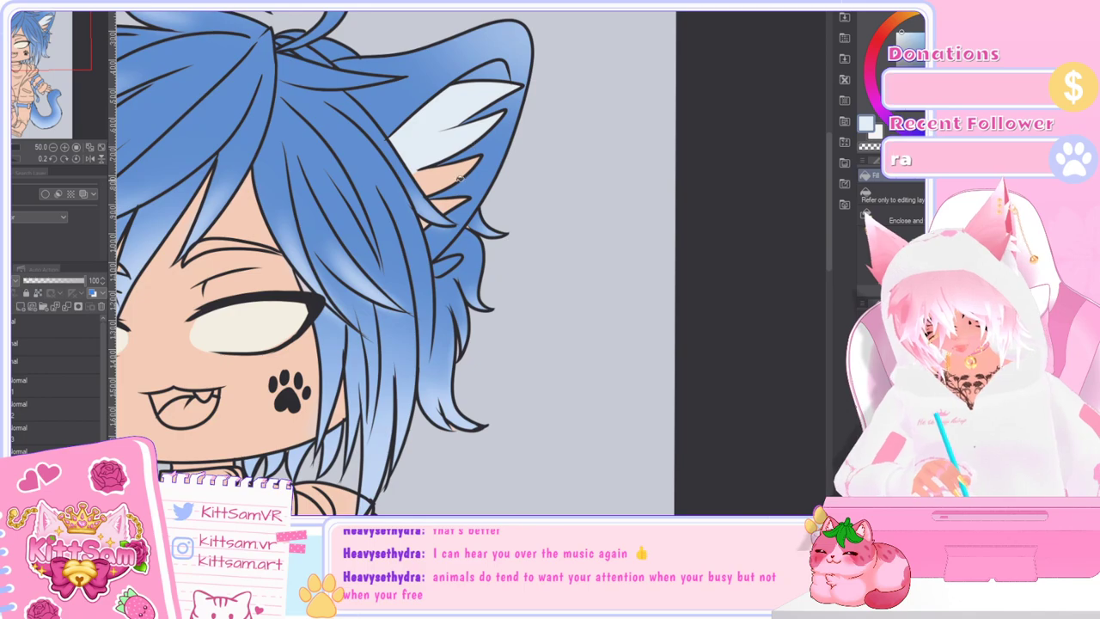
click(461, 184)
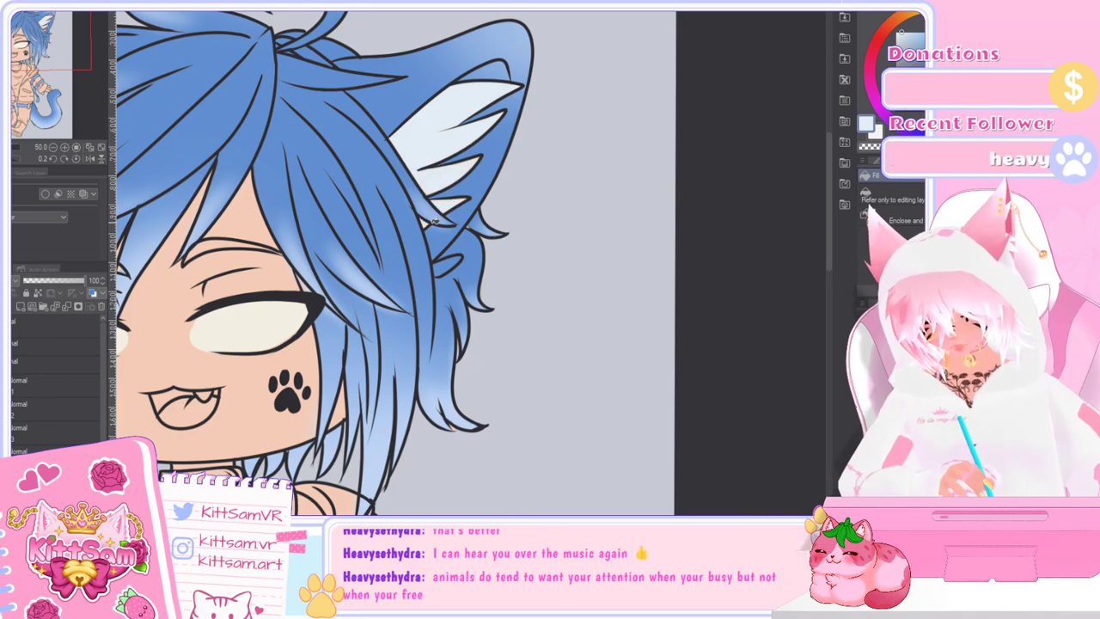
scroll(434, 222, down, 2)
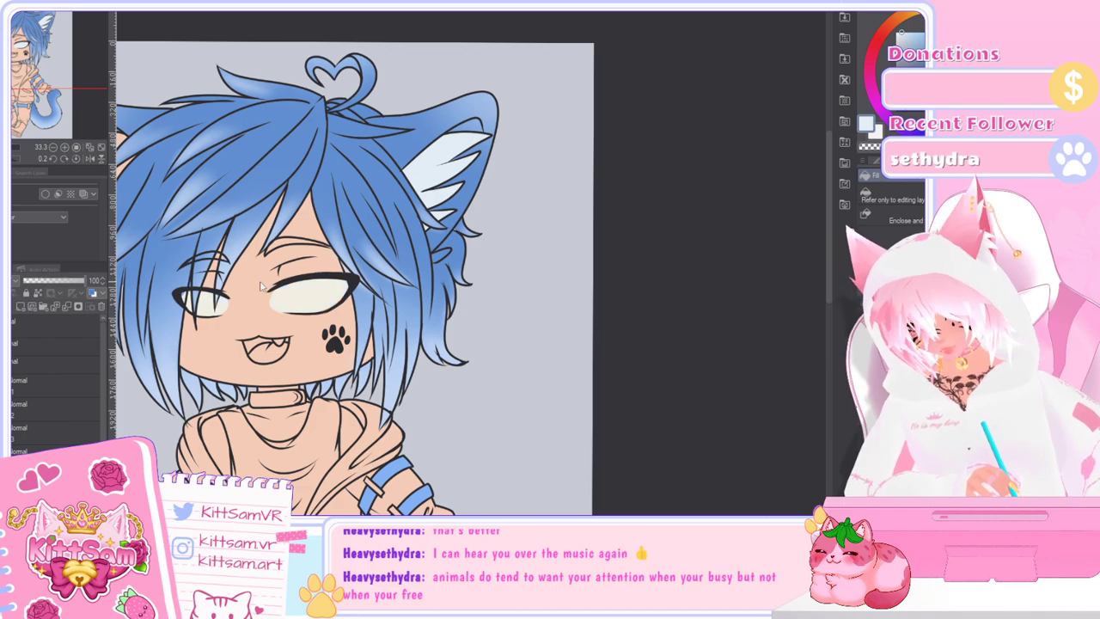
Step: Fill the inner sections of the smaller, partly hidden cat ear with the same pale blue
scroll(263, 278, down, 1)
click(144, 175)
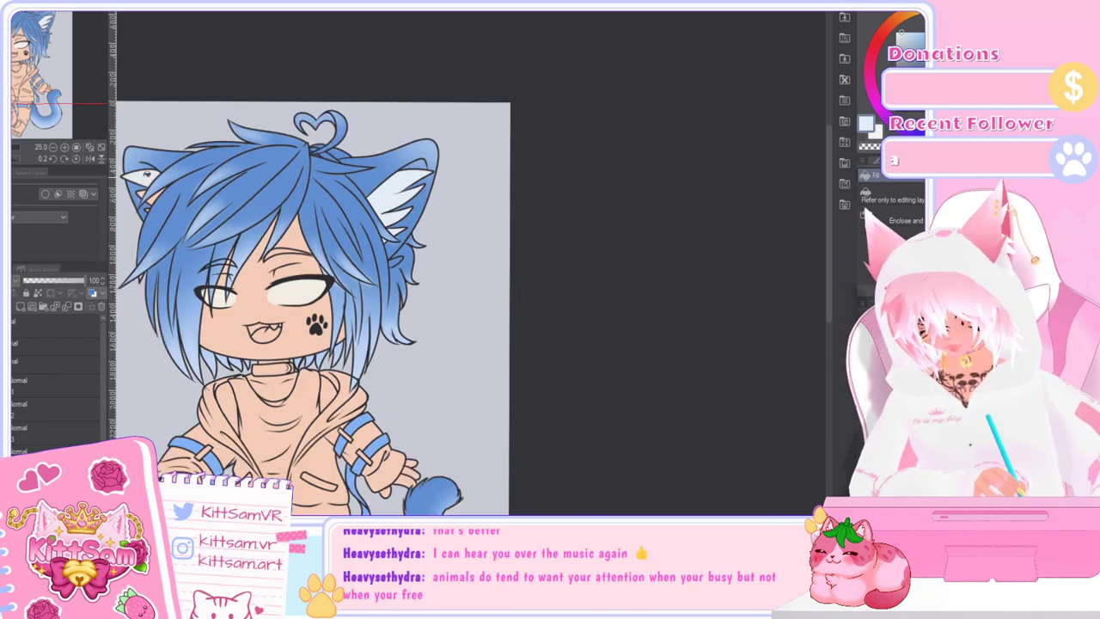
scroll(151, 186, up, 1)
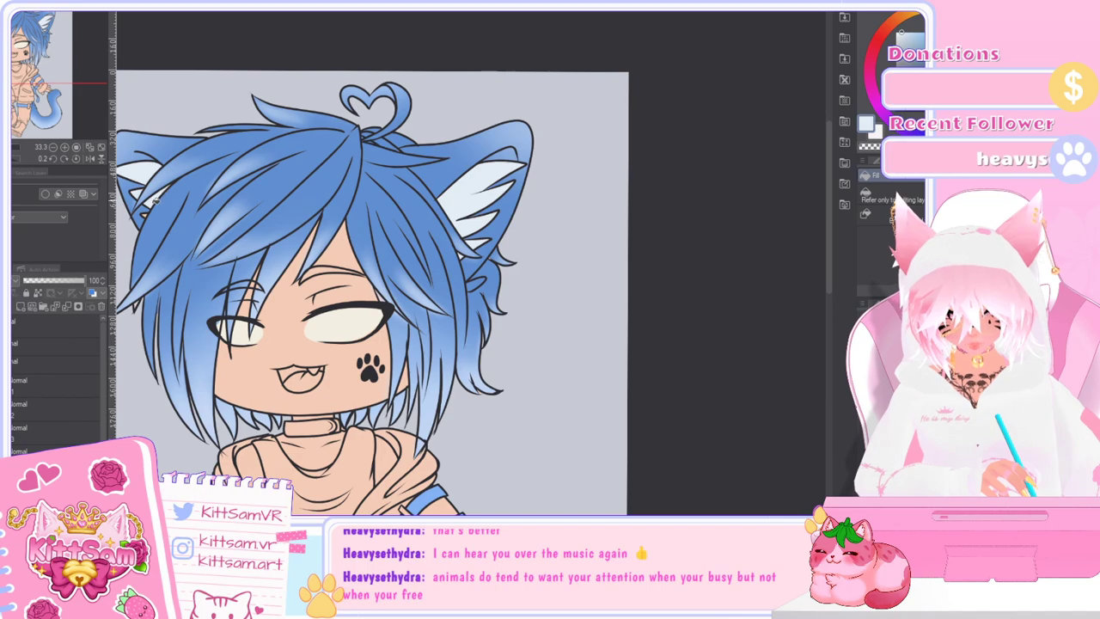
scroll(148, 208, down, 3)
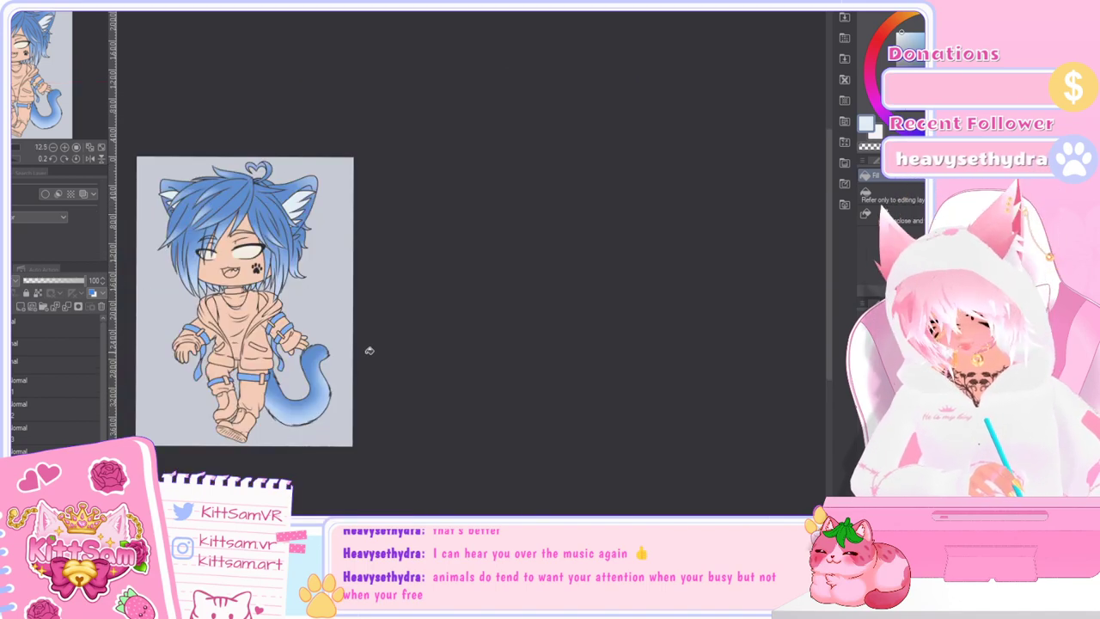
drag(522, 519, 429, 519)
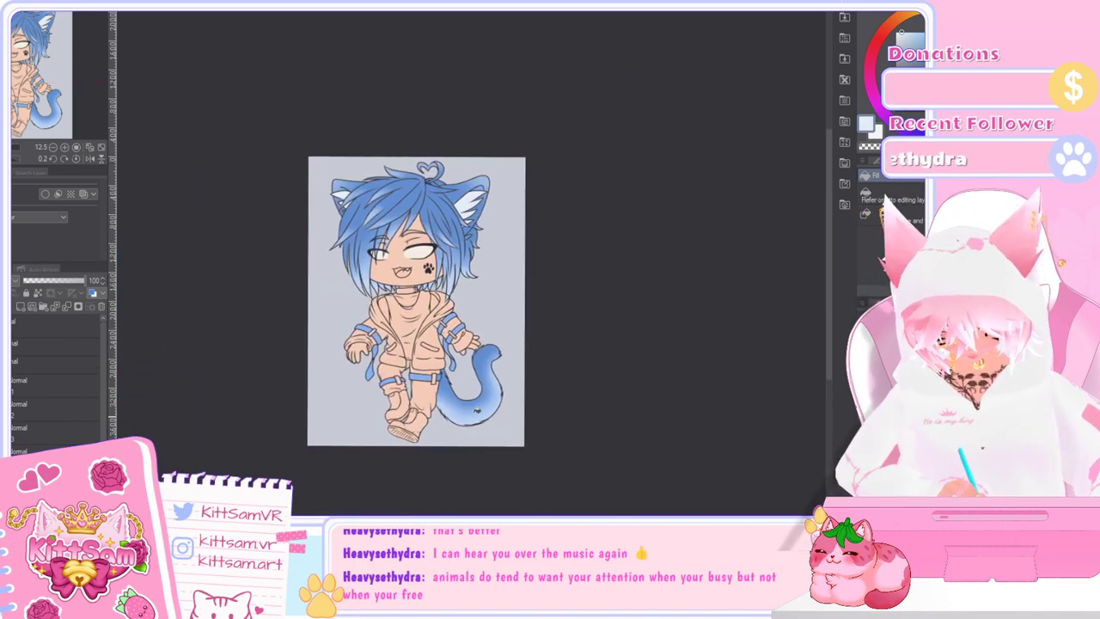
Step: Fill the shirt under the open jacket with the same very pale blue as the inner ears
scroll(467, 383, up, 2)
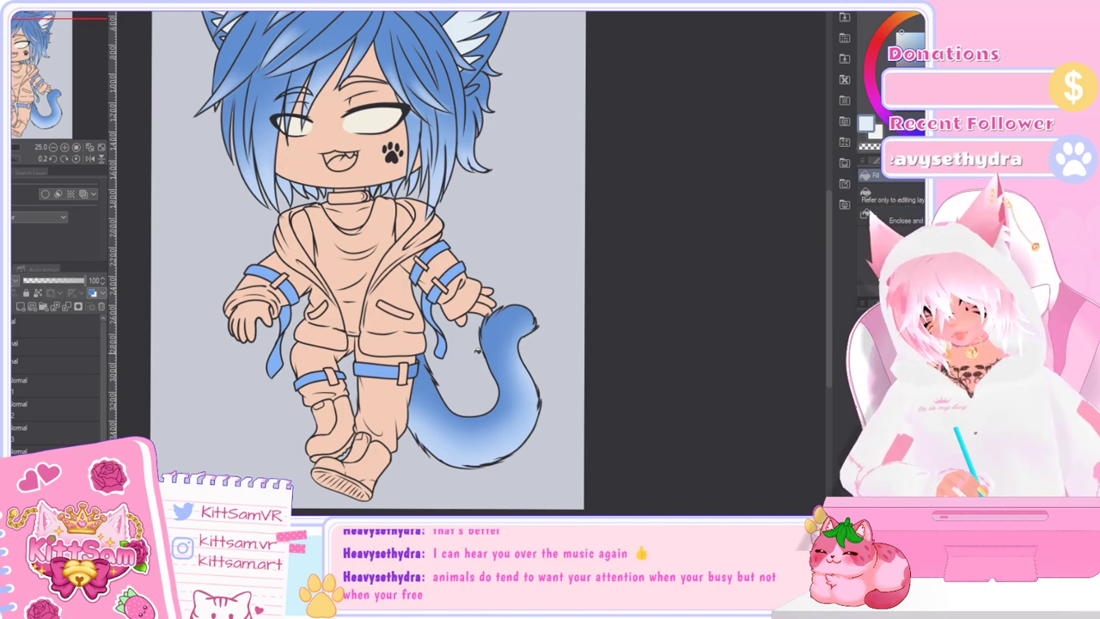
mouse_move(829, 379)
mouse_down()
mouse_move(829, 345)
mouse_move(828, 377)
mouse_up()
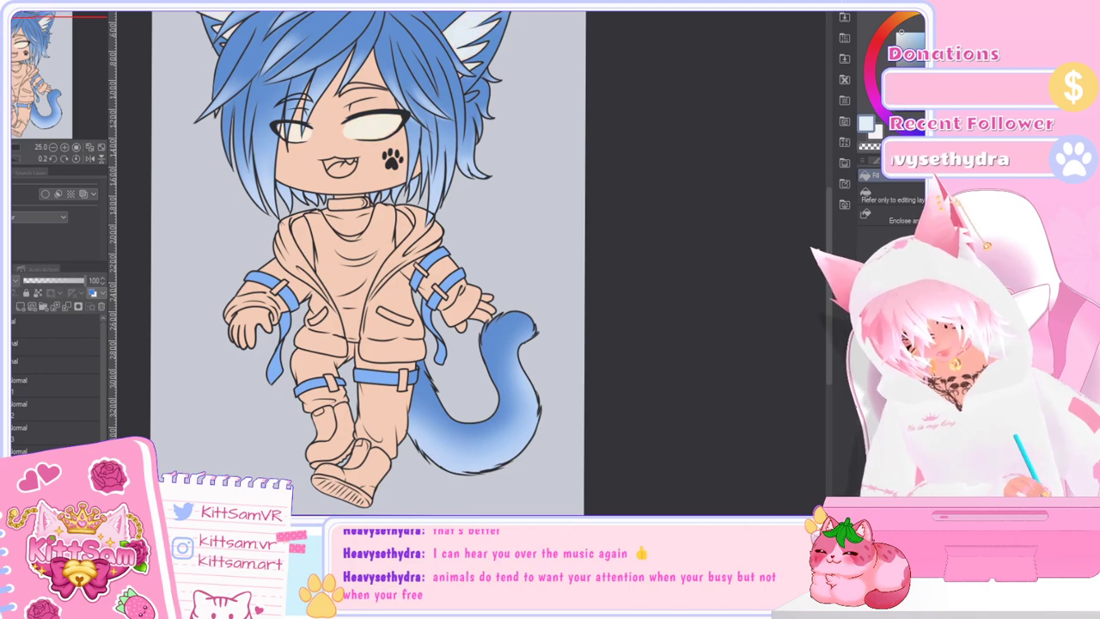
click(364, 253)
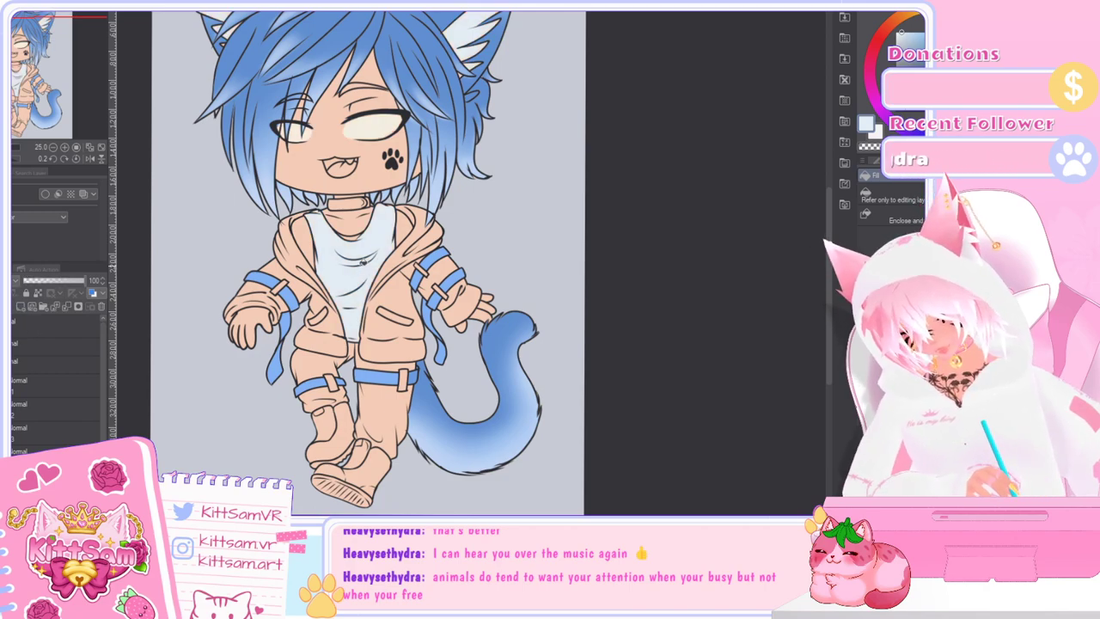
Step: Choose the light blue from the mixed colour swatches and fill the jacket's body panels and upper sleeves on both sides
scroll(364, 252, up, 1)
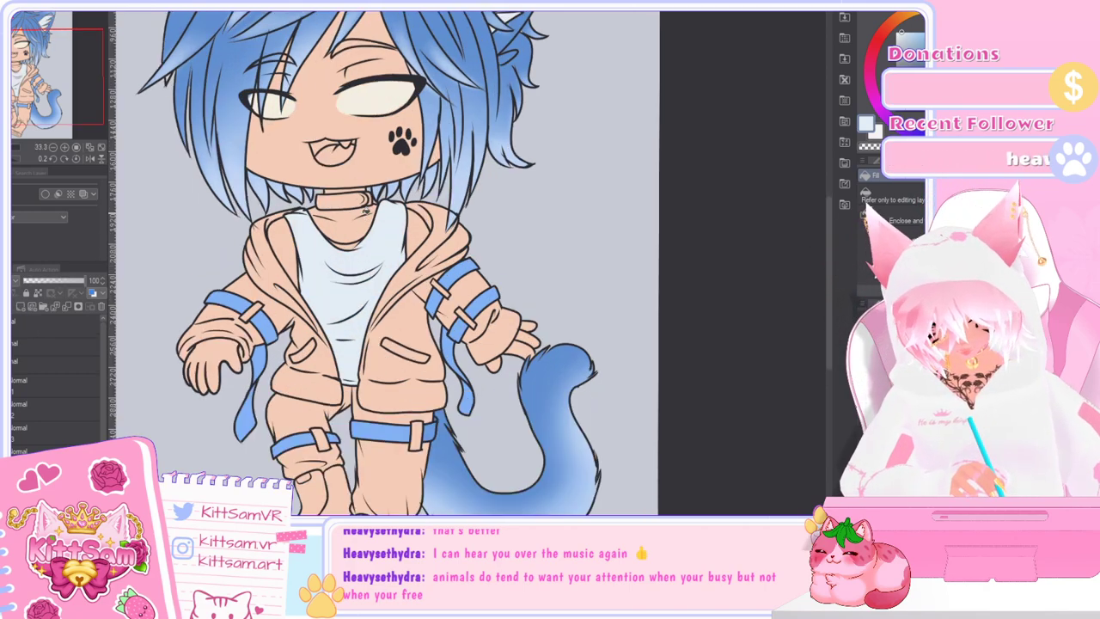
drag(830, 299, 833, 254)
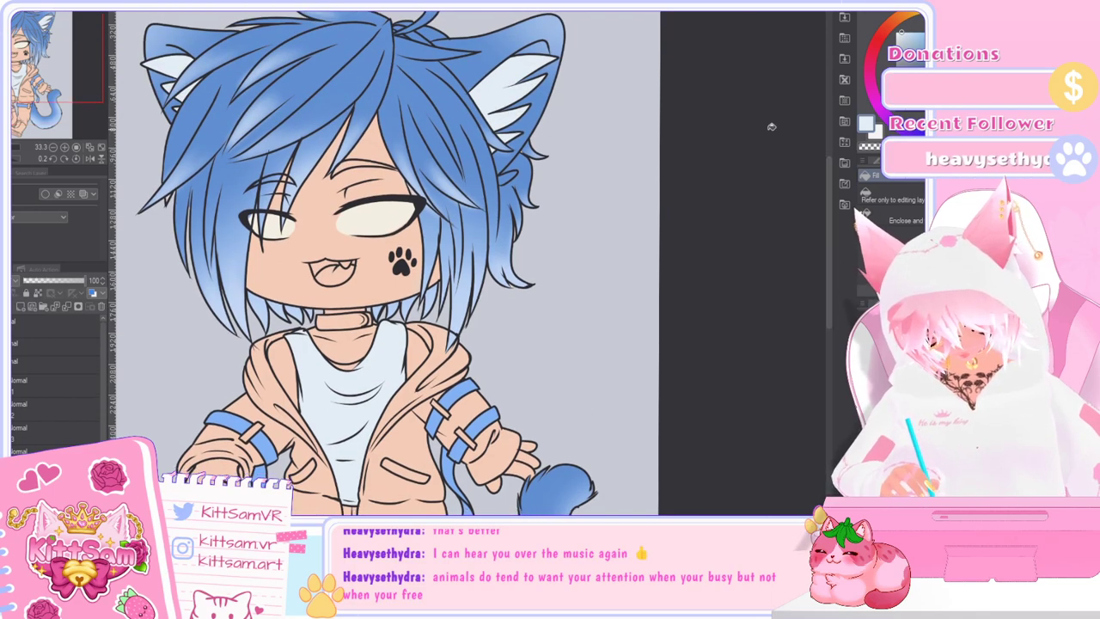
click(844, 13)
click(676, 24)
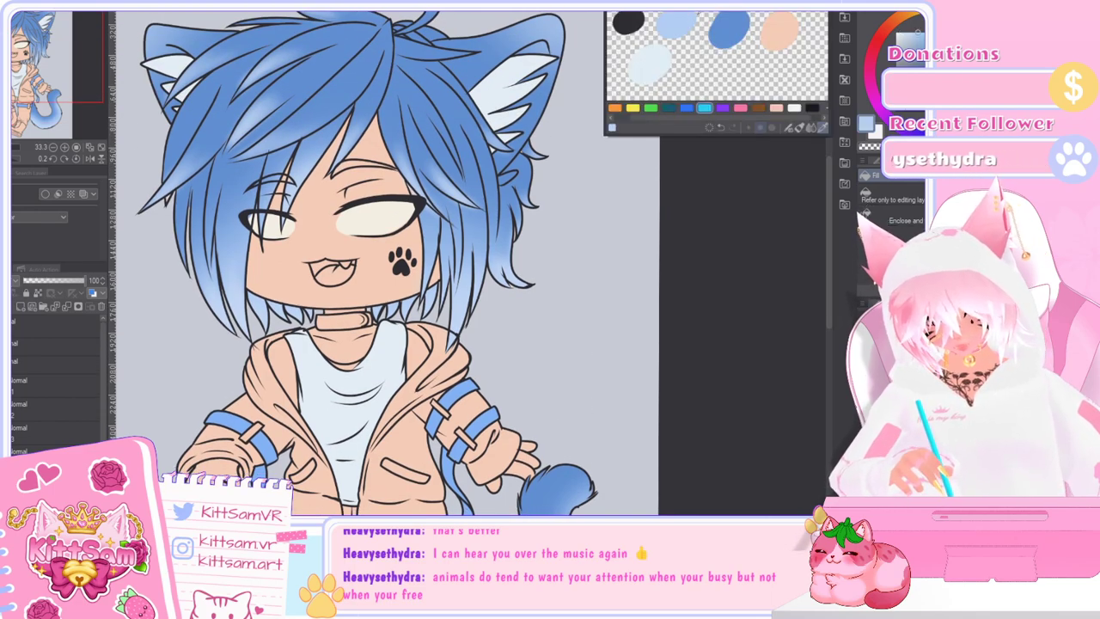
click(844, 16)
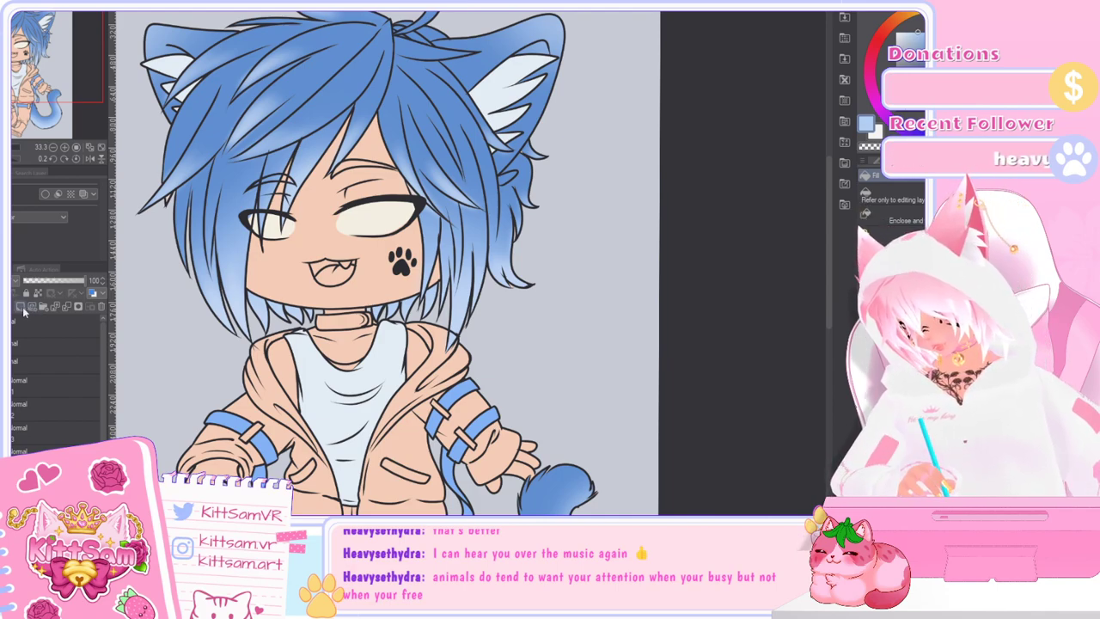
click(442, 438)
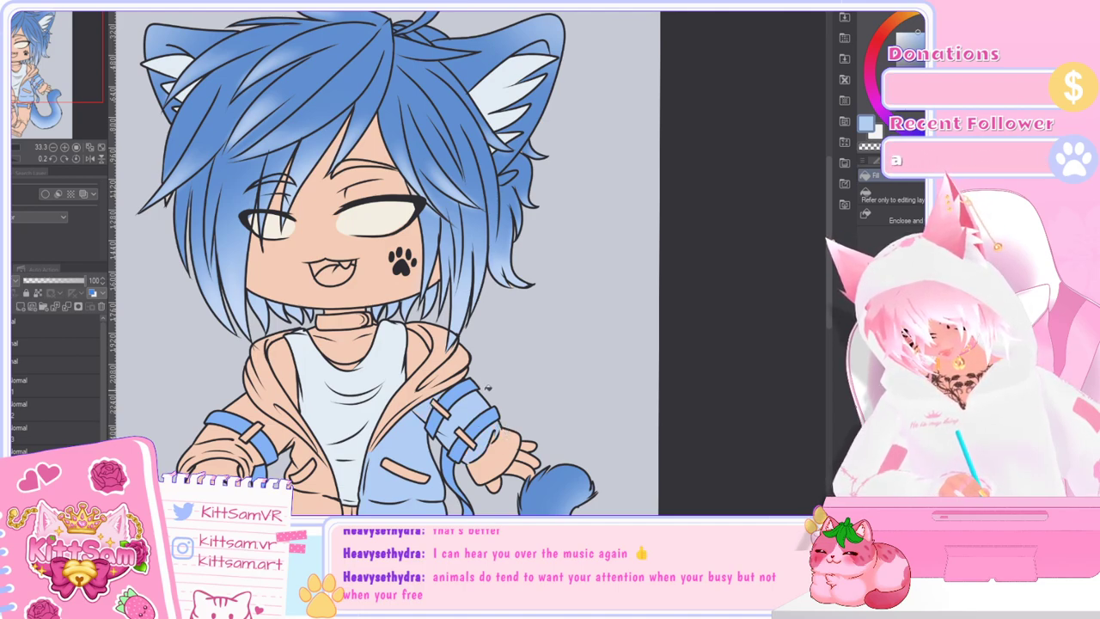
drag(828, 259, 827, 300)
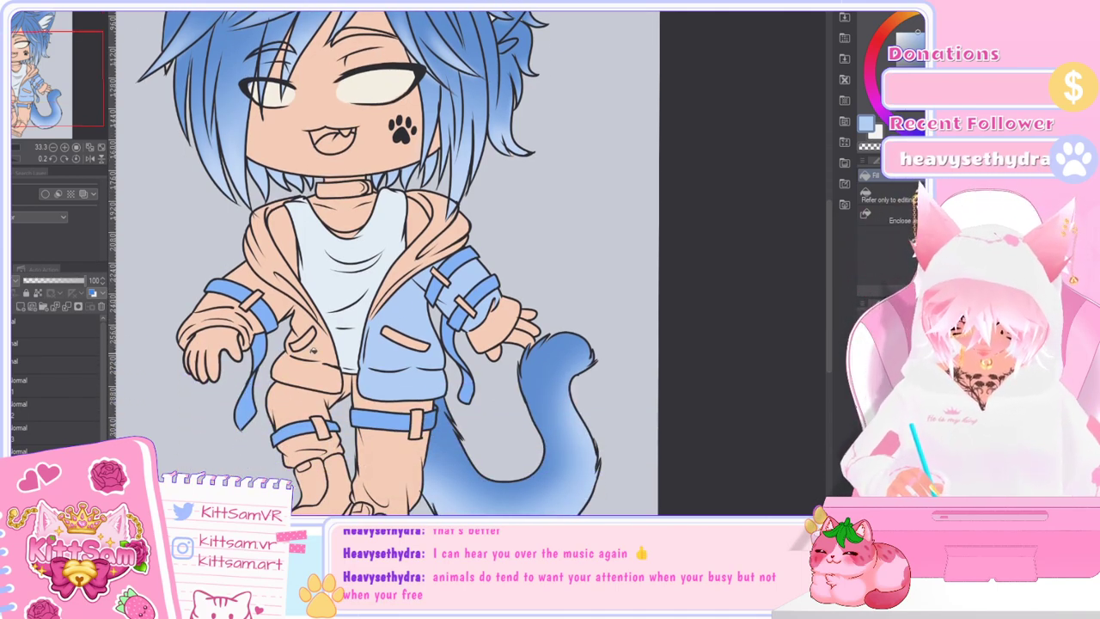
click(310, 349)
click(306, 324)
click(287, 304)
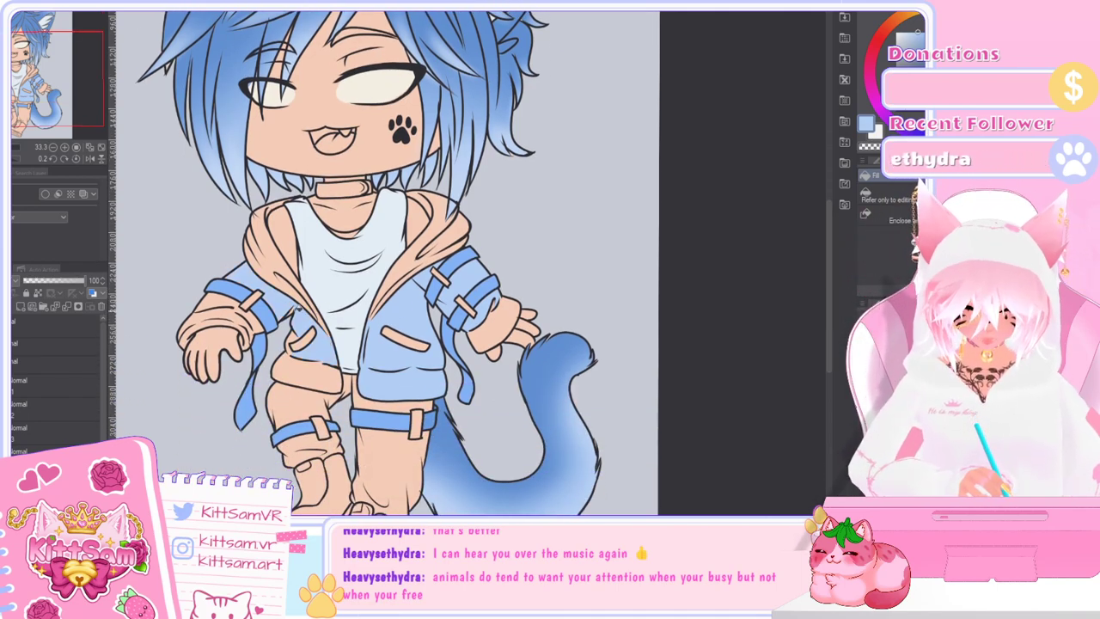
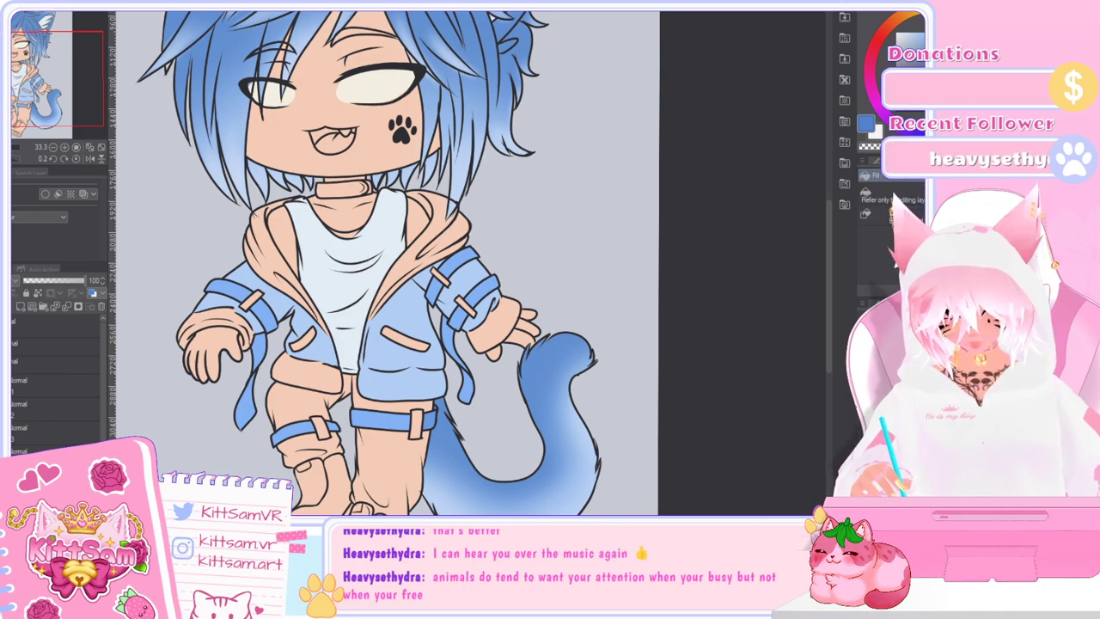
Step: Fill the jacket's hood and collar lining, pocket openings and strap buckles with a deeper medium blue
drag(450, 194, 372, 316)
click(438, 248)
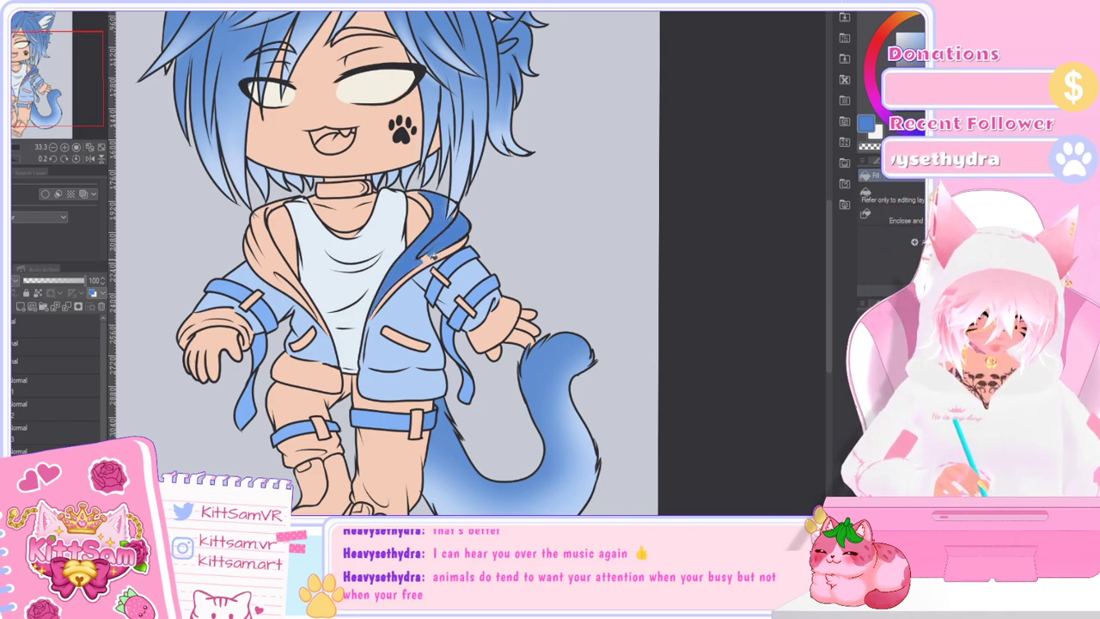
click(457, 242)
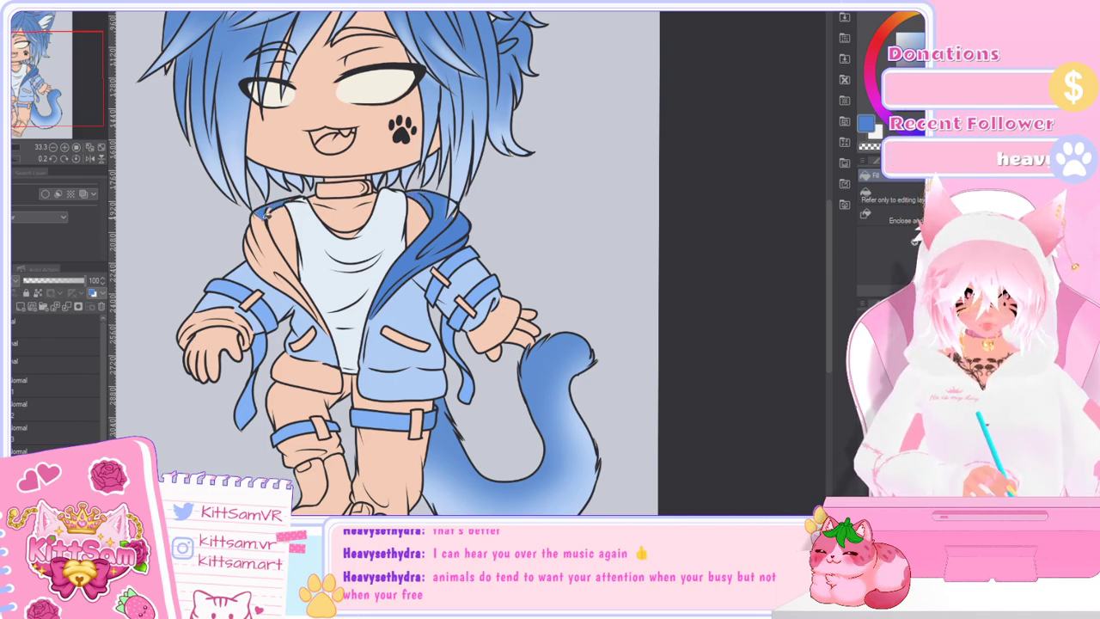
click(264, 231)
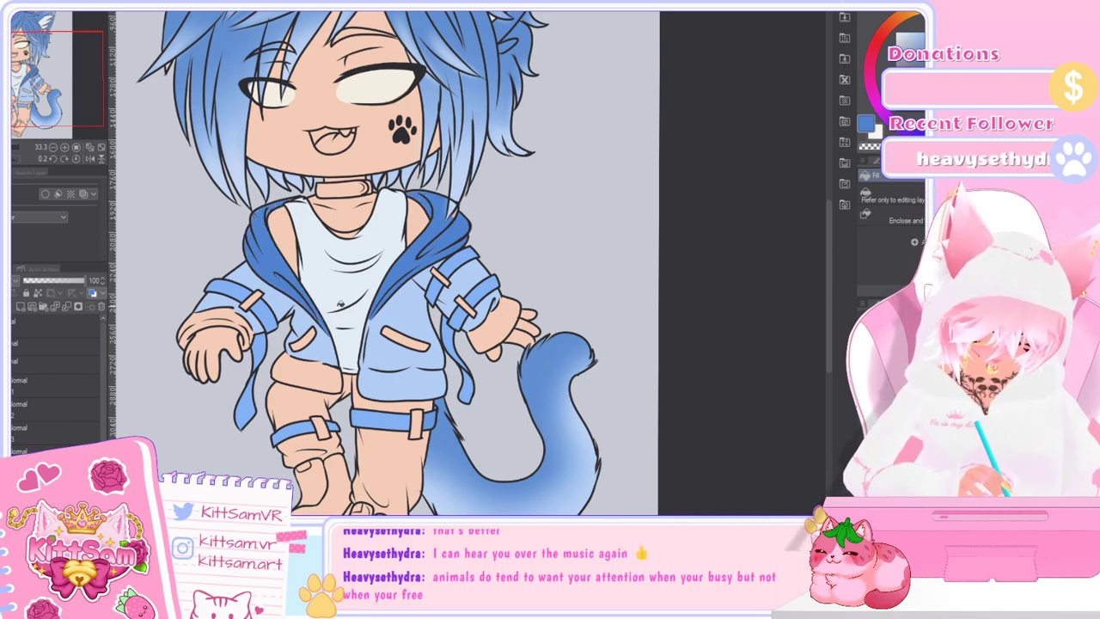
drag(383, 328, 428, 349)
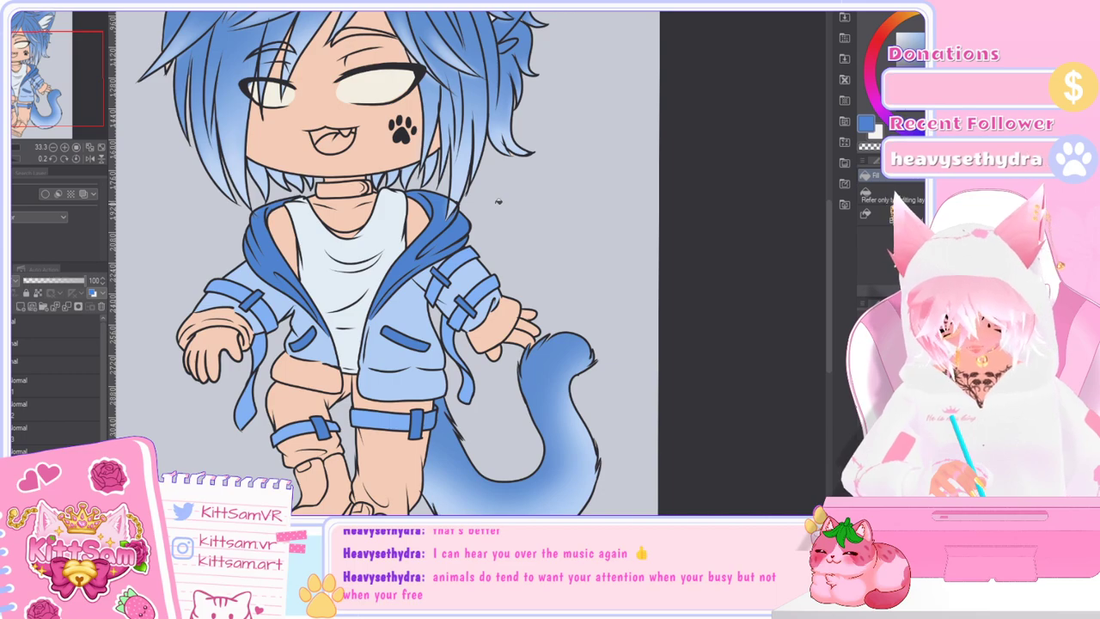
Step: Choose a dark navy blue and fill both trouser legs above and below the leg straps
key(i)
scroll(826, 273, up, 4)
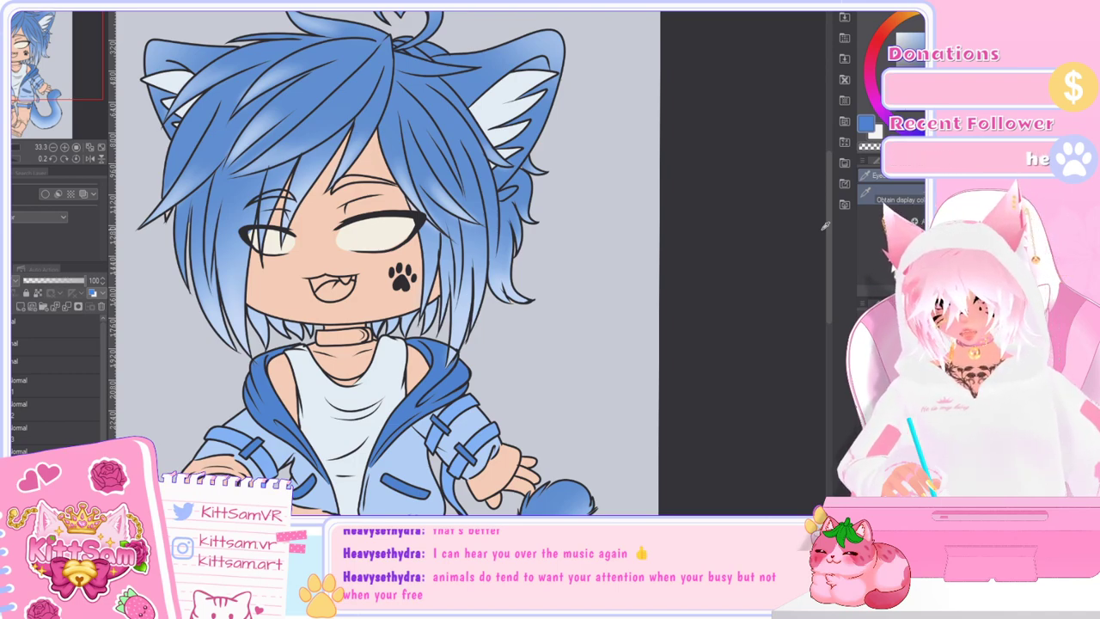
mouse_move(829, 283)
mouse_down()
mouse_move(829, 256)
mouse_move(823, 267)
mouse_up()
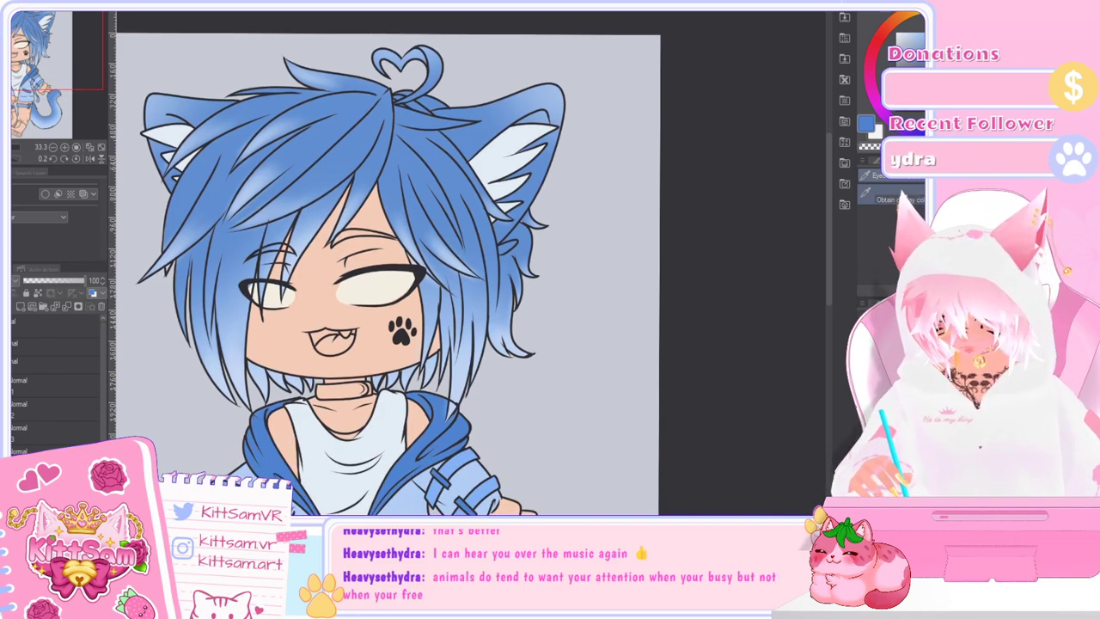
drag(830, 281, 845, 367)
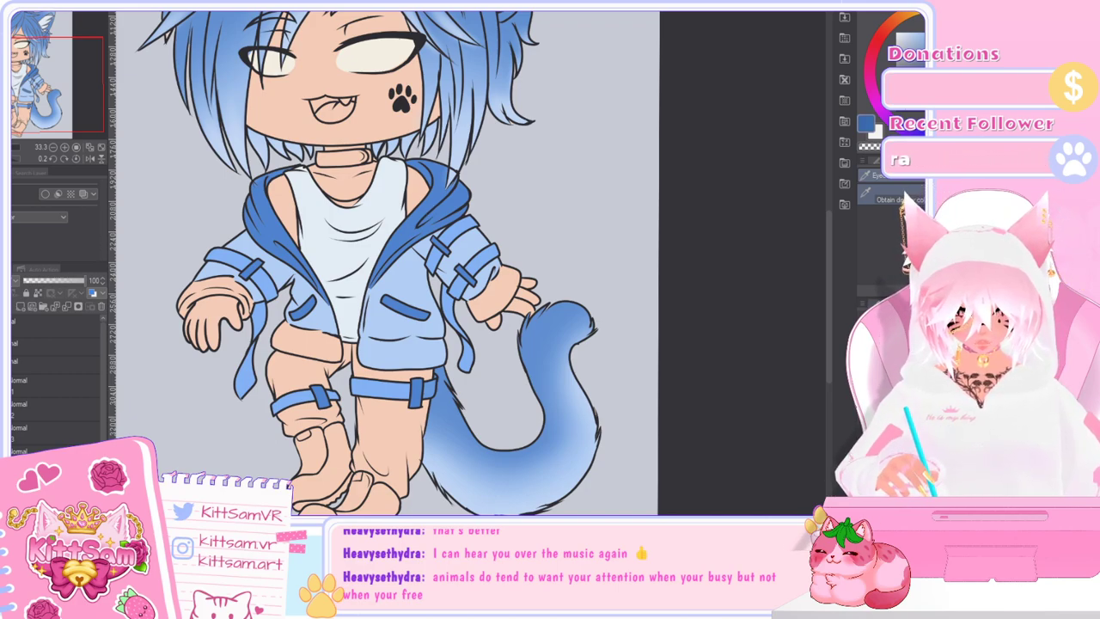
key(g)
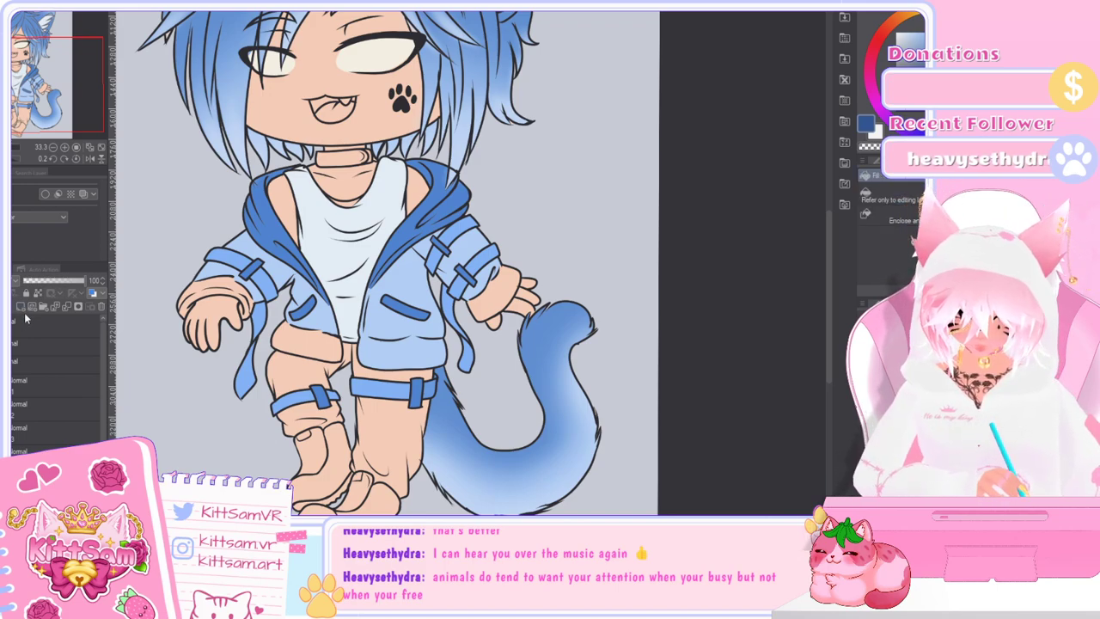
click(407, 447)
click(399, 373)
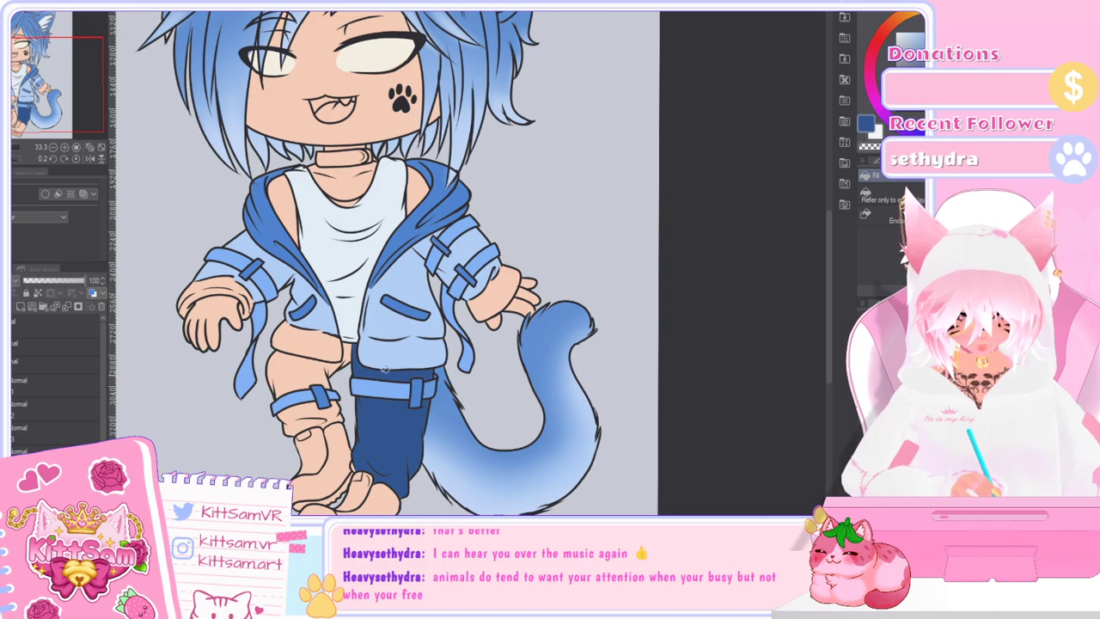
click(329, 364)
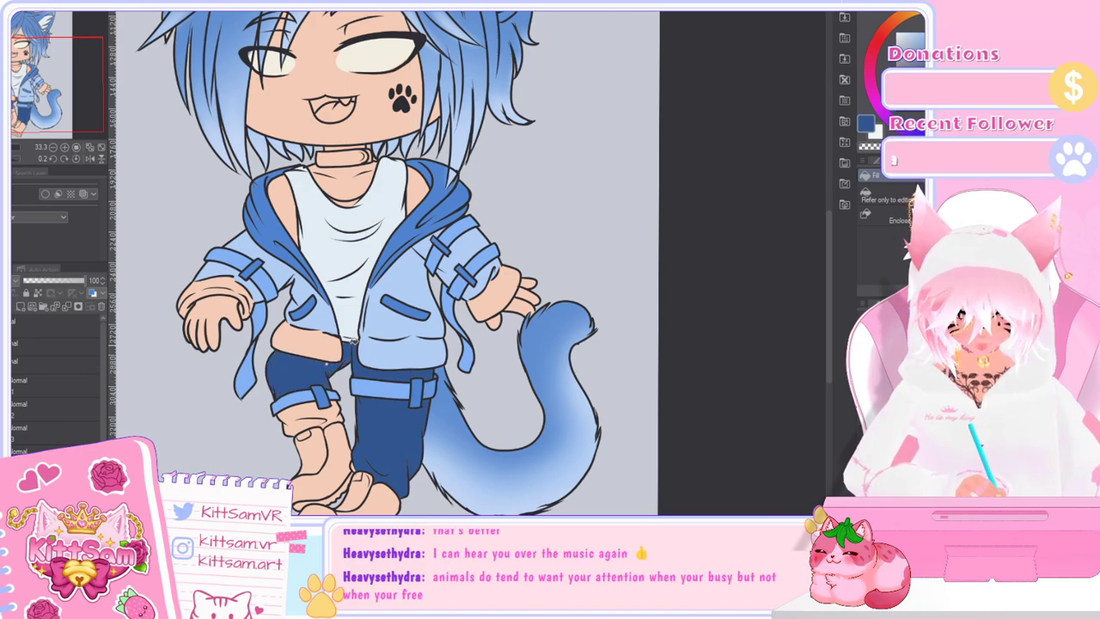
click(311, 409)
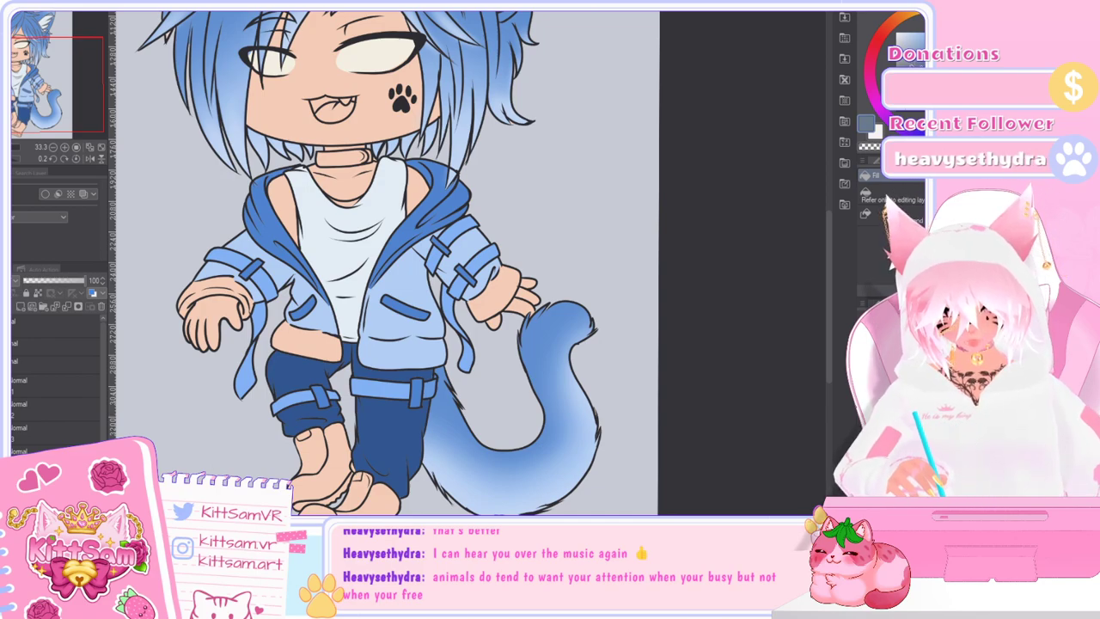
Step: Try a muted slate grey fill on both trouser legs and undo it
click(405, 438)
click(402, 378)
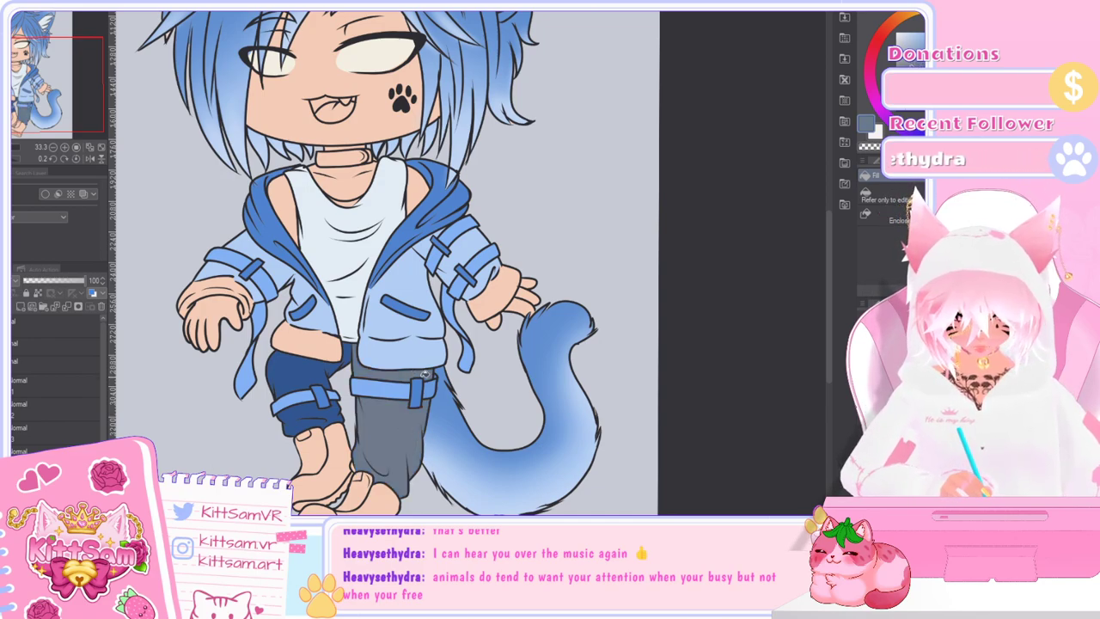
click(316, 370)
click(315, 408)
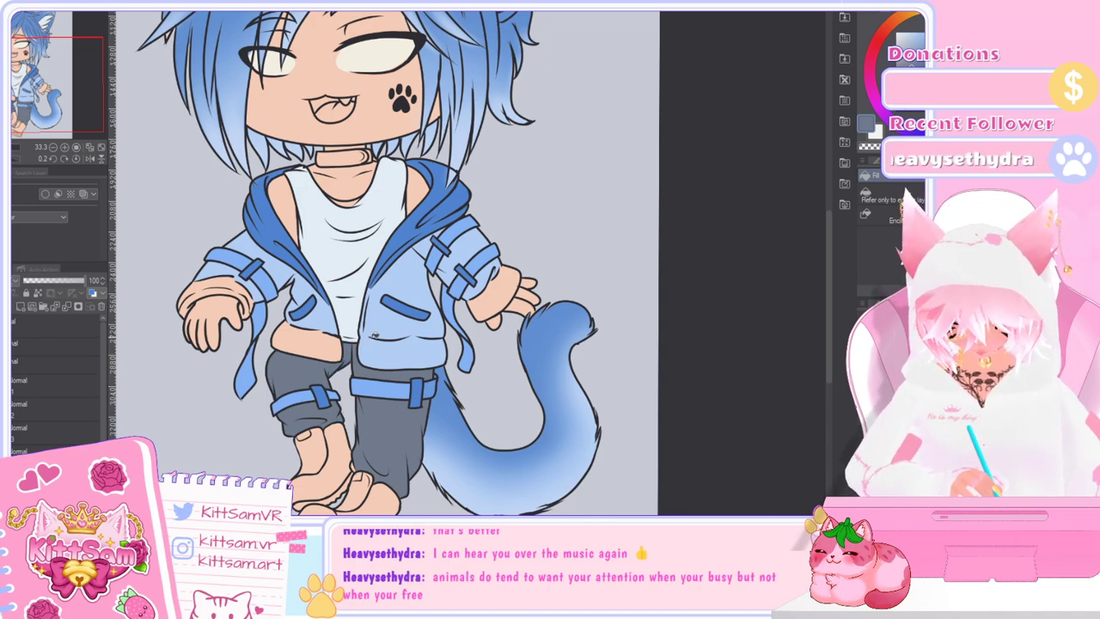
key(ctrl+z)
key(ctrl+z)
key(ctrl+z)
key(ctrl+z)
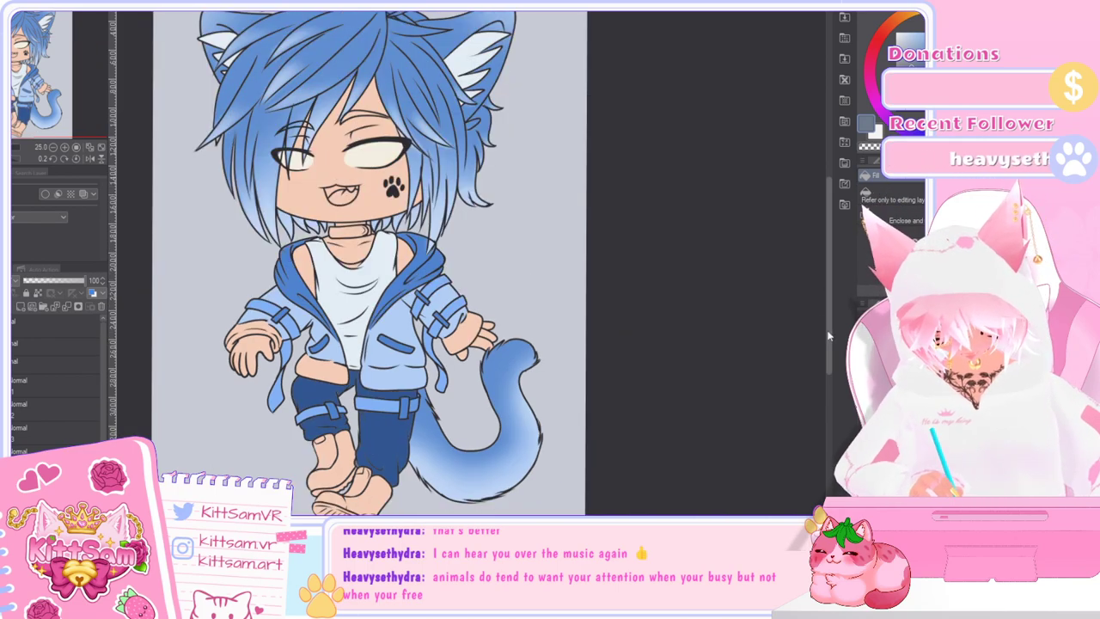
Step: Sample the shirt's very pale blue as the colour for the Fill tool
scroll(829, 369, down, 3)
drag(829, 367, 836, 329)
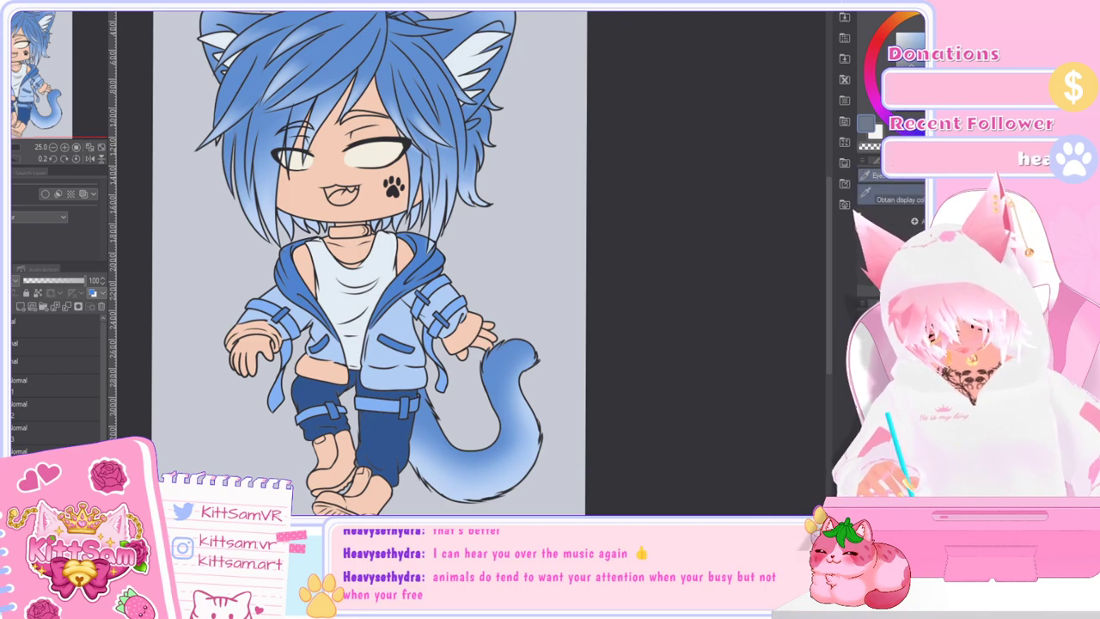
alt+click(354, 279)
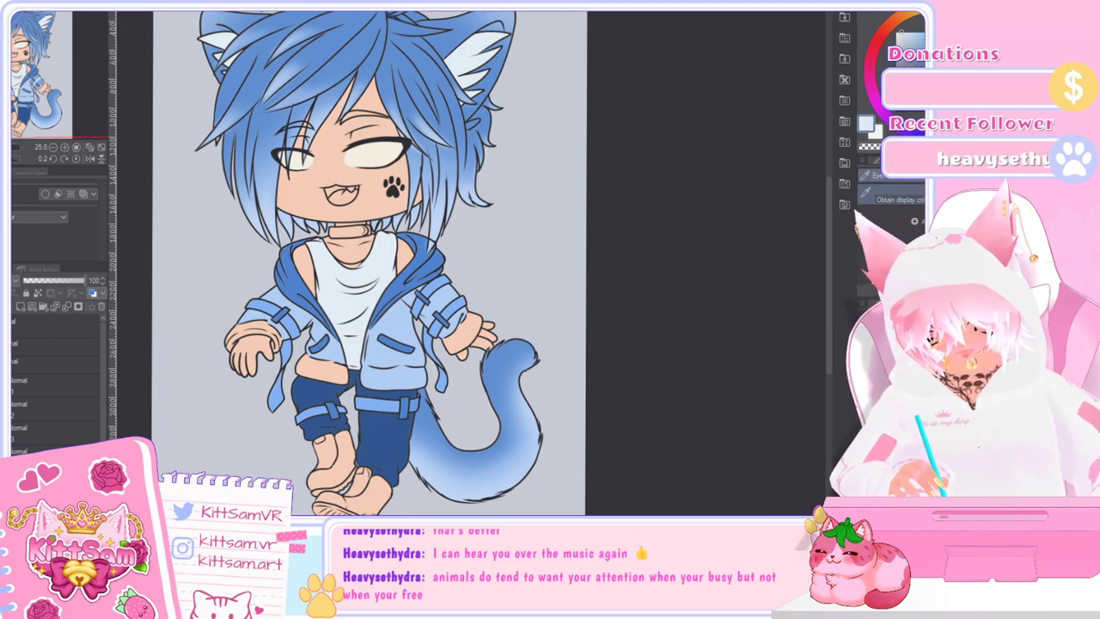
key(p)
key(g)
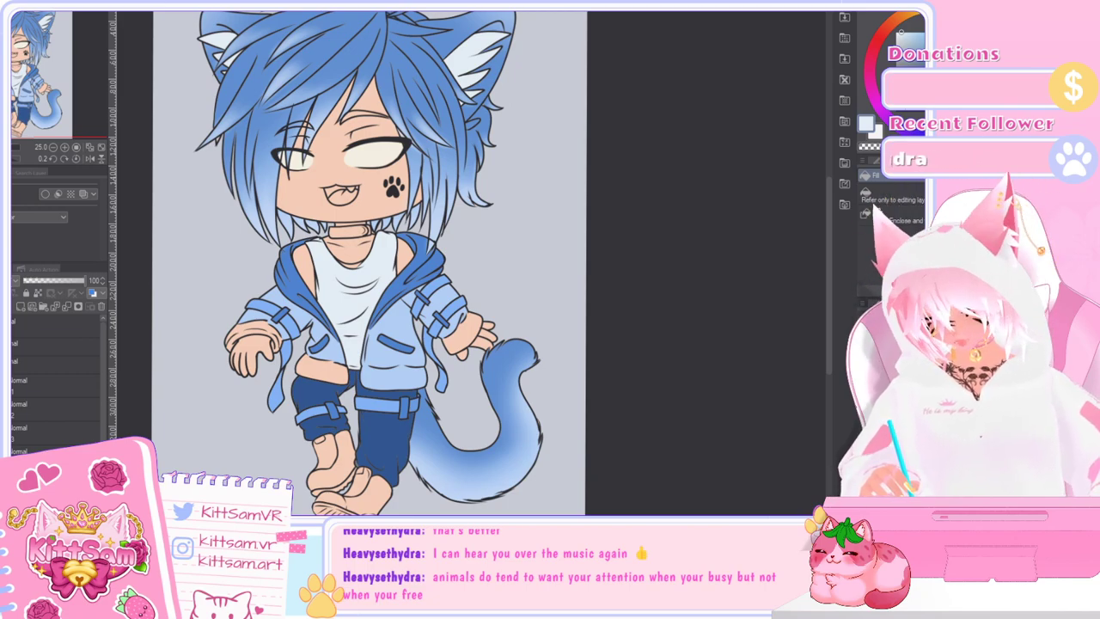
key(ctrl+z)
key(ctrl+y)
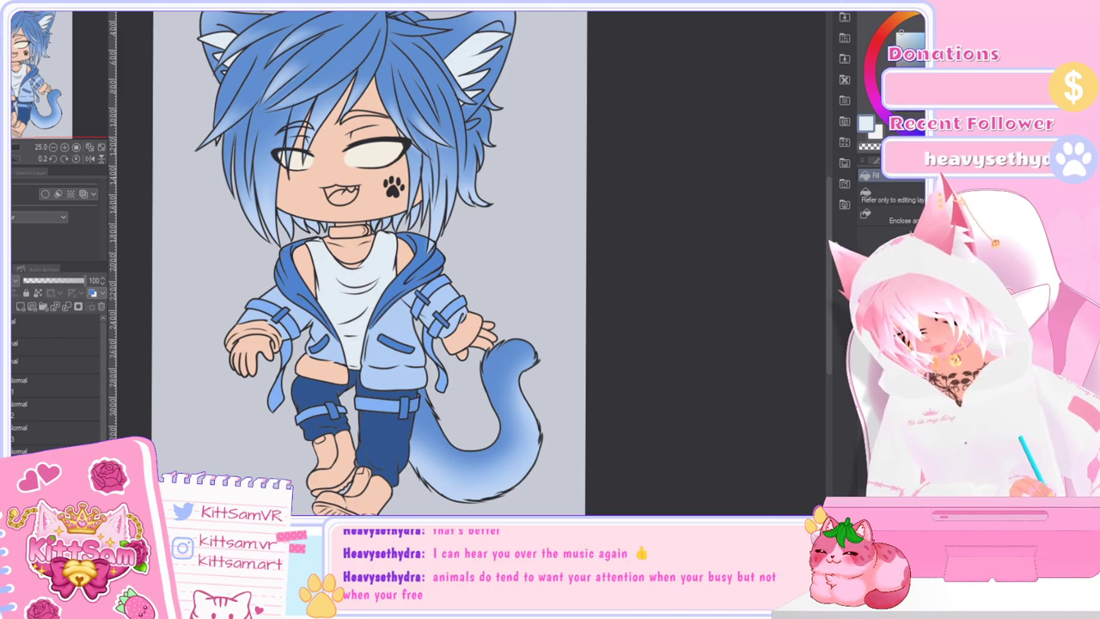
key(ctrl+z)
key(ctrl+z)
key(ctrl+y)
key(ctrl+y)
key(ctrl+z)
key(ctrl+y)
Step: Find the layer holding the straps by checking the colour layers one by one, and recolour the arm and leg straps very pale blue
drag(103, 391, 104, 433)
click(7, 385)
click(7, 385)
click(7, 409)
click(6, 409)
click(7, 432)
click(6, 432)
click(6, 456)
click(7, 457)
click(7, 480)
click(7, 479)
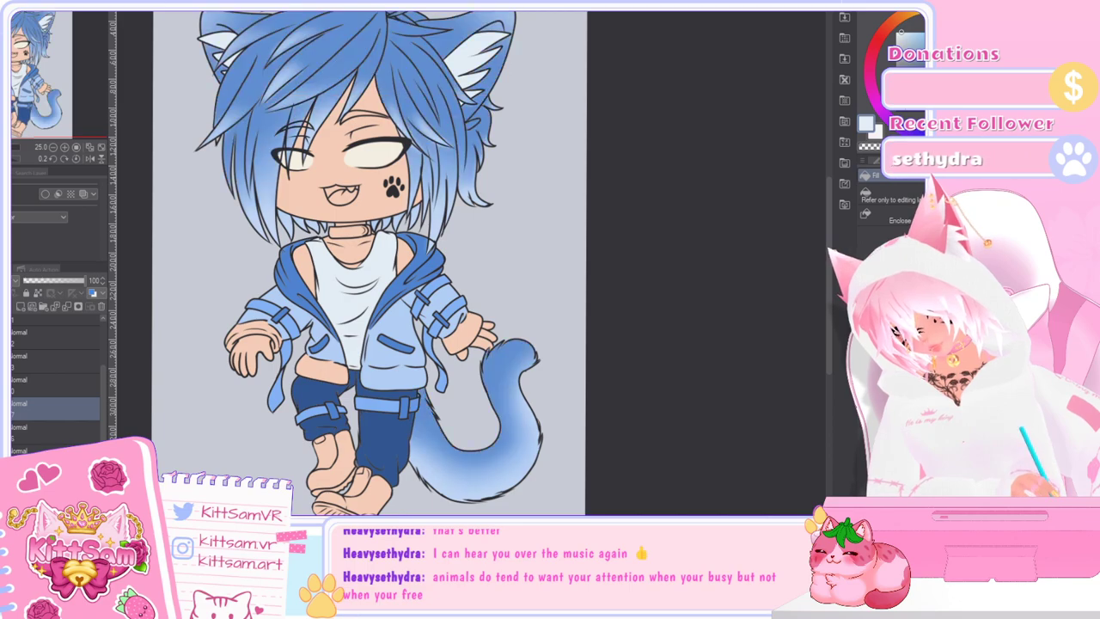
click(6, 504)
click(7, 503)
click(7, 526)
click(7, 527)
click(26, 334)
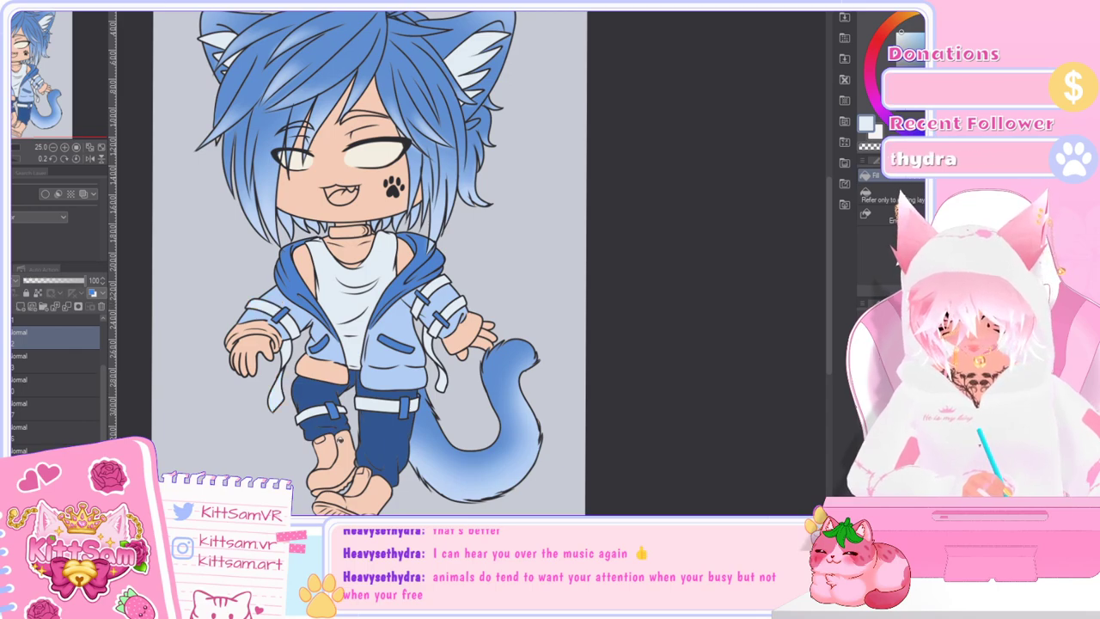
Step: Fill the uppers of both shoes with the same very pale blue
scroll(354, 442, down, 3)
scroll(394, 468, up, 3)
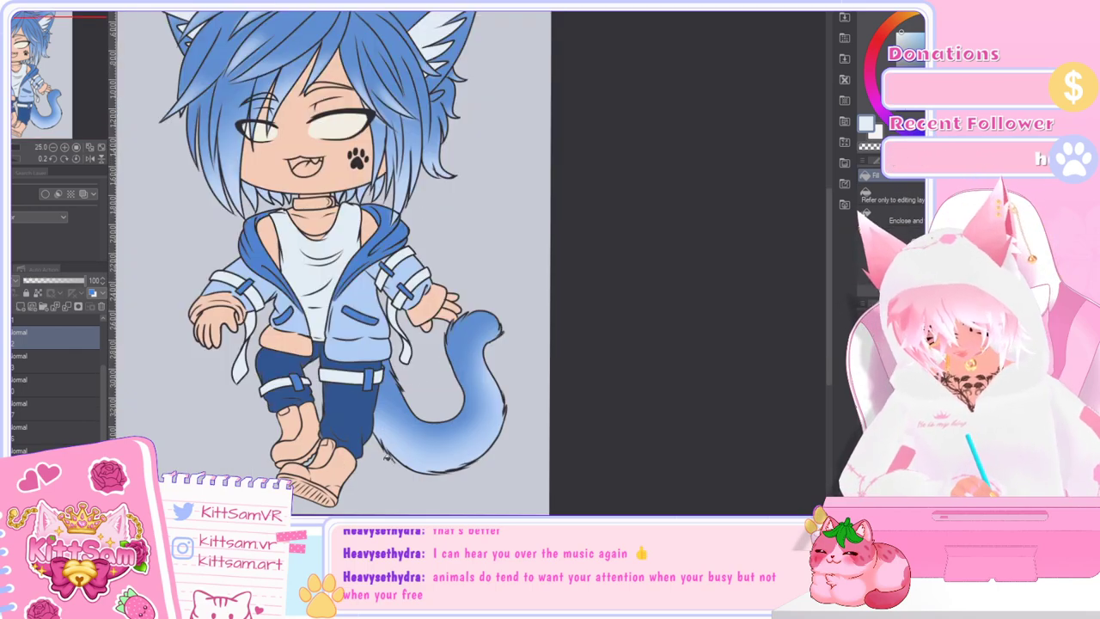
click(348, 471)
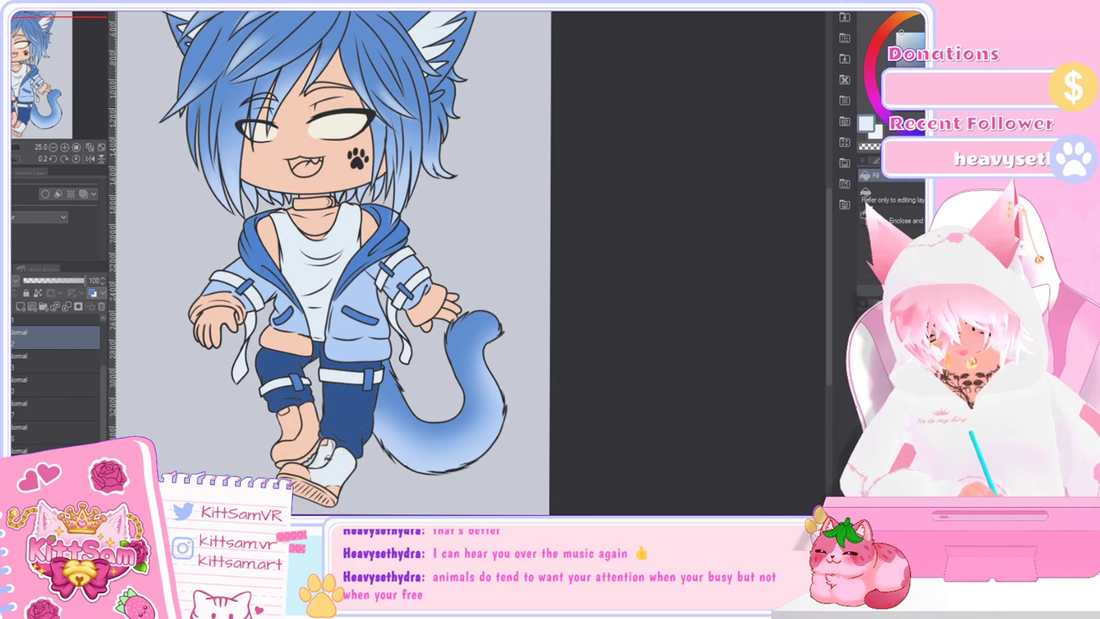
scroll(334, 464, up, 1)
click(296, 426)
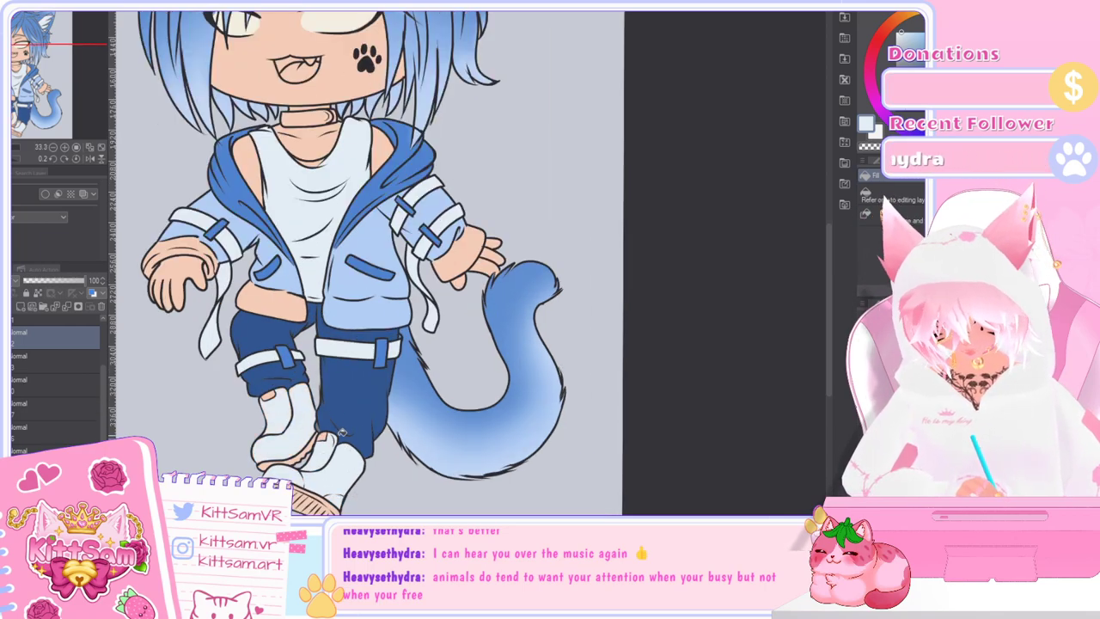
scroll(346, 480, down, 3)
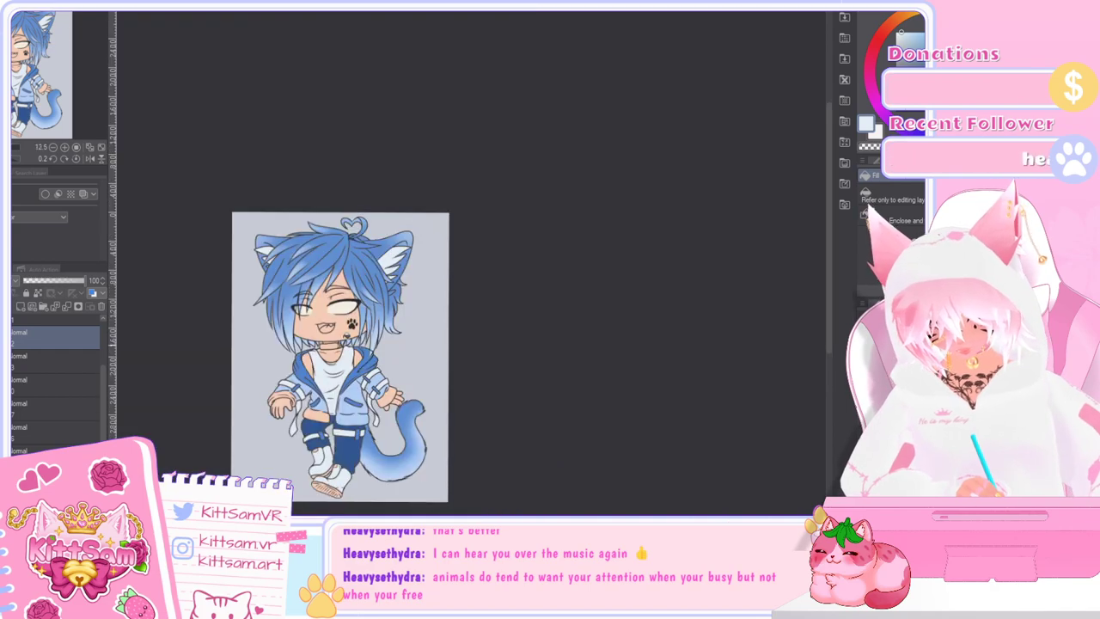
Step: Sample the medium blue of the hair and fill the neck collar with it on its colour layer
scroll(345, 331, up, 3)
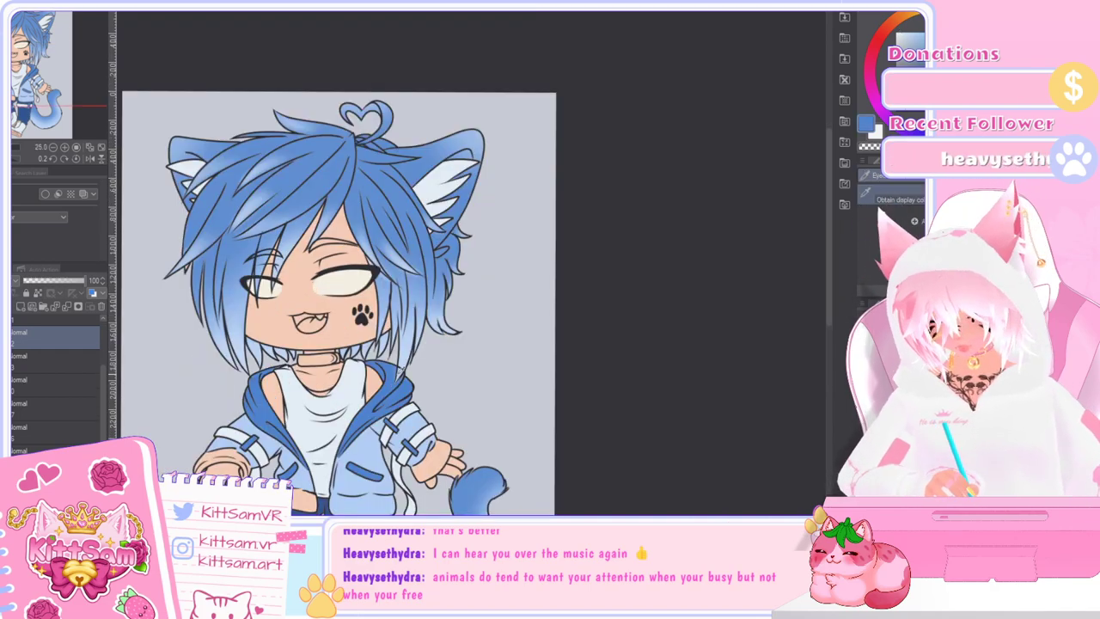
scroll(324, 364, up, 2)
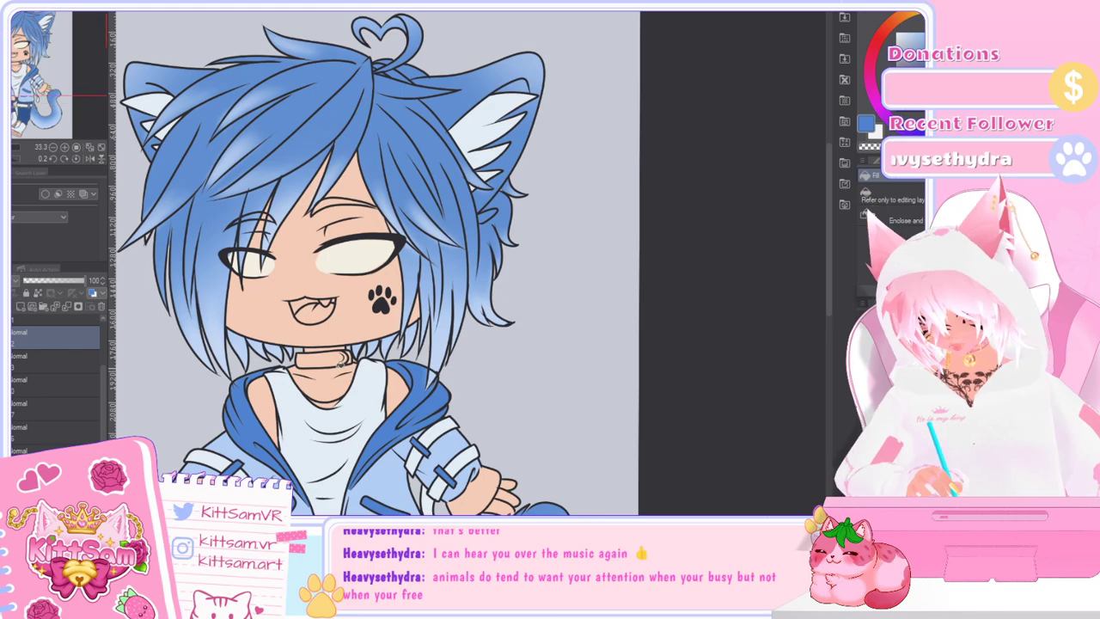
click(21, 409)
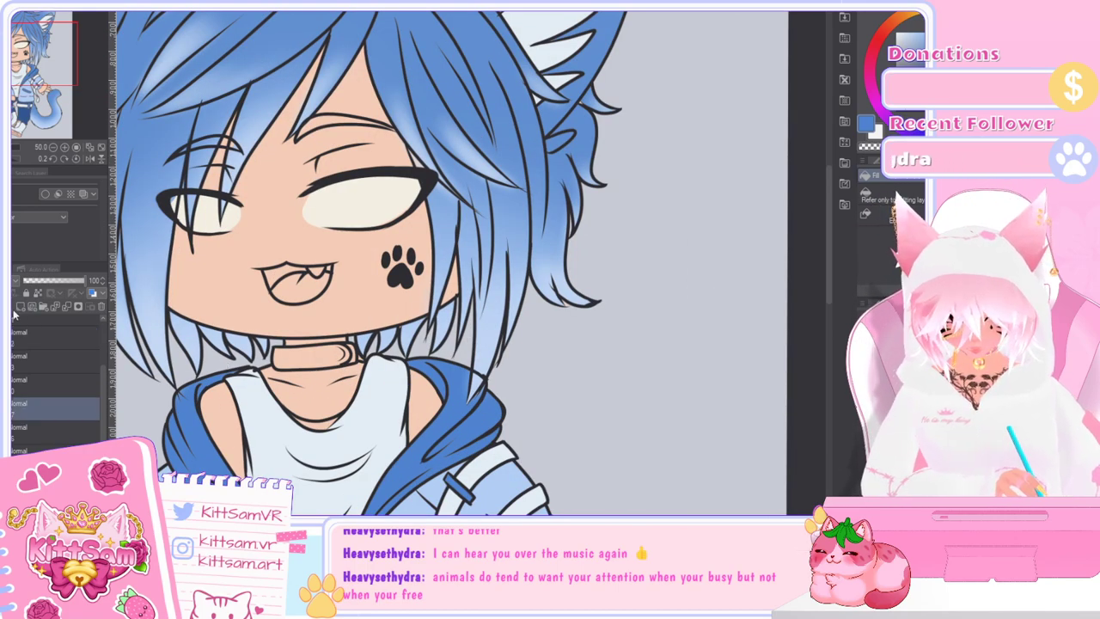
click(324, 356)
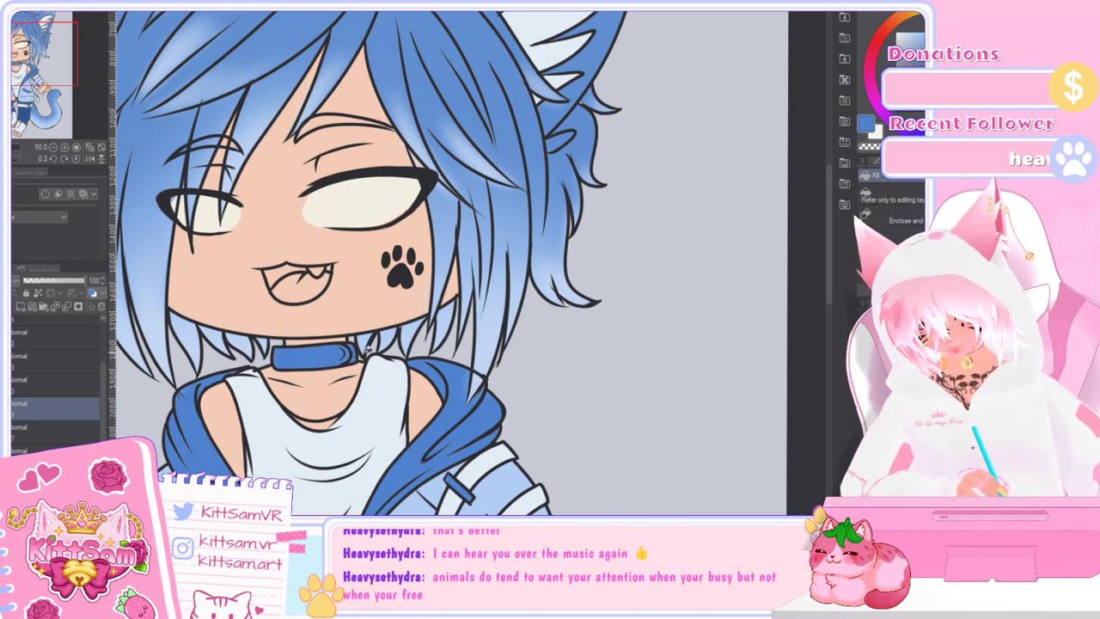
scroll(359, 354, down, 4)
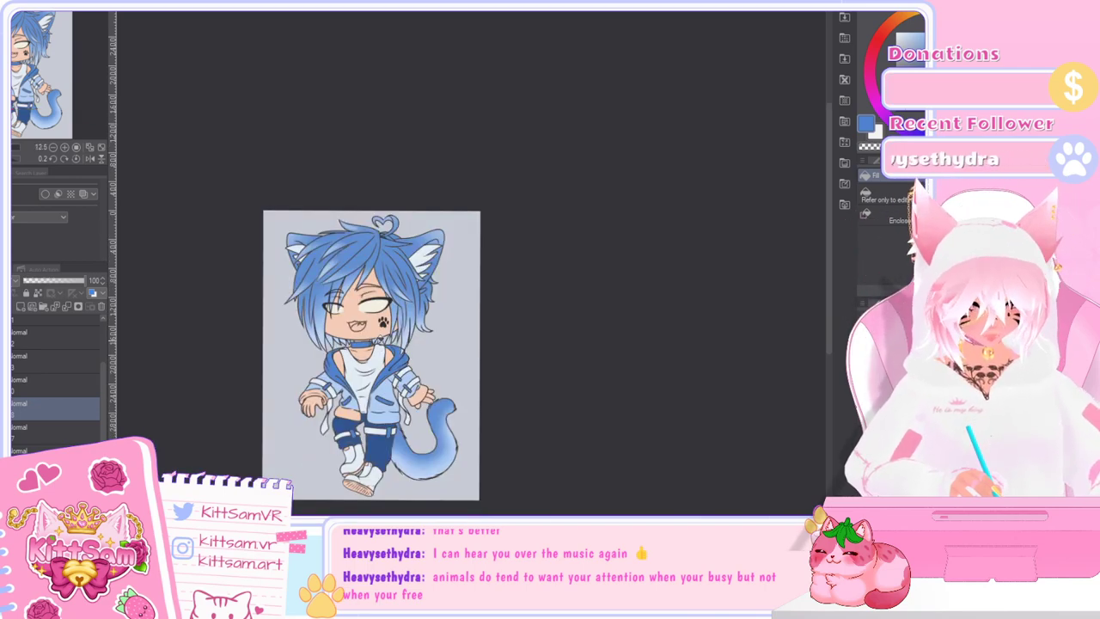
scroll(832, 359, down, 2)
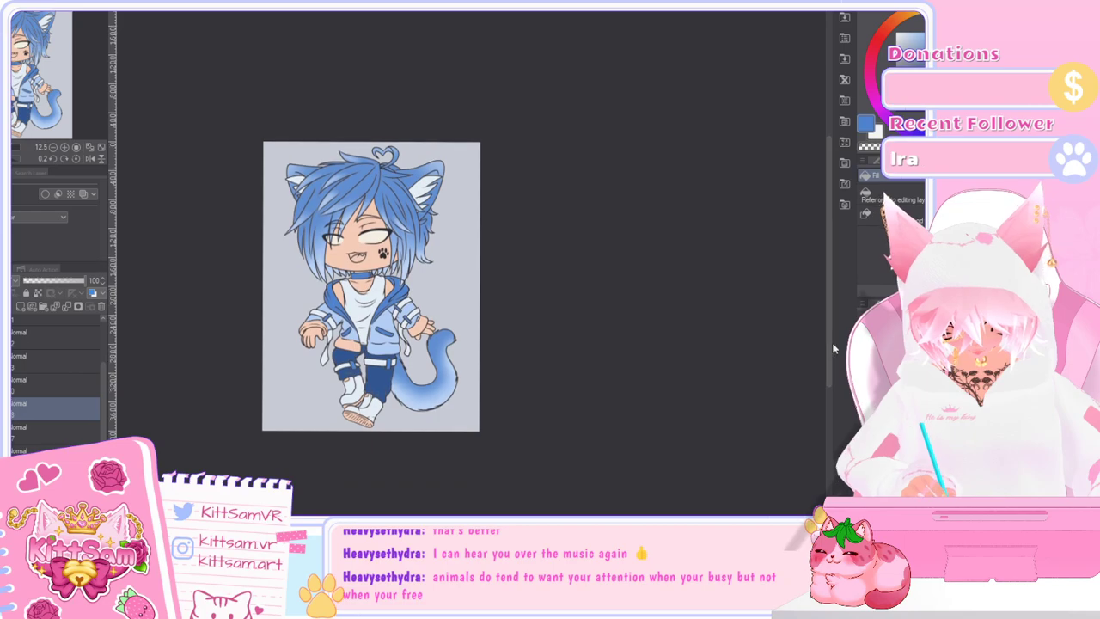
Step: Try the shirt's very pale blue as a fill on the jacket cuff beside the tail and undo it
scroll(830, 340, up, 2)
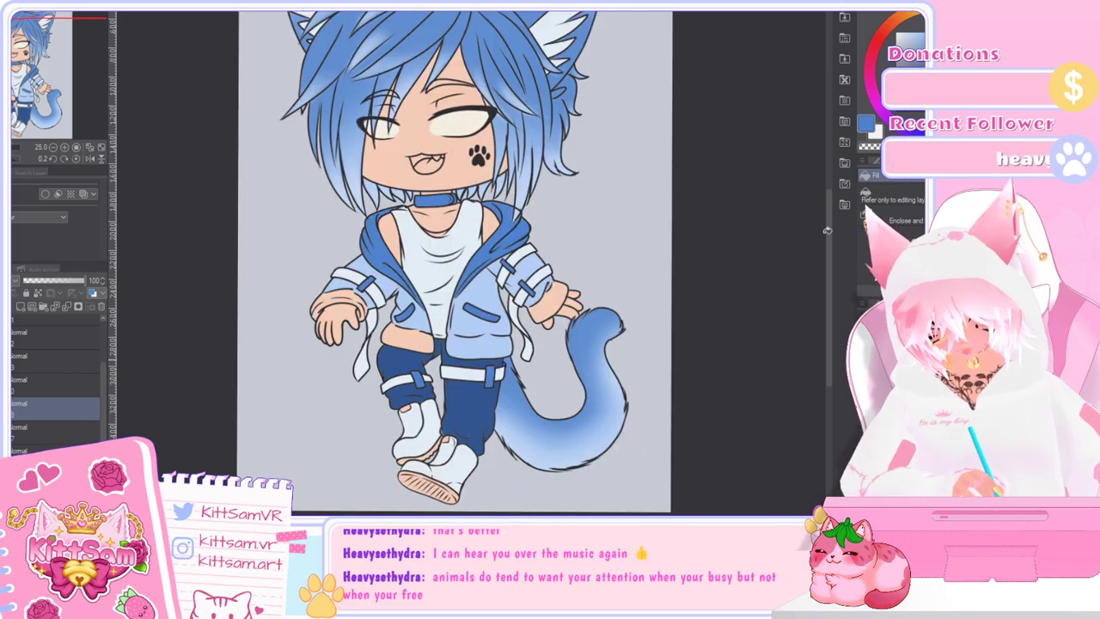
scroll(828, 323, up, 3)
scroll(823, 317, down, 4)
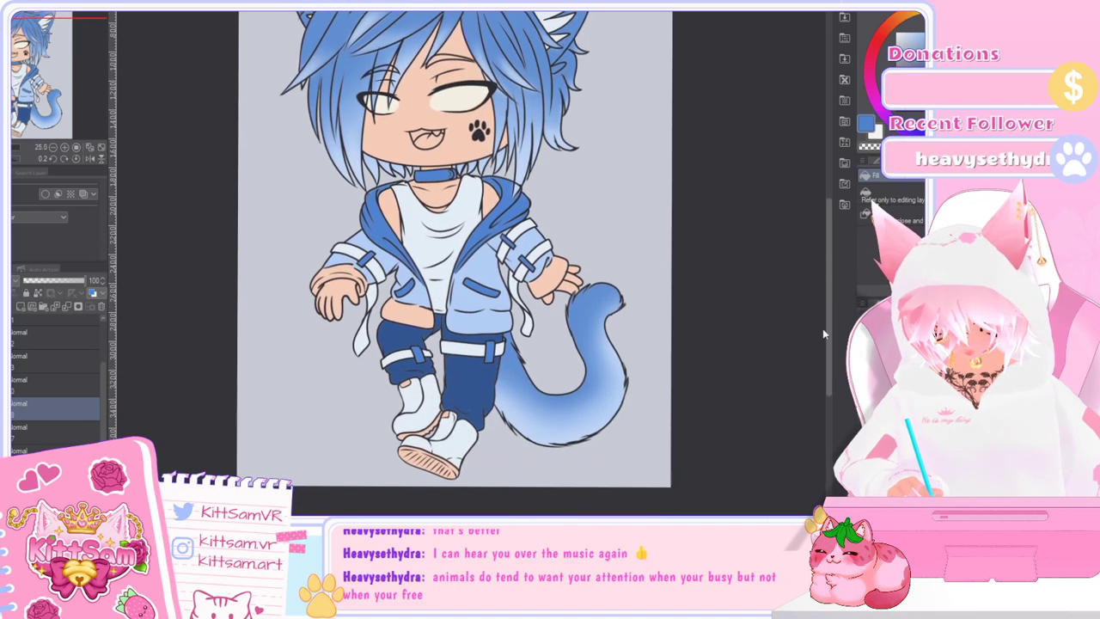
scroll(823, 335, down, 2)
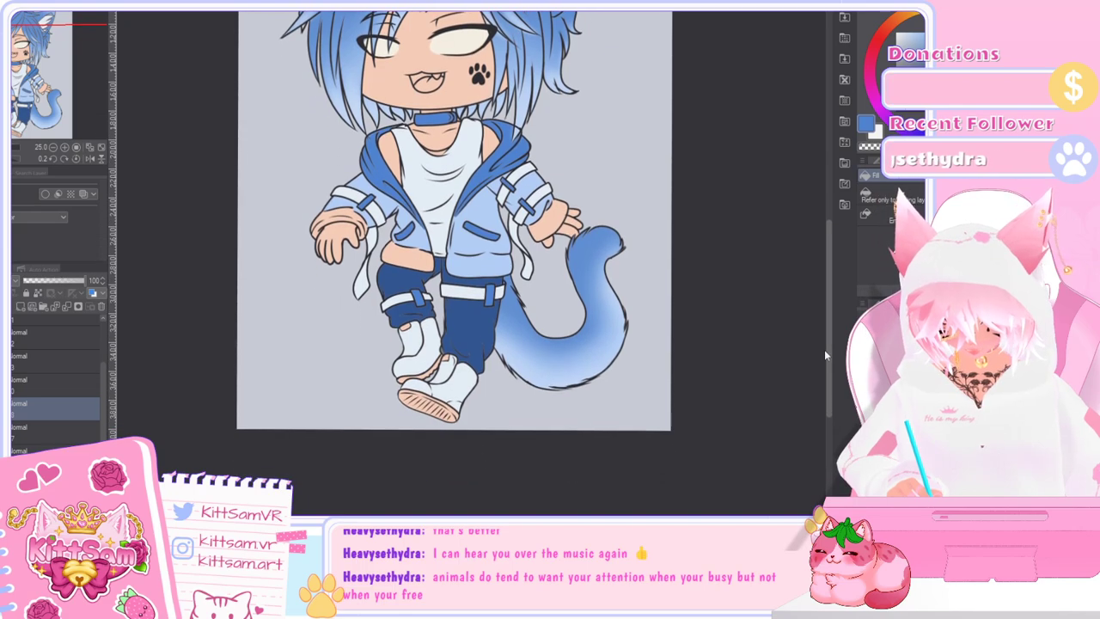
scroll(824, 354, up, 1)
key(i)
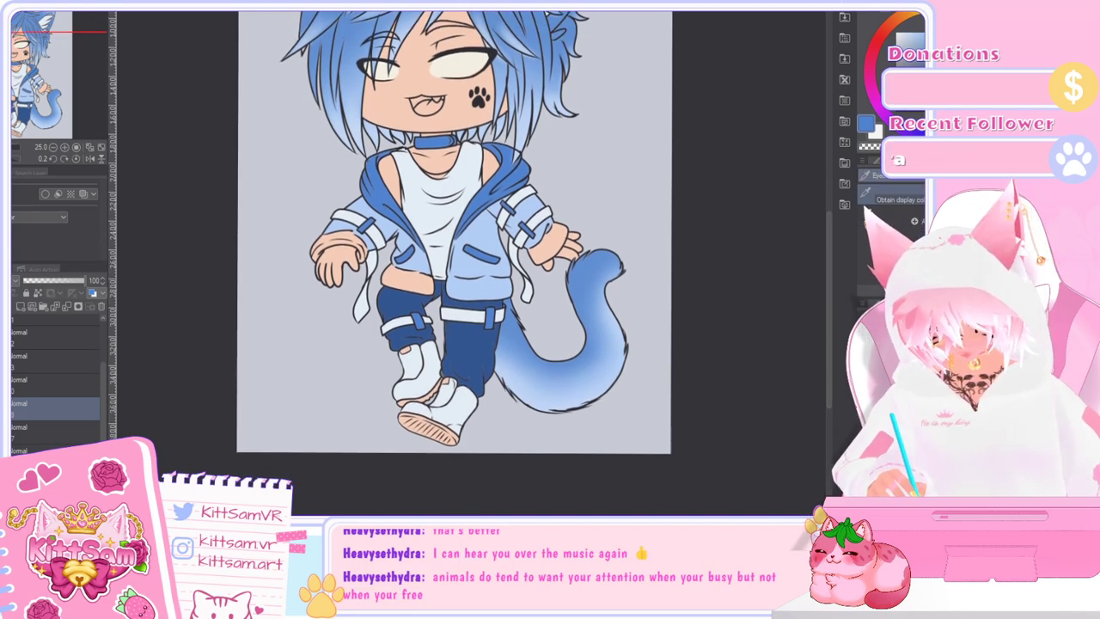
click(578, 191)
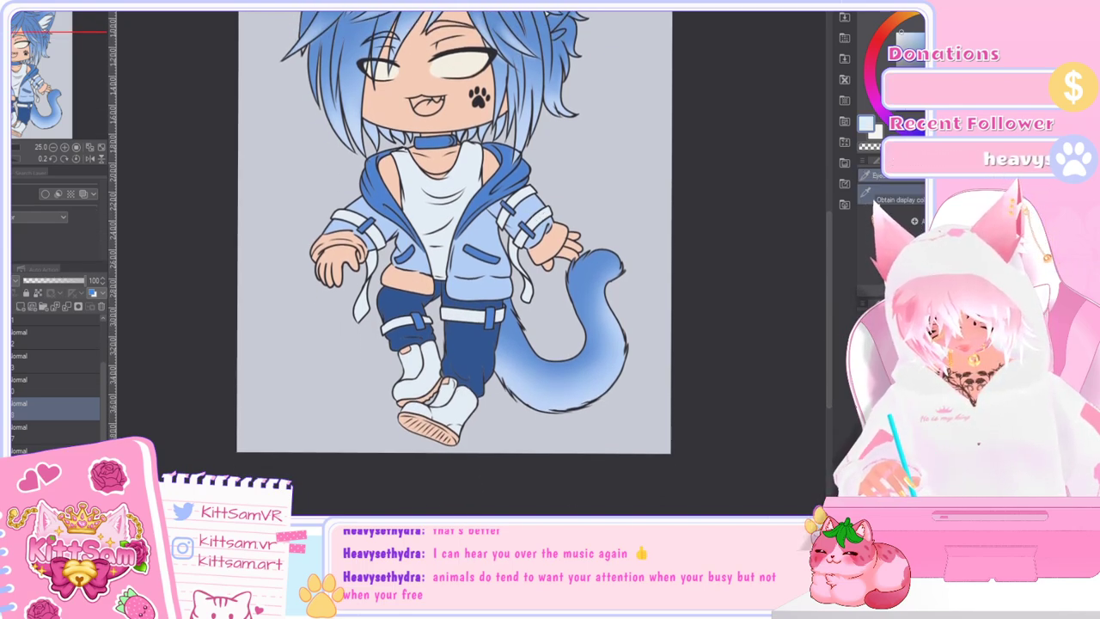
scroll(596, 256, up, 1)
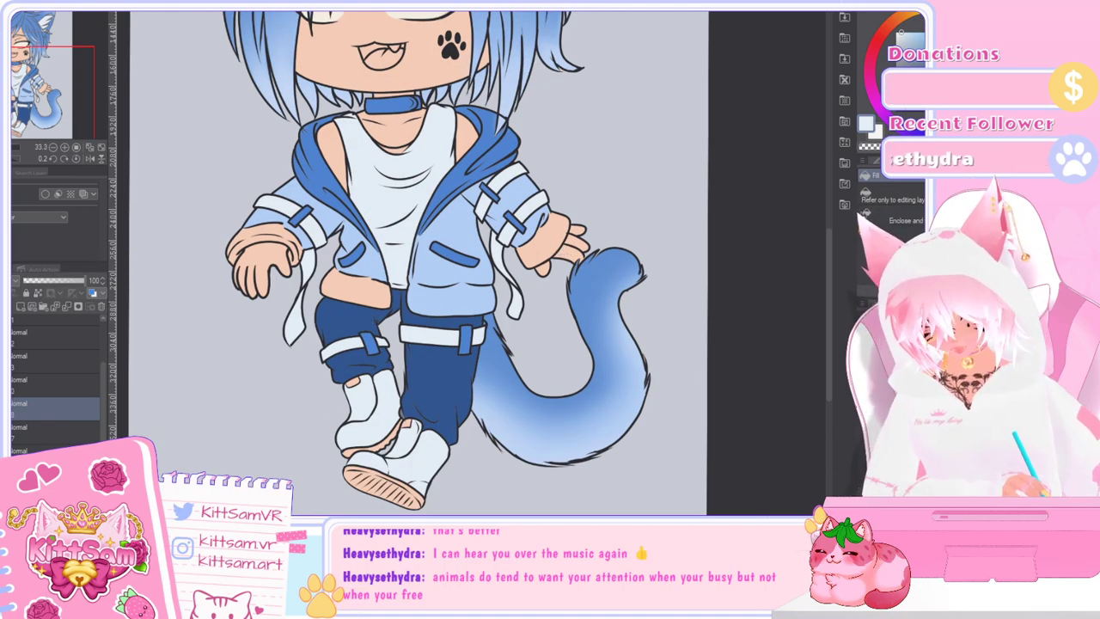
click(7, 432)
click(7, 433)
click(6, 408)
key(ctrl+z)
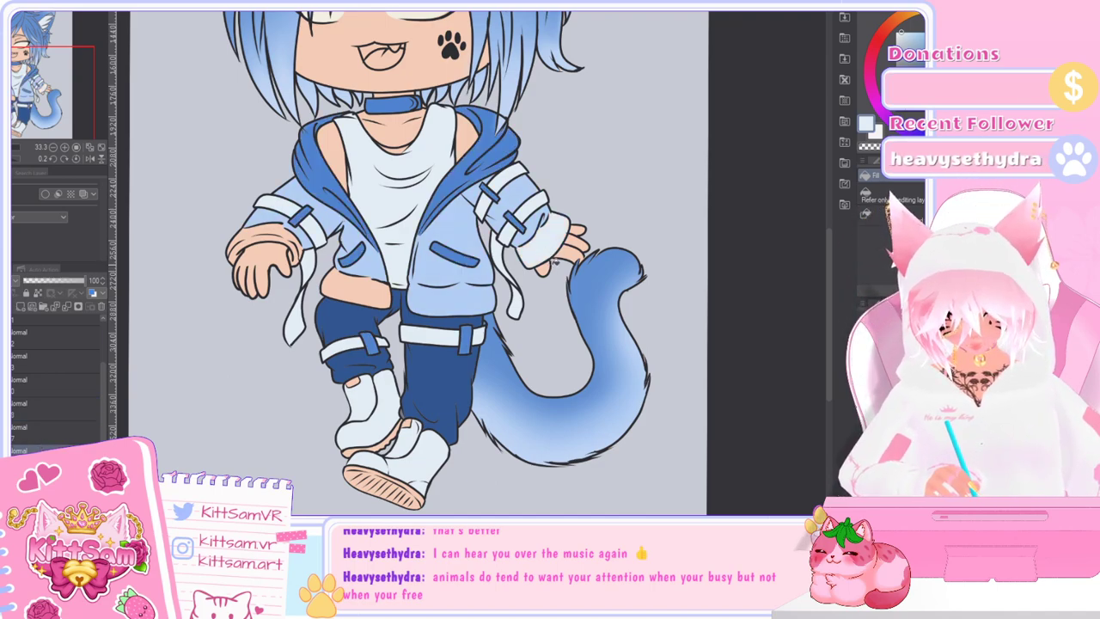
key(ctrl+z)
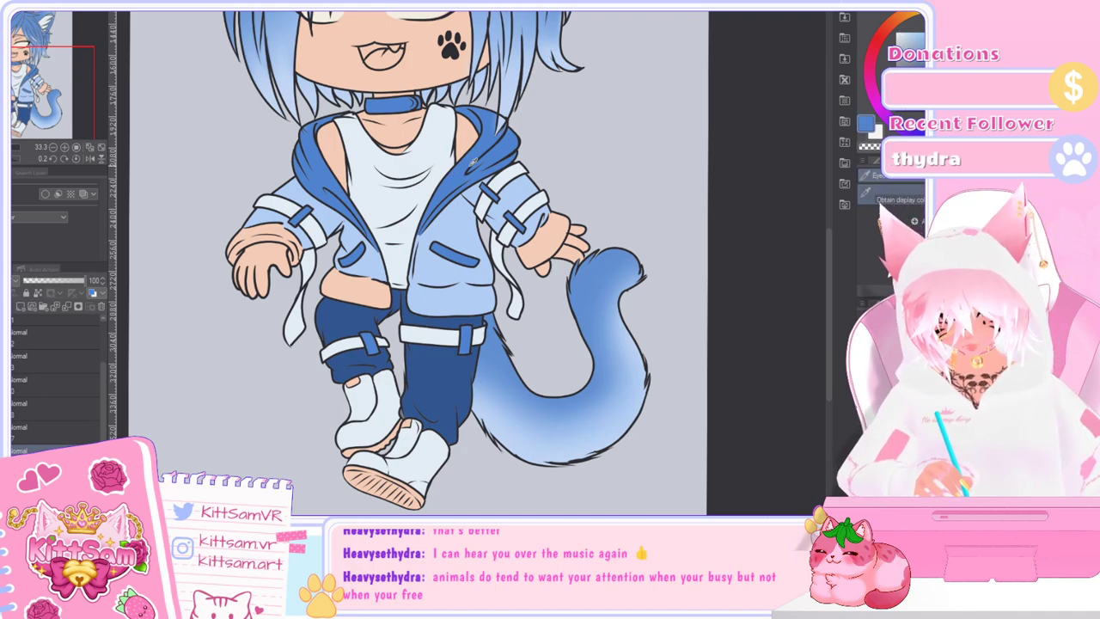
Step: Fill both jacket cuffs with the hood's medium blue, including the small leftover areas on the cuff away from the tail
click(574, 230)
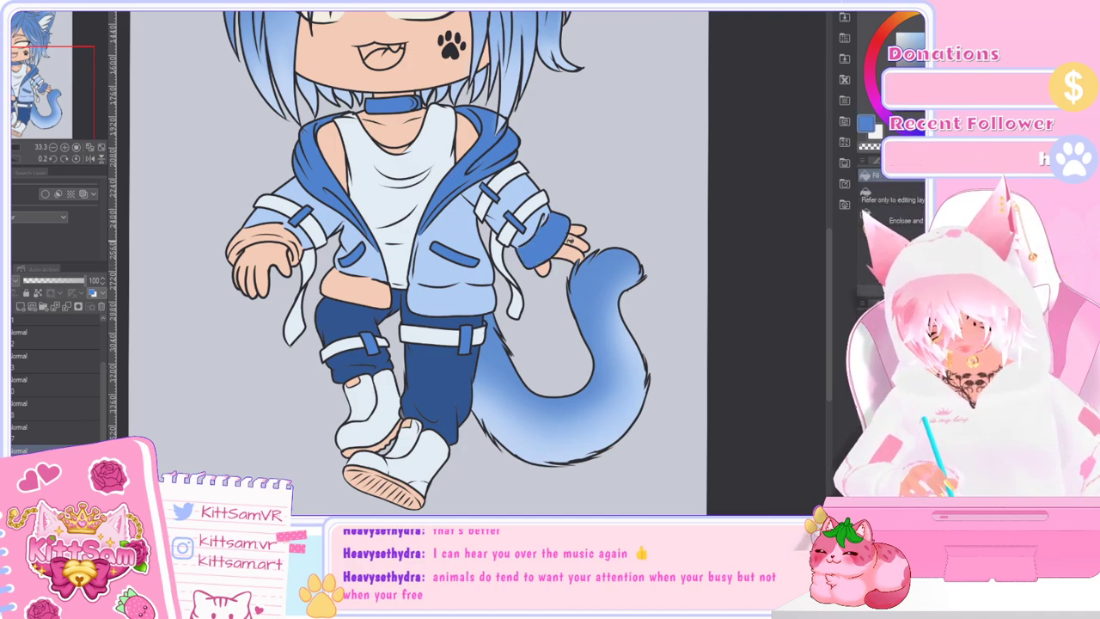
click(262, 236)
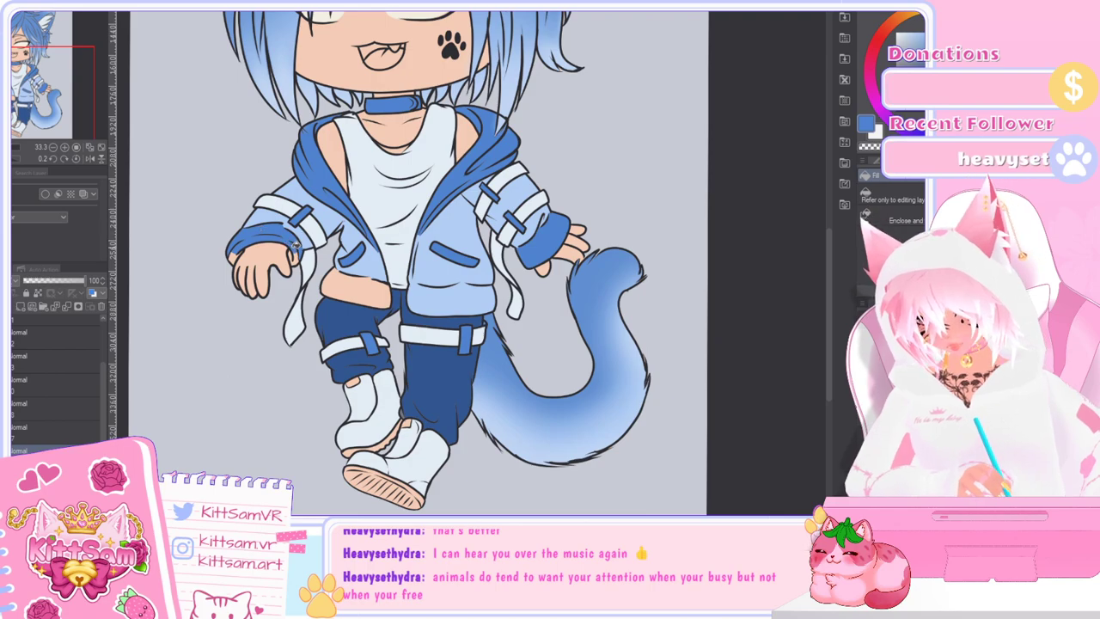
click(296, 249)
click(237, 254)
scroll(489, 382, down, 1)
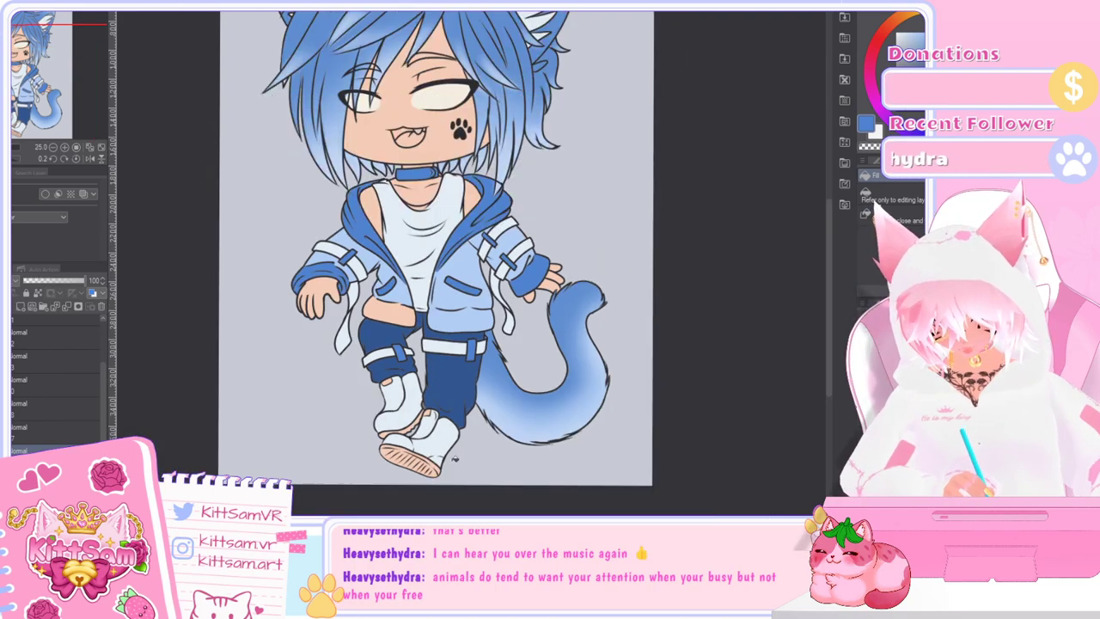
Step: Fill the jacket hem band away from the tail with medium blue, and undo the fill on the opposite front panel
scroll(455, 458, up, 1)
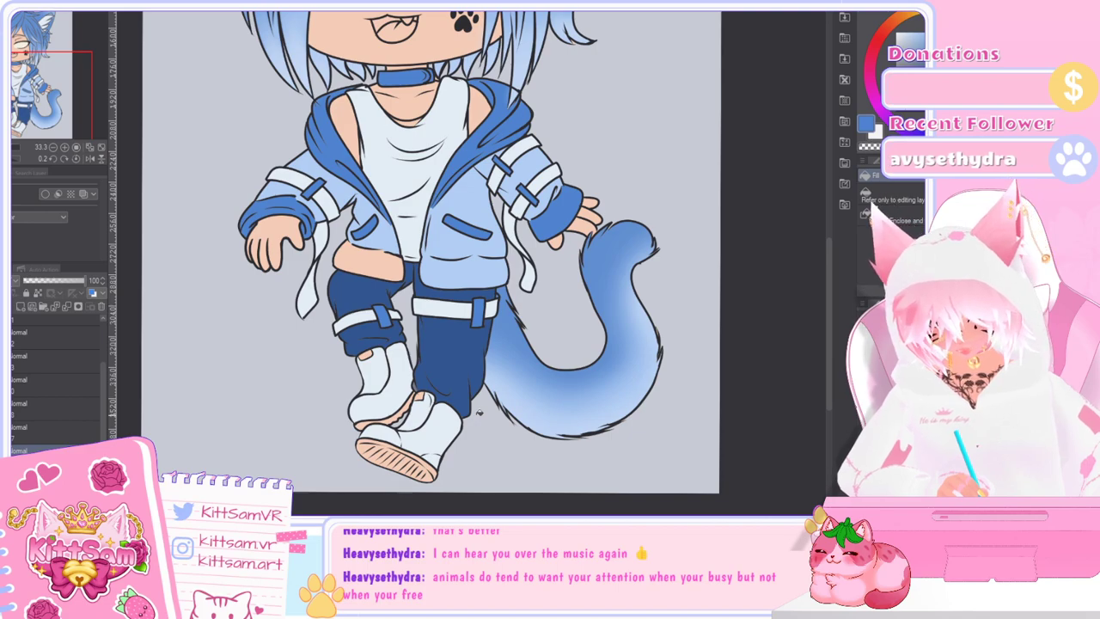
drag(828, 309, 830, 286)
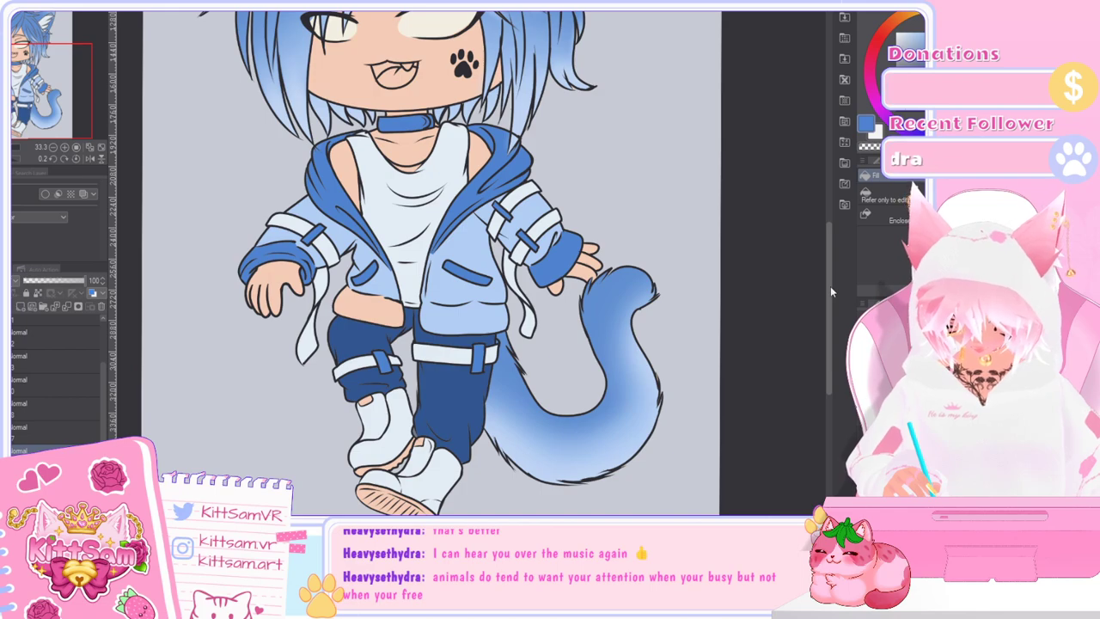
drag(830, 286, 827, 320)
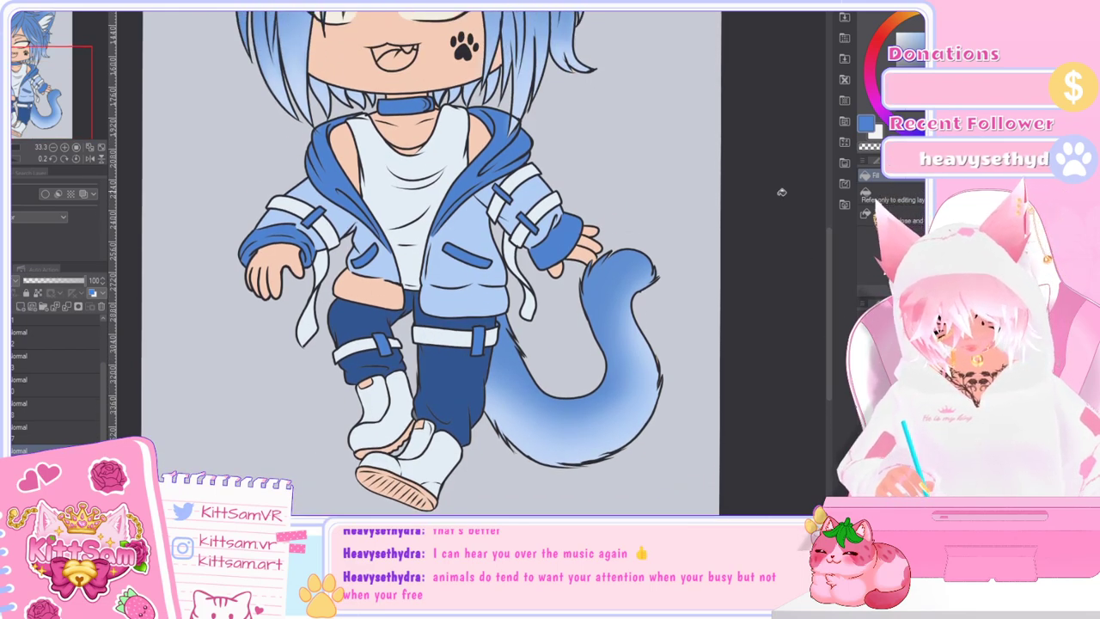
click(377, 293)
click(458, 298)
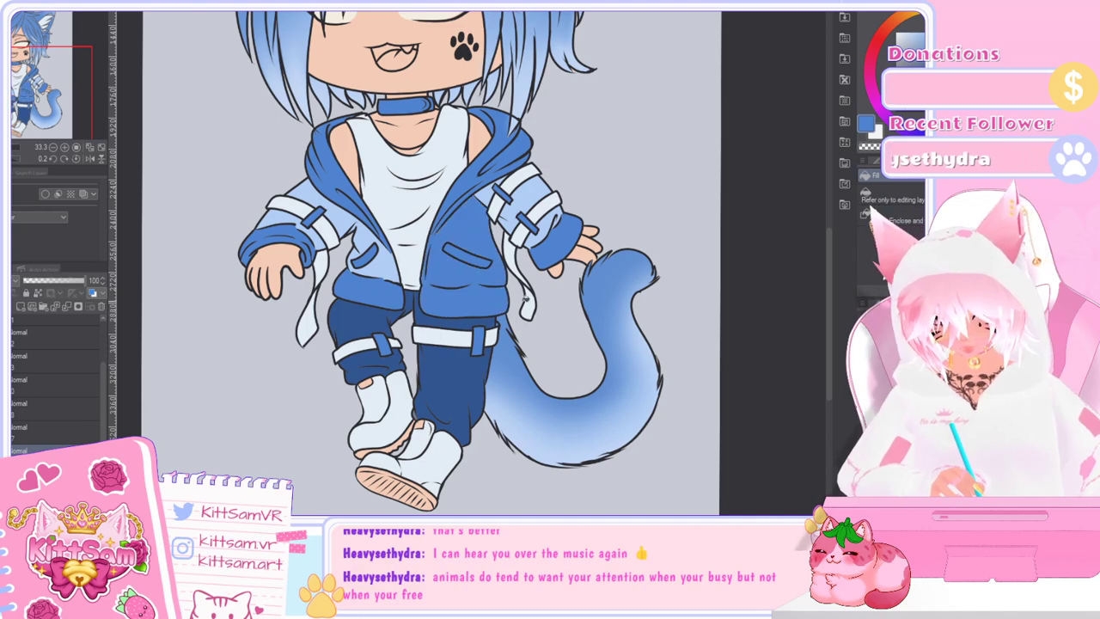
key(ctrl+z)
Step: Draw a medium blue pen stroke along the tail-side hem's upper edge and fill the rest of that hem band
key(p)
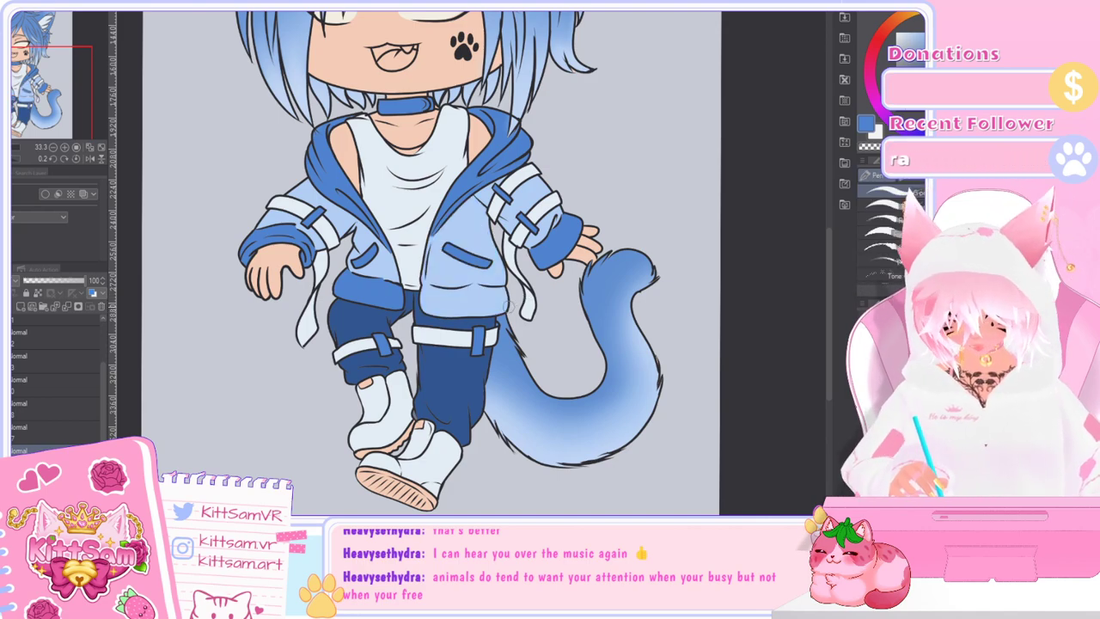
scroll(461, 302, up, 1)
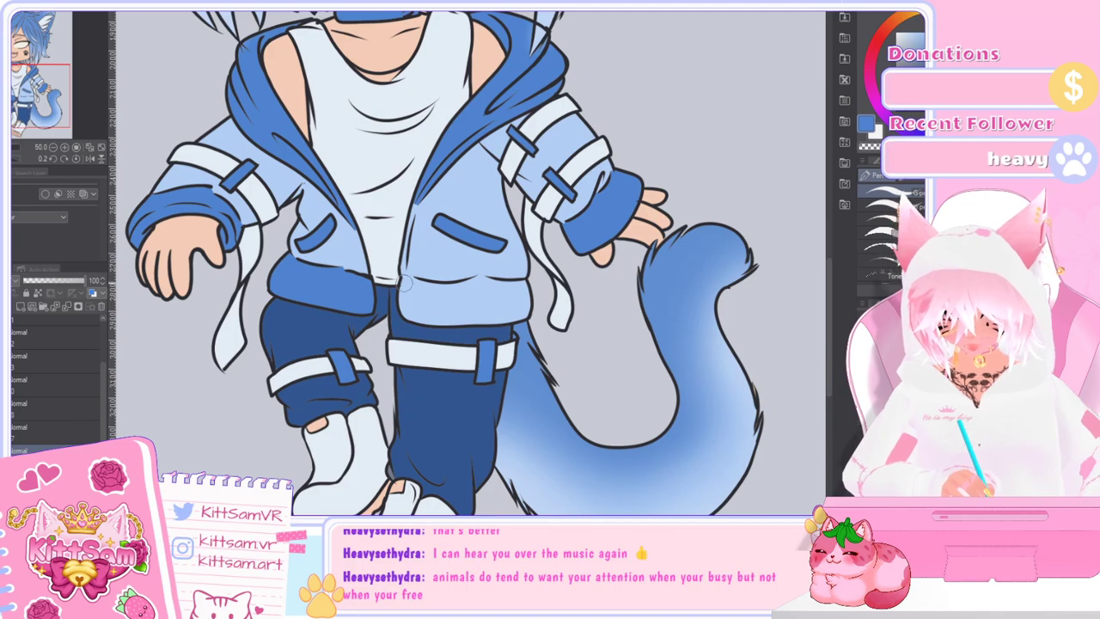
drag(414, 288, 529, 287)
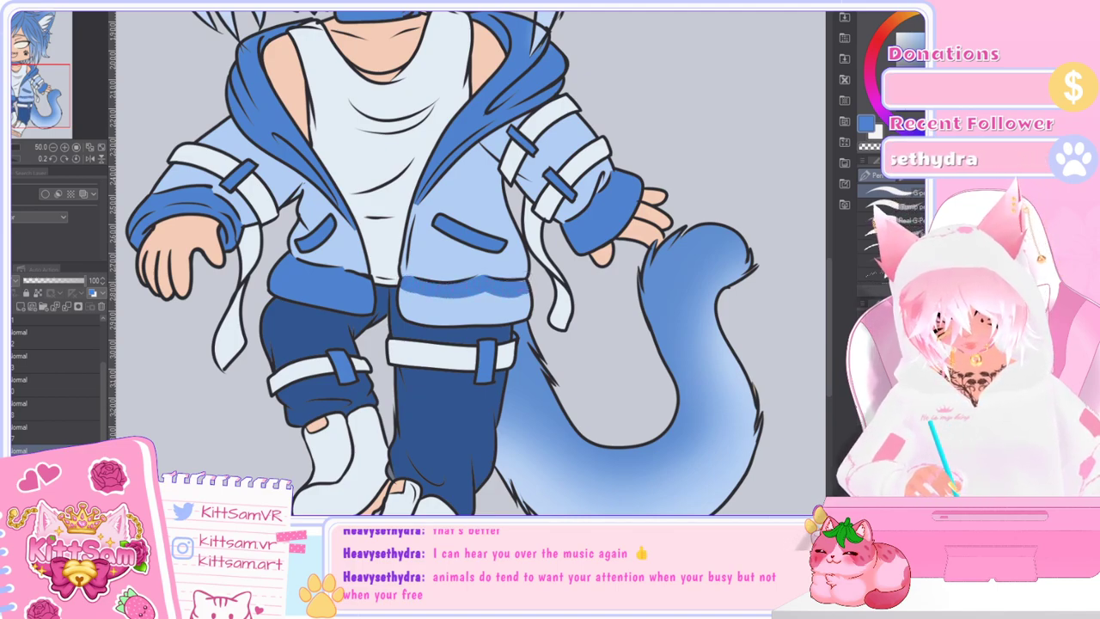
key(g)
scroll(533, 423, down, 2)
mouse_move(830, 289)
mouse_down()
mouse_move(830, 300)
mouse_move(838, 271)
mouse_up()
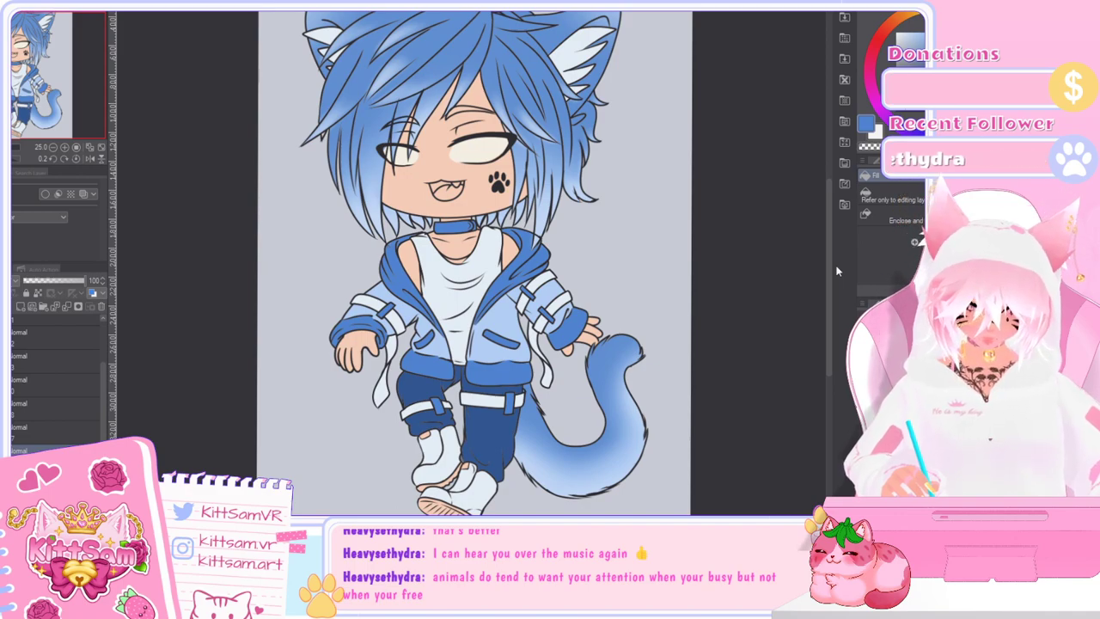
Step: Sample the jacket's light blue and shift it to a slightly deeper blue as the pen colour for the eyes
drag(829, 347, 828, 312)
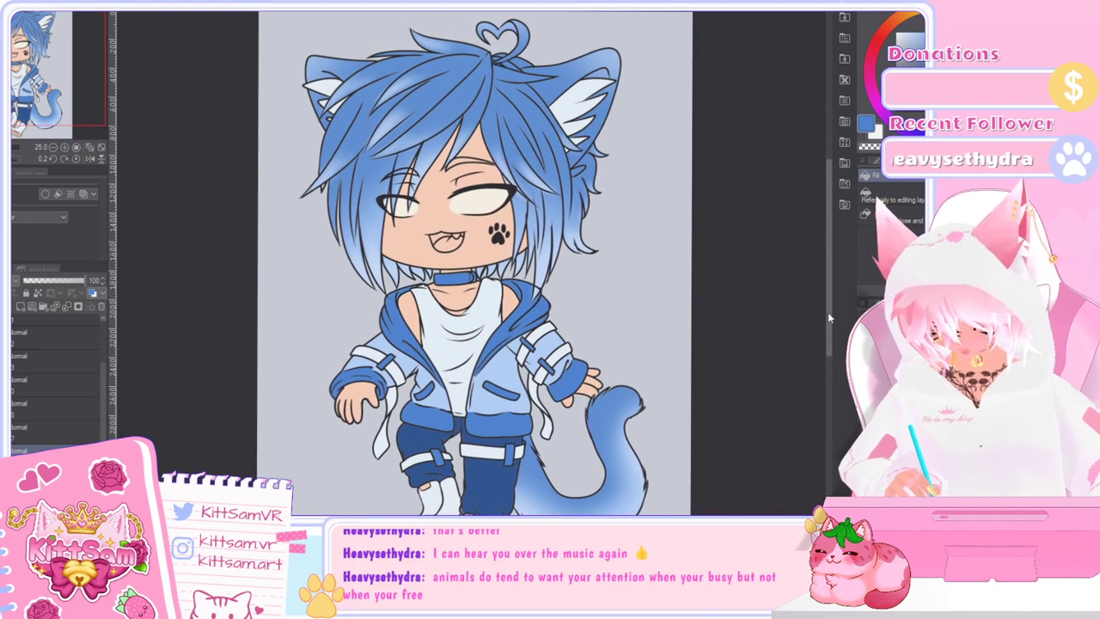
mouse_move(104, 450)
mouse_down()
mouse_move(106, 487)
mouse_move(112, 436)
mouse_up()
key(ctrl+plus)
key(ctrl+plus)
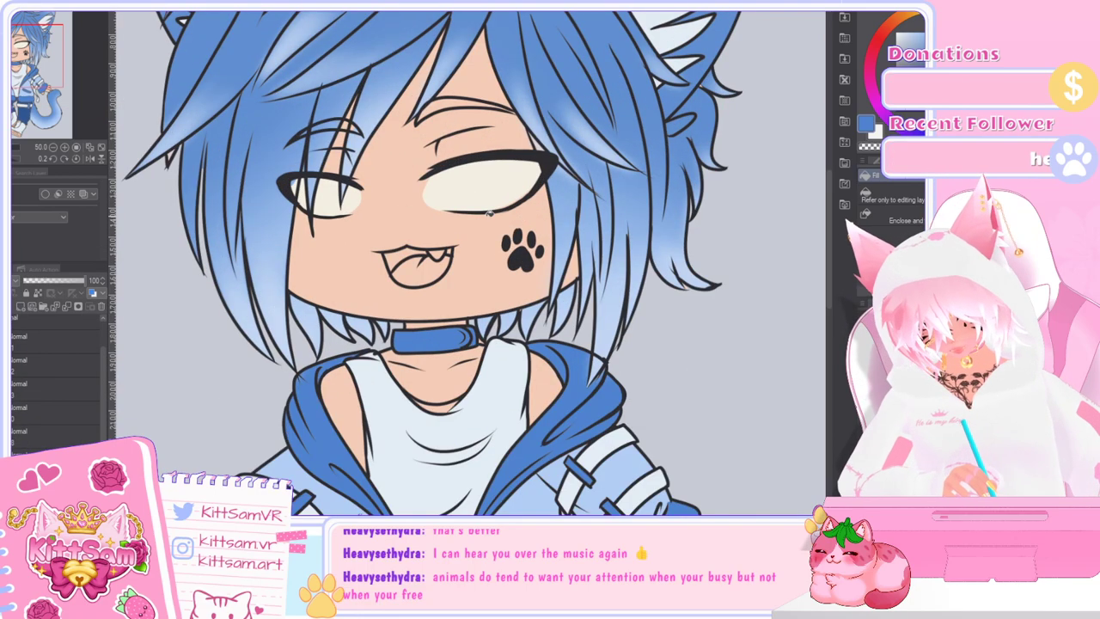
key(i)
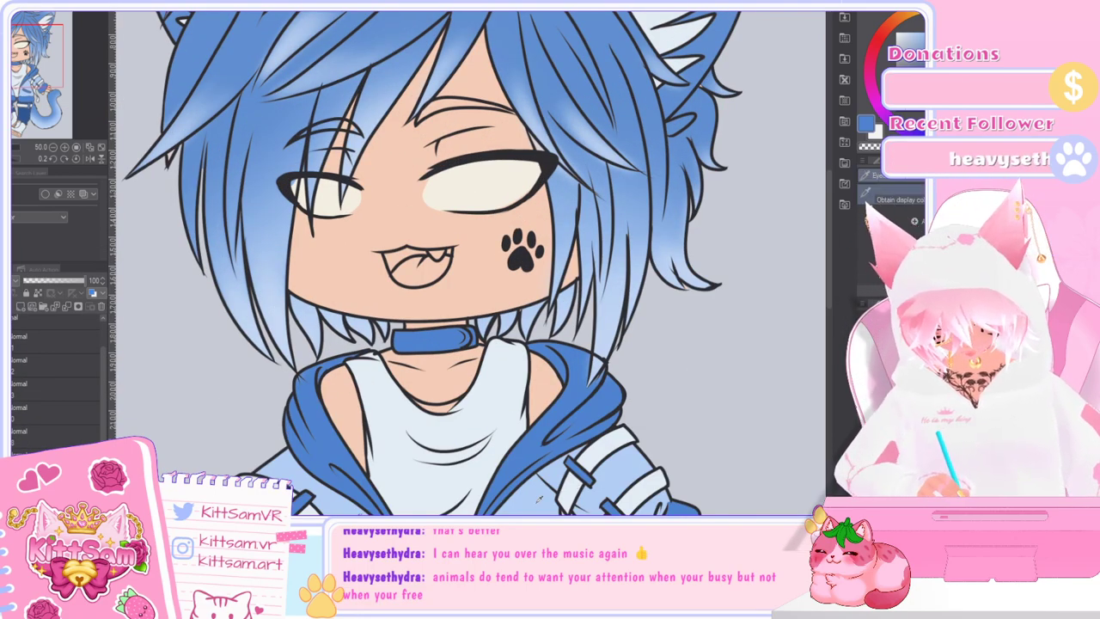
click(552, 487)
key(p)
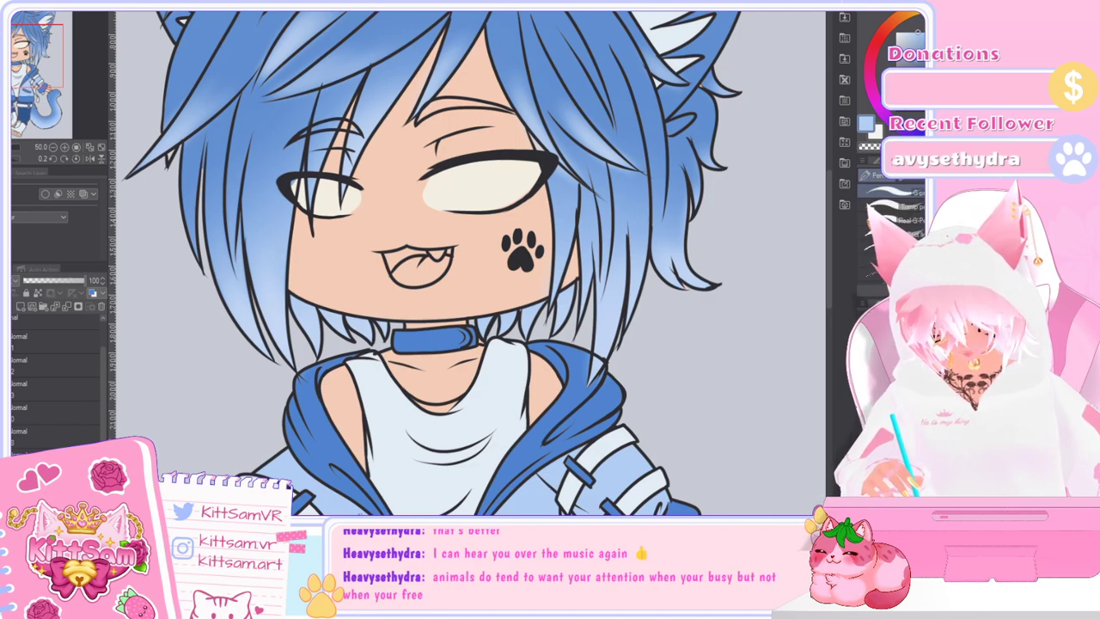
click(930, 38)
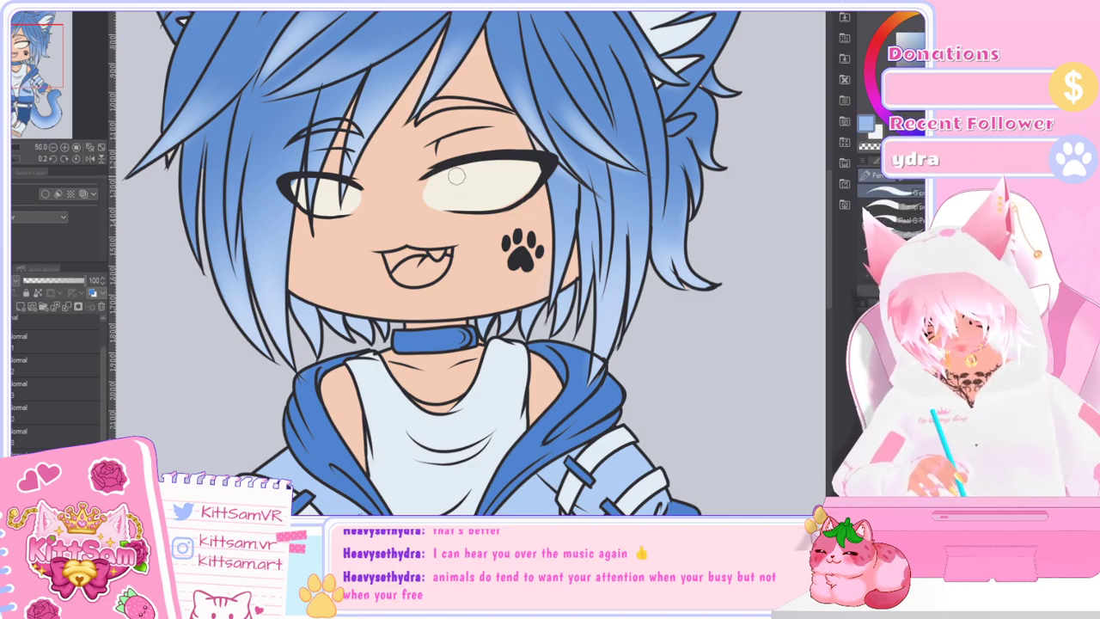
Step: Paint a light blue iris in each eye with the pen, undoing unwanted strokes along the way
mouse_move(454, 165)
mouse_down()
mouse_move(493, 203)
mouse_move(511, 166)
mouse_move(457, 193)
mouse_move(491, 199)
mouse_move(505, 163)
mouse_move(454, 183)
mouse_move(470, 207)
mouse_move(505, 188)
mouse_move(497, 161)
mouse_move(453, 176)
mouse_move(478, 201)
mouse_move(490, 158)
mouse_up()
key(ctrl+z)
key(ctrl+z)
key(ctrl+z)
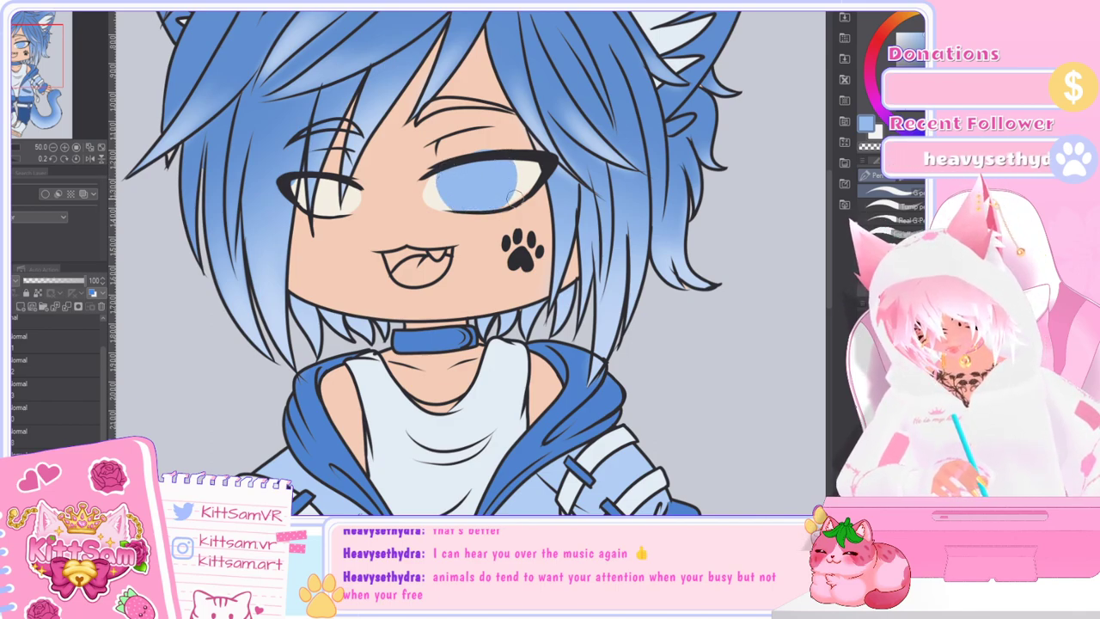
drag(362, 186, 320, 188)
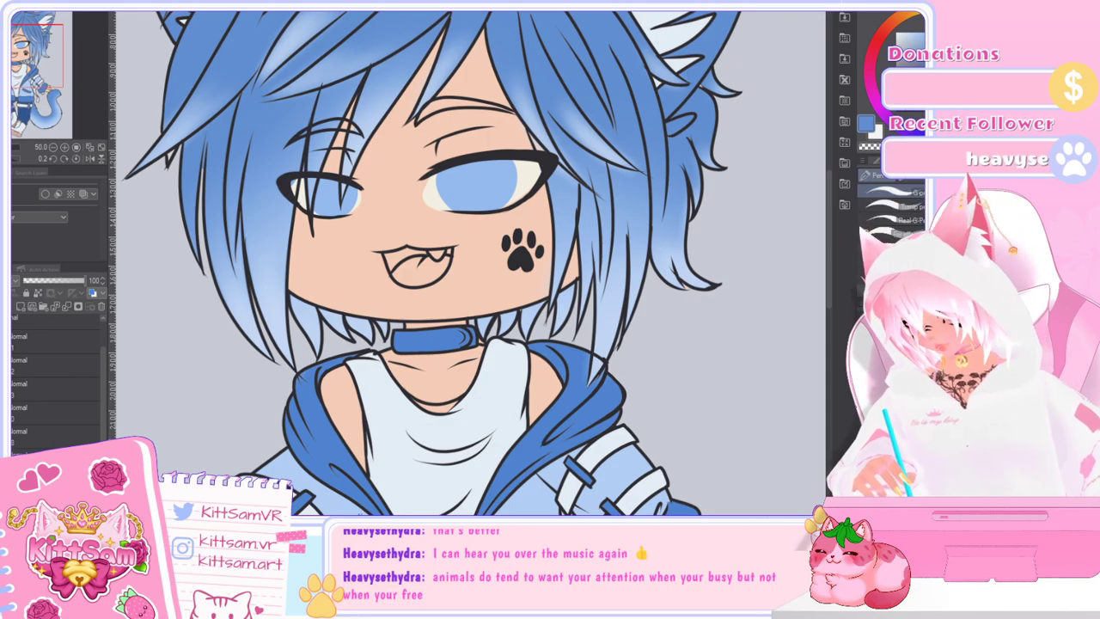
Step: Undo and redo the last change, and lasso the area around both eyes and clear the selection
key(ctrl+z)
key(ctrl+y)
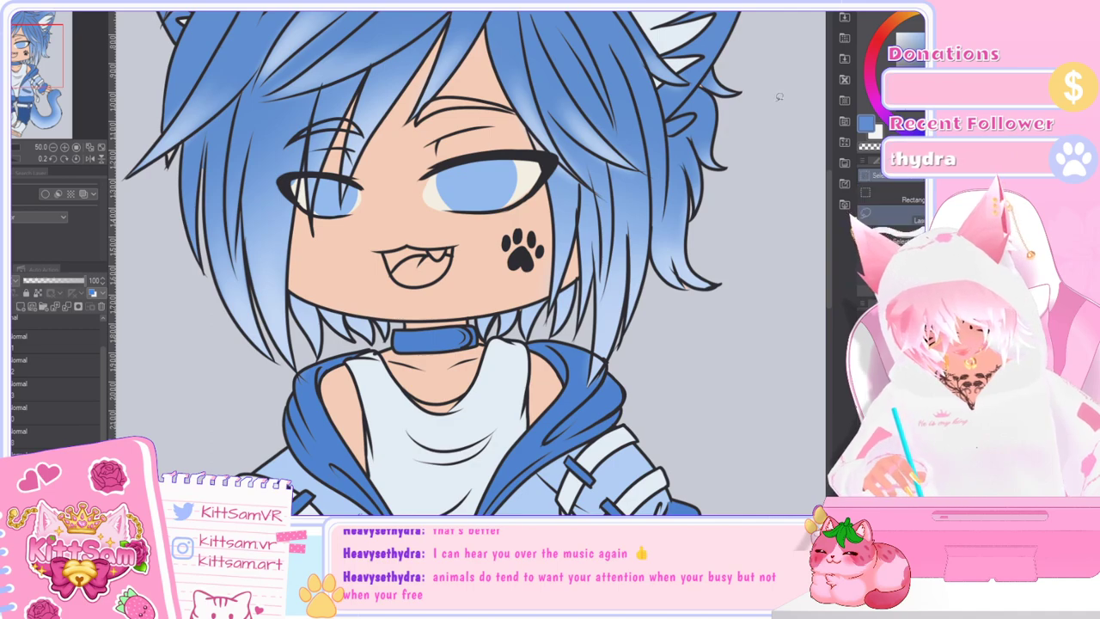
drag(494, 234, 452, 124)
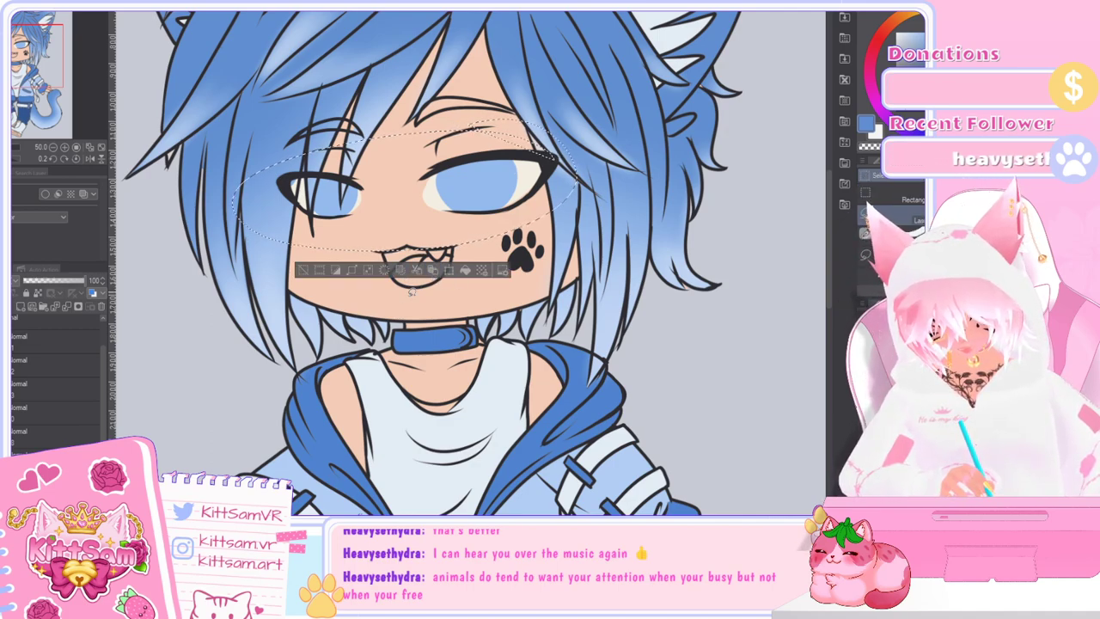
click(308, 269)
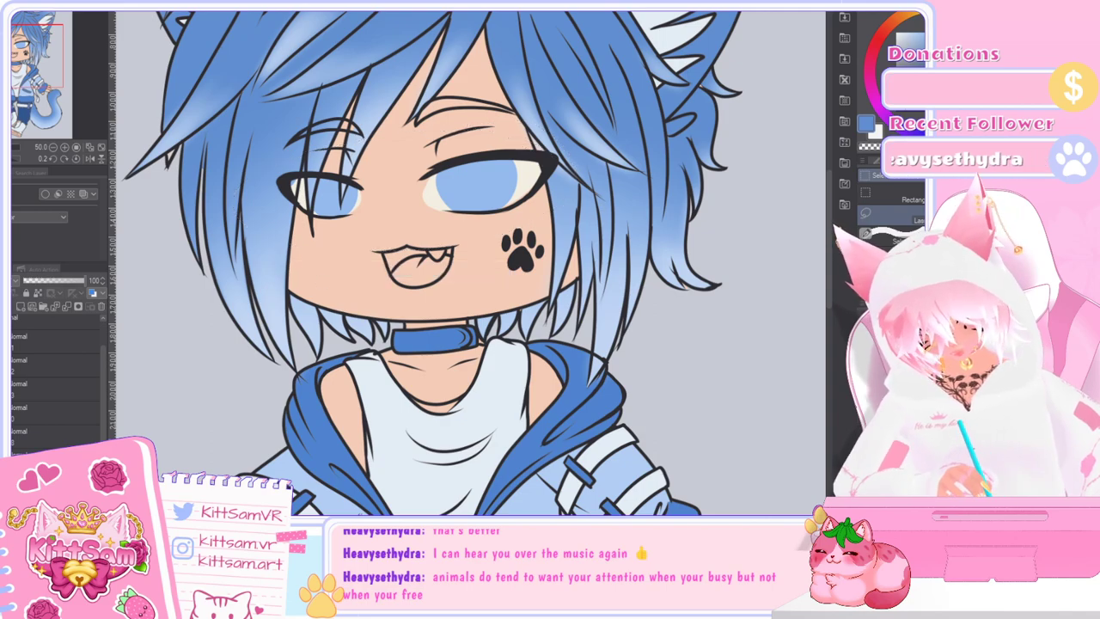
Step: Create a selection from the layer holding the light blue irises
scroll(478, 200, up, 1)
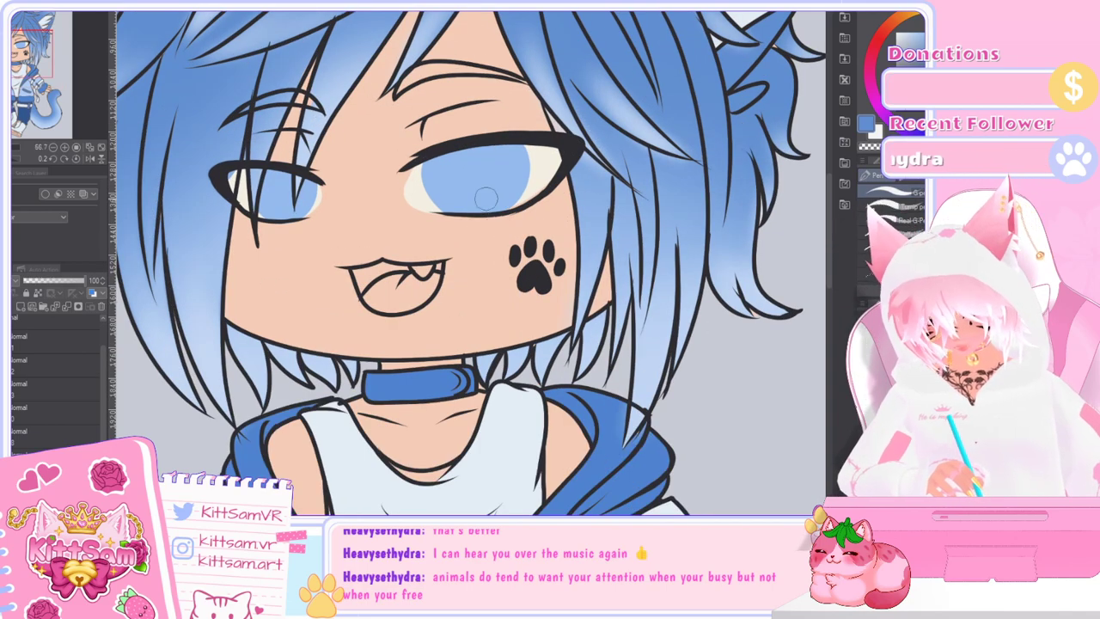
right_click(32, 408)
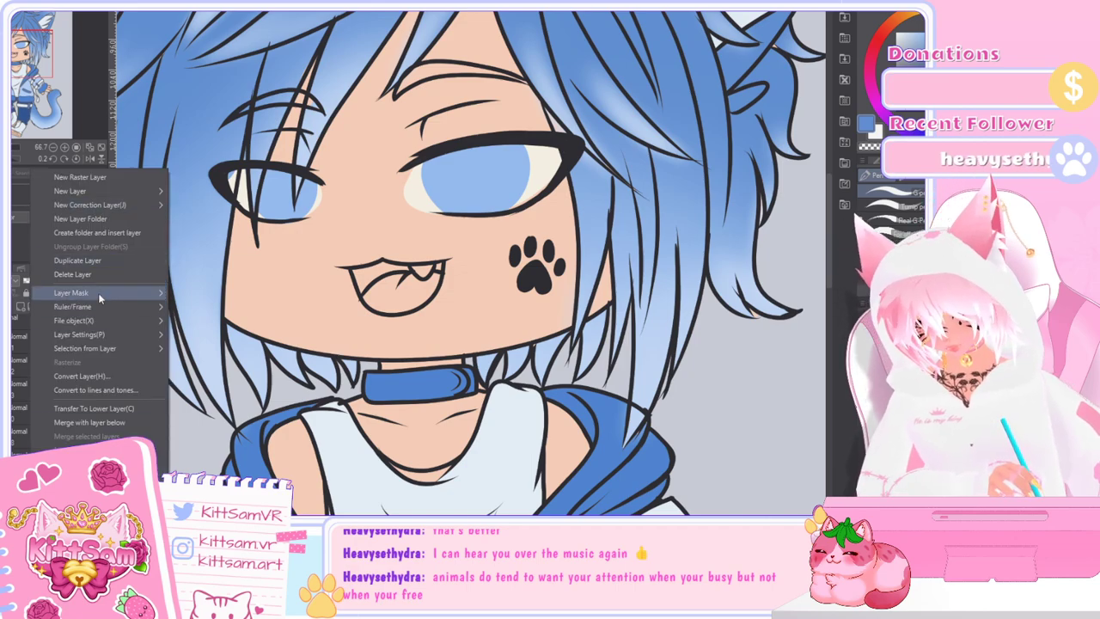
mouse_move(108, 348)
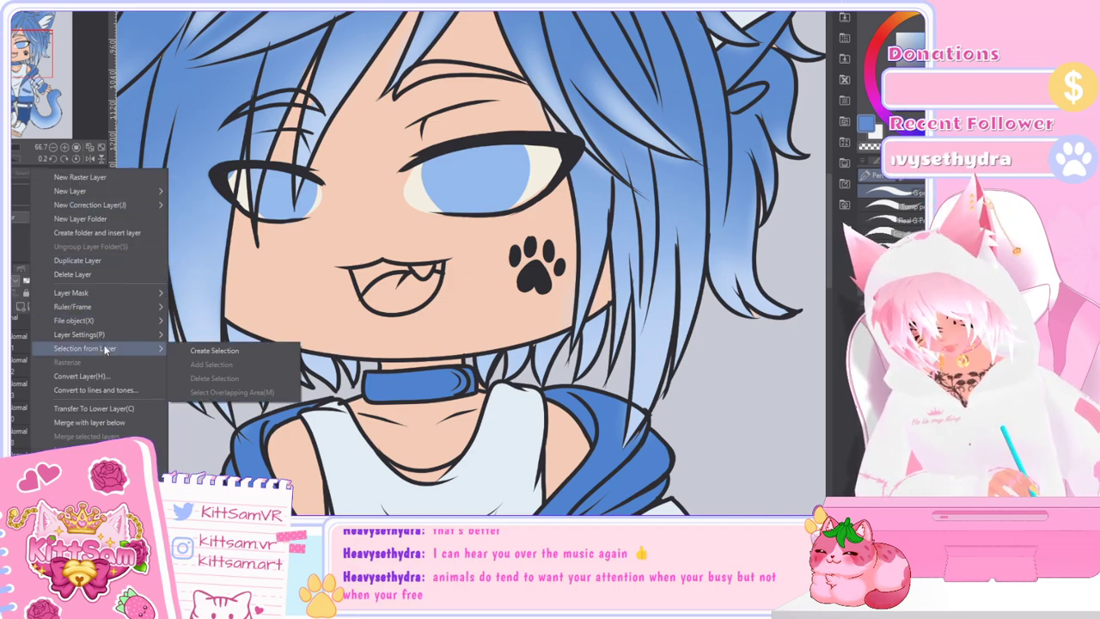
click(215, 350)
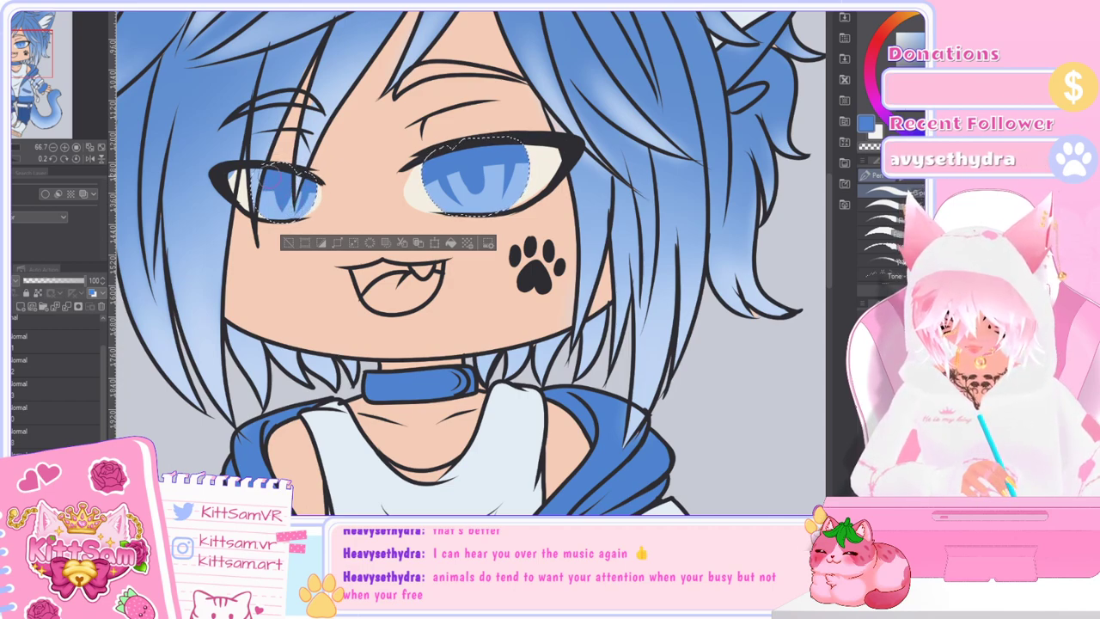
Step: Examine the darker blue iris shading and pupils up close and against the whole character
scroll(514, 213, down, 5)
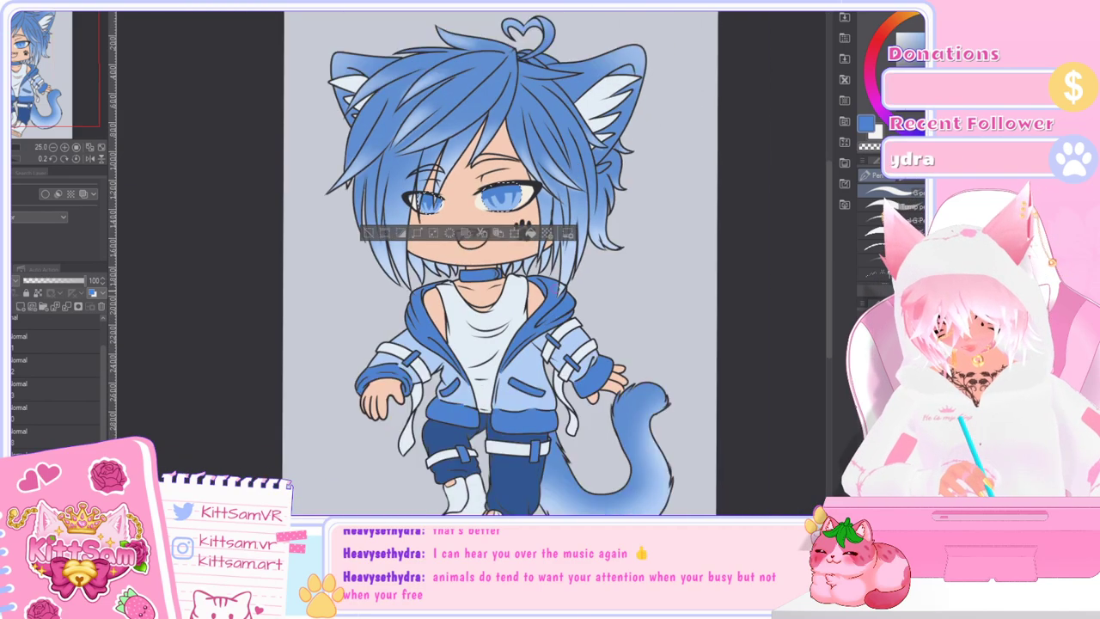
key(ctrl+plus)
key(ctrl+plus)
key(ctrl+plus)
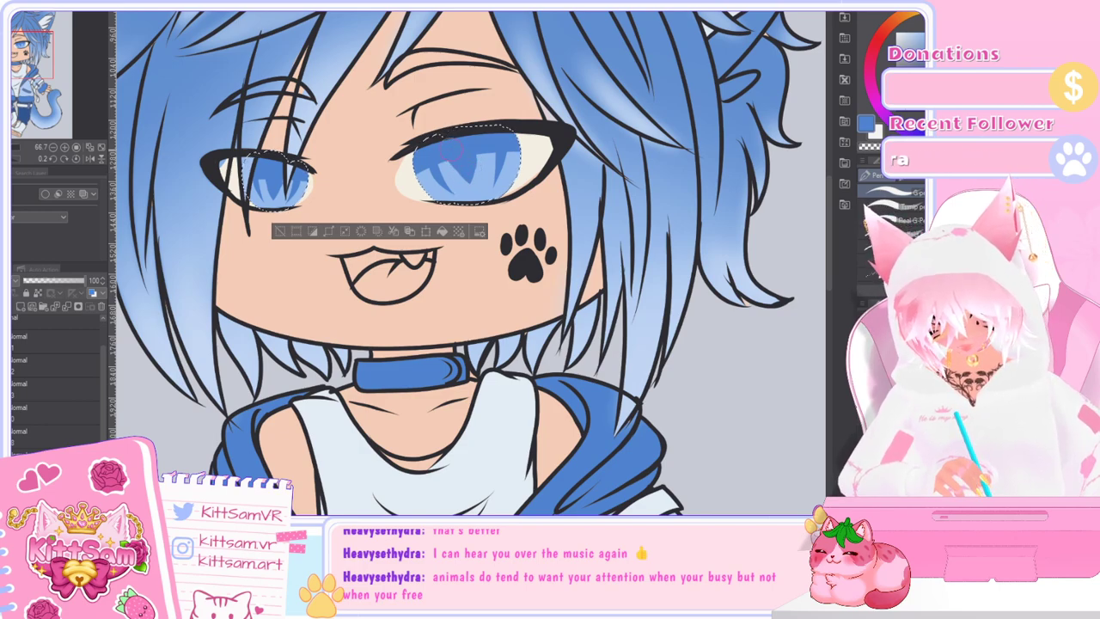
scroll(457, 153, down, 2)
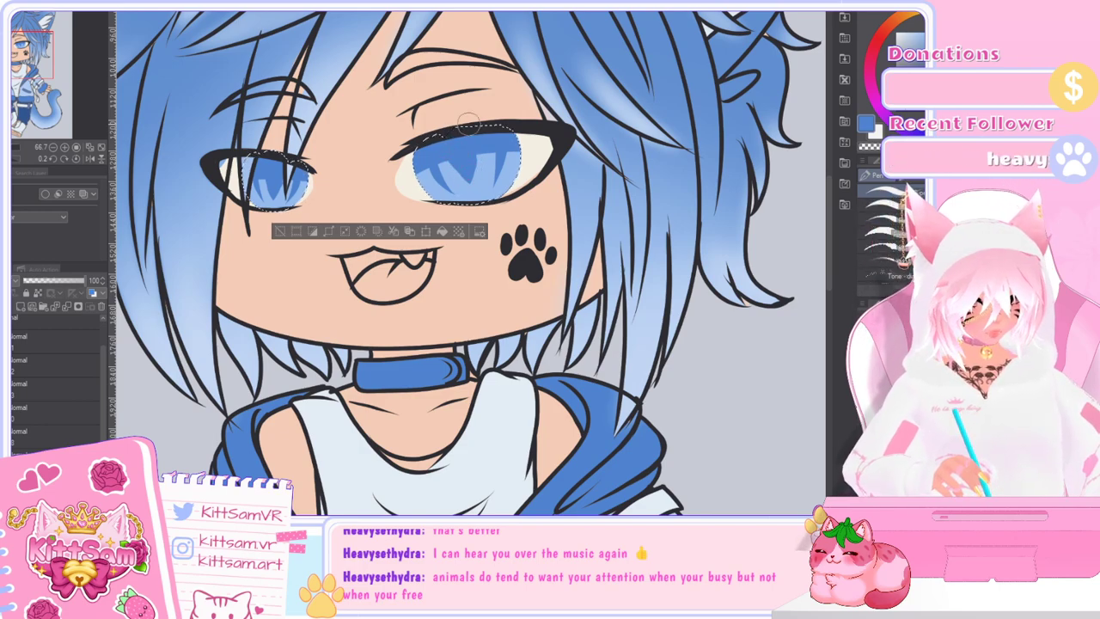
scroll(471, 129, down, 2)
scroll(478, 177, up, 4)
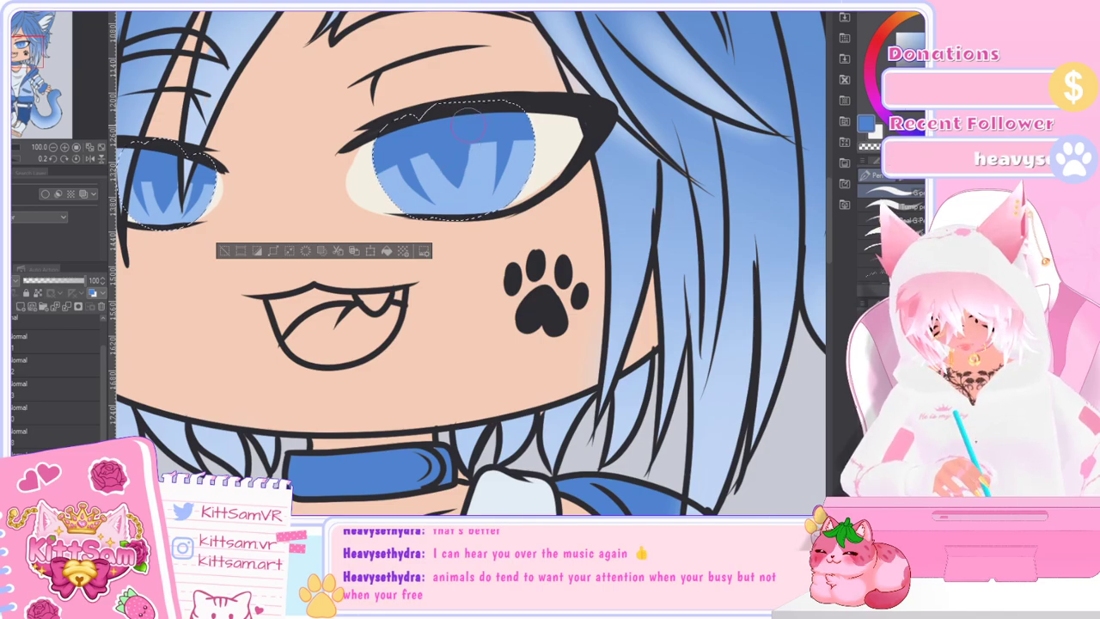
scroll(536, 215, down, 4)
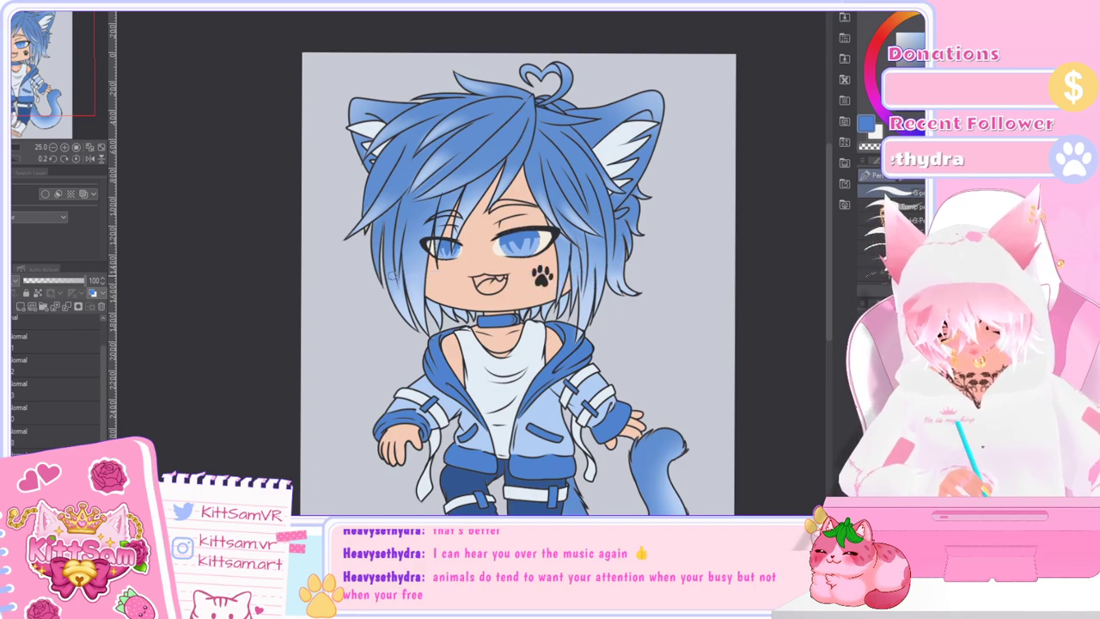
key(ctrl+minus)
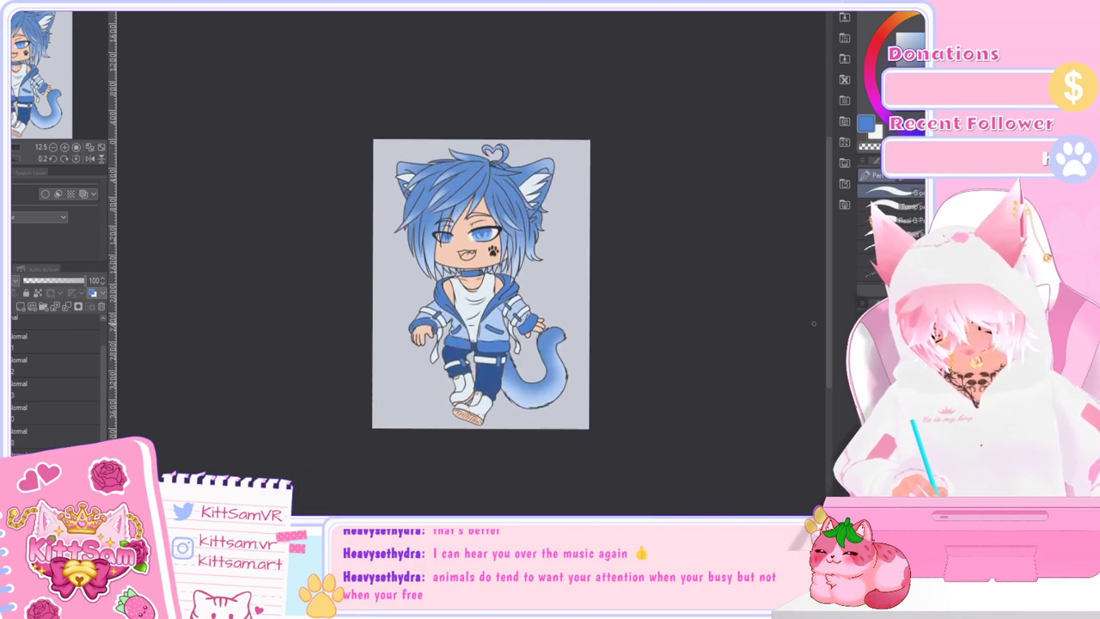
key(ctrl+plus)
key(ctrl+plus)
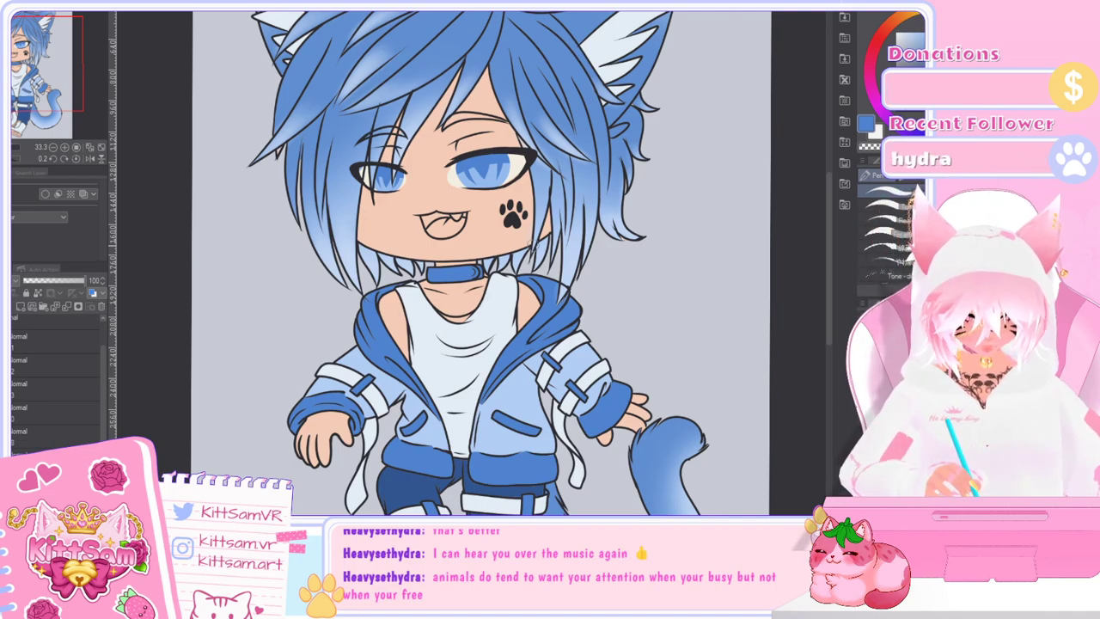
drag(829, 305, 829, 333)
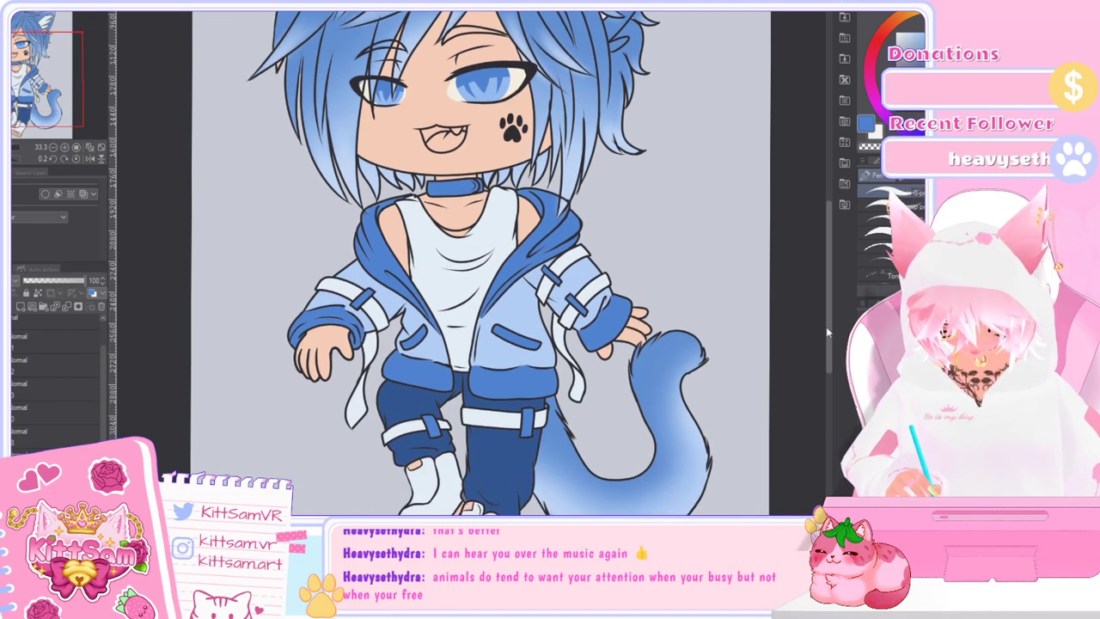
Step: Fill the small tabs at the top of both shoes with medium blue
key(i)
scroll(822, 311, down, 4)
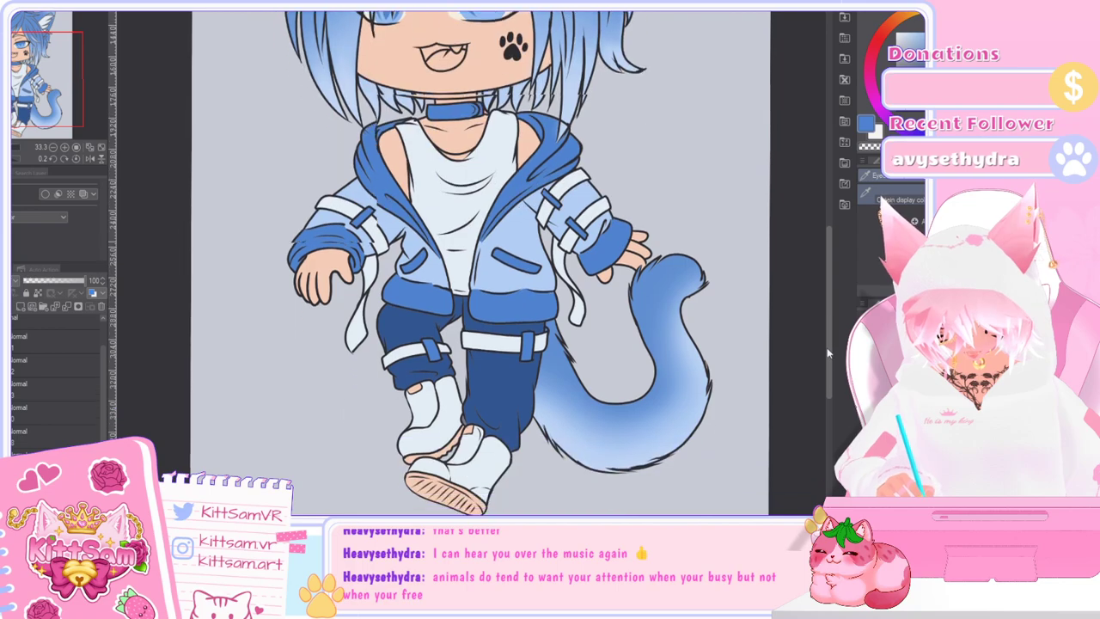
key(g)
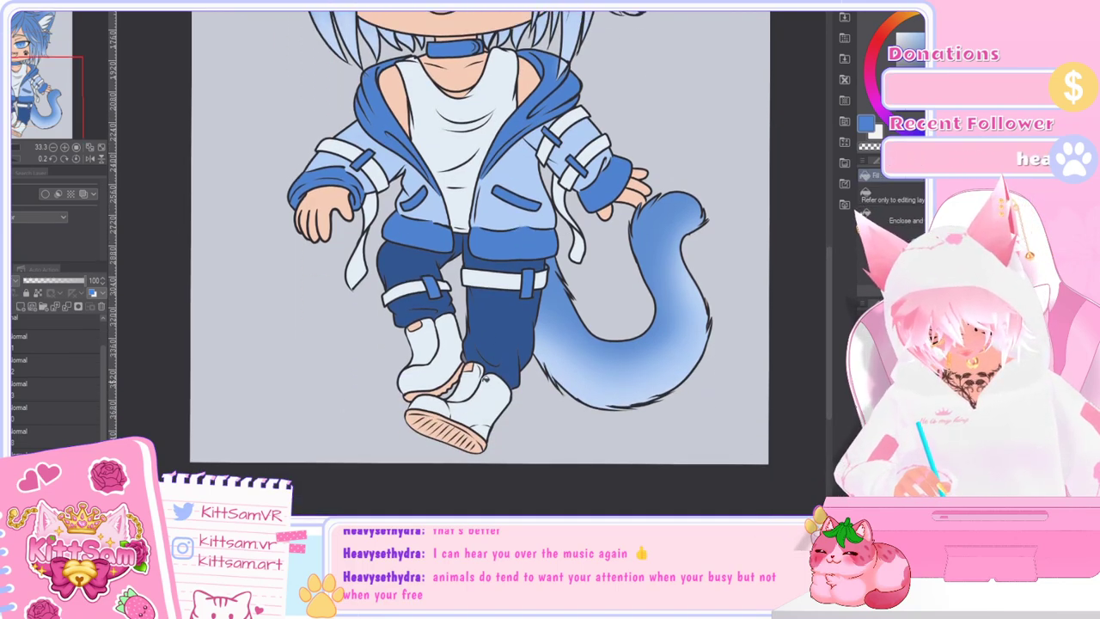
scroll(483, 381, up, 3)
click(446, 342)
click(292, 215)
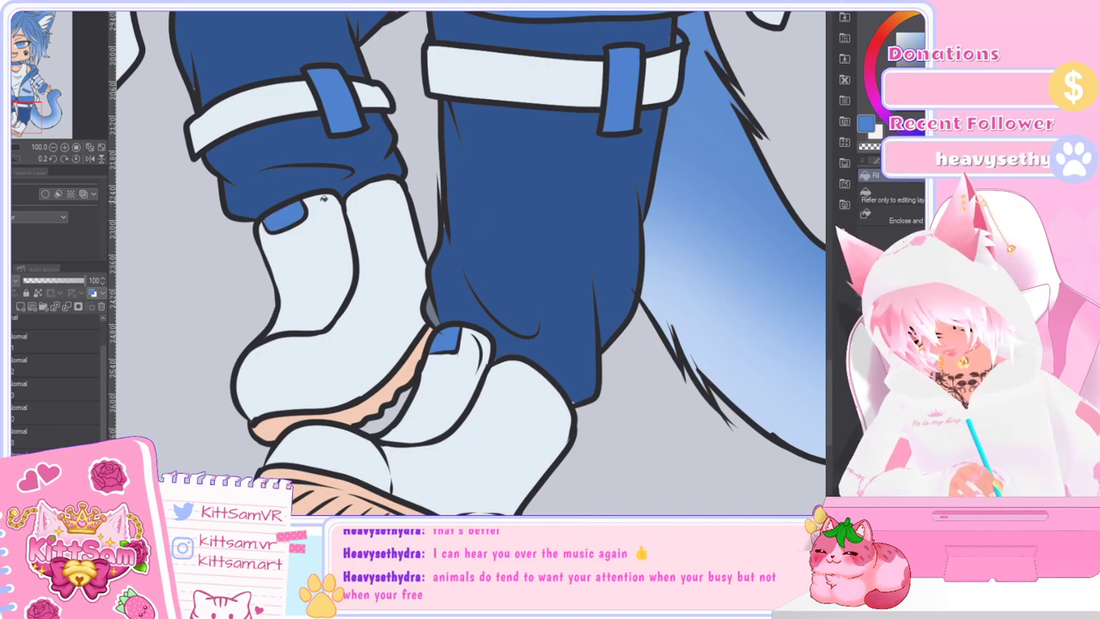
Step: Sample the jacket's light blue and refill the small tabs on both shoes with it
key(i)
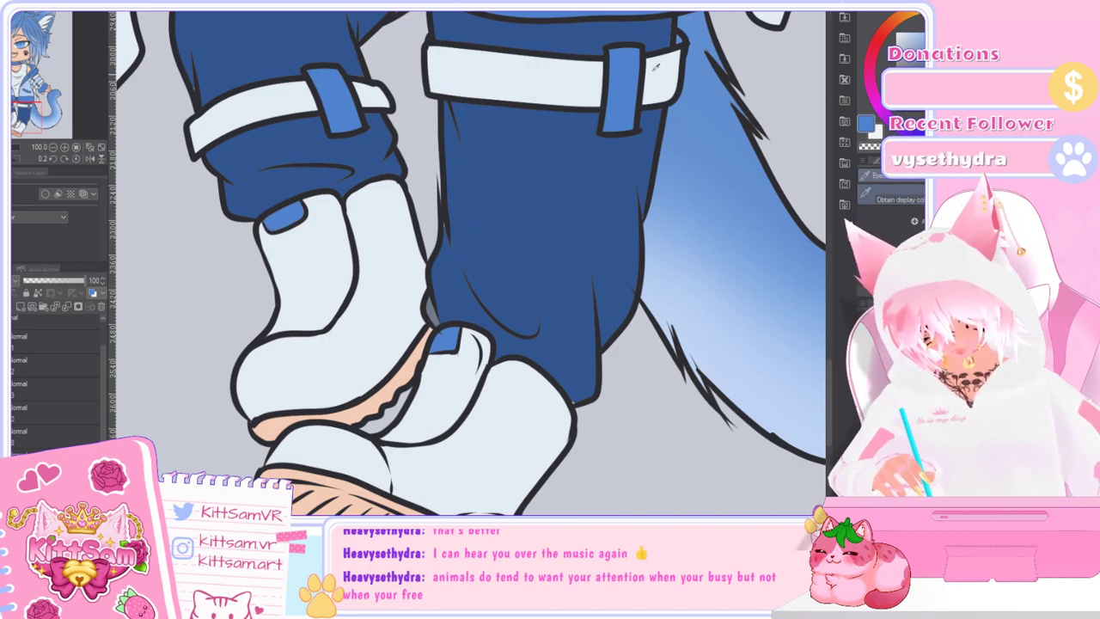
scroll(649, 76, down, 4)
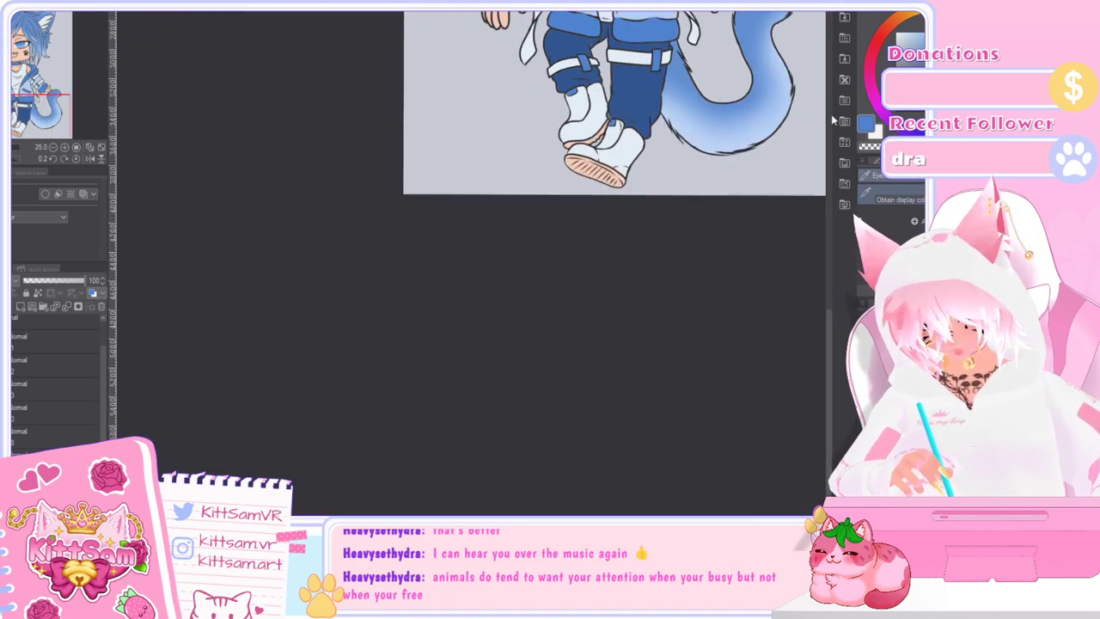
drag(829, 319, 829, 217)
click(658, 245)
key(g)
scroll(619, 414, up, 3)
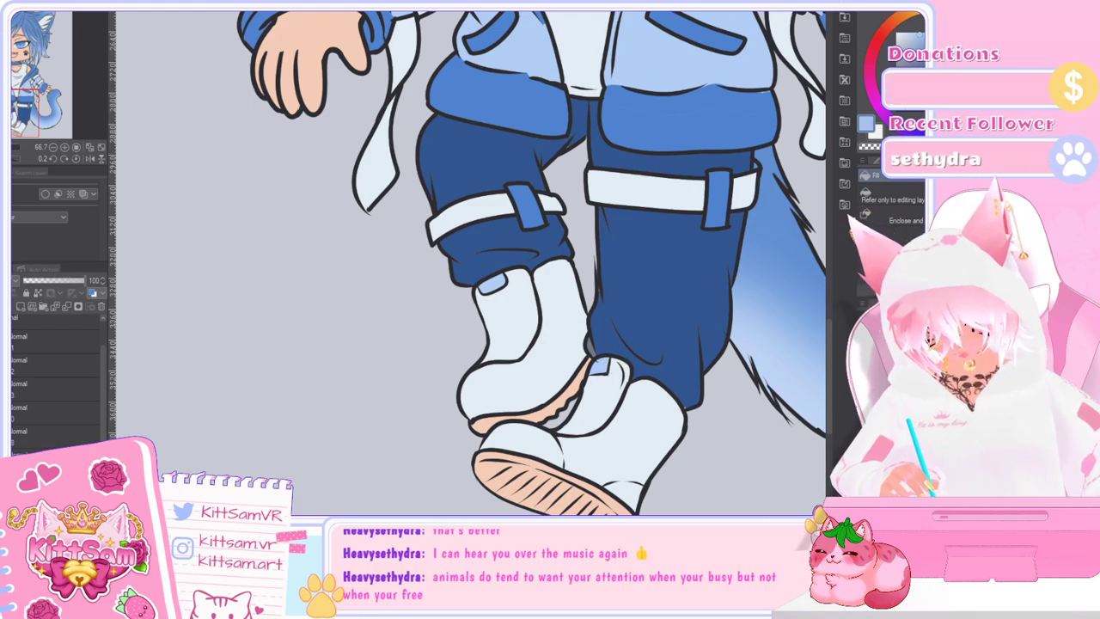
Step: Sample the jacket hem's medium blue and refill the small tabs on both shoes with it
key(i)
click(728, 122)
key(g)
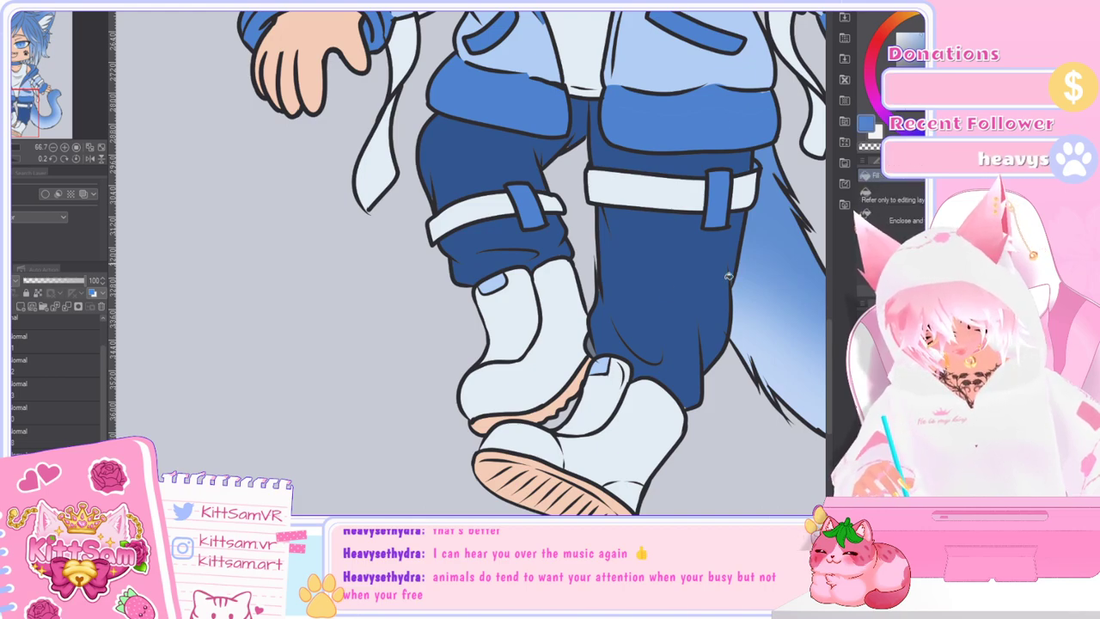
click(493, 285)
click(602, 367)
scroll(620, 355, down, 2)
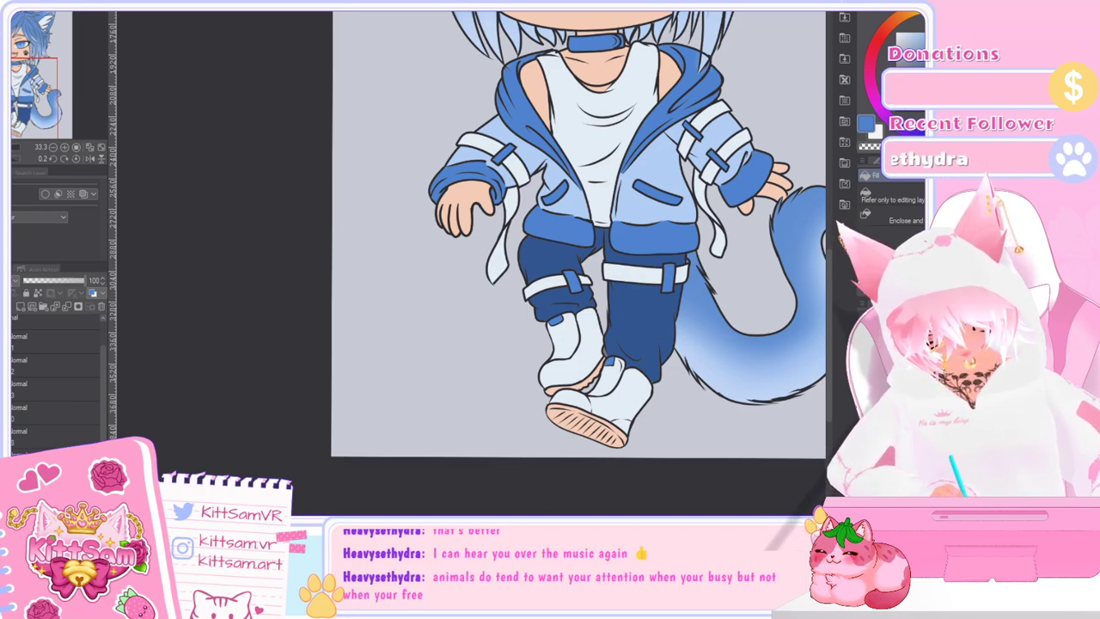
Step: Fill both trouser legs with grey, including the areas above and below the leg straps
drag(529, 521, 593, 521)
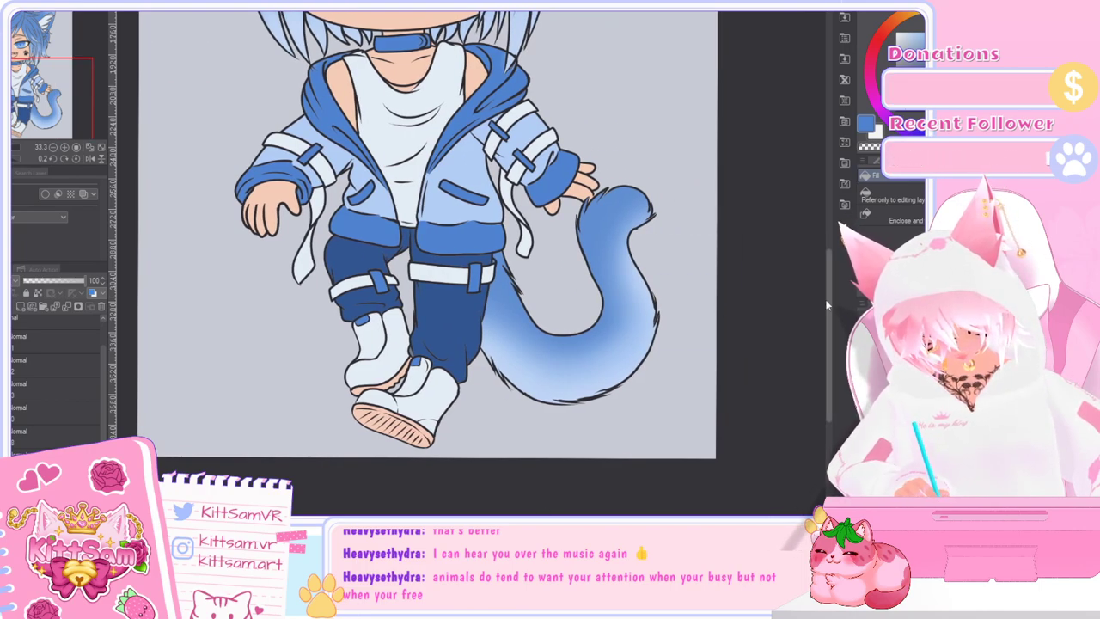
scroll(828, 292, up, 3)
scroll(831, 285, down, 1)
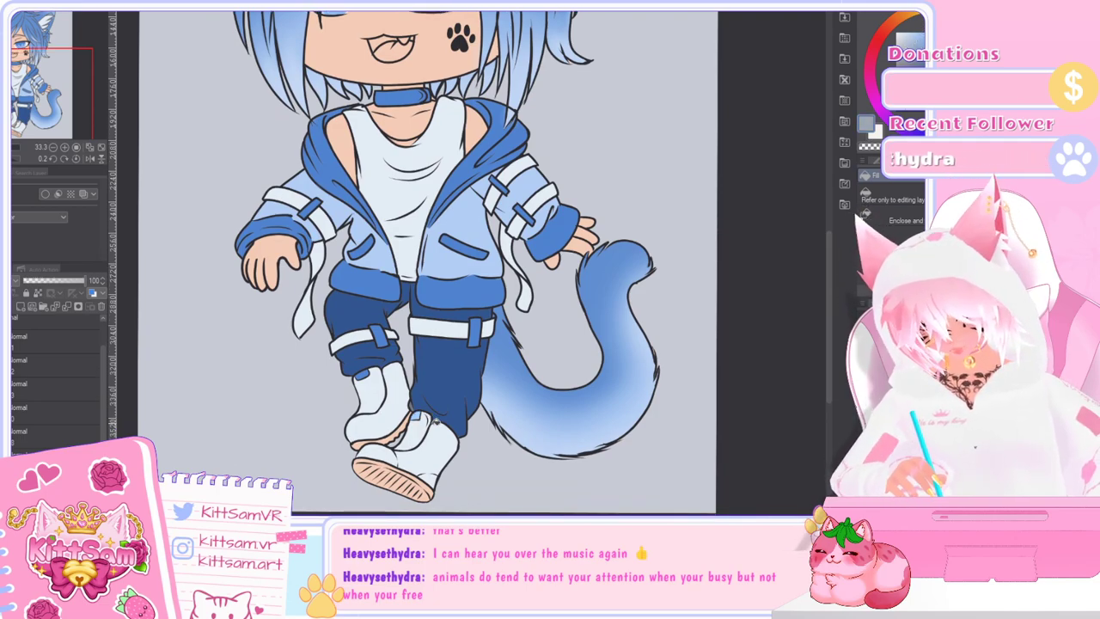
scroll(421, 434, up, 2)
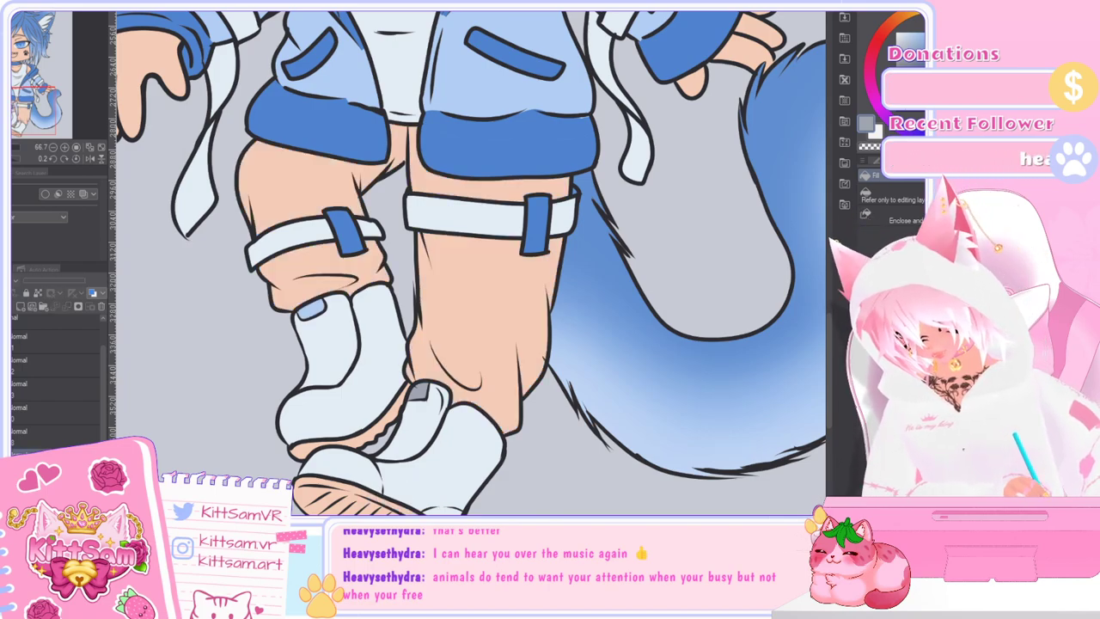
click(427, 378)
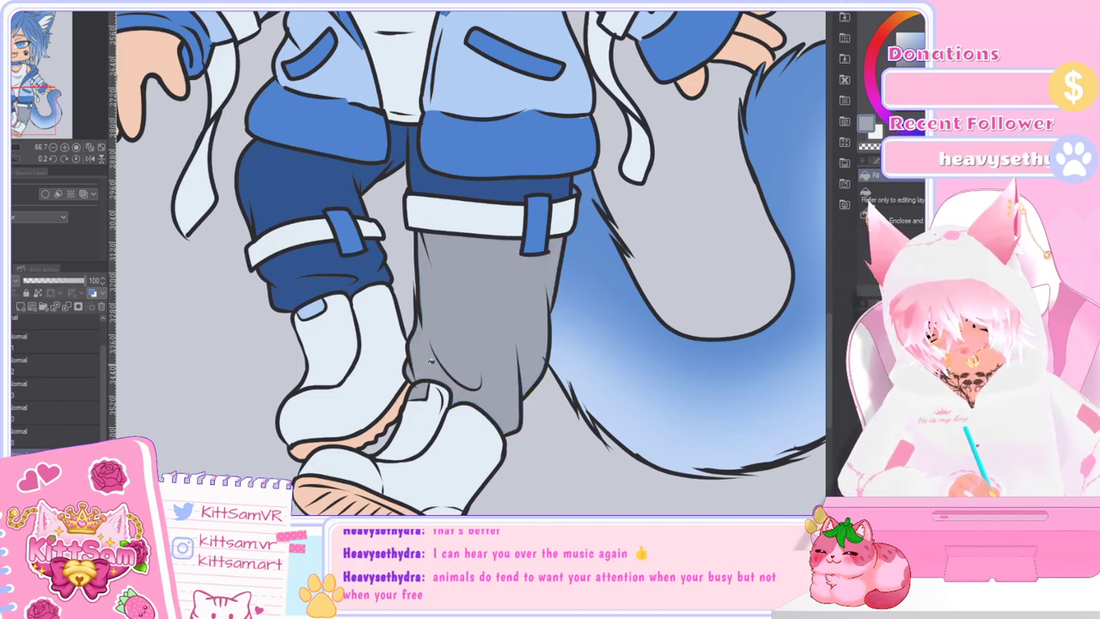
click(370, 271)
click(359, 183)
click(368, 176)
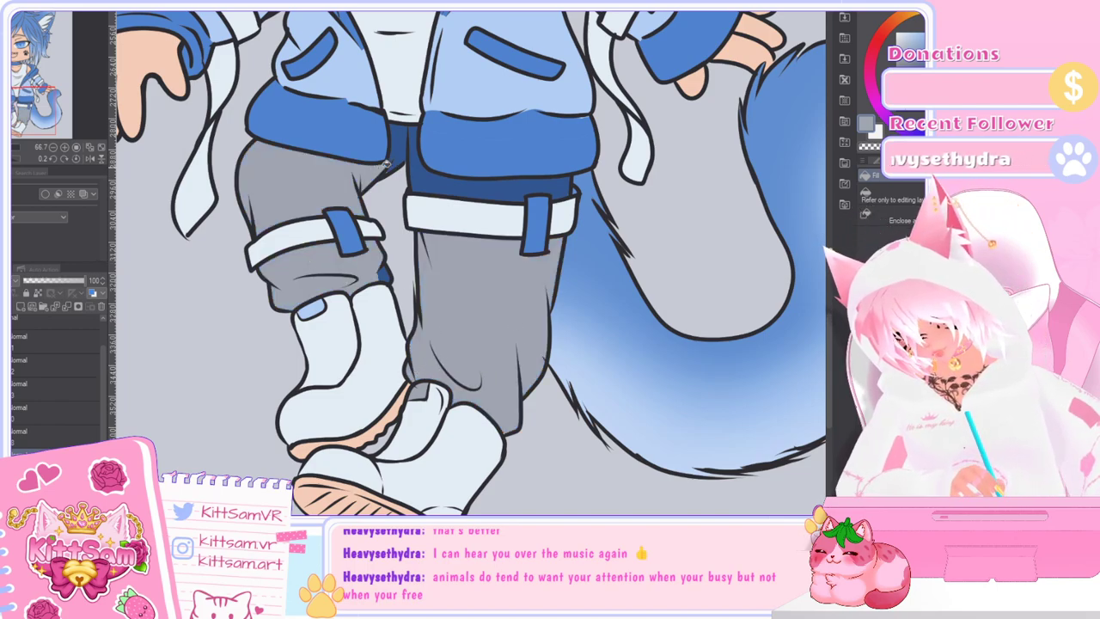
click(397, 154)
click(486, 182)
click(384, 276)
scroll(626, 343, down, 2)
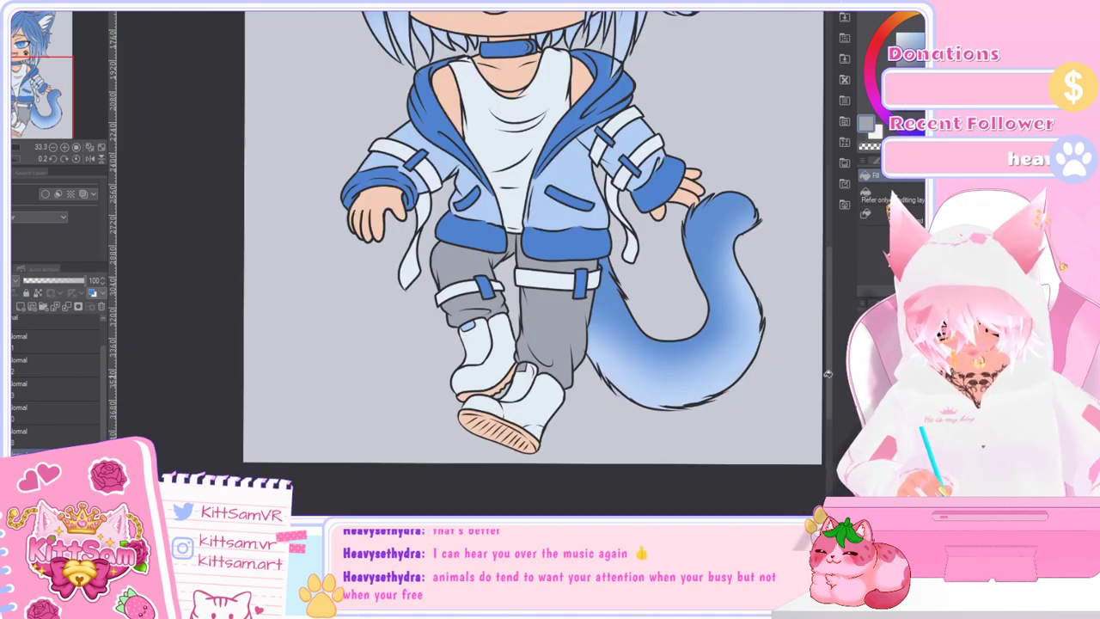
Step: Sample the leftover dark blue spot at the trouser cuff as the fill colour
scroll(830, 342, up, 4)
scroll(835, 342, down, 3)
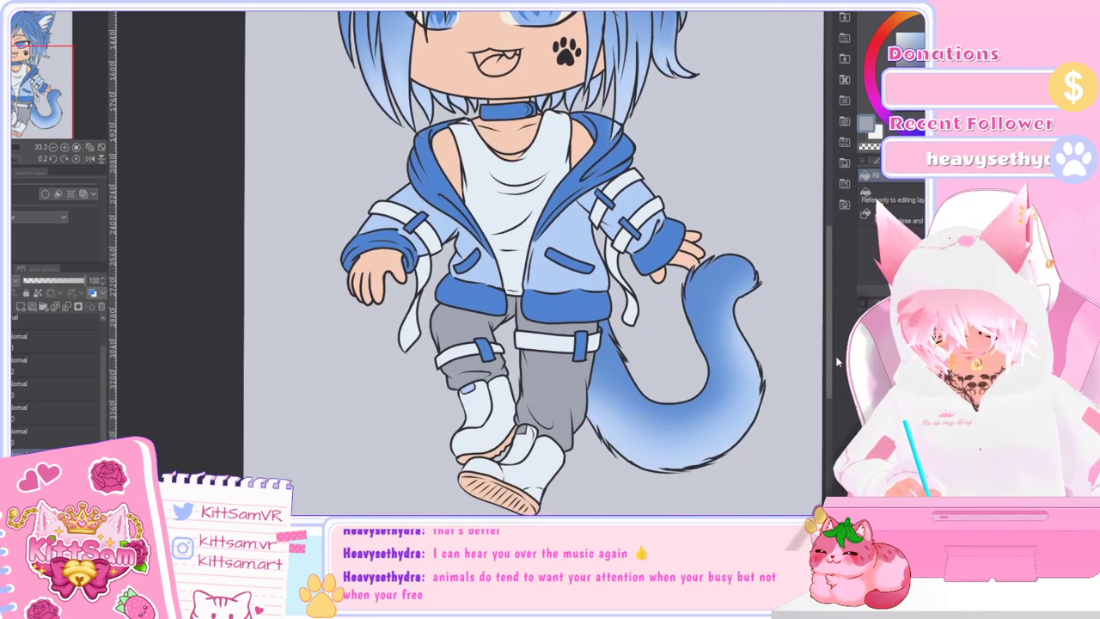
key(ctrl+plus)
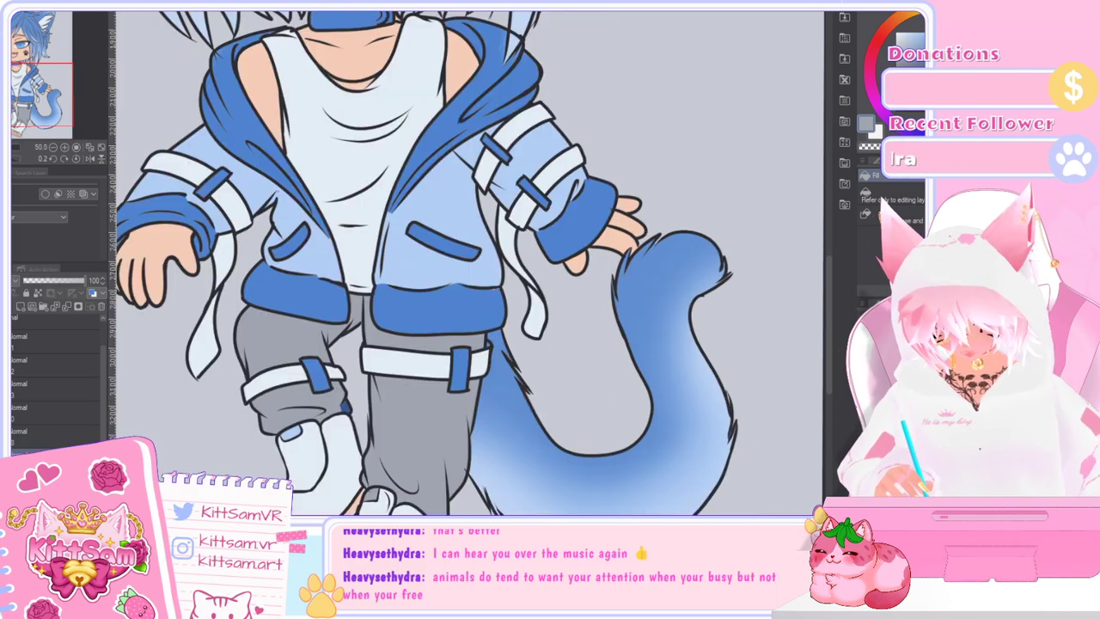
alt+click(347, 406)
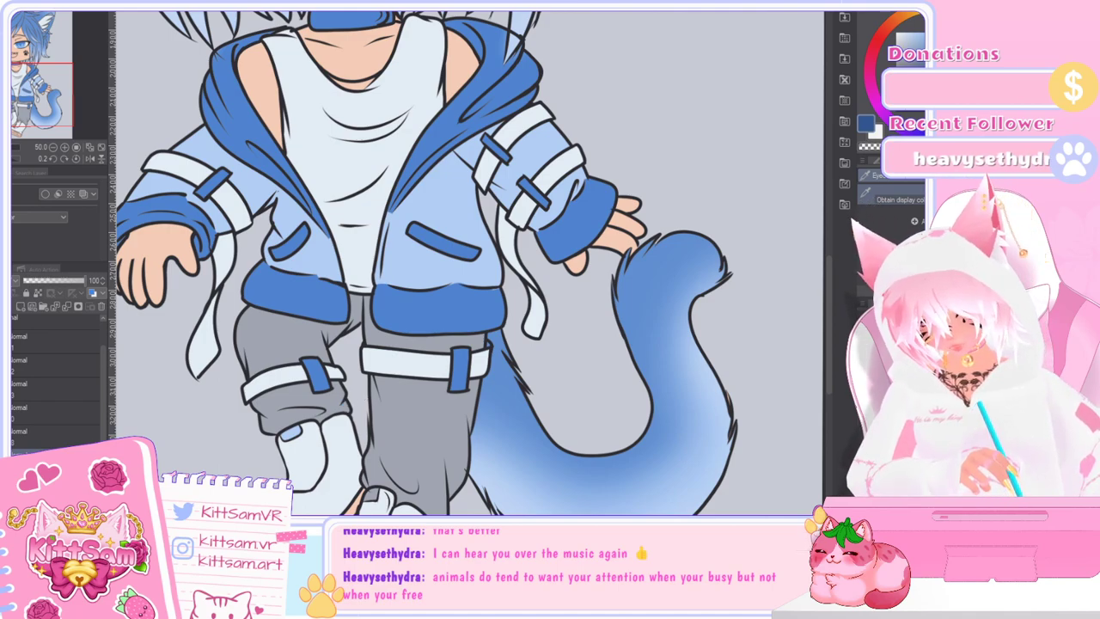
key(g)
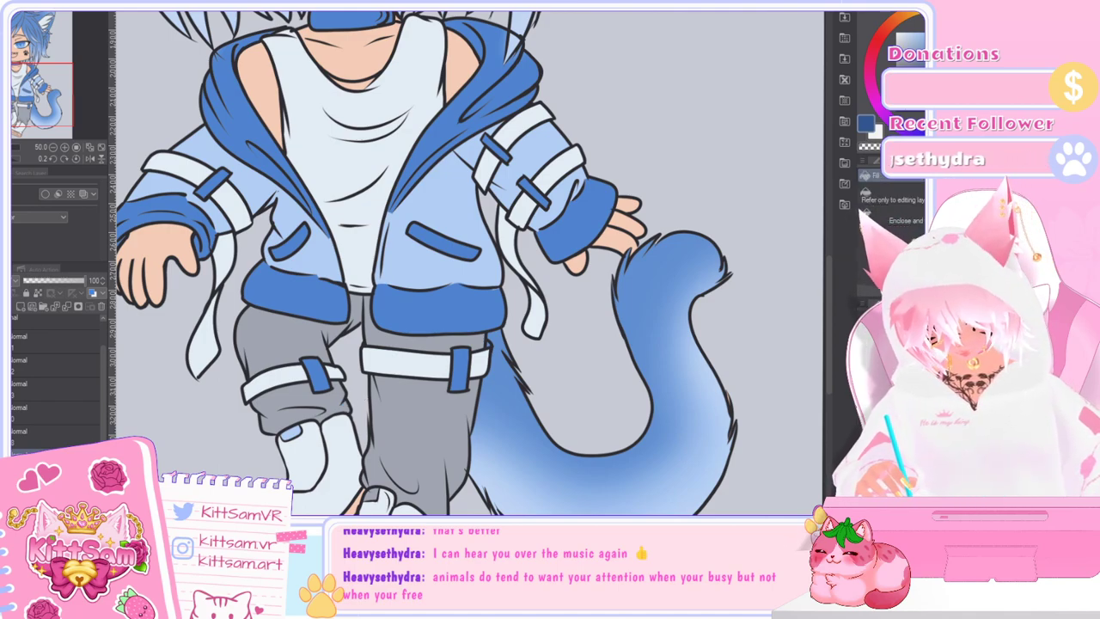
Step: Toggle individual layers on and off to find the one holding the jacket's cuffs and hem, and select it
click(57, 437)
click(3, 437)
click(3, 437)
click(3, 413)
key(ctrl+z)
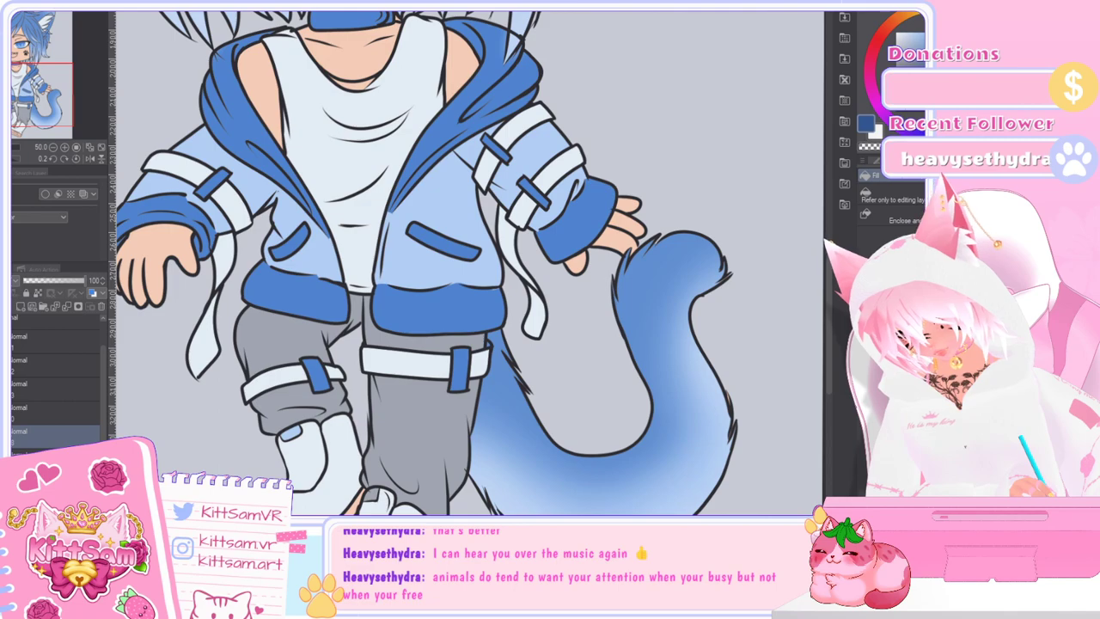
click(4, 389)
click(3, 365)
click(3, 365)
click(3, 460)
click(4, 460)
click(51, 460)
Step: Try filling the jacket's tail-side cuff, hem and pocket trim with dark blue, and undo the fills
click(592, 218)
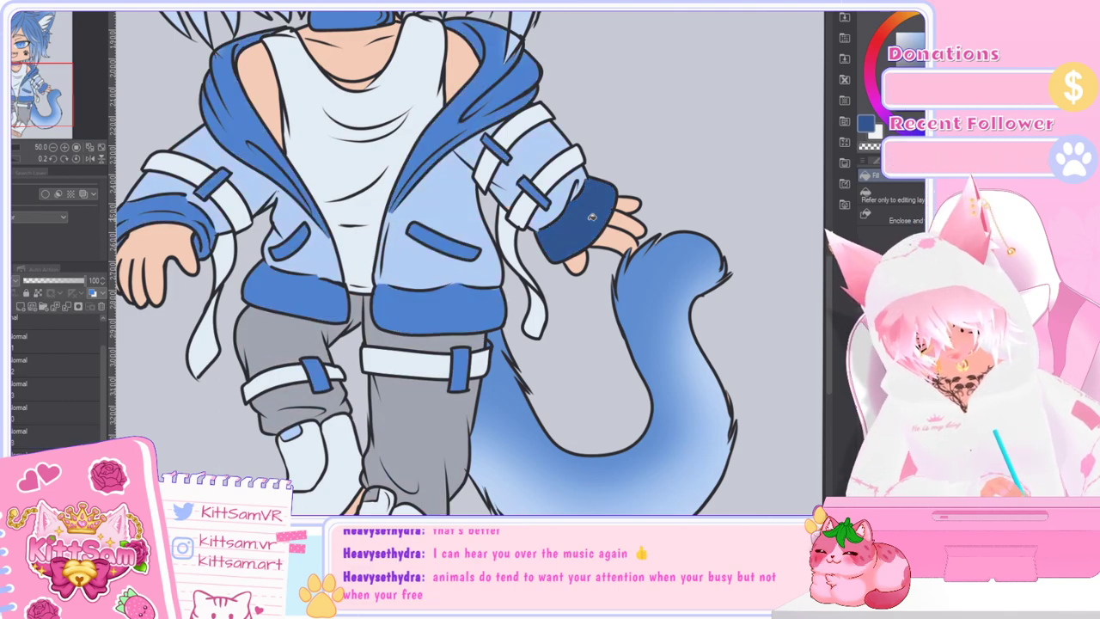
click(483, 303)
click(450, 242)
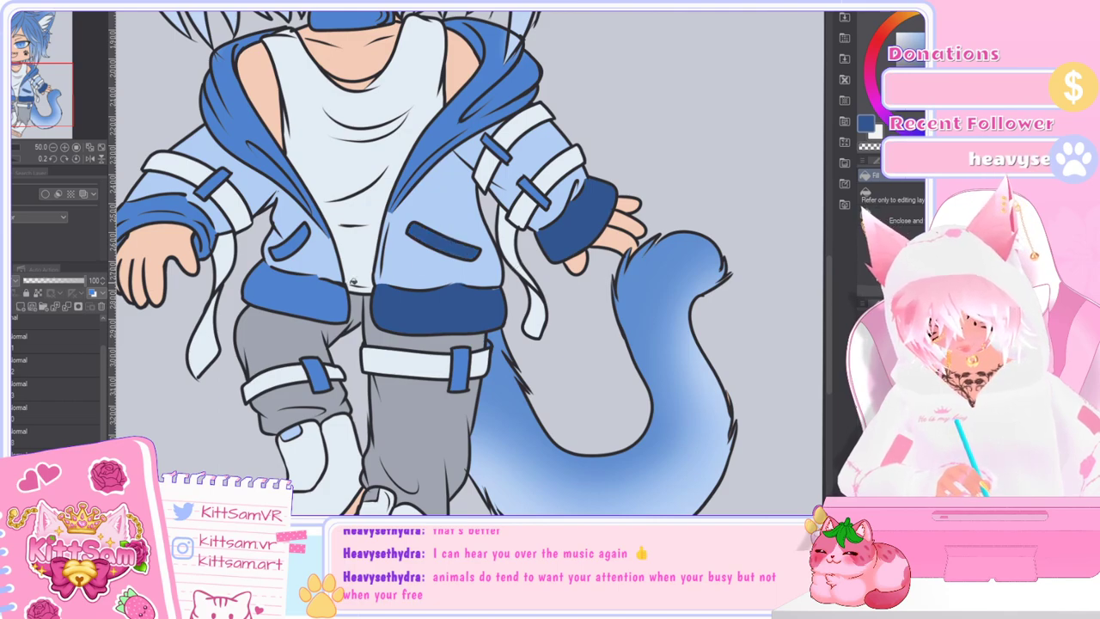
click(364, 279)
click(260, 143)
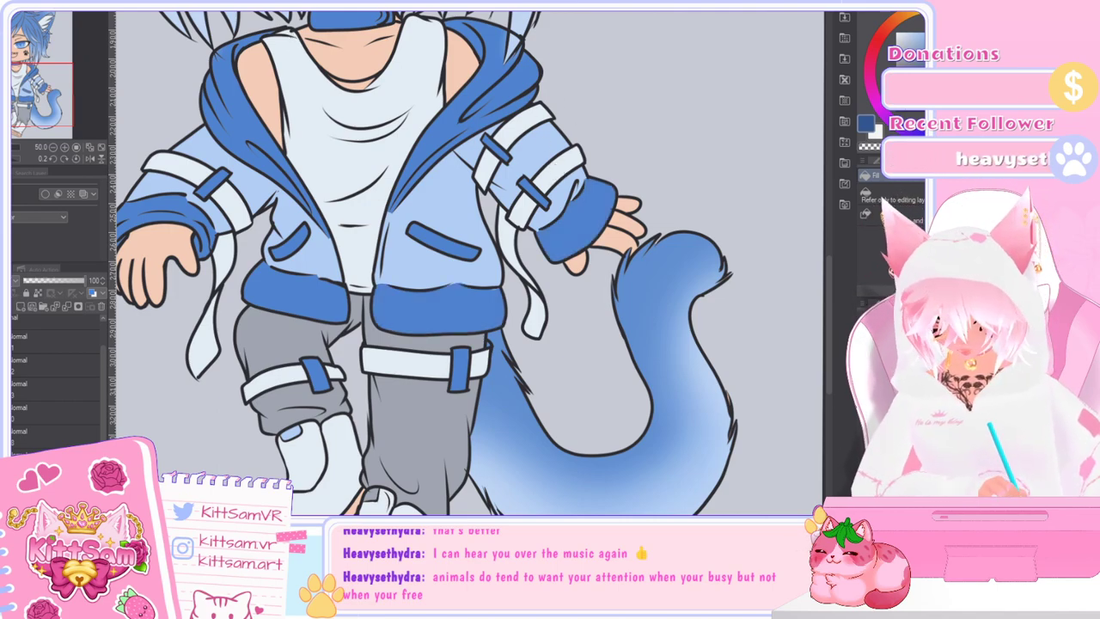
click(421, 447)
key(ctrl+z)
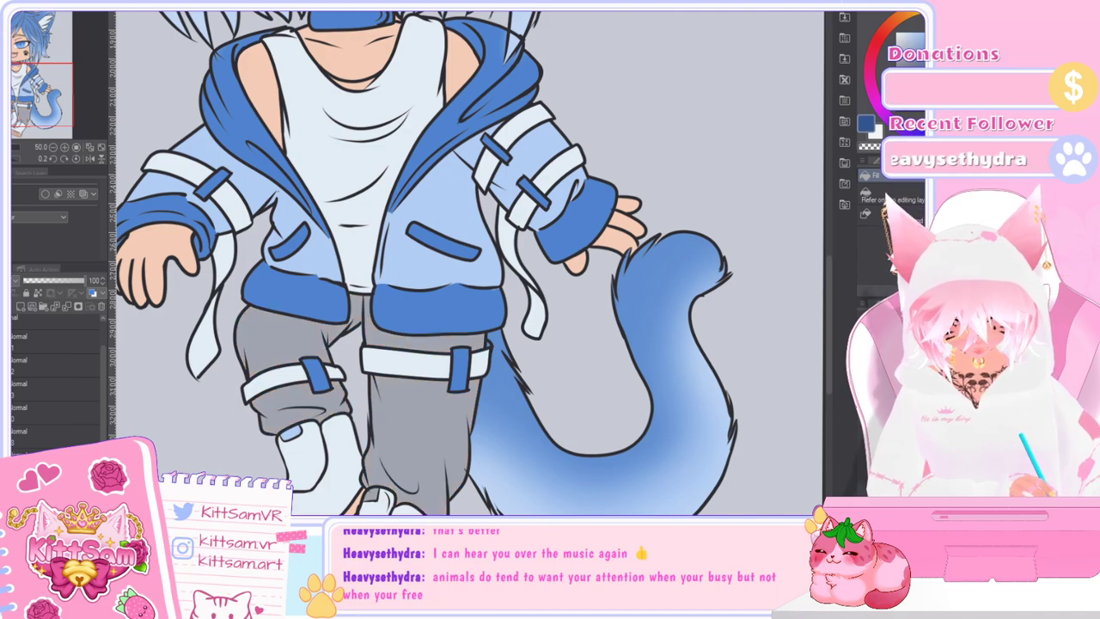
key(ctrl+z)
key(ctrl+y)
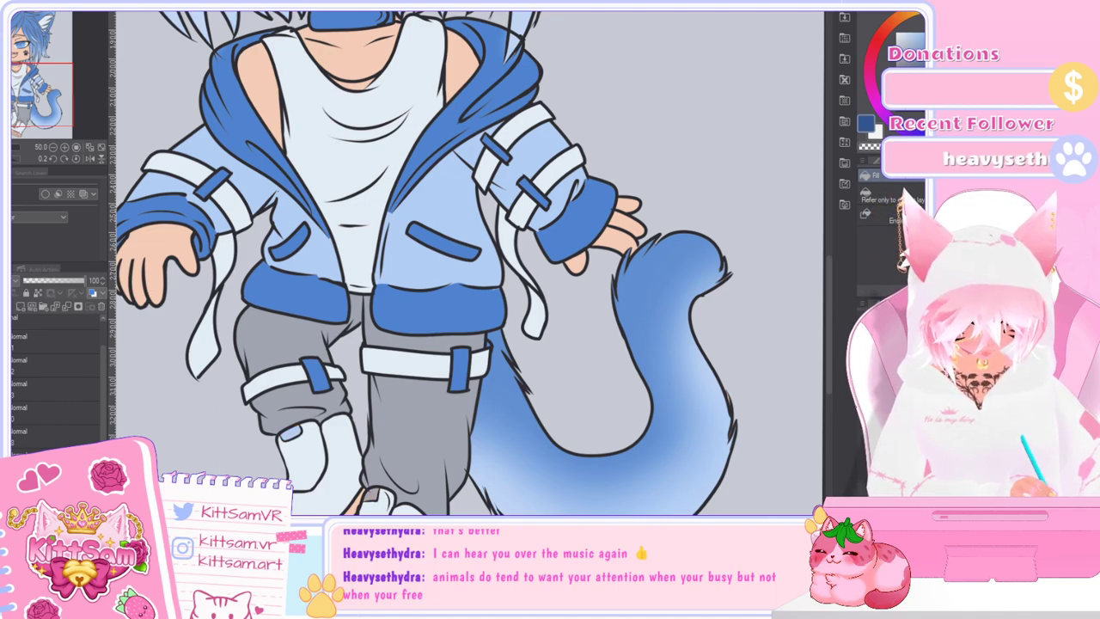
key(ctrl+z)
key(ctrl+y)
key(ctrl+z)
key(ctrl+y)
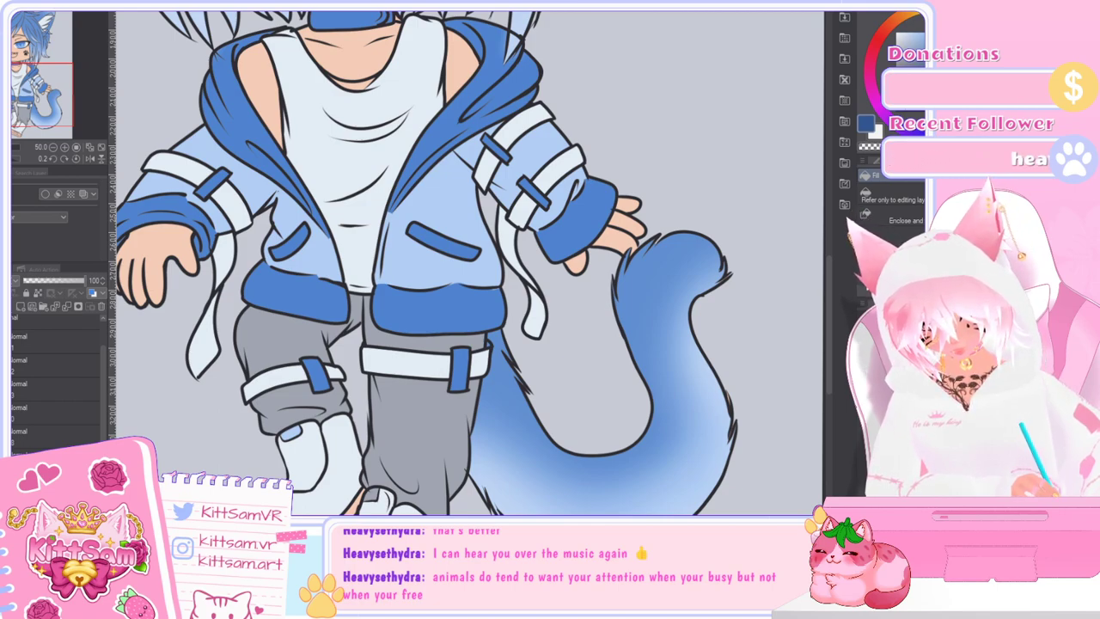
key(ctrl+z)
key(ctrl+y)
Step: Select the strap layer and fill the sleeve straps, their hanging ends and both leg straps with dark blue
click(37, 355)
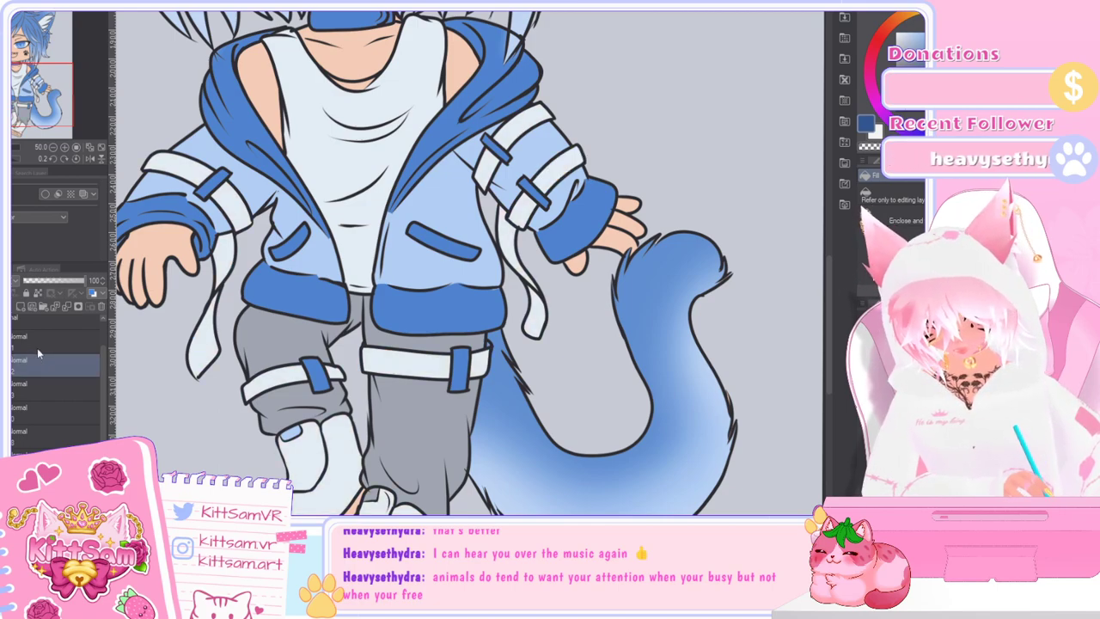
mouse_move(557, 163)
mouse_down()
mouse_move(490, 72)
mouse_move(524, 123)
mouse_move(508, 163)
mouse_move(533, 206)
mouse_move(548, 201)
mouse_move(519, 230)
mouse_move(533, 235)
mouse_move(546, 311)
mouse_up()
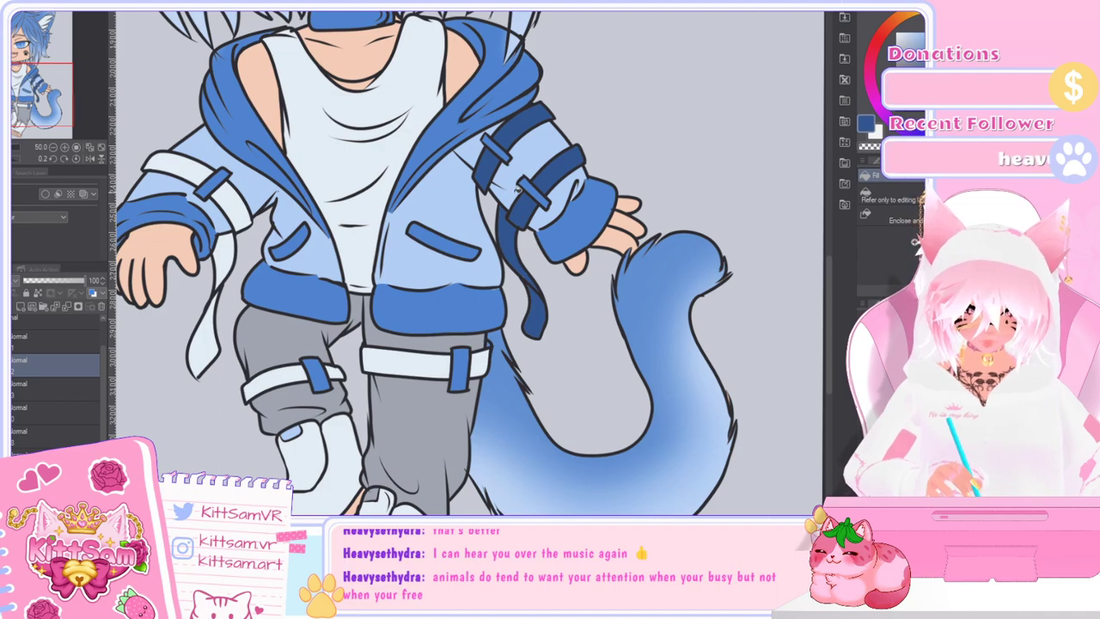
click(238, 206)
click(196, 166)
click(229, 258)
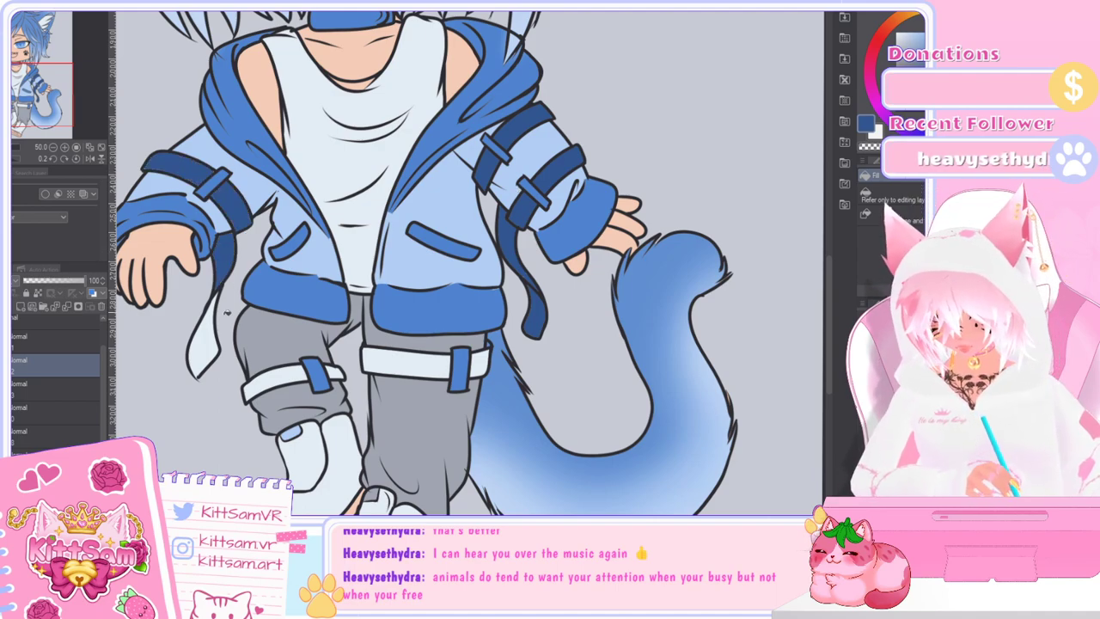
click(211, 327)
click(299, 376)
click(424, 353)
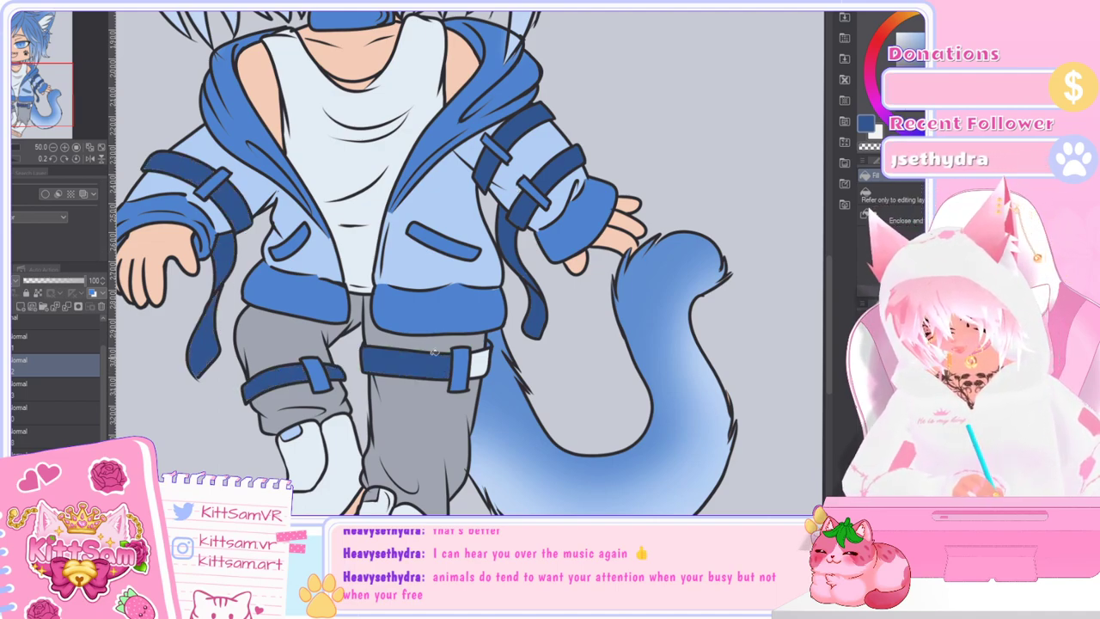
scroll(498, 360, down, 5)
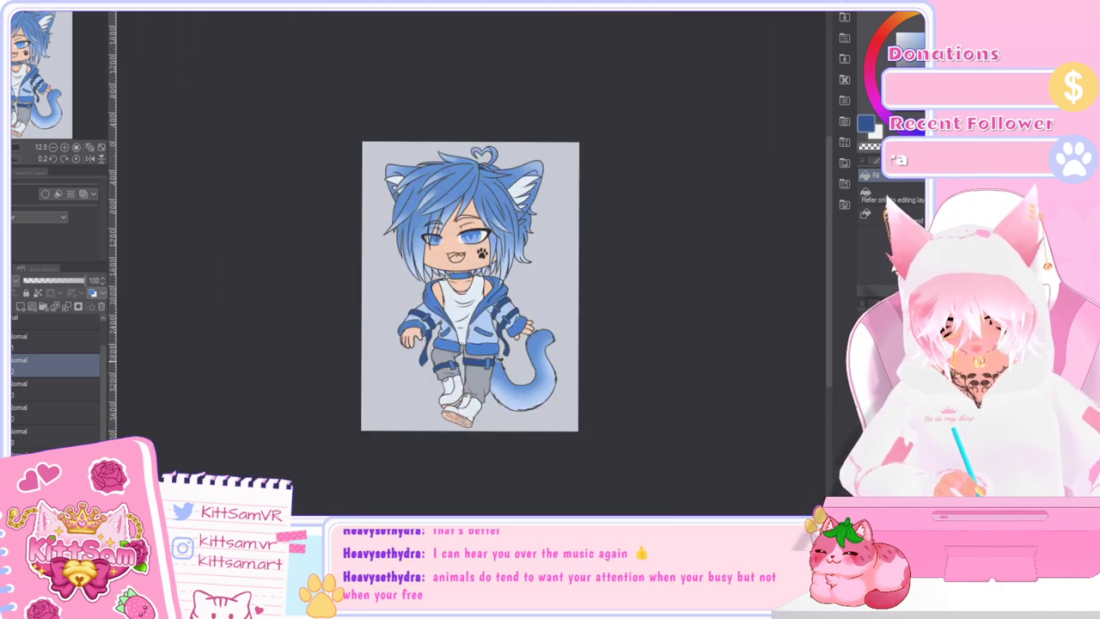
scroll(537, 340, up, 3)
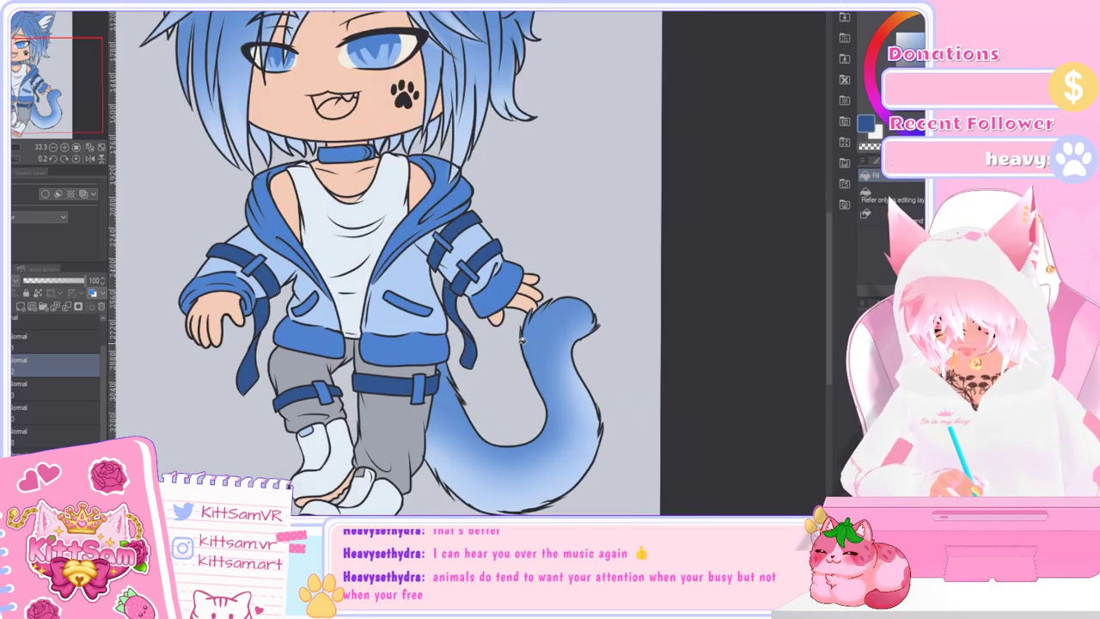
Step: Toggle a lower layer's visibility to find the one holding the strap loops, and select it
scroll(96, 426, down, 2)
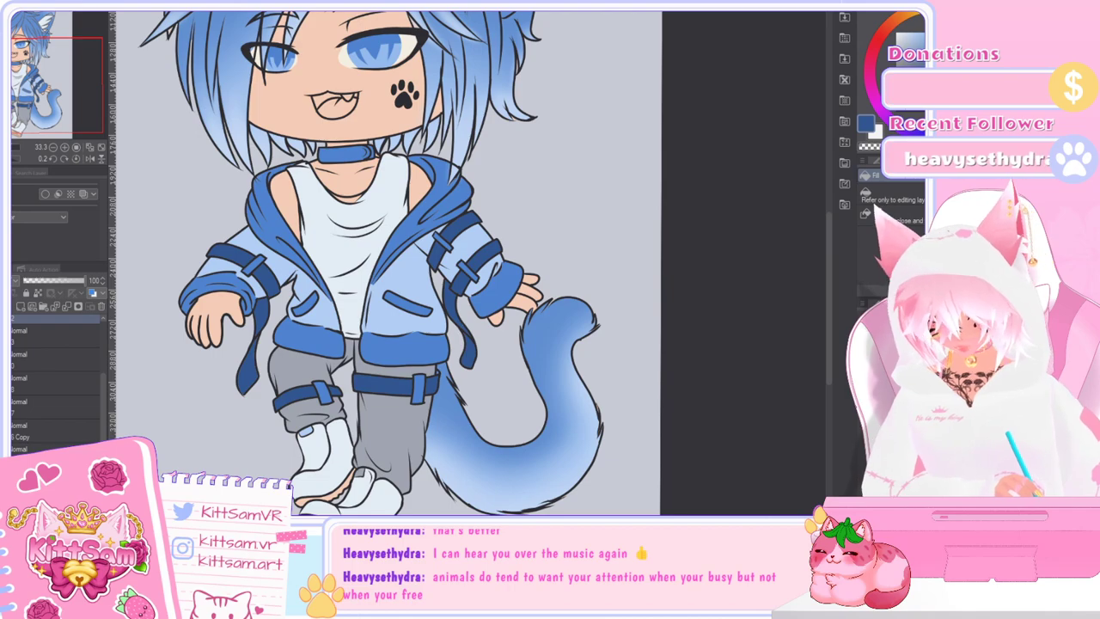
click(6, 447)
click(5, 447)
click(22, 446)
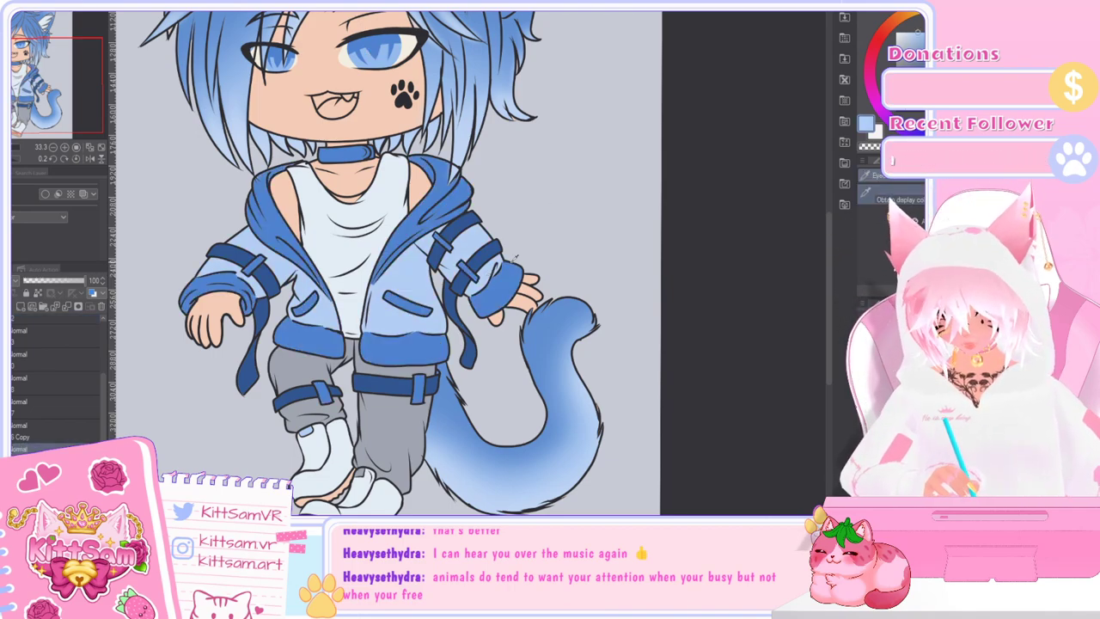
Step: Try filling the strap loops on the tail-side sleeve and legs with light blue, and undo the fills
scroll(449, 243, up, 1)
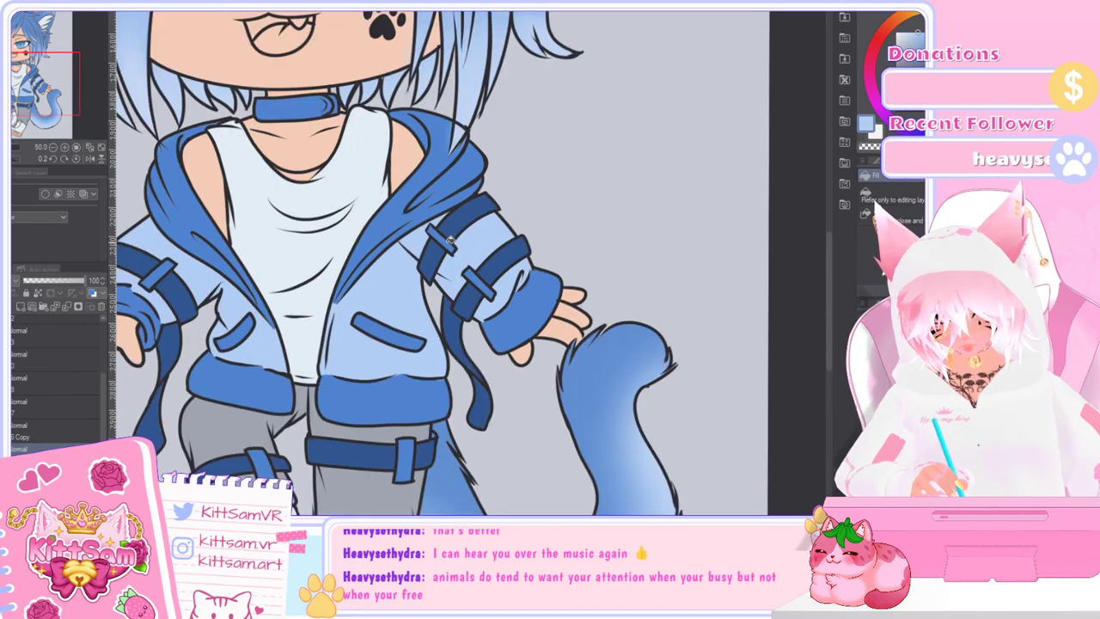
scroll(484, 323, down, 1)
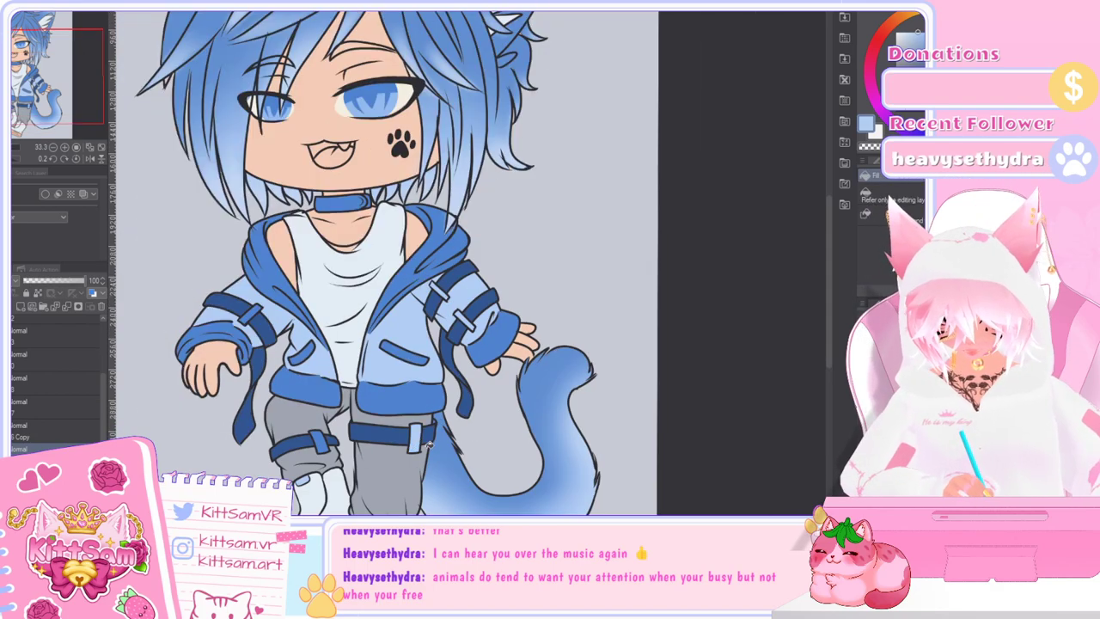
key(ctrl+z)
key(ctrl+z)
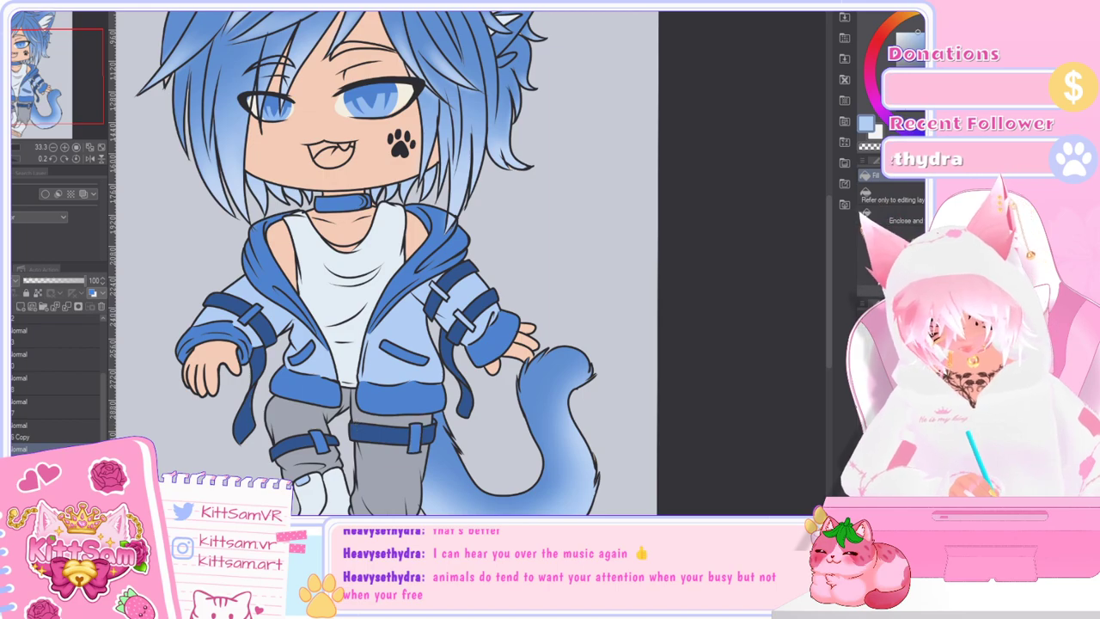
key(i)
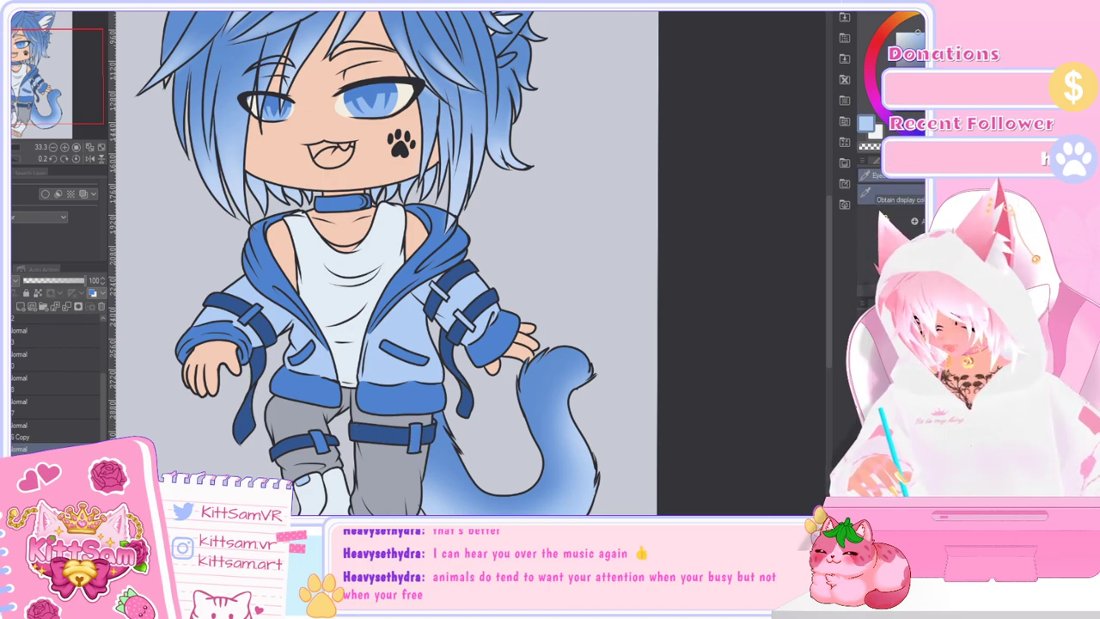
key(ctrl+z)
key(ctrl+z)
key(ctrl+z)
key(ctrl+z)
key(ctrl+y)
key(ctrl+y)
key(ctrl+y)
key(ctrl+y)
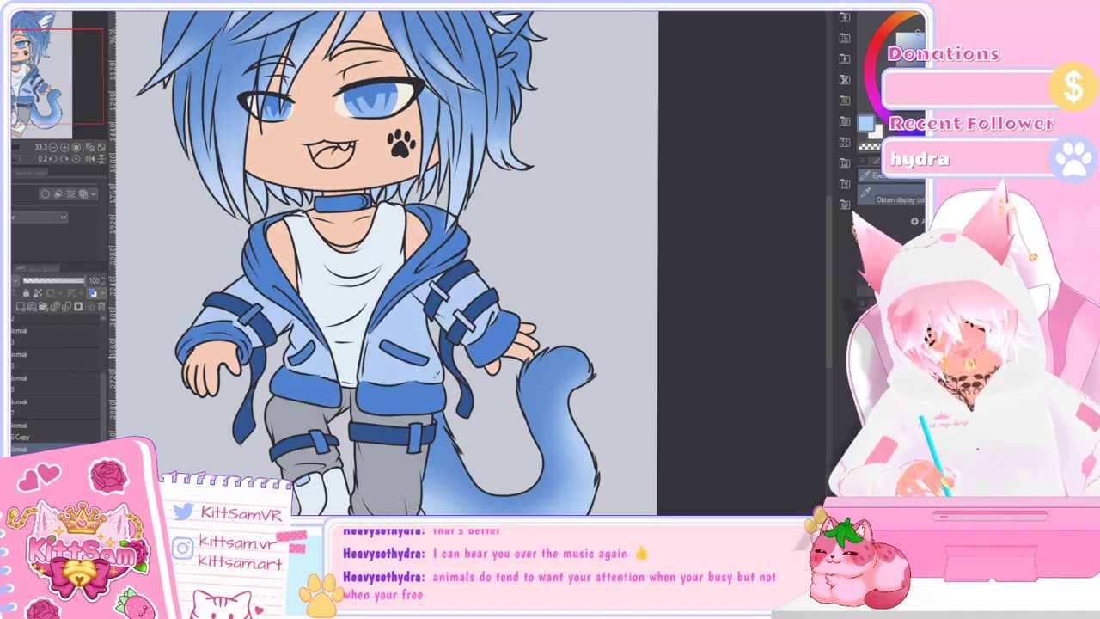
Step: Sample a blue-grey near the jacket hem and trousers, and fill the strap loops with it
click(393, 416)
key(g)
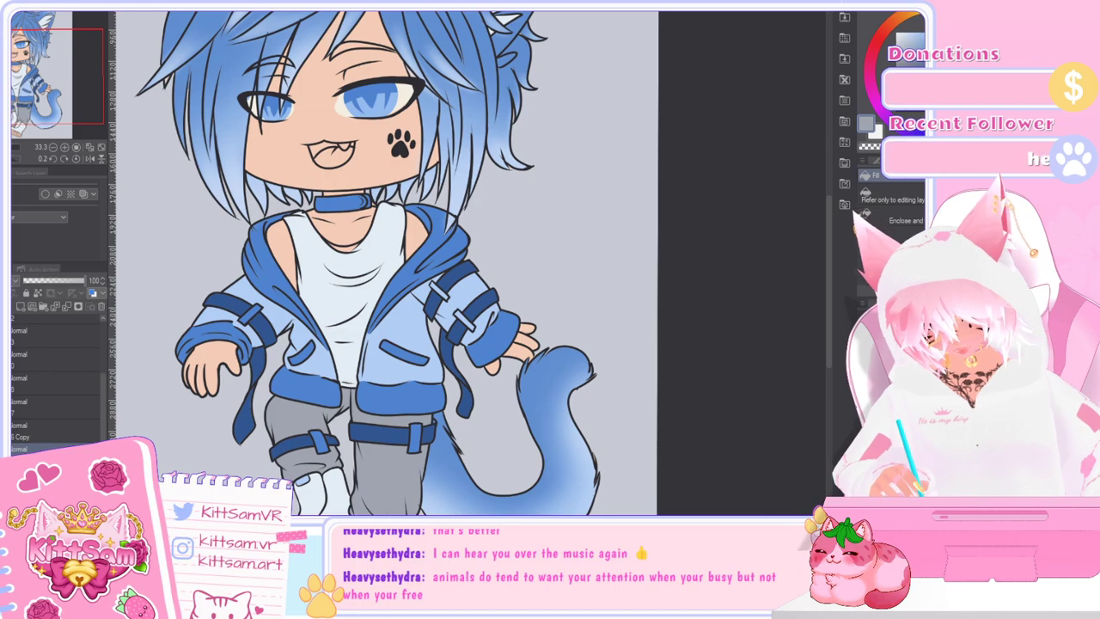
scroll(336, 440, down, 1)
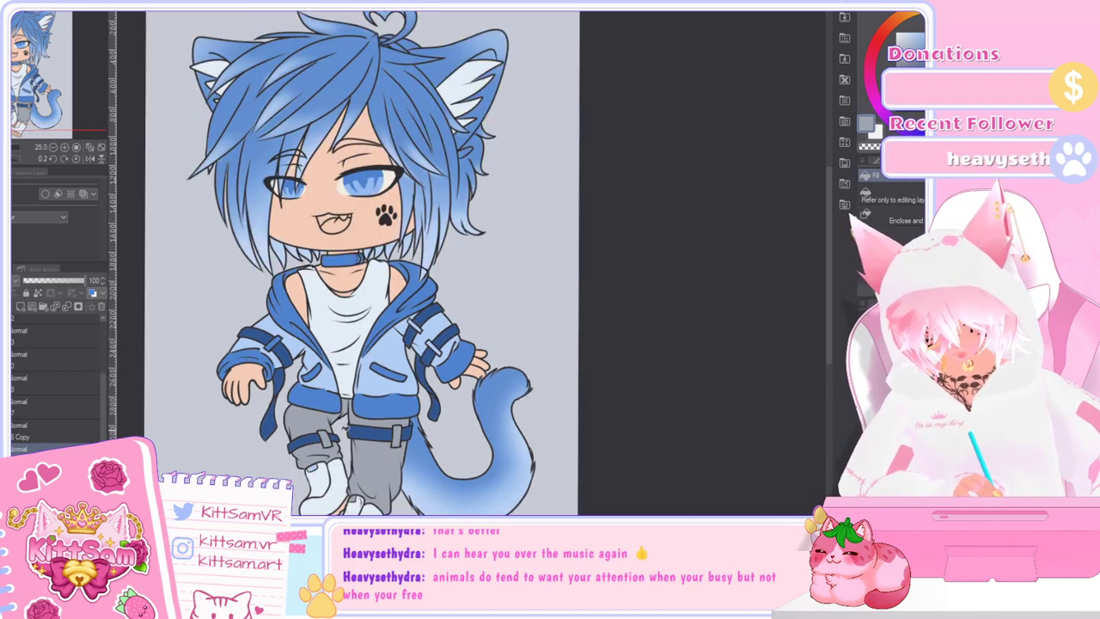
mouse_move(828, 332)
mouse_down()
mouse_move(829, 344)
mouse_move(831, 330)
mouse_up()
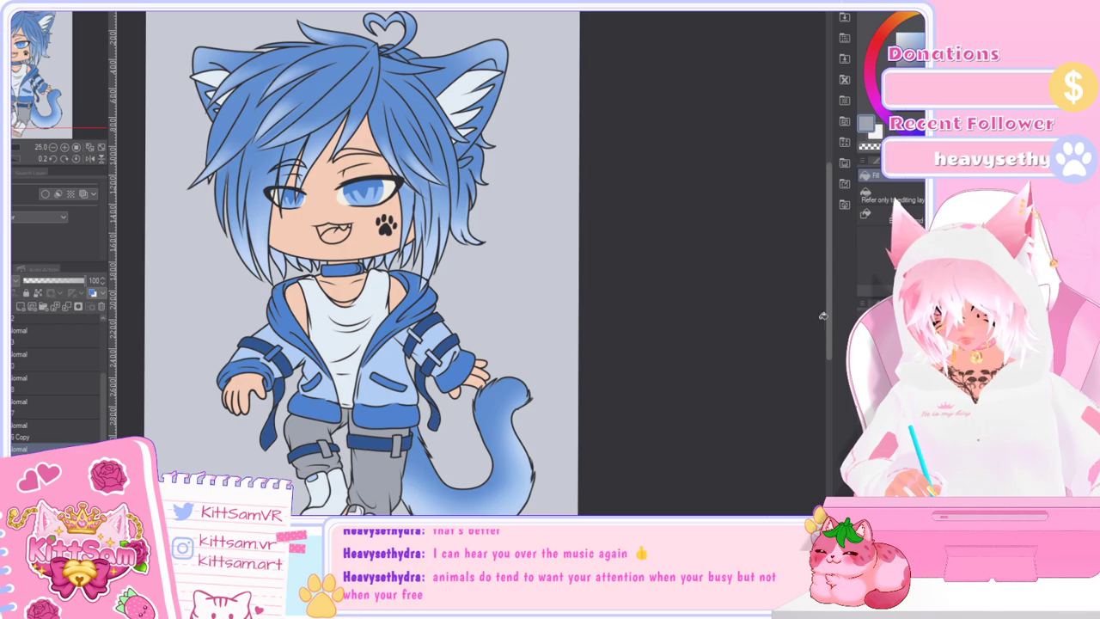
mouse_move(830, 339)
mouse_down()
mouse_move(836, 387)
mouse_move(829, 352)
mouse_move(819, 385)
mouse_move(819, 353)
mouse_up()
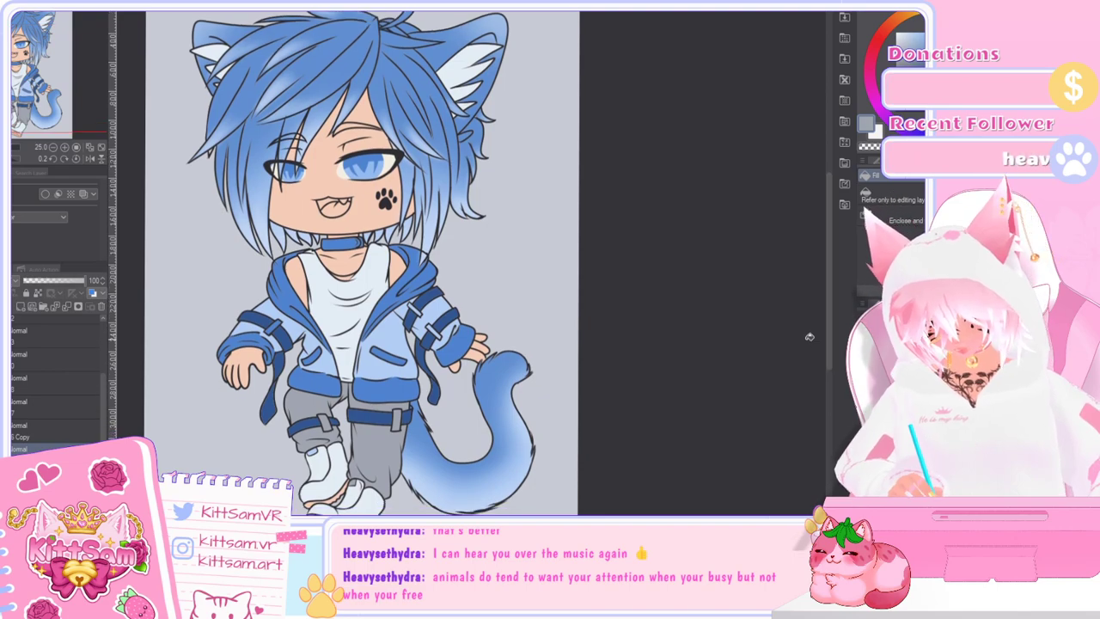
Step: Try filling the shirt with the pale blue sampled from it, and undo the change
scroll(328, 314, up, 2)
key(i)
click(361, 292)
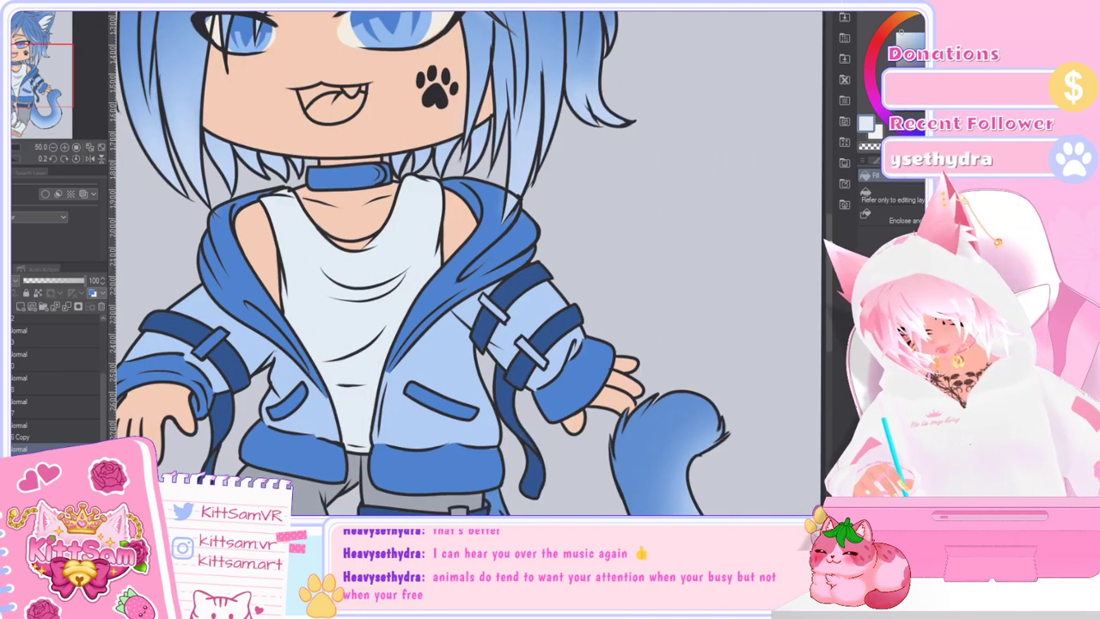
key(g)
click(363, 238)
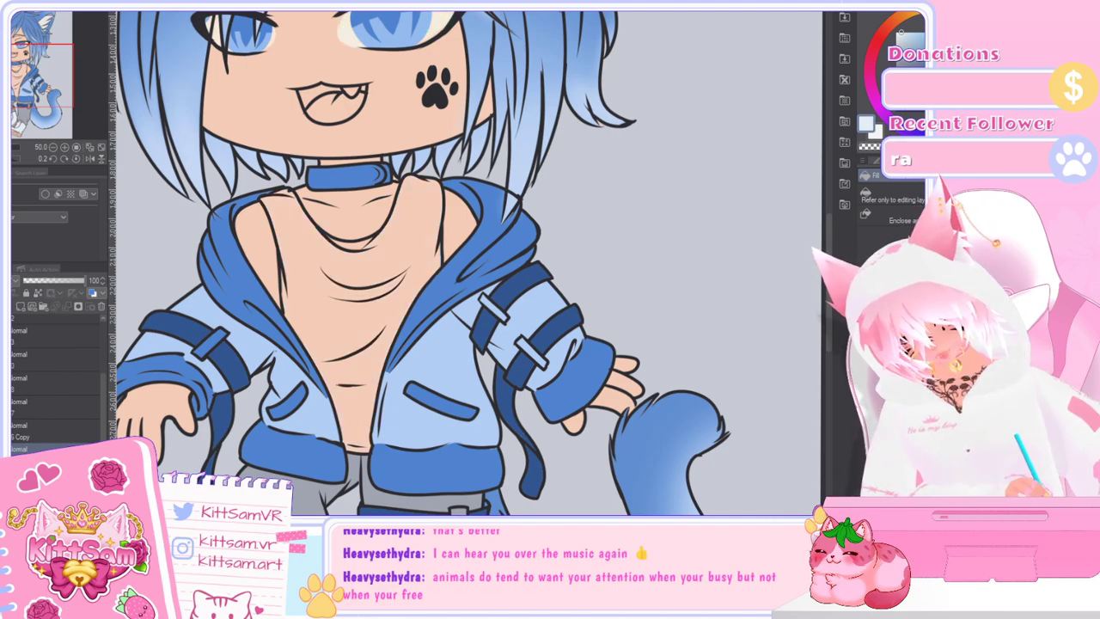
key(ctrl+z)
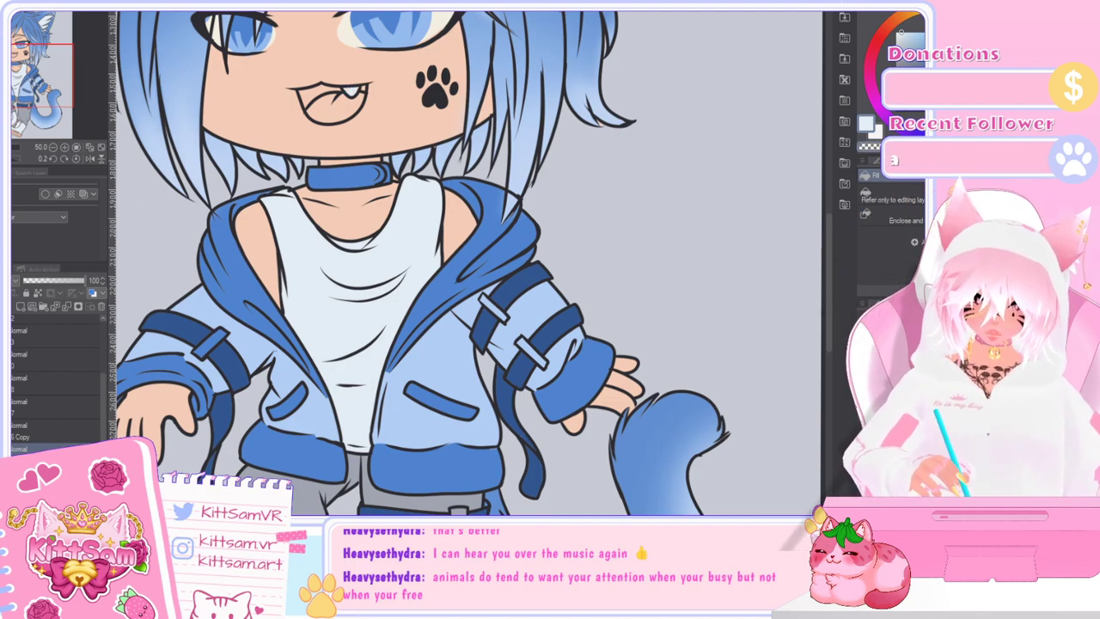
Step: Sample the off-white of the eyes and fill the fang in the open mouth with it
key(i)
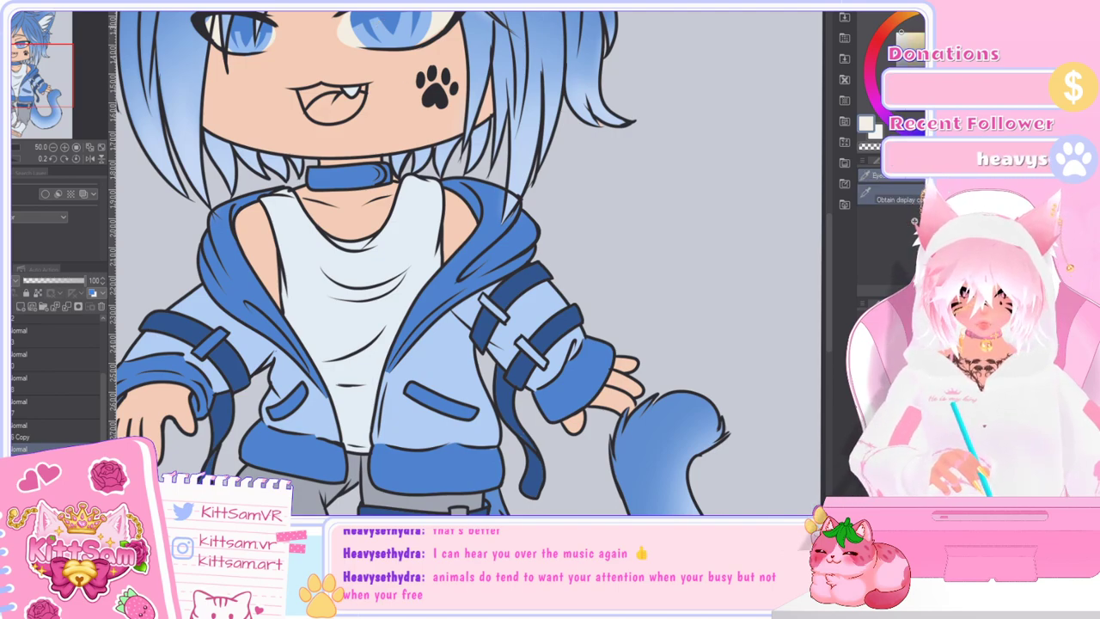
key(e)
key(g)
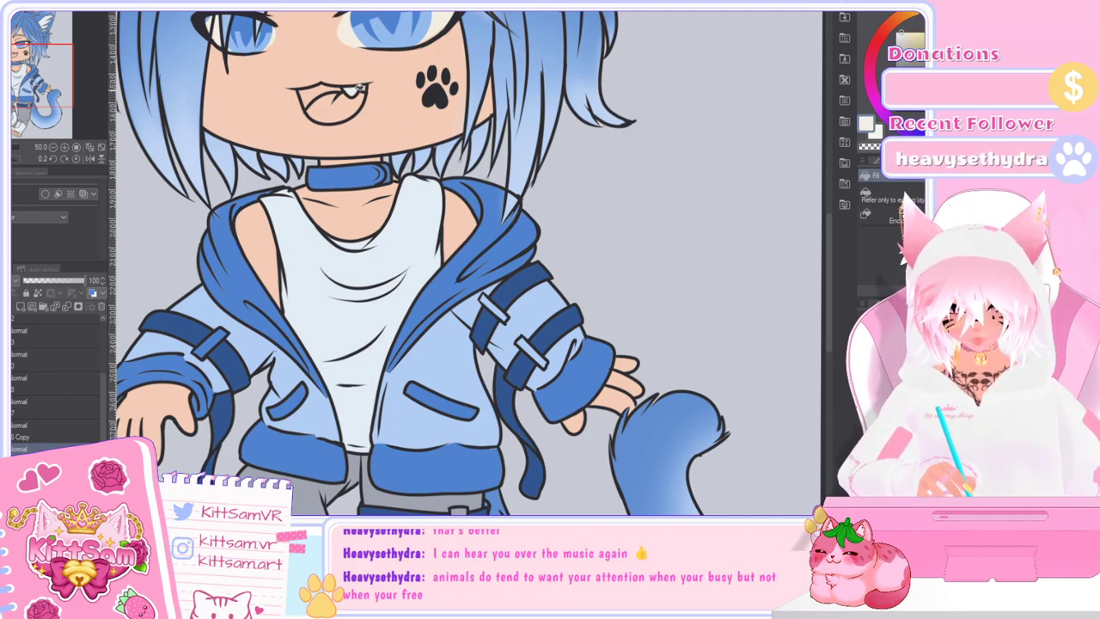
scroll(412, 96, down, 1)
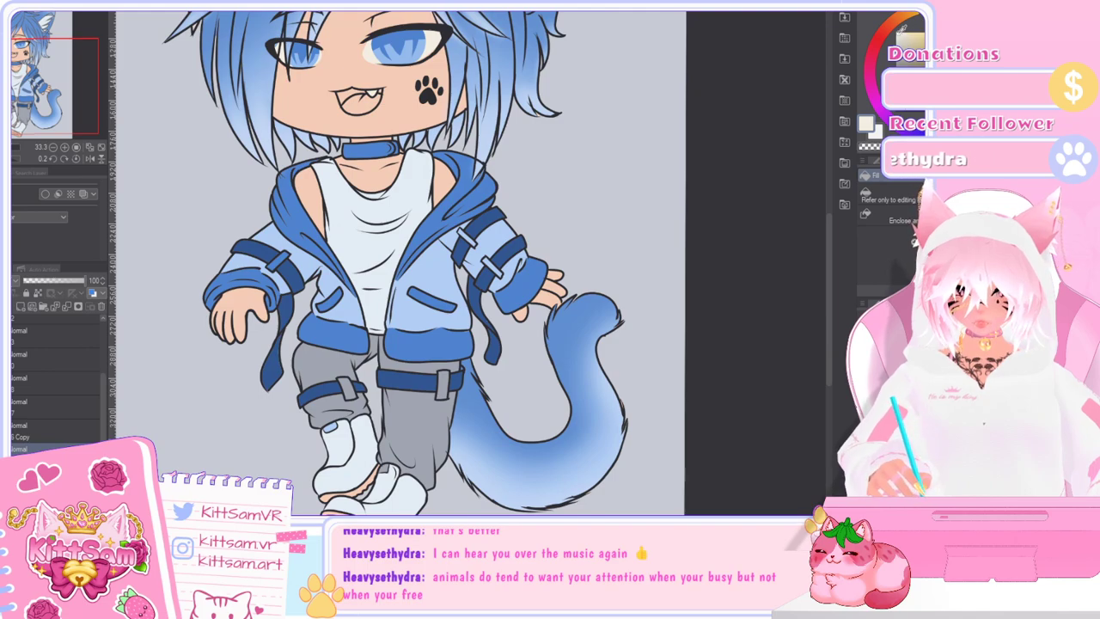
key(ctrl+plus)
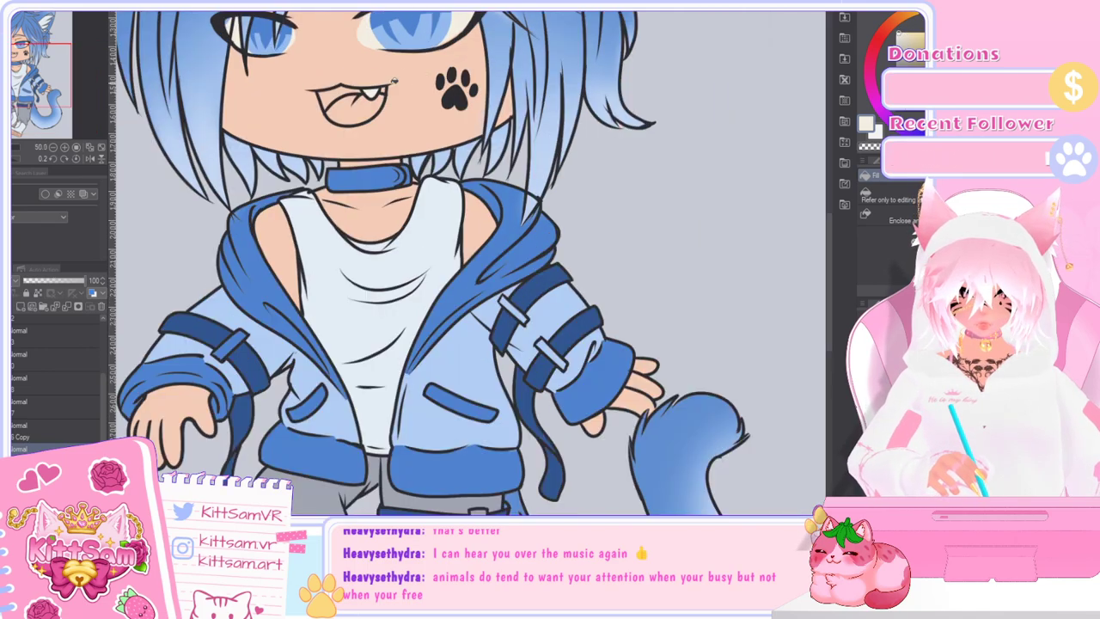
scroll(835, 292, up, 2)
scroll(835, 292, up, 3)
key(ctrl+minus)
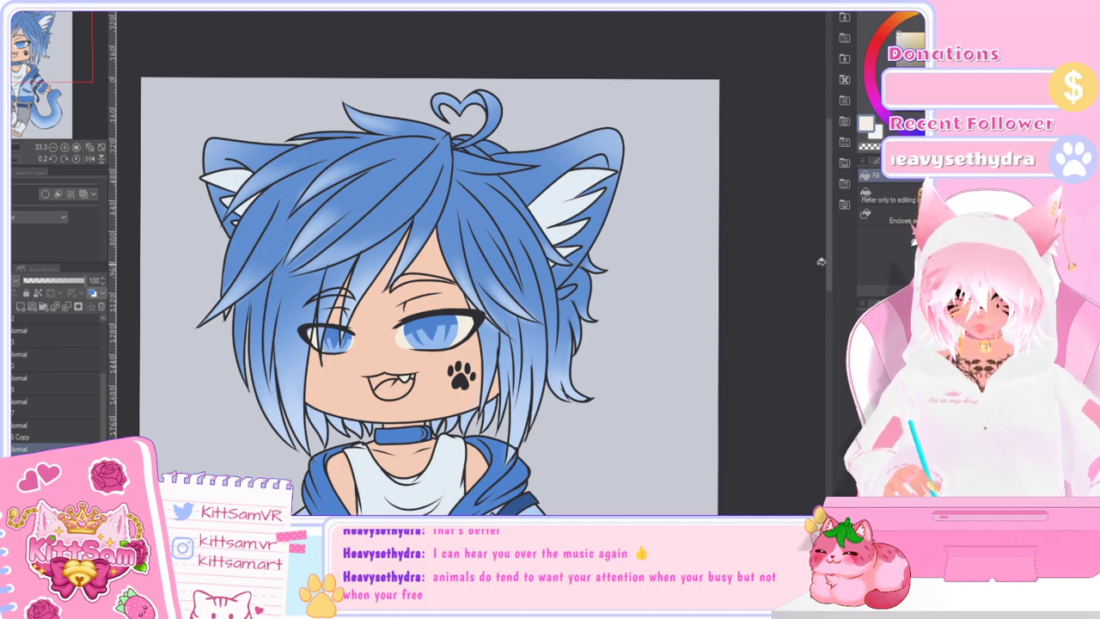
Step: With the pen, colour the tongue pink and the rest of the mouth's interior a darker pink
key(i)
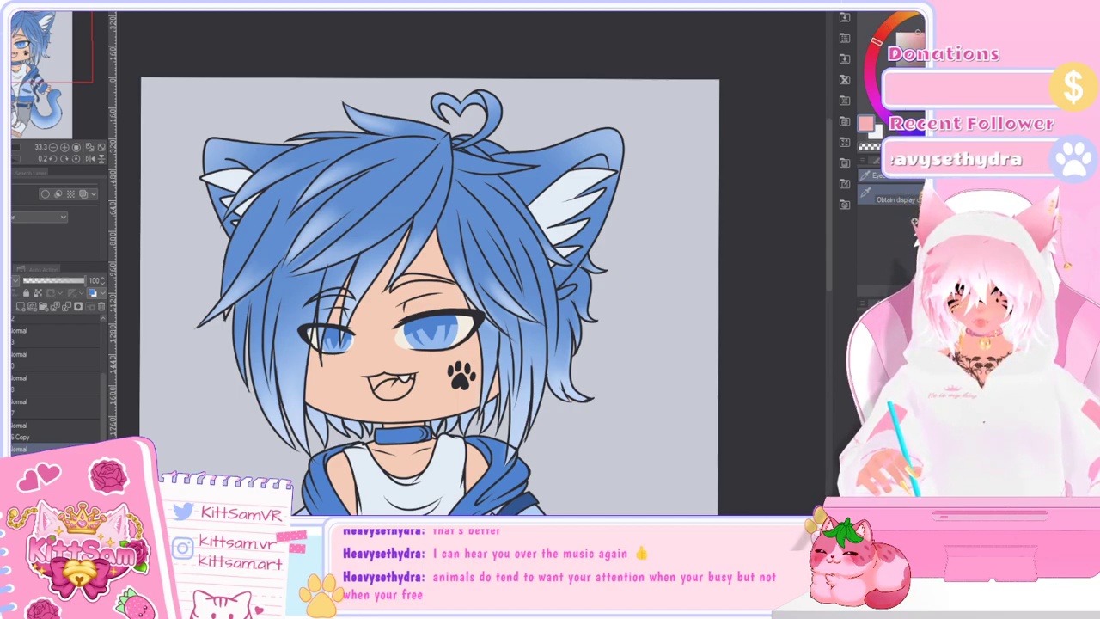
key(p)
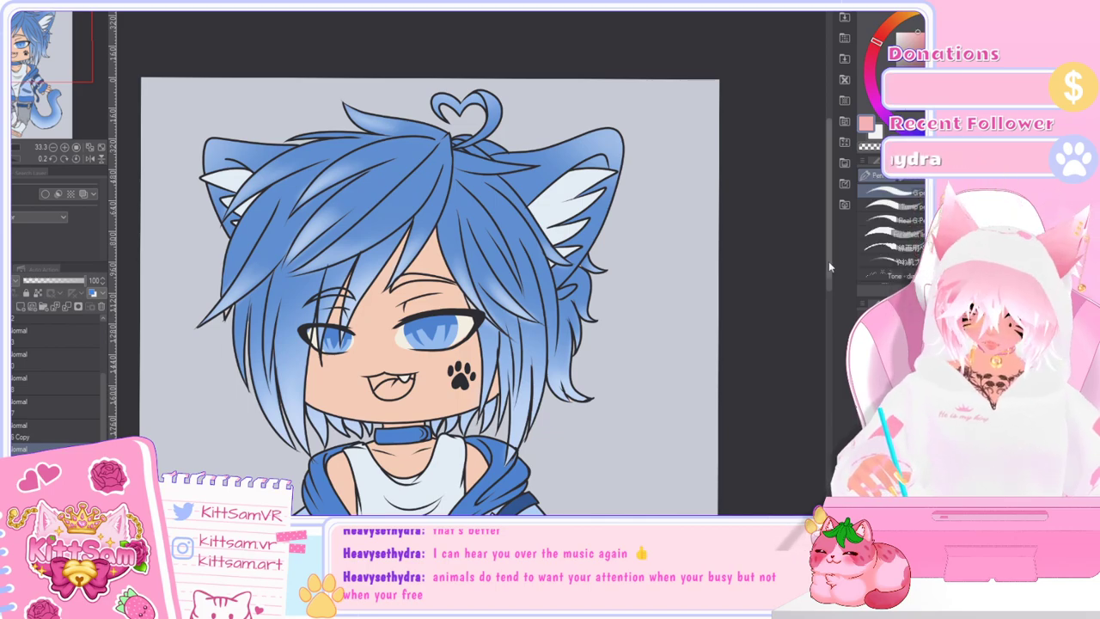
drag(830, 274, 831, 301)
scroll(371, 325, up, 2)
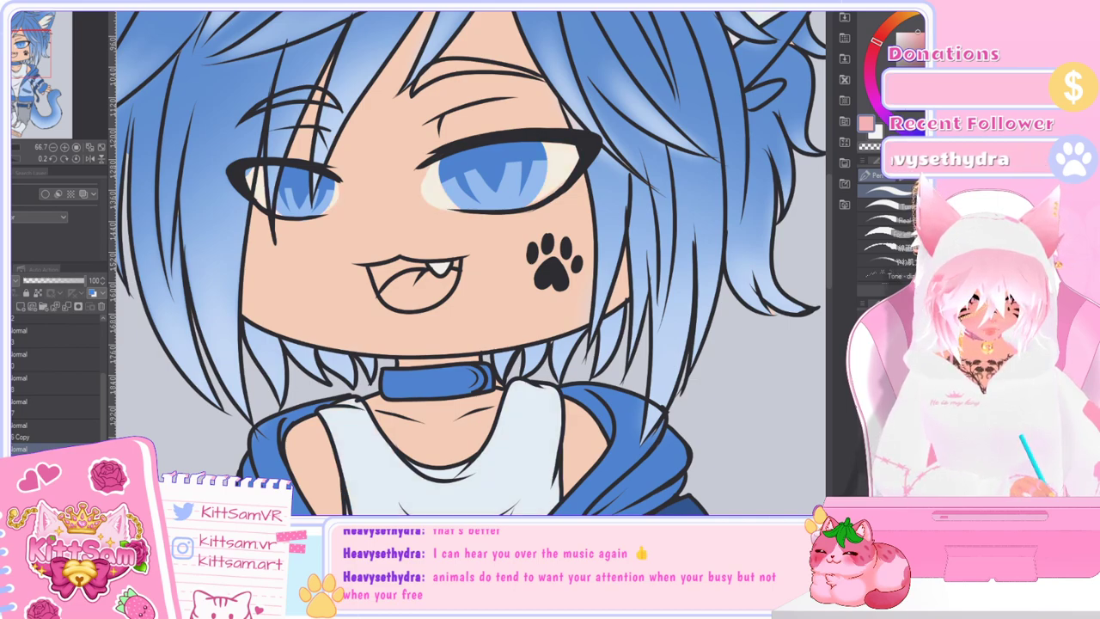
key(ctrl+z)
key(ctrl+y)
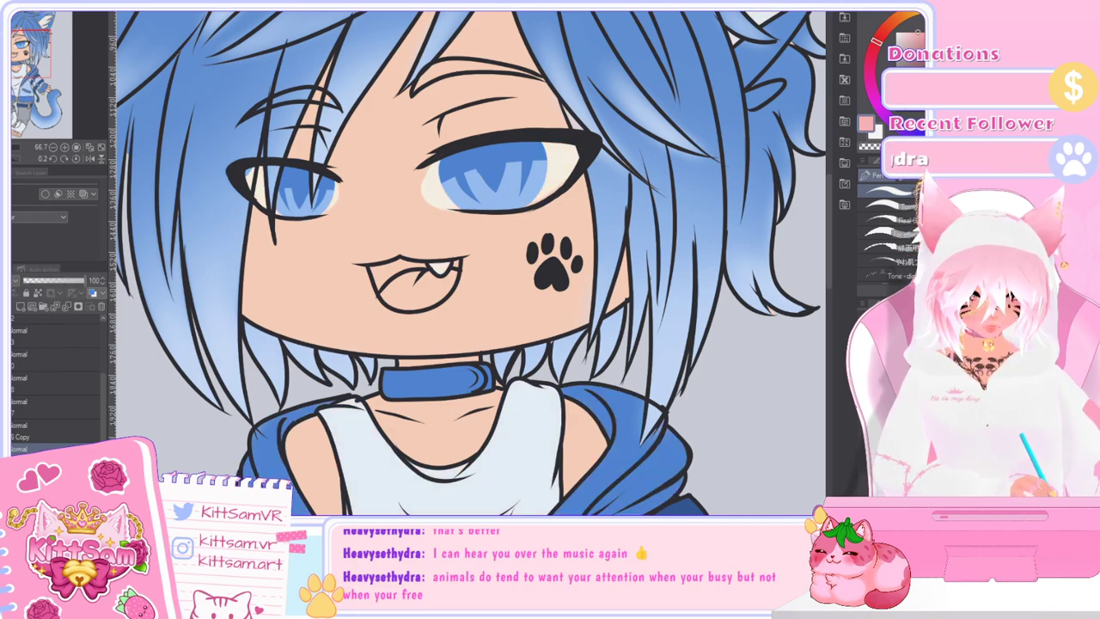
click(8, 449)
click(9, 449)
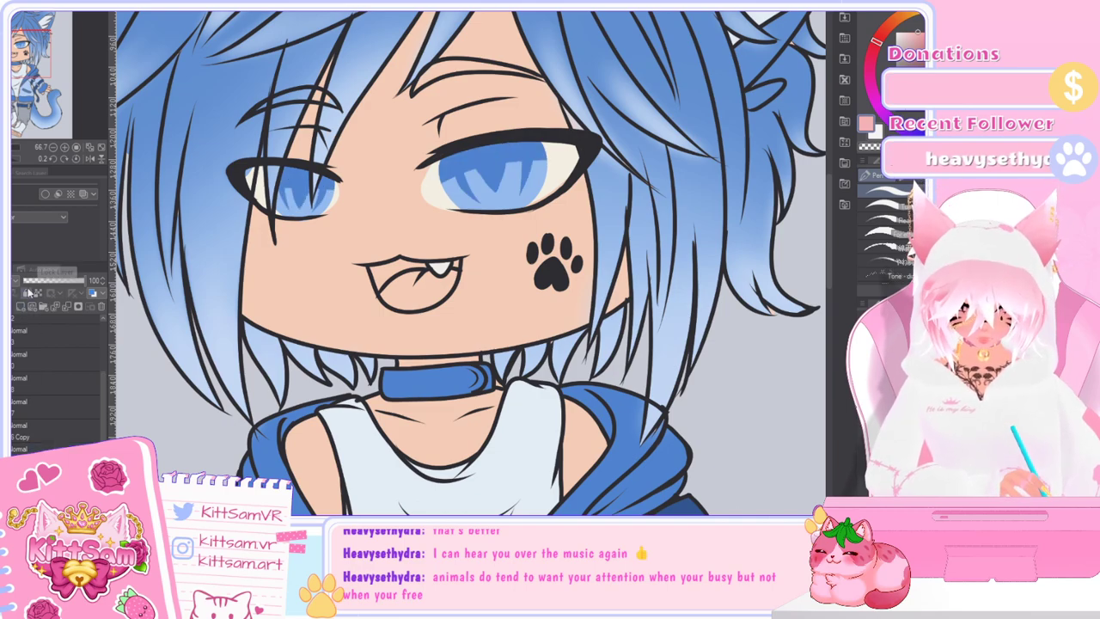
mouse_move(421, 287)
mouse_down()
mouse_move(395, 294)
mouse_move(431, 289)
mouse_up()
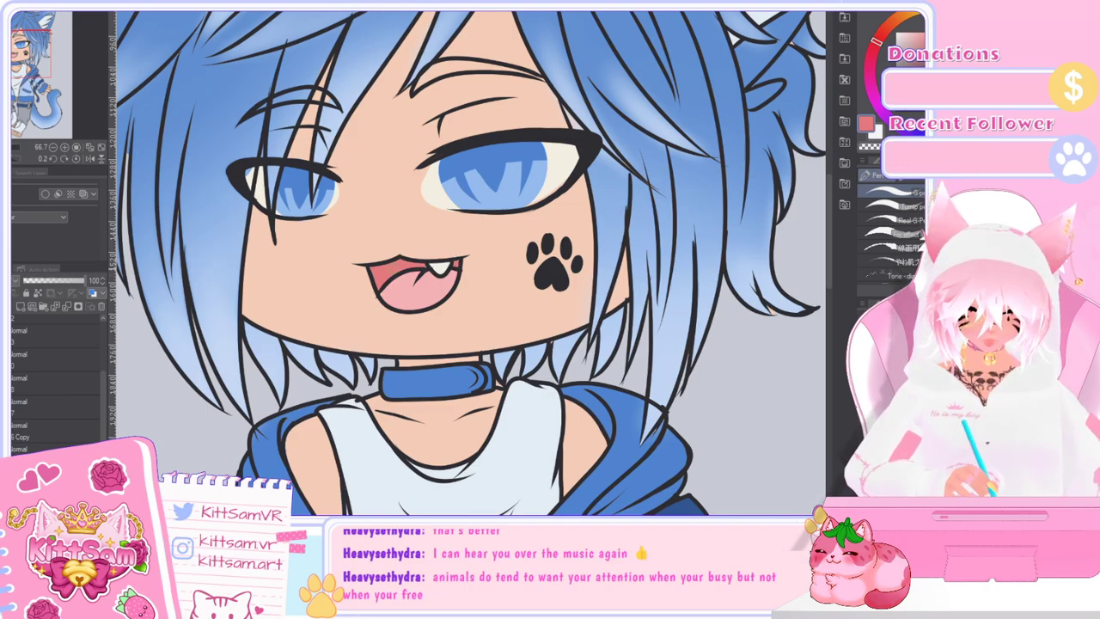
scroll(393, 270, down, 3)
Step: Sample the dark blue of the tail-side sleeve strap as the drawing colour
drag(830, 274, 836, 267)
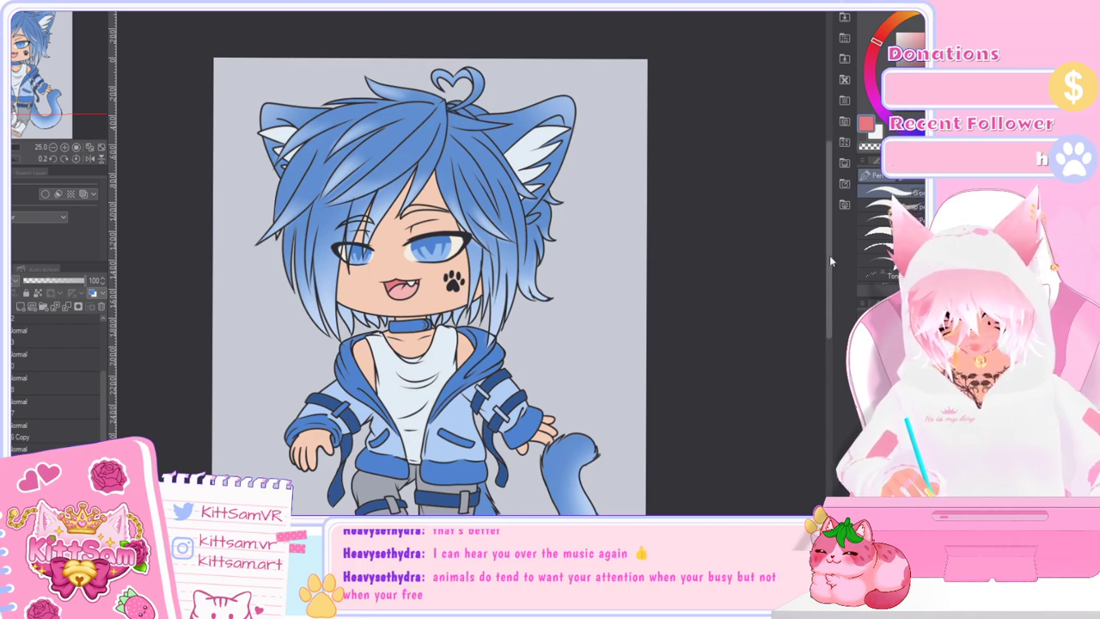
scroll(829, 255, down, 3)
alt+click(491, 333)
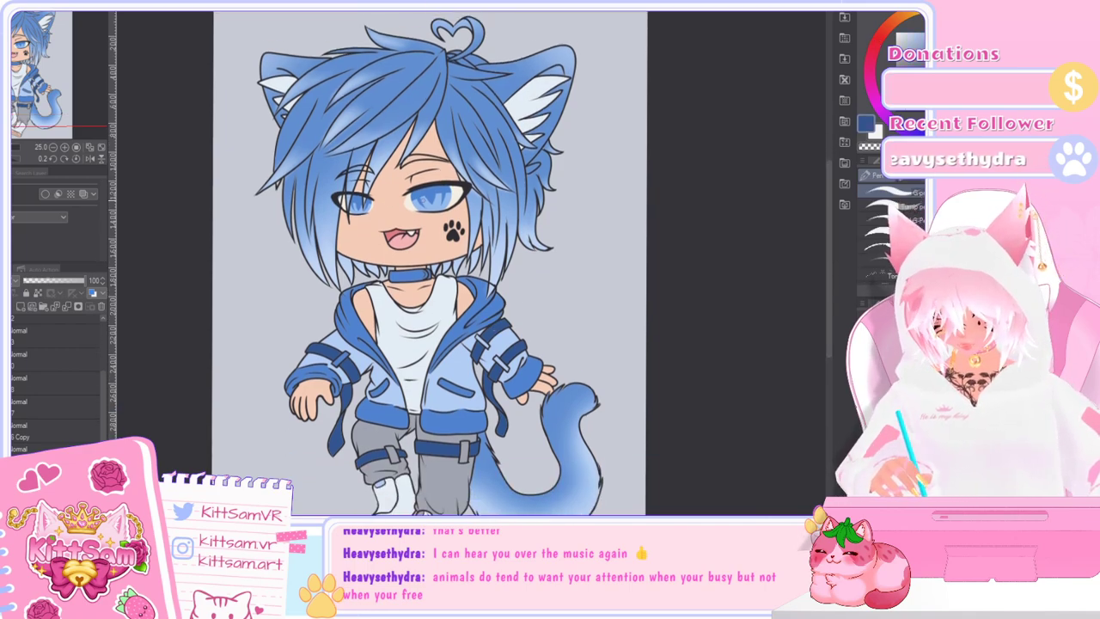
Step: Sample lighter blues for the pen and retouch the colour around the eye crossed by hair strands
scroll(428, 236, up, 2)
scroll(431, 261, up, 1)
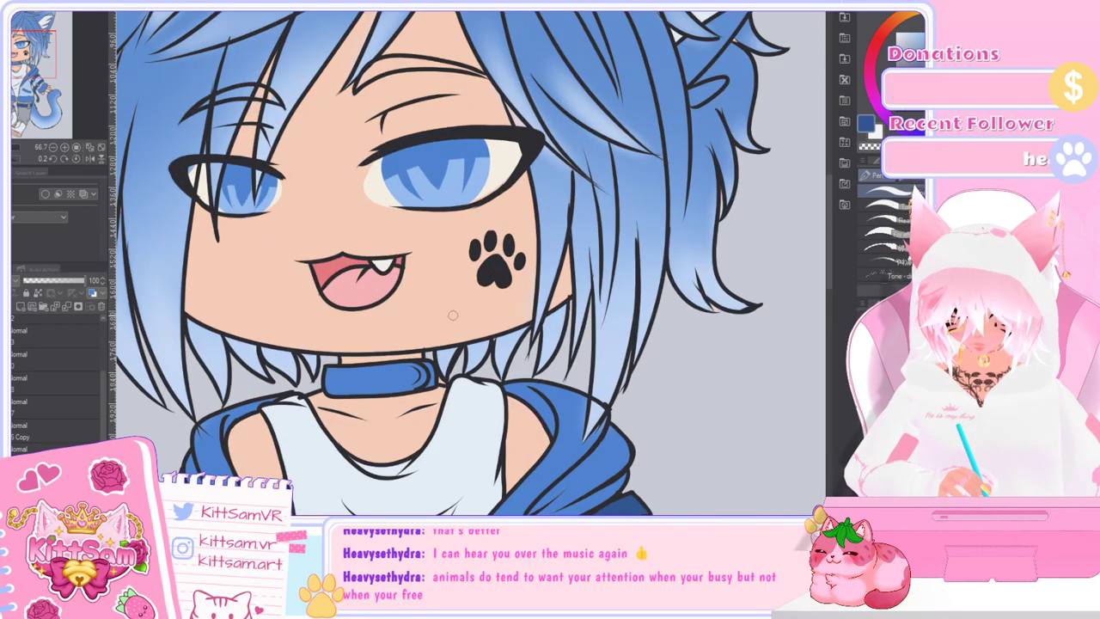
scroll(454, 313, down, 1)
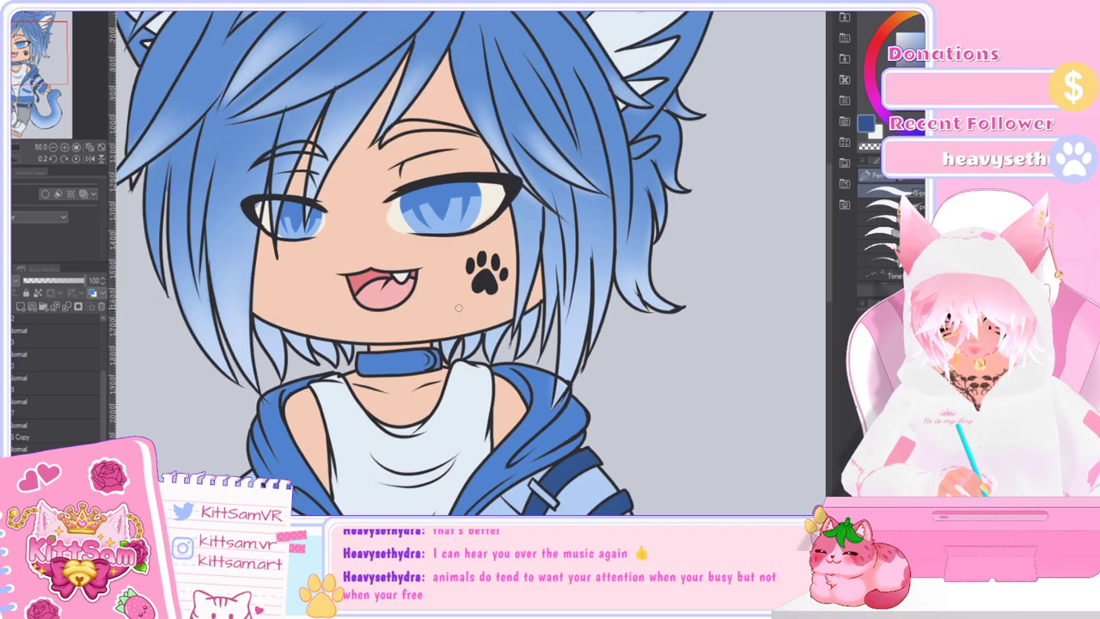
key(i)
click(497, 26)
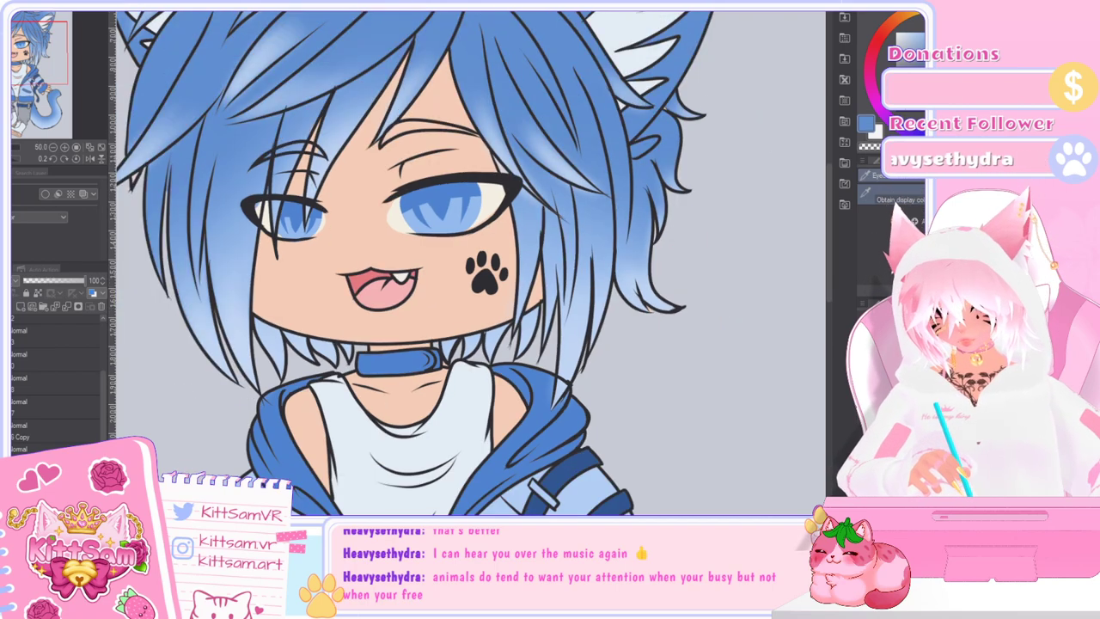
key(p)
click(53, 359)
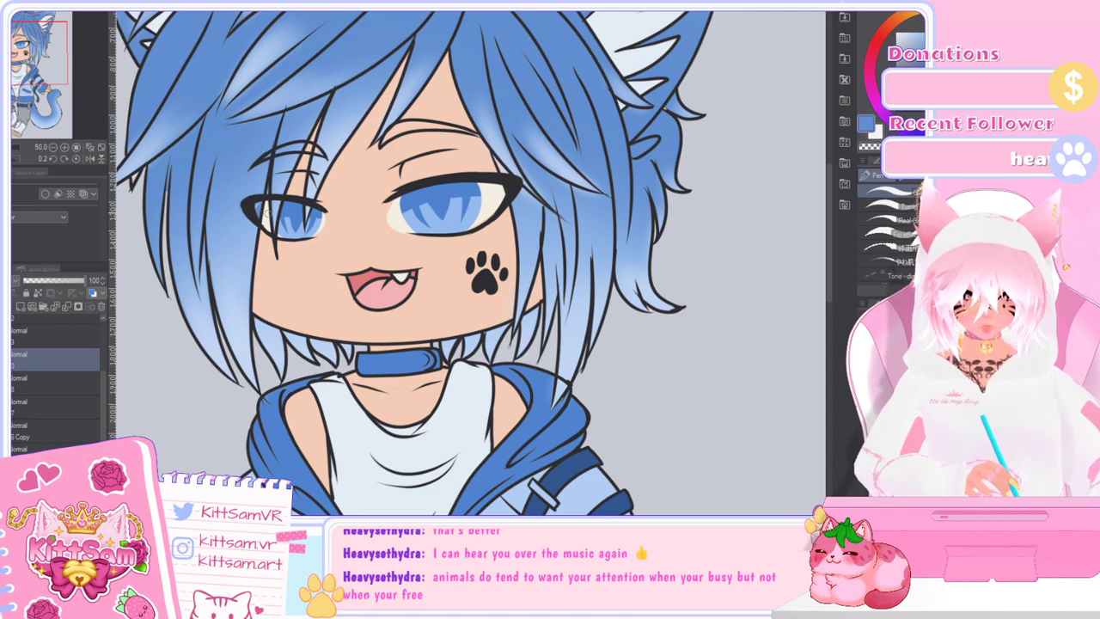
scroll(268, 222, up, 3)
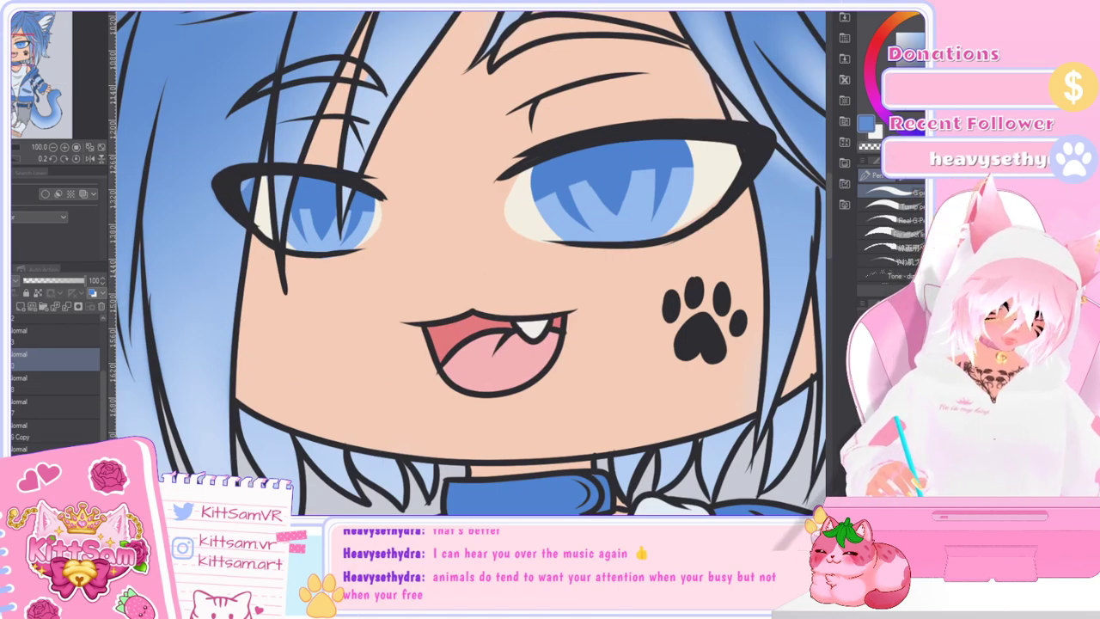
click(58, 328)
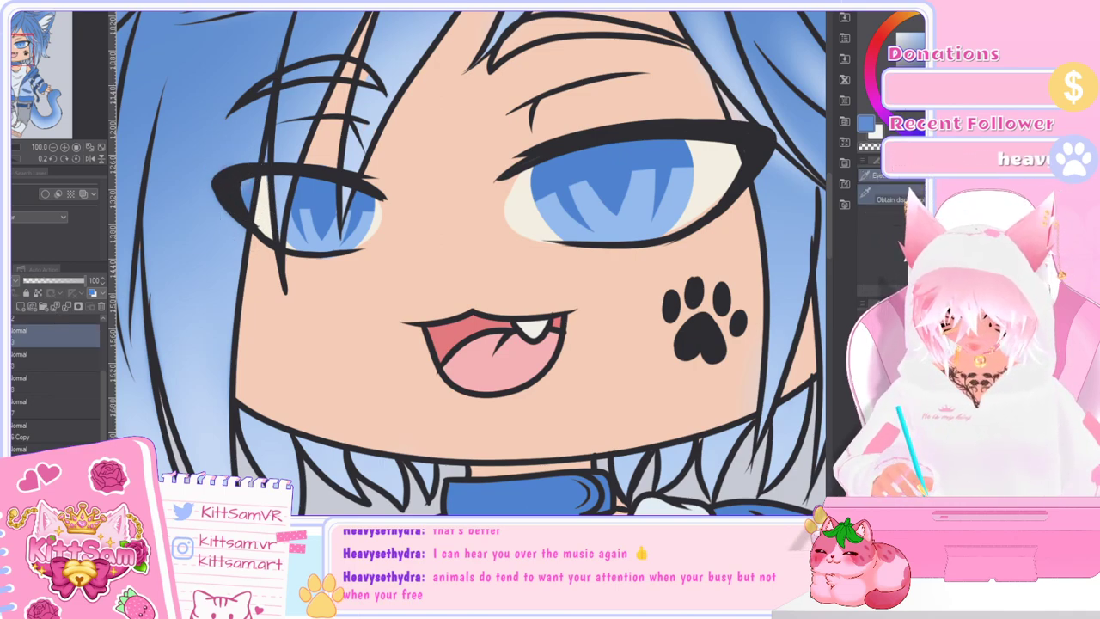
key(p)
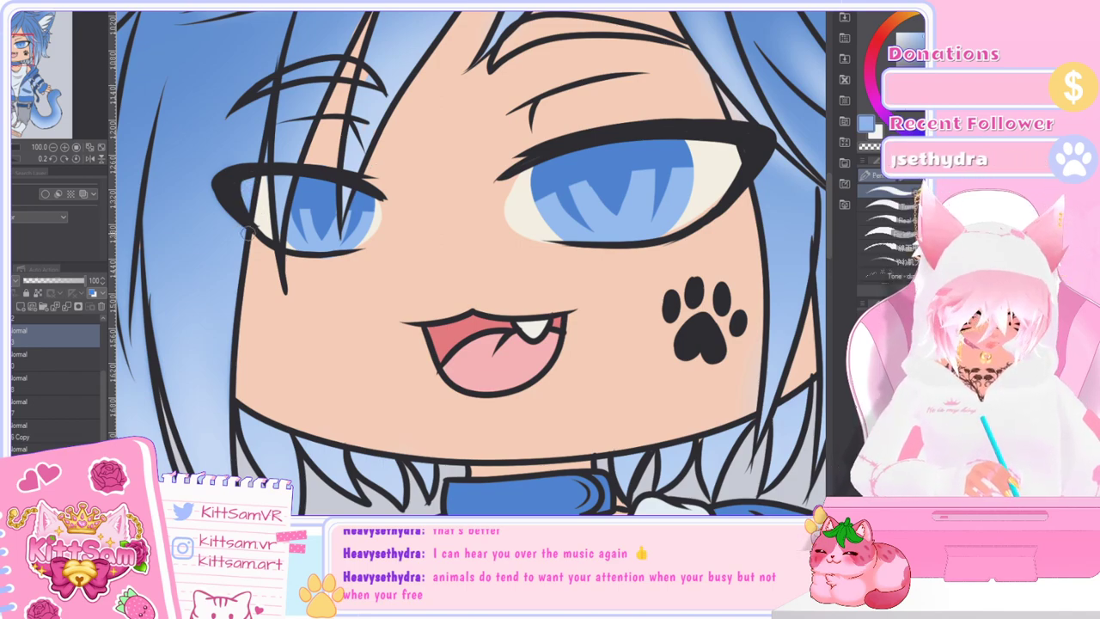
scroll(248, 233, down, 3)
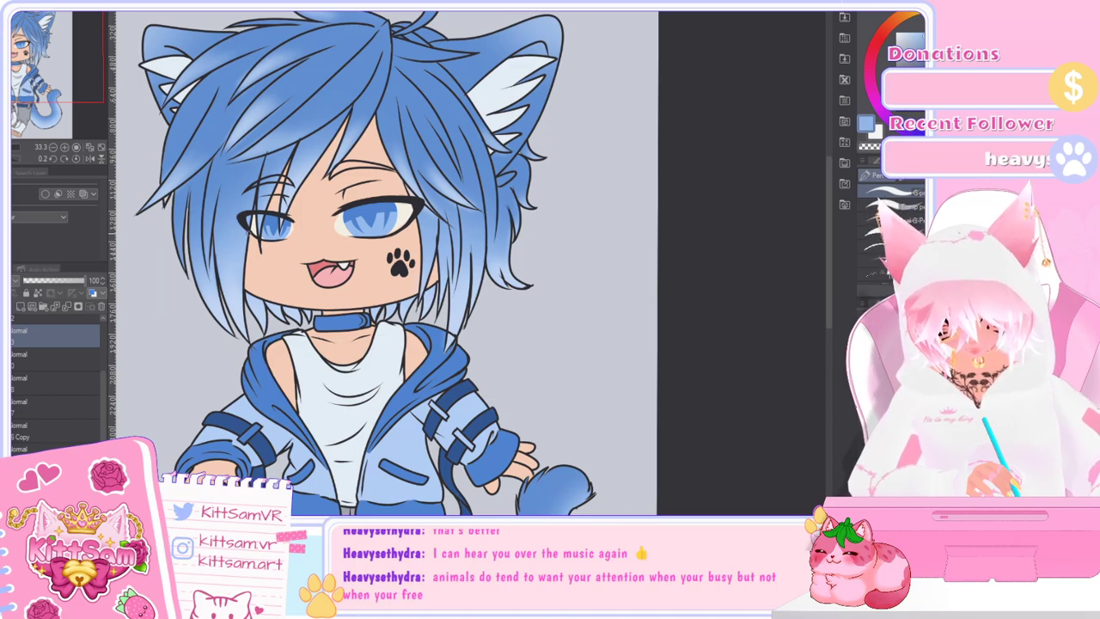
scroll(292, 275, down, 2)
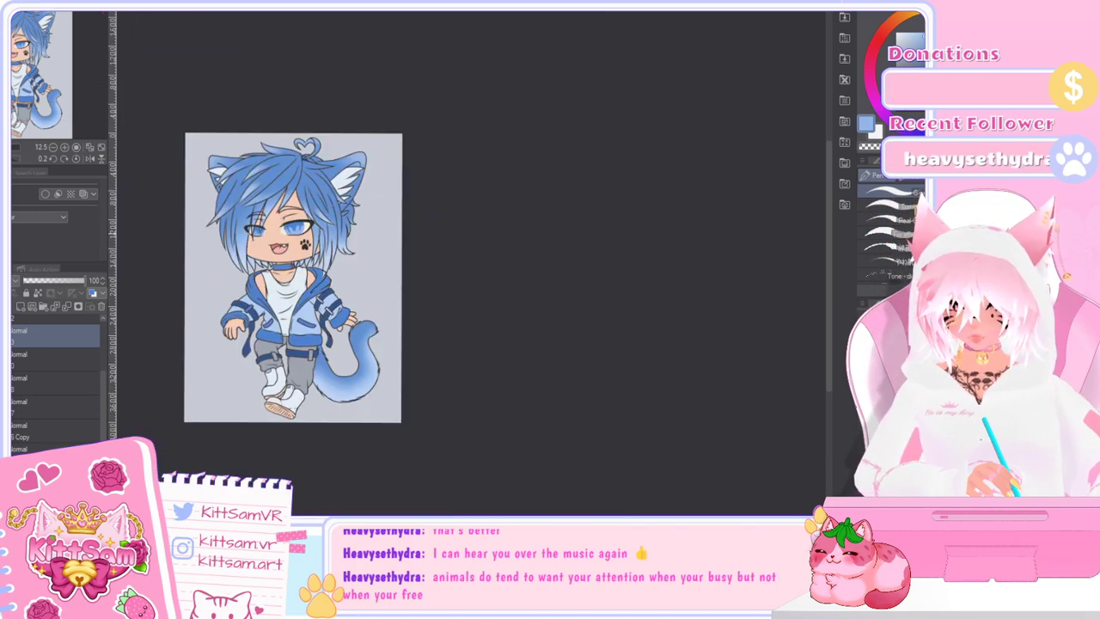
Step: Sample the thigh strap's dark blue for the Fill tool and undo the latest changes affecting the jacket and strap loops
scroll(226, 390, up, 2)
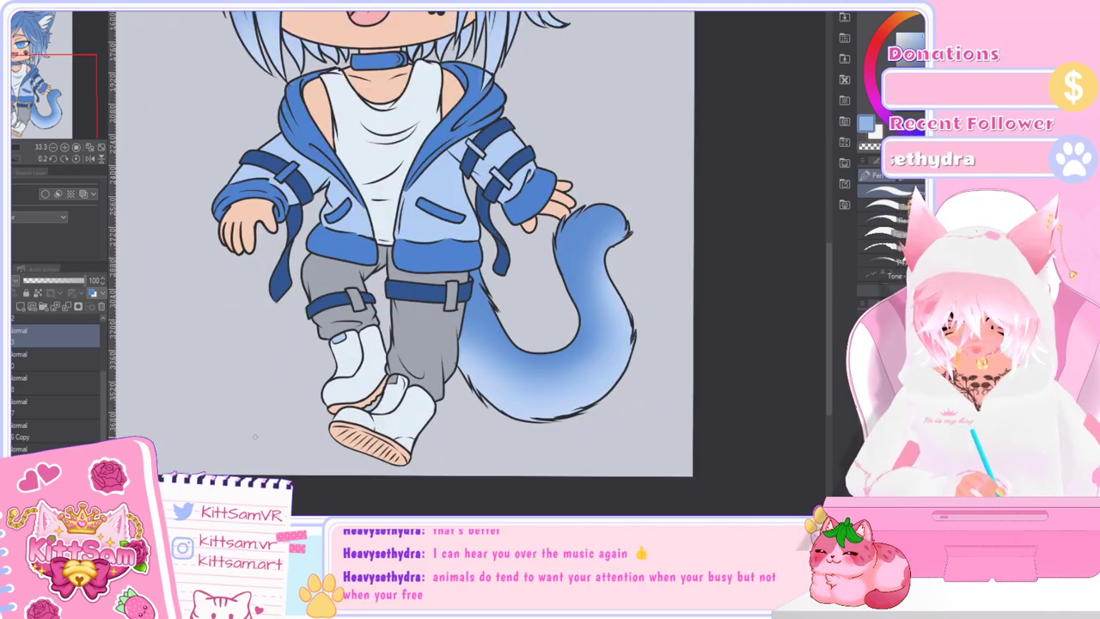
alt+click(464, 289)
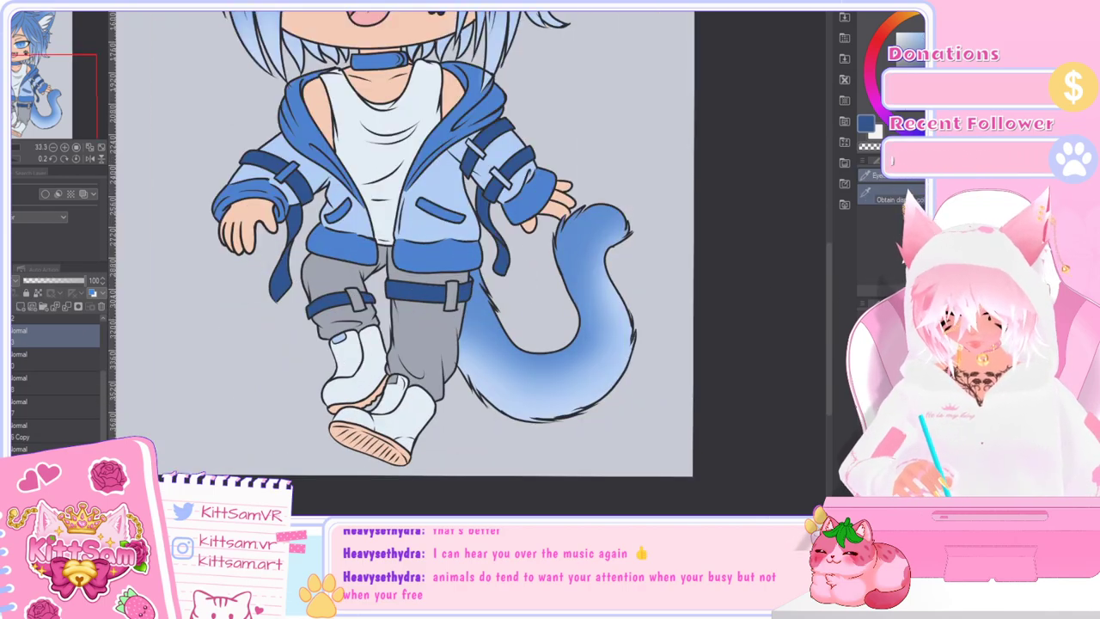
key(g)
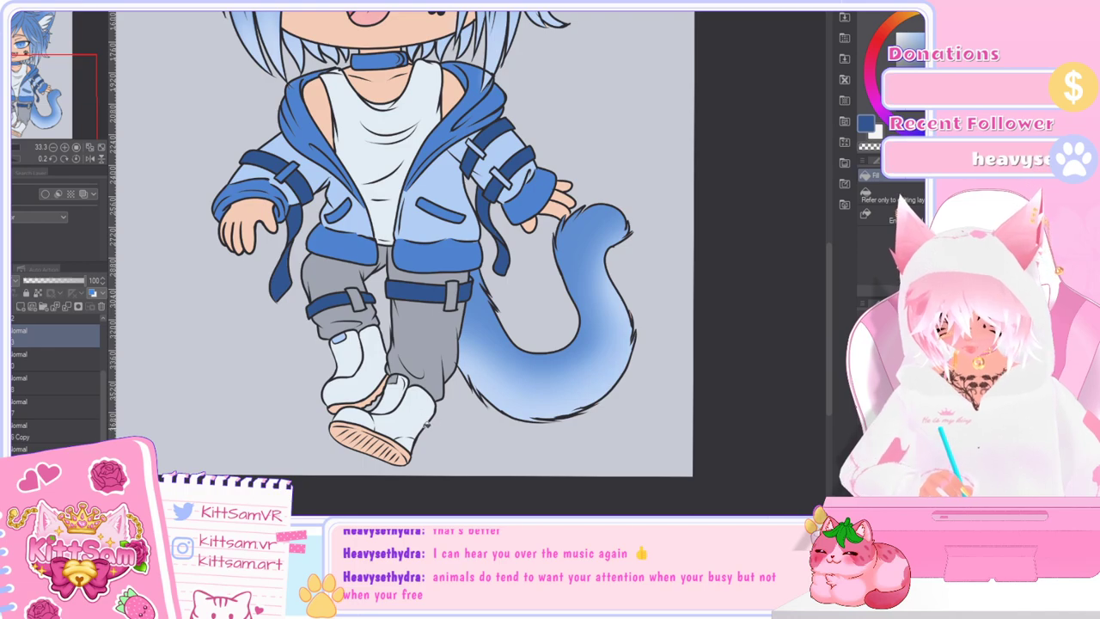
scroll(459, 427, up, 1)
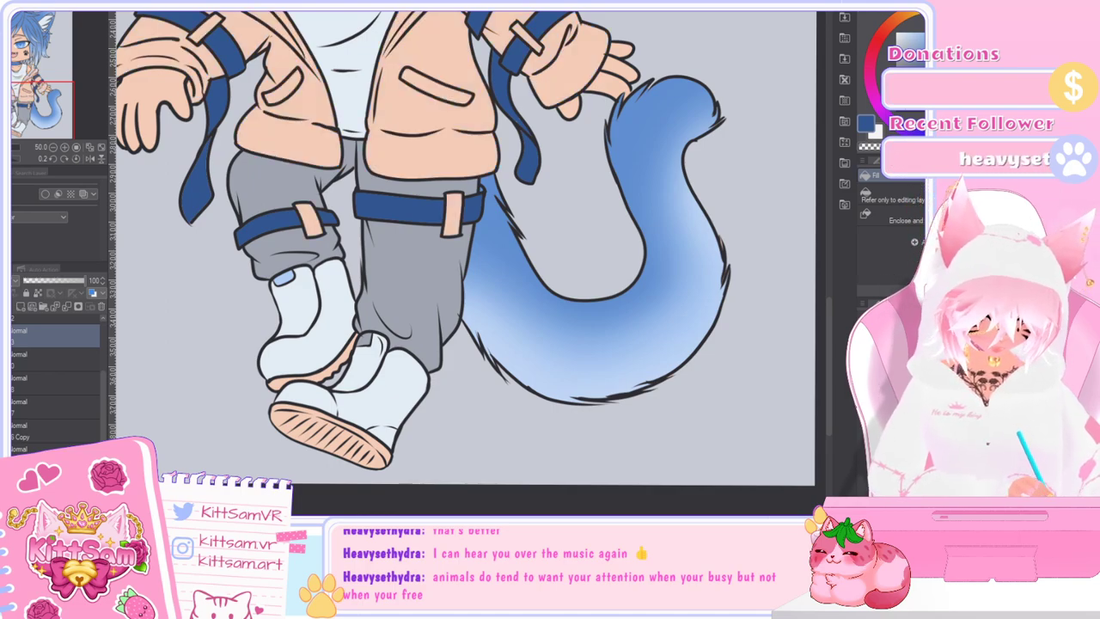
key(ctrl+z)
key(ctrl+z)
key(ctrl+z)
key(ctrl+z)
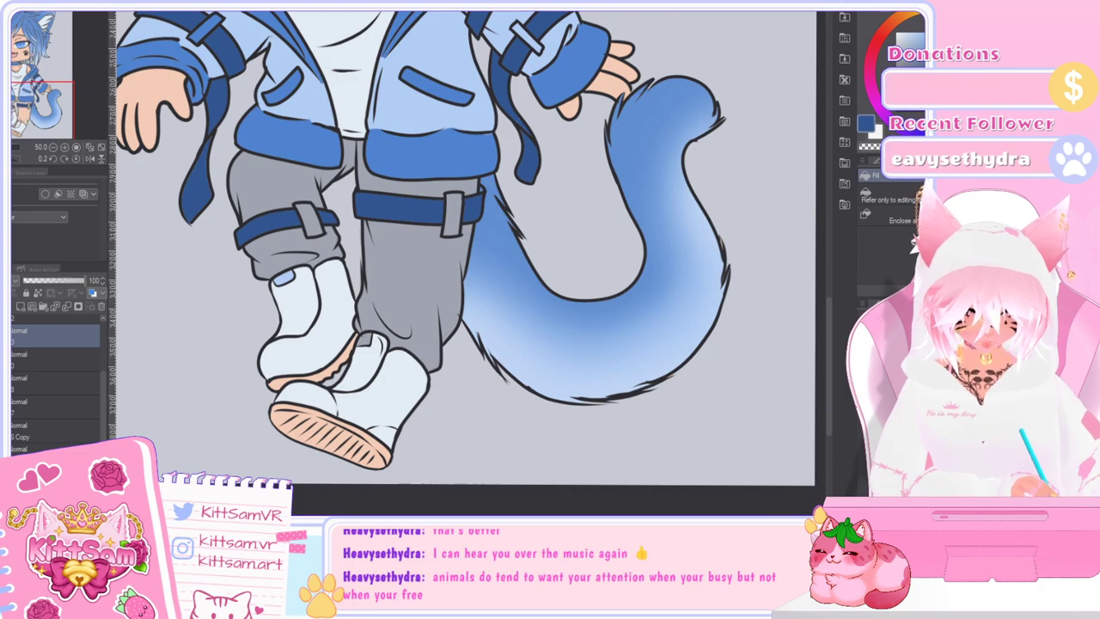
Step: Identify the colour layer of the straps and boots by toggling layer visibility, and make it the active layer
click(17, 431)
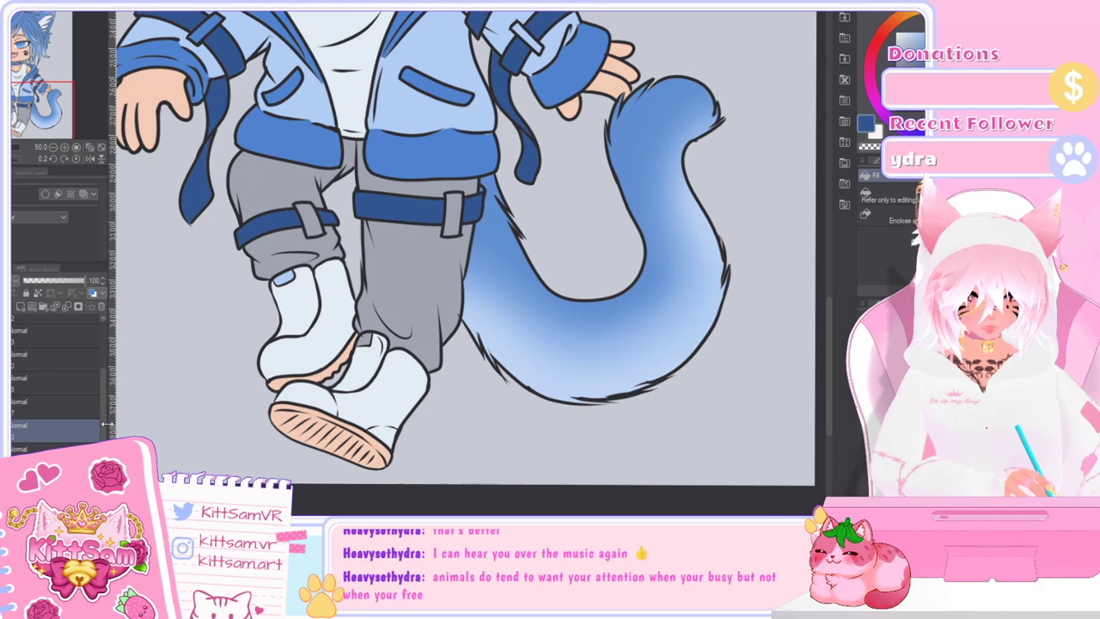
drag(104, 435, 105, 383)
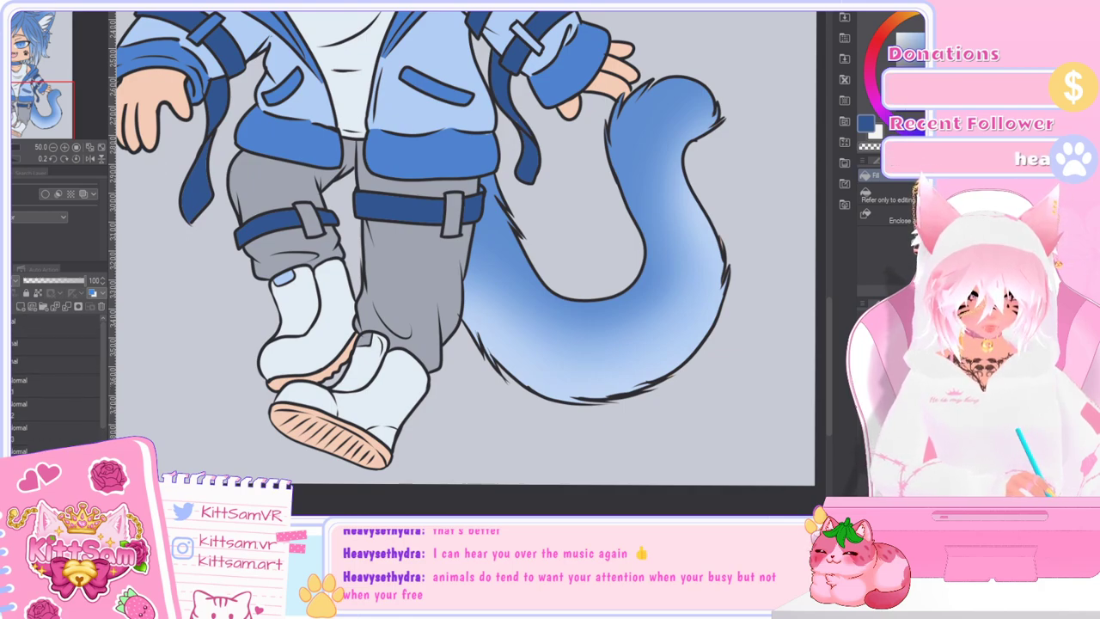
click(12, 380)
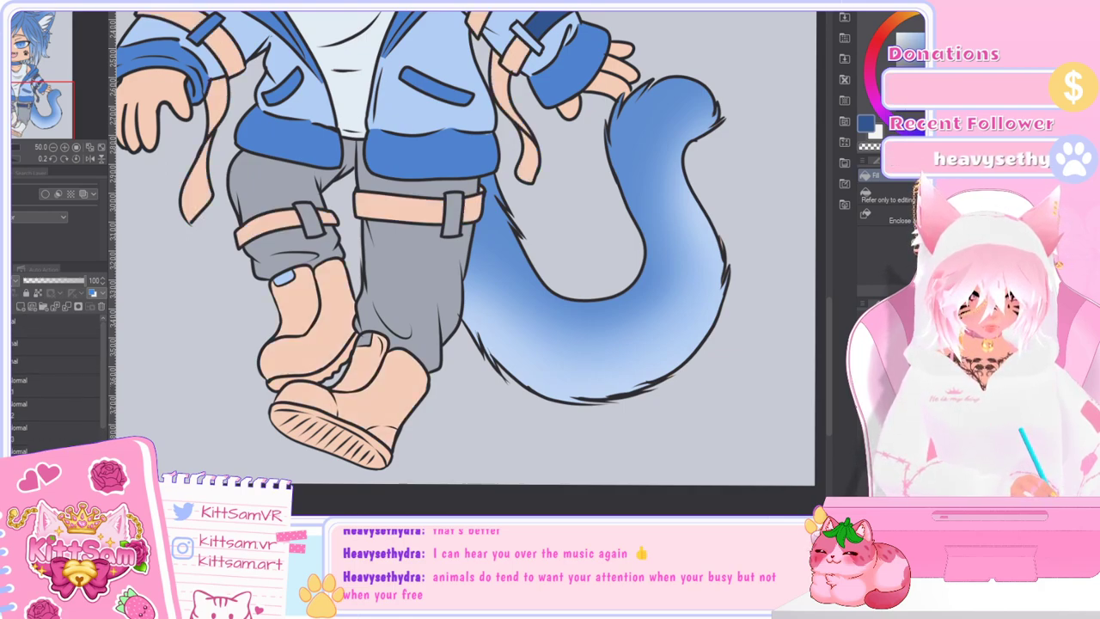
click(12, 380)
click(26, 415)
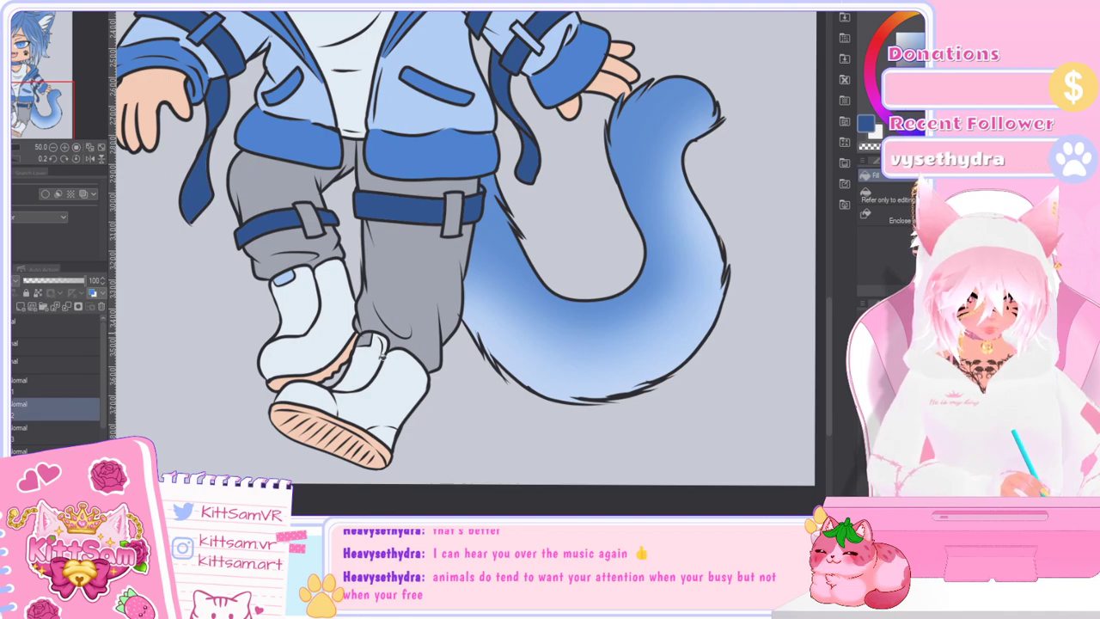
Step: Try filling both boots with the dark blue of the straps
click(397, 385)
click(366, 366)
click(313, 398)
click(385, 433)
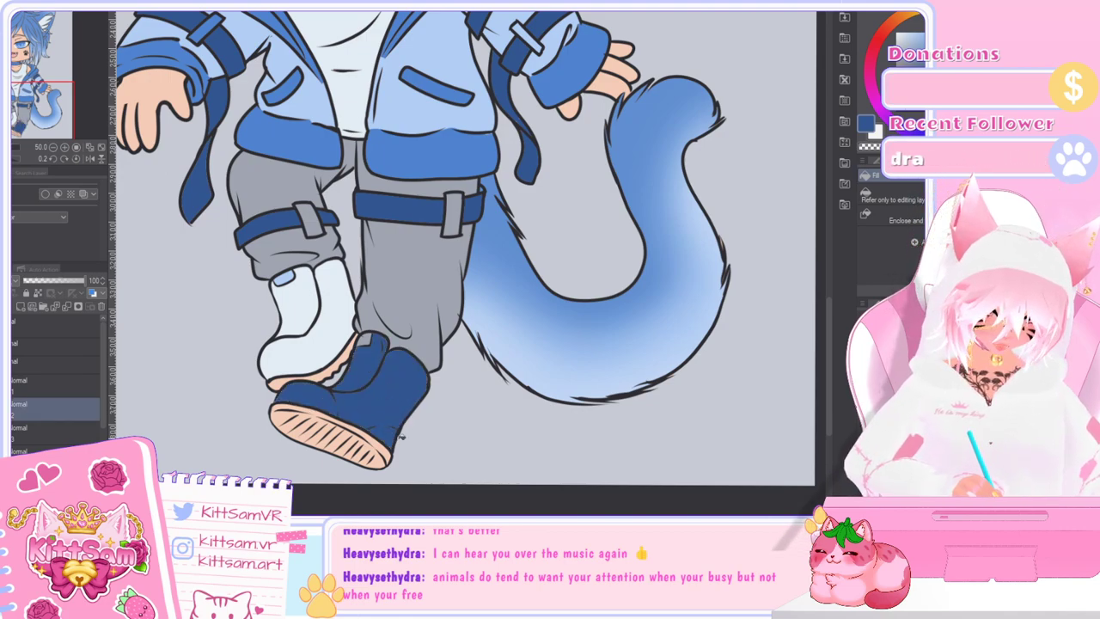
click(332, 333)
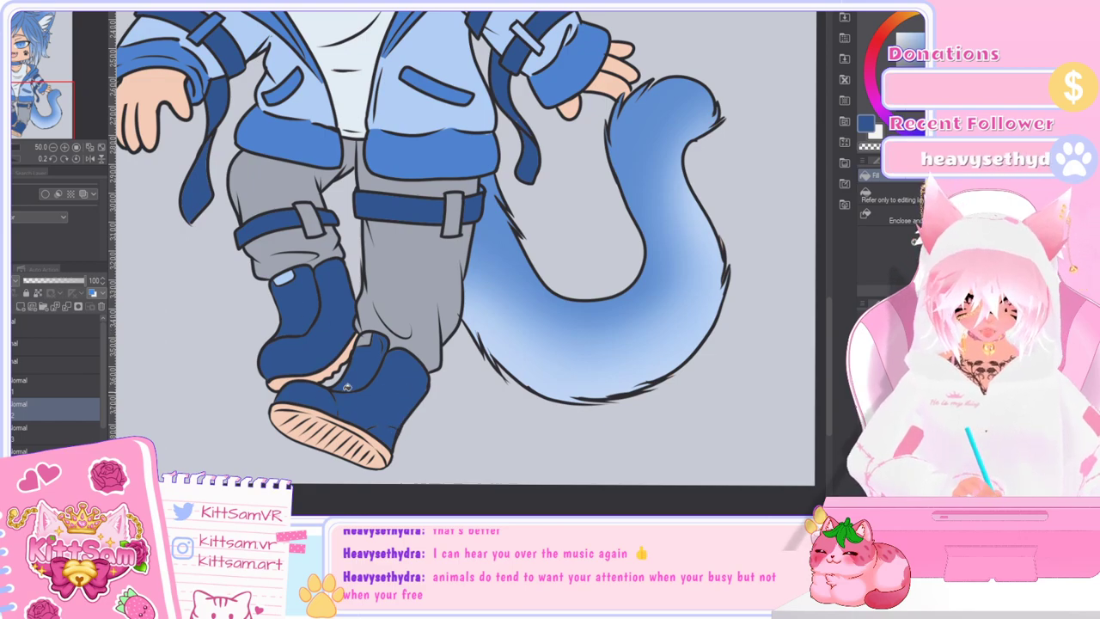
Step: Sample a pale blue-white and try filling the small tabs at the tops of the boots with it
scroll(400, 432, down, 1)
scroll(386, 426, up, 1)
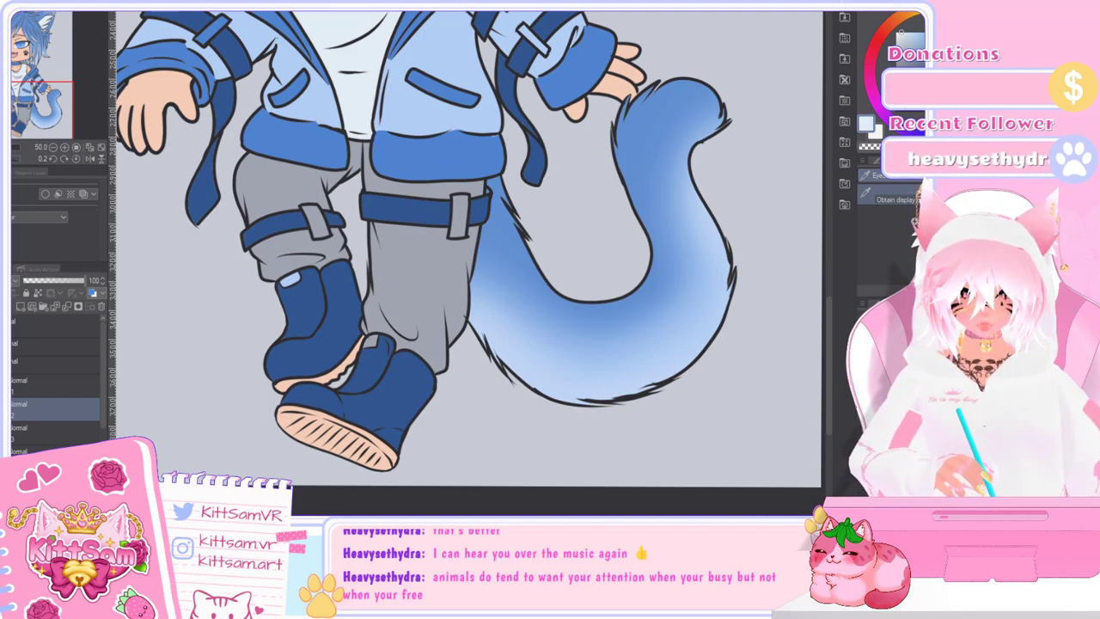
key(g)
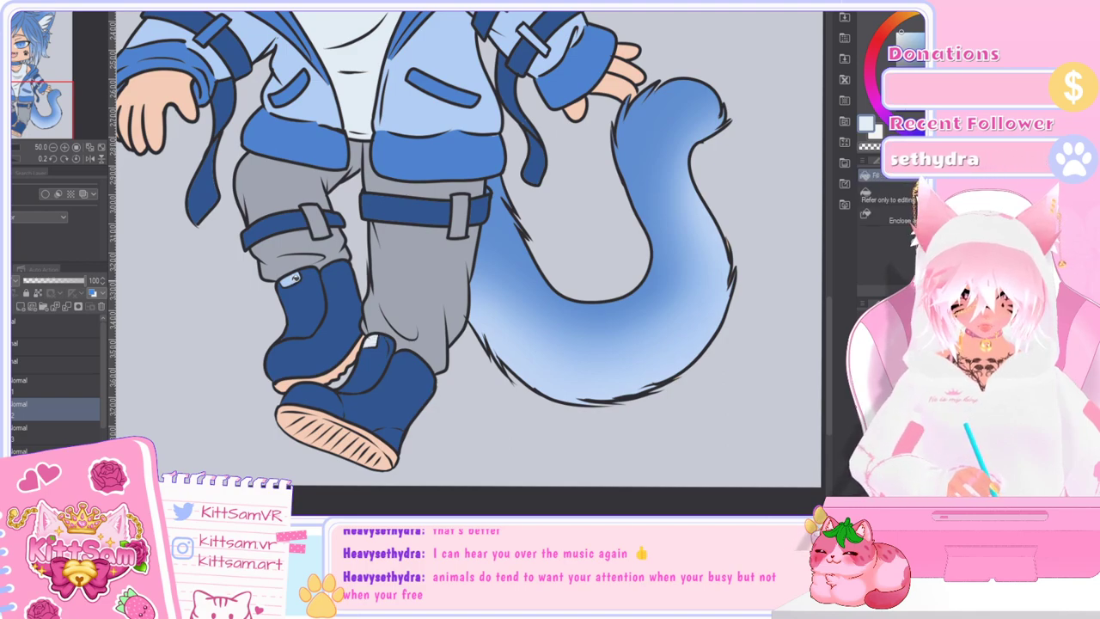
scroll(318, 266, down, 1)
scroll(354, 395, up, 1)
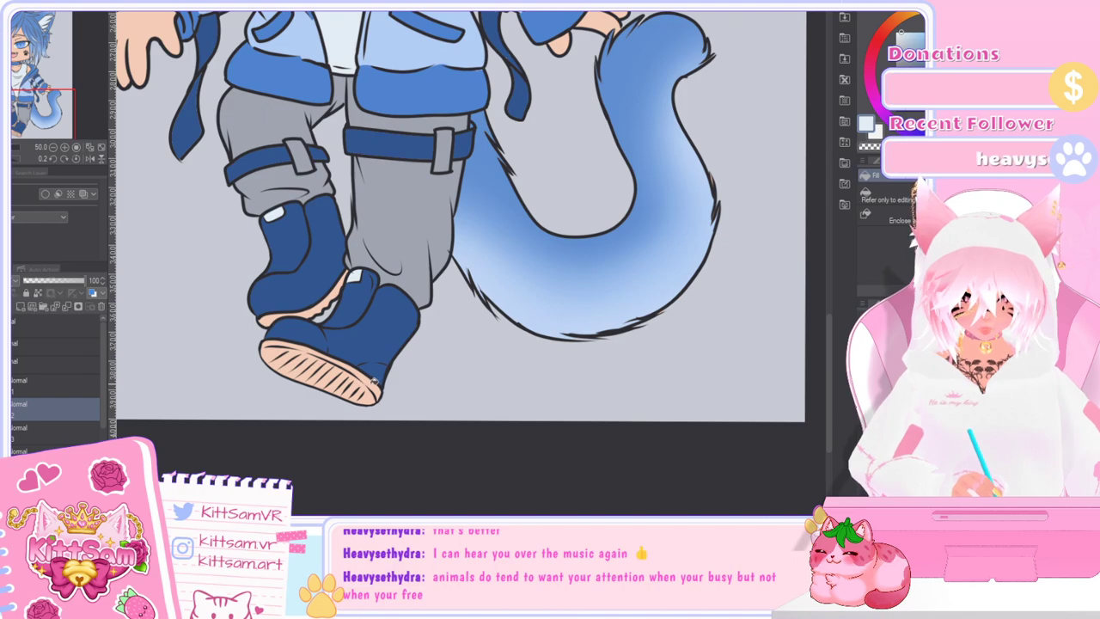
Step: Undo the trial fills on the boot tabs and both boots
scroll(379, 396, down, 1)
scroll(377, 394, up, 1)
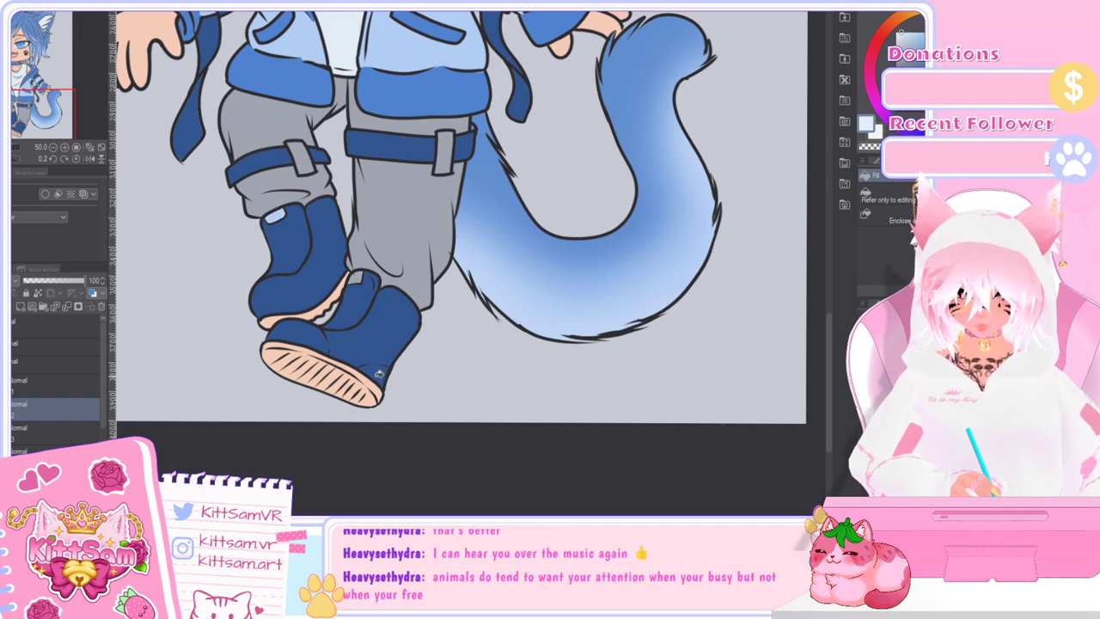
key(ctrl+z)
key(ctrl+z)
key(ctrl+z)
key(ctrl+z)
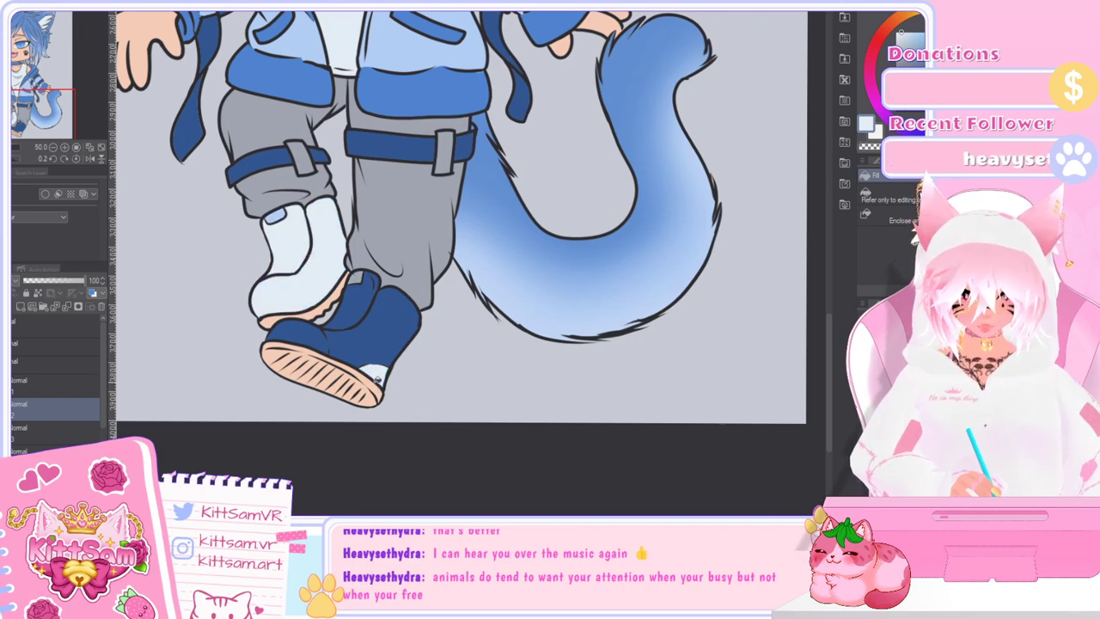
click(376, 379)
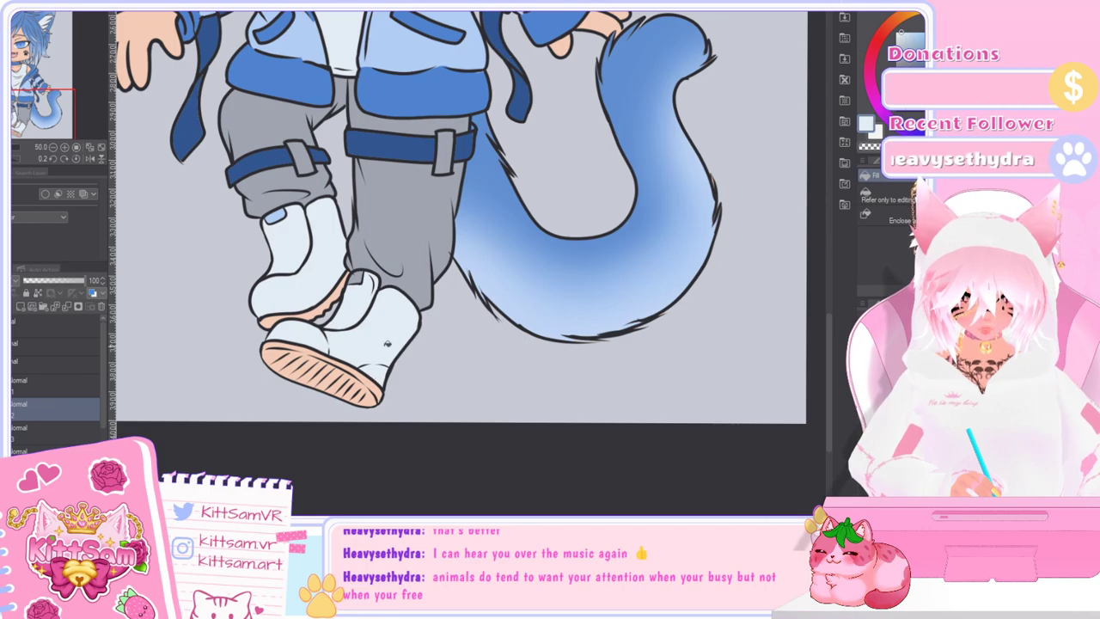
Step: Sample the thigh strap's dark blue and fill the soles of both boots with it
click(443, 126)
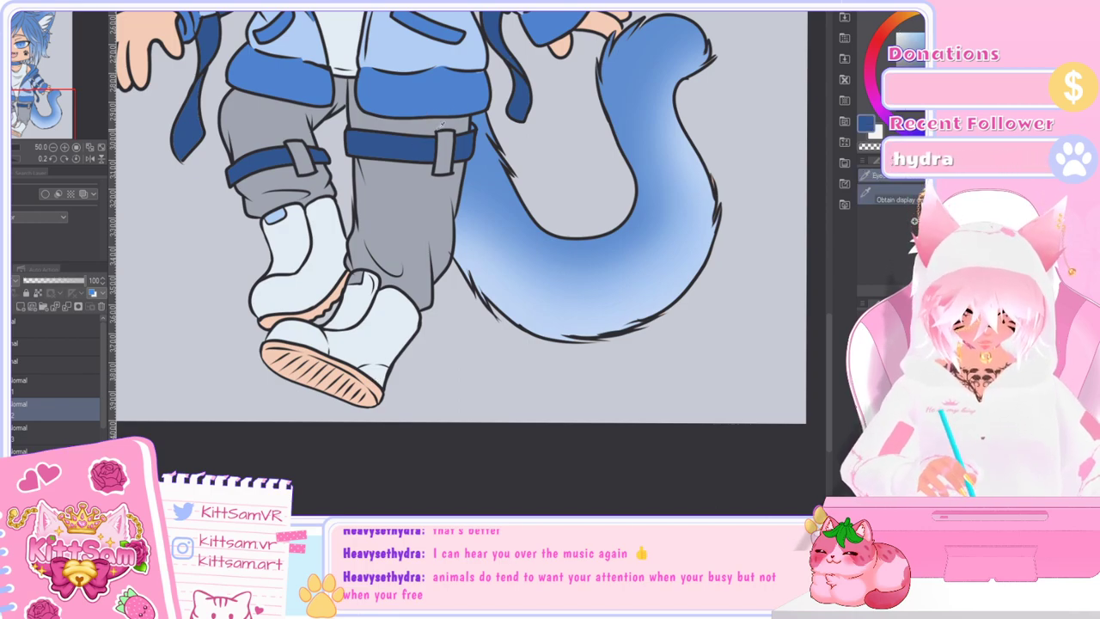
mouse_move(329, 359)
mouse_down()
mouse_move(382, 398)
mouse_move(283, 365)
mouse_move(333, 379)
mouse_move(288, 352)
mouse_move(277, 369)
mouse_up()
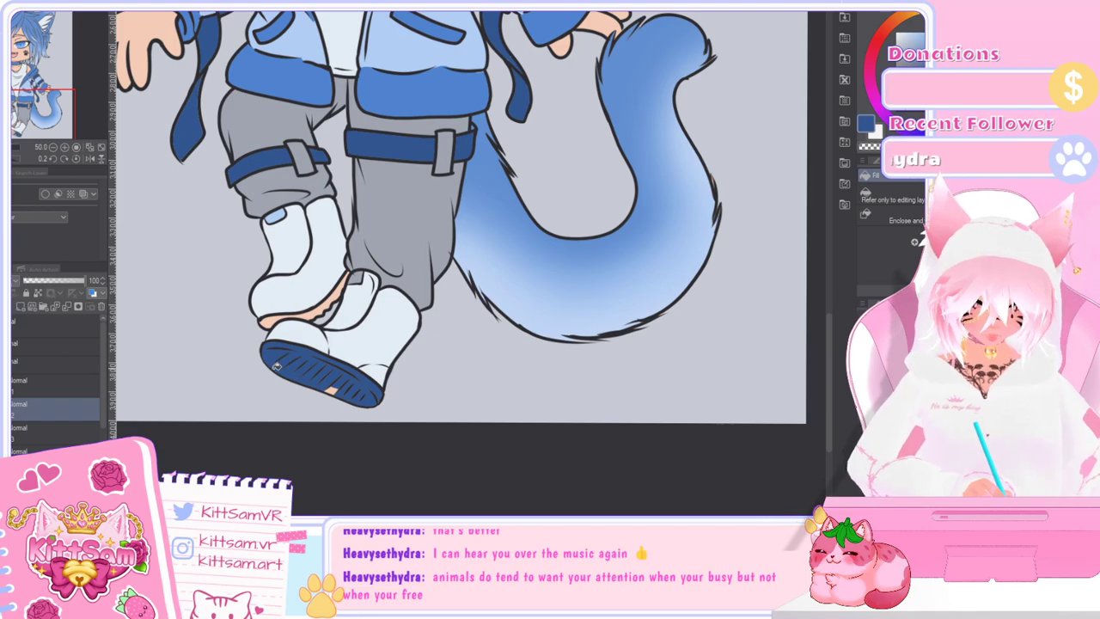
mouse_move(325, 308)
mouse_down()
mouse_move(340, 288)
mouse_move(314, 314)
mouse_up()
Step: Examine the whole character, from the hair to the boots, for areas whose colours still need adjusting
scroll(419, 332, down, 4)
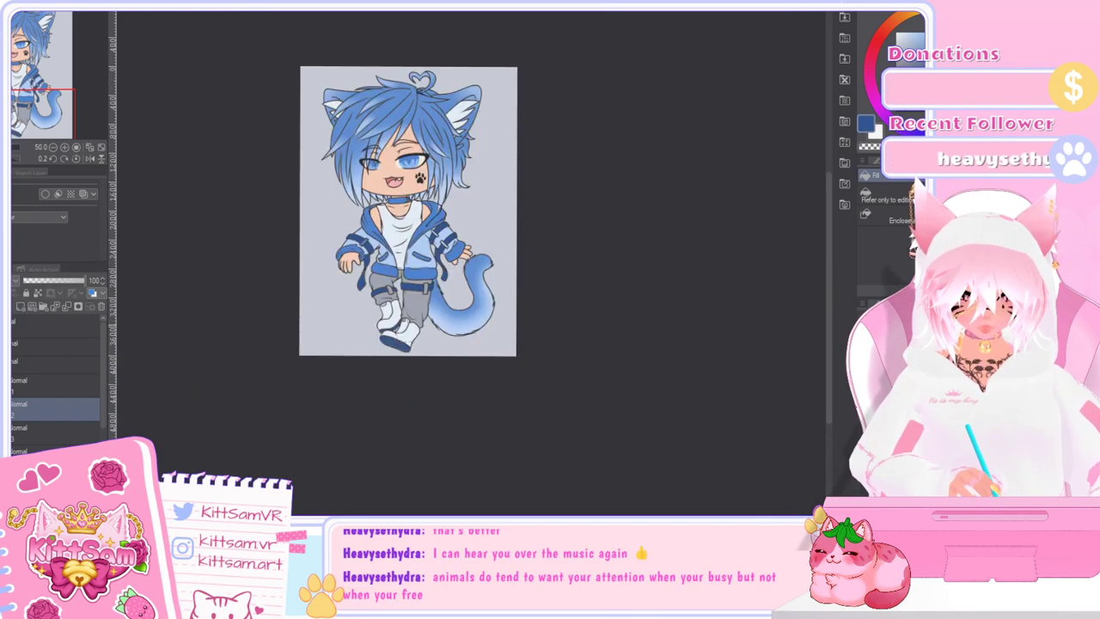
drag(830, 320, 830, 287)
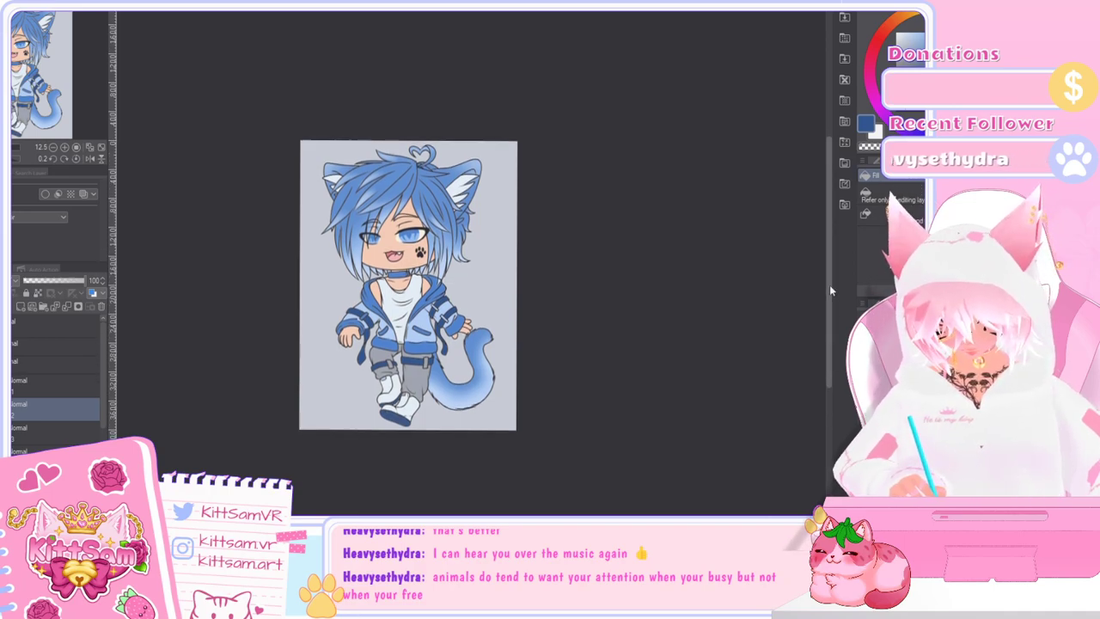
scroll(391, 438, up, 2)
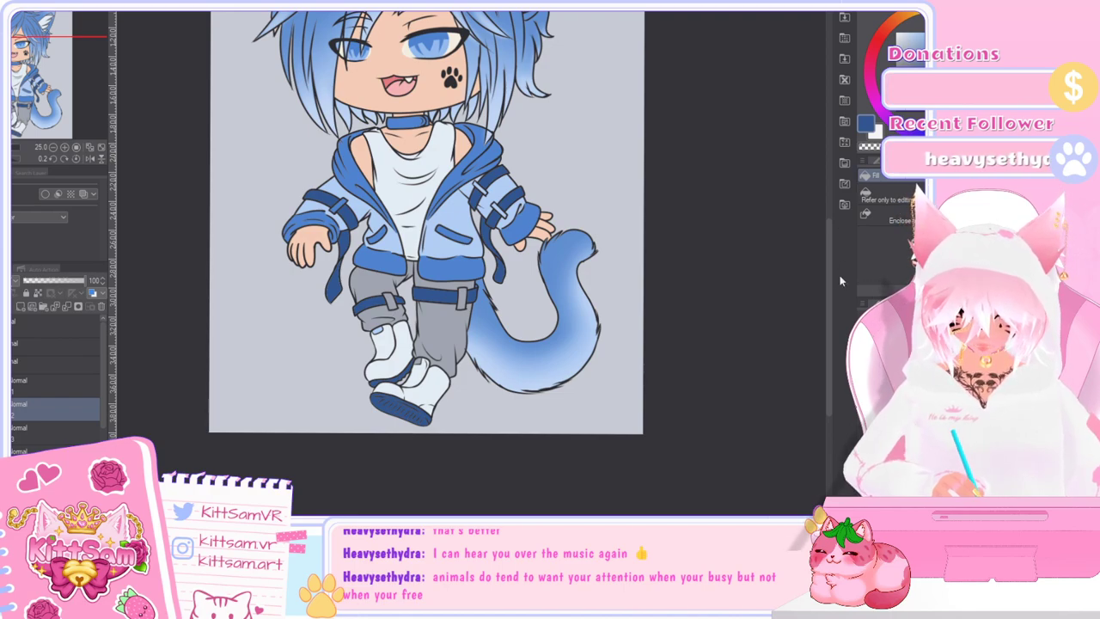
scroll(830, 247, up, 3)
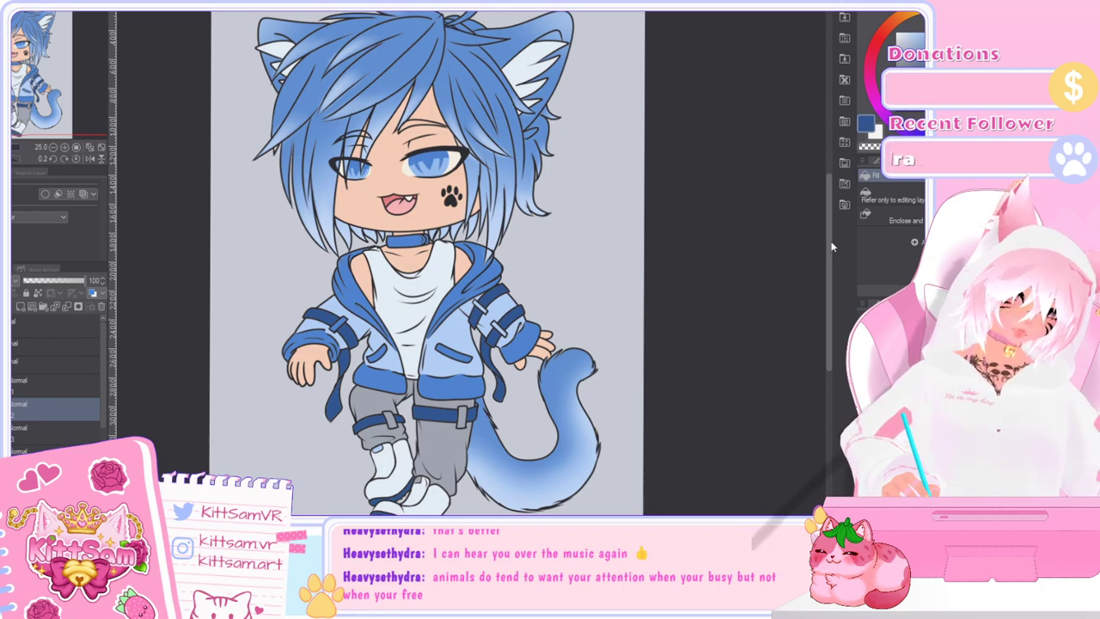
mouse_move(831, 243)
mouse_down()
mouse_move(835, 225)
mouse_move(834, 244)
mouse_up()
scroll(834, 258, down, 1)
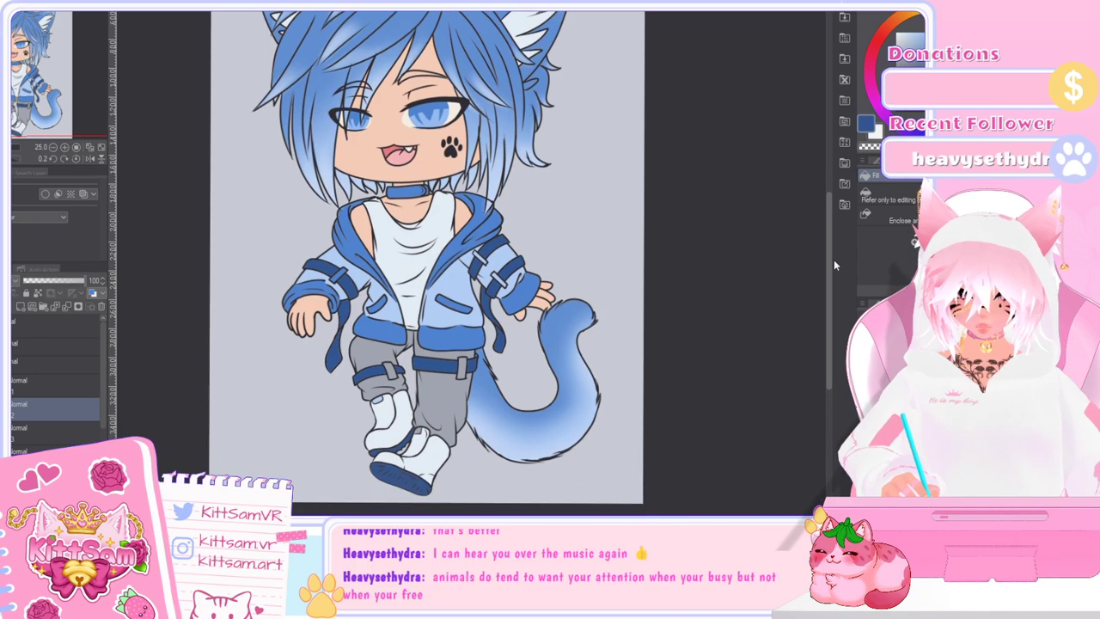
scroll(832, 255, down, 1)
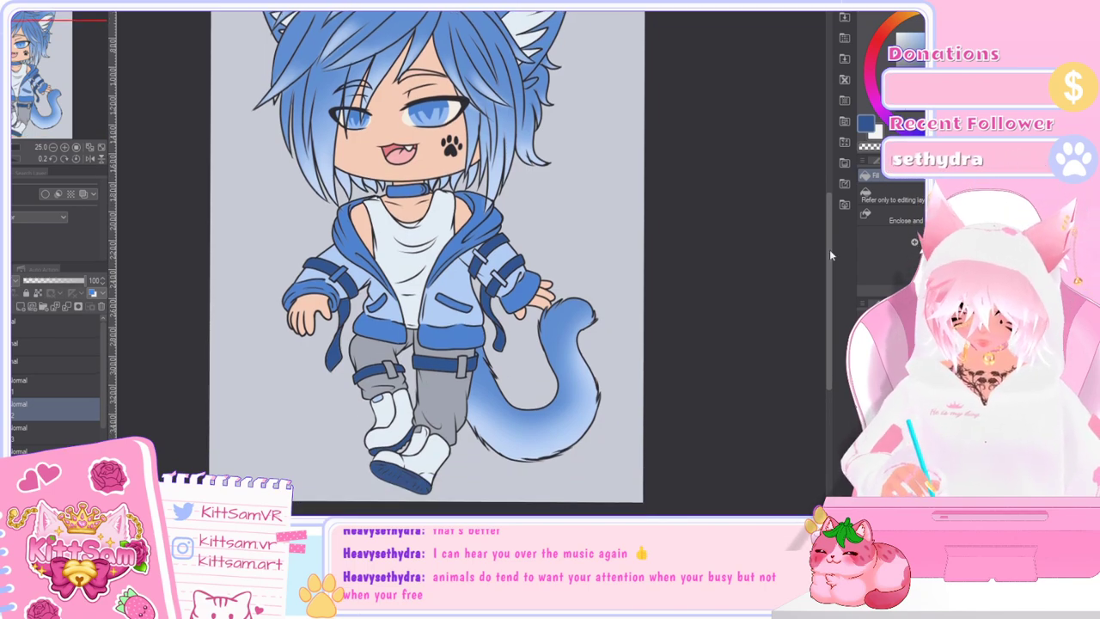
Step: Sample the jacket's light blue for the Fill tool, try a fill on the active layer, and undo it
key(i)
scroll(829, 249, up, 1)
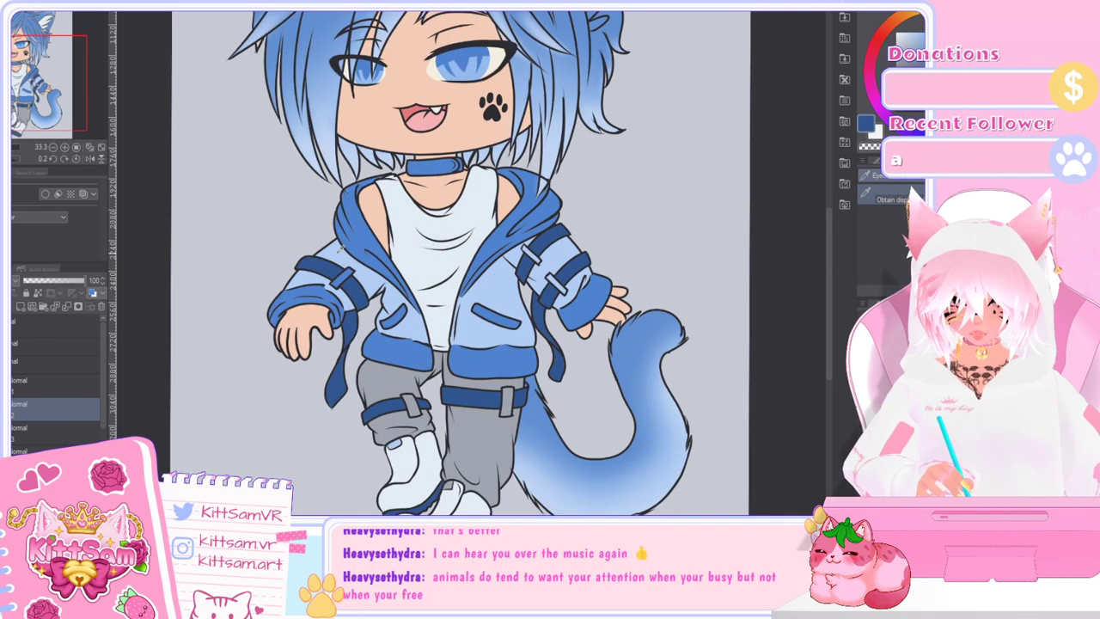
key(g)
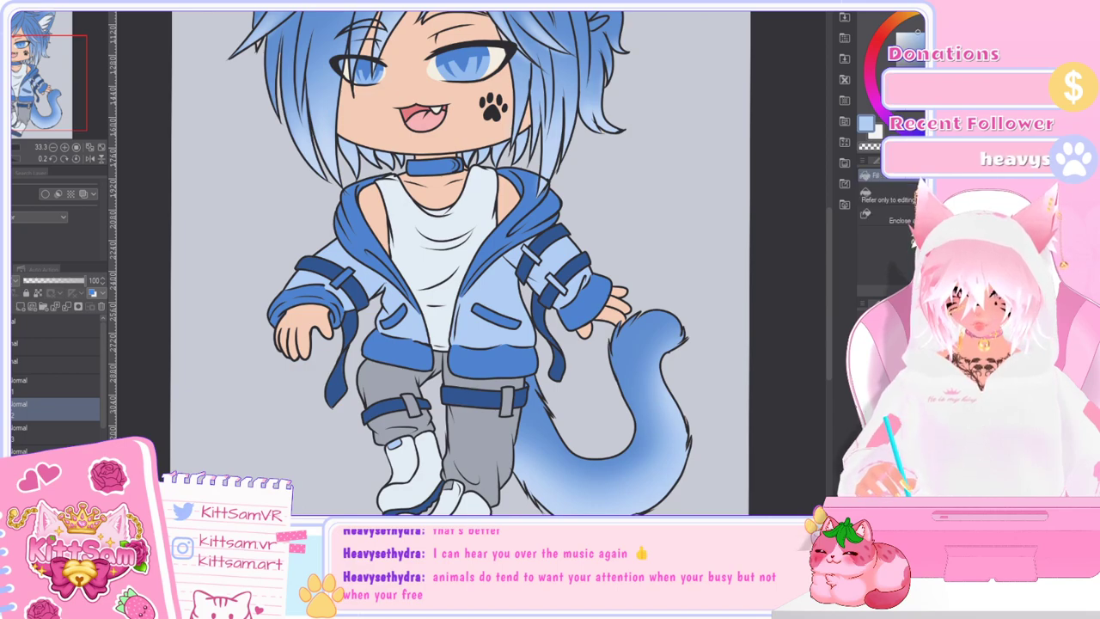
scroll(830, 249, up, 1)
click(361, 437)
key(ctrl+z)
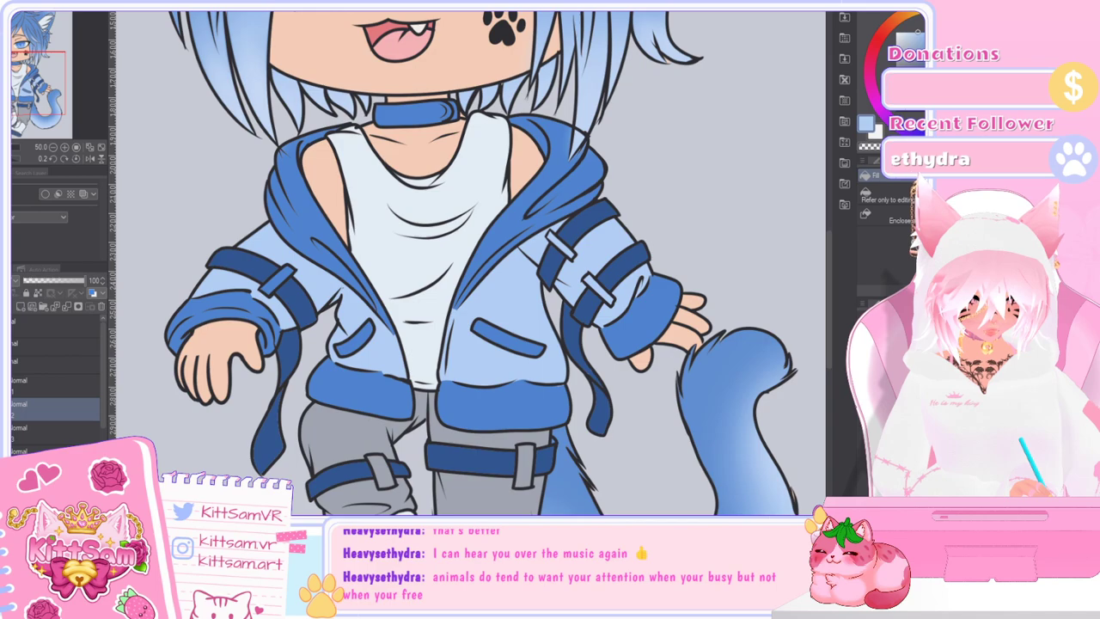
Step: Find and select the colour layer of the sleeve strap loops and fill the loops with the jacket's light blue
drag(108, 369, 101, 435)
click(5, 425)
click(5, 425)
click(32, 431)
click(276, 281)
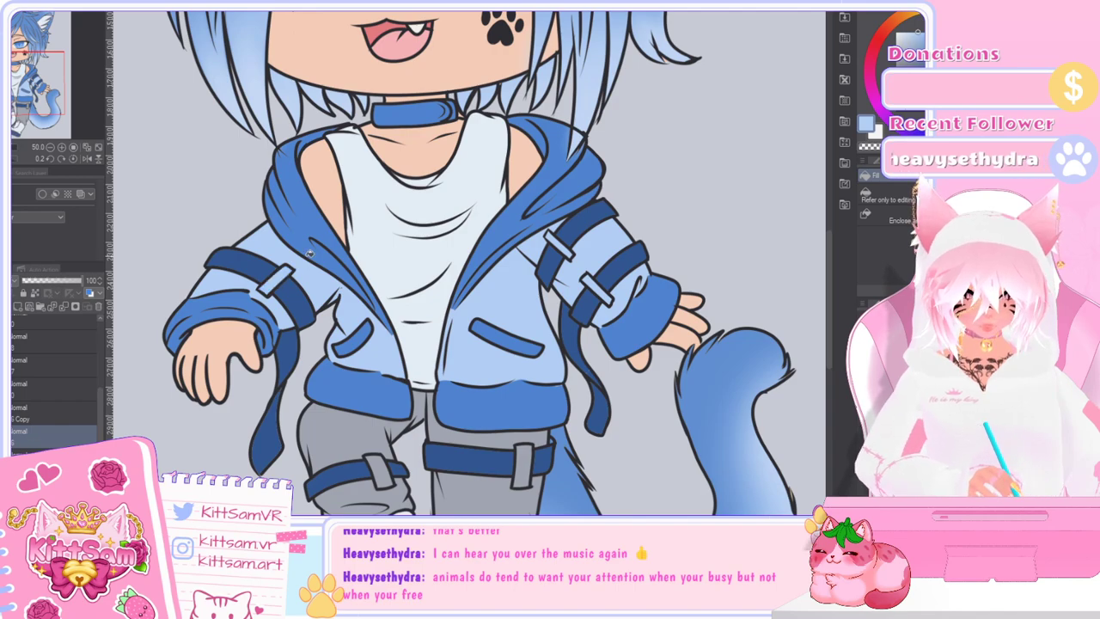
scroll(307, 252, down, 1)
key(ctrl+minus)
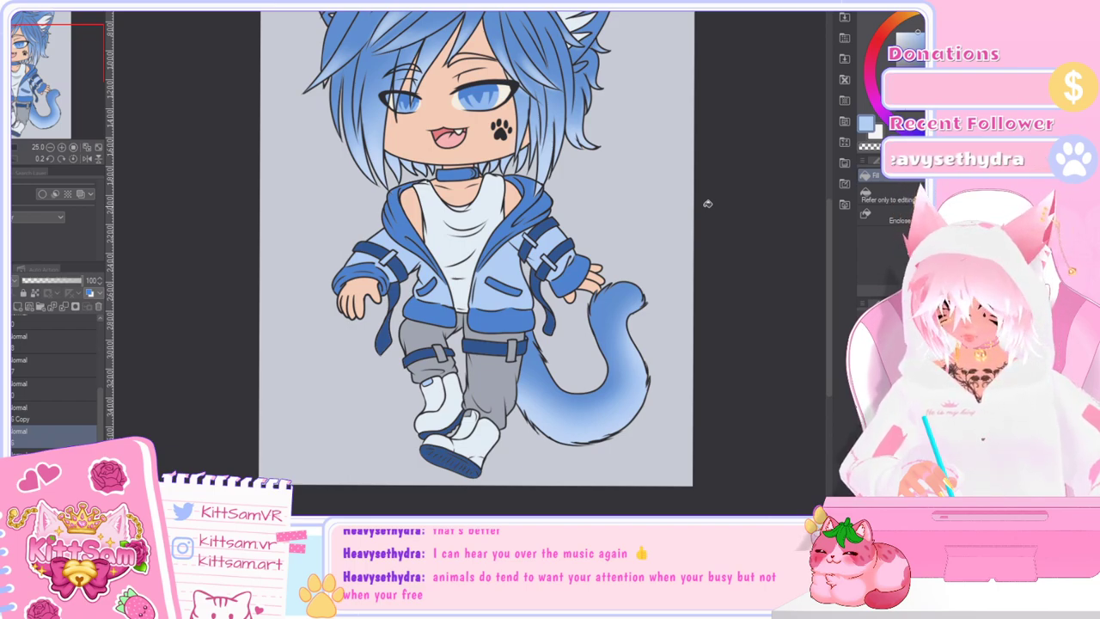
drag(829, 254, 826, 224)
key(ctrl+minus)
key(ctrl+plus)
drag(827, 272, 828, 296)
drag(562, 519, 513, 516)
scroll(829, 314, down, 2)
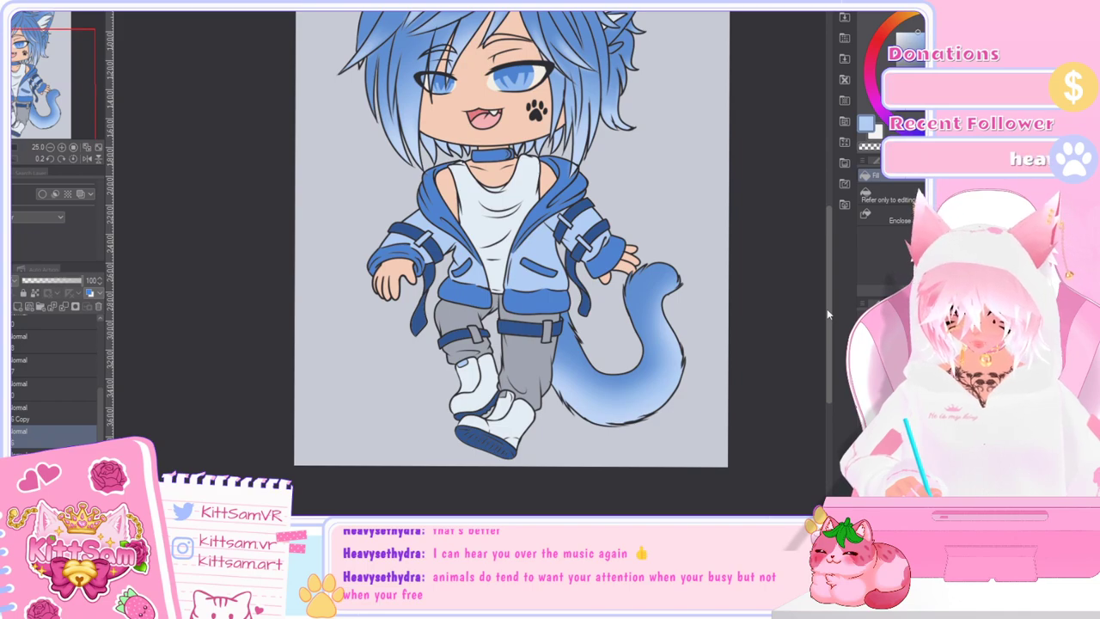
drag(827, 309, 828, 305)
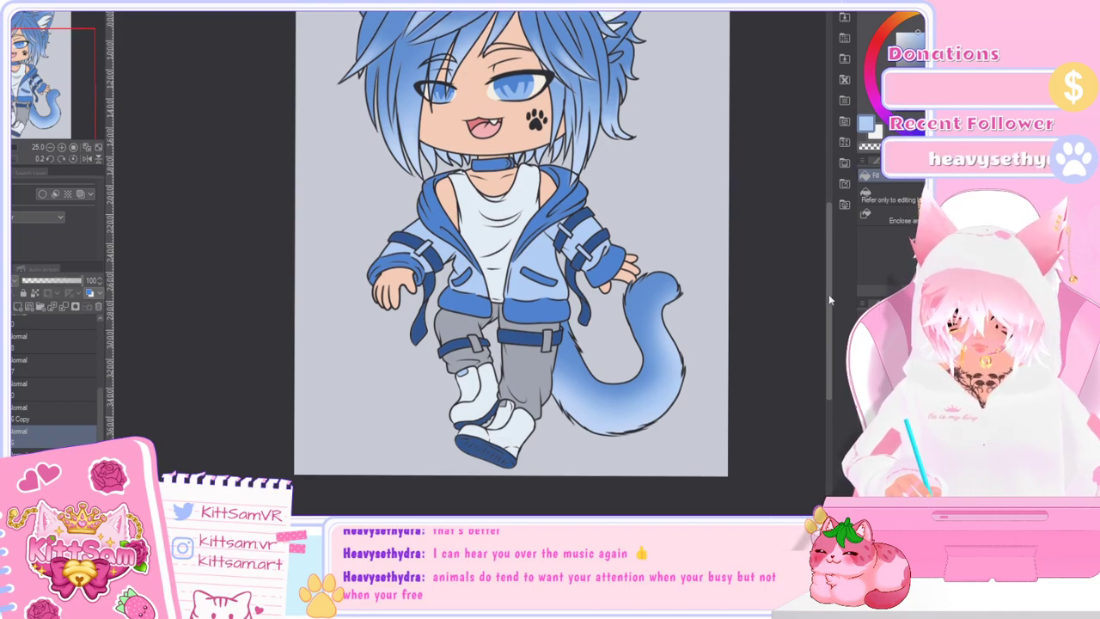
Step: Sample the dark blue of the jacket's sleeve strap and fill the small tabs on both shoe tongues with it
key(i)
scroll(490, 288, up, 1)
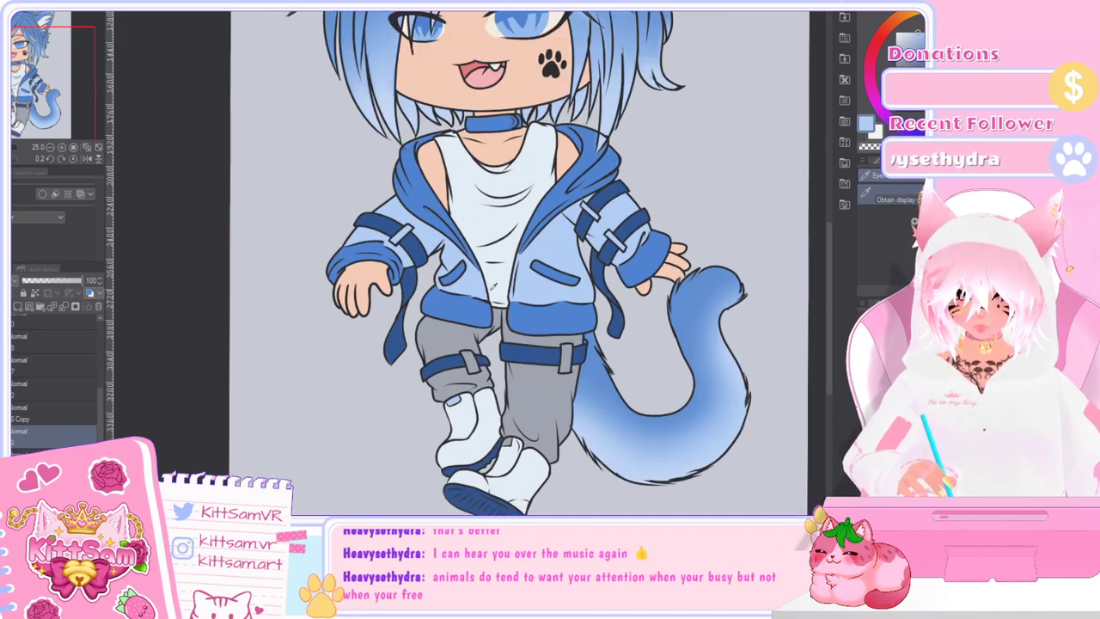
click(635, 223)
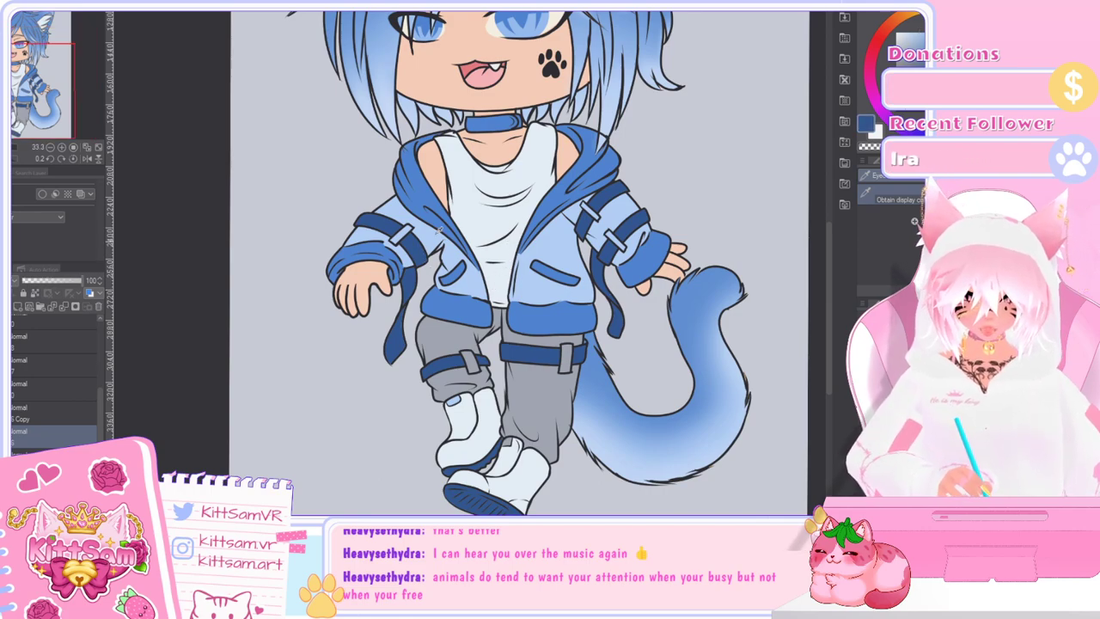
scroll(833, 289, down, 3)
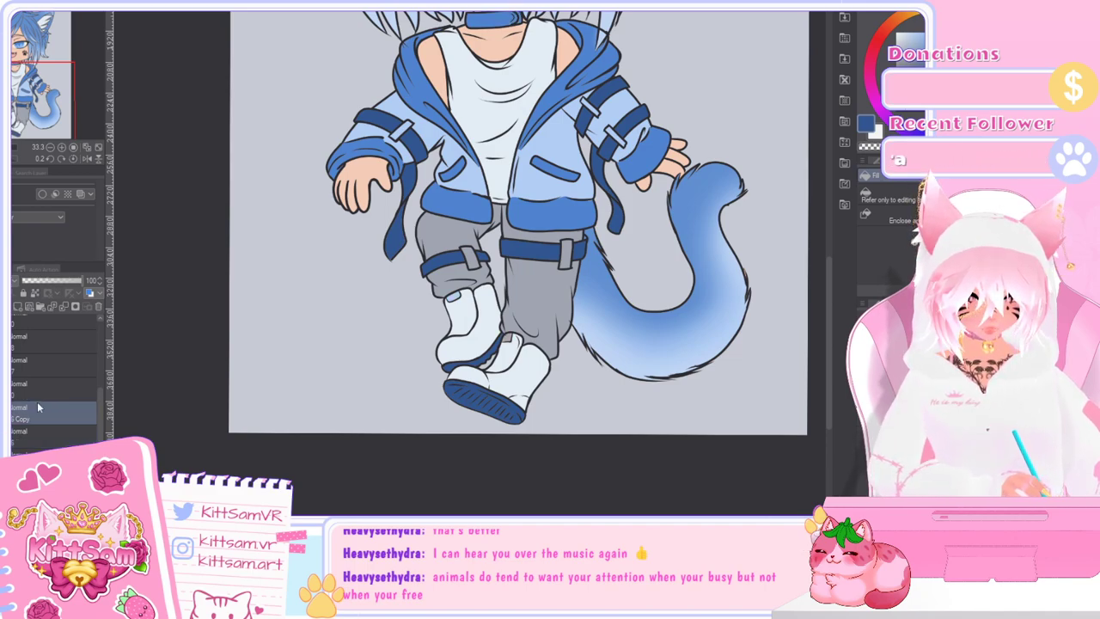
scroll(520, 316, up, 3)
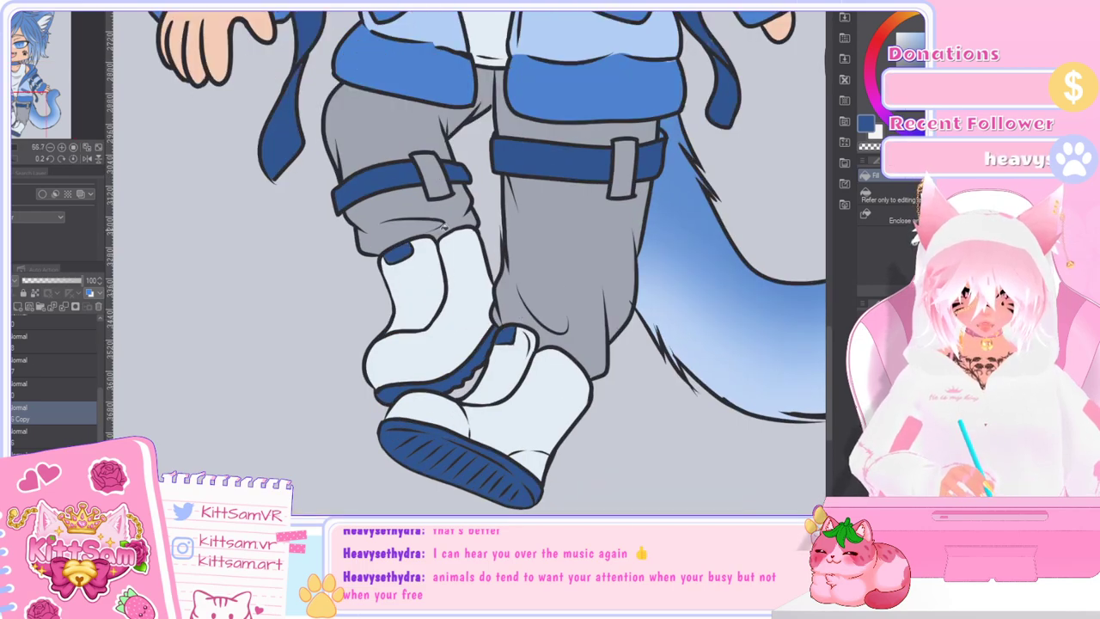
scroll(521, 315, down, 4)
scroll(526, 277, up, 2)
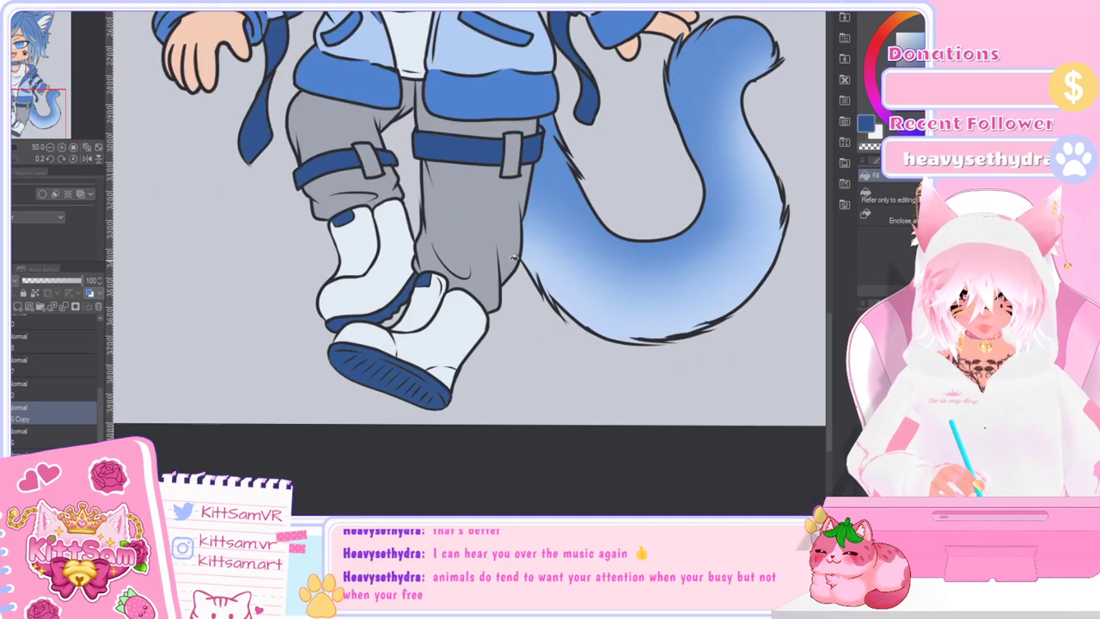
Step: Sample the medium blue of the jacket hood and add a new layer at the top of the layer stack for the pen
scroll(832, 323, up, 3)
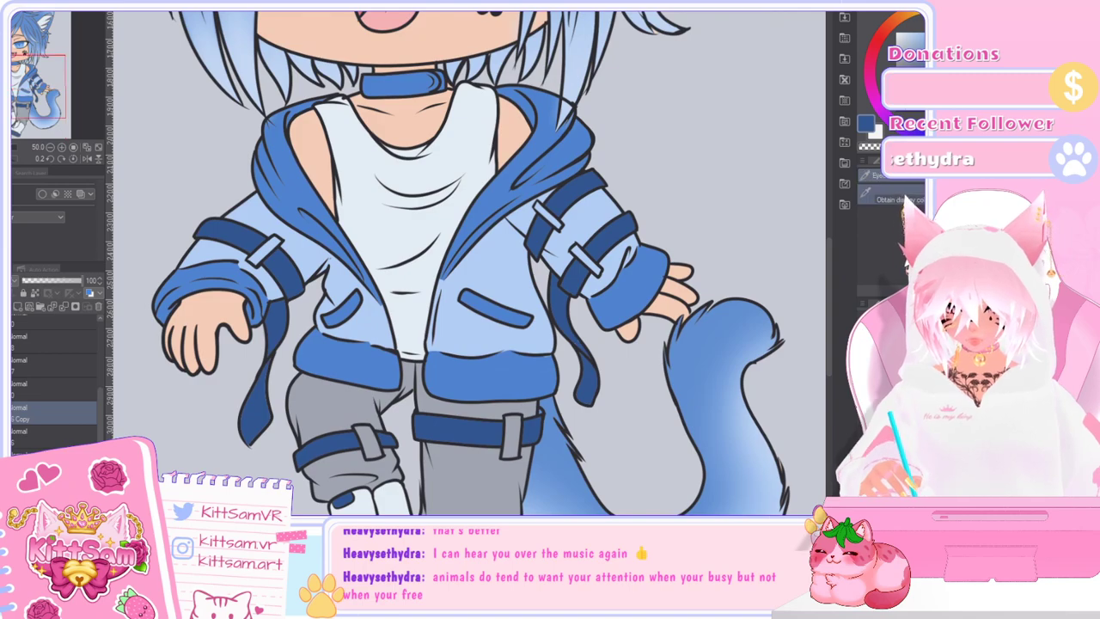
alt+click(486, 206)
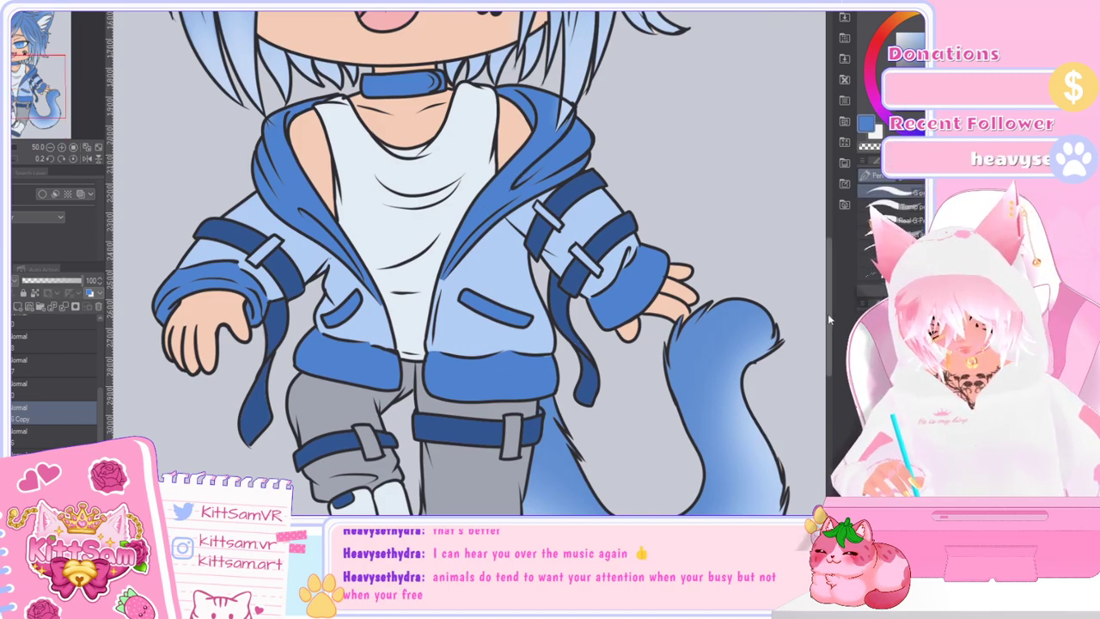
scroll(829, 313, down, 3)
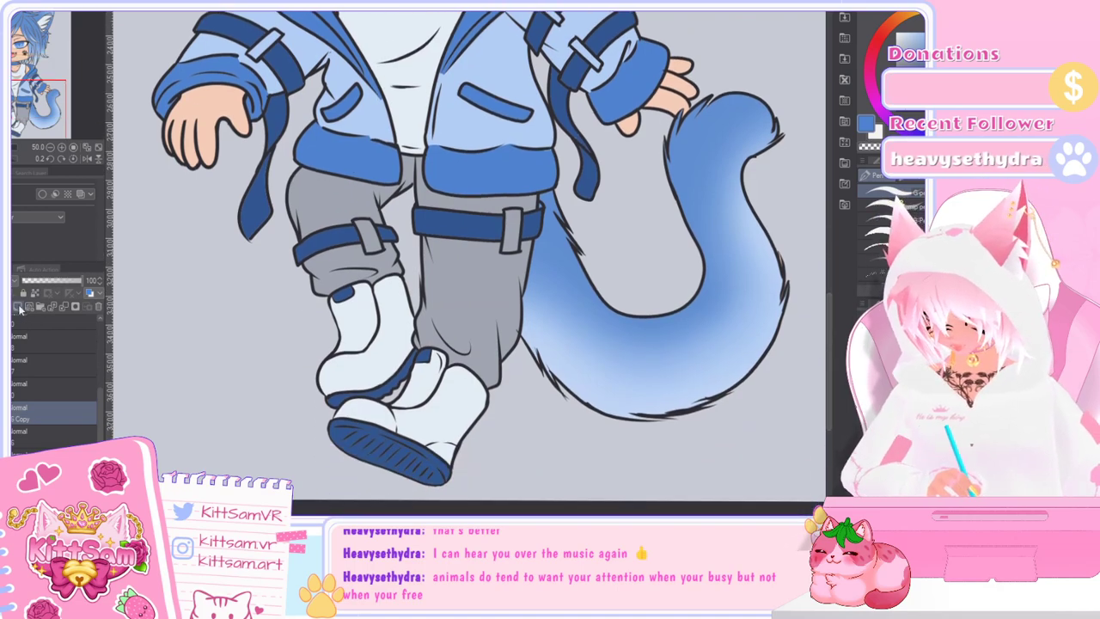
drag(102, 420, 100, 330)
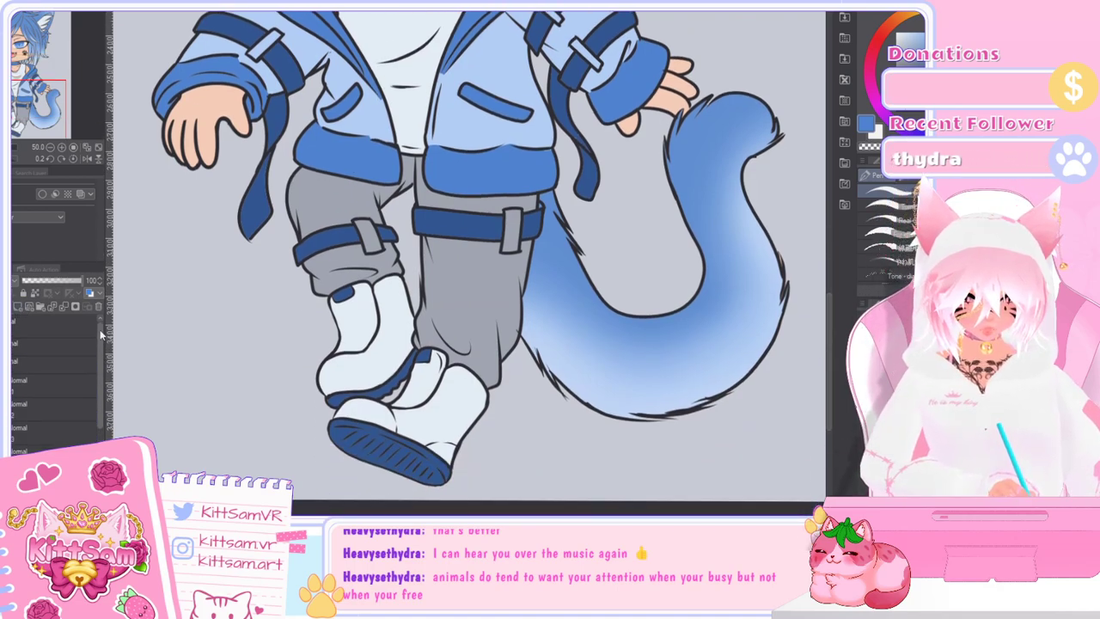
click(42, 329)
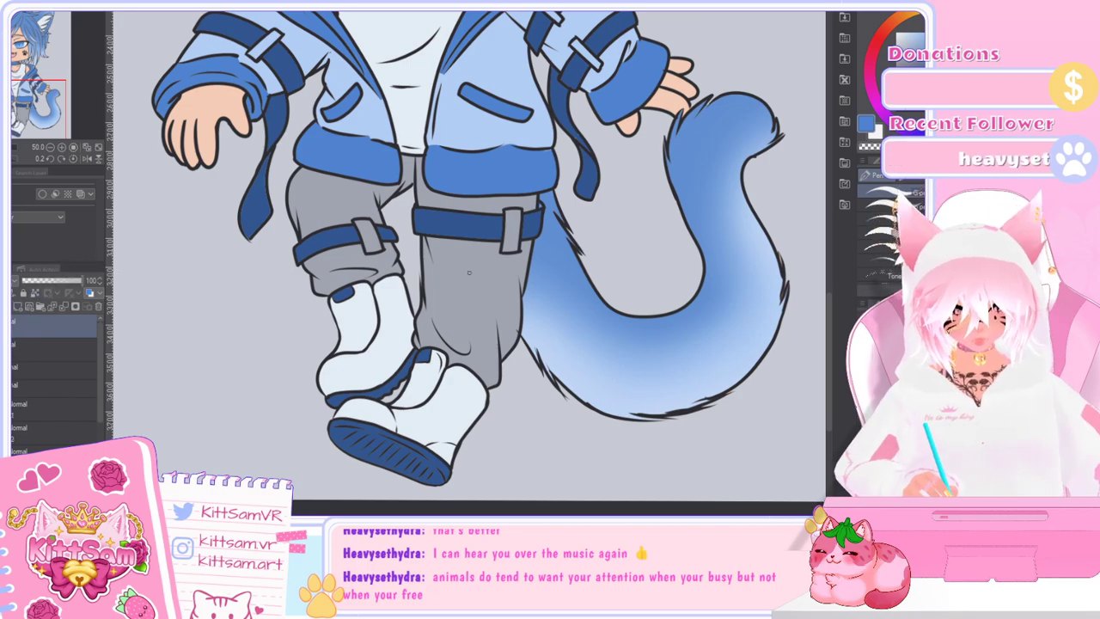
Step: Draw the four lower shoelaces as curved medium-blue pen strokes across the front shoe's tongue, working upward from the toe
scroll(456, 418, up, 1)
drag(561, 356, 599, 260)
scroll(599, 261, up, 3)
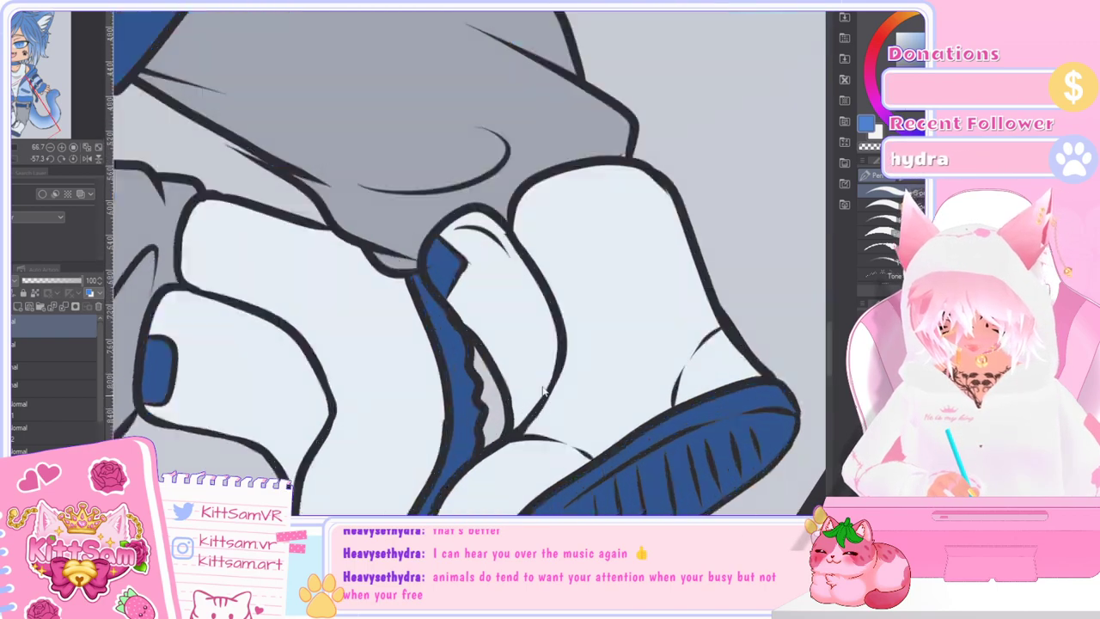
drag(495, 434, 573, 398)
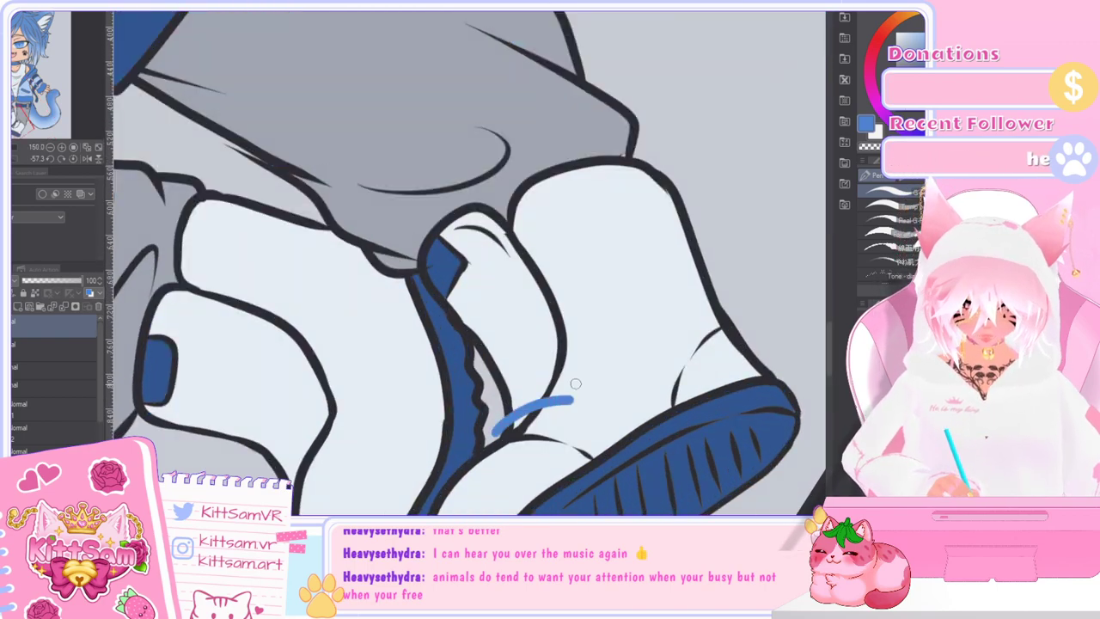
drag(495, 411, 581, 356)
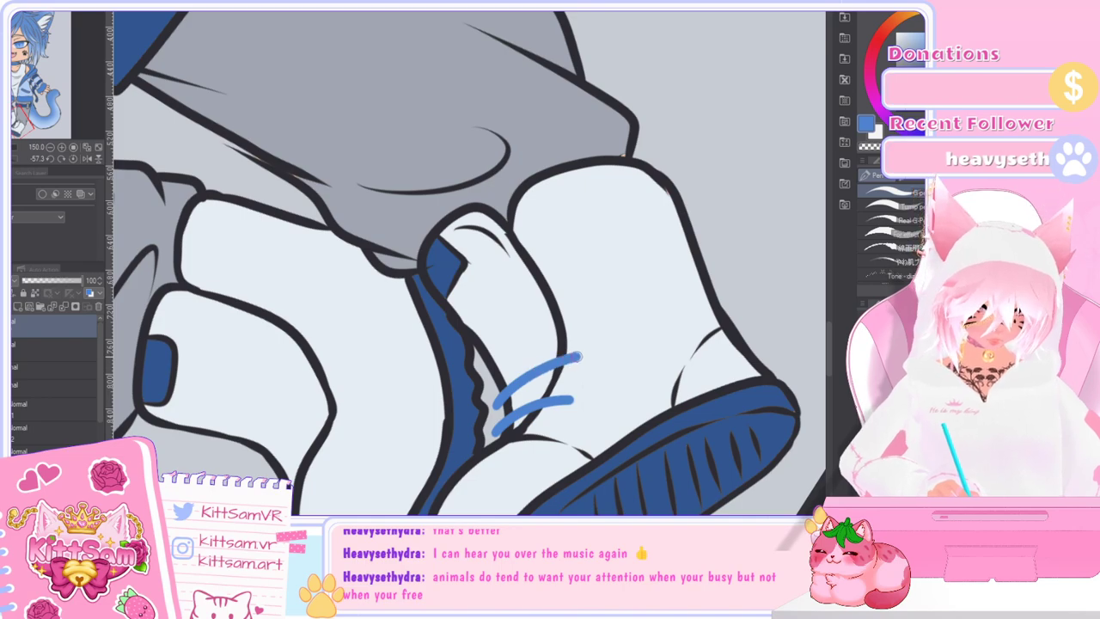
drag(483, 376, 576, 317)
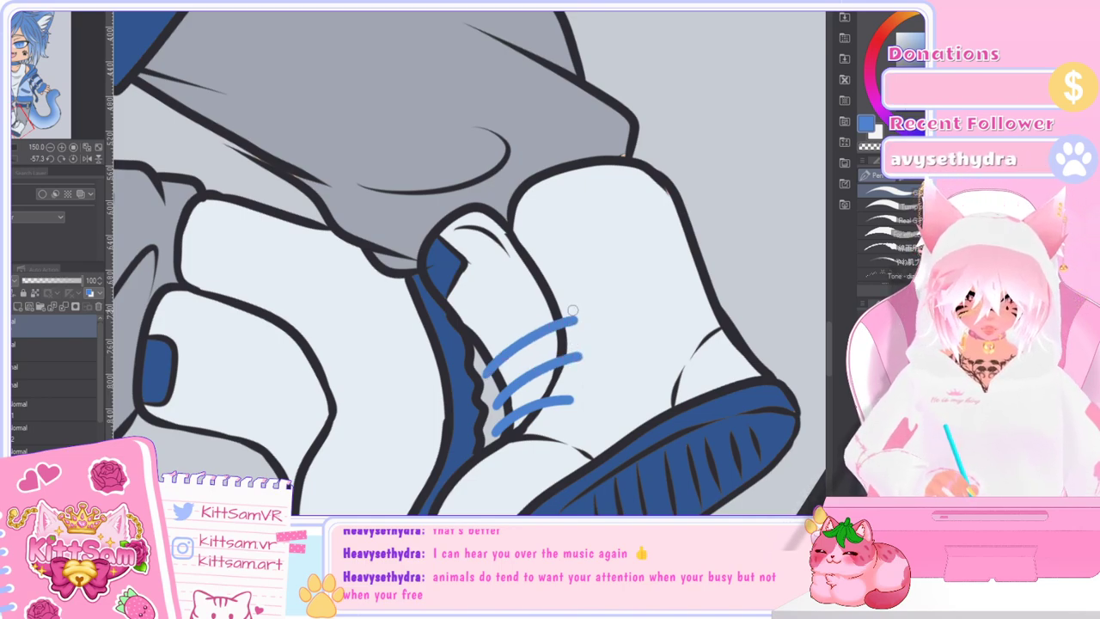
key(ctrl+z)
drag(490, 375, 557, 323)
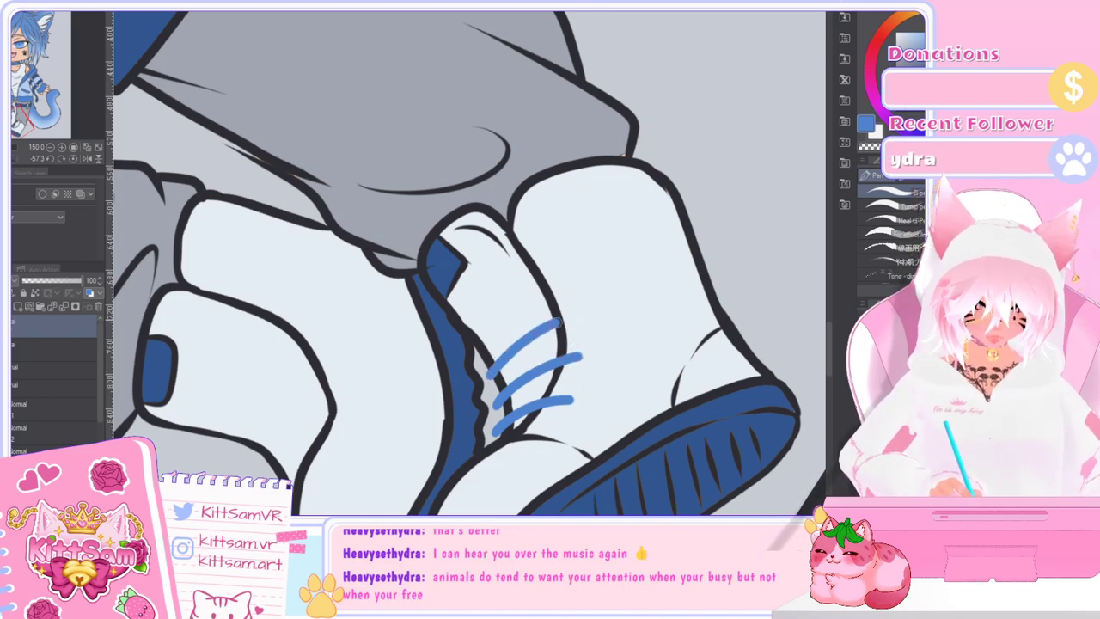
drag(480, 335, 552, 282)
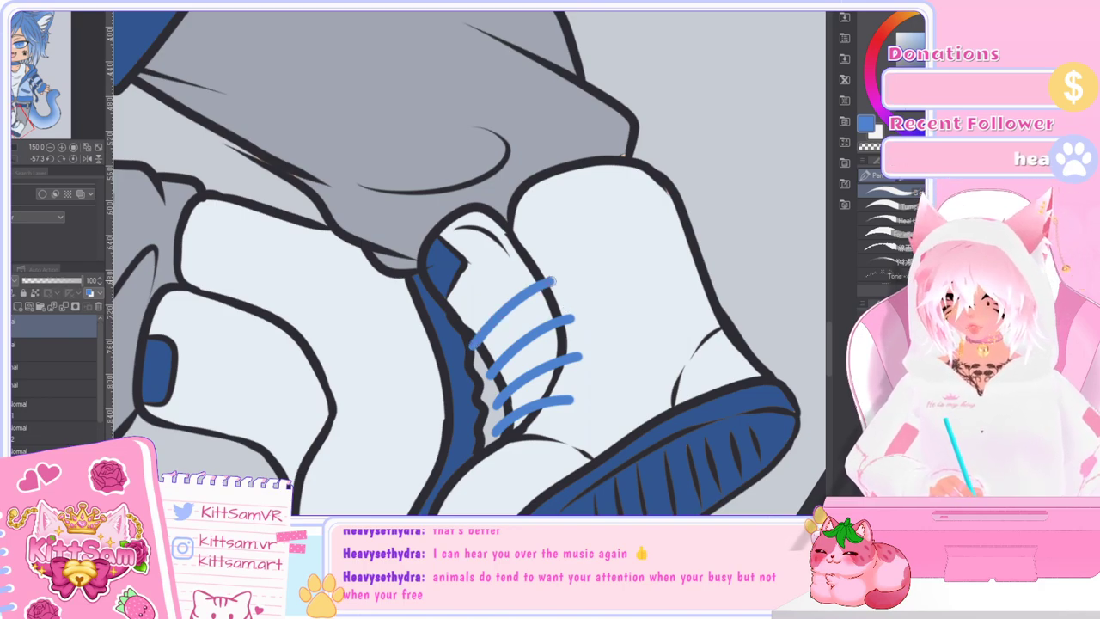
Step: Draw a fifth, uppermost lace just below the front shoe's dark tab, redrawing the stroke with a smoother curve and longer reach
drag(447, 315, 549, 248)
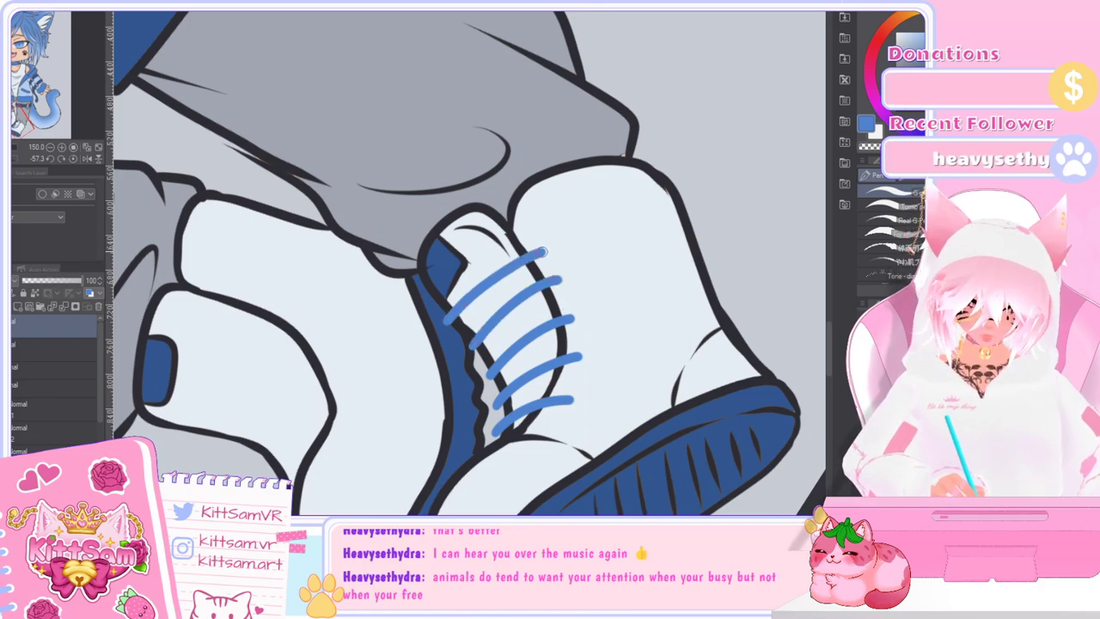
key(ctrl+z)
drag(447, 320, 529, 254)
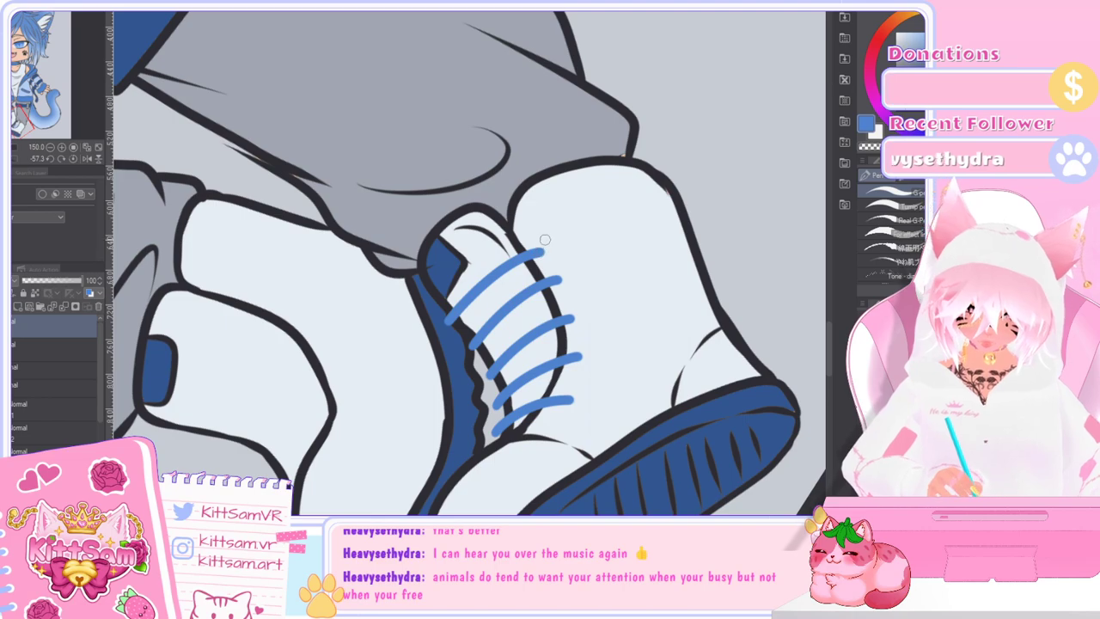
key(ctrl+z)
drag(448, 315, 521, 240)
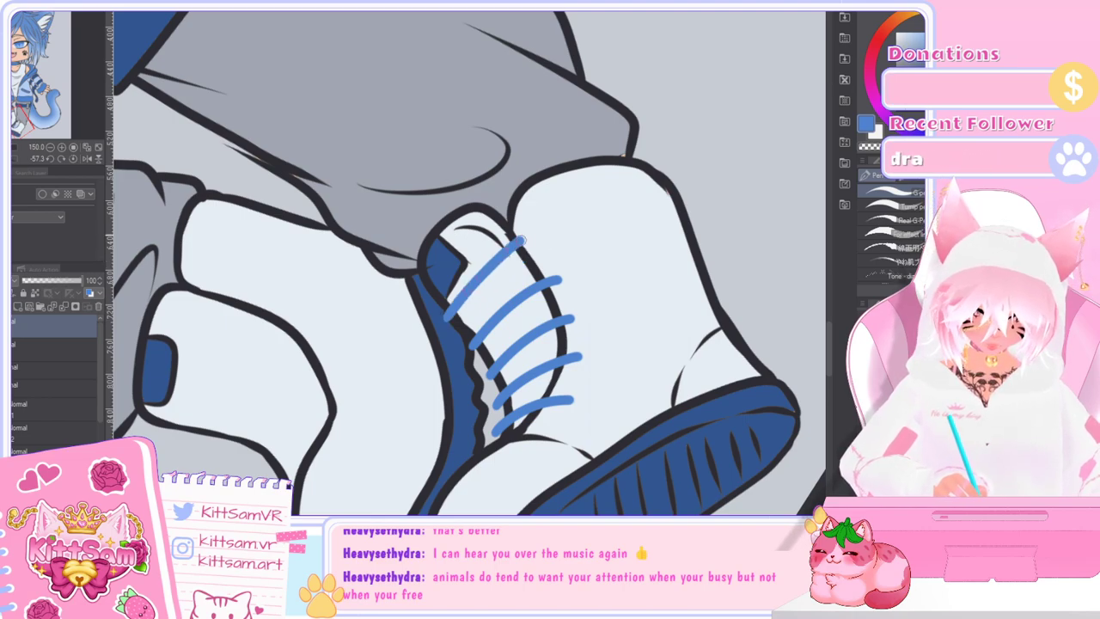
key(ctrl+z)
mouse_move(445, 329)
mouse_down()
mouse_move(504, 262)
mouse_move(549, 229)
mouse_up()
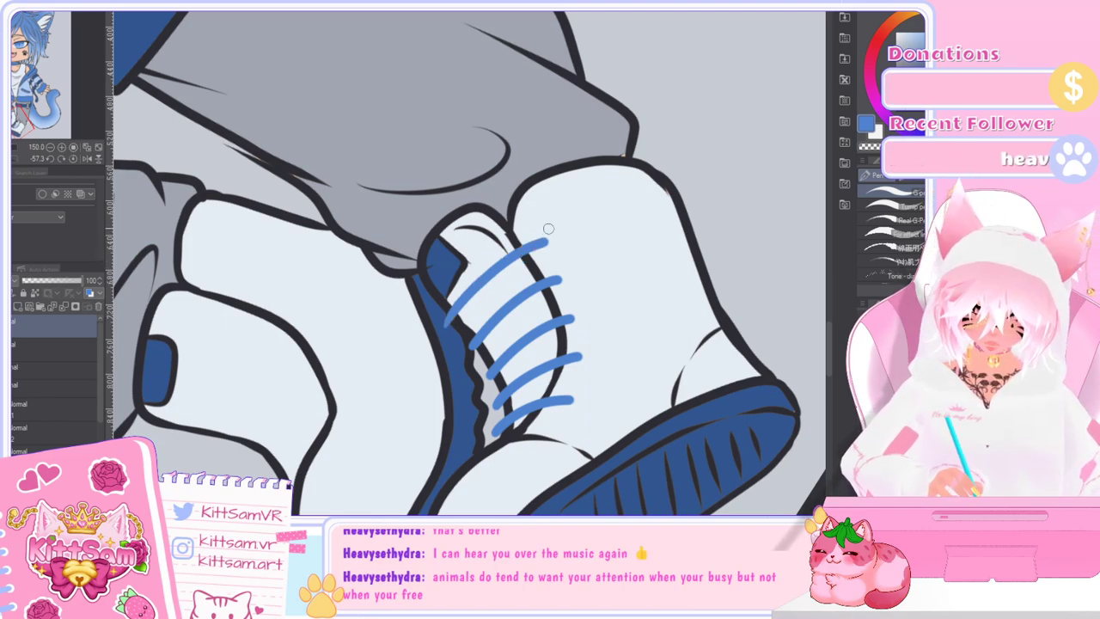
Step: Draw five matching medium-blue laces across the raised rear shoe's tongue, from the toe up to the dark tab
drag(715, 234, 716, 355)
scroll(700, 355, down, 1)
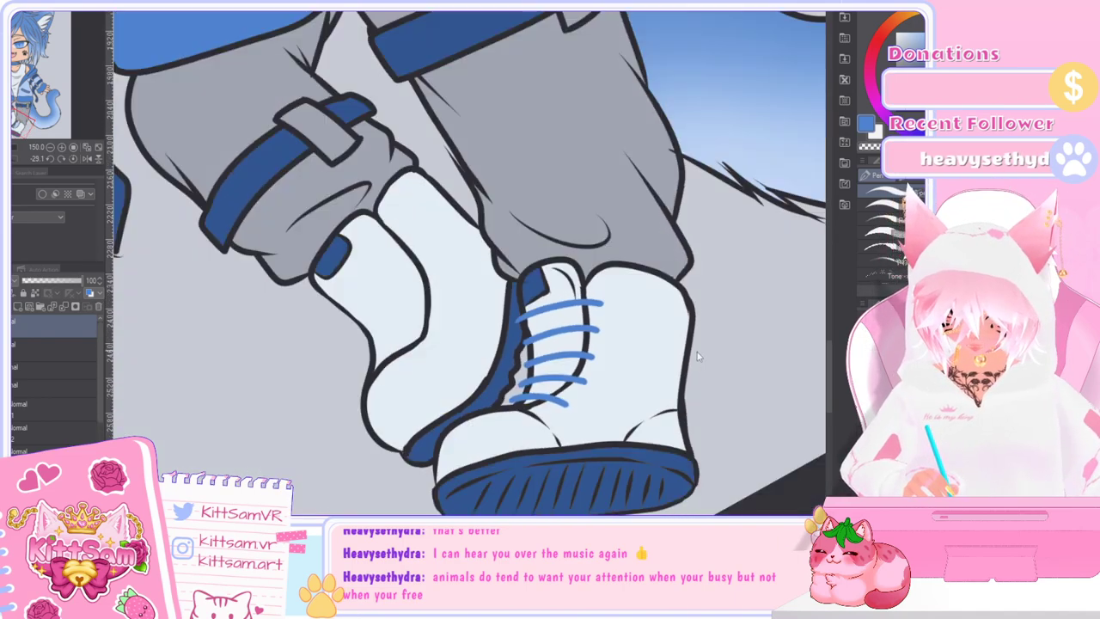
scroll(504, 340, up, 1)
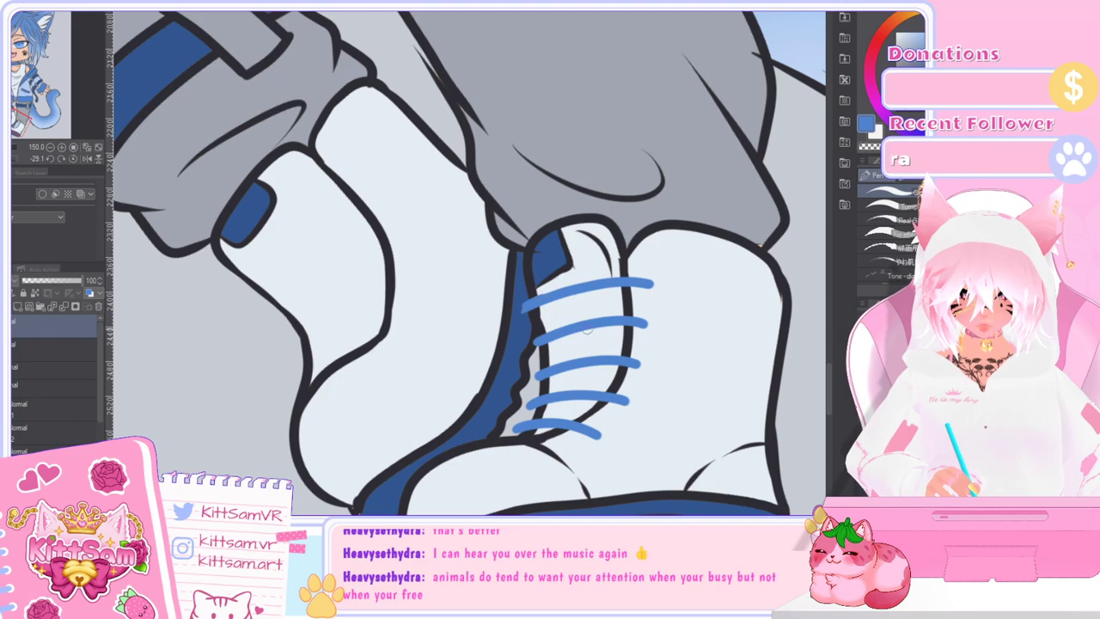
scroll(616, 315, down, 1)
mouse_move(762, 305)
mouse_down()
mouse_move(747, 377)
mouse_move(750, 365)
mouse_up()
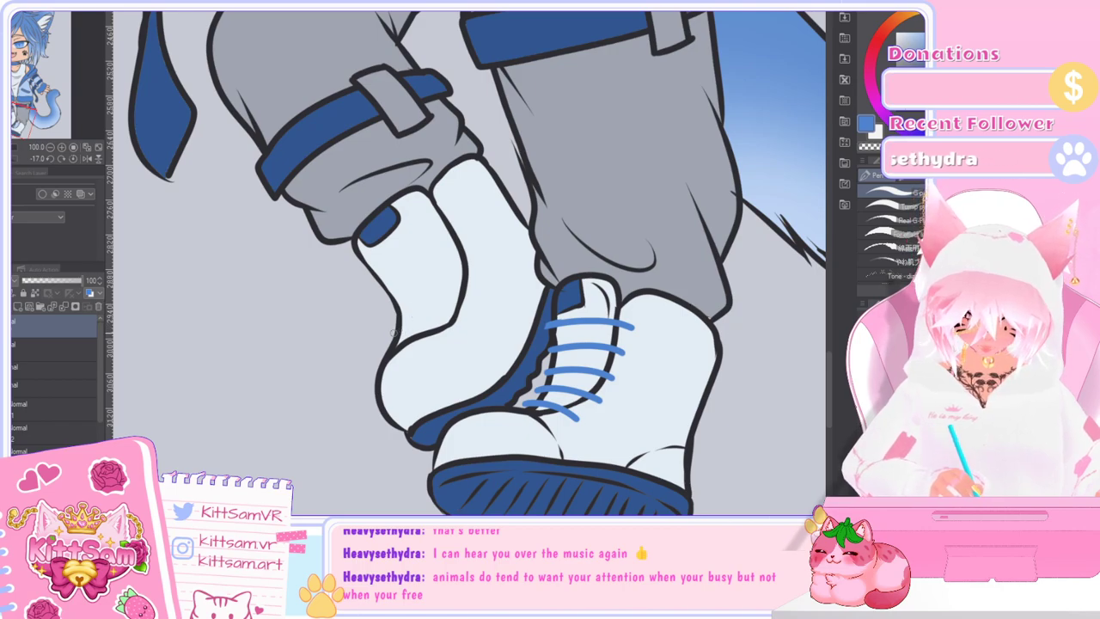
drag(392, 333, 460, 298)
key(ctrl+z)
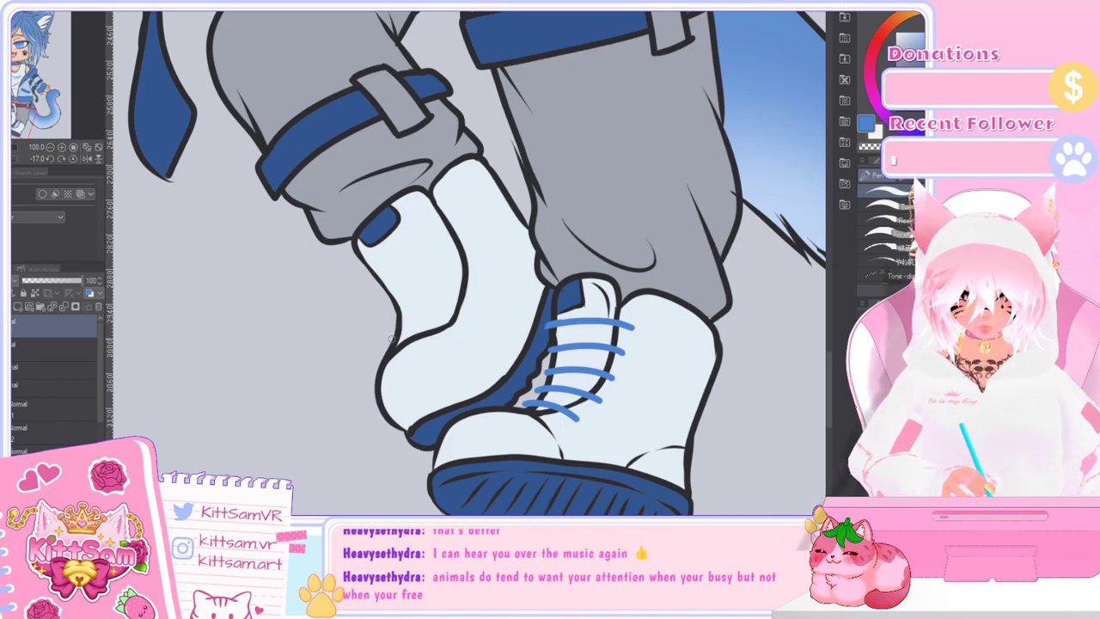
key(ctrl+z)
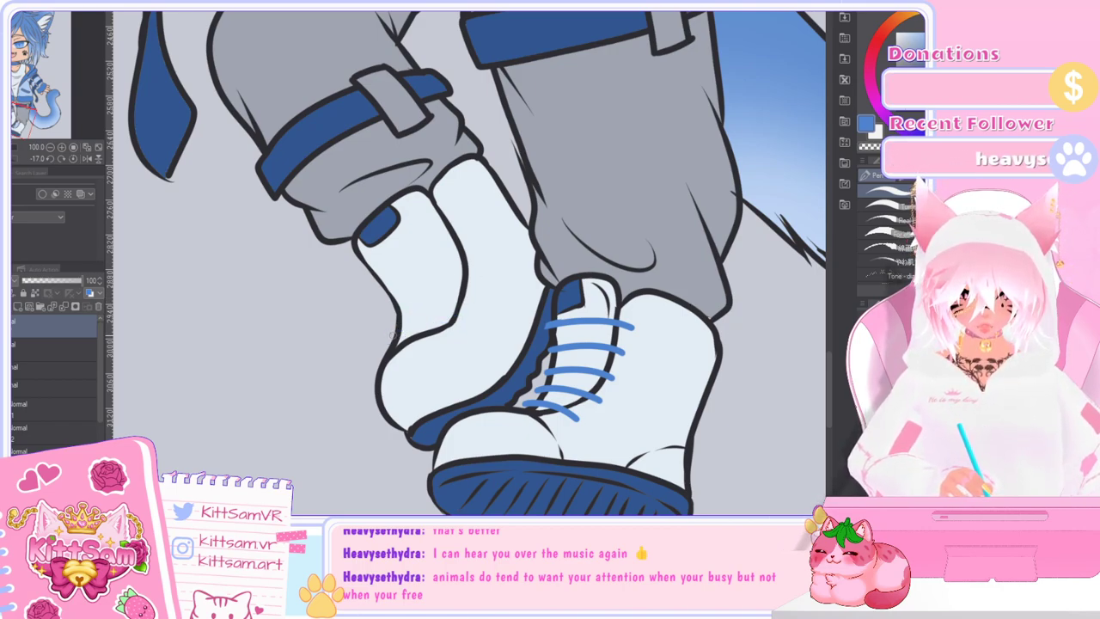
key(ctrl+z)
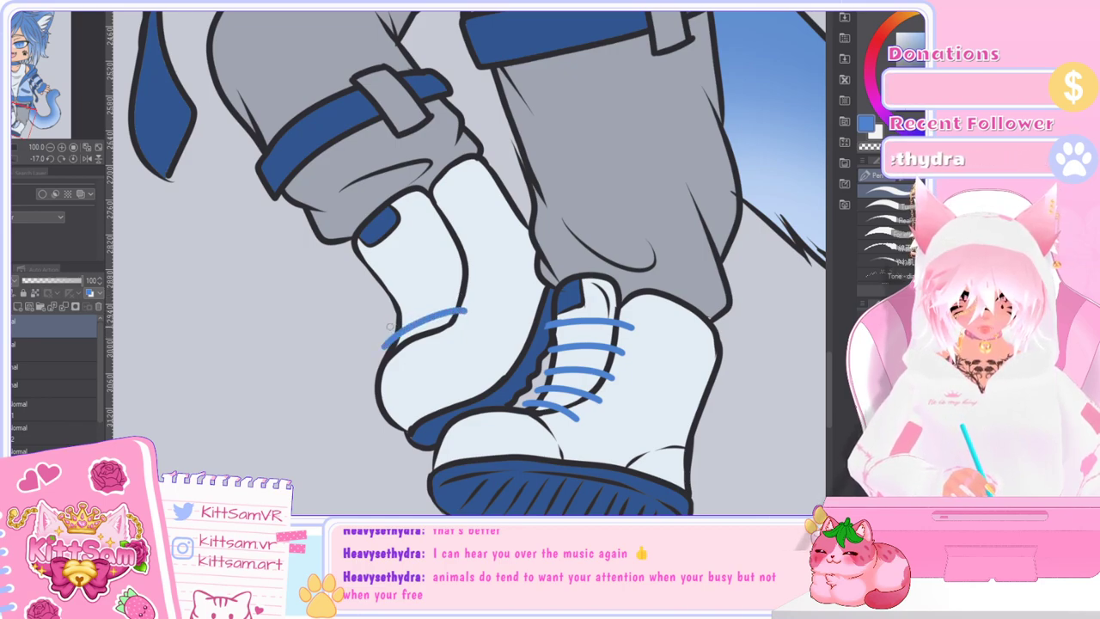
mouse_move(391, 301)
mouse_down()
mouse_move(464, 257)
mouse_move(402, 270)
mouse_move(456, 232)
mouse_up()
key(ctrl+z)
drag(378, 285, 455, 234)
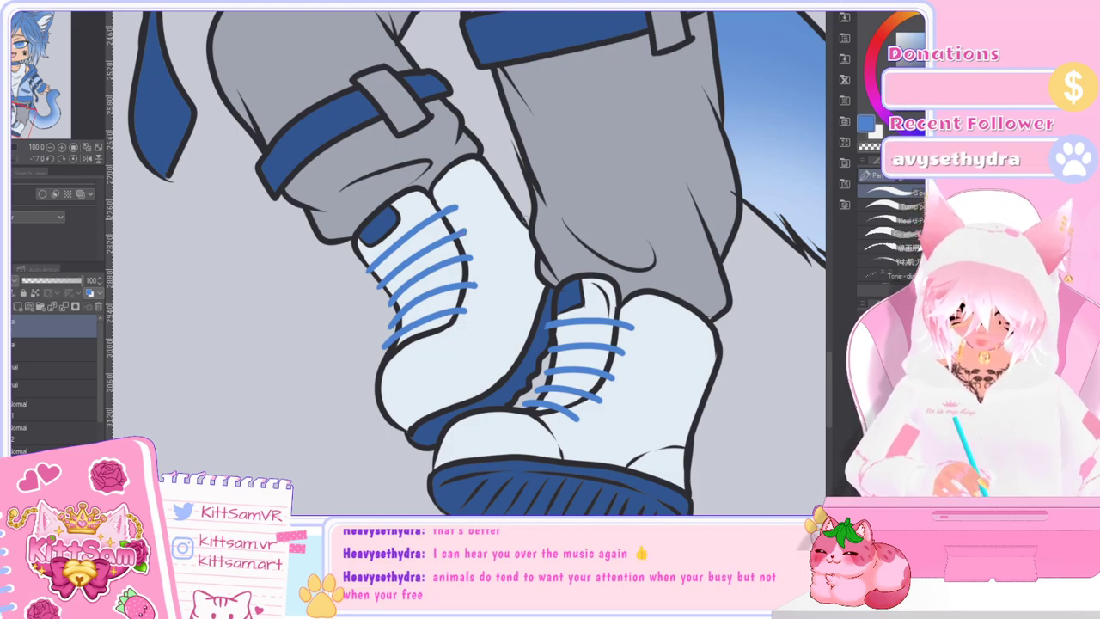
Step: Add a border effect to the lace layer and set its edge color to dark blue, HEX 1A4887
click(41, 196)
click(48, 239)
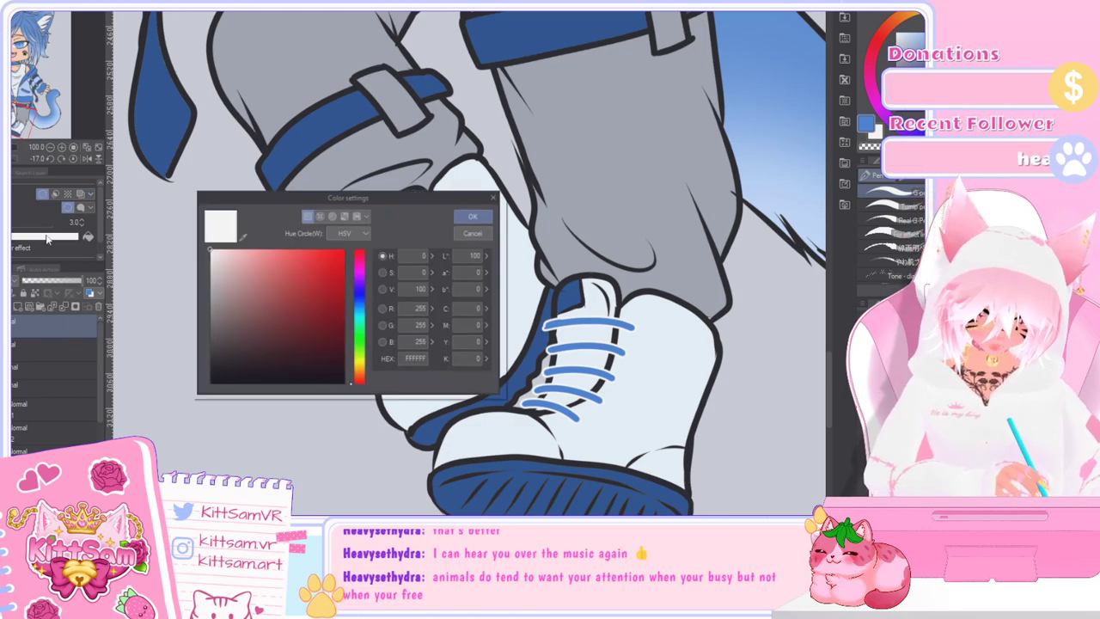
click(238, 235)
click(292, 164)
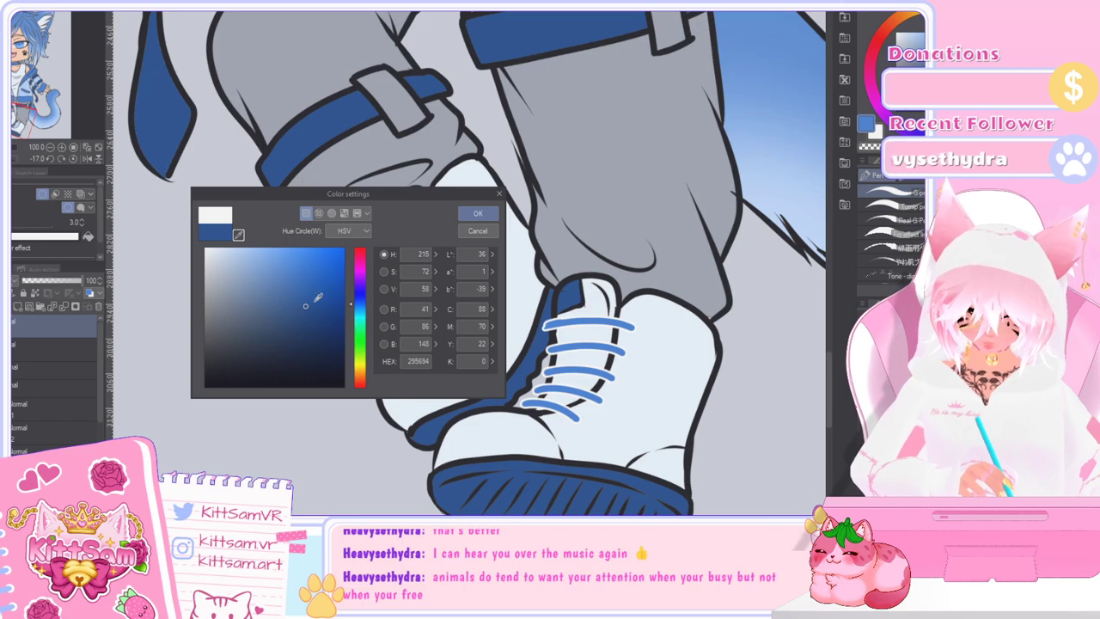
drag(309, 304, 315, 307)
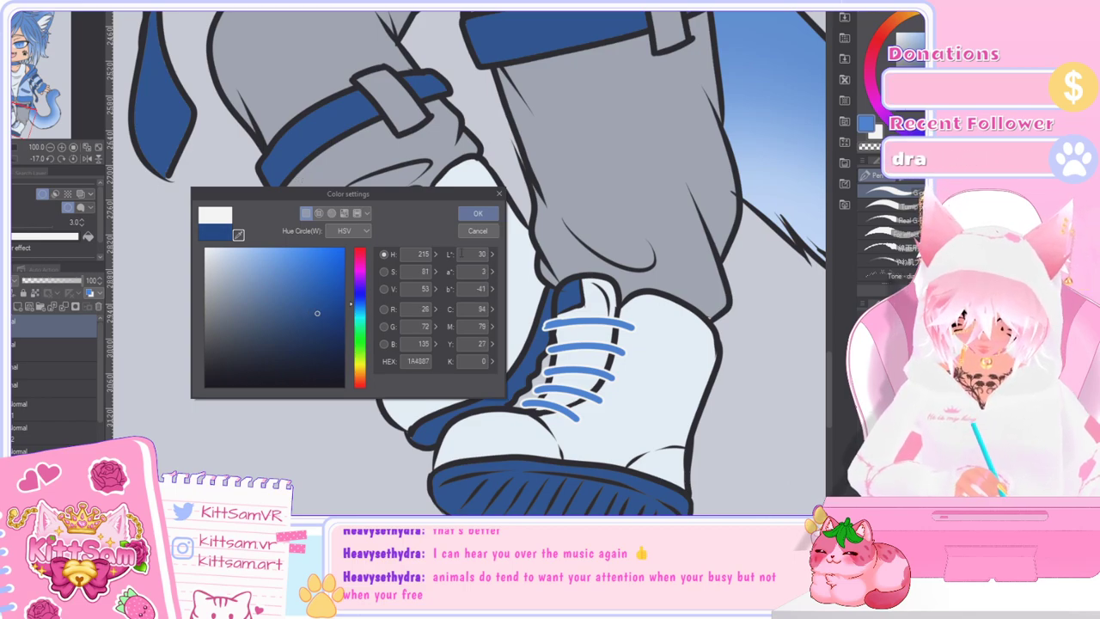
click(479, 214)
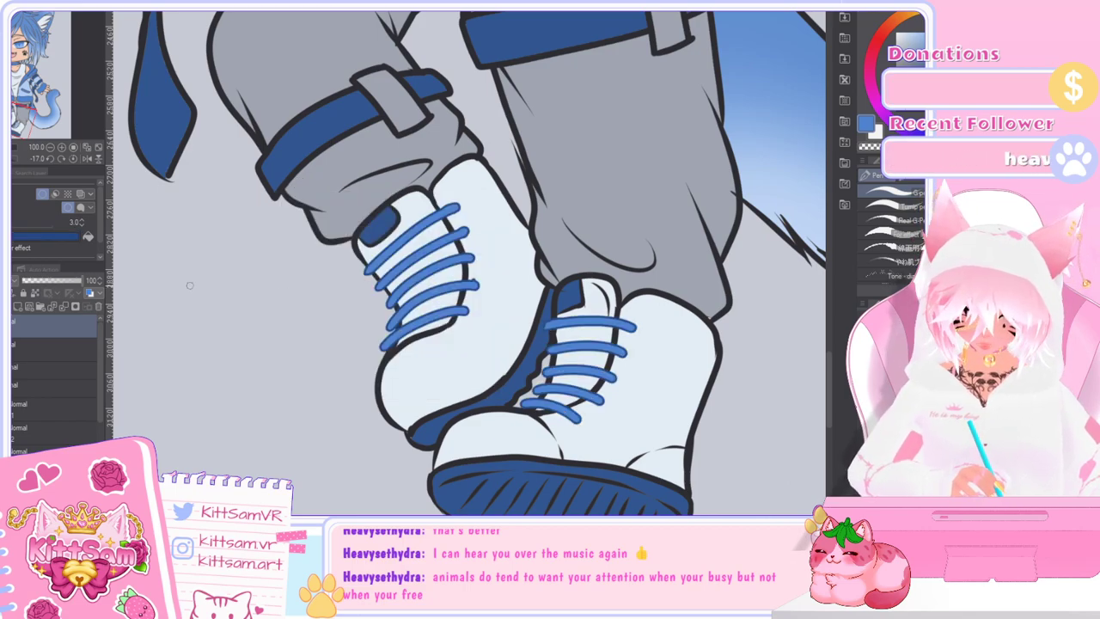
Step: Set the thickness of the laces' border effect to 4.0
drag(83, 221, 85, 227)
click(82, 225)
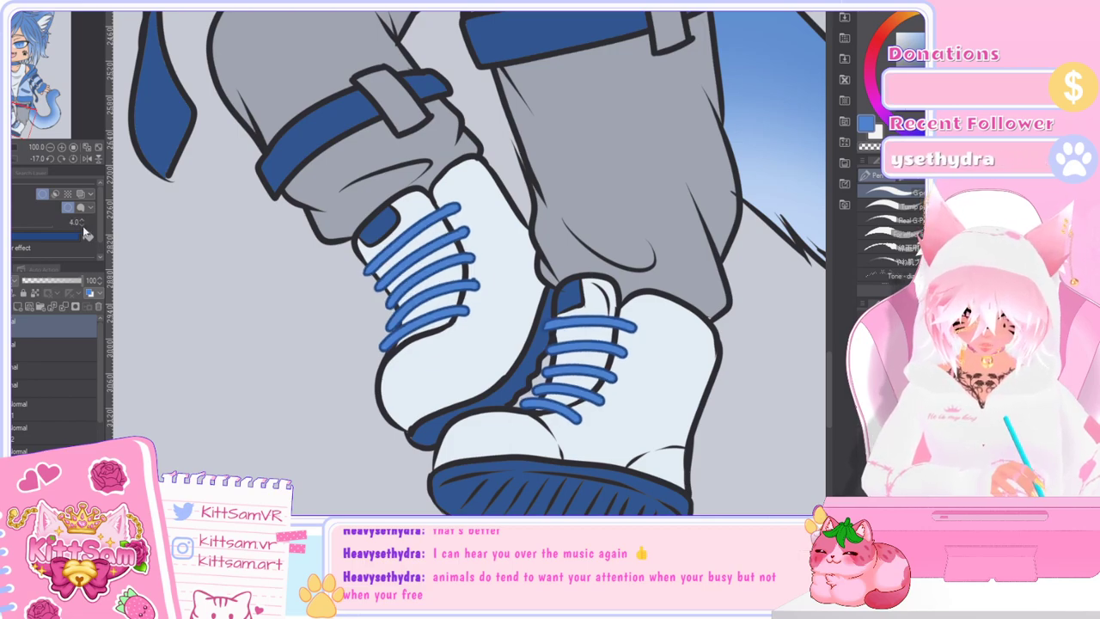
scroll(597, 336, down, 2)
scroll(597, 336, down, 1)
scroll(598, 336, up, 1)
scroll(598, 336, down, 1)
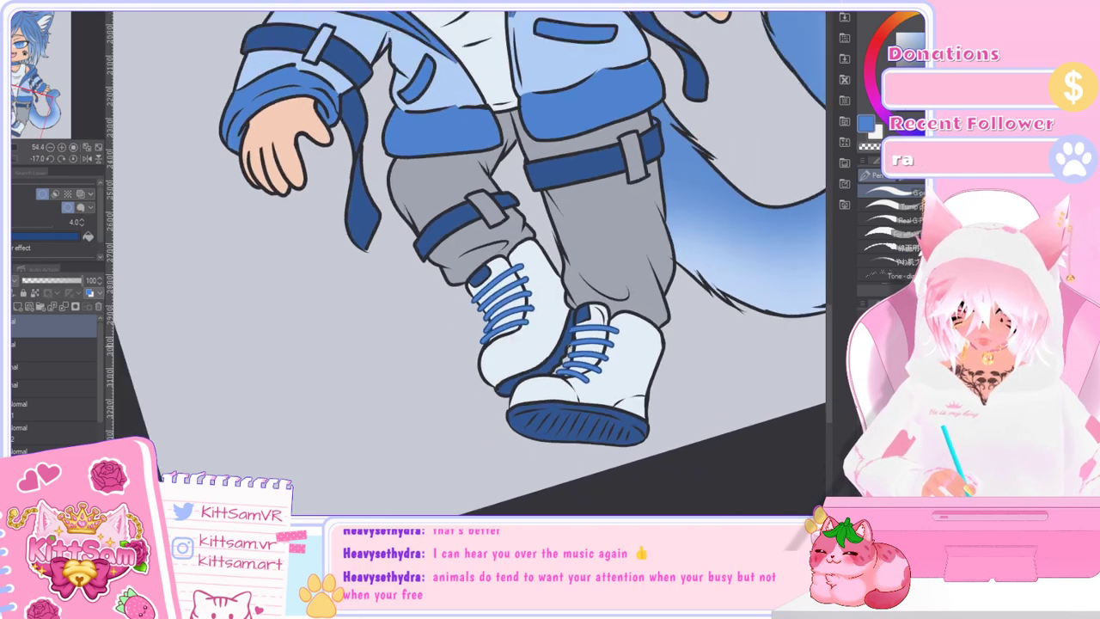
Step: Set the laces' border thickness to 5.0 and erase the overhanging inner ends of the laces on both shoes
click(80, 221)
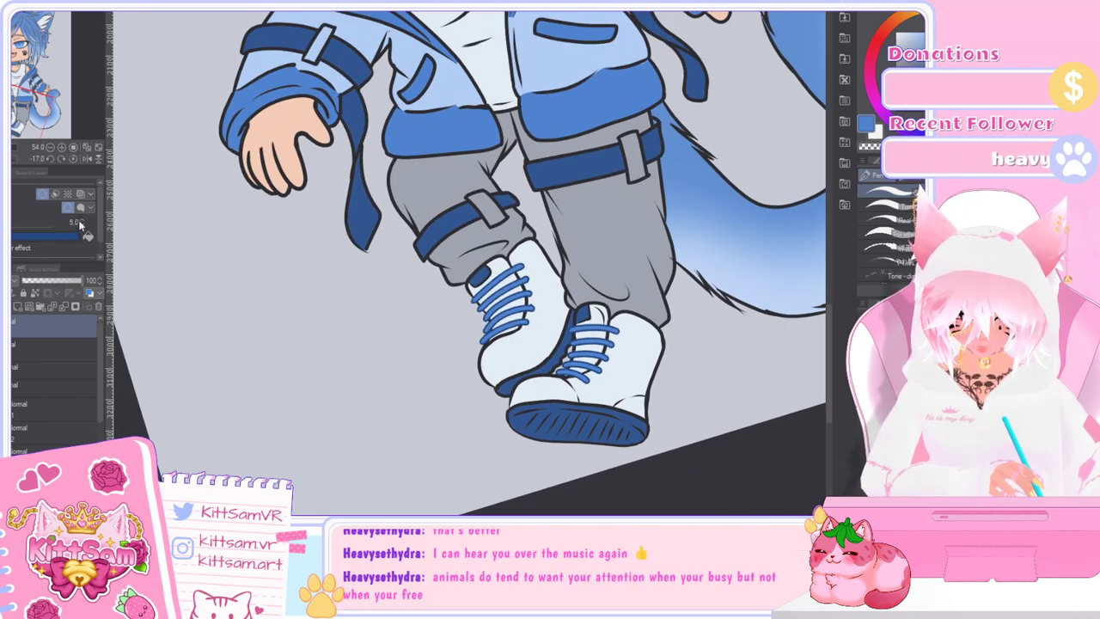
scroll(556, 357, up, 2)
scroll(692, 354, up, 3)
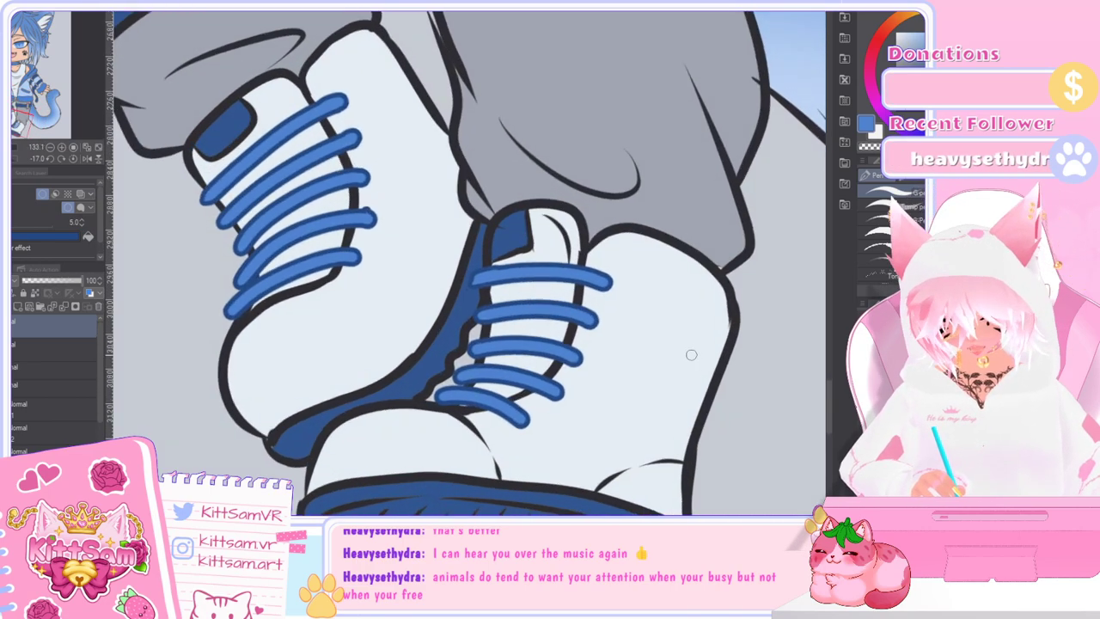
key(e)
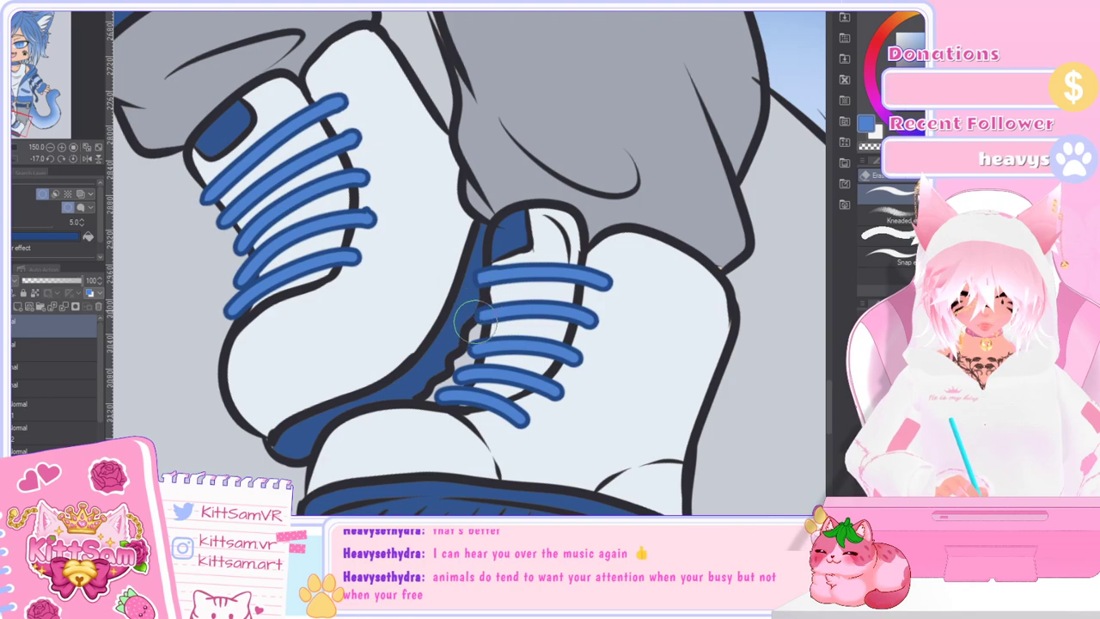
mouse_move(467, 331)
mouse_down()
mouse_move(462, 359)
mouse_move(475, 324)
mouse_move(434, 400)
mouse_up()
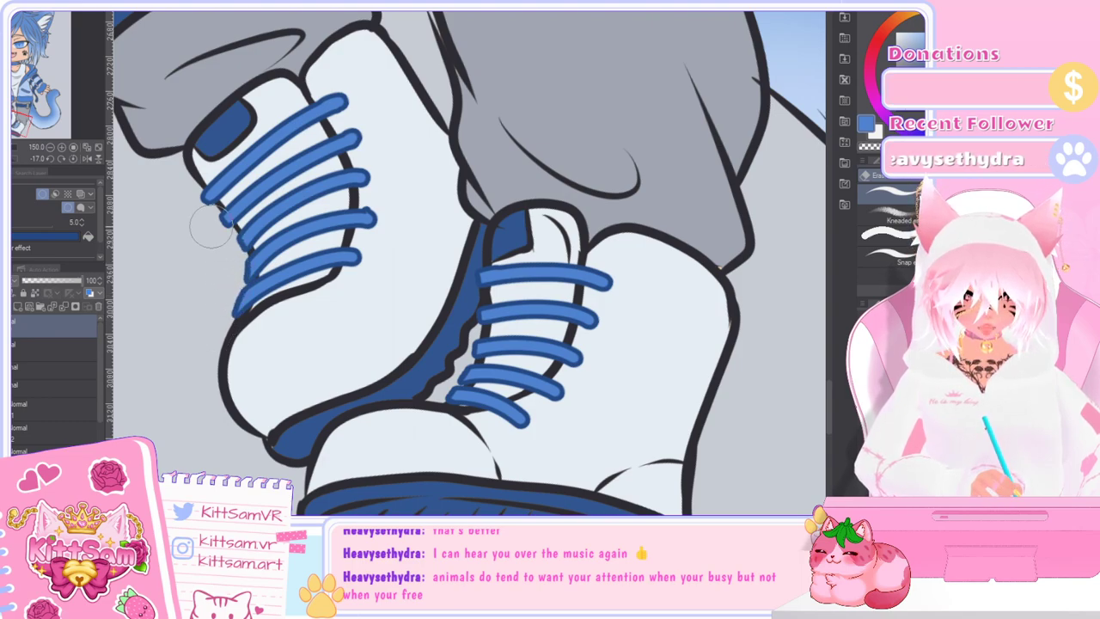
Step: Examine the trimmed laces against the character's whole outfit, from the shoes up to the head
scroll(236, 254, down, 3)
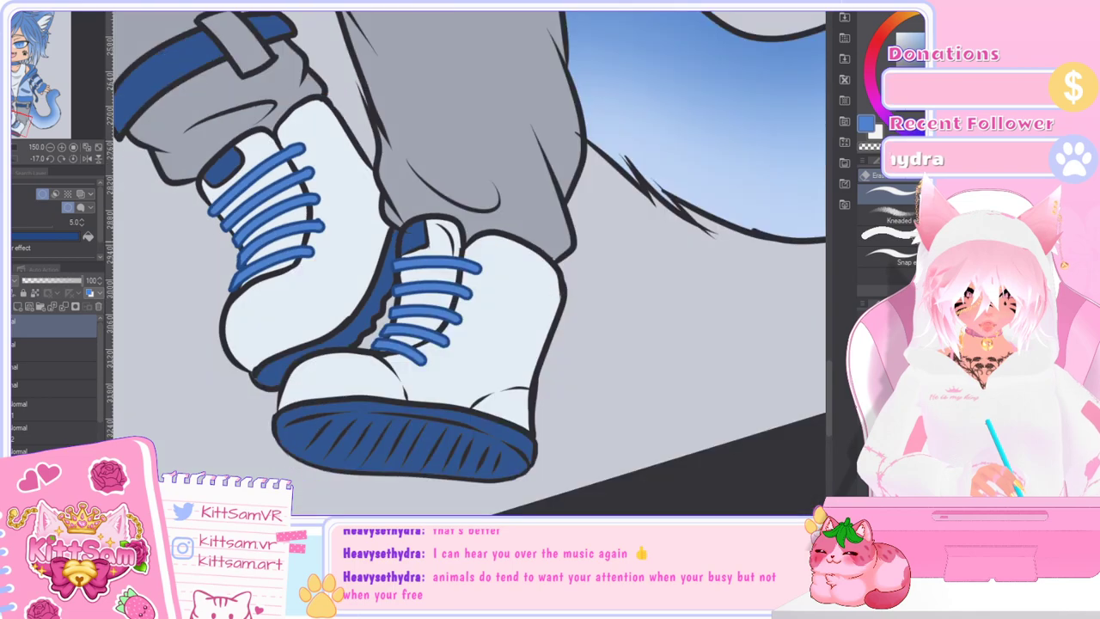
drag(727, 306, 781, 394)
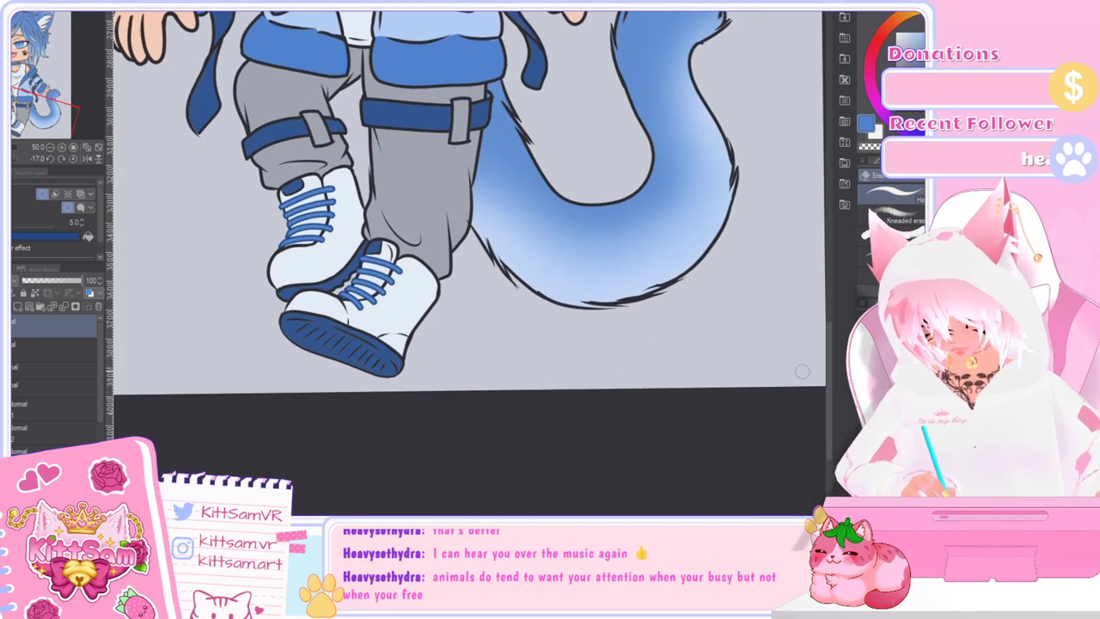
drag(832, 353, 832, 283)
scroll(531, 265, down, 1)
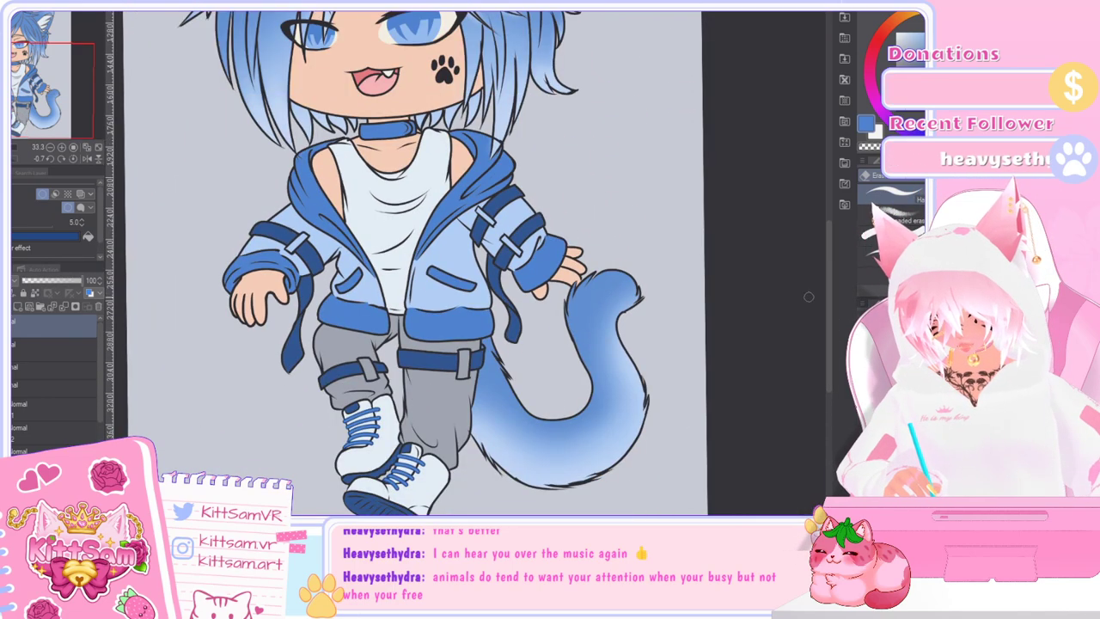
scroll(443, 492, up, 2)
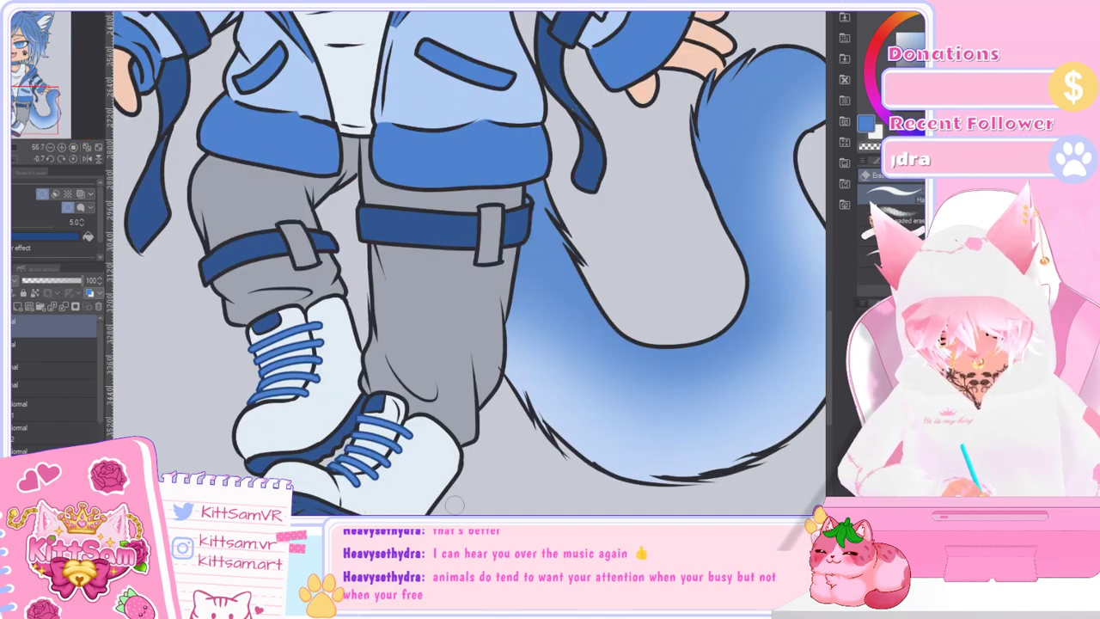
scroll(454, 505, down, 2)
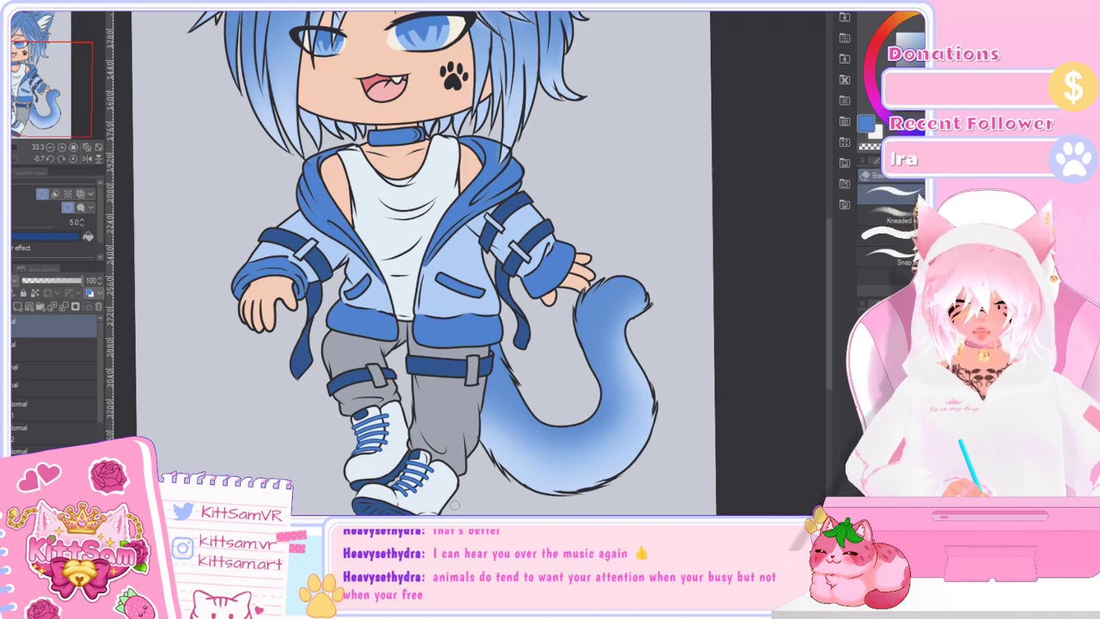
drag(829, 284, 834, 218)
Step: Sample the dark blue of the sleeve strap and color the eyebrows with it on a lower layer
key(i)
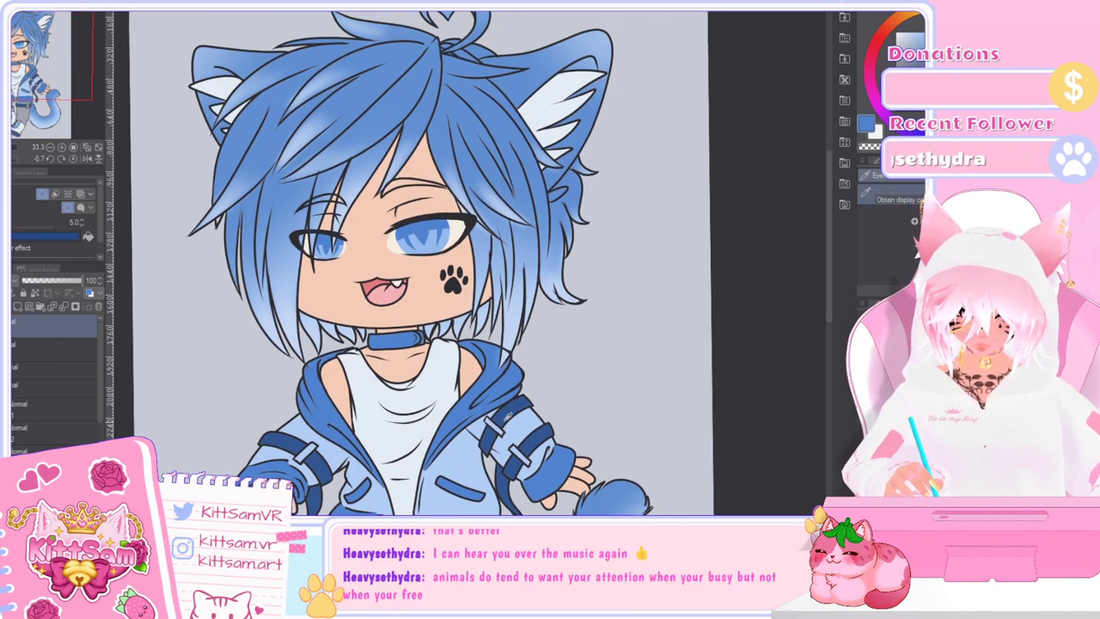
click(517, 401)
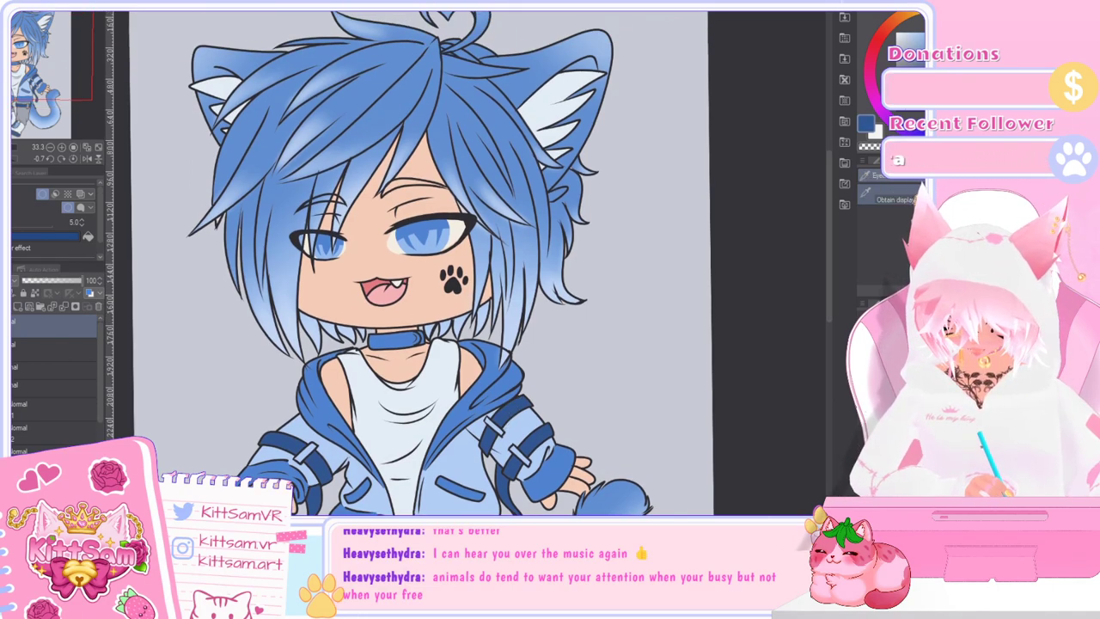
click(12, 326)
click(12, 326)
click(20, 473)
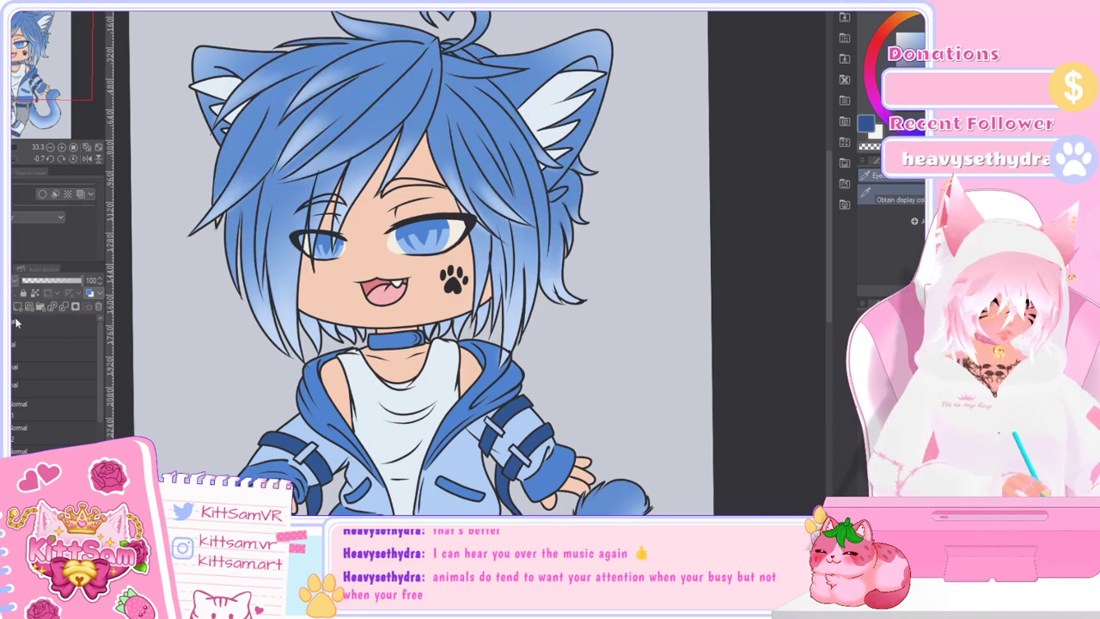
click(421, 173)
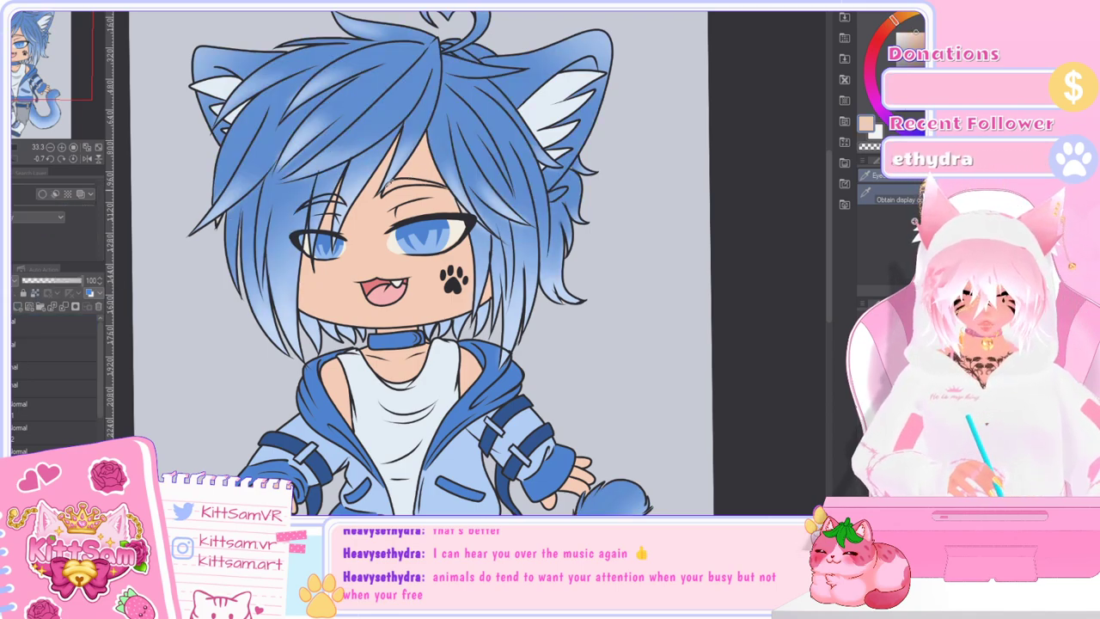
key(p)
key(i)
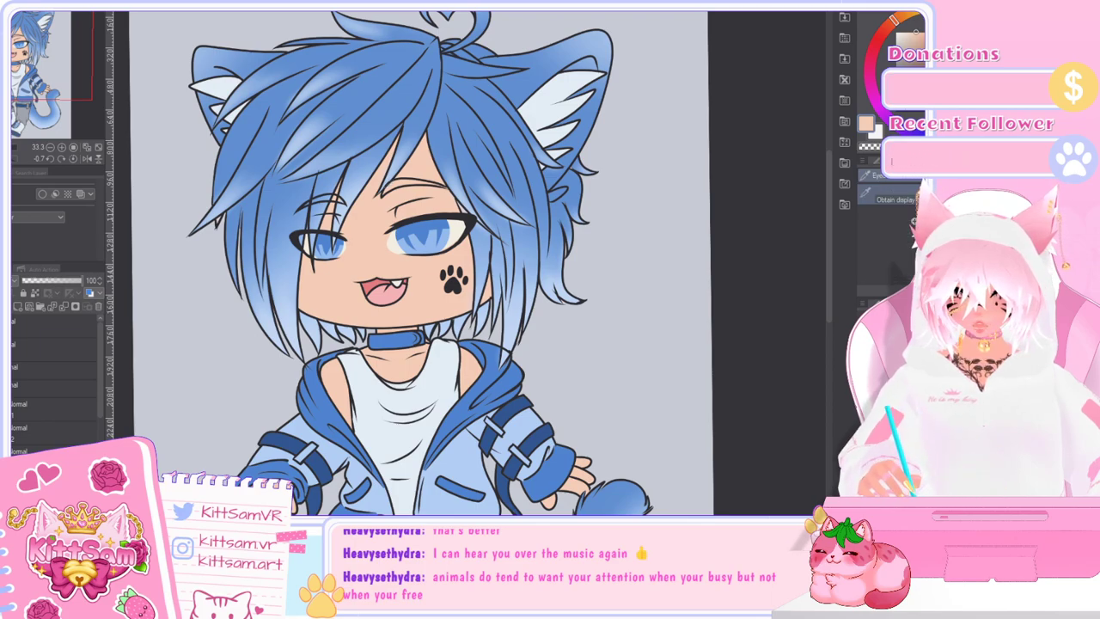
click(517, 414)
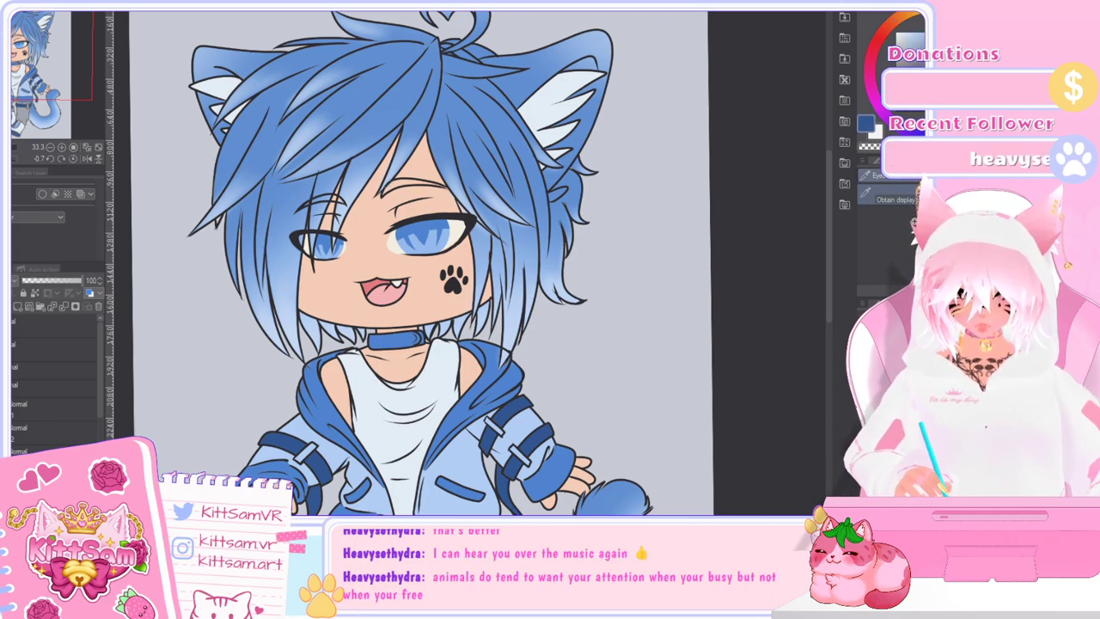
key(g)
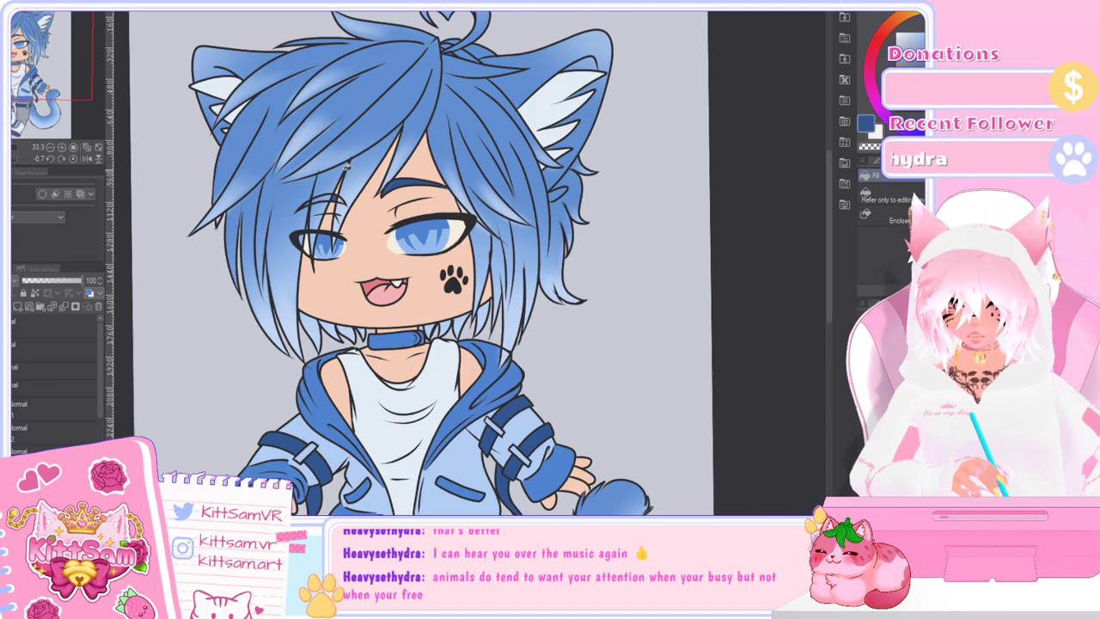
Step: Choose a light orange from the saved color swatches as the drawing color for the pen
scroll(832, 299, down, 3)
mouse_move(832, 299)
mouse_down()
mouse_move(833, 290)
mouse_move(832, 357)
mouse_move(831, 277)
mouse_up()
click(899, 7)
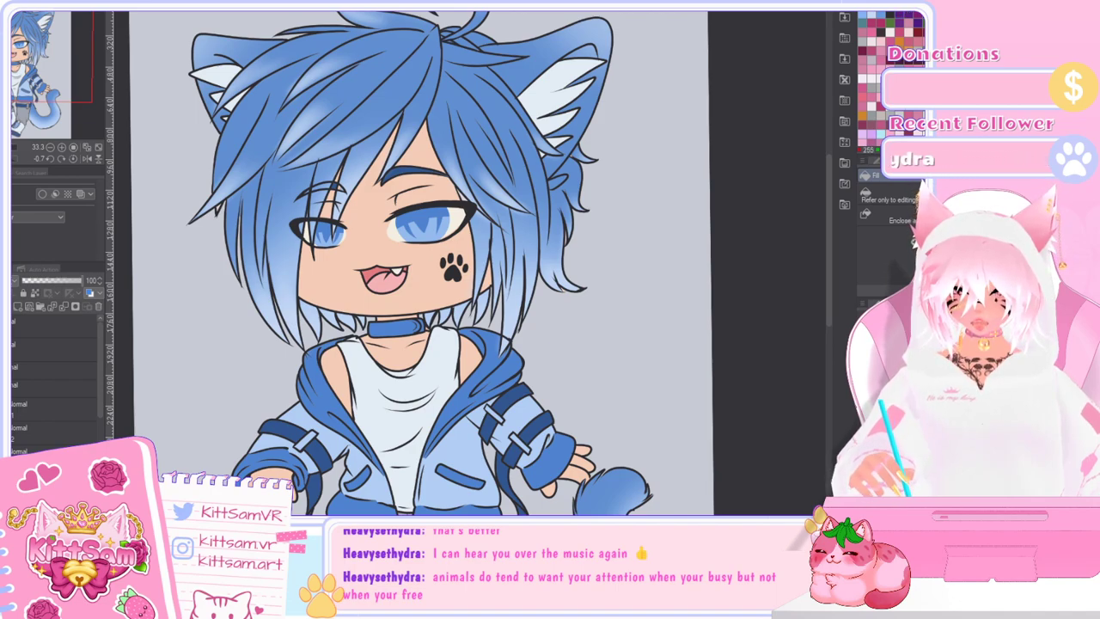
click(875, 7)
key(p)
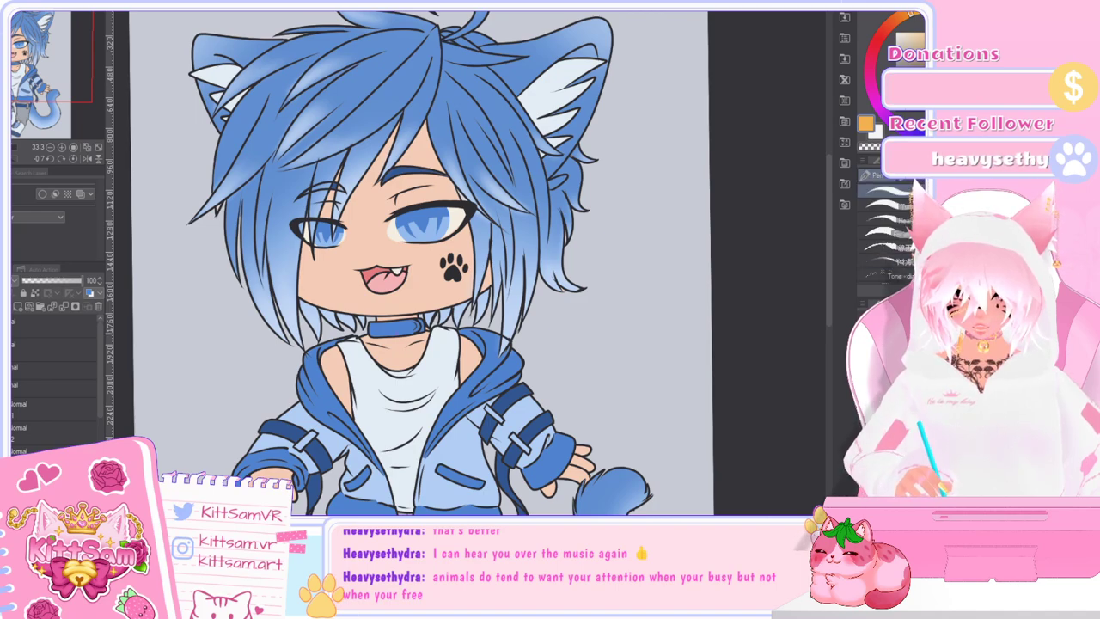
Step: Draw a light orange C-shaped ring over the collar's front on a new layer above the laces, redrawing the stroke with a wider curve
scroll(388, 343, up, 2)
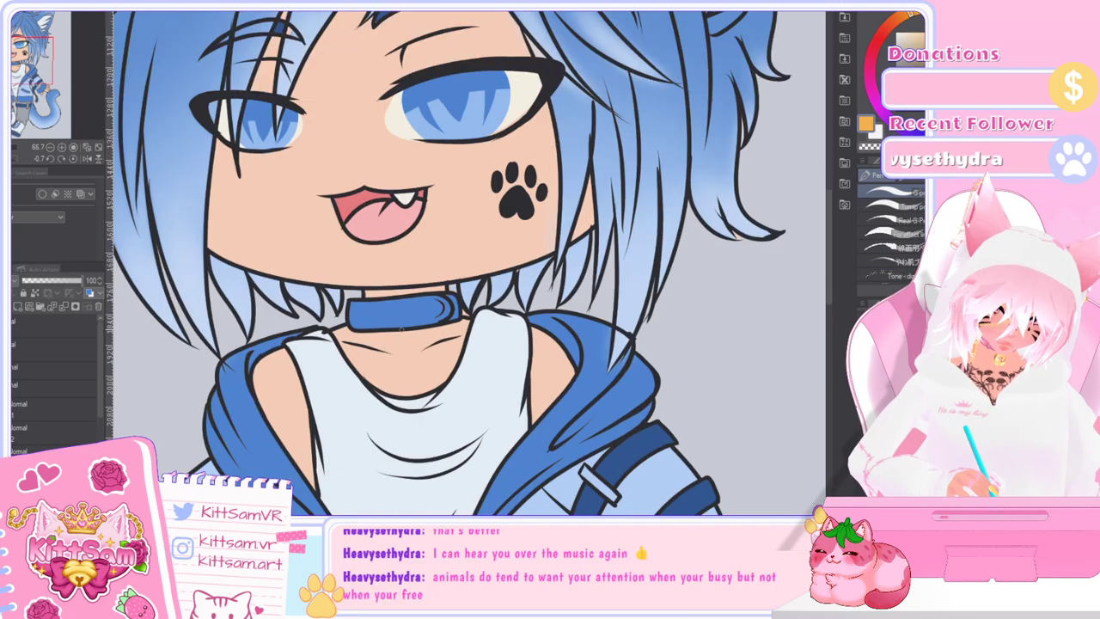
key(ctrl+z)
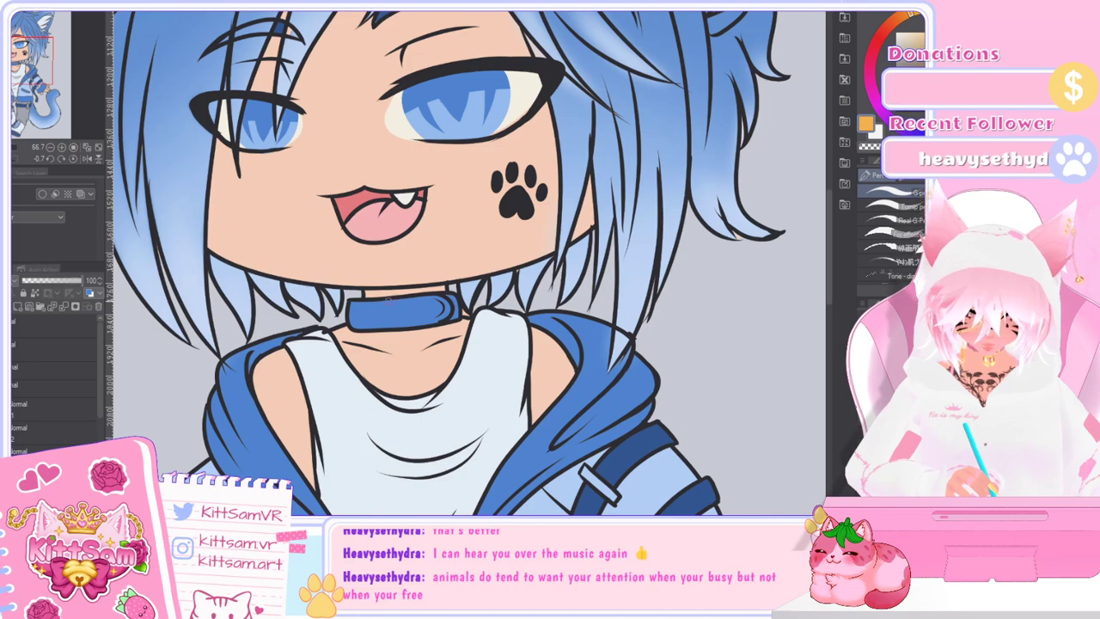
click(65, 332)
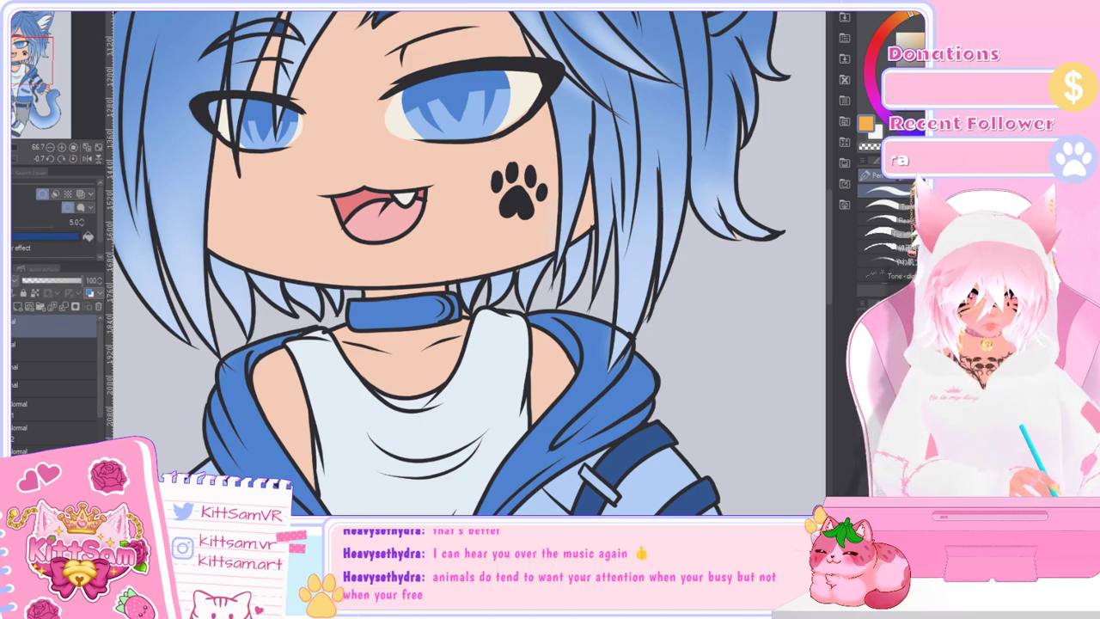
click(21, 307)
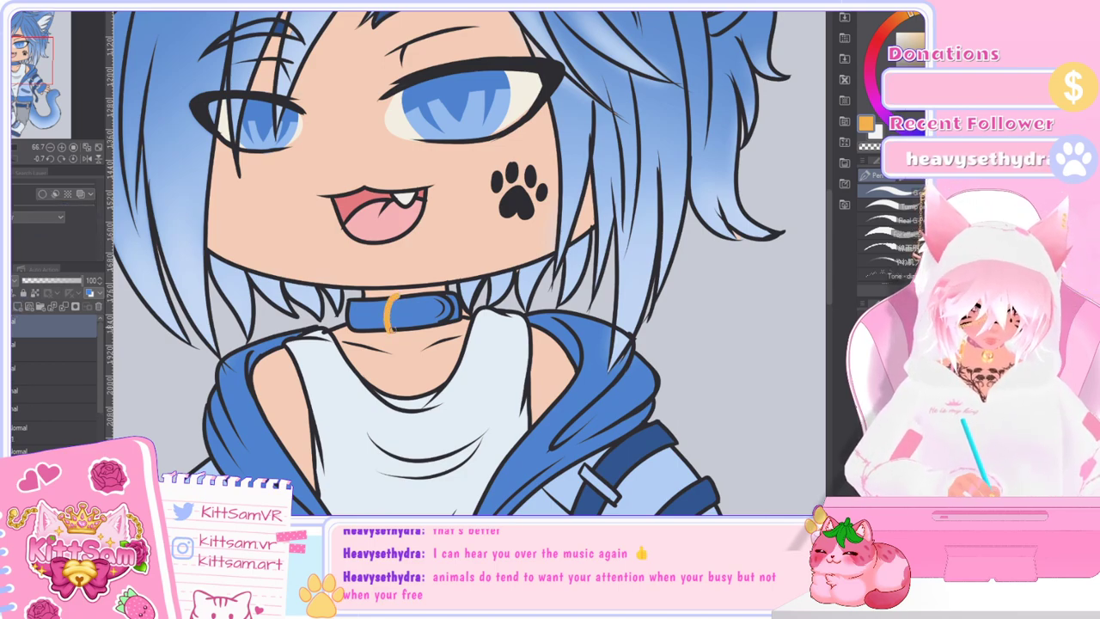
key(ctrl+z)
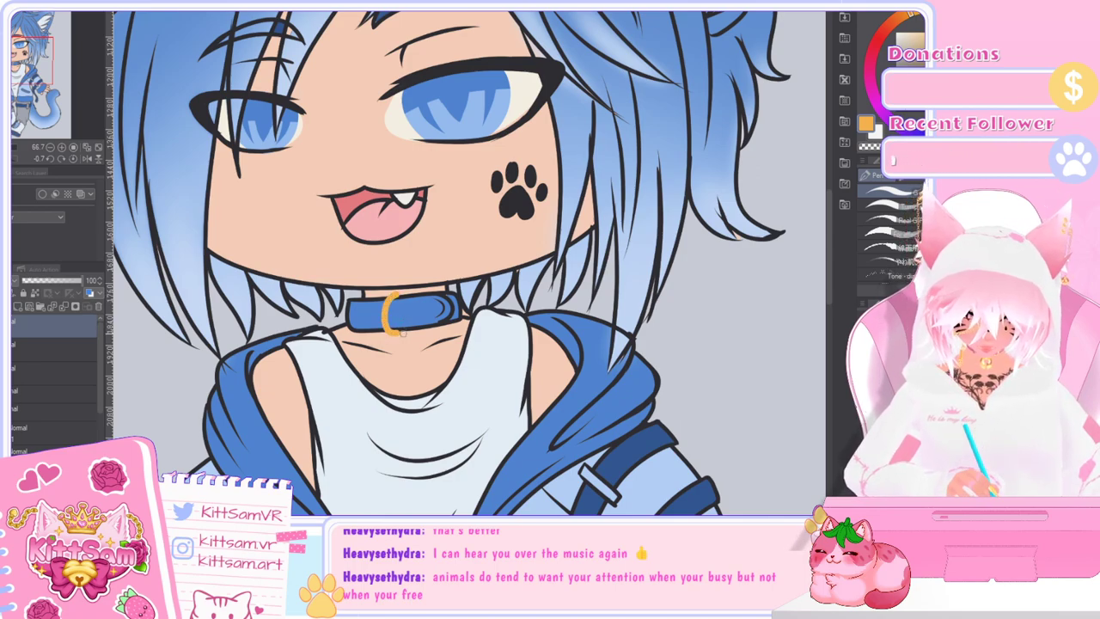
key(ctrl+z)
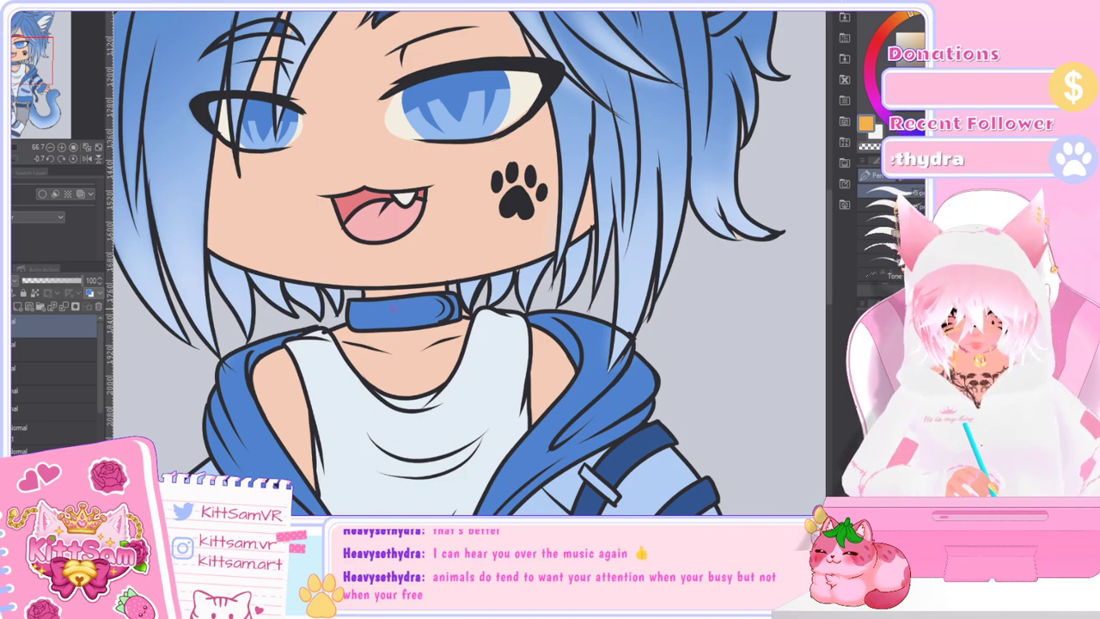
drag(393, 292, 396, 331)
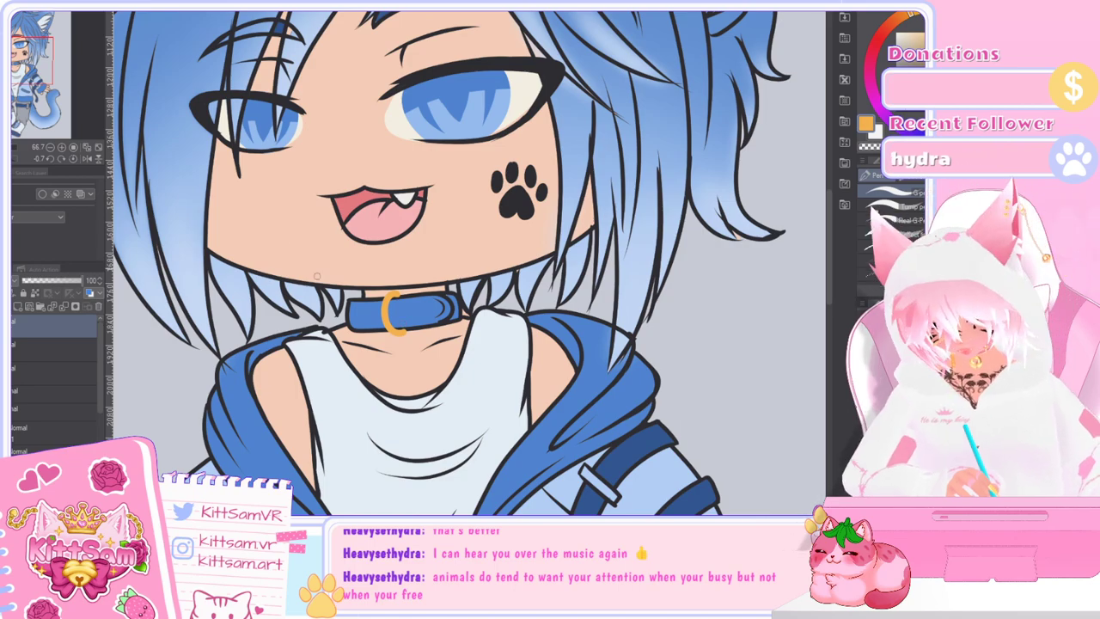
Step: Add a border effect to the collar ring's layer and set its edge color to dark orange, HEX D58412
click(44, 195)
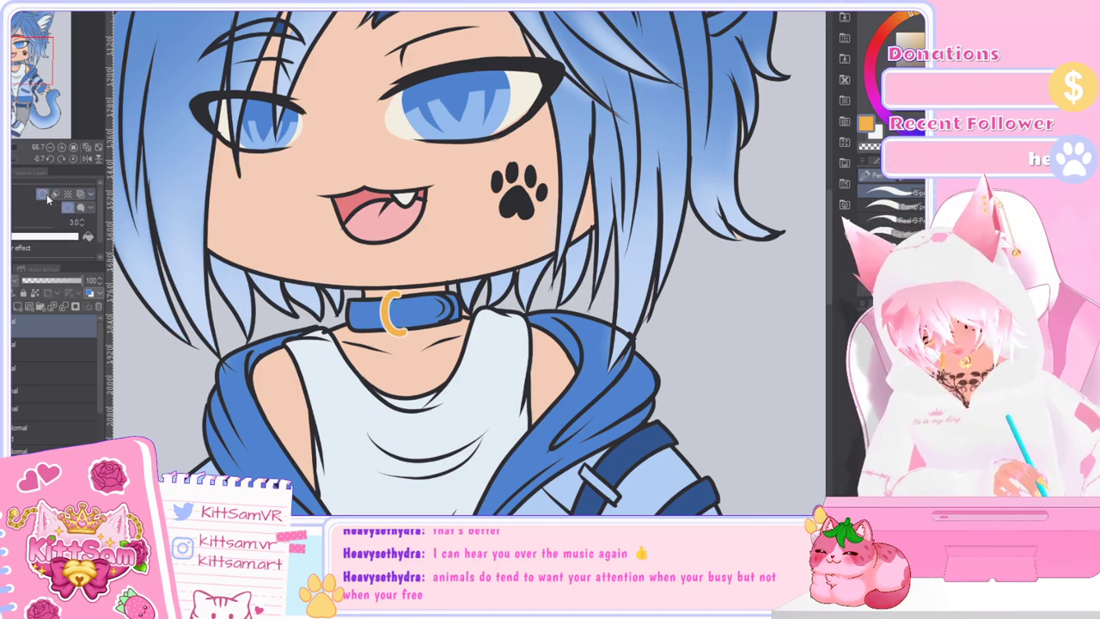
click(45, 237)
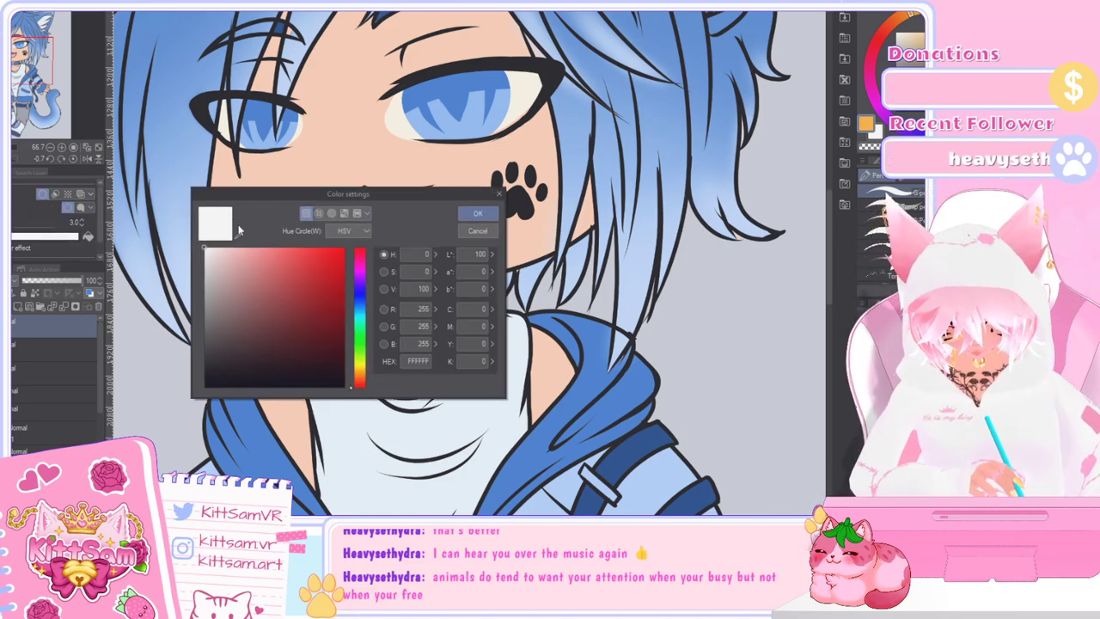
click(478, 213)
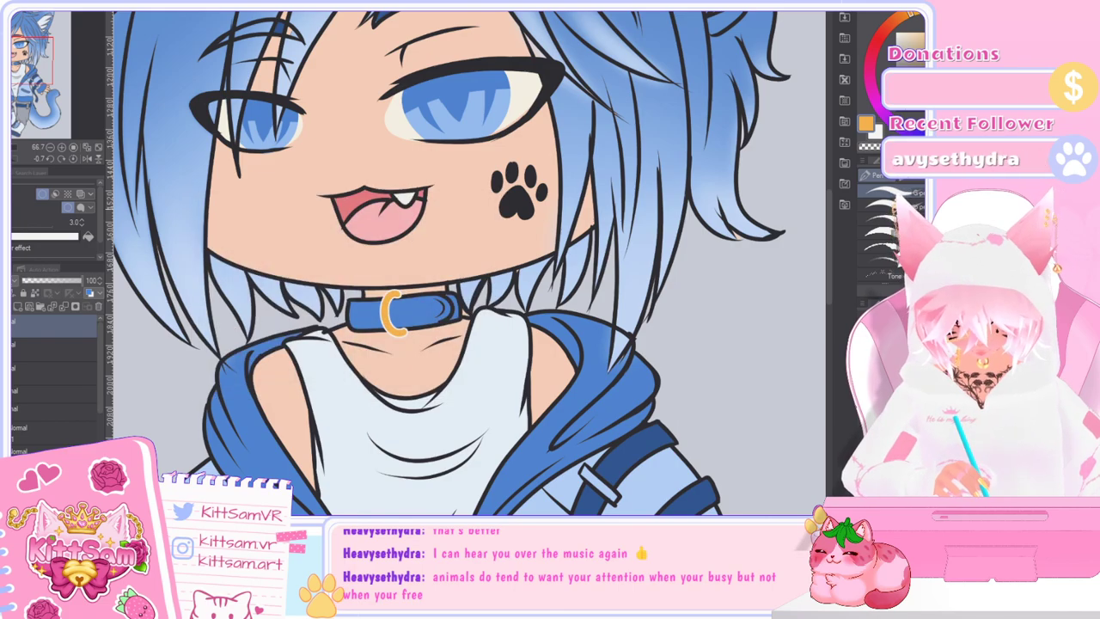
click(890, 6)
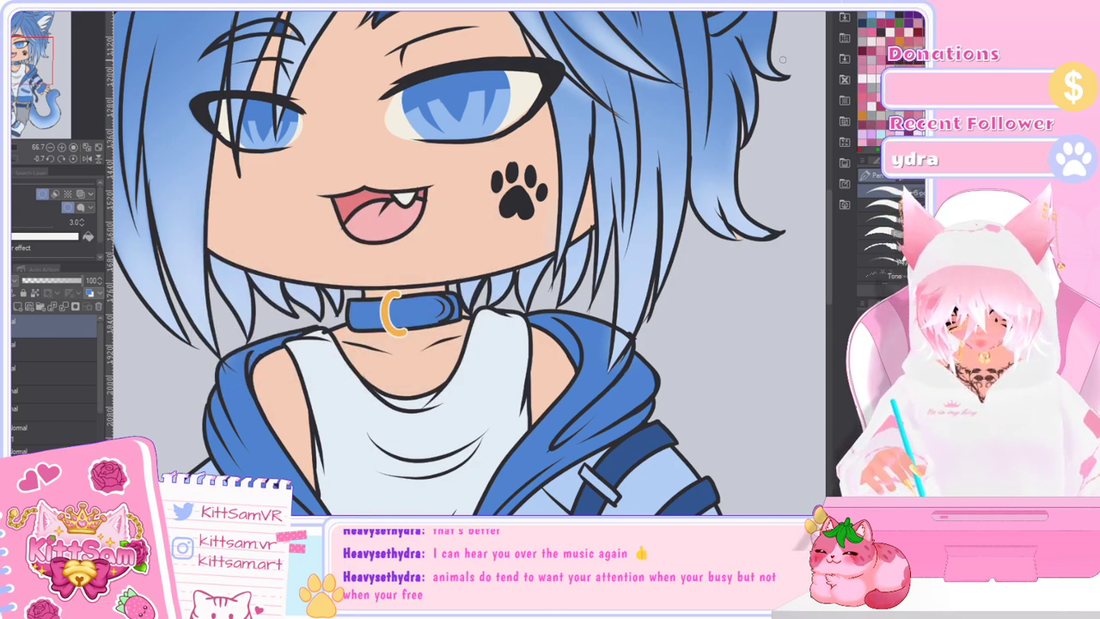
click(69, 239)
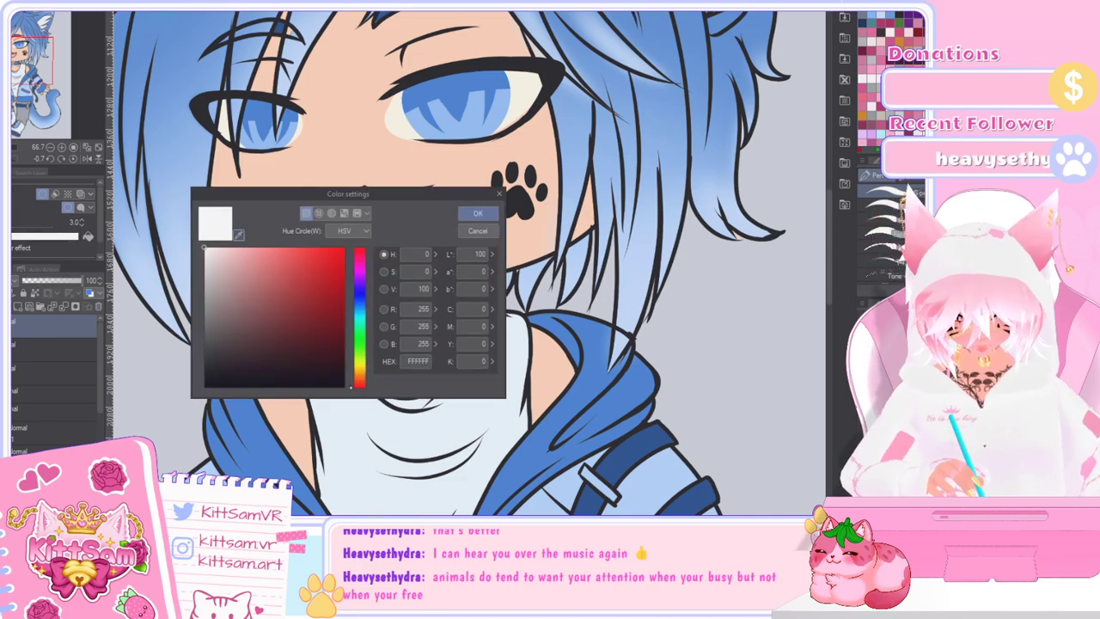
click(900, 42)
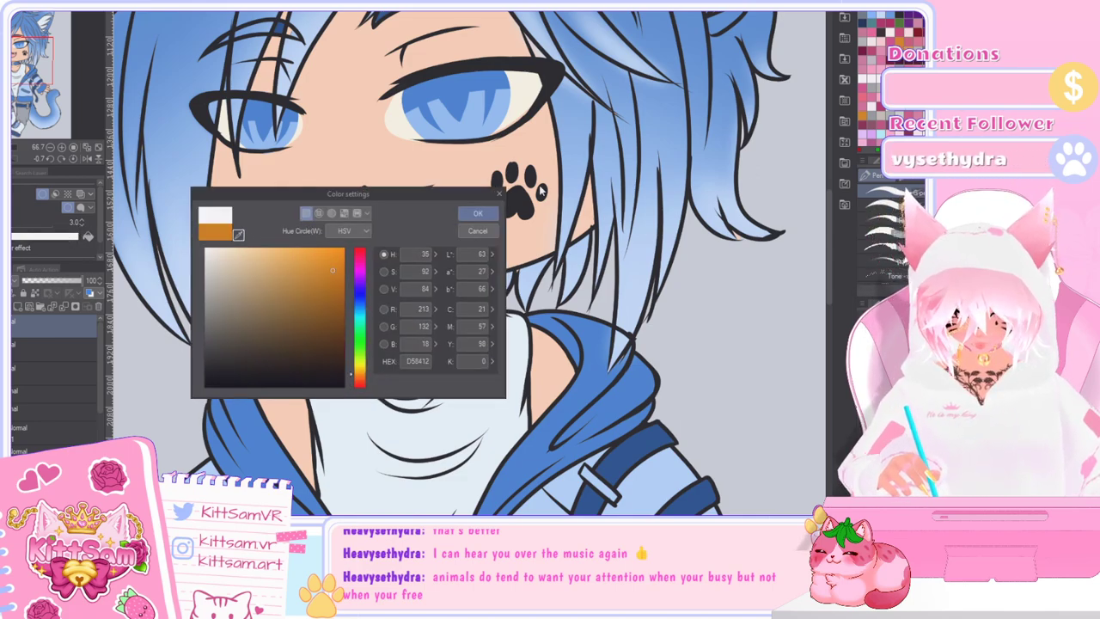
click(478, 213)
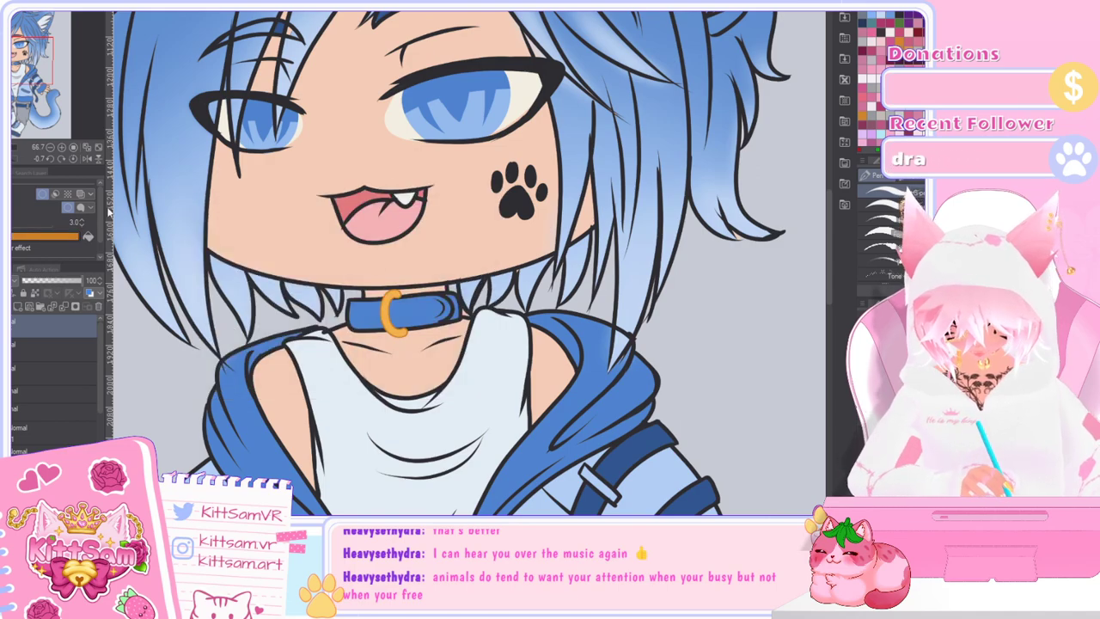
Step: Set the thickness of the collar ring's border effect to 6.0
click(83, 221)
click(84, 221)
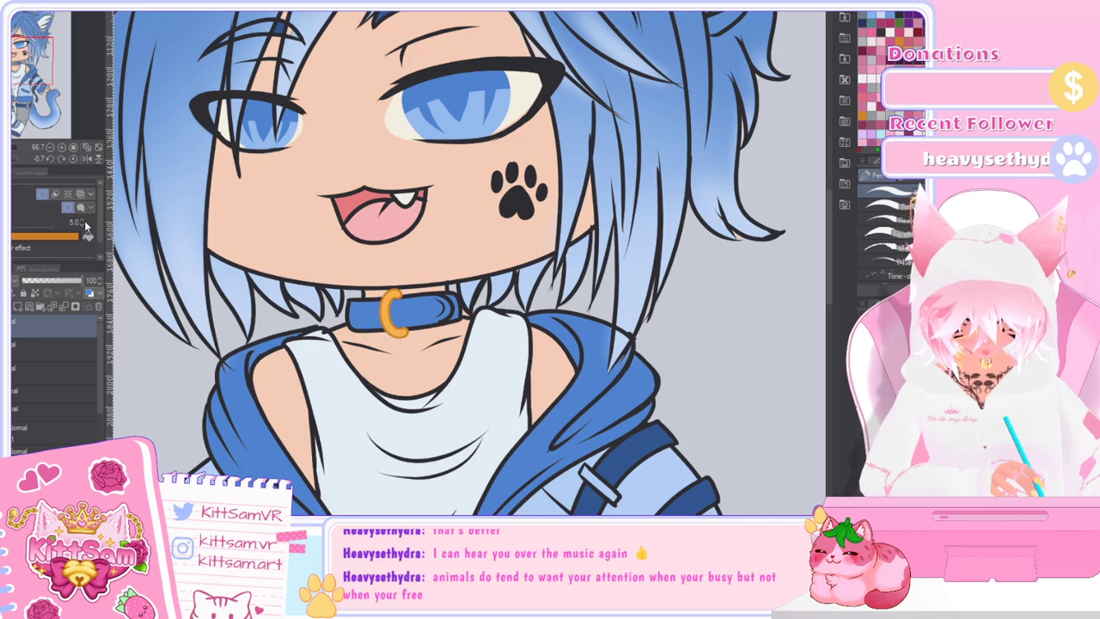
click(85, 223)
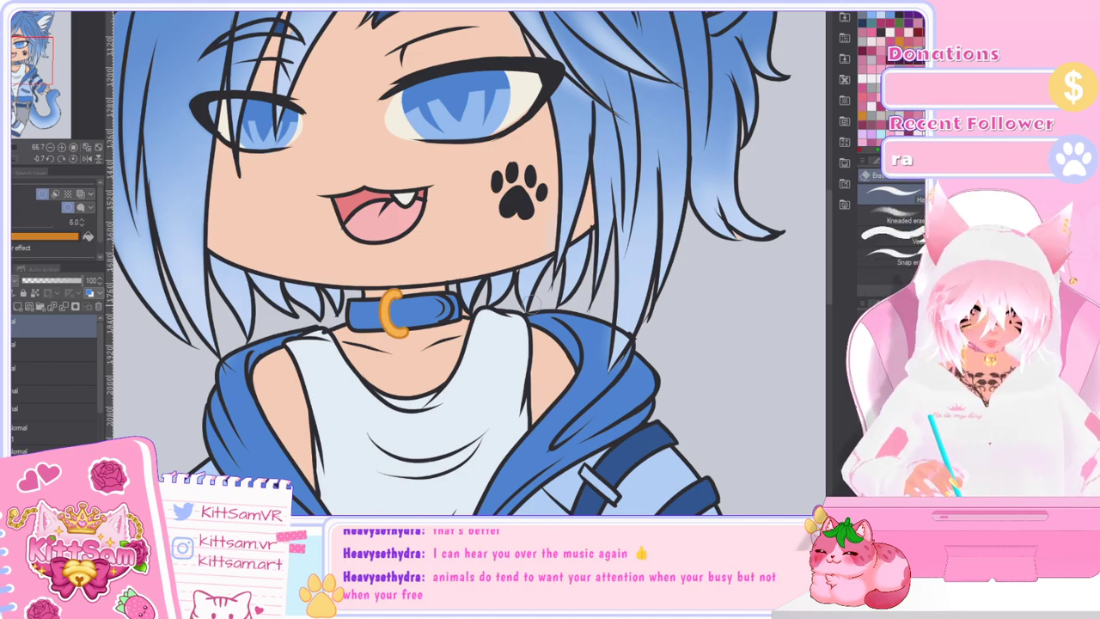
scroll(387, 292, up, 2)
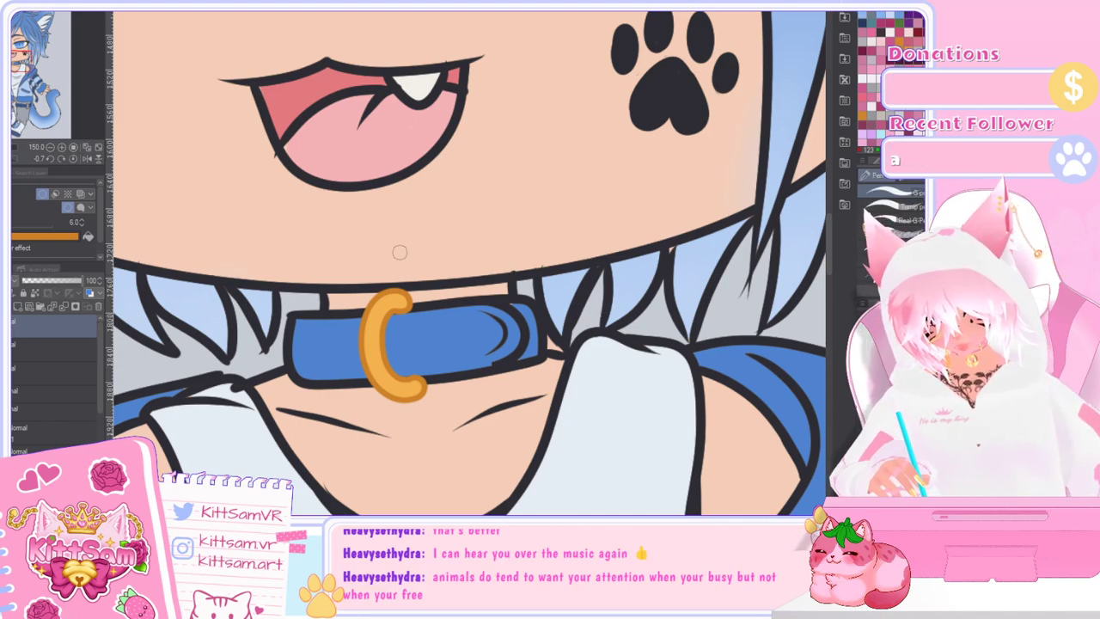
Step: Add a new layer above the collar ring and return to the ring's own layer with the pen
click(18, 306)
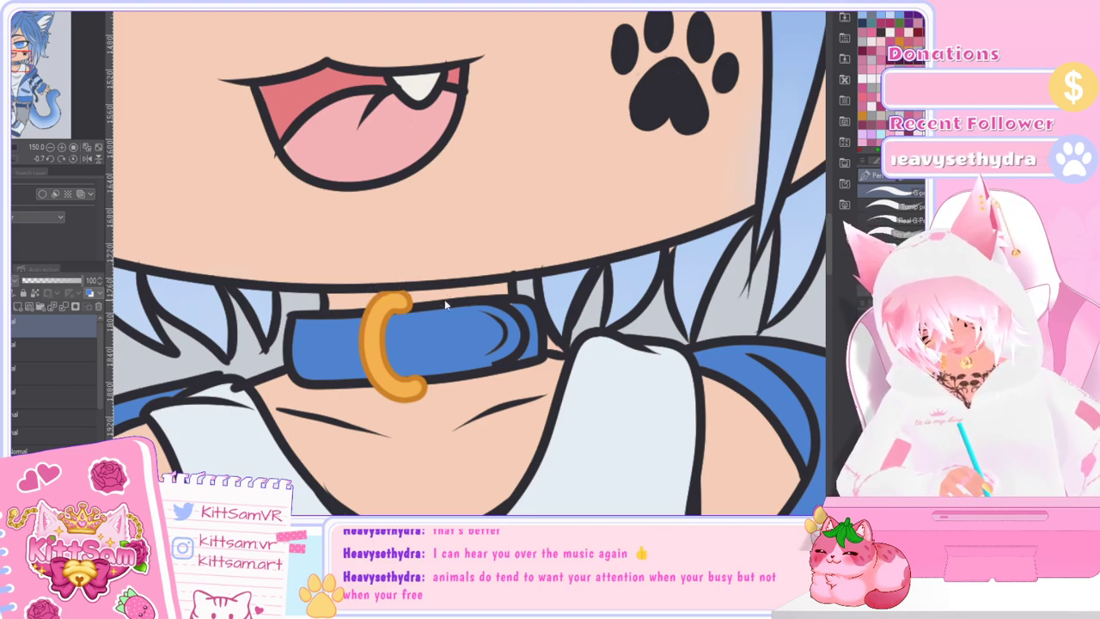
scroll(444, 299, down, 3)
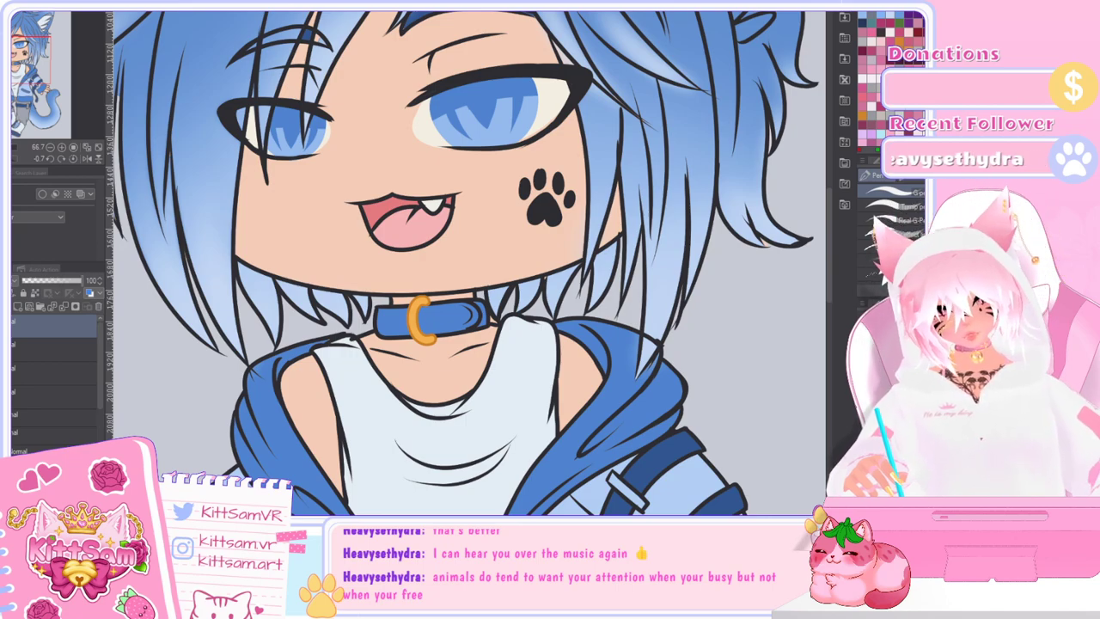
key(i)
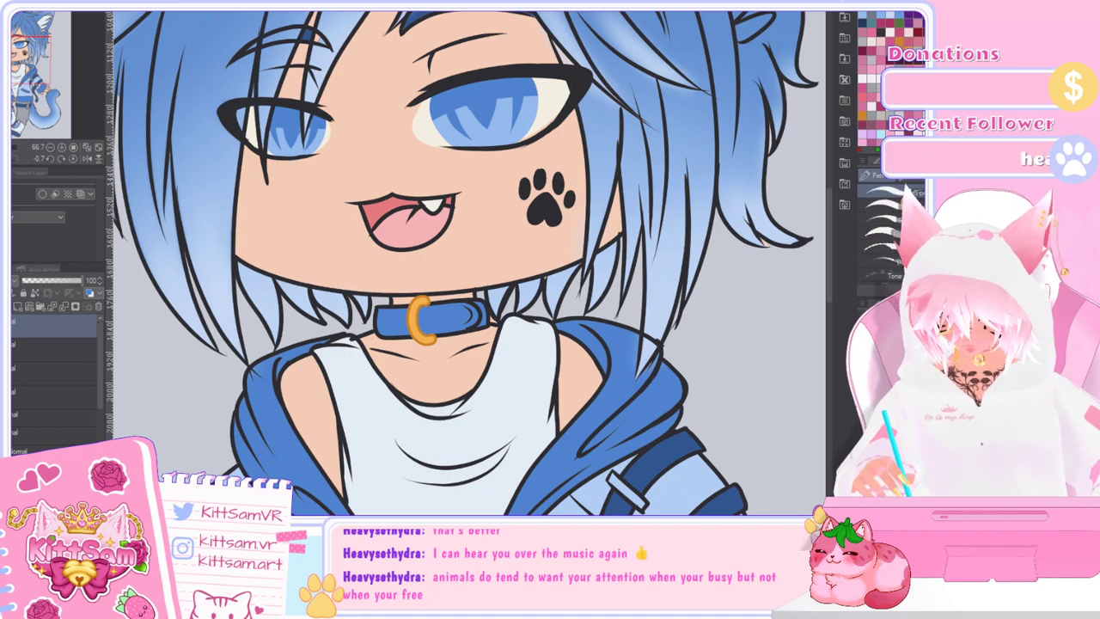
key(p)
click(52, 348)
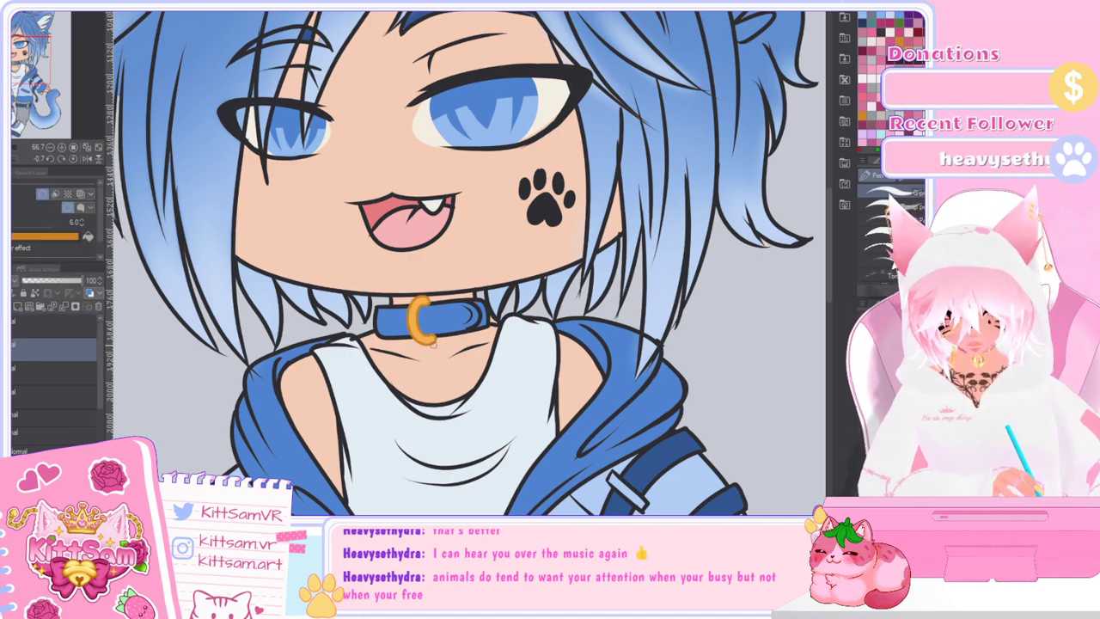
scroll(421, 319, up, 4)
mouse_move(414, 297)
mouse_down()
mouse_move(429, 302)
mouse_move(440, 339)
mouse_up()
key(ctrl+z)
drag(412, 297, 436, 346)
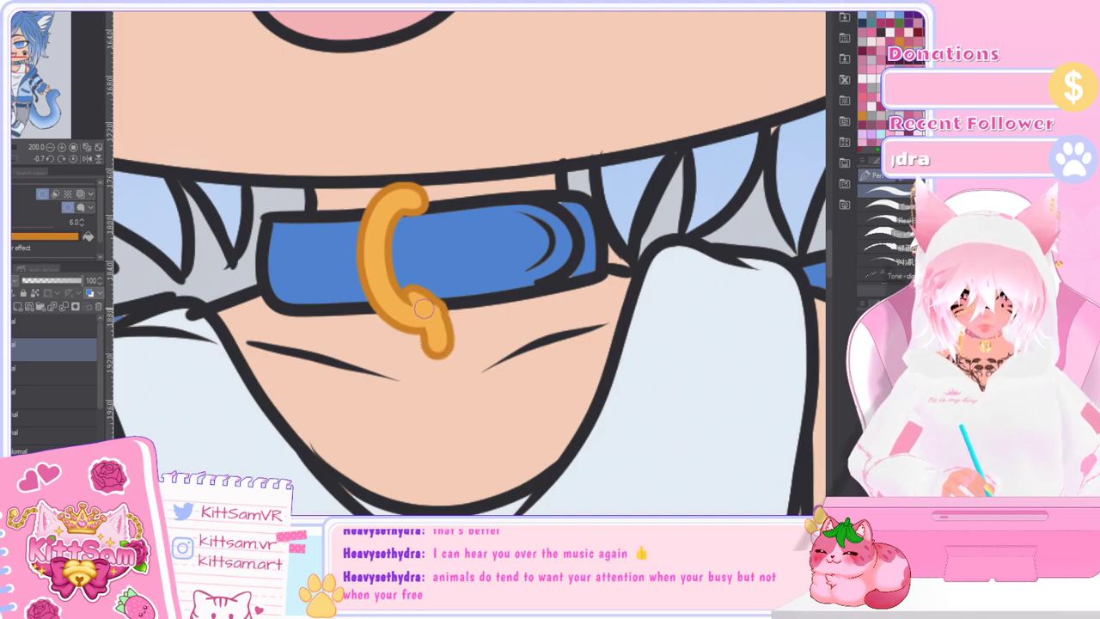
drag(406, 299, 381, 338)
key(ctrl+z)
key(ctrl+z)
mouse_move(423, 305)
mouse_down()
mouse_move(395, 331)
mouse_move(410, 304)
mouse_move(430, 314)
mouse_move(434, 341)
mouse_up()
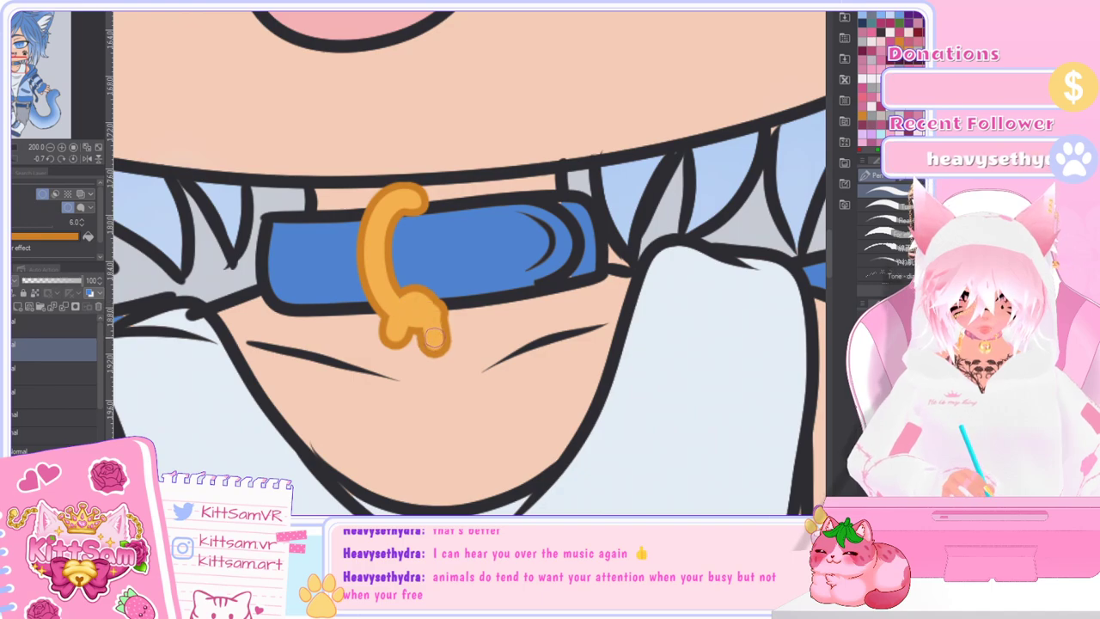
scroll(427, 311, down, 3)
scroll(461, 352, up, 2)
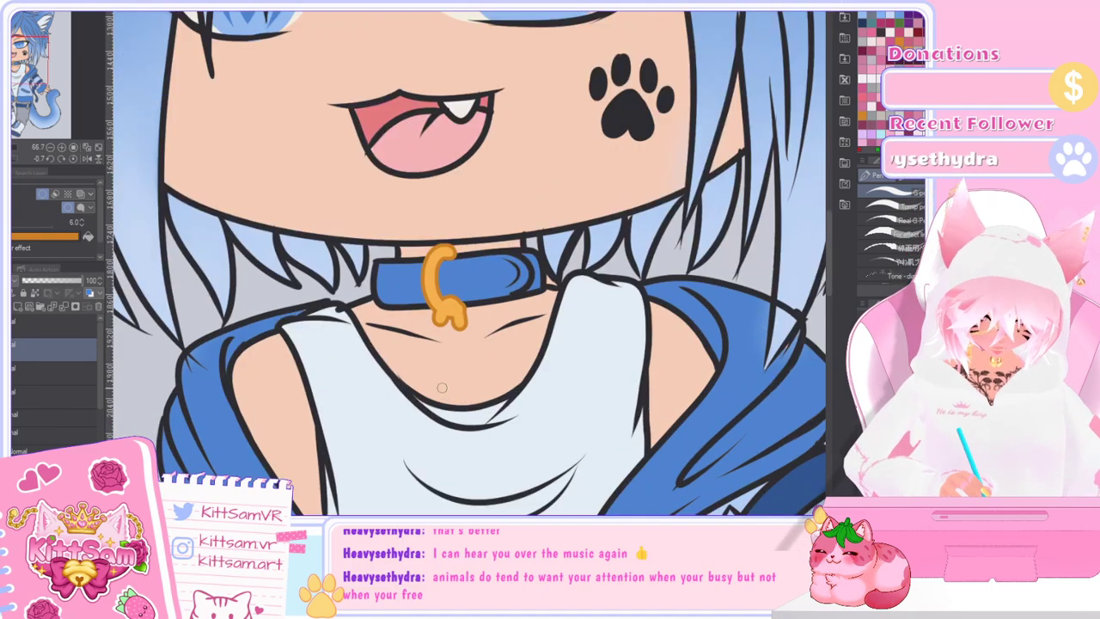
key(ctrl+z)
key(ctrl+z)
key(ctrl+z)
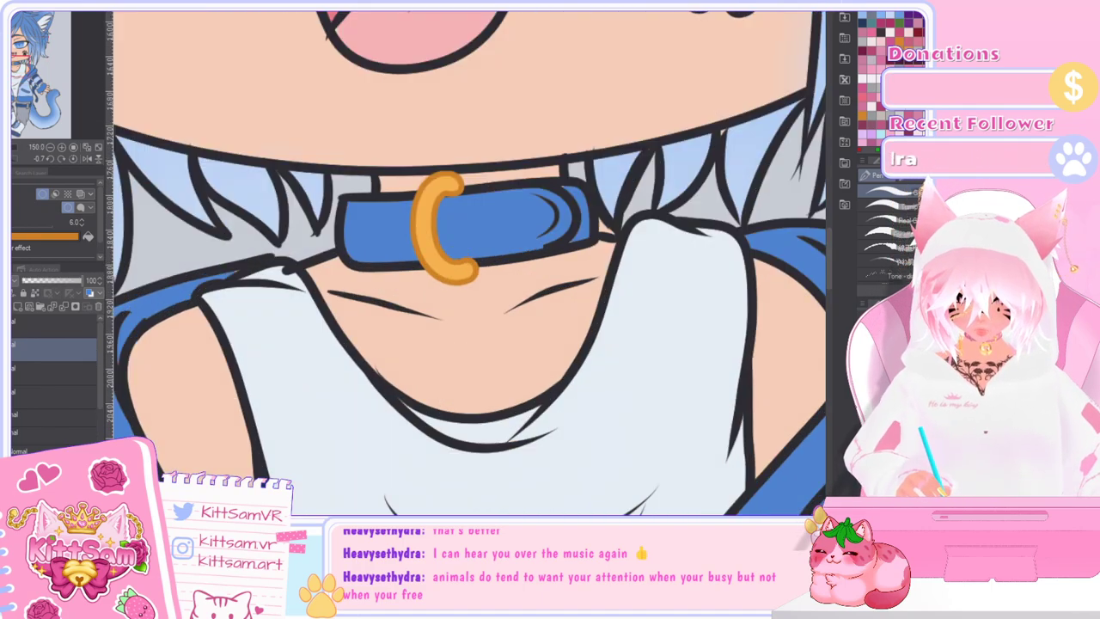
Step: Draw a small light orange two-pronged chain link hanging from the lower end of the collar ring
mouse_move(449, 251)
mouse_down()
mouse_move(467, 273)
mouse_move(453, 255)
mouse_move(438, 259)
mouse_move(448, 275)
mouse_move(452, 255)
mouse_move(439, 290)
mouse_up()
key(ctrl+z)
key(ctrl+z)
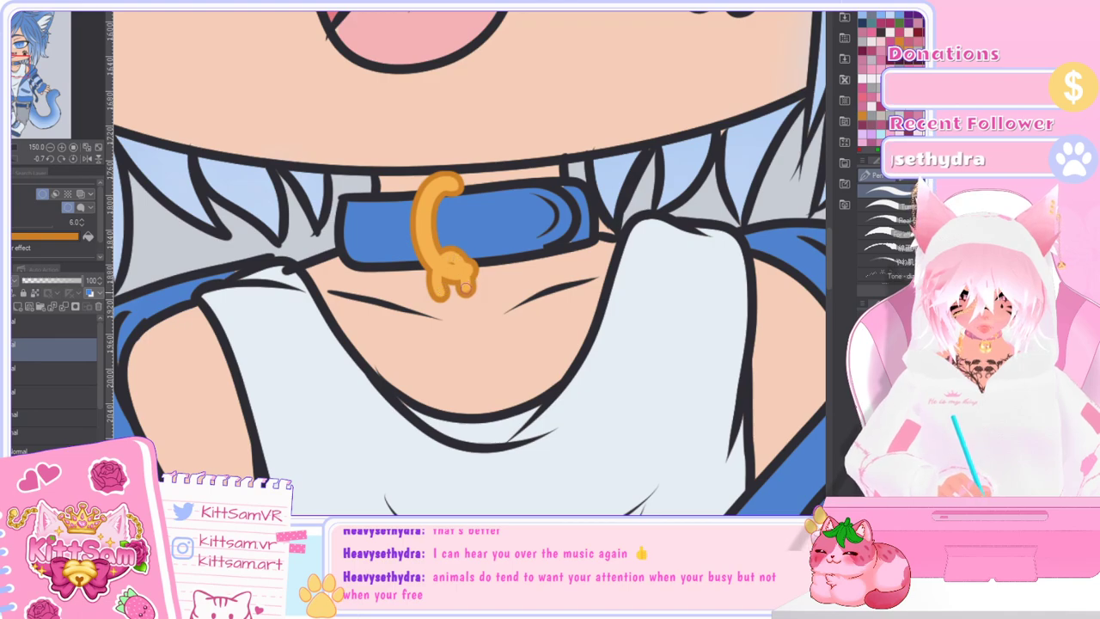
scroll(470, 301, down, 4)
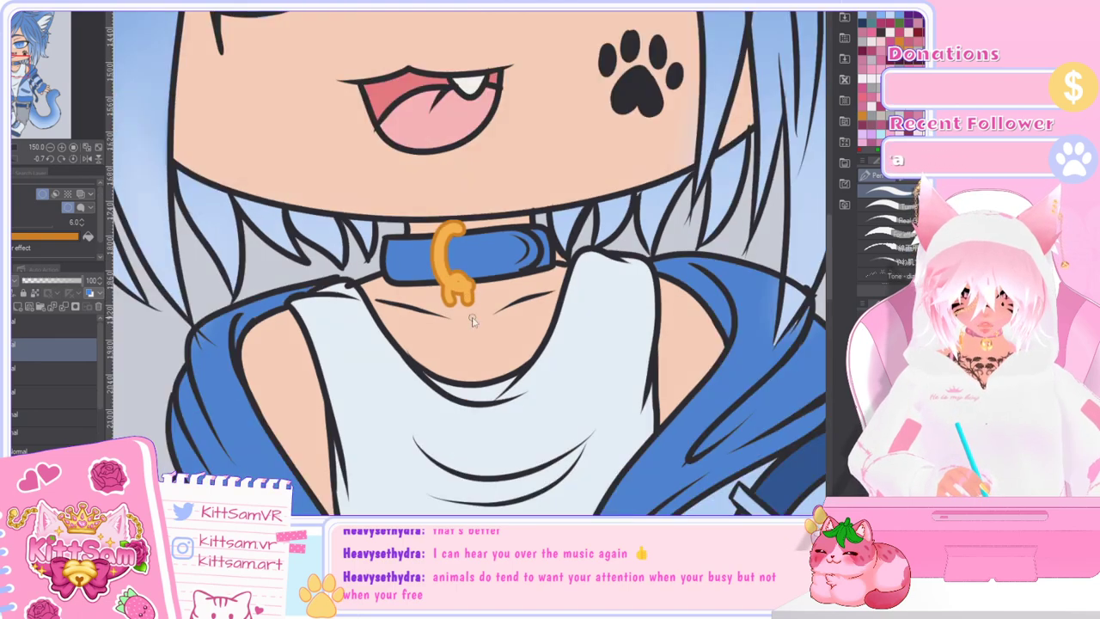
scroll(470, 305, up, 4)
Step: Sample the drawing color for the link's contour lines and add a new layer above the ring's layer
key(i)
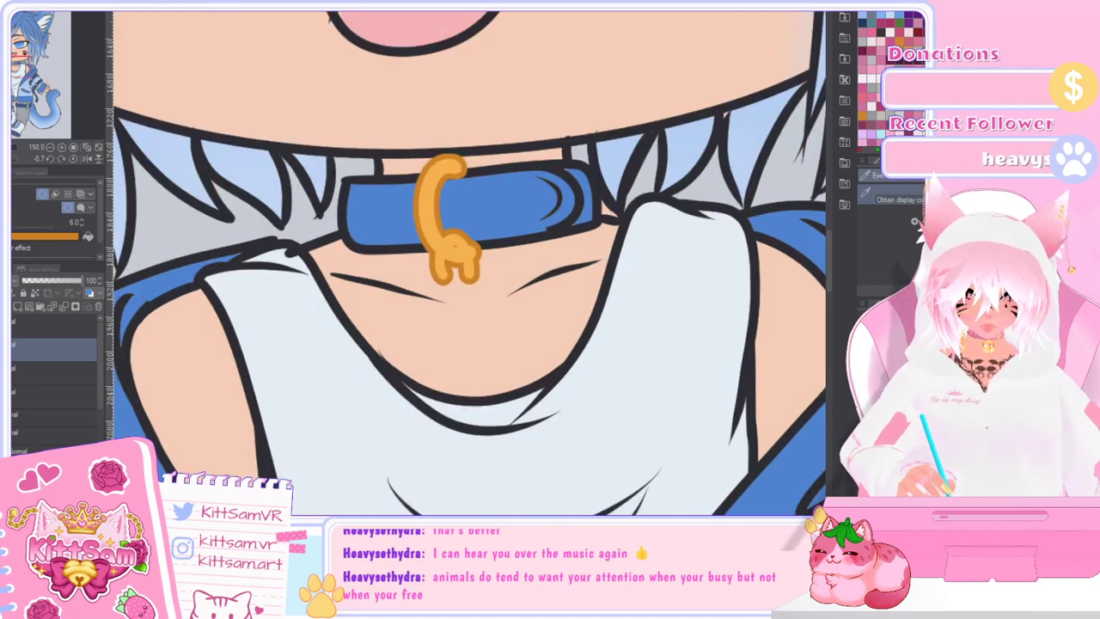
scroll(453, 224, up, 1)
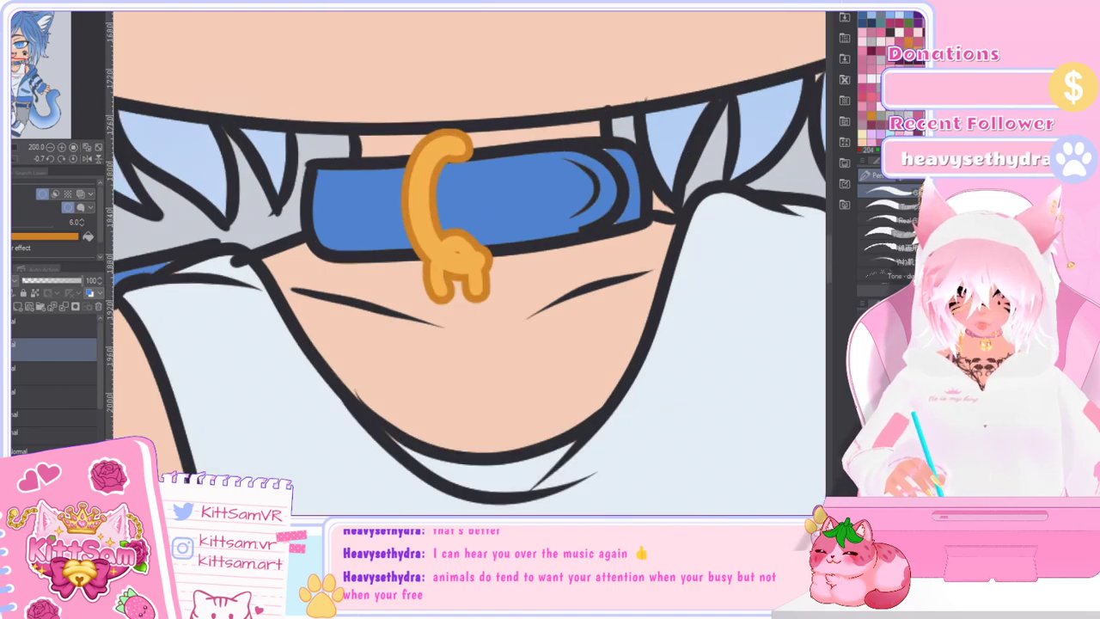
click(17, 308)
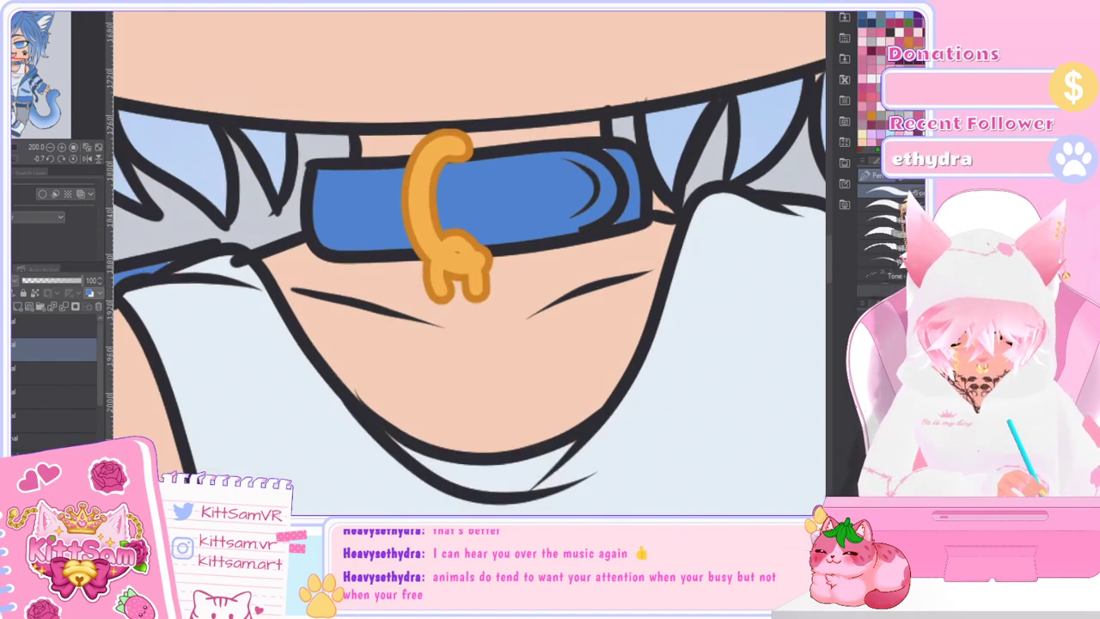
Step: Draw dark orange contour lines over the small chain link so its strands overlap and interlock with the collar ring
scroll(474, 279, up, 2)
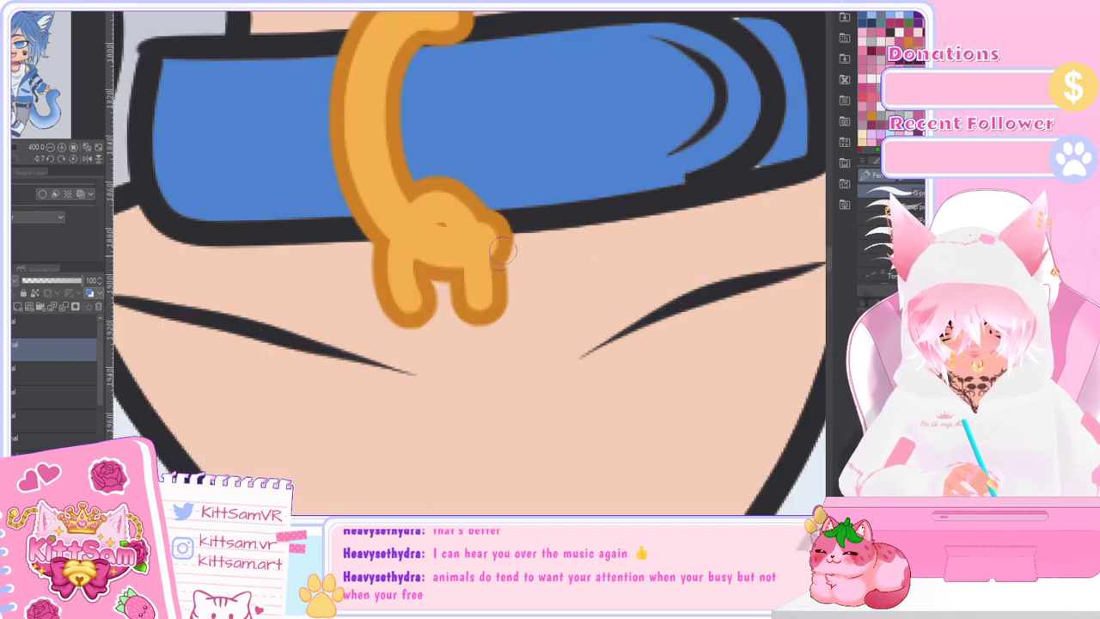
drag(443, 223, 457, 250)
key(ctrl+z)
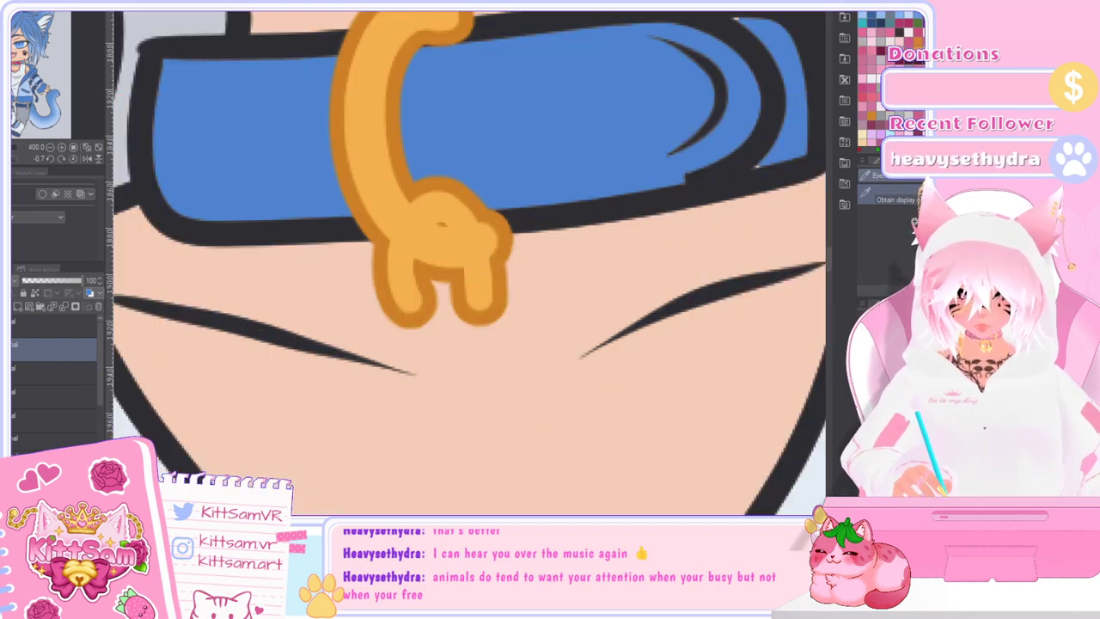
drag(438, 225, 460, 275)
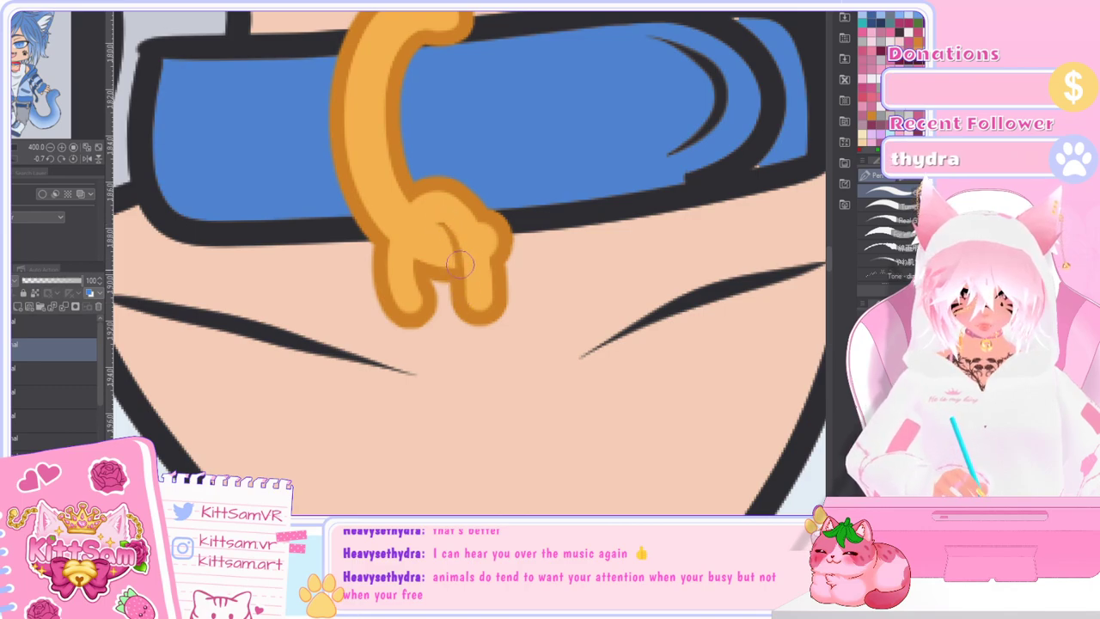
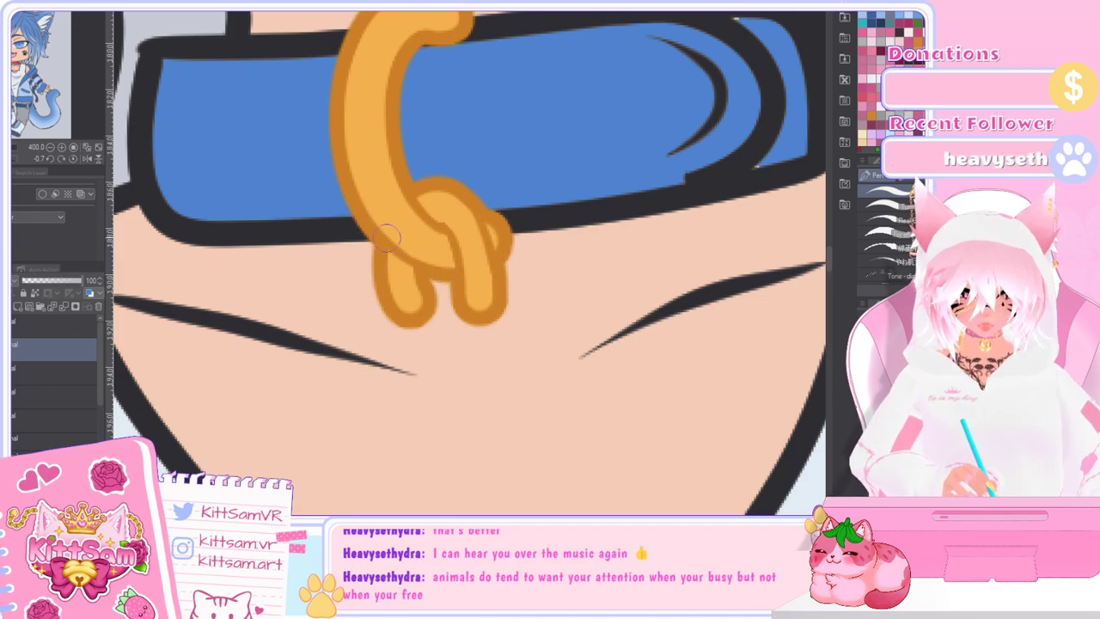
scroll(456, 288, down, 5)
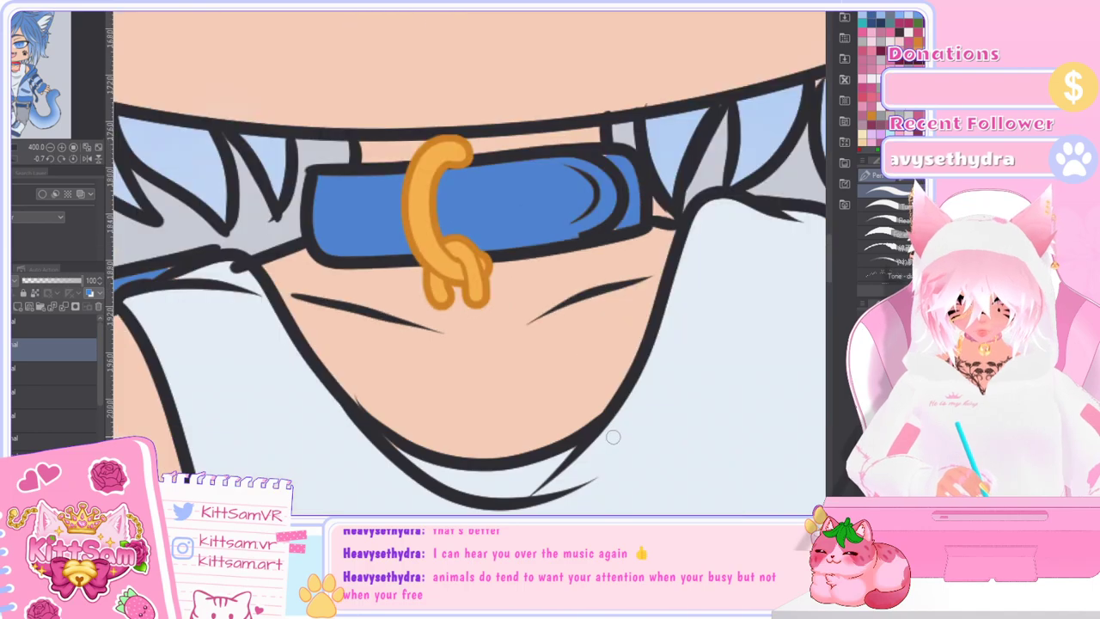
scroll(464, 309, up, 5)
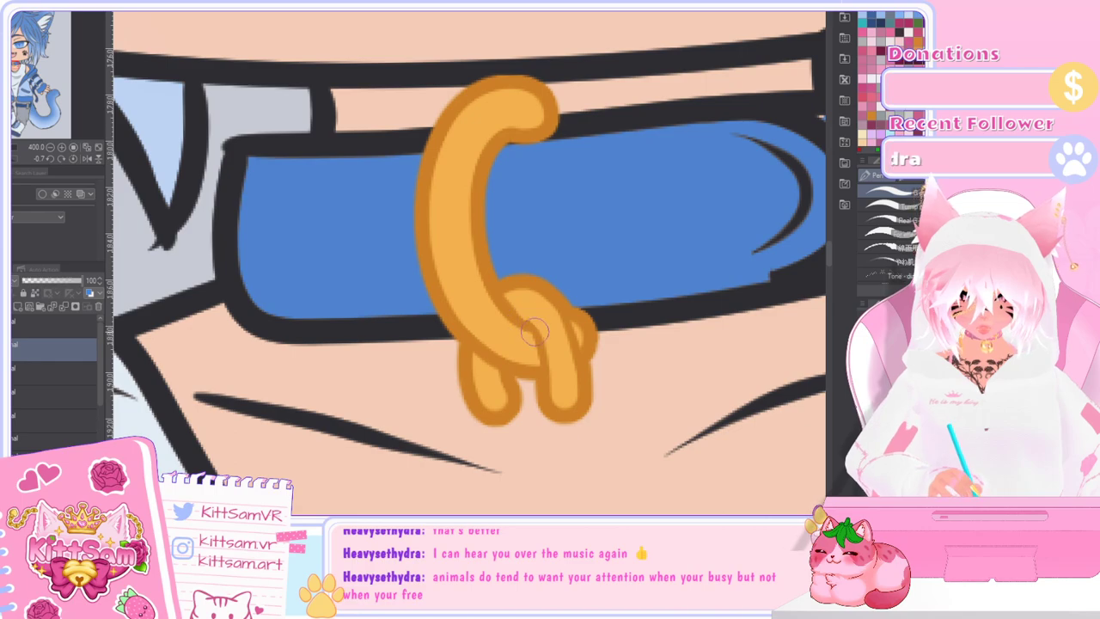
drag(526, 324, 543, 389)
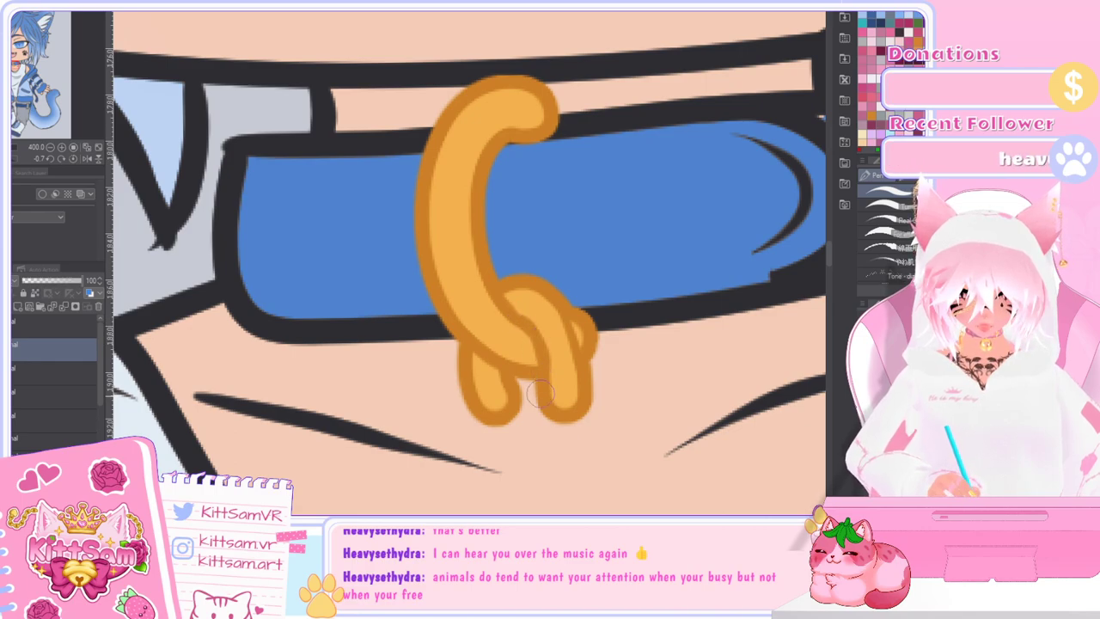
scroll(578, 337, down, 3)
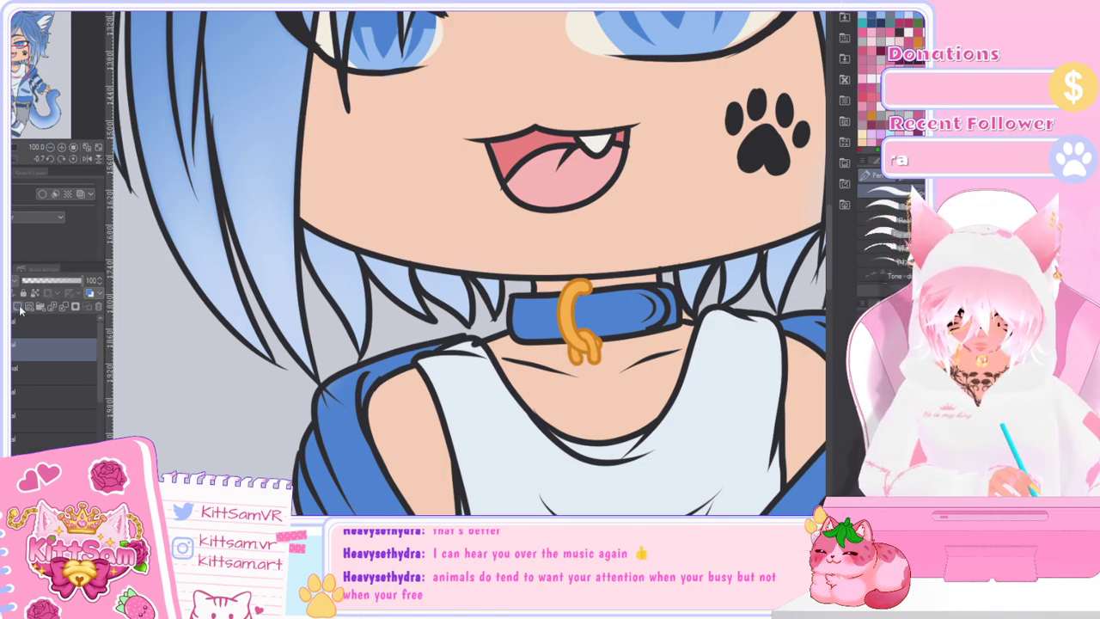
Step: Sample the collar's blue and paint a filled round ball pendant hanging from the chain link
mouse_move(829, 274)
mouse_down()
mouse_move(831, 302)
mouse_move(846, 268)
mouse_up()
key(i)
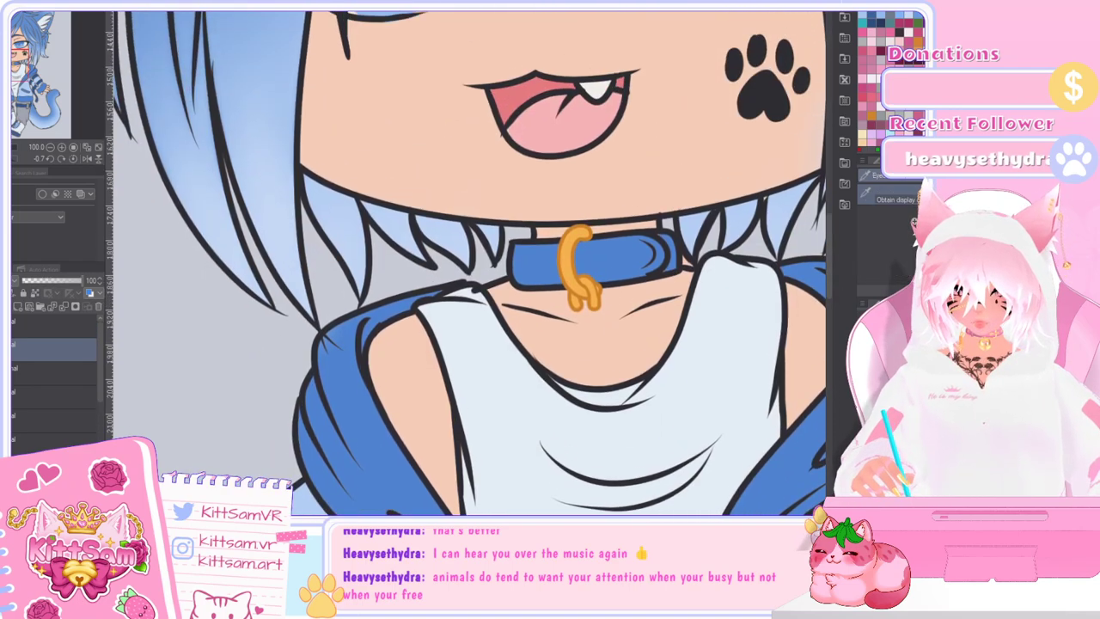
key(p)
scroll(589, 295, up, 1)
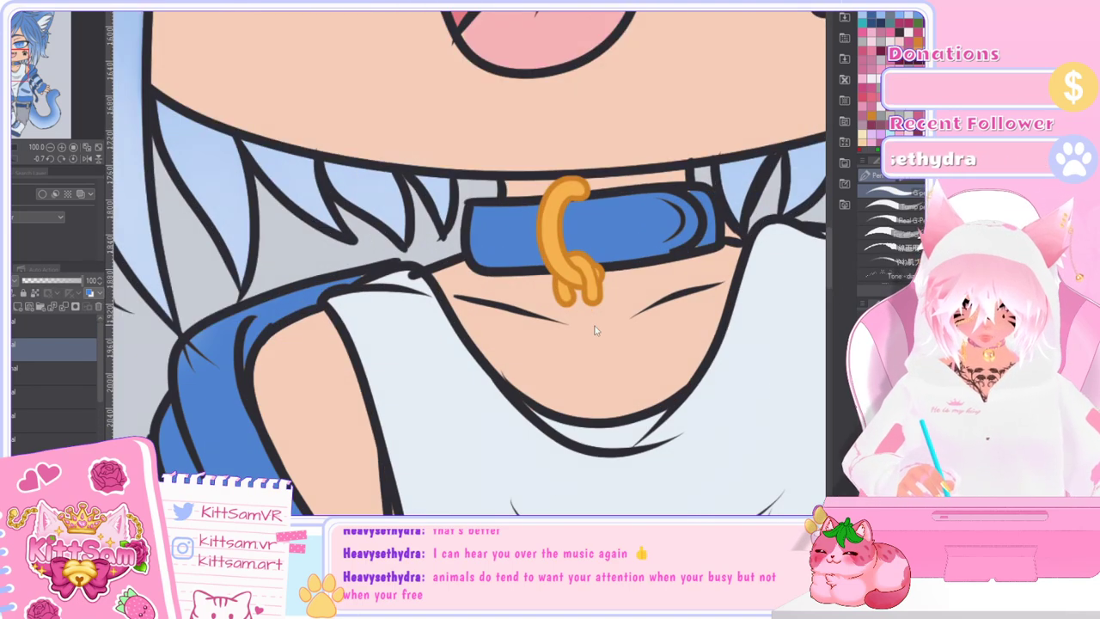
scroll(585, 316, up, 1)
mouse_move(593, 308)
mouse_down()
mouse_move(567, 293)
mouse_move(563, 361)
mouse_move(601, 299)
mouse_up()
mouse_move(554, 339)
mouse_down()
mouse_move(591, 338)
mouse_move(586, 305)
mouse_move(554, 330)
mouse_move(590, 331)
mouse_up()
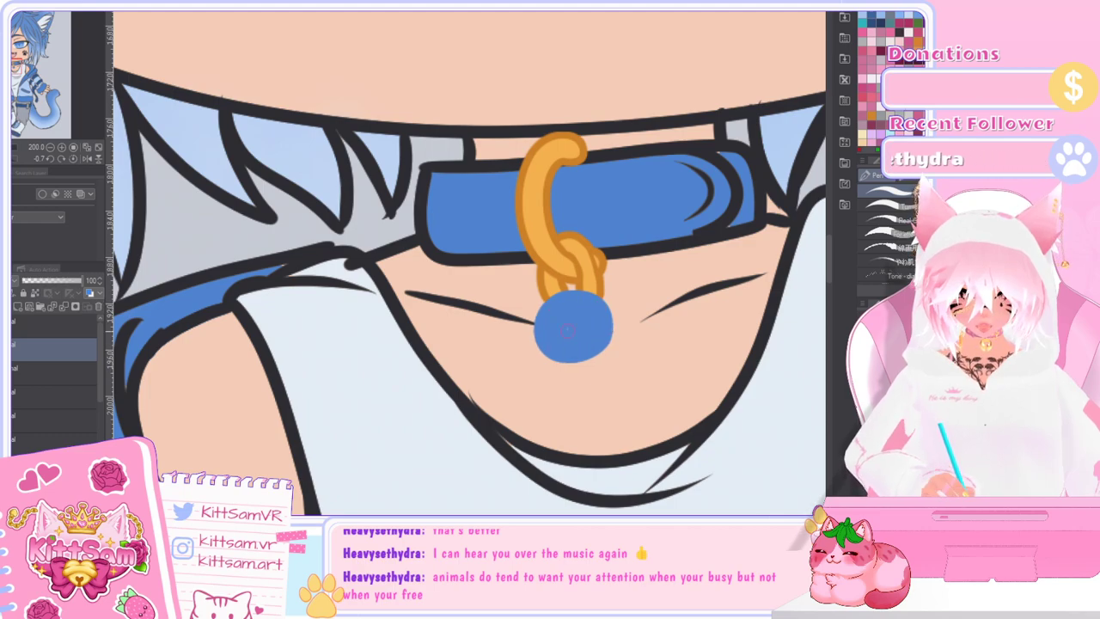
scroll(602, 336, down, 6)
scroll(601, 363, up, 2)
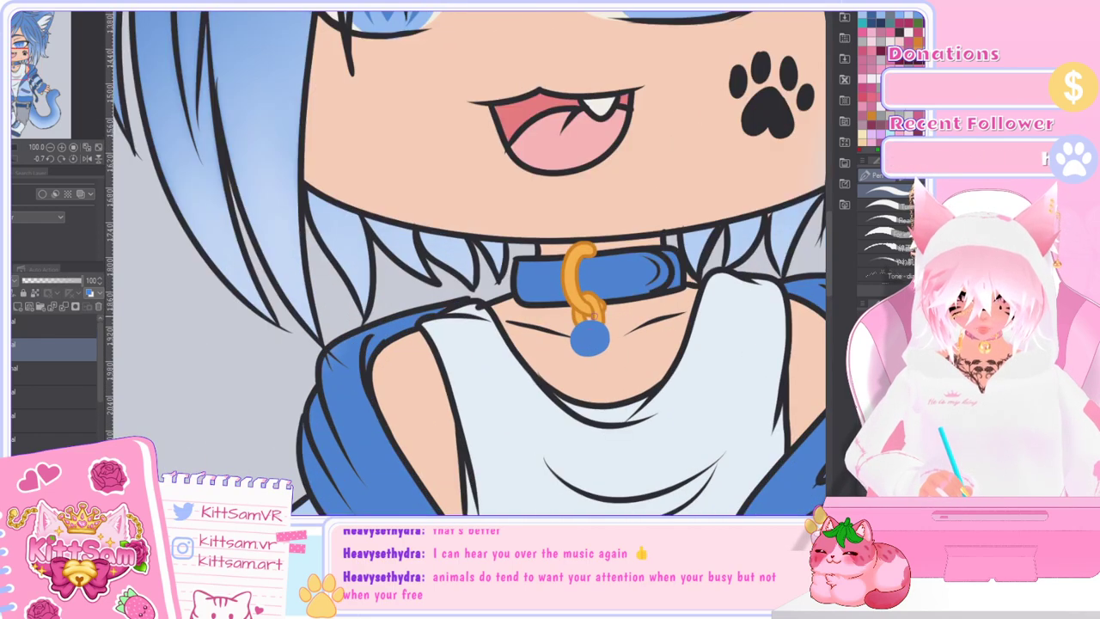
Step: Paint a small flower-shaped mark in darker blue on the ball pendant, with an even darker center
key(alt)
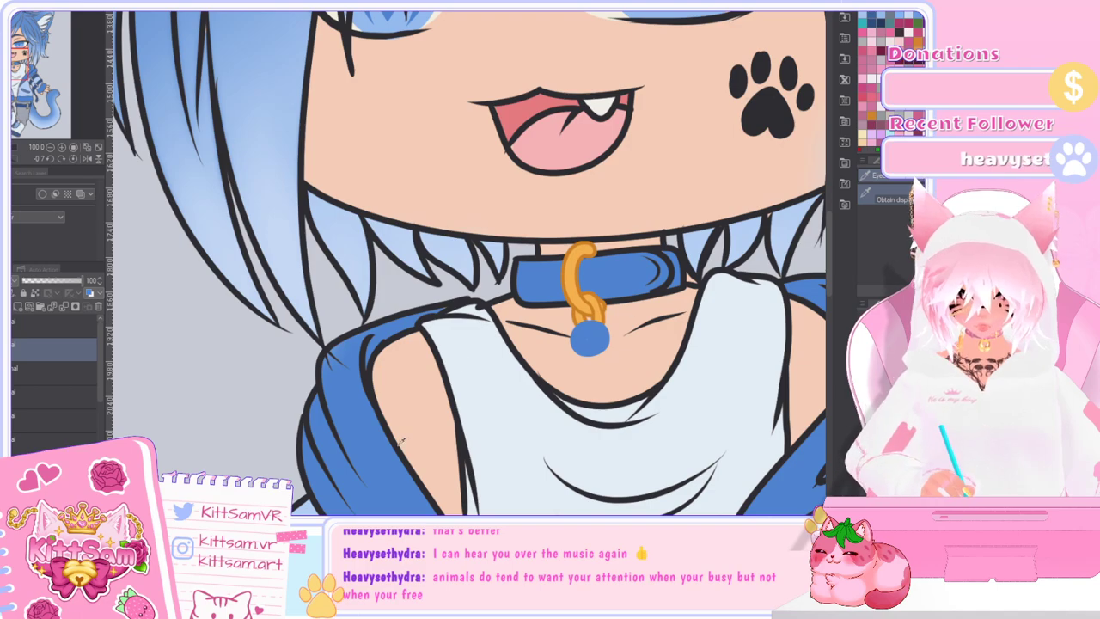
click(875, 7)
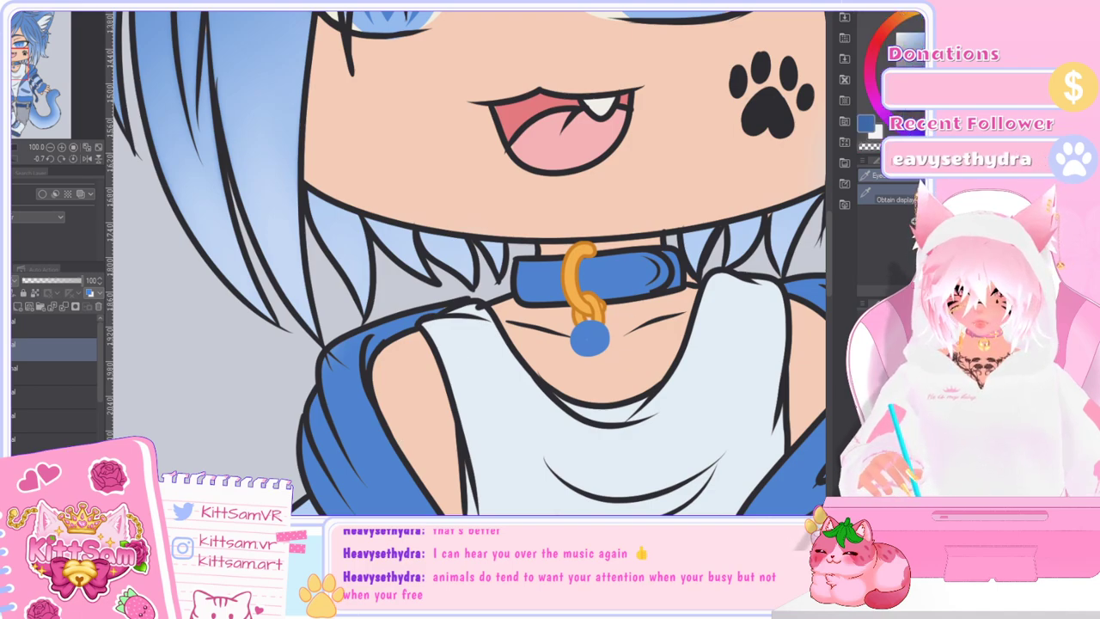
scroll(598, 339, up, 1)
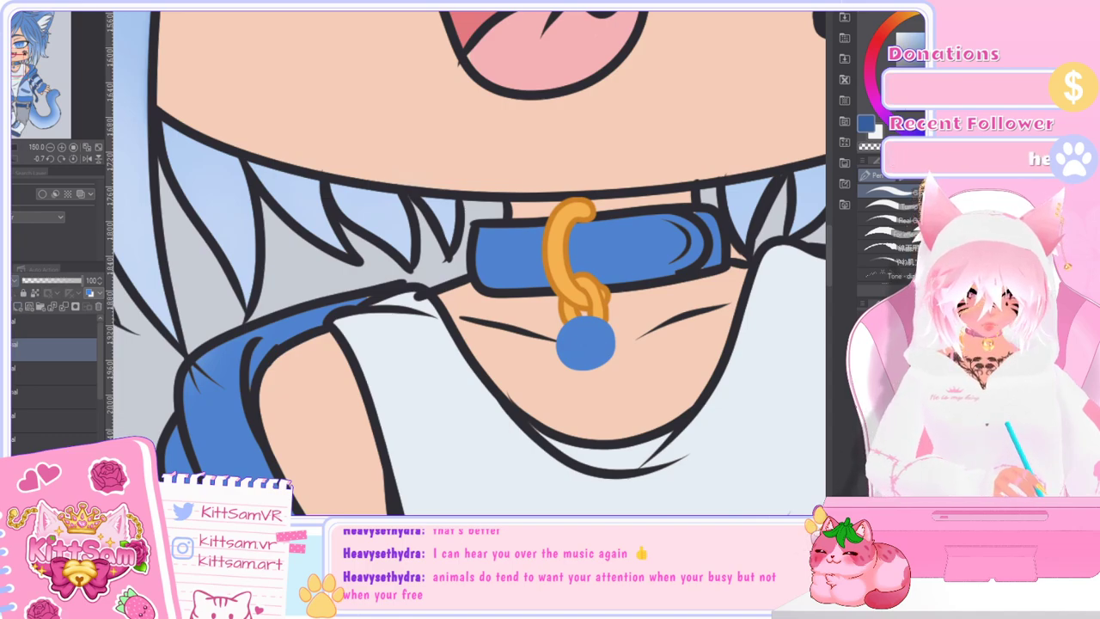
scroll(592, 339, up, 1)
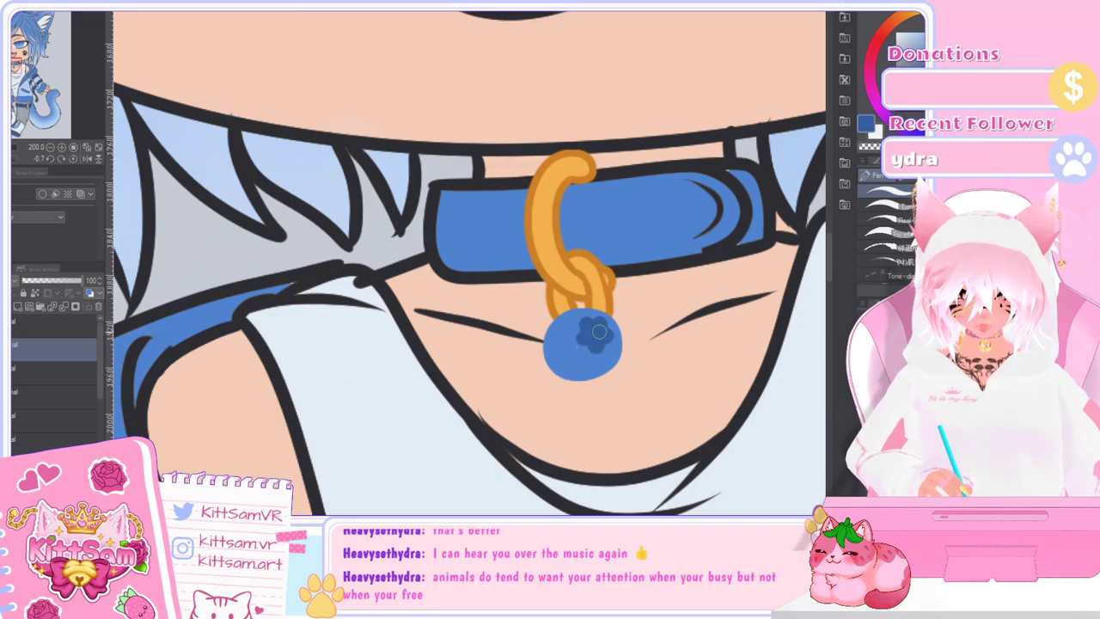
key(i)
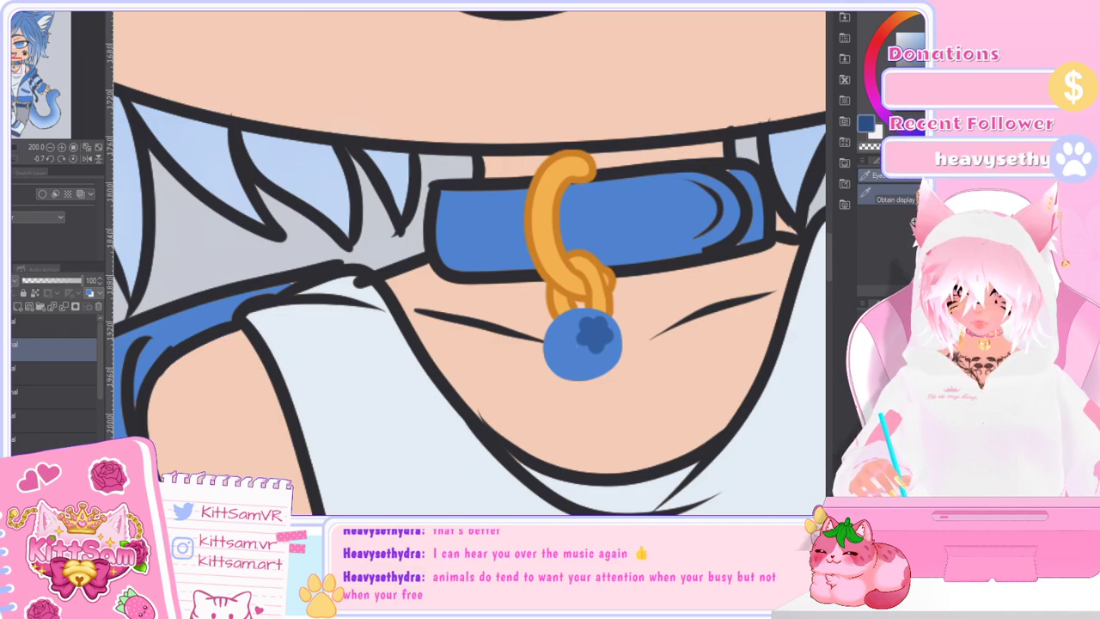
key(p)
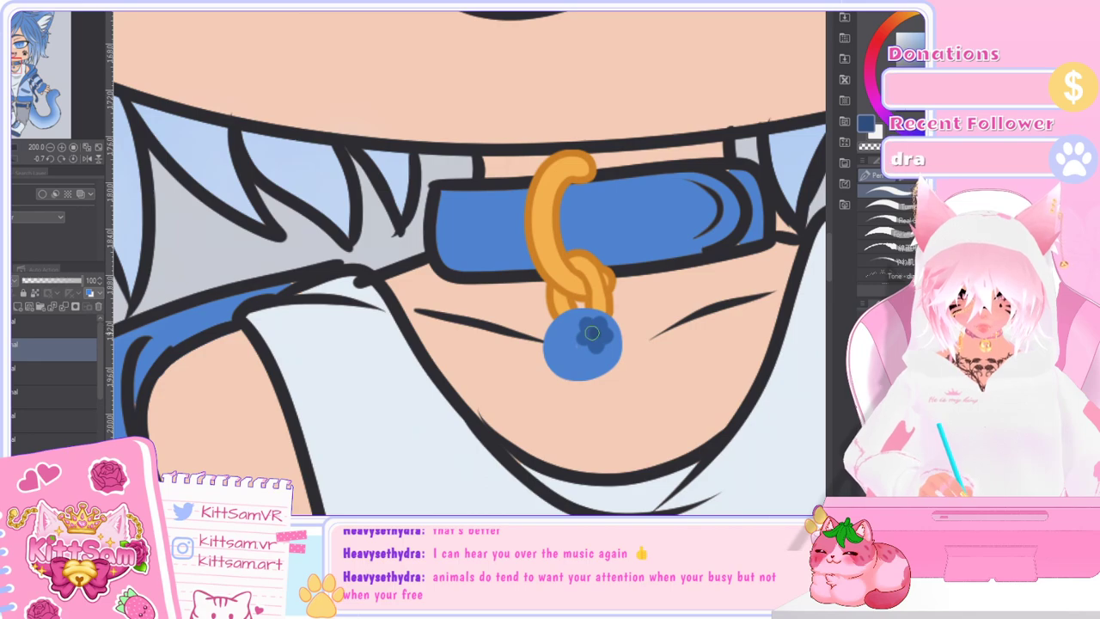
Step: Select the ball pendant's layer and clear its contents
scroll(715, 370, down, 2)
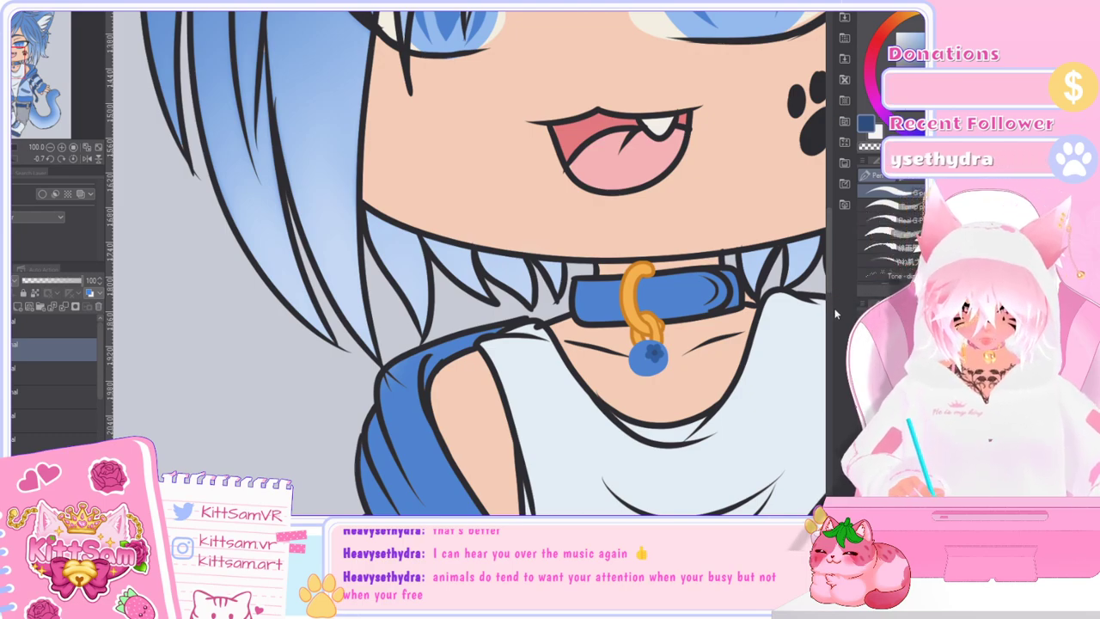
mouse_move(831, 286)
mouse_down()
mouse_move(831, 301)
mouse_move(831, 291)
mouse_up()
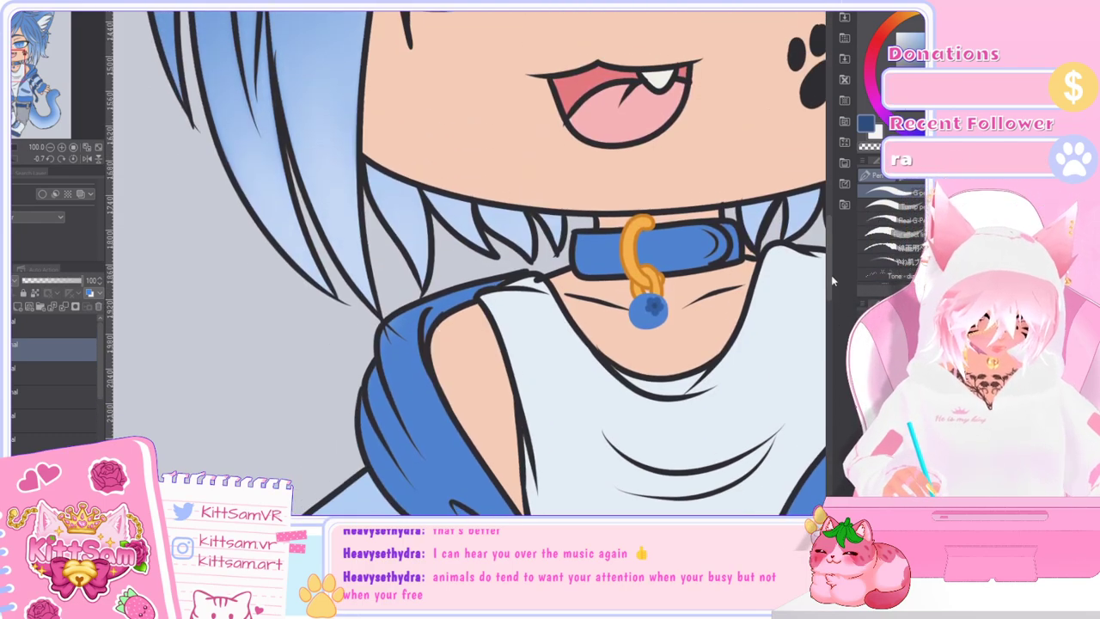
click(53, 372)
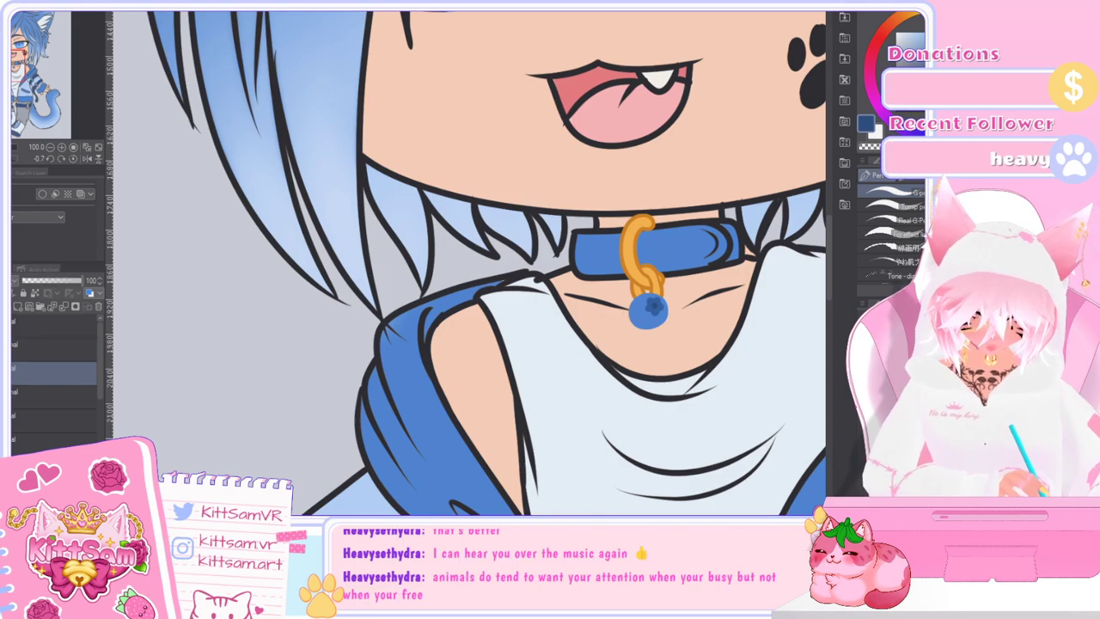
key(Delete)
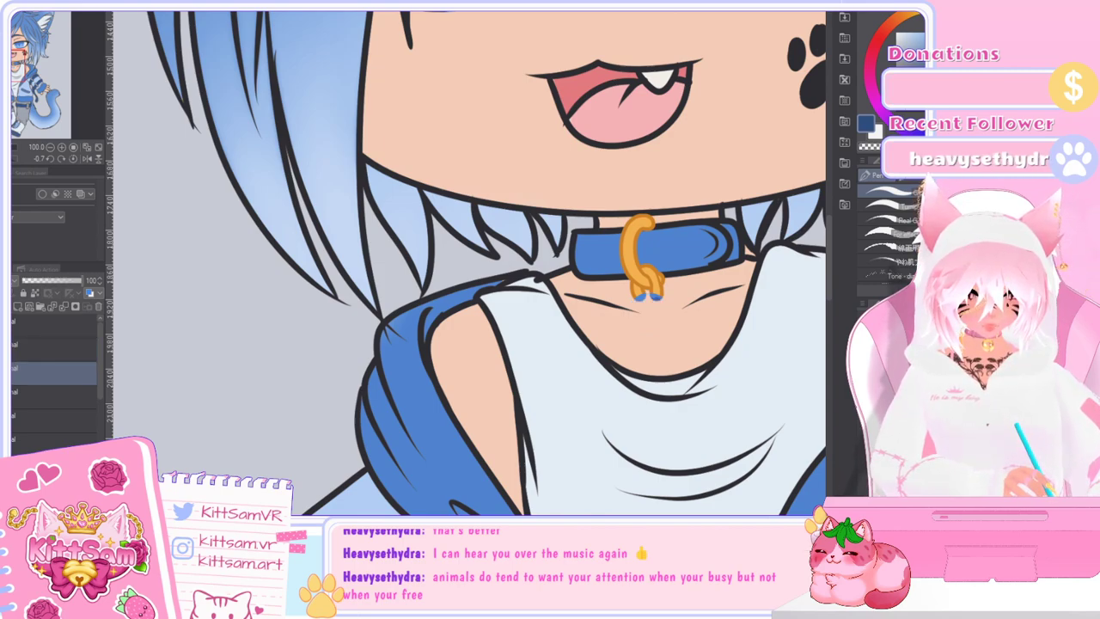
Step: Restore the cleared ball pendant and give its layer a border effect of thickness 5.0 in dark blue sampled from its flower mark
key(ctrl+z)
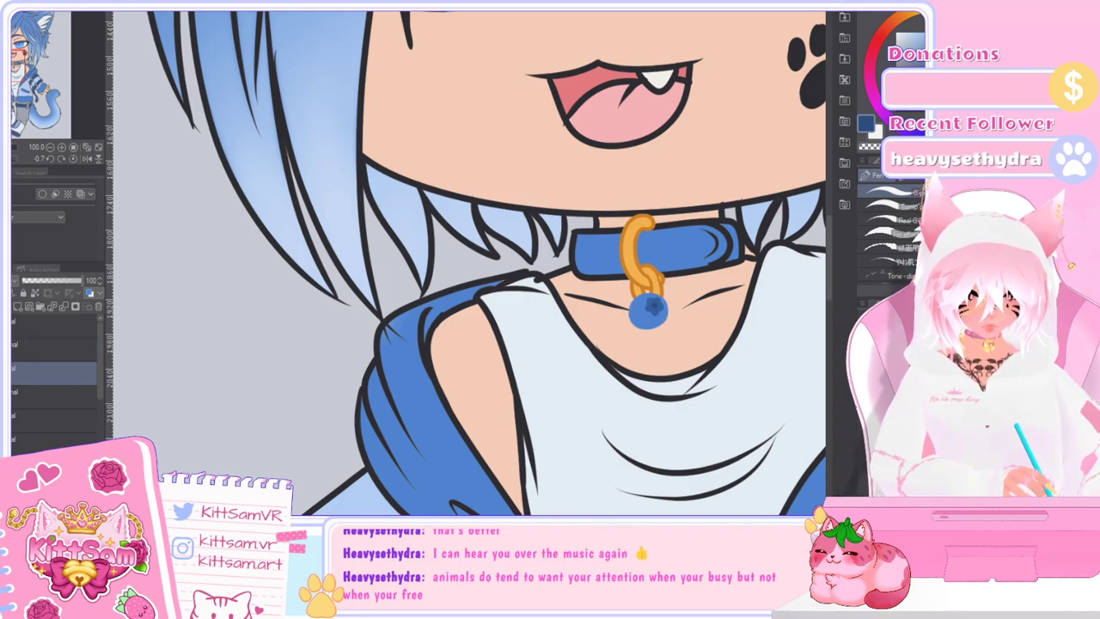
click(43, 195)
click(39, 240)
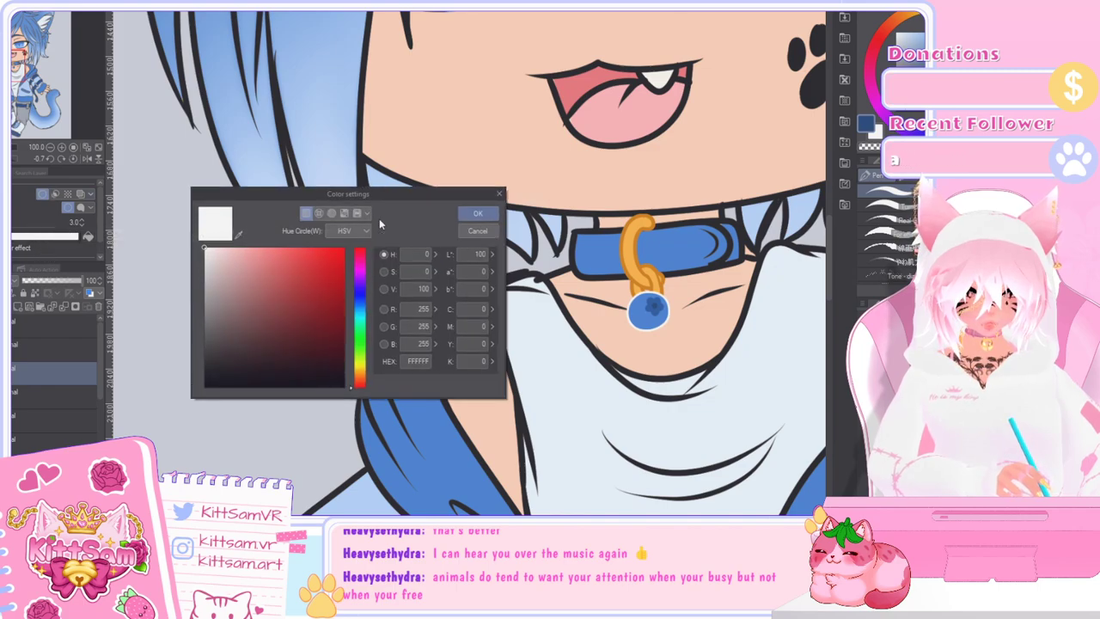
click(238, 234)
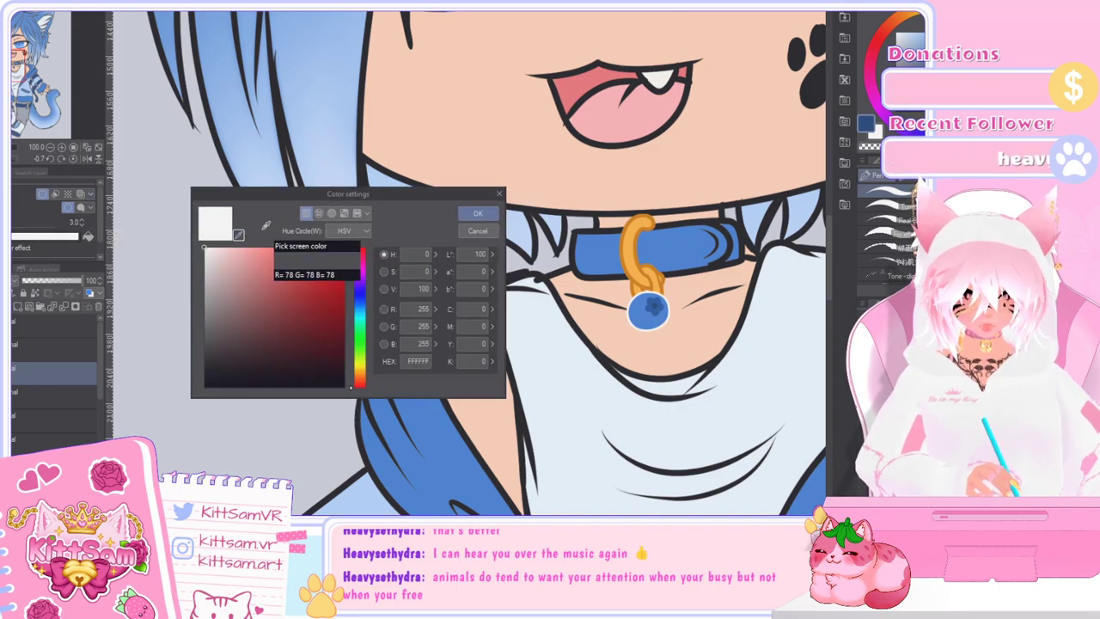
click(646, 311)
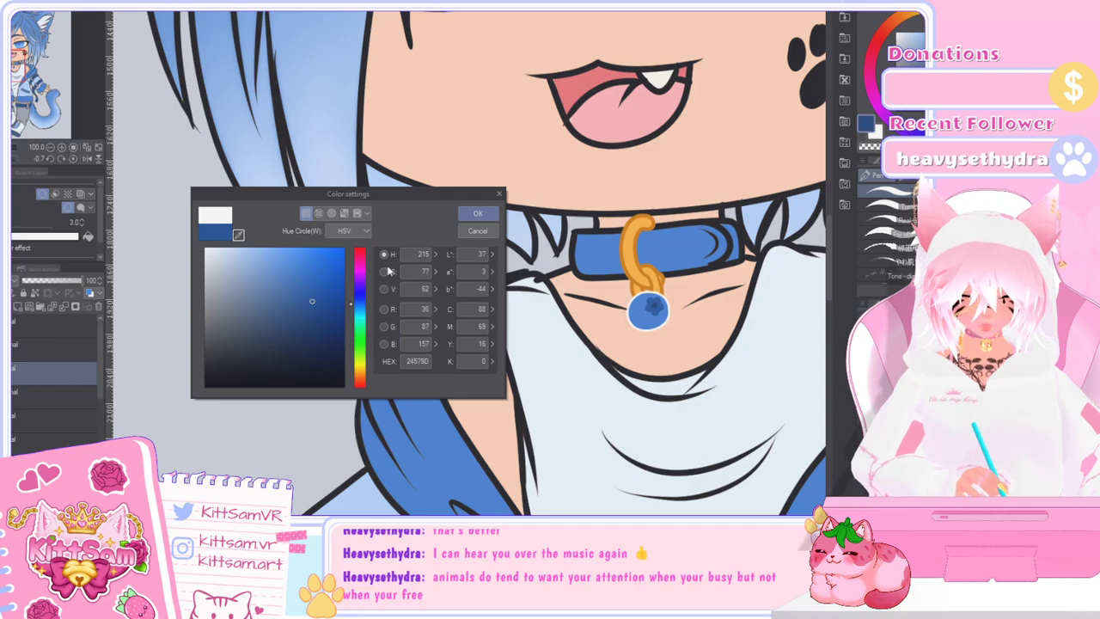
click(480, 214)
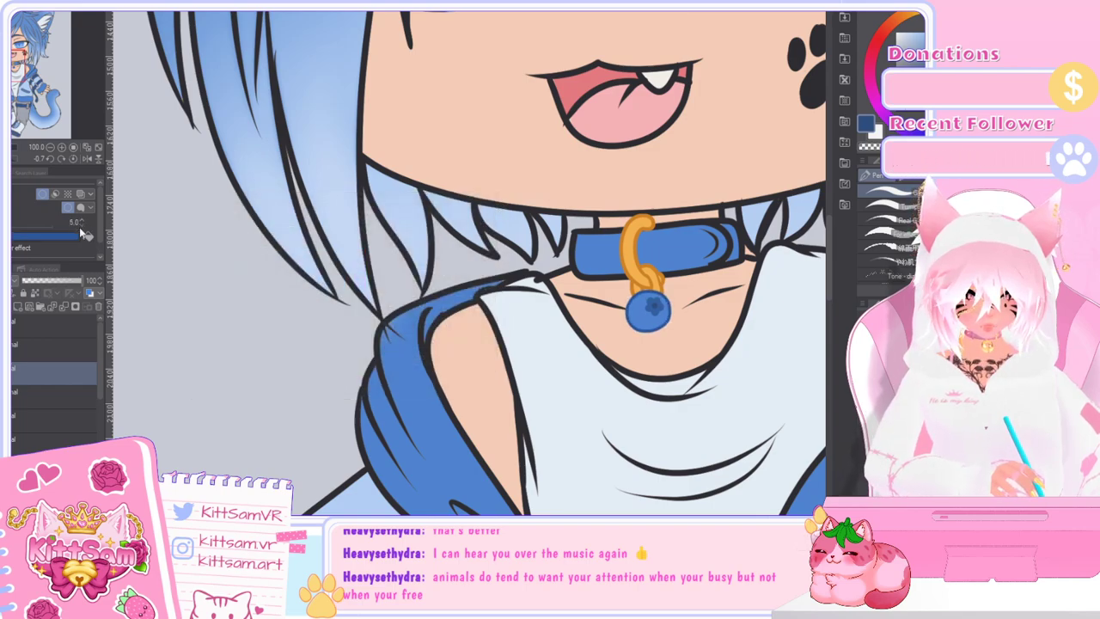
scroll(675, 316, up, 1)
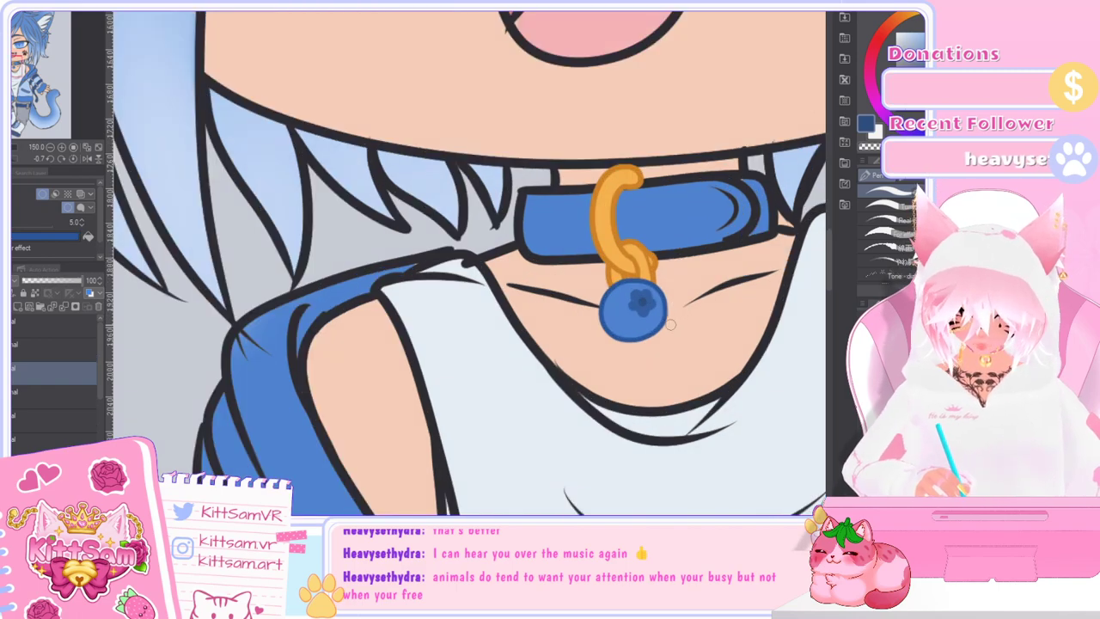
click(31, 329)
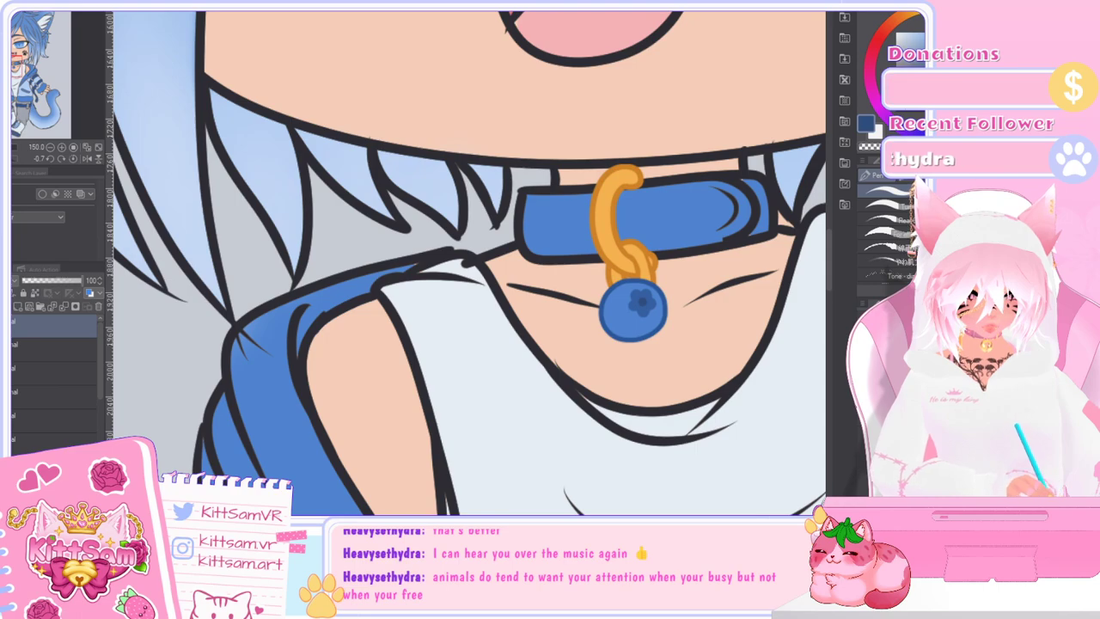
click(52, 396)
drag(23, 281, 84, 281)
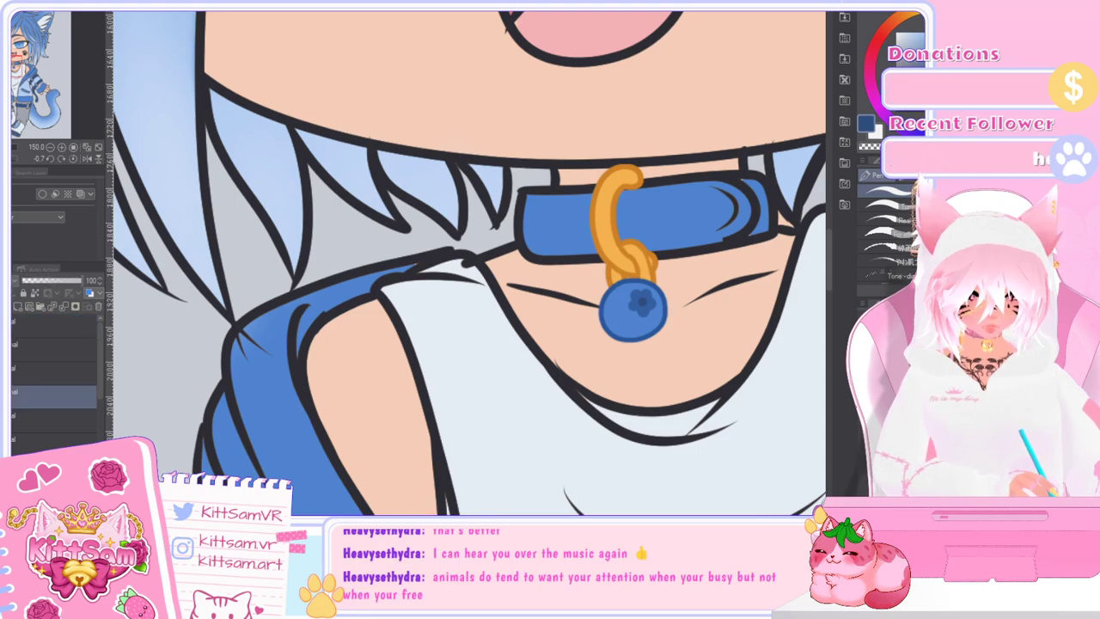
click(4, 397)
click(5, 396)
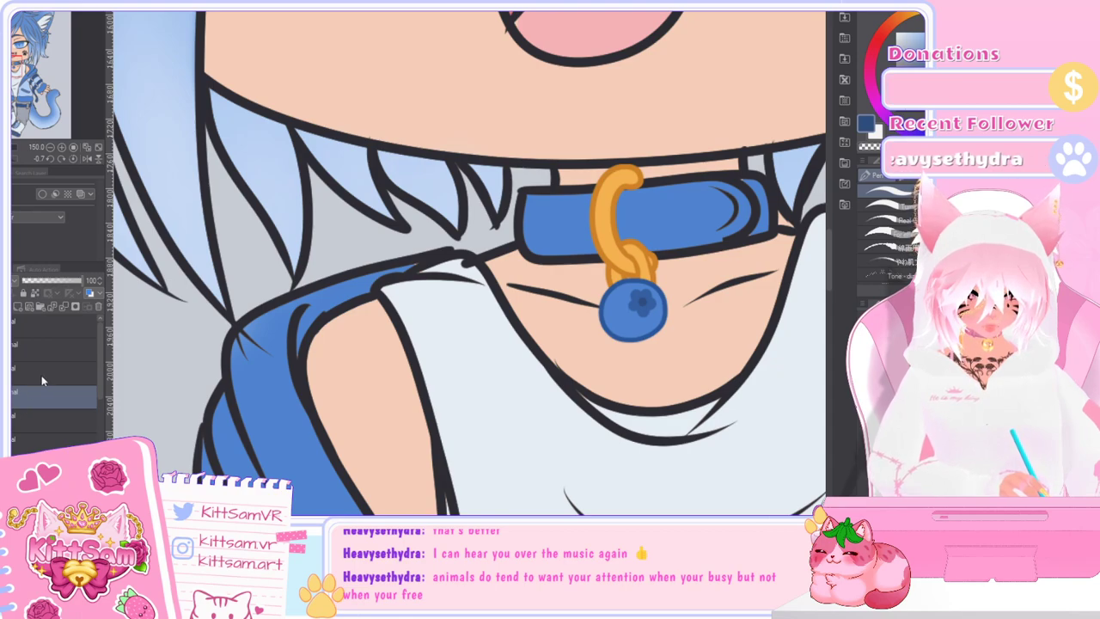
Step: Paint the chain link's front strand over the ball pendant's upper edge in sampled light orange with a dark orange contour
click(49, 353)
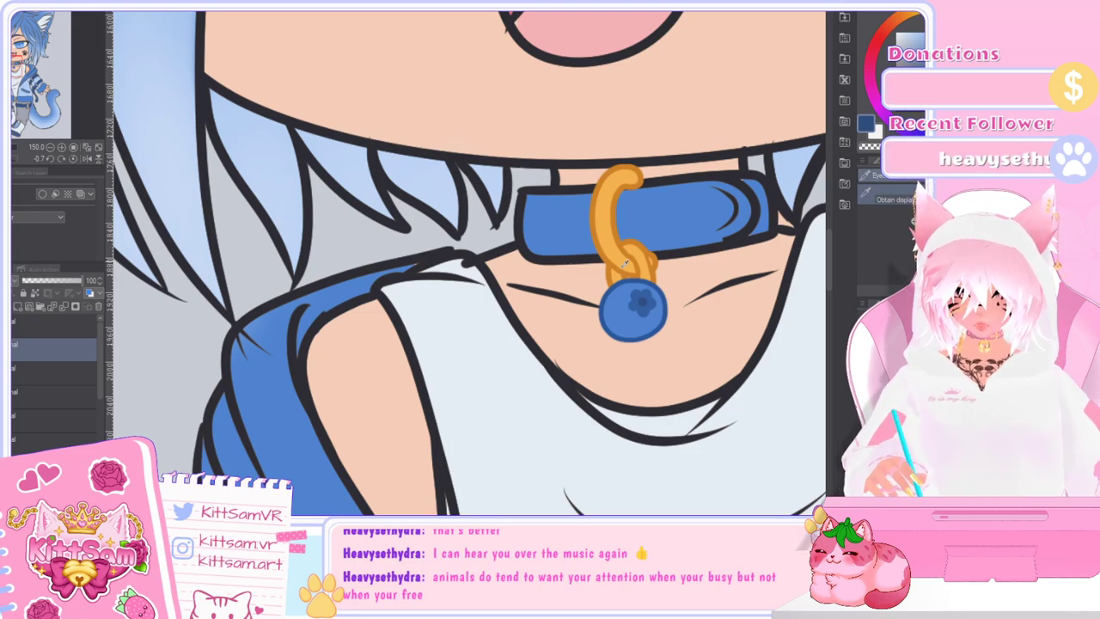
scroll(643, 294, up, 2)
click(703, 239)
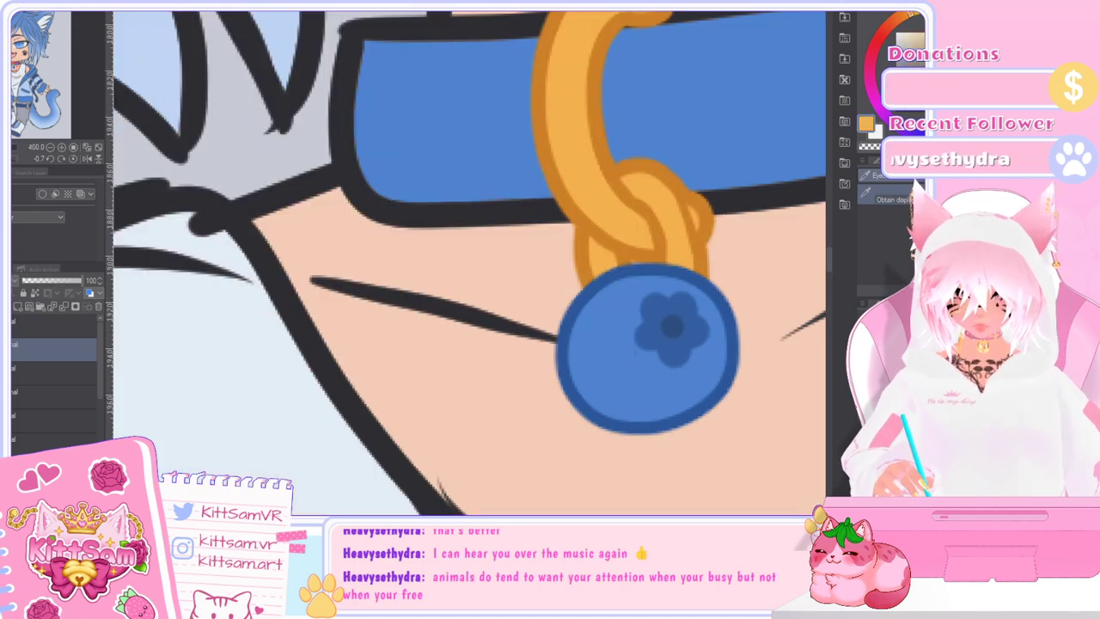
key(p)
drag(679, 262, 678, 271)
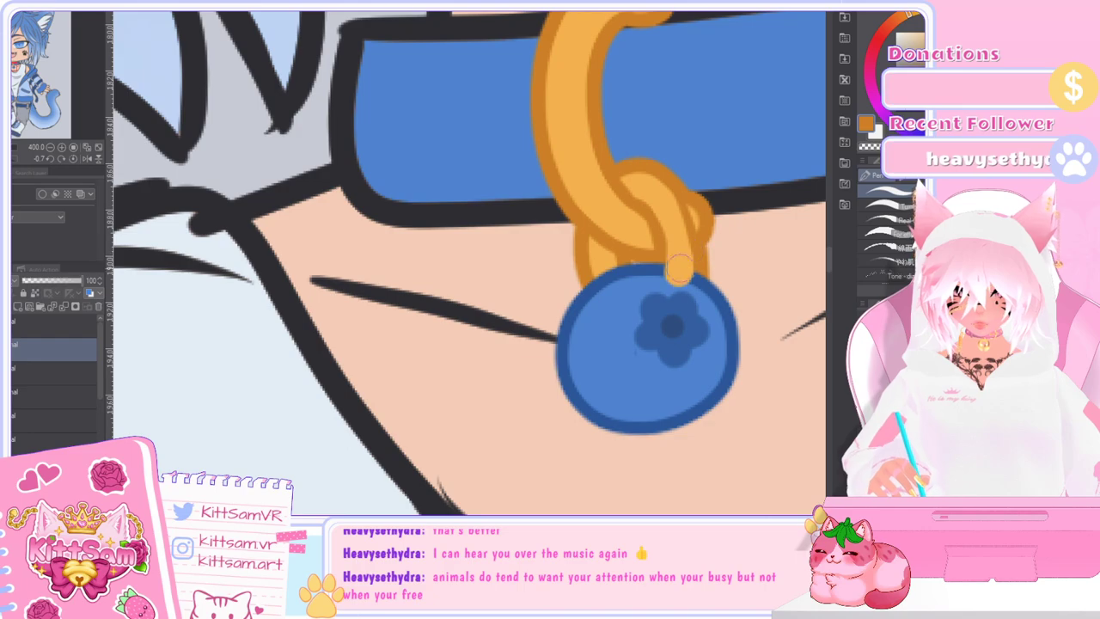
drag(670, 284, 697, 260)
key(ctrl+z)
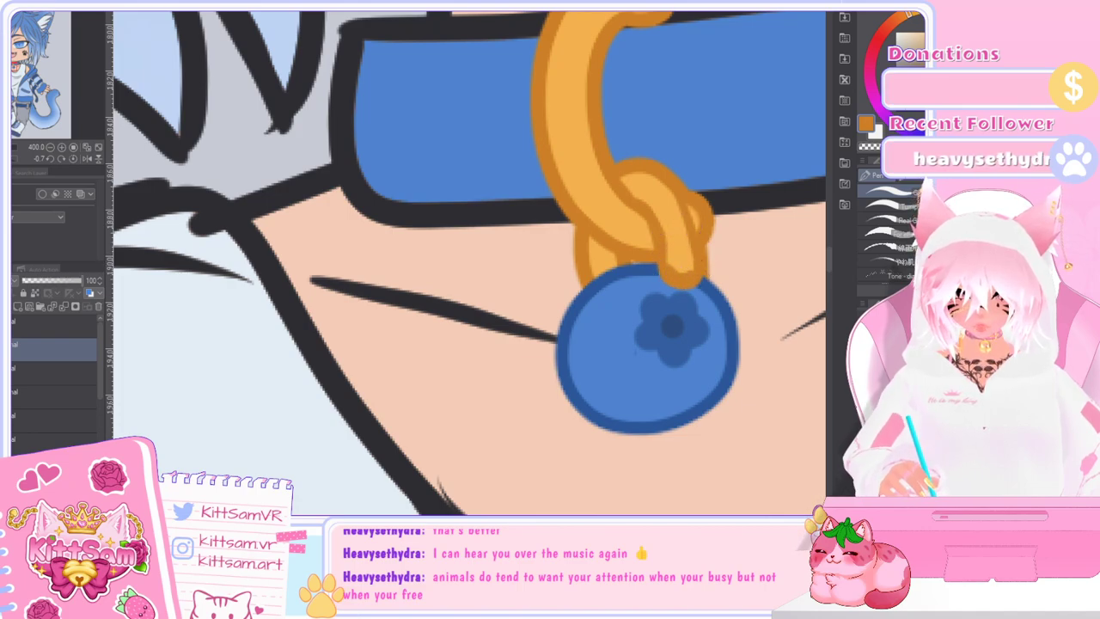
key(i)
key(p)
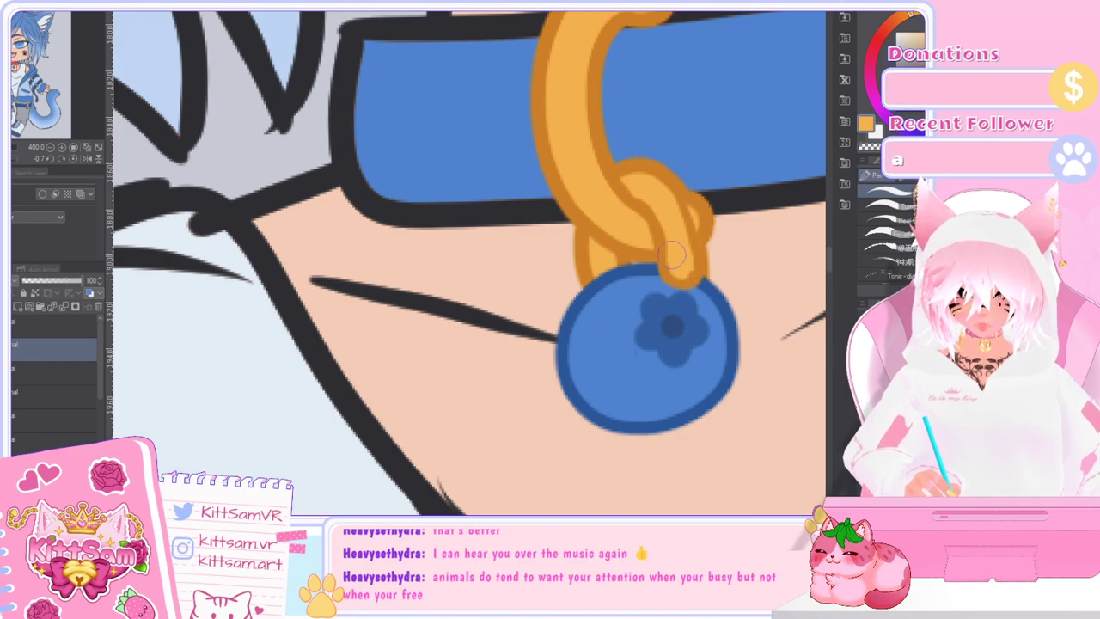
scroll(720, 266, down, 6)
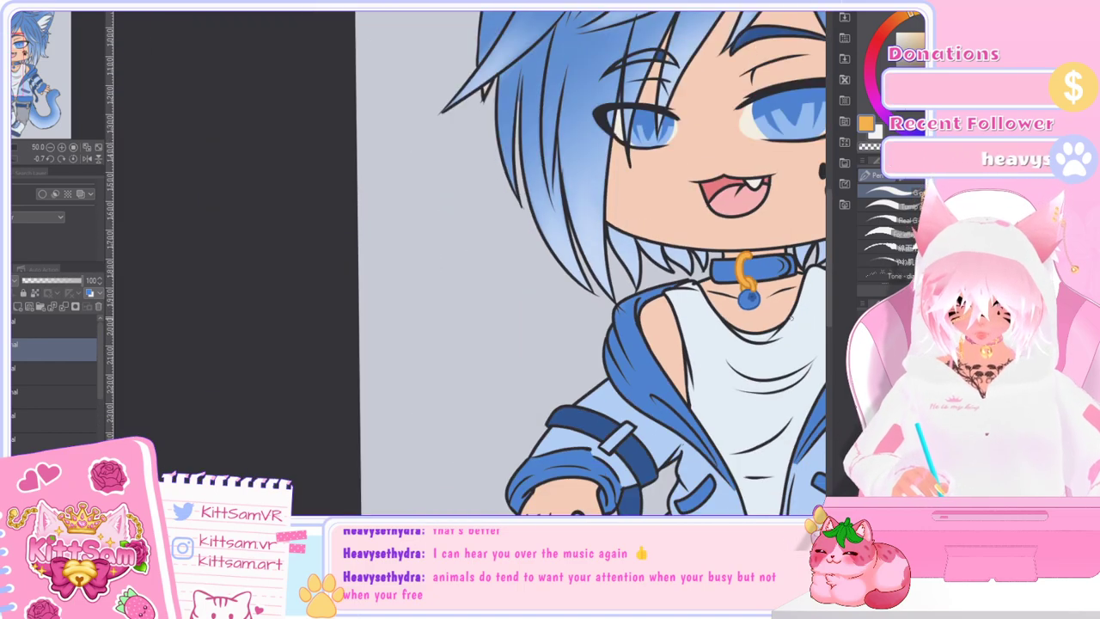
drag(386, 521, 451, 521)
drag(829, 287, 830, 327)
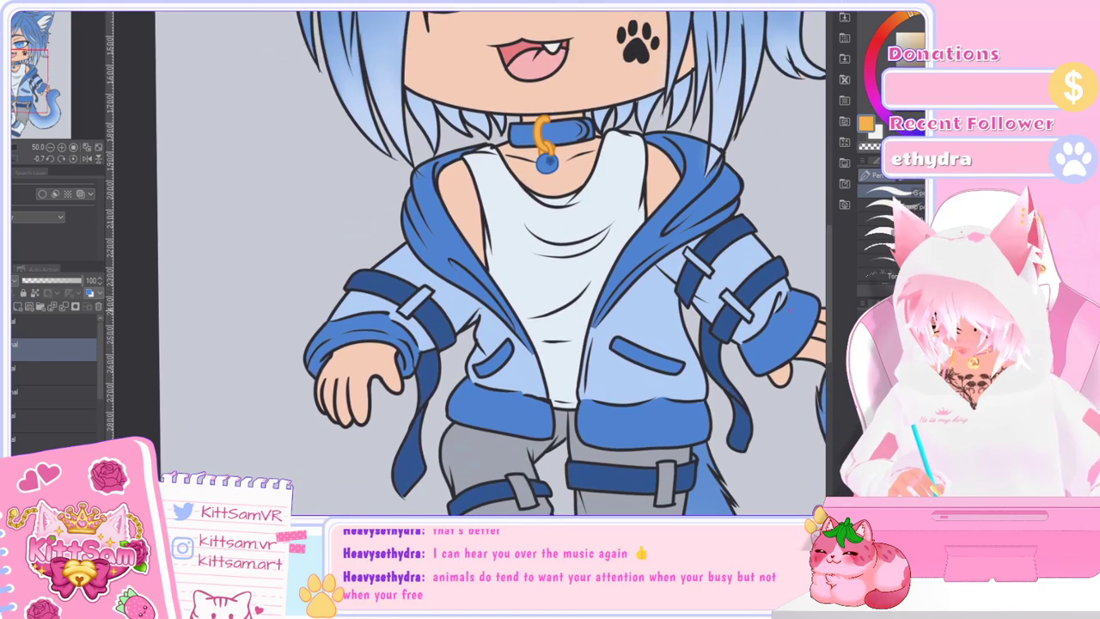
click(3, 348)
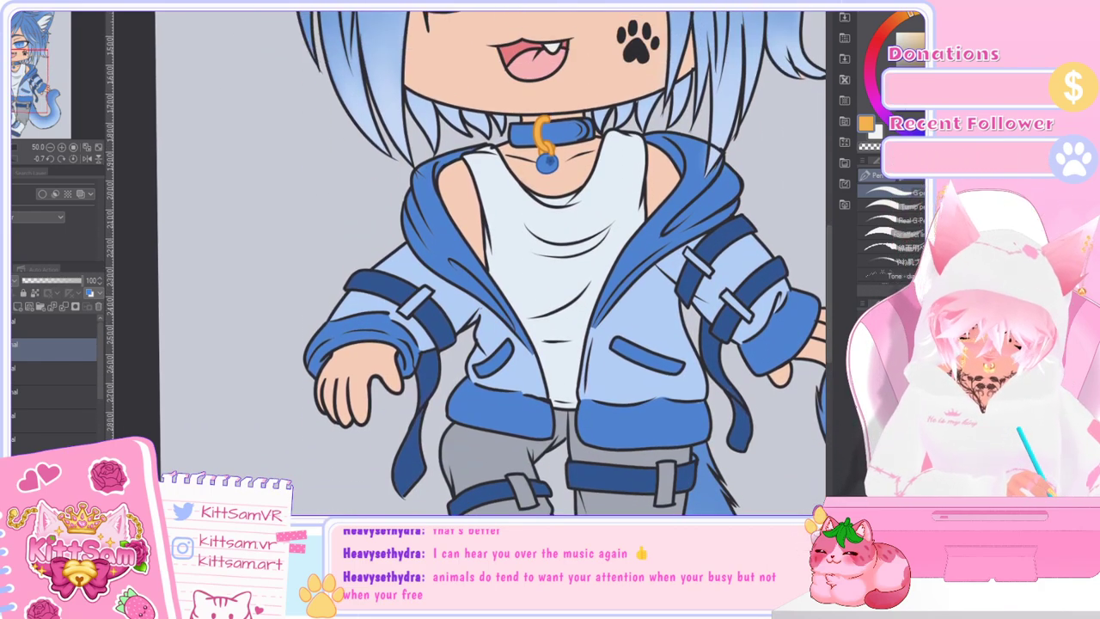
click(3, 372)
click(64, 369)
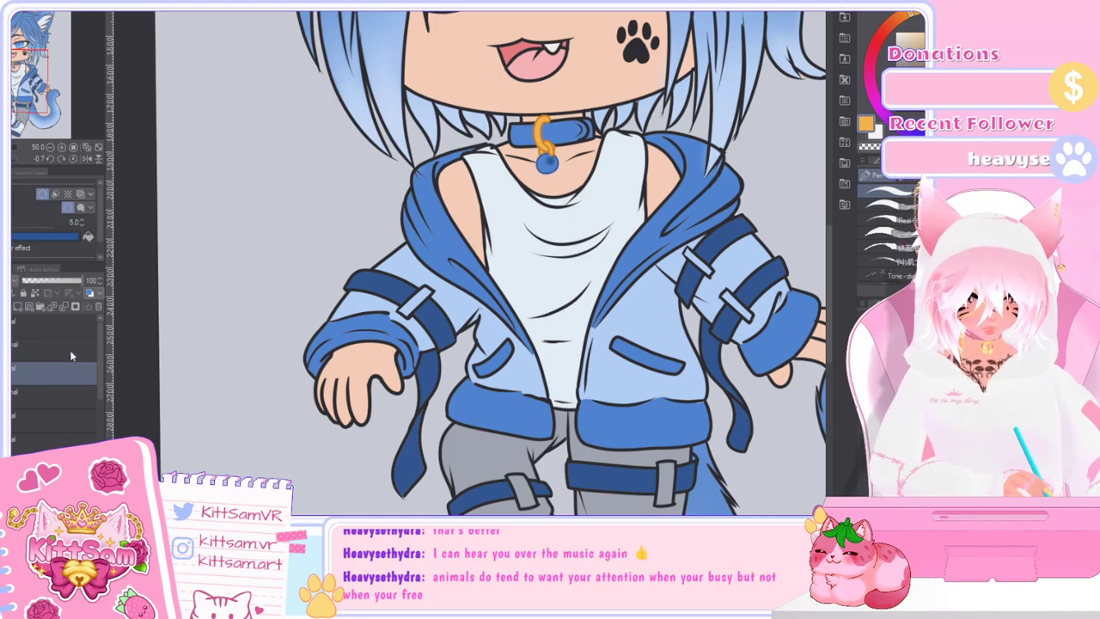
scroll(563, 180, up, 5)
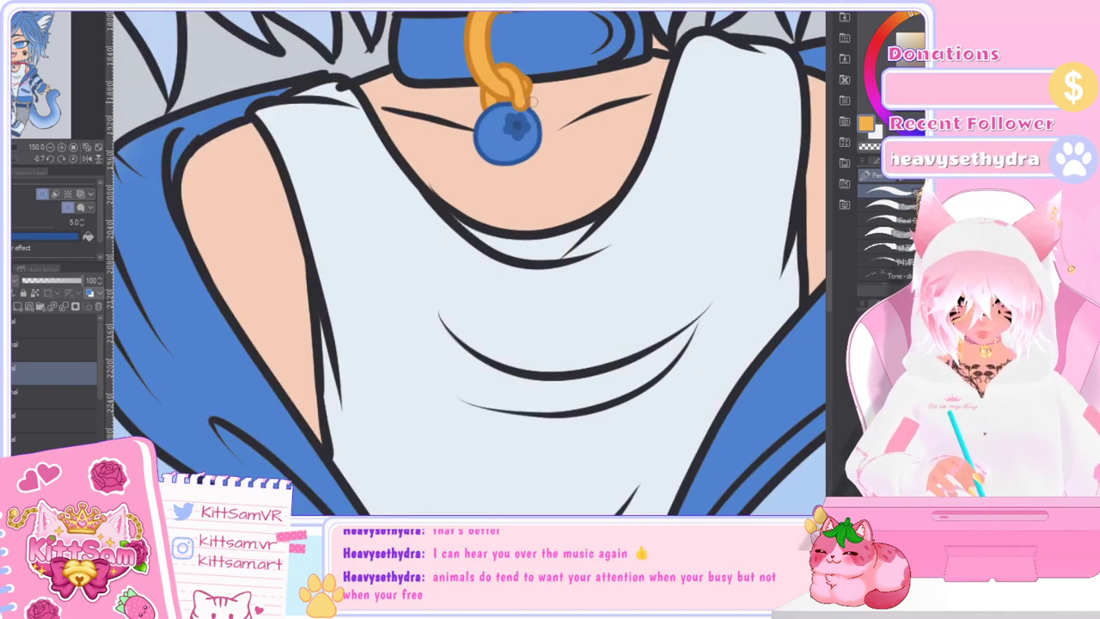
key(ctrl+t)
mouse_move(539, 156)
mouse_down()
mouse_move(551, 175)
mouse_move(528, 156)
mouse_up()
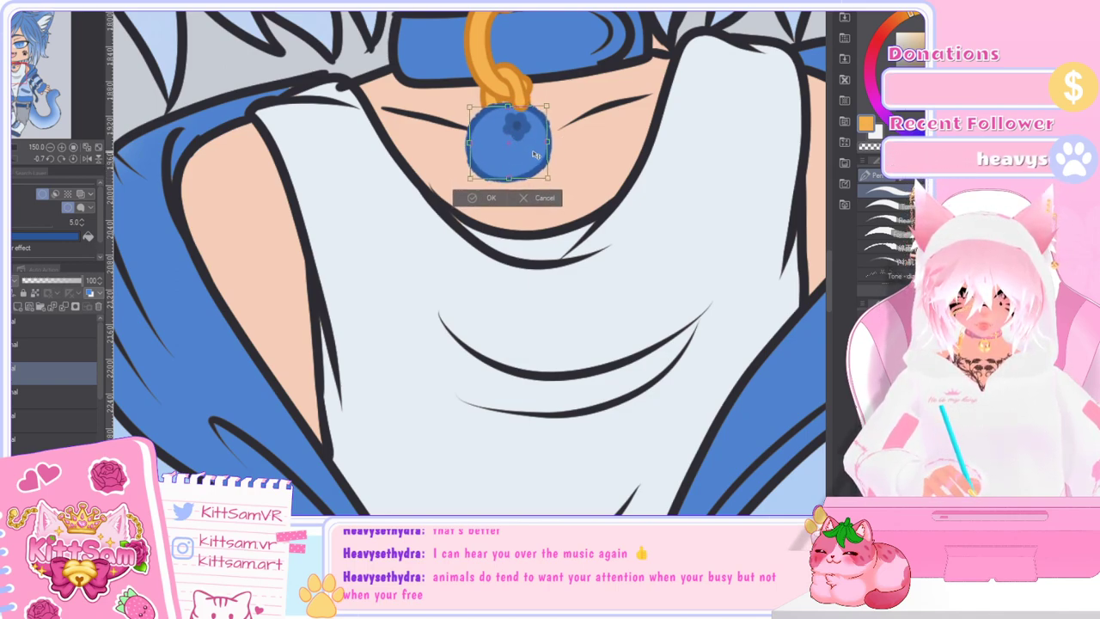
click(543, 198)
scroll(514, 185, down, 4)
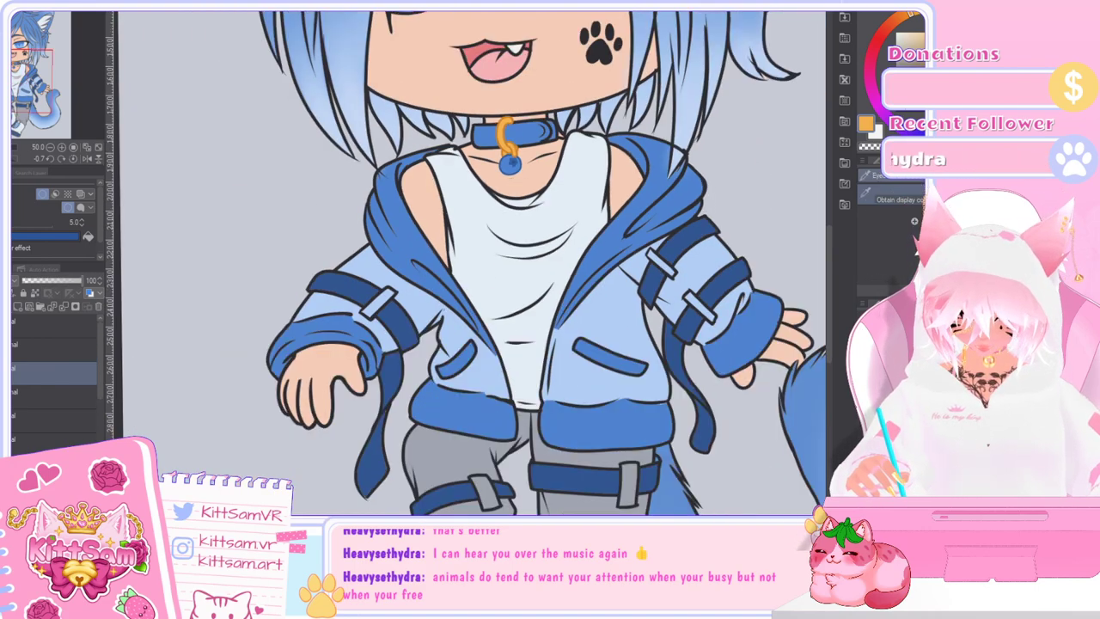
key(p)
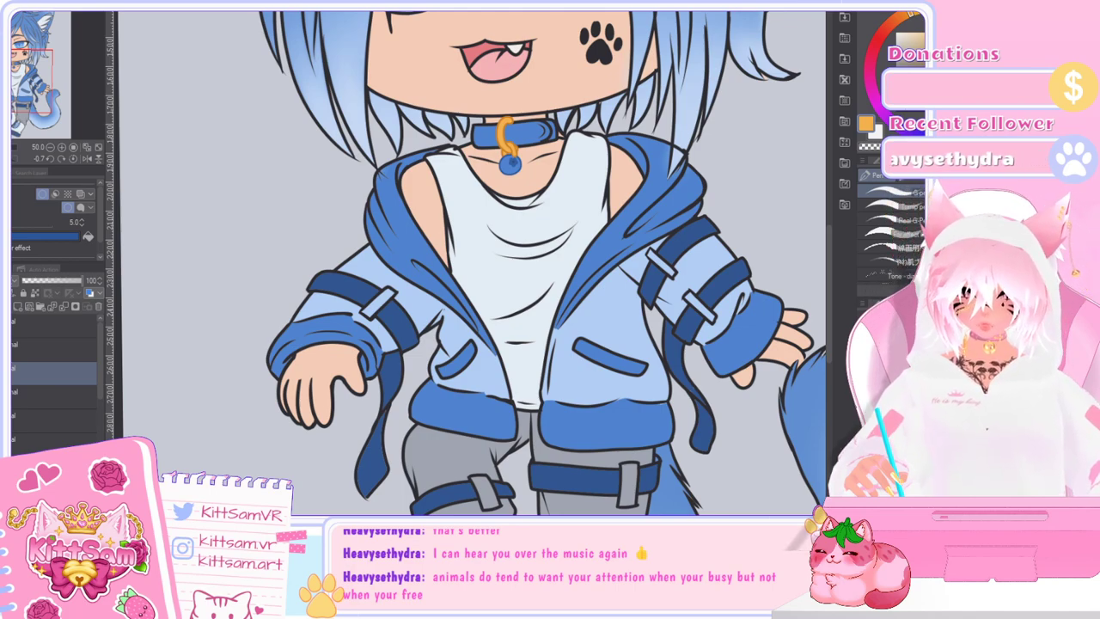
key(ctrl+minus)
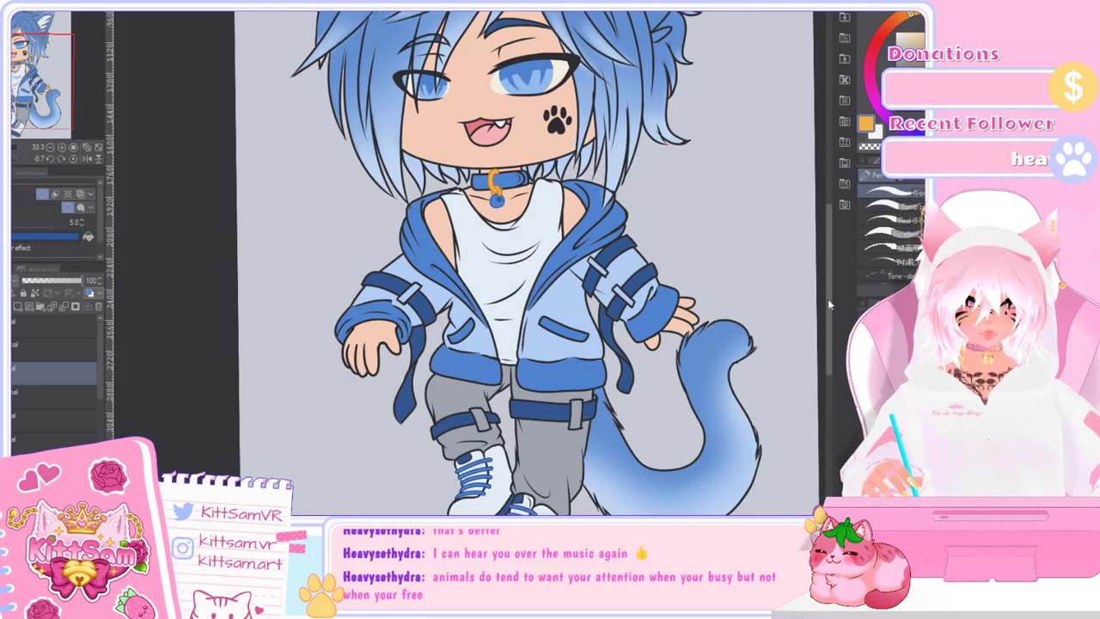
scroll(524, 258, up, 5)
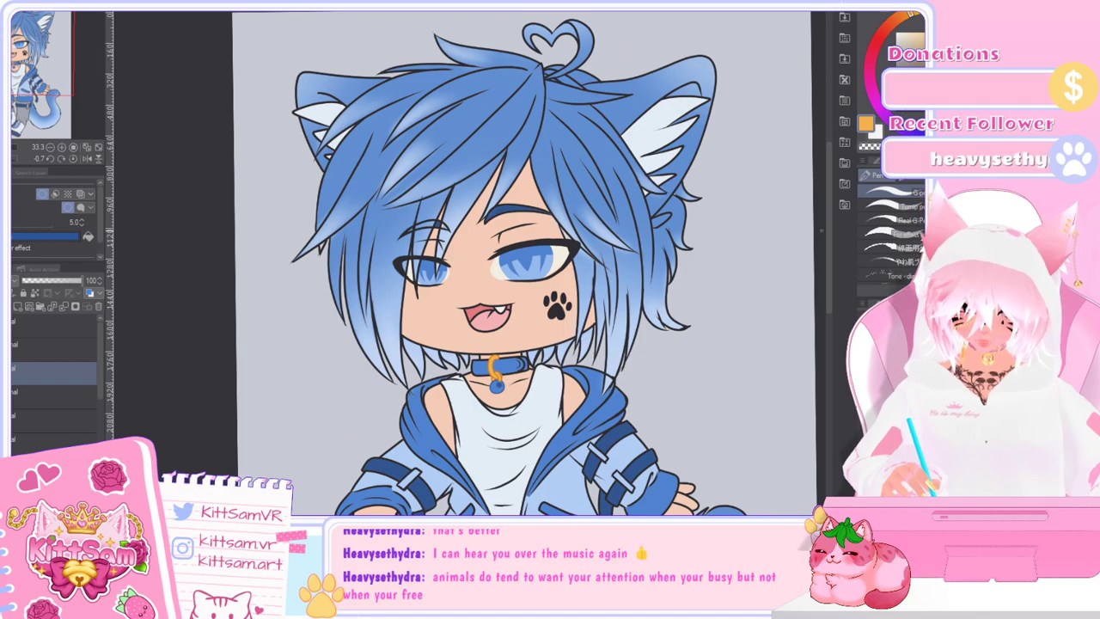
drag(831, 266, 828, 302)
Step: Select the layer of the inner-ear fur lines and sample the canvas background's pale grey-blue for the pen
key(i)
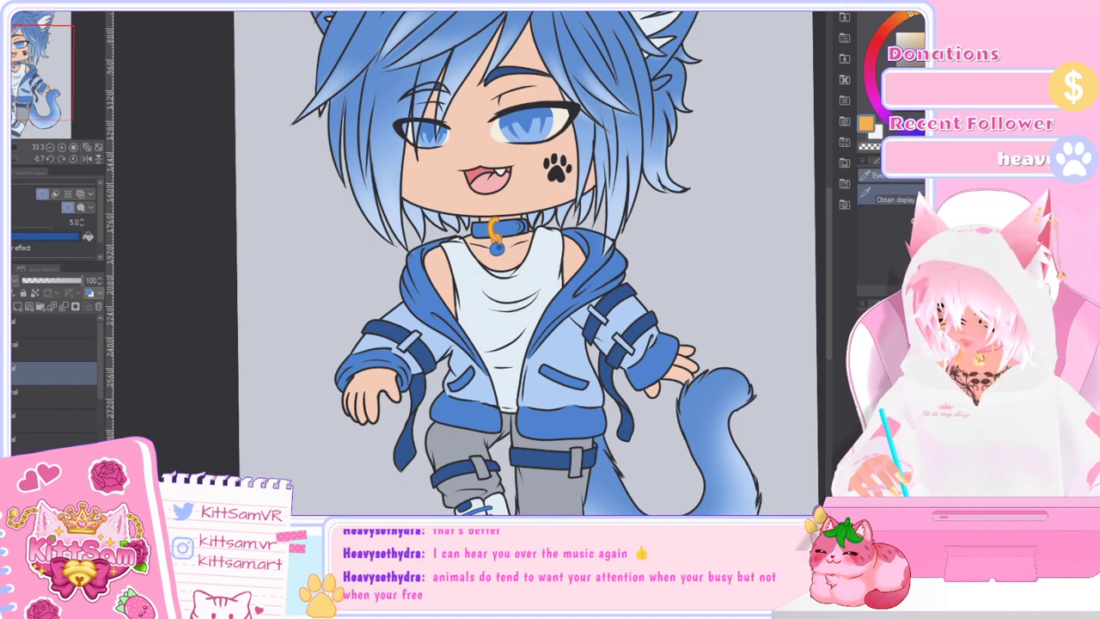
drag(99, 392, 101, 434)
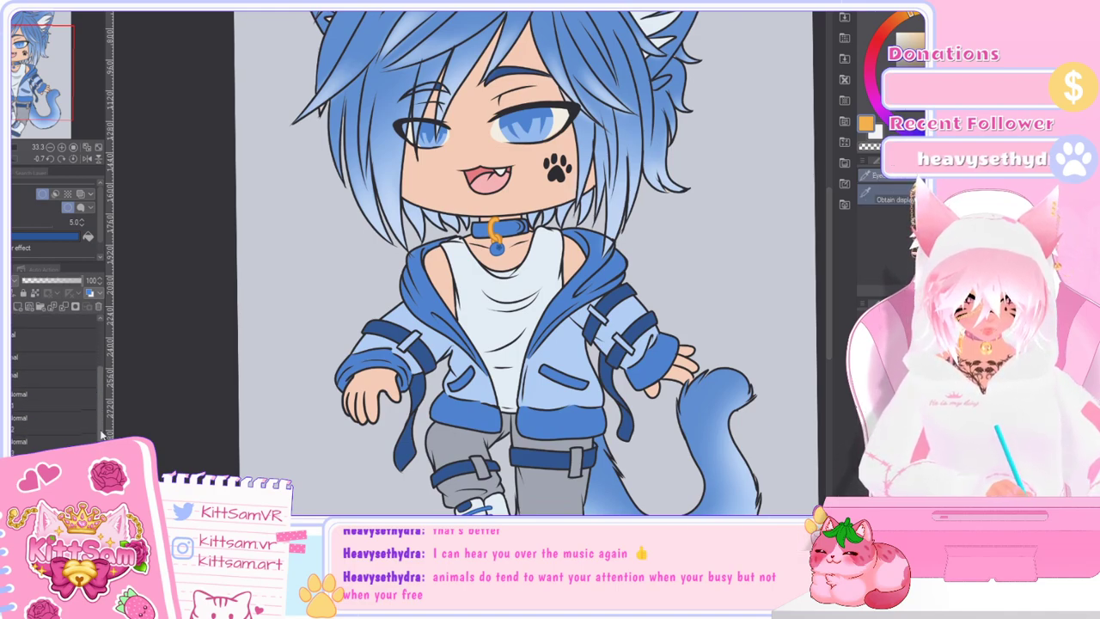
click(54, 321)
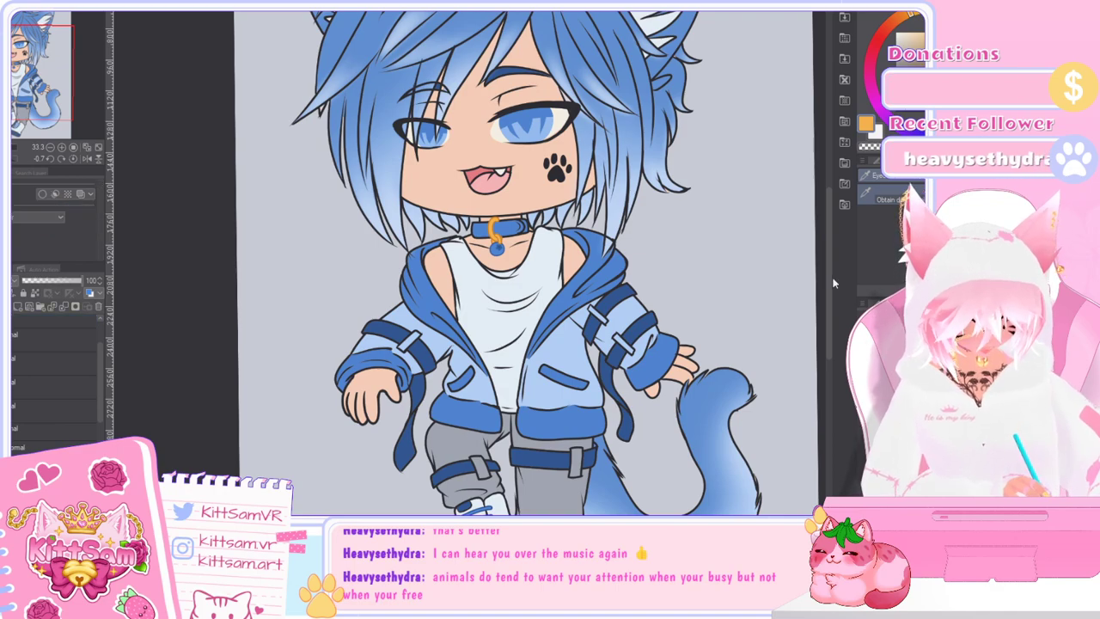
drag(829, 301, 829, 234)
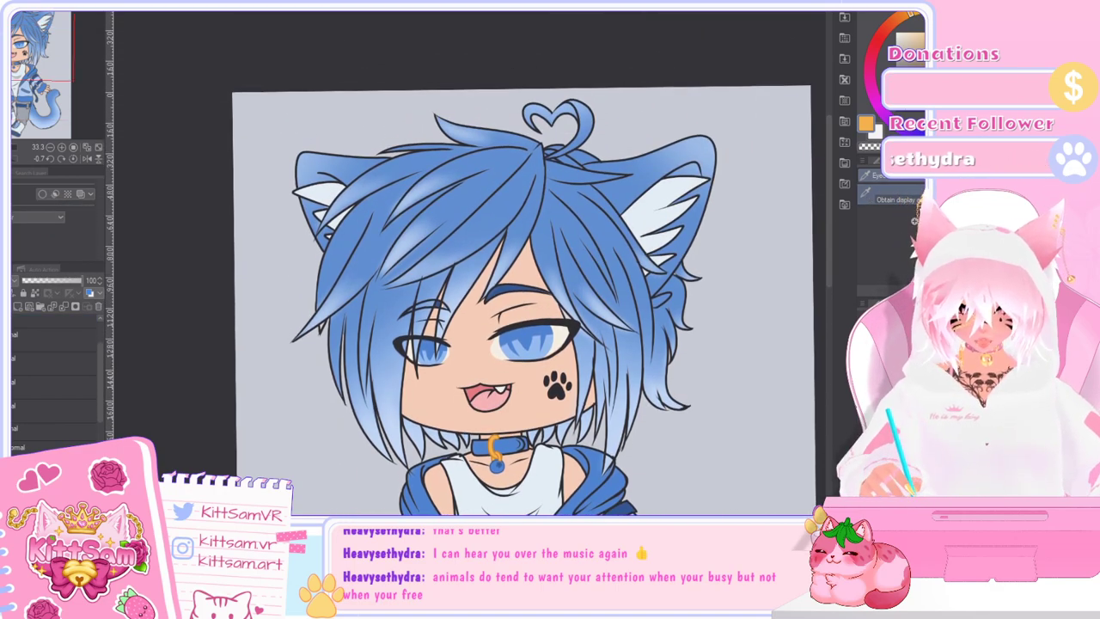
click(754, 159)
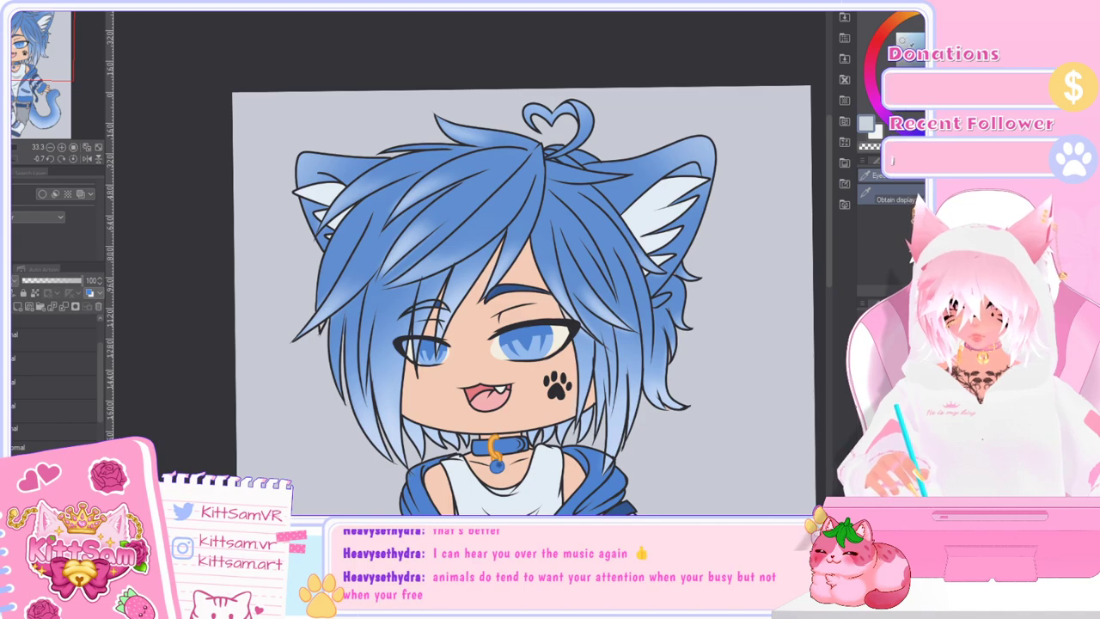
key(p)
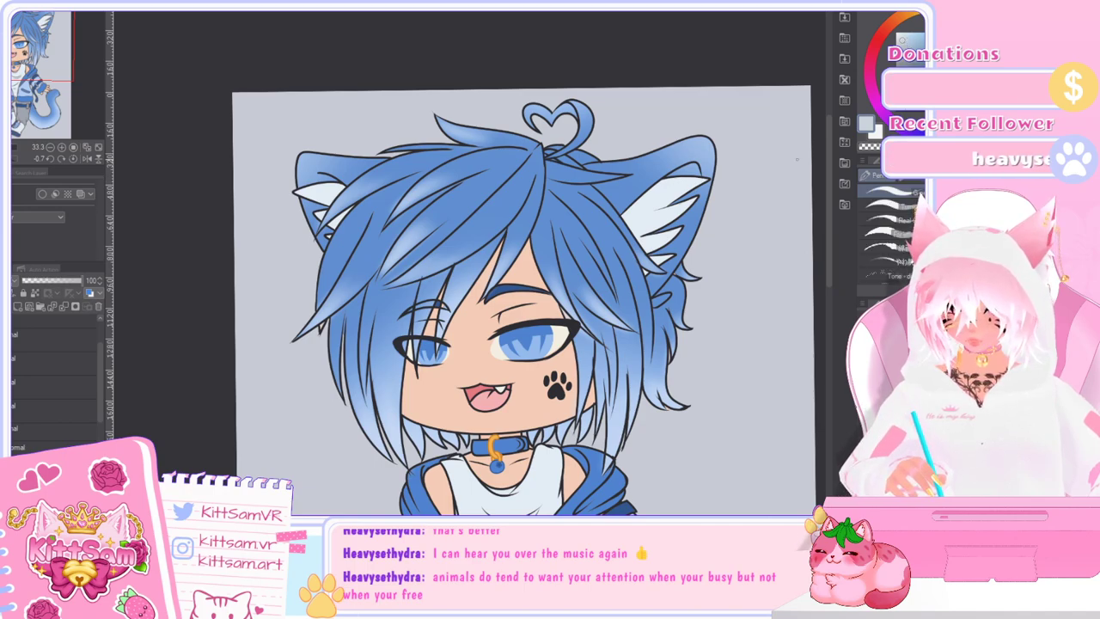
drag(664, 182, 635, 220)
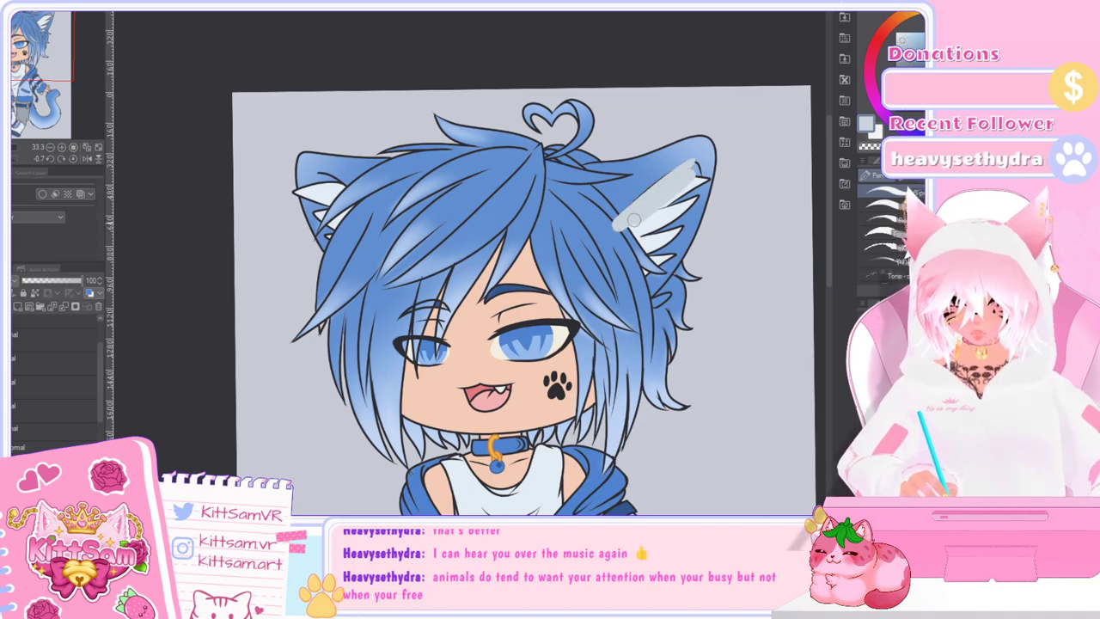
key(ctrl+z)
Step: Lock the layer's transparent pixels and recolor the inner-ear fur outlines of both ears in pale grey-blue
click(35, 294)
drag(677, 178, 646, 214)
mouse_move(661, 207)
mouse_down()
mouse_move(679, 195)
mouse_move(646, 238)
mouse_move(684, 204)
mouse_up()
mouse_move(680, 227)
mouse_down()
mouse_move(651, 249)
mouse_move(660, 254)
mouse_up()
drag(660, 254, 670, 260)
mouse_move(698, 176)
mouse_down()
mouse_move(667, 181)
mouse_move(643, 242)
mouse_move(659, 265)
mouse_up()
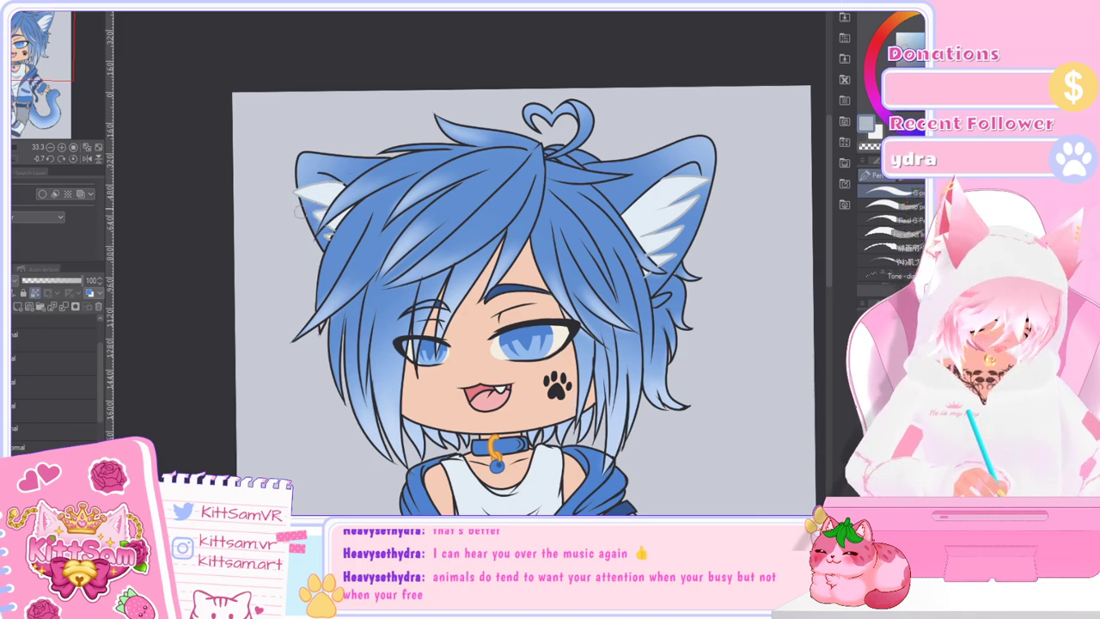
scroll(830, 263, down, 2)
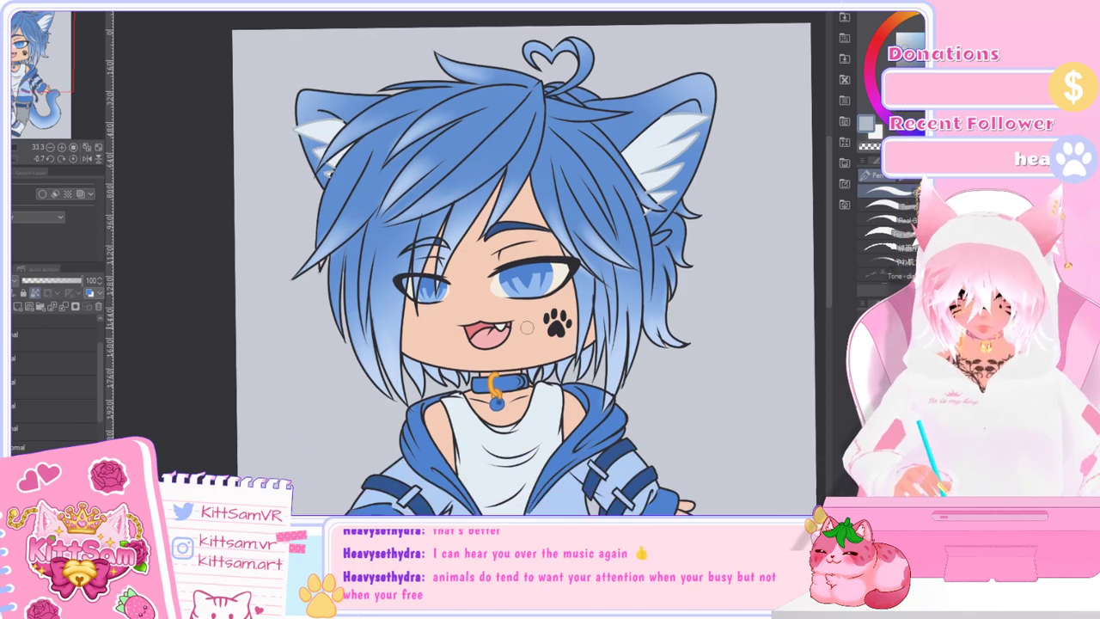
scroll(831, 271, down, 10)
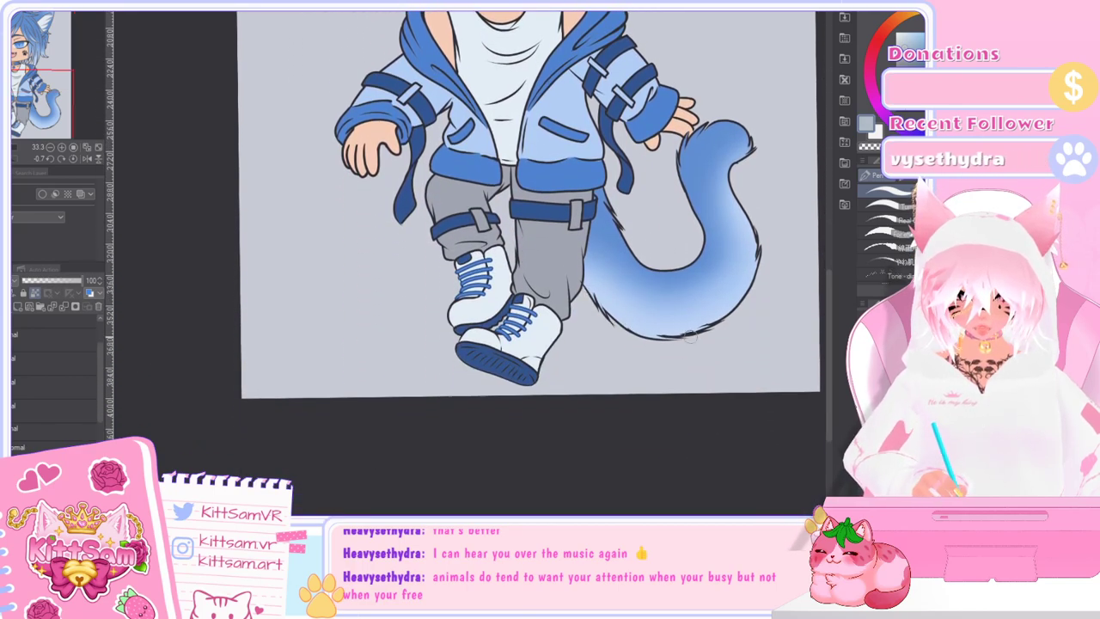
click(5, 382)
click(5, 381)
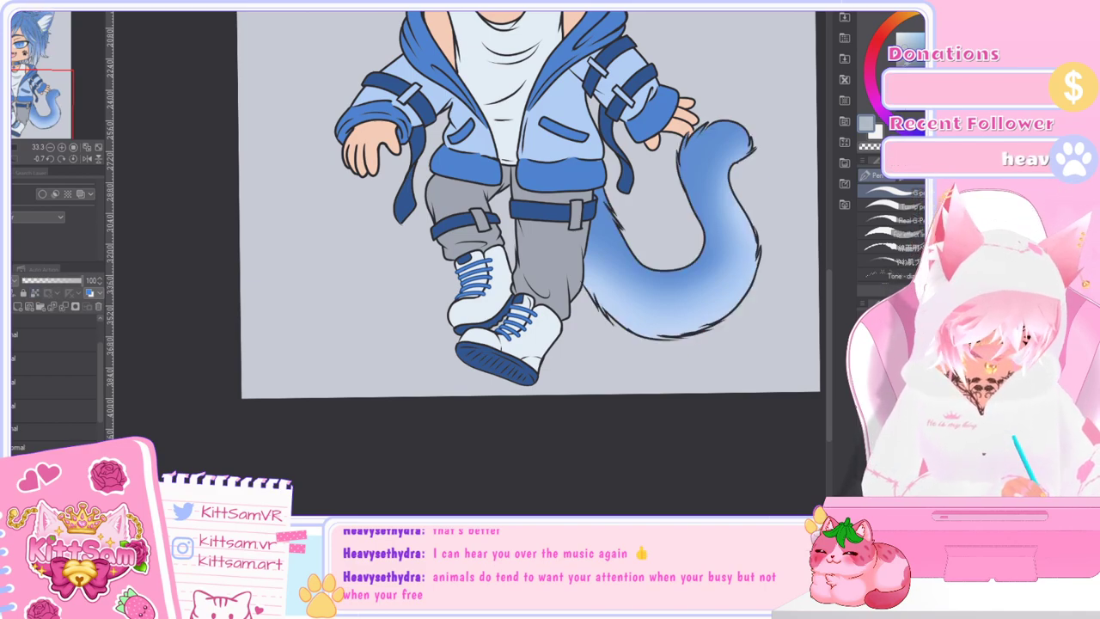
Step: Recolor the tail's outline in sampled light blue, with darker blue along the inner curve and the tip
key(i)
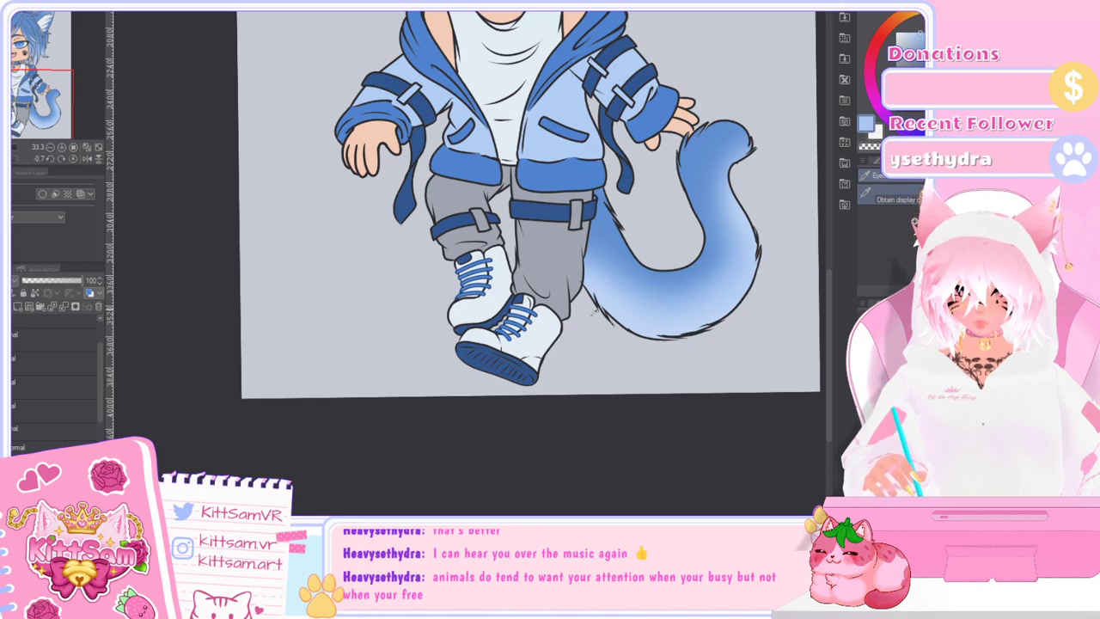
key(b)
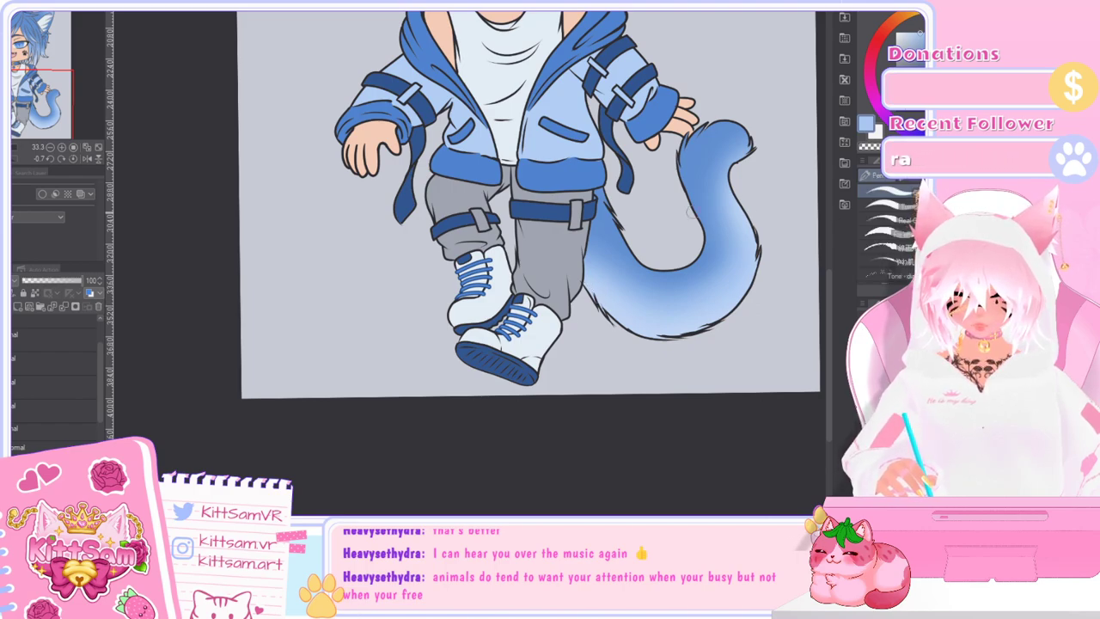
mouse_move(574, 269)
mouse_down()
mouse_move(646, 347)
mouse_move(577, 271)
mouse_move(616, 324)
mouse_move(685, 341)
mouse_move(635, 329)
mouse_move(753, 298)
mouse_move(680, 343)
mouse_move(708, 304)
mouse_move(743, 295)
mouse_move(731, 303)
mouse_move(758, 271)
mouse_move(743, 292)
mouse_move(763, 229)
mouse_move(760, 262)
mouse_move(731, 171)
mouse_move(770, 145)
mouse_move(760, 166)
mouse_move(736, 164)
mouse_move(755, 181)
mouse_move(732, 187)
mouse_move(759, 221)
mouse_move(718, 316)
mouse_move(745, 299)
mouse_move(648, 337)
mouse_up()
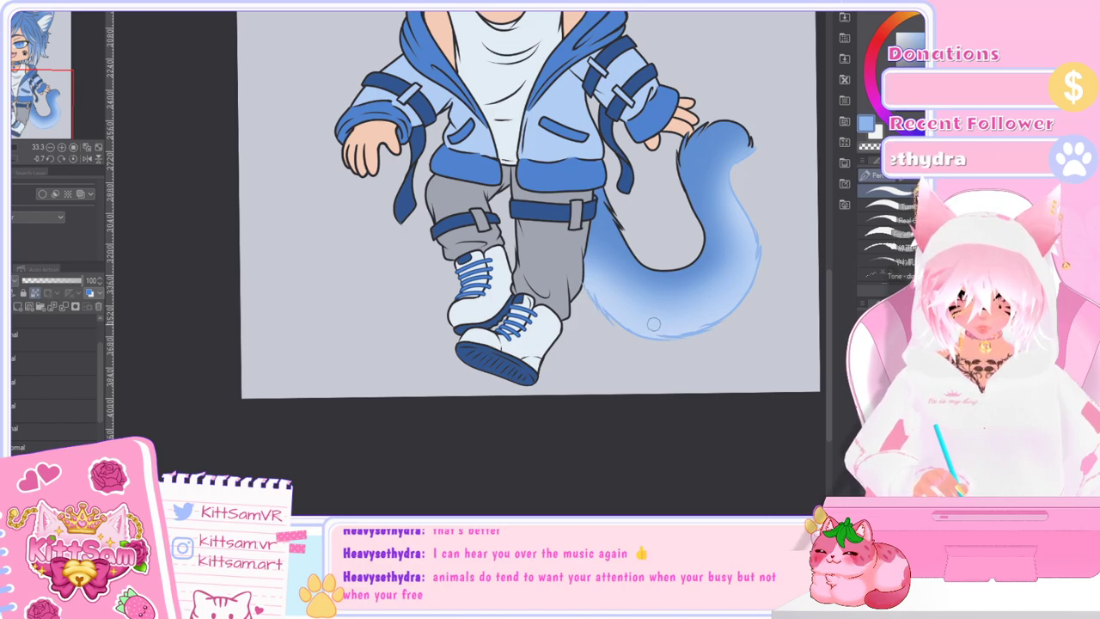
mouse_move(605, 188)
mouse_down()
mouse_move(636, 257)
mouse_move(663, 271)
mouse_up()
mouse_move(621, 216)
mouse_down()
mouse_move(645, 238)
mouse_move(703, 250)
mouse_move(678, 153)
mouse_move(739, 122)
mouse_up()
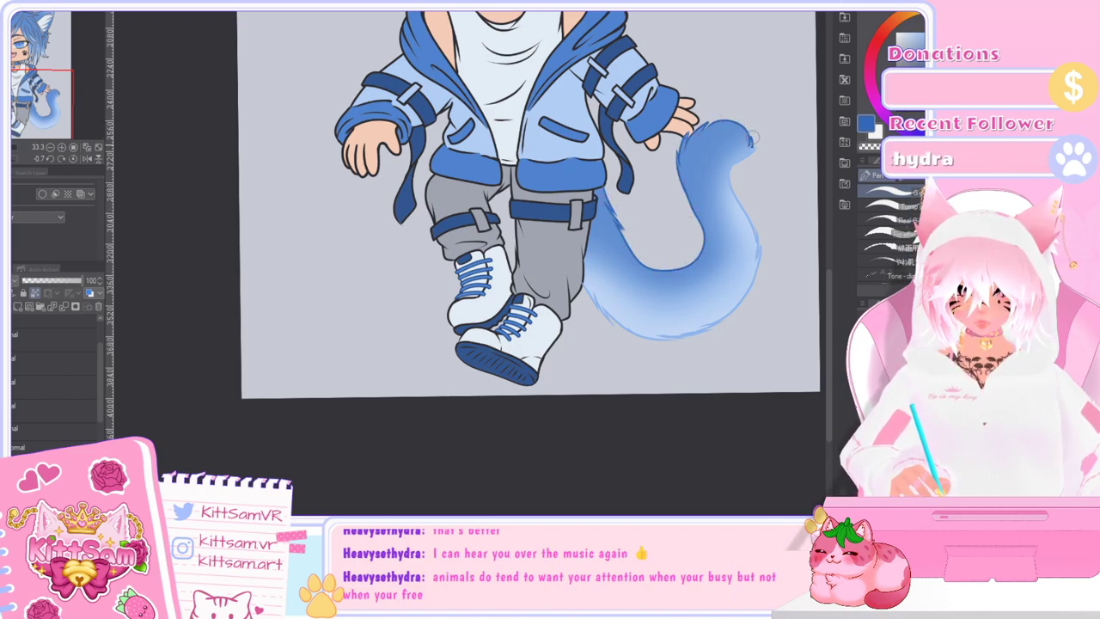
key(j)
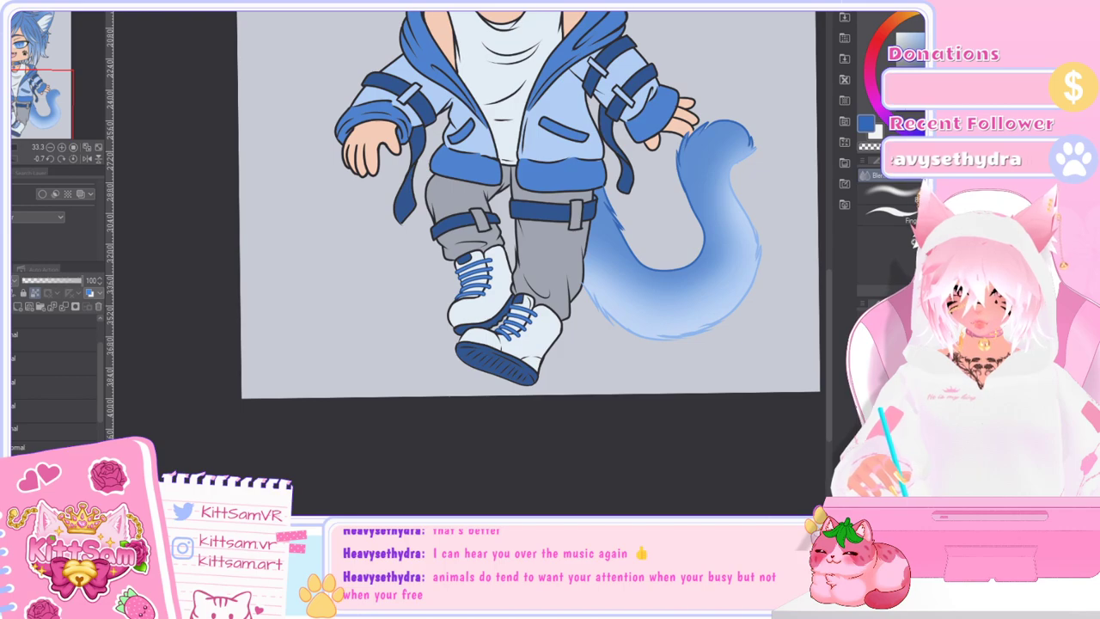
key(p)
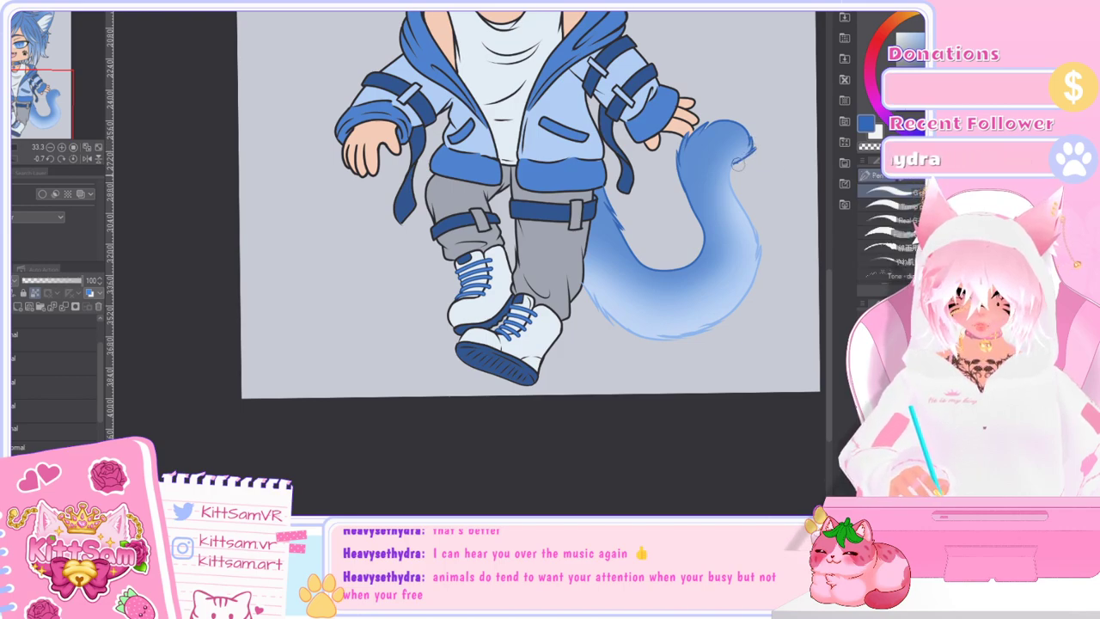
key(j)
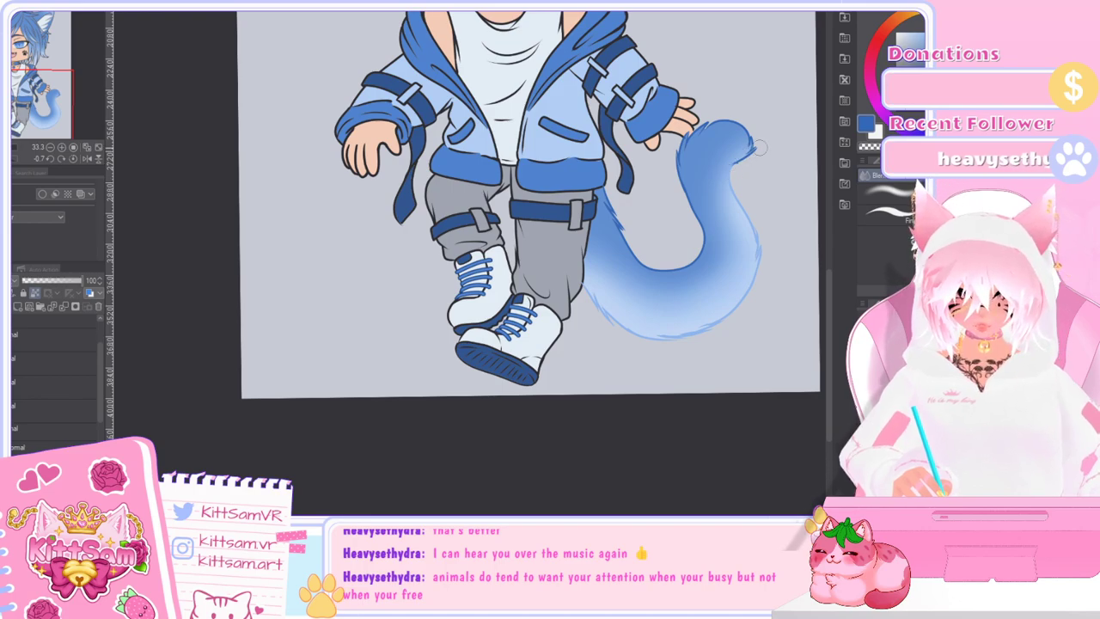
Step: Recolor the outlines and strand lines of the hair in darker blue
scroll(786, 230, down, 3)
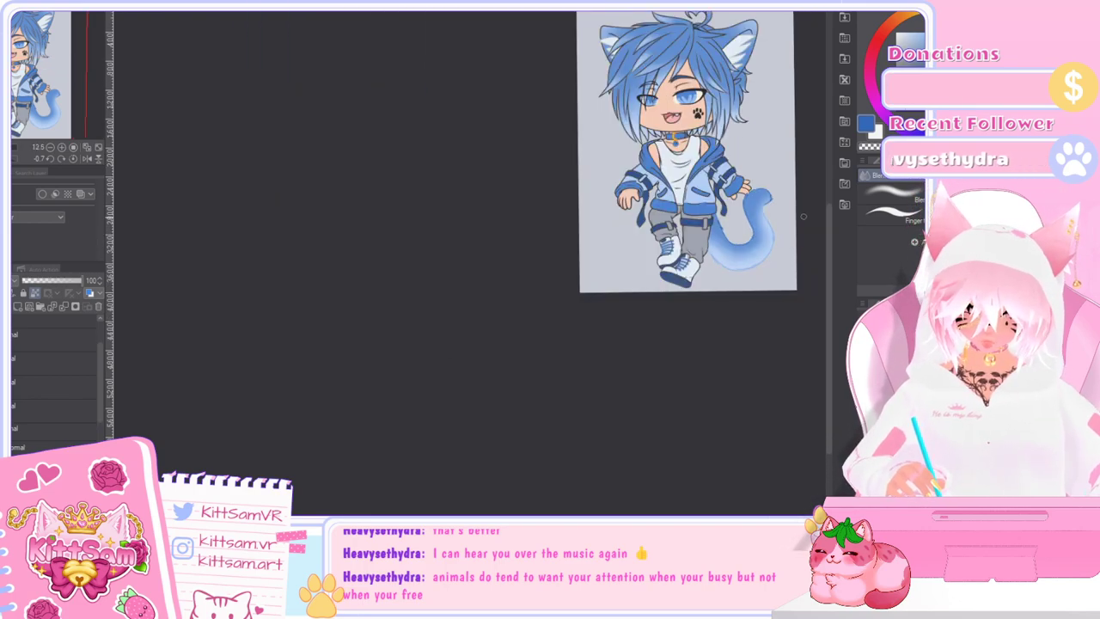
scroll(804, 247, up, 2)
key(p)
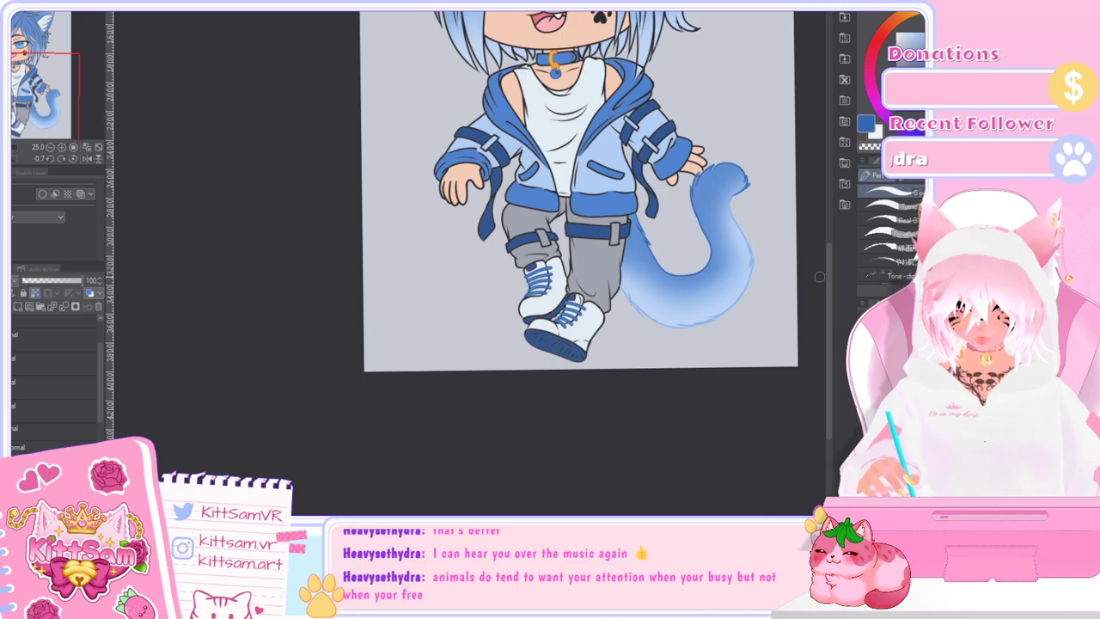
drag(831, 287, 832, 261)
scroll(834, 228, up, 5)
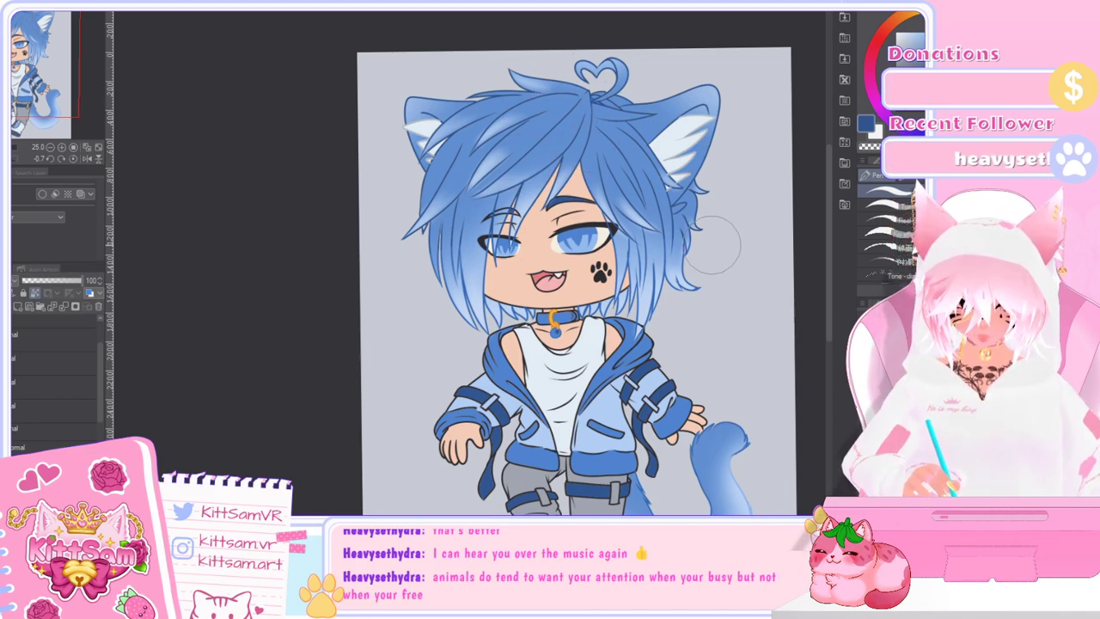
Step: Select the shirt's line layer, lock its transparent pixels and recolor the shirt's outline and fold lines in soft grey-blue
mouse_move(830, 260)
mouse_down()
mouse_move(831, 305)
mouse_move(831, 277)
mouse_up()
key(i)
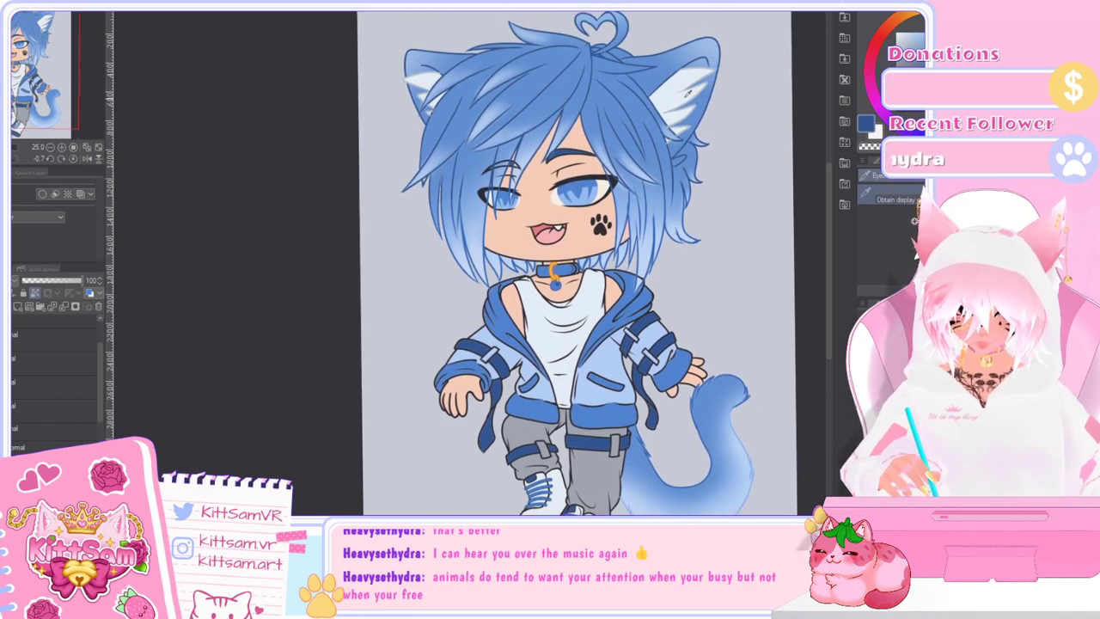
click(890, 7)
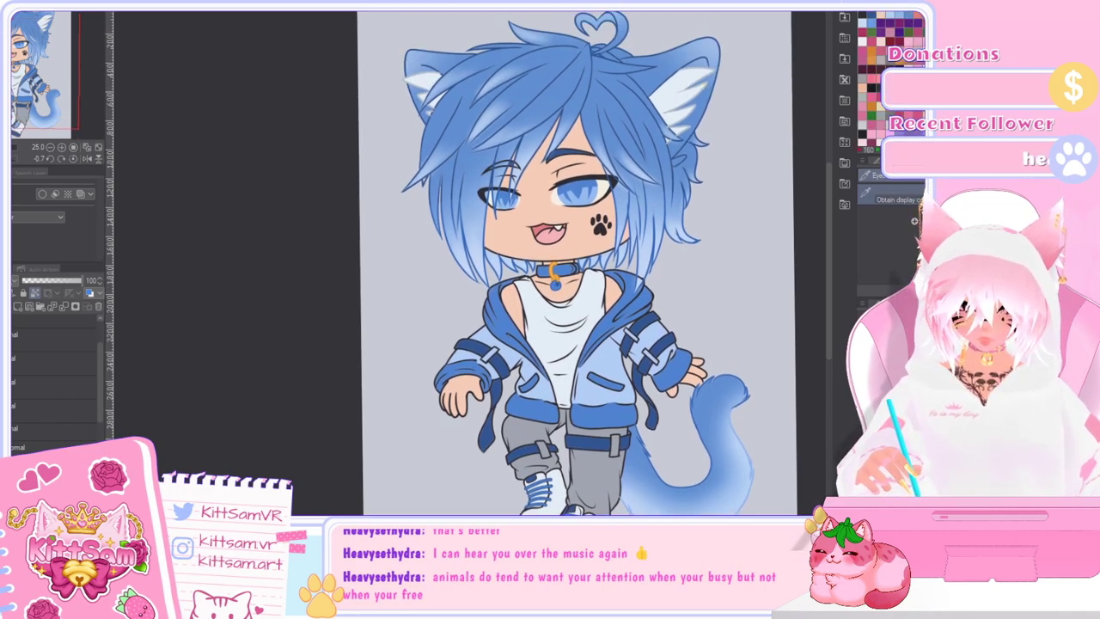
key(b)
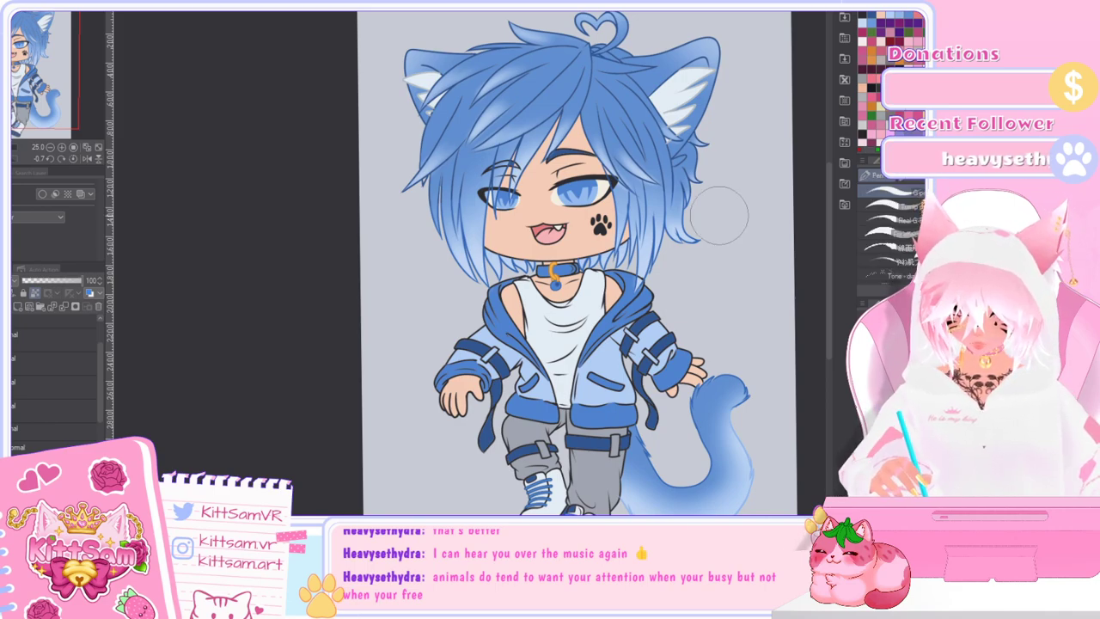
drag(100, 383, 101, 446)
scroll(55, 378, up, 3)
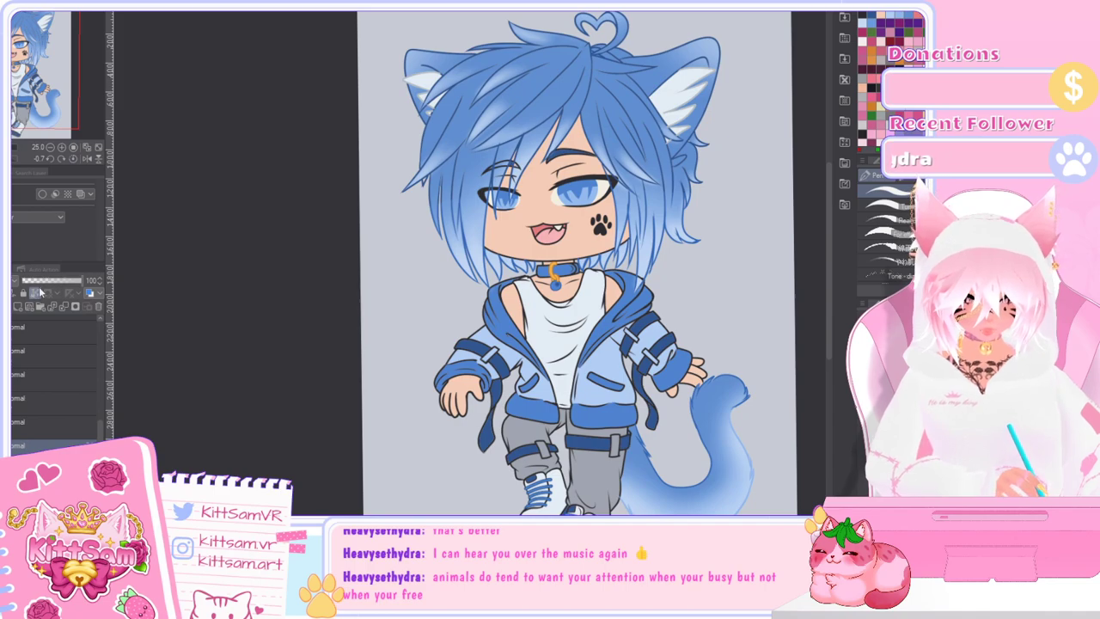
click(40, 293)
mouse_move(539, 301)
mouse_down()
mouse_move(532, 327)
mouse_move(562, 307)
mouse_move(550, 374)
mouse_move(564, 396)
mouse_up()
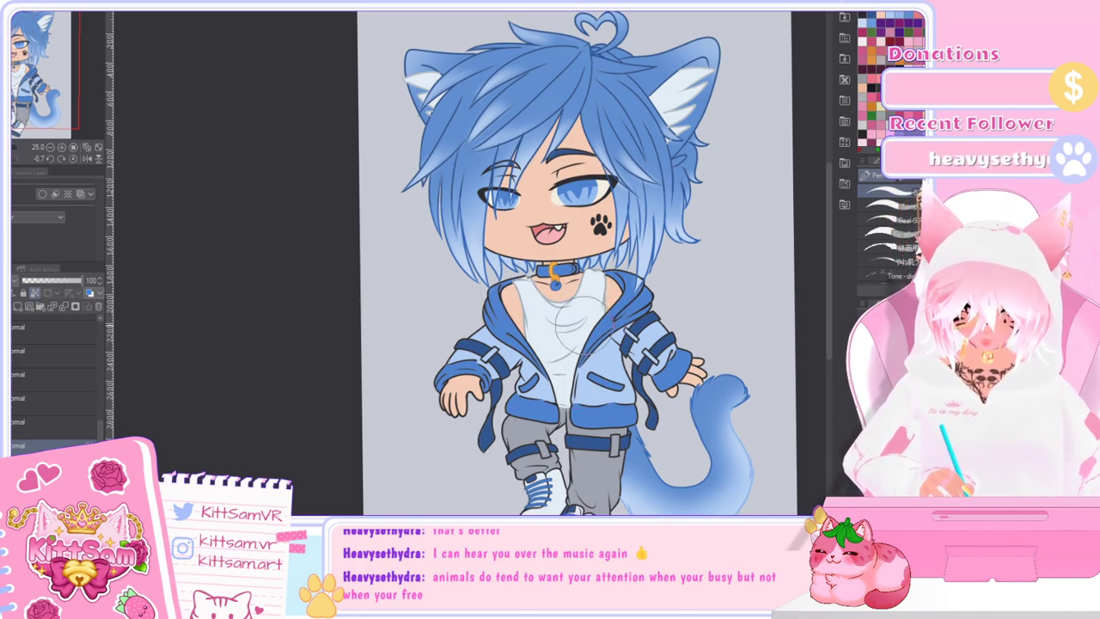
key(Delete)
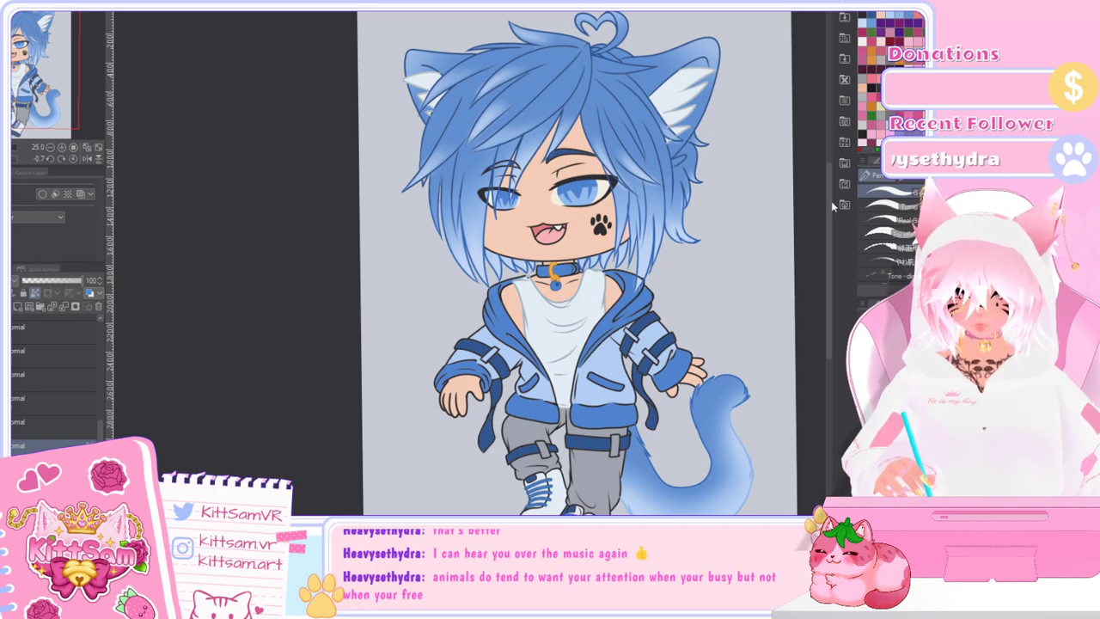
Step: Select the jacket's line layer, lock its transparent pixels and recolor the hood and cuff lines in dark blue
scroll(687, 361, up, 1)
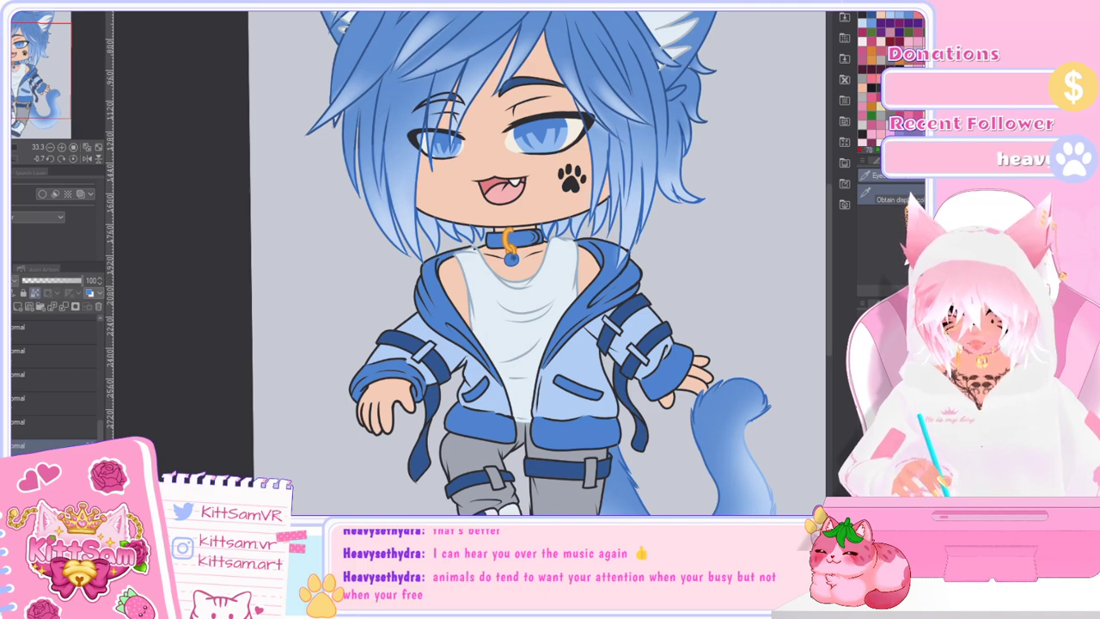
click(866, 7)
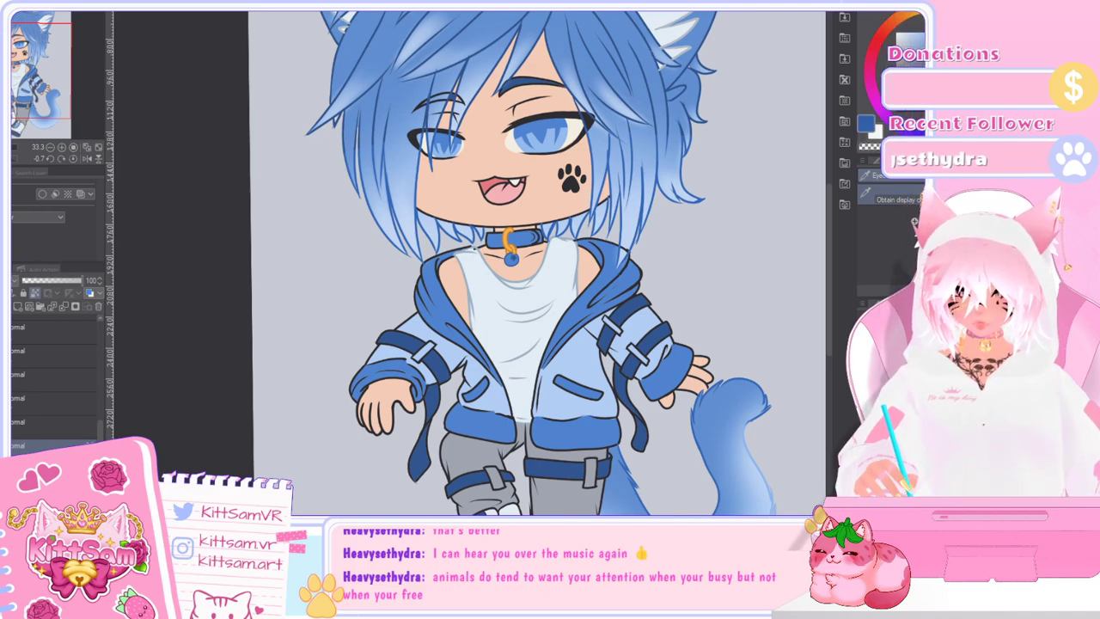
key(p)
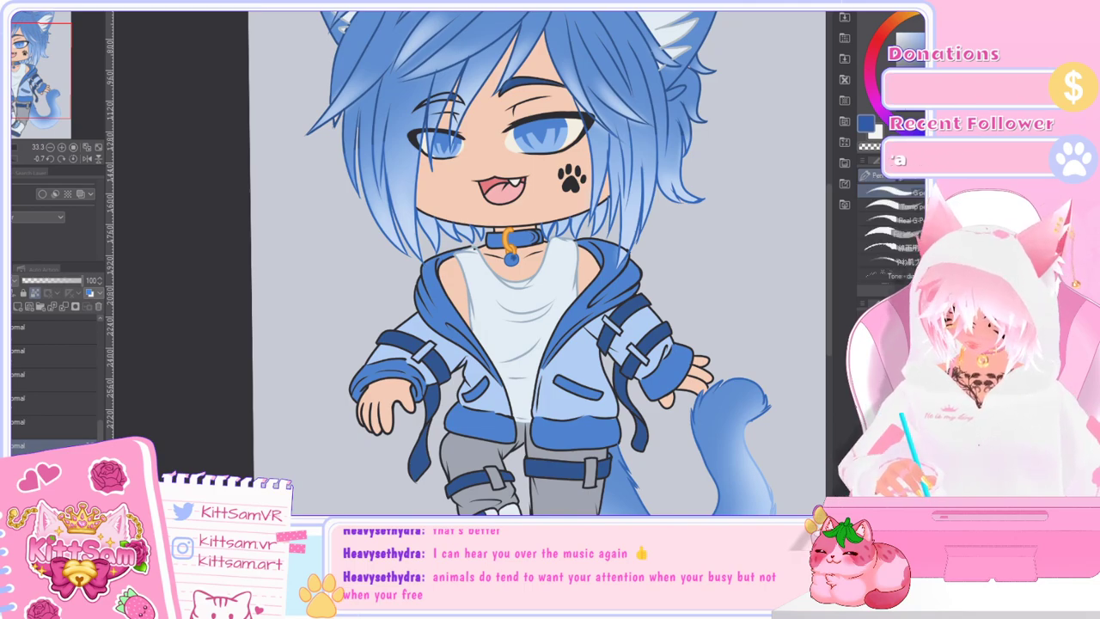
click(28, 424)
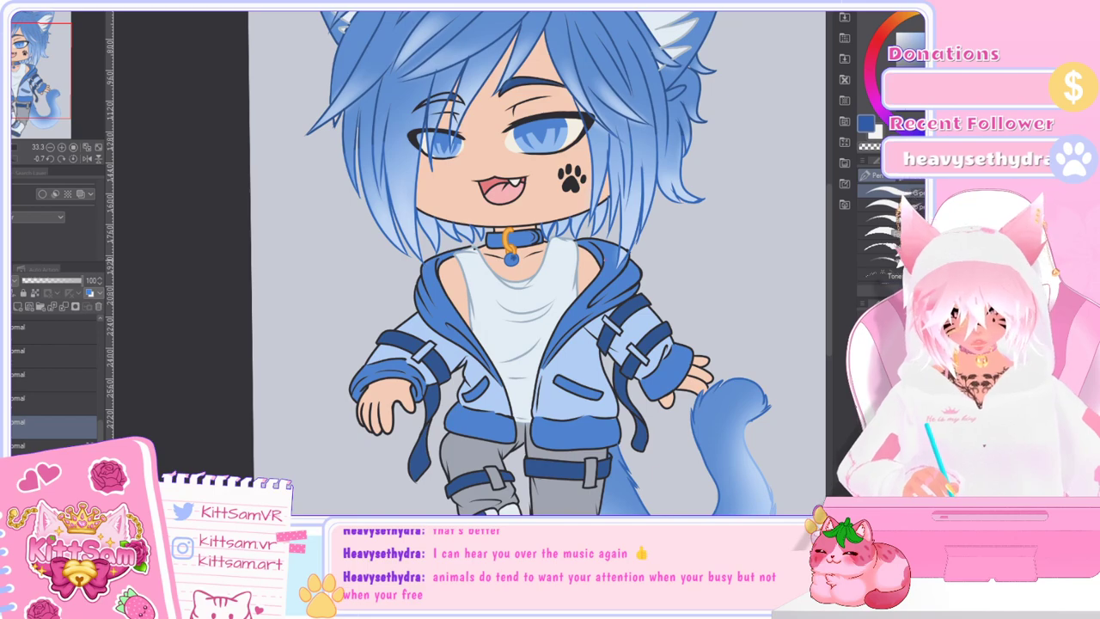
scroll(606, 282, up, 1)
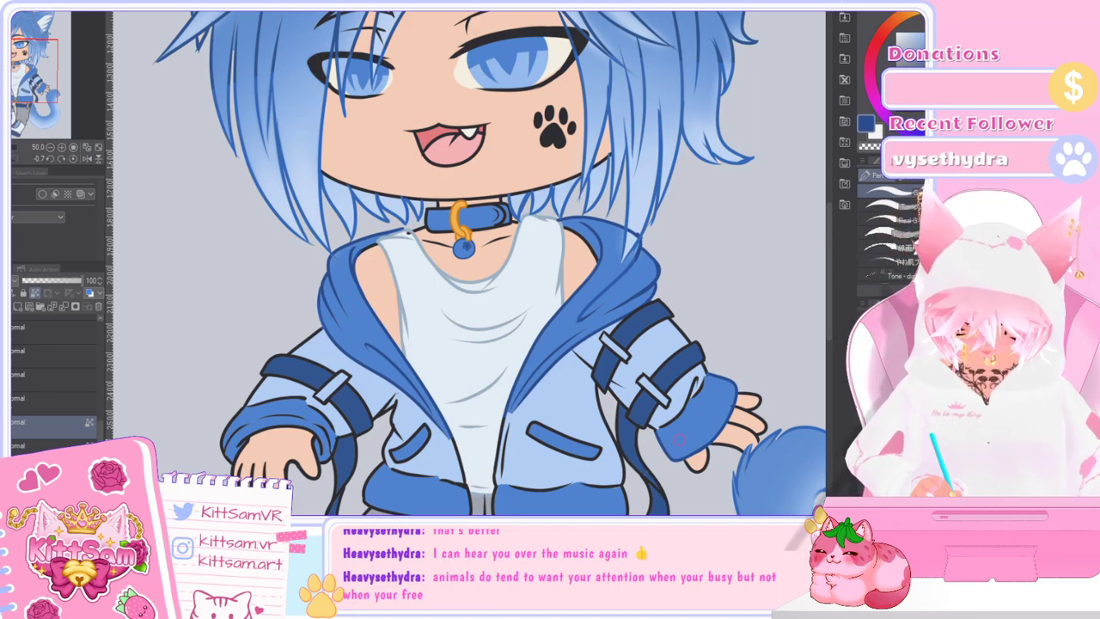
scroll(225, 303, down, 3)
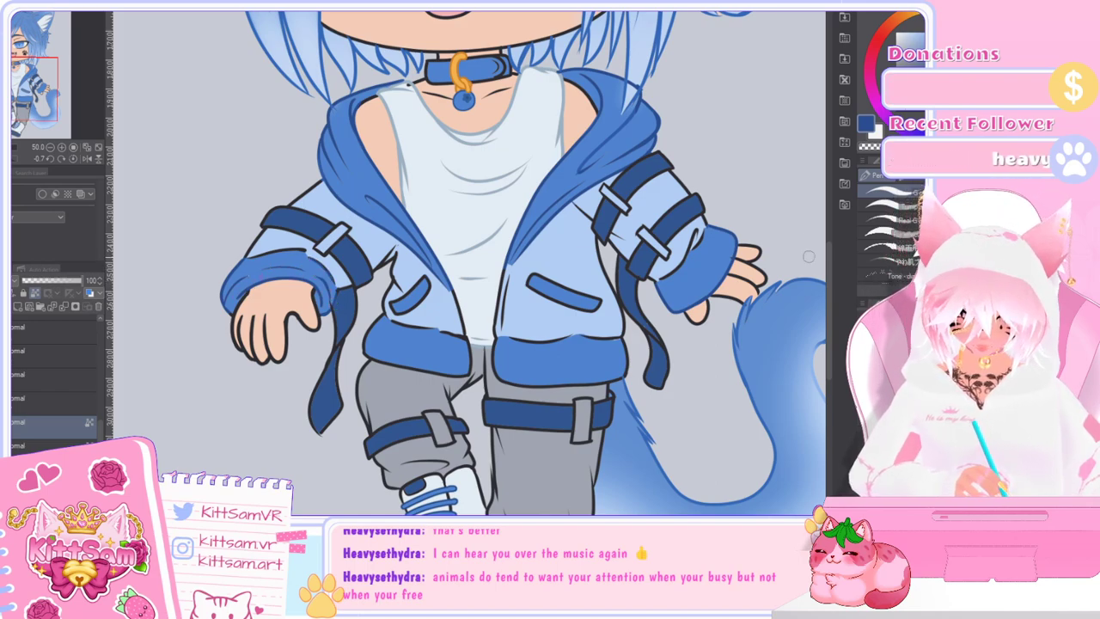
Step: Sample the skin tone, deepen it to an orange-brown and recolor the face contour, neck and shoulder outlines
drag(830, 314, 829, 278)
key(i)
click(585, 216)
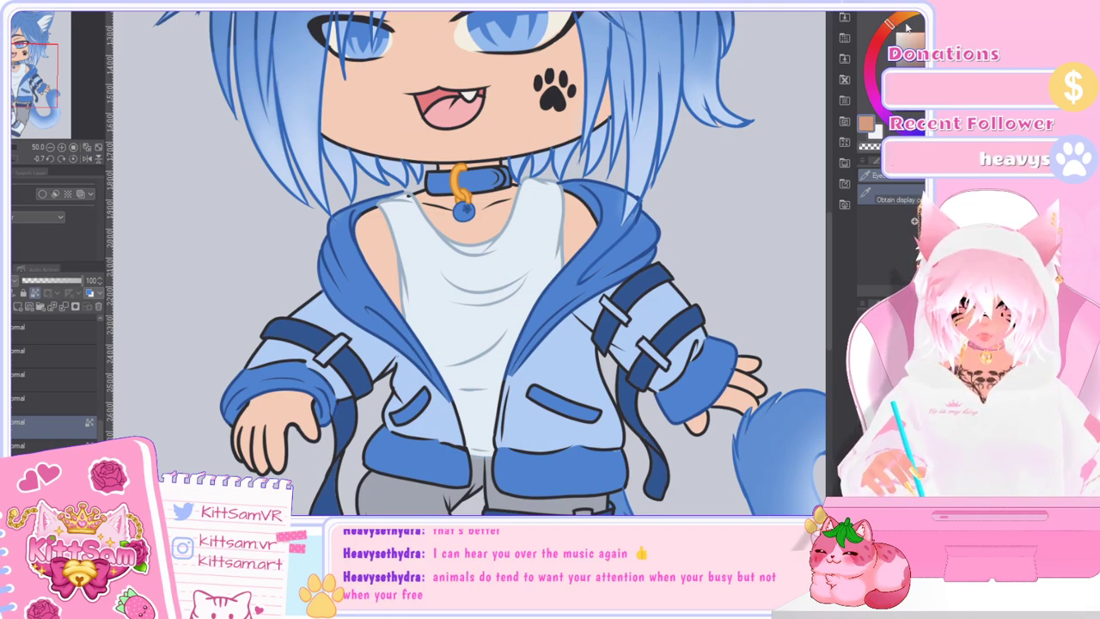
key(p)
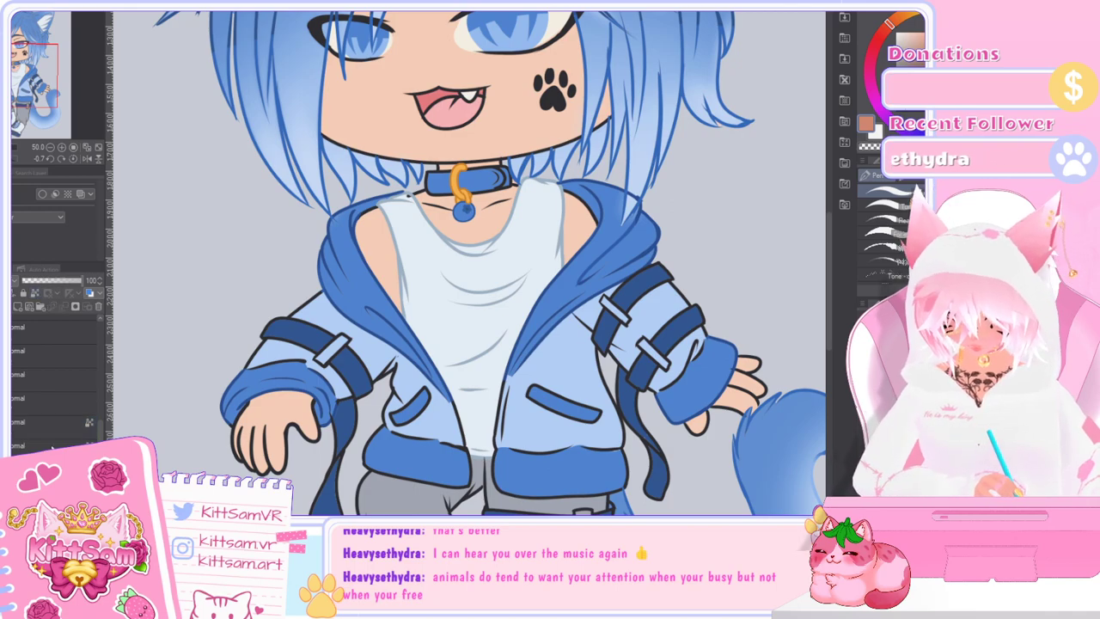
drag(438, 157, 510, 159)
key(ctrl+z)
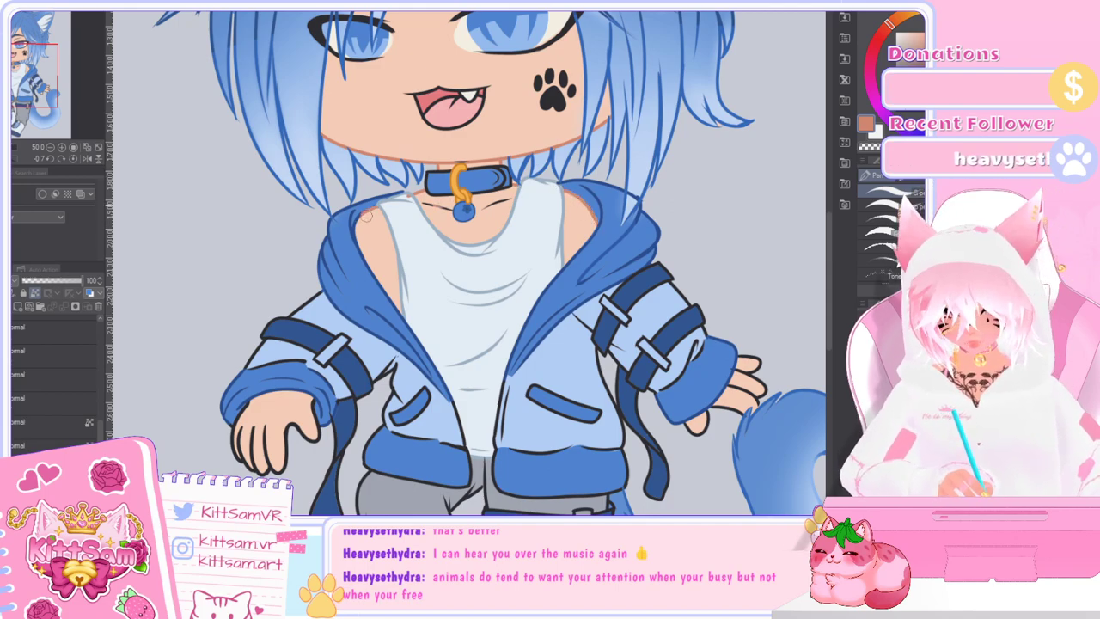
Step: Recolor the outlines of both hands in the same orange-brown
scroll(711, 246, down, 5)
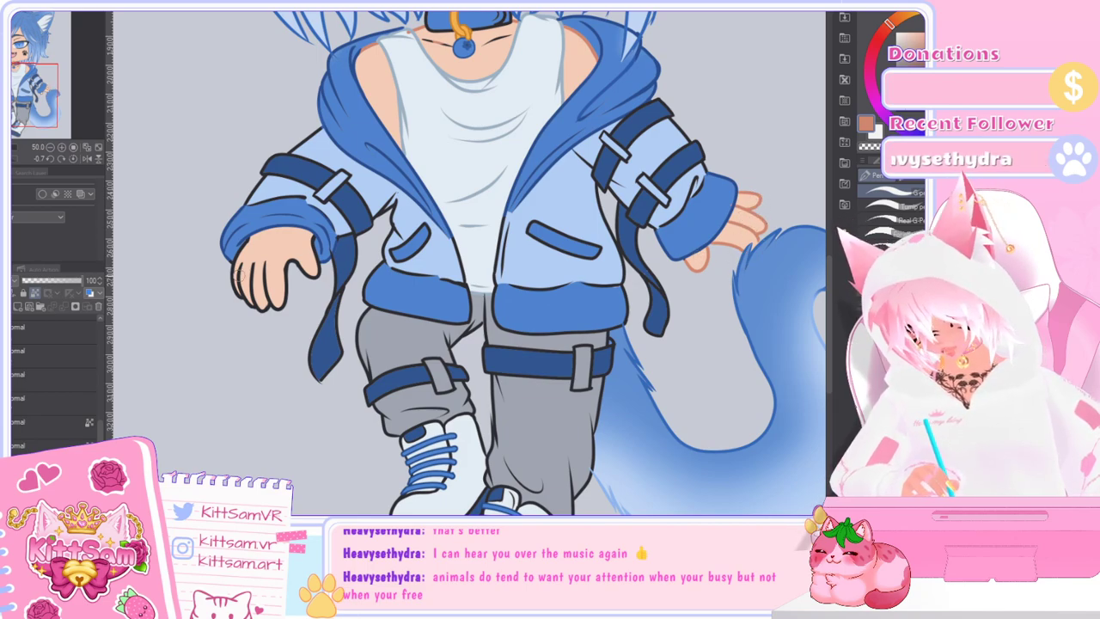
mouse_move(236, 285)
mouse_down()
mouse_move(244, 301)
mouse_move(272, 306)
mouse_move(286, 274)
mouse_move(277, 308)
mouse_up()
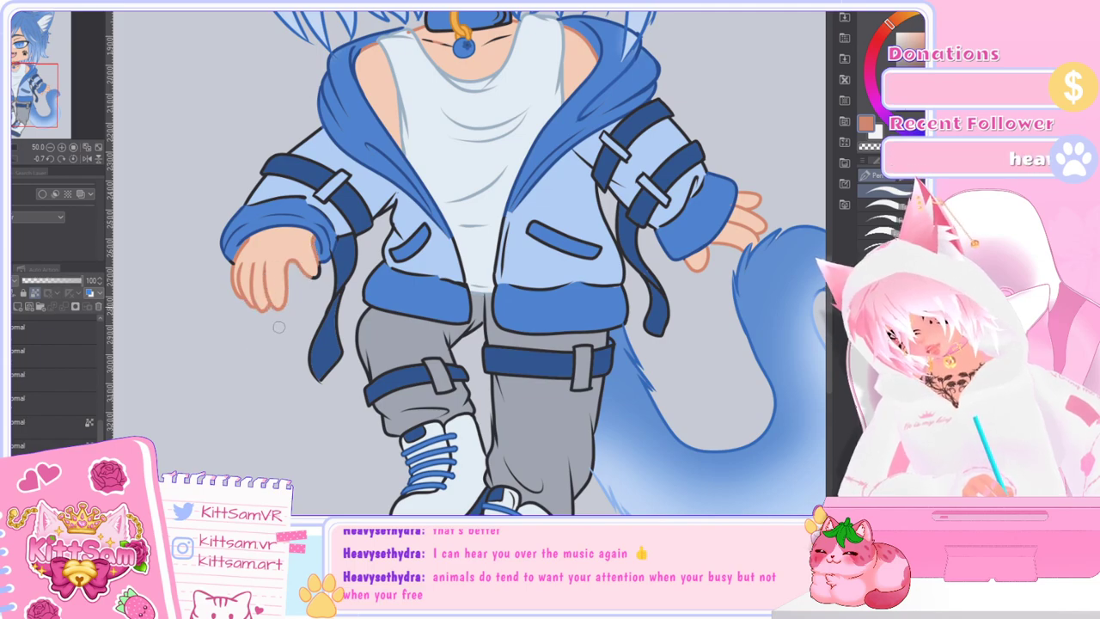
scroll(372, 258, down, 1)
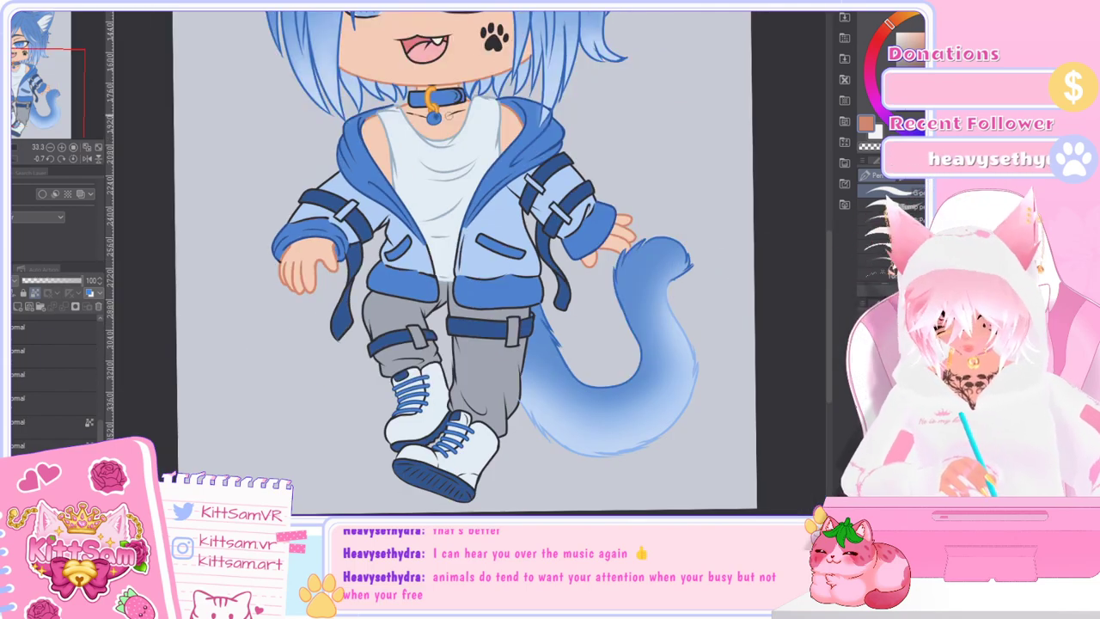
Step: Recolor the eyelid crease lines above both eyes in orange-brown
drag(826, 284, 841, 205)
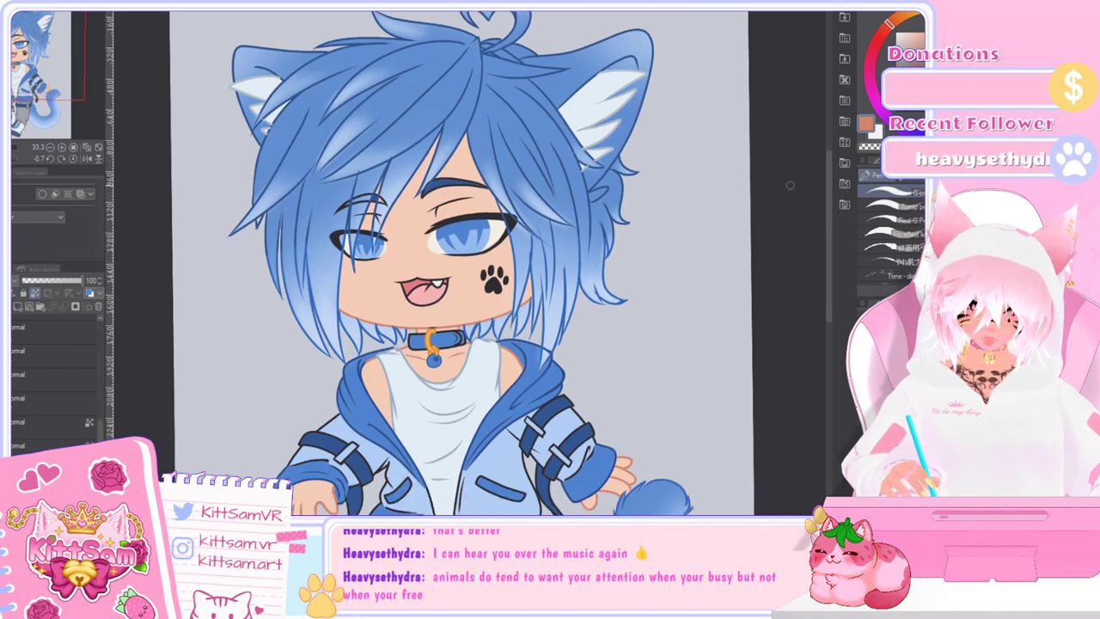
scroll(445, 212, up, 1)
drag(442, 213, 488, 196)
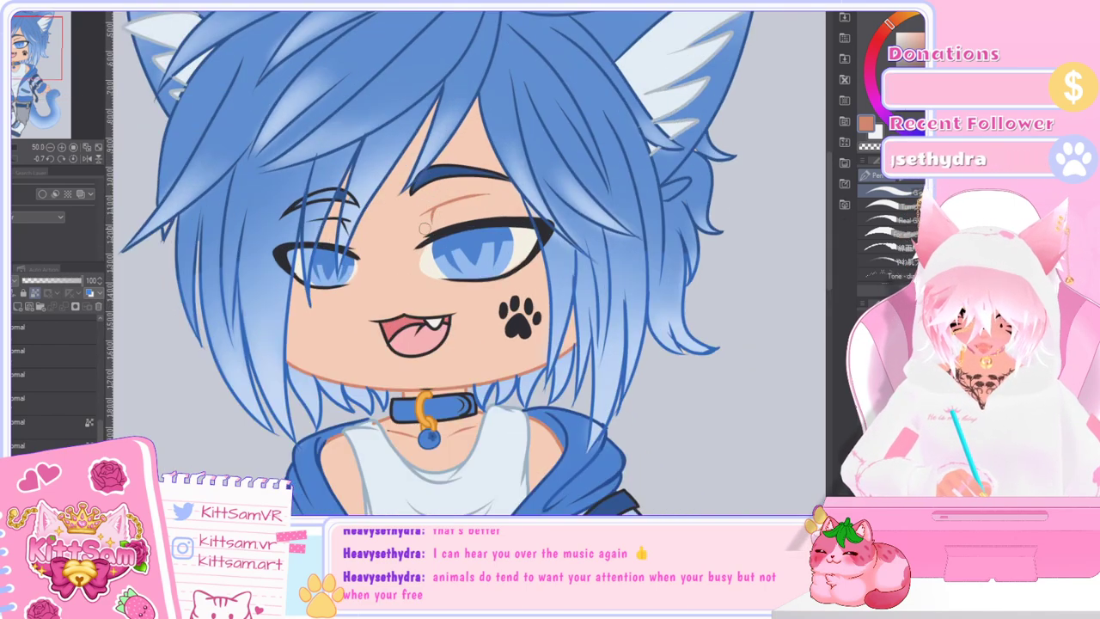
drag(334, 220, 331, 232)
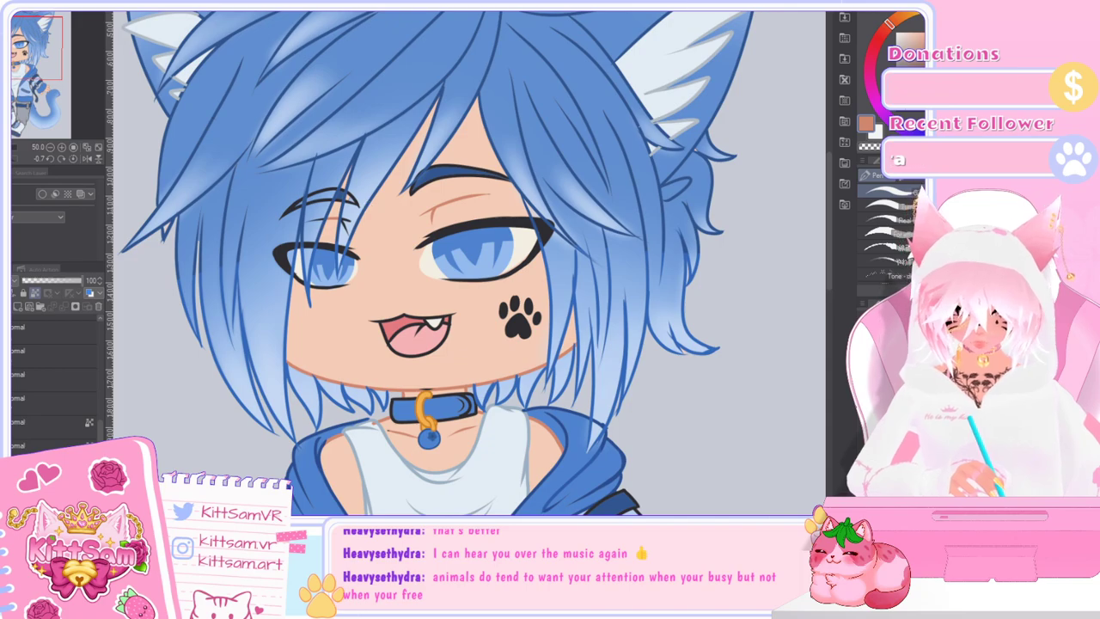
Step: Sample dark blue from the hair, lock the layer's transparent pixels and recolor the cheek's black paw print with it
key(i)
click(305, 171)
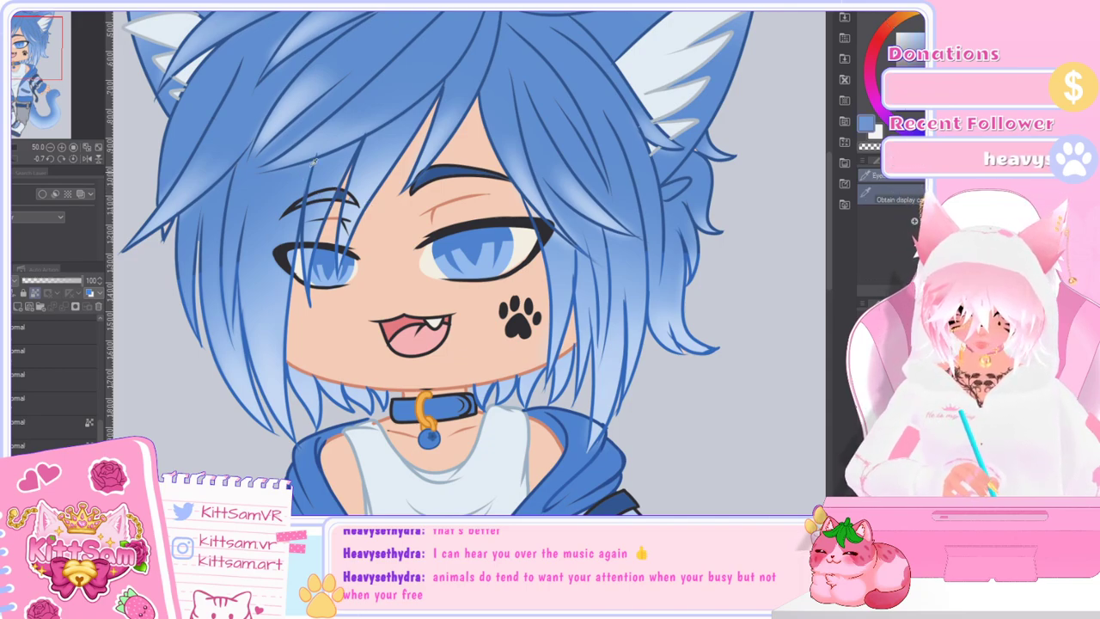
click(367, 141)
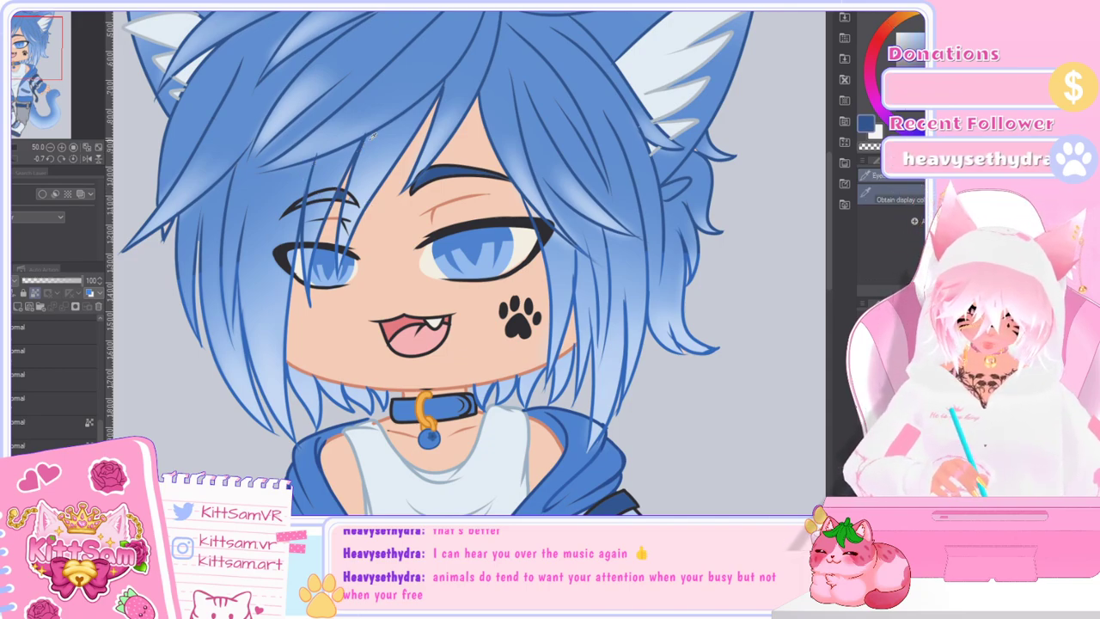
key(p)
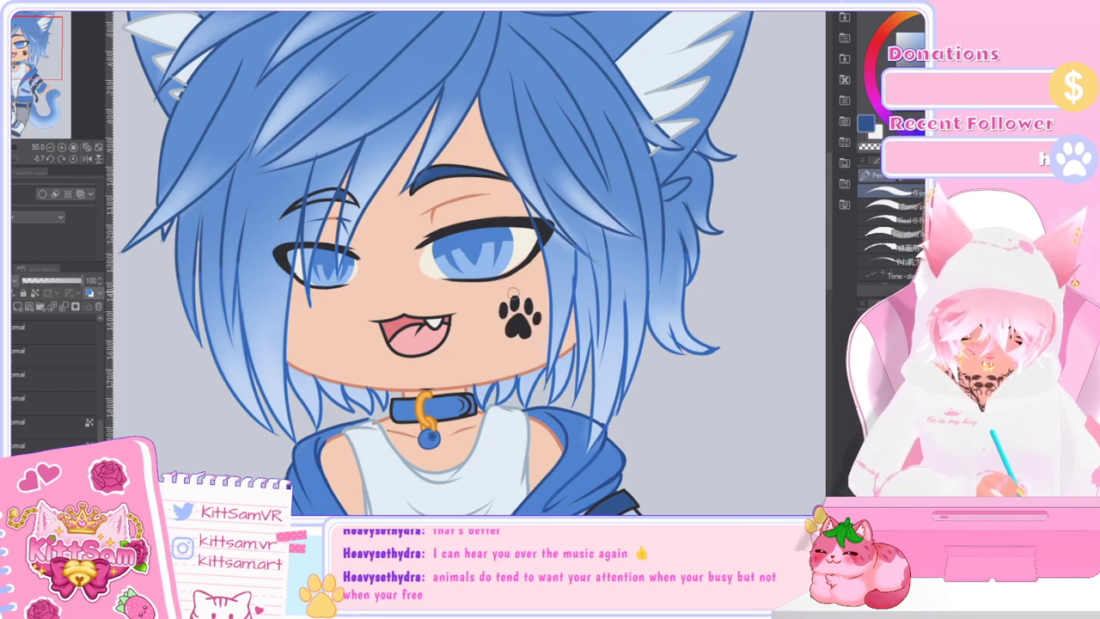
click(36, 293)
drag(506, 305, 506, 314)
drag(515, 299, 521, 318)
mouse_move(527, 311)
mouse_down()
mouse_move(530, 299)
mouse_move(522, 337)
mouse_move(542, 318)
mouse_up()
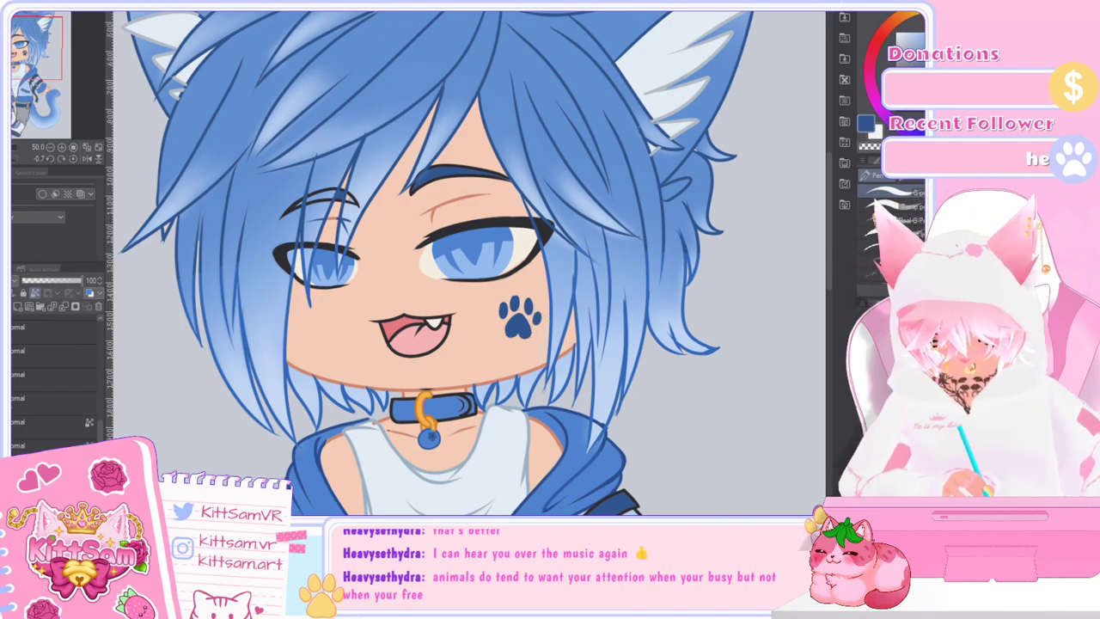
click(12, 398)
click(12, 398)
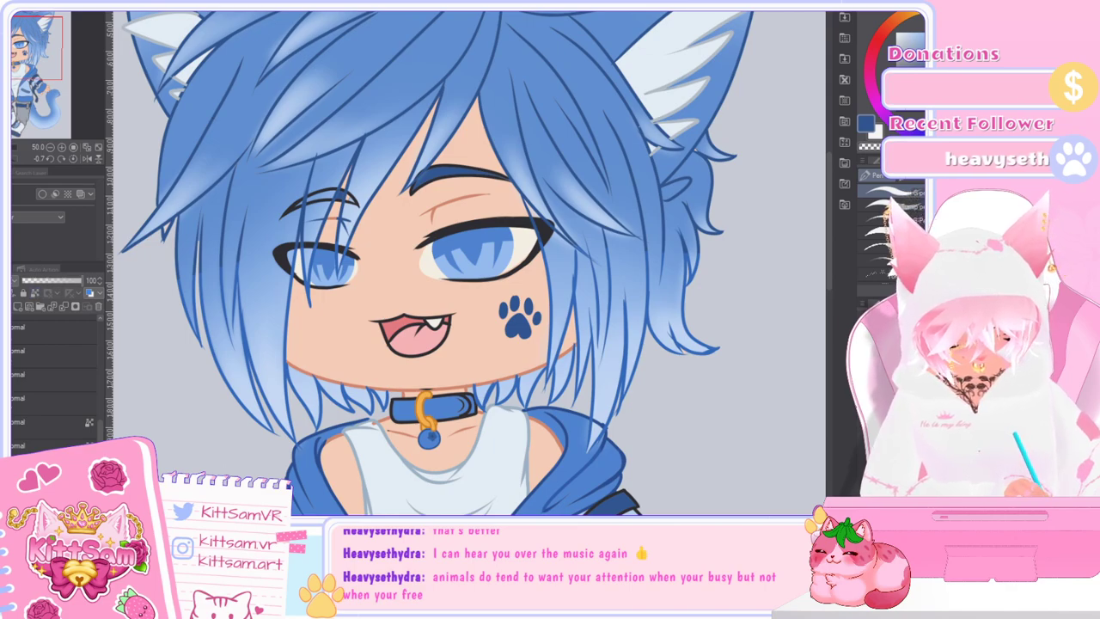
drag(295, 186, 269, 277)
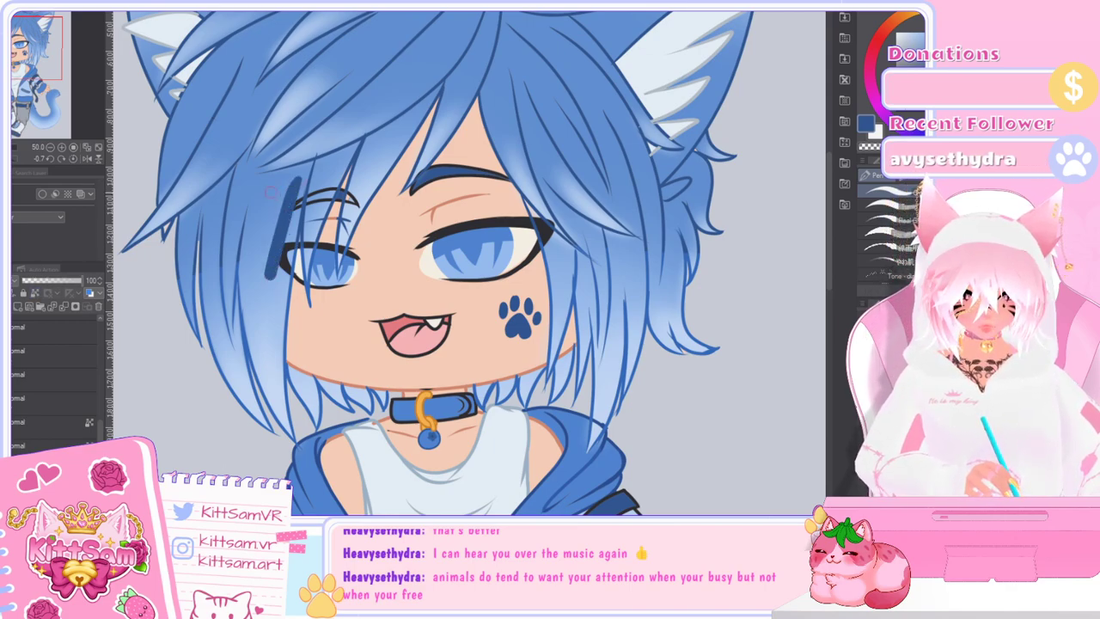
key(ctrl+z)
click(44, 192)
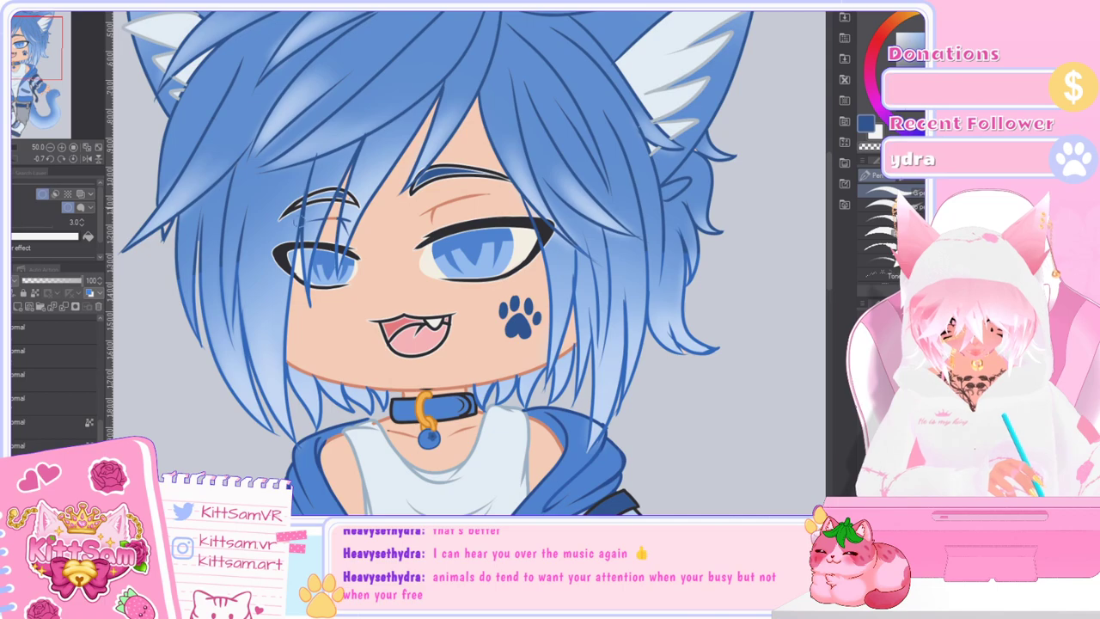
click(43, 194)
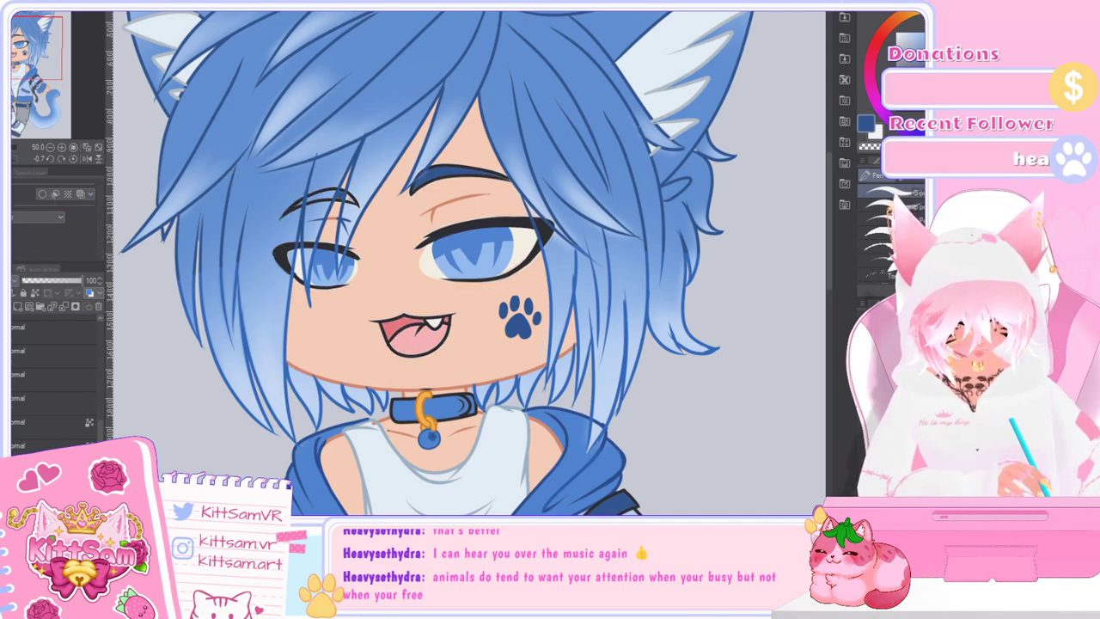
Step: Lock the eye line layer's transparent pixels and recolor the outer eyelash corners and the hair-covered eyebrow outline in dark blue
click(12, 274)
key(ctrl+z)
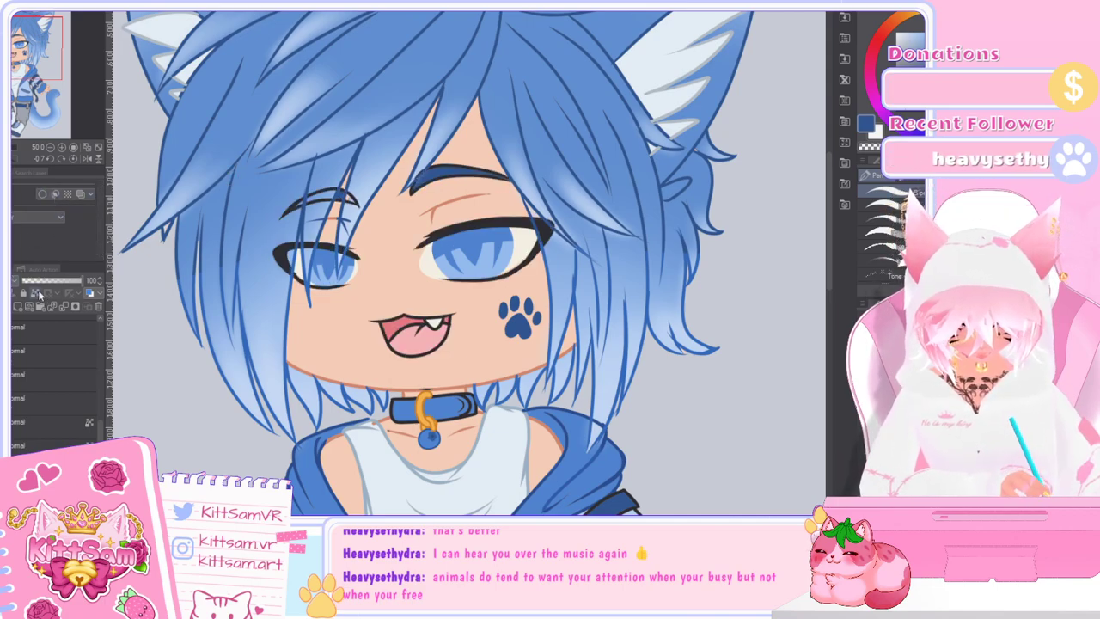
mouse_move(276, 244)
mouse_down()
mouse_move(270, 276)
mouse_move(287, 271)
mouse_up()
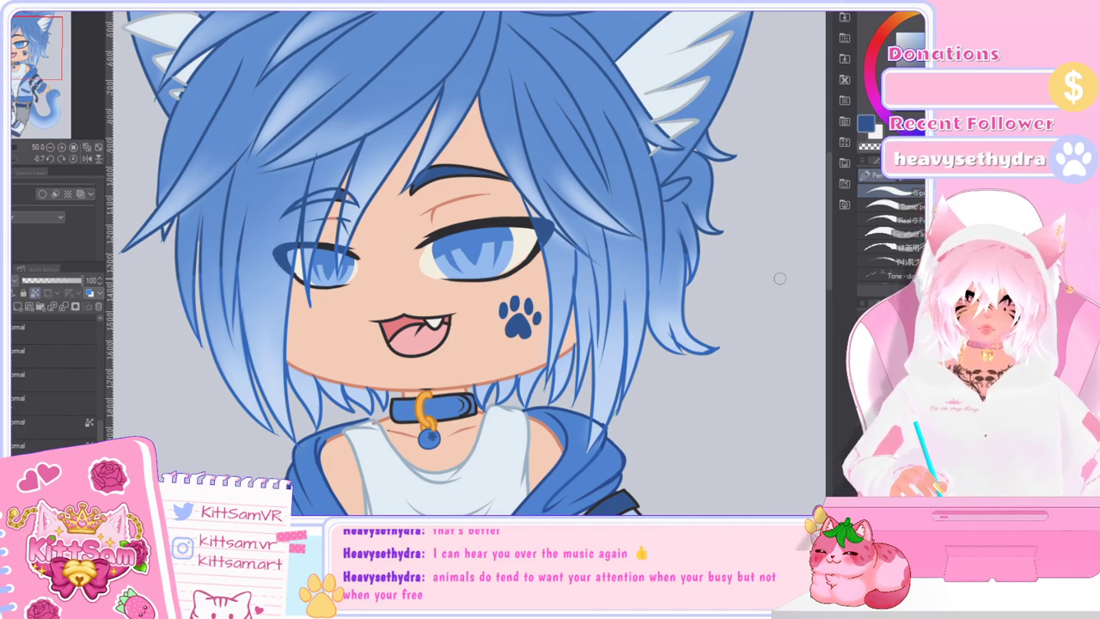
Step: Sample blue from the jacket, lock the buckle line layer's transparent pixels and recolor the outlines of the sleeve strap buckles
click(6, 422)
click(6, 422)
click(5, 398)
click(5, 398)
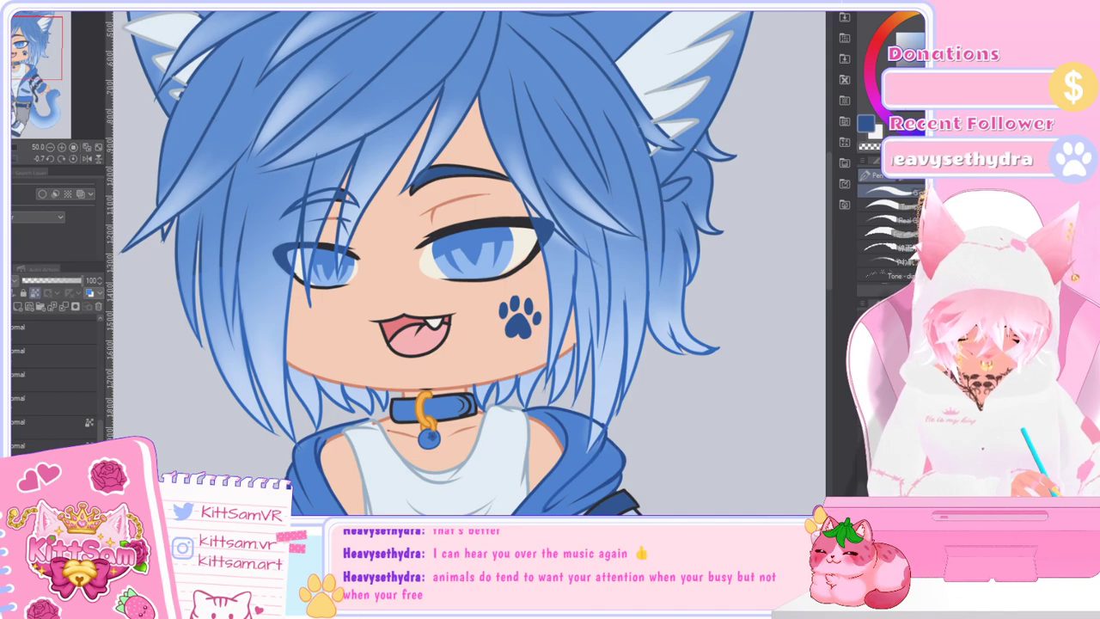
scroll(51, 387, down, 1)
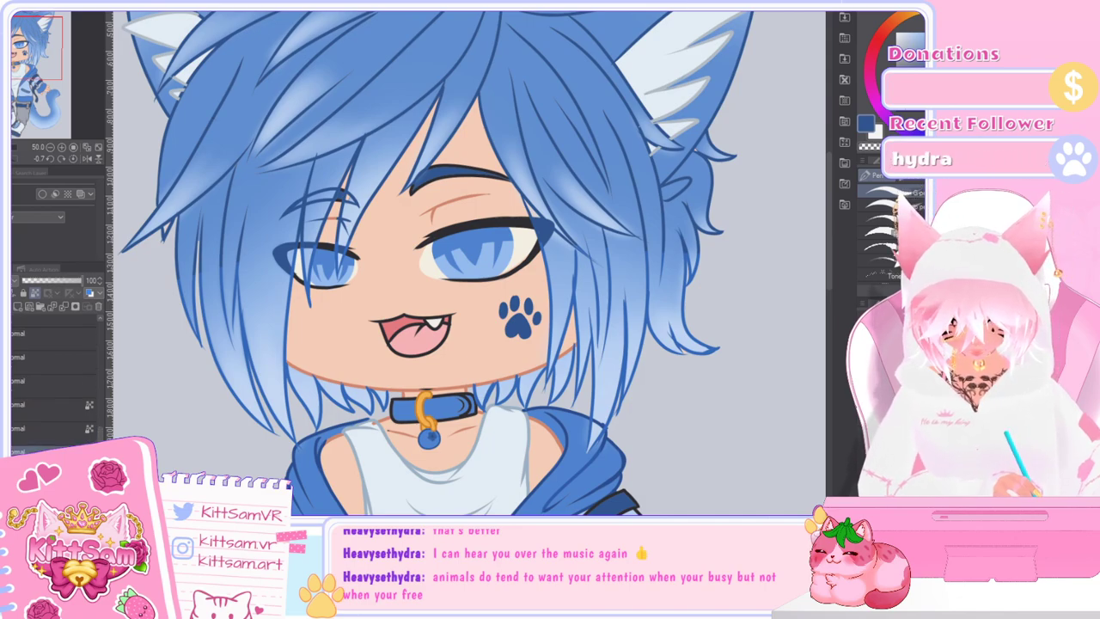
click(52, 362)
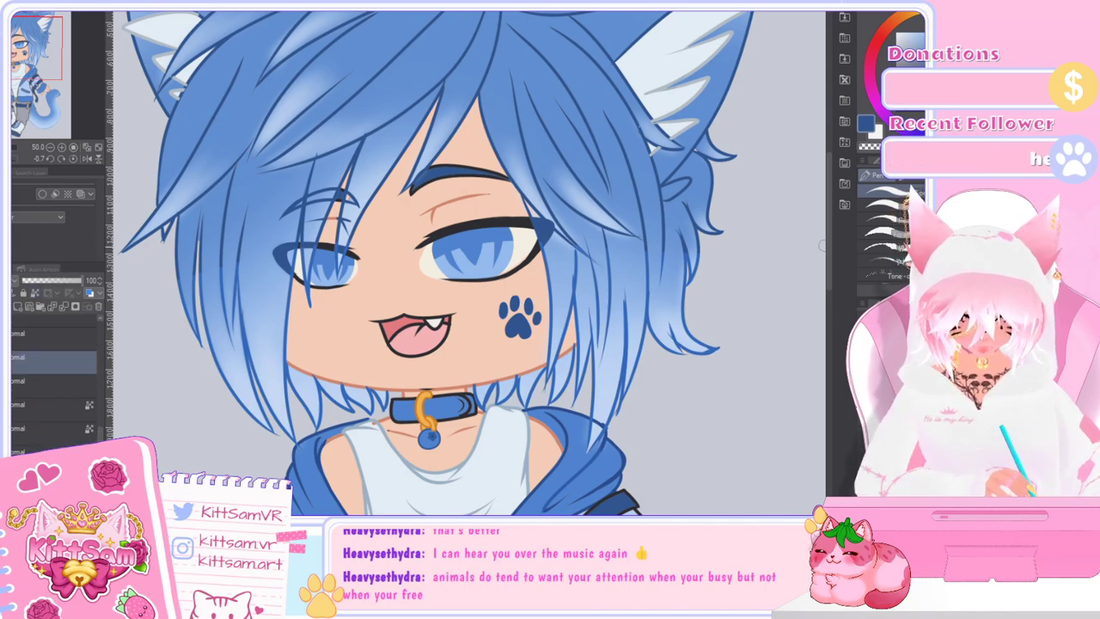
scroll(830, 284, down, 5)
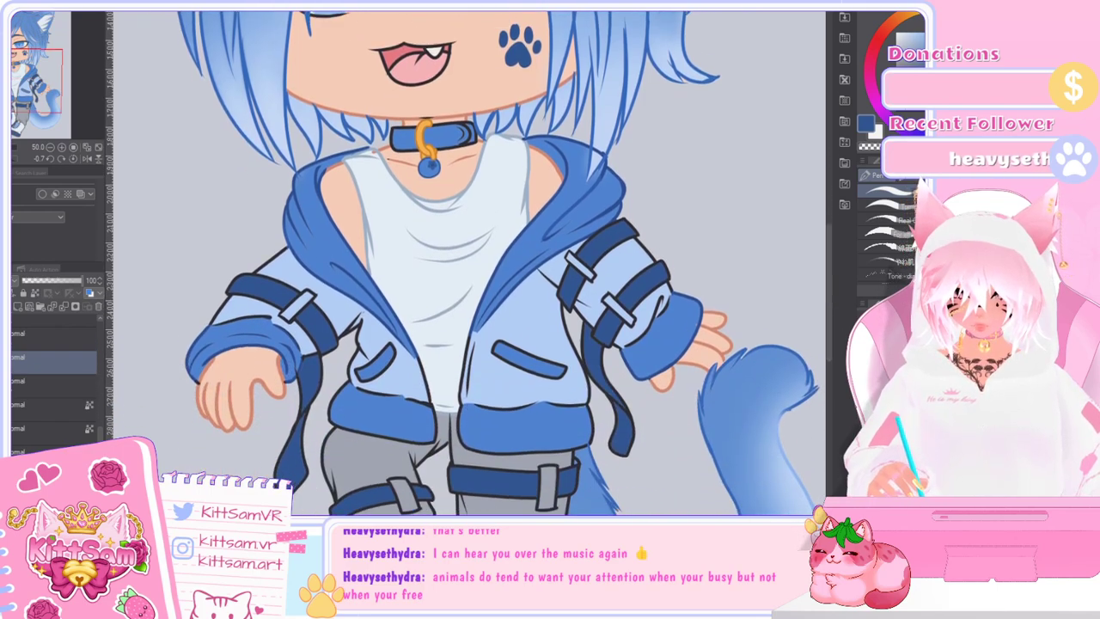
key(i)
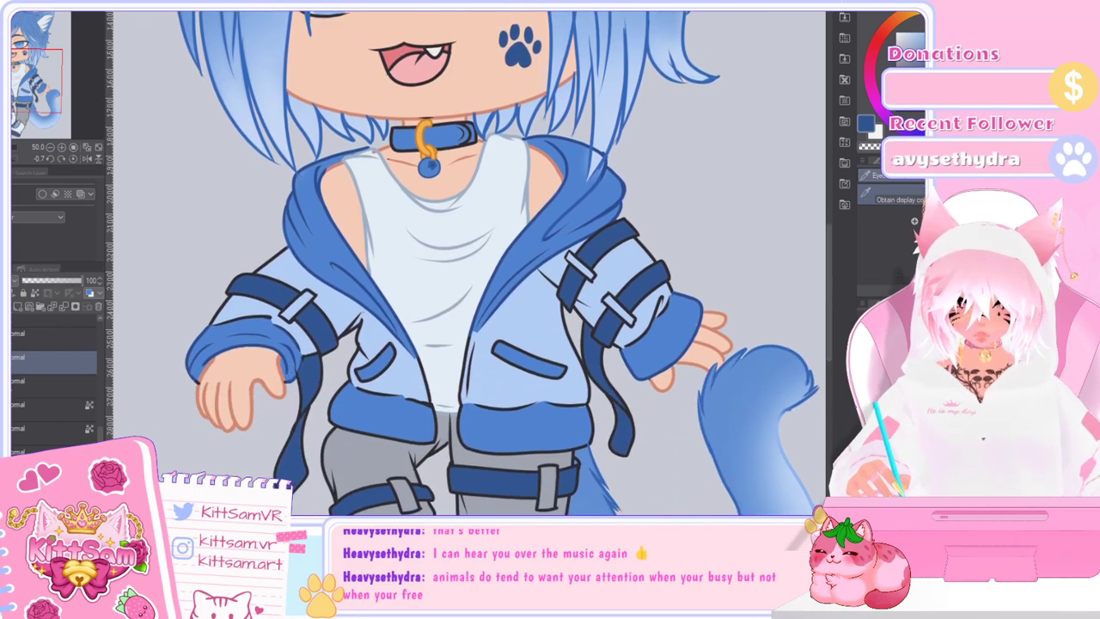
click(542, 292)
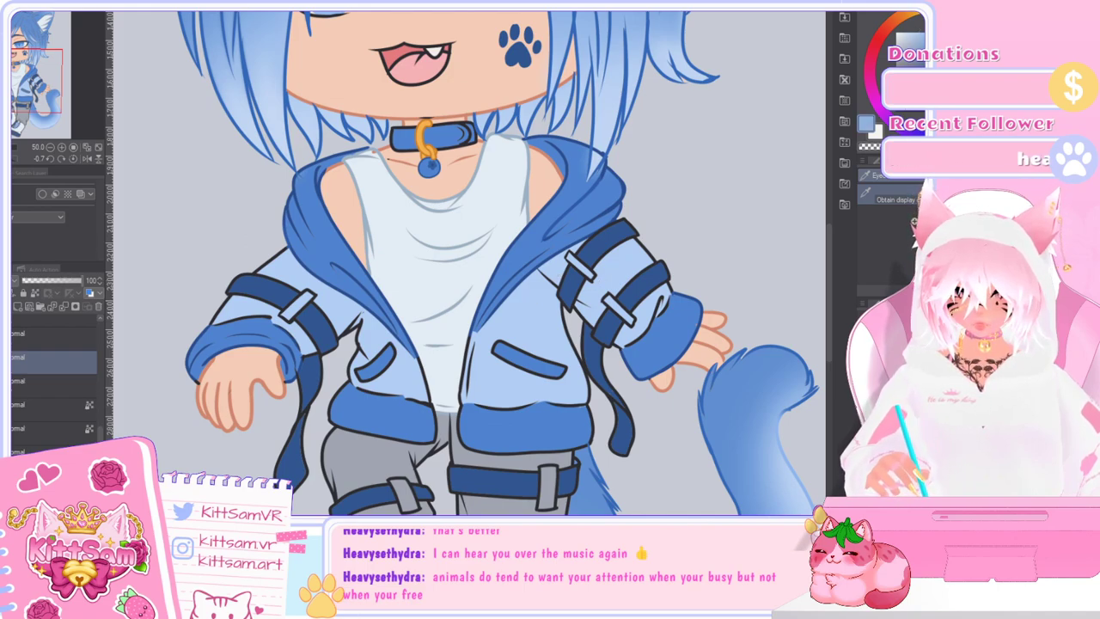
key(p)
drag(558, 254, 595, 275)
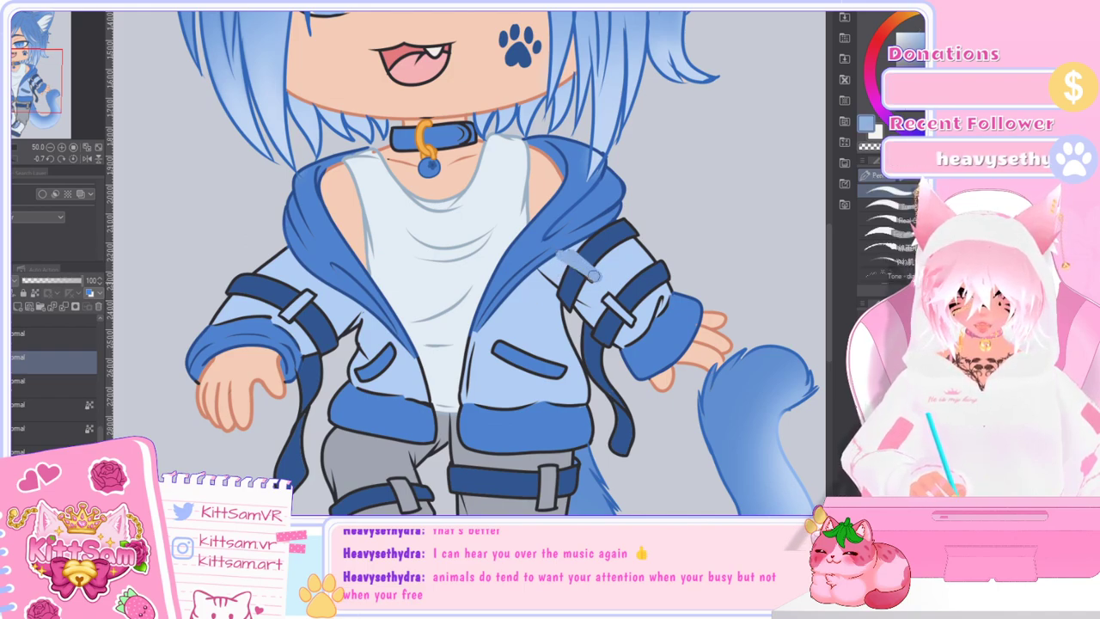
key(ctrl+z)
click(35, 293)
mouse_move(592, 276)
mouse_down()
mouse_move(568, 256)
mouse_move(593, 277)
mouse_up()
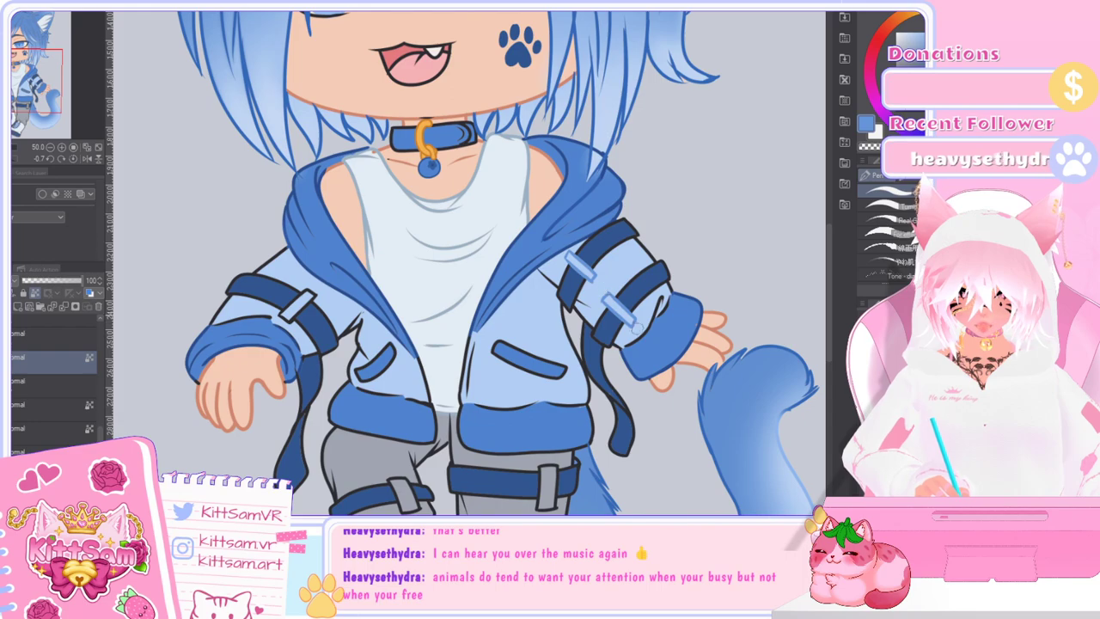
drag(318, 288, 281, 319)
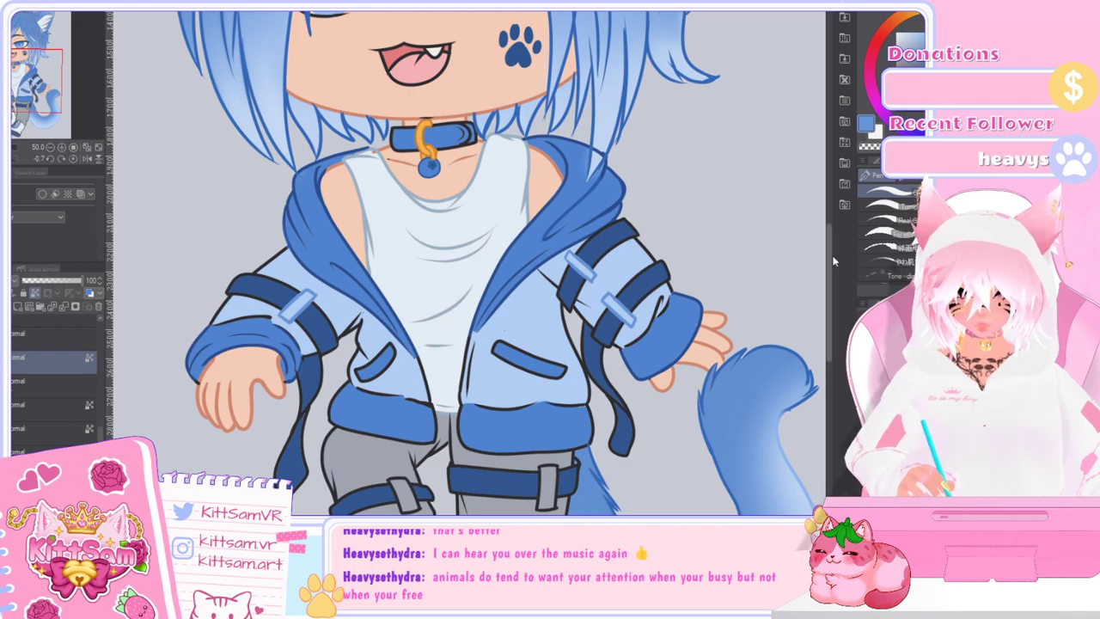
Step: Recolor the outlines of both trouser leg strap buckles in a dark bluish gray
scroll(828, 267, down, 3)
drag(554, 321, 554, 358)
click(907, 56)
drag(541, 318, 539, 353)
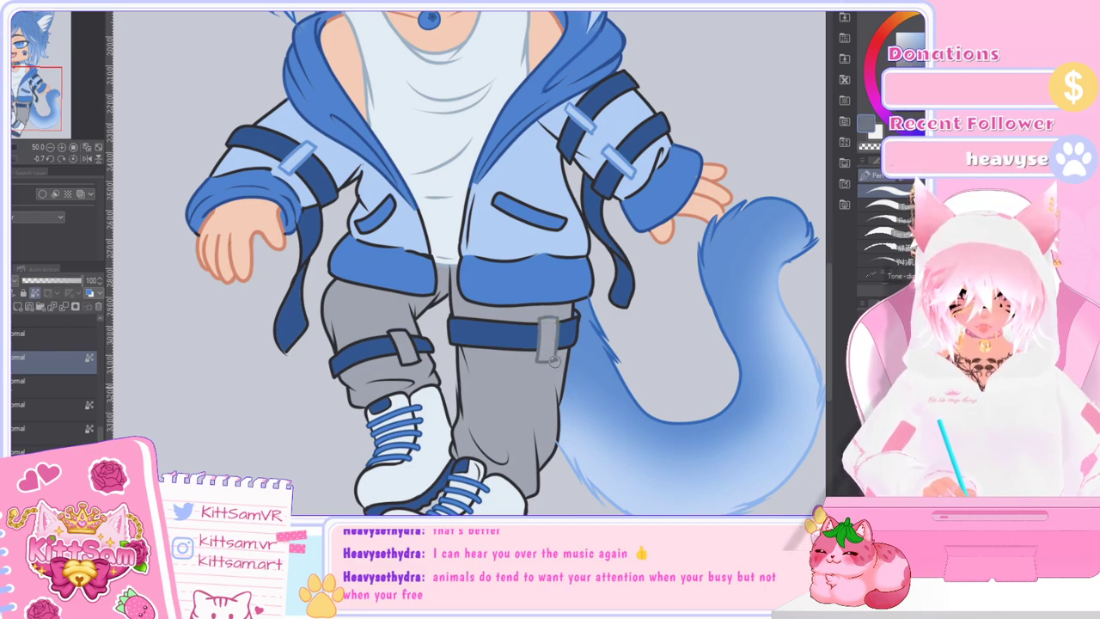
drag(387, 323, 395, 334)
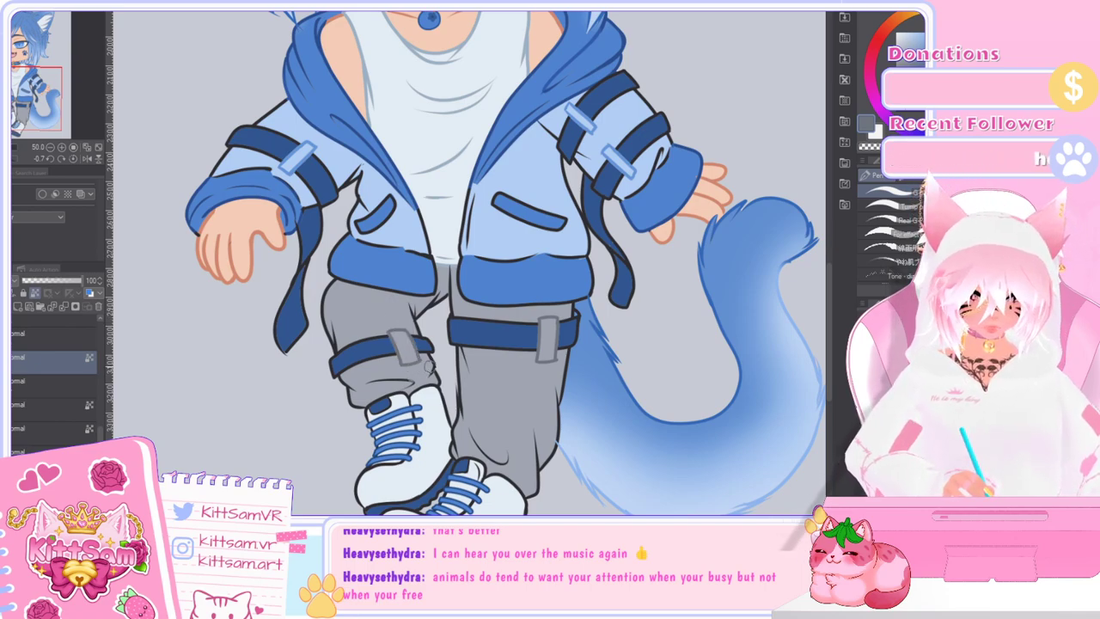
Step: Set the drawing color to dark navy blue and find the strap line art layer by toggling layer visibility
scroll(838, 224, up, 3)
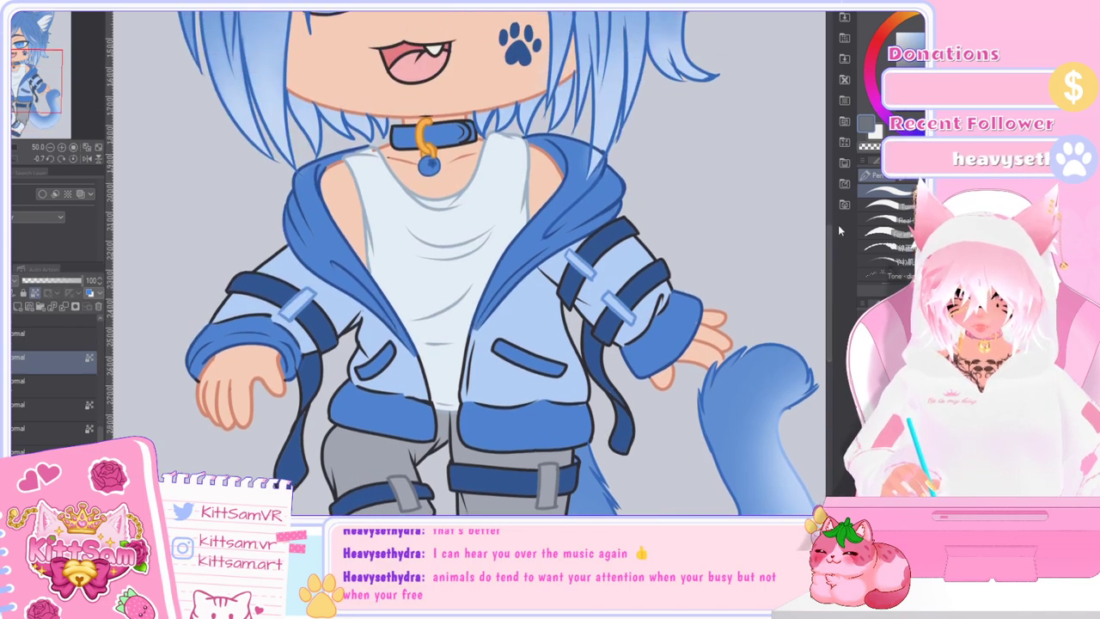
key(i)
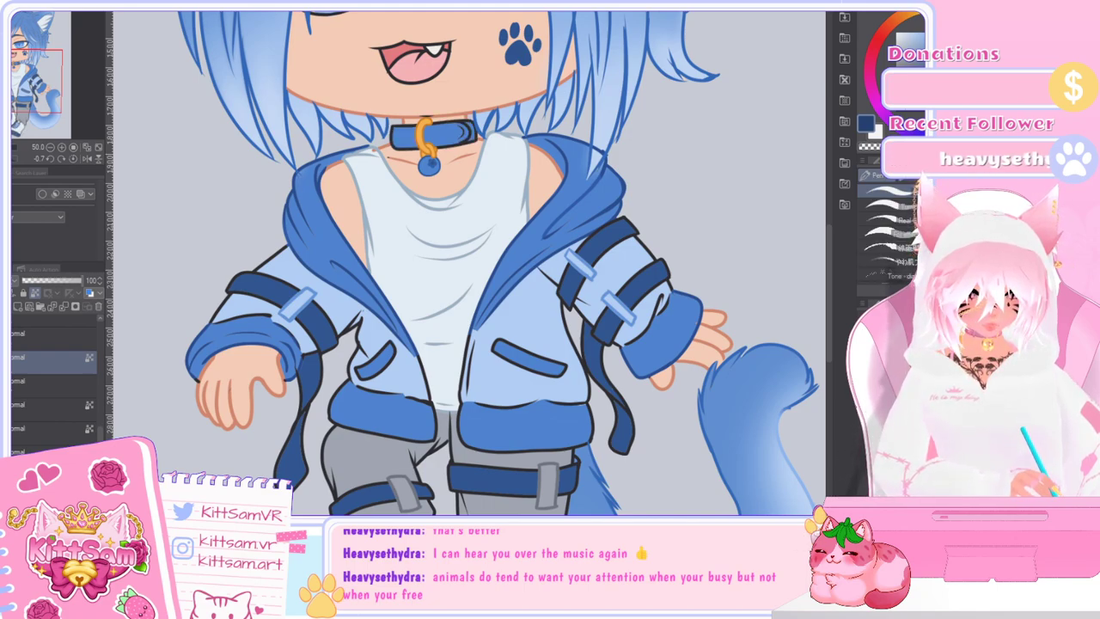
key(ctrl+z)
key(ctrl+y)
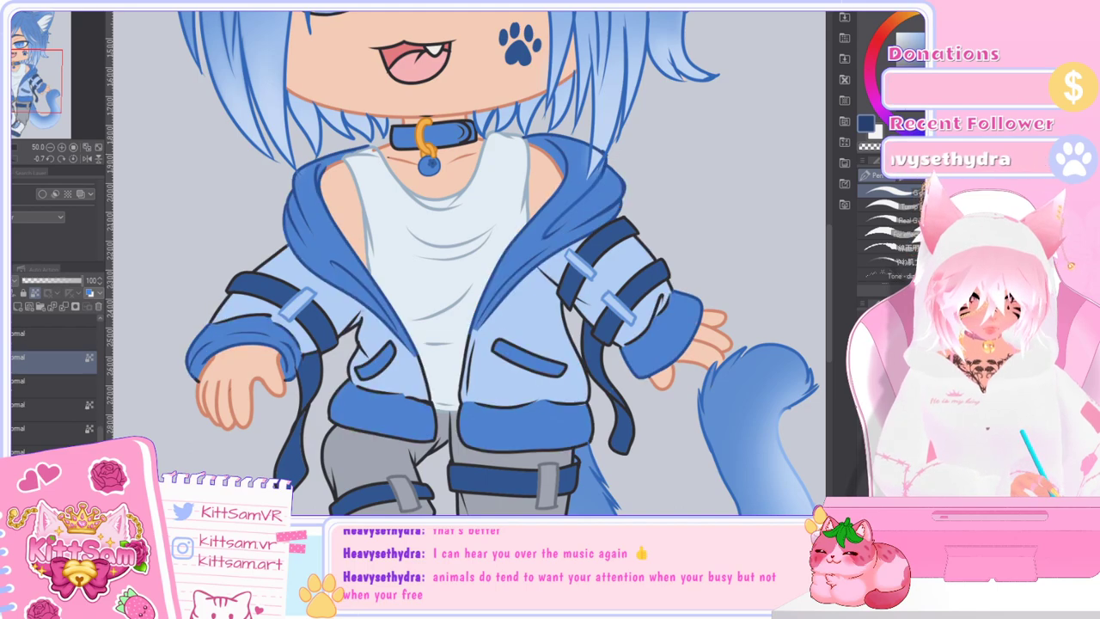
click(17, 406)
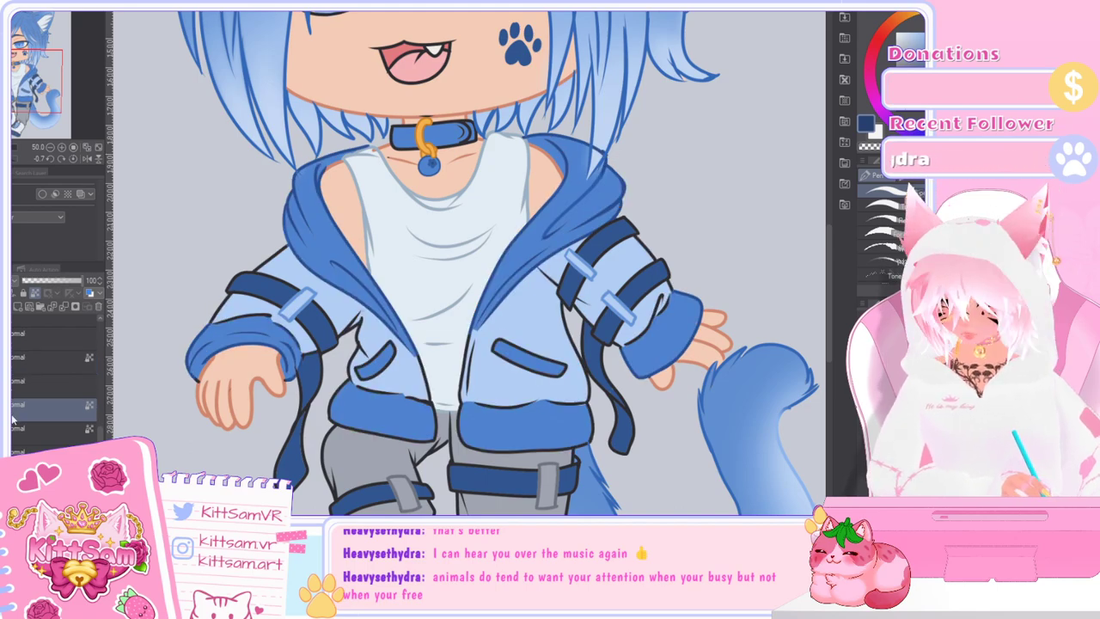
click(9, 412)
click(9, 412)
drag(100, 446, 100, 417)
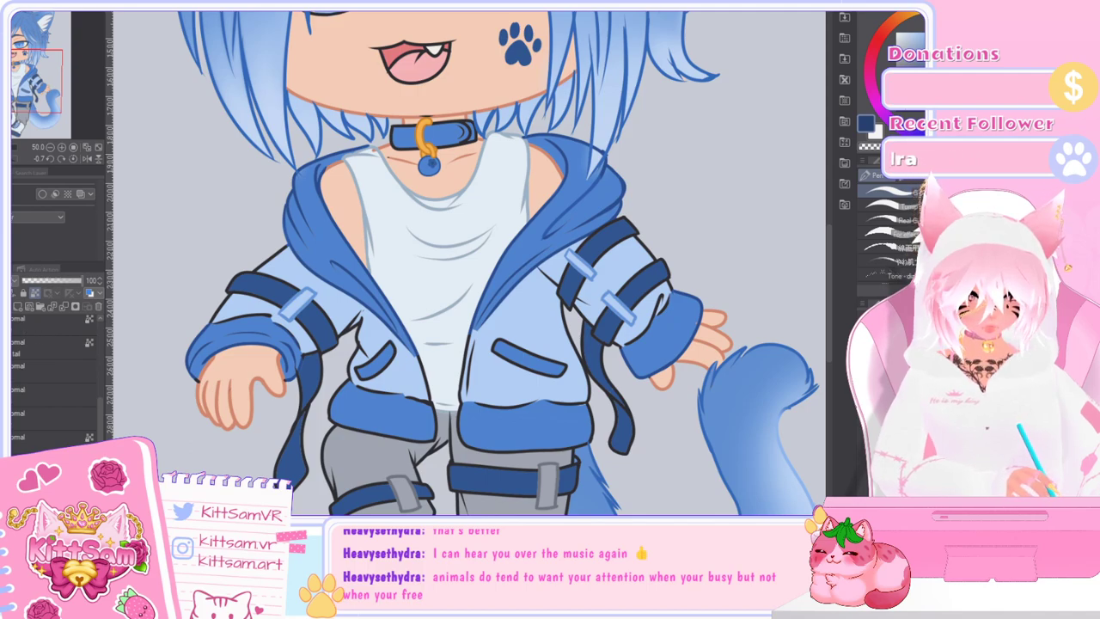
drag(100, 418, 101, 388)
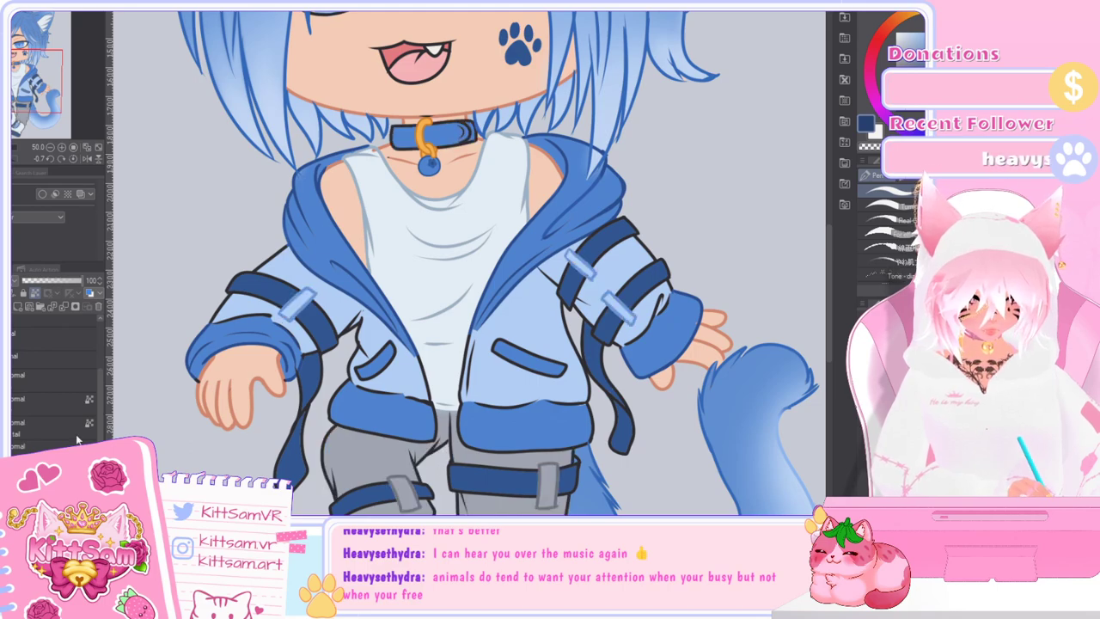
drag(101, 413, 100, 449)
click(7, 411)
click(7, 454)
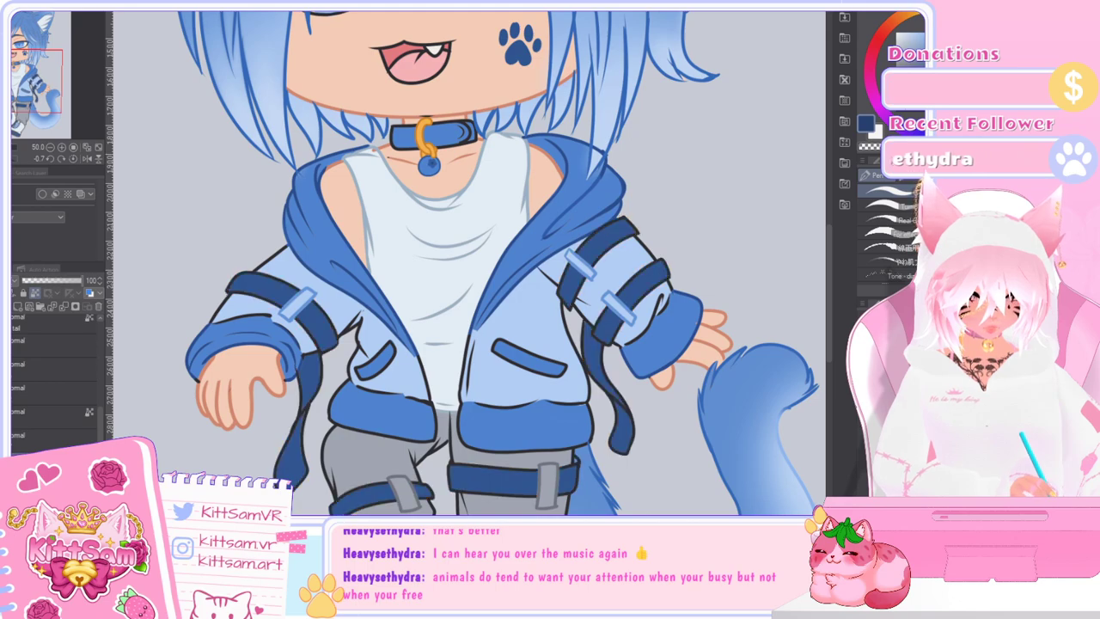
Step: Lock the strap line layer's transparent pixels and recolor the black outlines of the sleeve and hanging straps in dark navy blue
click(30, 440)
mouse_move(241, 272)
mouse_down()
mouse_move(236, 290)
mouse_move(312, 326)
mouse_up()
key(ctrl+z)
click(35, 294)
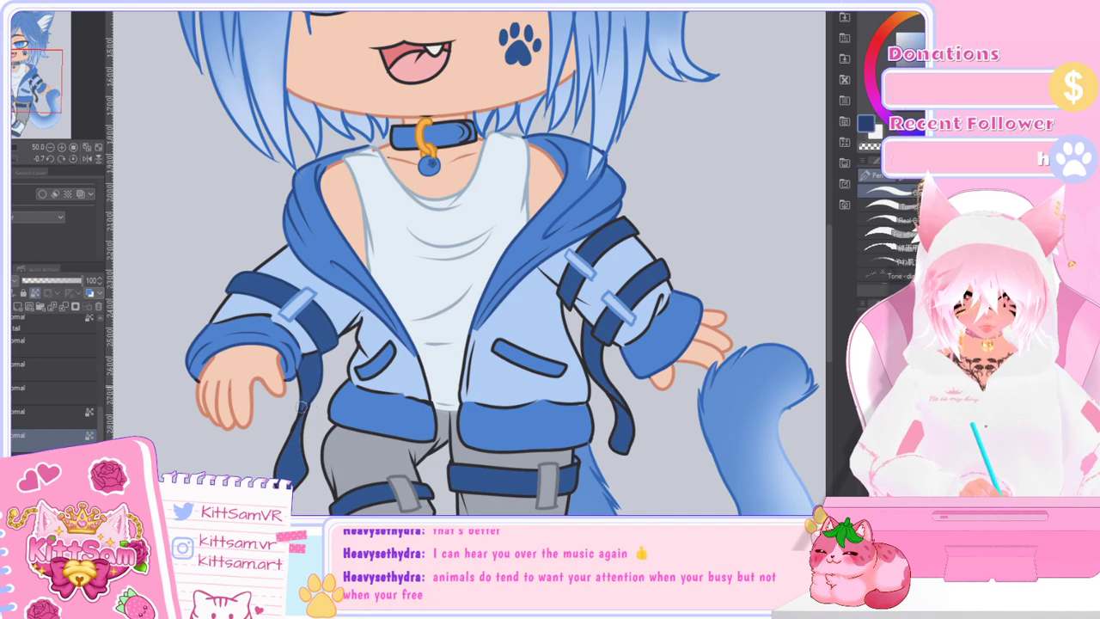
drag(307, 413, 304, 471)
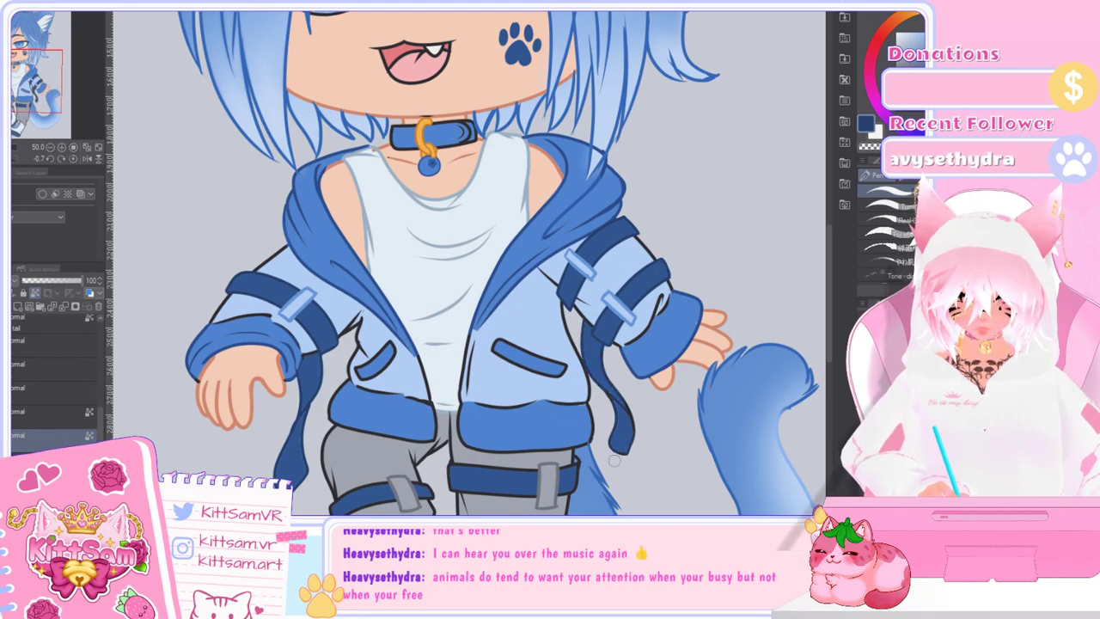
drag(829, 251, 829, 277)
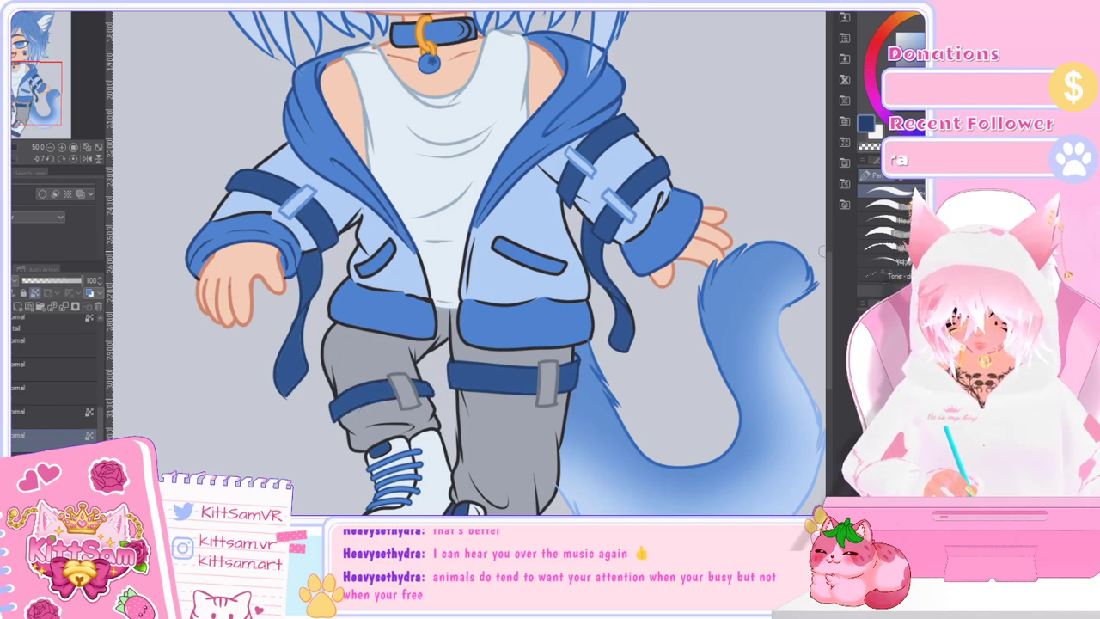
scroll(829, 295, down, 3)
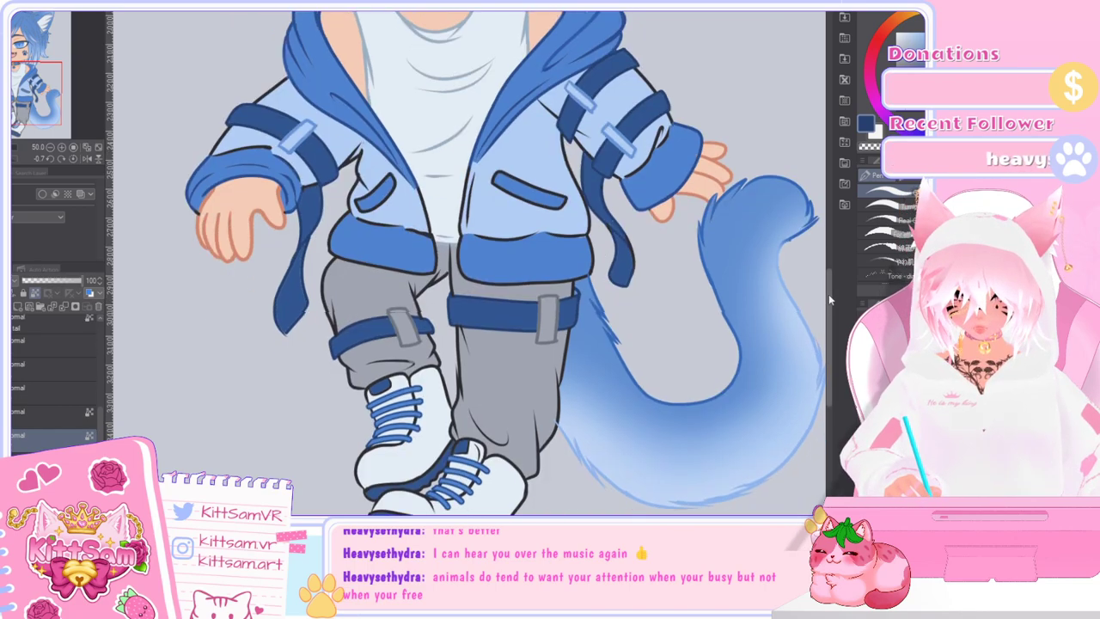
scroll(830, 318, down, 2)
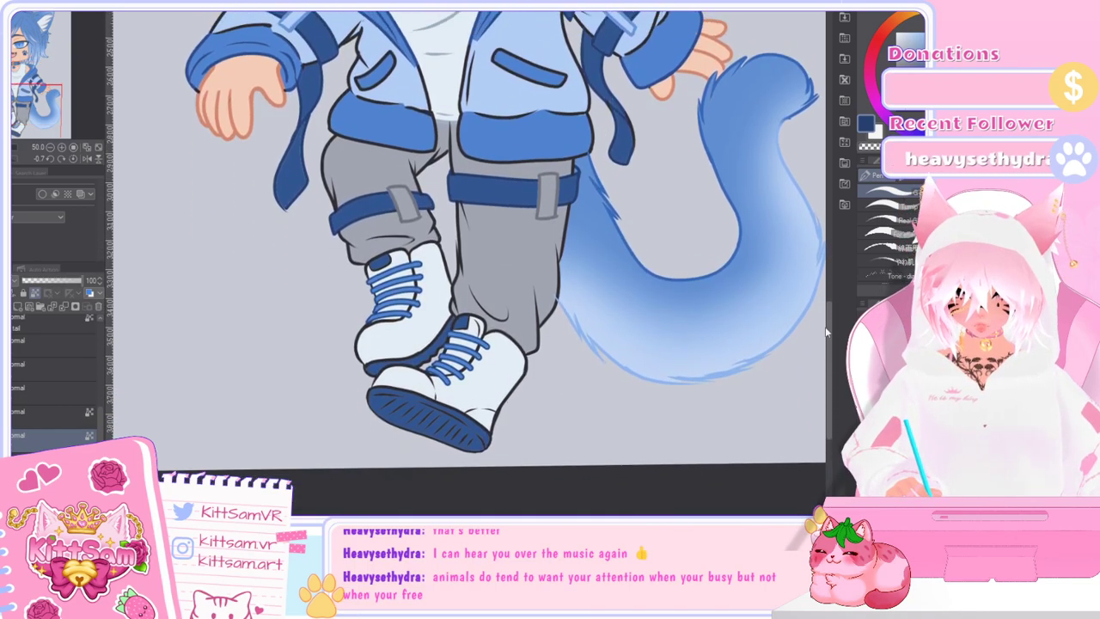
Step: Select the collar line layer, lock its transparent pixels and recolor the collar's black outlines in dark navy blue
scroll(827, 331, up, 10)
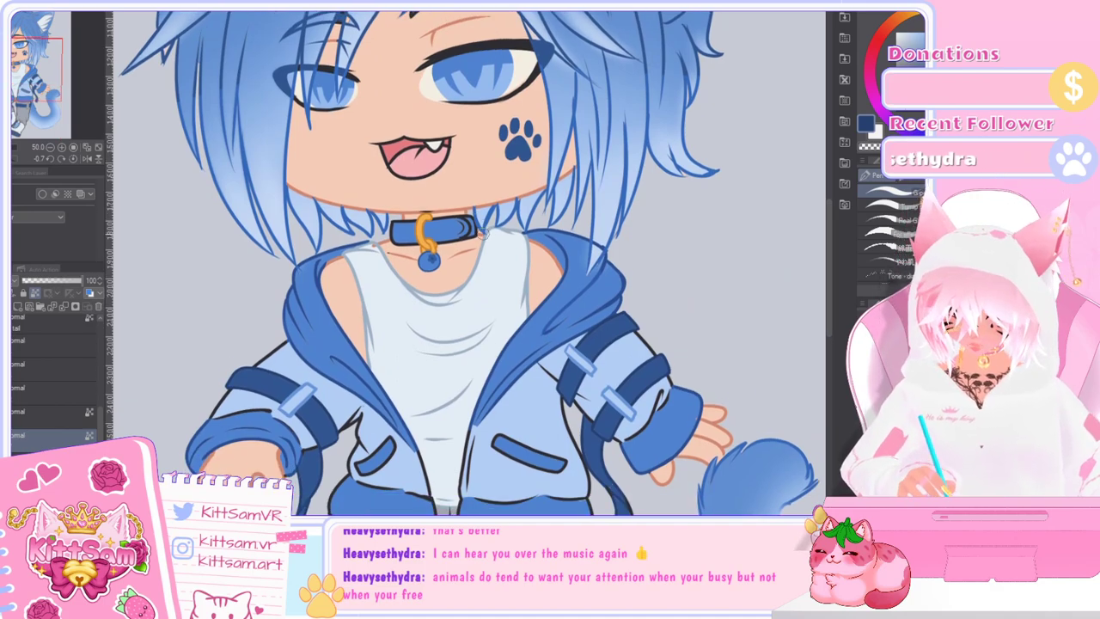
key(ctrl+z)
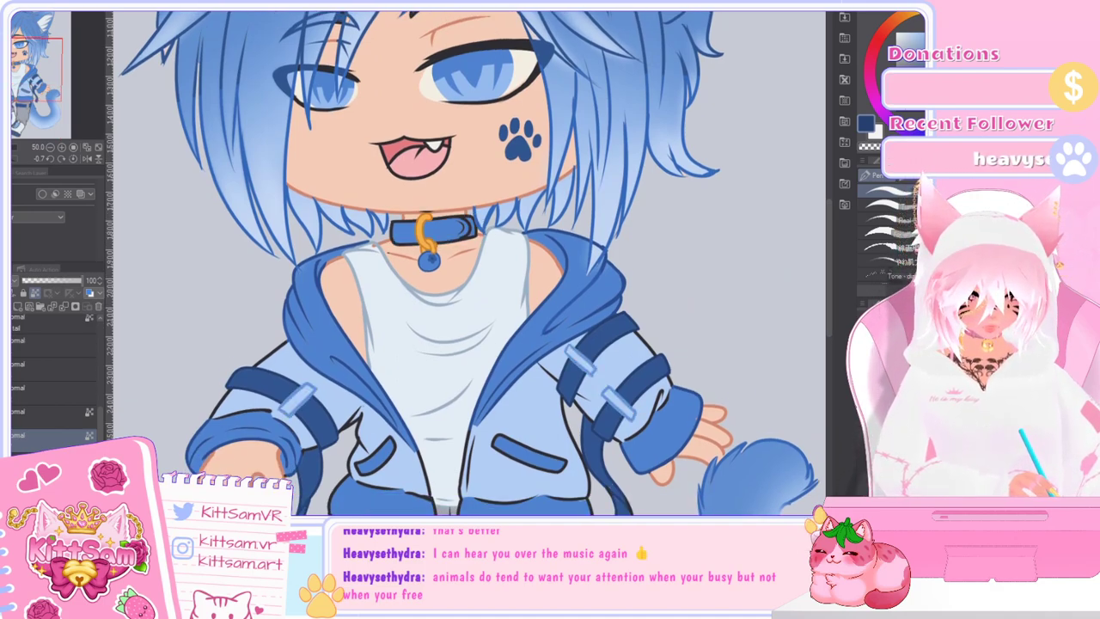
click(33, 392)
click(35, 293)
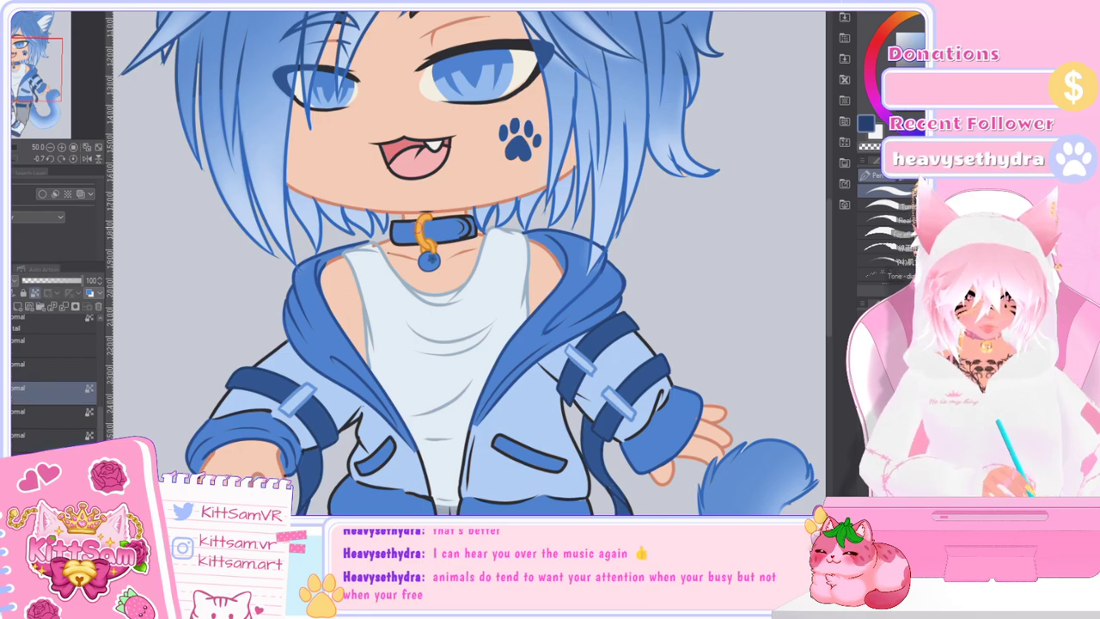
drag(393, 244, 418, 241)
mouse_move(474, 216)
mouse_down()
mouse_move(459, 240)
mouse_move(416, 230)
mouse_up()
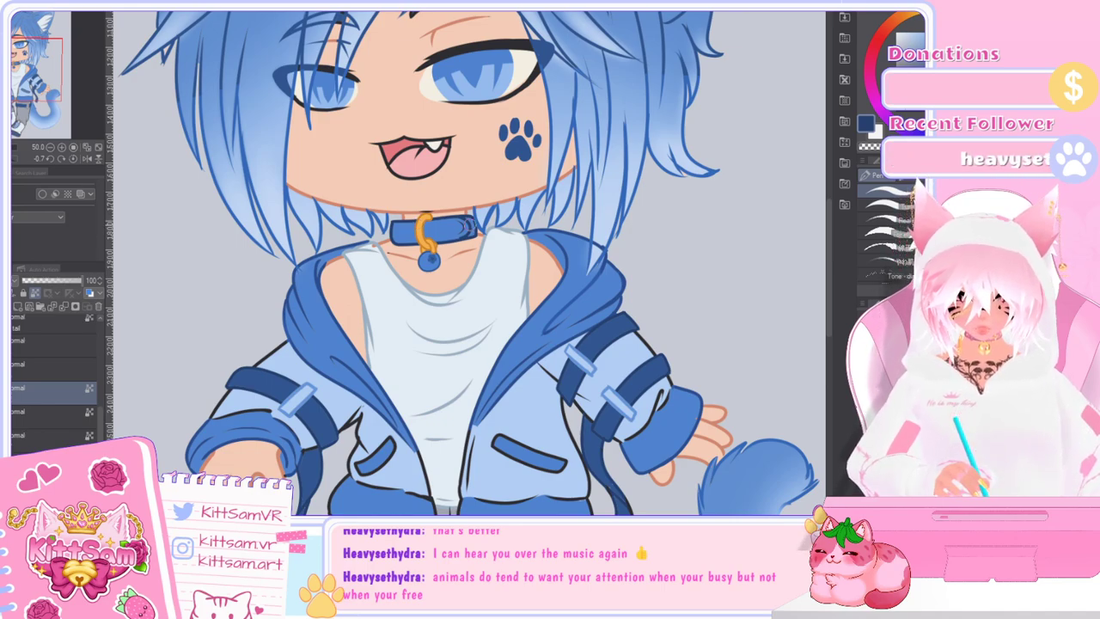
Step: Sample the hood's medium blue and recolor the black outlines of the jacket's light blue body and sleeves
key(i)
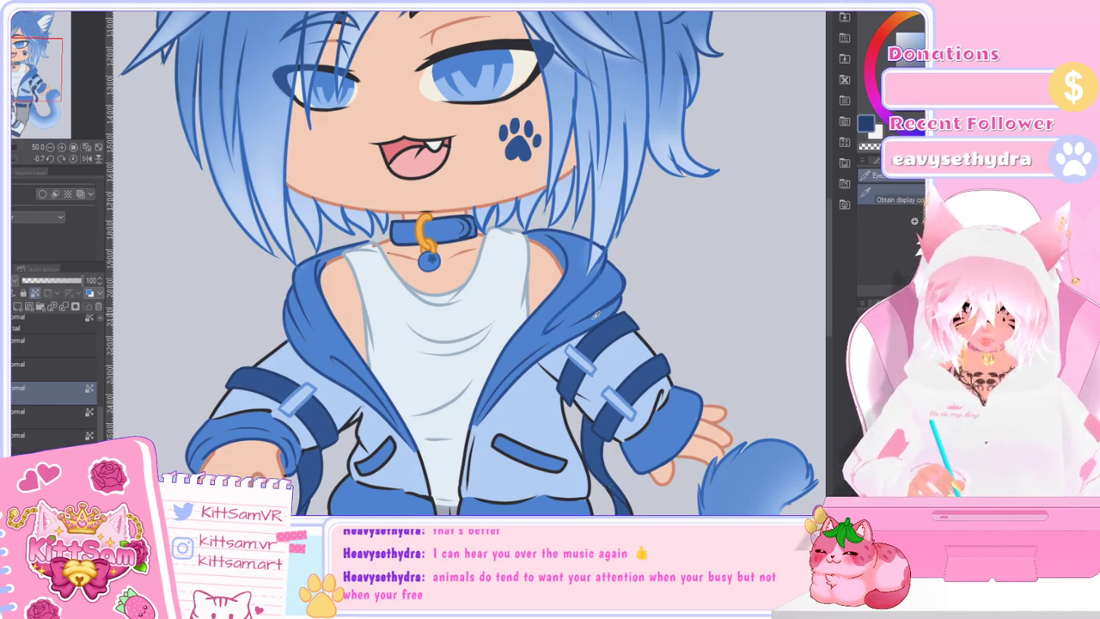
click(599, 367)
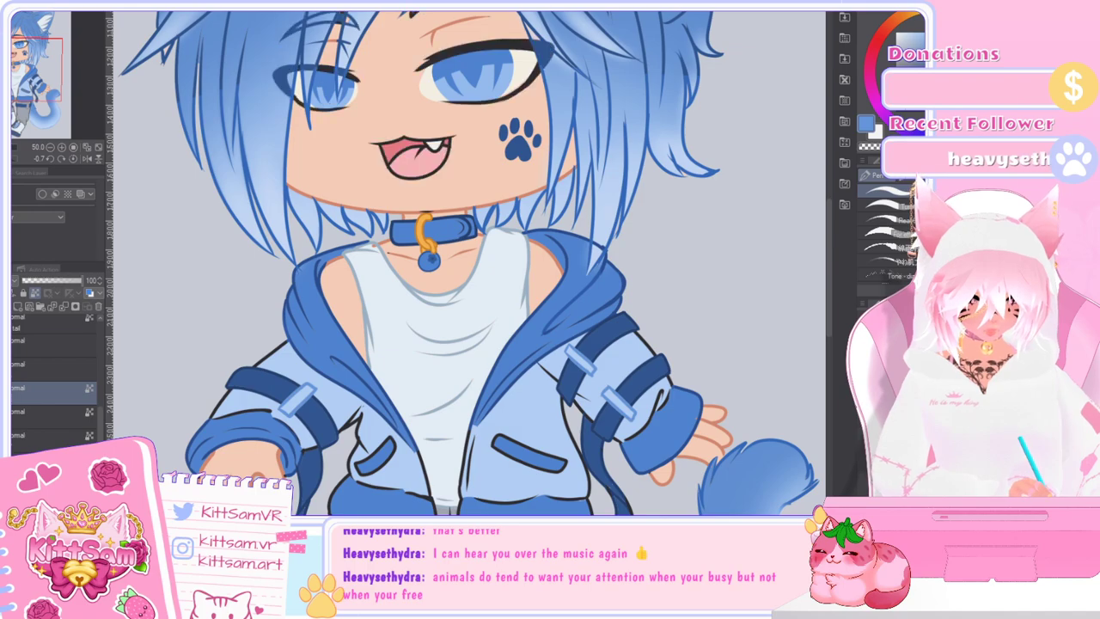
click(53, 483)
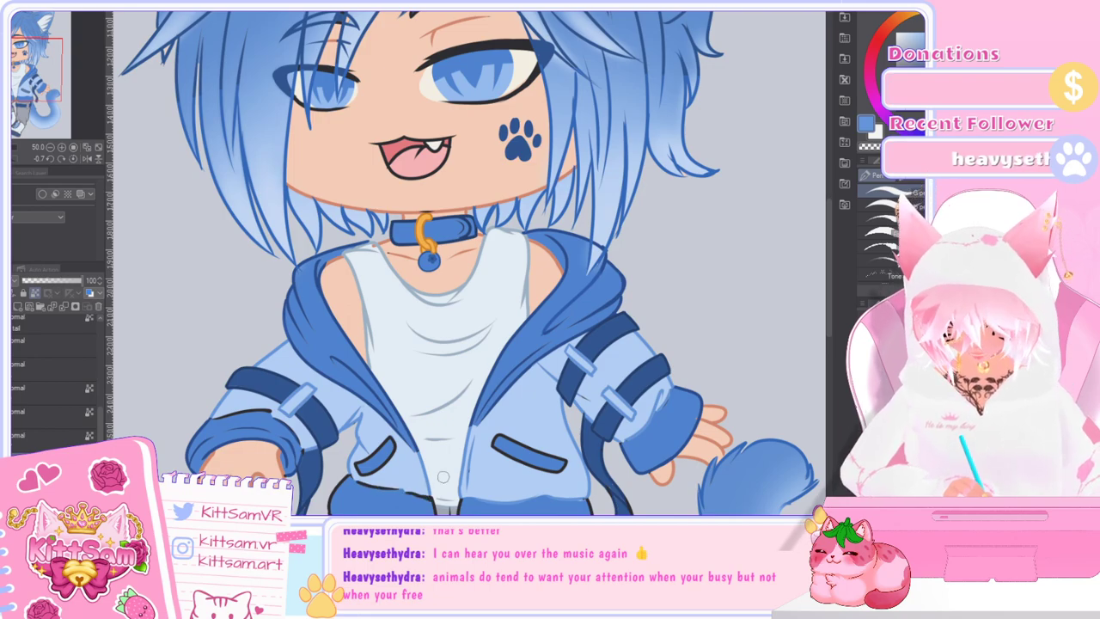
Step: Sample a darker blue and recolor the black outlines of the jacket's pockets, cuffs and lower hem
key(i)
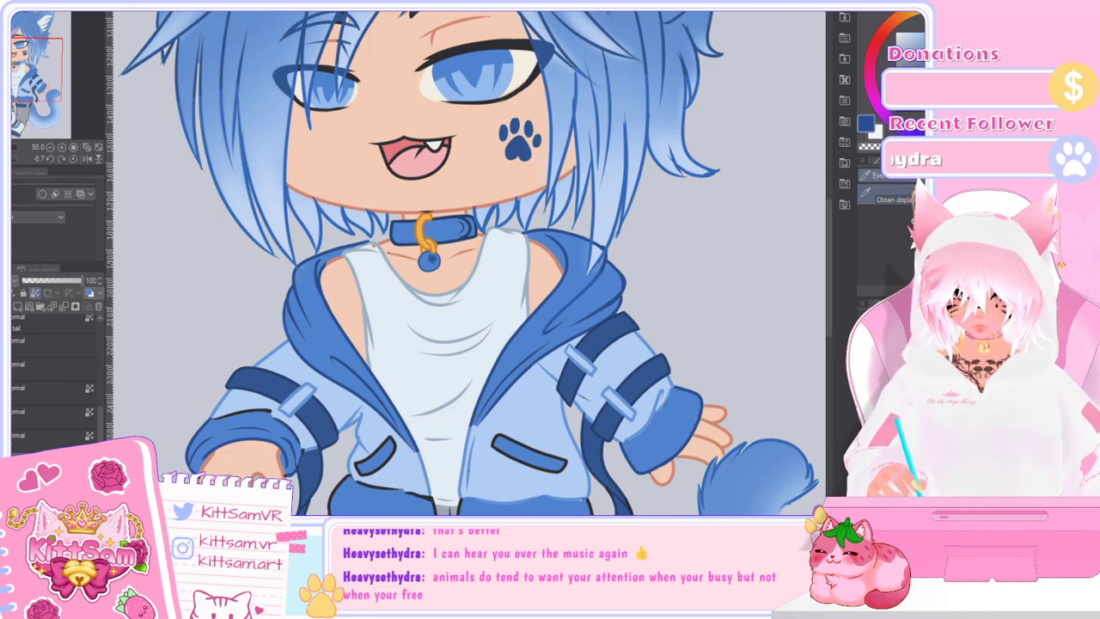
key(p)
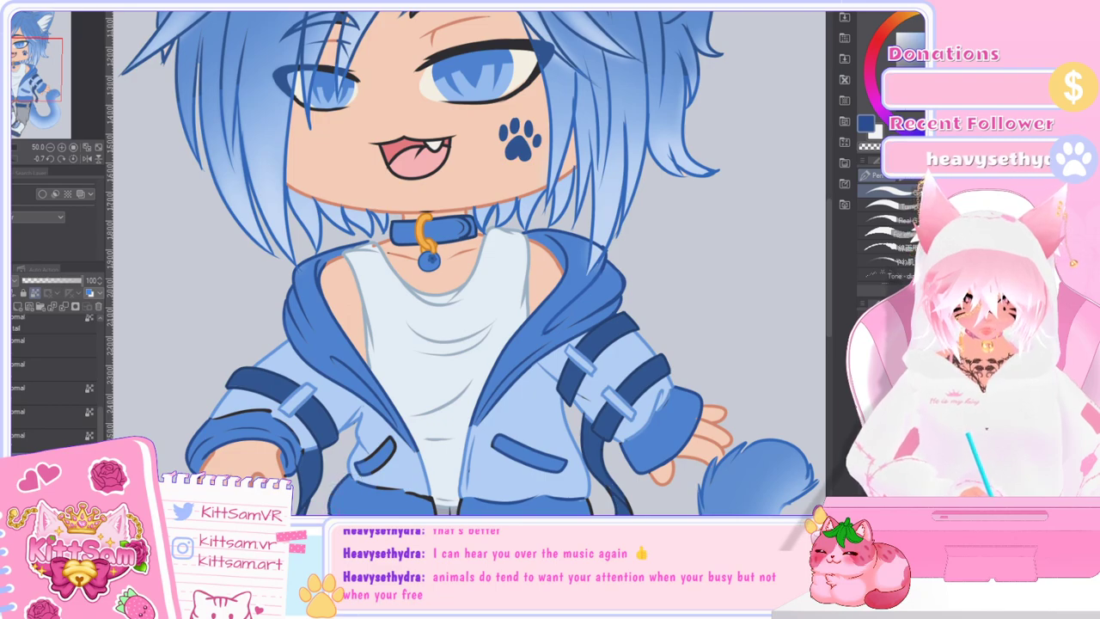
scroll(808, 301, down, 5)
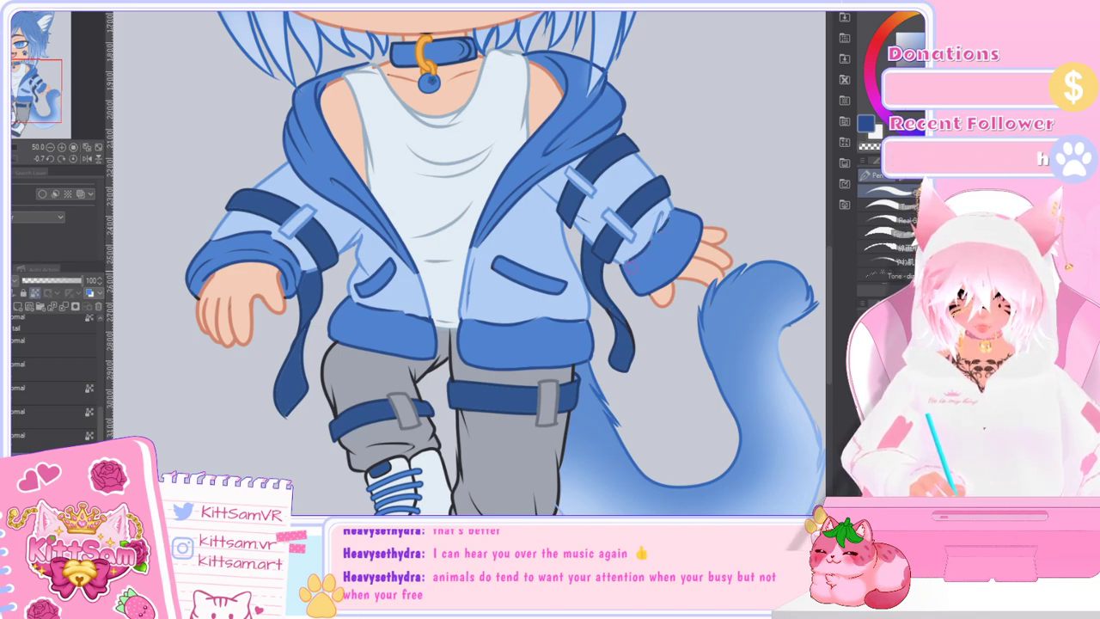
scroll(742, 263, down, 1)
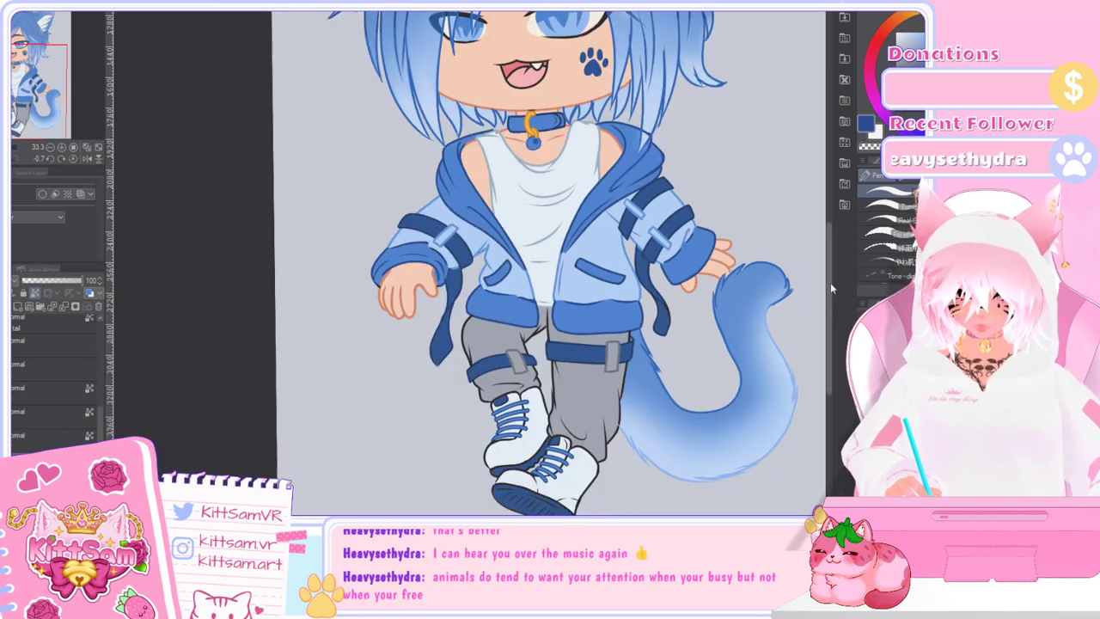
mouse_move(830, 308)
mouse_down()
mouse_move(827, 275)
mouse_move(827, 322)
mouse_move(814, 329)
mouse_up()
scroll(825, 329, up, 3)
scroll(816, 335, down, 4)
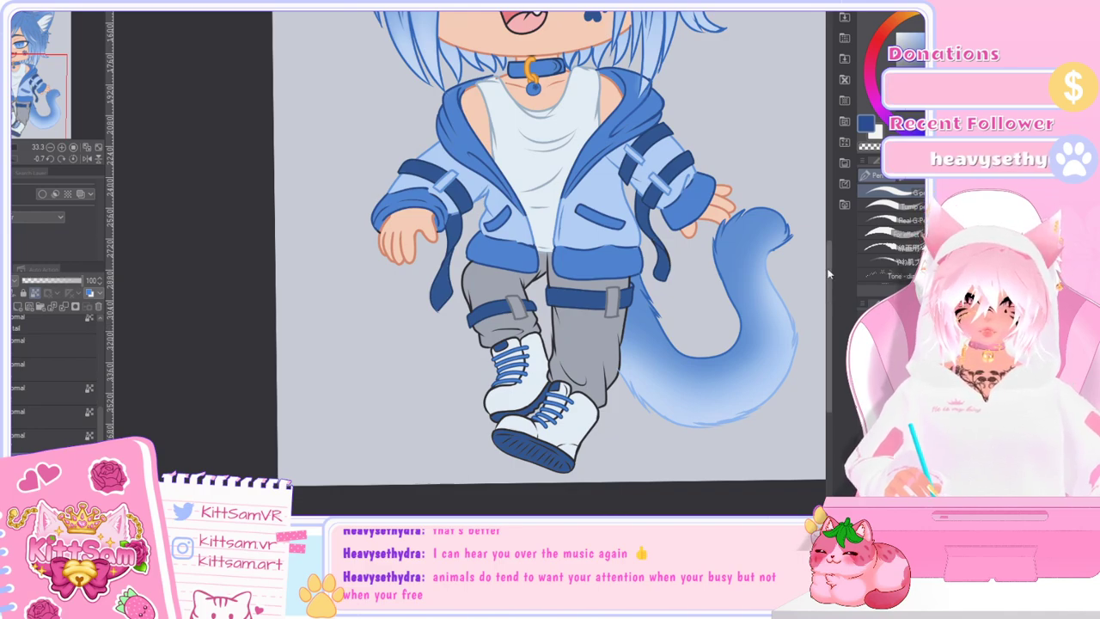
Step: Sample the dark gray of the leg strap buckle's outline, select the trouser line layer and recolor the black trouser outlines
key(i)
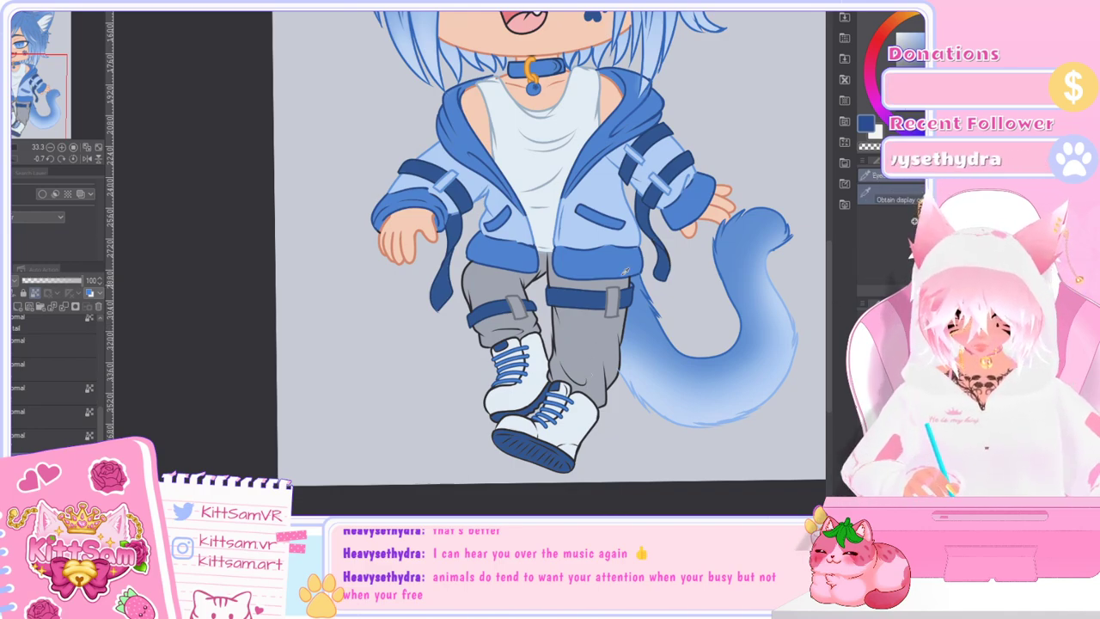
scroll(618, 312, up, 3)
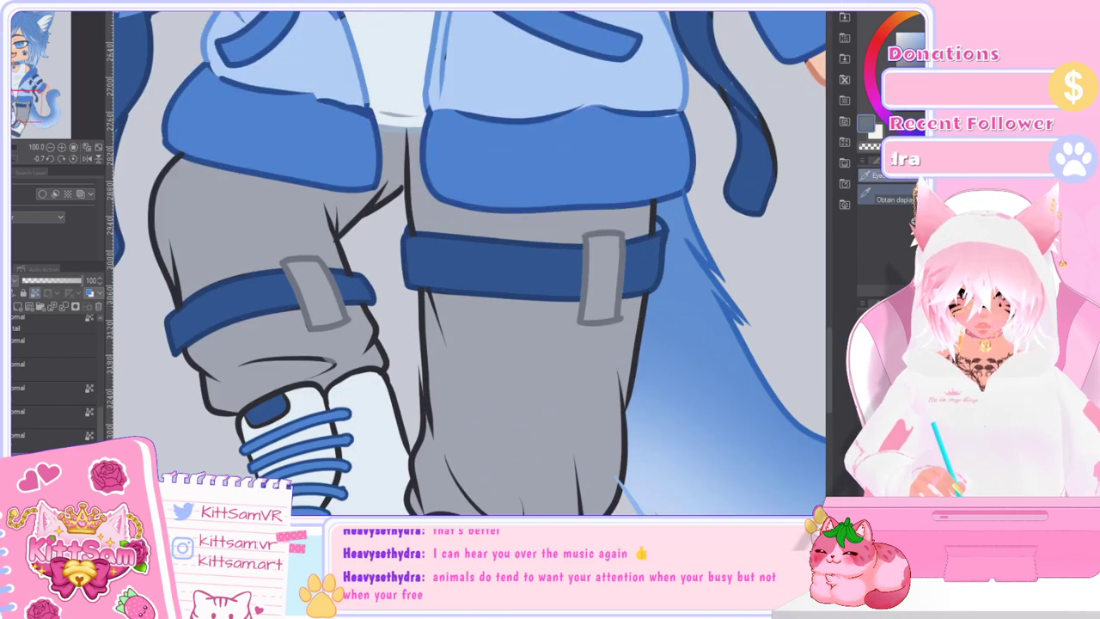
click(619, 307)
key(p)
scroll(473, 275, down, 3)
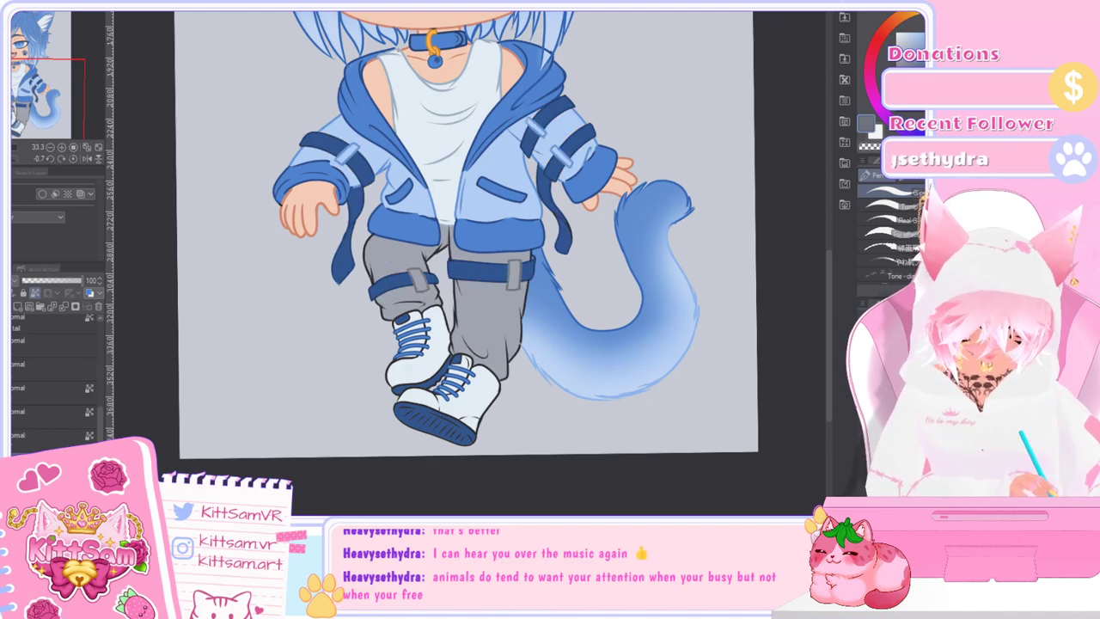
click(36, 410)
scroll(491, 290, up, 1)
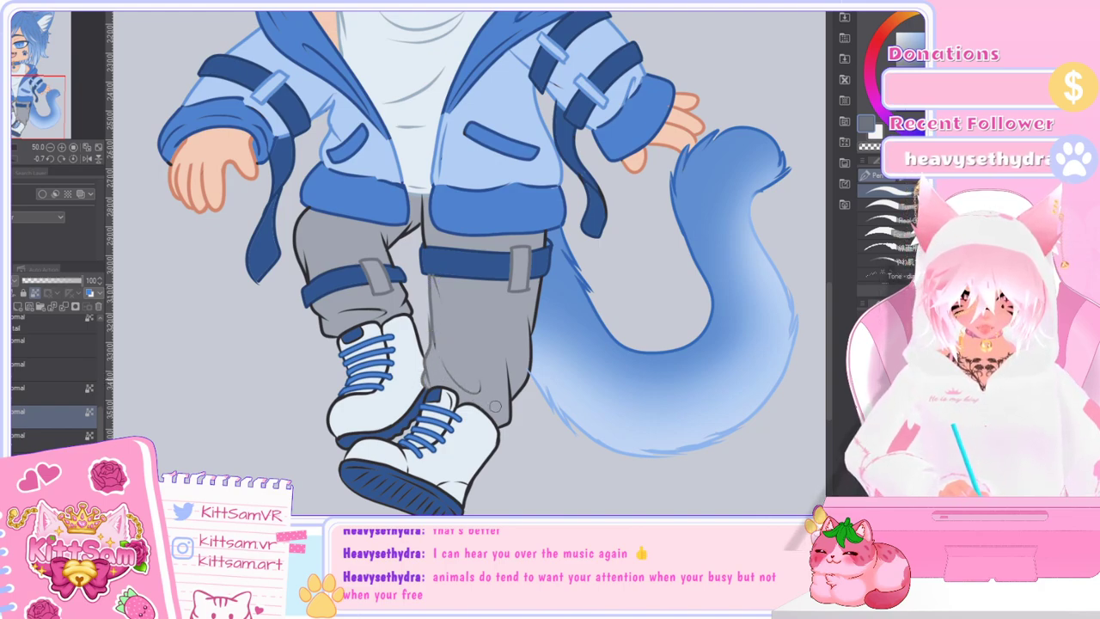
mouse_move(504, 430)
mouse_down()
mouse_move(537, 301)
mouse_move(523, 425)
mouse_move(547, 231)
mouse_up()
drag(421, 198, 423, 246)
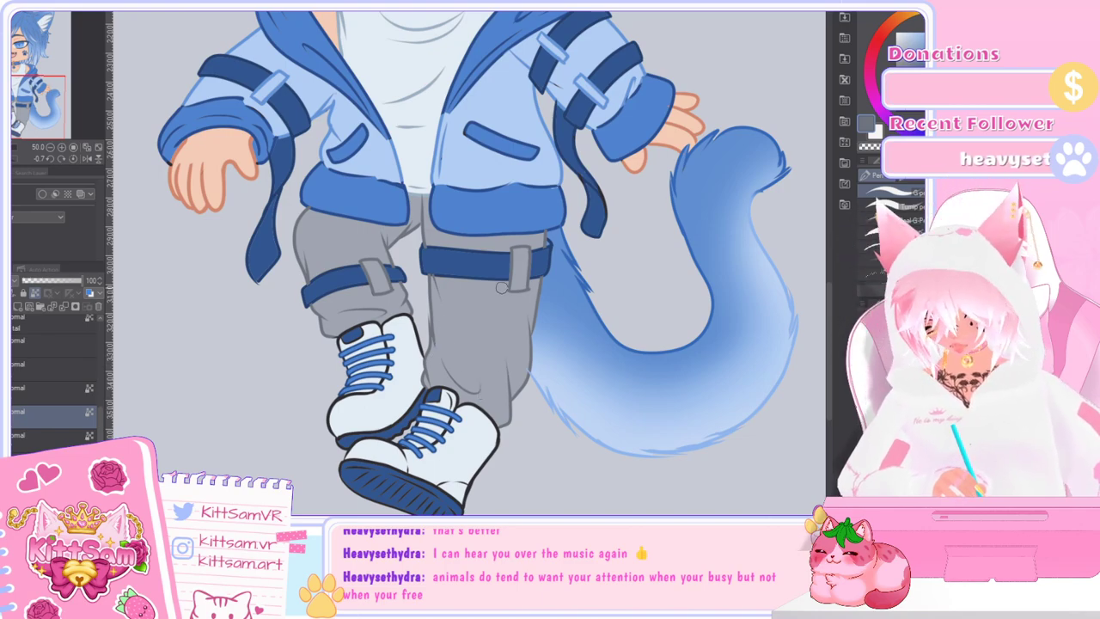
Step: Toggle the visibility of the trouser line layer and the layer below it to examine which lines each one holds
click(46, 437)
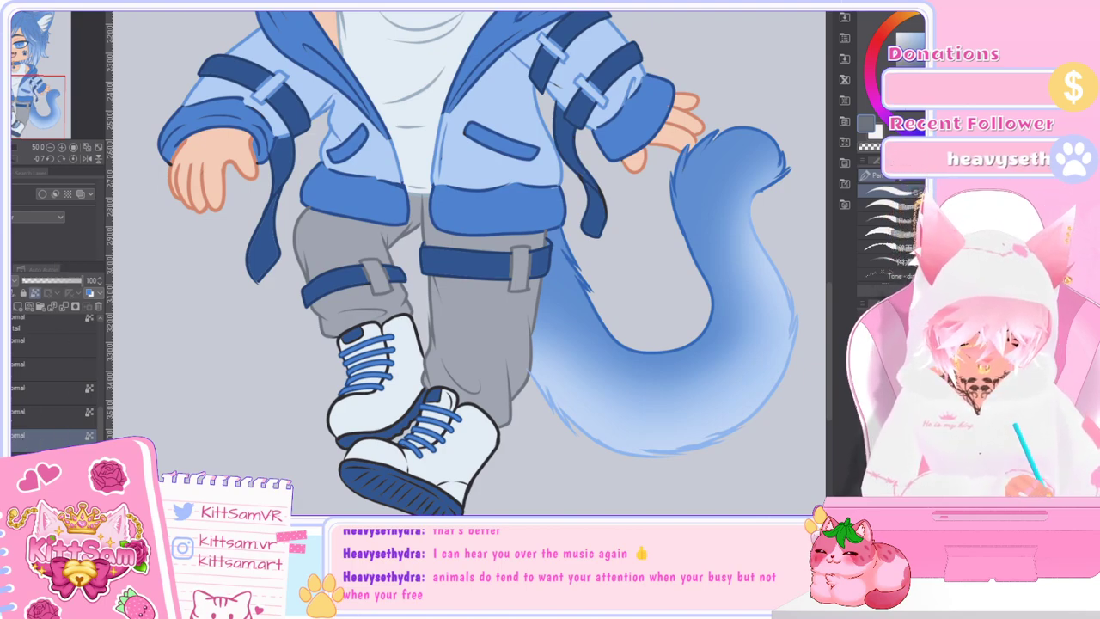
click(4, 436)
click(4, 436)
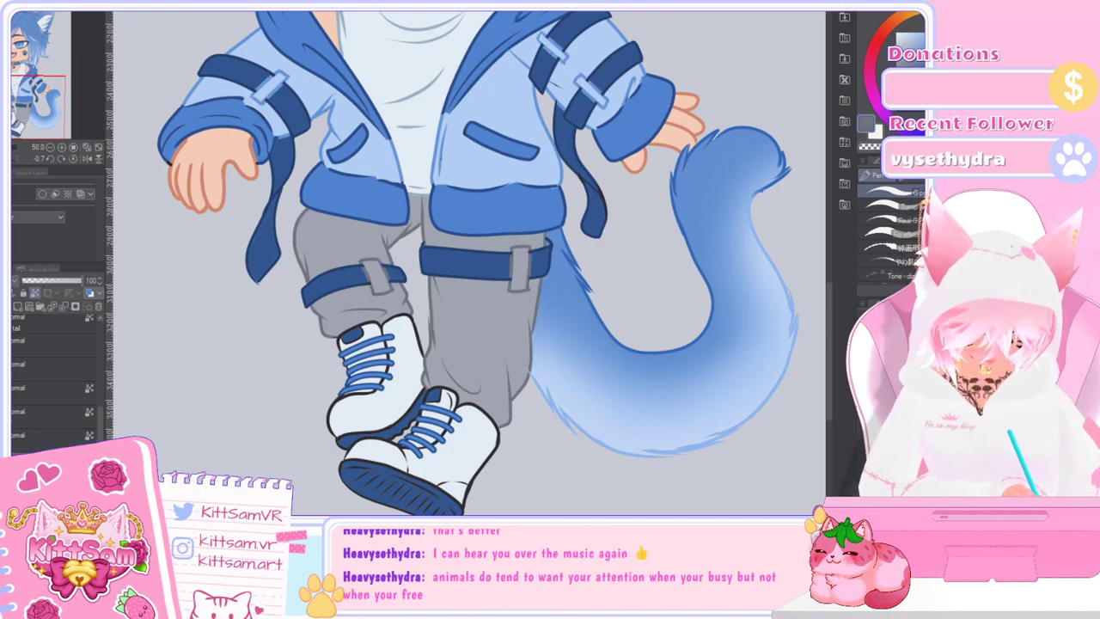
click(47, 418)
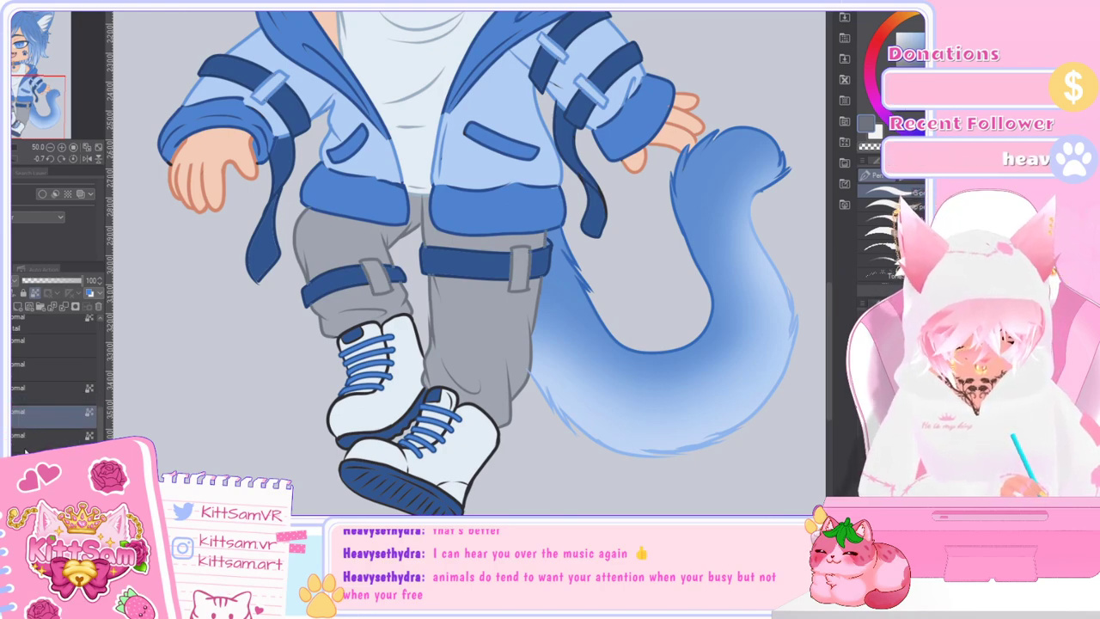
click(12, 417)
click(13, 417)
click(12, 418)
click(12, 417)
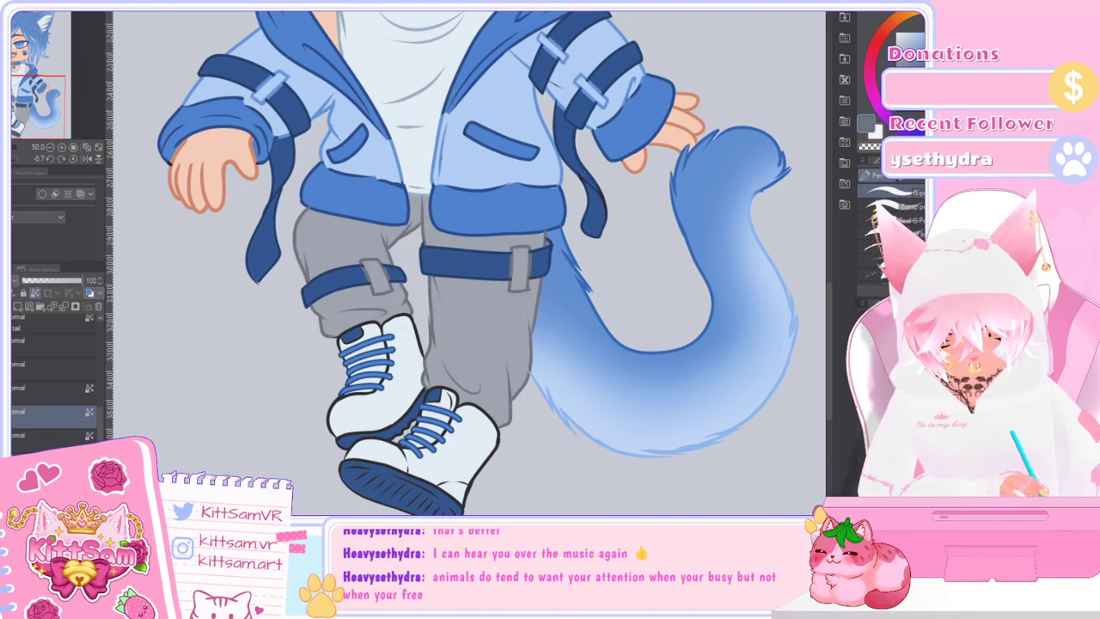
click(21, 441)
click(12, 440)
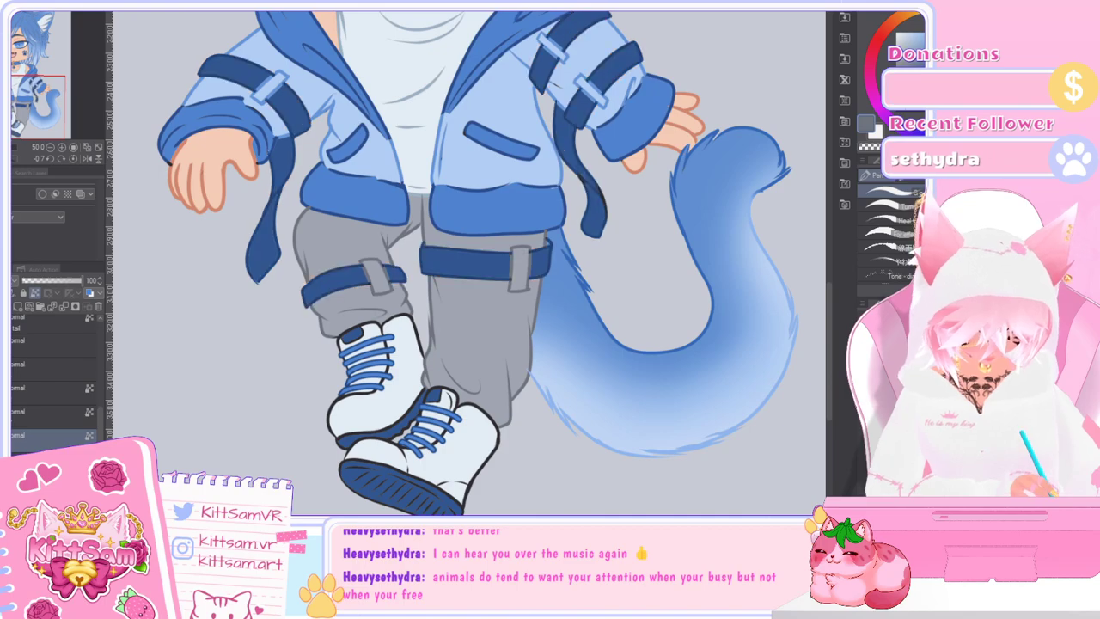
click(12, 413)
click(12, 437)
click(12, 437)
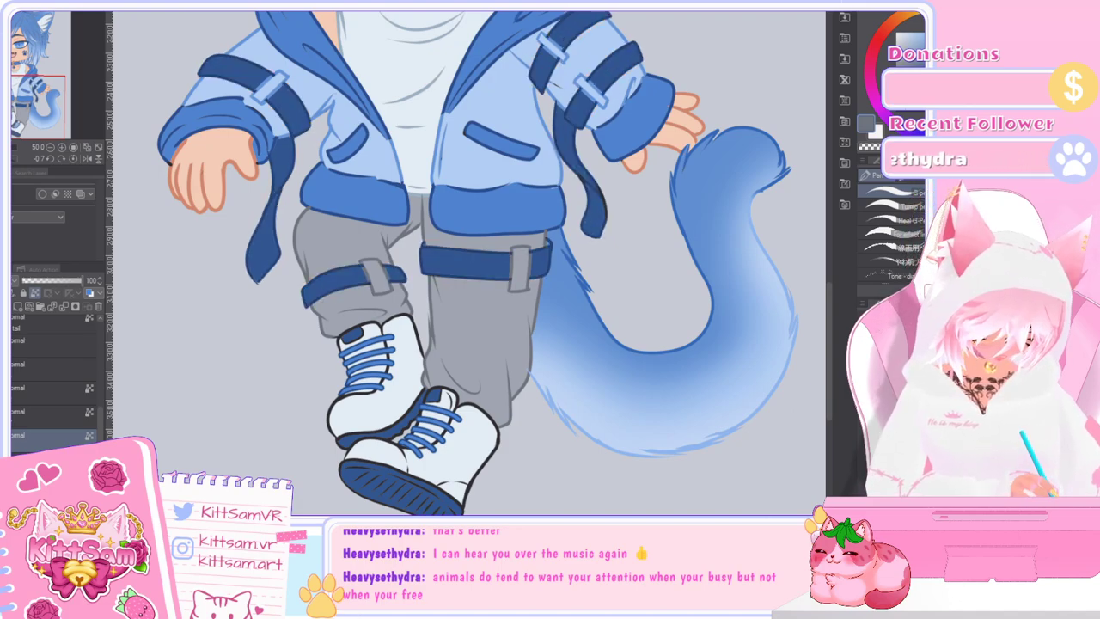
drag(53, 436, 53, 402)
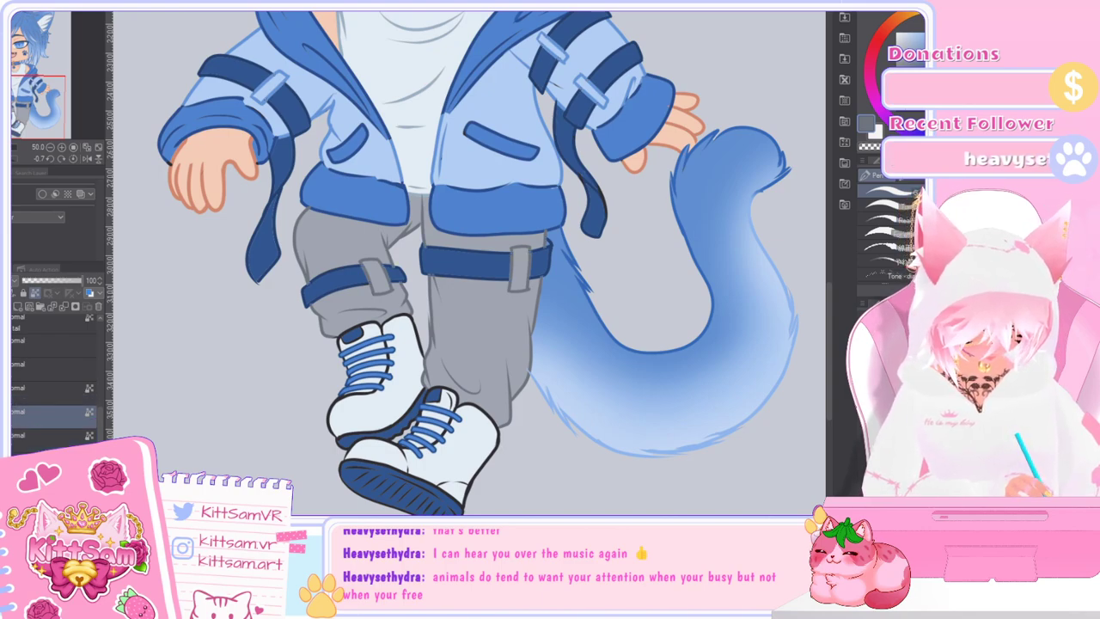
Step: Clean up the trouser line art around the leg straps with the eraser and review the whole character
key(e)
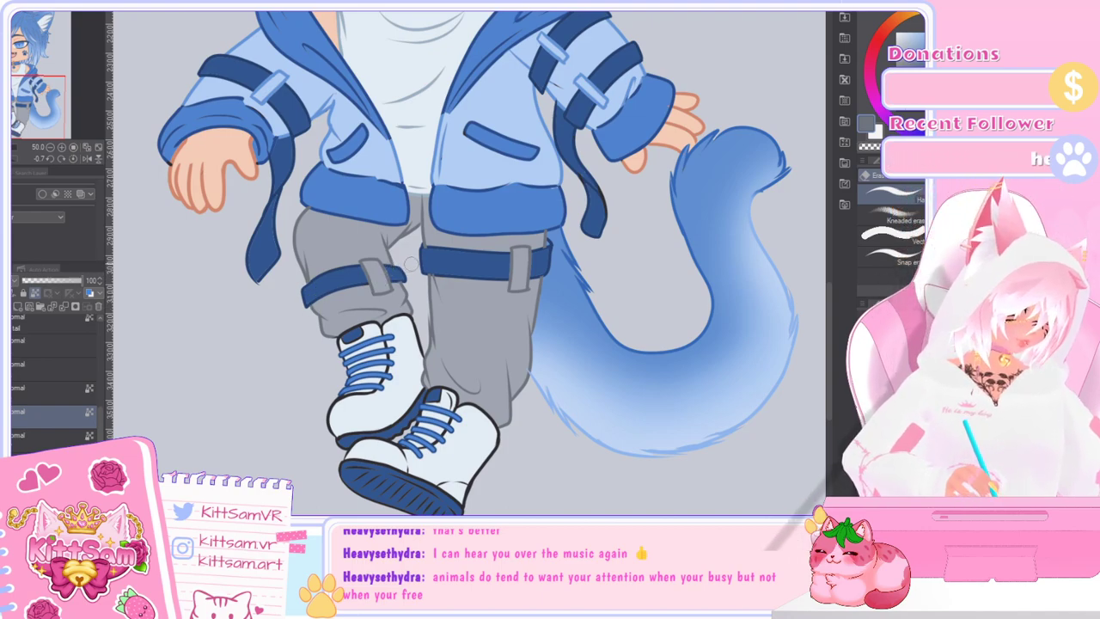
scroll(421, 289, up, 3)
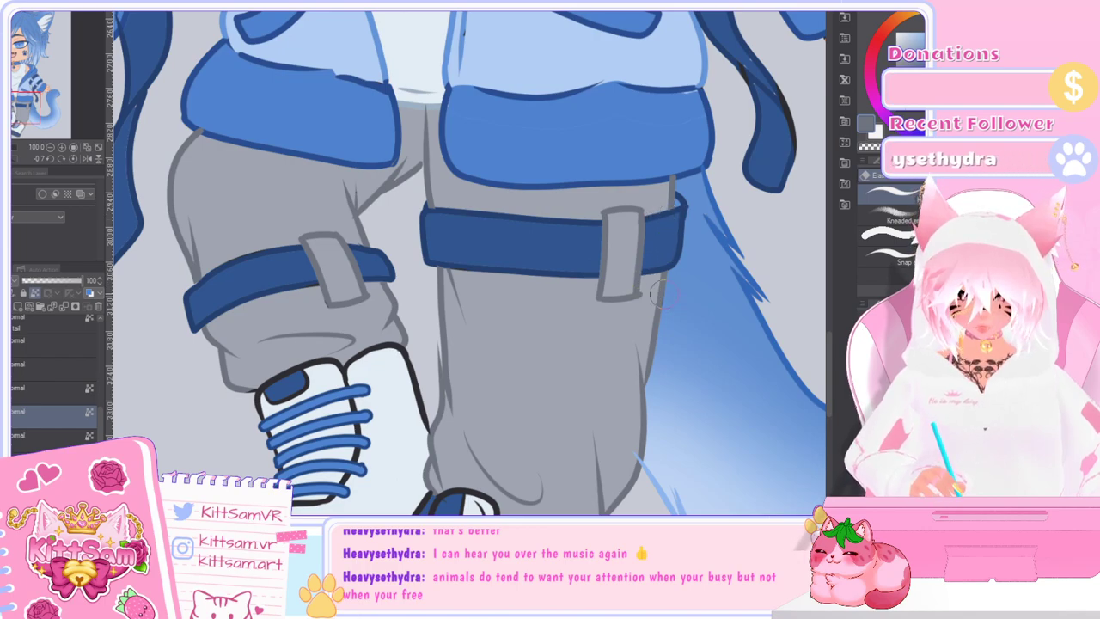
key(ctrl+minus)
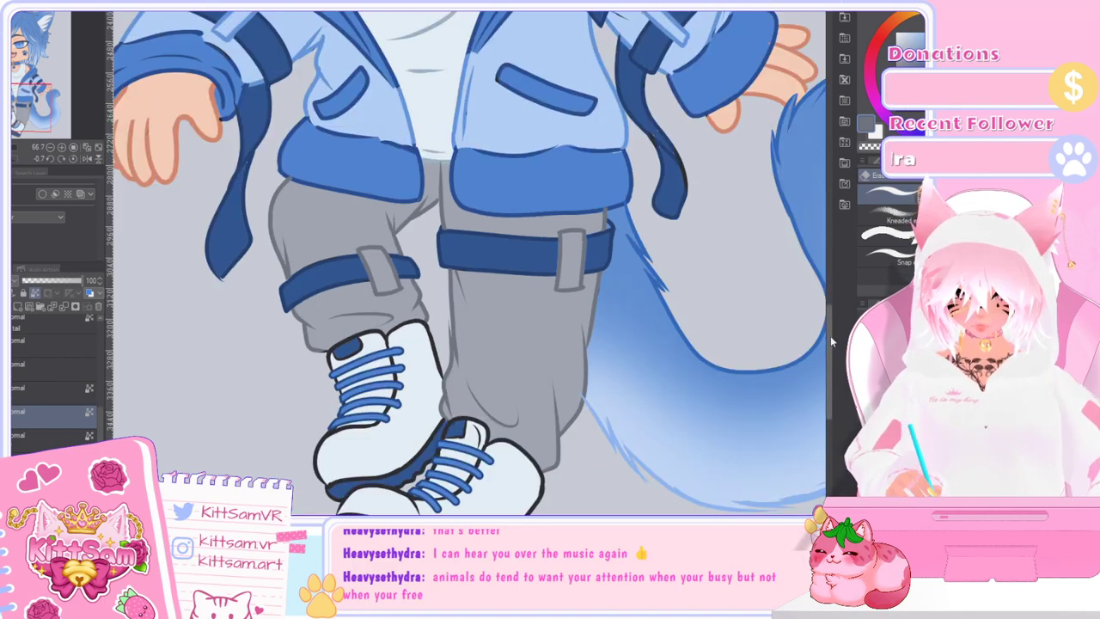
key(ctrl+minus)
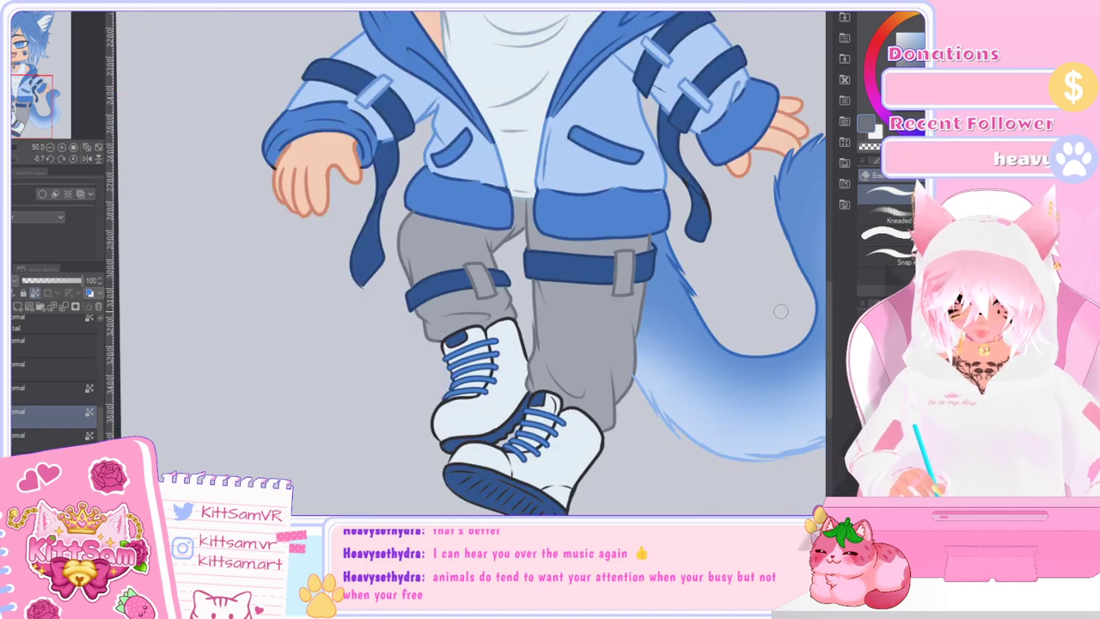
key(ctrl+minus)
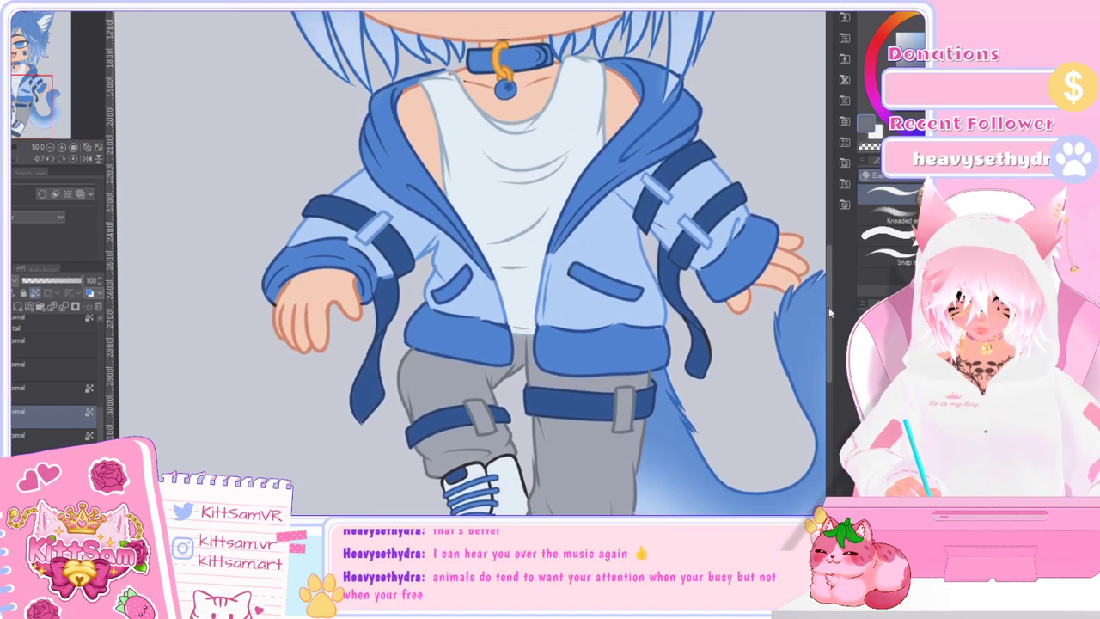
key(ctrl+minus)
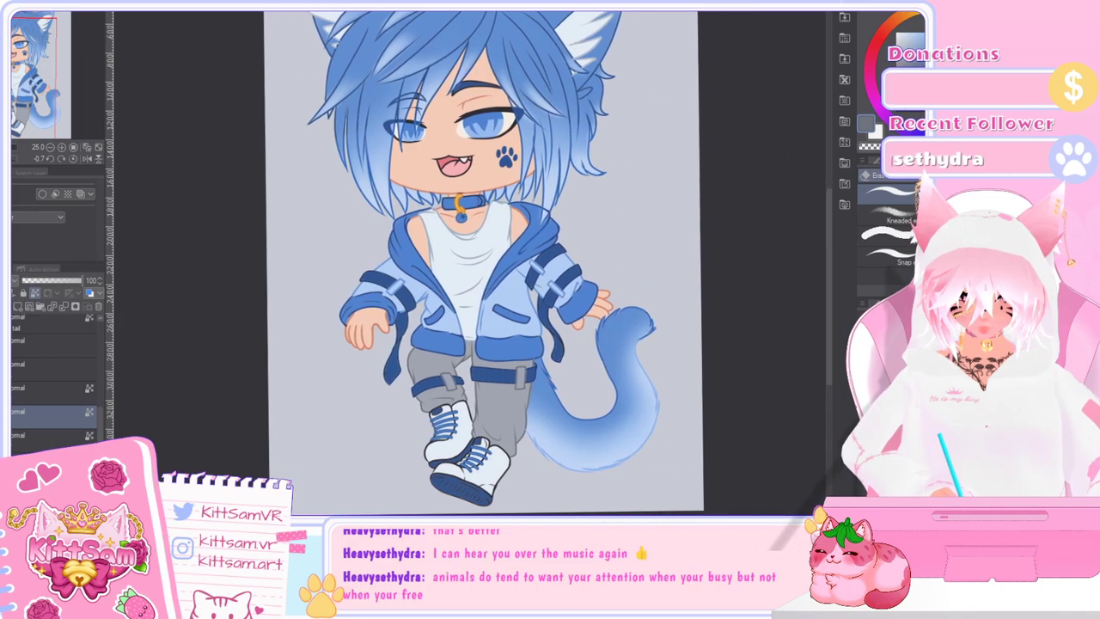
drag(474, 520, 466, 521)
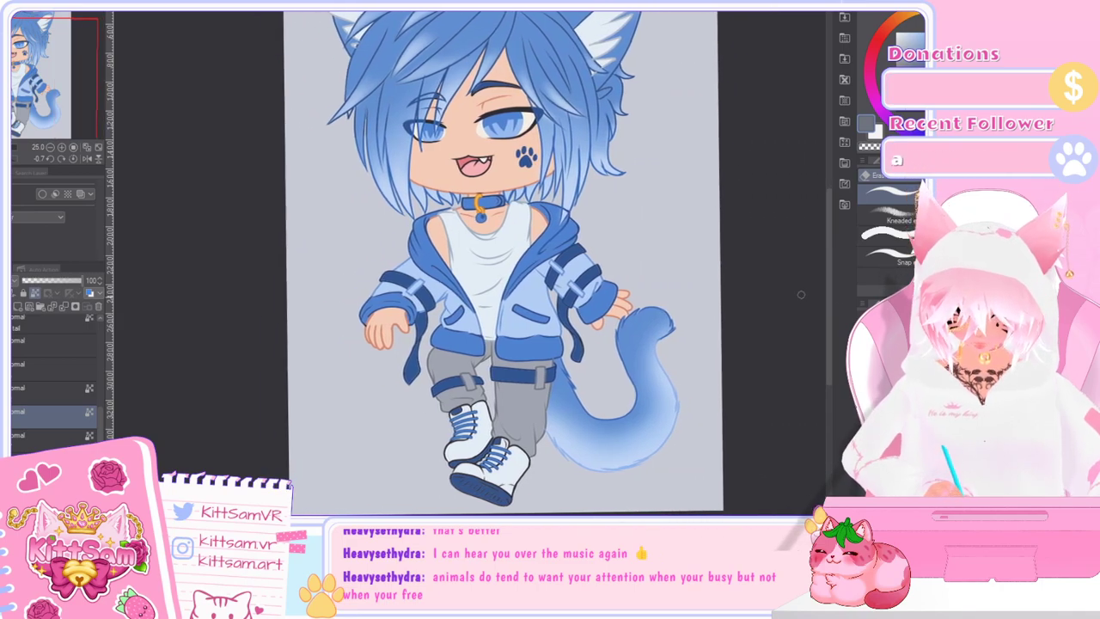
Step: Sample the dark blue of the uncovered eyebrow, find the facial line art layer by toggling visibility and recolor that eyebrow's black outline
drag(831, 314, 831, 280)
scroll(507, 177, up, 3)
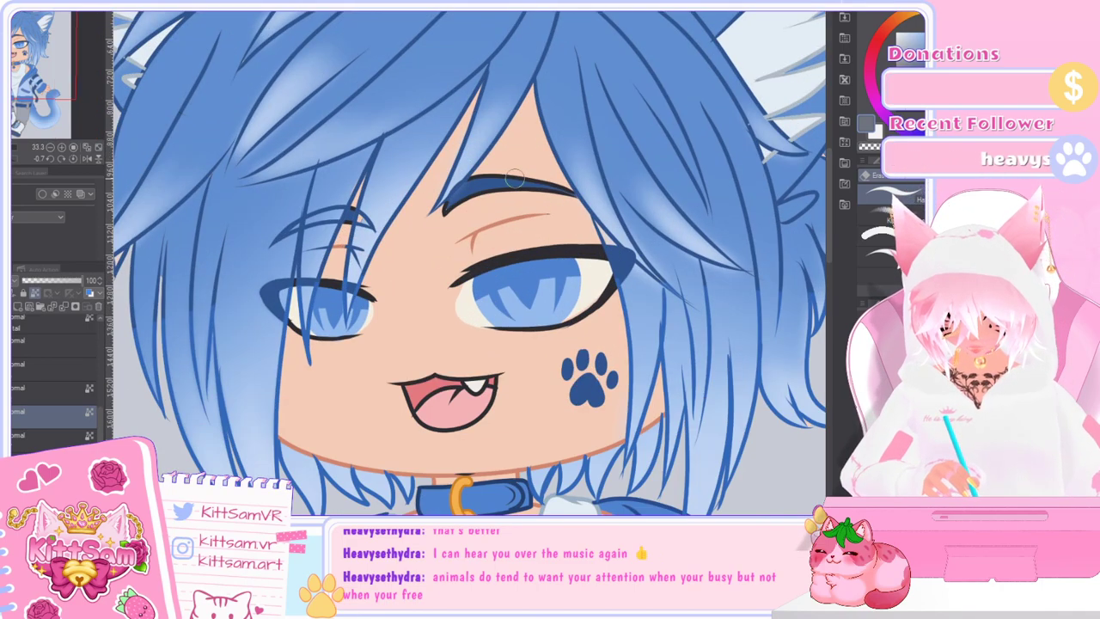
key(ctrl+minus)
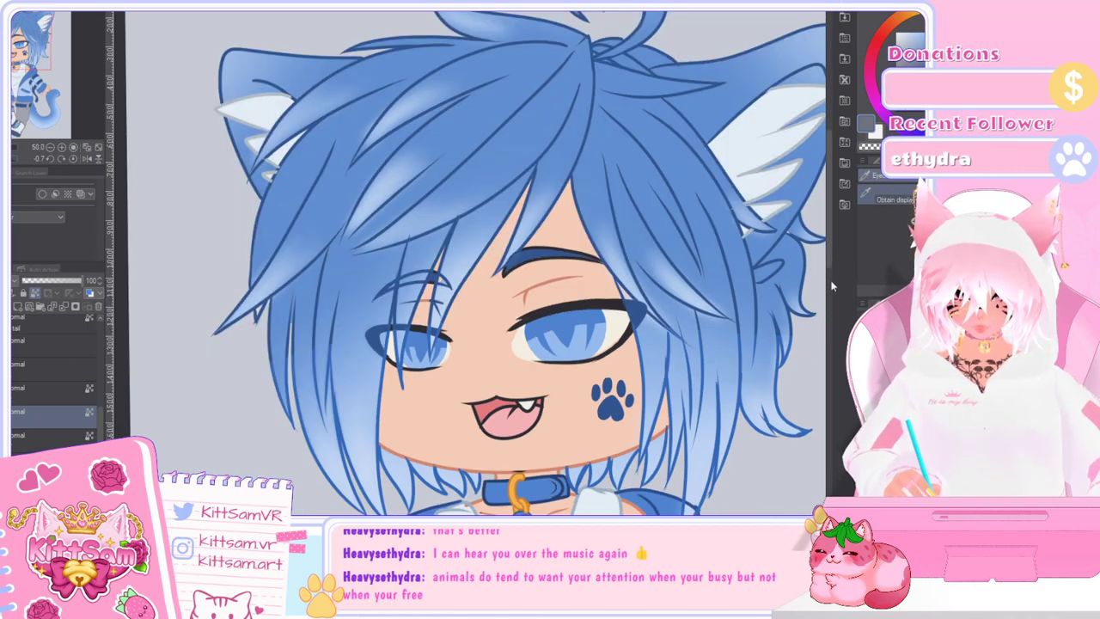
click(539, 256)
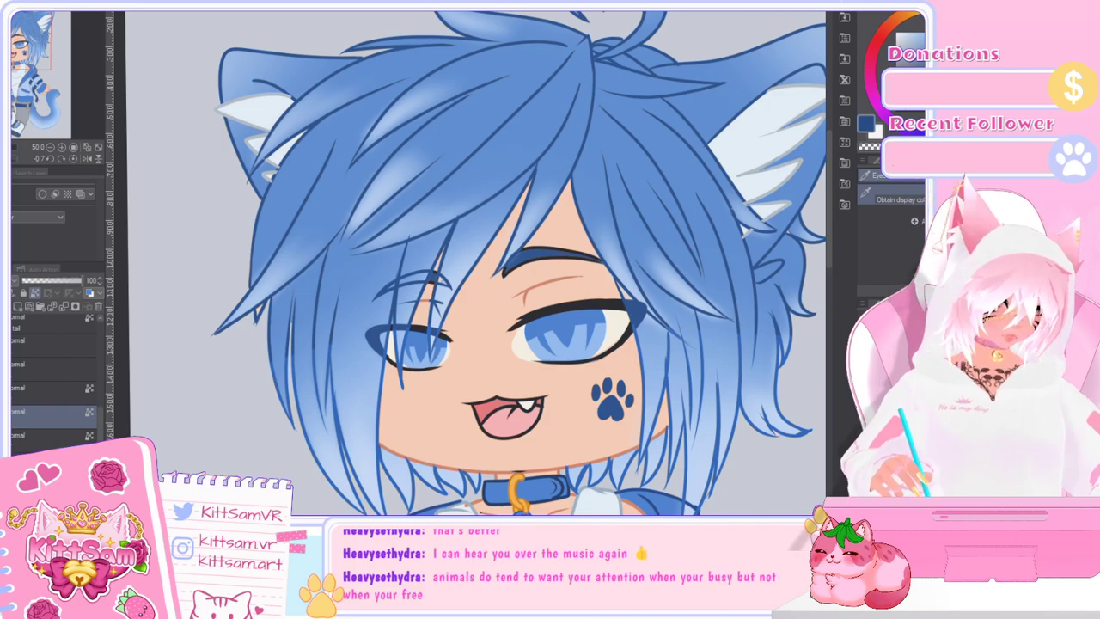
key(p)
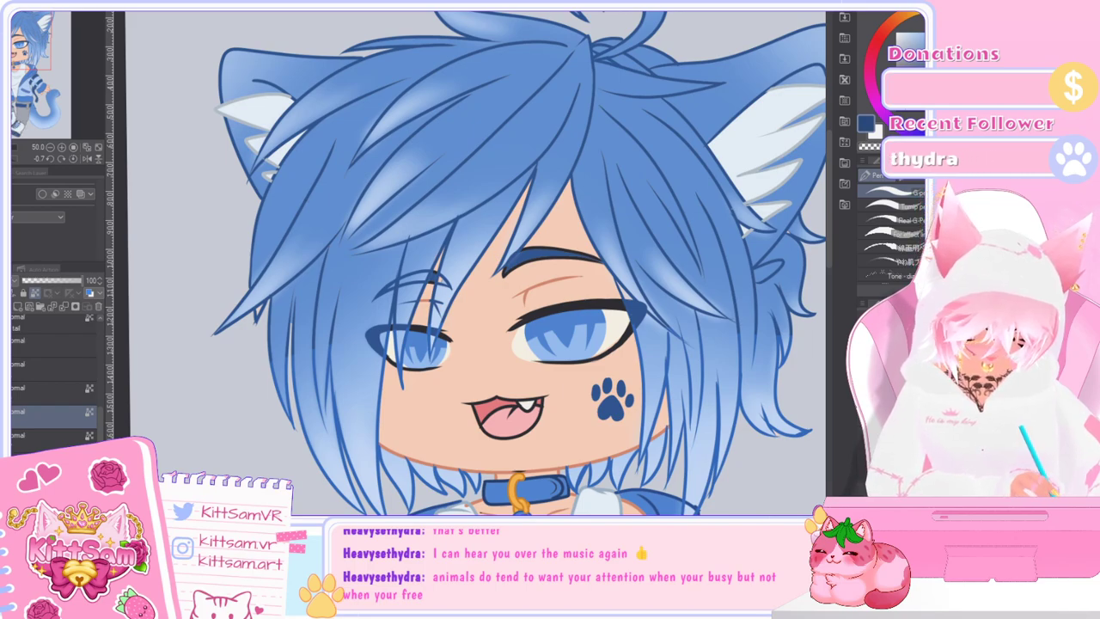
scroll(85, 413, down, 3)
click(12, 379)
click(12, 379)
click(19, 378)
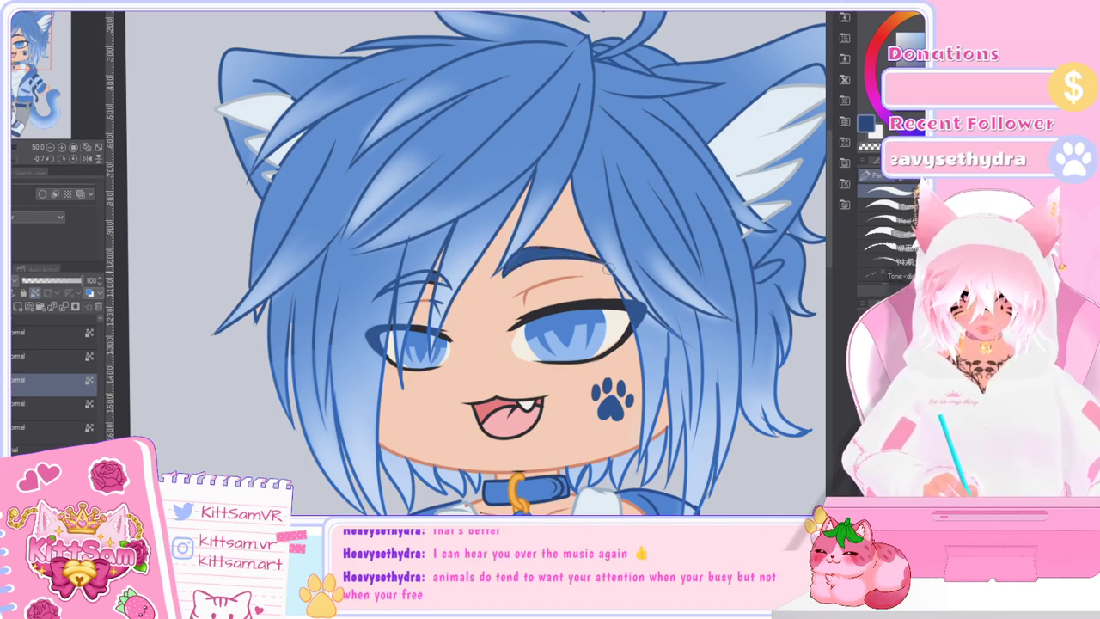
Step: Recolor the black outlines of both eyes in dark navy blue, undoing the first attempt with the lighter blue
mouse_move(503, 331)
mouse_down()
mouse_move(570, 300)
mouse_move(505, 328)
mouse_move(604, 295)
mouse_move(565, 313)
mouse_move(644, 300)
mouse_up()
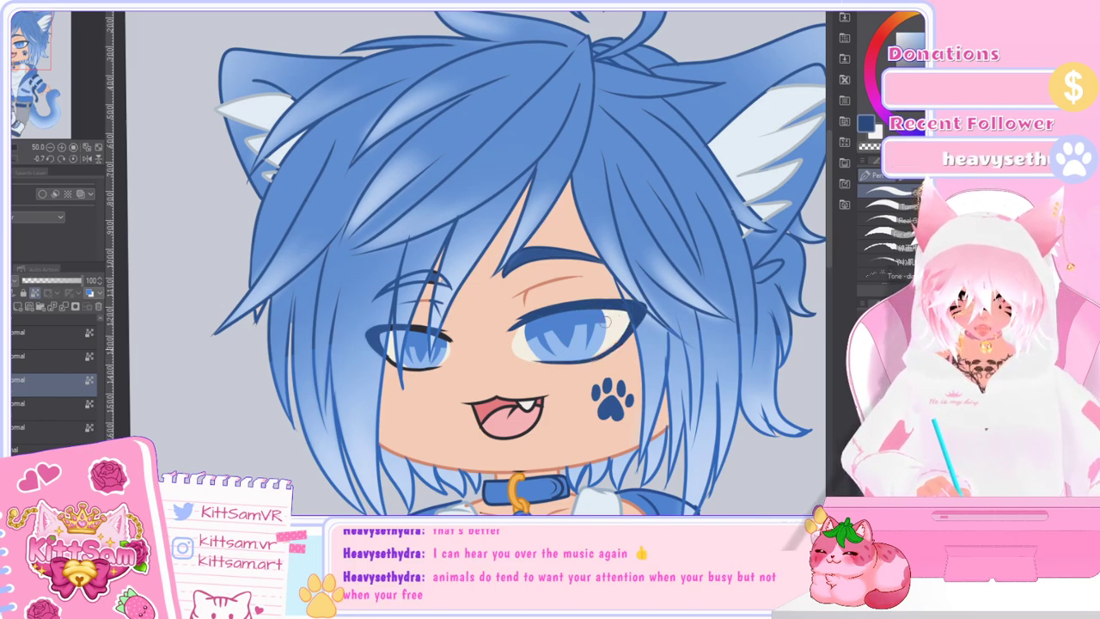
key(ctrl+z)
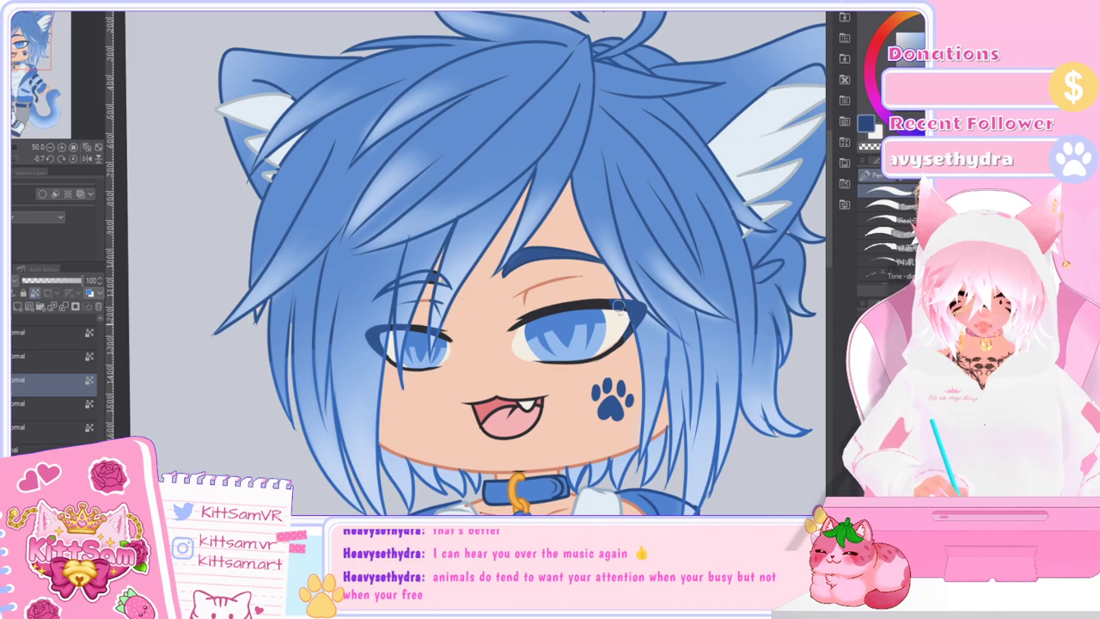
mouse_move(610, 304)
mouse_down()
mouse_move(509, 329)
mouse_move(552, 301)
mouse_up()
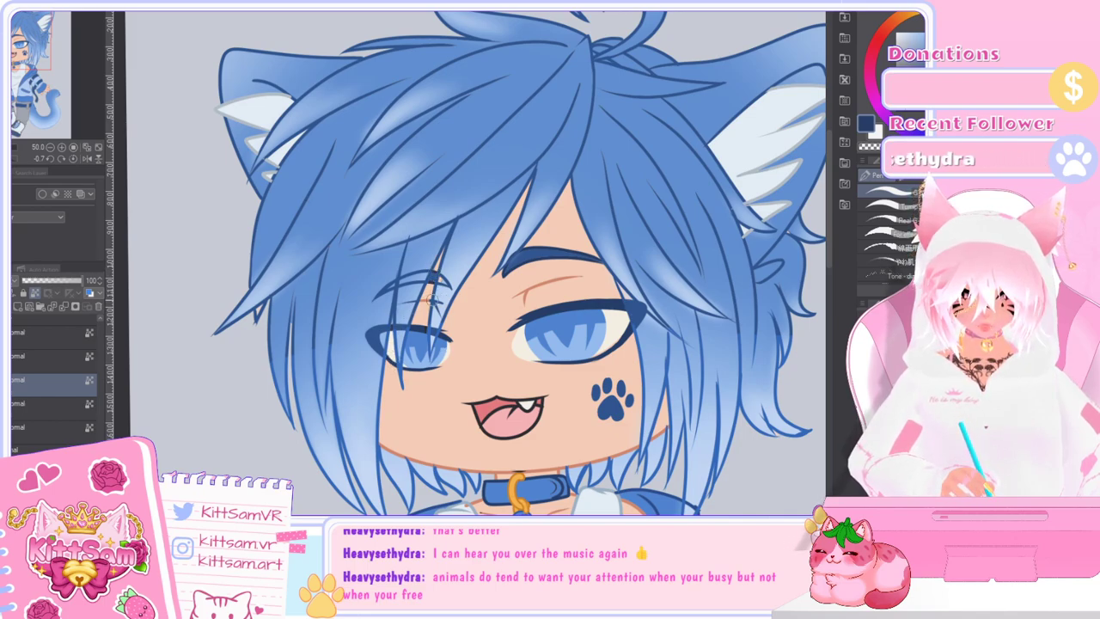
Step: Recolor the black mouth and tongue outlines in a dark rose red, leaving the fang's outline untouched
scroll(548, 290, down, 2)
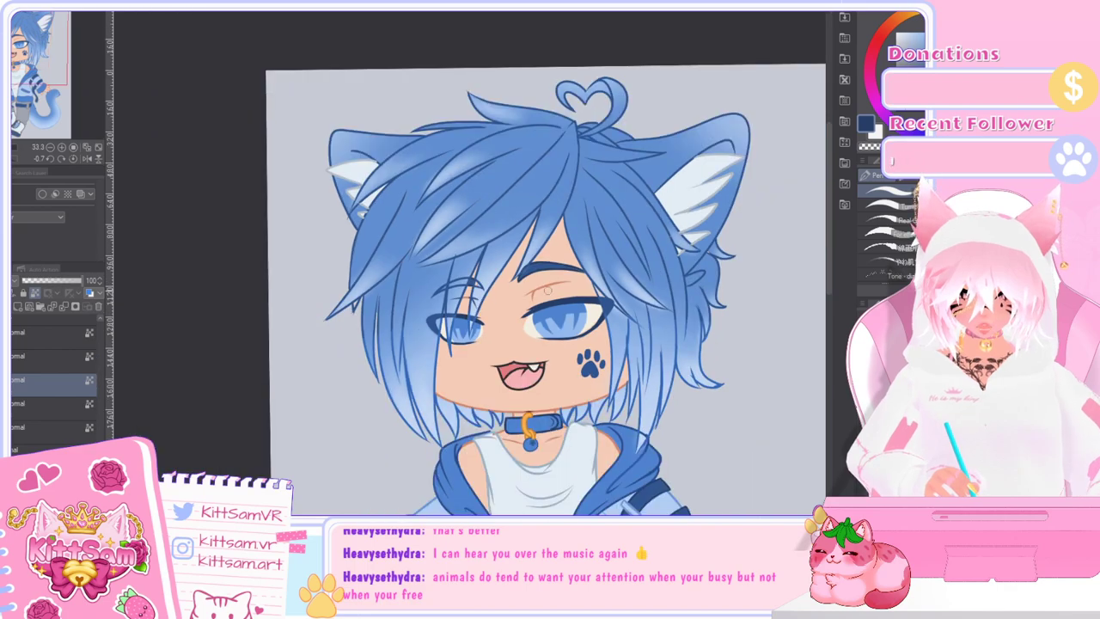
scroll(526, 397, up, 3)
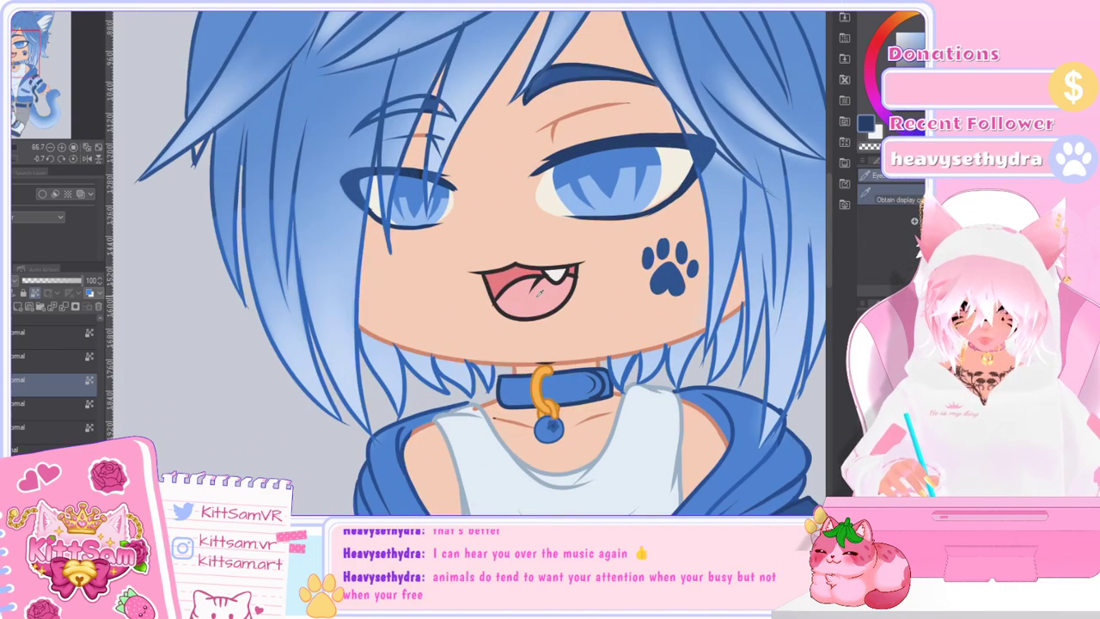
key(p)
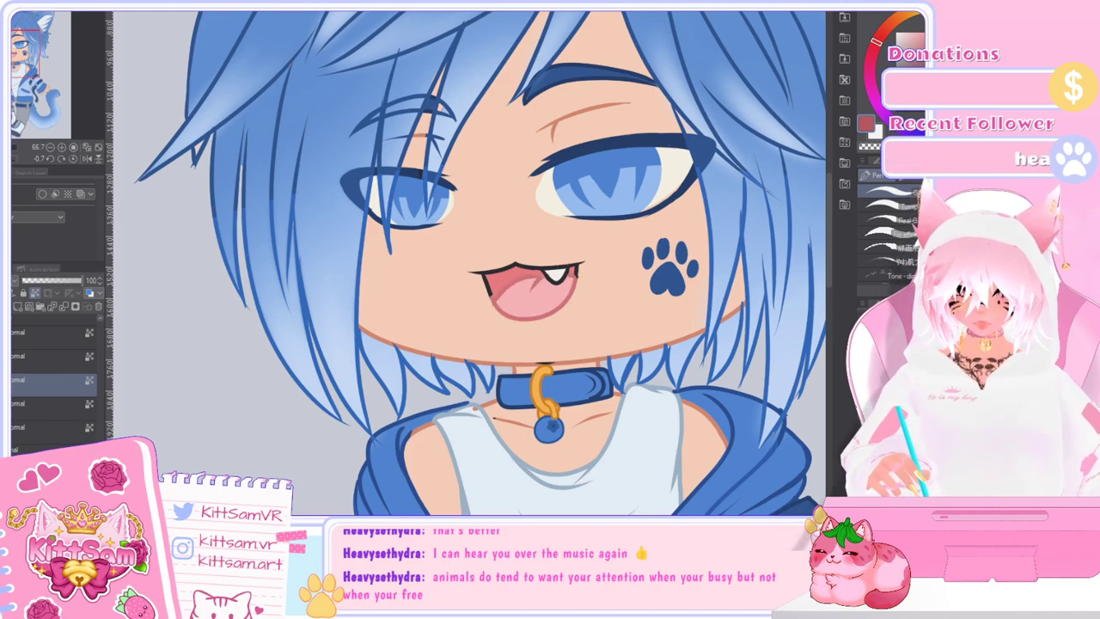
drag(514, 317, 546, 317)
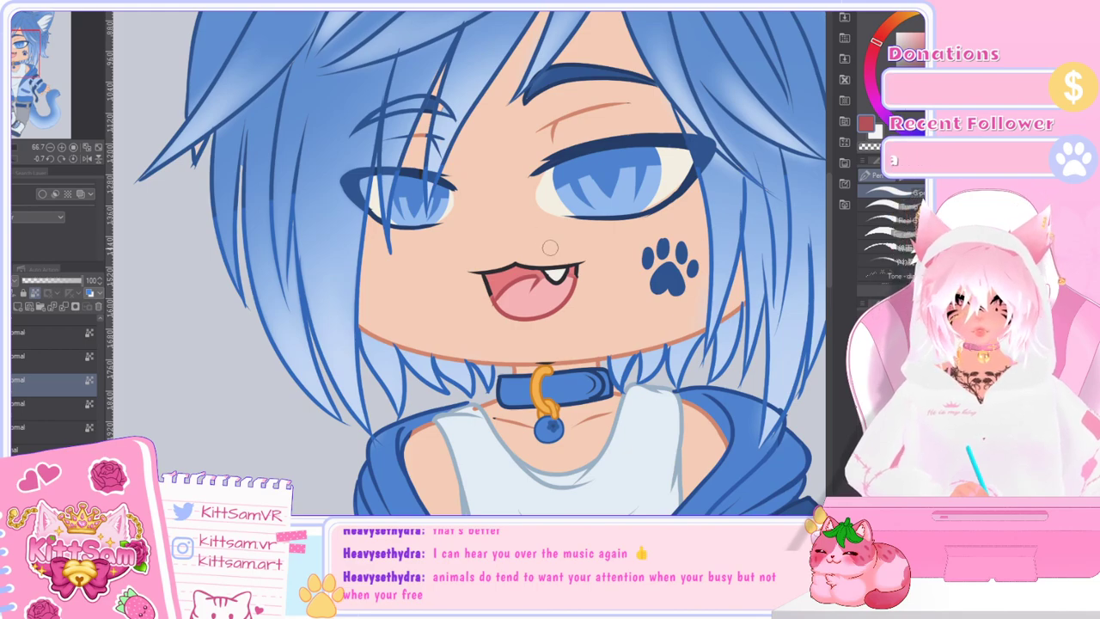
scroll(547, 243, up, 5)
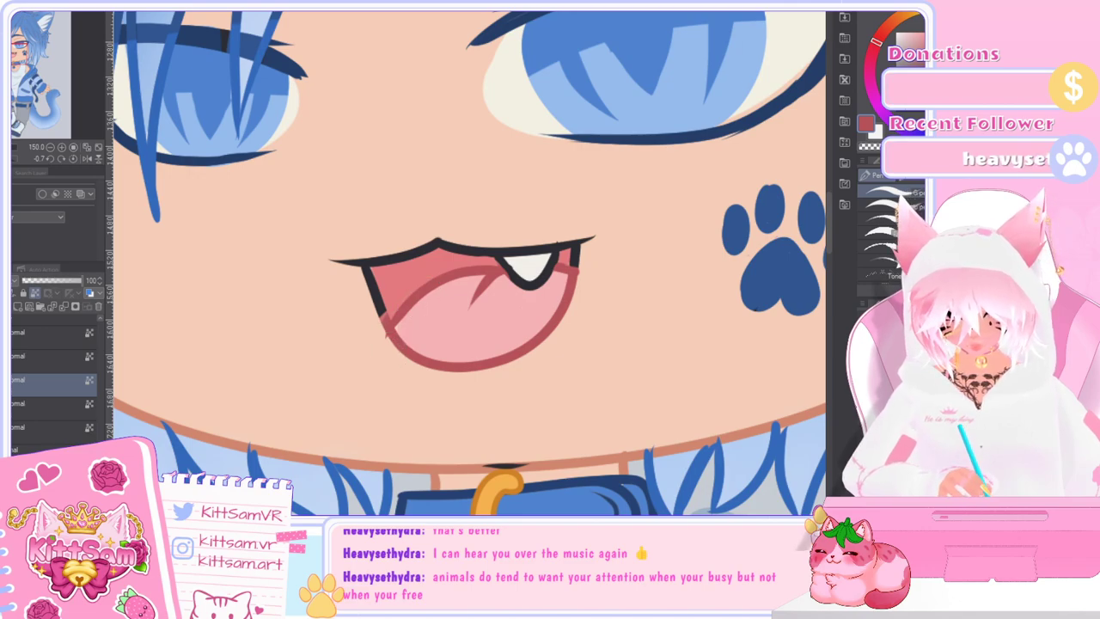
mouse_move(384, 316)
mouse_down()
mouse_move(368, 302)
mouse_move(410, 250)
mouse_move(495, 244)
mouse_up()
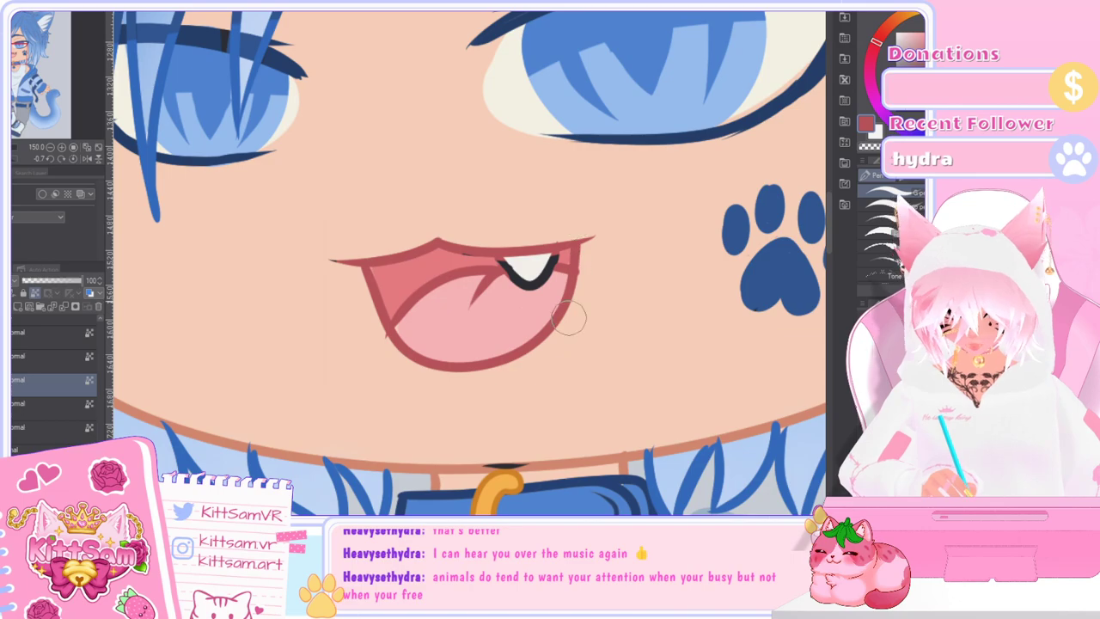
scroll(564, 334, down, 2)
scroll(576, 339, down, 4)
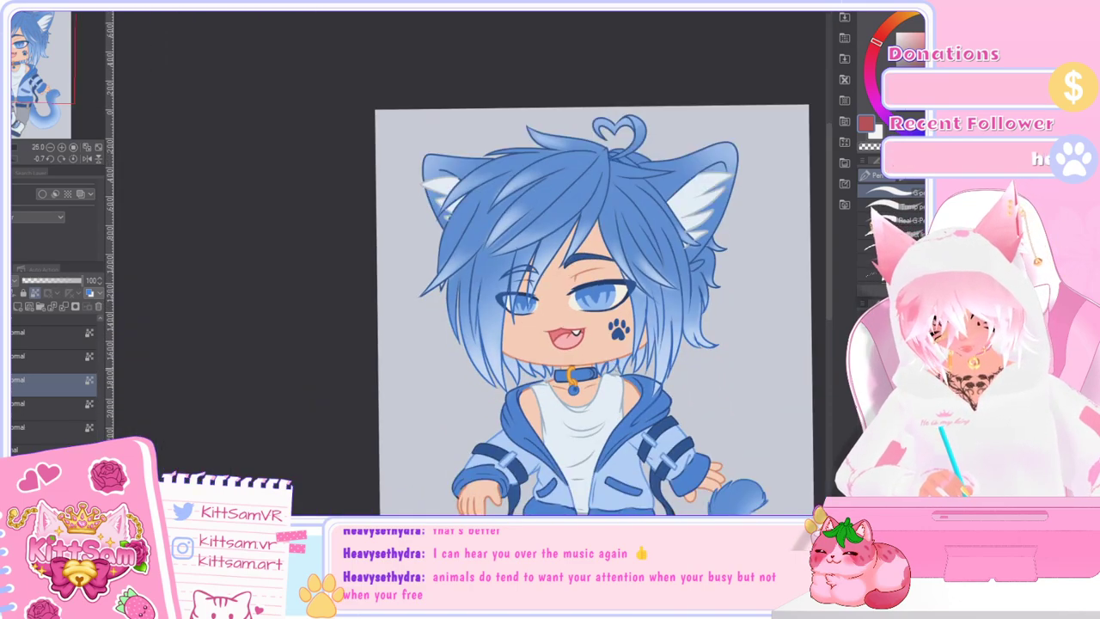
Step: Recolor the black outline of the fang in a light grey based on the tooth's sampled color
scroll(582, 338, up, 4)
scroll(581, 340, up, 2)
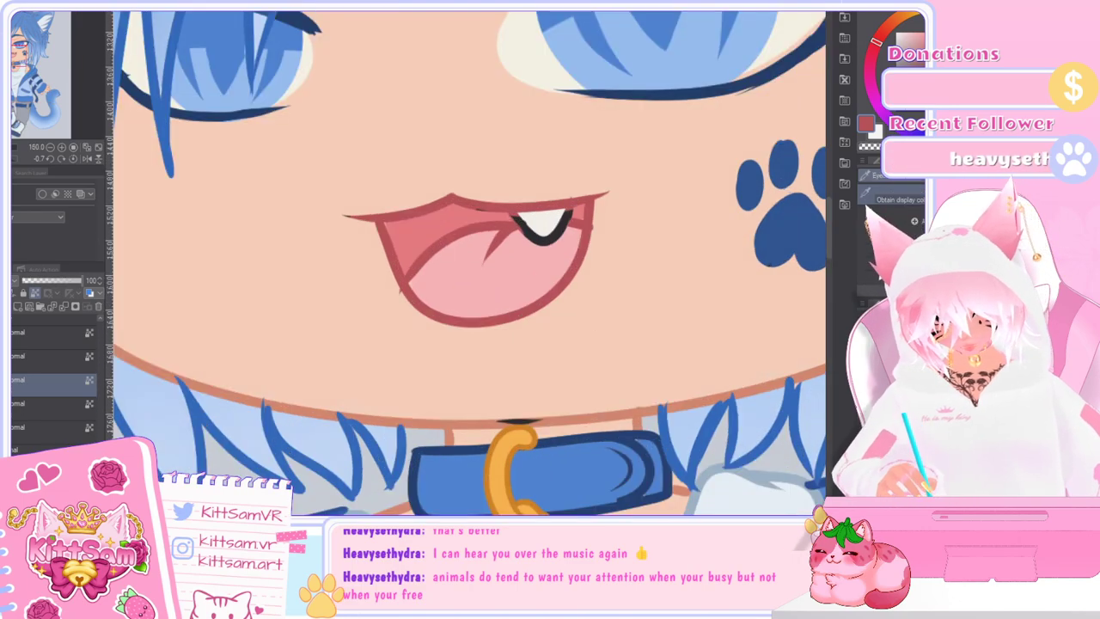
click(540, 225)
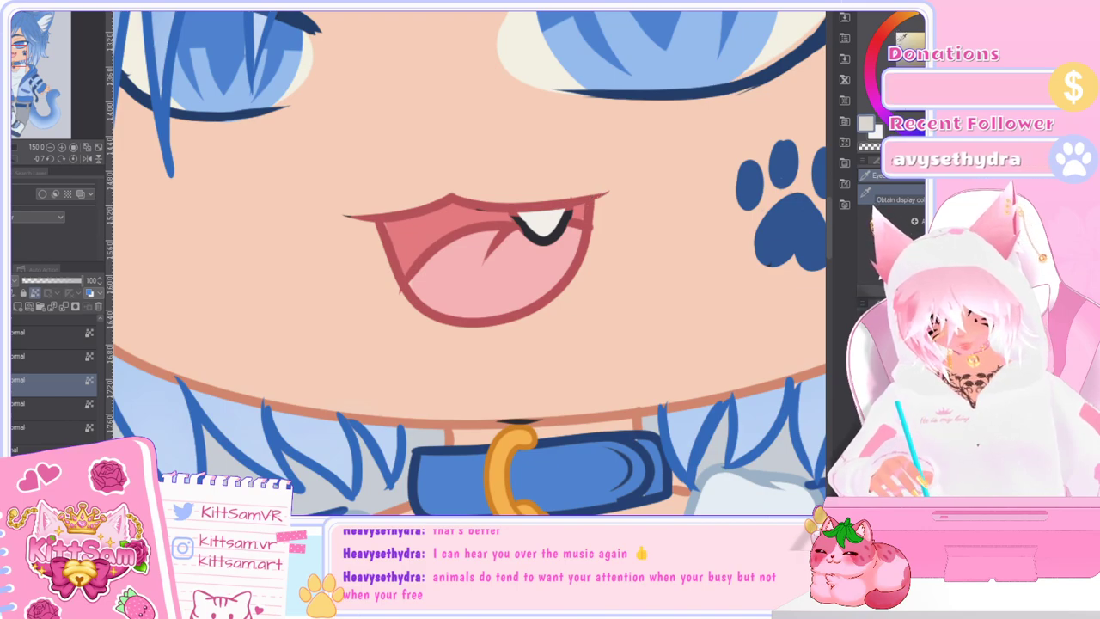
mouse_move(559, 234)
mouse_down()
mouse_move(534, 244)
mouse_move(563, 227)
mouse_up()
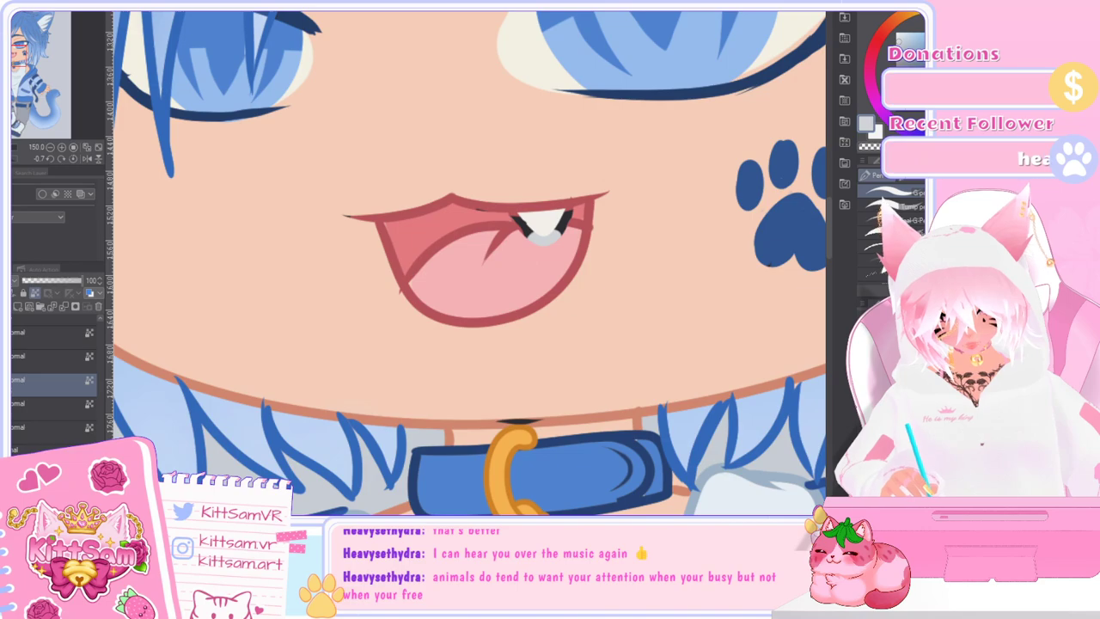
scroll(747, 287, down, 2)
scroll(645, 268, up, 2)
drag(643, 260, 620, 243)
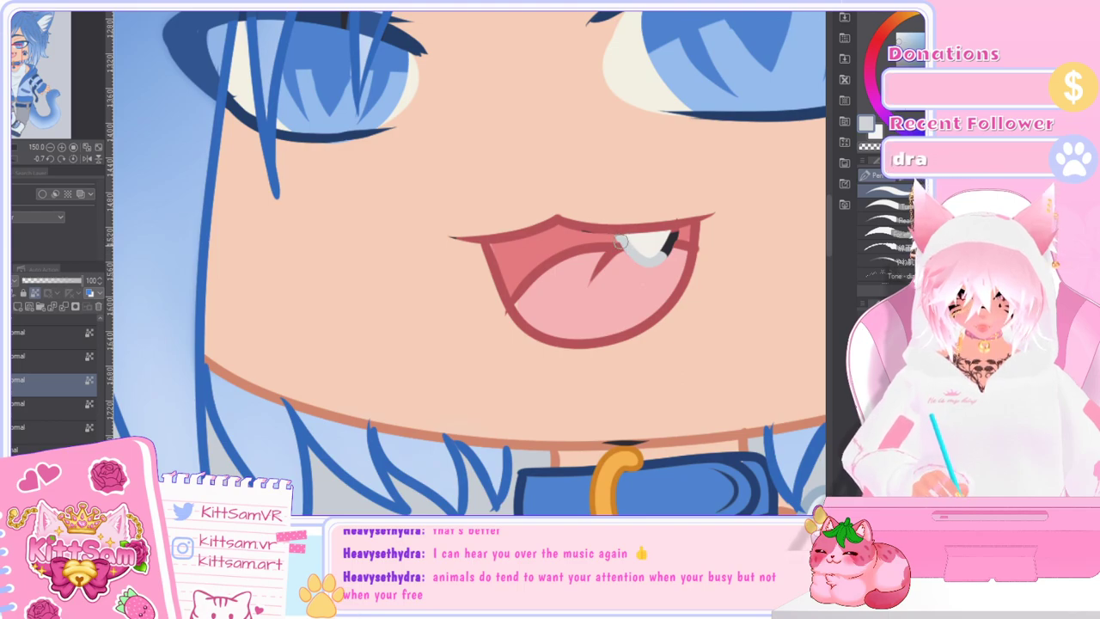
mouse_move(625, 246)
mouse_down()
mouse_move(656, 261)
mouse_move(665, 252)
mouse_move(651, 264)
mouse_move(677, 231)
mouse_up()
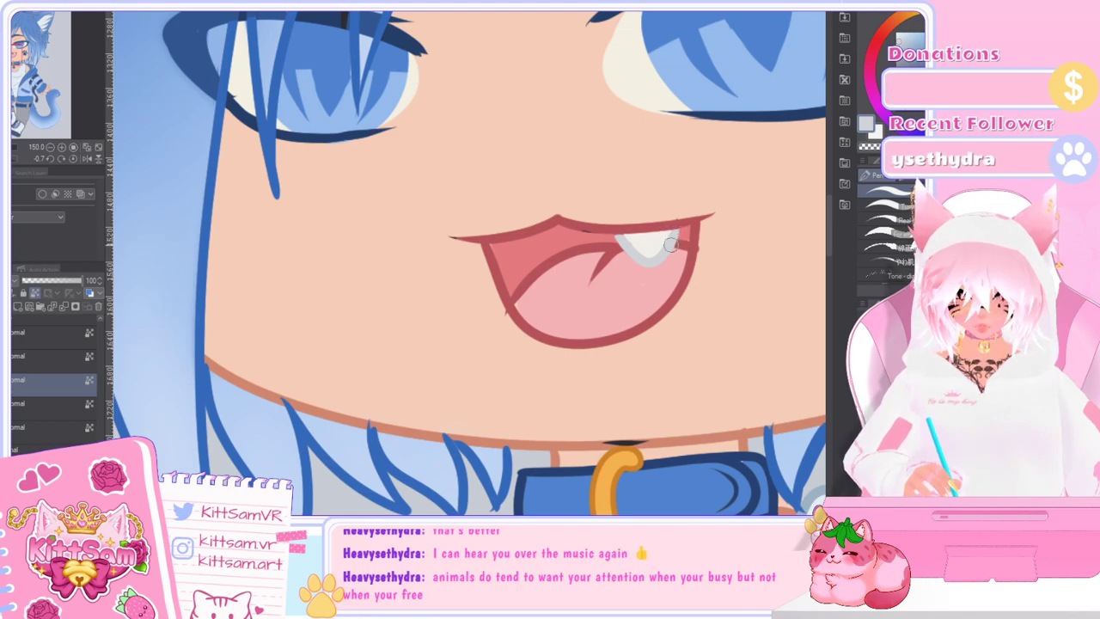
Step: Sample the mouth's rose red, recolor the remaining dark upper lip line beside the fang and review the whole character
key(i)
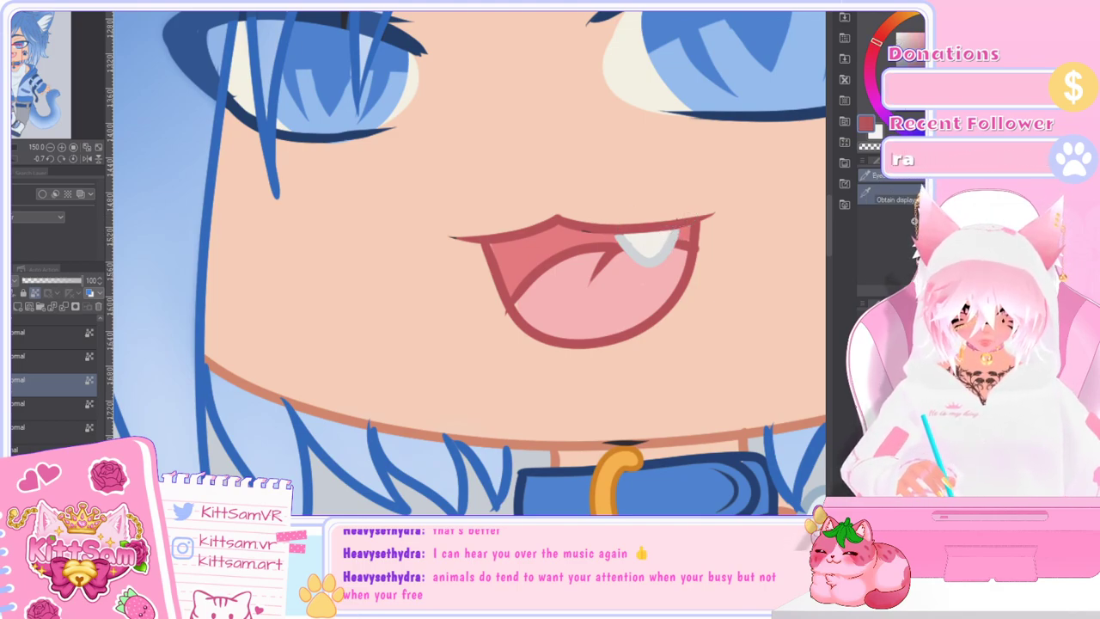
key(p)
drag(574, 227, 593, 230)
scroll(616, 209, down, 5)
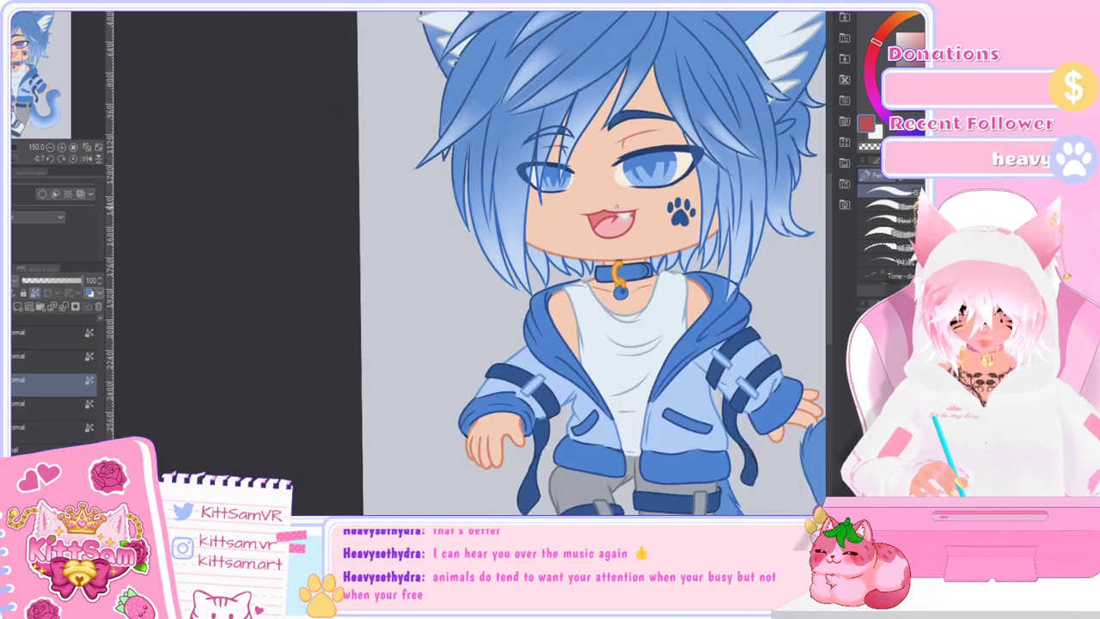
scroll(616, 209, down, 1)
mouse_move(829, 280)
mouse_down()
mouse_move(836, 244)
mouse_move(831, 280)
mouse_up()
drag(412, 522, 461, 522)
drag(793, 304, 827, 310)
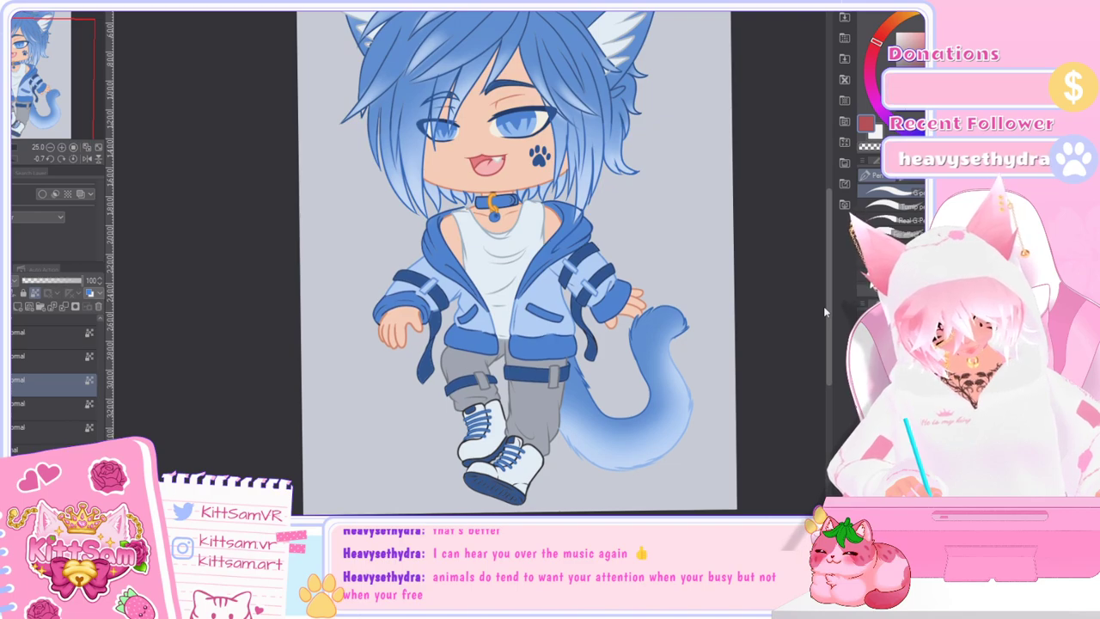
mouse_move(823, 306)
mouse_down()
mouse_move(830, 280)
mouse_move(830, 293)
mouse_up()
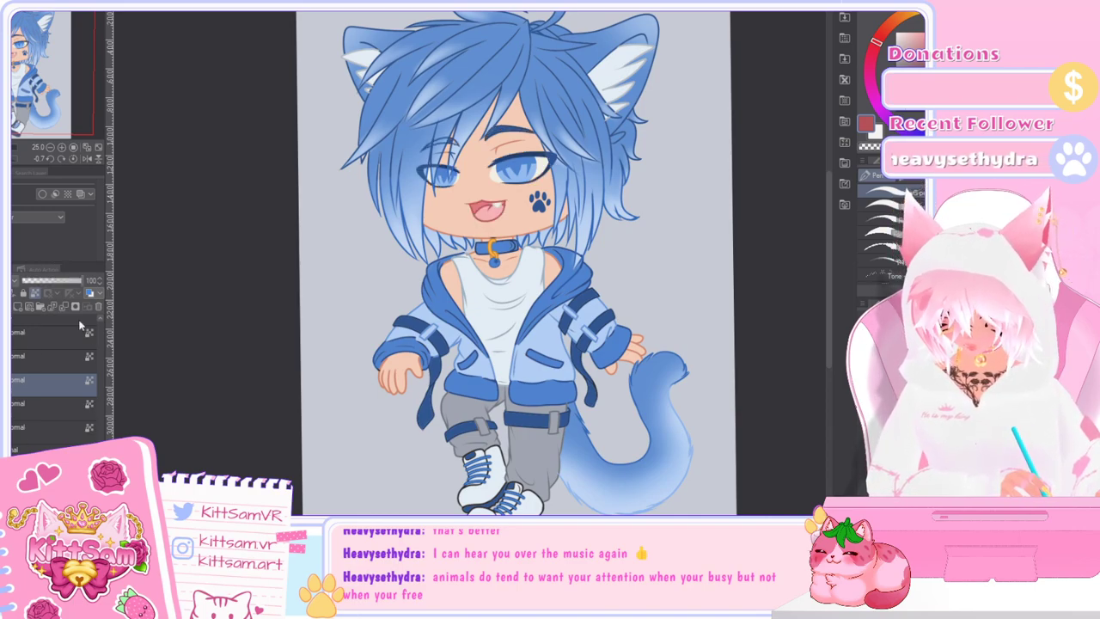
Step: Add a new layer and airbrush a soft light blue glow, sampled from the iris, over the lower part of both irises
mouse_move(101, 458)
mouse_down()
mouse_move(116, 355)
mouse_move(105, 469)
mouse_up()
click(52, 472)
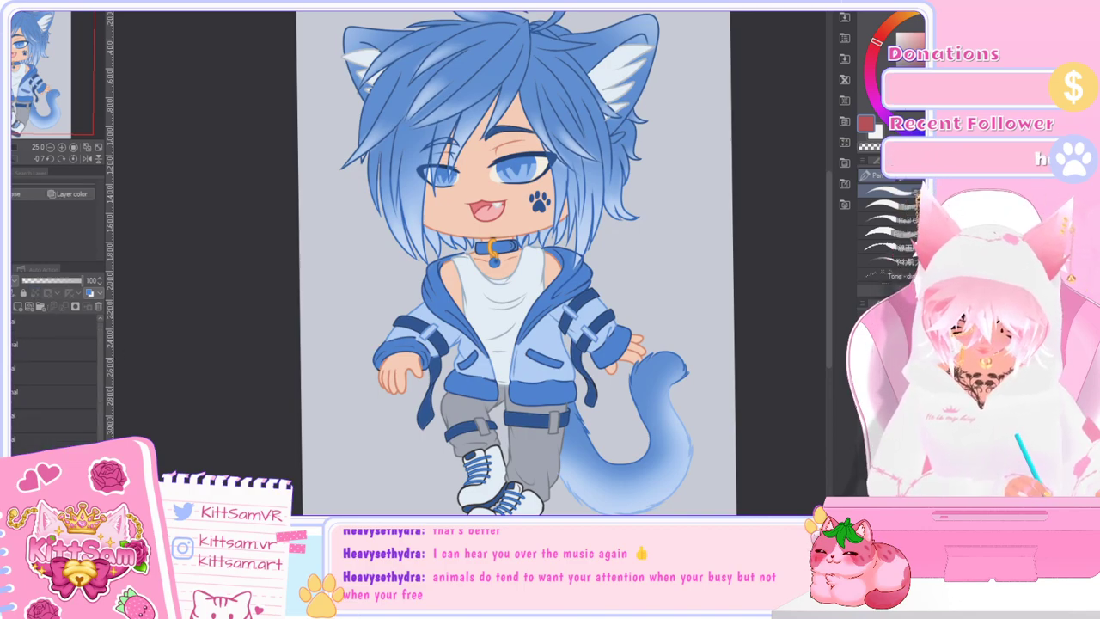
click(16, 308)
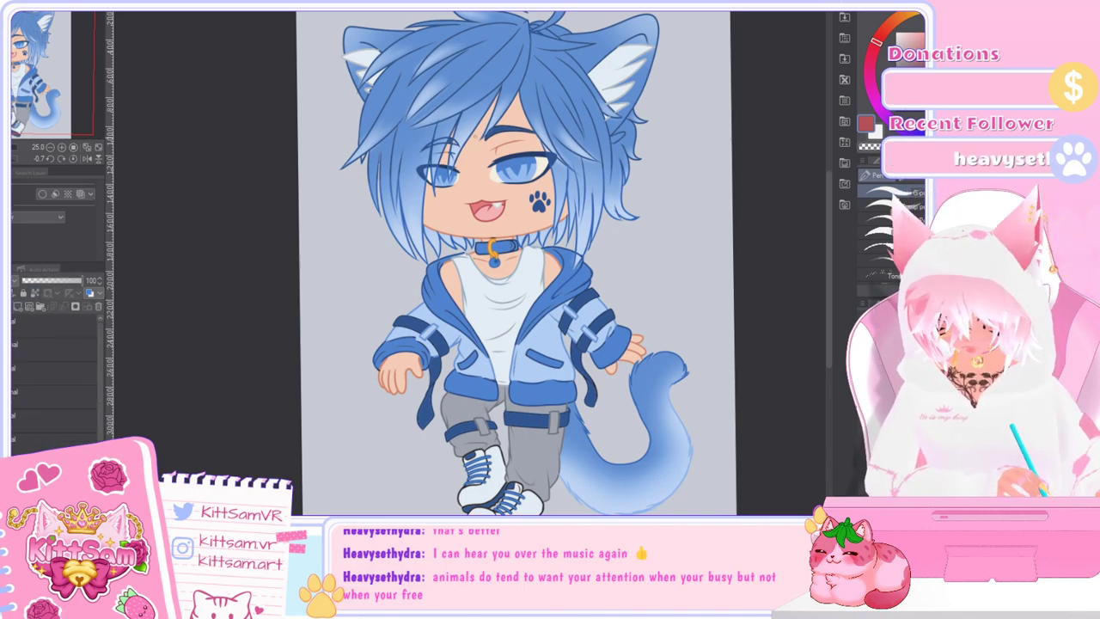
scroll(525, 161, up, 3)
alt+click(528, 186)
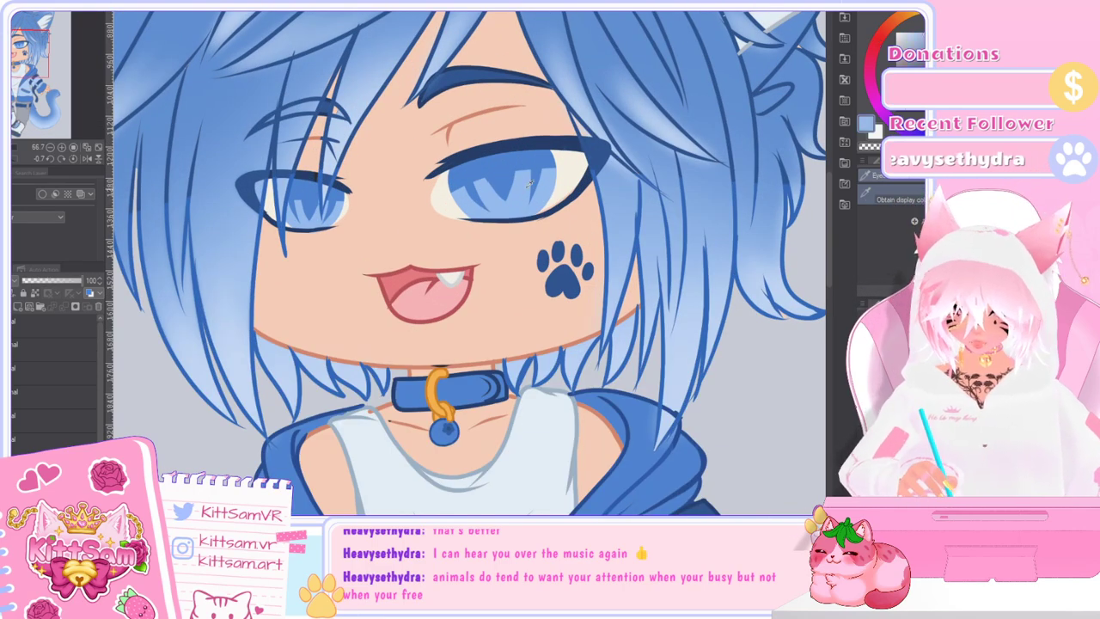
drag(512, 188, 499, 193)
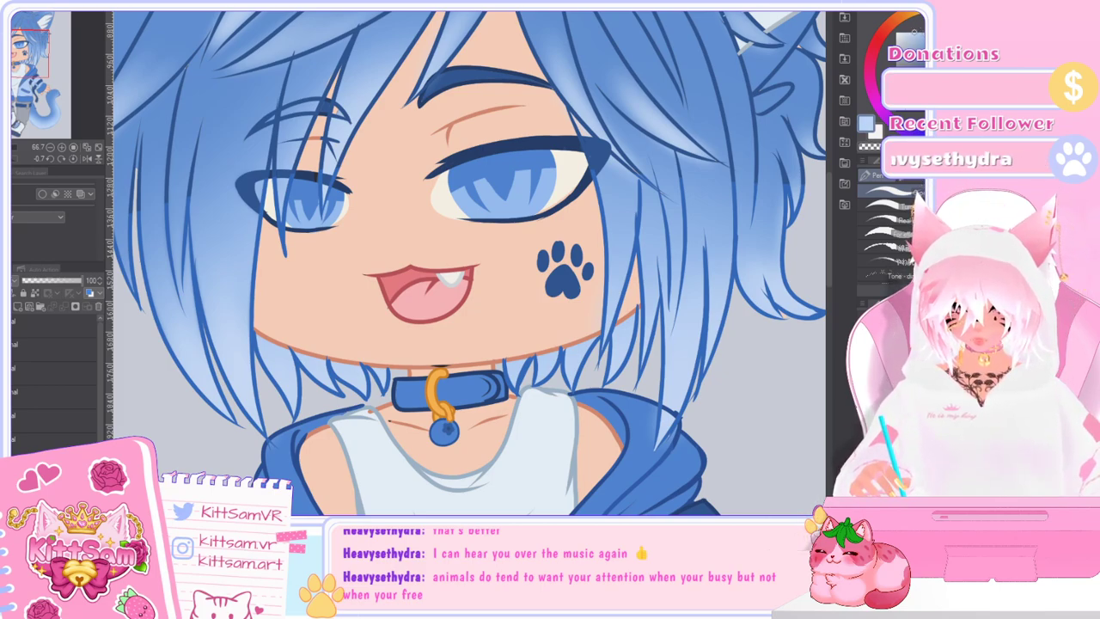
key(b)
mouse_move(513, 201)
mouse_down()
mouse_move(487, 199)
mouse_move(497, 207)
mouse_up()
drag(311, 221, 310, 207)
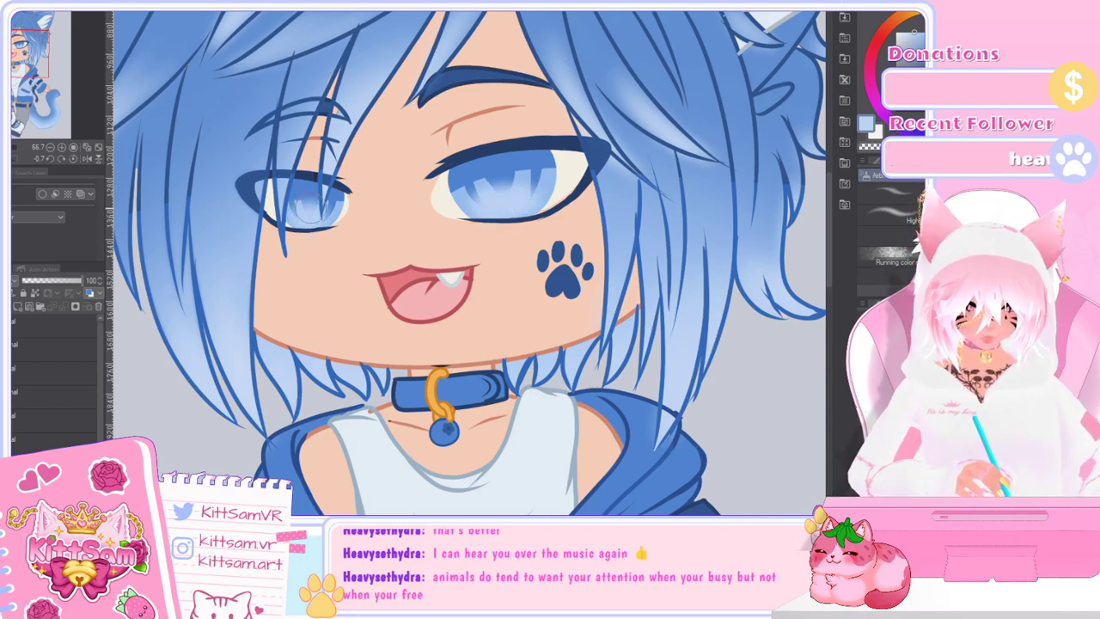
Step: Give the iris glow layer a brightening blending mode at 32% opacity and add a new layer for the eye highlights
click(14, 281)
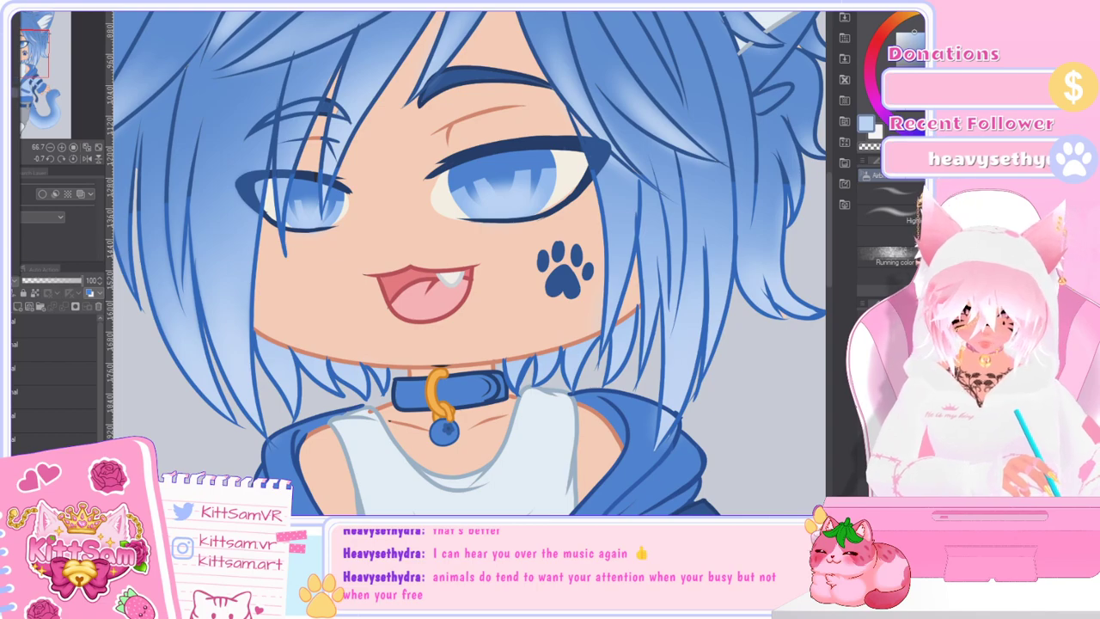
click(15, 70)
drag(52, 281, 41, 282)
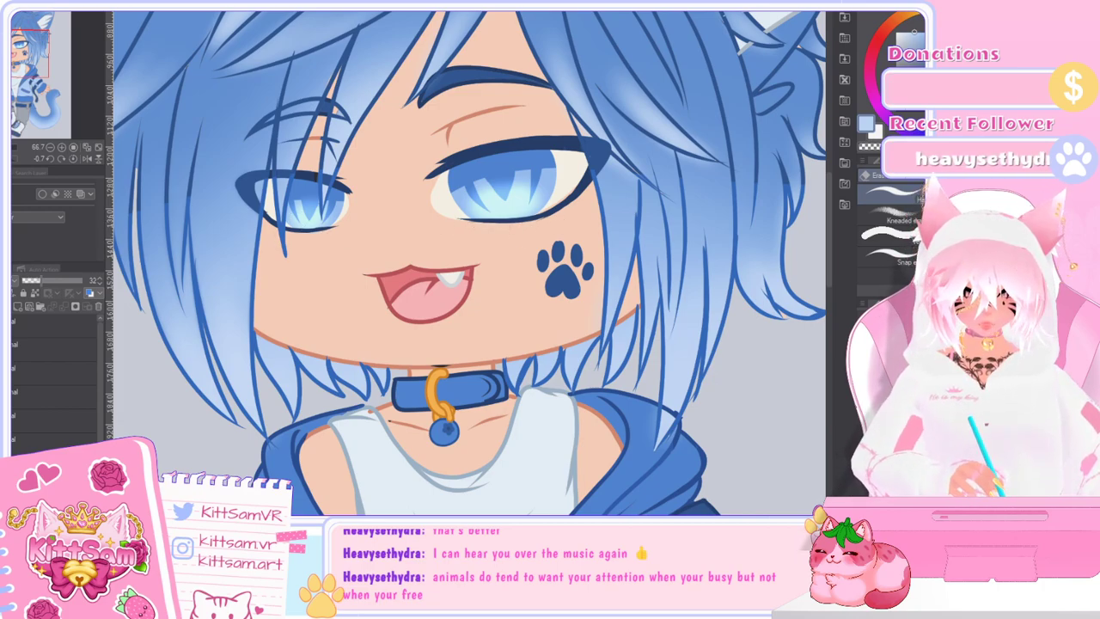
key(p)
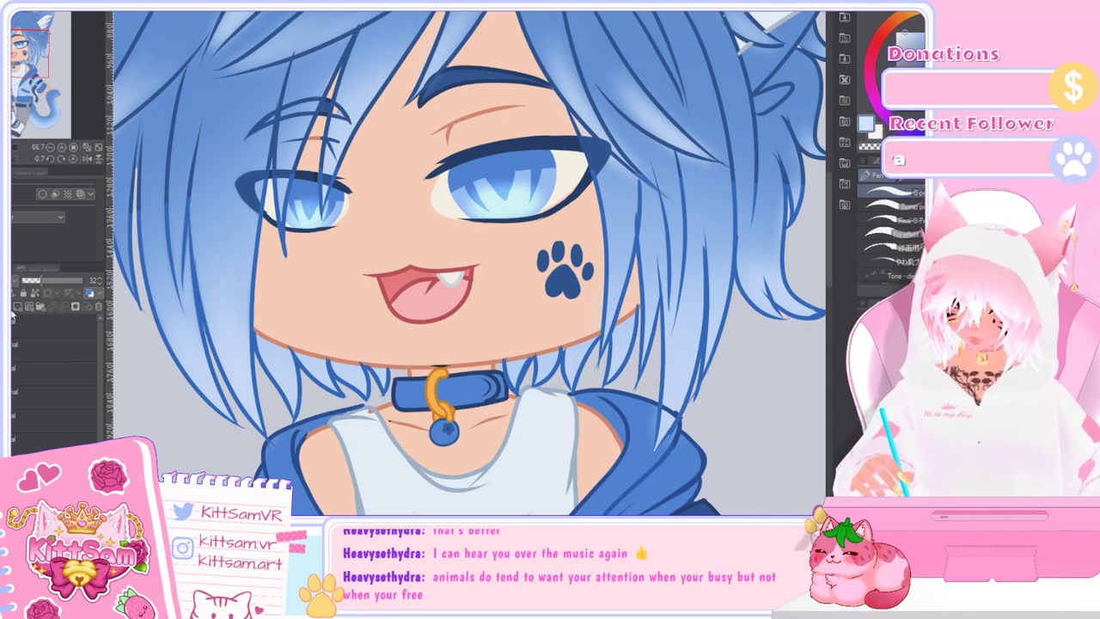
click(17, 308)
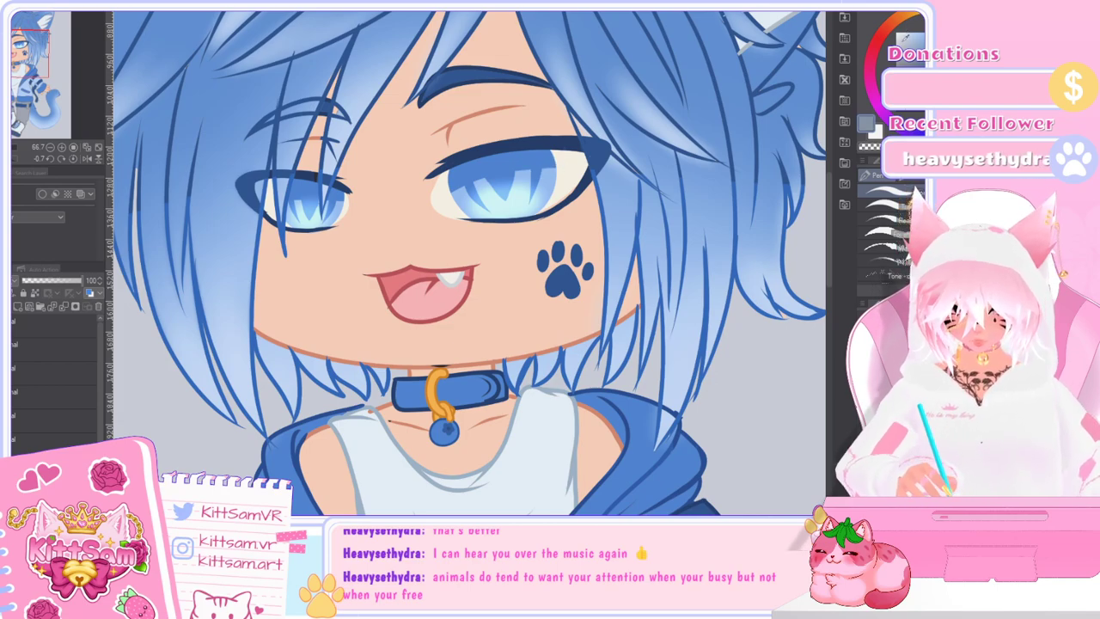
mouse_move(563, 157)
mouse_down()
mouse_move(535, 174)
mouse_move(562, 164)
mouse_move(526, 166)
mouse_move(555, 165)
mouse_up()
key(ctrl+z)
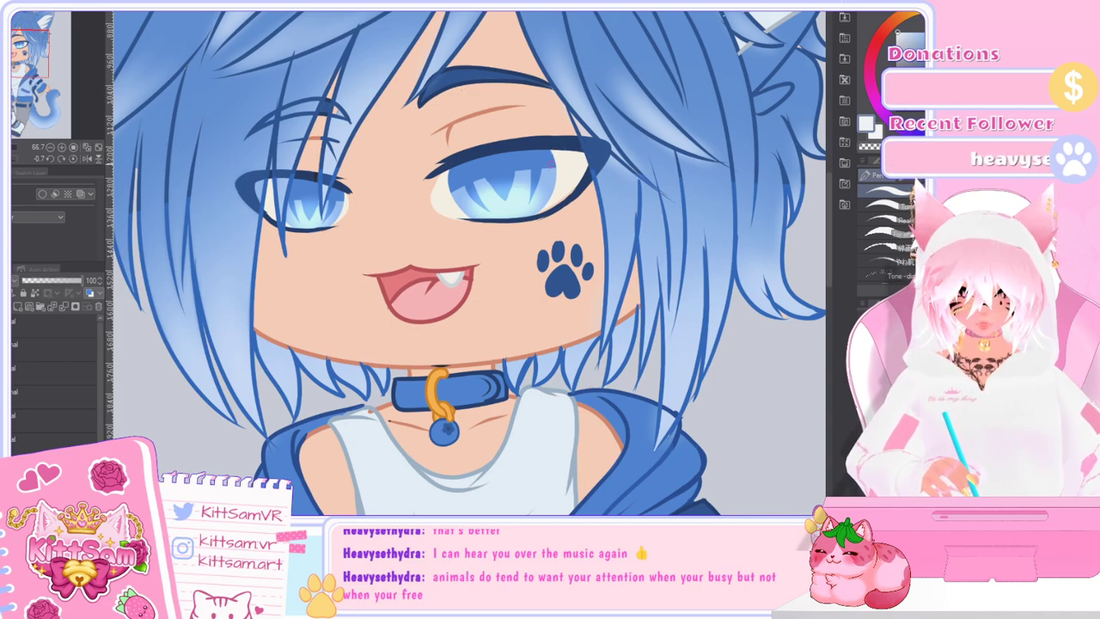
drag(550, 156, 563, 163)
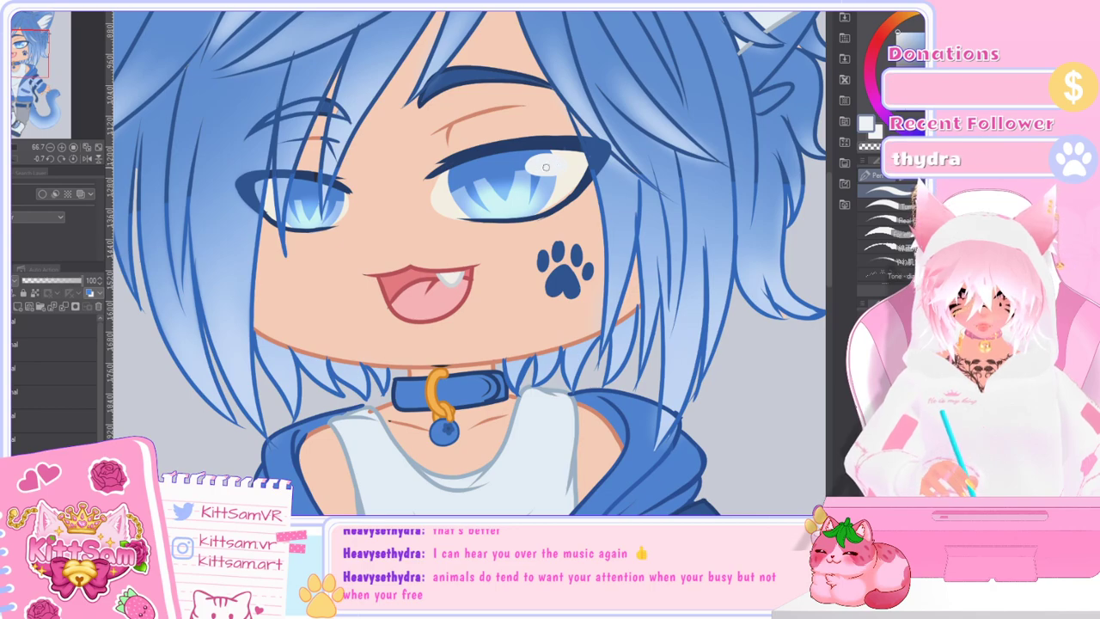
key(ctrl+z)
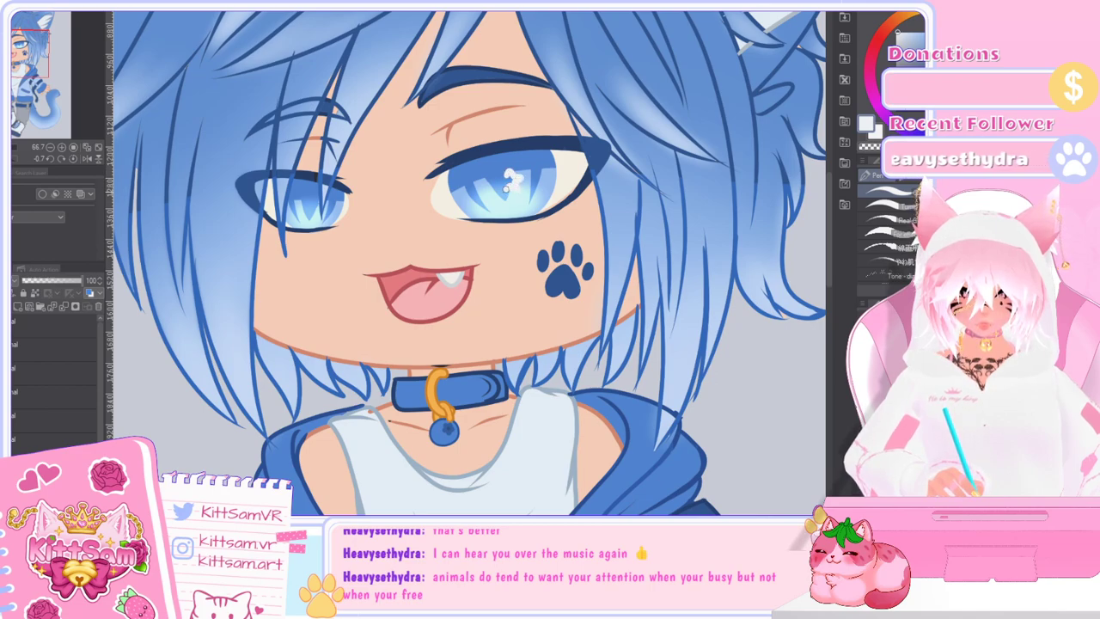
click(512, 178)
mouse_move(550, 160)
mouse_down()
mouse_move(561, 182)
mouse_move(547, 175)
mouse_move(567, 161)
mouse_up()
key(ctrl+z)
key(ctrl+z)
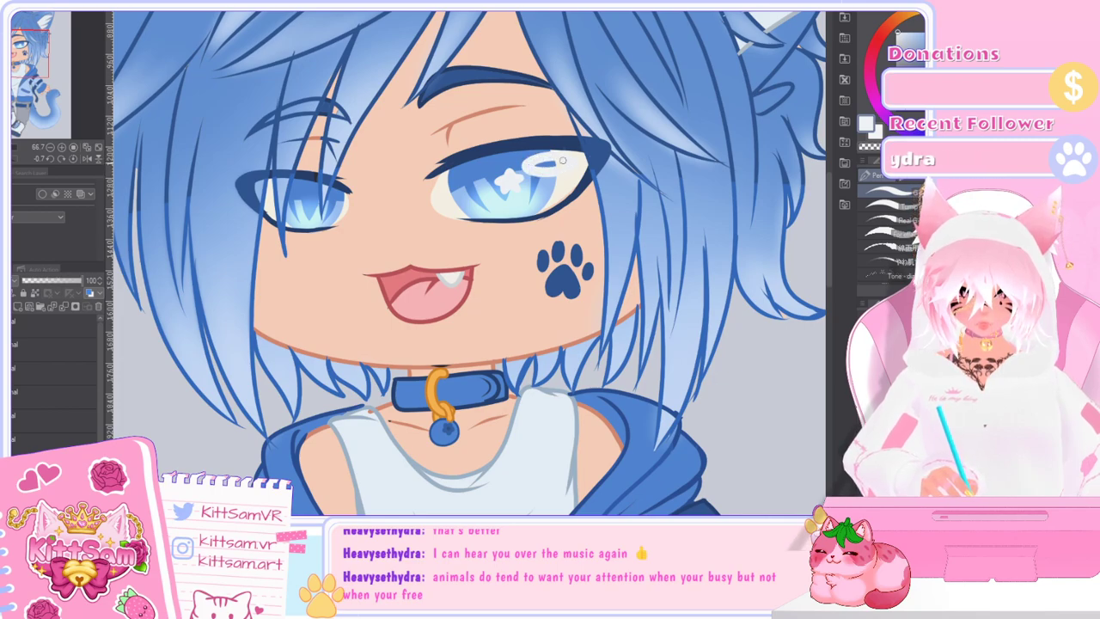
key(ctrl+z)
key(ctrl+z)
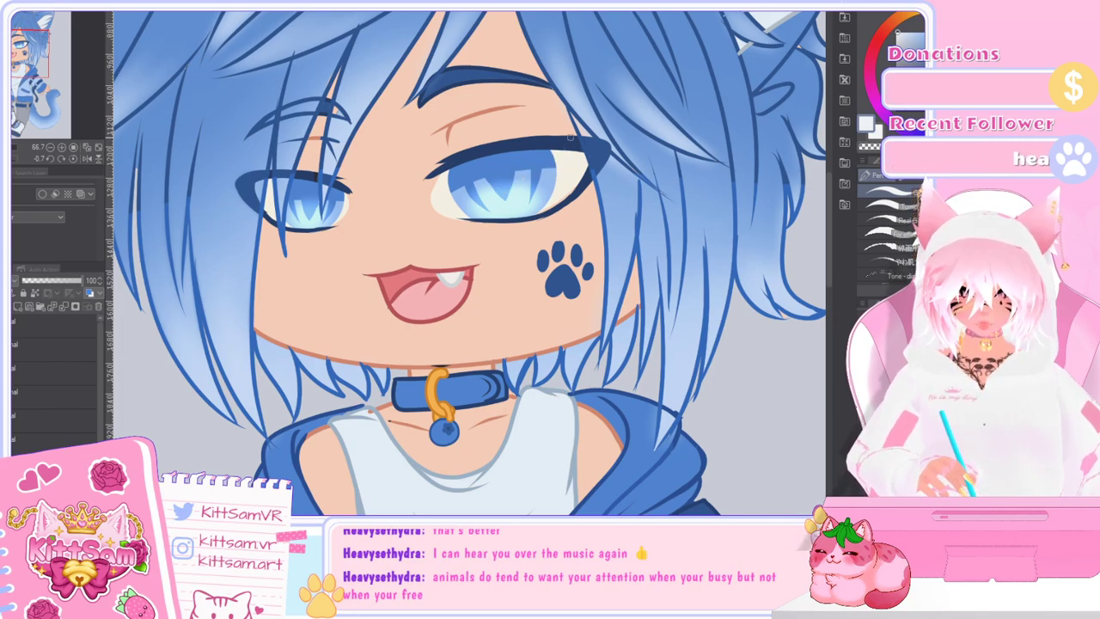
click(468, 169)
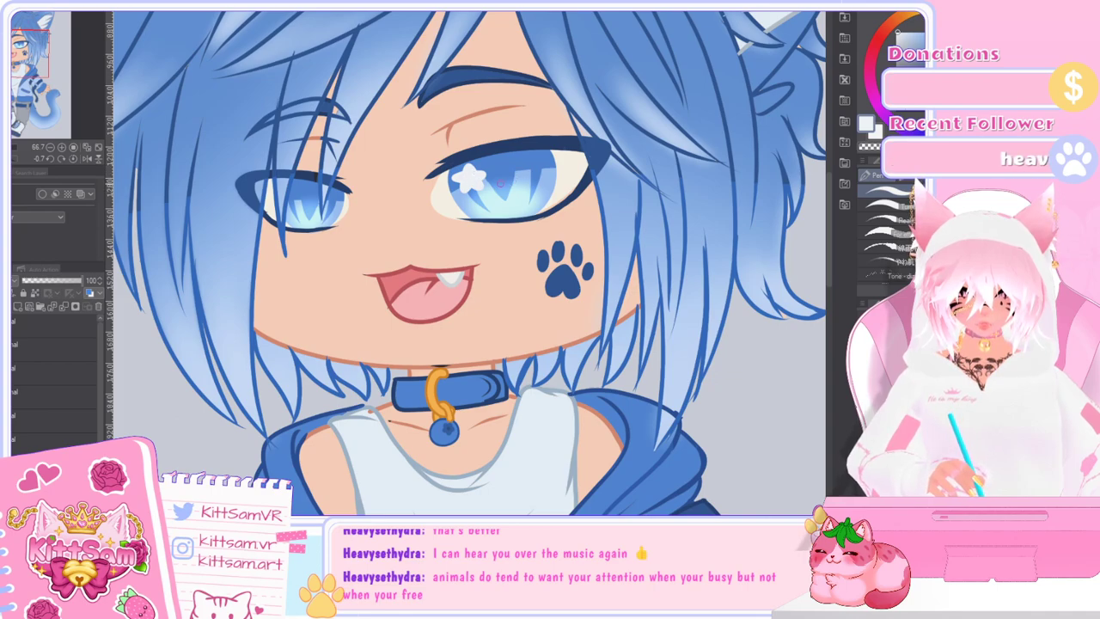
key(ctrl+z)
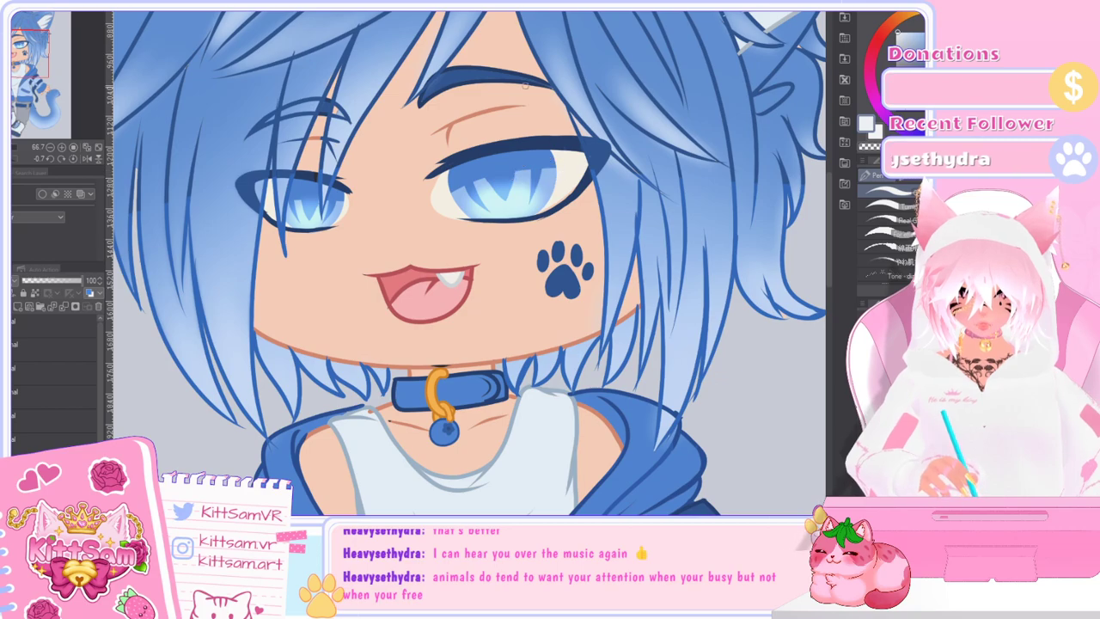
Step: Paint near-white highlights in the uncovered eye: a large oval, a small flower-like star and a small oval below it
mouse_move(557, 160)
mouse_down()
mouse_move(516, 180)
mouse_move(559, 165)
mouse_move(520, 181)
mouse_move(542, 173)
mouse_up()
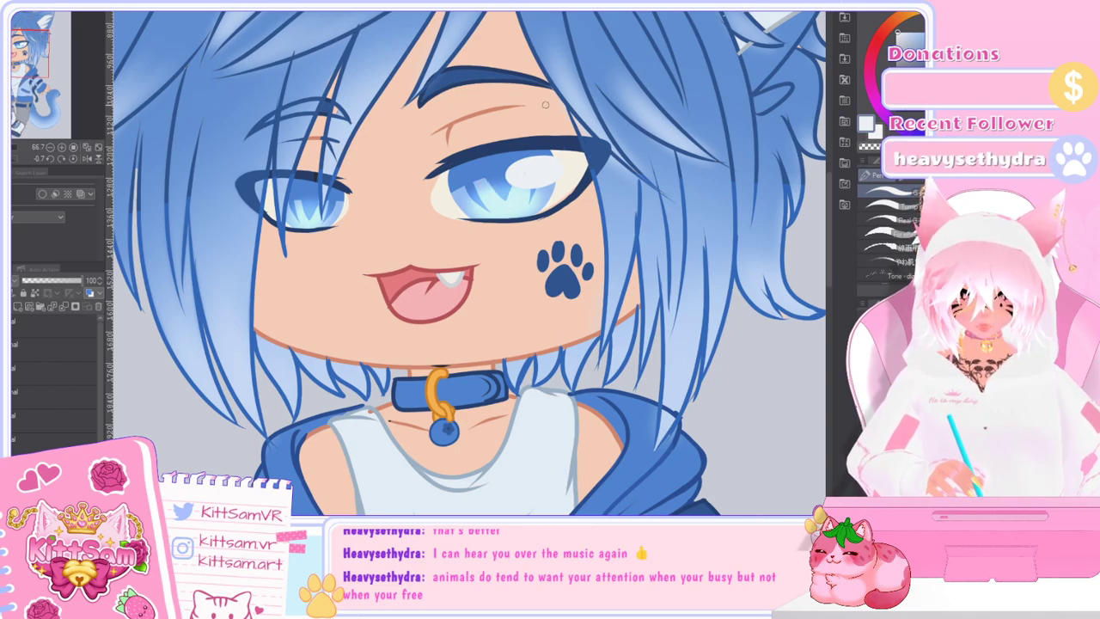
scroll(545, 104, up, 2)
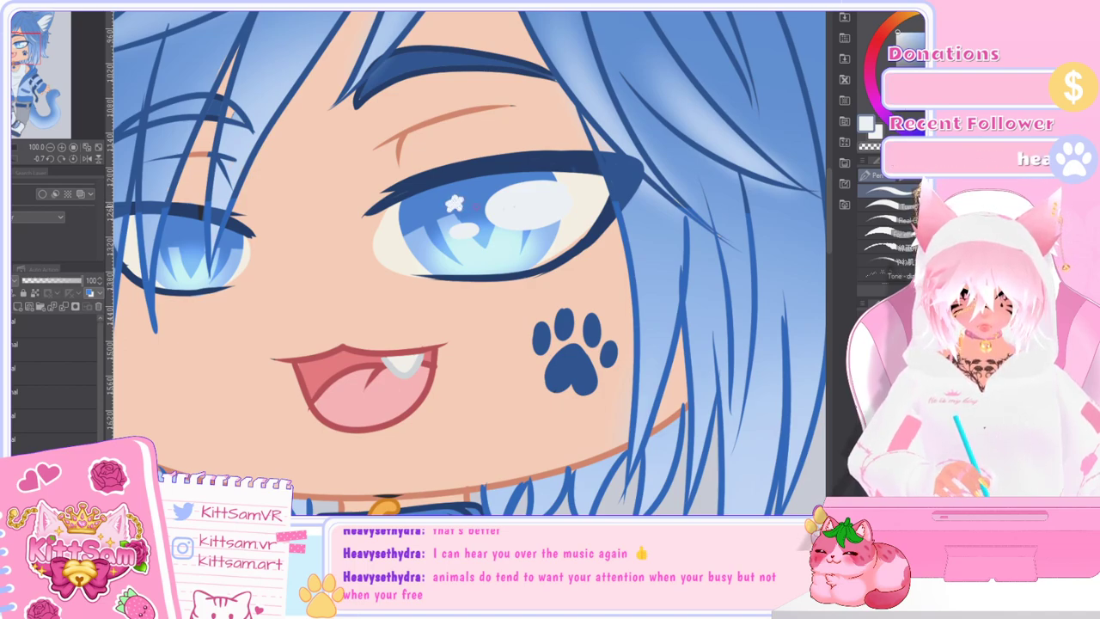
scroll(556, 262, down, 3)
scroll(573, 259, up, 1)
scroll(572, 260, up, 2)
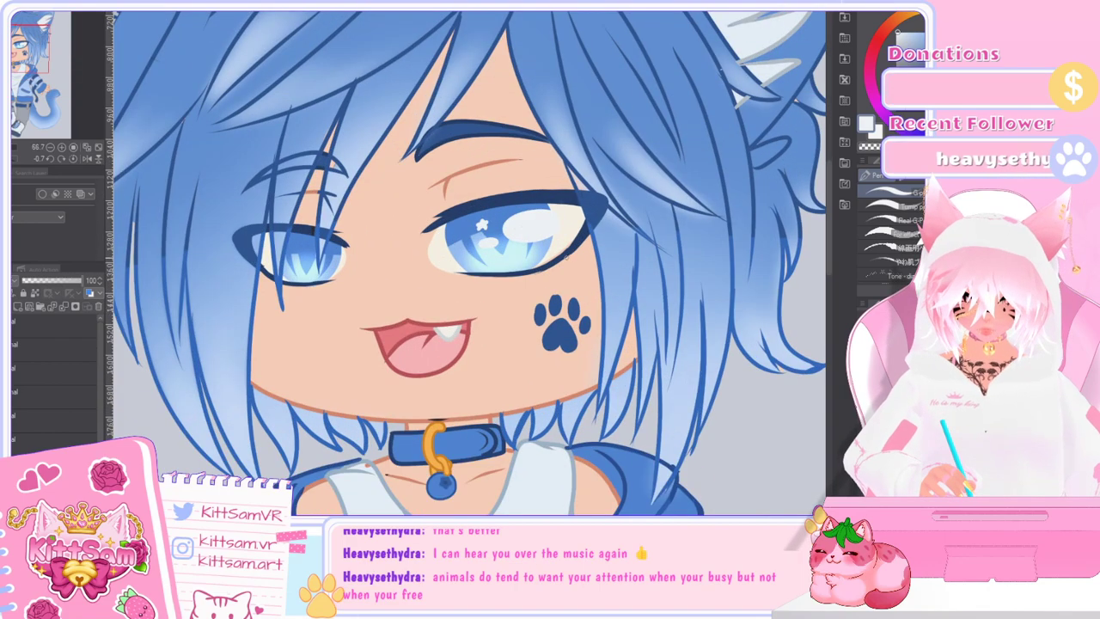
Step: Review the whole character, then scale down the uncovered eye's highlights slightly and reposition them near the upper outer part of the iris
scroll(565, 259, down, 4)
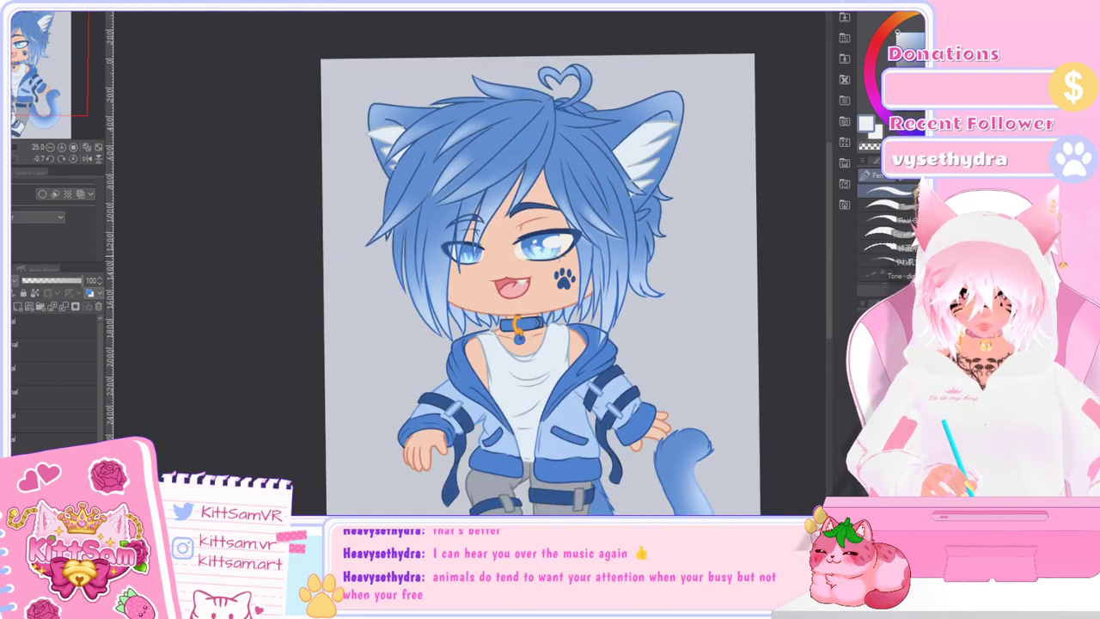
key(ctrl+minus)
key(ctrl+minus)
key(ctrl+plus)
key(ctrl+plus)
key(ctrl+plus)
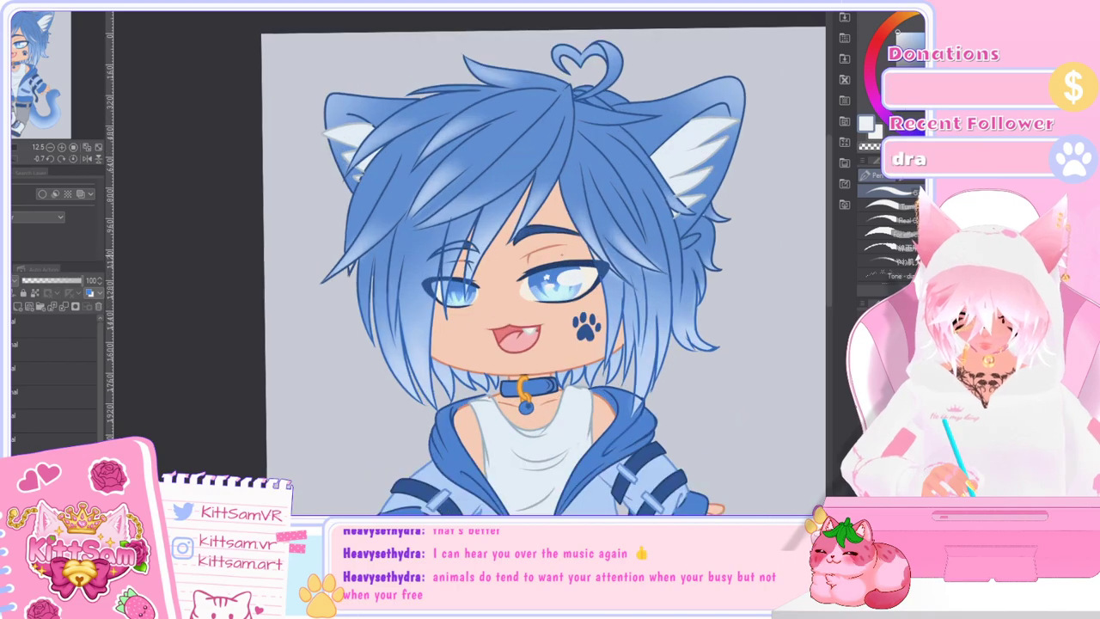
key(ctrl+plus)
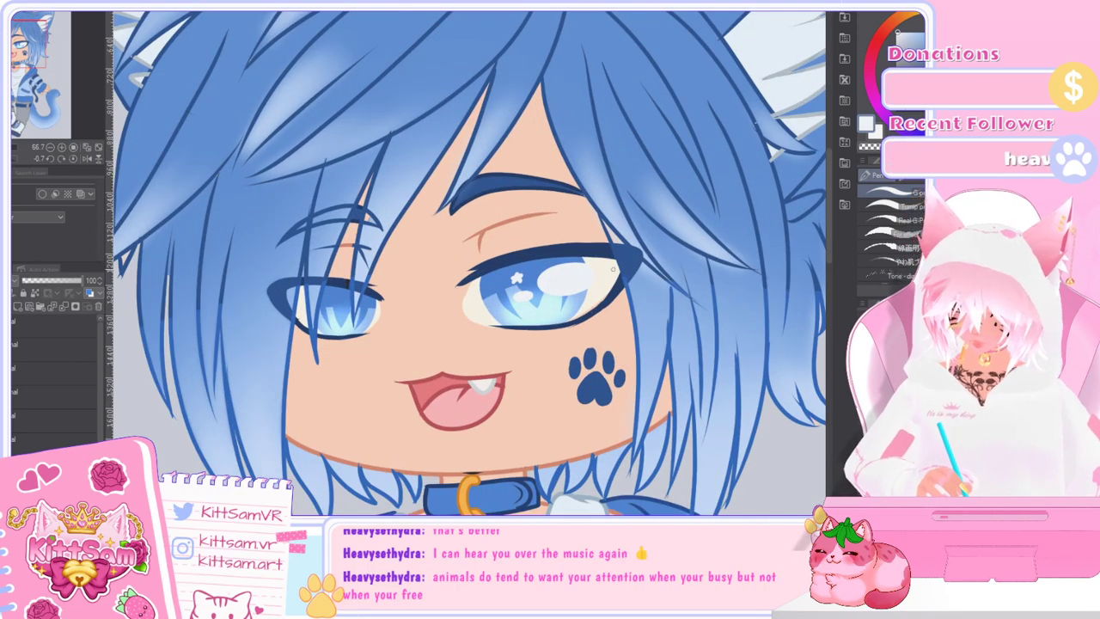
key(ctrl+t)
drag(512, 301, 517, 299)
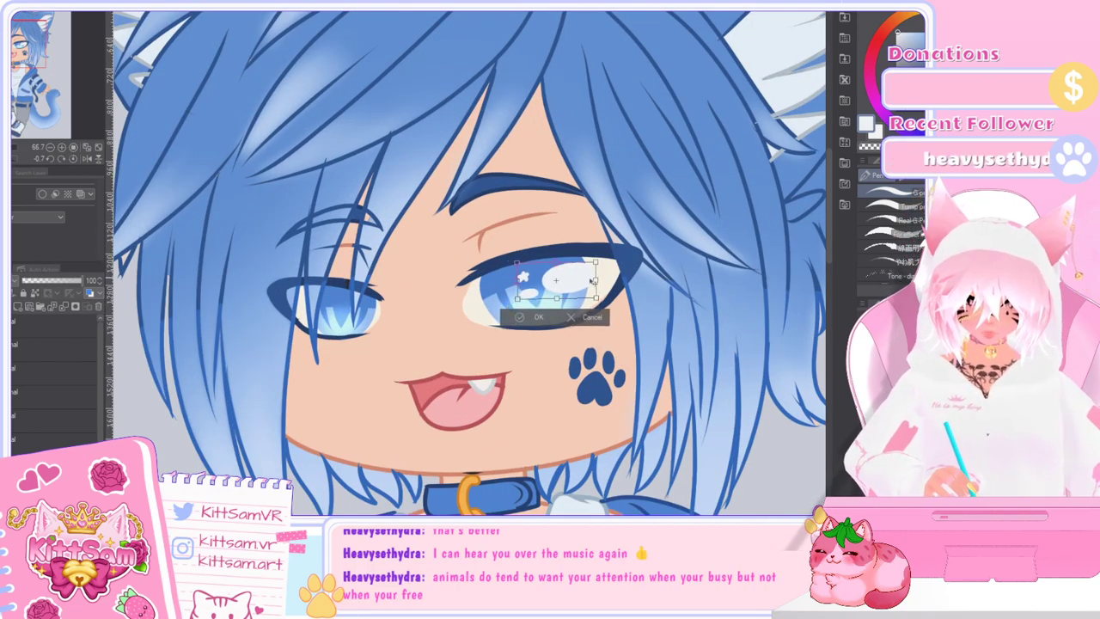
drag(587, 280, 586, 279)
mouse_move(556, 299)
mouse_down()
mouse_move(590, 274)
mouse_move(567, 281)
mouse_up()
click(538, 309)
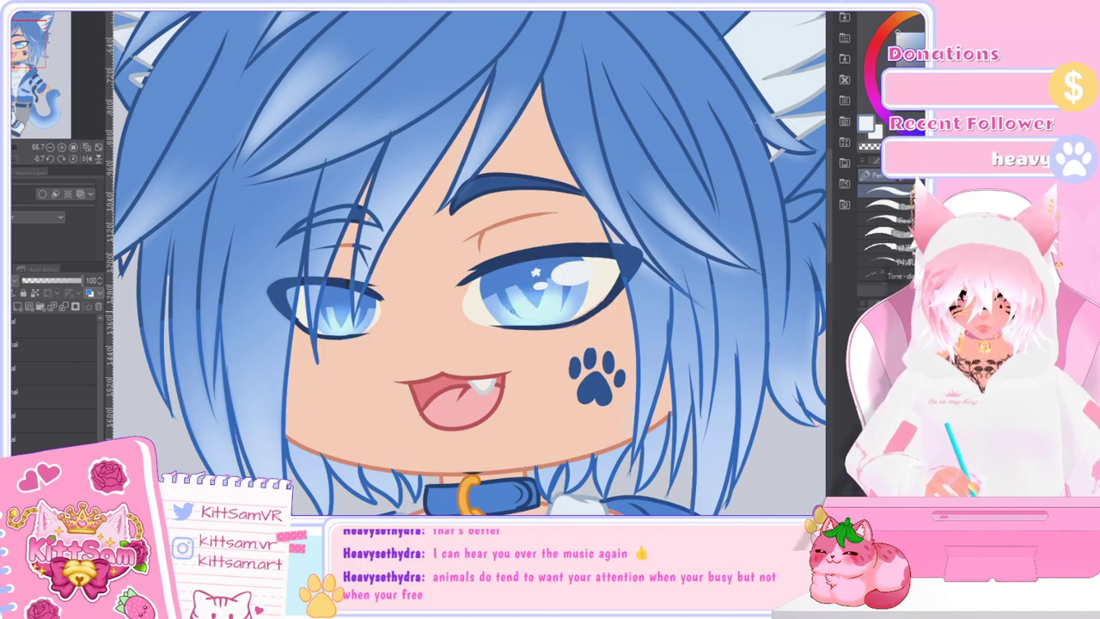
Step: Lasso the small flower-like highlight and move it slightly up and closer to the large oval, then clear the selection
key(p)
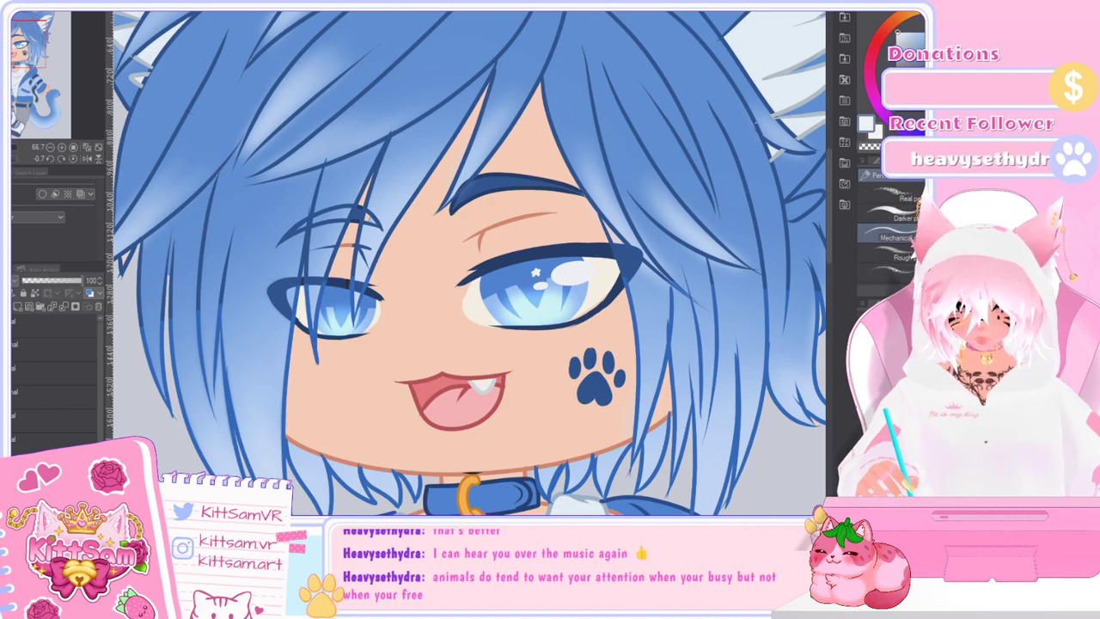
scroll(530, 273, up, 3)
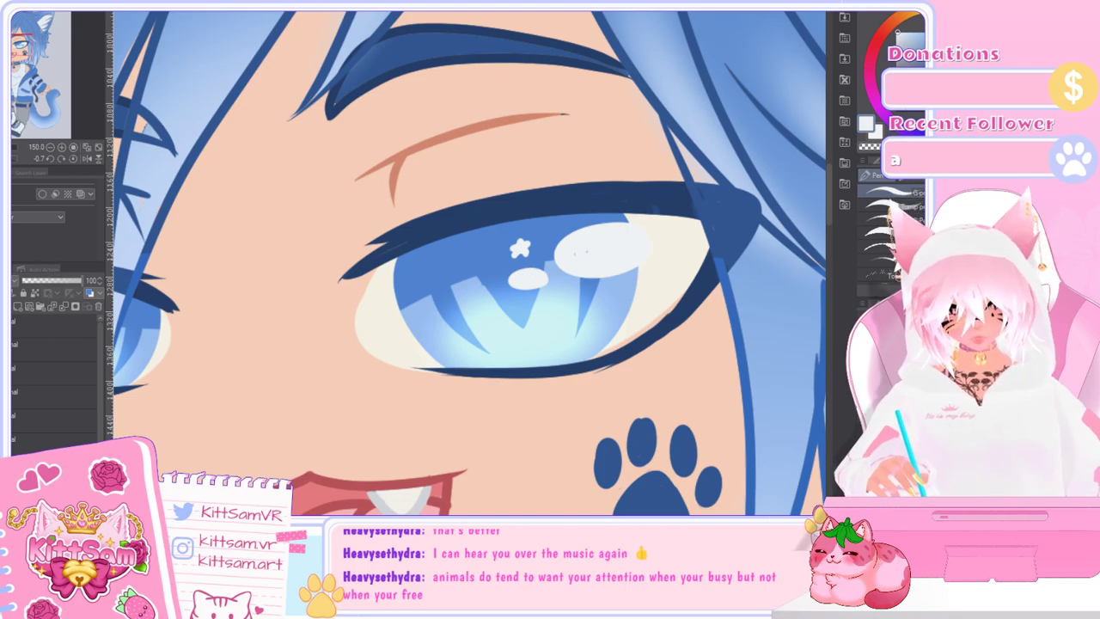
key(m)
mouse_move(536, 234)
mouse_down()
mouse_move(495, 229)
mouse_move(534, 247)
mouse_move(505, 255)
mouse_move(556, 240)
mouse_up()
key(ctrl+t)
click(509, 269)
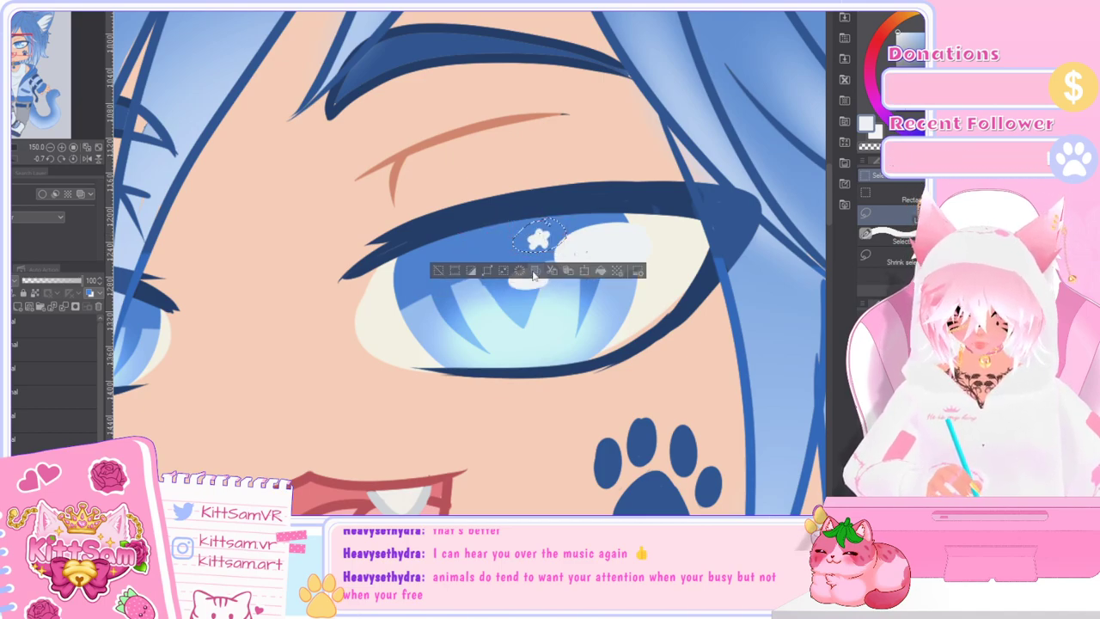
click(439, 271)
scroll(444, 273, down, 4)
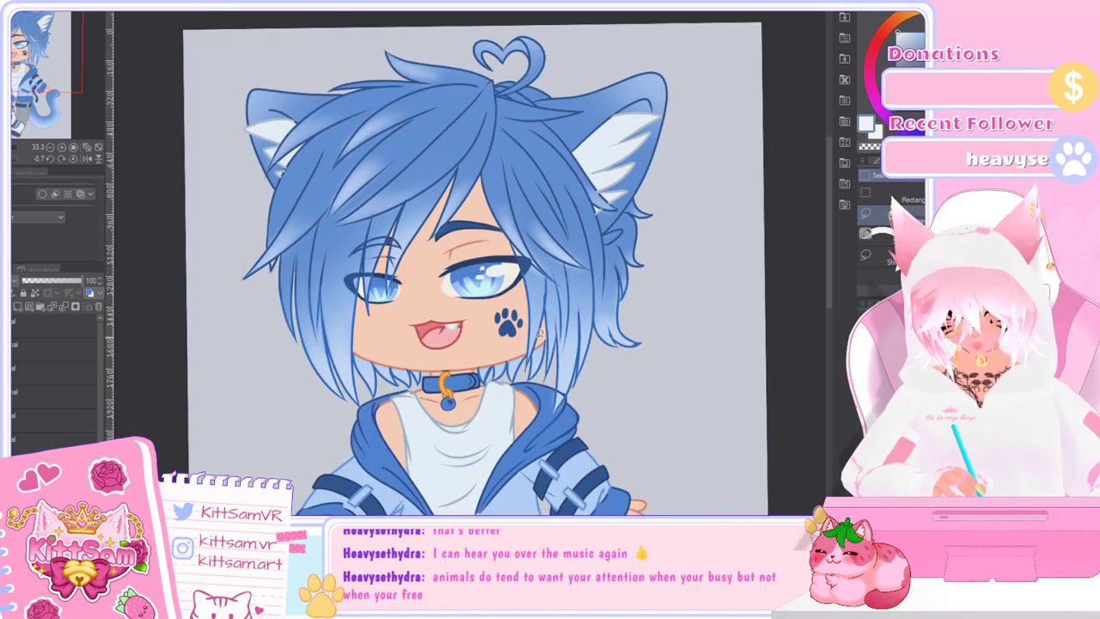
Step: Reshape the small flower-like highlight into a crisp five-pointed star and review the character
scroll(488, 272, up, 5)
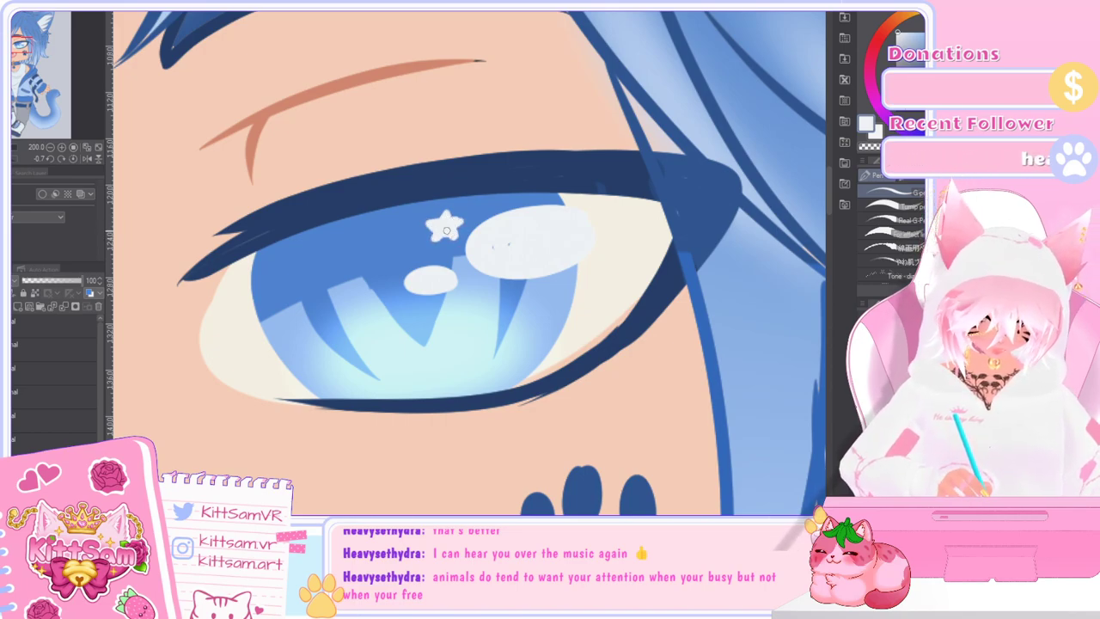
scroll(520, 277, down, 4)
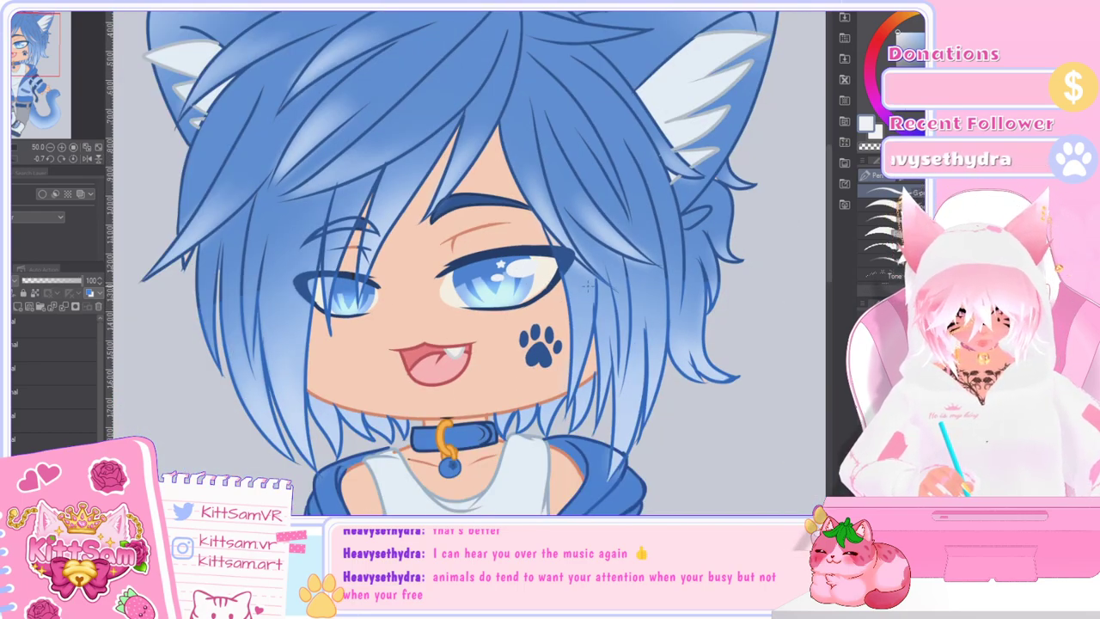
drag(828, 267, 843, 248)
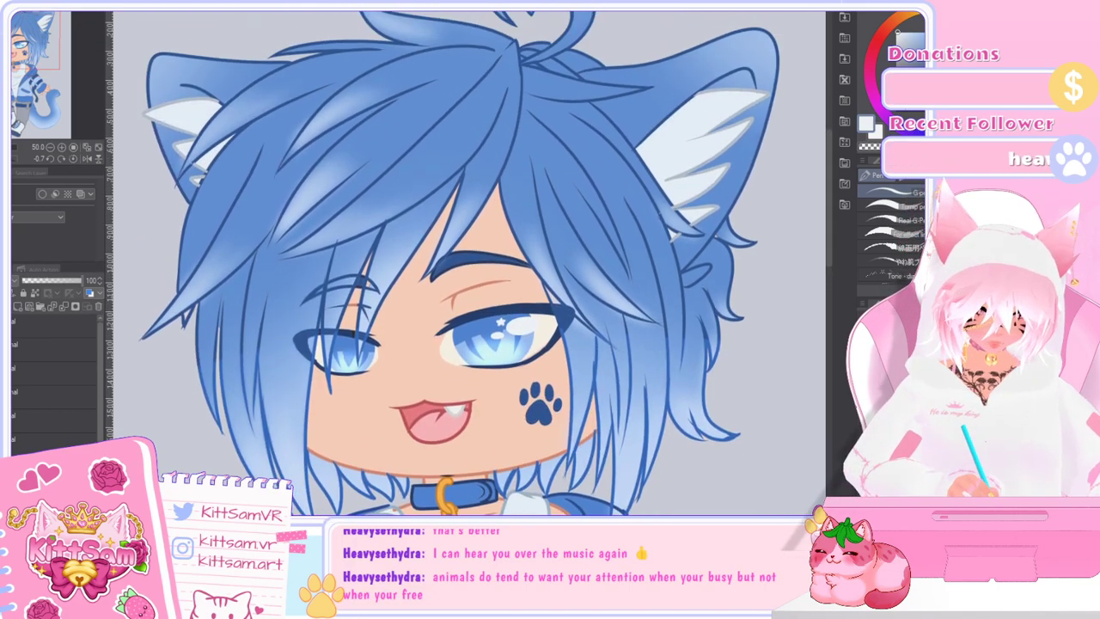
key(ctrl+minus)
key(ctrl+minus)
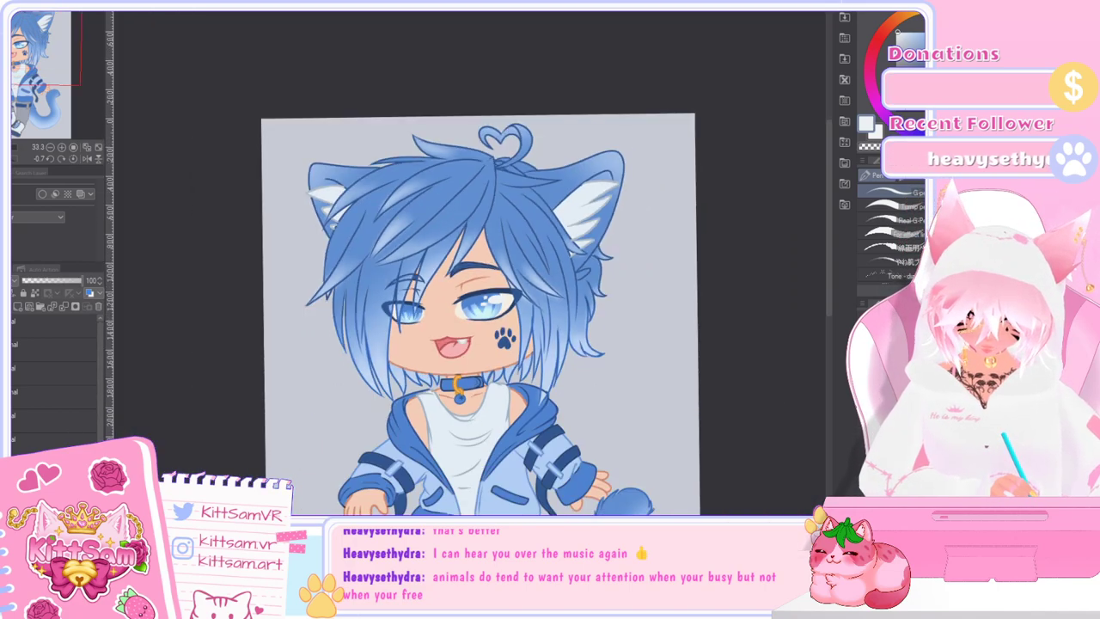
Step: Erase stray bits at the lower end of the larger ear's inner fur, where it meets the hair lock
drag(99, 378, 99, 413)
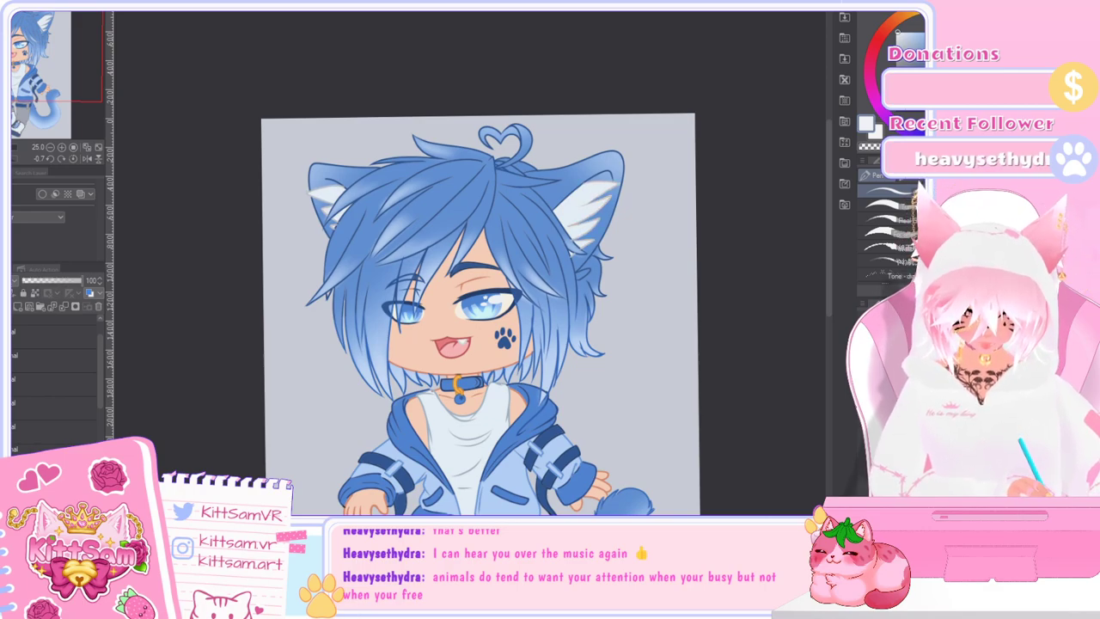
scroll(573, 262, up, 2)
scroll(573, 262, up, 1)
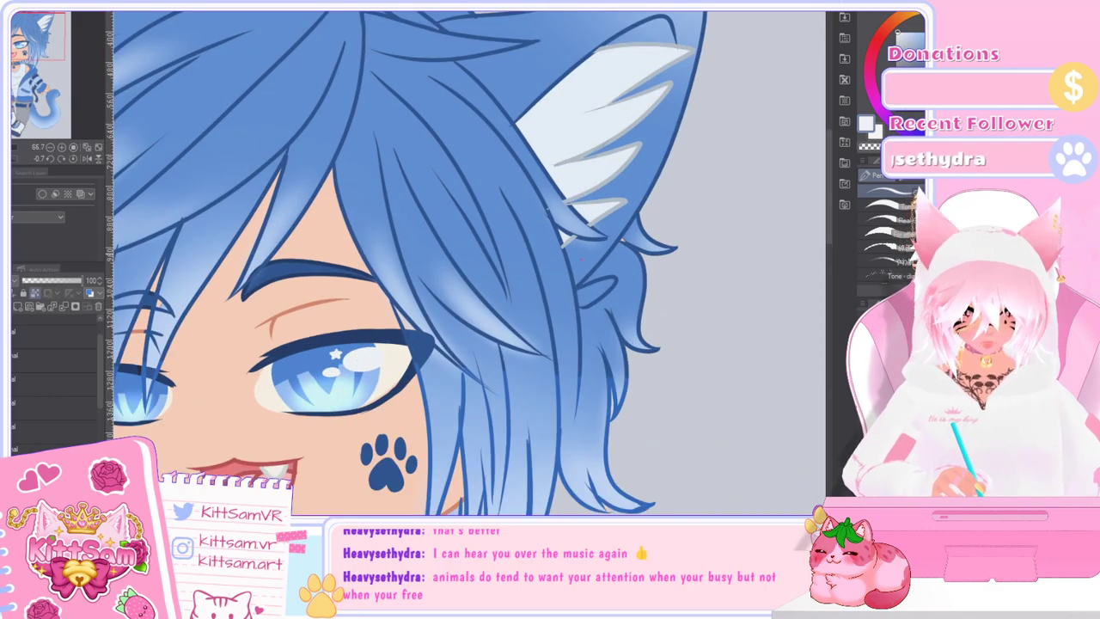
key(e)
scroll(550, 220, up, 1)
drag(567, 262, 573, 276)
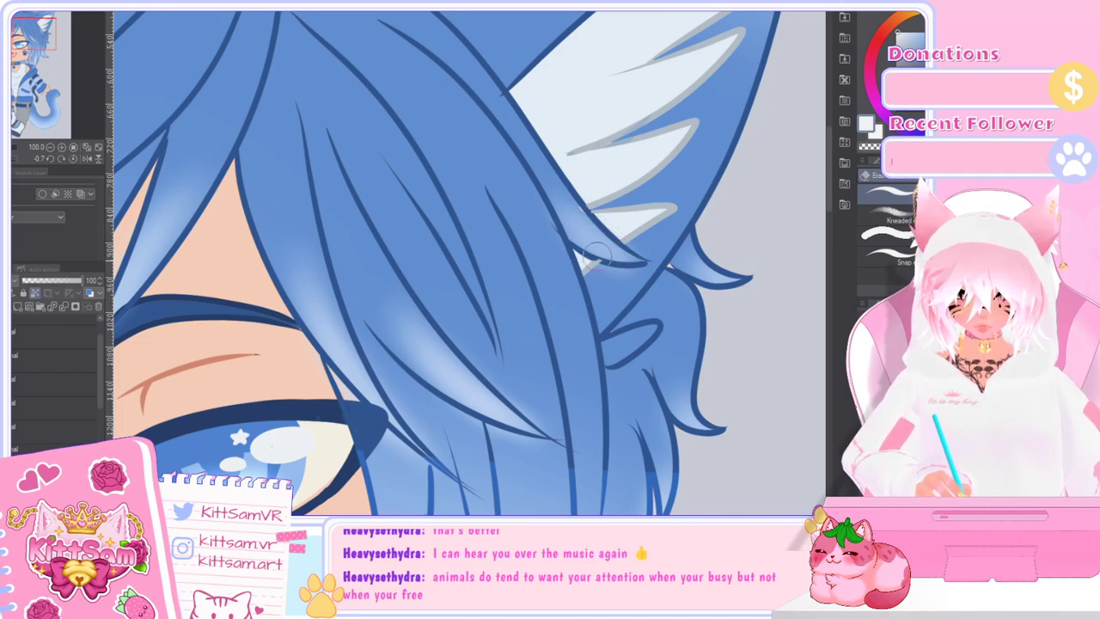
scroll(651, 63, down, 3)
scroll(651, 63, down, 1)
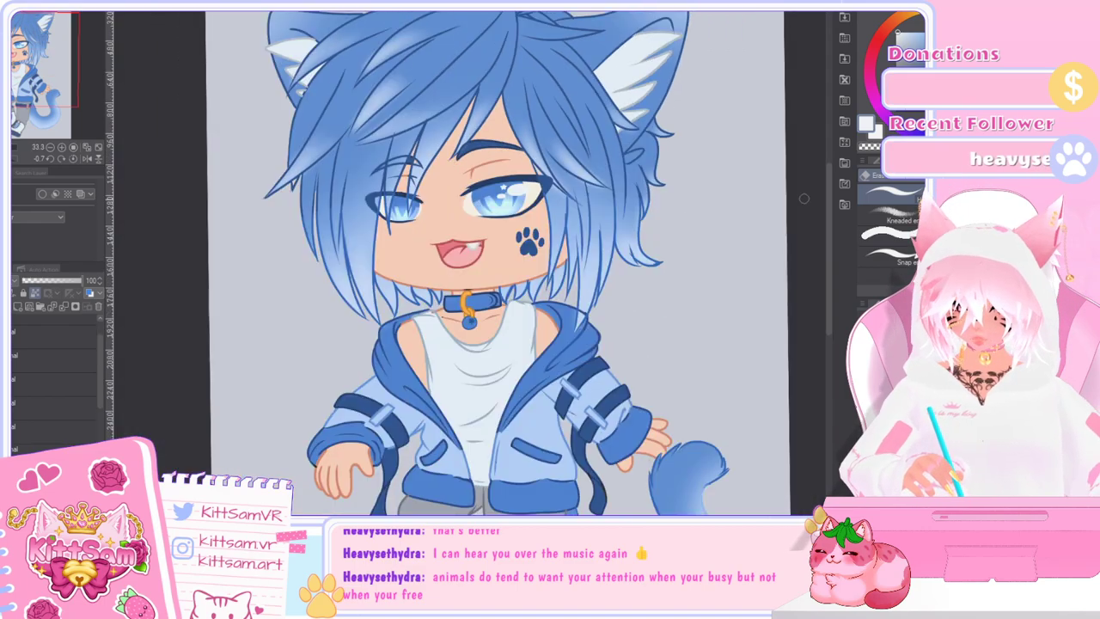
Step: Check both ears and touch up the smaller ear's lower inner fur tufts with the eraser, then review the full figure
drag(830, 273, 829, 177)
scroll(620, 343, up, 2)
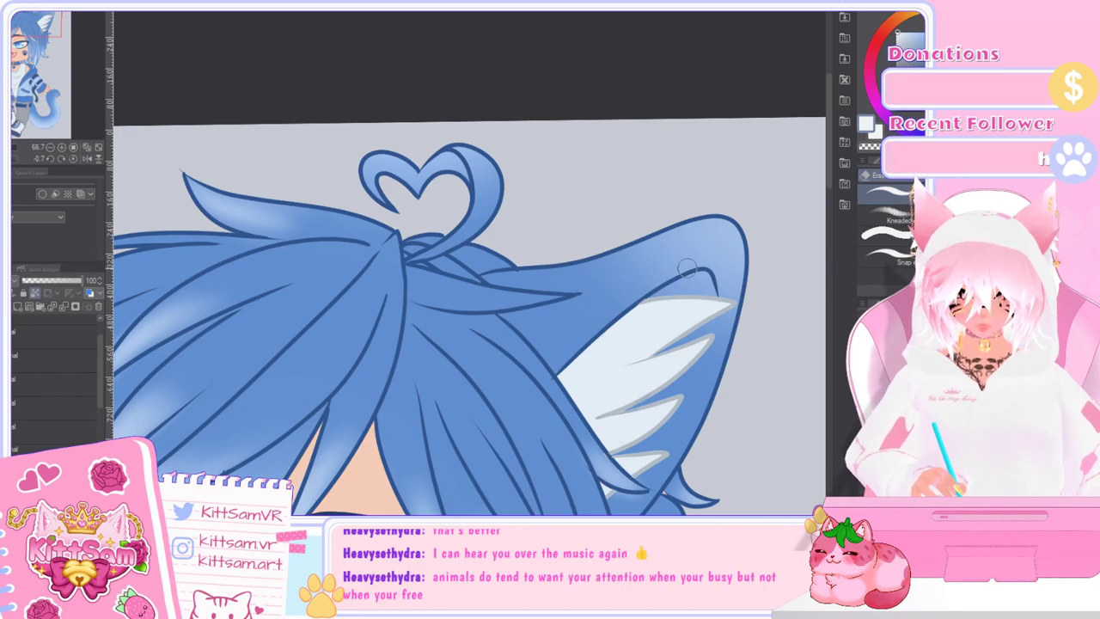
scroll(691, 267, down, 2)
scroll(433, 338, up, 3)
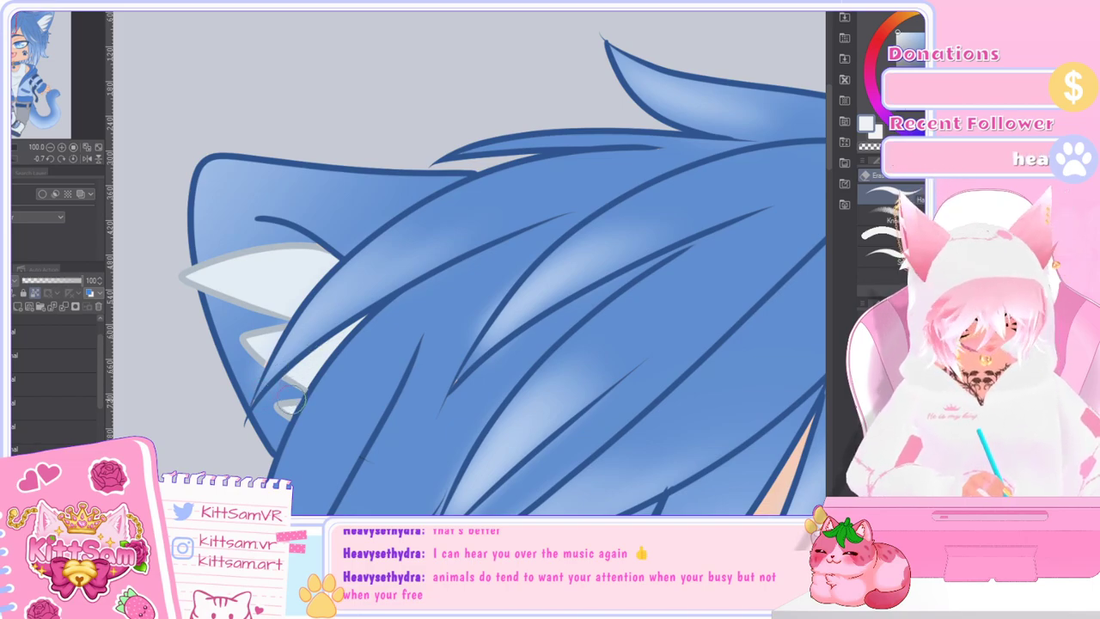
scroll(291, 402, down, 3)
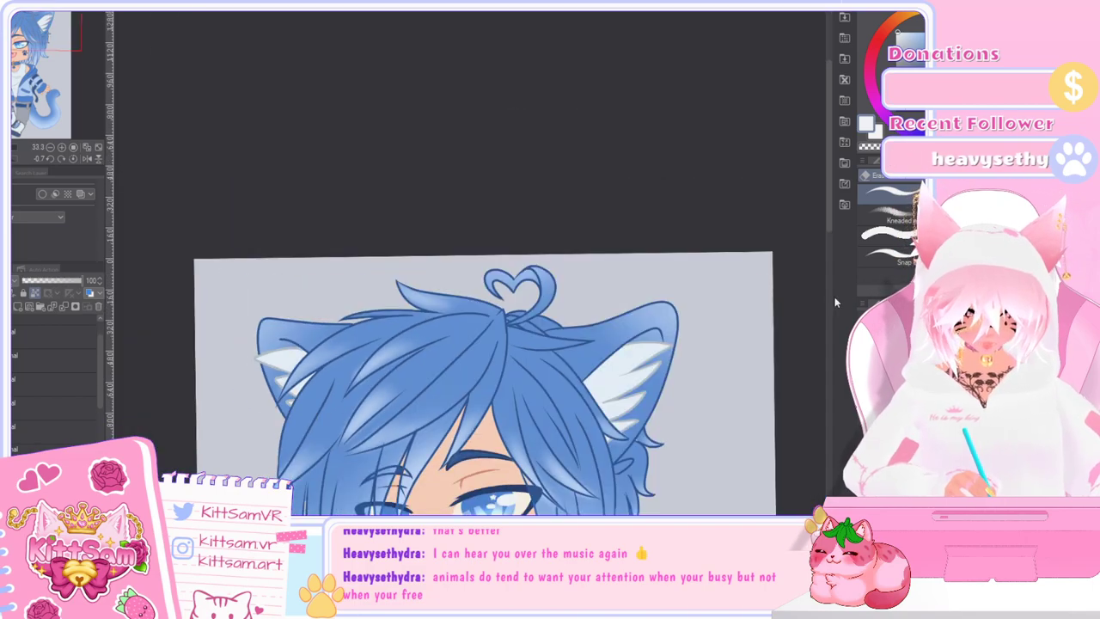
scroll(830, 223, down, 5)
key(ctrl+minus)
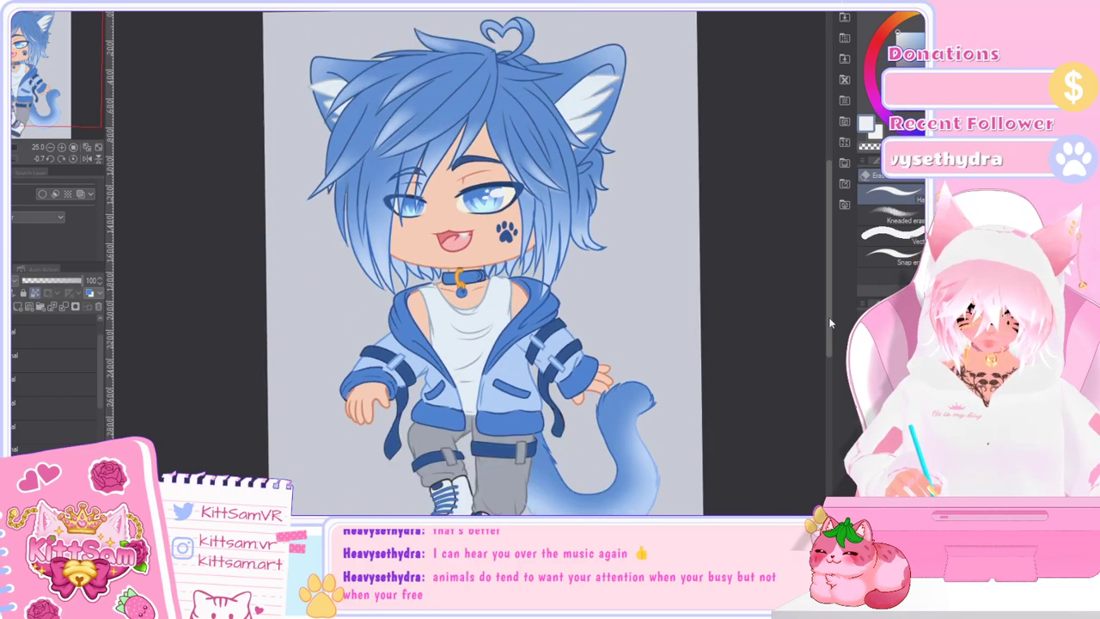
mouse_move(832, 361)
mouse_down()
mouse_move(833, 351)
mouse_move(834, 366)
mouse_up()
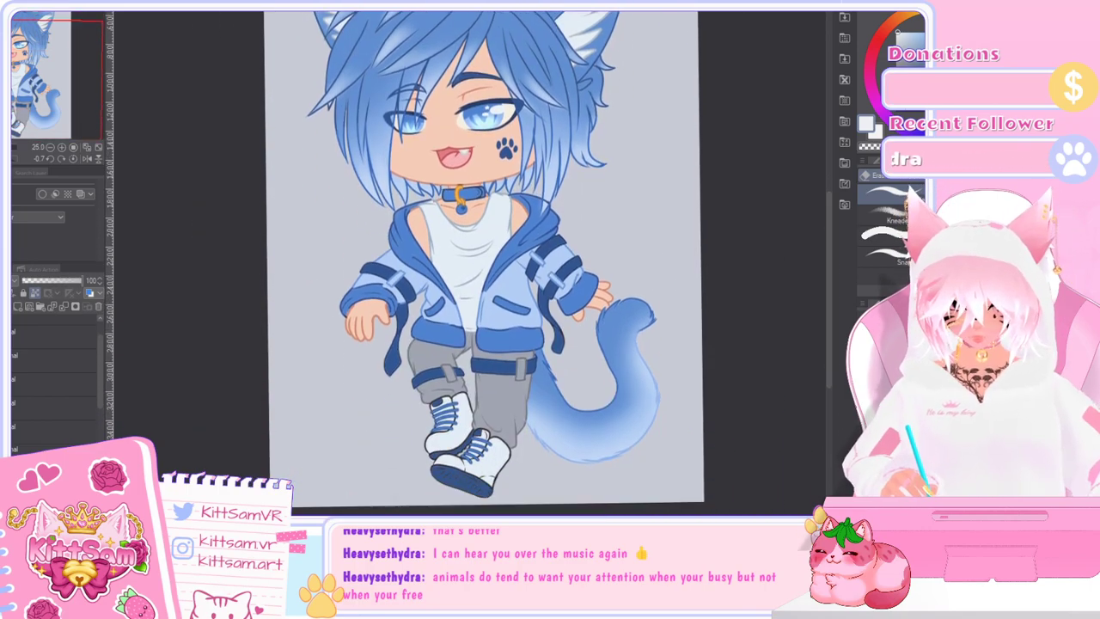
Step: Sample the muted grey-blue of the white shirt's fold lines as the drawing color for the shoe outlines
key(i)
scroll(502, 450, up, 4)
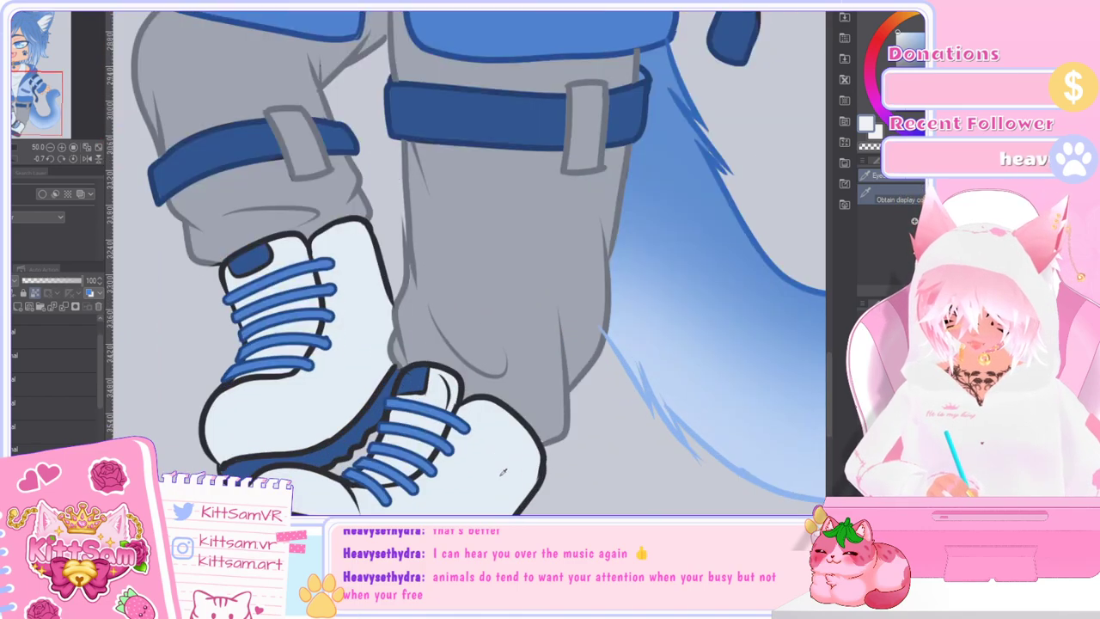
scroll(525, 453, down, 1)
key(ctrl+minus)
key(ctrl+minus)
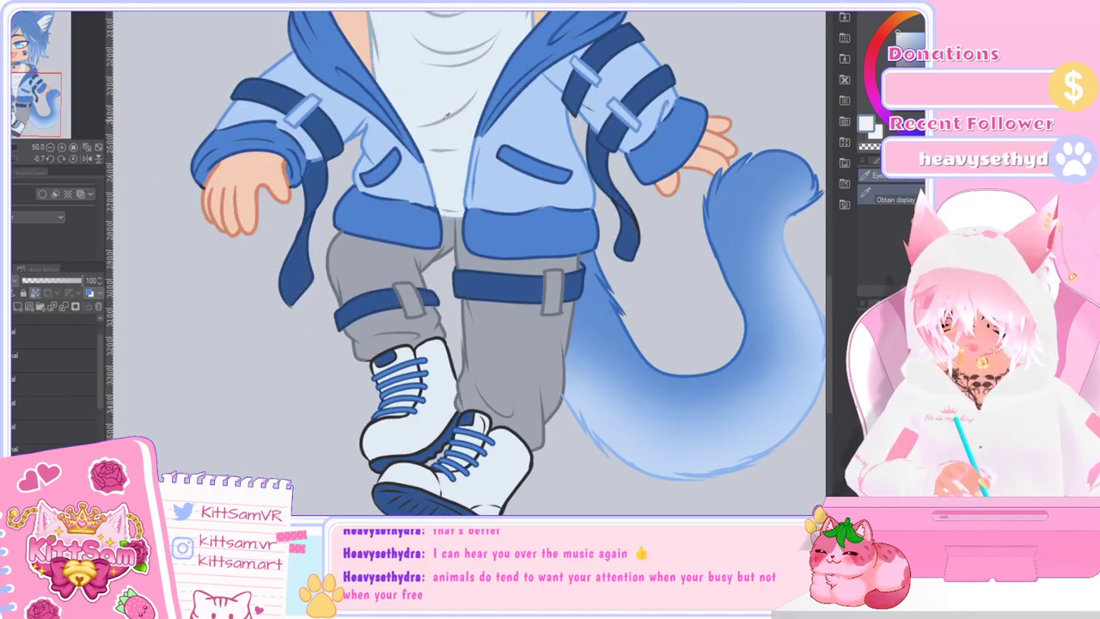
key(p)
Step: Select the shoes' line art layer, lock its transparent pixels and recolor the black outlines of the white shoe uppers grey-blue
drag(831, 290, 832, 309)
drag(99, 393, 99, 419)
scroll(99, 423, down, 2)
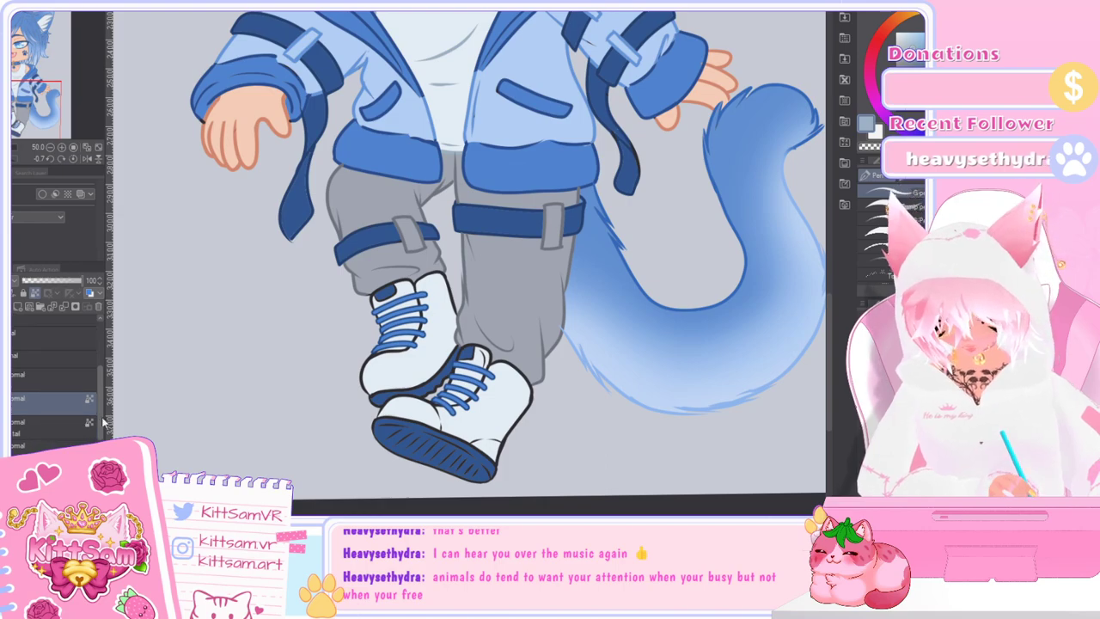
click(12, 398)
click(12, 398)
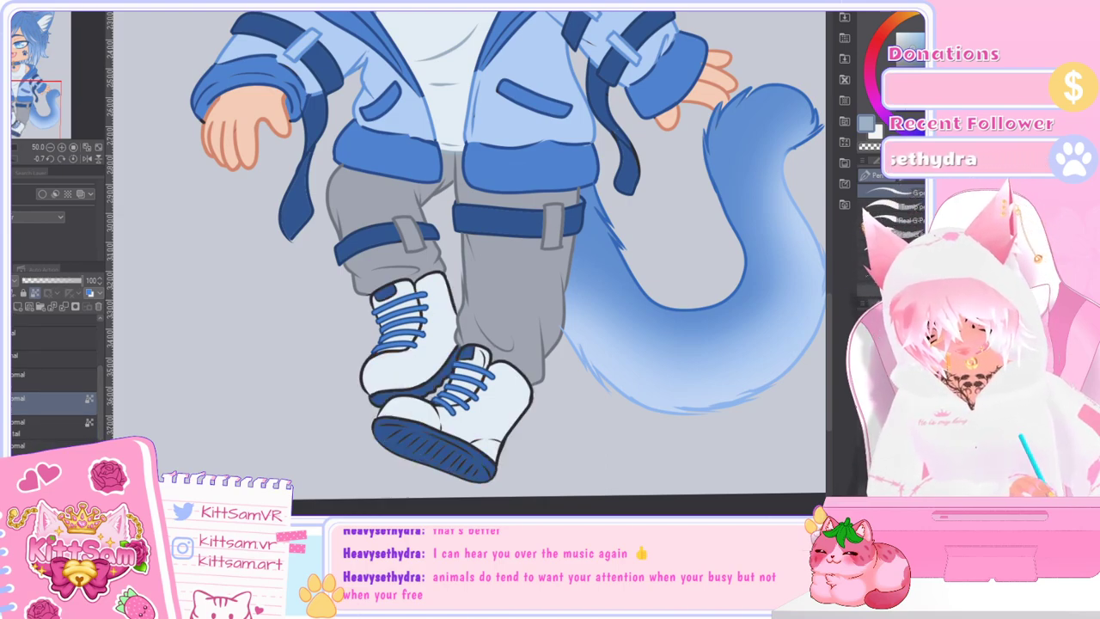
click(53, 468)
click(35, 293)
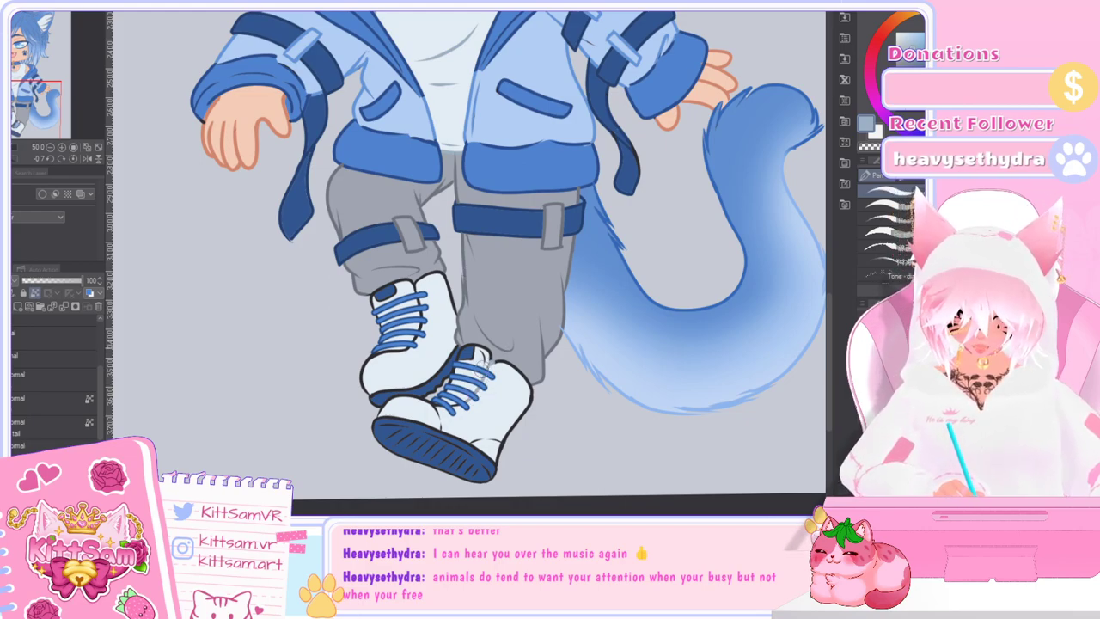
mouse_move(486, 362)
mouse_down()
mouse_move(529, 399)
mouse_move(528, 380)
mouse_move(520, 407)
mouse_up()
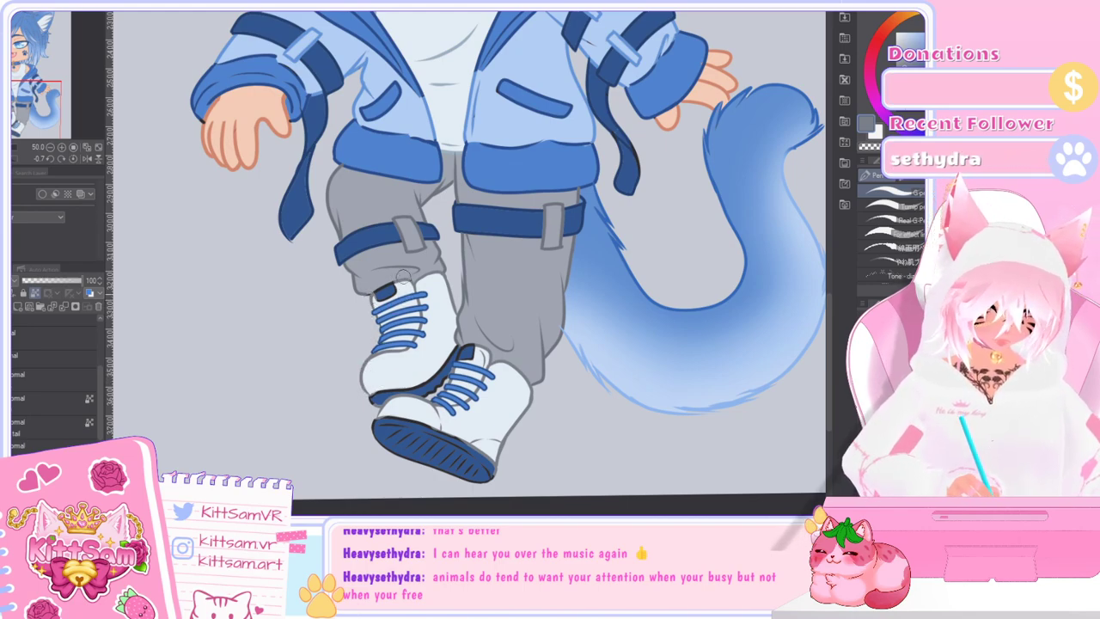
Step: Sample the dark navy of the hanging jacket strap and recolor the black outlines and tread lines of both shoe soles with it
key(alt)
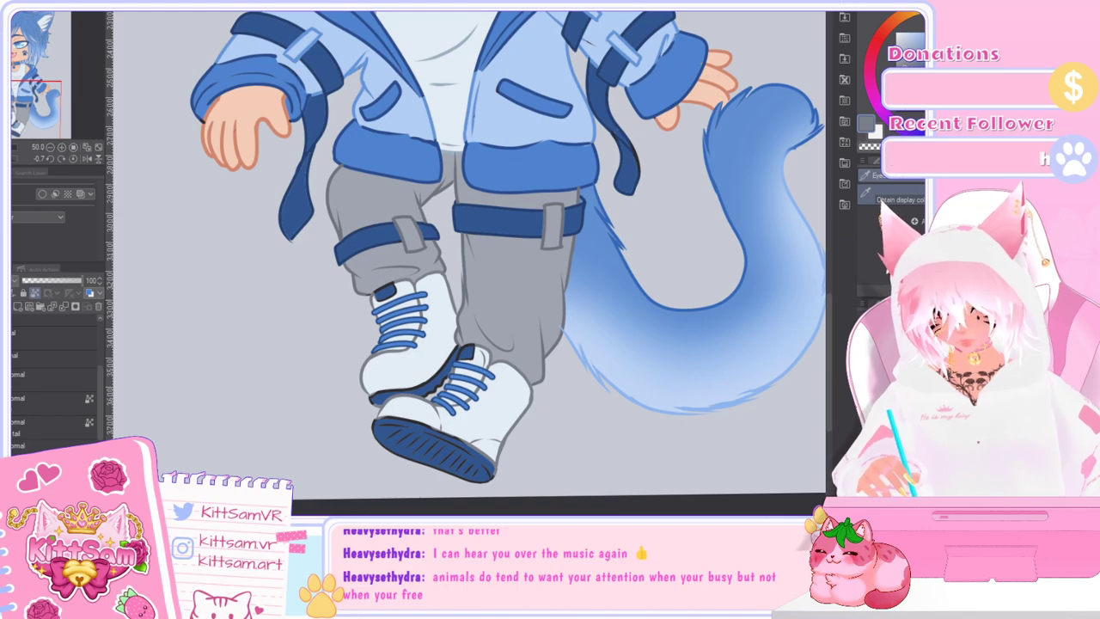
click(631, 143)
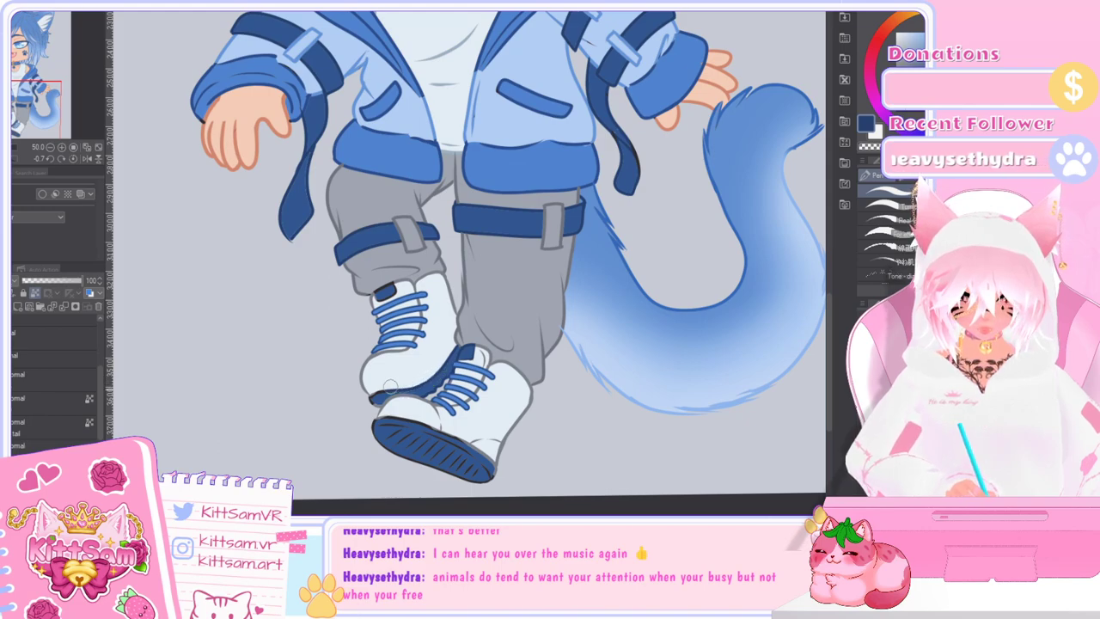
mouse_move(372, 397)
mouse_down()
mouse_move(429, 382)
mouse_move(375, 398)
mouse_up()
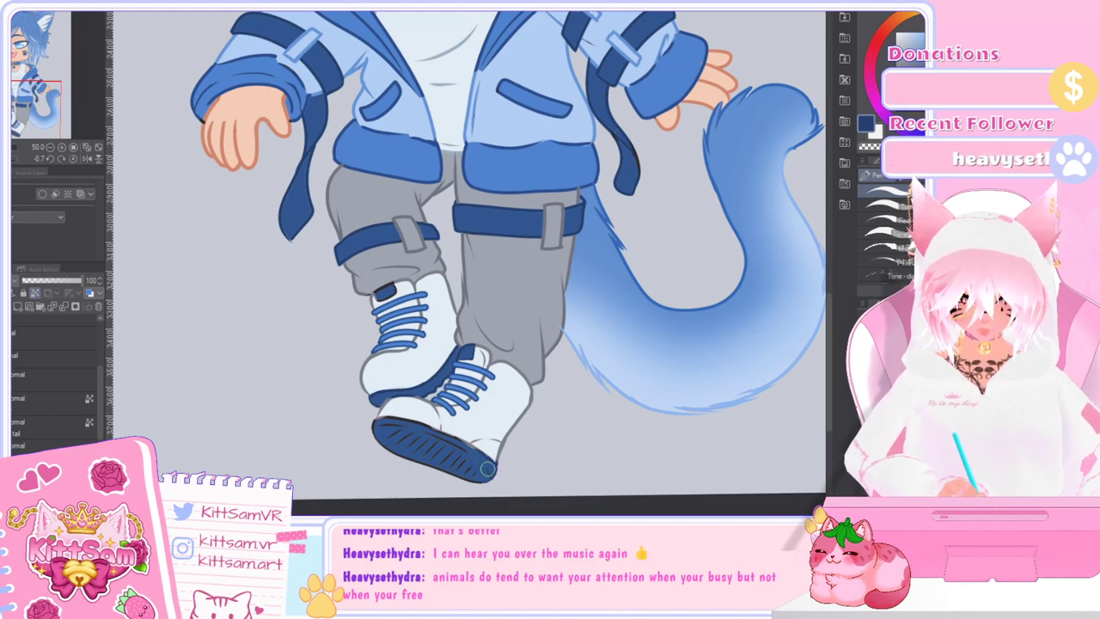
mouse_move(478, 455)
mouse_down()
mouse_move(399, 422)
mouse_move(378, 426)
mouse_move(400, 461)
mouse_move(371, 440)
mouse_move(485, 483)
mouse_move(393, 435)
mouse_move(477, 467)
mouse_move(402, 445)
mouse_up()
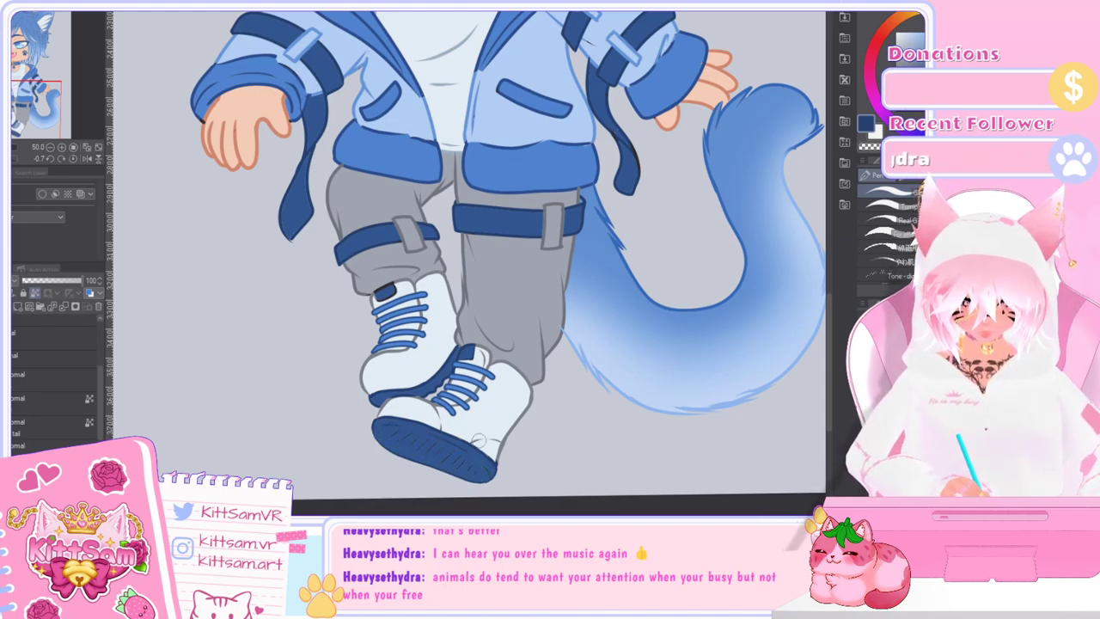
scroll(478, 440, down, 3)
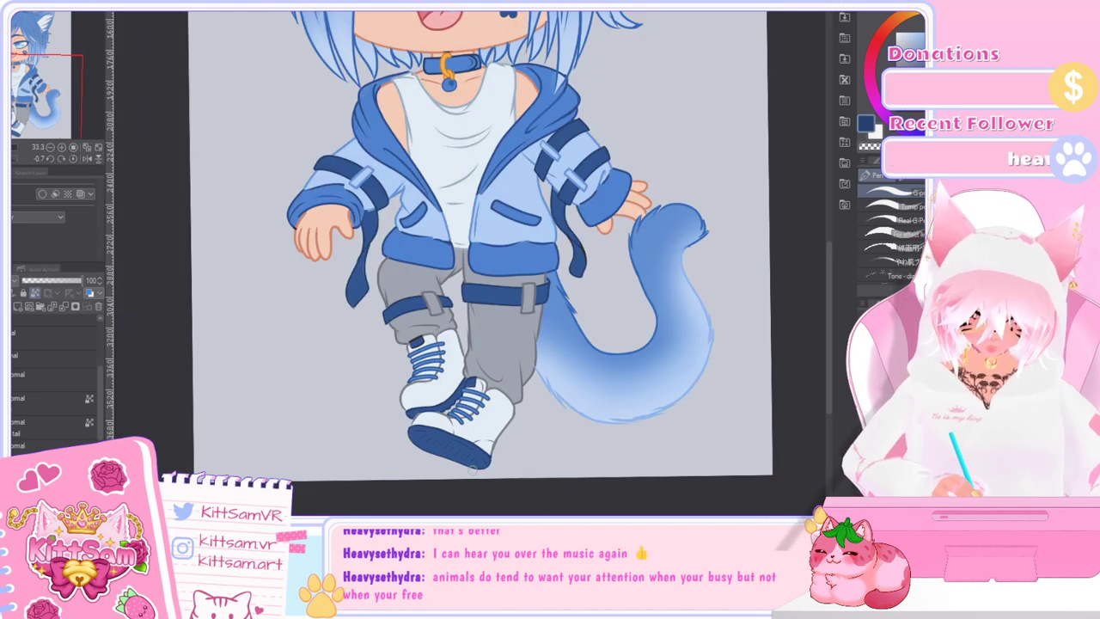
scroll(475, 465, up, 3)
scroll(524, 438, up, 1)
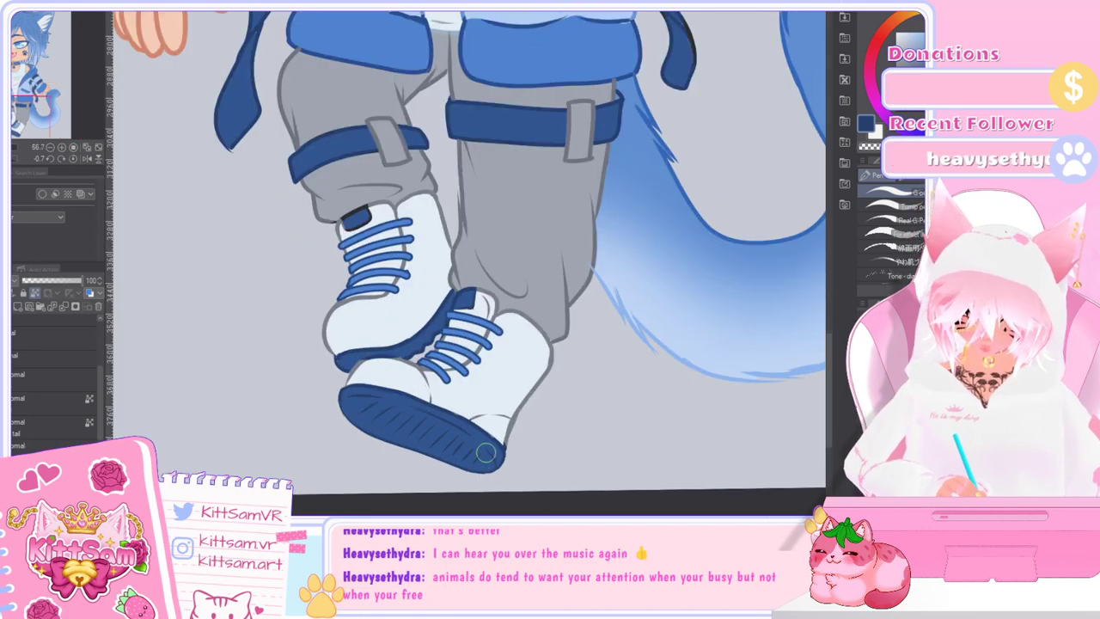
scroll(503, 427, down, 1)
drag(829, 315, 831, 247)
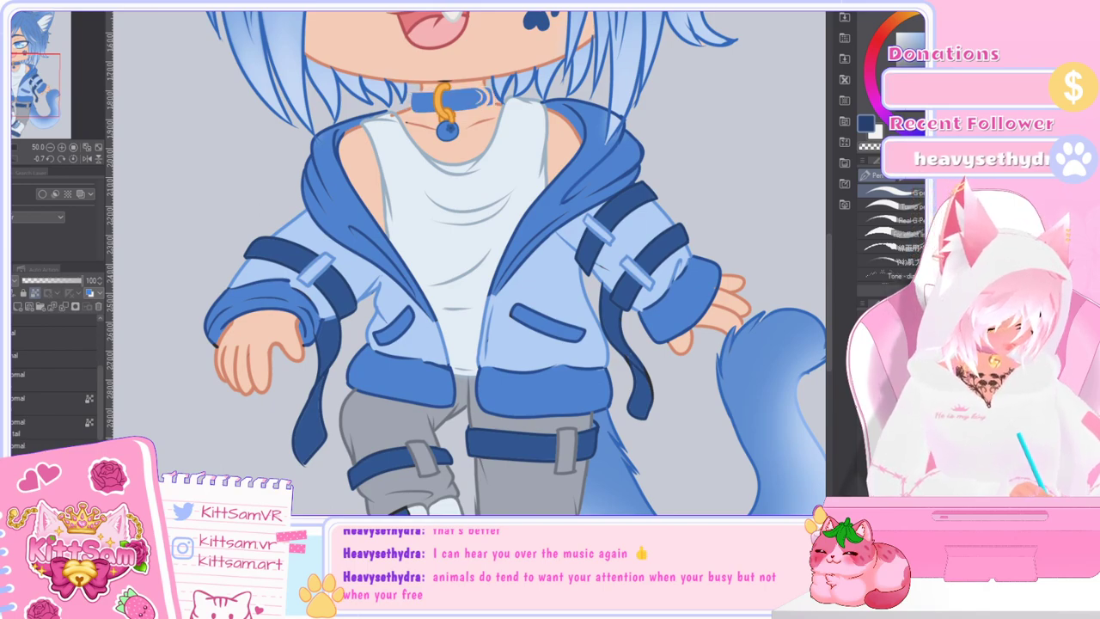
Step: Toggle the visibility of neighboring layers off and on and browse the layer list to find the one holding the remaining black outlines
drag(99, 430, 99, 468)
click(12, 356)
click(12, 356)
click(12, 380)
click(12, 380)
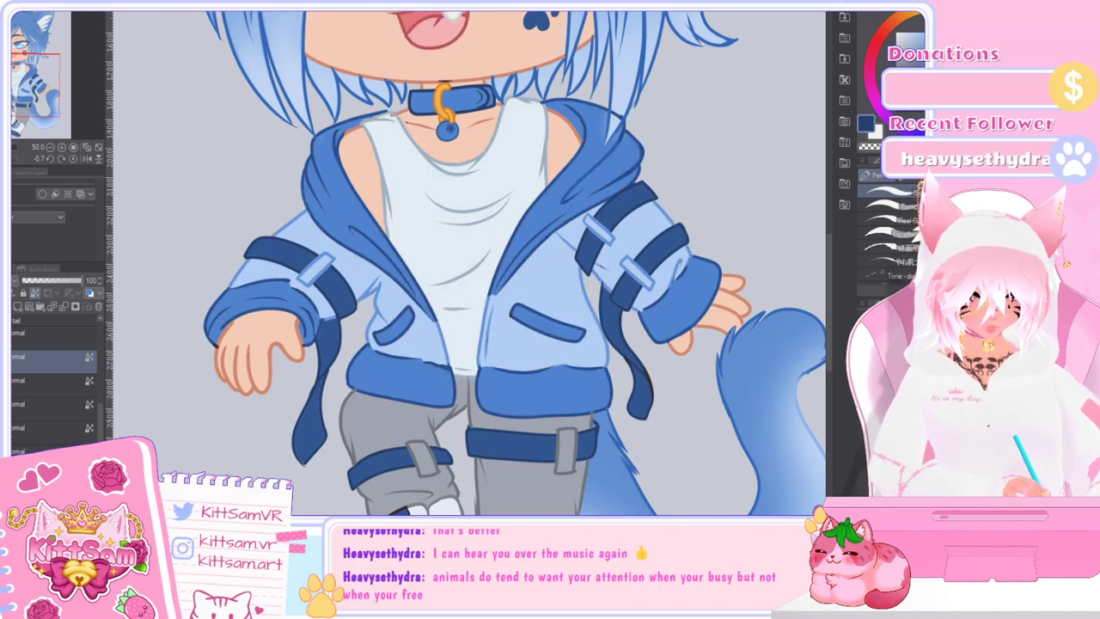
scroll(54, 387, down, 5)
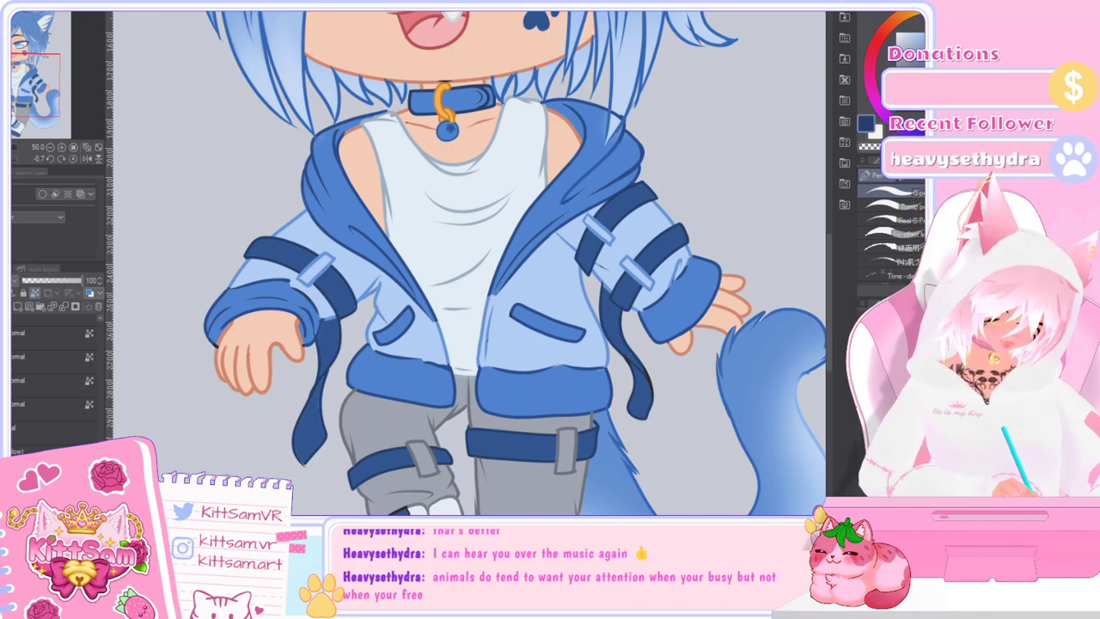
scroll(54, 378, up, 4)
scroll(53, 378, down, 1)
key(ctrl+z)
key(ctrl+y)
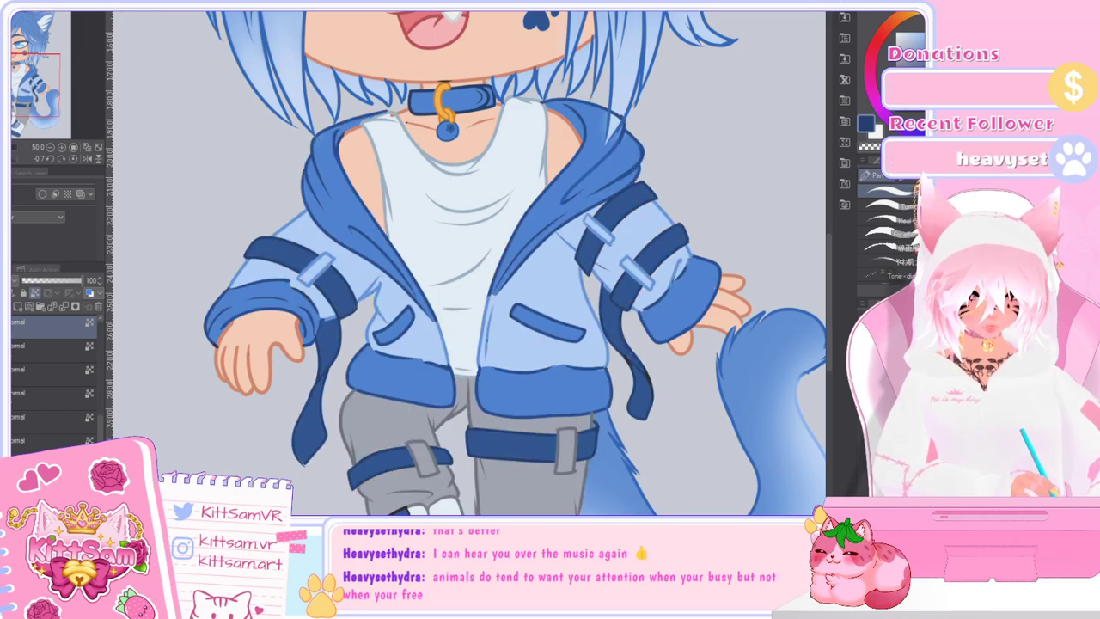
Step: Select the layer holding the jacket strap outlines, sample dark navy from the leg strap and recolor the hanging strap's remaining black edge
click(30, 393)
key(i)
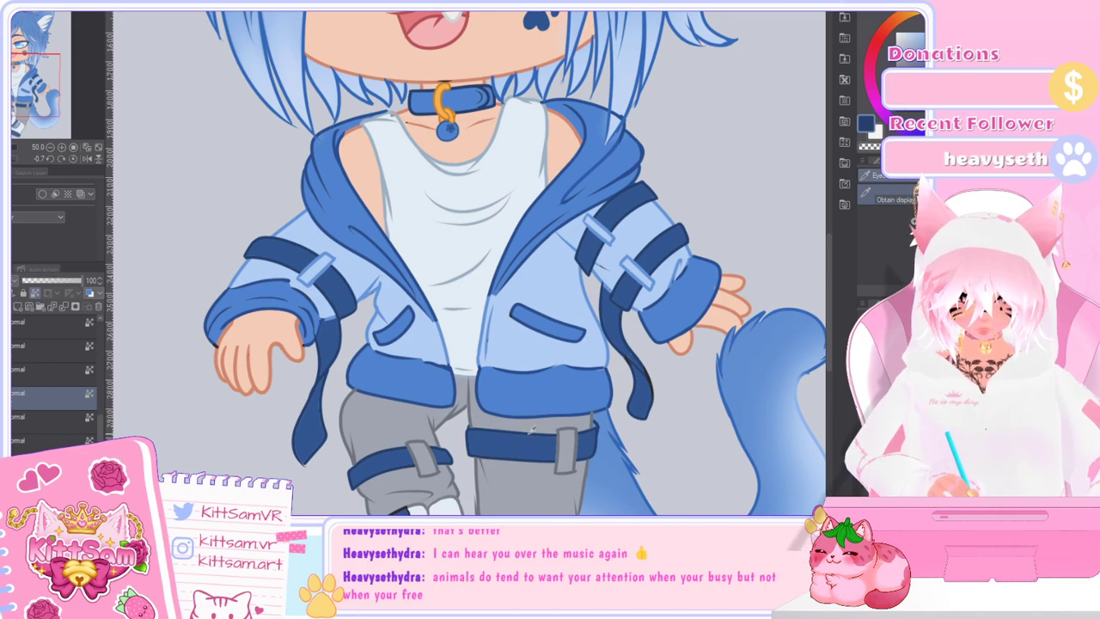
key(p)
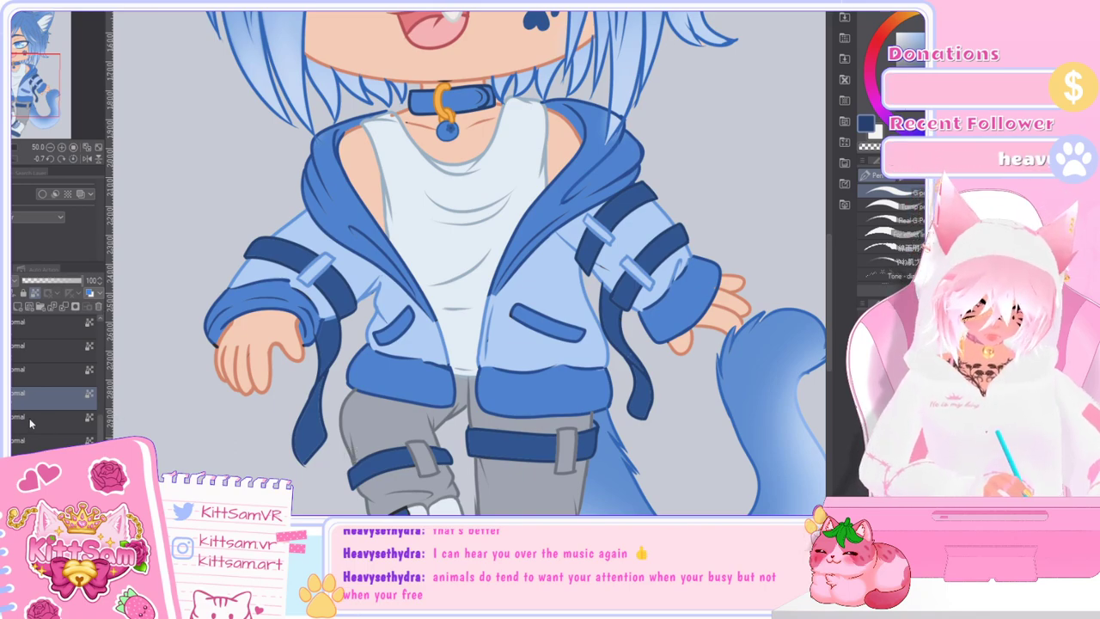
scroll(33, 422, up, 6)
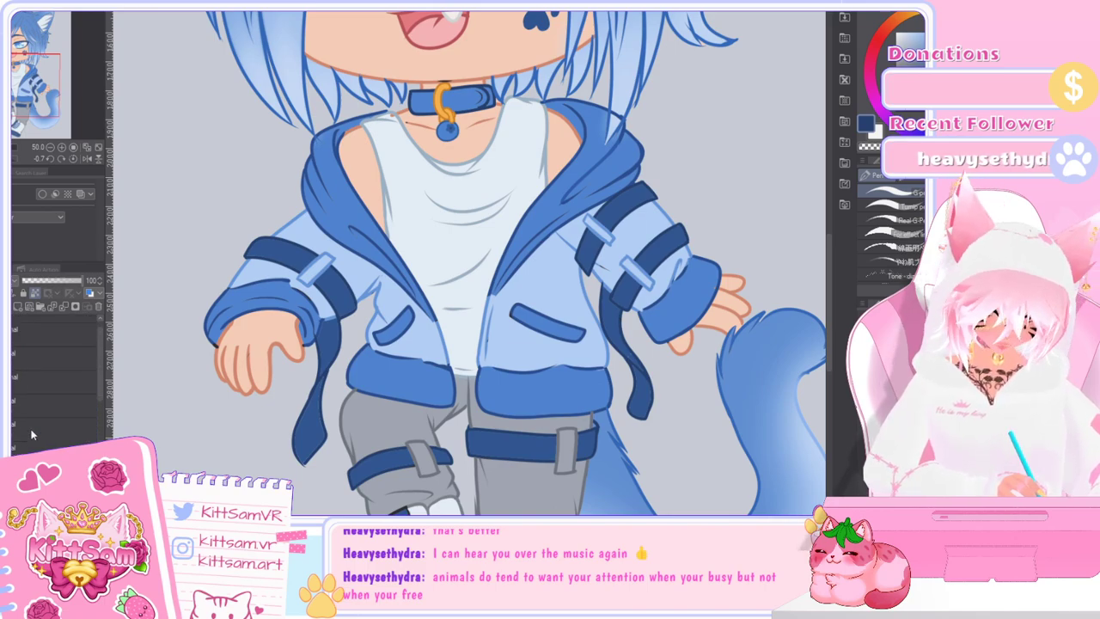
scroll(33, 435, down, 1)
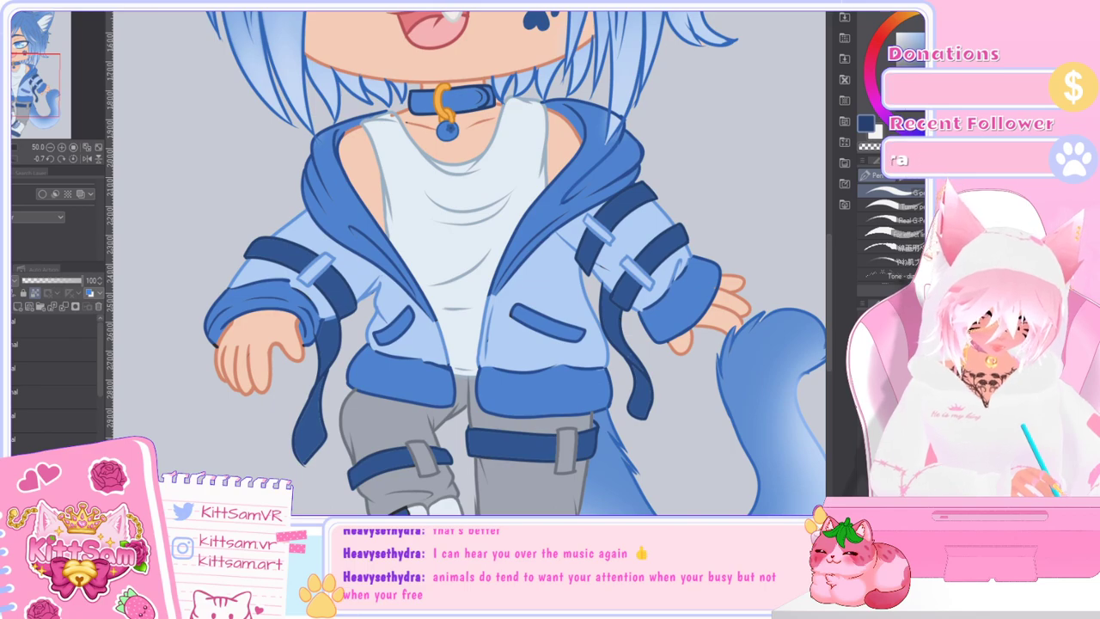
Step: Sample the dark blue fill of the outfit's straps and trim as the drawing colour
scroll(421, 357, down, 3)
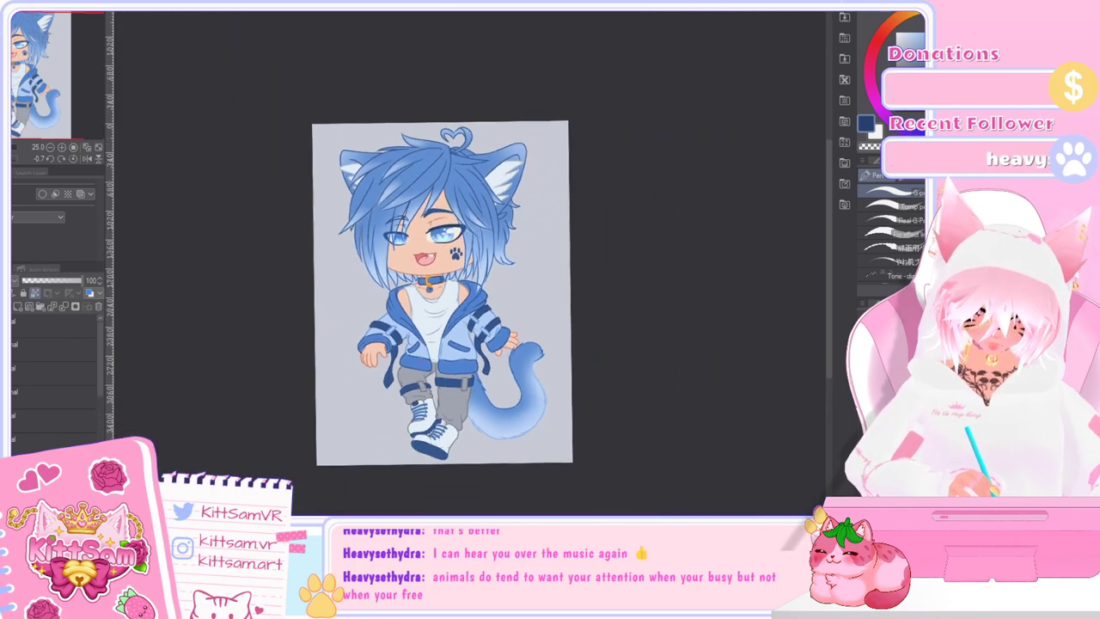
scroll(323, 261, up, 3)
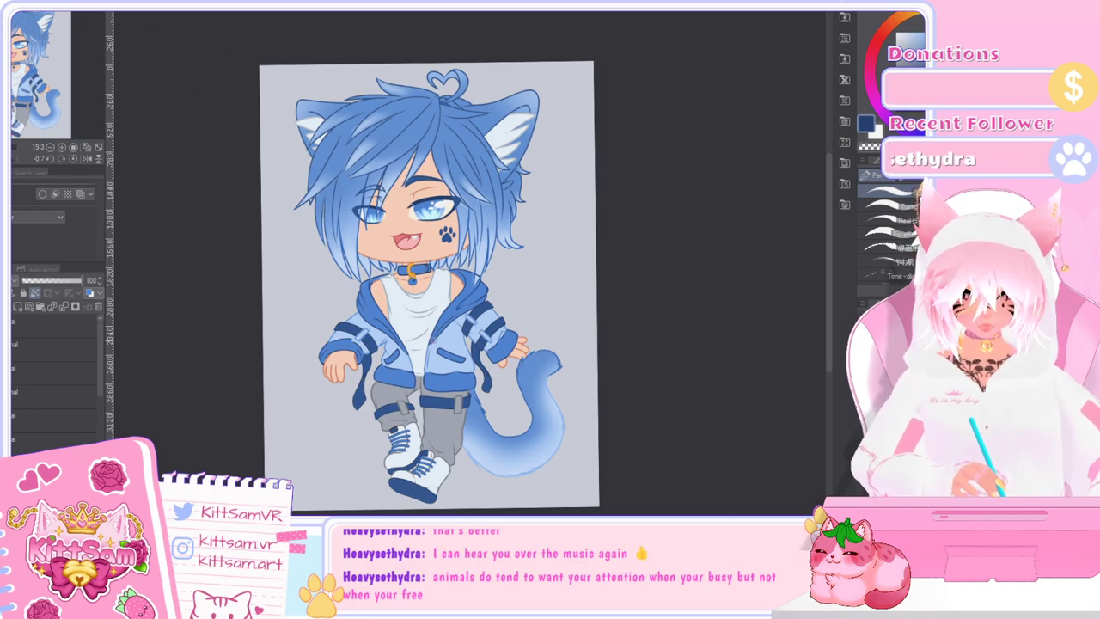
scroll(482, 457, up, 4)
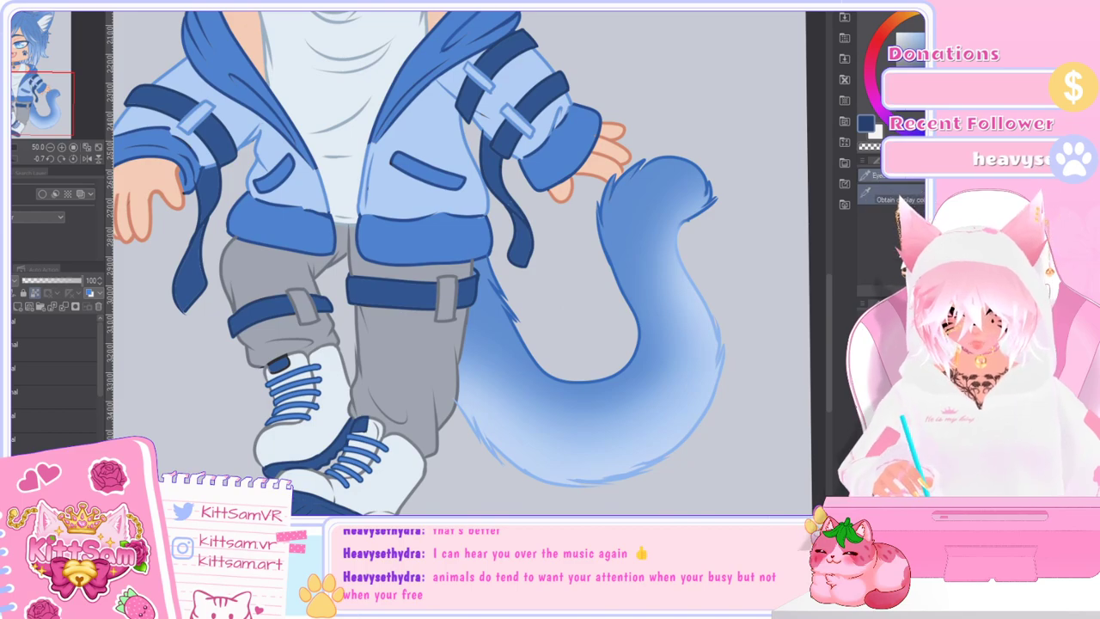
scroll(411, 307, up, 1)
scroll(410, 307, down, 3)
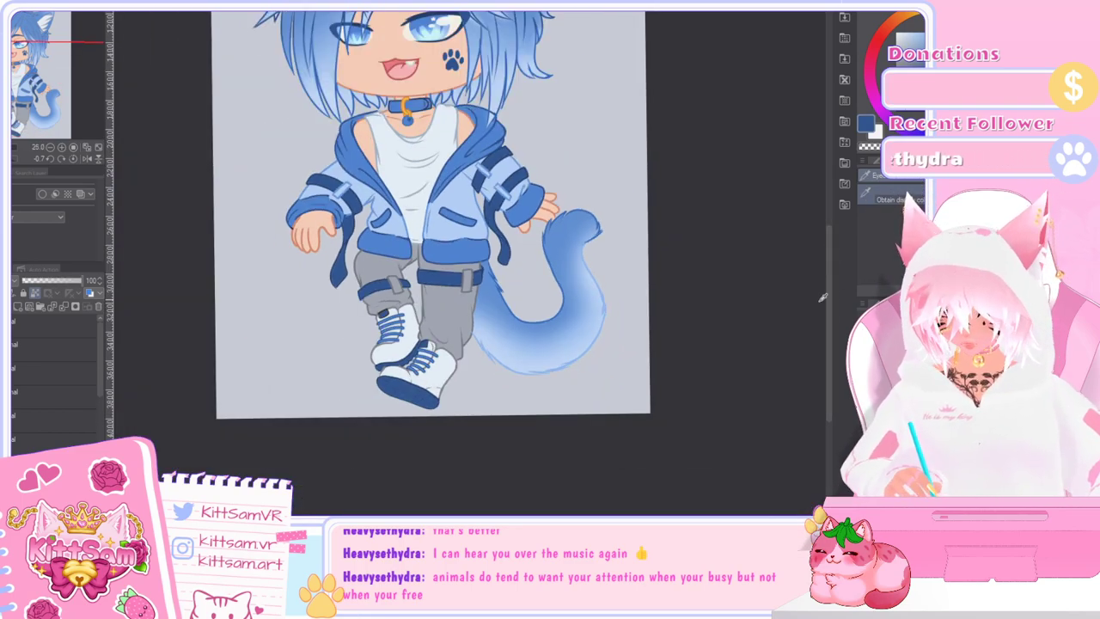
Step: Switch the visibility of individual layers low in the layer stack off and on to identify what each contains
drag(100, 384, 100, 439)
click(53, 384)
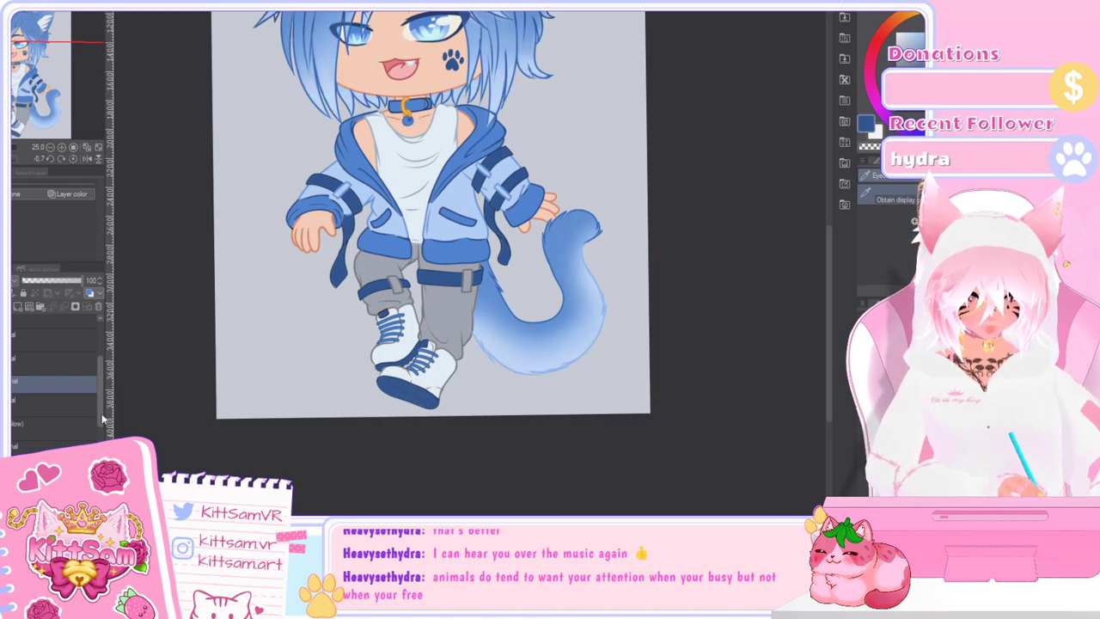
drag(101, 419, 101, 477)
click(5, 425)
key(ctrl+z)
click(5, 423)
click(4, 423)
click(5, 445)
click(4, 444)
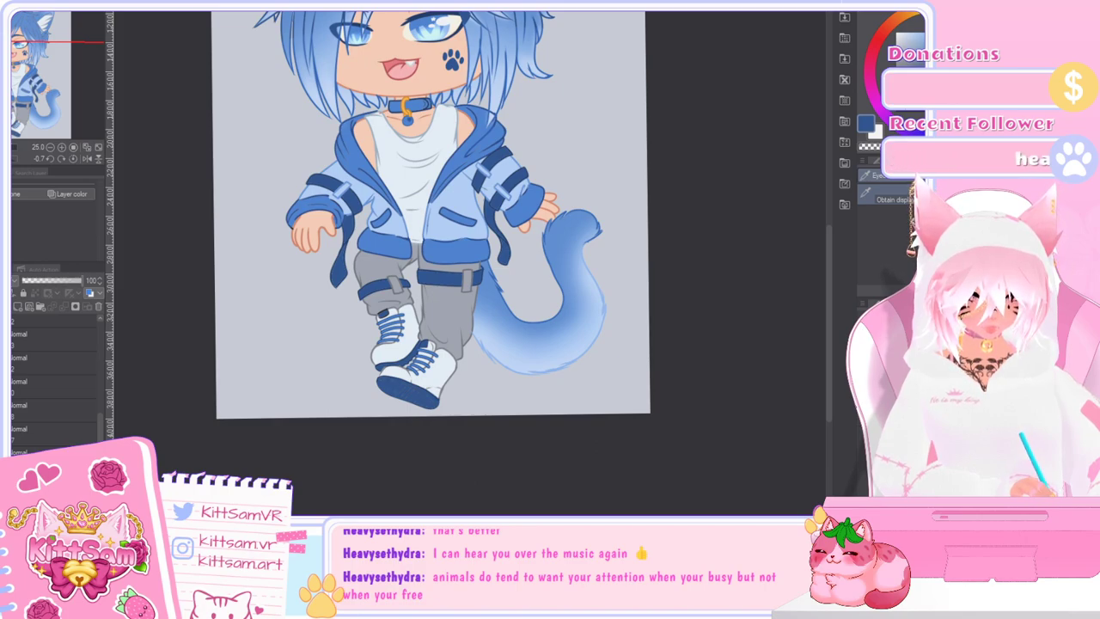
click(4, 399)
click(4, 399)
click(5, 376)
click(4, 376)
click(4, 352)
click(5, 352)
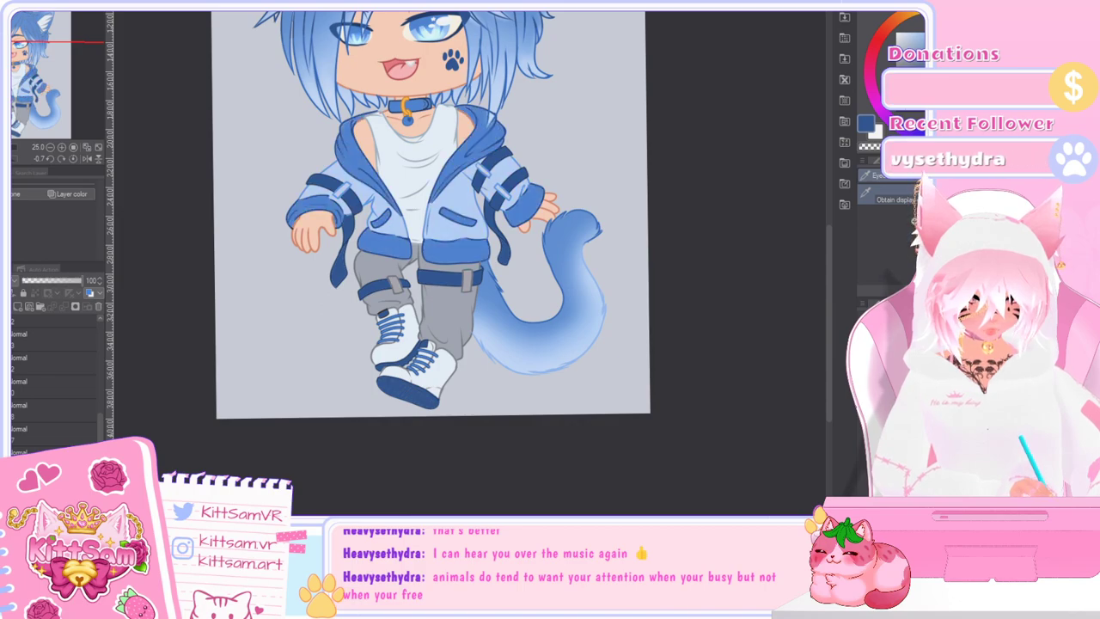
Step: Step back and forth through the recent history, leaving the gradient shading off the hair and tail
key(ctrl+z)
key(ctrl+y)
key(ctrl+z)
key(ctrl+y)
key(ctrl+z)
key(ctrl+y)
key(ctrl+z)
key(ctrl+y)
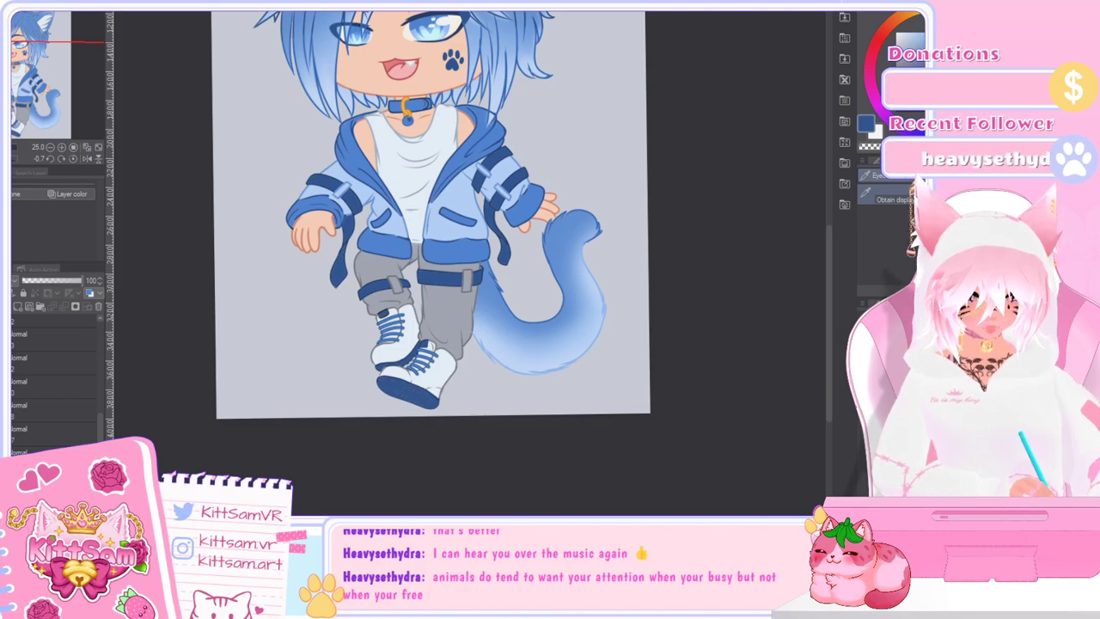
key(ctrl+z)
key(ctrl+y)
key(ctrl+z)
key(ctrl+y)
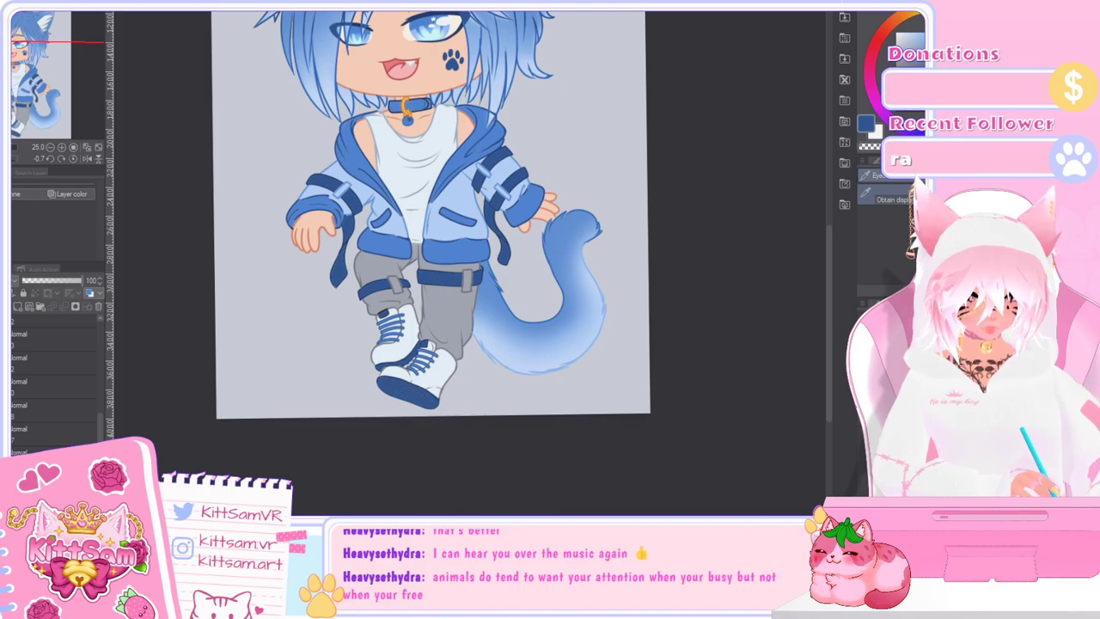
key(ctrl+z)
key(ctrl+y)
key(ctrl+z)
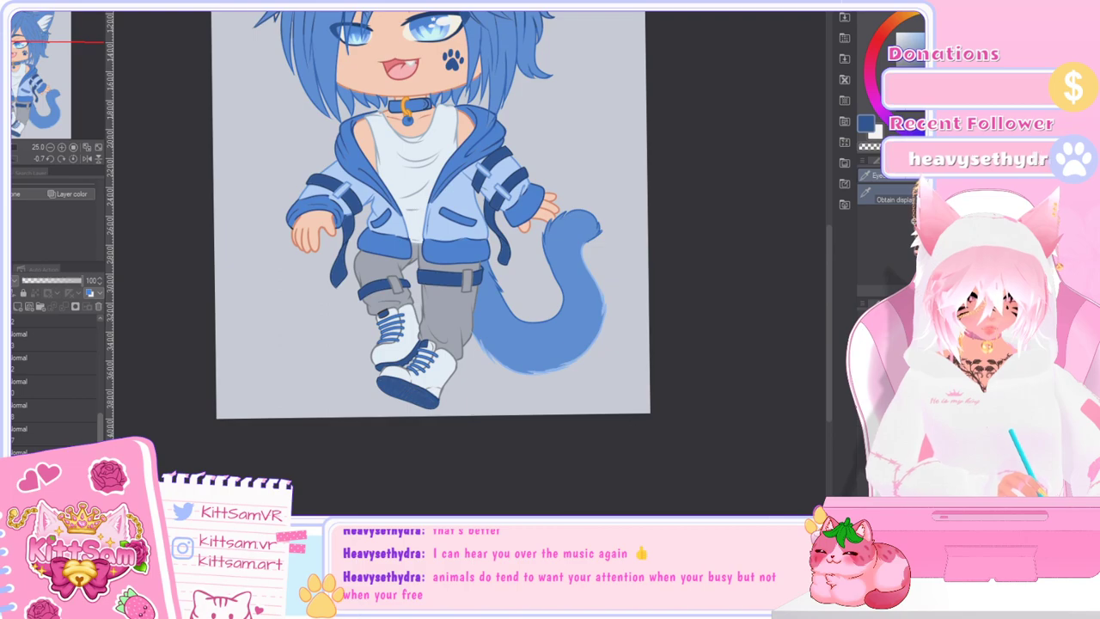
Step: Select the outfit's flat-colour layer and touch up the dark blue straps on the sleeve beside the tail using the pen
drag(102, 465, 105, 431)
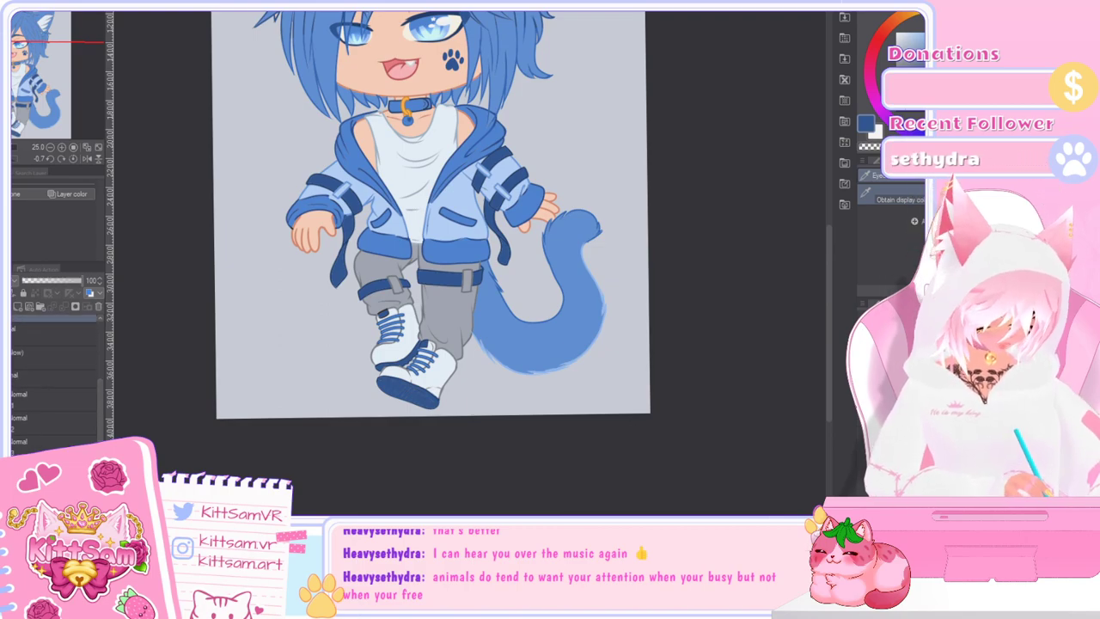
key(ctrl+z)
key(ctrl+y)
click(55, 422)
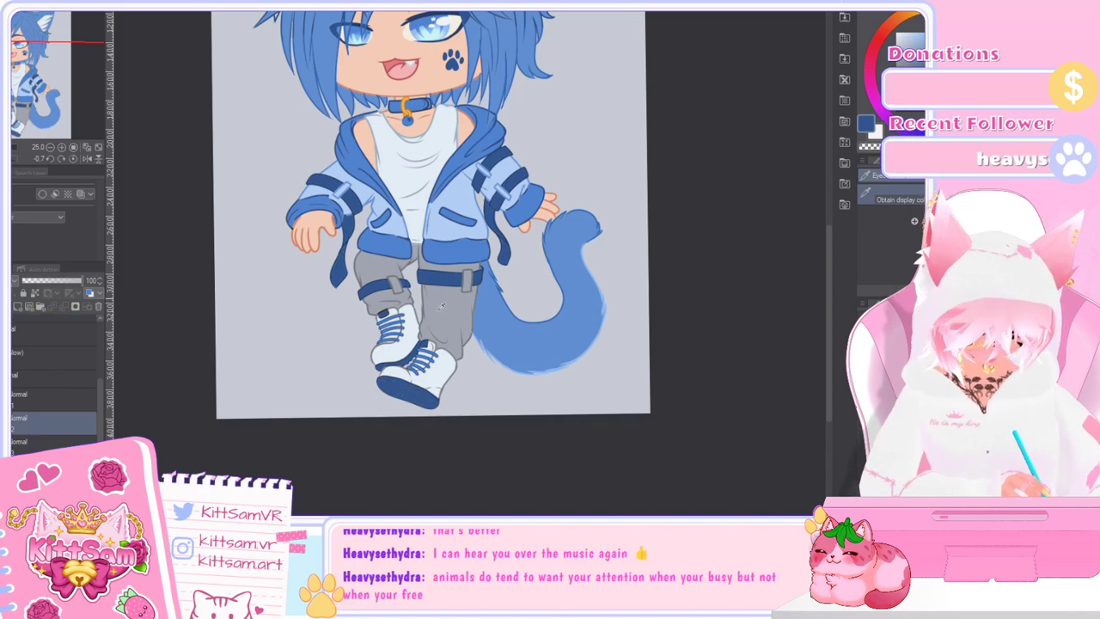
key(ctrl+plus)
key(ctrl+plus)
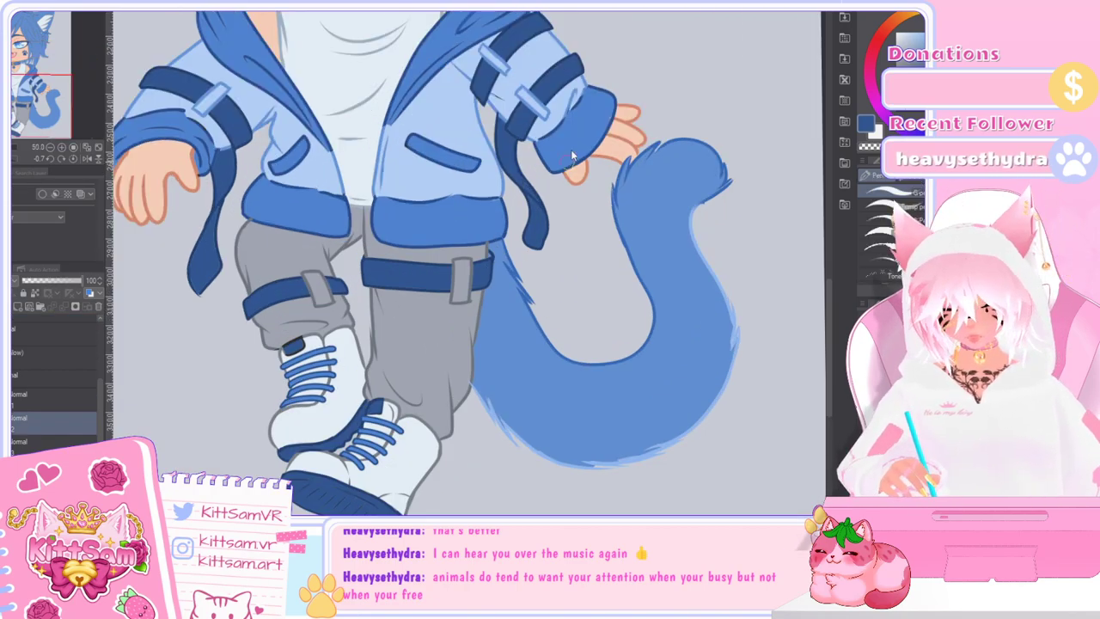
scroll(505, 252, up, 2)
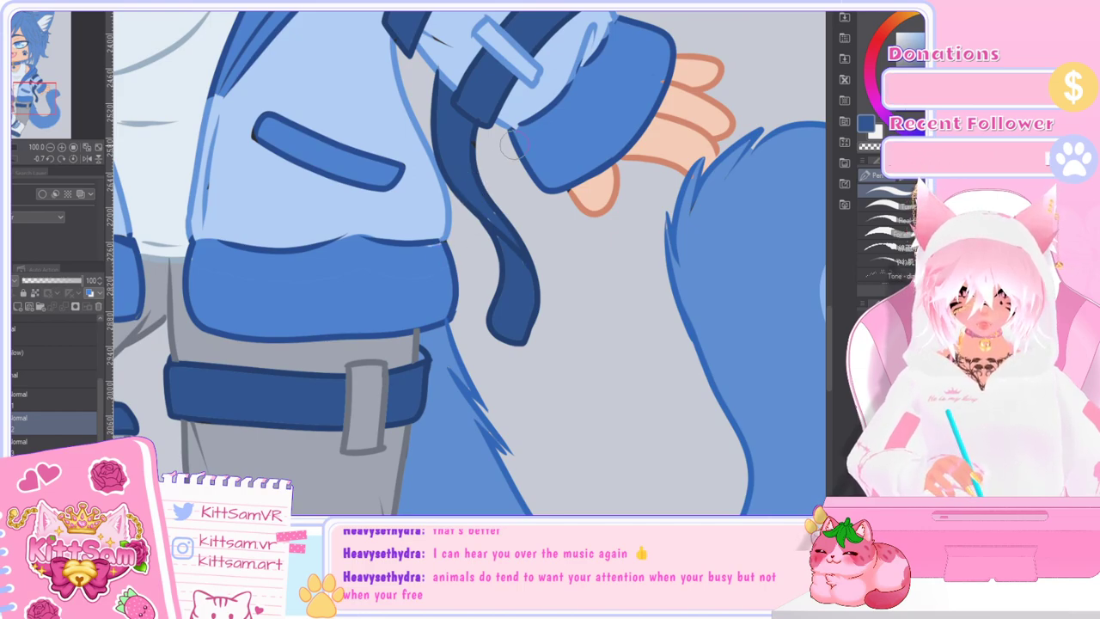
drag(477, 104, 498, 82)
key(ctrl+z)
drag(829, 324, 832, 286)
scroll(579, 297, up, 1)
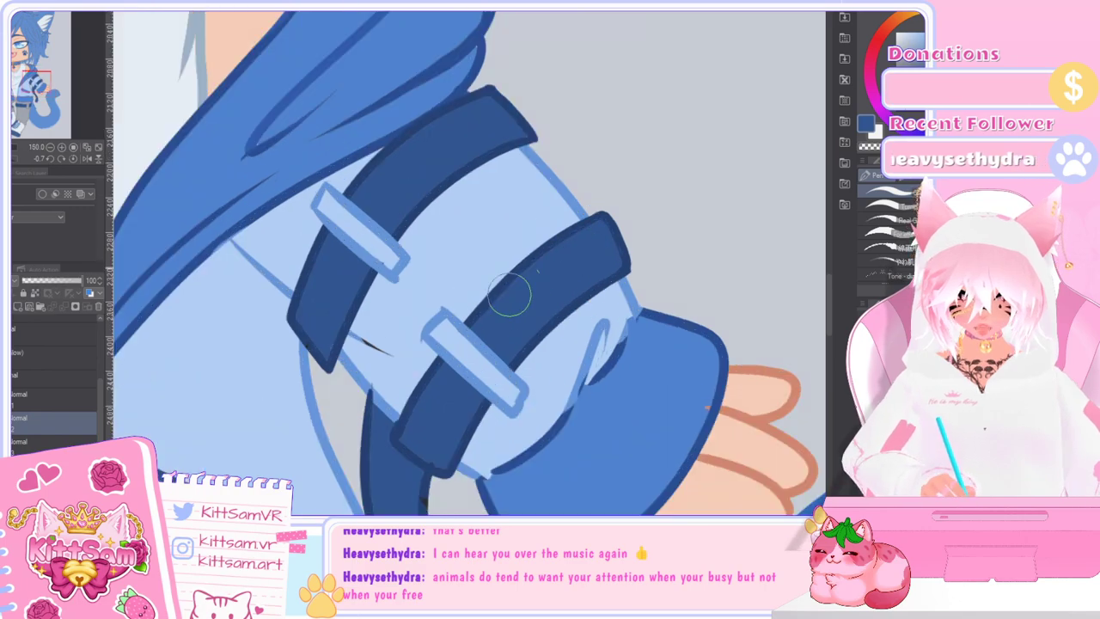
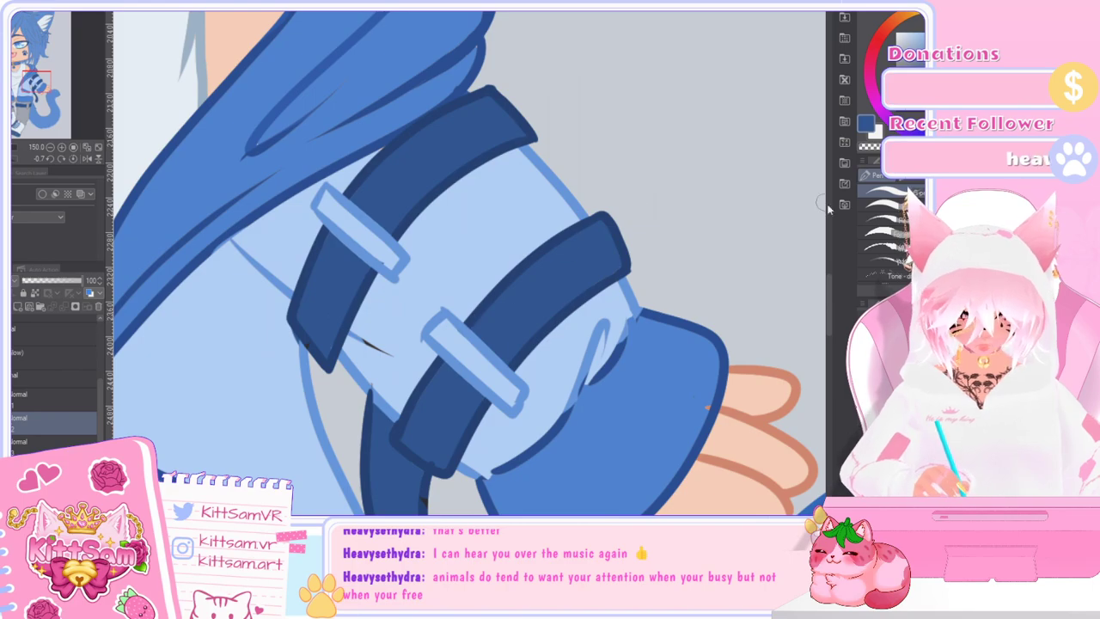
Step: Touch up the dark blue of the hanging sleeve ribbons and the straps around both trouser legs
scroll(448, 203, down, 5)
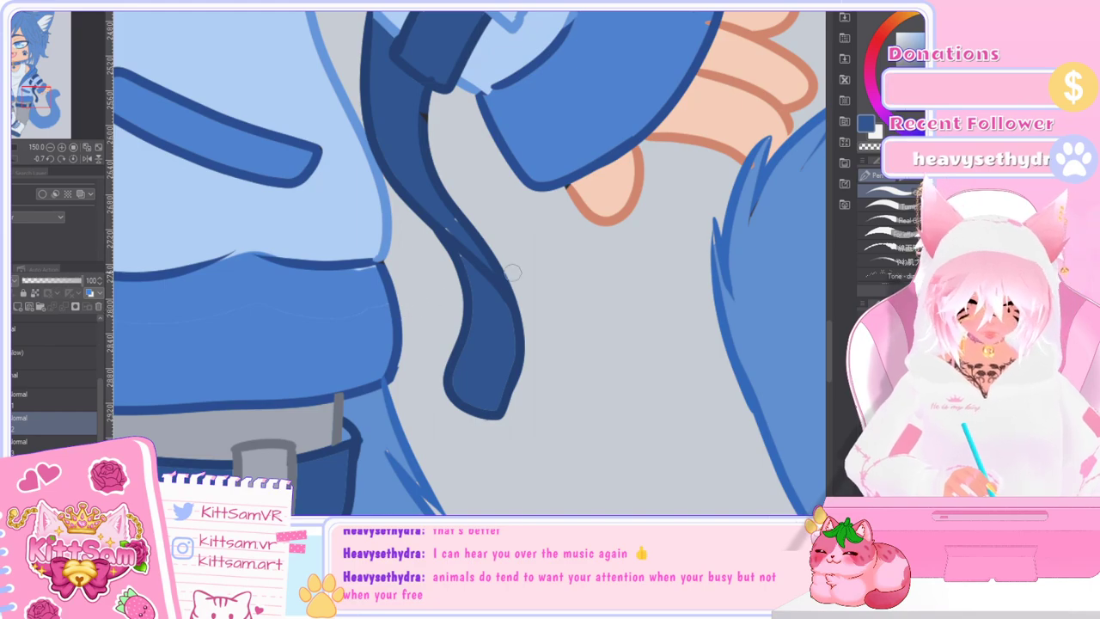
scroll(530, 256, down, 1)
drag(272, 433, 476, 433)
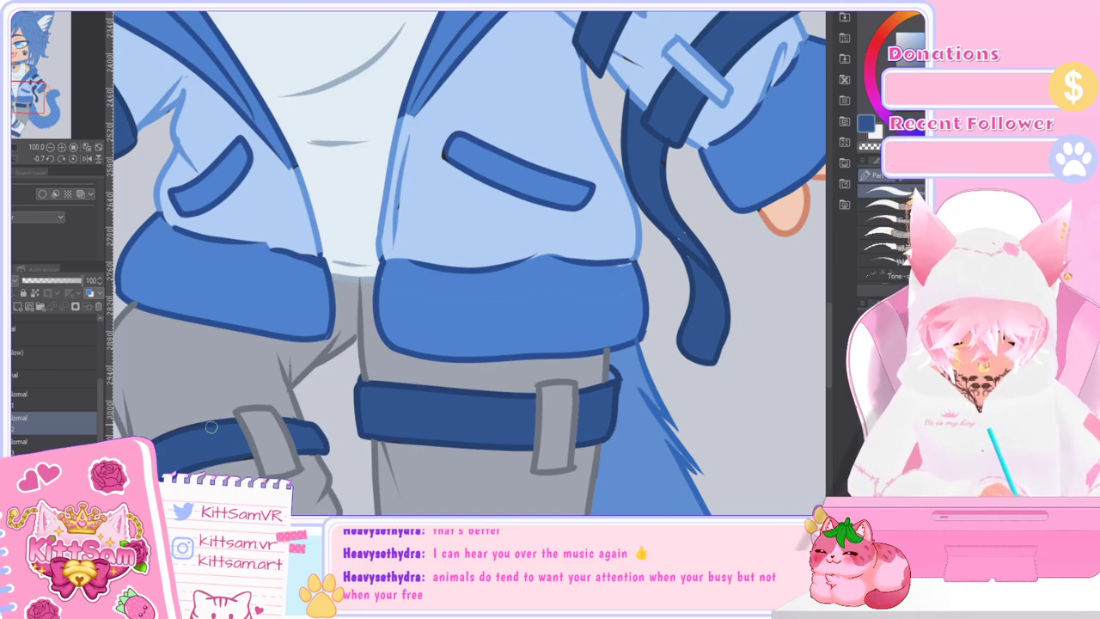
scroll(236, 433, down, 3)
drag(172, 438, 412, 440)
scroll(412, 440, up, 2)
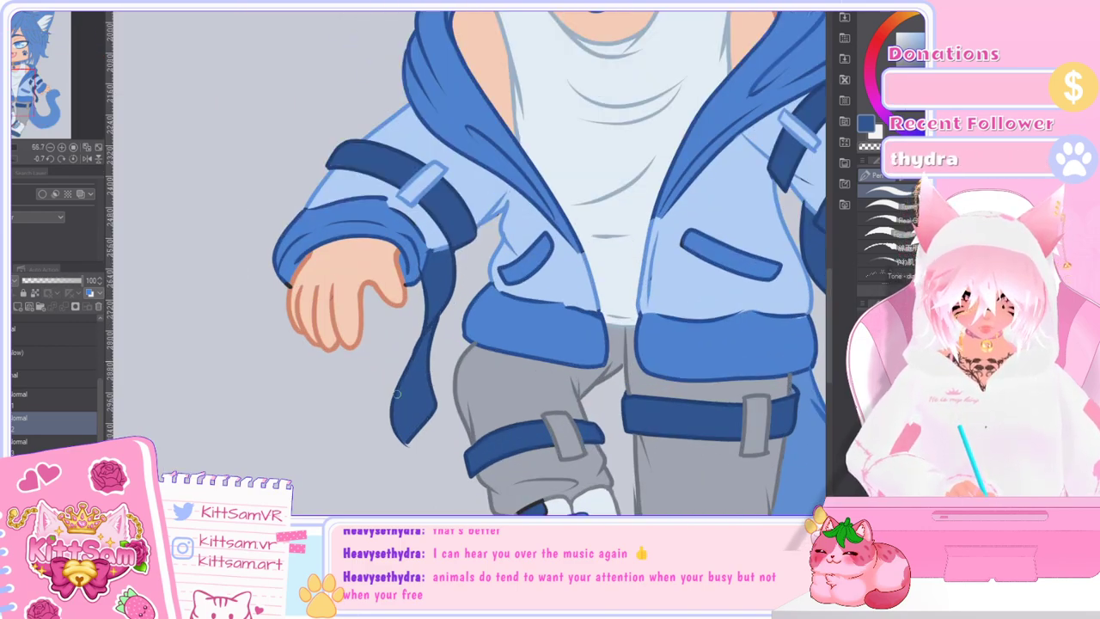
Step: Pick the darker navy of the leg strap's outline as the pen colour
key(ctrl+minus)
key(ctrl+minus)
key(ctrl+minus)
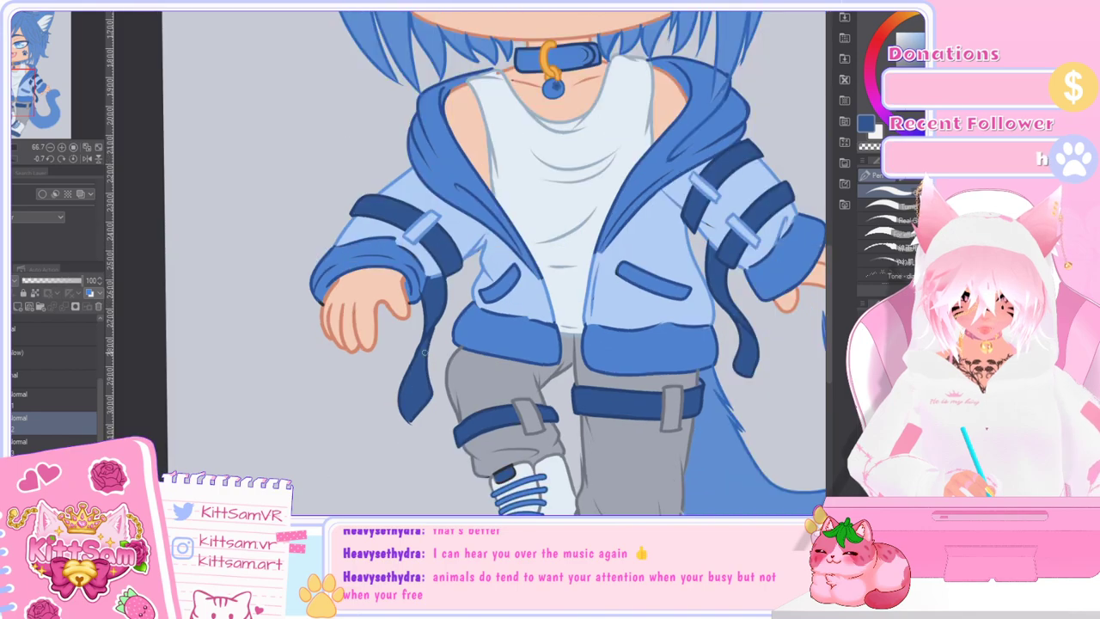
key(ctrl+plus)
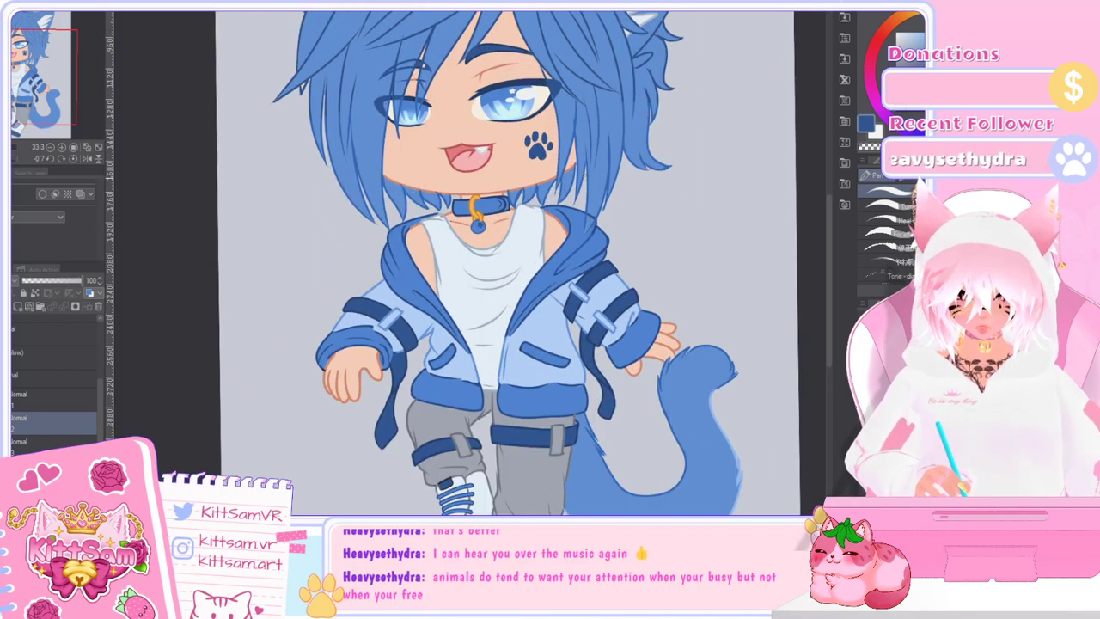
key(ctrl+plus)
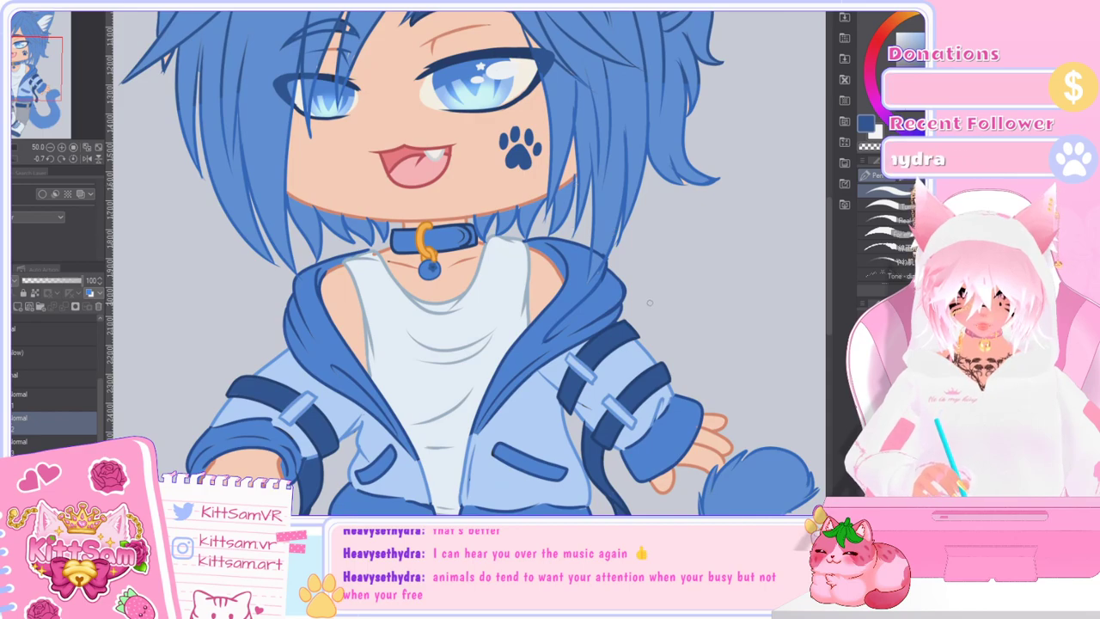
key(ctrl+minus)
drag(829, 281, 825, 347)
key(ctrl+plus)
key(ctrl+plus)
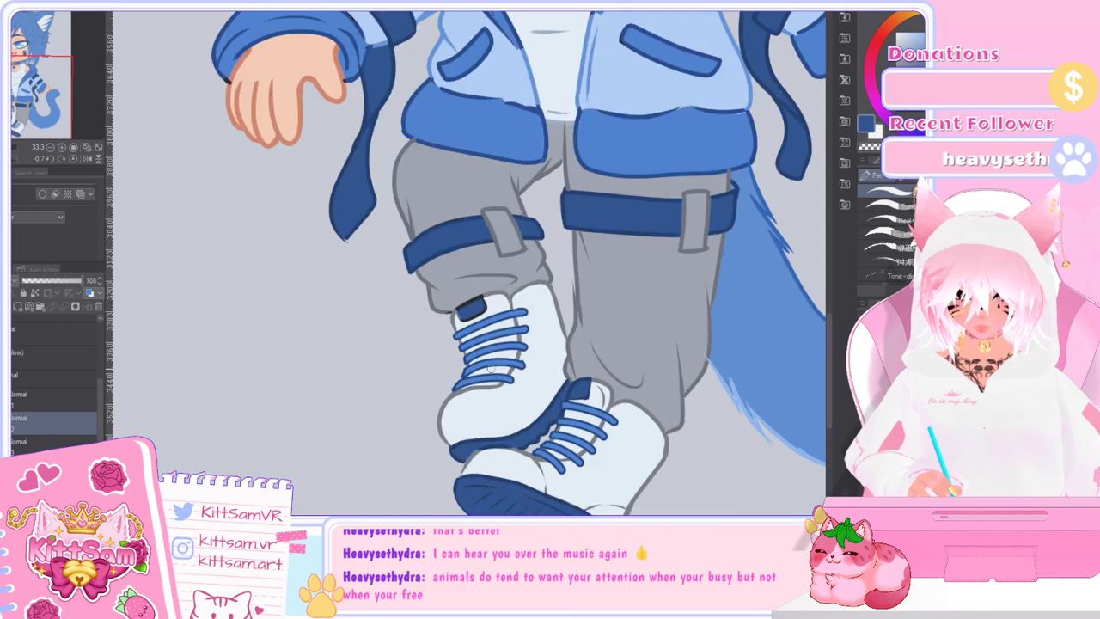
key(ctrl+plus)
click(697, 111)
key(p)
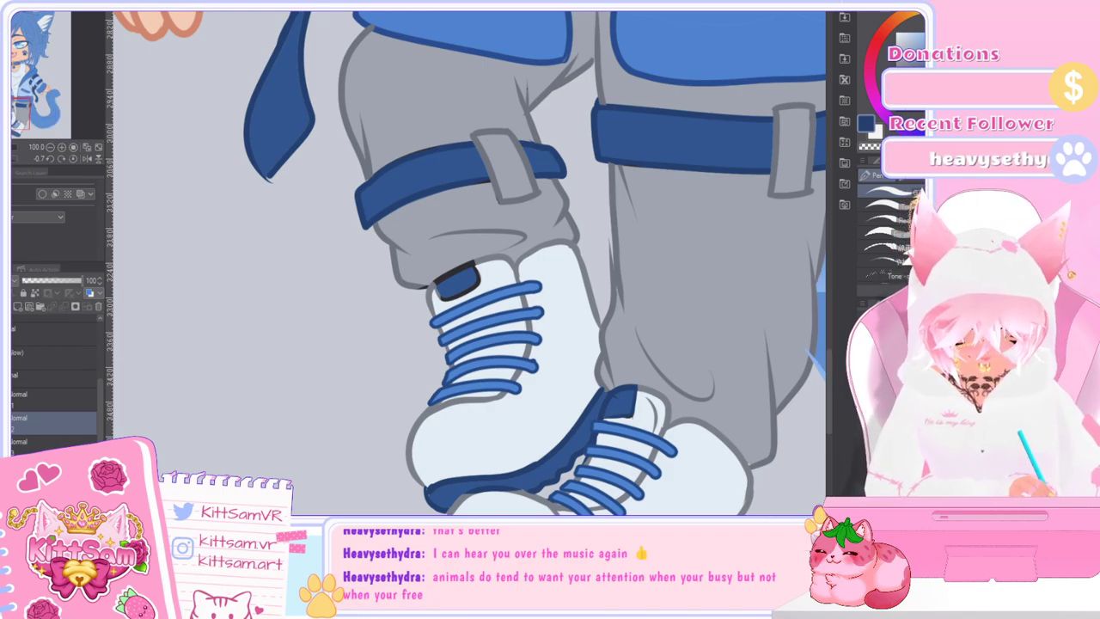
Step: Find the outfit's line layer and recolour the black outline of the shoe's tongue tab in navy
click(7, 423)
click(7, 423)
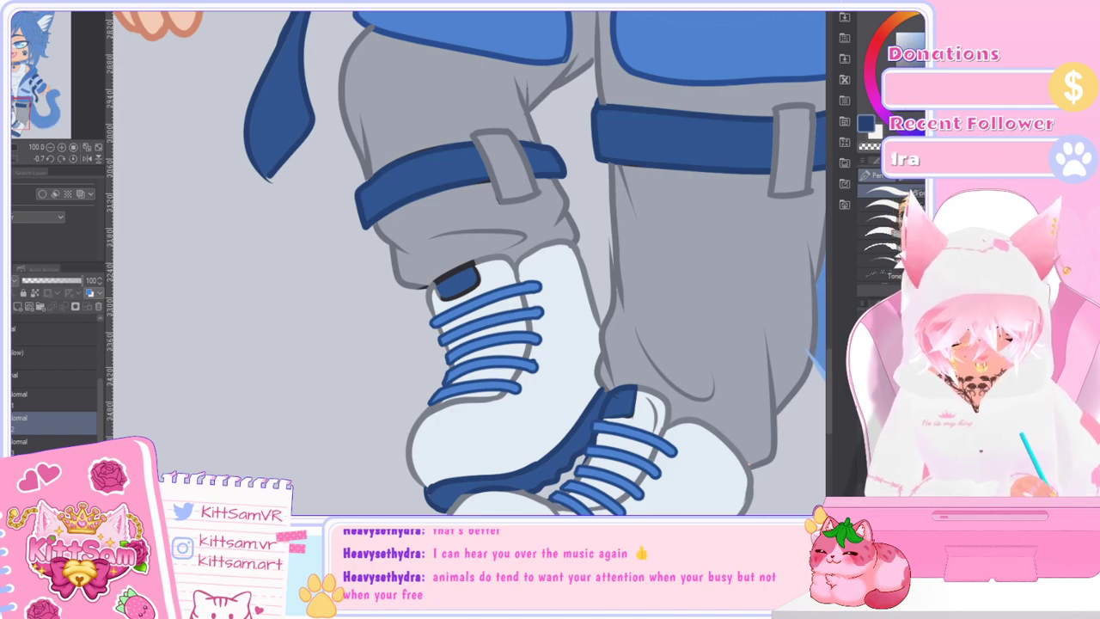
drag(100, 443, 100, 397)
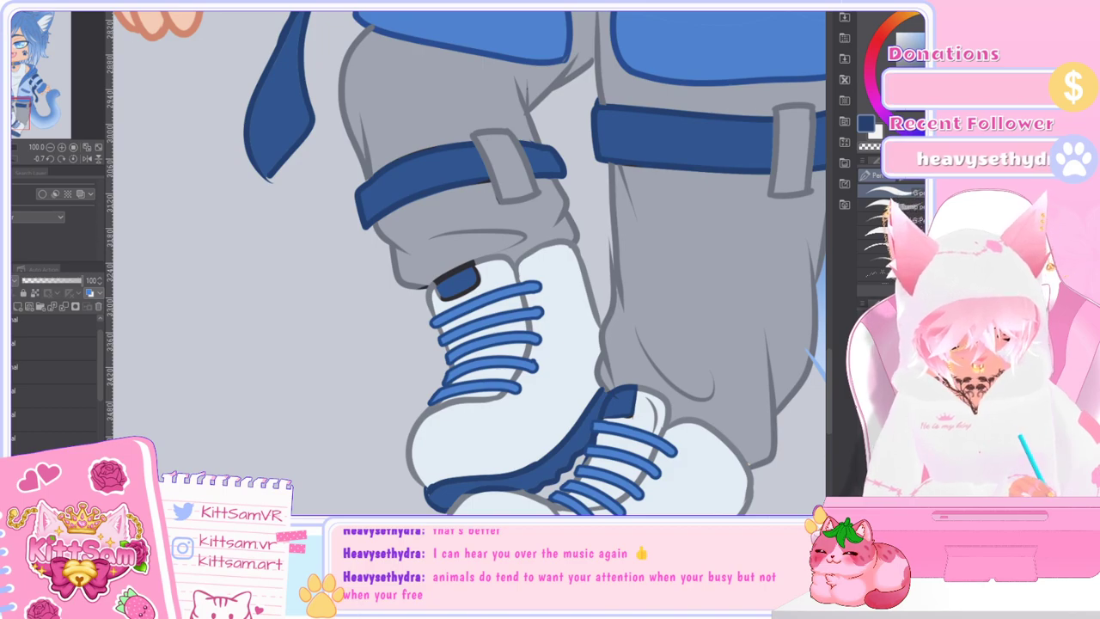
click(13, 367)
click(13, 367)
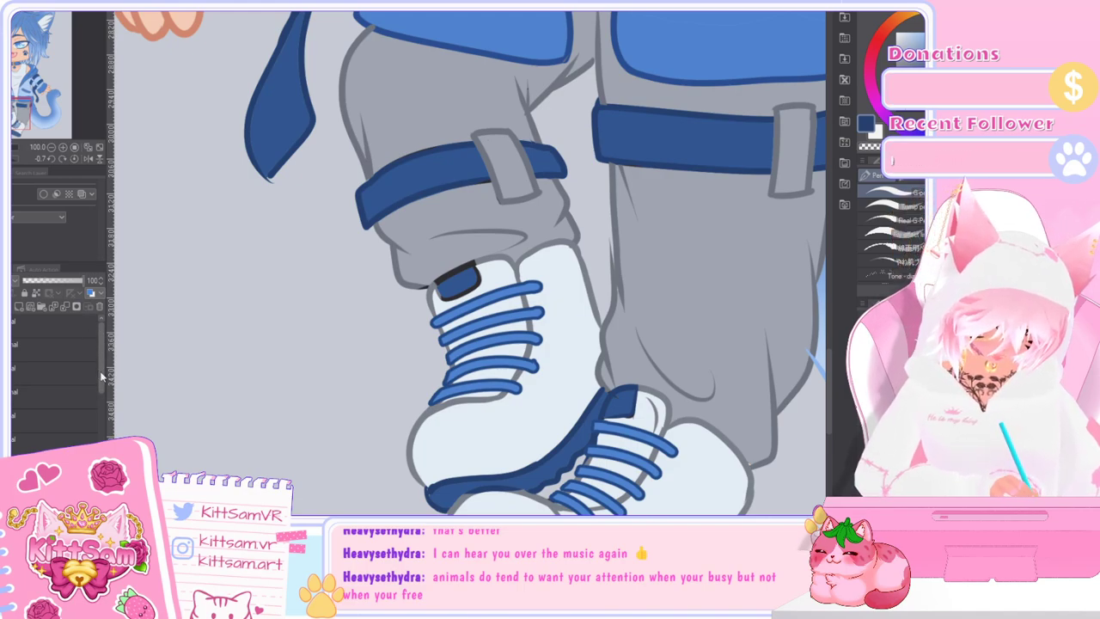
drag(102, 398, 103, 402)
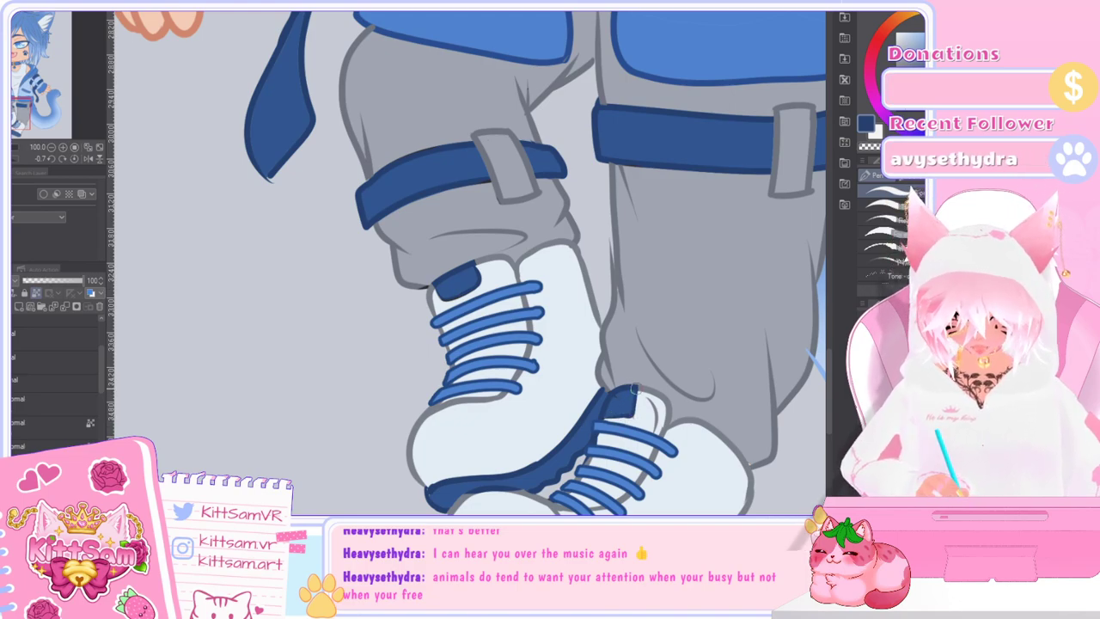
scroll(651, 365, down, 2)
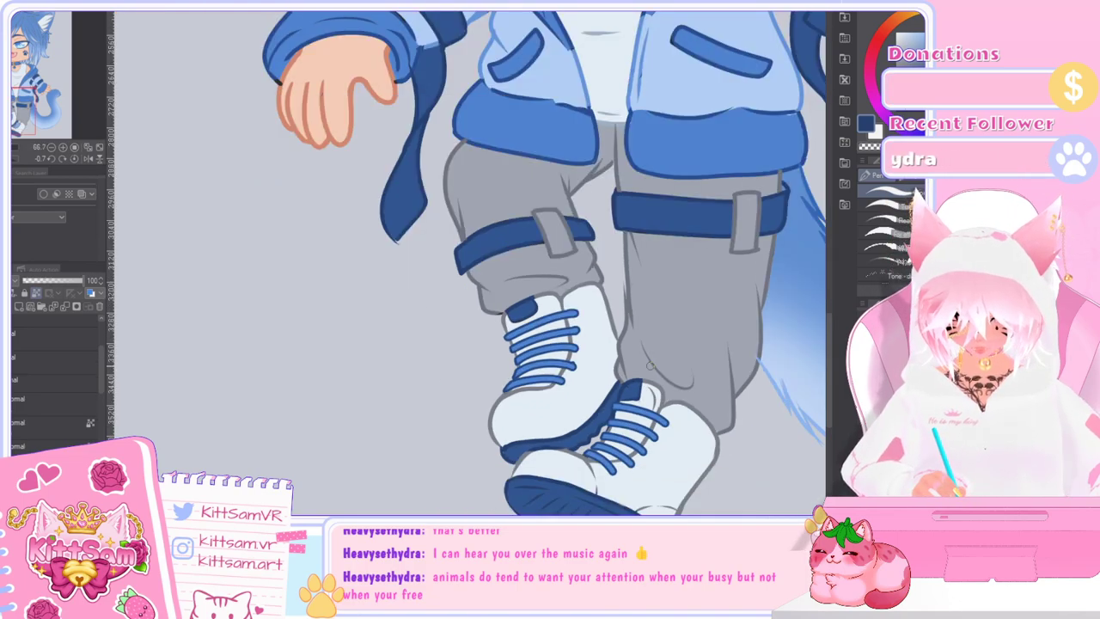
scroll(651, 365, up, 2)
scroll(451, 252, down, 3)
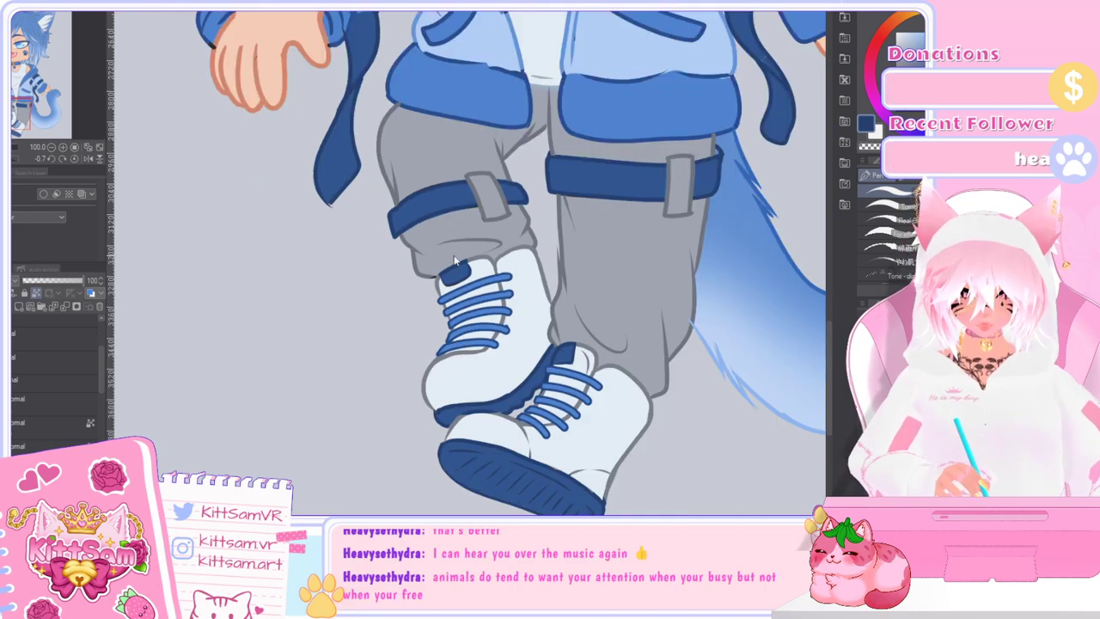
Step: Add a new raster layer above the selected one and pick the salmon skin outline colour for the pen
drag(829, 319, 810, 211)
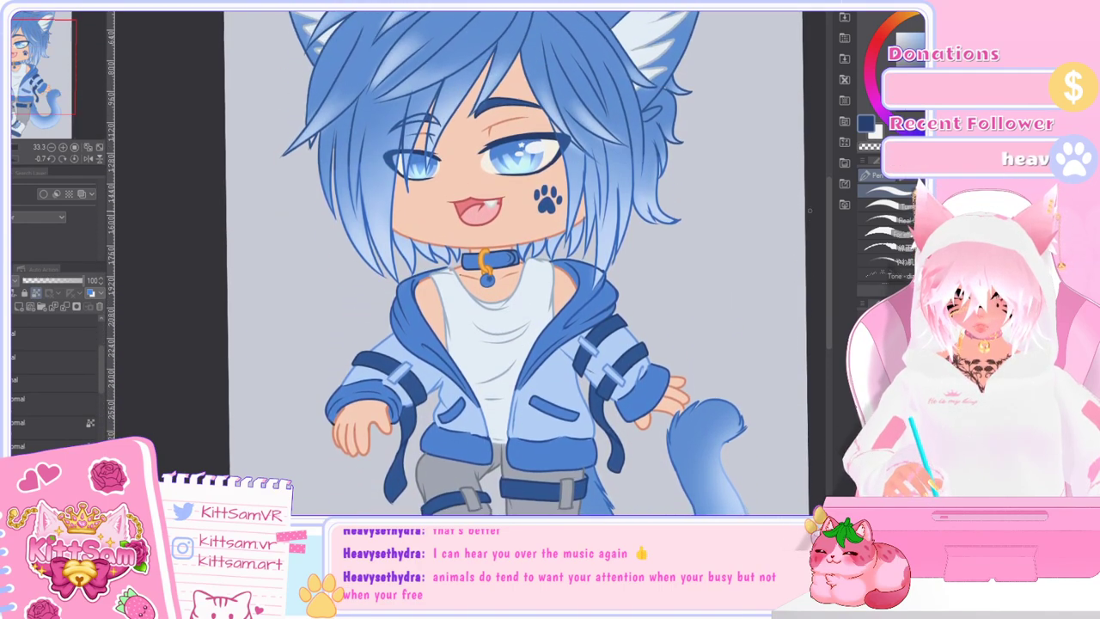
drag(829, 262, 824, 235)
click(13, 384)
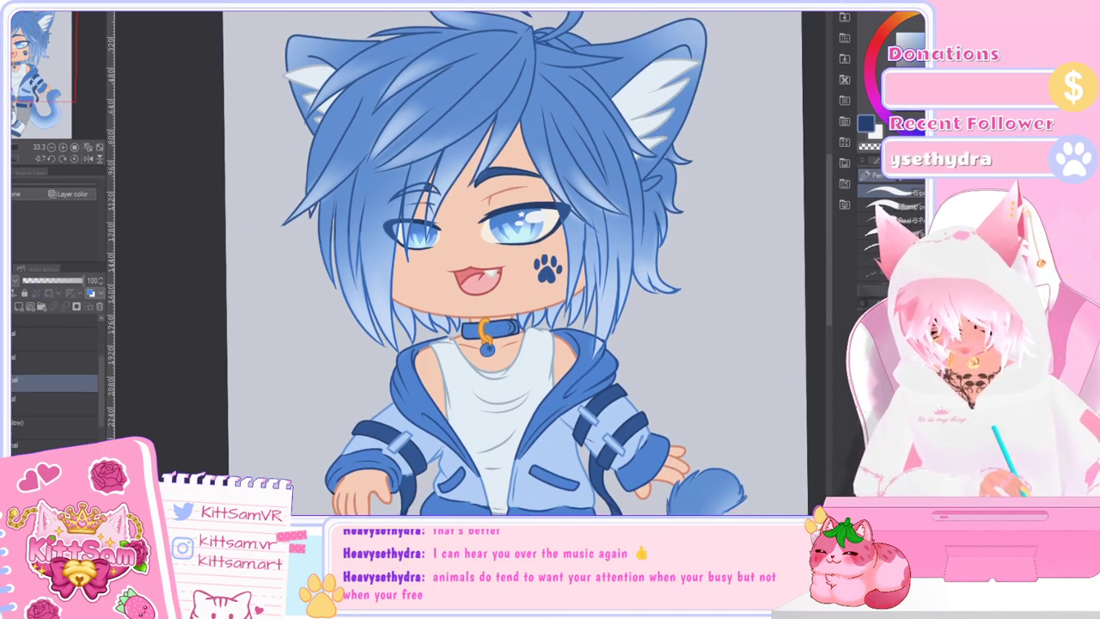
click(19, 305)
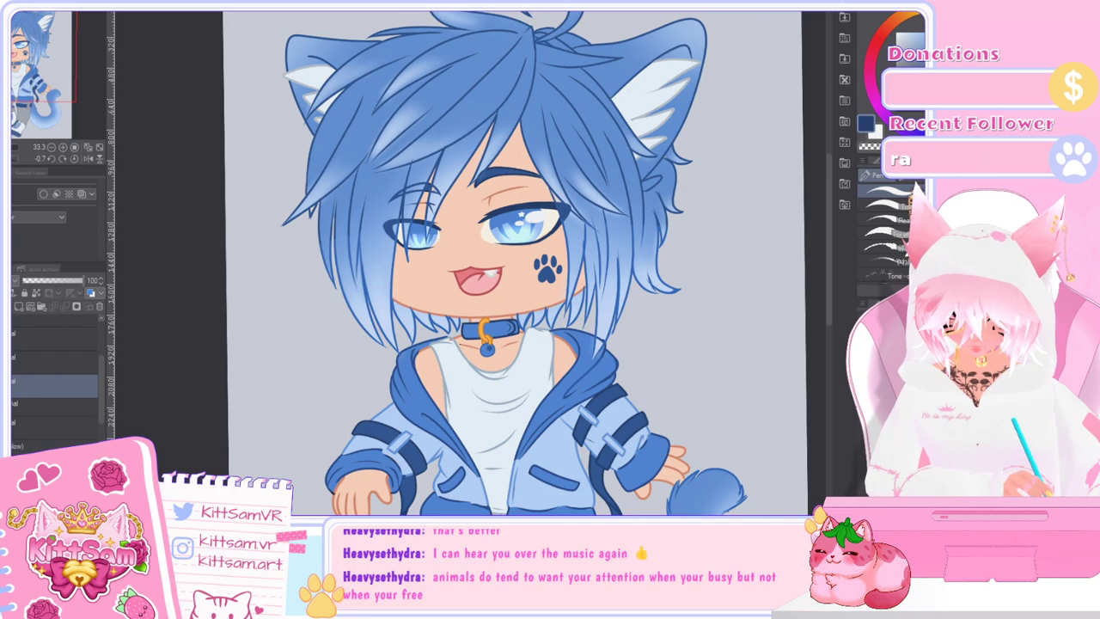
scroll(472, 318, up, 4)
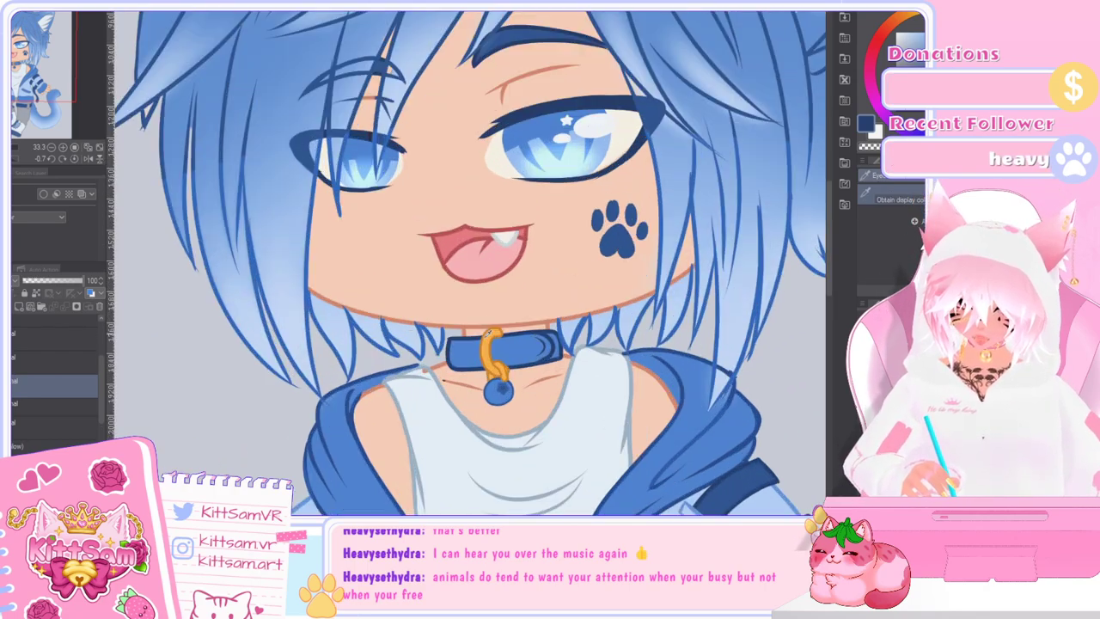
key(p)
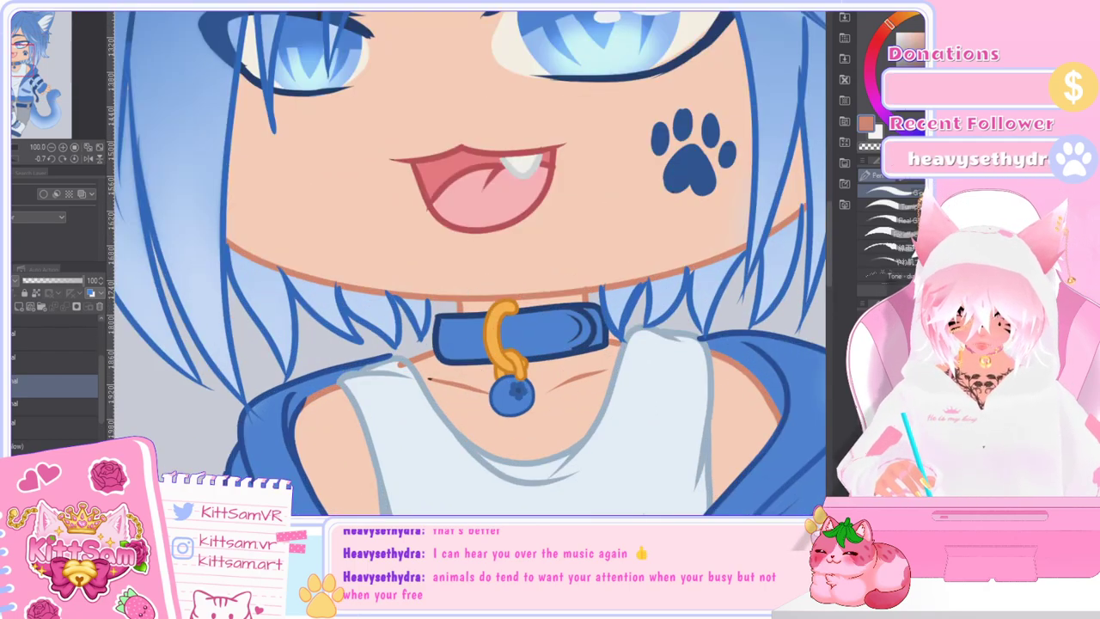
Step: Pick the grey outline colour for the pen and touch up the trouser hem's outline above the rear shoe
drag(831, 283, 838, 382)
alt+click(487, 70)
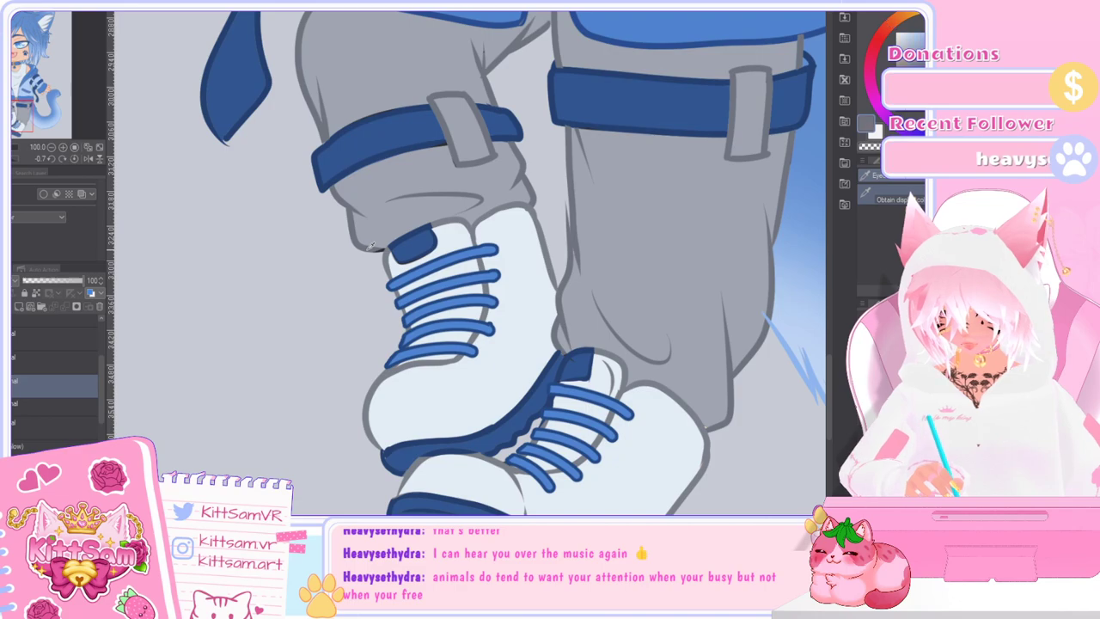
drag(485, 76, 484, 44)
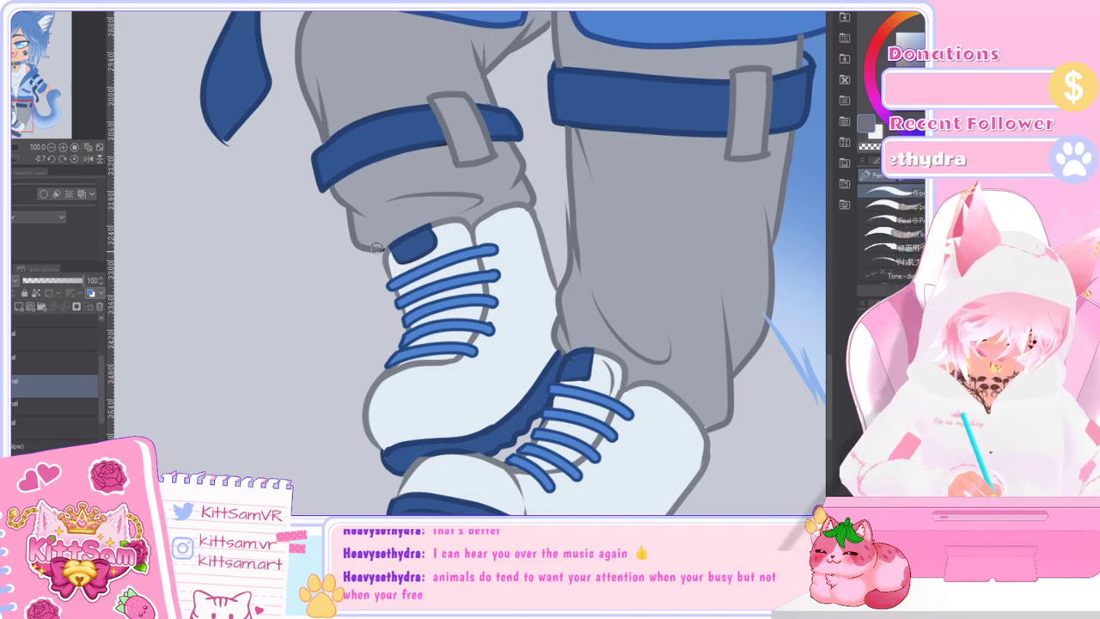
scroll(405, 232, down, 1)
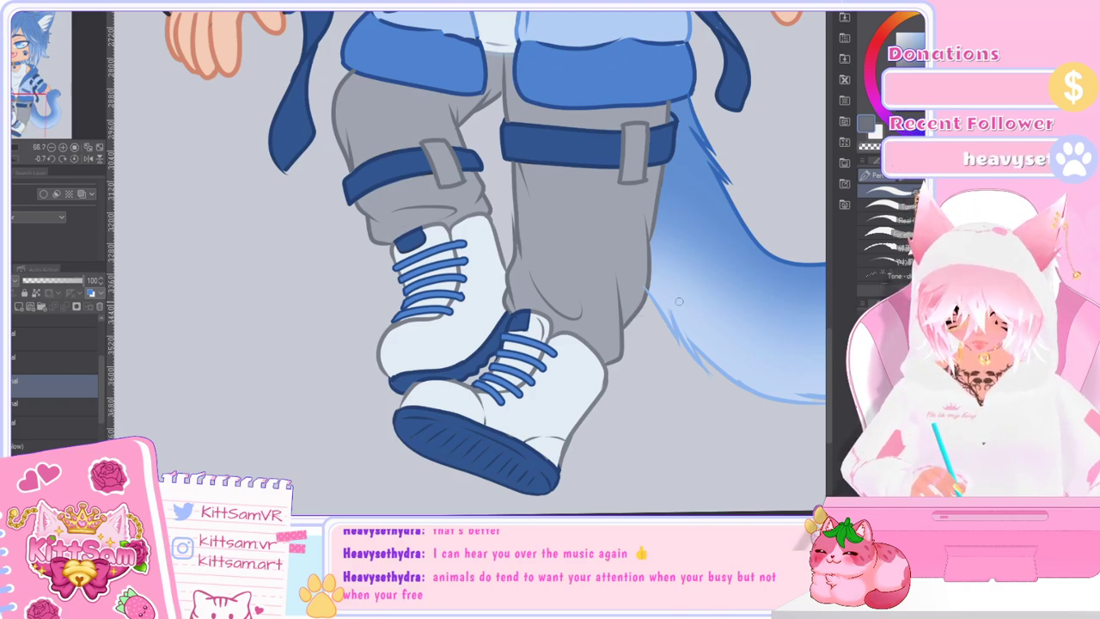
scroll(435, 425, up, 4)
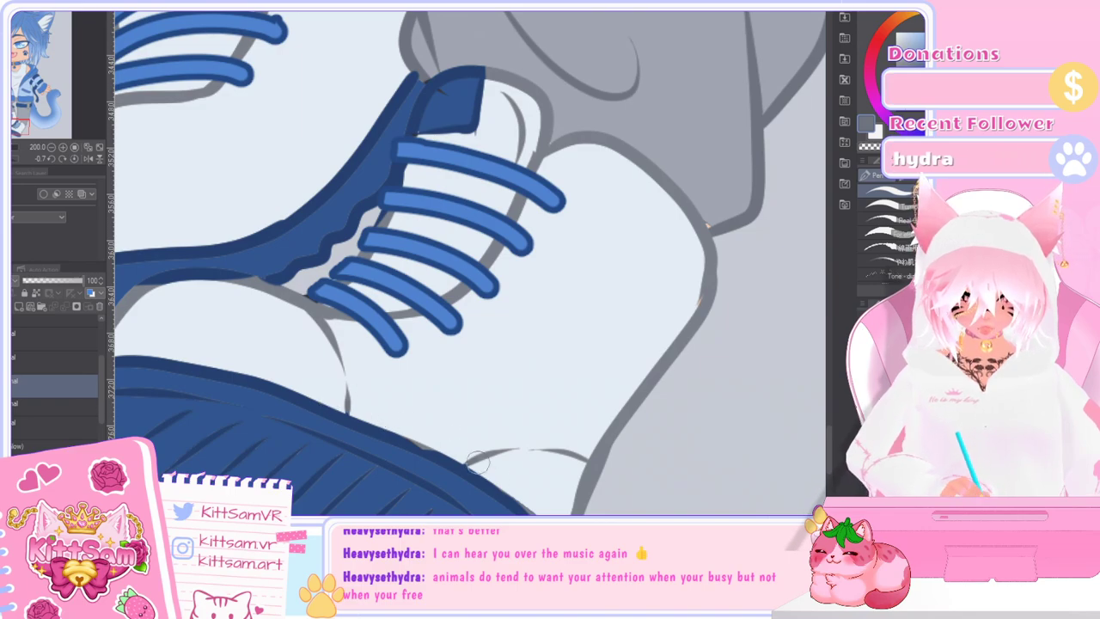
Step: Pick the sole's navy outline colour and paint over the grey edge along the heel of the front shoe's sole
click(830, 301)
drag(831, 398, 833, 481)
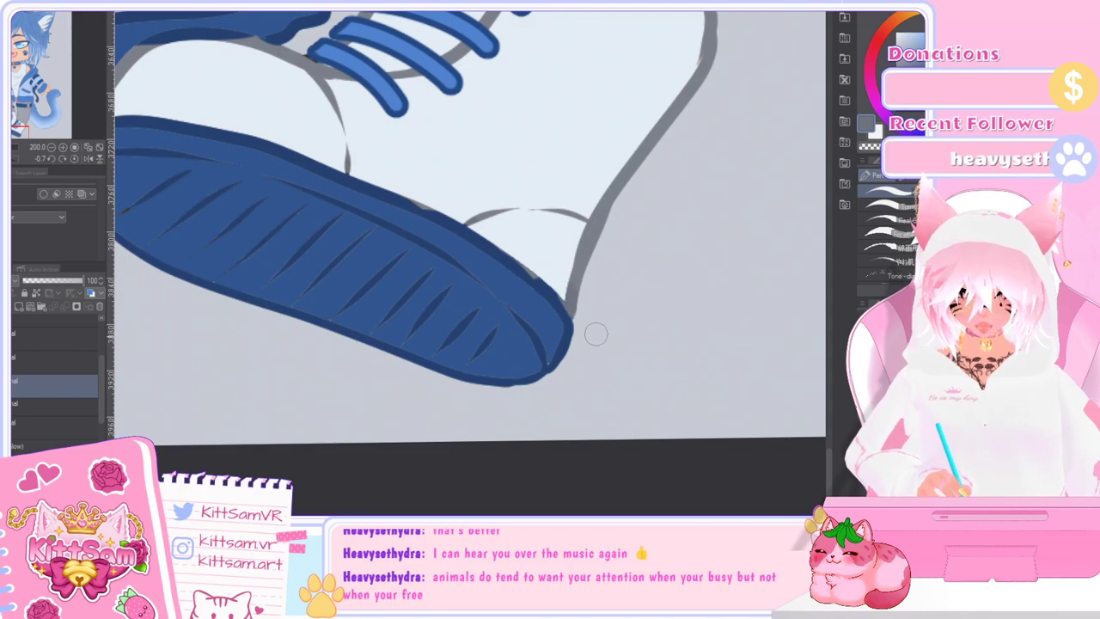
alt+click(578, 331)
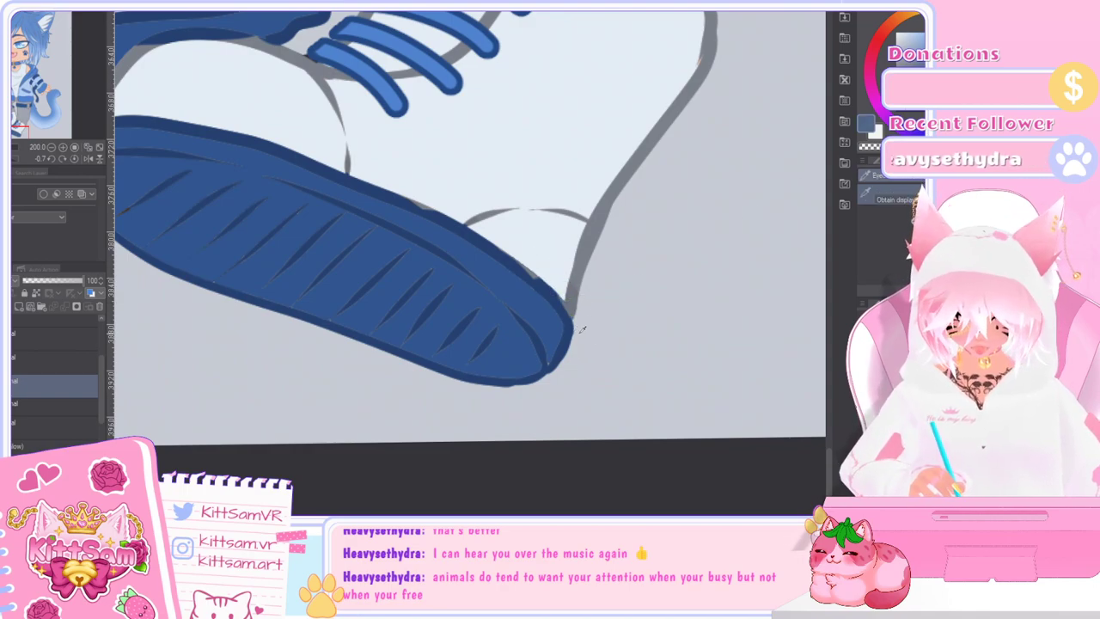
drag(492, 253, 570, 318)
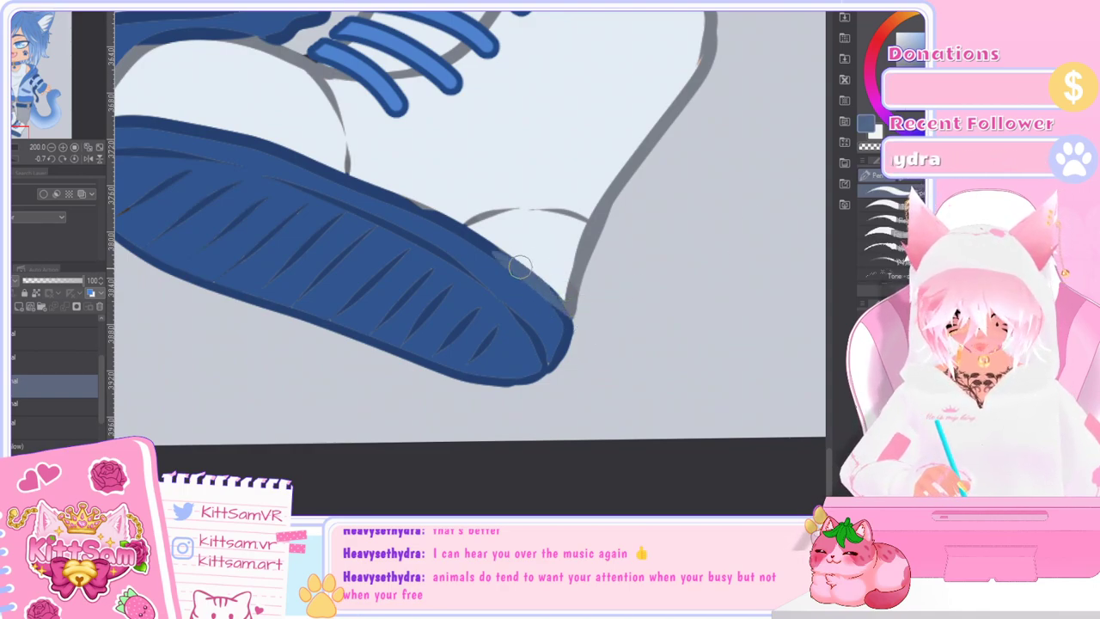
key(i)
click(575, 327)
key(p)
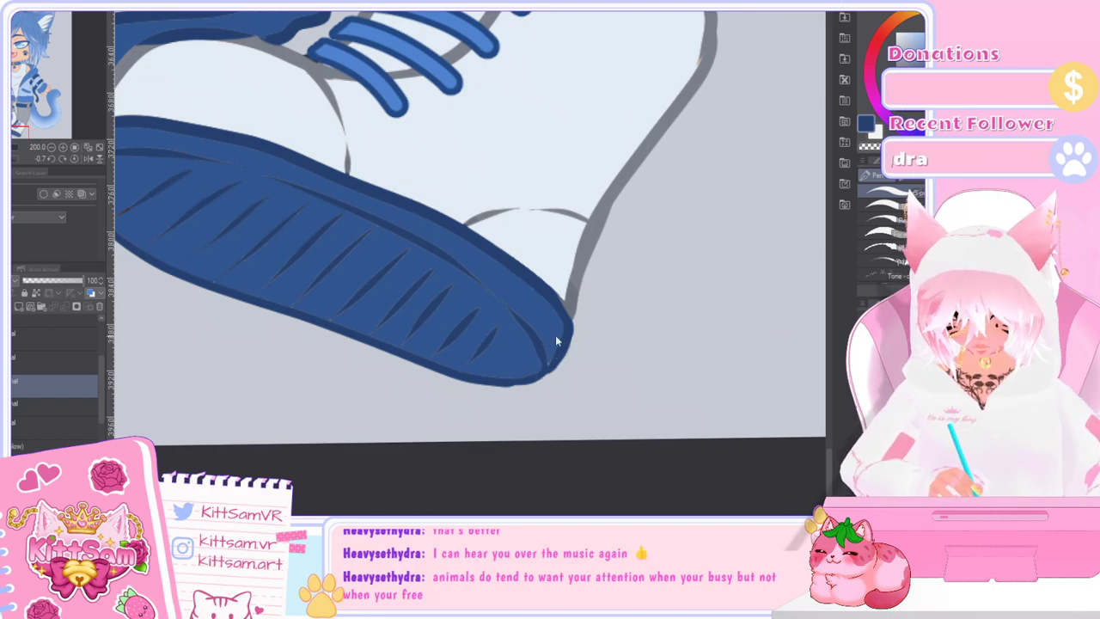
Step: Cover the tail line overlapping the straight trouser leg's edge with the grey outline colour, and pick the trousers' lighter grey for cleanup
key(ctrl+minus)
drag(827, 456, 827, 401)
key(i)
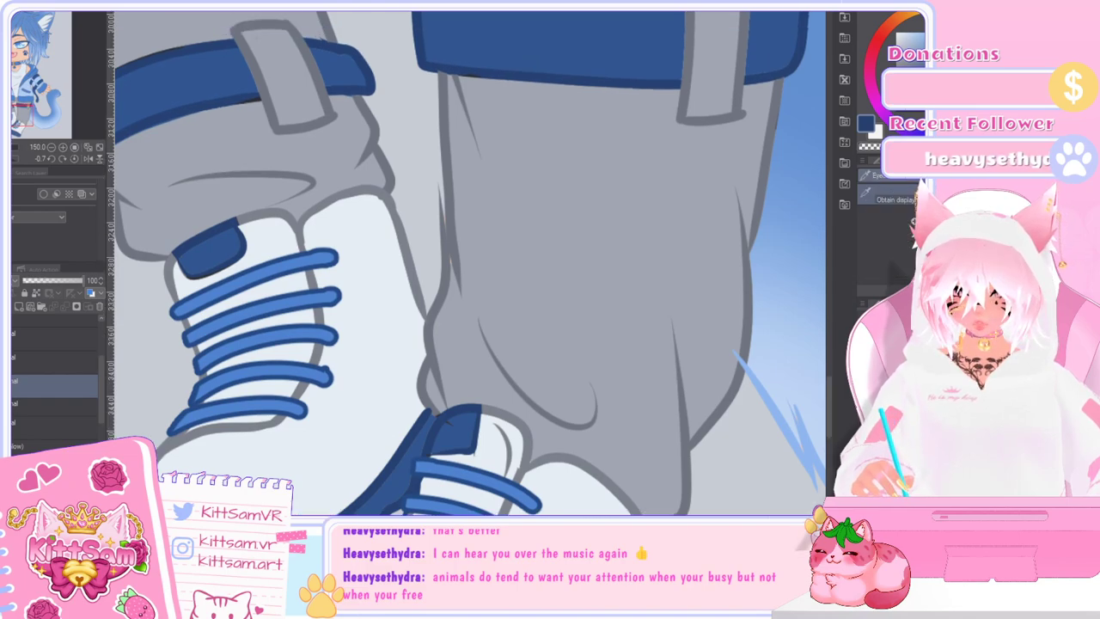
click(745, 344)
key(p)
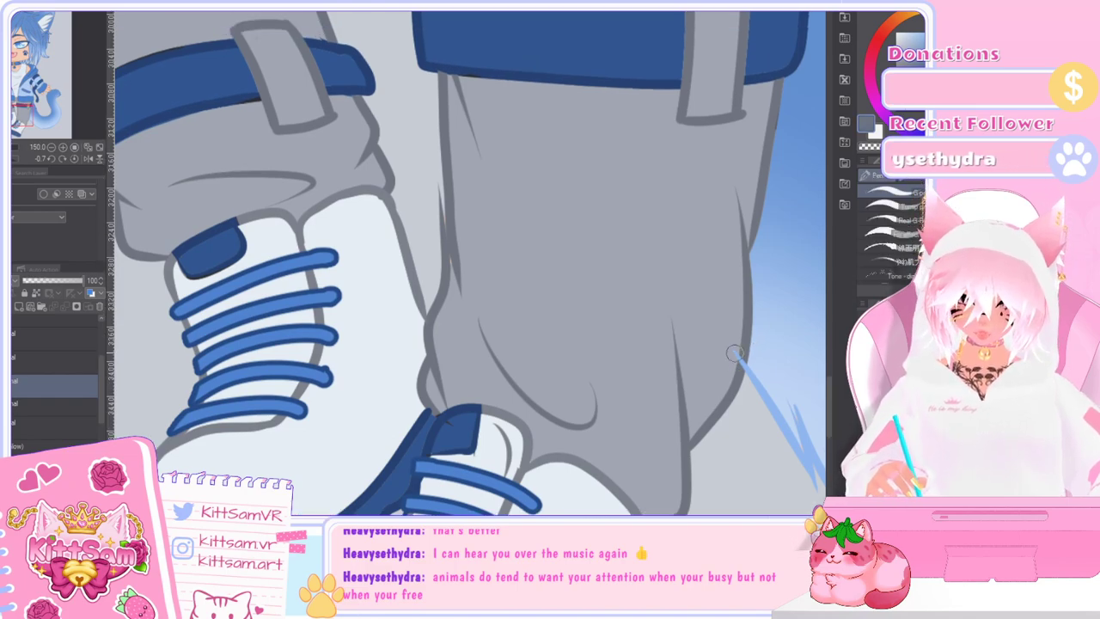
key(i)
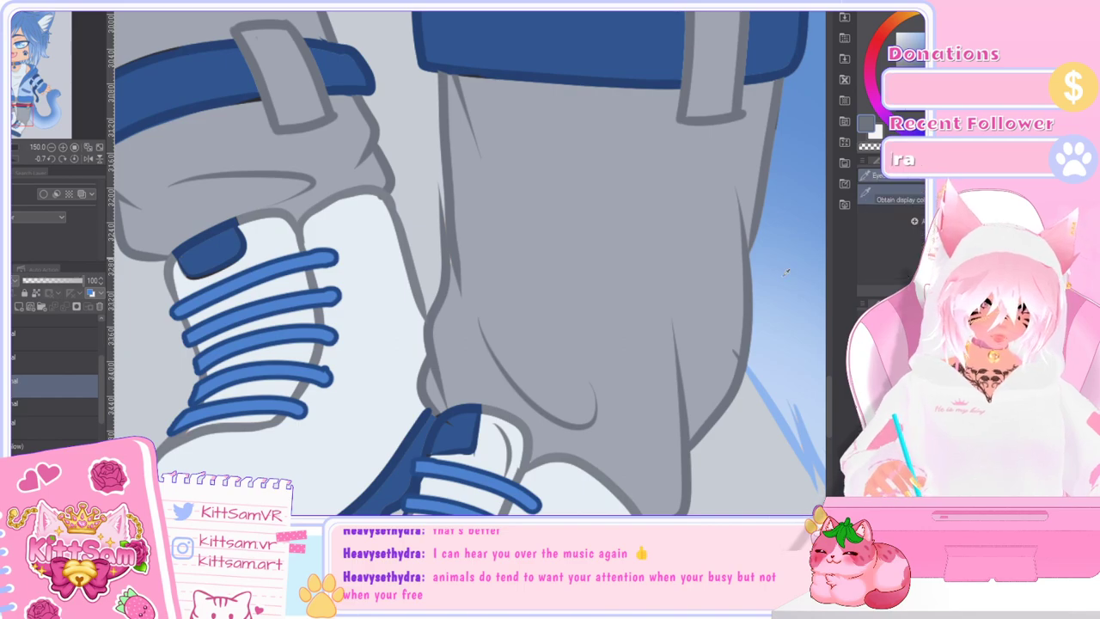
key(b)
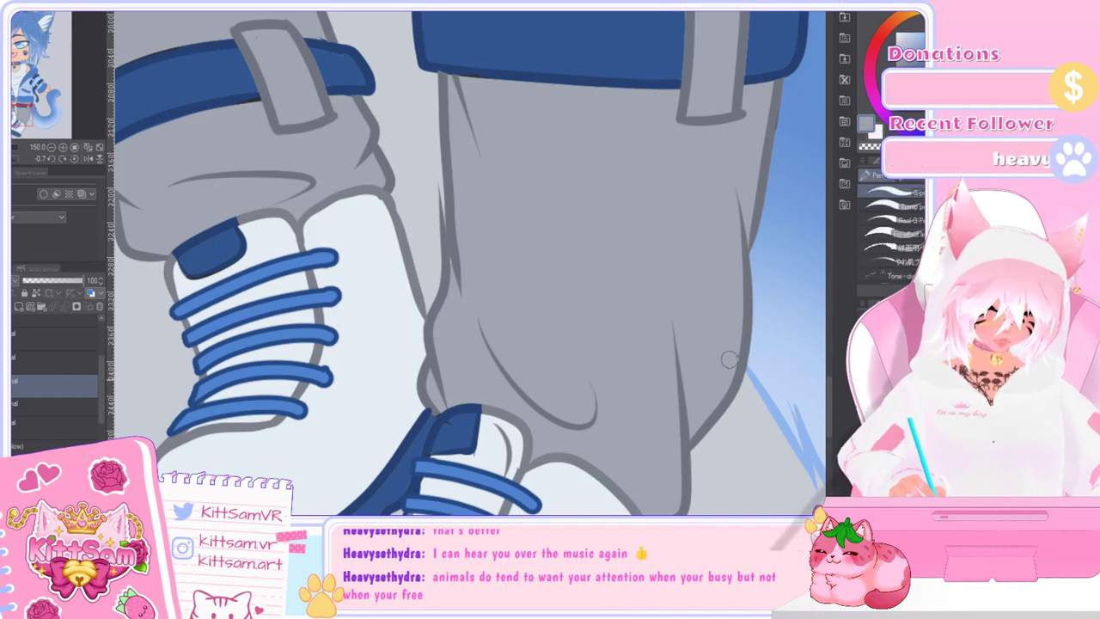
Step: Review the whole figure, fit the canvas to the window and reset its rotation to 0
scroll(730, 350, down, 3)
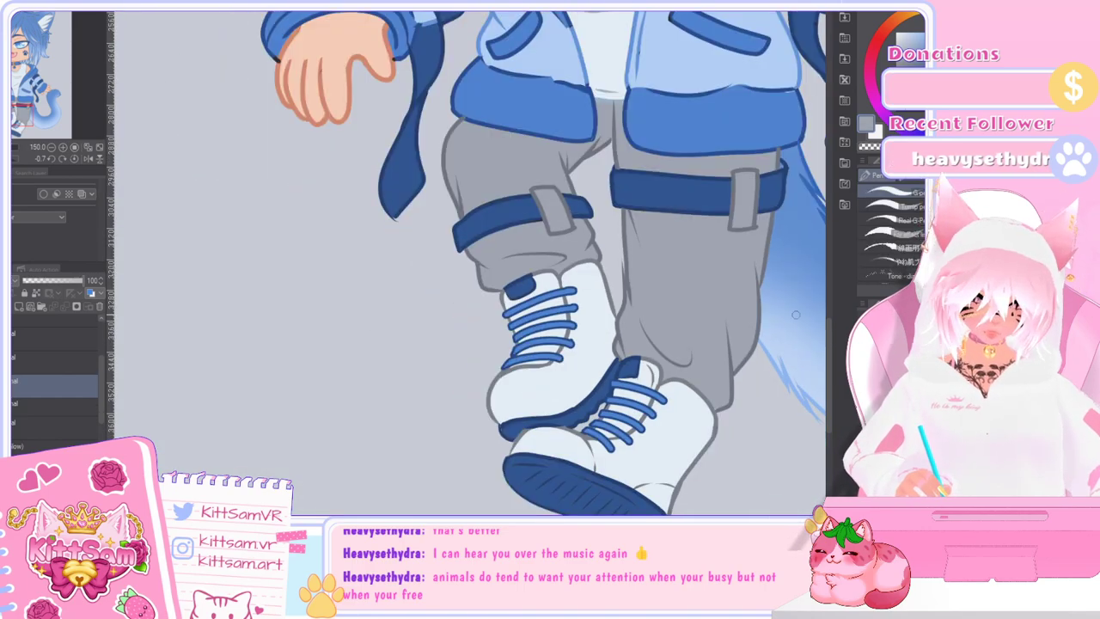
drag(793, 316, 392, 316)
key(ctrl+minus)
key(ctrl+minus)
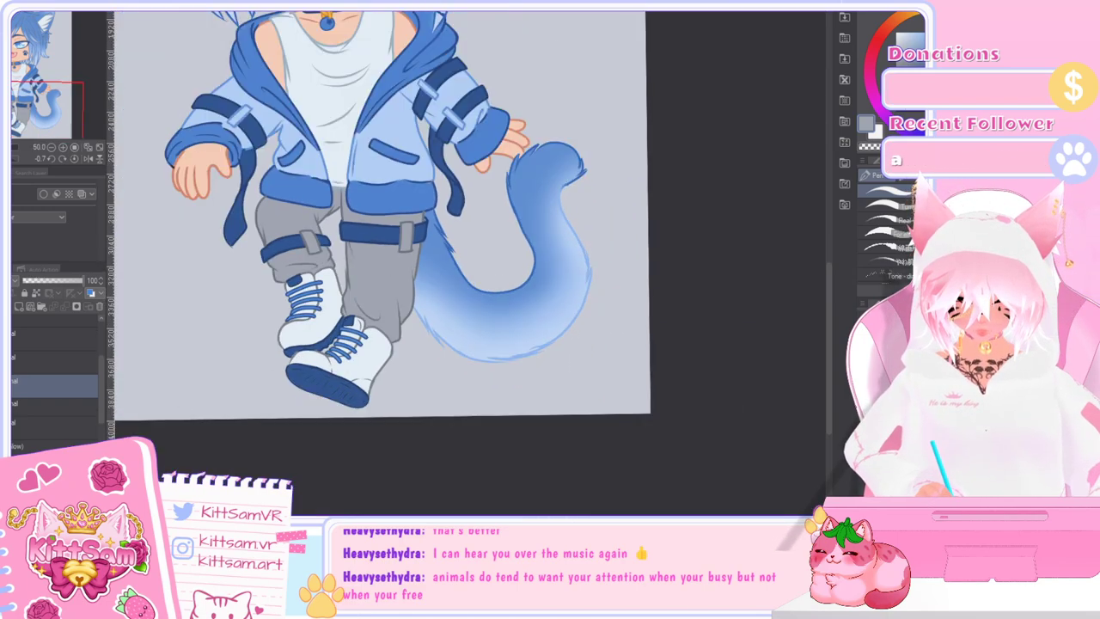
drag(831, 343, 830, 276)
drag(636, 520, 586, 520)
scroll(586, 518, down, 3)
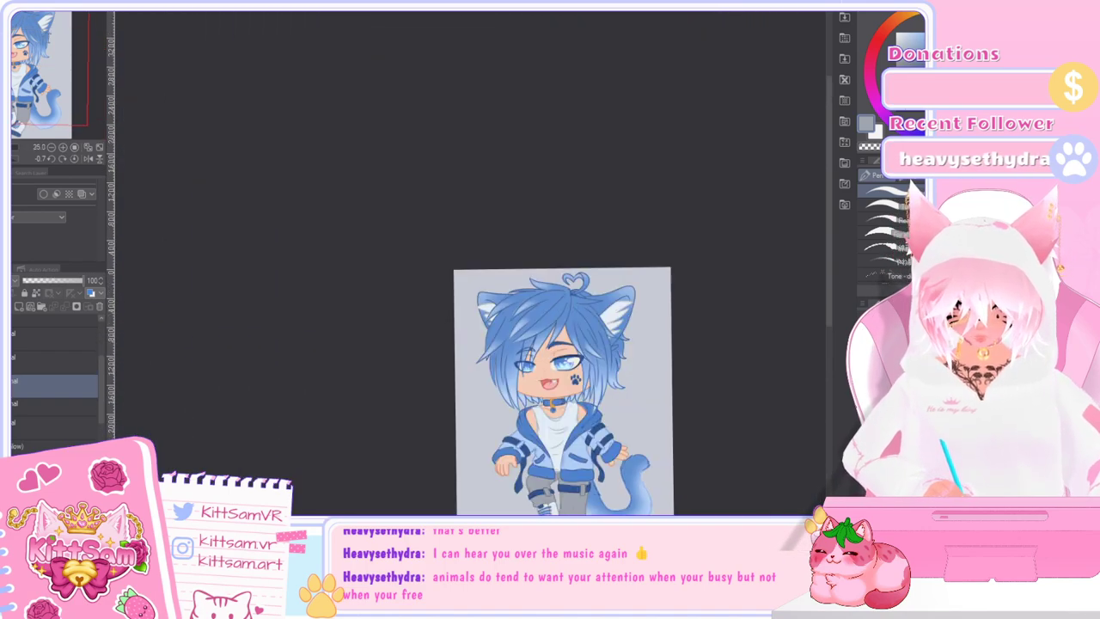
drag(830, 318, 838, 387)
scroll(840, 372, up, 2)
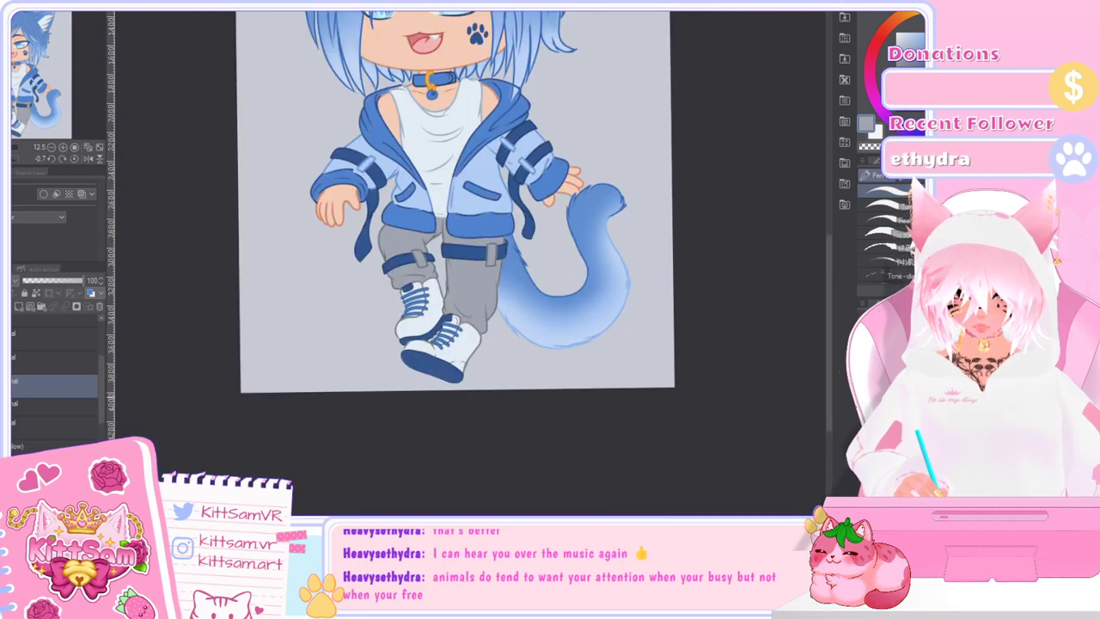
scroll(830, 343, up, 4)
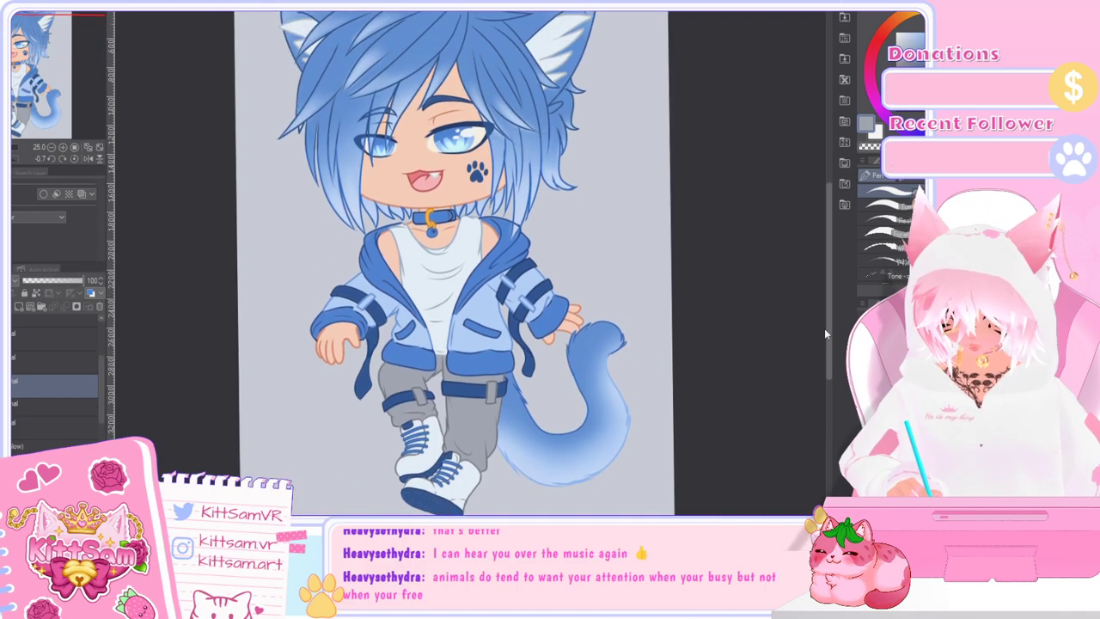
scroll(805, 338, down, 3)
scroll(800, 345, up, 3)
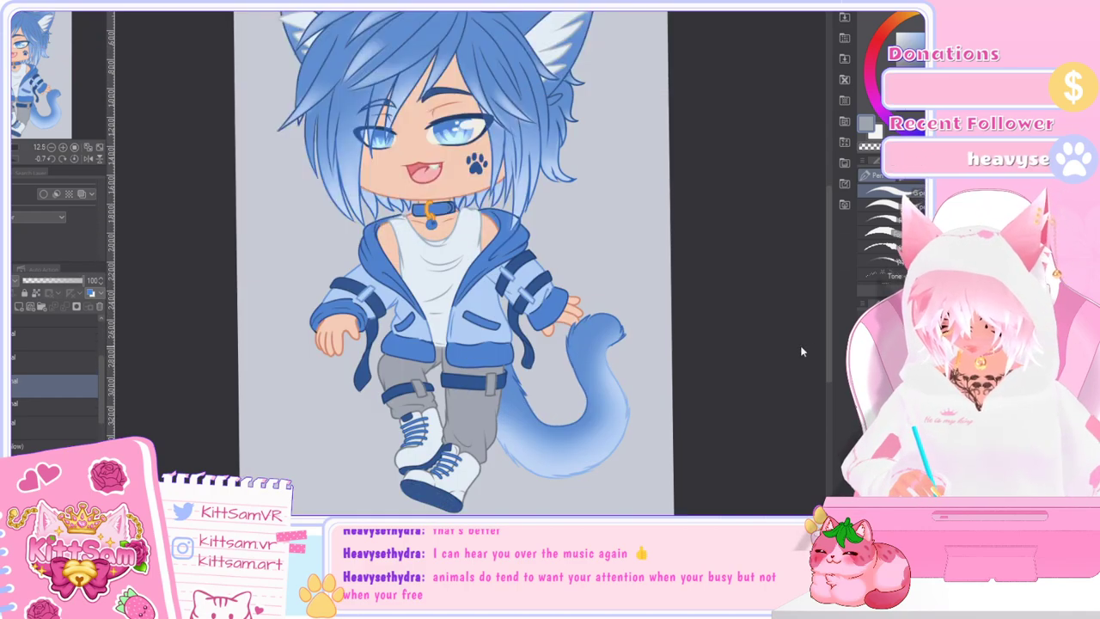
click(90, 147)
click(74, 158)
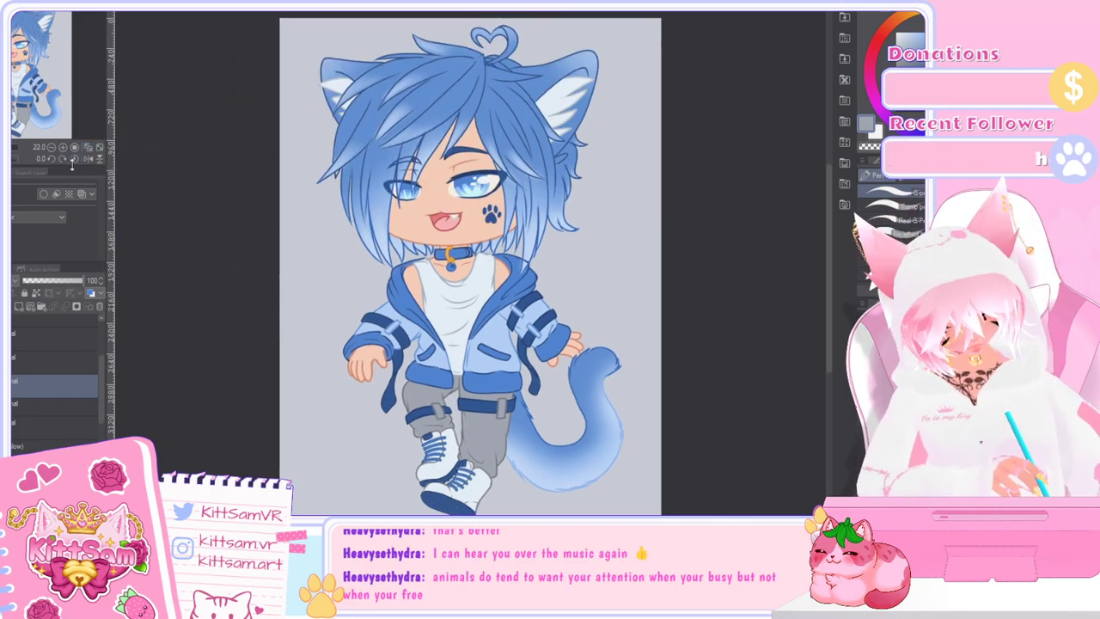
Step: Find the paper layer and change the background colour to off-white
drag(101, 409, 101, 494)
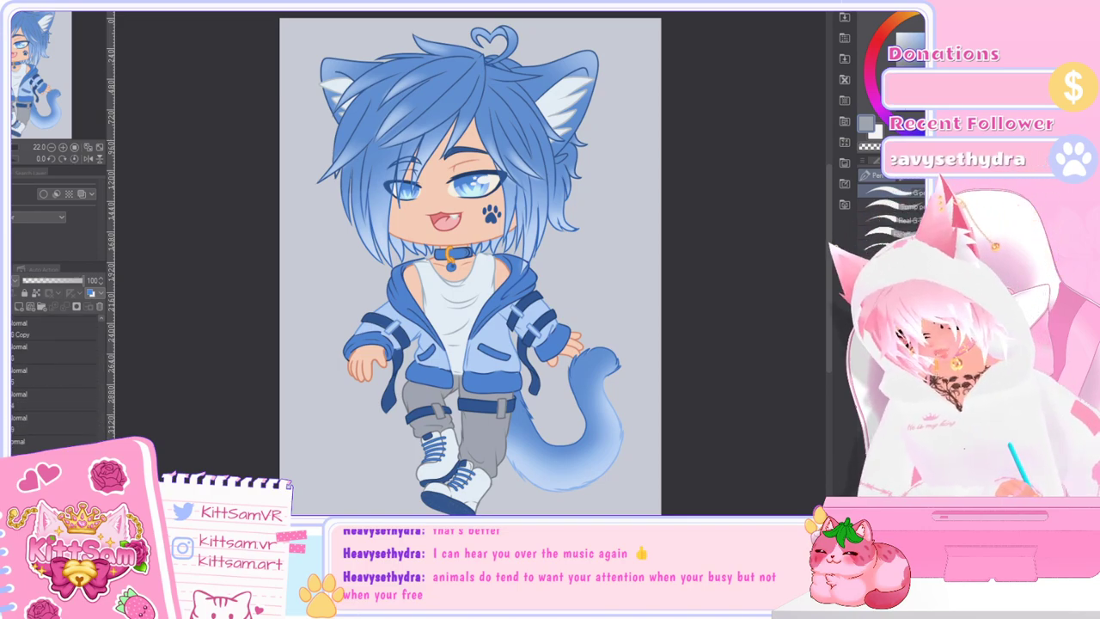
click(65, 188)
click(205, 248)
click(478, 213)
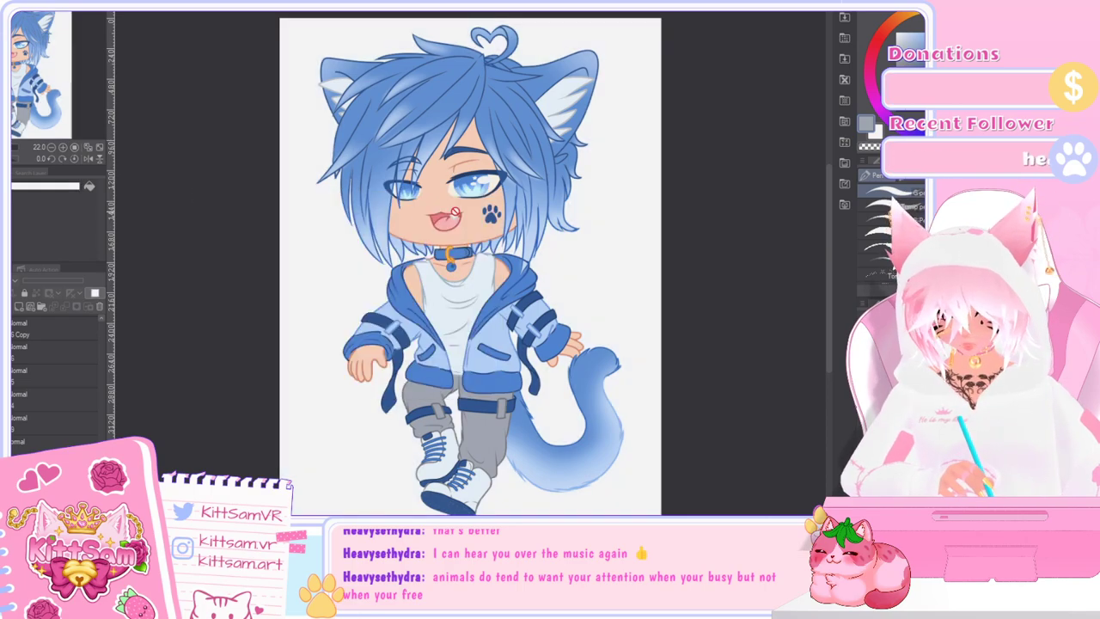
Step: Enlarge the layer list, select the artwork layers and move them into a folder at the head of the layer stack
drag(101, 471, 108, 348)
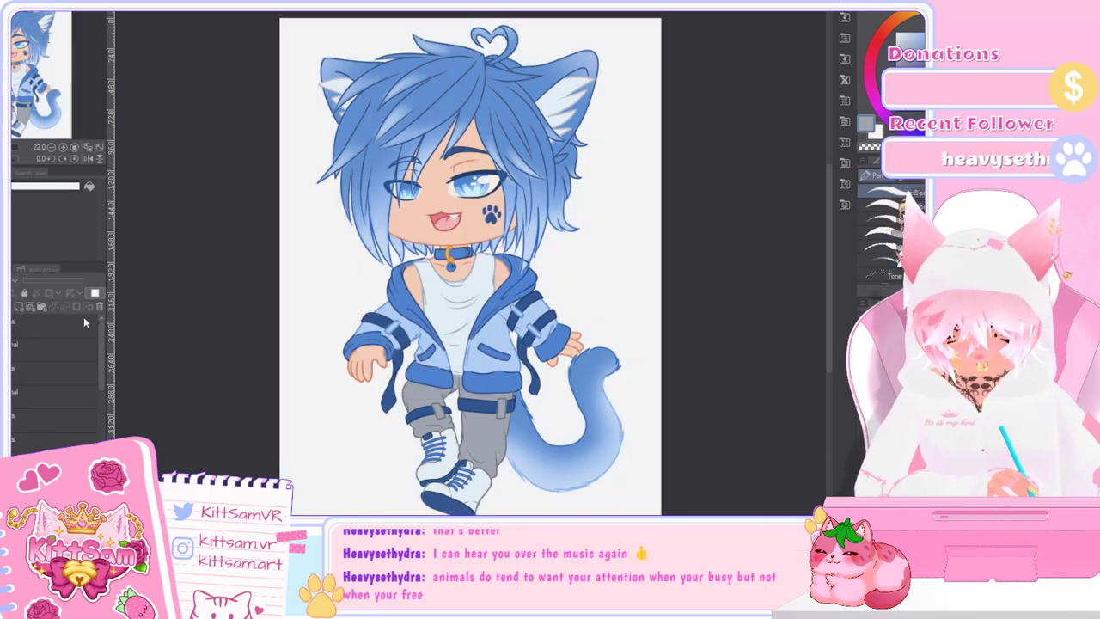
click(19, 319)
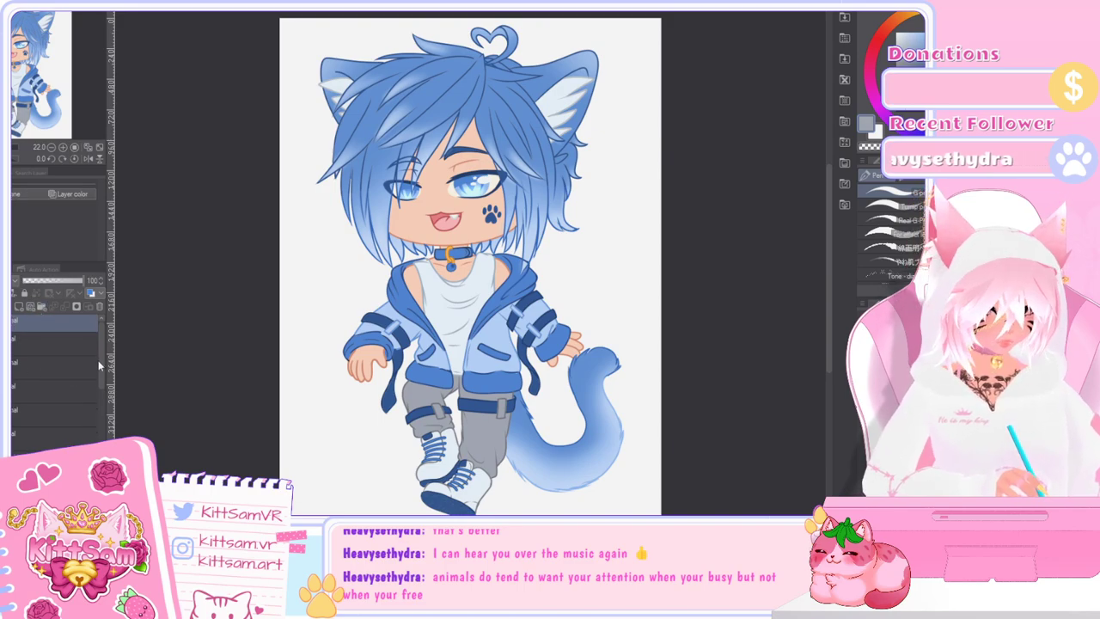
drag(101, 364, 101, 373)
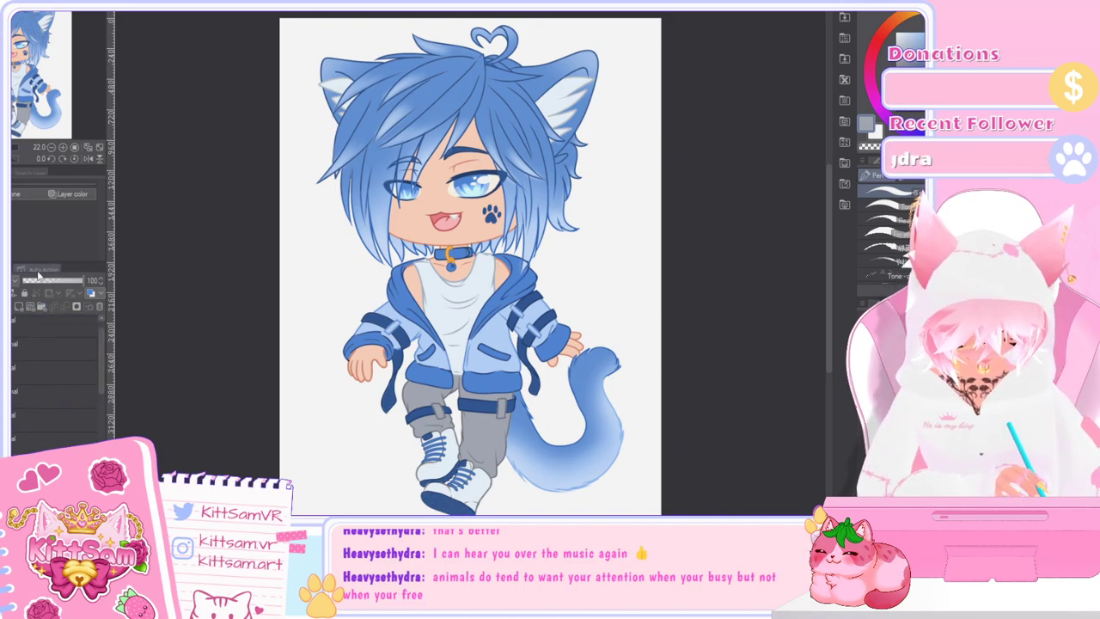
drag(24, 263, 26, 204)
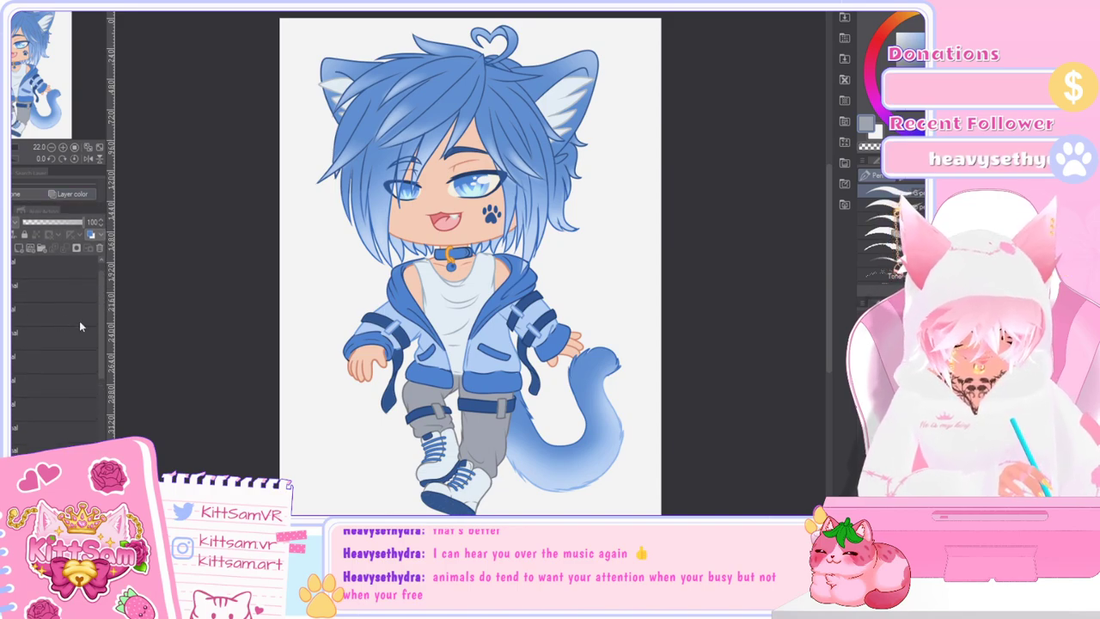
drag(101, 354, 102, 334)
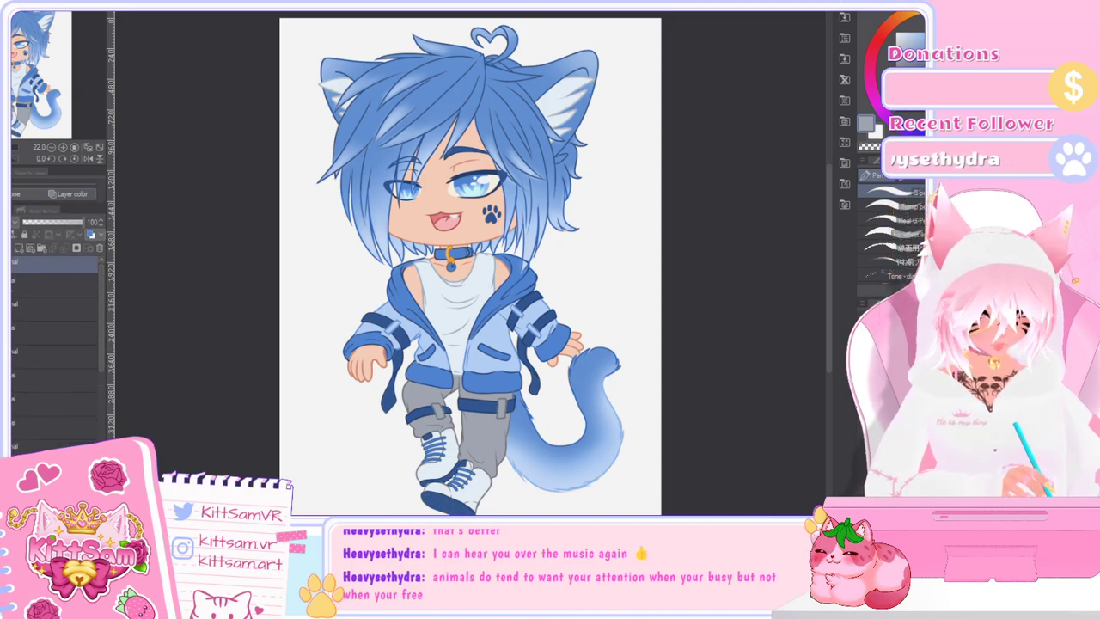
click(55, 285)
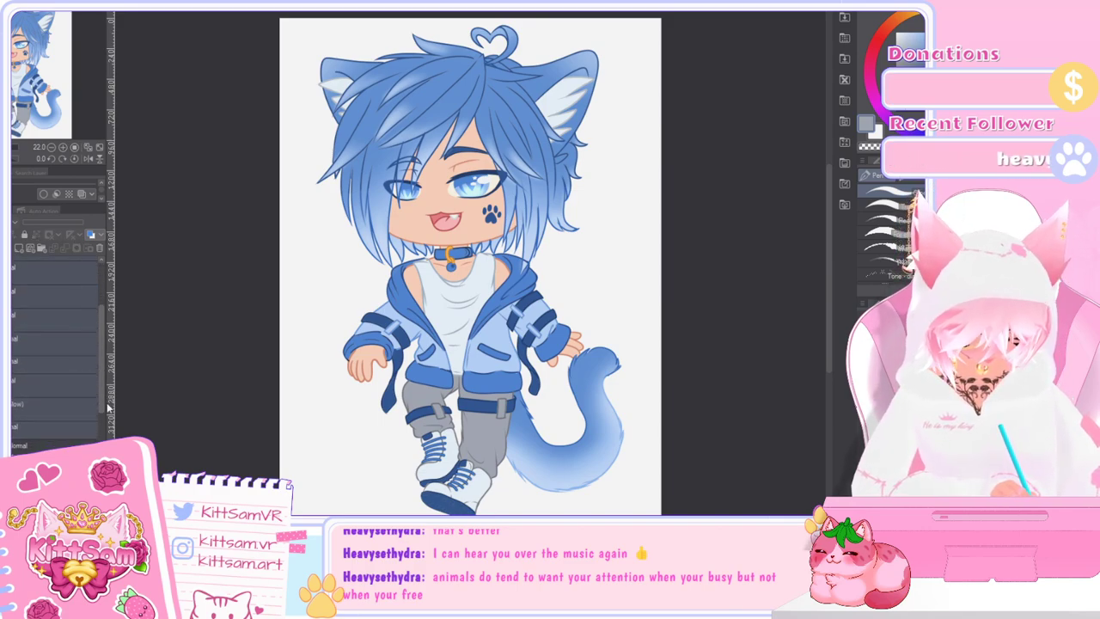
scroll(88, 407, down, 3)
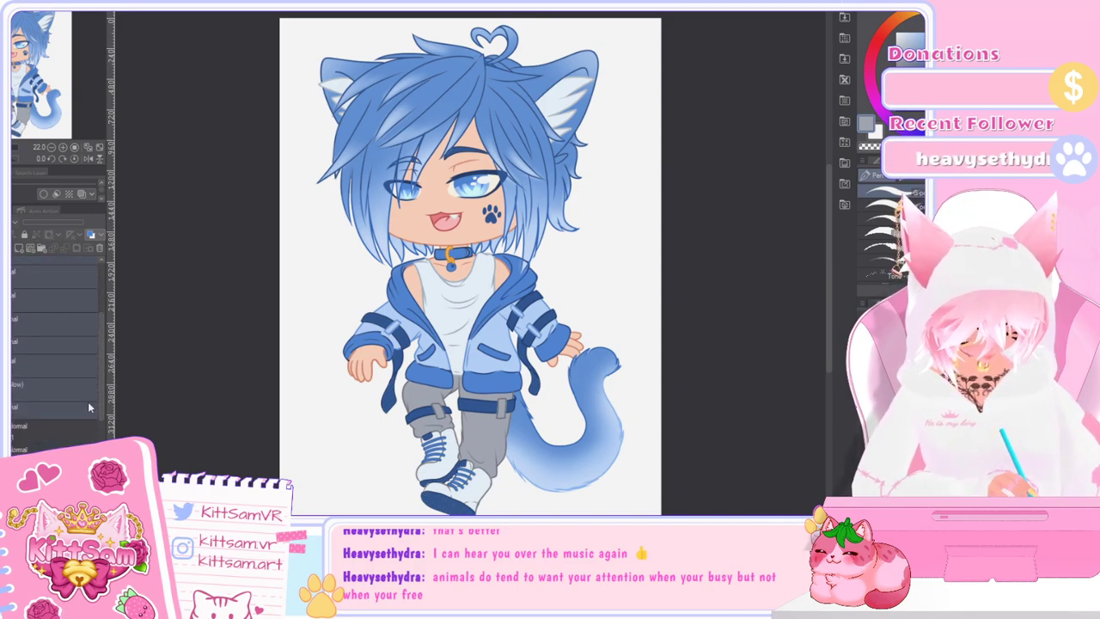
scroll(54, 361, up, 2)
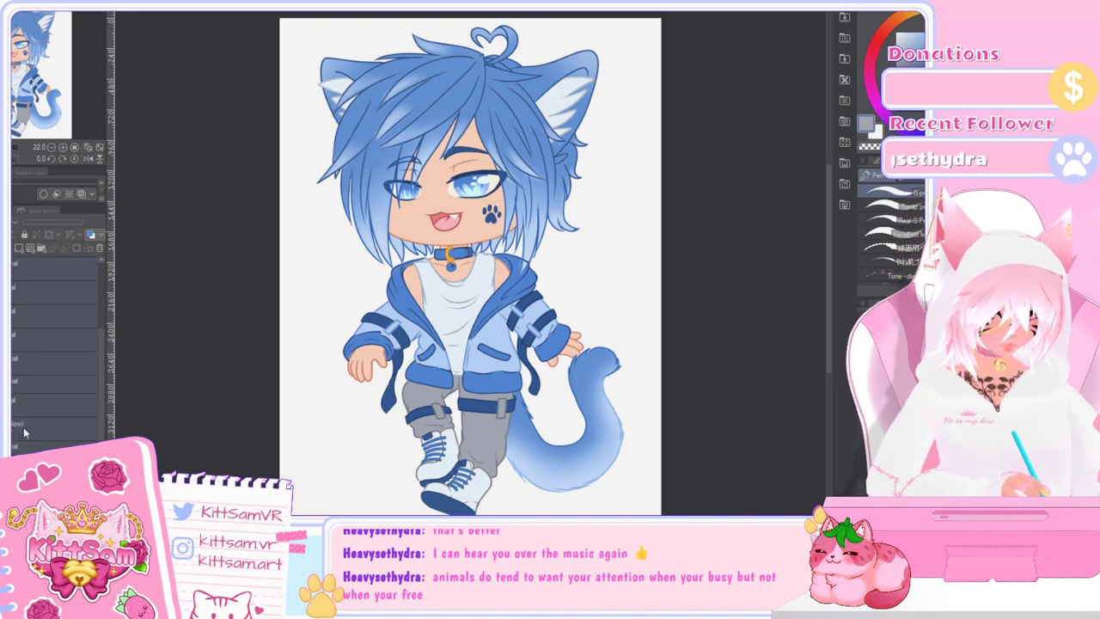
drag(102, 378, 106, 361)
scroll(97, 382, down, 2)
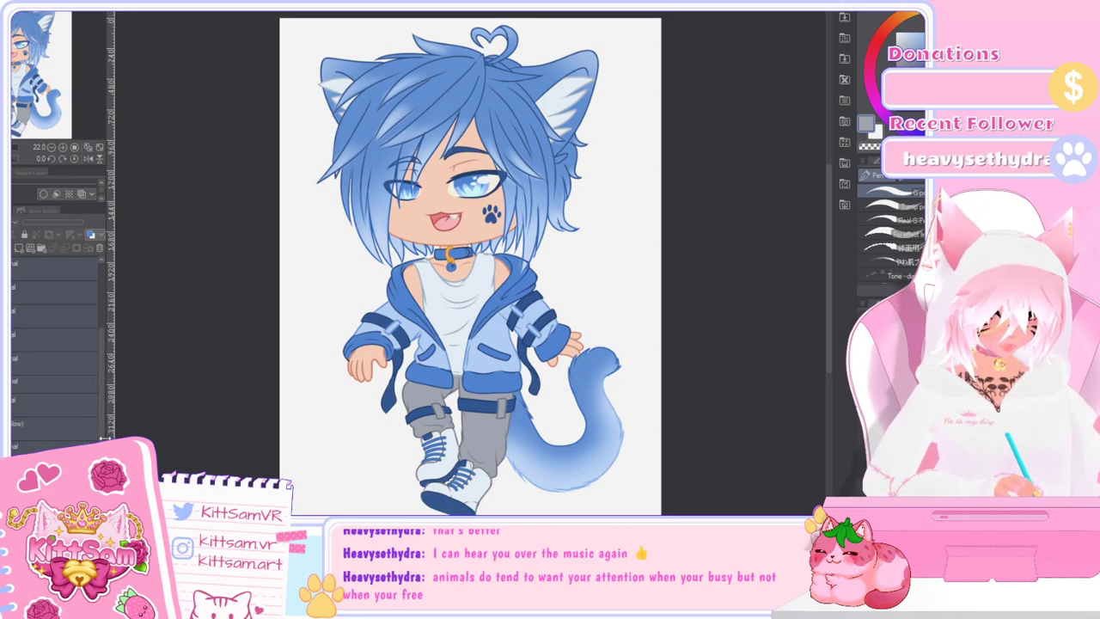
scroll(89, 304, up, 2)
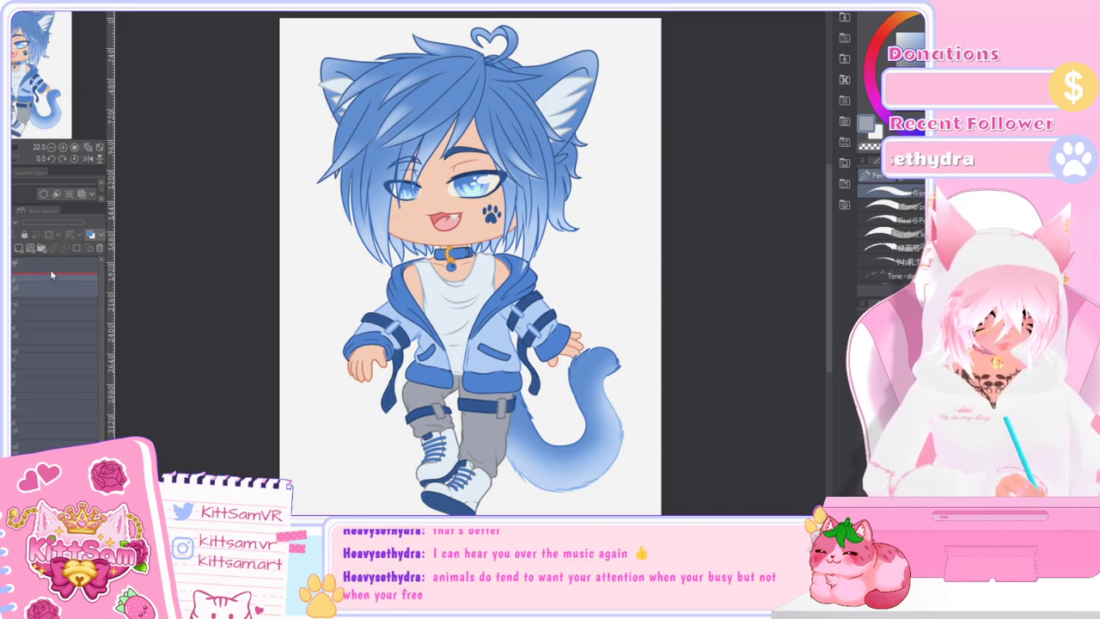
key(shift+alt+e)
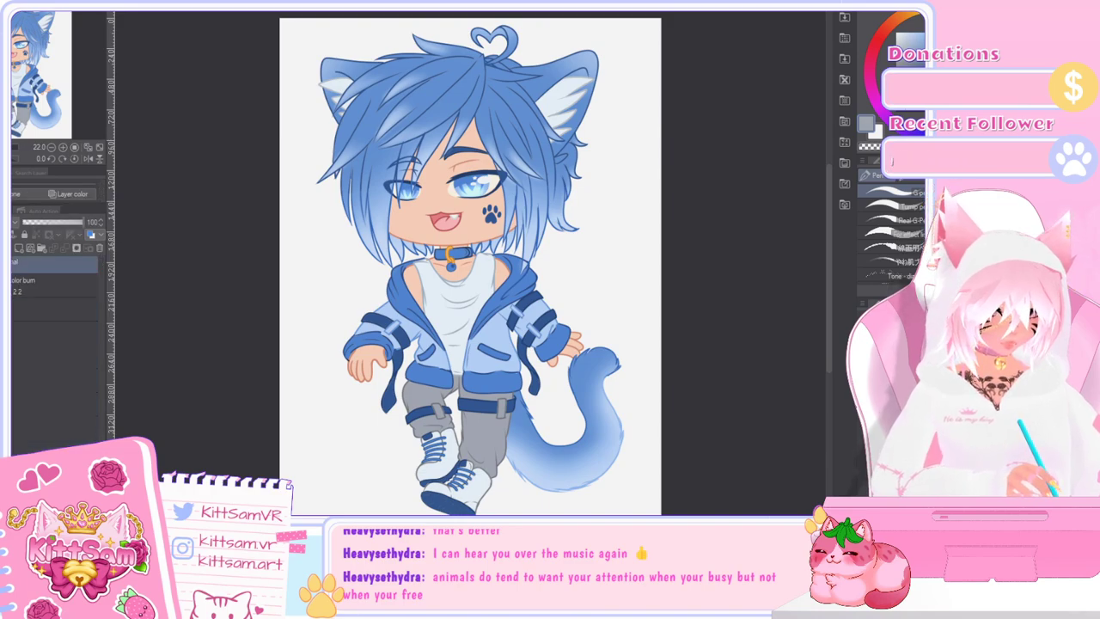
Step: Check the artwork folder by toggling its visibility, look over the shoes up close and expand the folder
click(4, 265)
click(4, 264)
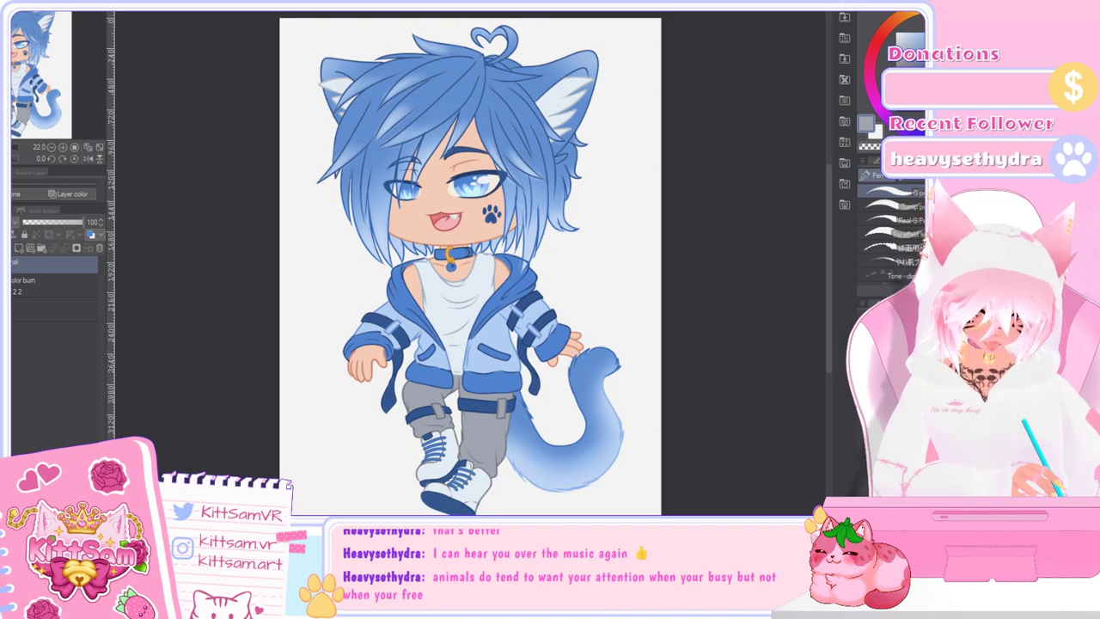
scroll(447, 479, up, 6)
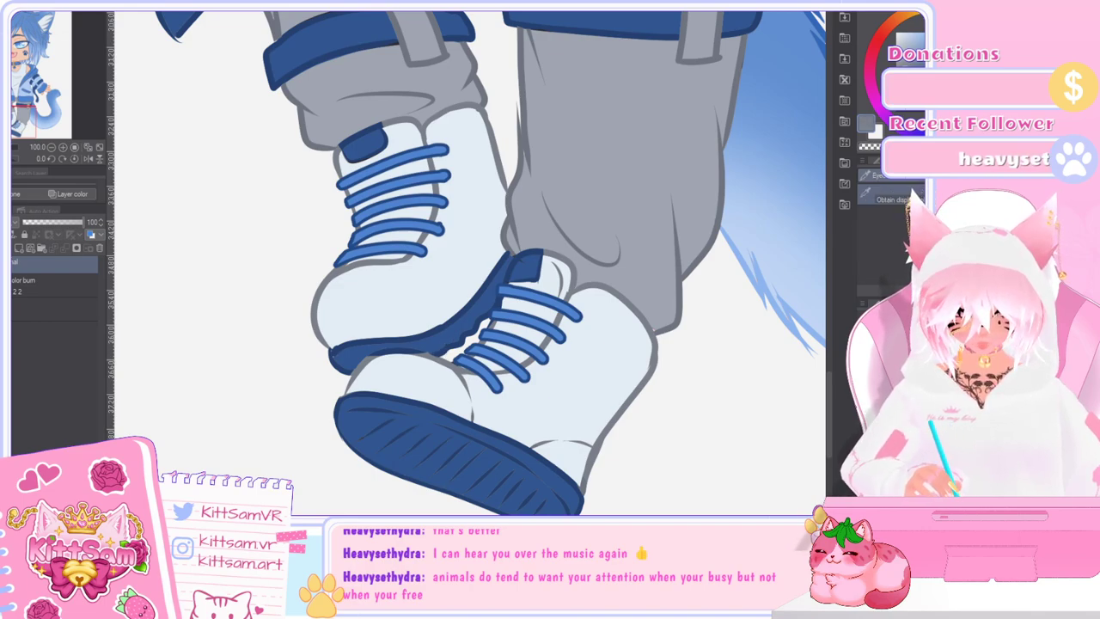
click(12, 265)
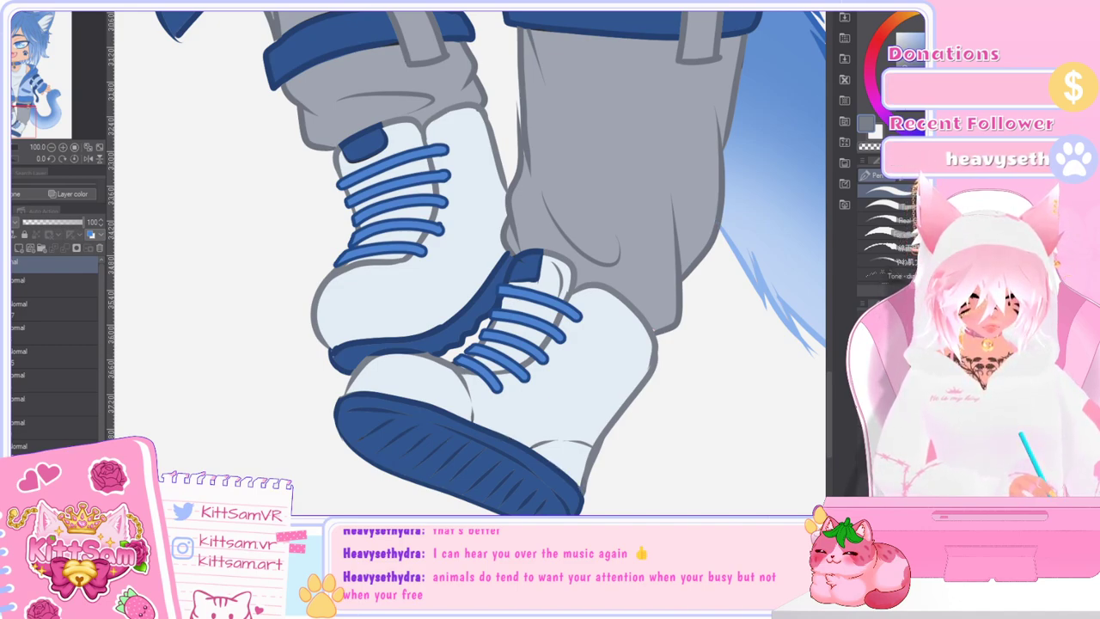
Step: Look over the shoes, outfit, tail and face, and fit the whole illustration in the window
click(26, 444)
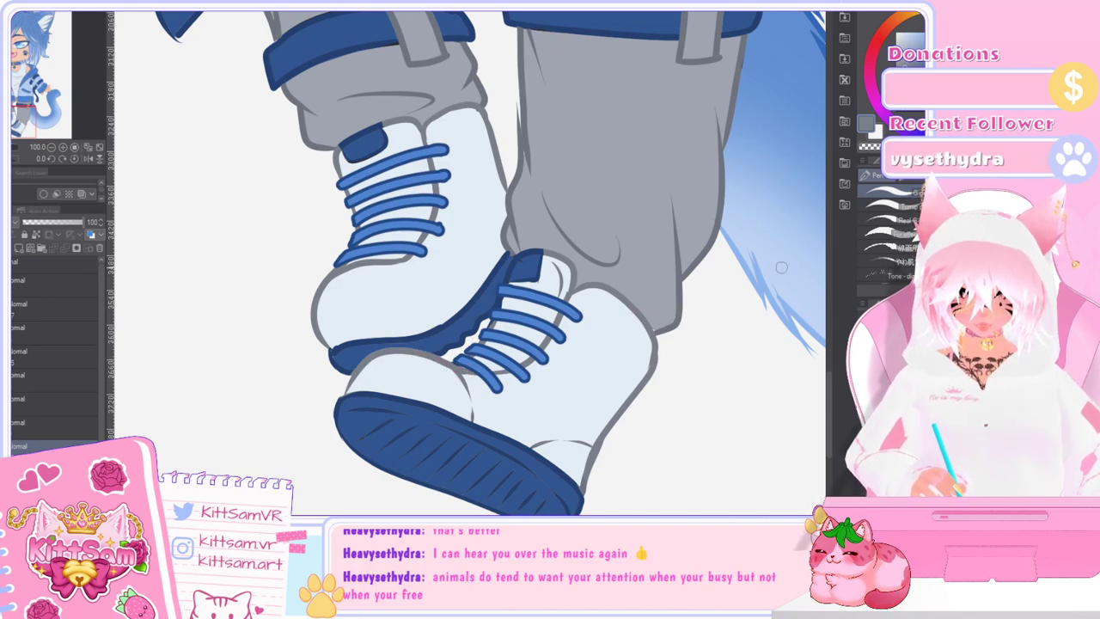
key(ctrl+minus)
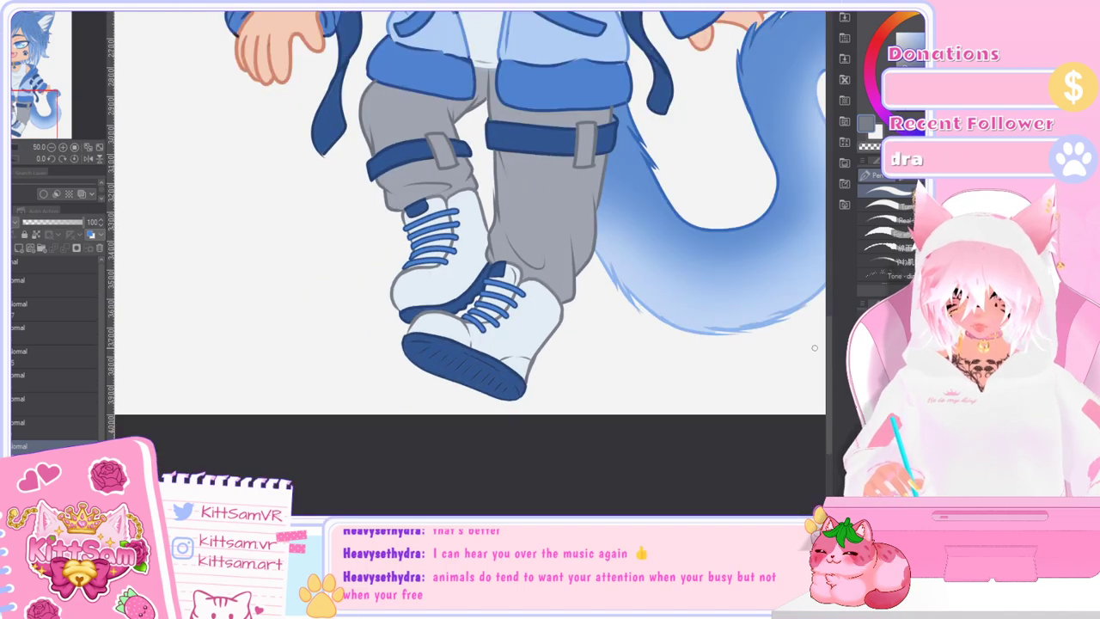
scroll(814, 347, up, 5)
key(ctrl+minus)
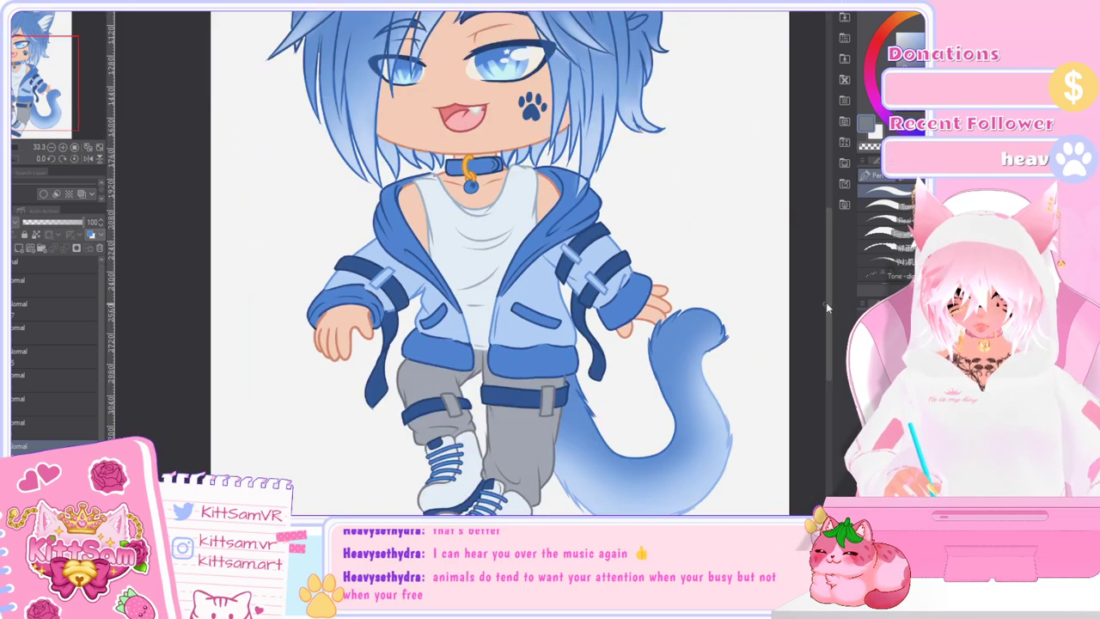
scroll(830, 332, down, 3)
scroll(832, 335, up, 2)
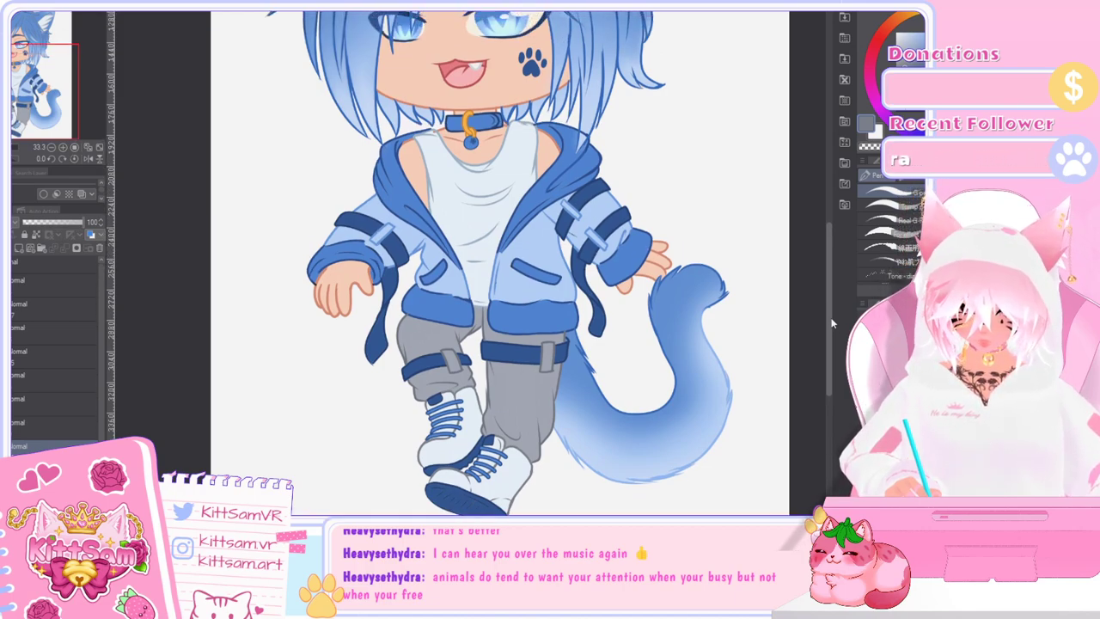
scroll(831, 301, up, 4)
scroll(831, 301, down, 1)
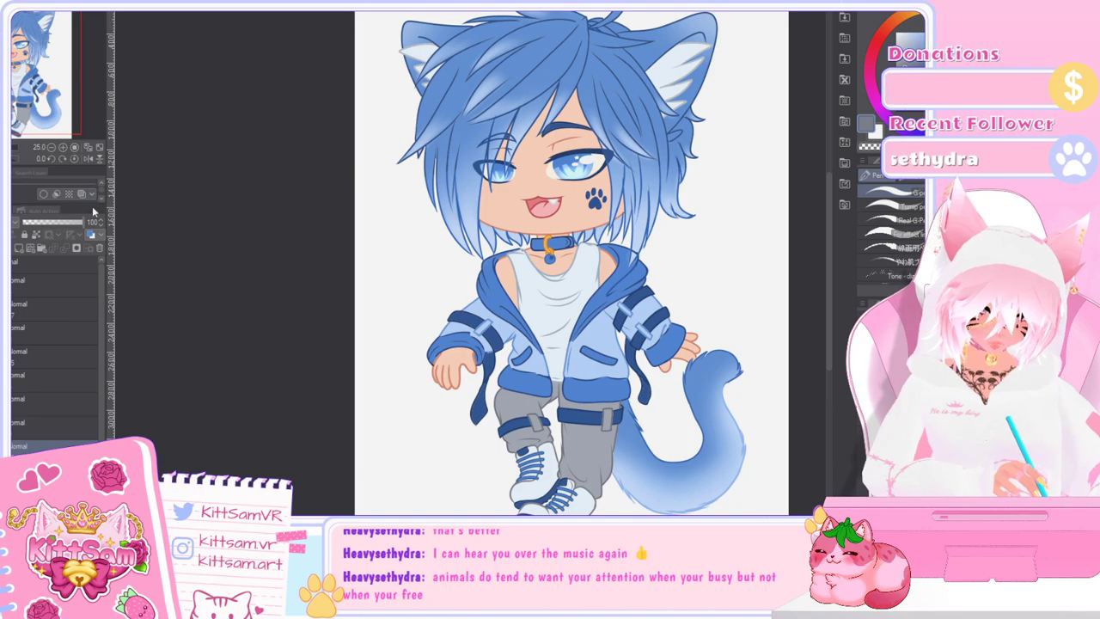
click(89, 149)
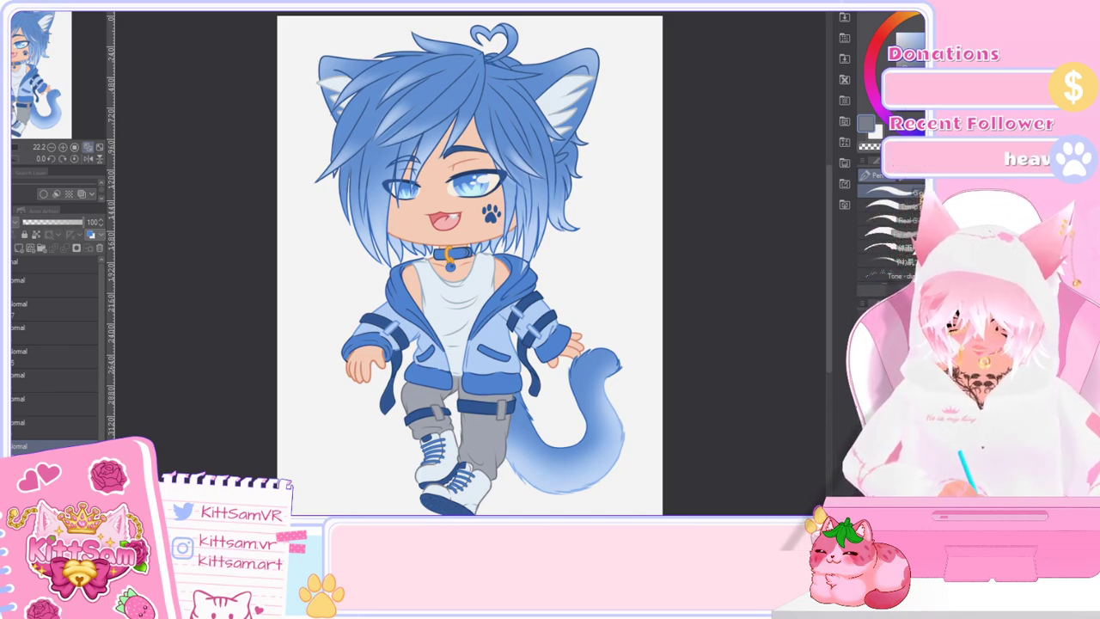
mouse_move(829, 286)
mouse_down()
mouse_move(831, 321)
mouse_move(821, 272)
mouse_up()
scroll(821, 284, down, 2)
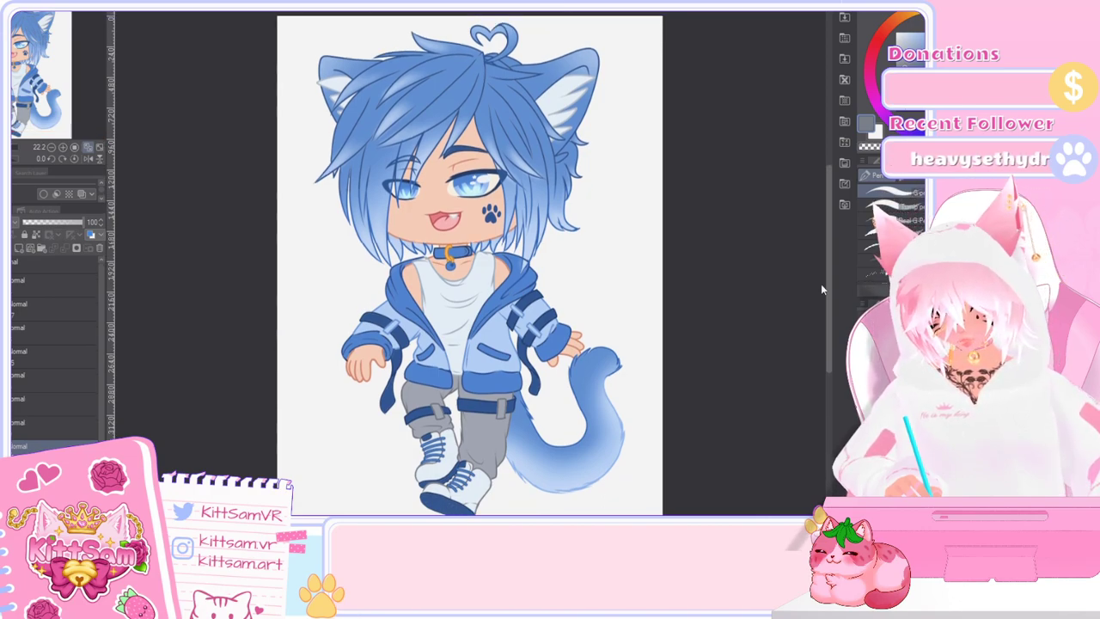
drag(821, 287, 821, 284)
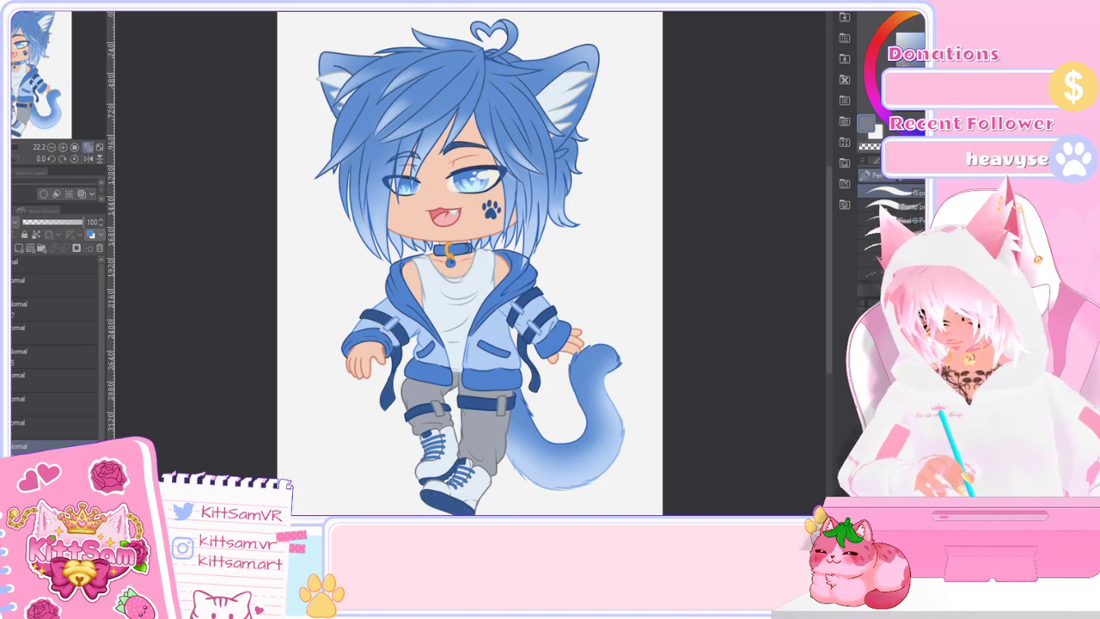
scroll(400, 331, down, 1)
key(ctrl+plus)
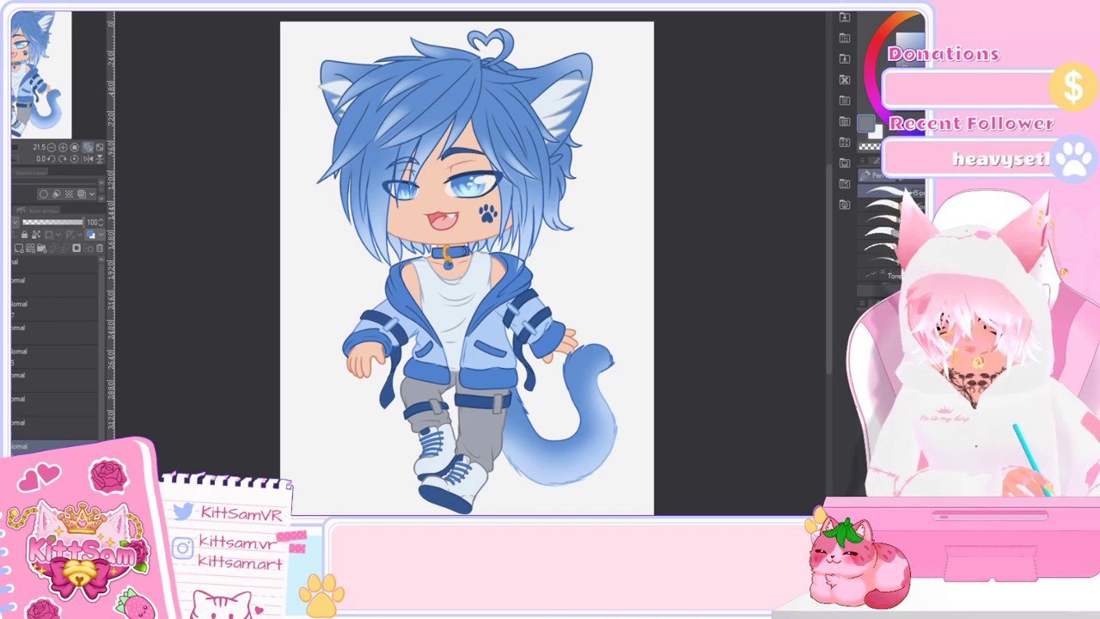
Step: Collapse the artwork folder, enlarge its layer properties and set its border effect thickness to 8
click(12, 263)
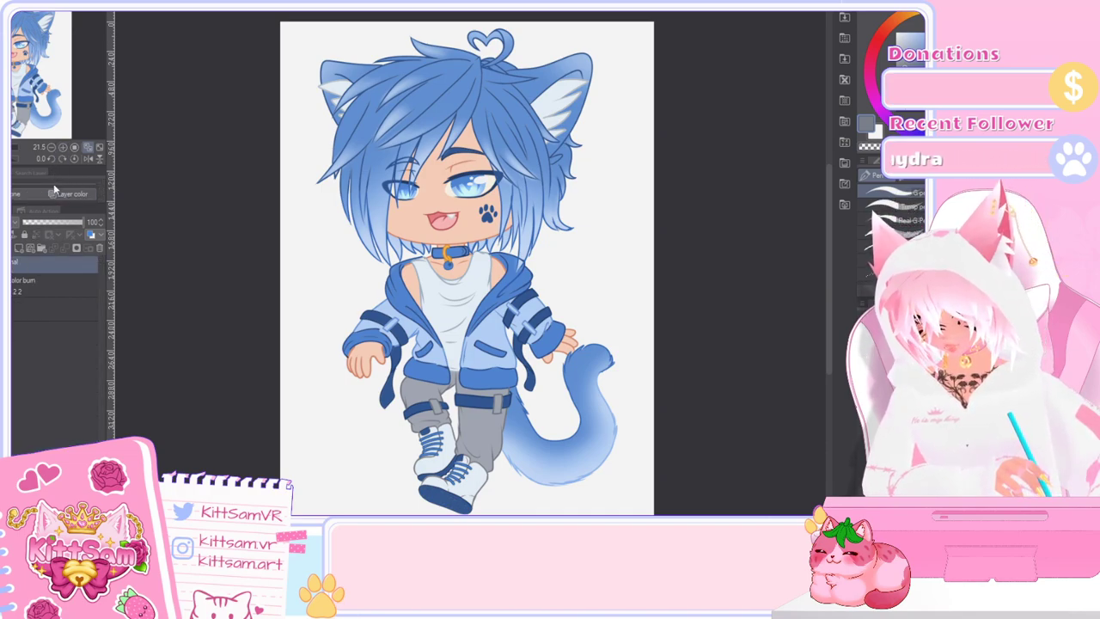
drag(83, 202, 69, 228)
click(5, 194)
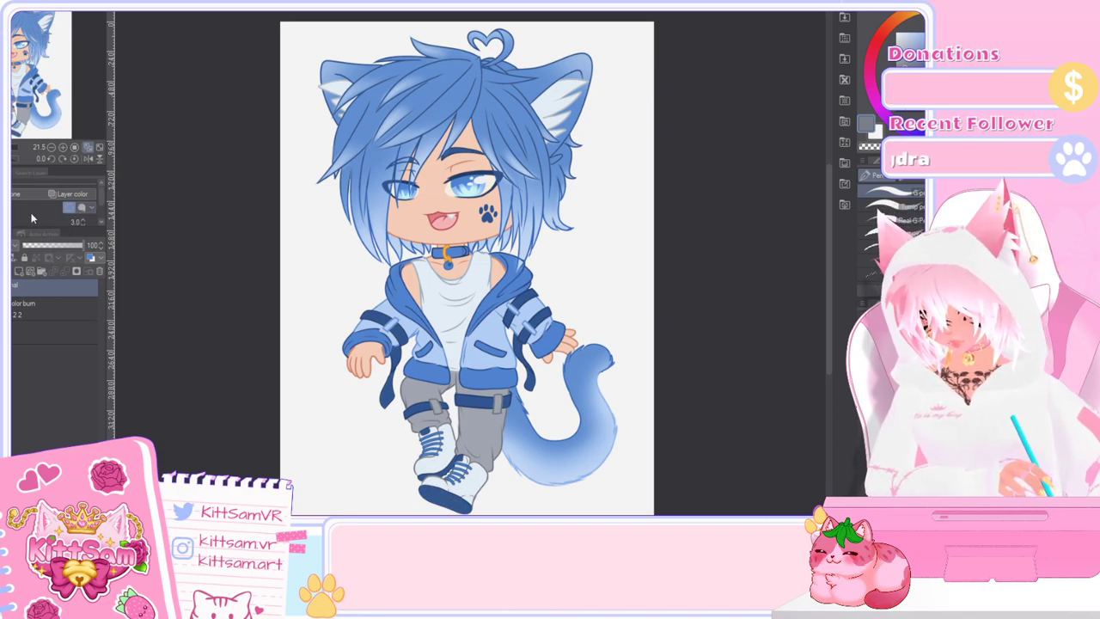
scroll(32, 218, down, 1)
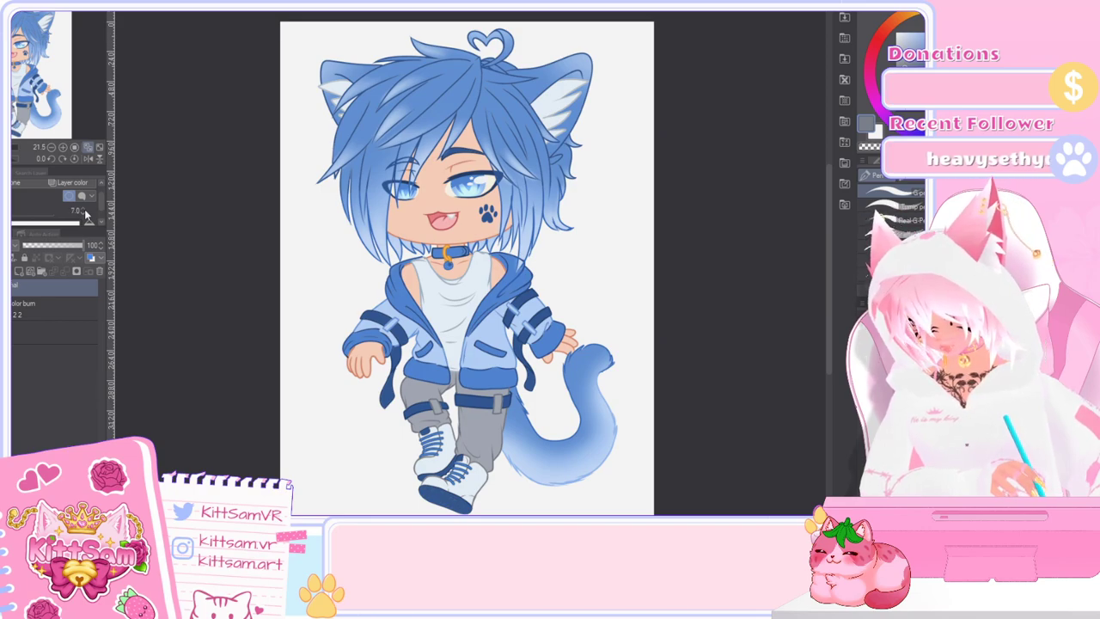
Step: Add a new layer beneath the artwork folder and draw a large dark blue circle outline behind the figure
click(52, 310)
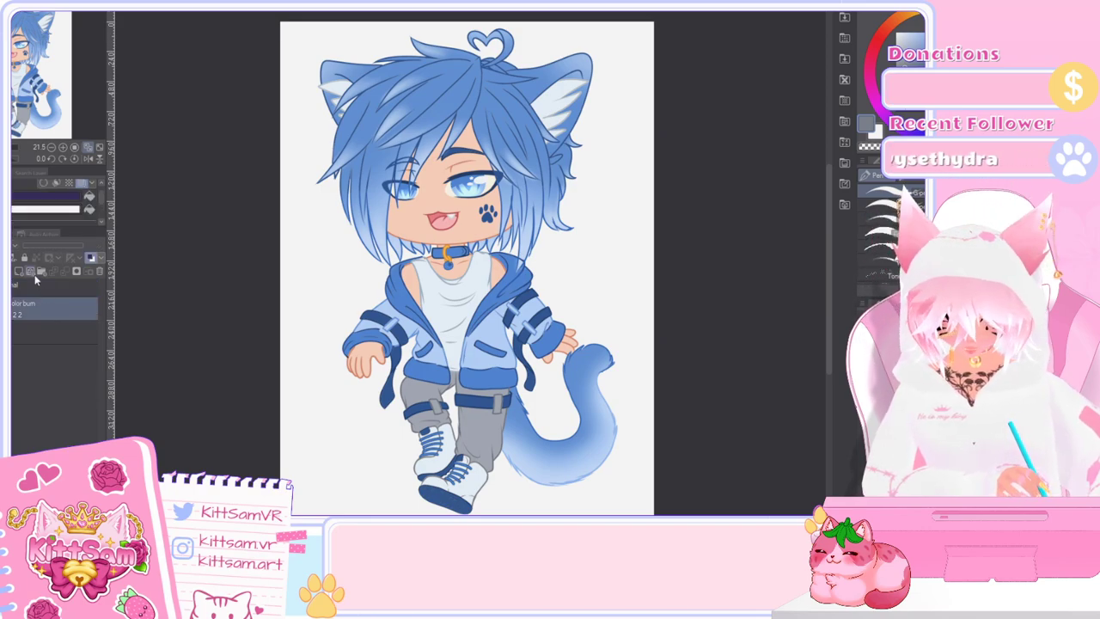
click(19, 270)
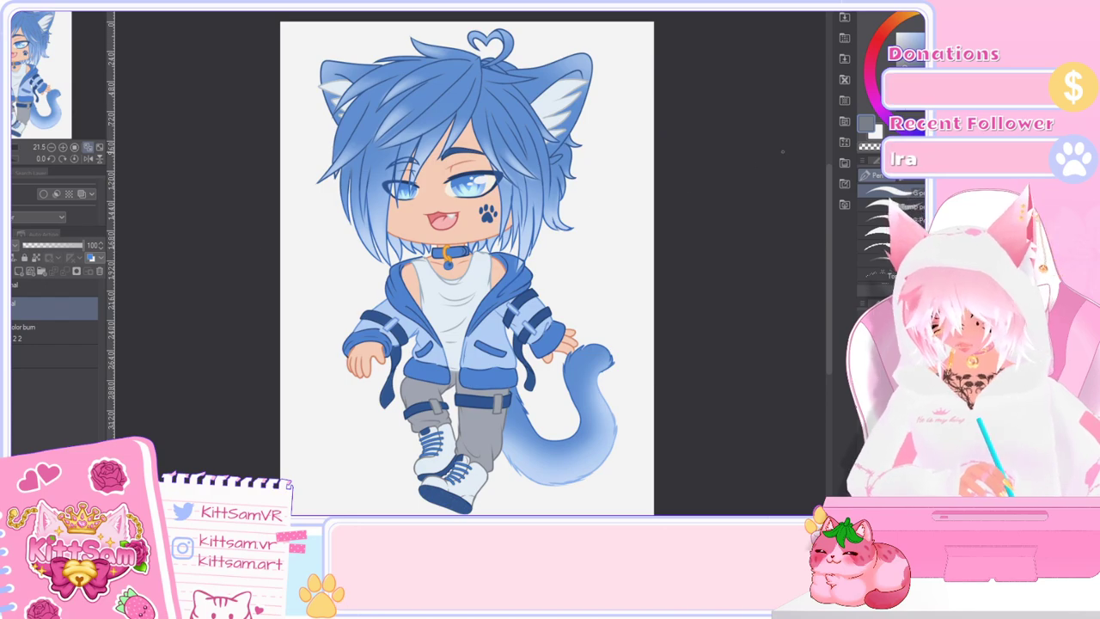
key(u)
drag(310, 156, 627, 451)
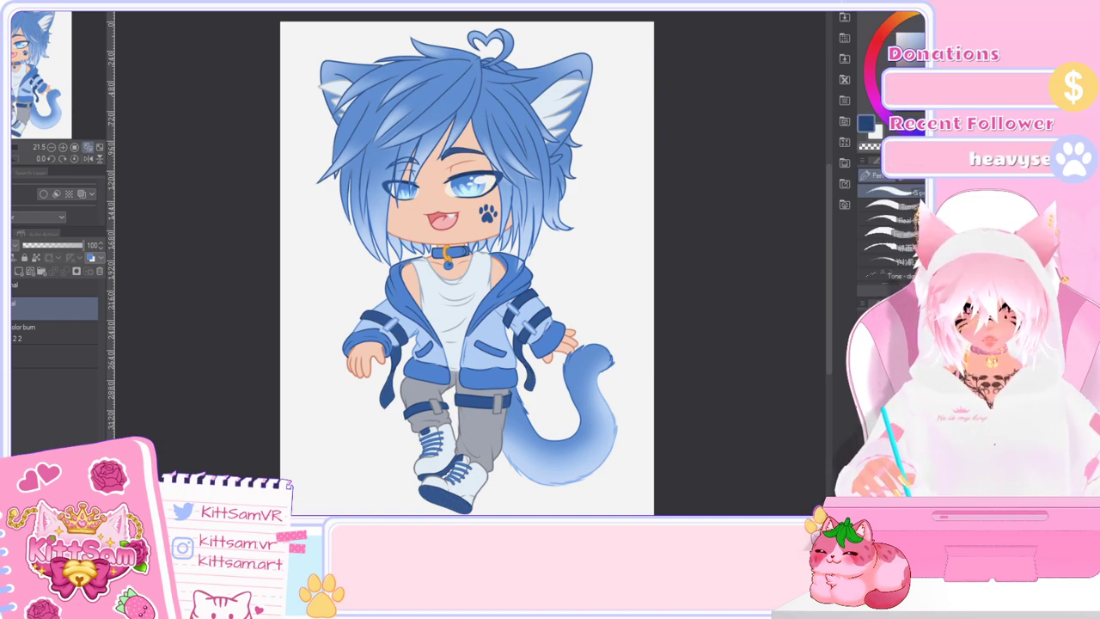
drag(299, 162, 388, 273)
key(ctrl+z)
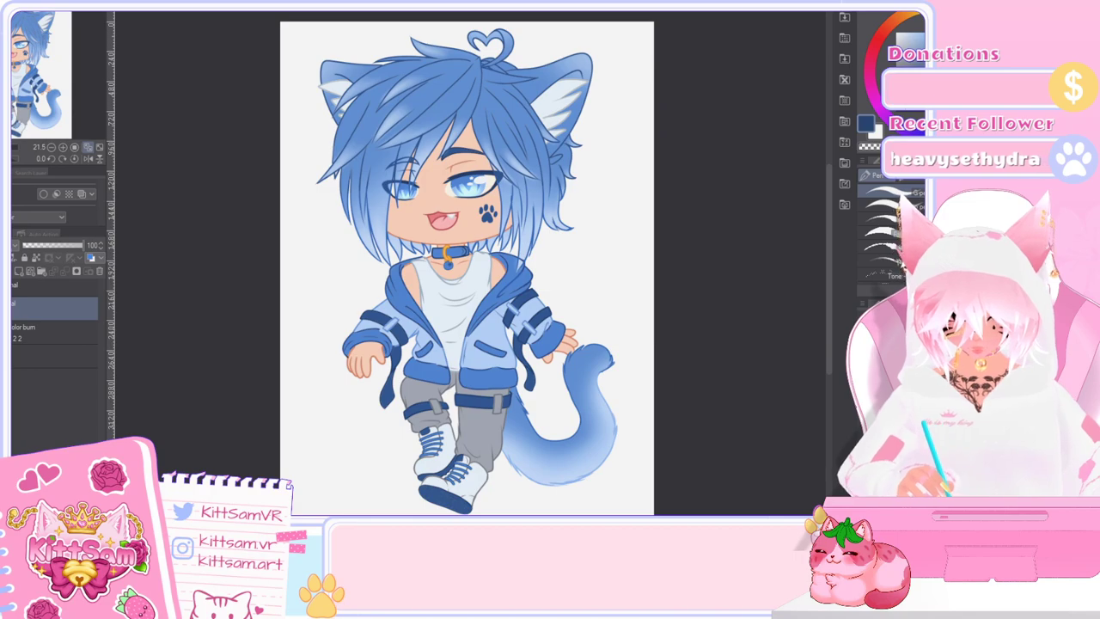
mouse_move(301, 159)
mouse_down()
mouse_move(299, 234)
mouse_move(370, 421)
mouse_move(601, 326)
mouse_move(563, 202)
mouse_up()
drag(605, 461, 610, 461)
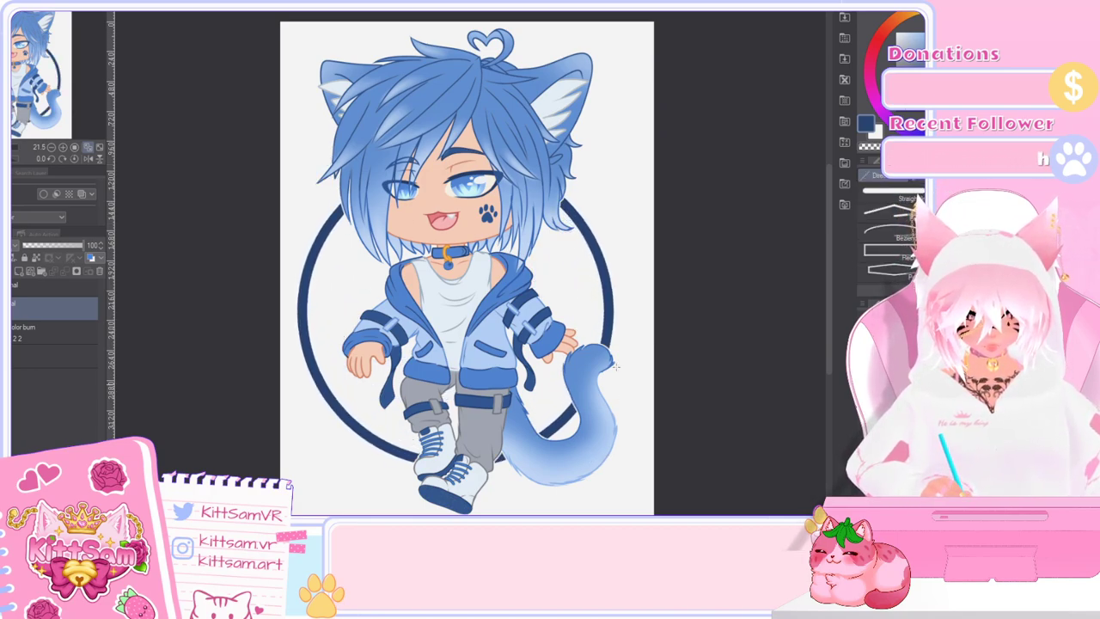
Step: Transform the circle outline by moving it slightly so that it sits centred behind the figure
key(ctrl+t)
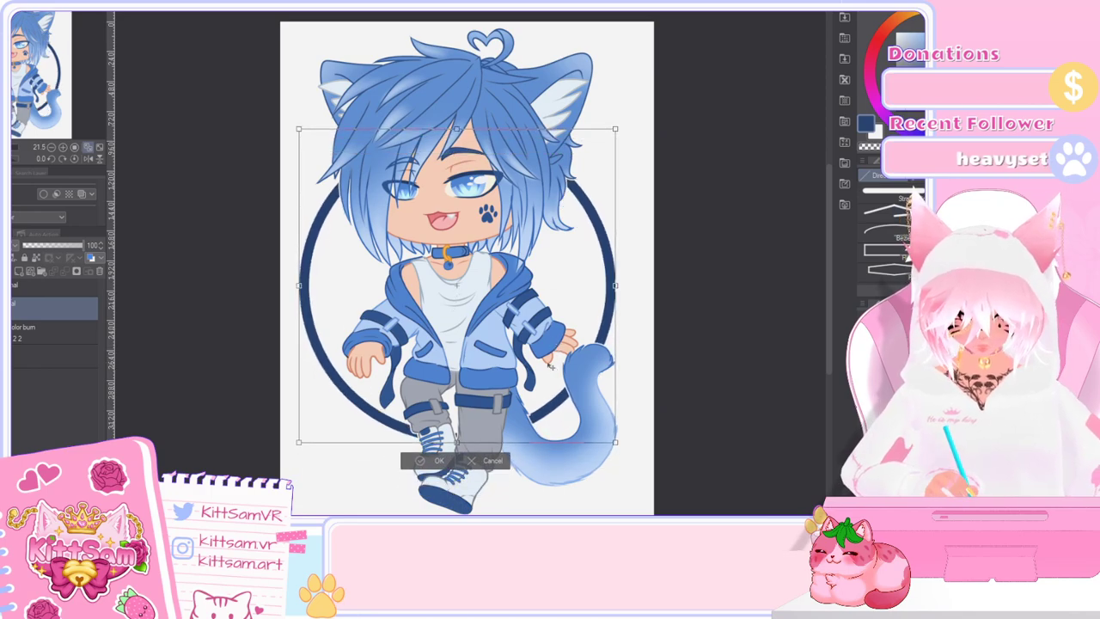
drag(551, 388, 557, 383)
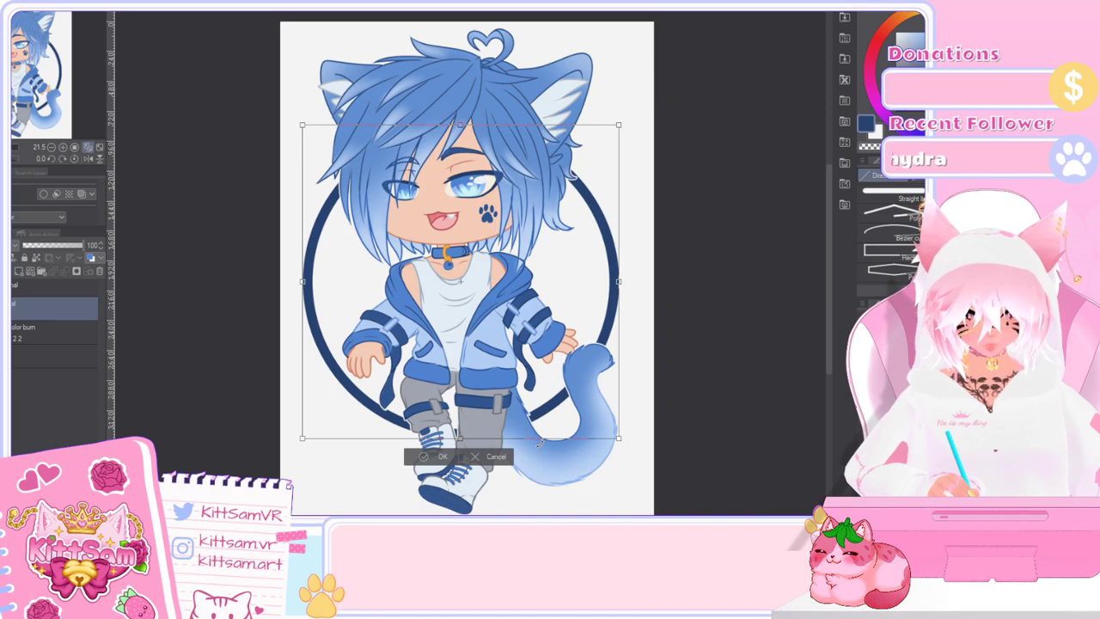
click(439, 458)
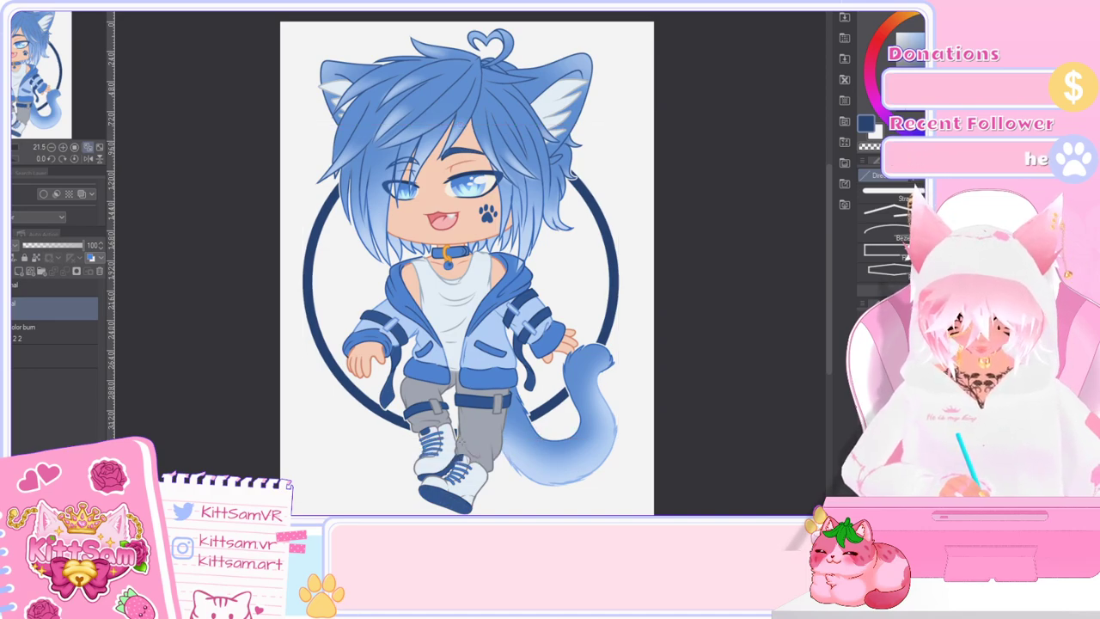
Step: Fill the whole circle with solid dark blue while the artwork folder is temporarily hidden
key(g)
click(588, 286)
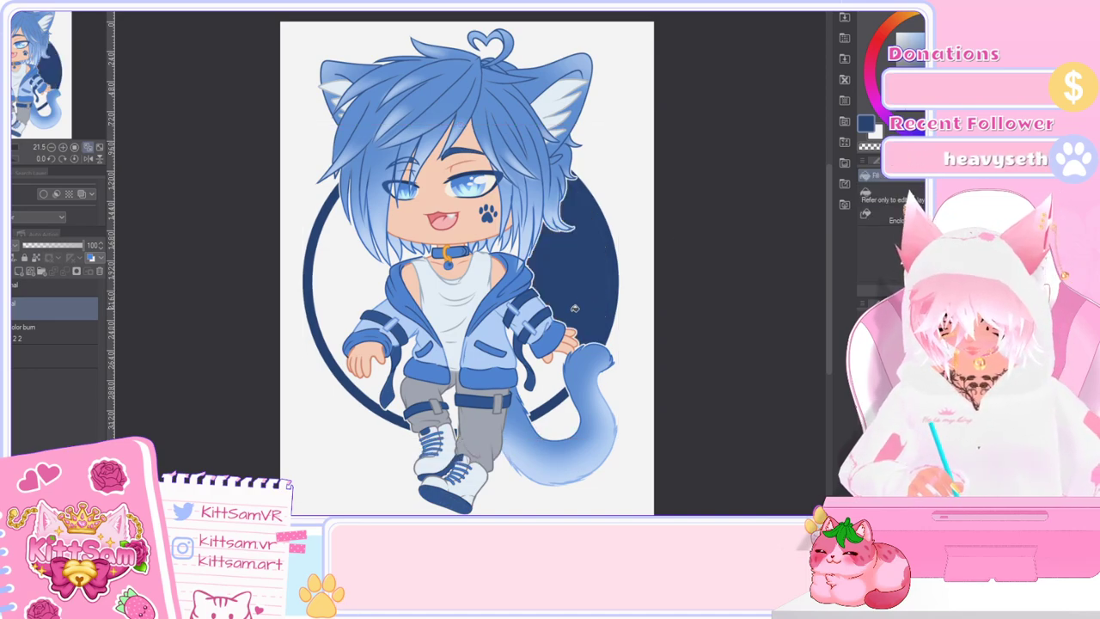
key(ctrl+z)
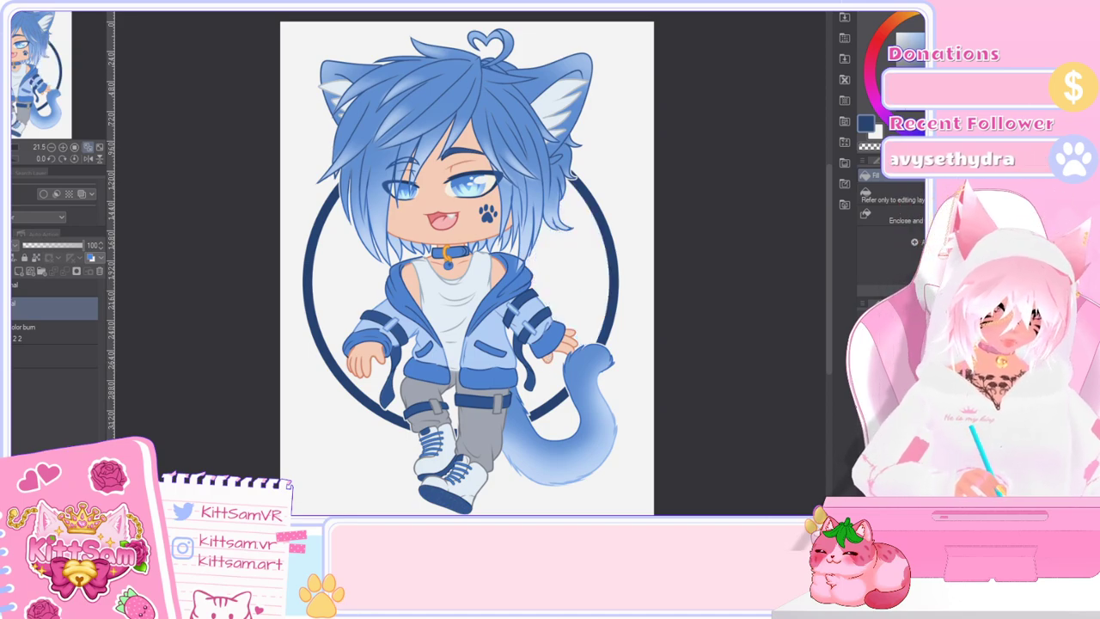
click(7, 287)
click(480, 265)
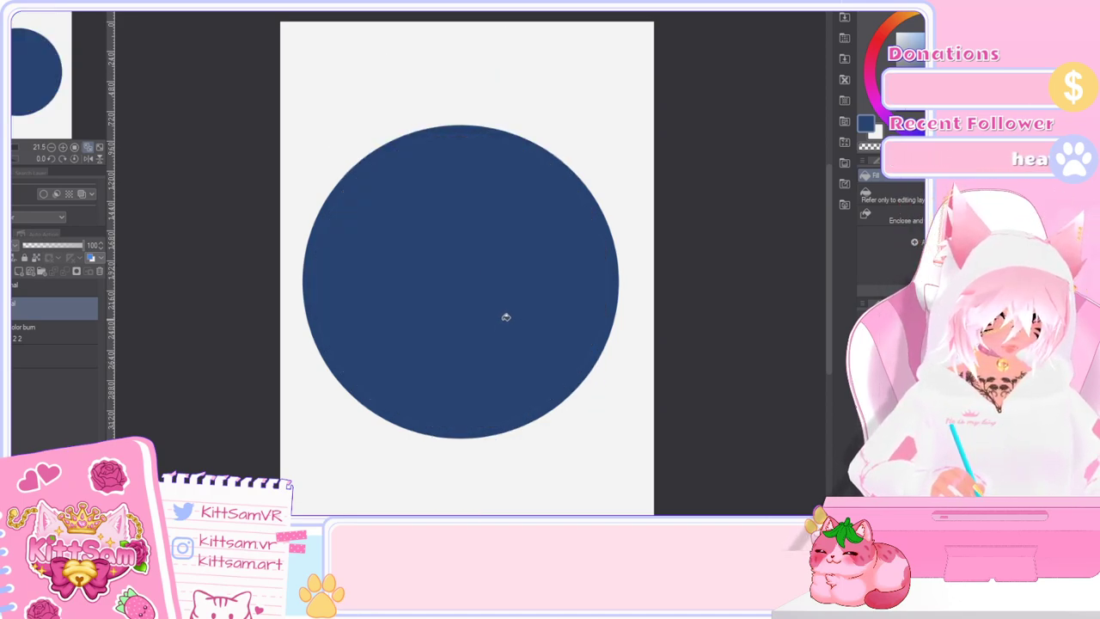
click(7, 287)
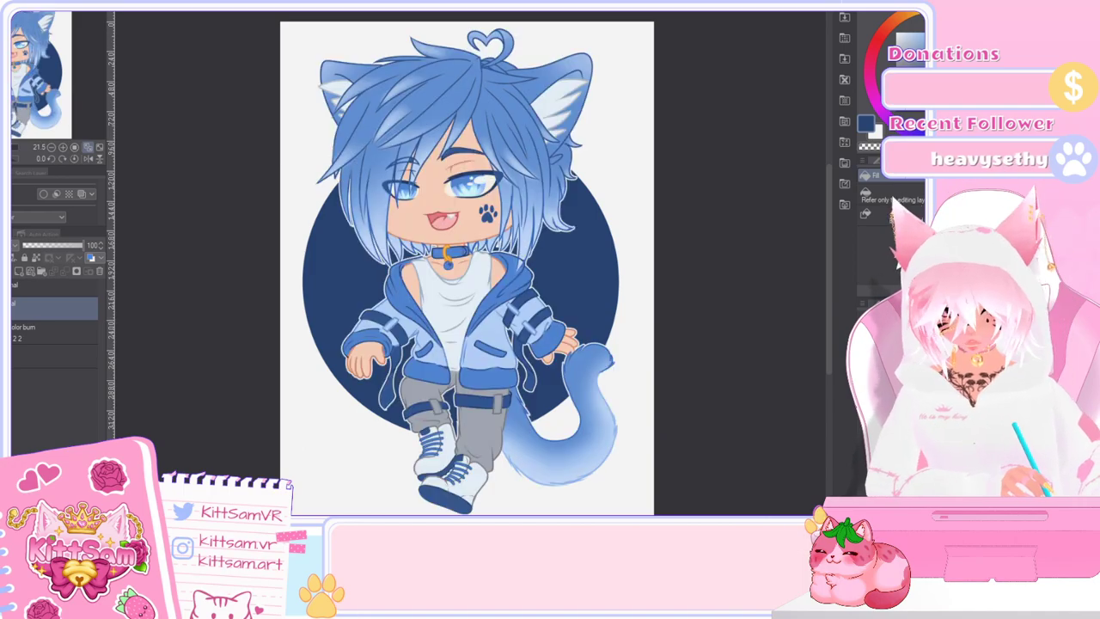
Step: Thicken the white border effect around the artwork folder to 20
click(53, 284)
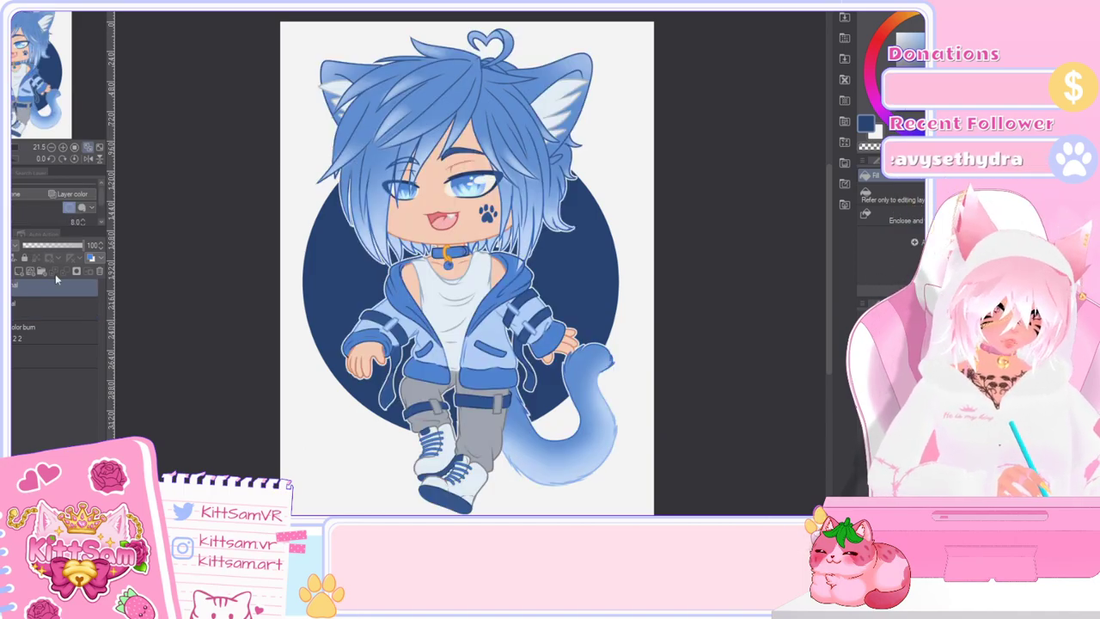
click(83, 220)
click(83, 220)
click(84, 220)
click(83, 220)
click(83, 220)
click(83, 220)
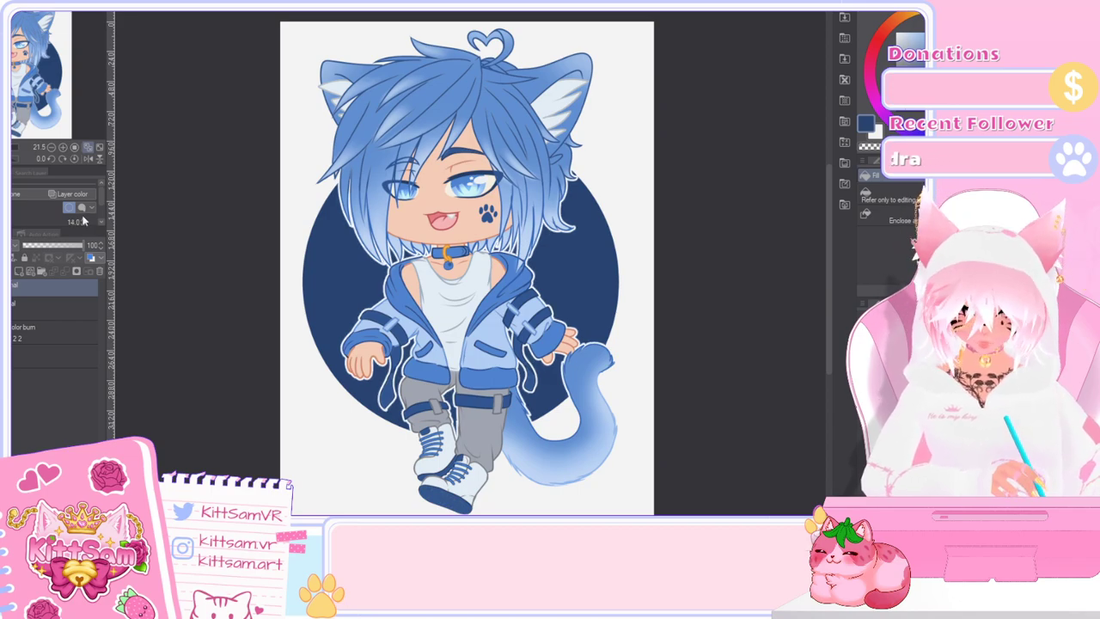
click(84, 220)
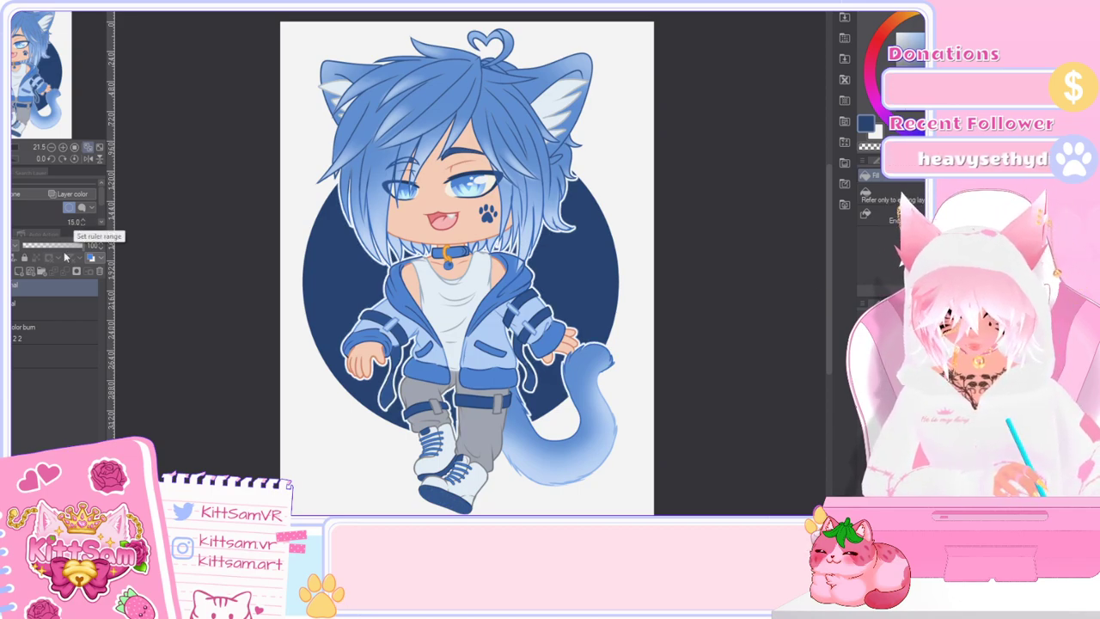
click(84, 220)
click(83, 220)
drag(83, 222, 84, 222)
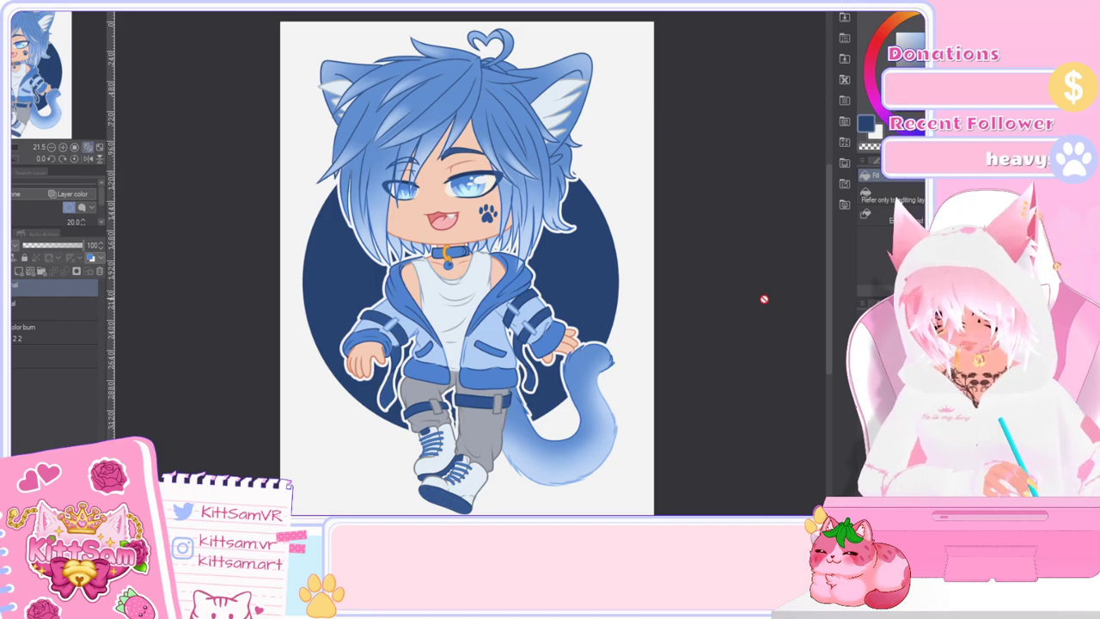
Step: Enlarge the canvas in both width and height around the centred artwork, leaving an extra margin on every side
scroll(816, 348, down, 2)
scroll(828, 354, up, 2)
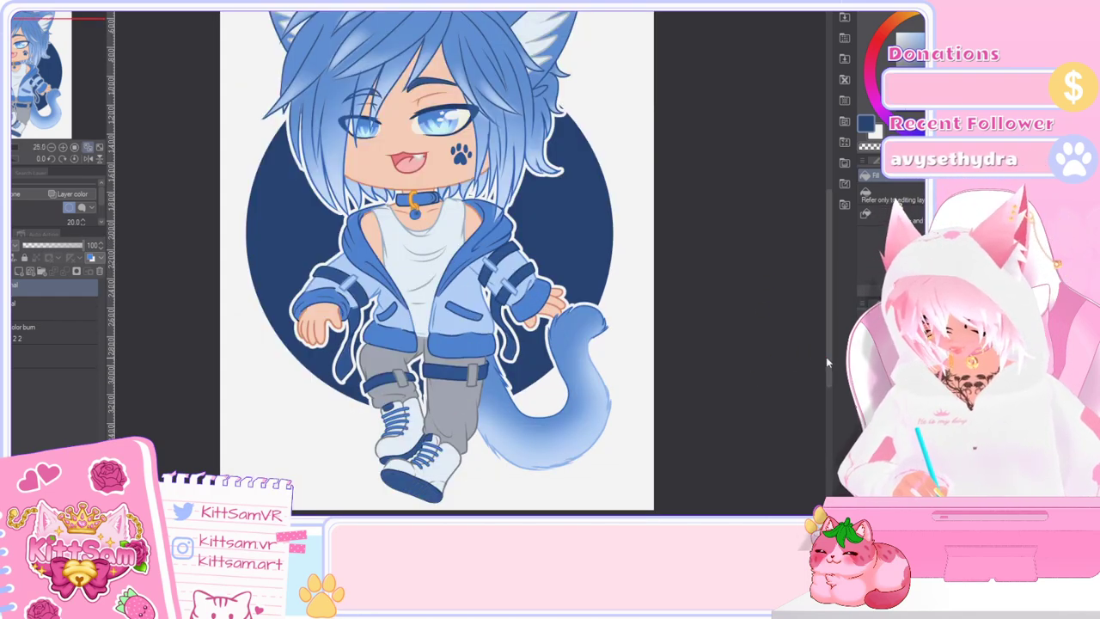
drag(827, 361, 807, 332)
scroll(807, 333, down, 2)
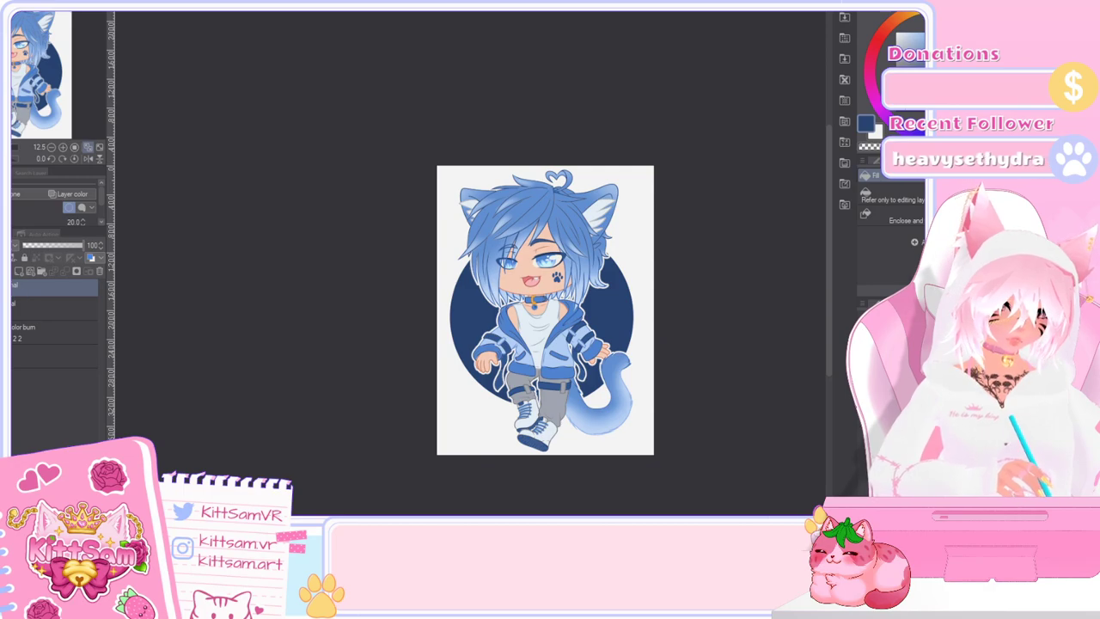
click(12, 10)
key(Escape)
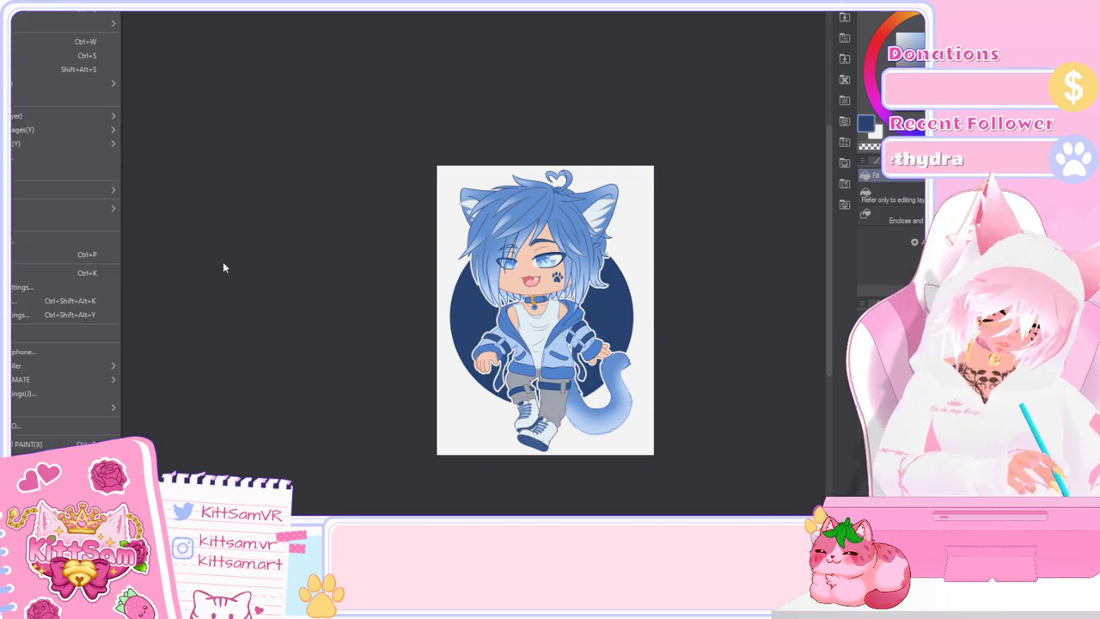
key(alt+e)
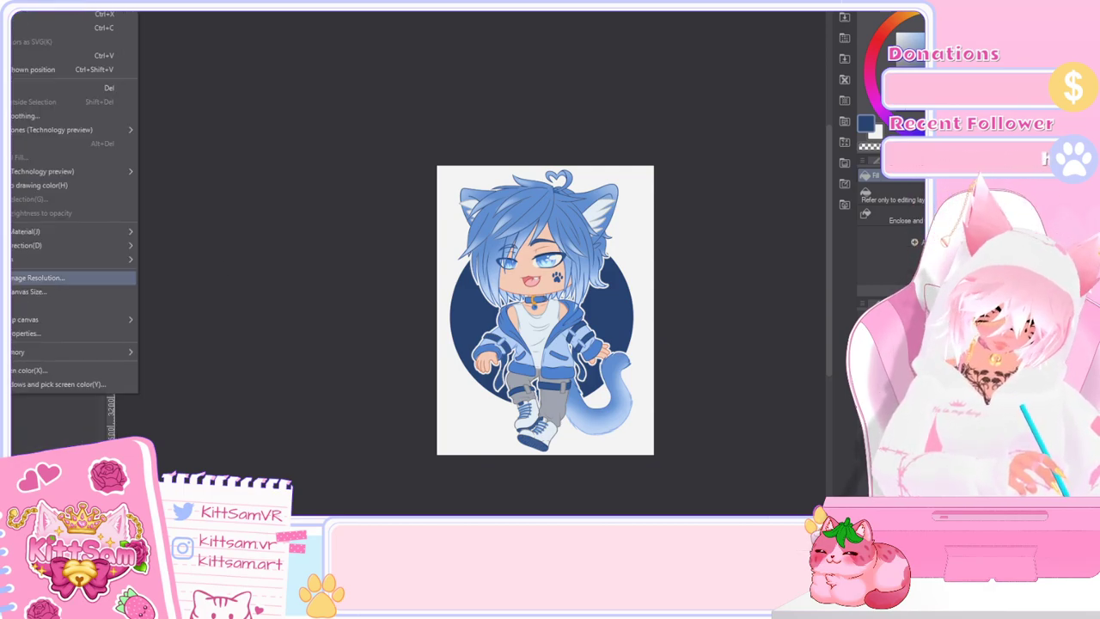
click(34, 292)
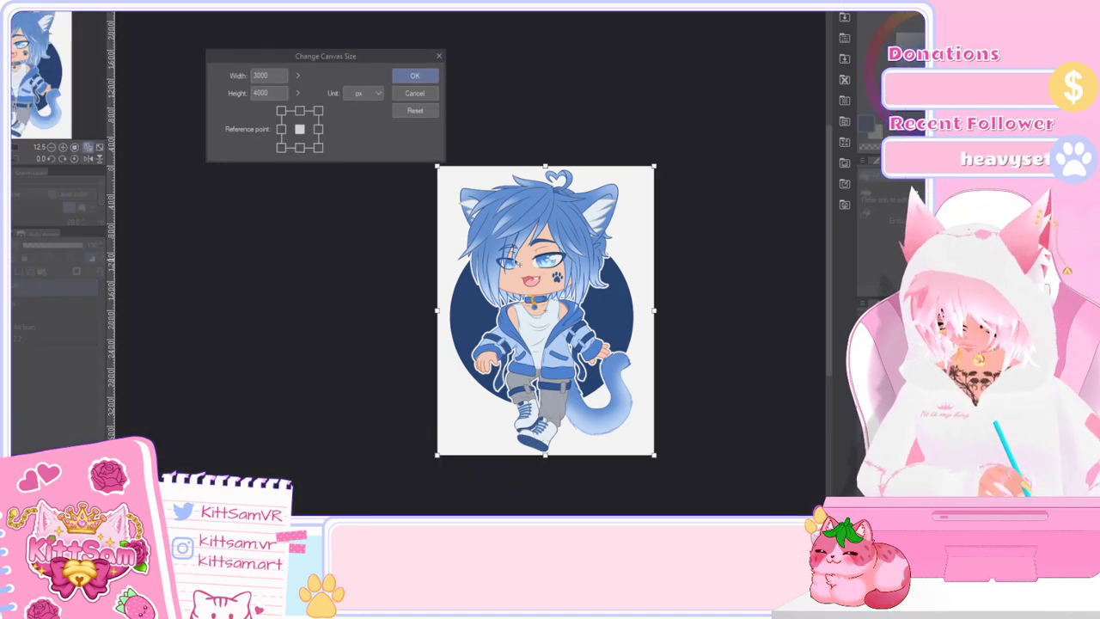
drag(378, 57, 468, 0)
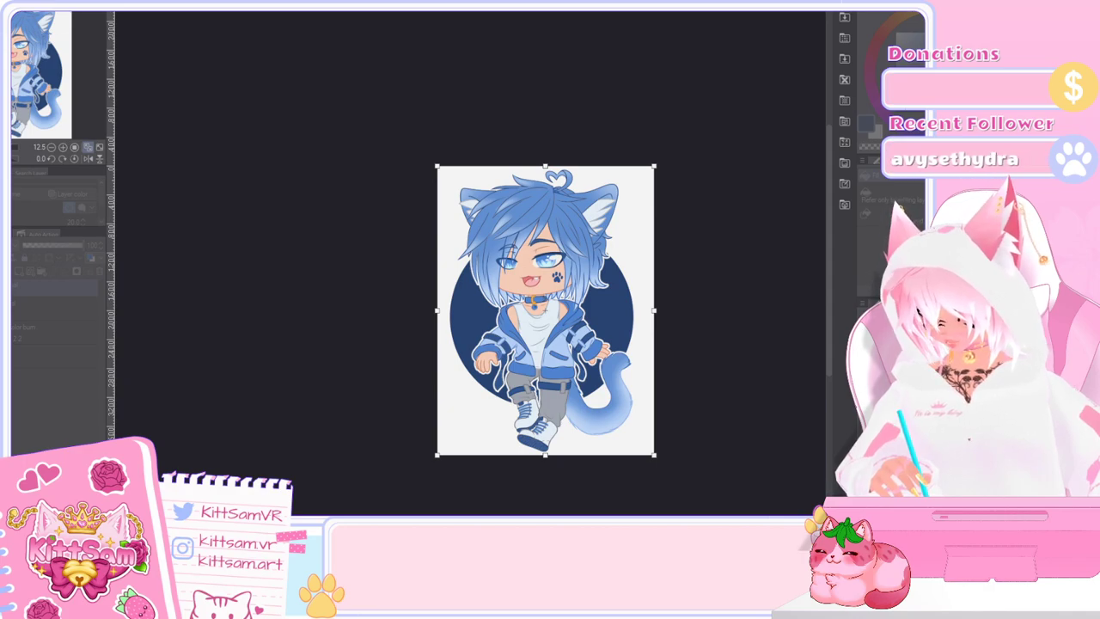
key(Up)
key(Up)
key(Up)
key(Up)
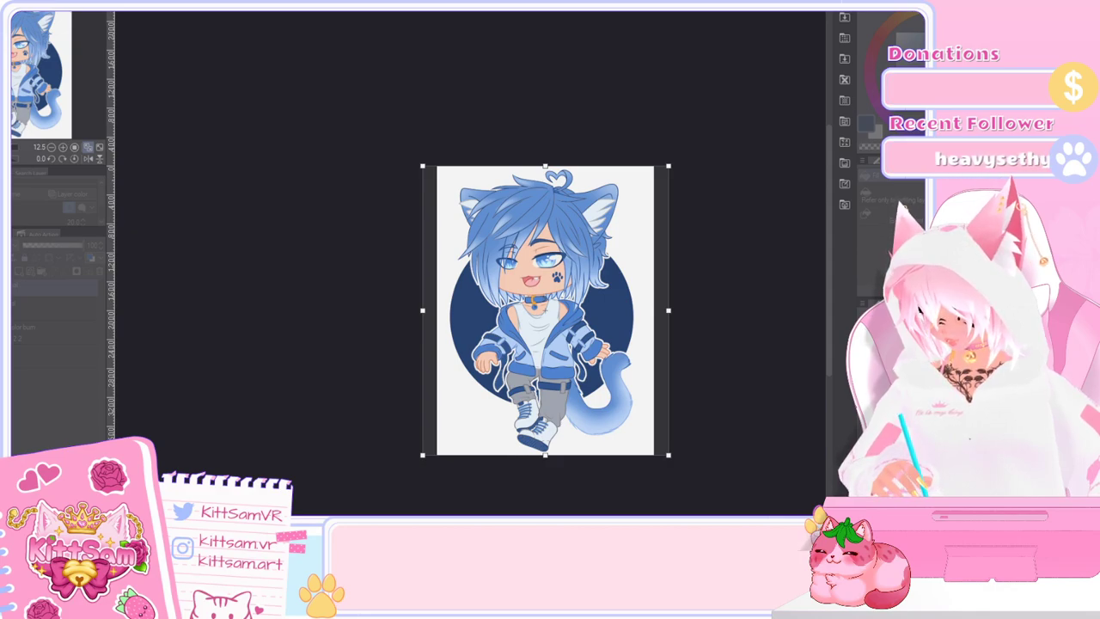
key(Up)
key(Up)
key(Up)
key(Up)
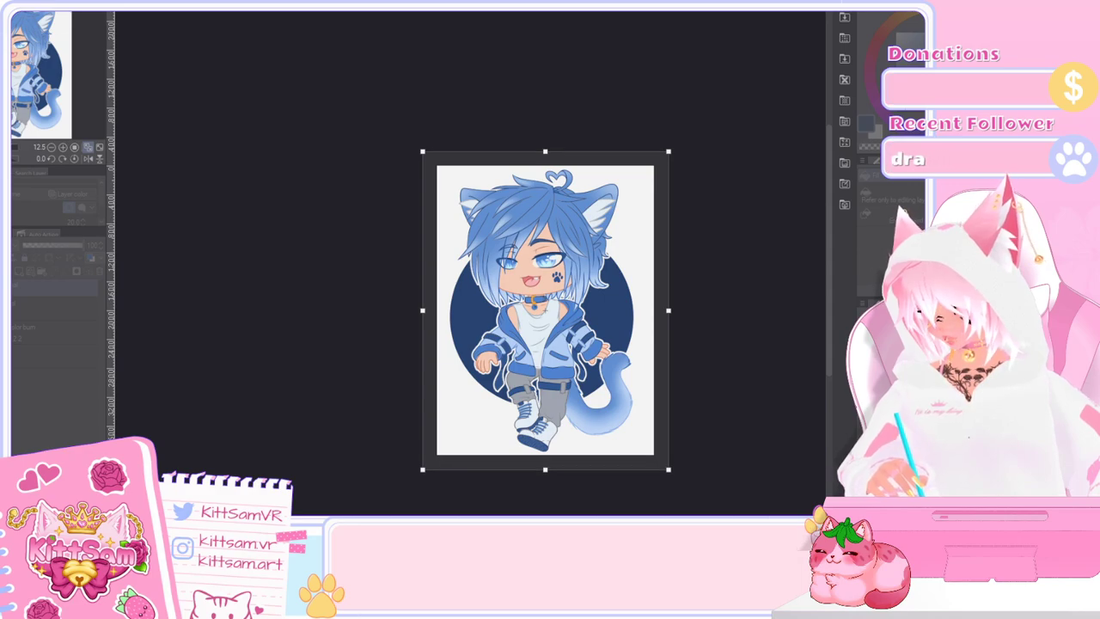
key(Return)
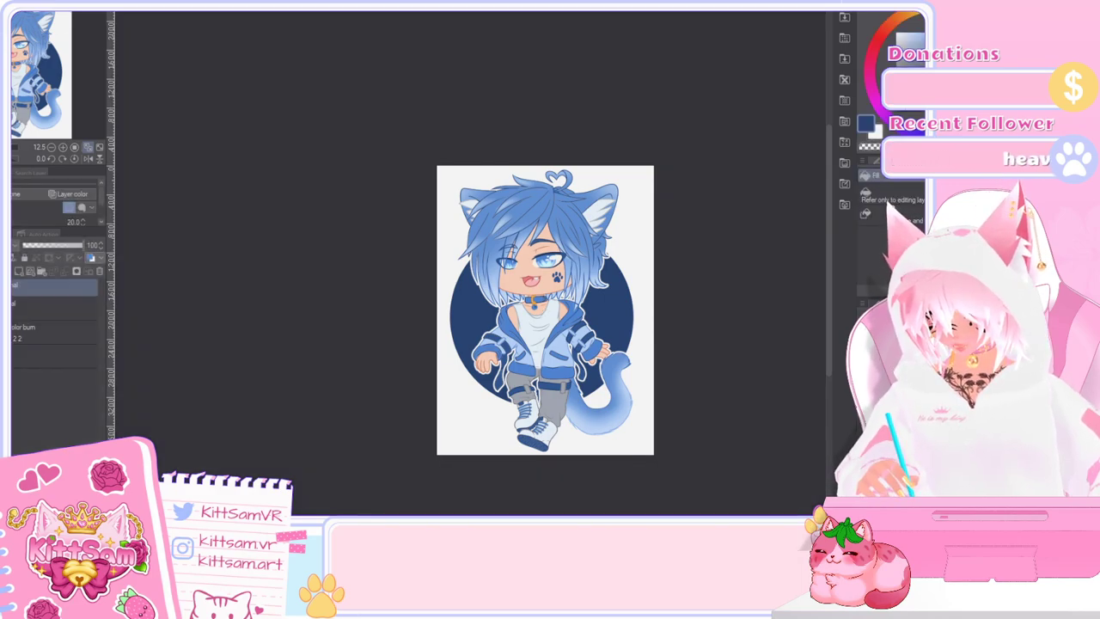
Step: Transform the artwork folder and the circle layer together, moving them slightly down so they sit centred on the enlarged canvas
scroll(505, 311, up, 5)
scroll(514, 305, down, 2)
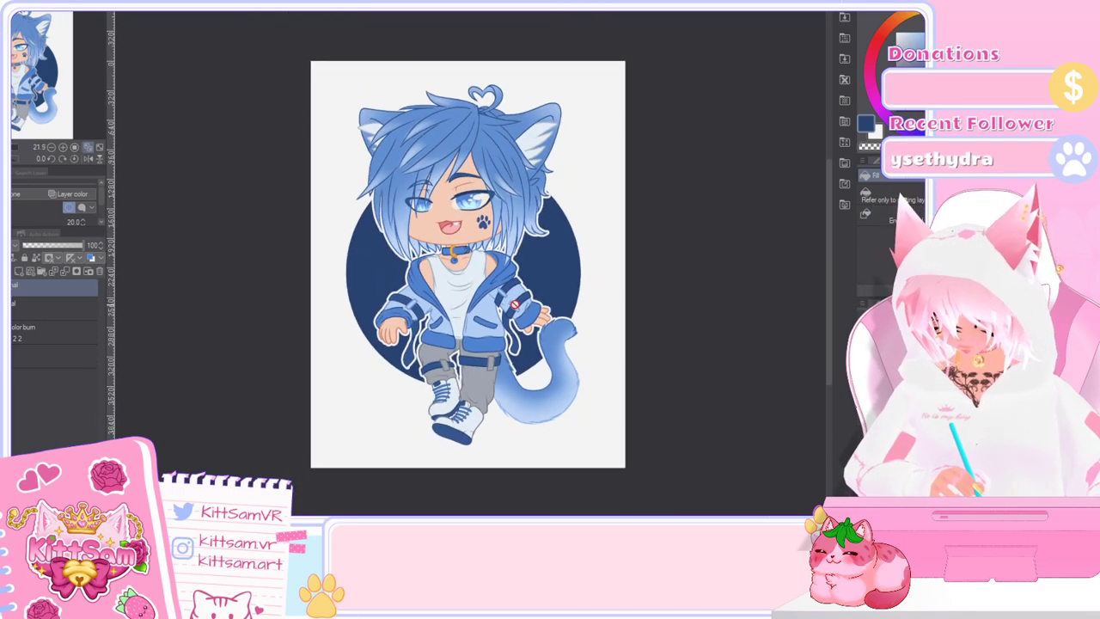
scroll(514, 304, up, 1)
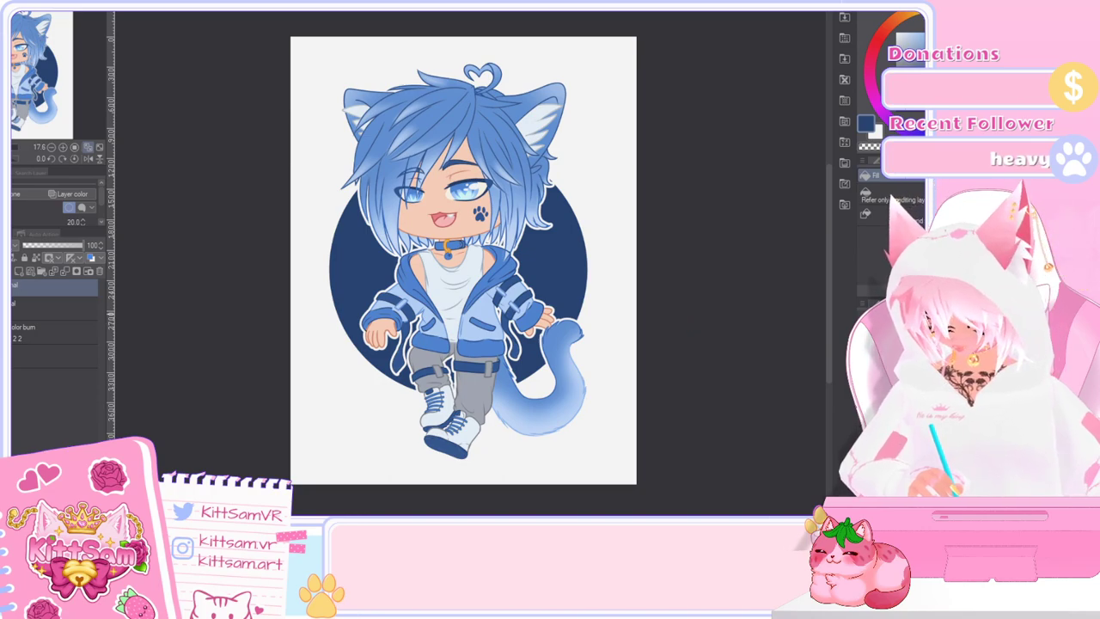
ctrl+click(35, 309)
ctrl+click(35, 336)
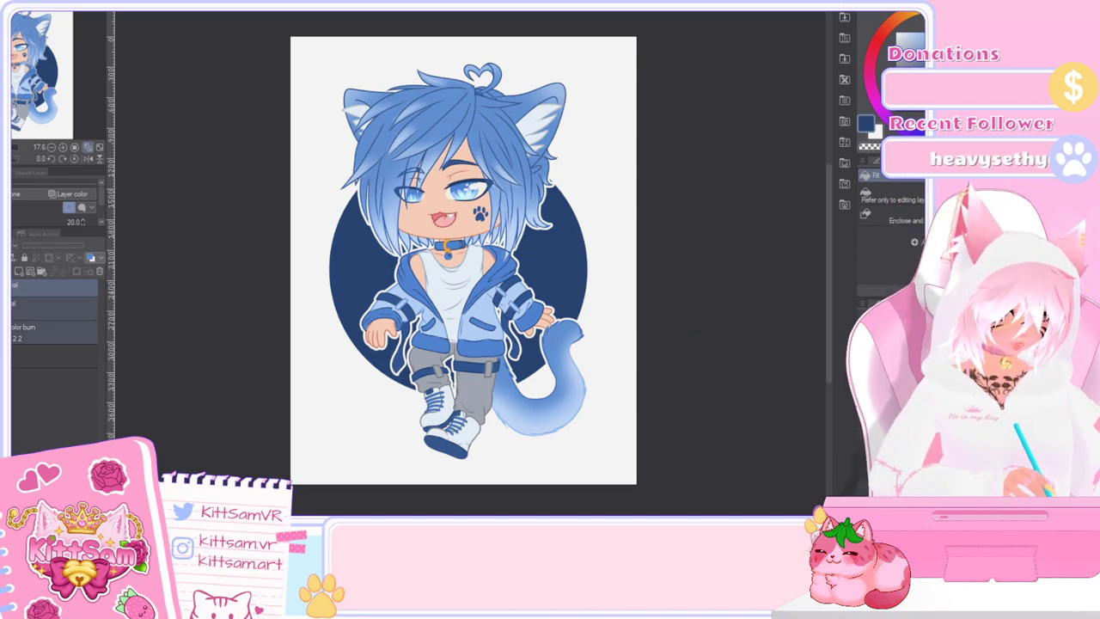
ctrl+click(35, 337)
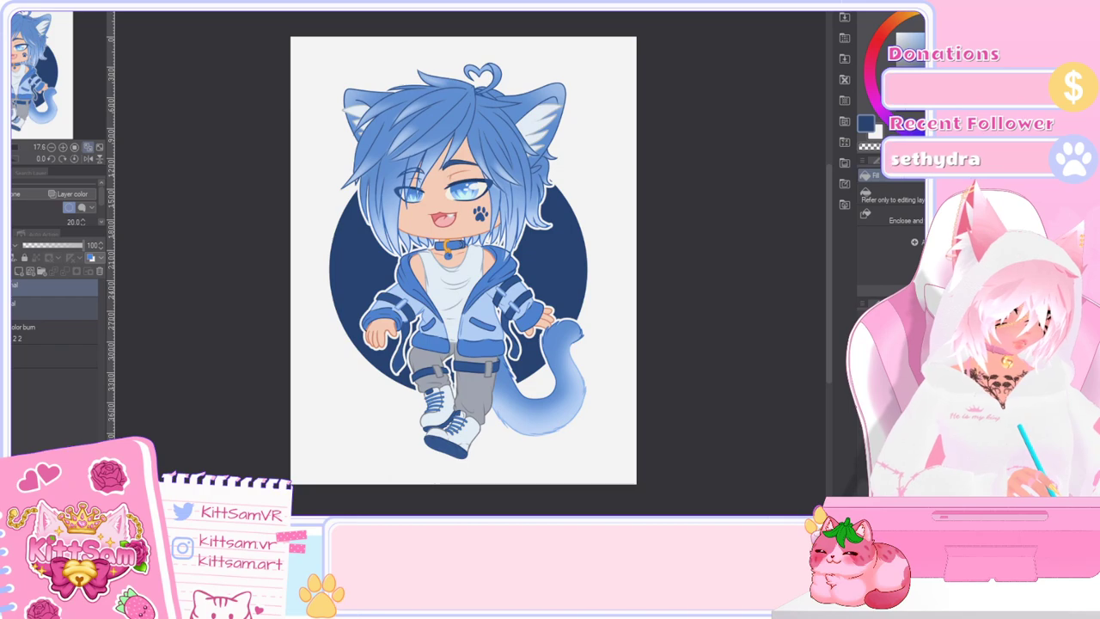
key(ctrl+t)
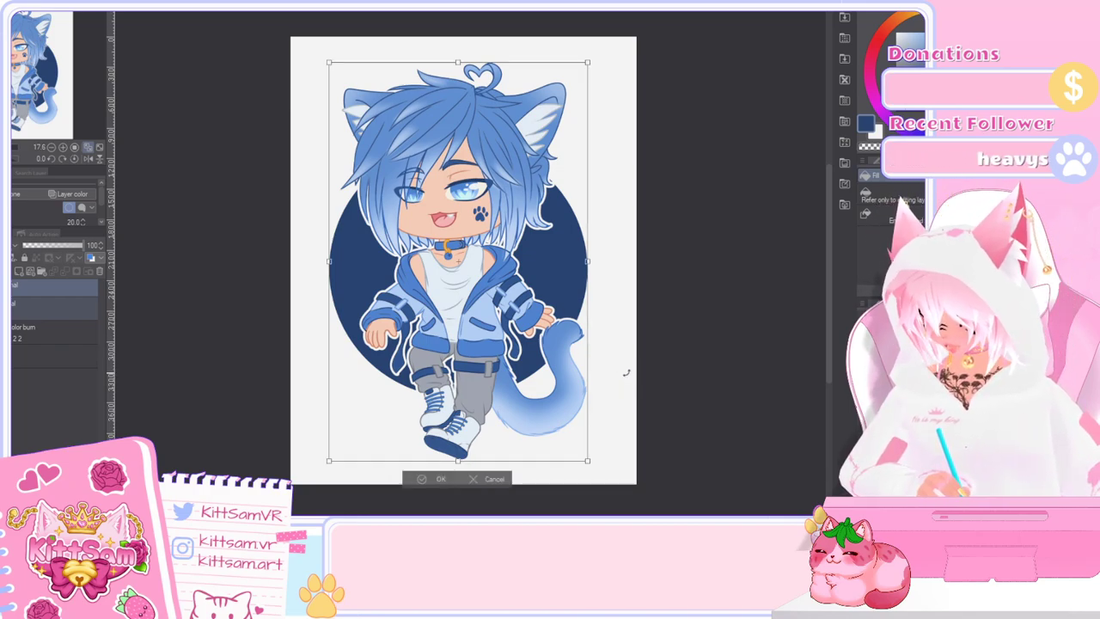
drag(627, 372, 620, 381)
key(Down)
key(Down)
key(Down)
key(Down)
key(Down)
key(Down)
key(Down)
key(Down)
key(Down)
key(Down)
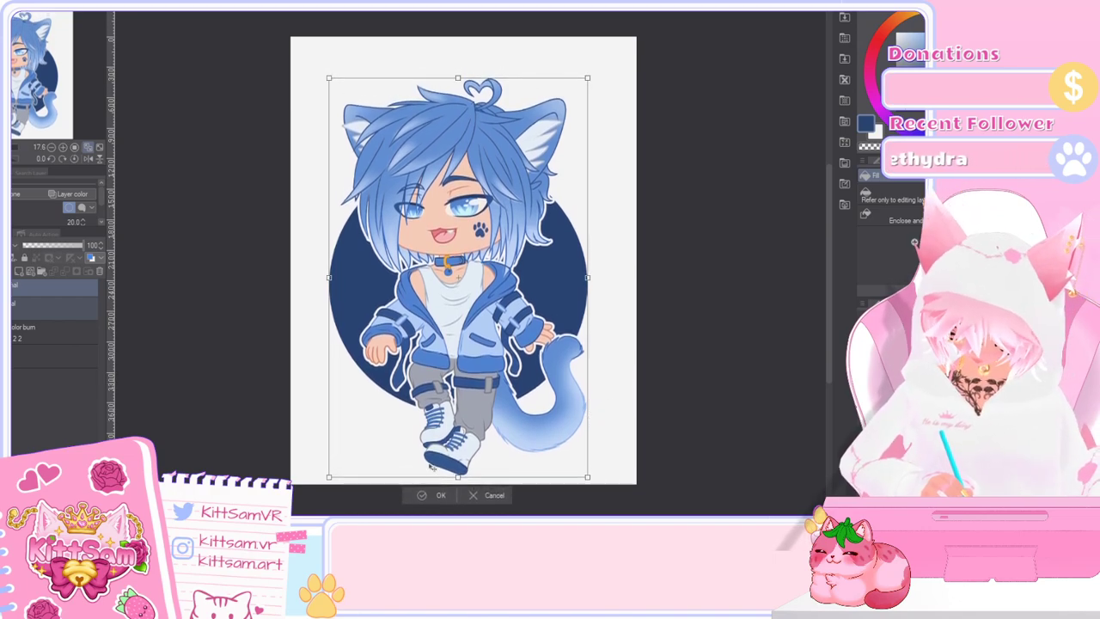
click(418, 497)
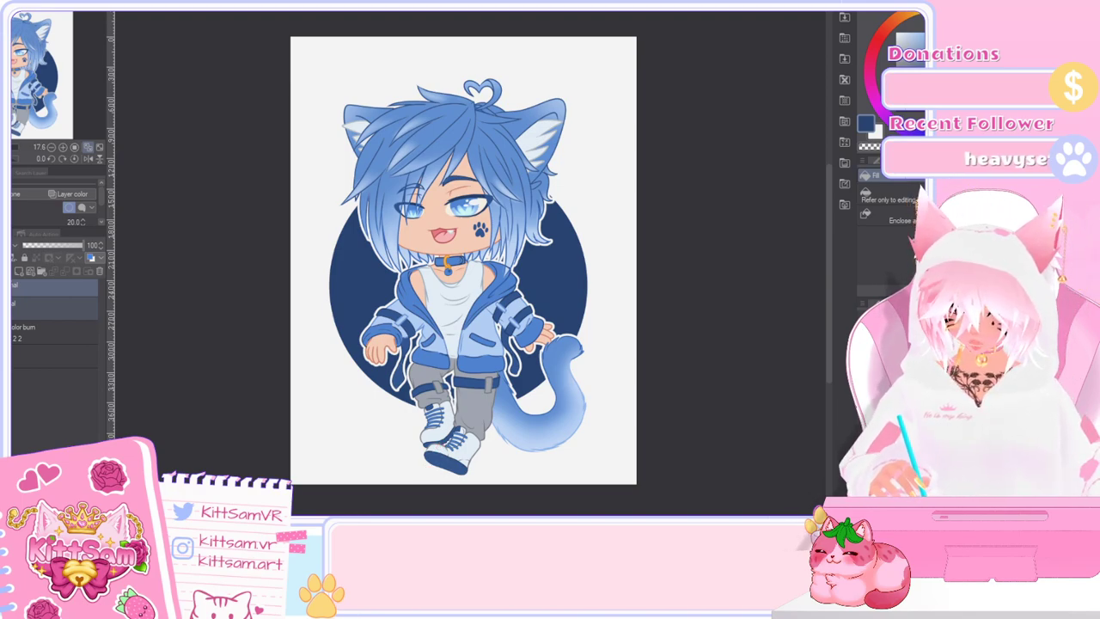
Step: Switch to the Pen tool with the color set shown and add a new layer at the top inside the artwork folder
key(p)
click(914, 15)
click(903, 7)
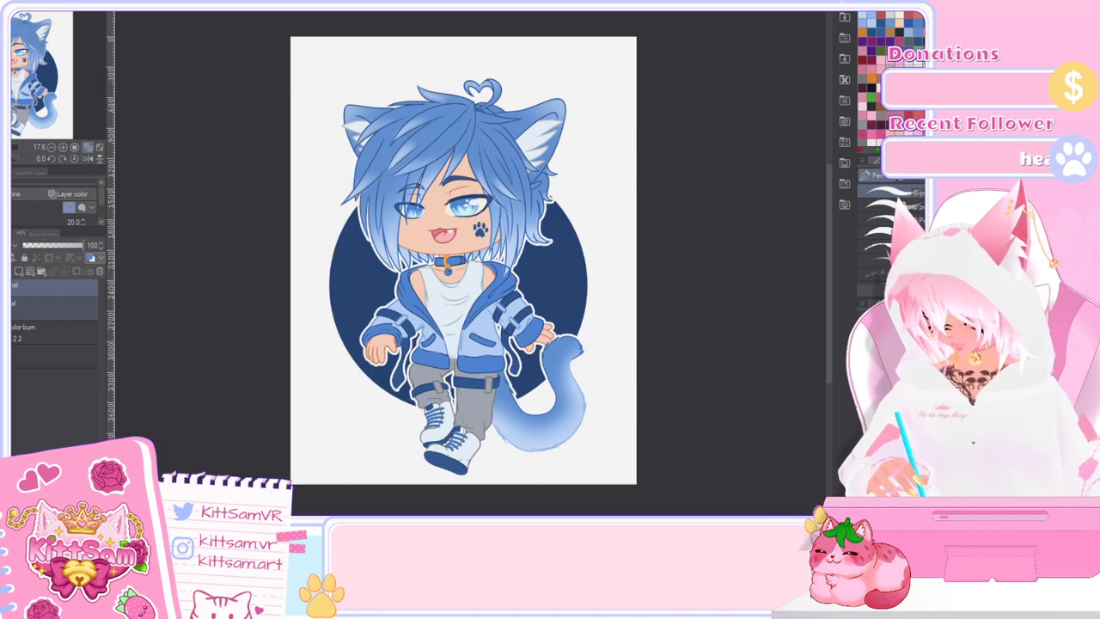
click(34, 309)
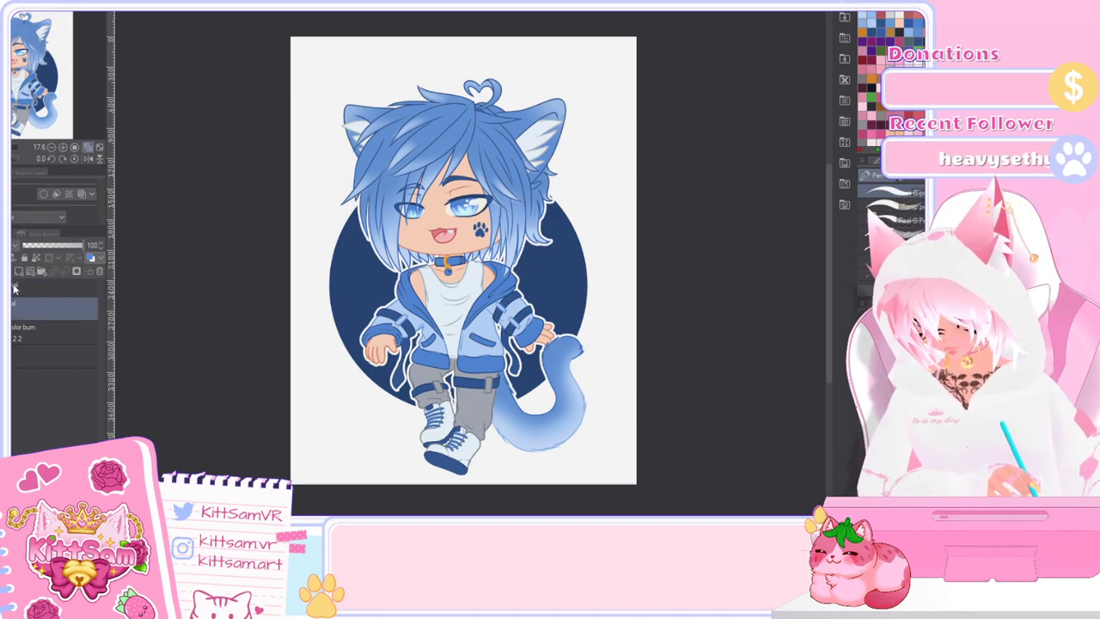
click(13, 290)
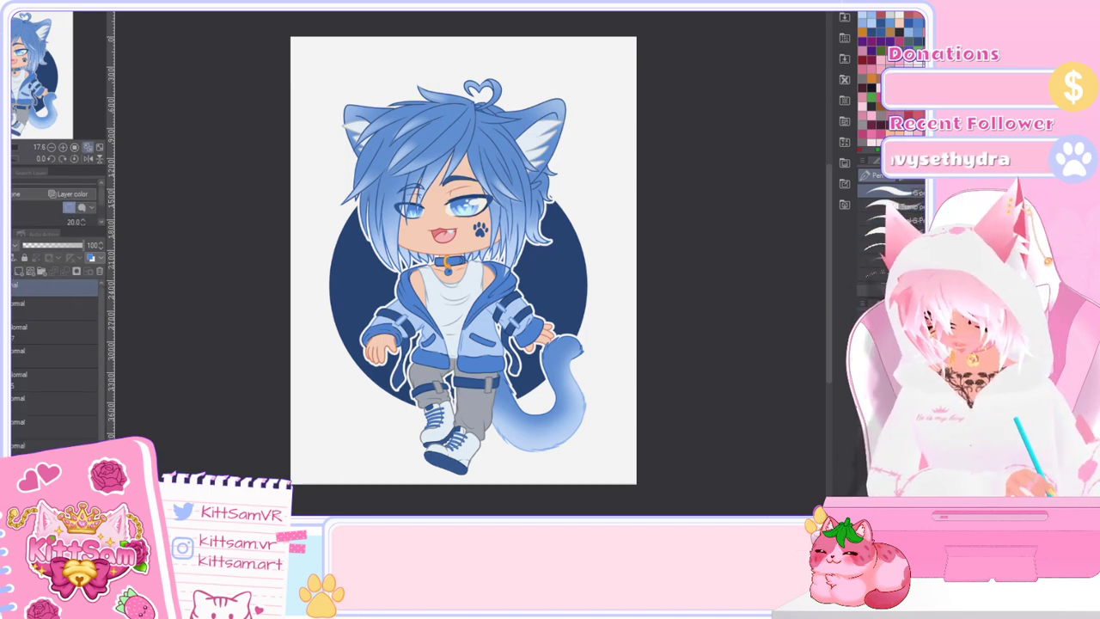
click(12, 288)
click(32, 315)
click(19, 270)
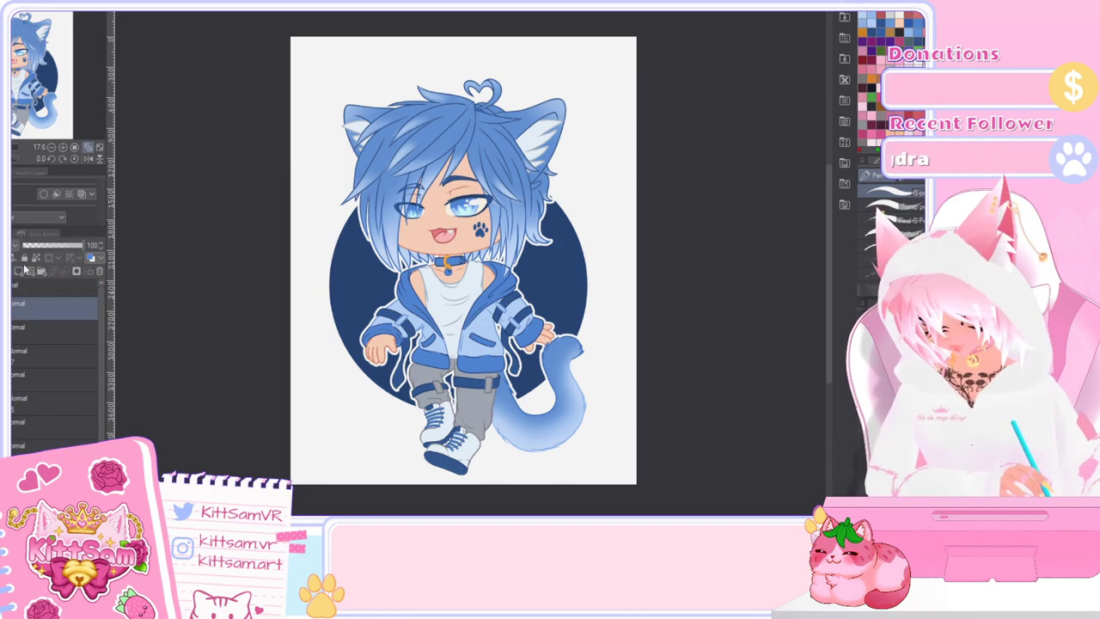
key(ctrl+plus)
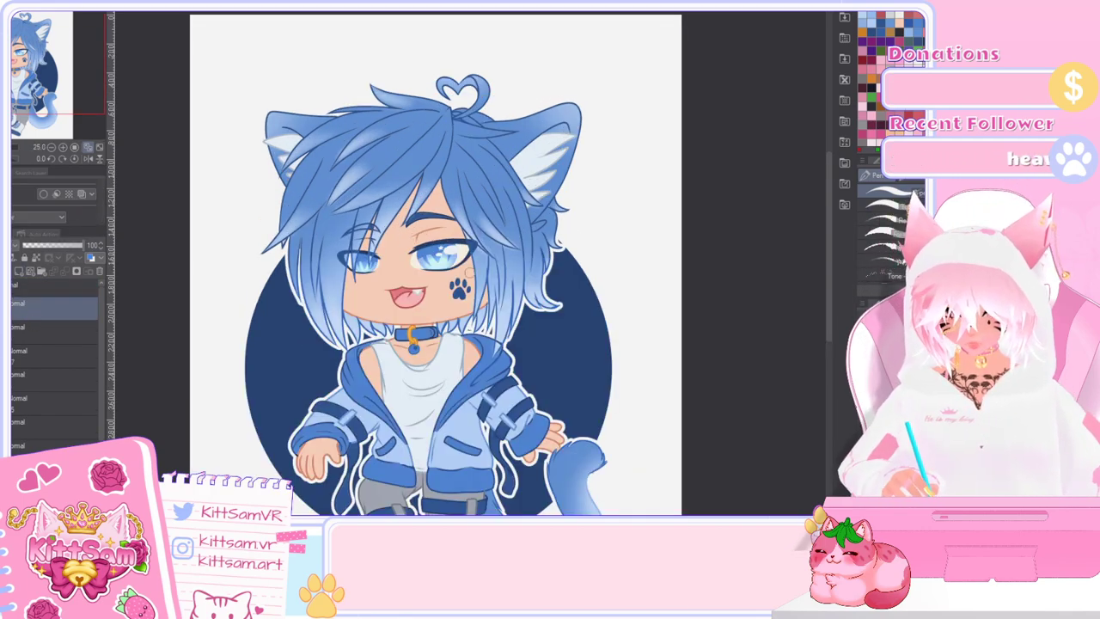
mouse_move(481, 55)
mouse_down()
mouse_move(572, 80)
mouse_move(606, 34)
mouse_move(557, 49)
mouse_up()
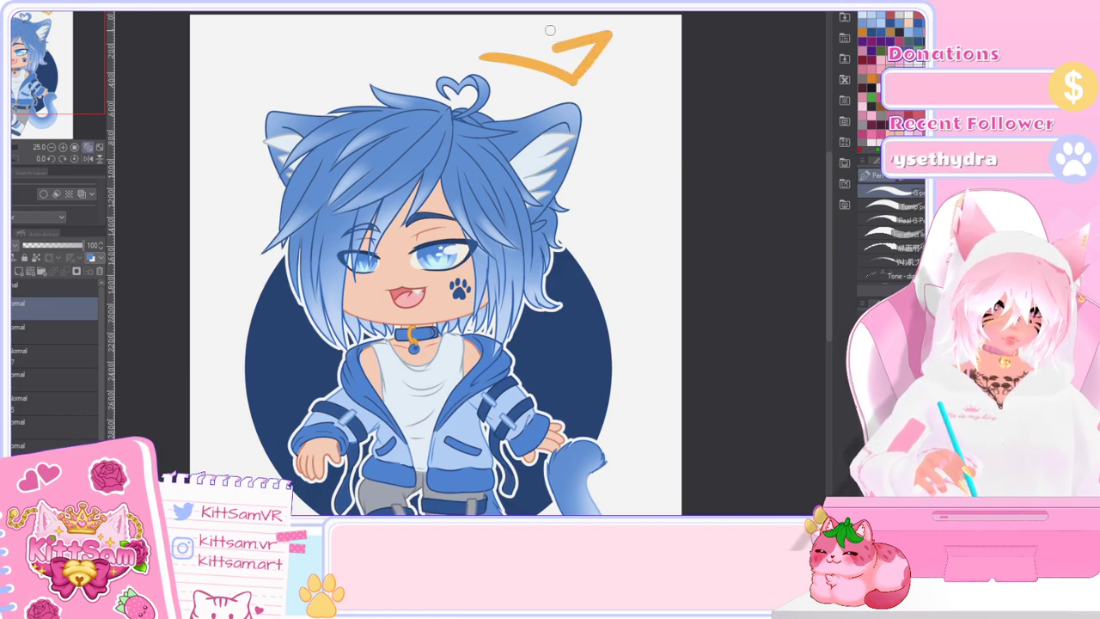
mouse_move(481, 55)
mouse_down()
mouse_move(481, 15)
mouse_move(509, 38)
mouse_up()
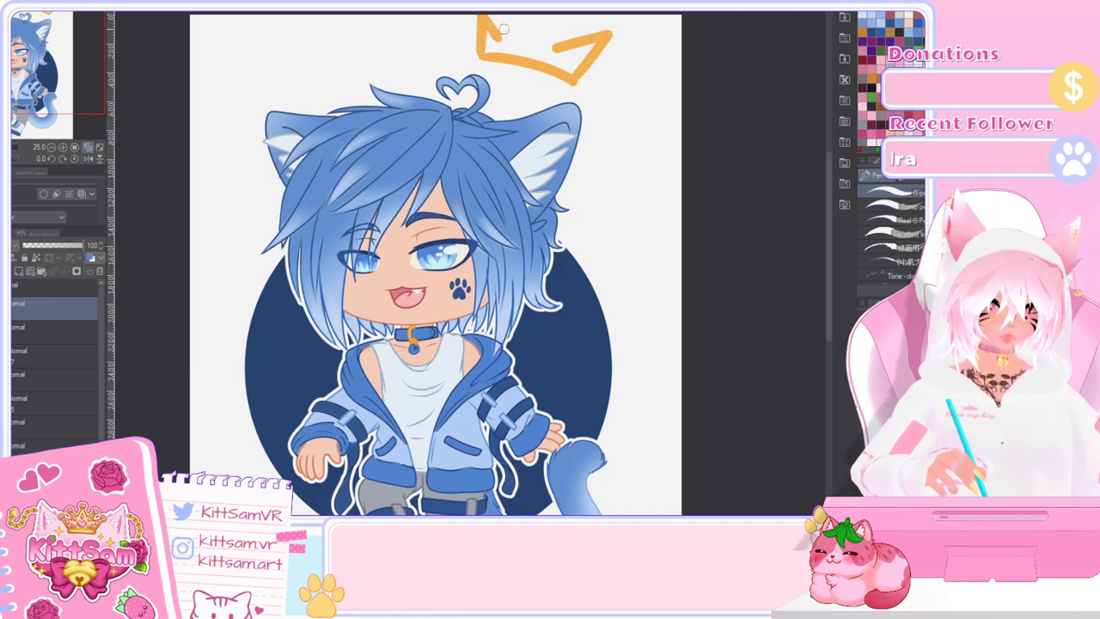
scroll(665, 146, down, 2)
scroll(591, 177, up, 2)
key(ctrl+z)
key(ctrl+z)
key(ctrl+z)
key(ctrl+z)
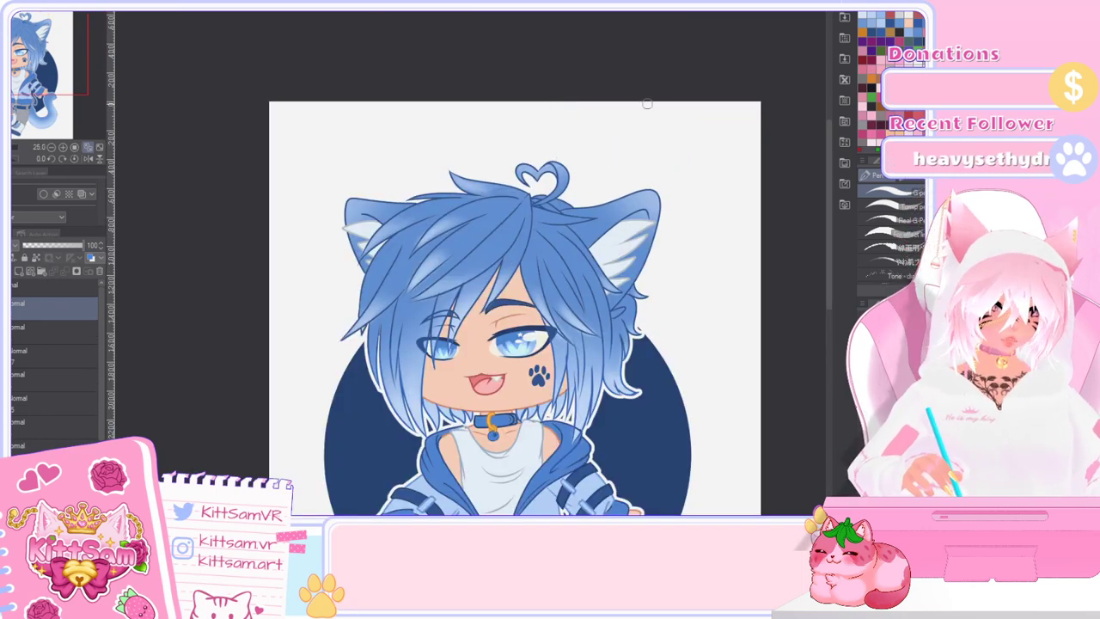
Step: Draw a solid light orange three-pointed crown tilted above the right cat ear, sharpening its edges with the eraser and pen
mouse_move(563, 152)
mouse_down()
mouse_move(621, 170)
mouse_move(653, 146)
mouse_move(565, 152)
mouse_move(567, 119)
mouse_move(606, 148)
mouse_move(591, 151)
mouse_move(582, 142)
mouse_move(615, 124)
mouse_move(602, 150)
mouse_up()
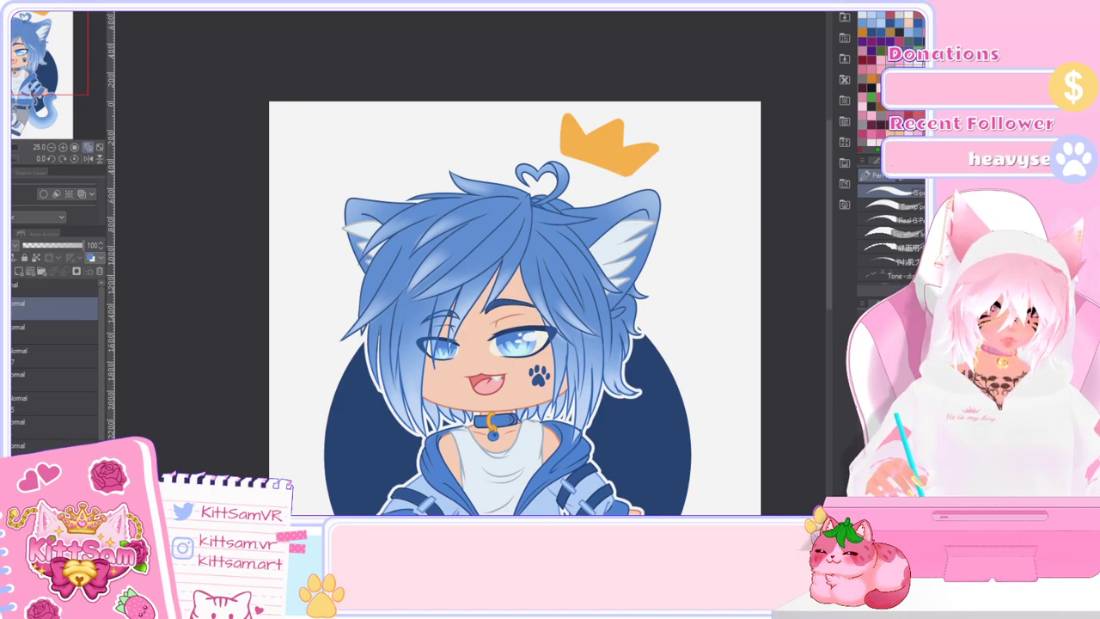
key(e)
drag(651, 159, 632, 178)
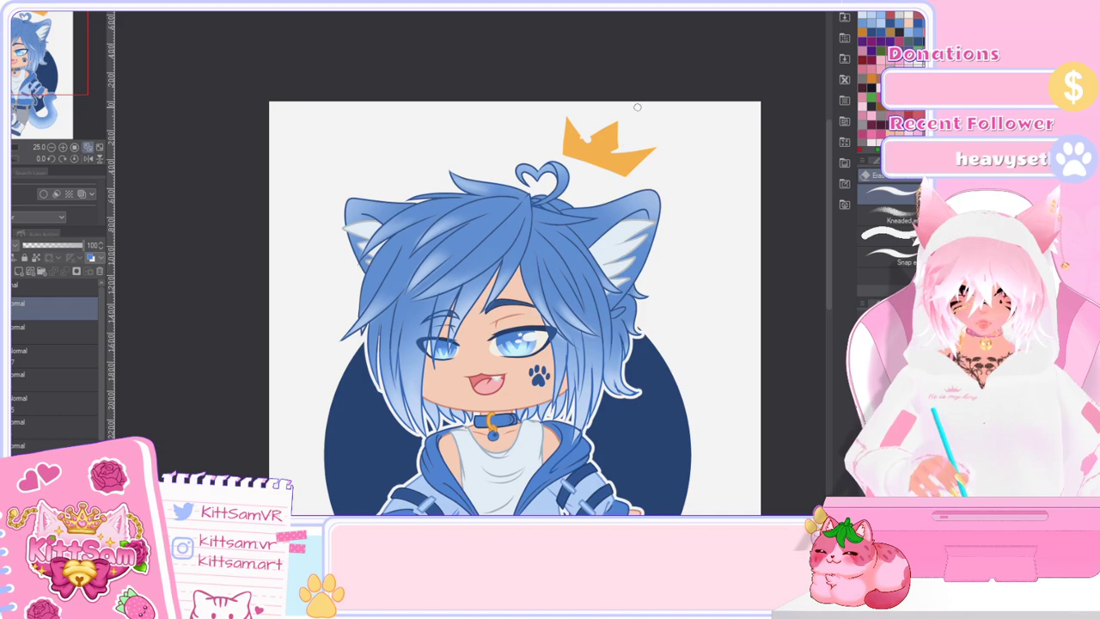
key(p)
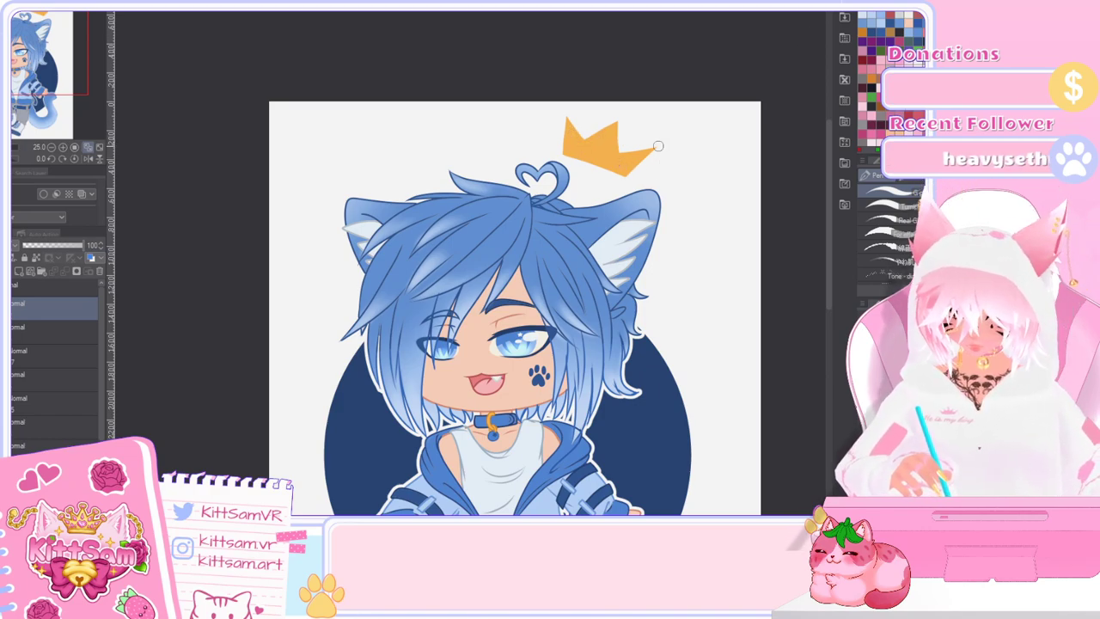
mouse_move(565, 155)
mouse_down()
mouse_move(627, 174)
mouse_move(566, 157)
mouse_up()
key(ctrl+z)
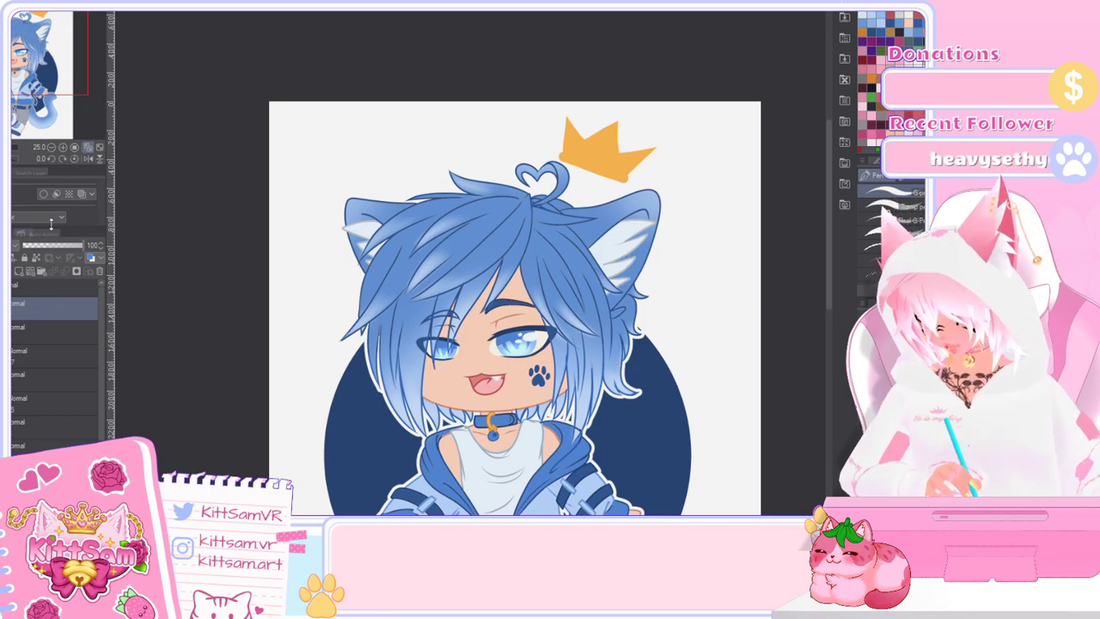
Step: Add a border effect to the crown layer and set its edge color to dark orange E48B26
click(44, 196)
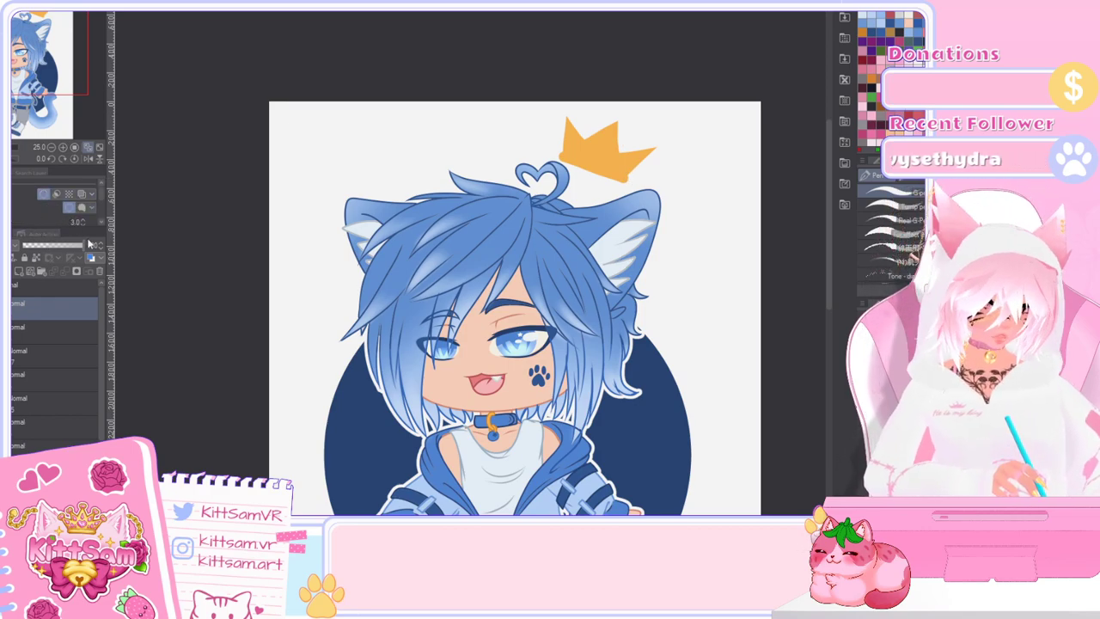
mouse_move(73, 235)
mouse_down()
mouse_move(75, 264)
mouse_move(74, 252)
mouse_up()
click(73, 238)
click(238, 234)
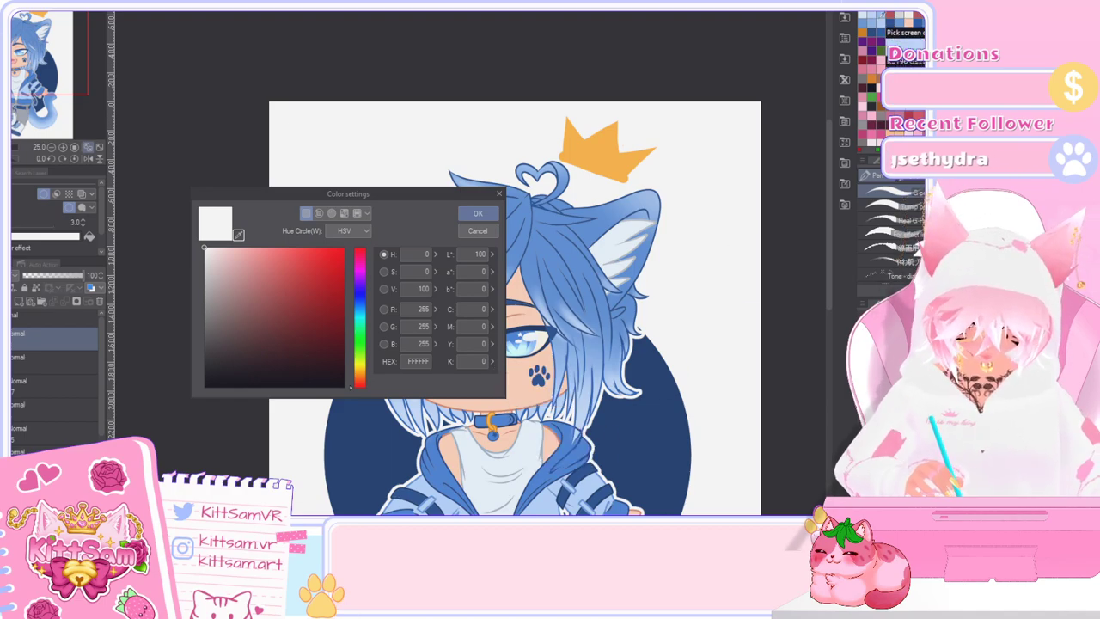
click(872, 79)
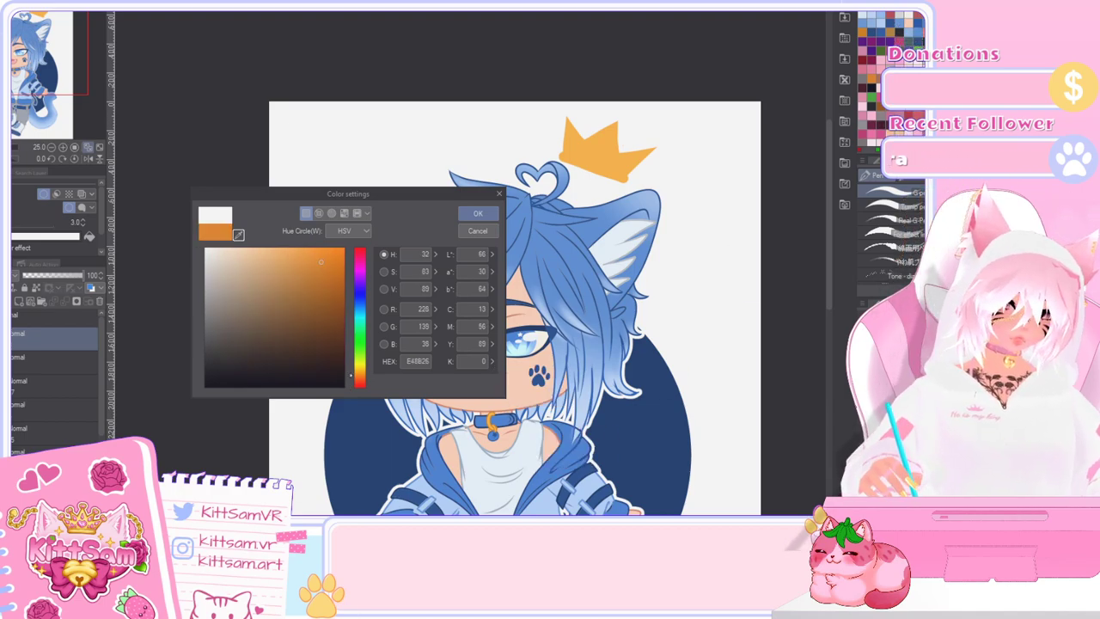
click(478, 214)
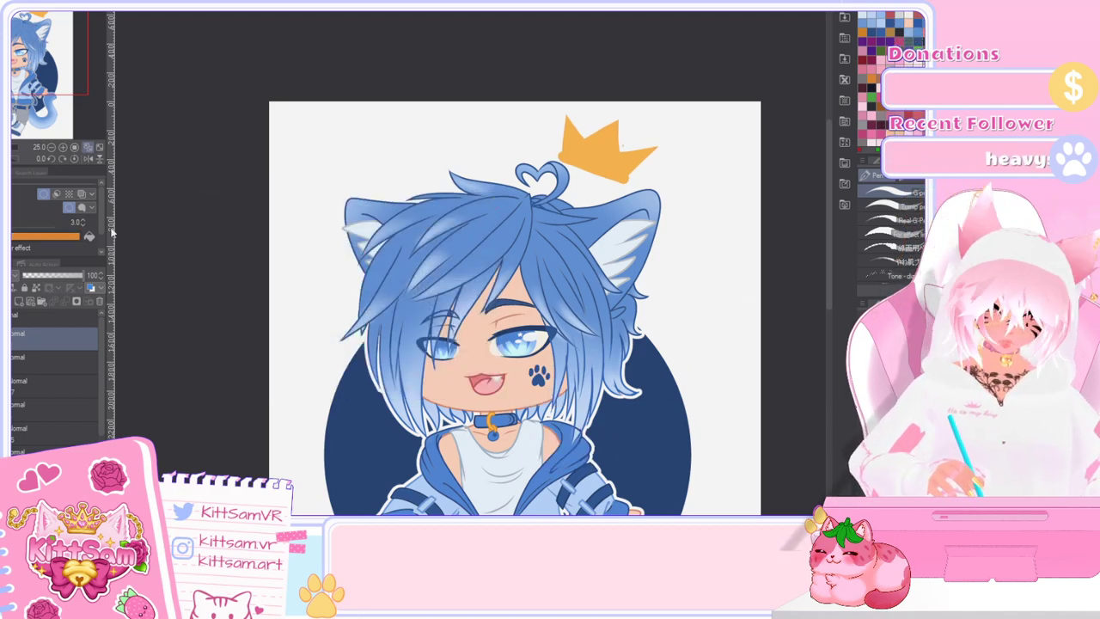
Step: Thicken the crown's orange border effect to 16
click(84, 220)
click(84, 220)
click(83, 220)
click(83, 220)
click(84, 220)
click(84, 220)
click(83, 220)
click(83, 220)
click(83, 220)
click(83, 220)
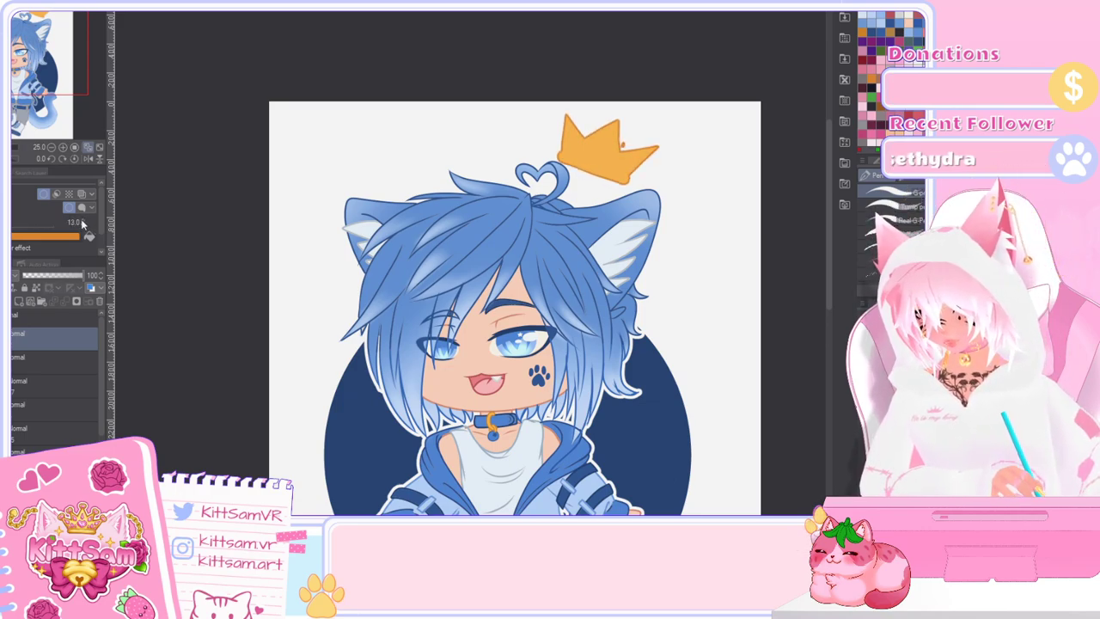
click(83, 221)
click(84, 222)
click(83, 222)
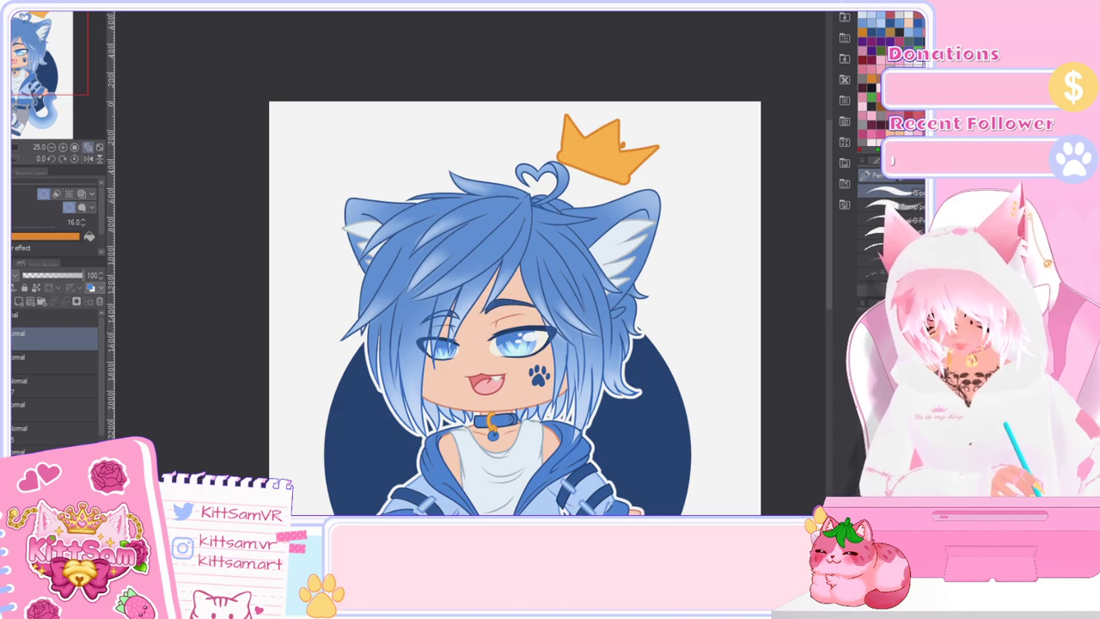
Step: Move the crown slightly up and to the right, and erase the small bump beside its middle point
key(ctrl+t)
drag(629, 169, 637, 164)
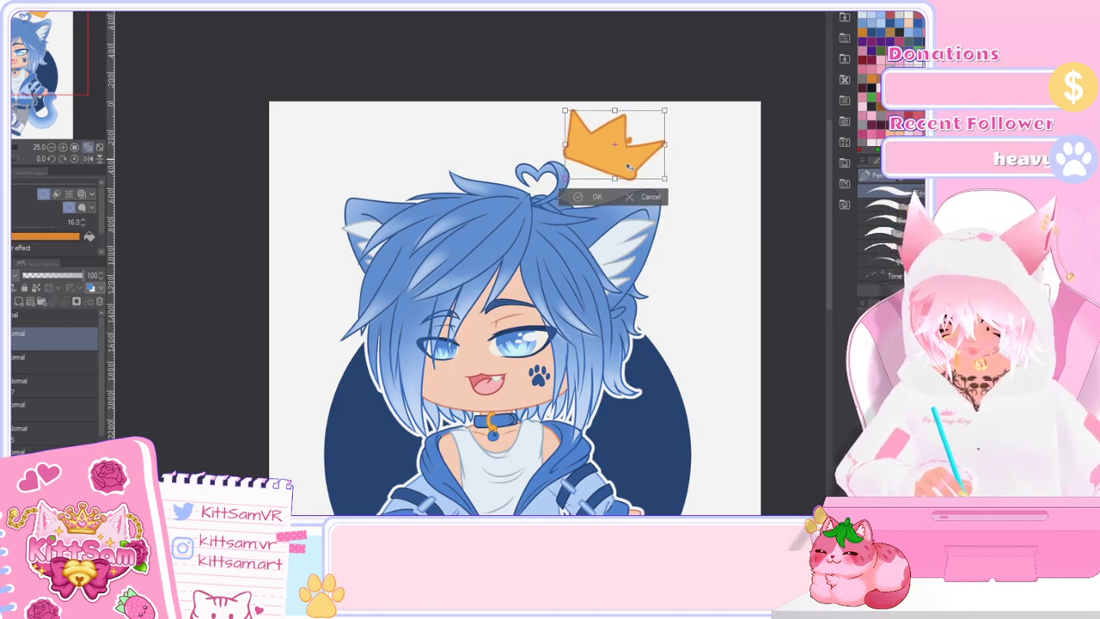
click(593, 198)
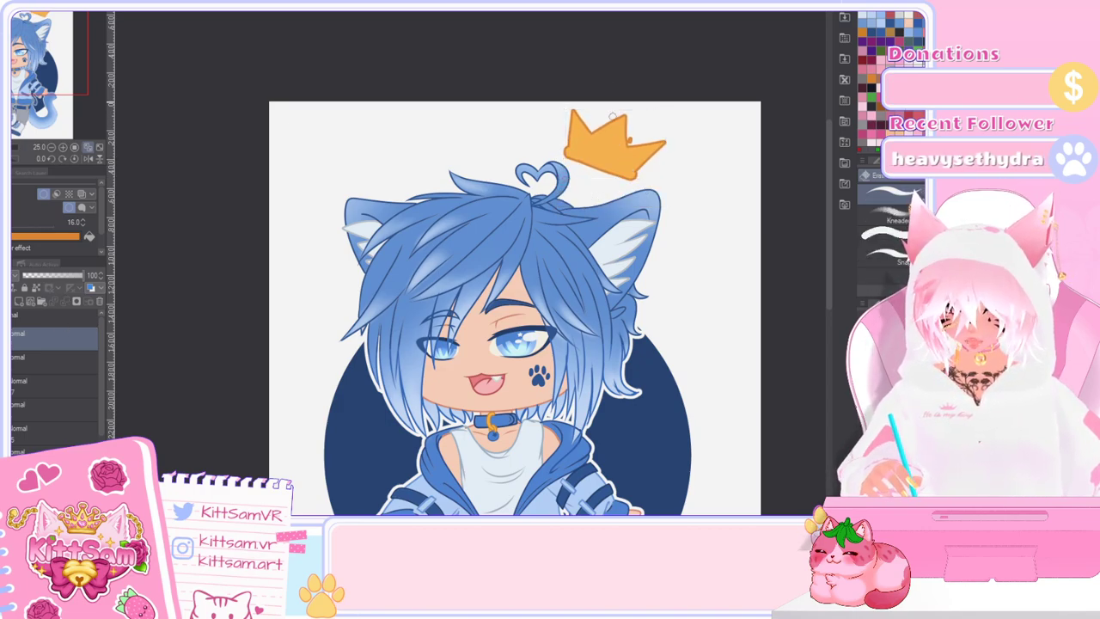
scroll(616, 90, up, 3)
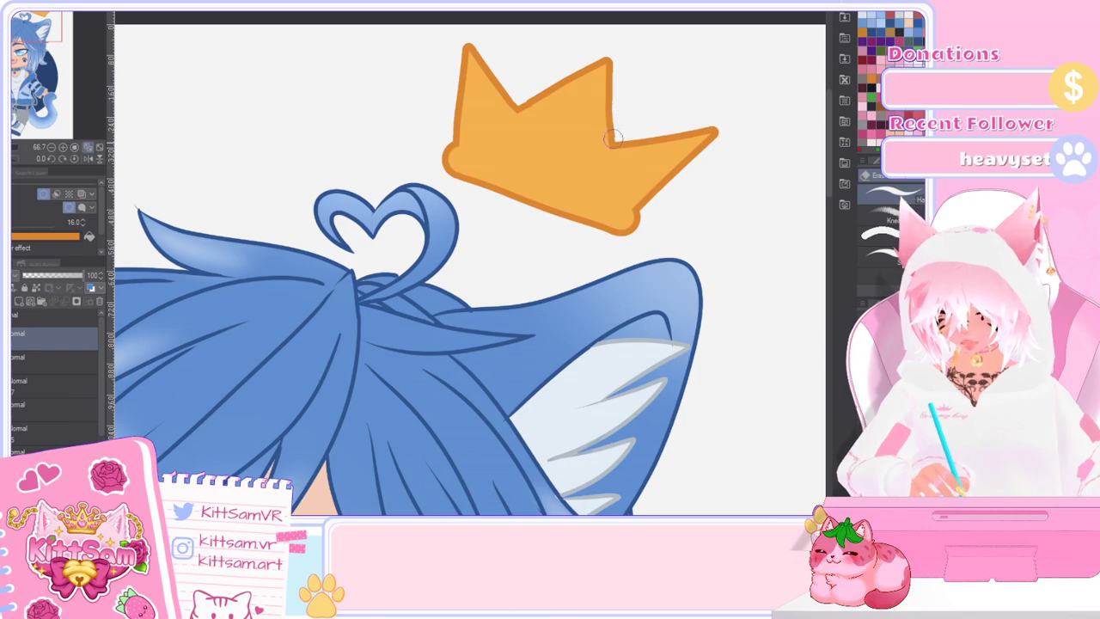
scroll(659, 133, down, 1)
scroll(685, 159, down, 2)
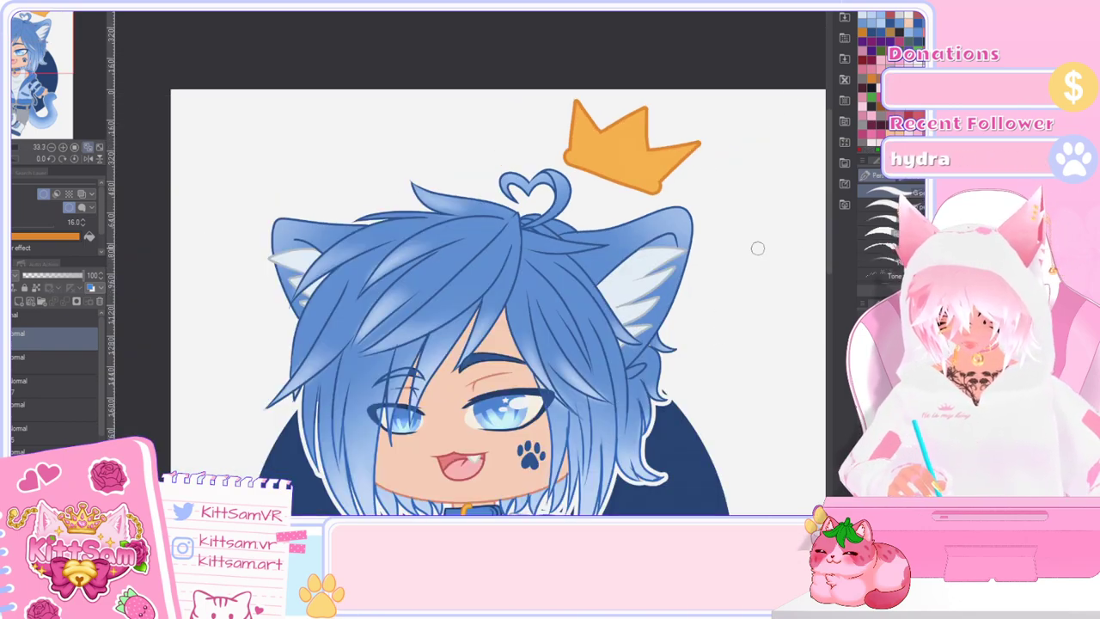
Step: Add a new layer above the crown and draw dark orange rim lines along its base to form an oval band
scroll(746, 300, up, 1)
mouse_move(486, 90)
mouse_down()
mouse_move(519, 113)
mouse_move(590, 136)
mouse_move(618, 118)
mouse_move(603, 135)
mouse_move(489, 89)
mouse_up()
key(ctrl+z)
mouse_move(605, 129)
mouse_down()
mouse_move(561, 144)
mouse_move(492, 110)
mouse_move(473, 86)
mouse_move(492, 80)
mouse_up()
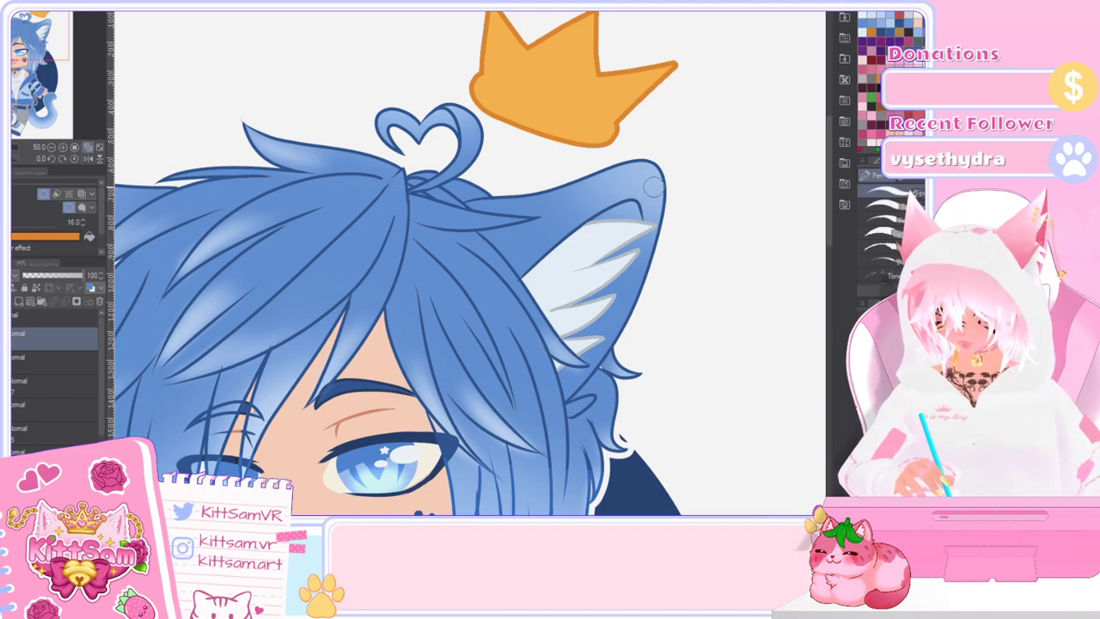
click(19, 301)
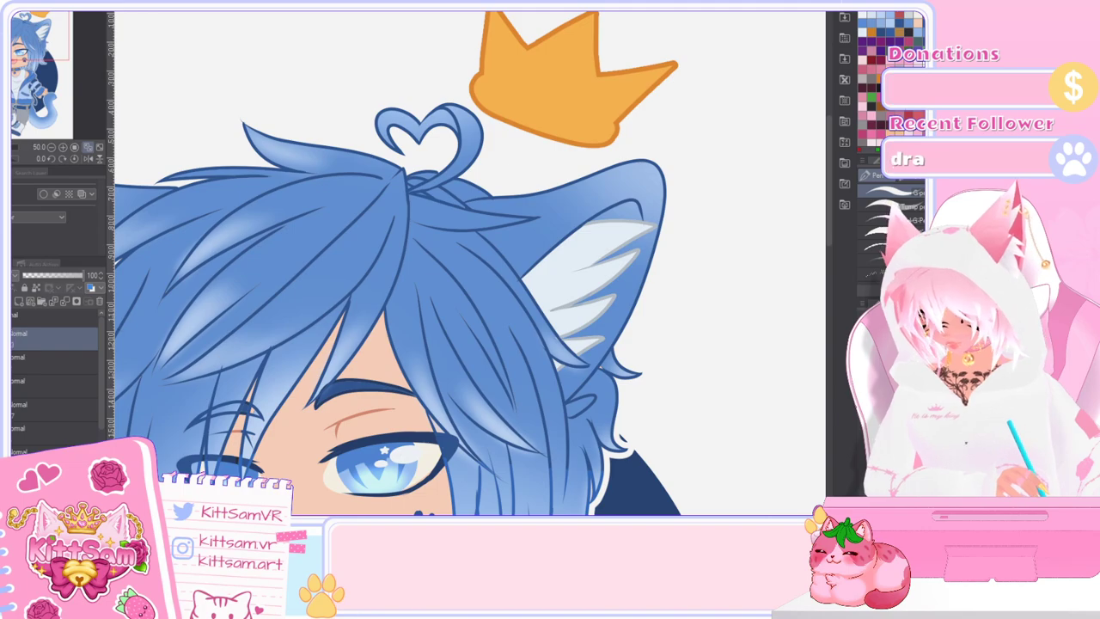
drag(756, 290, 507, 79)
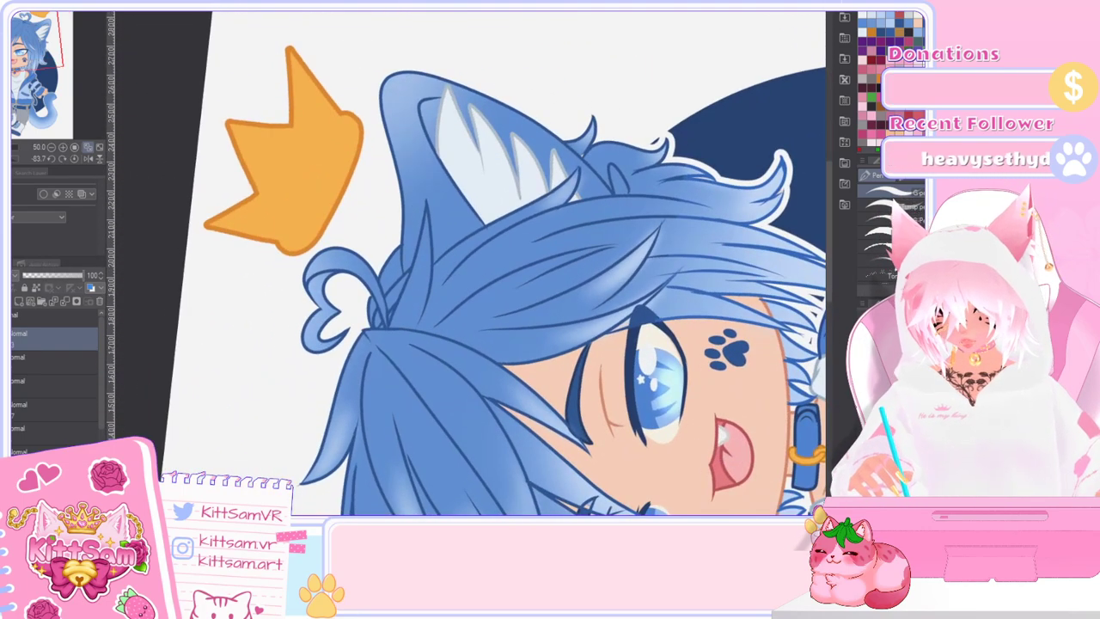
drag(343, 112, 314, 161)
drag(279, 243, 294, 199)
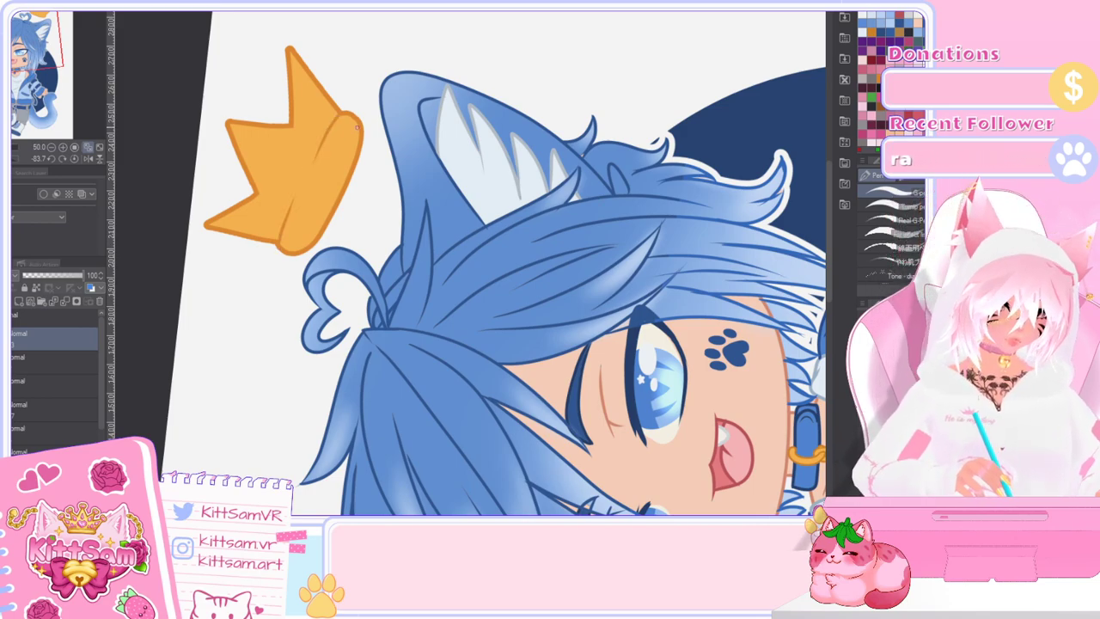
mouse_move(328, 150)
mouse_down()
mouse_move(287, 250)
mouse_move(356, 114)
mouse_up()
key(ctrl+z)
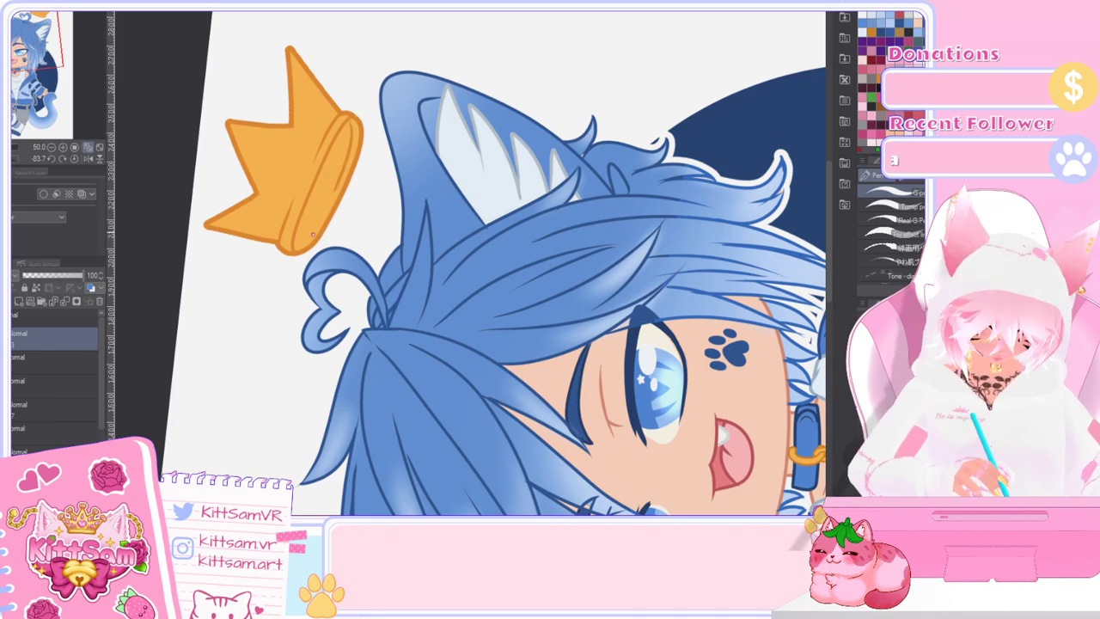
drag(310, 234, 327, 203)
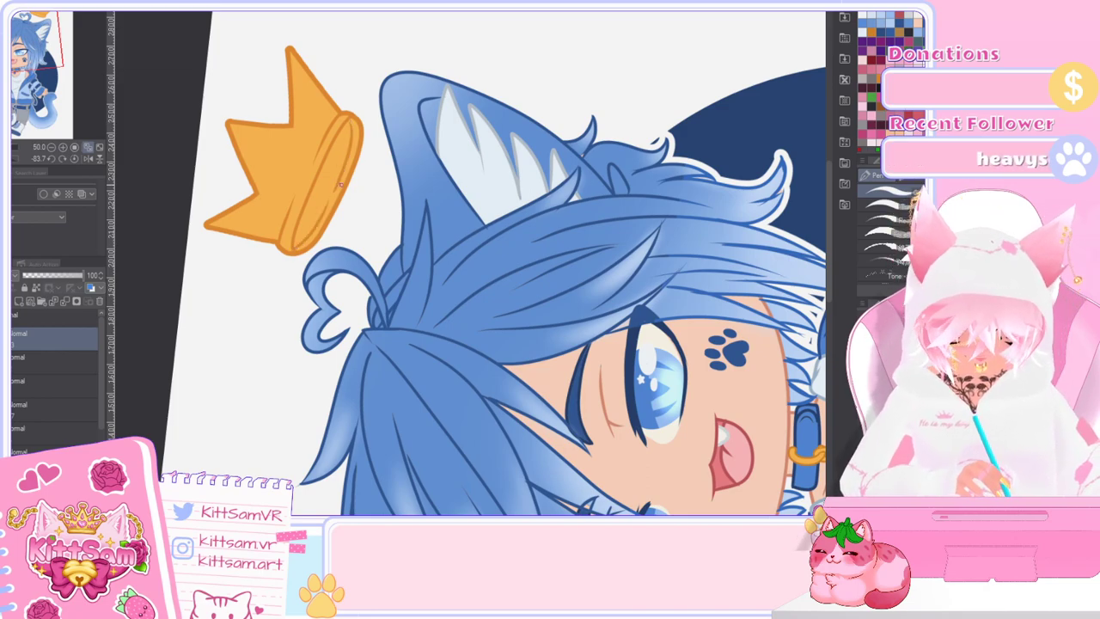
Step: Check the crown's new rim against the whole illustration and turn the canvas back to nearly upright
mouse_move(628, 133)
mouse_down()
mouse_move(666, 207)
mouse_move(652, 356)
mouse_up()
scroll(712, 320, down, 4)
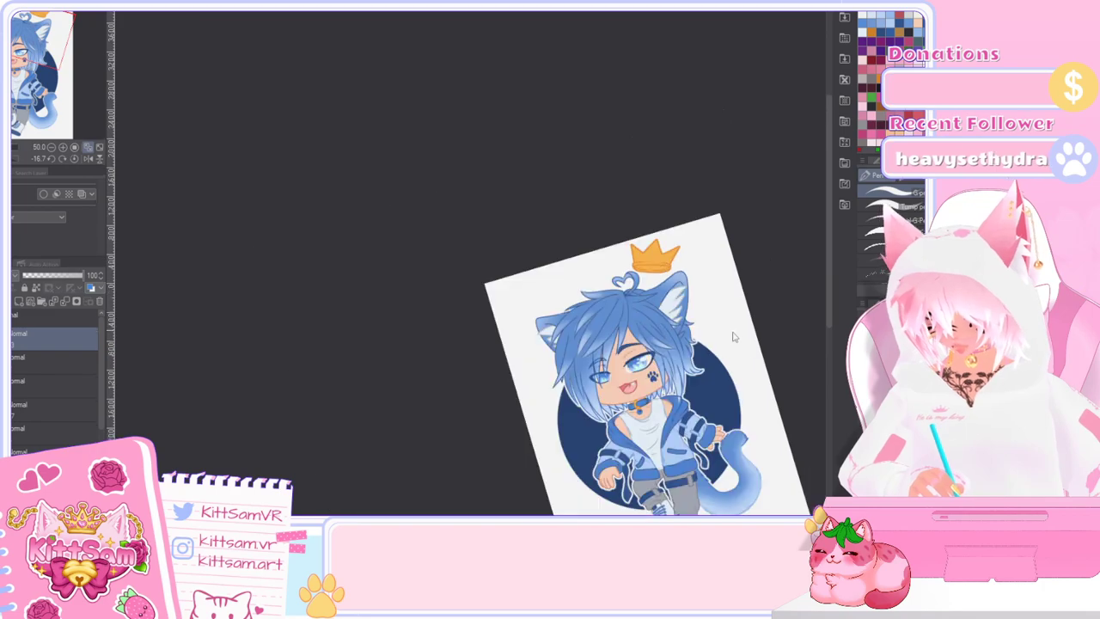
drag(781, 294, 837, 310)
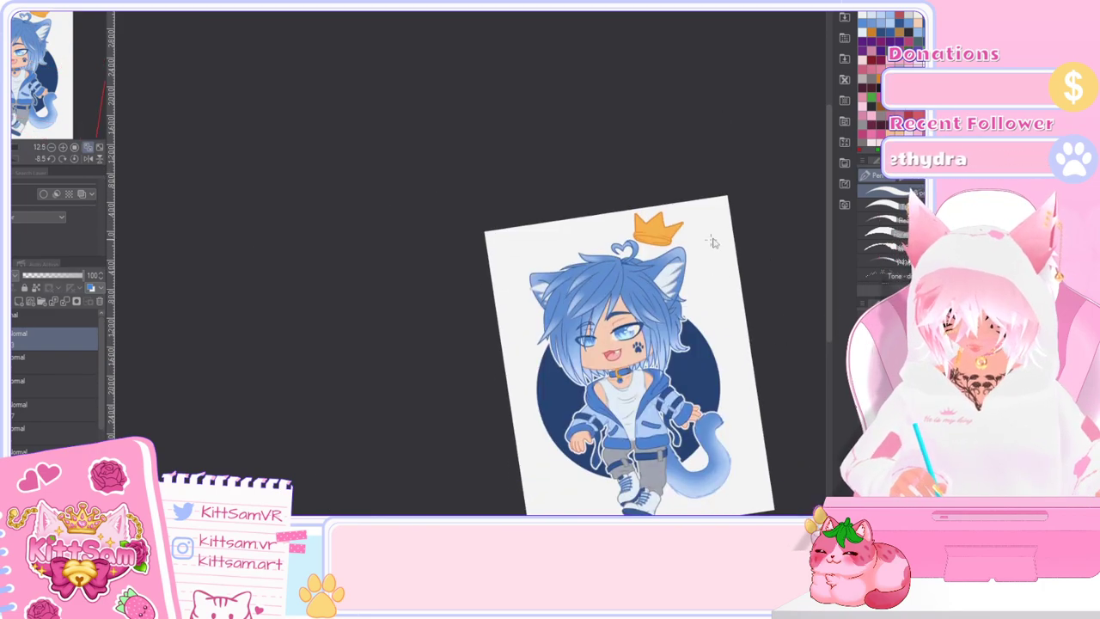
scroll(709, 330, up, 3)
scroll(649, 215, up, 1)
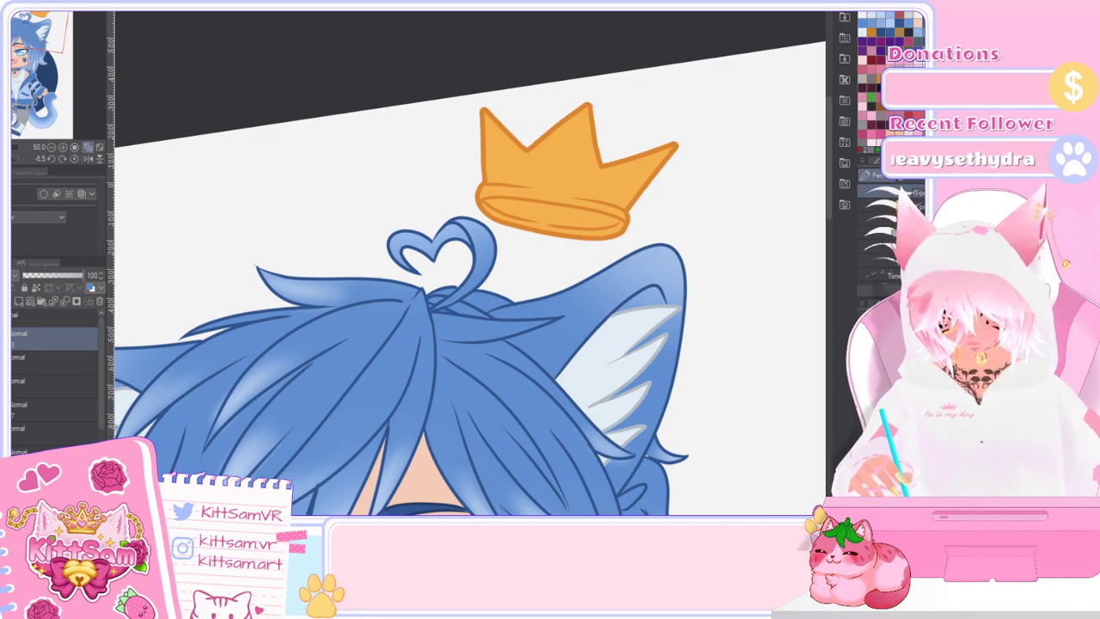
key(ctrl+minus)
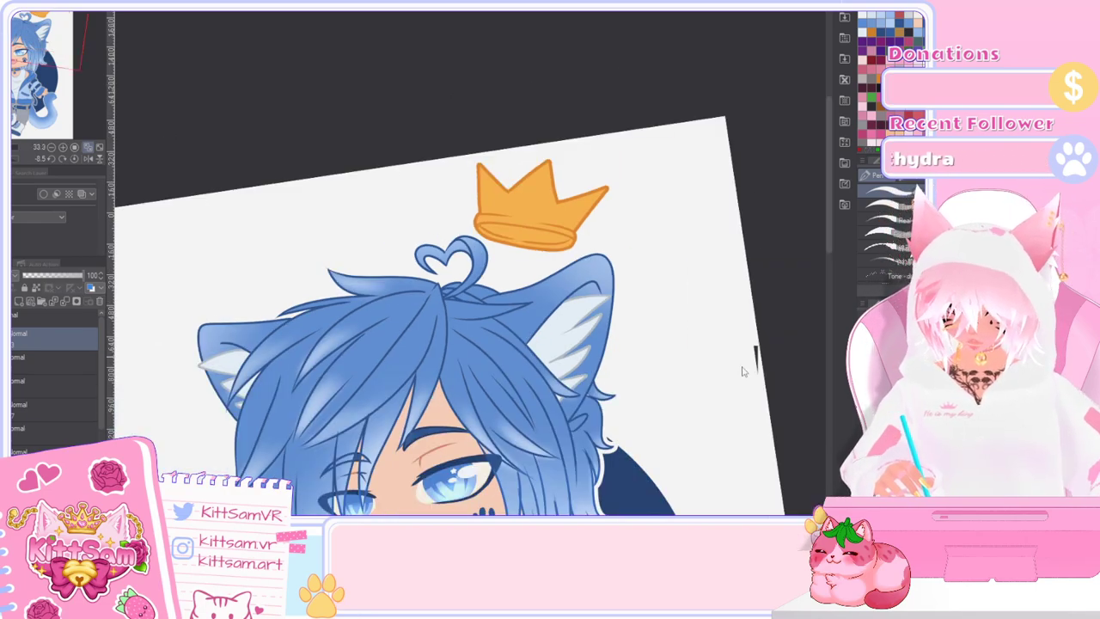
scroll(740, 370, down, 1)
drag(770, 299, 779, 332)
drag(828, 260, 831, 301)
scroll(584, 130, up, 1)
scroll(602, 138, up, 1)
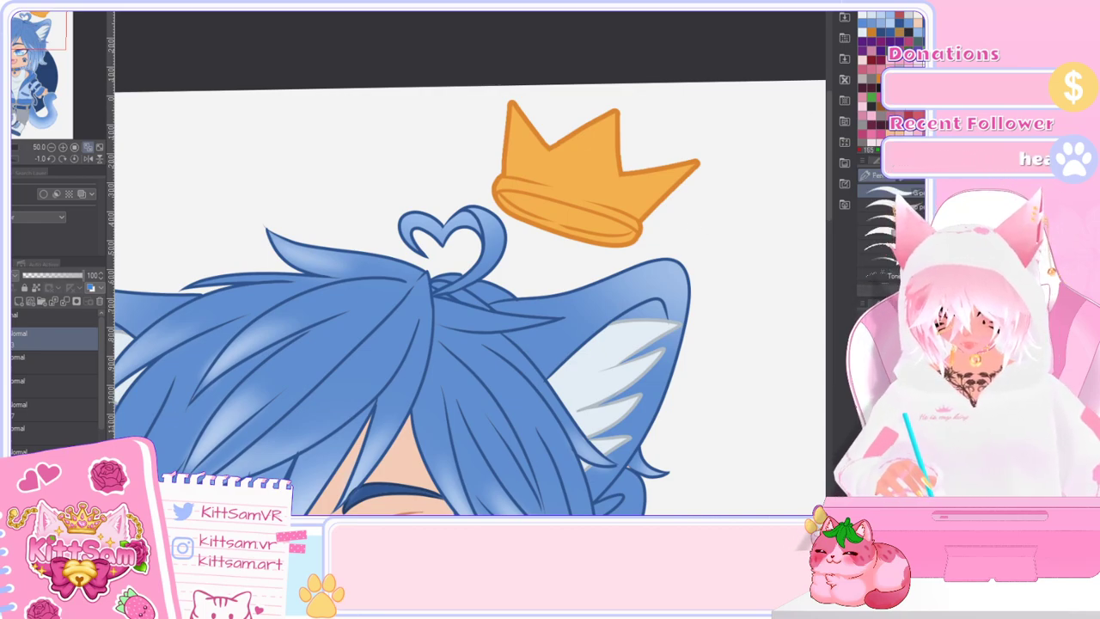
scroll(581, 170, up, 1)
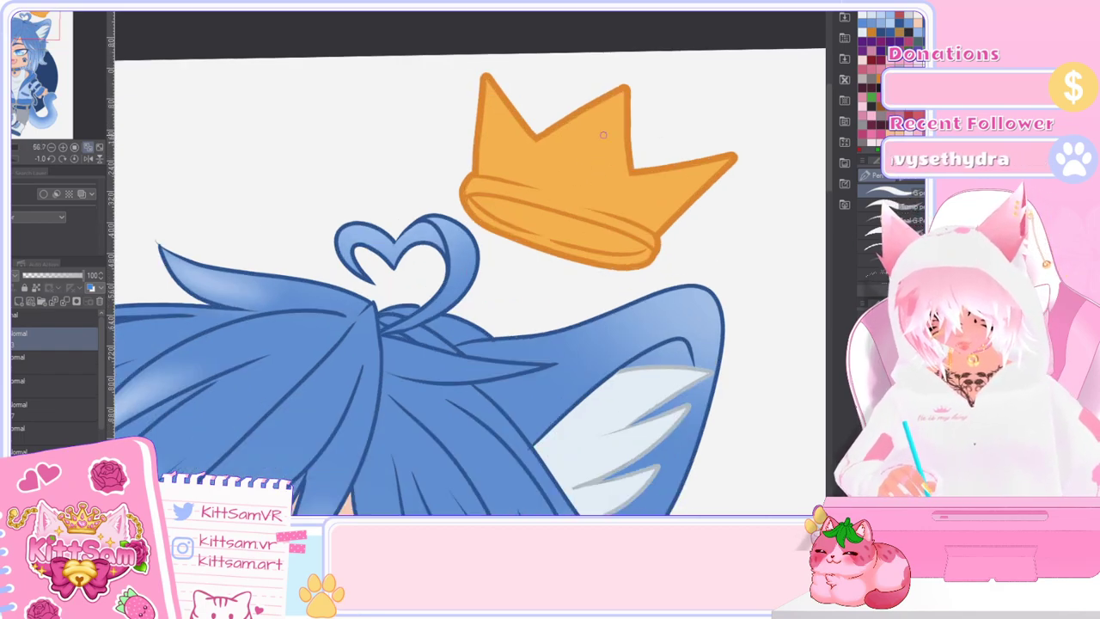
drag(581, 167, 565, 179)
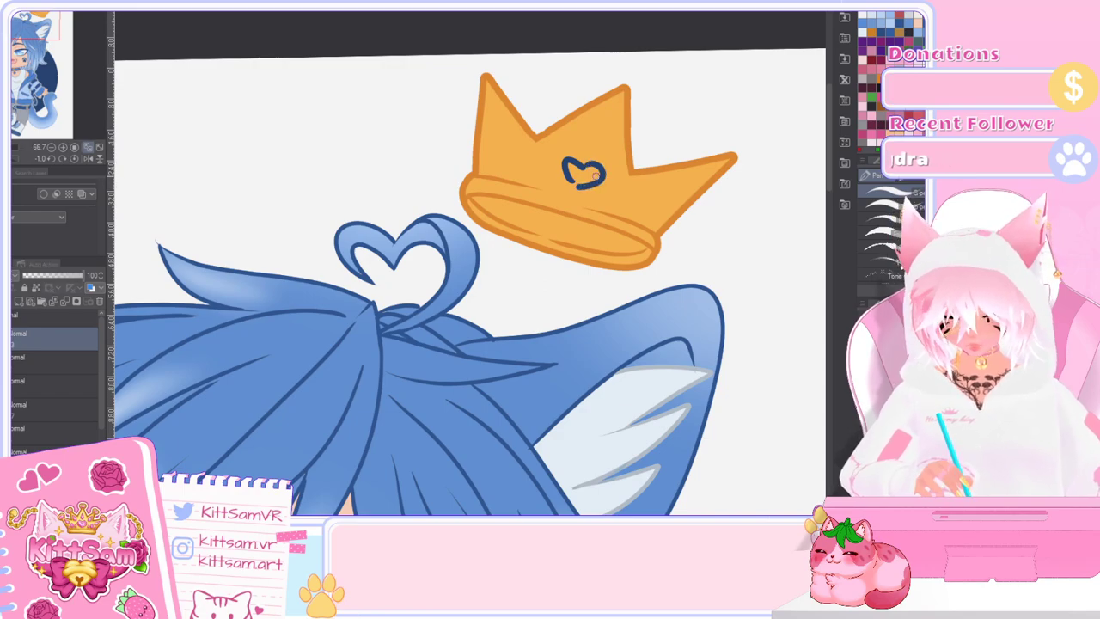
key(ctrl+z)
key(ctrl+z)
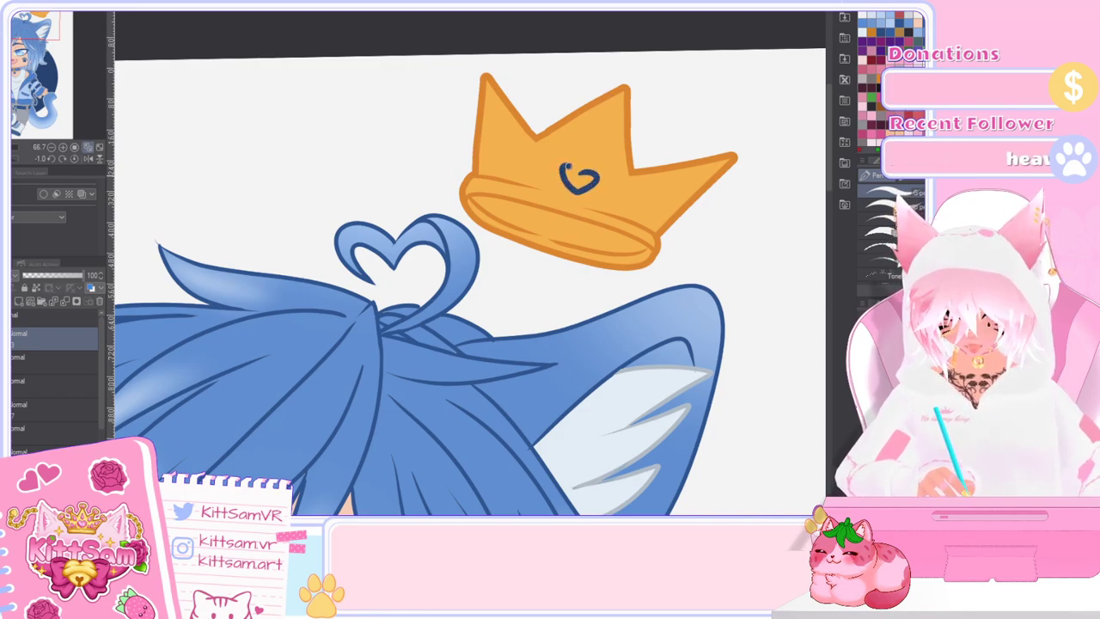
key(ctrl+z)
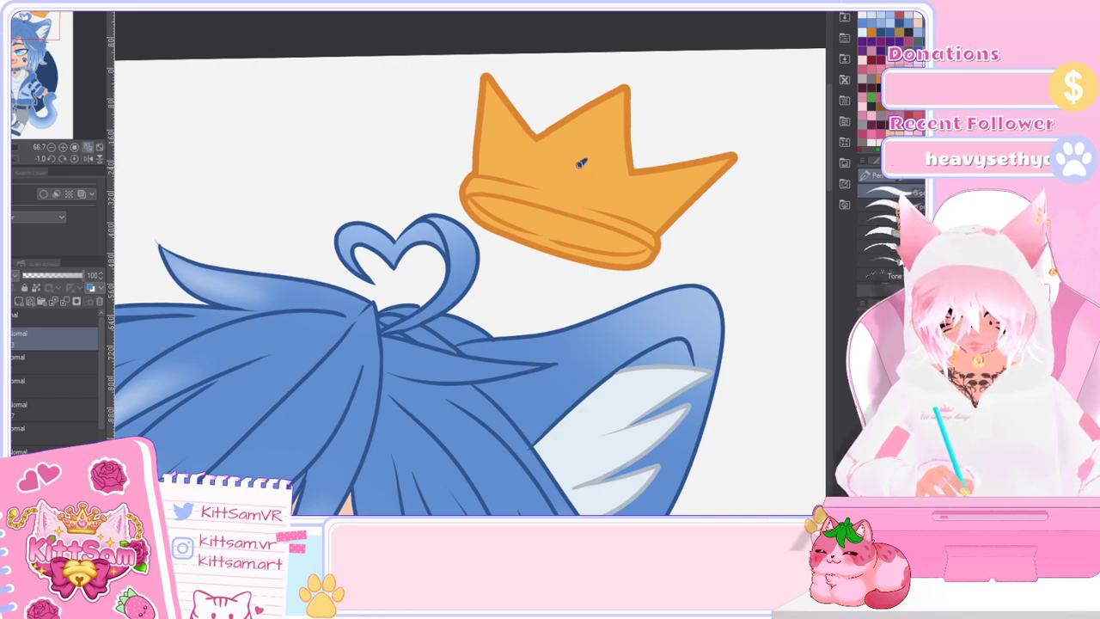
mouse_move(574, 187)
mouse_down()
mouse_move(593, 181)
mouse_move(581, 179)
mouse_up()
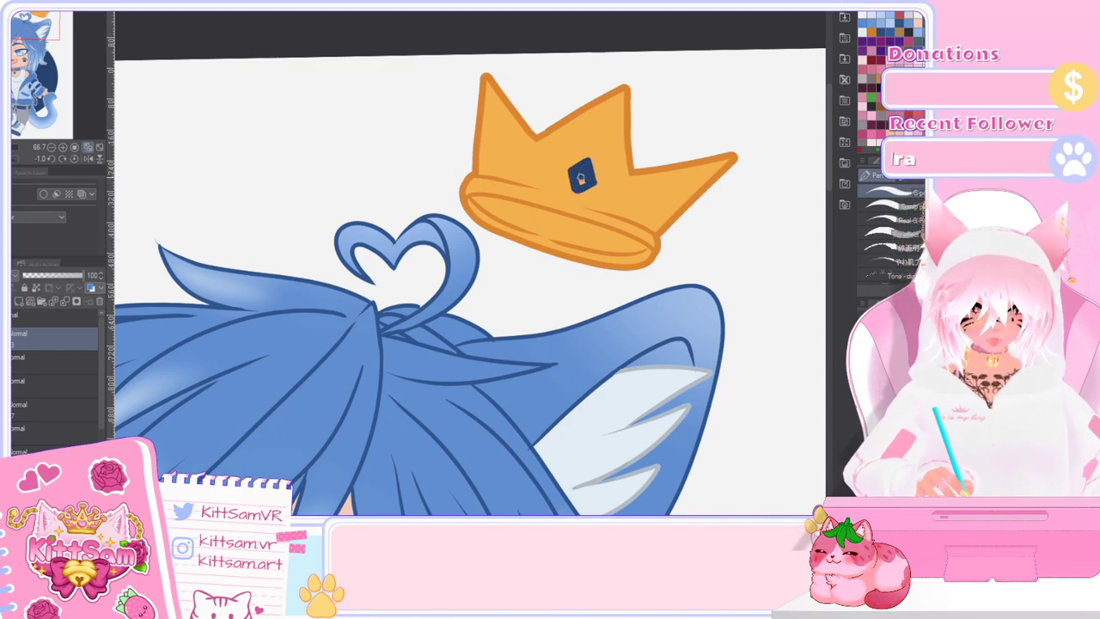
mouse_move(679, 209)
mouse_down()
mouse_move(686, 200)
mouse_move(669, 217)
mouse_up()
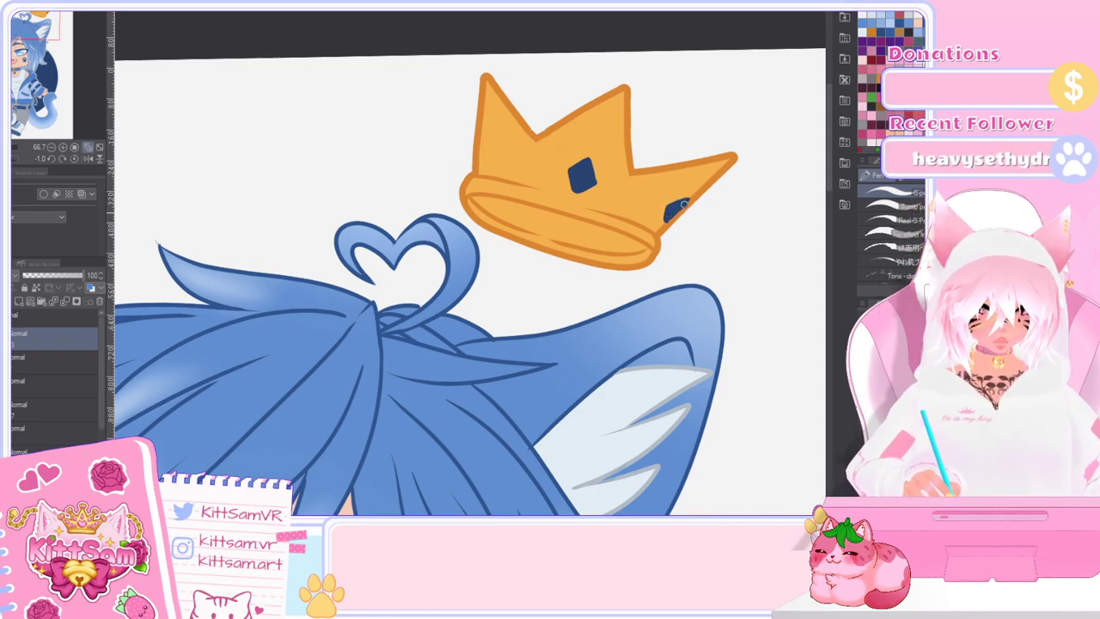
click(54, 305)
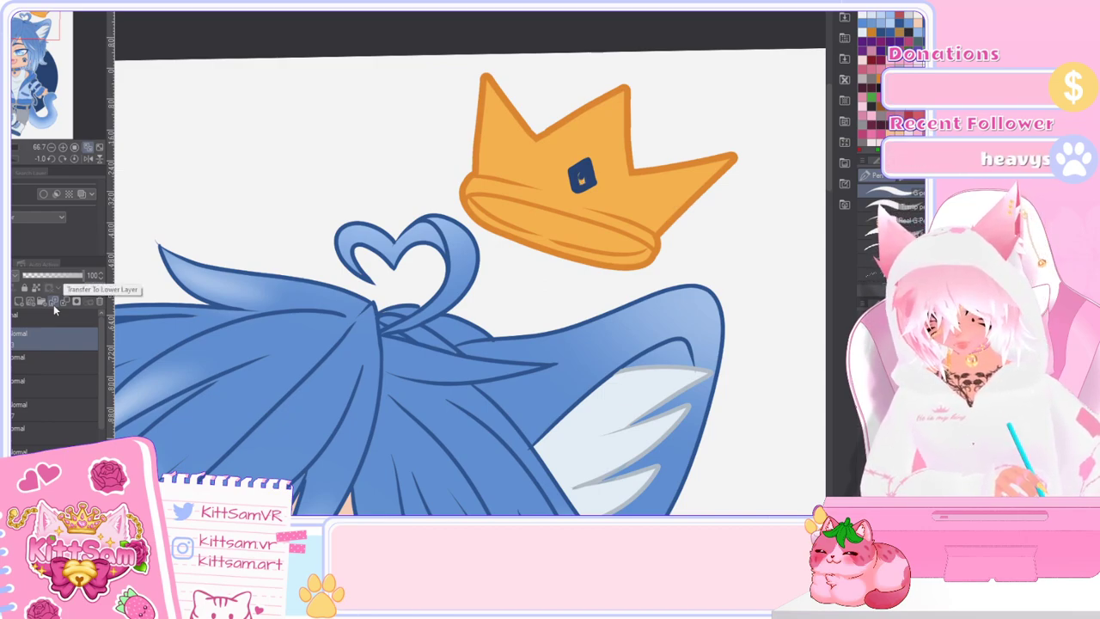
key(ctrl+z)
Step: Add a layer between the crown and its rim lines, and draw dark blue diamond gems at the crown's center and both side edges
click(35, 361)
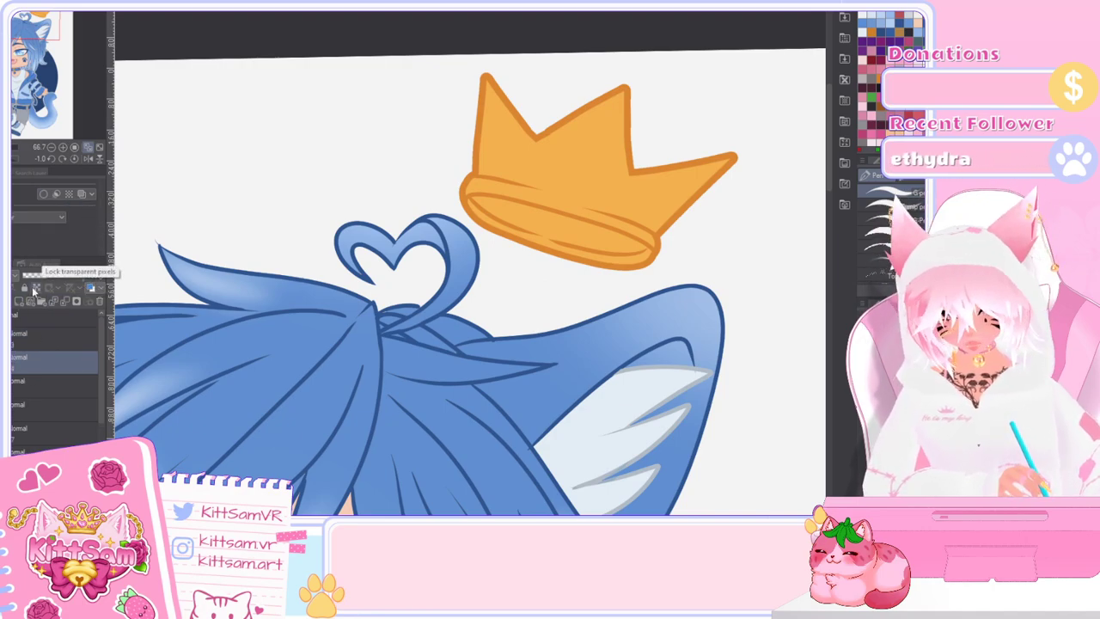
mouse_move(566, 174)
mouse_down()
mouse_move(584, 155)
mouse_move(587, 177)
mouse_move(574, 188)
mouse_up()
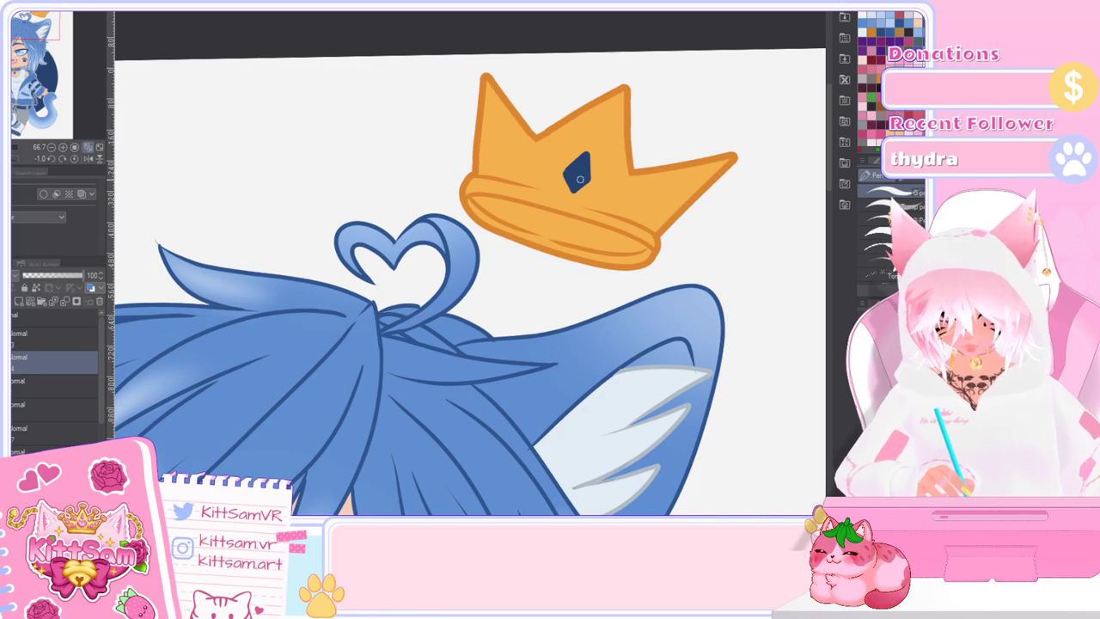
drag(588, 180, 573, 191)
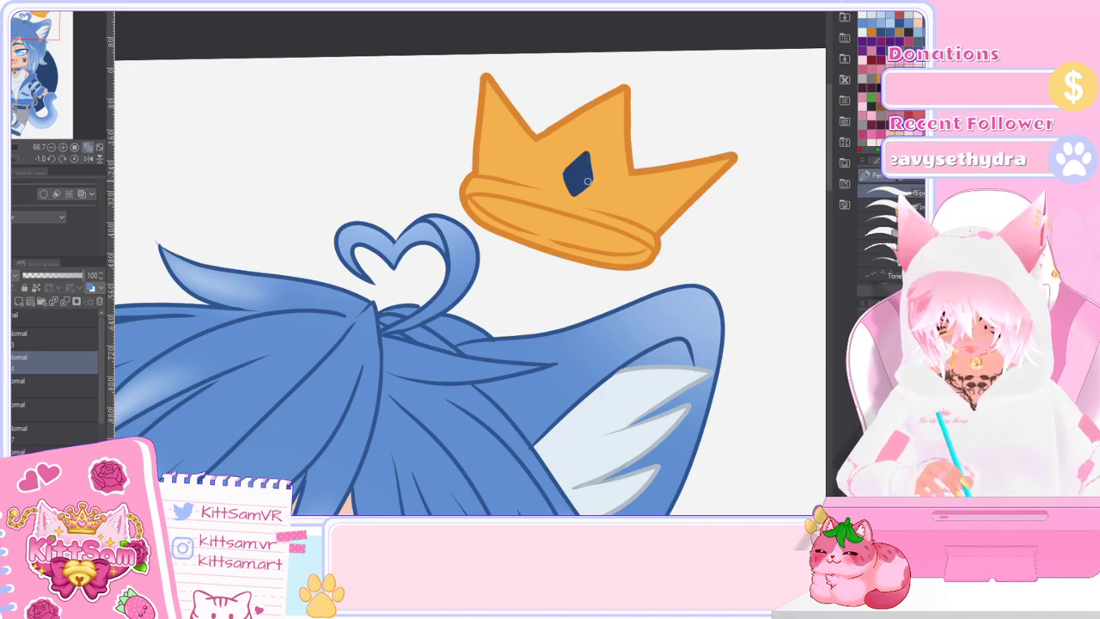
drag(691, 196, 661, 211)
key(ctrl+z)
key(ctrl+z)
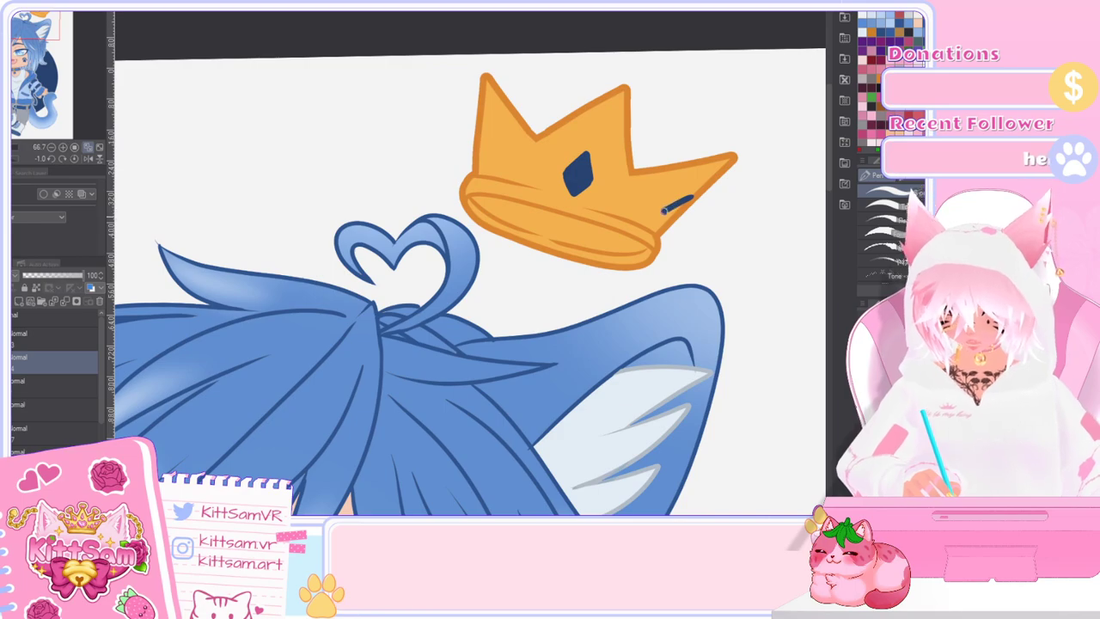
key(ctrl+z)
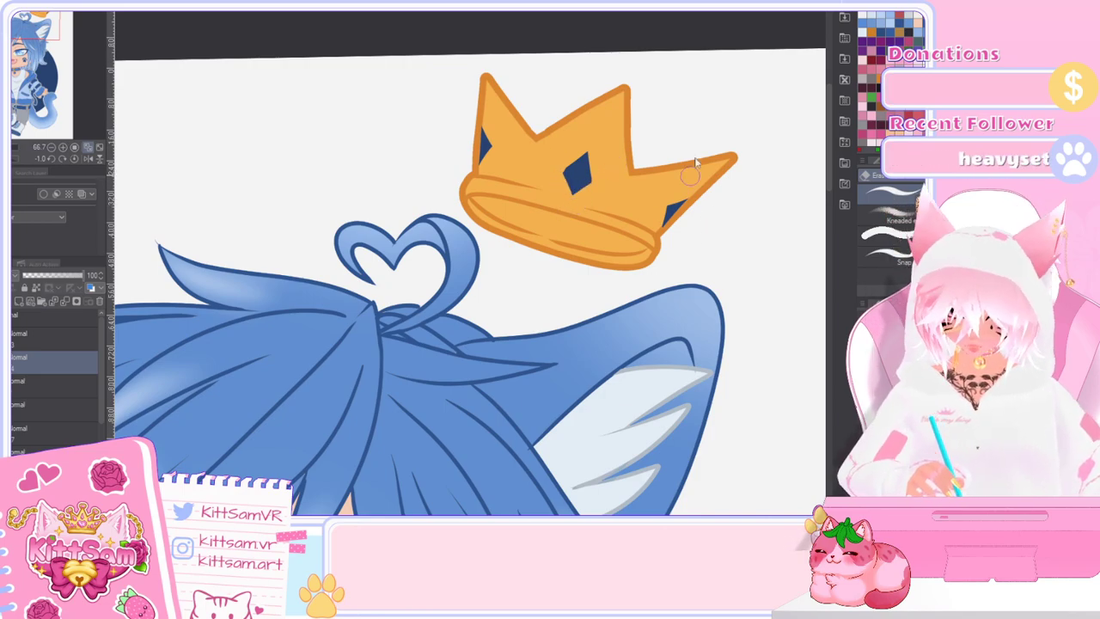
scroll(703, 152, down, 3)
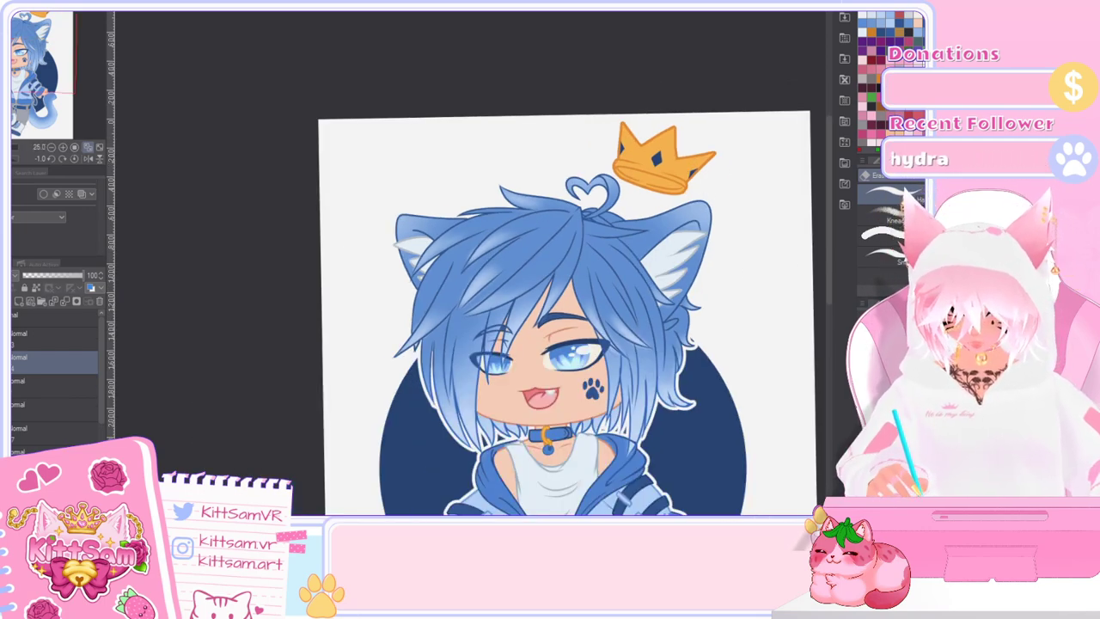
scroll(686, 163, up, 3)
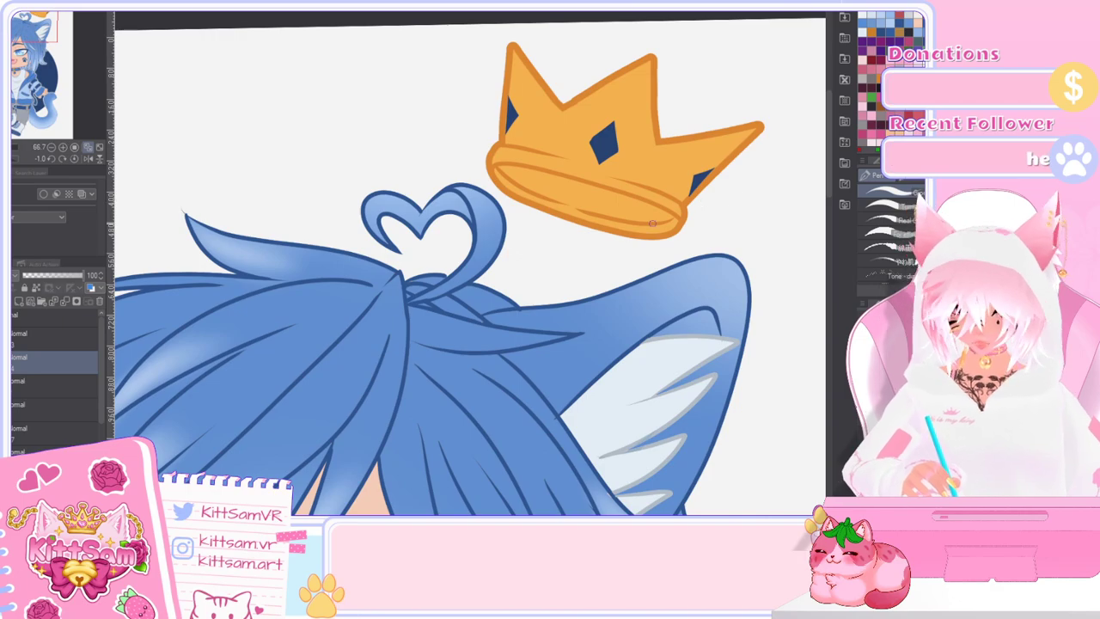
Step: Add a border effect to the gem layer and set its edge color to dark blue, HSV 226, 63, 47
click(44, 194)
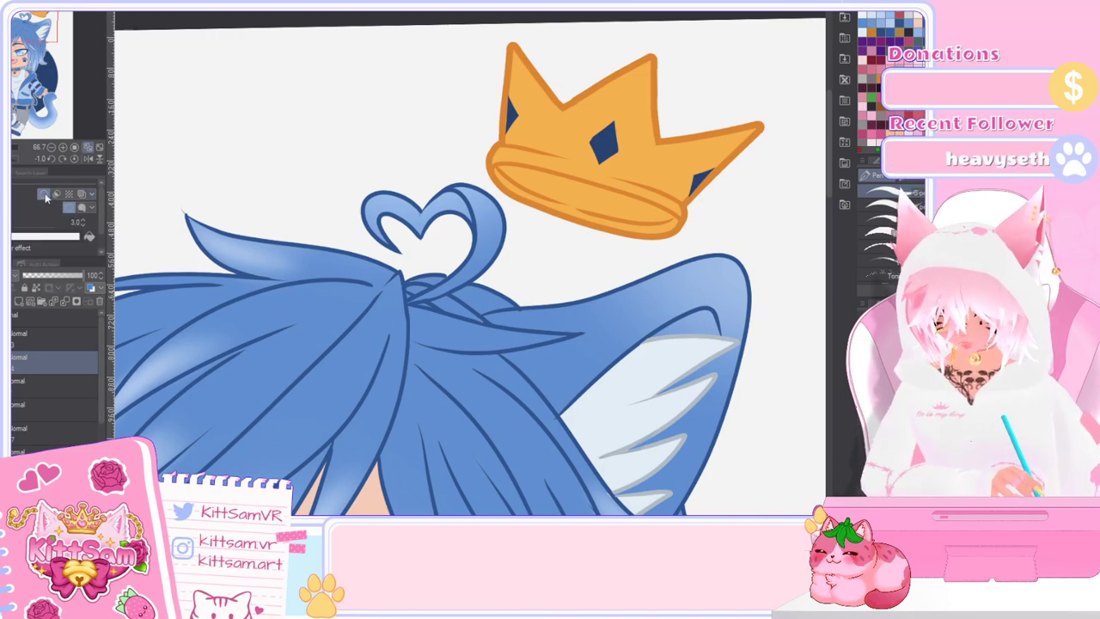
click(75, 238)
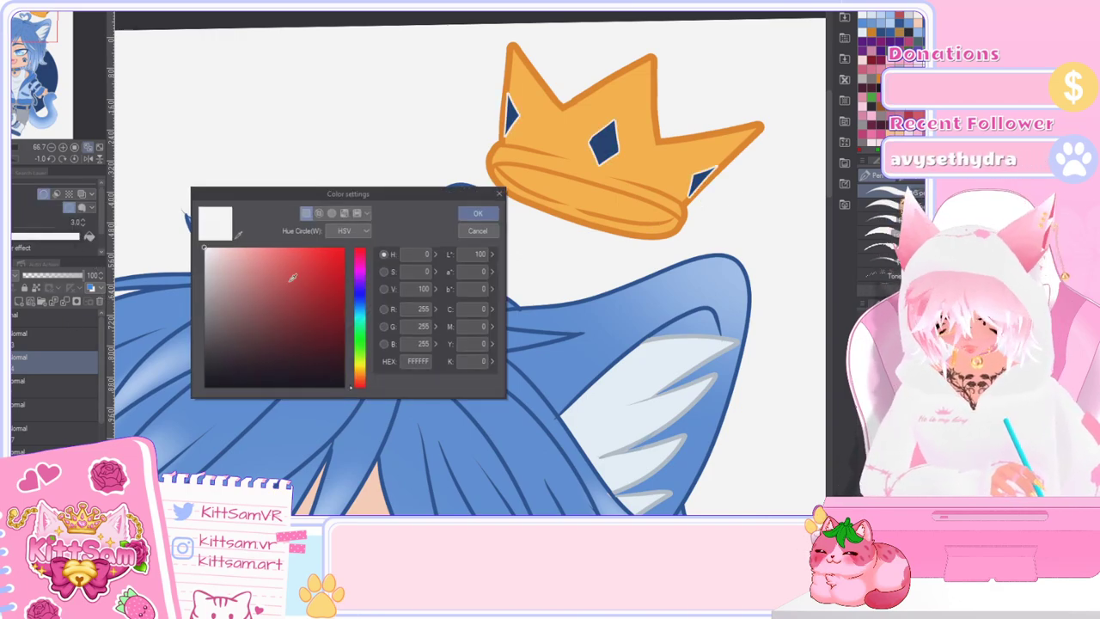
click(298, 308)
click(478, 213)
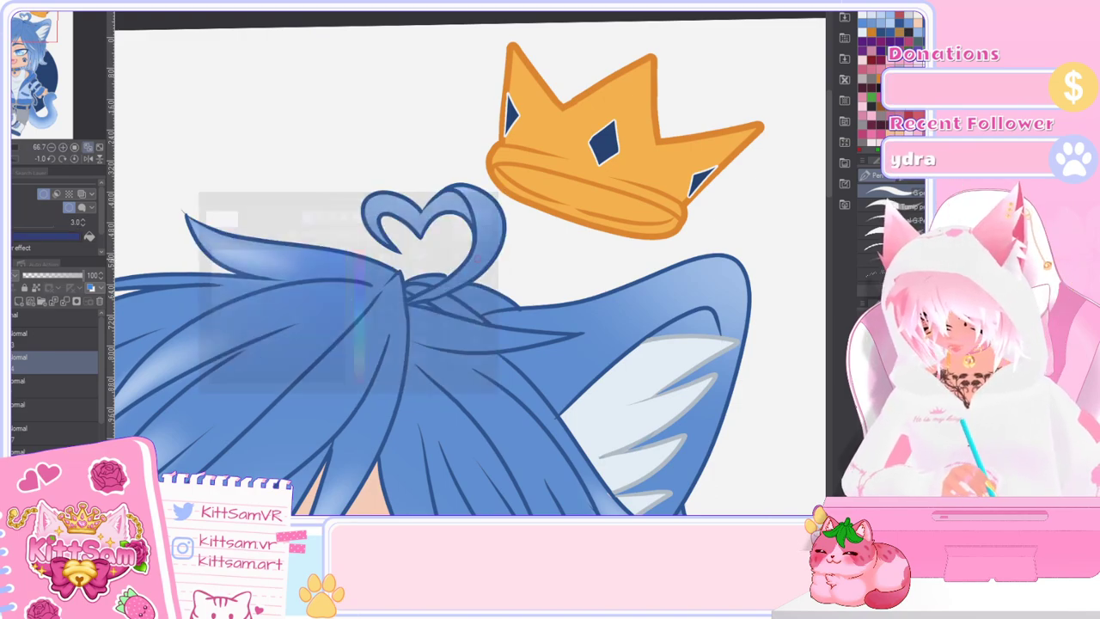
Step: Thicken the gems' border effect to 5 and change its edge color to a darker navy blue
scroll(716, 154, up, 4)
click(83, 224)
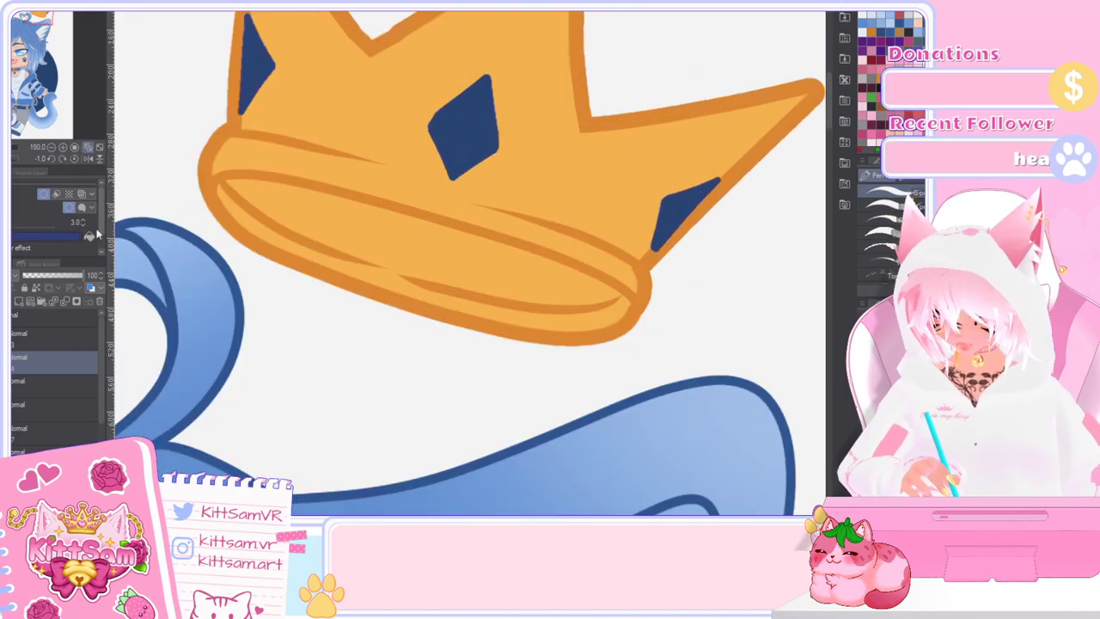
click(62, 237)
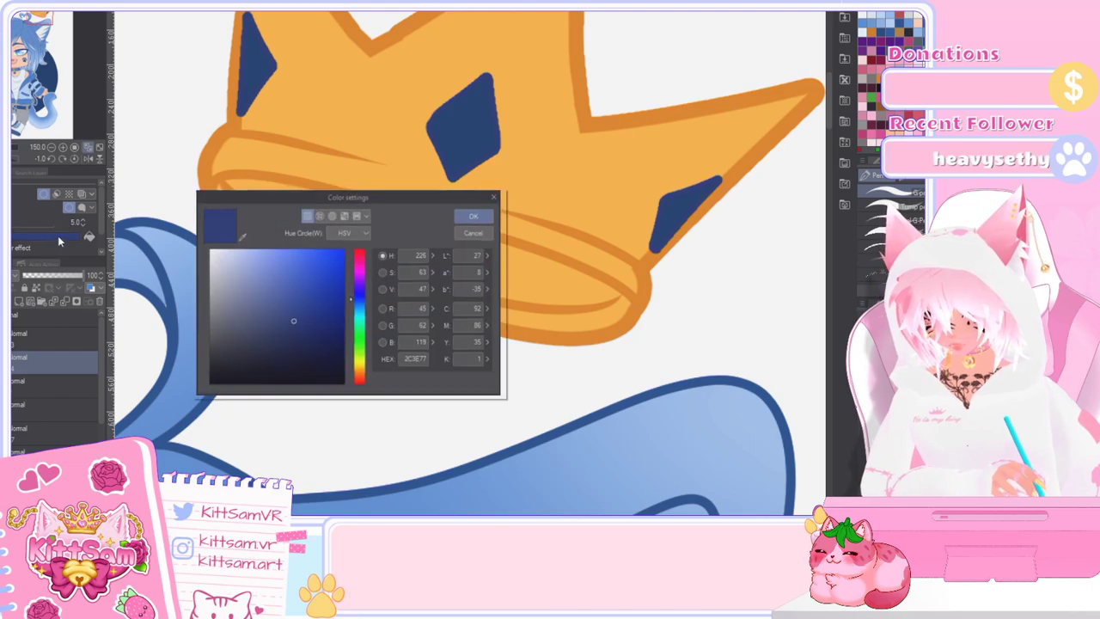
click(299, 331)
click(478, 214)
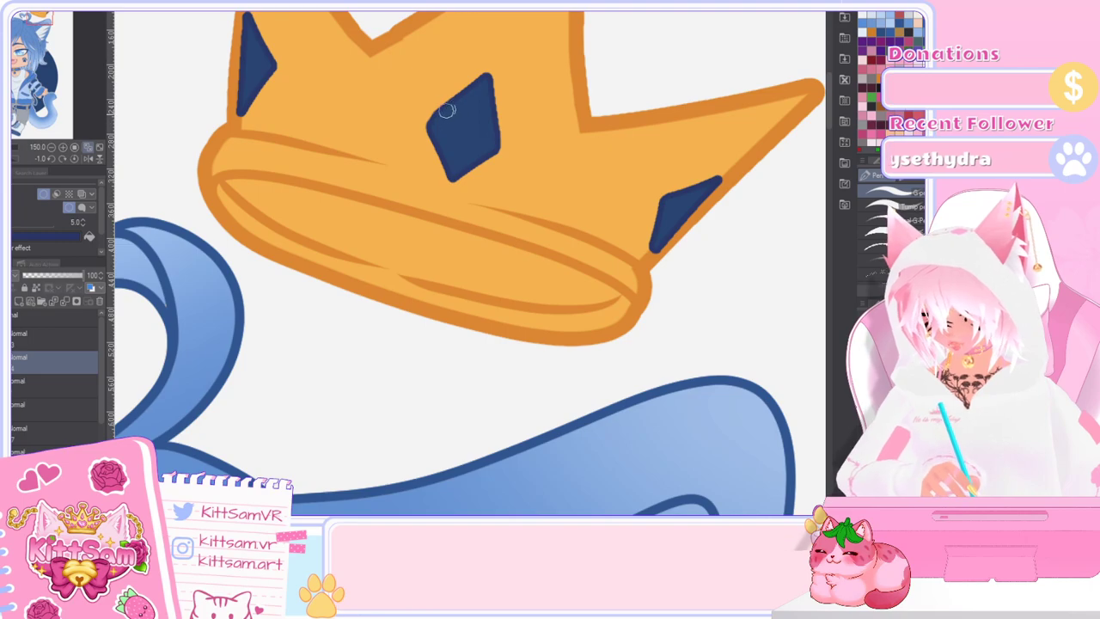
Step: Straighten the upper-left edge of the crown's center gem by filling it in with dark blue
mouse_move(446, 111)
mouse_down()
mouse_move(434, 122)
mouse_move(463, 140)
mouse_up()
key(e)
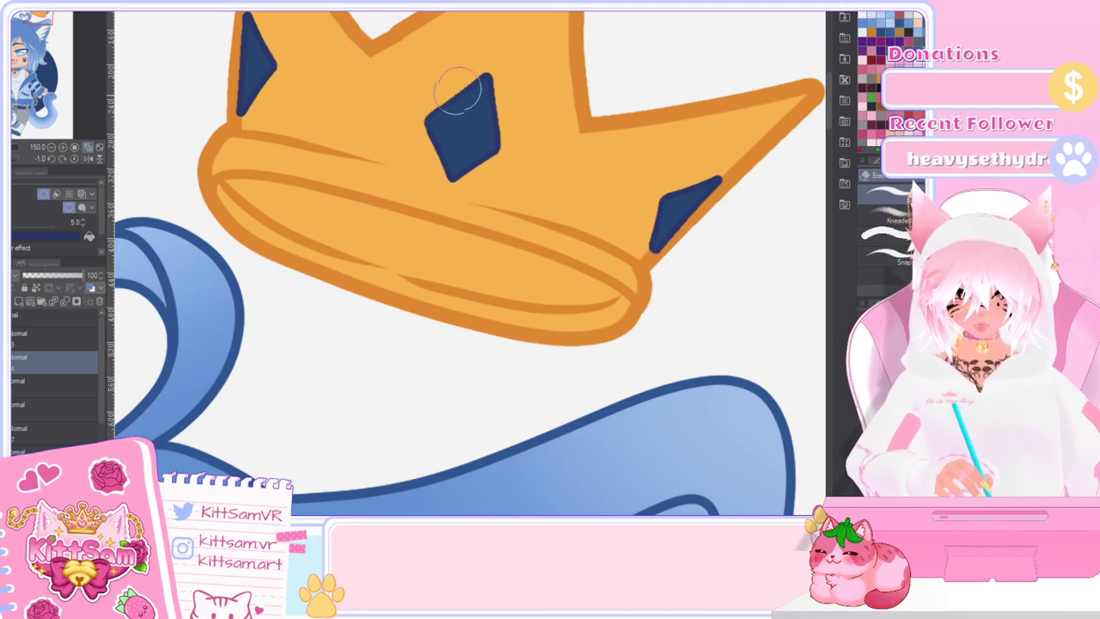
key(p)
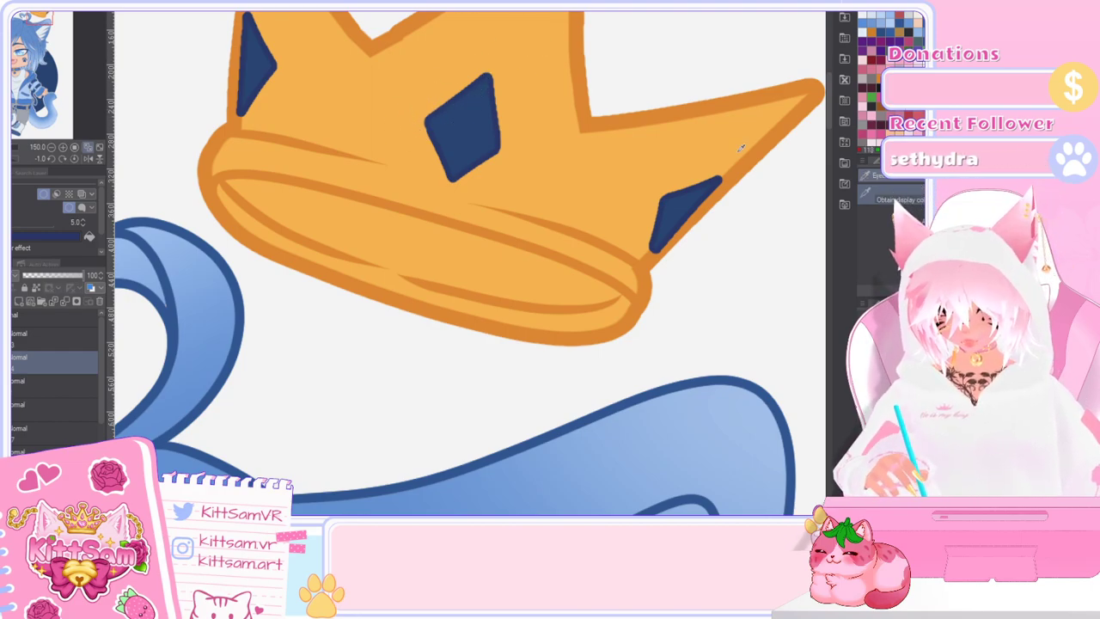
Step: Add a layer above the gems and redraw the crown's orange outline over the right gem's outer edge
drag(746, 164, 661, 248)
key(ctrl+z)
click(19, 302)
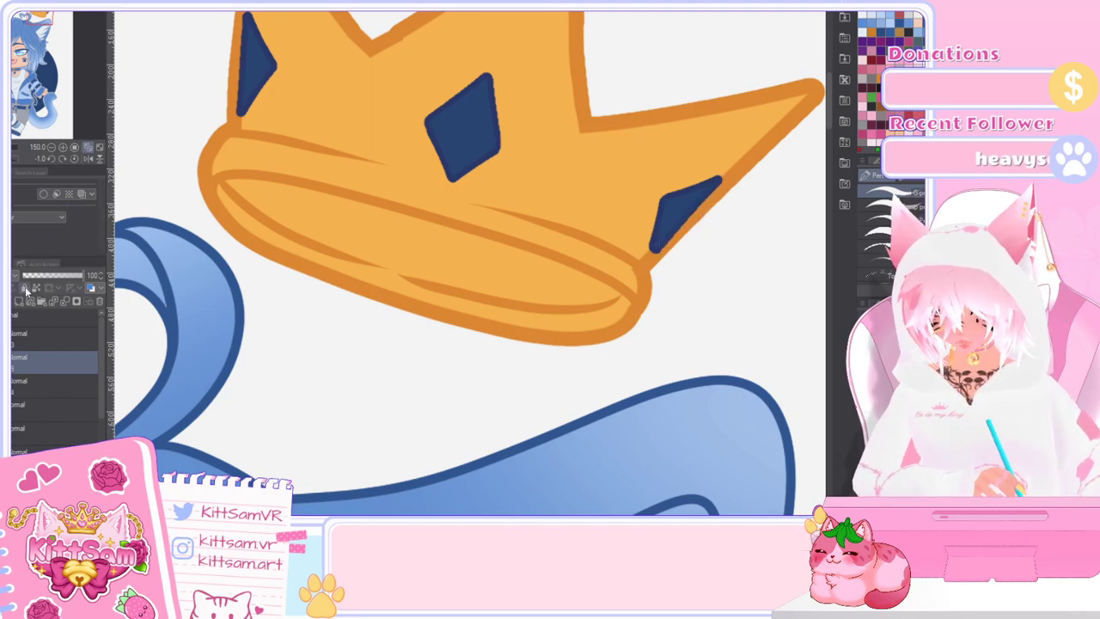
drag(732, 183, 659, 249)
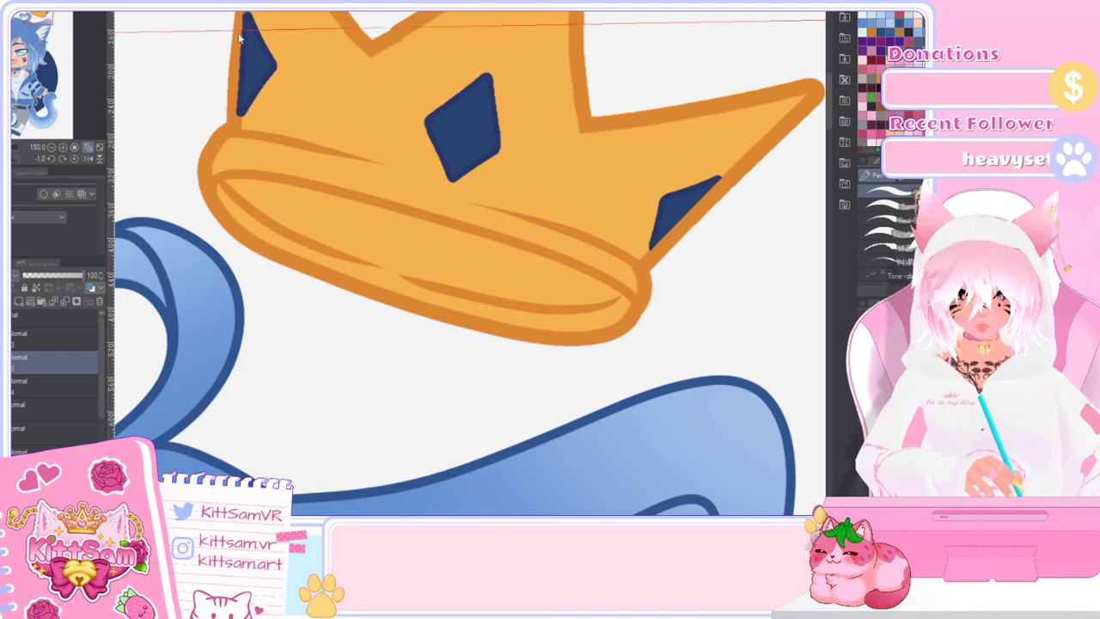
ctrl+shift+click(243, 108)
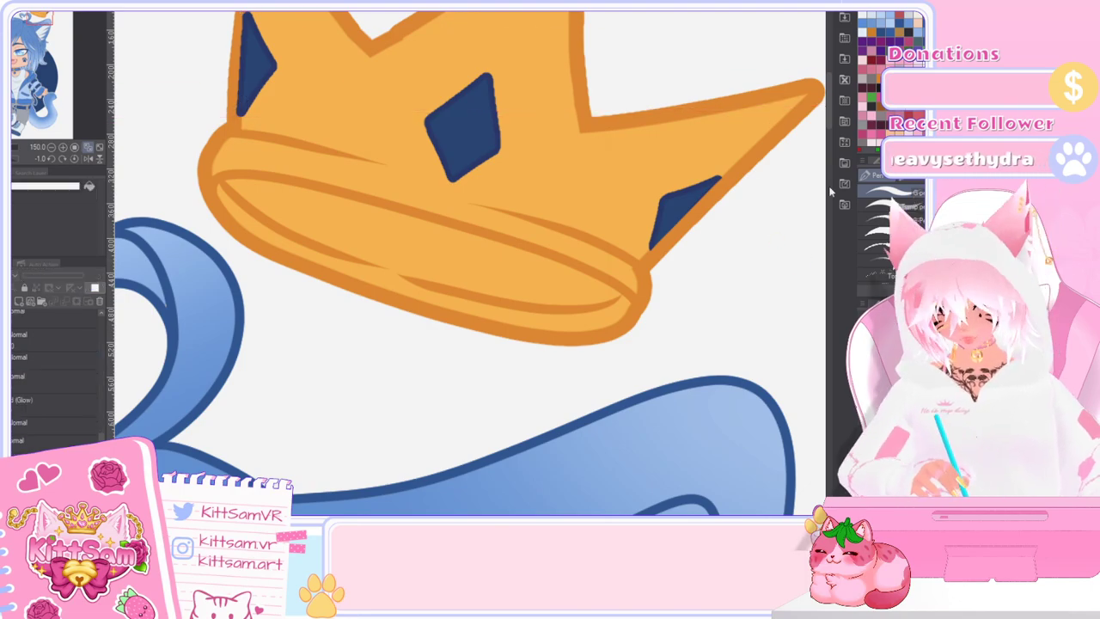
drag(827, 117, 828, 96)
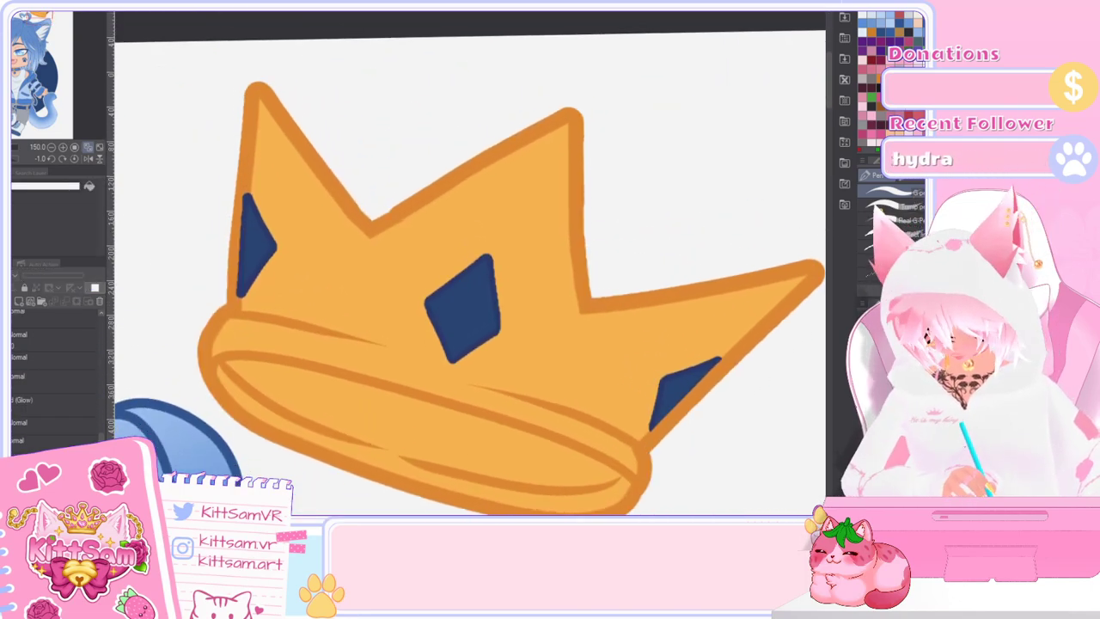
Step: On the same outline layer, redraw the crown's orange edge over the left gem's outer side
key(ctrl+0)
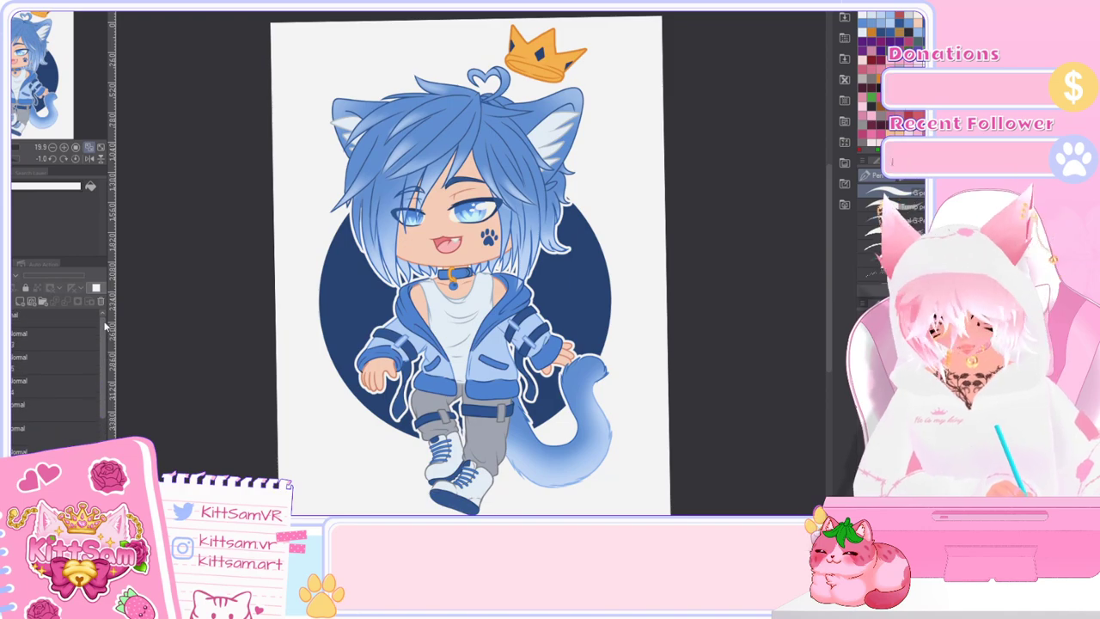
click(47, 344)
click(46, 355)
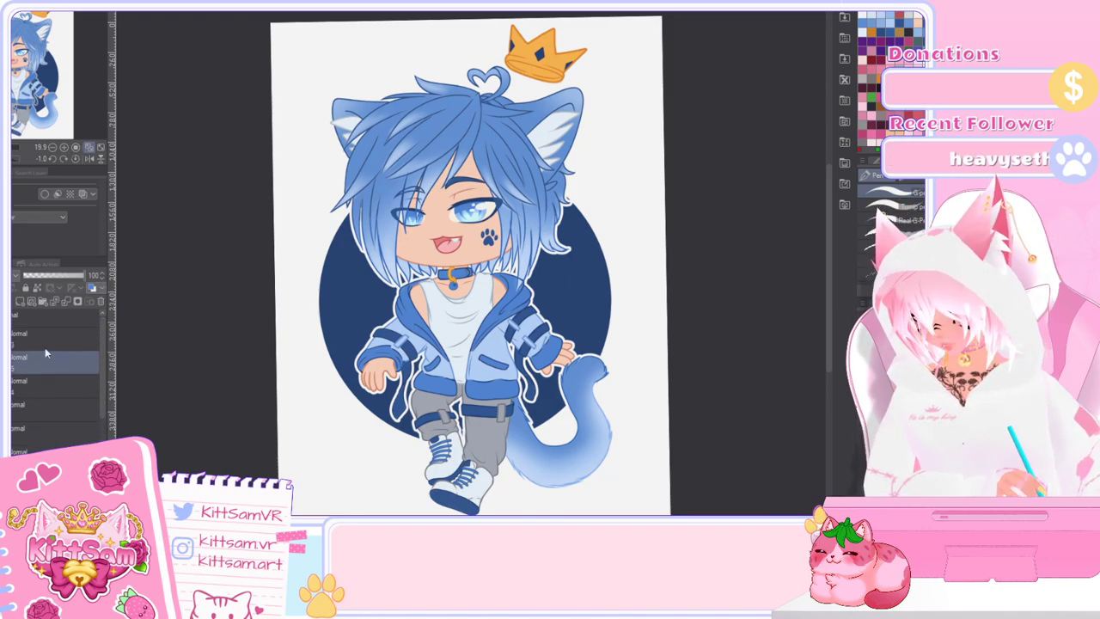
scroll(512, 48, up, 8)
scroll(507, 47, up, 2)
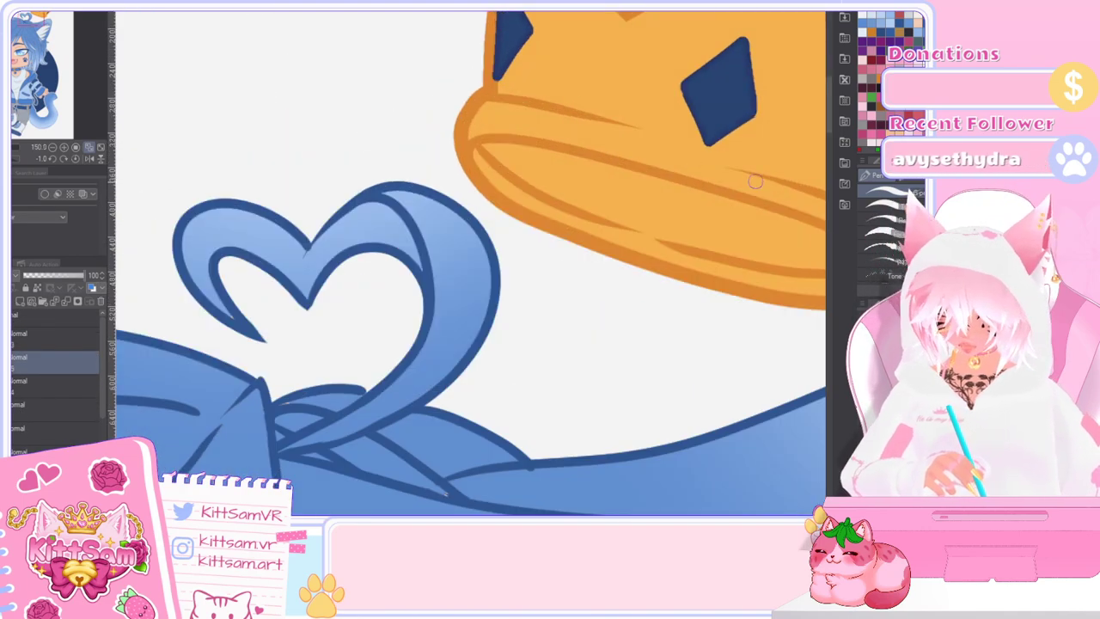
drag(829, 125, 829, 96)
drag(498, 227, 488, 332)
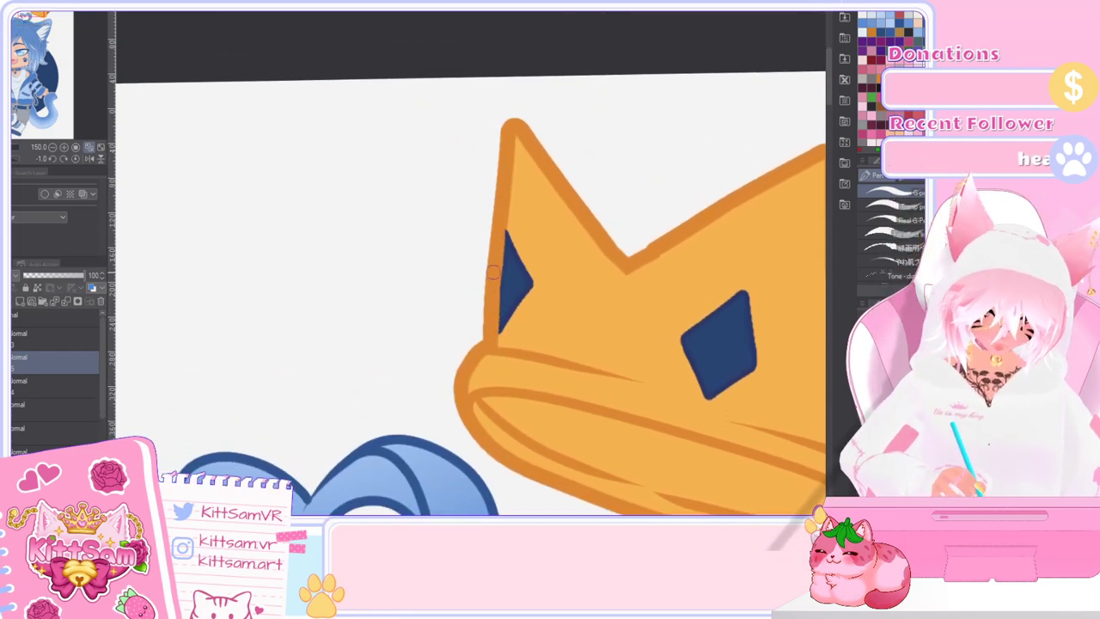
Step: Examine the crown with its trimmed side gems at several zoom levels against the character's hair and ear
scroll(688, 271, down, 2)
drag(565, 525, 611, 525)
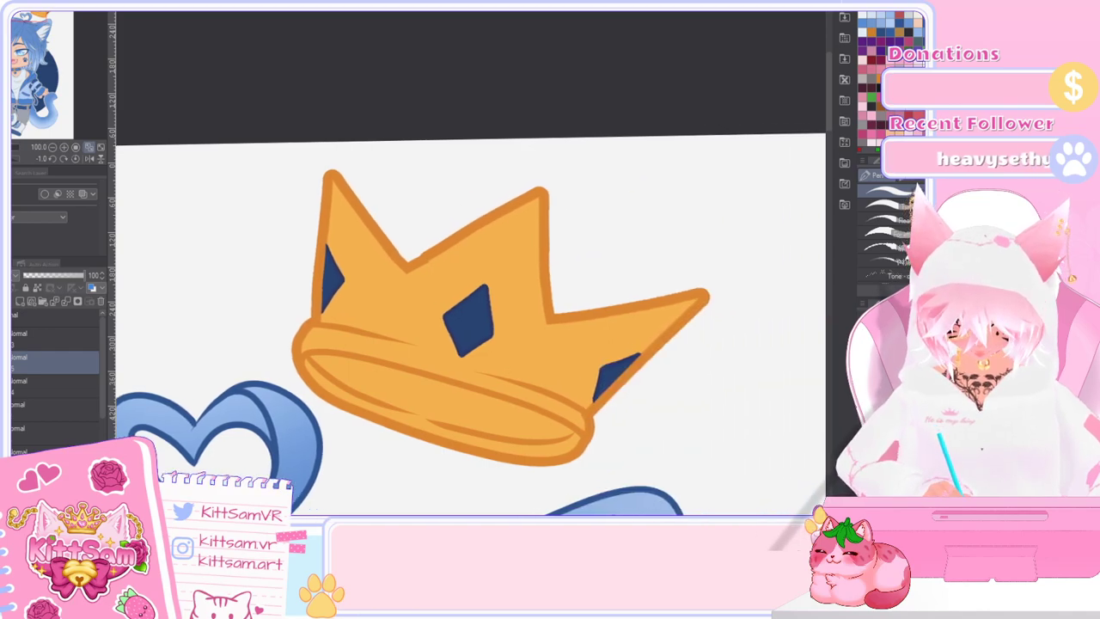
scroll(611, 525, down, 1)
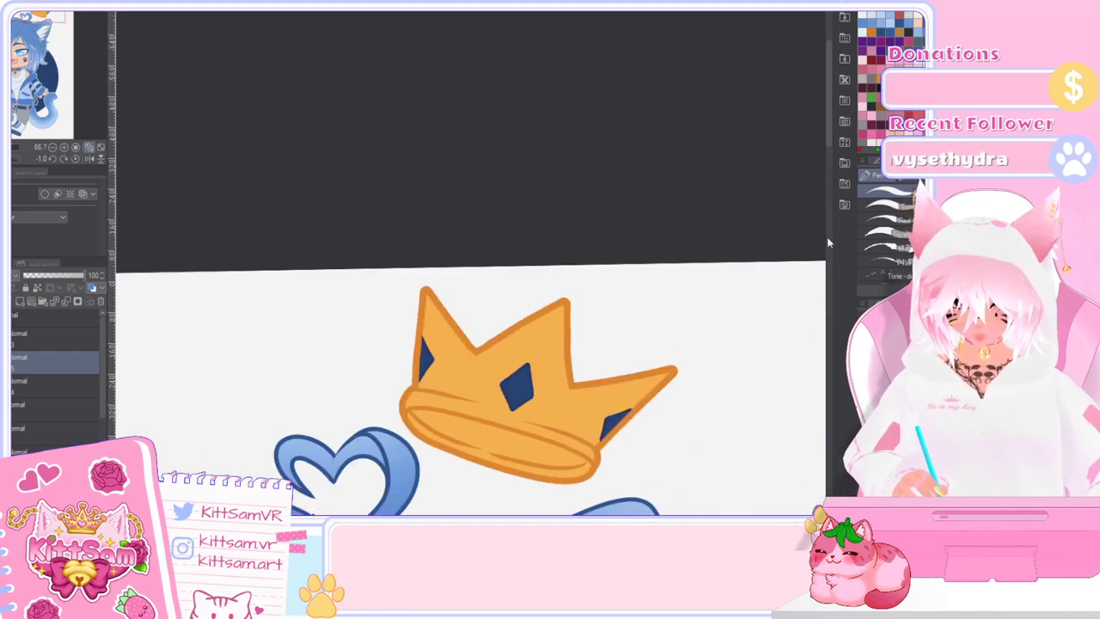
scroll(828, 164, down, 3)
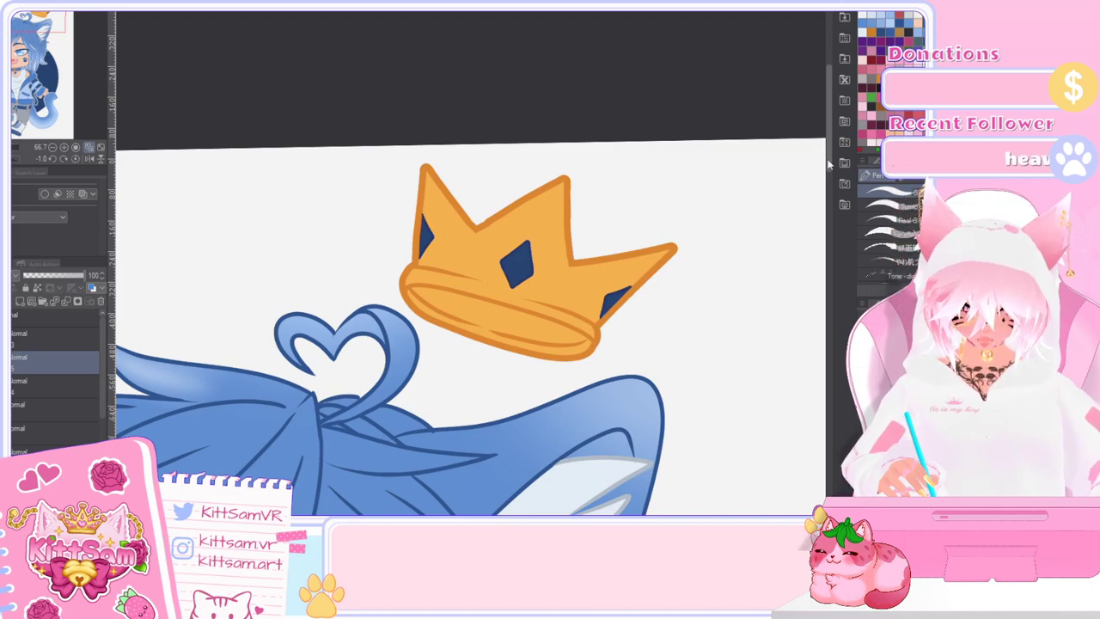
key(ctrl+minus)
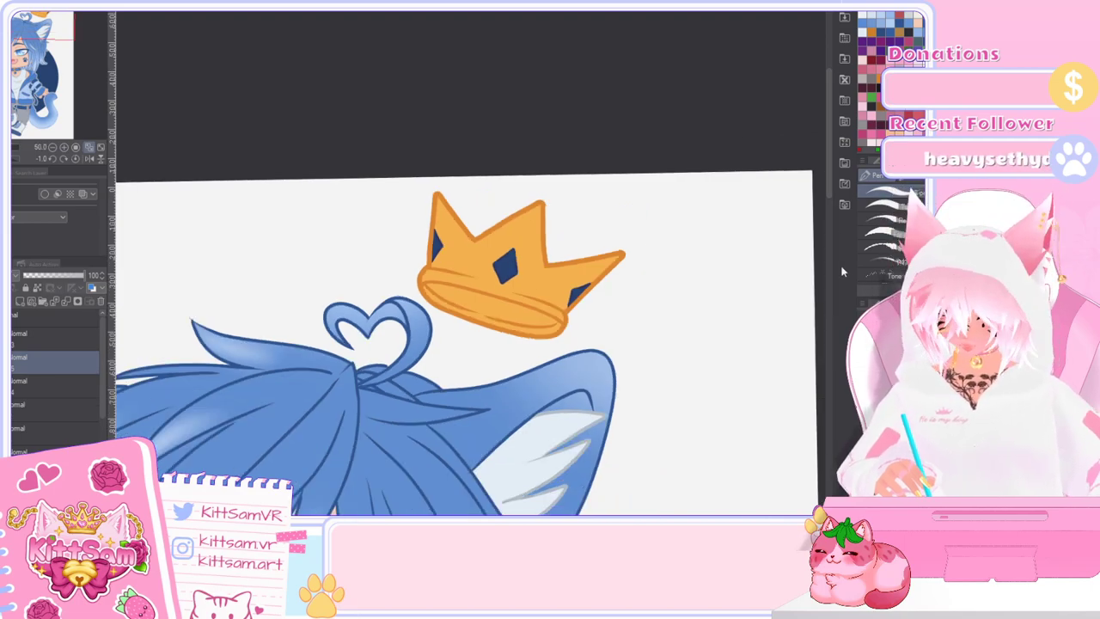
click(829, 316)
click(828, 323)
drag(828, 323, 816, 111)
key(ctrl+plus)
Step: Add a layer above the outline layer and paint medium blue facets on the center gem's right side and both side gems' upper parts
key(i)
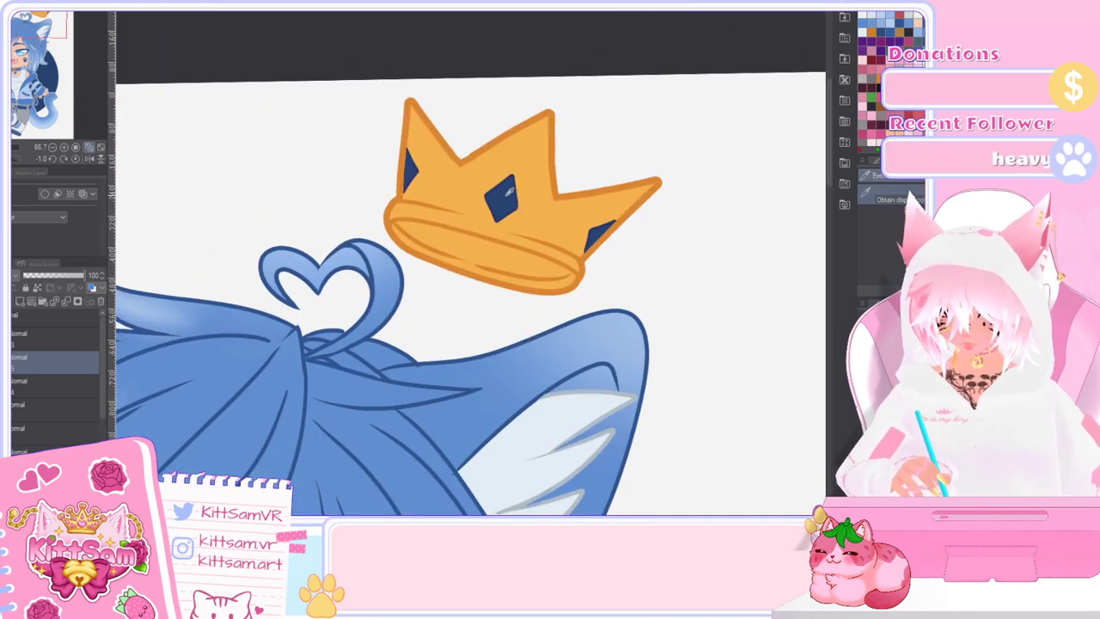
key(p)
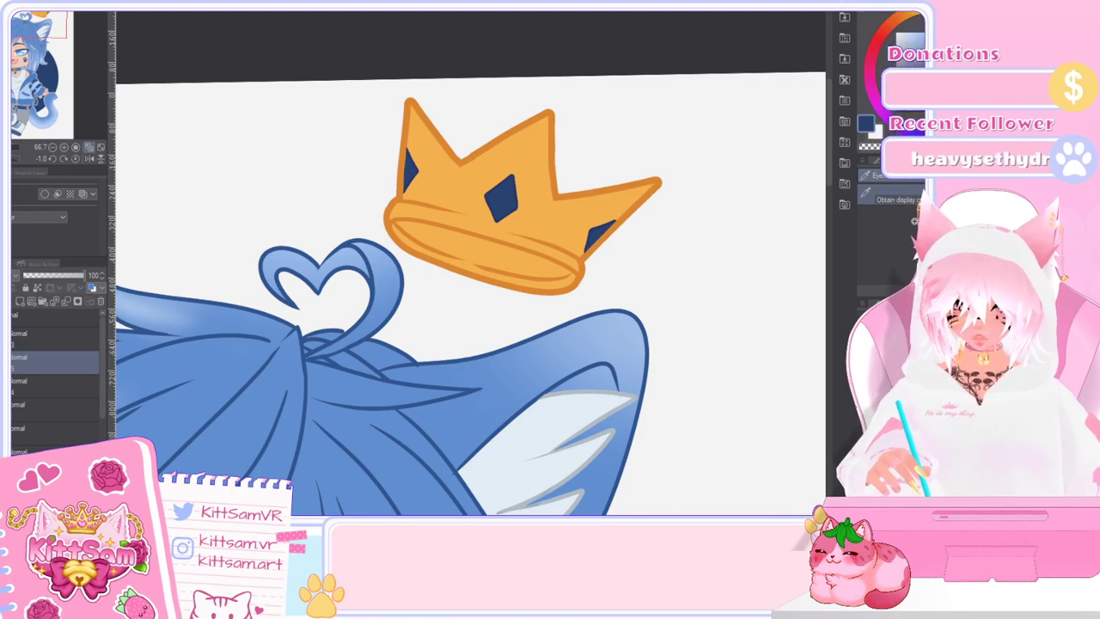
scroll(511, 197, up, 2)
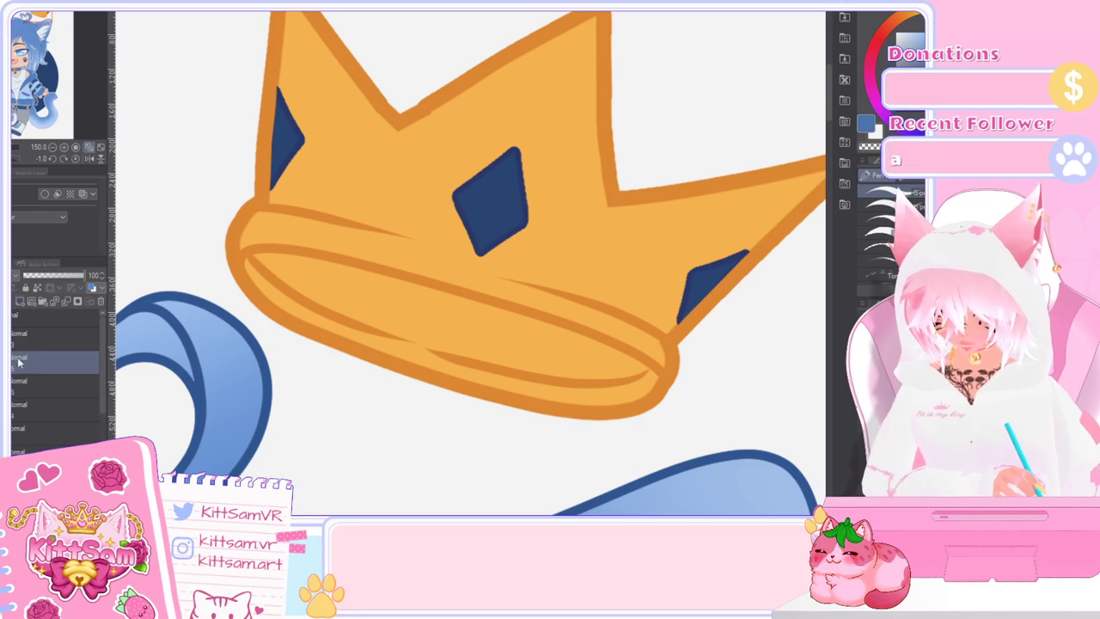
mouse_move(512, 155)
mouse_down()
mouse_move(510, 203)
mouse_move(513, 156)
mouse_up()
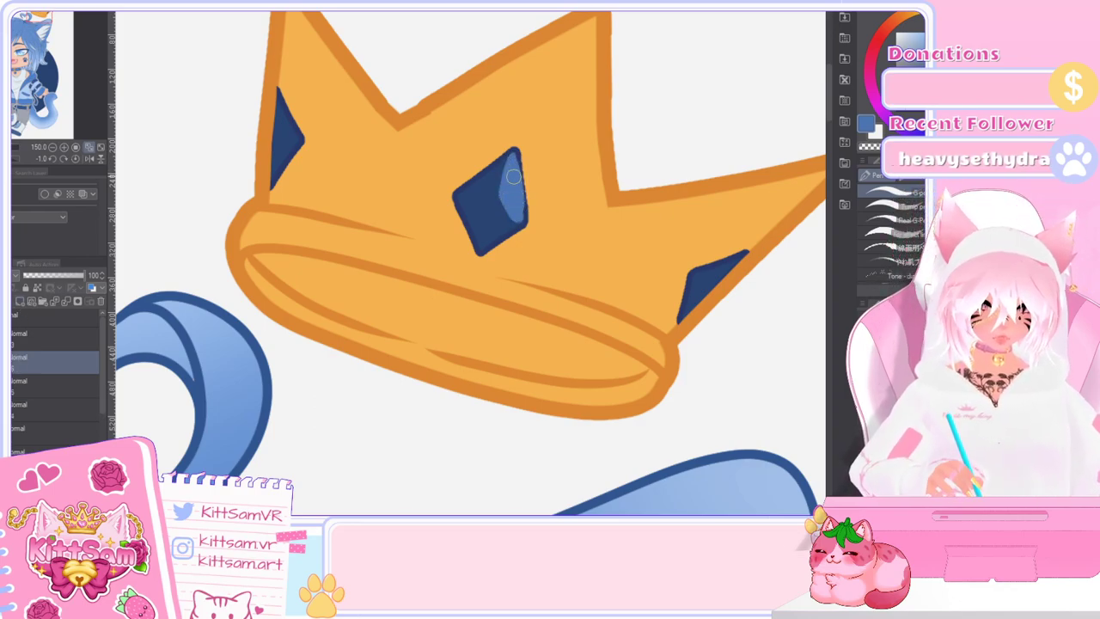
mouse_move(298, 138)
mouse_down()
mouse_move(277, 99)
mouse_move(287, 133)
mouse_move(276, 96)
mouse_move(295, 134)
mouse_up()
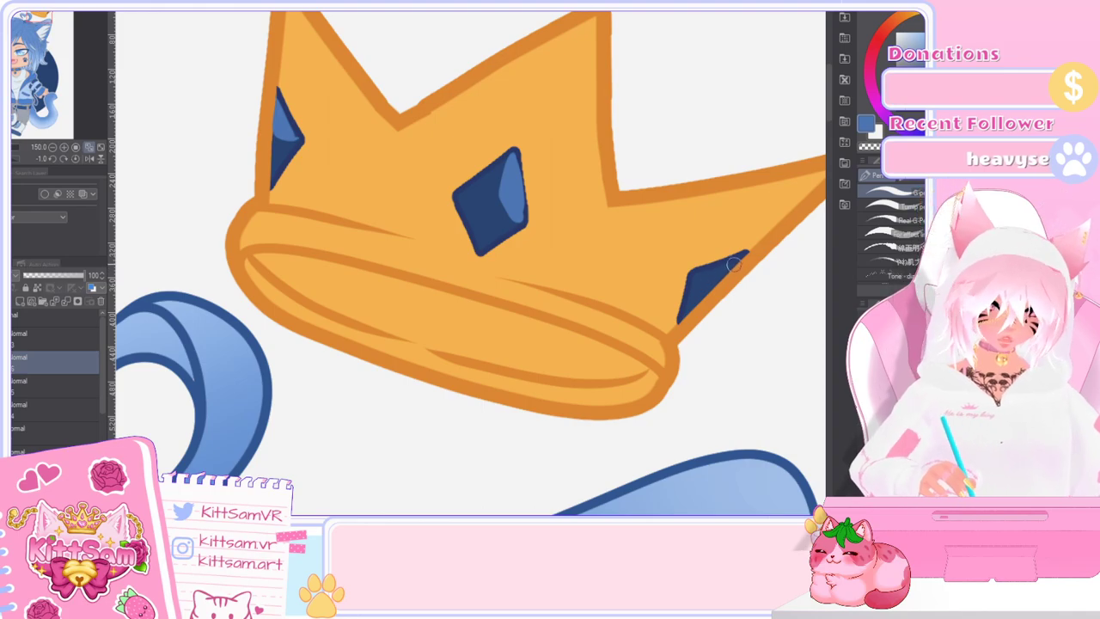
mouse_move(690, 273)
mouse_down()
mouse_move(727, 261)
mouse_move(697, 275)
mouse_move(724, 271)
mouse_move(706, 279)
mouse_move(715, 271)
mouse_up()
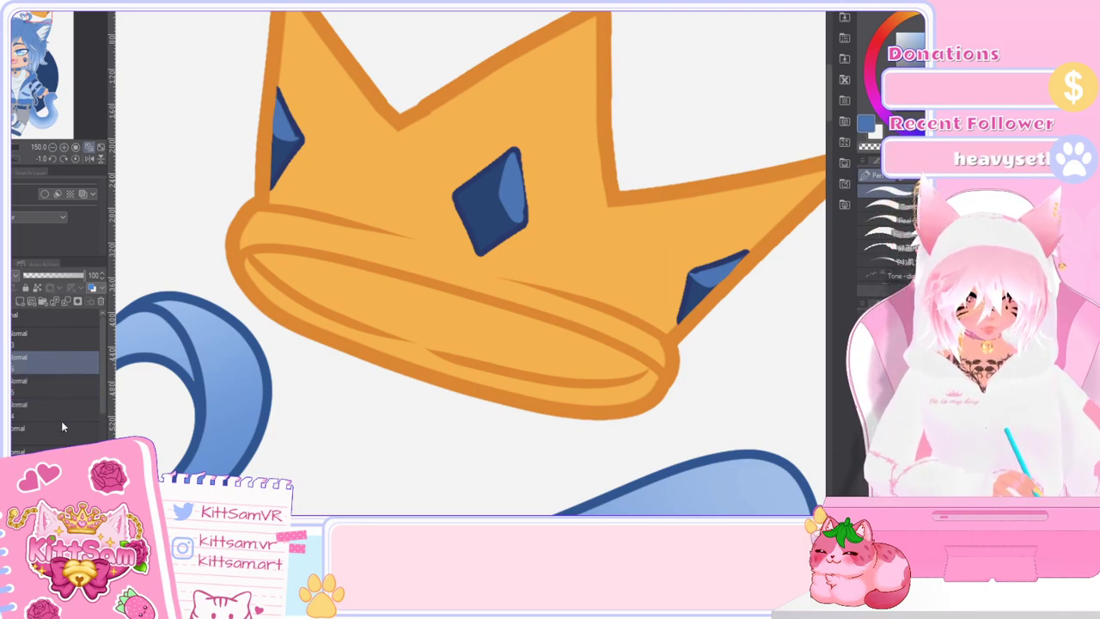
Step: Paint the lower facets of all three gems in a blue between the dark base and the medium blue facets
key(alt)
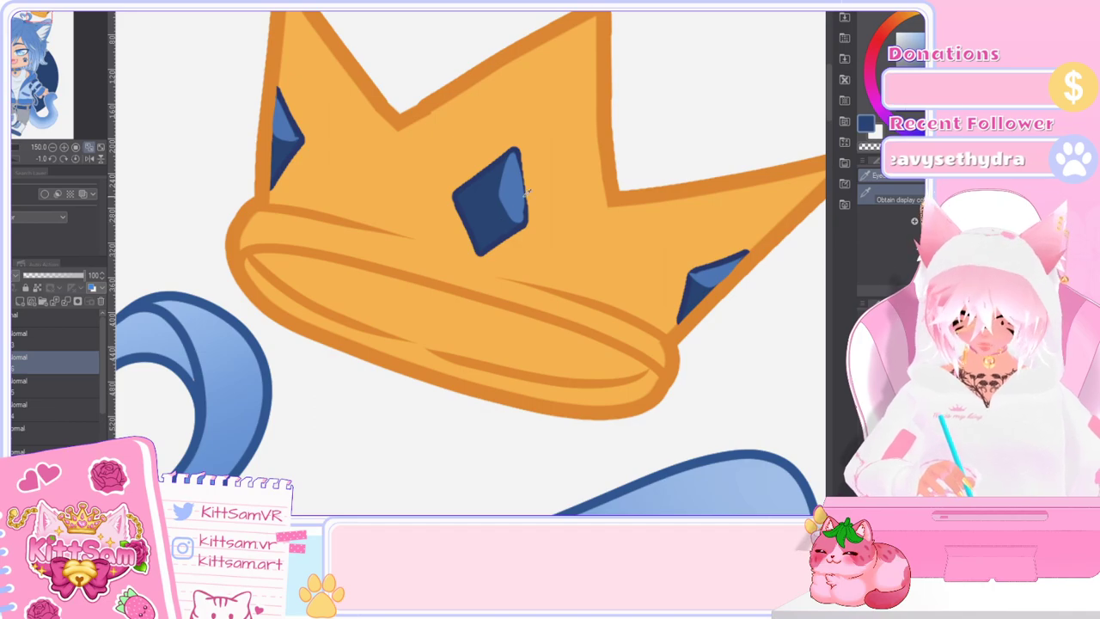
key(b)
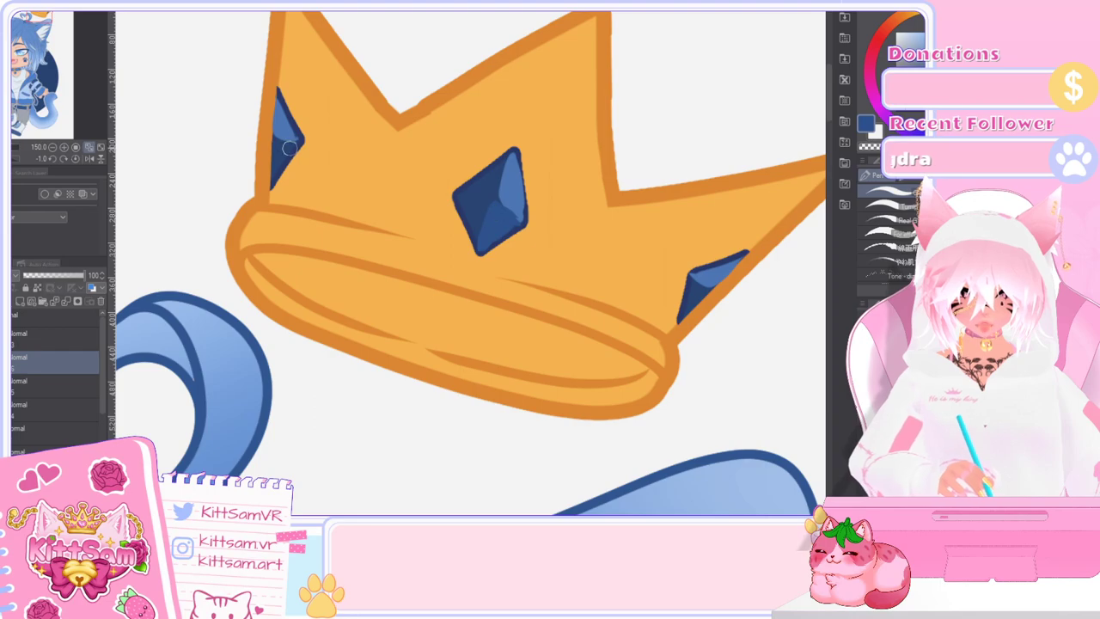
mouse_move(277, 143)
mouse_down()
mouse_move(270, 181)
mouse_move(288, 148)
mouse_up()
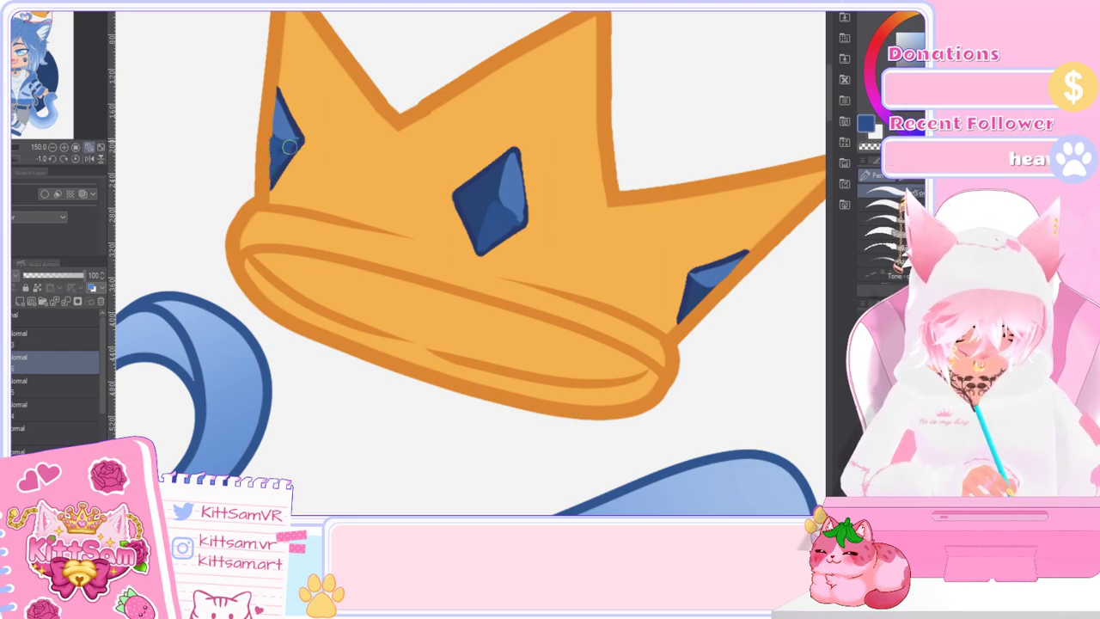
mouse_move(695, 289)
mouse_down()
mouse_move(689, 303)
mouse_move(707, 289)
mouse_move(688, 304)
mouse_up()
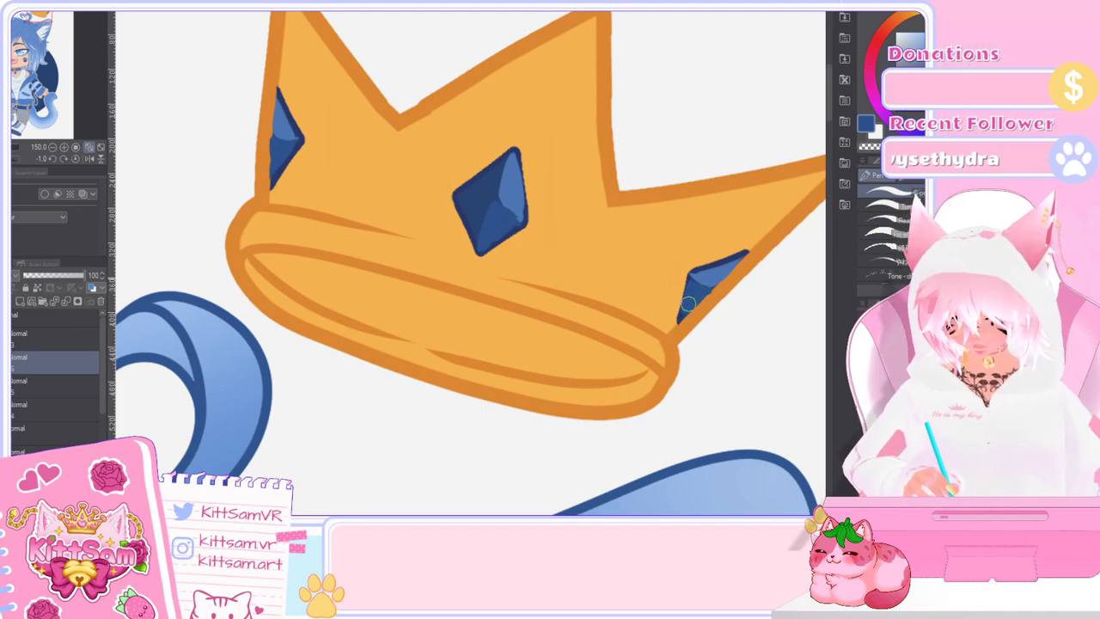
key(alt)
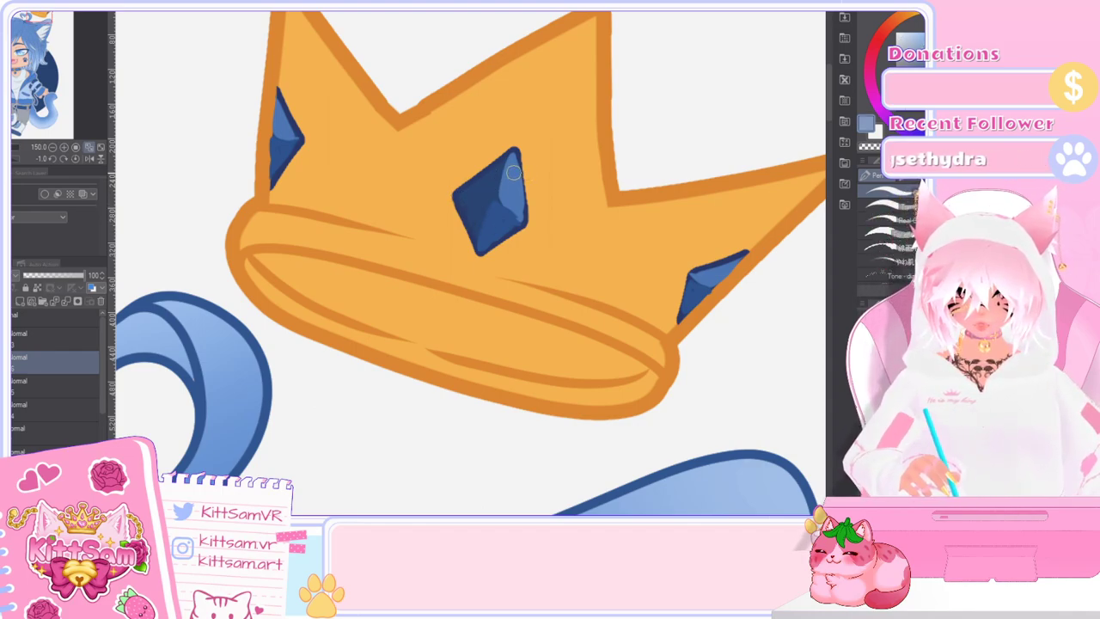
mouse_move(510, 157)
mouse_down()
mouse_move(521, 202)
mouse_move(518, 172)
mouse_move(468, 185)
mouse_move(505, 164)
mouse_move(466, 193)
mouse_move(504, 163)
mouse_up()
key(ctrl+z)
key(ctrl+z)
key(ctrl+z)
drag(708, 273, 741, 257)
key(ctrl+z)
key(ctrl+z)
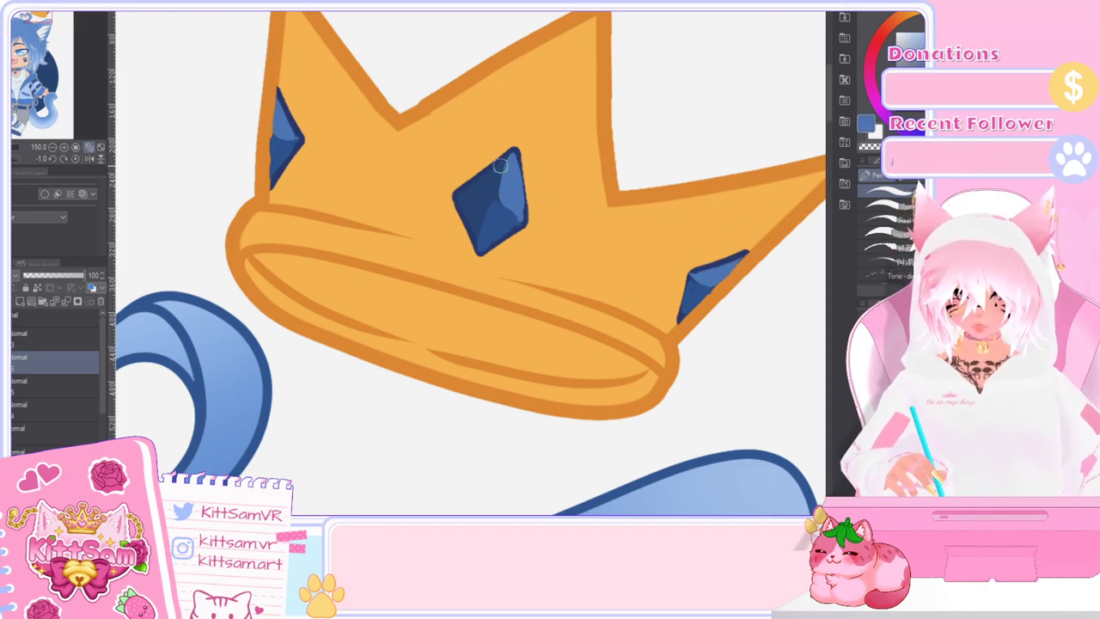
Step: Paint a lighter blue facet on the center gem's upper left and draw navy facet lines from its top and bottom corners
drag(501, 164, 471, 186)
key(ctrl+z)
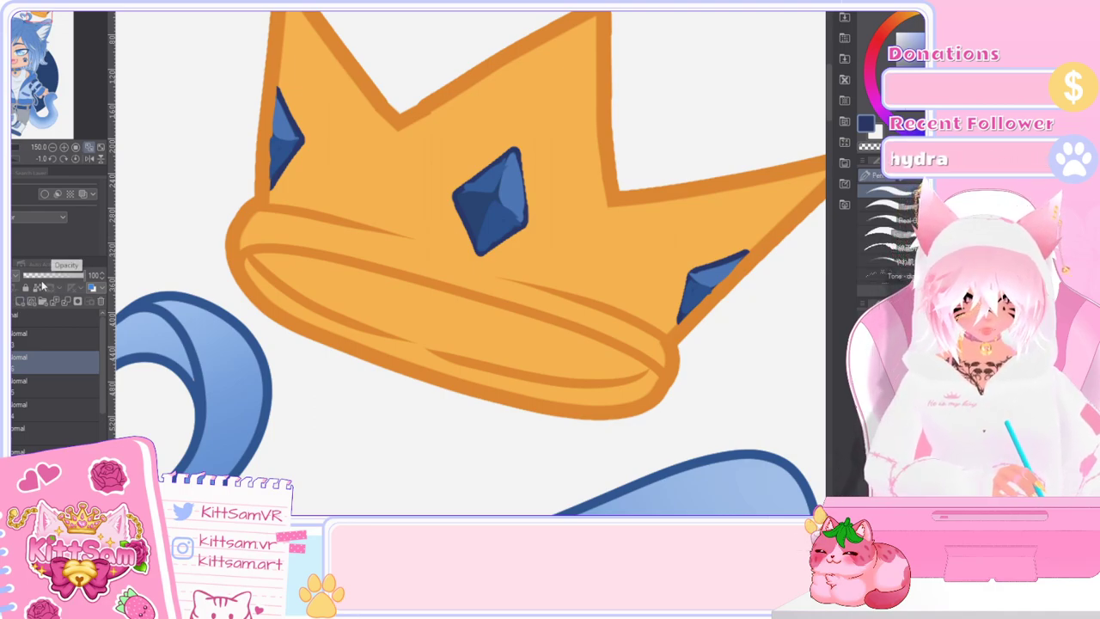
drag(513, 146, 502, 186)
drag(478, 255, 497, 191)
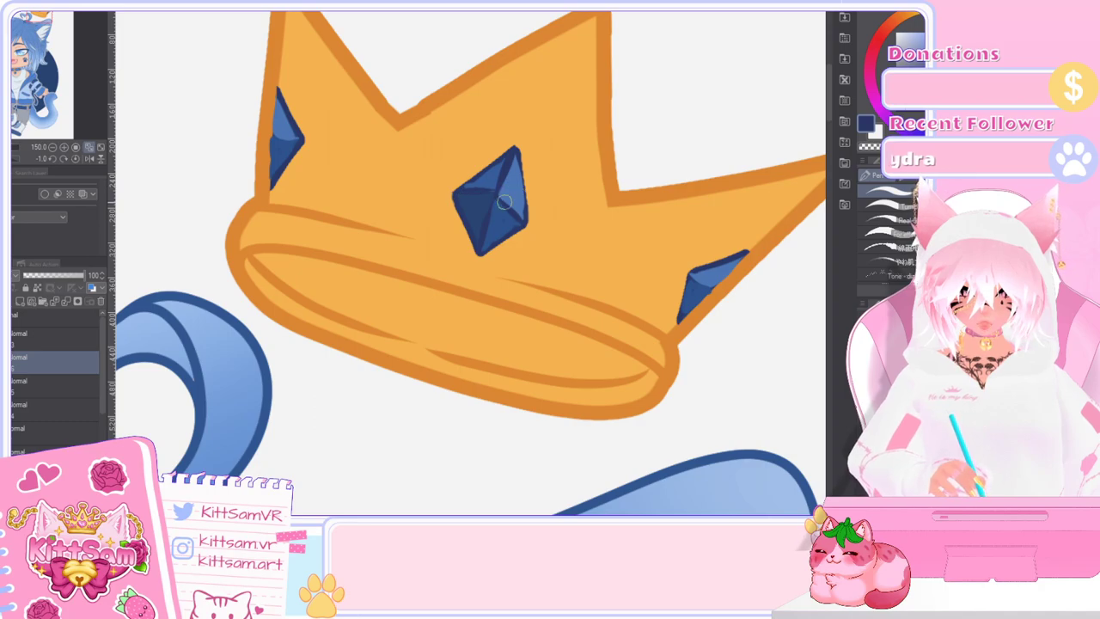
Step: Draw navy facet lines and an upper outline on the right gem, and erase the overshoot beyond the crown's edge
mouse_move(689, 276)
mouse_down()
mouse_move(682, 318)
mouse_move(739, 258)
mouse_move(696, 269)
mouse_move(749, 250)
mouse_up()
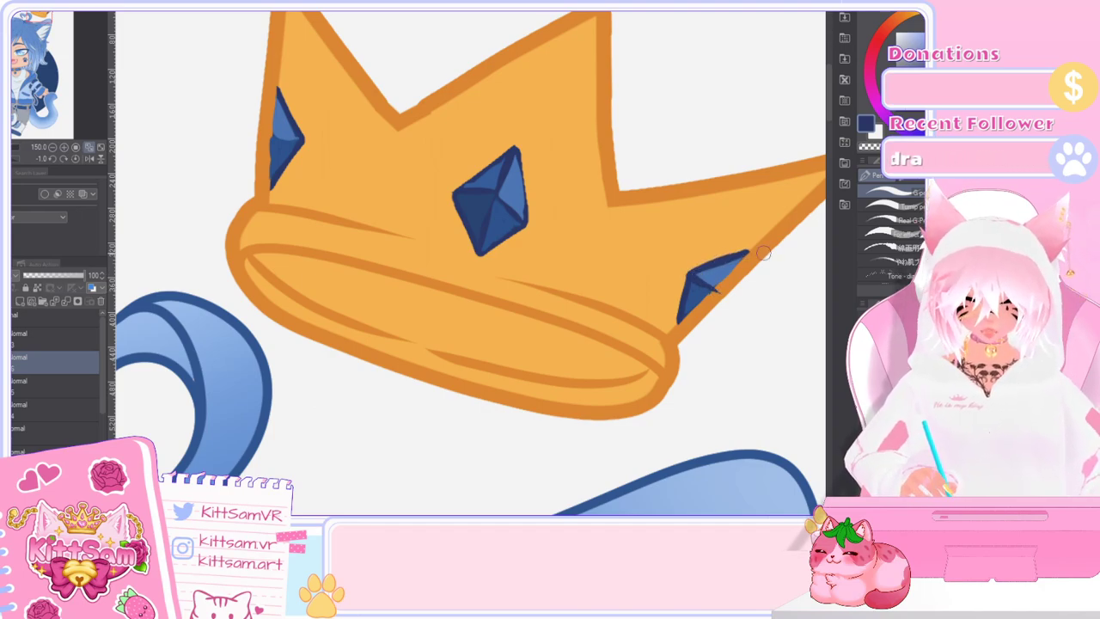
key(e)
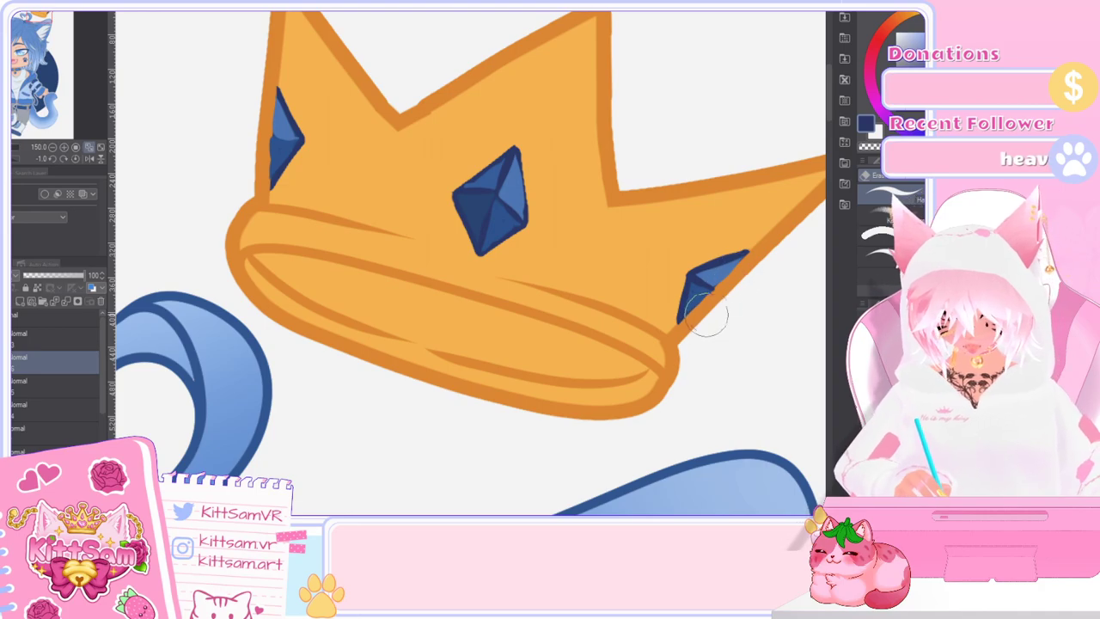
key(p)
Step: Outline the center gem's right edge in navy, draw the left gem's facet lines, and erase the overshoot past the crown's edge
drag(514, 148, 520, 222)
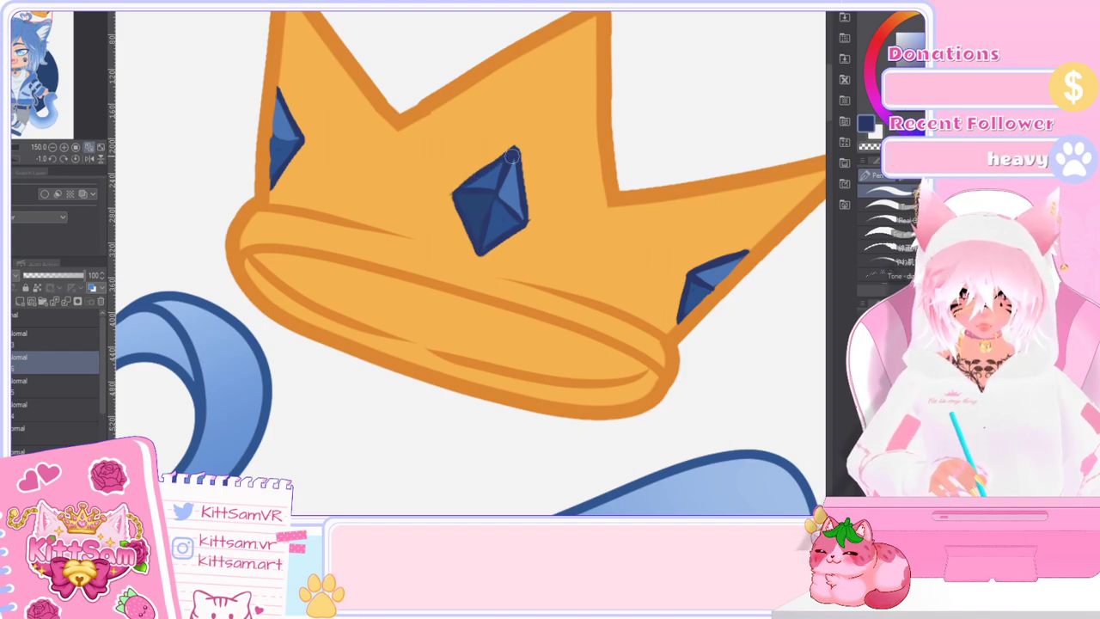
scroll(528, 229, down, 2)
scroll(594, 151, down, 2)
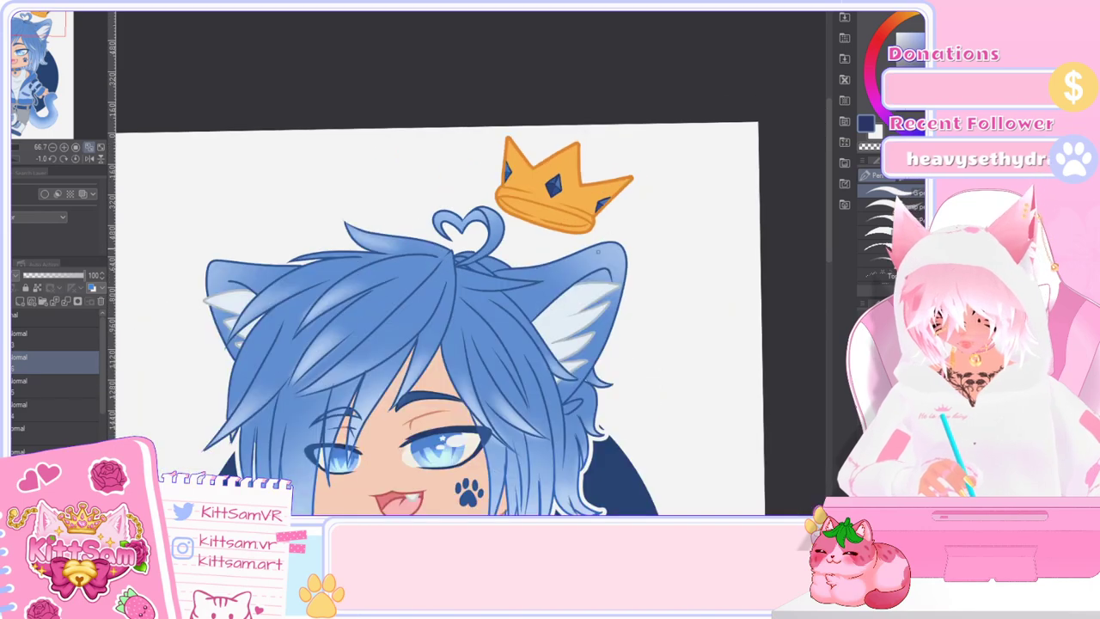
scroll(499, 169, up, 6)
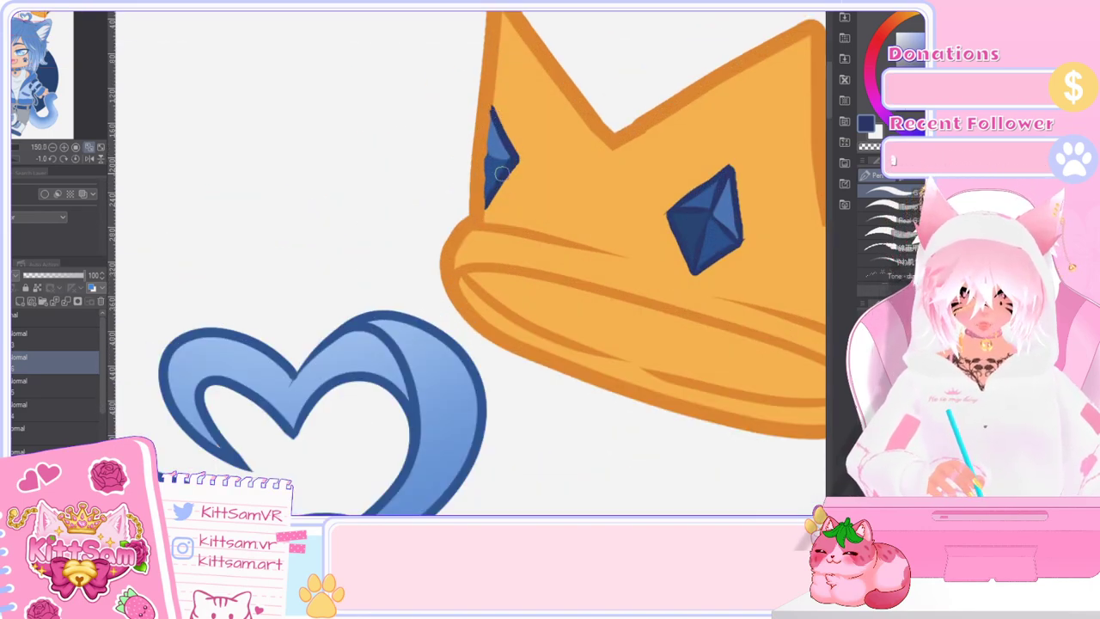
mouse_move(513, 156)
mouse_down()
mouse_move(485, 155)
mouse_move(515, 155)
mouse_up()
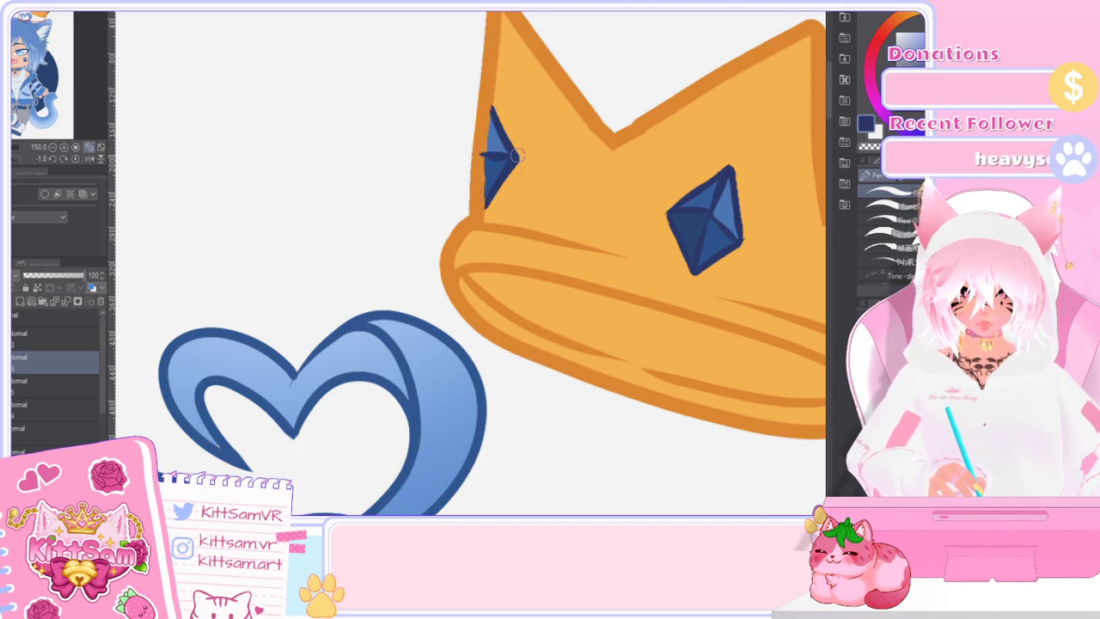
key(e)
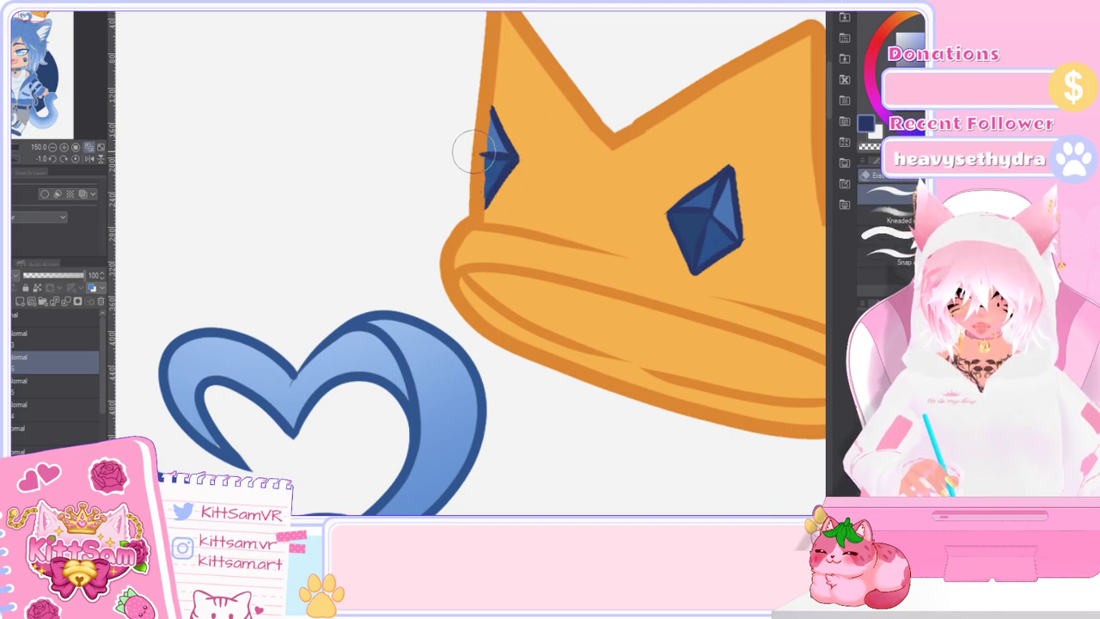
scroll(615, 272, down, 3)
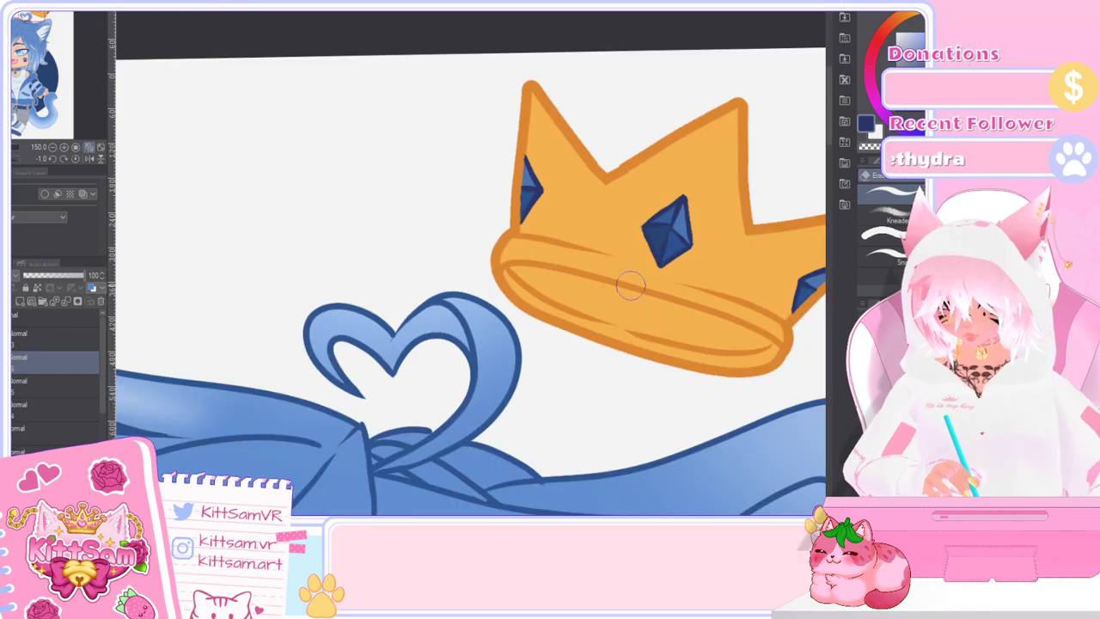
Step: Inspect the whole cat-boy illustration with its crown and gems, resetting the canvas rotation and fitting it to the view
key(ctrl+minus)
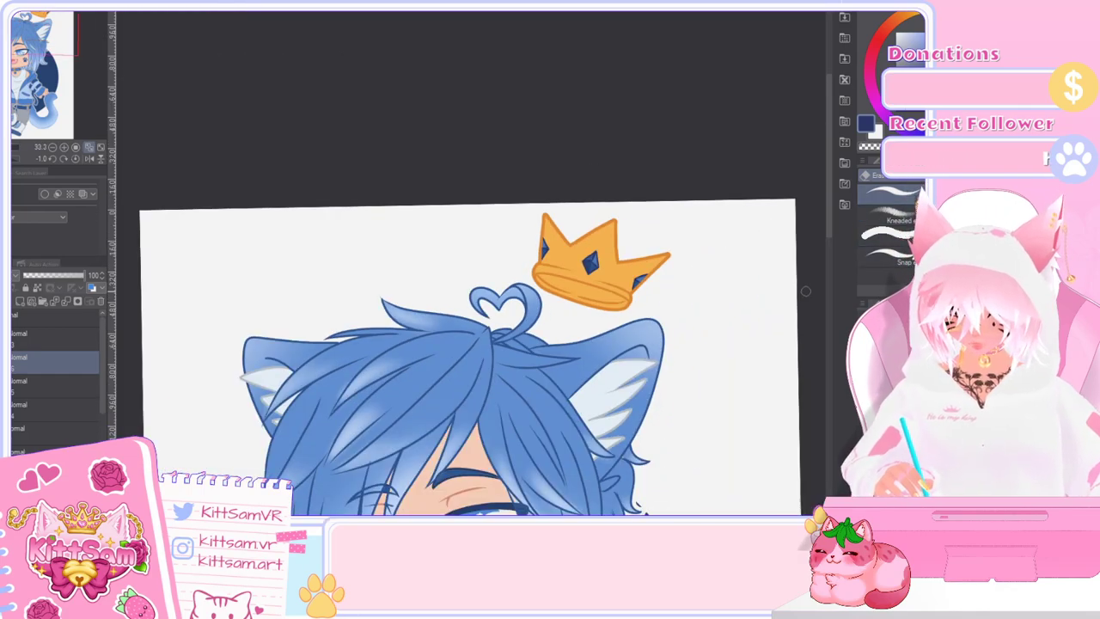
drag(830, 226, 834, 321)
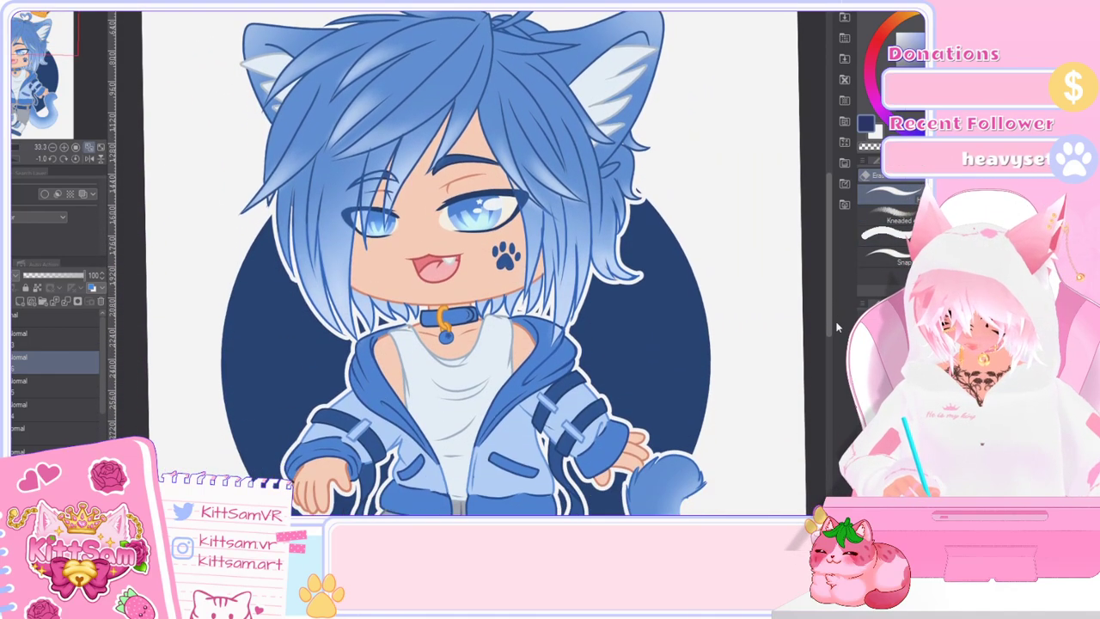
scroll(800, 326, down, 1)
scroll(799, 327, down, 3)
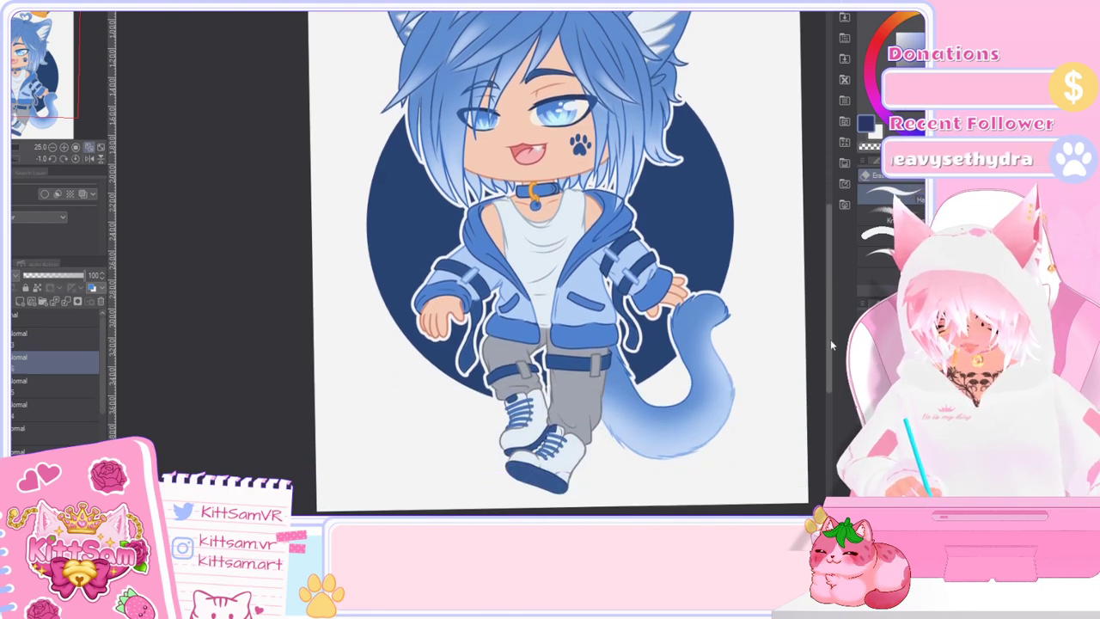
drag(800, 318, 830, 292)
scroll(825, 258, up, 3)
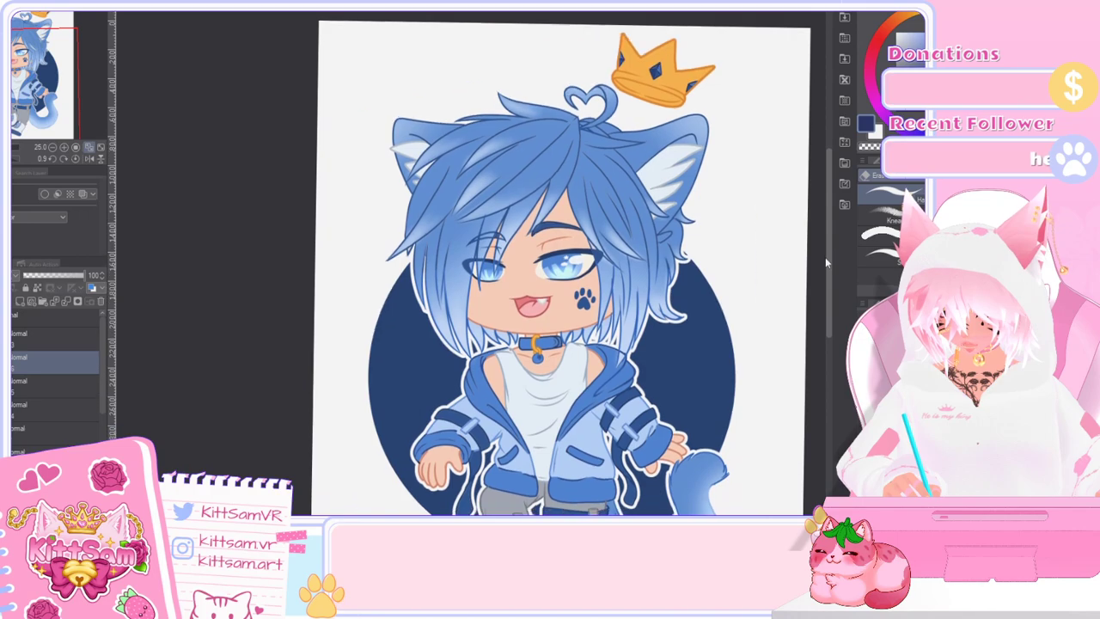
scroll(826, 275, down, 3)
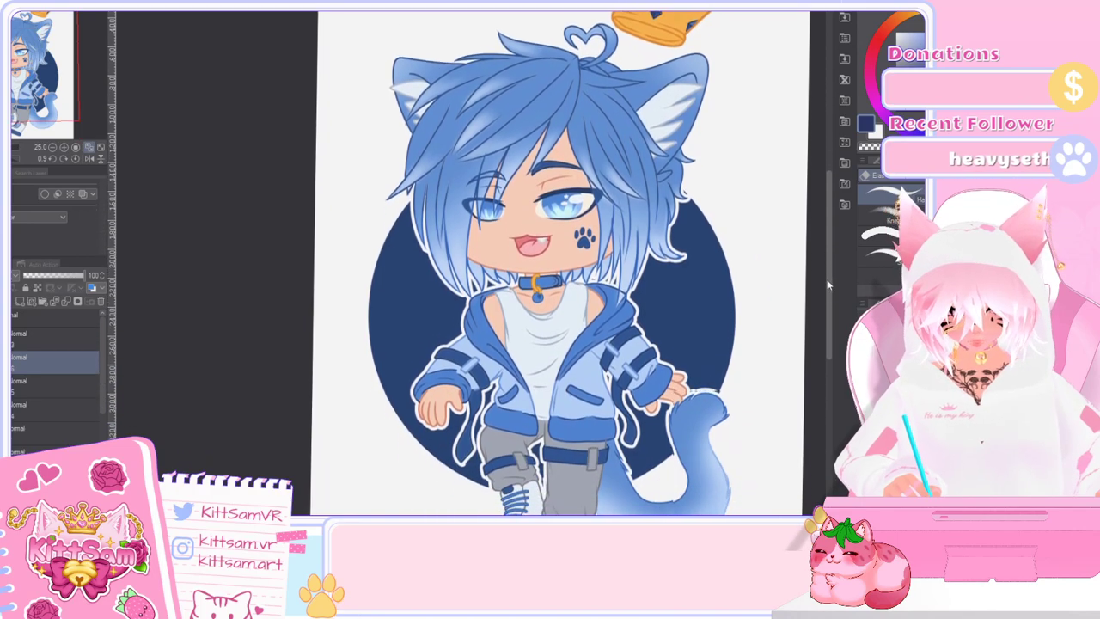
scroll(826, 285, down, 3)
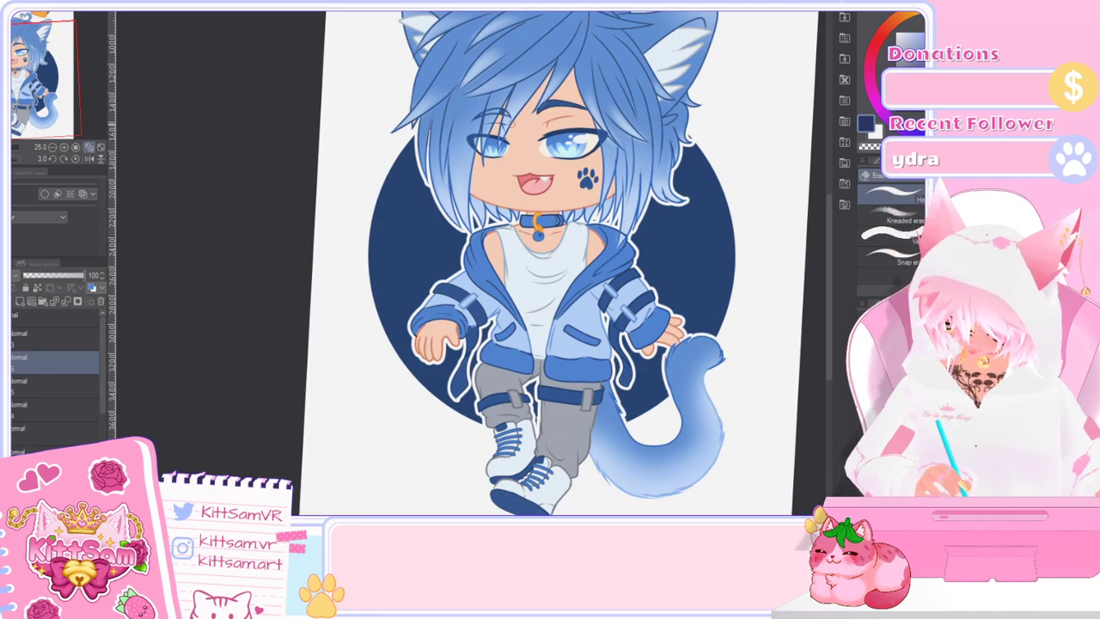
click(76, 160)
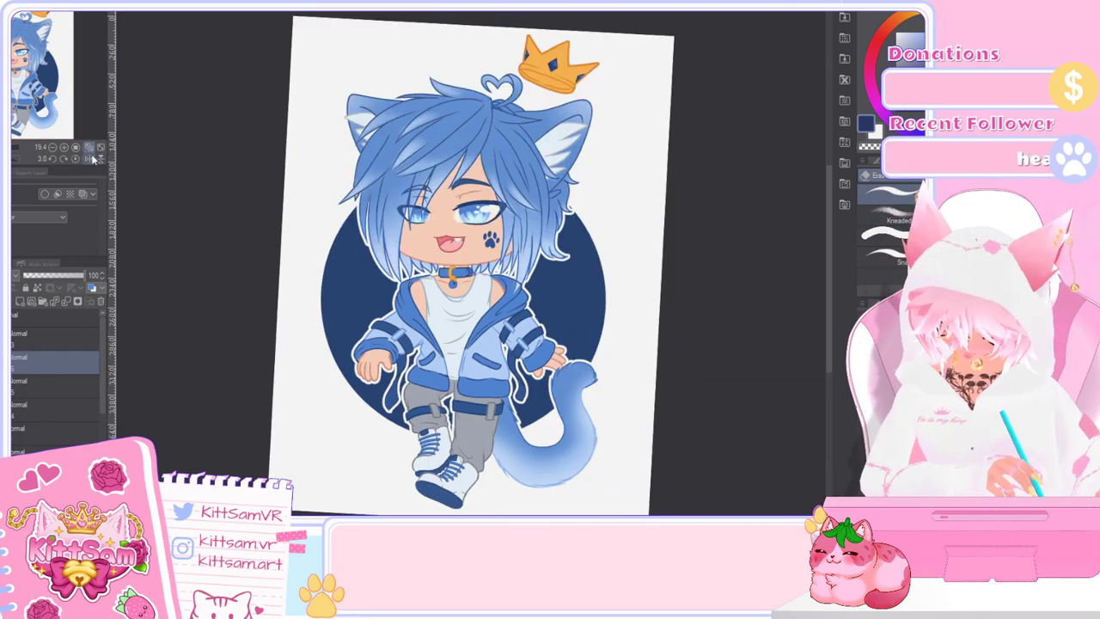
click(76, 160)
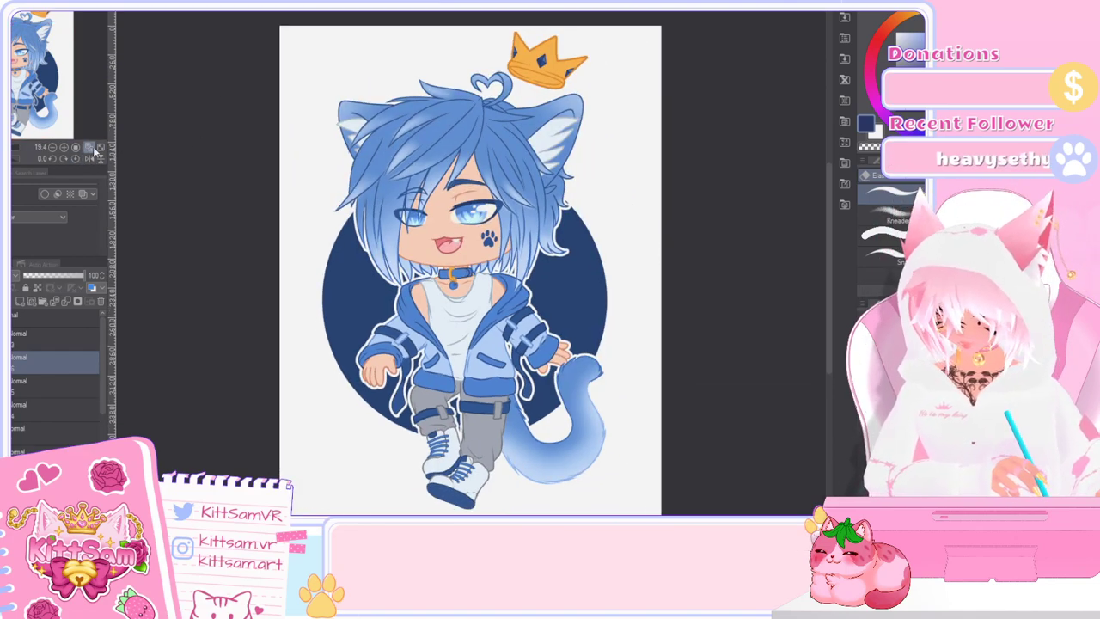
scroll(483, 250, up, 2)
scroll(482, 251, down, 5)
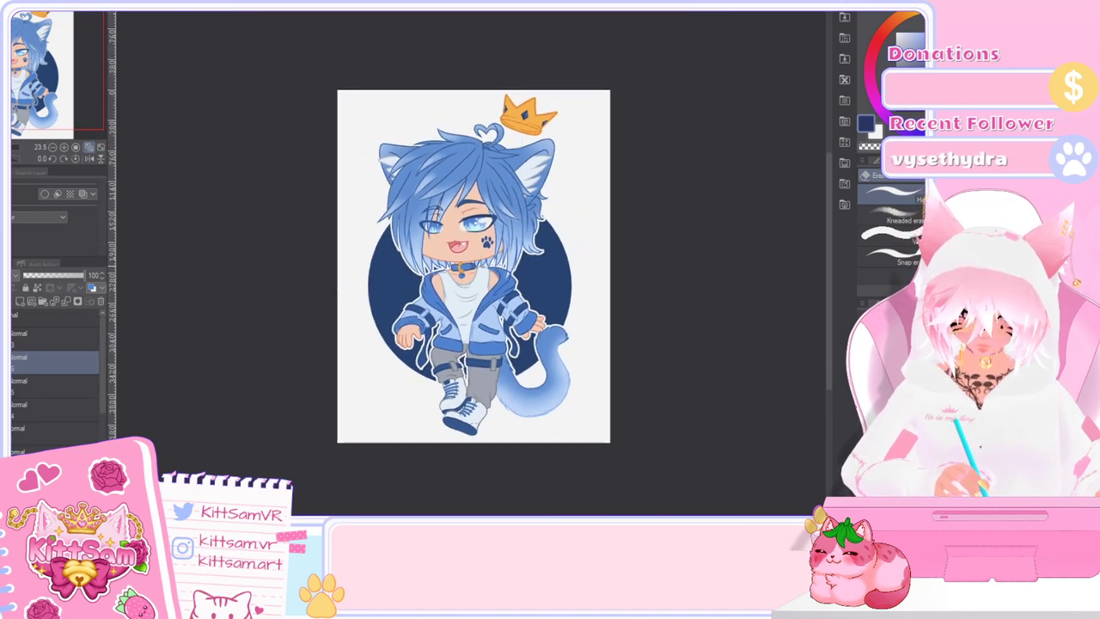
scroll(489, 348, up, 4)
scroll(487, 349, up, 1)
scroll(483, 344, down, 3)
scroll(478, 245, up, 3)
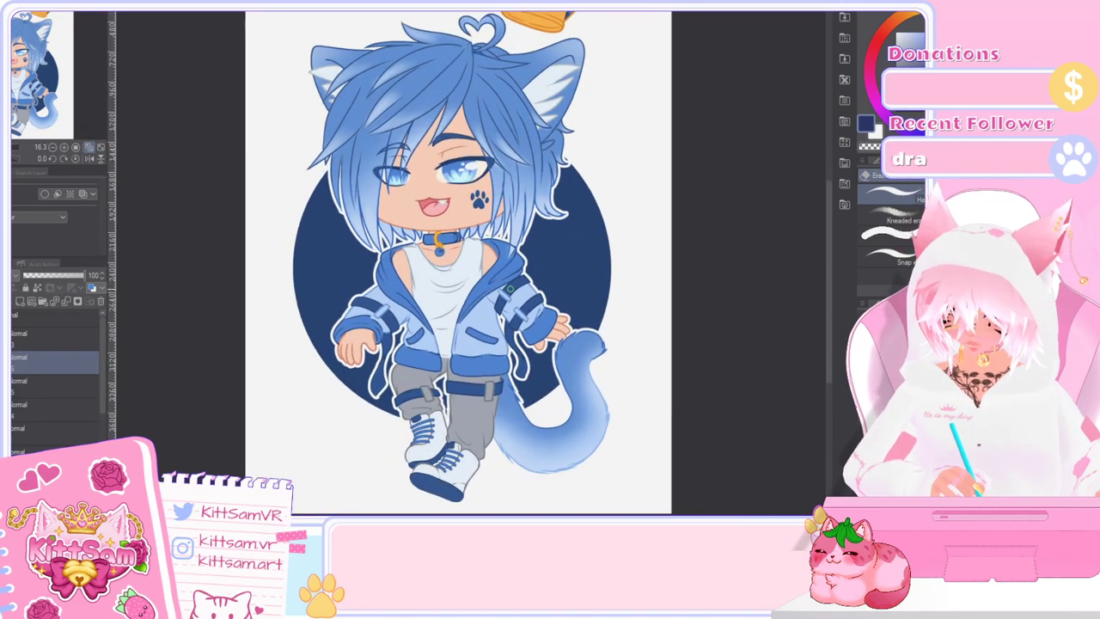
click(103, 149)
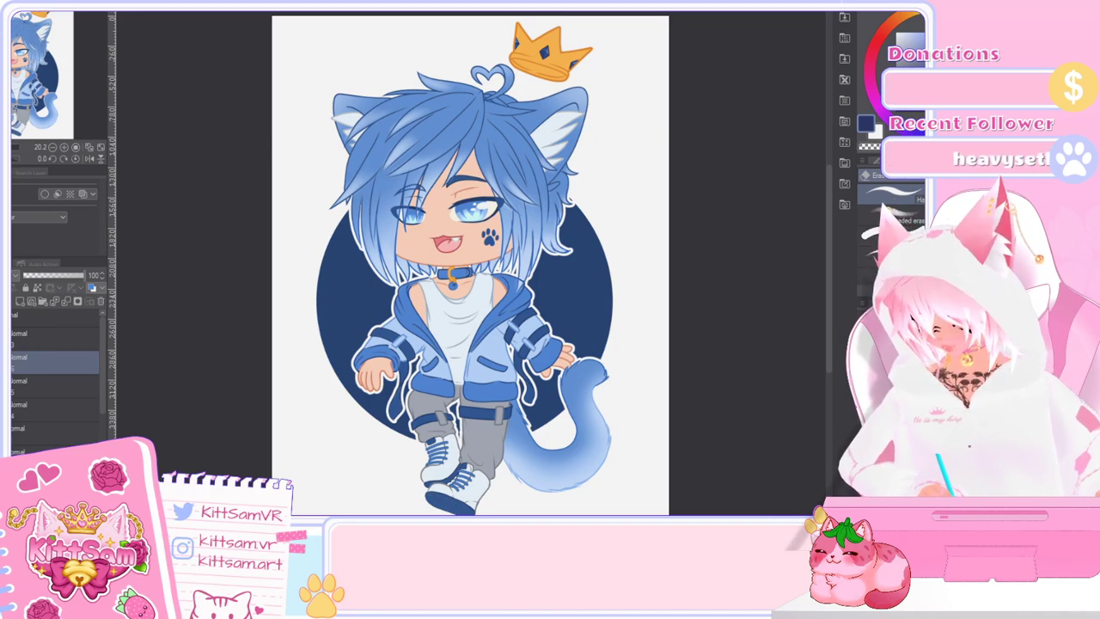
Step: Switch to the CLIP STUDIO start window, restore it to a smaller size and move it off the artwork
key(alt+Tab)
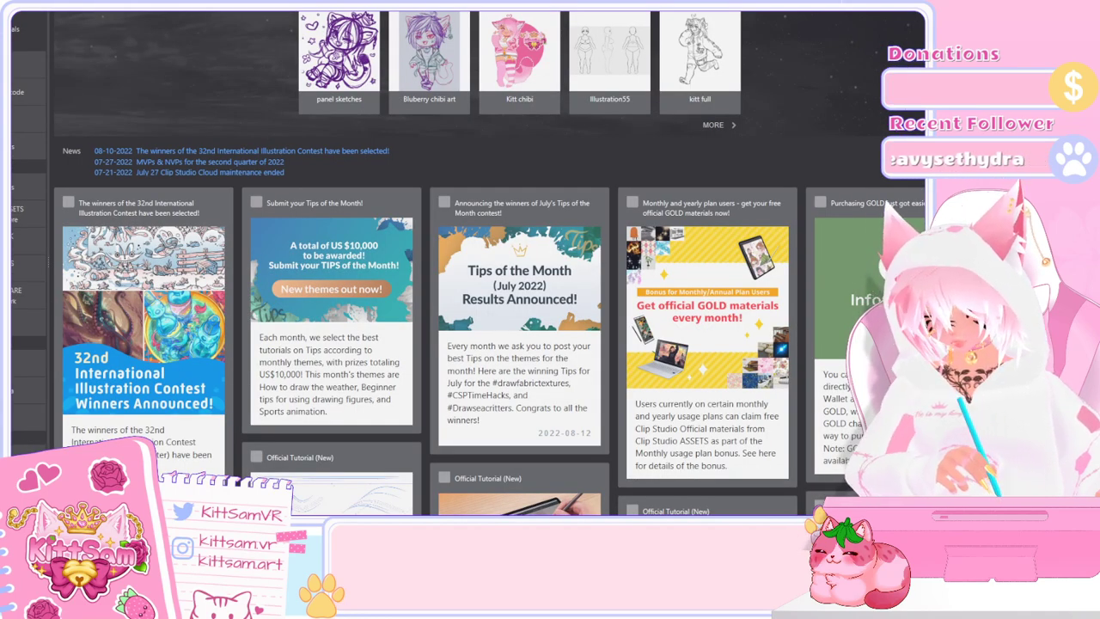
key(super+Down)
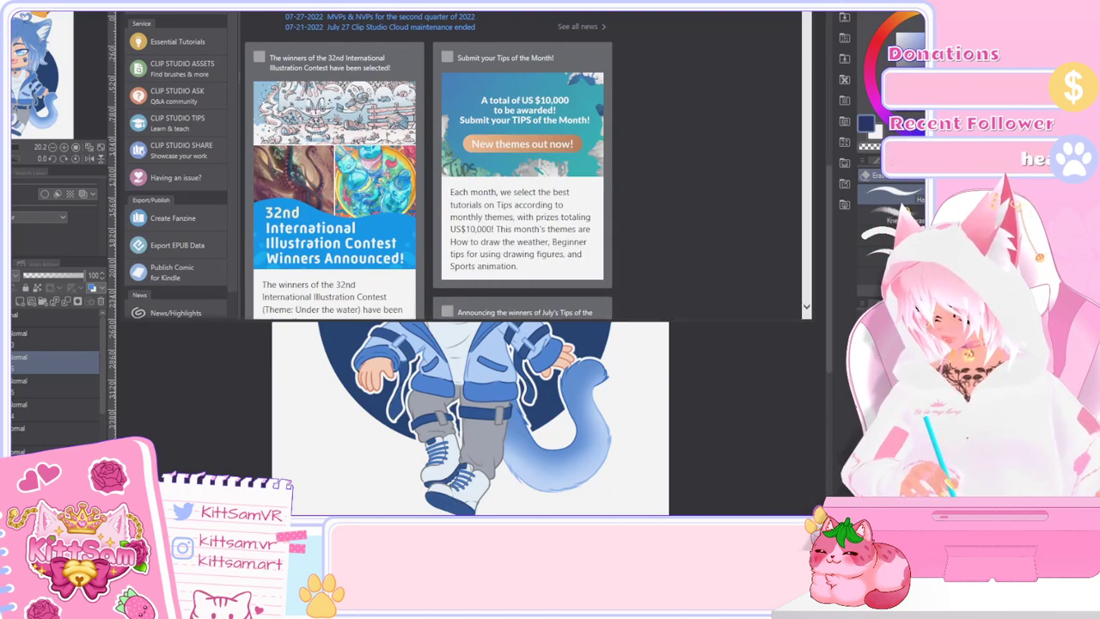
drag(464, 12, 86, 12)
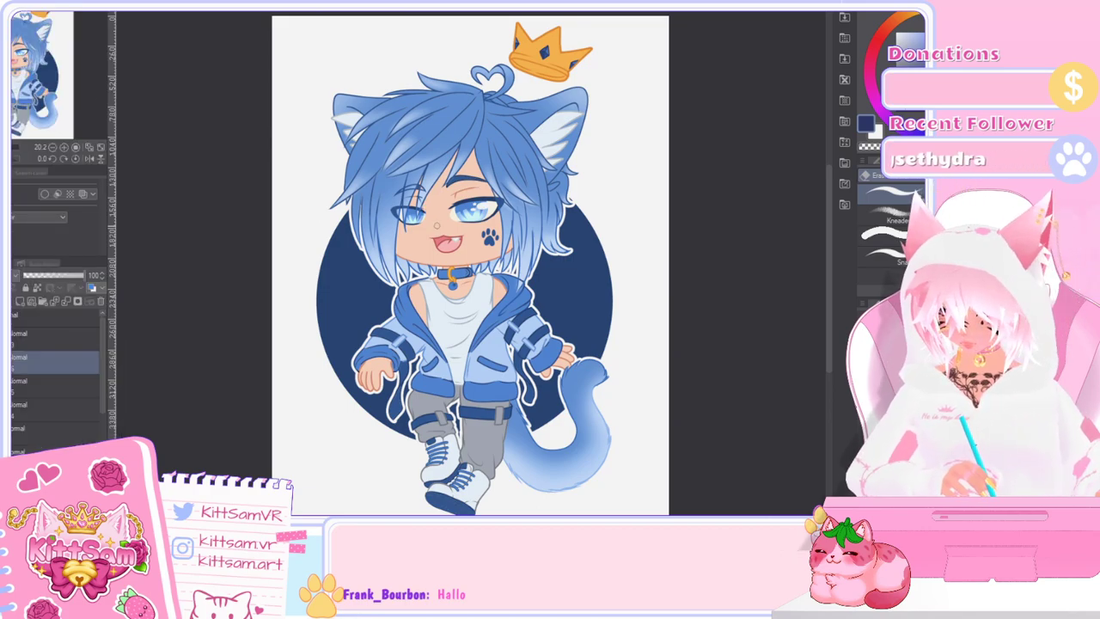
scroll(489, 228, down, 2)
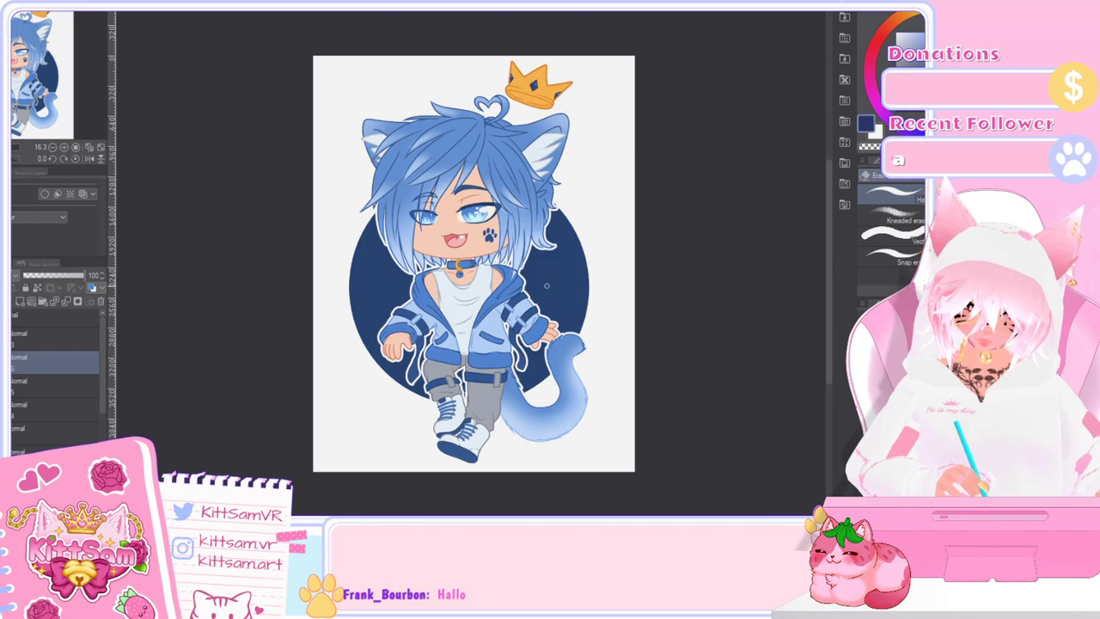
scroll(532, 292, up, 2)
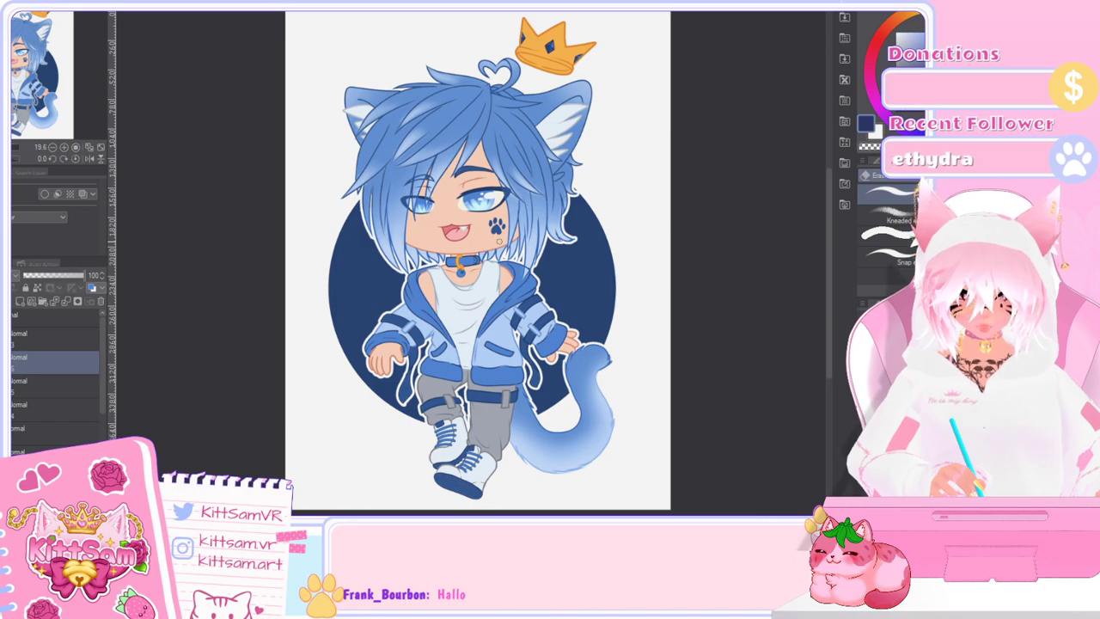
scroll(500, 241, down, 1)
scroll(499, 241, up, 1)
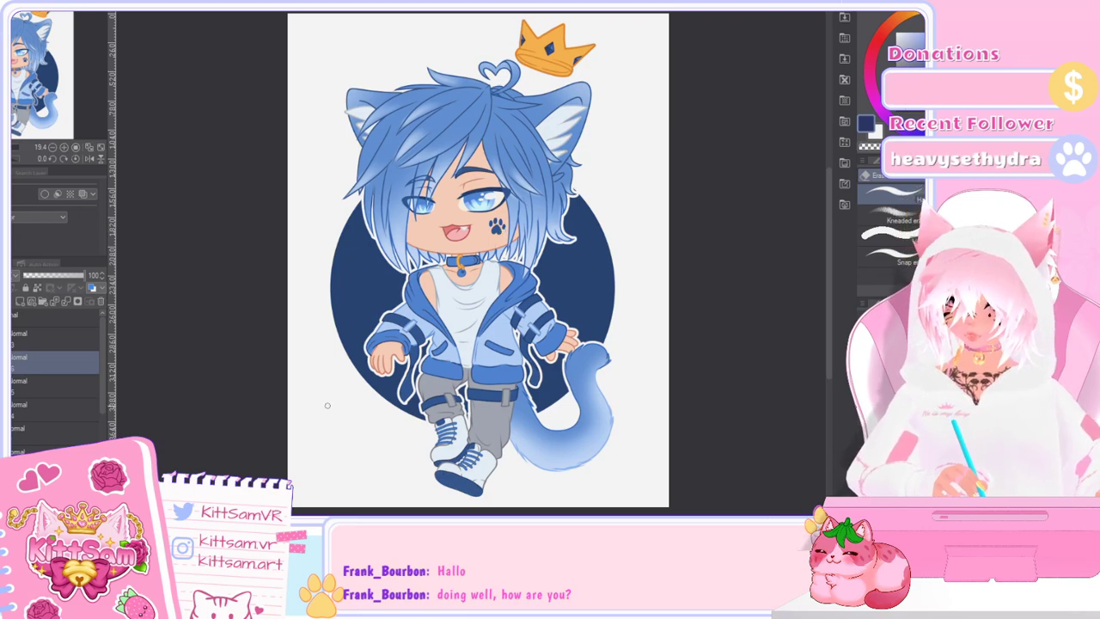
scroll(230, 248, down, 1)
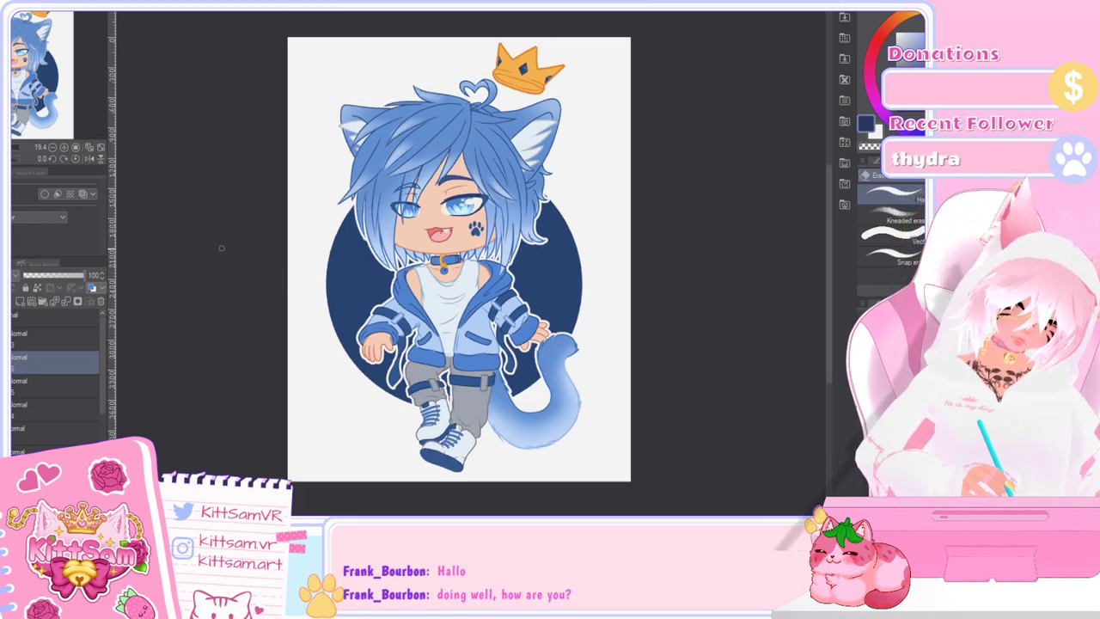
scroll(362, 233, down, 1)
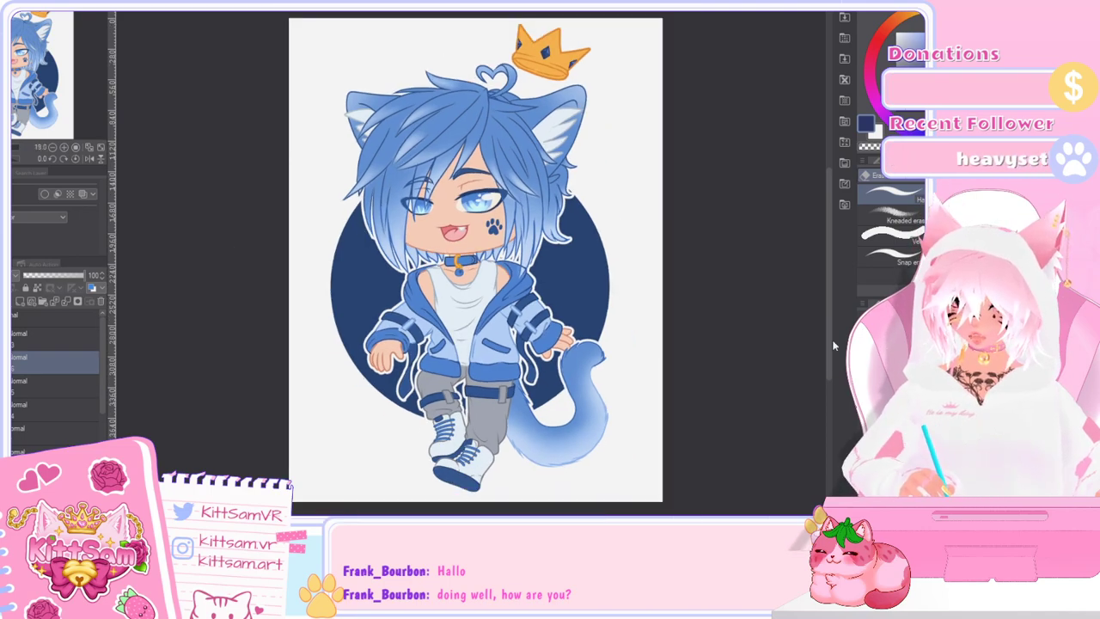
mouse_move(830, 338)
mouse_down()
mouse_move(828, 328)
mouse_move(836, 339)
mouse_up()
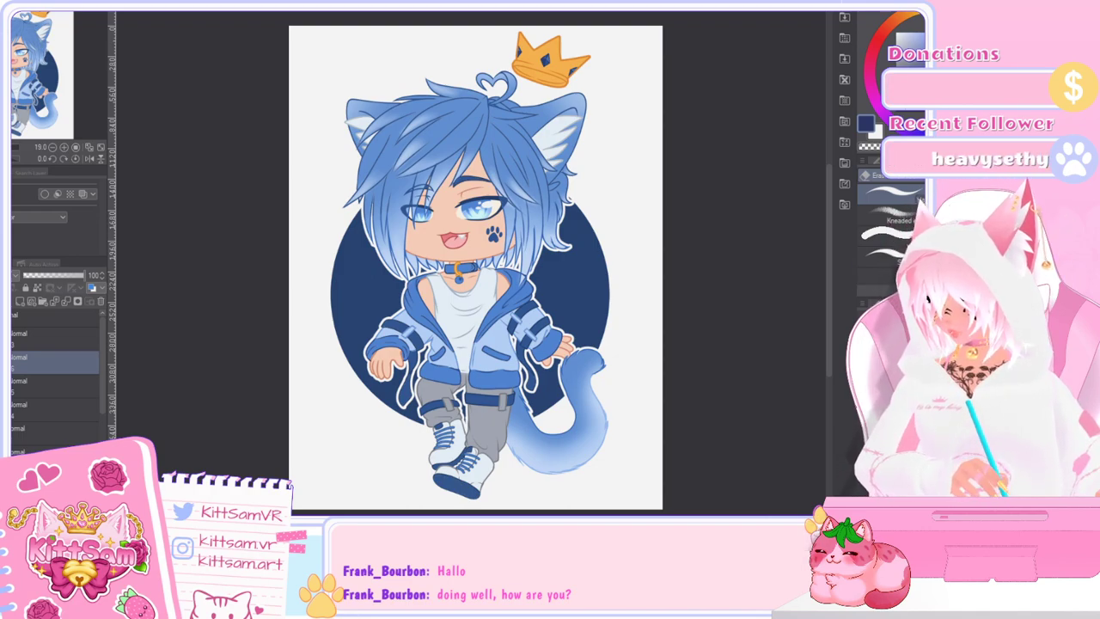
Step: Switch to the purple panel sketches document and remove the sitting chibi sketch from the canvas display
key(ctrl+Tab)
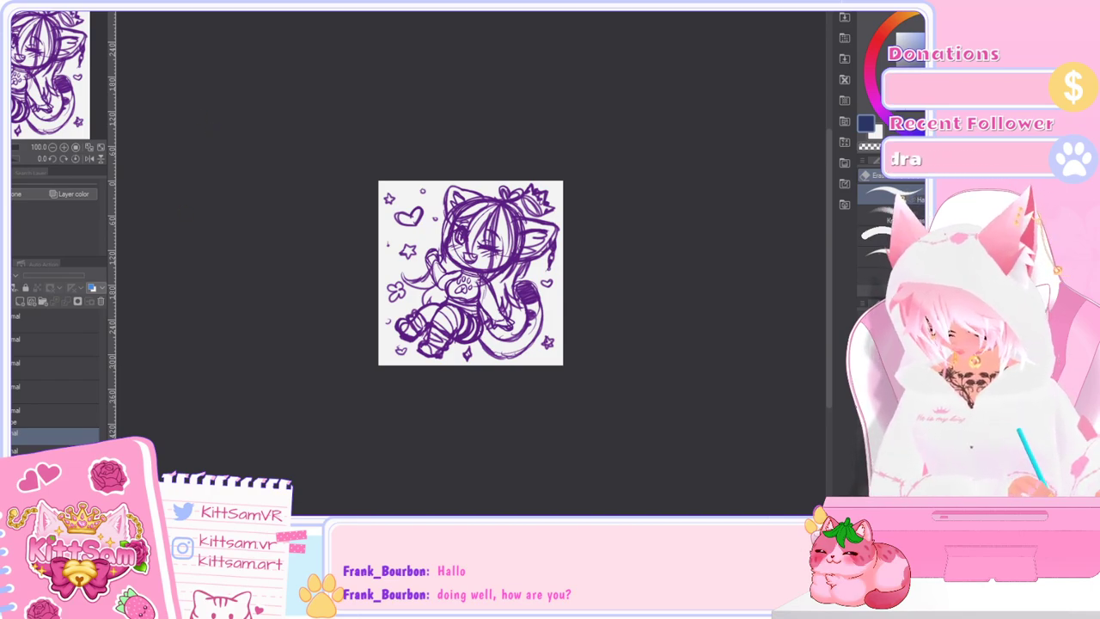
key(ctrl+z)
key(ctrl+y)
key(ctrl+z)
key(ctrl+y)
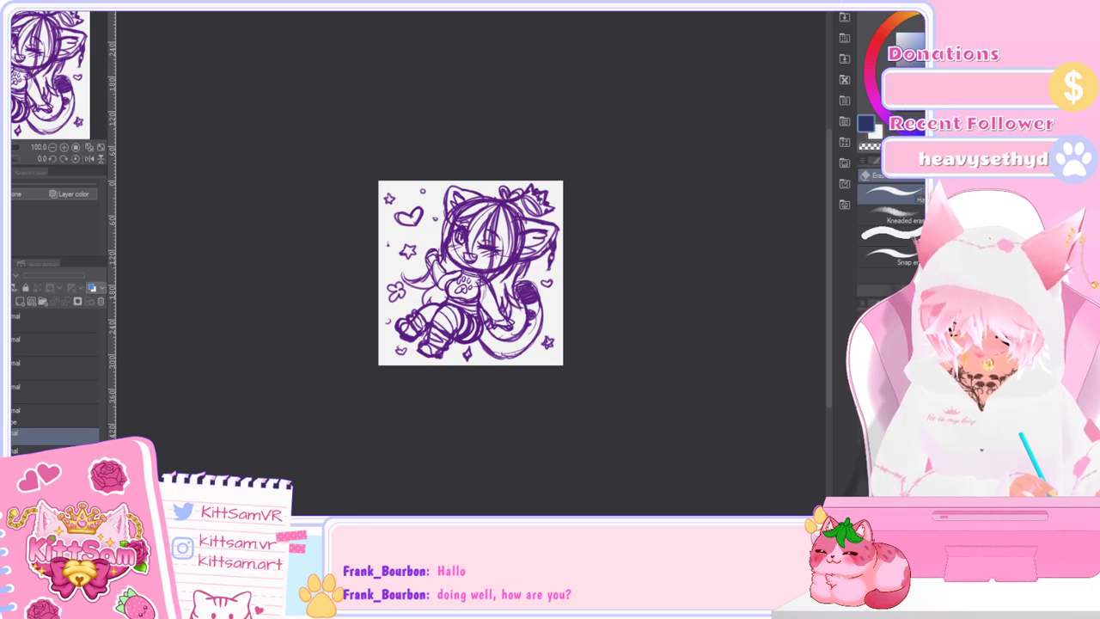
key(Delete)
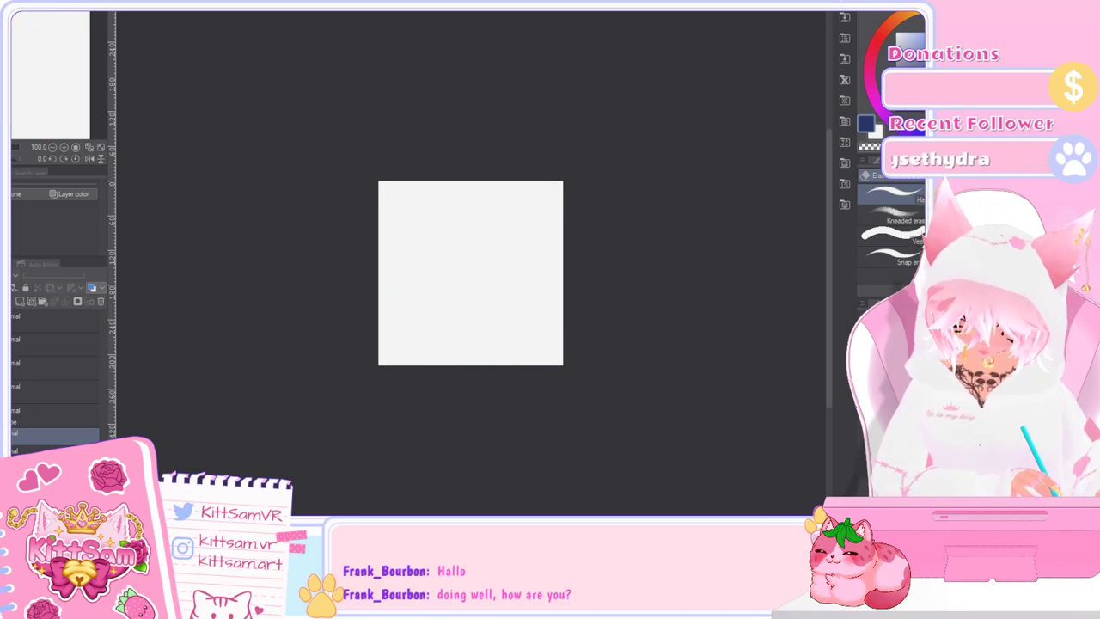
key(ctrl+z)
key(ctrl+z)
key(ctrl+y)
key(ctrl+y)
key(ctrl+z)
key(ctrl+z)
key(ctrl+y)
key(ctrl+y)
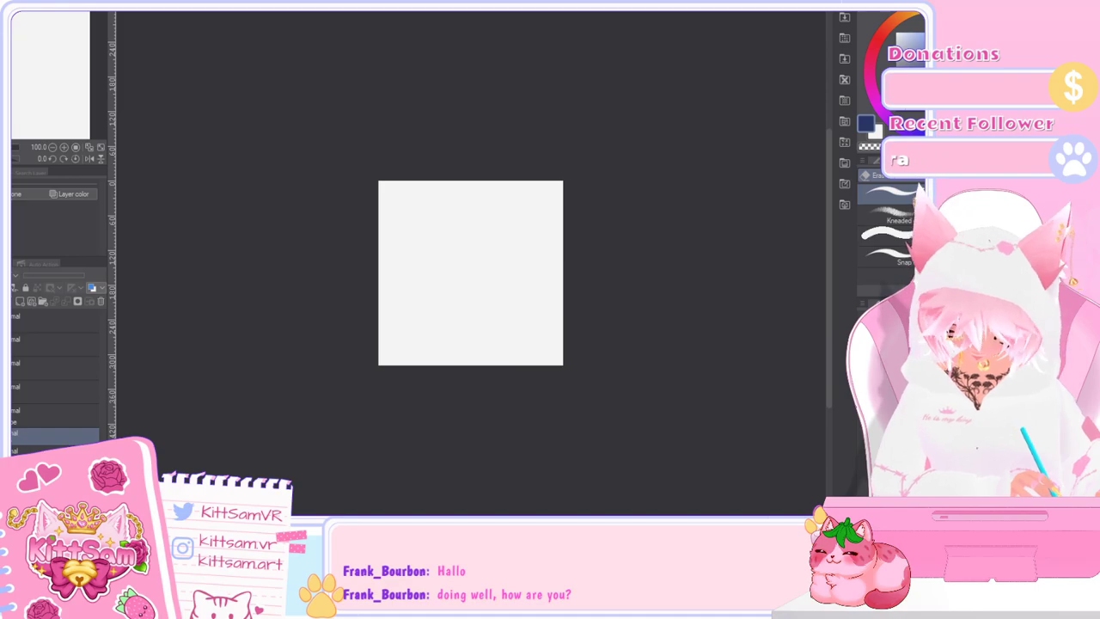
key(ctrl+z)
key(ctrl+y)
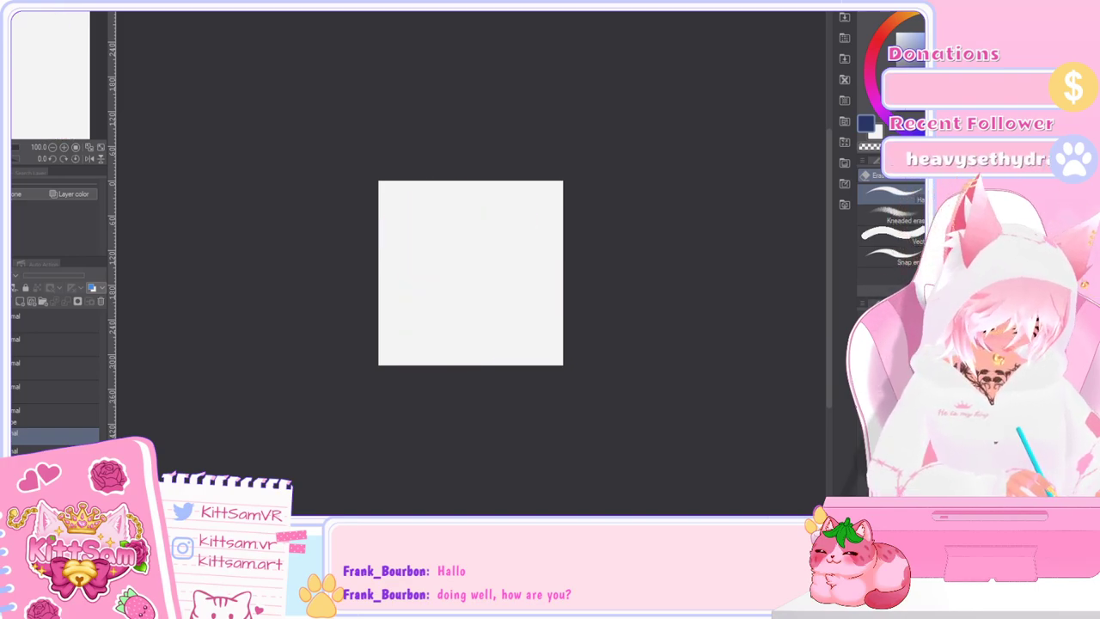
Step: Enlarge the blank square canvas in the view and bring back the purple portrait sketch with coins and a crown
scroll(557, 304, up, 7)
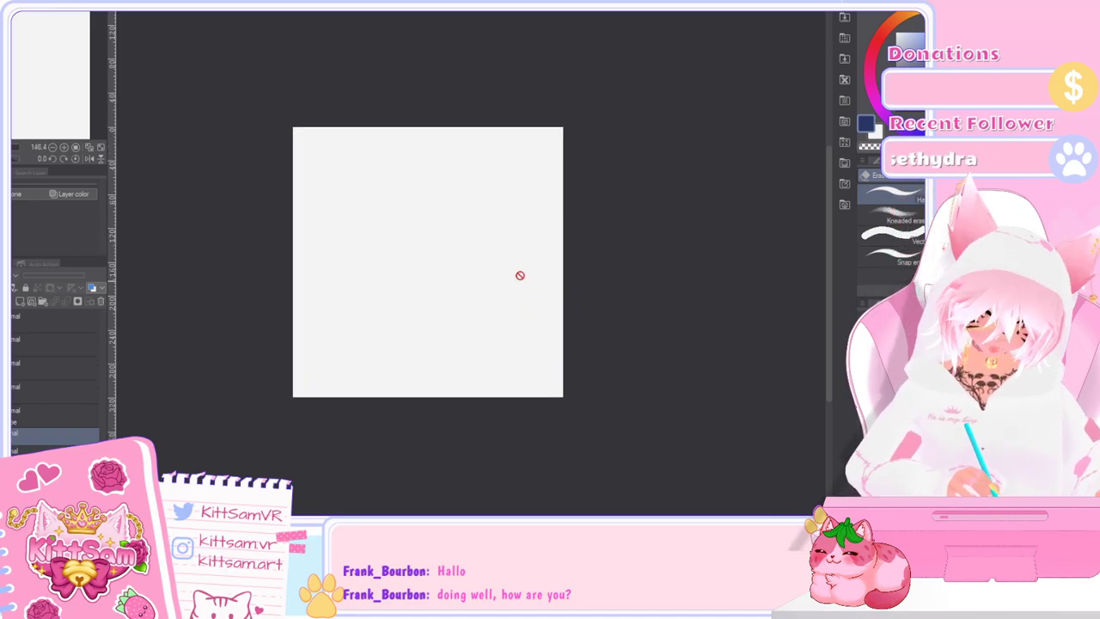
click(90, 158)
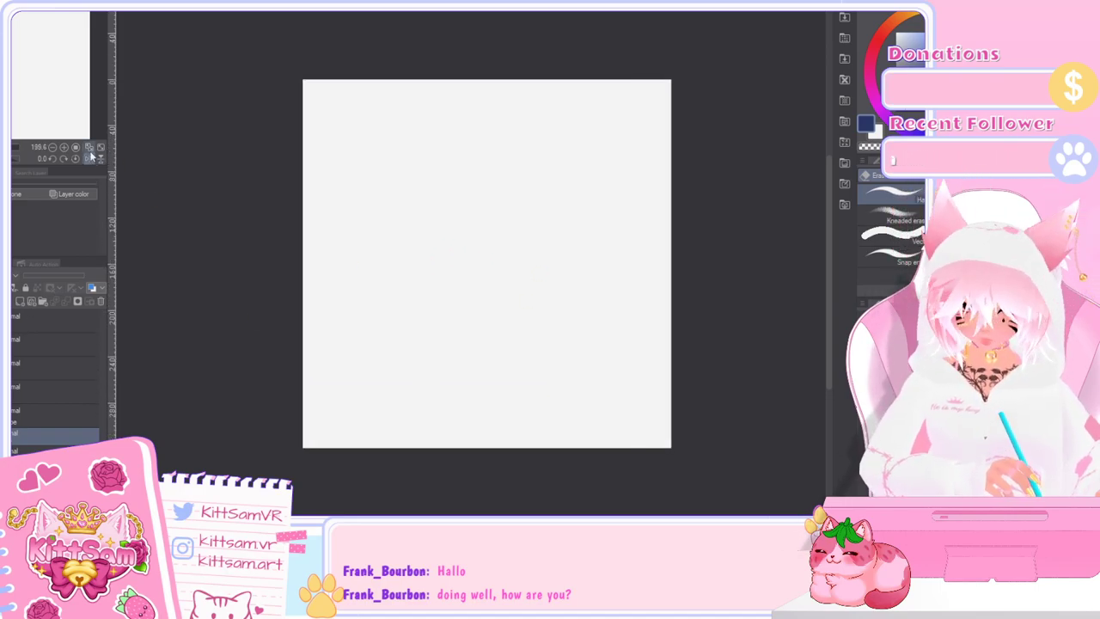
click(89, 148)
click(90, 159)
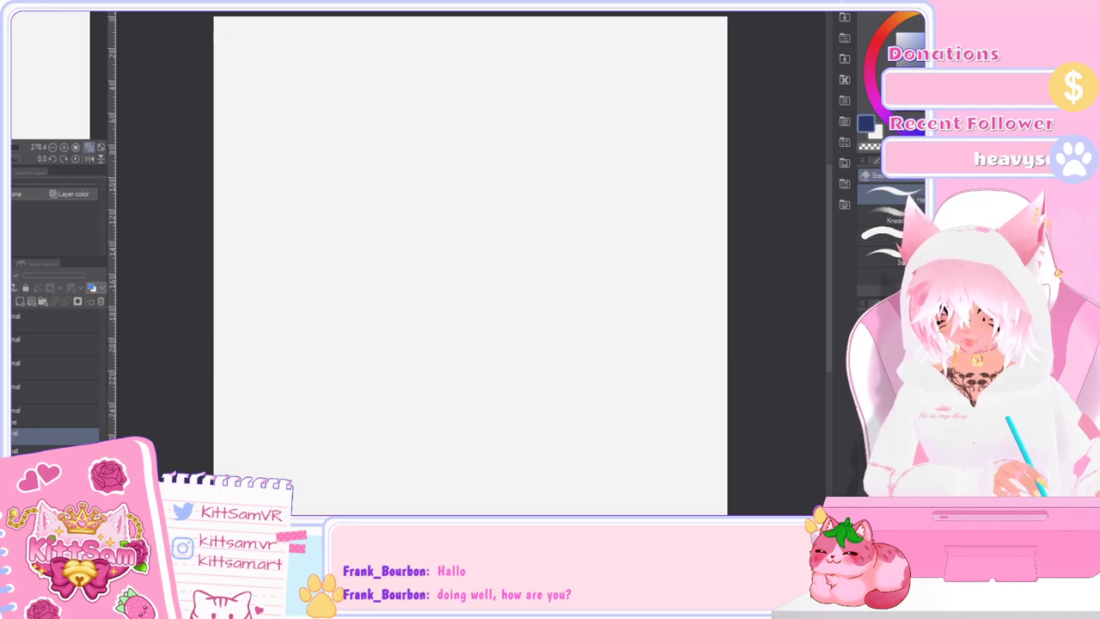
key(ctrl+z)
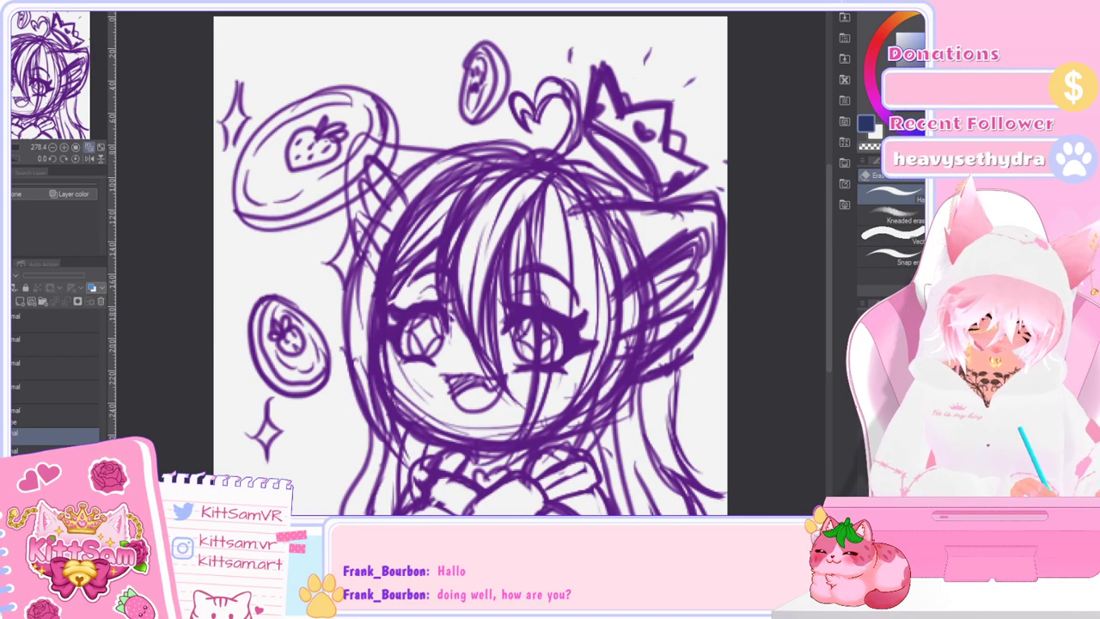
Step: Clear the purple portrait sketch with coins and a crown from the canvas
key(Delete)
scroll(414, 295, down, 3)
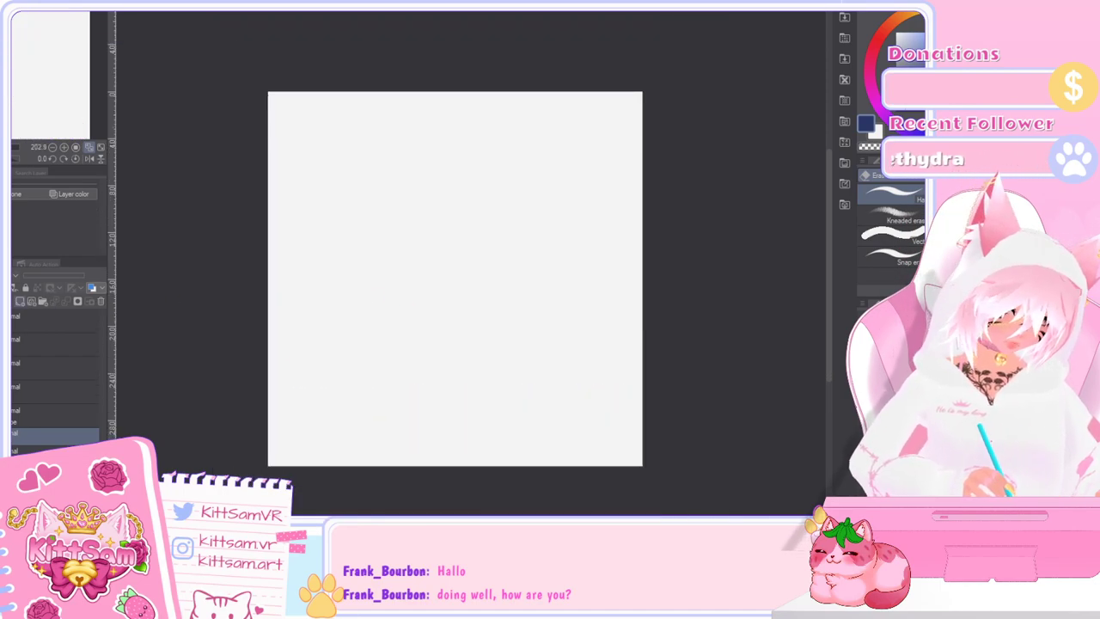
key(ctrl+z)
key(Delete)
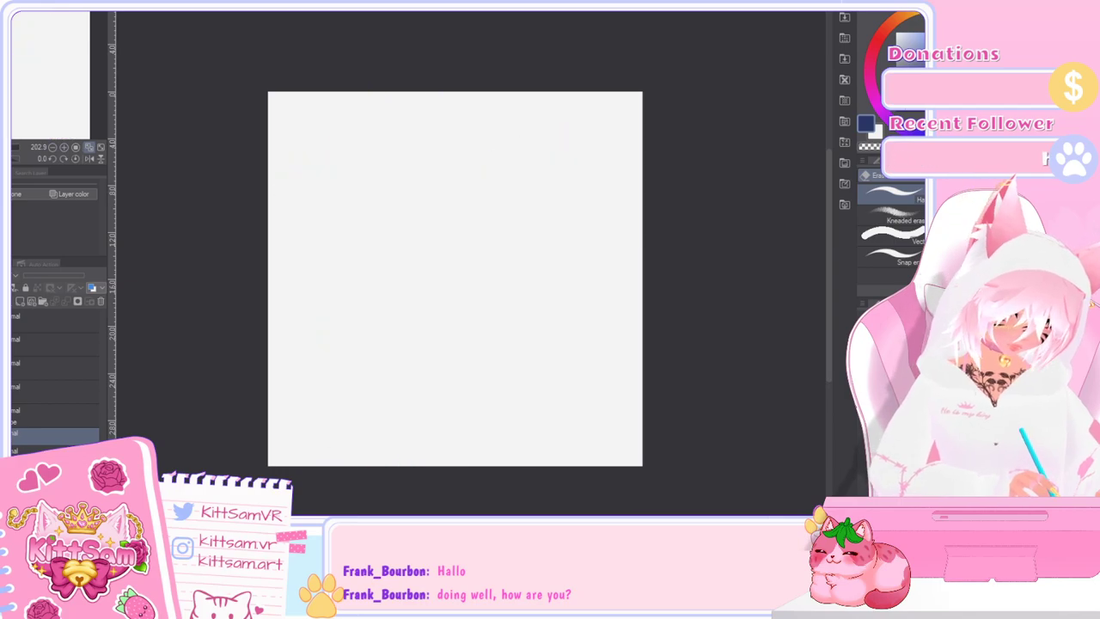
key(ctrl+z)
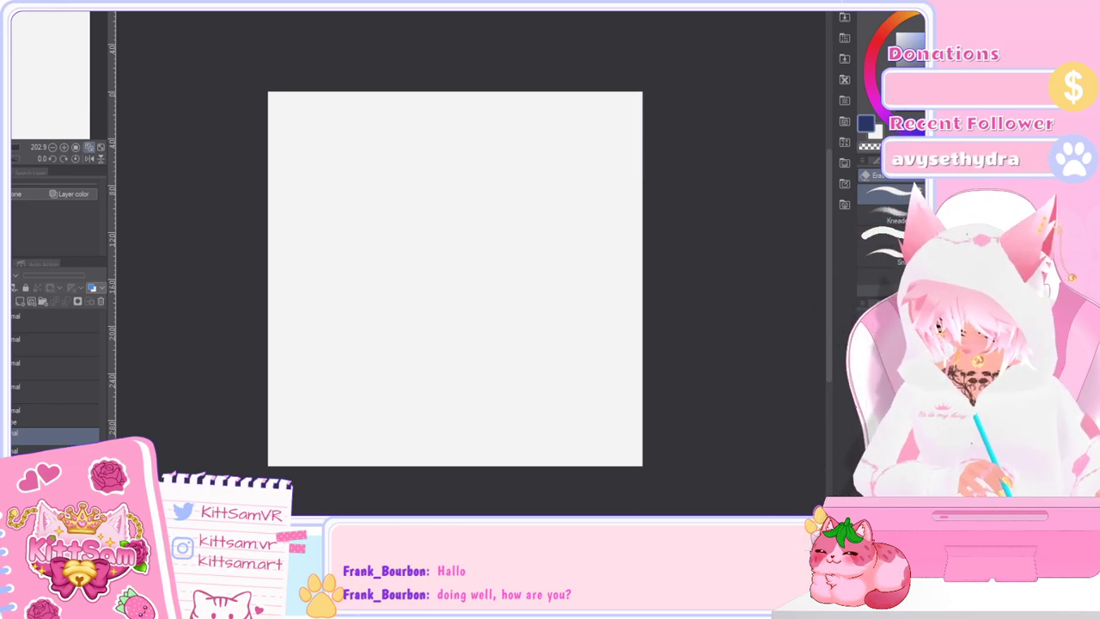
Step: Create a new 320 × 320 px illustration at resolution 300 and close the panel sketches document without saving it
key(alt+f)
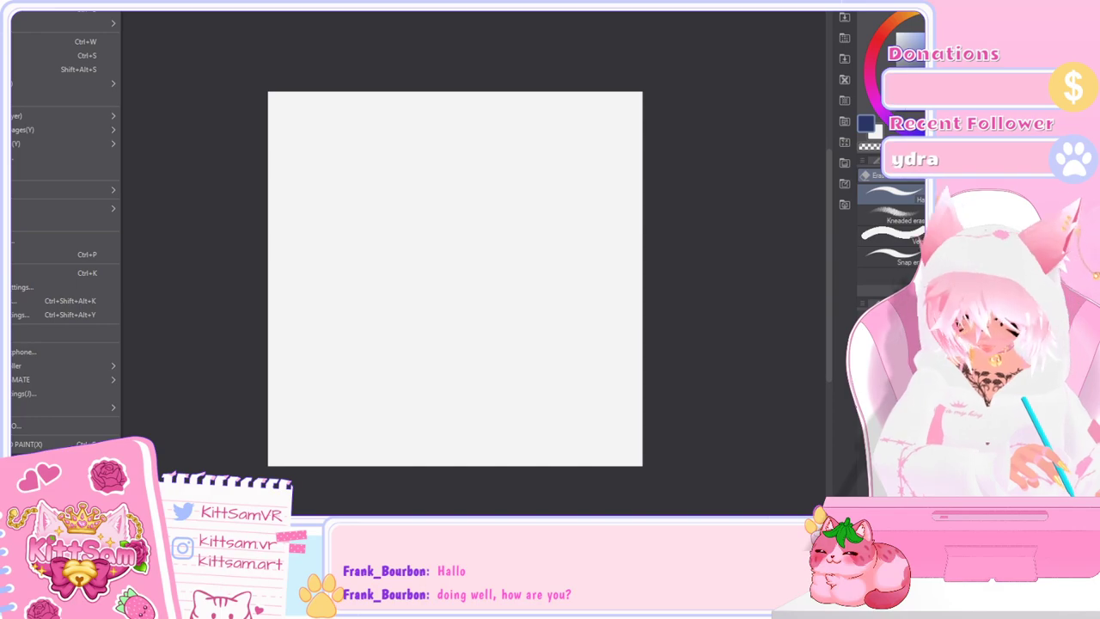
key(n)
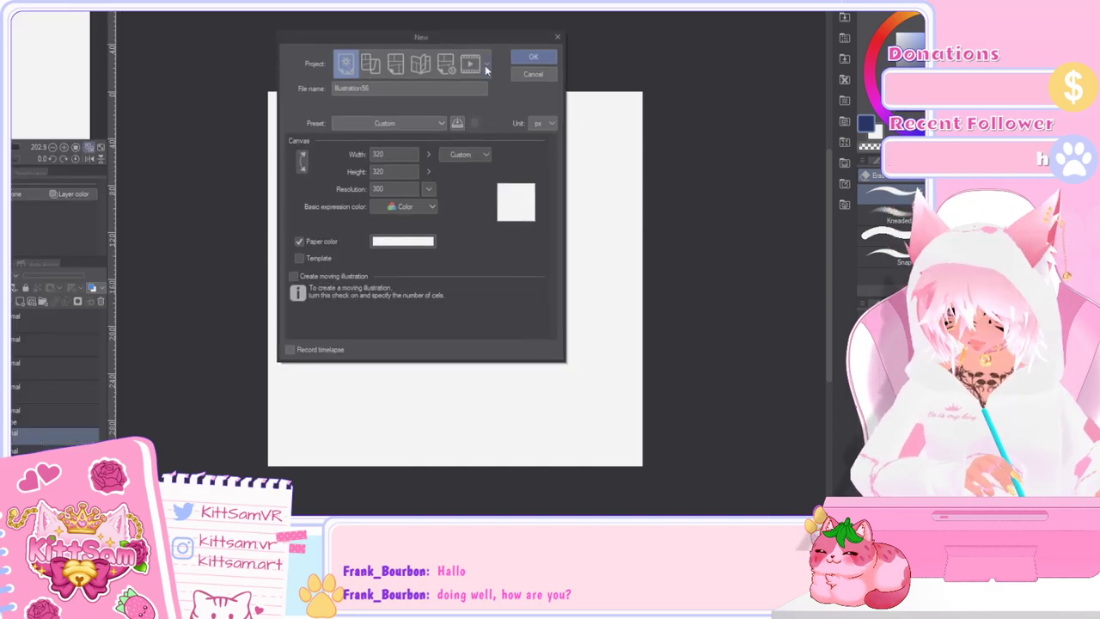
click(533, 57)
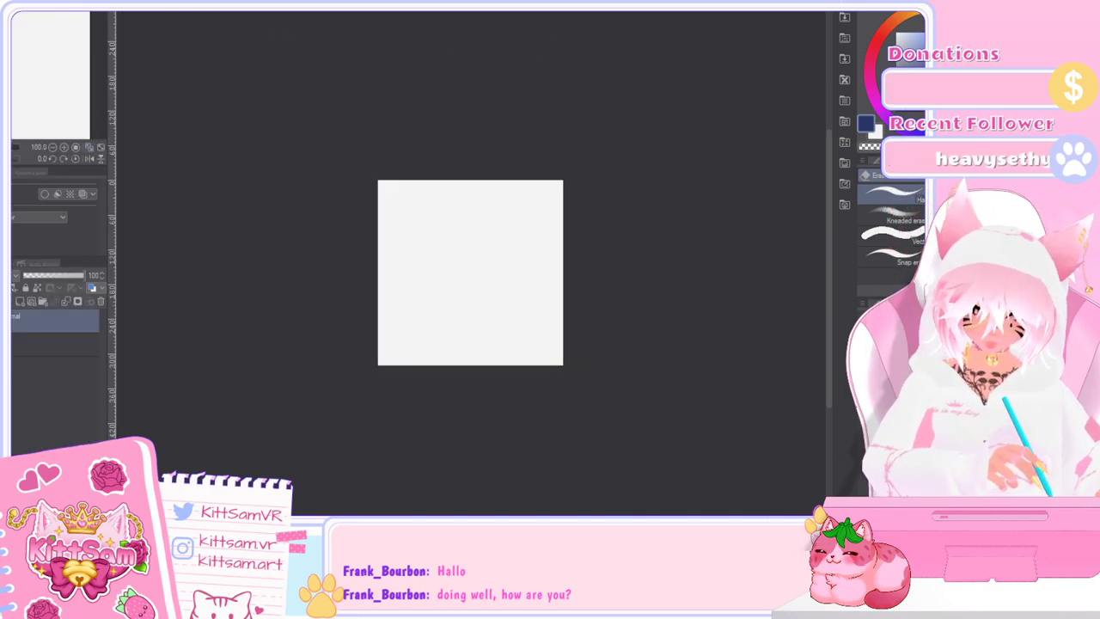
key(ctrl+w)
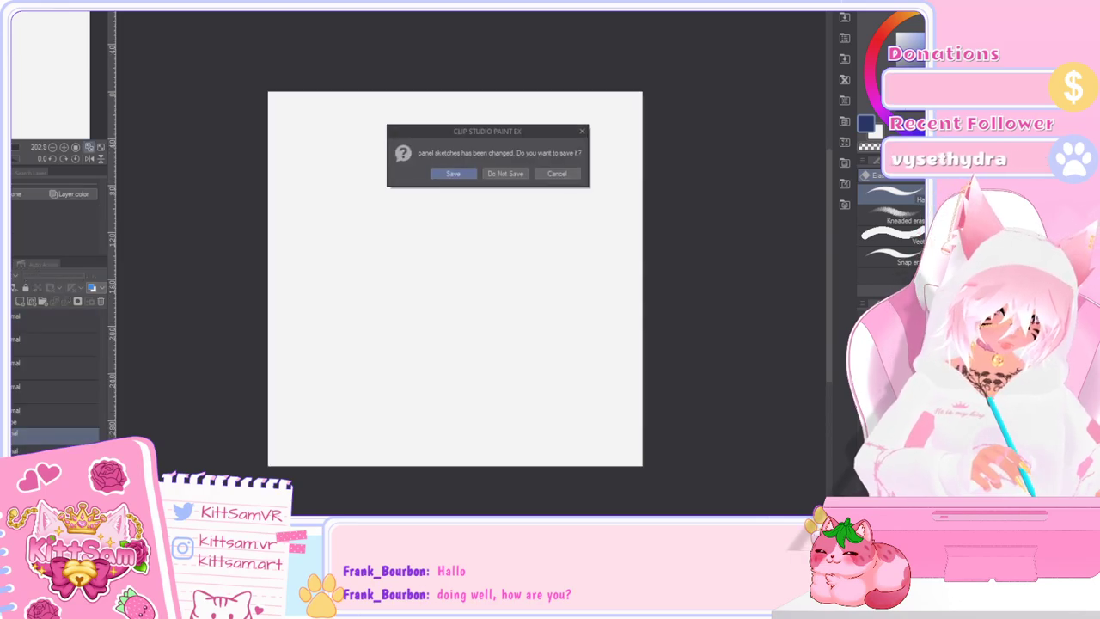
click(504, 174)
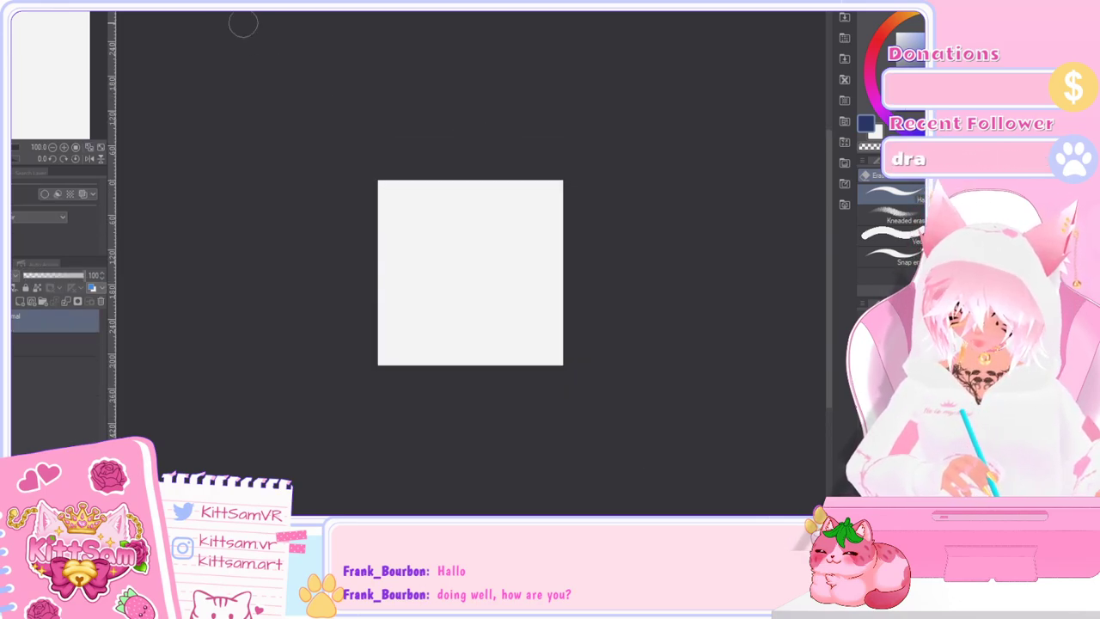
Step: Import the image "credits pan skt" from the Art folder onto the new canvas
click(14, 12)
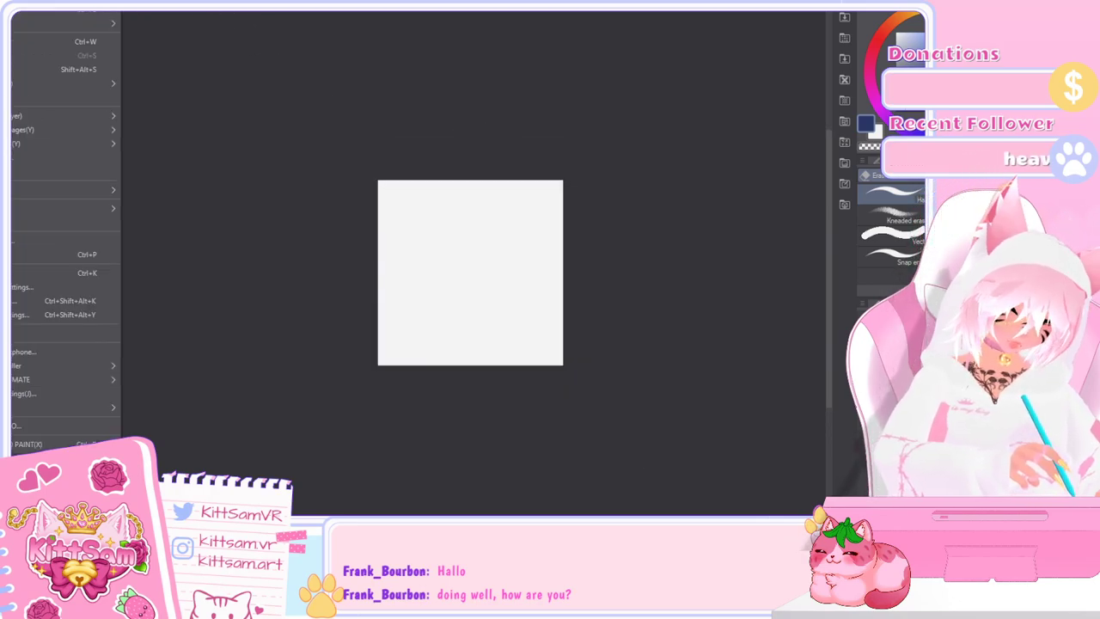
mouse_move(41, 209)
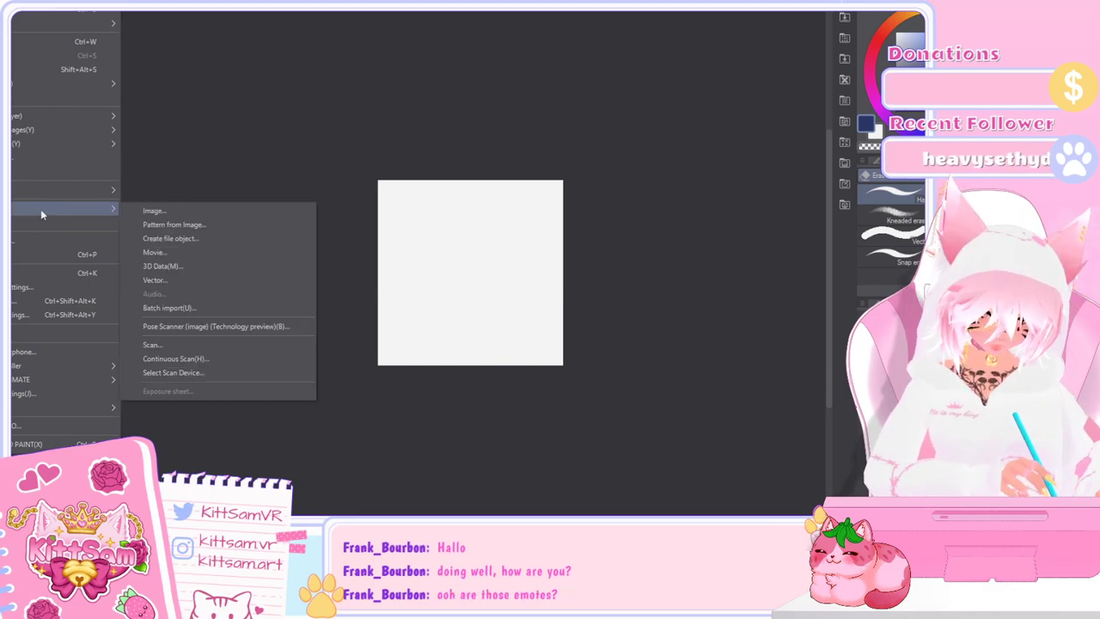
click(176, 217)
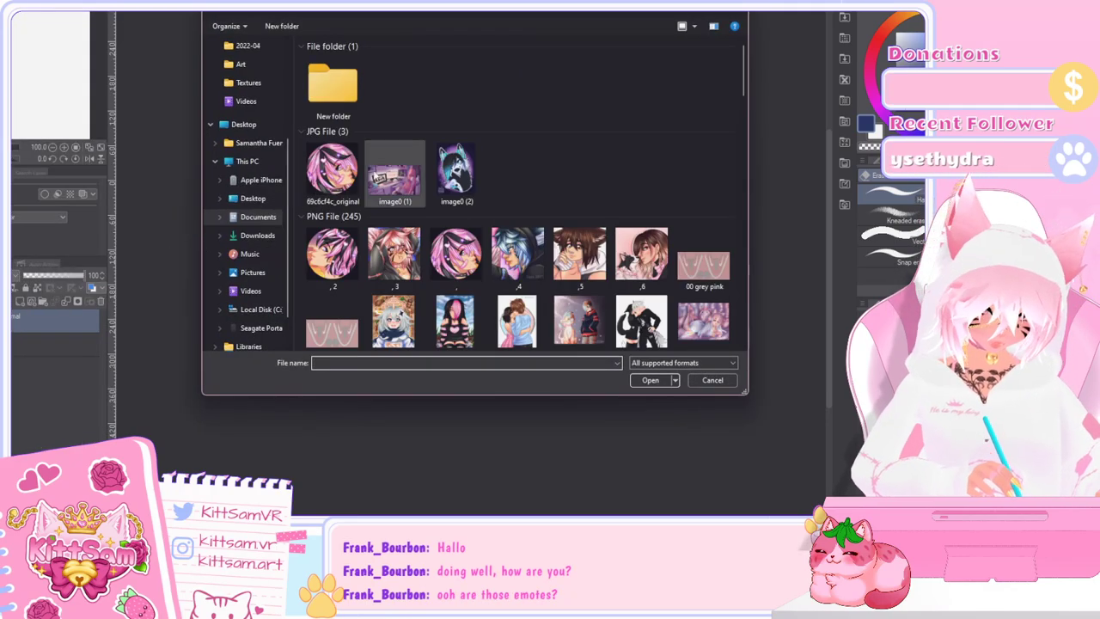
drag(448, 0, 416, 69)
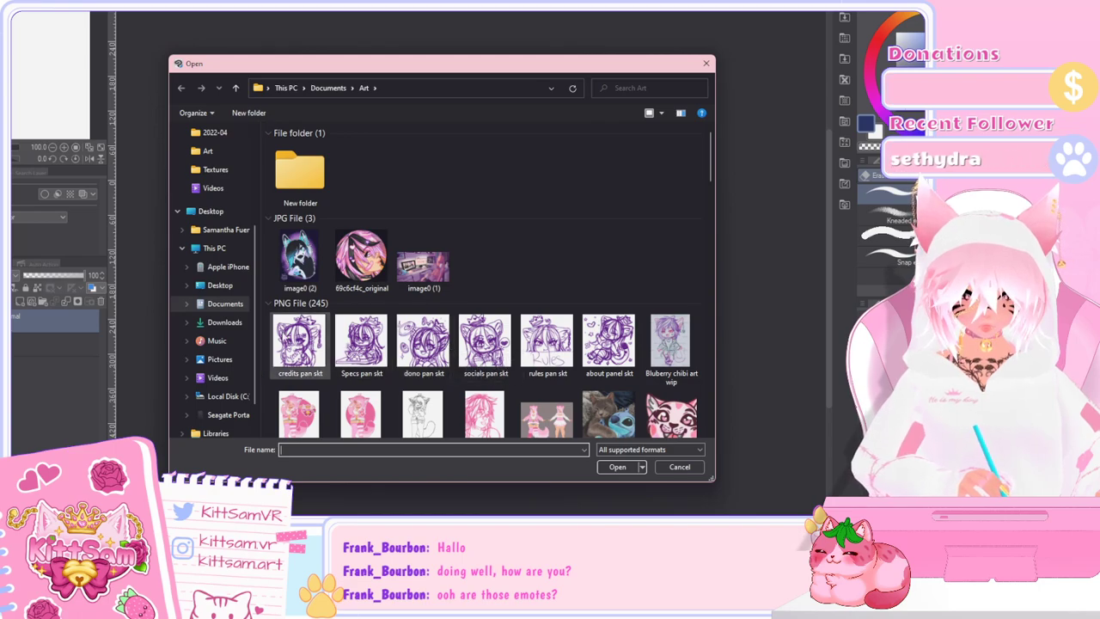
click(300, 344)
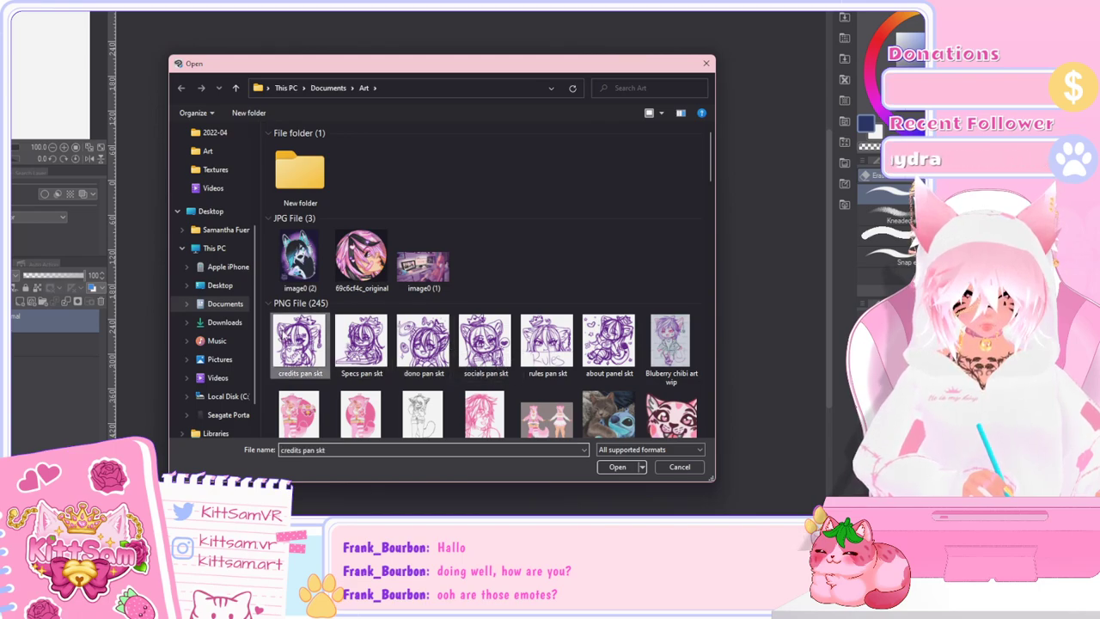
click(617, 466)
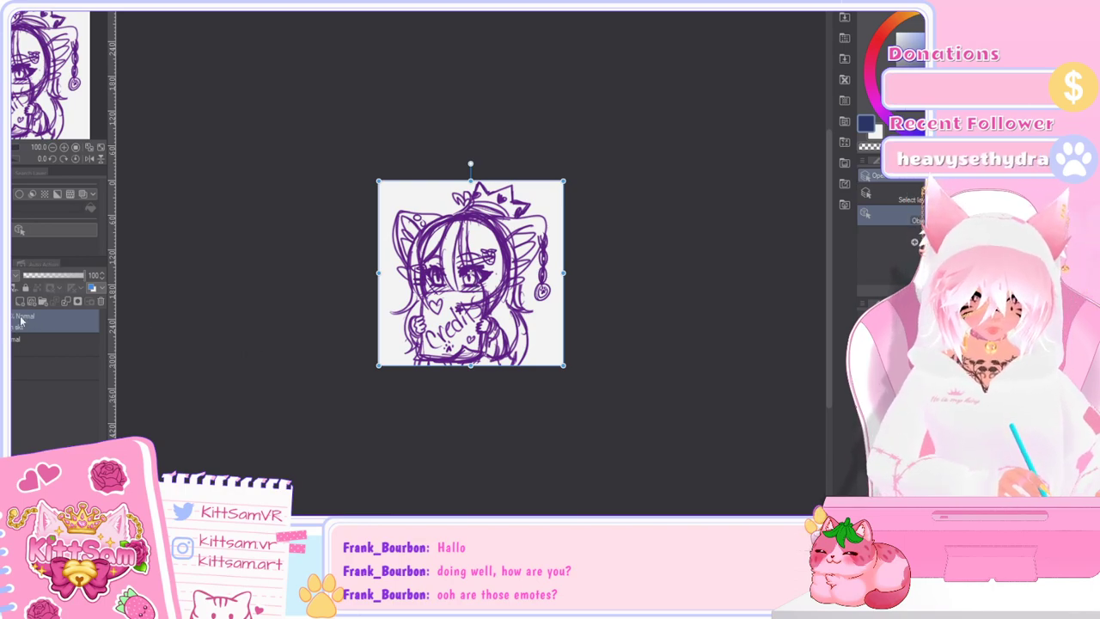
Step: Add an empty raster layer above the imported credits sketch, and select the sketch's layer again
scroll(522, 283, up, 3)
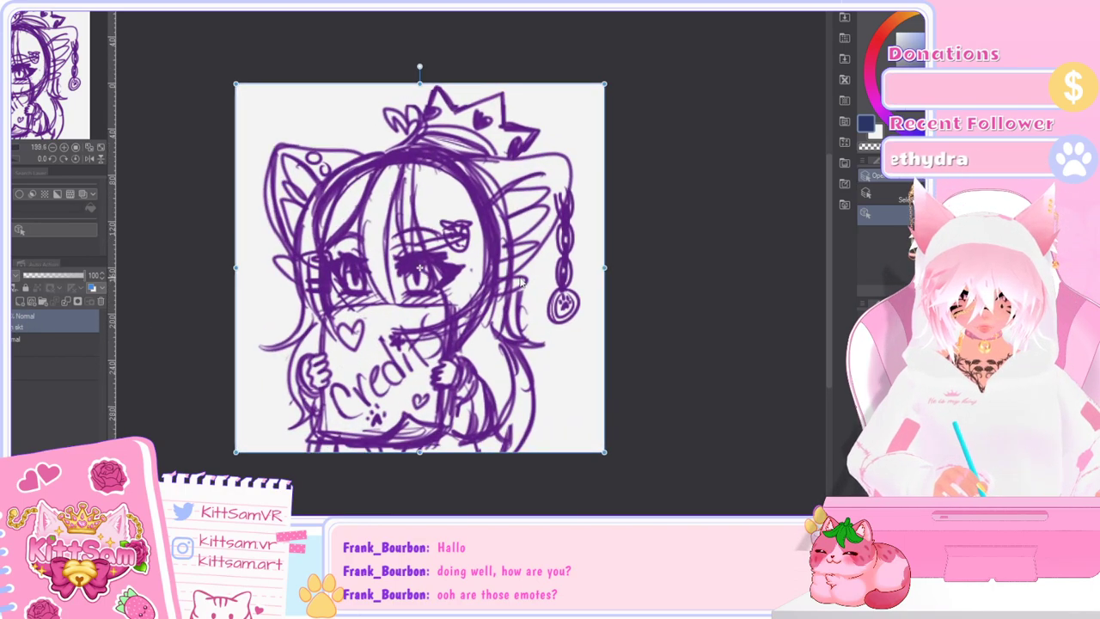
scroll(523, 283, down, 1)
click(21, 303)
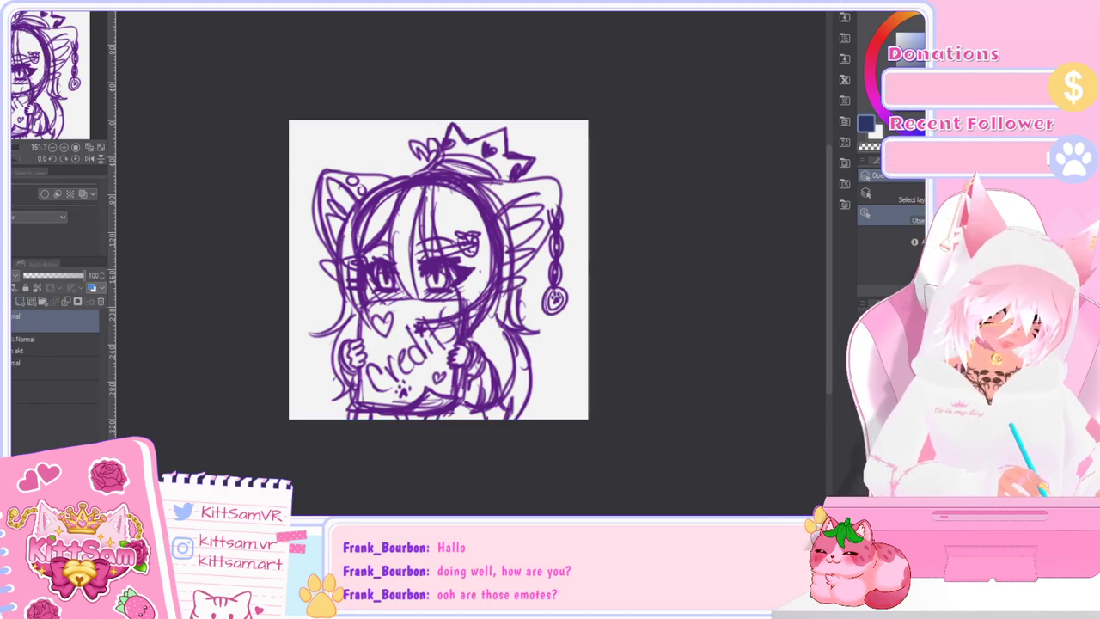
click(97, 343)
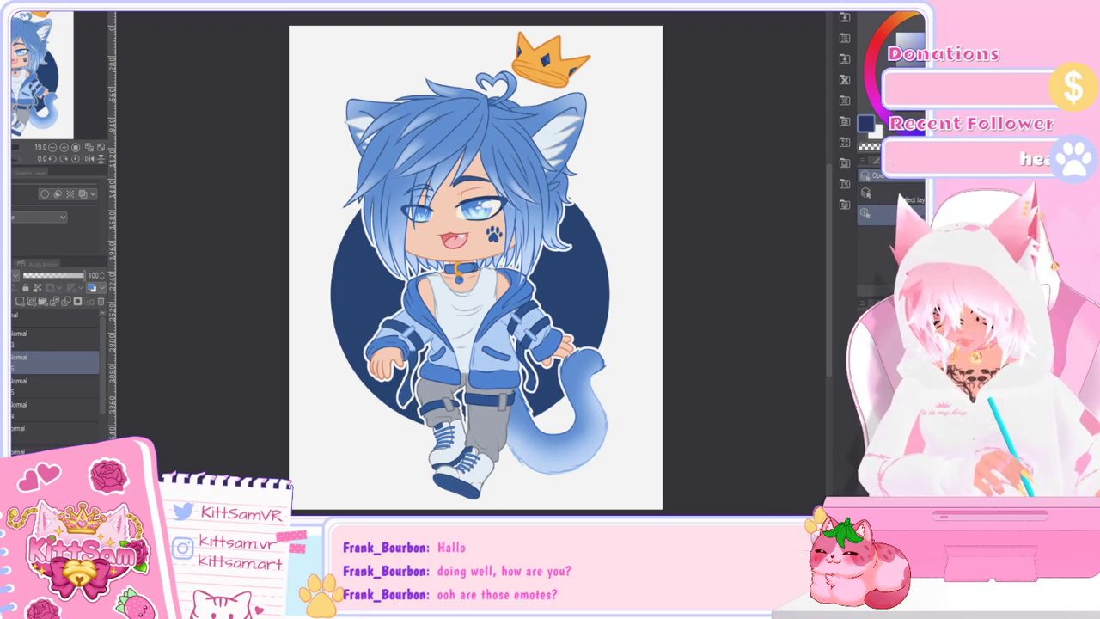
Step: Return from the cat-boy illustration to the credits sketch and examine the whole drawing at different magnifications
key(ctrl+Tab)
scroll(475, 262, down, 3)
scroll(475, 262, up, 3)
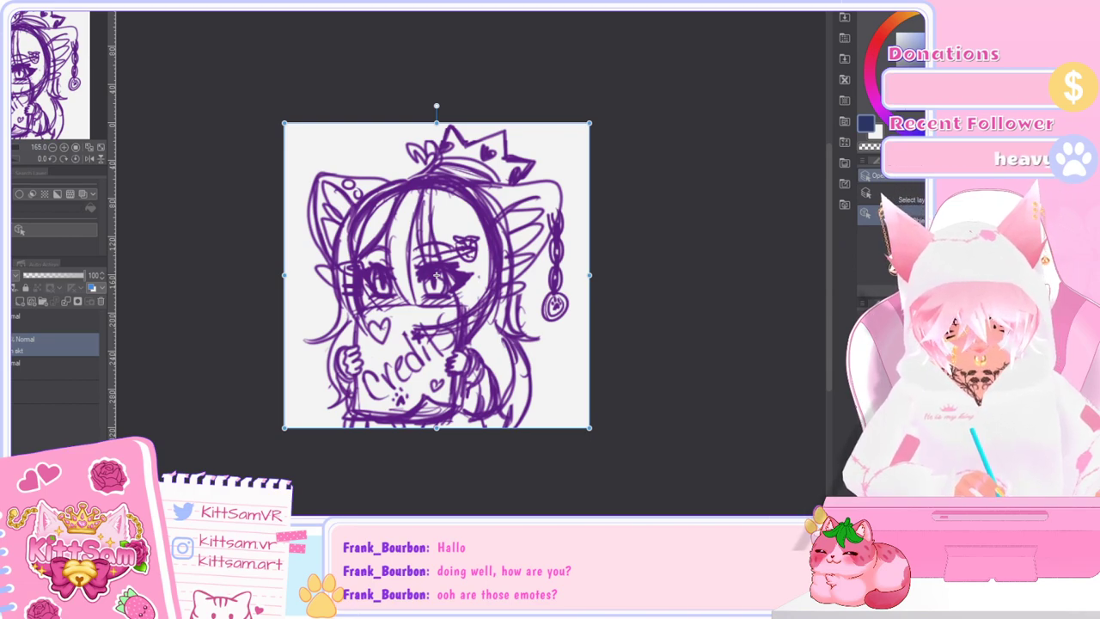
scroll(217, 330, down, 4)
scroll(216, 330, up, 6)
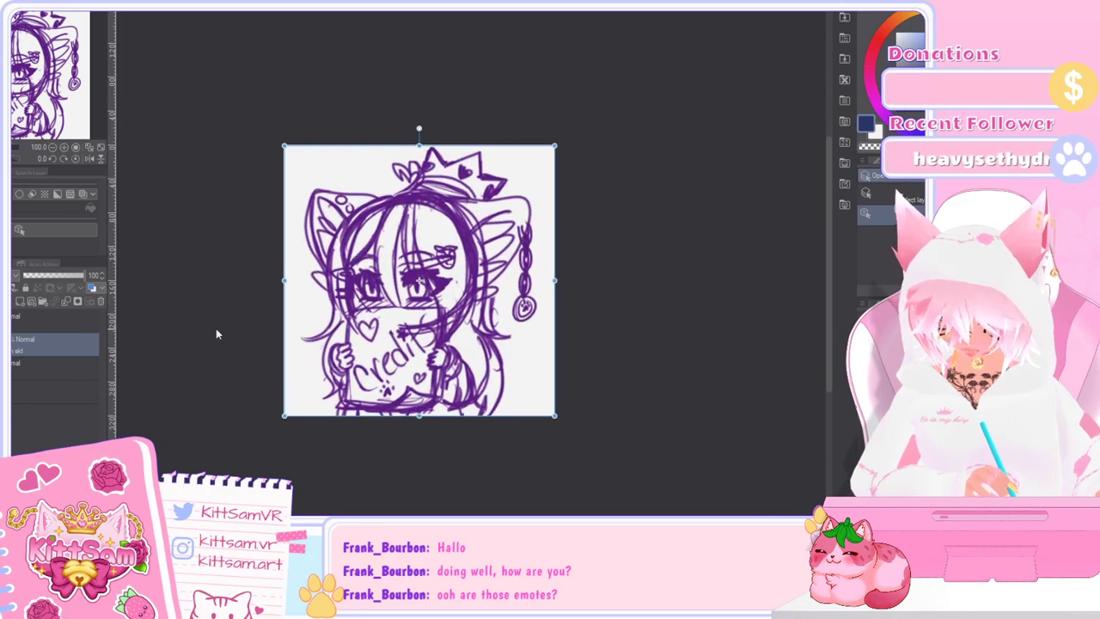
scroll(232, 316, up, 3)
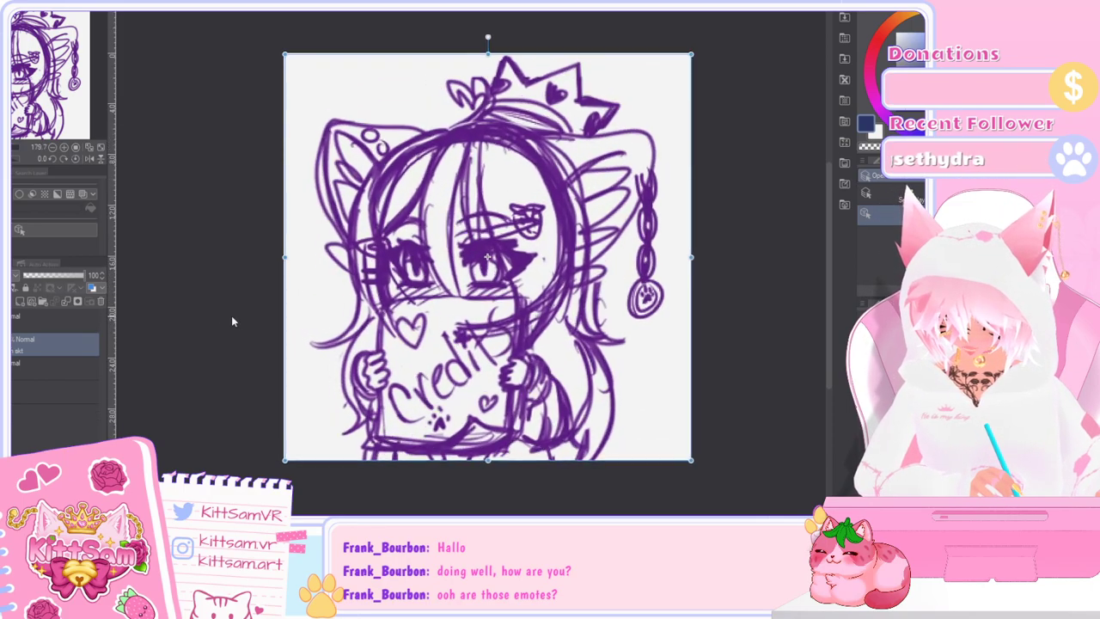
scroll(251, 298, down, 1)
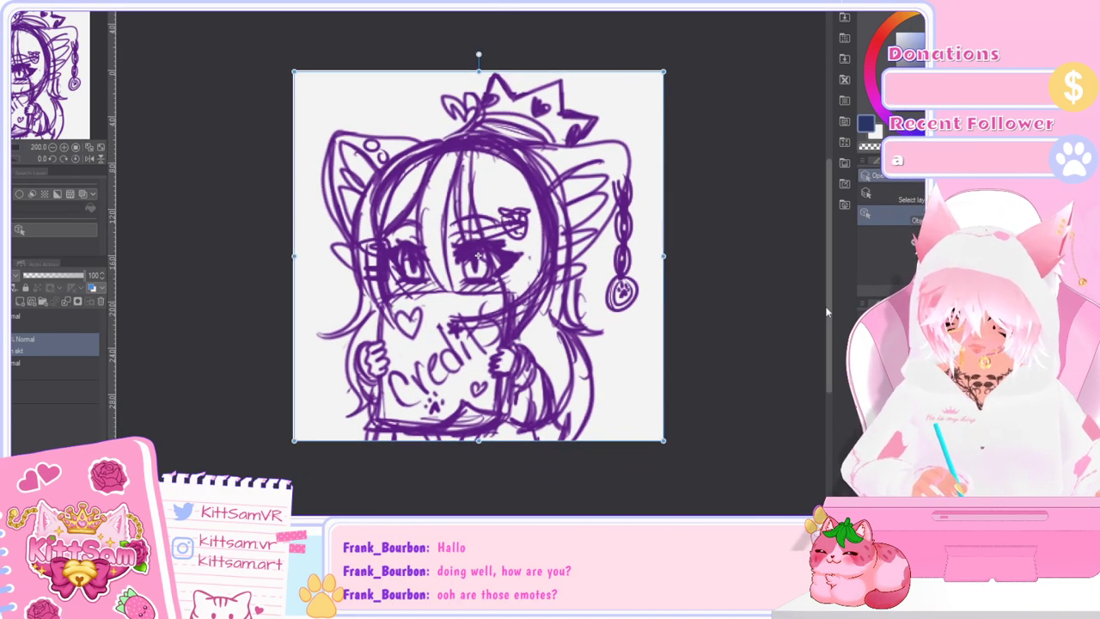
mouse_move(827, 307)
mouse_down()
mouse_move(822, 294)
mouse_move(835, 303)
mouse_up()
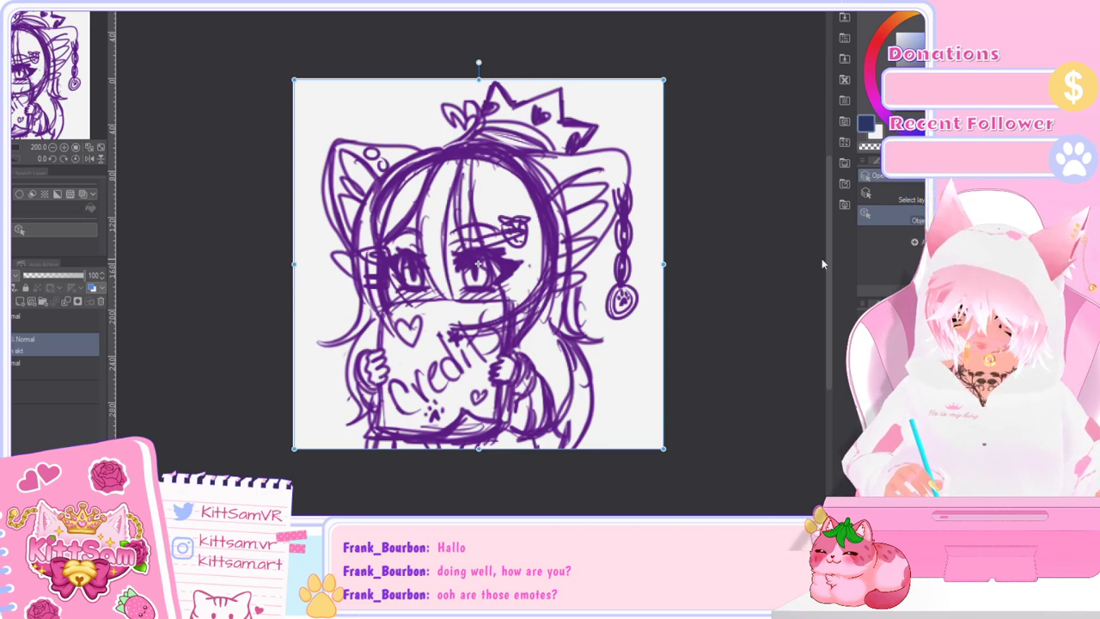
scroll(831, 258, up, 1)
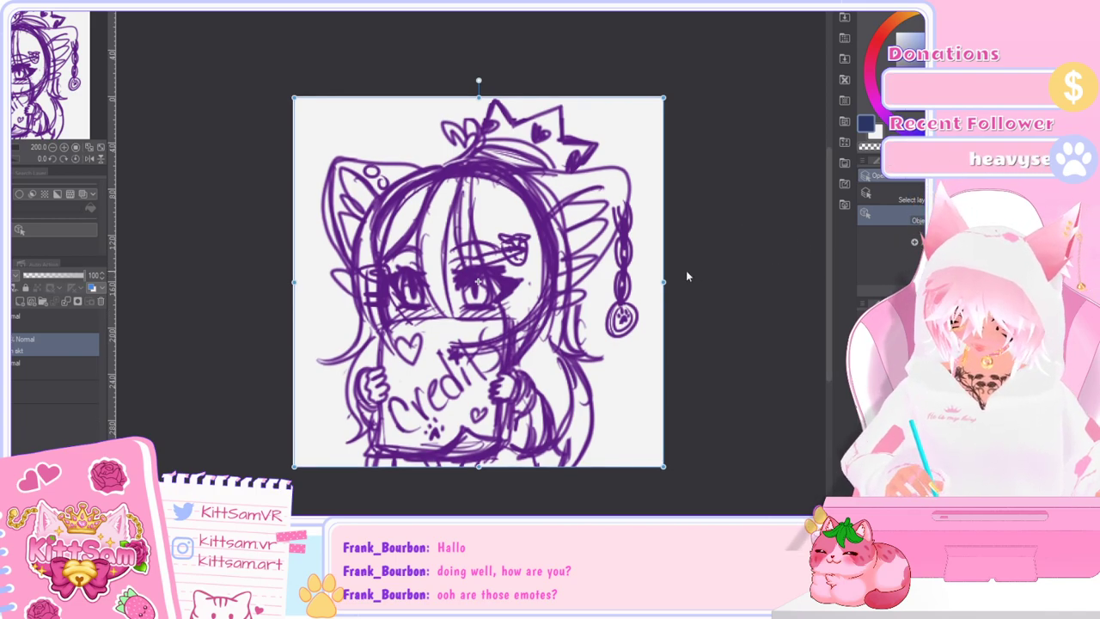
scroll(686, 271, up, 1)
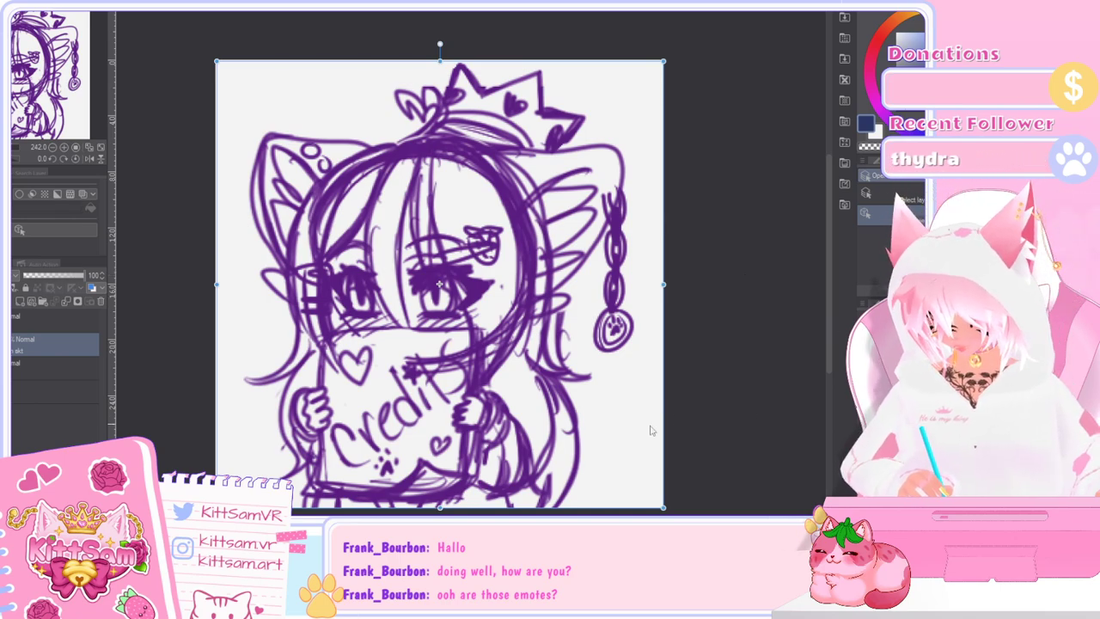
scroll(612, 421, left, 1)
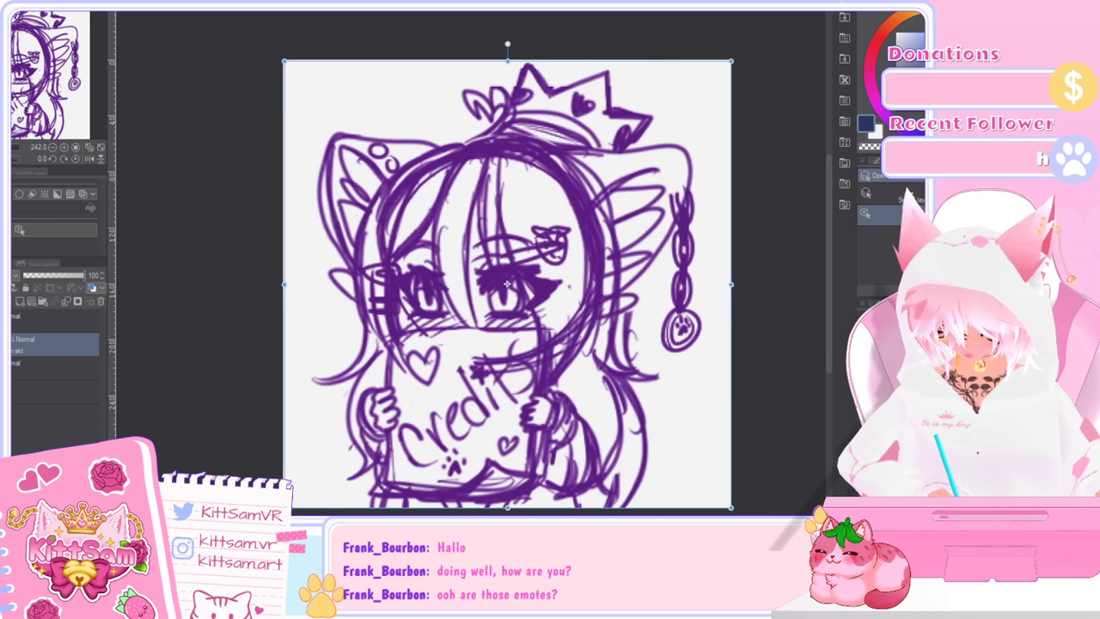
scroll(611, 421, down, 1)
scroll(607, 455, up, 1)
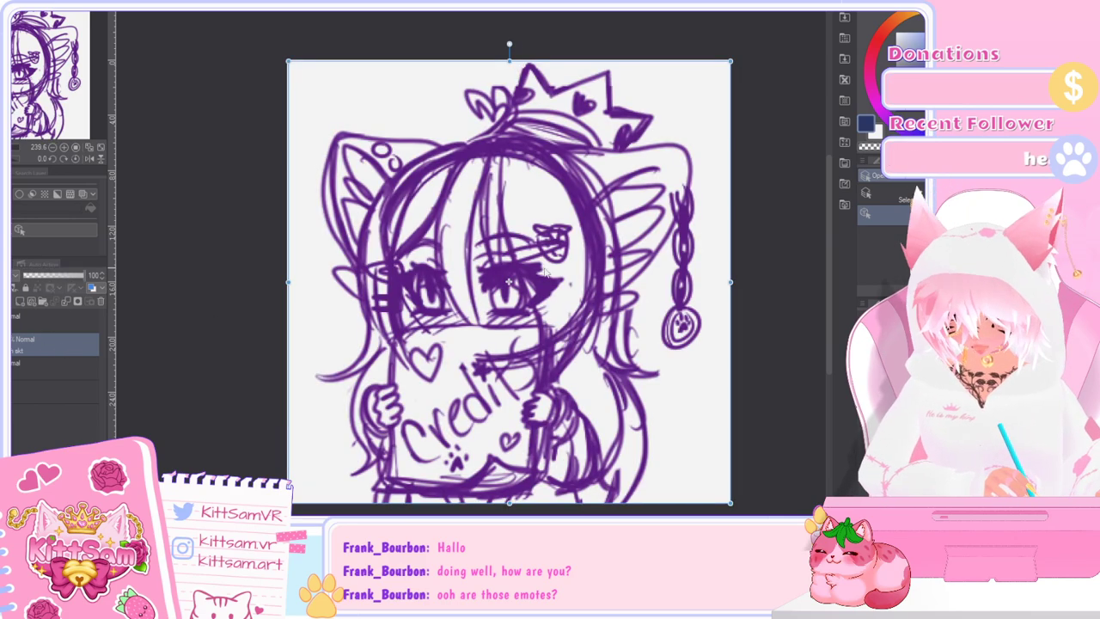
Step: Lower the credits sketch layer's opacity to 61 and select the empty layer above it for drawing with the Pen tool
click(56, 277)
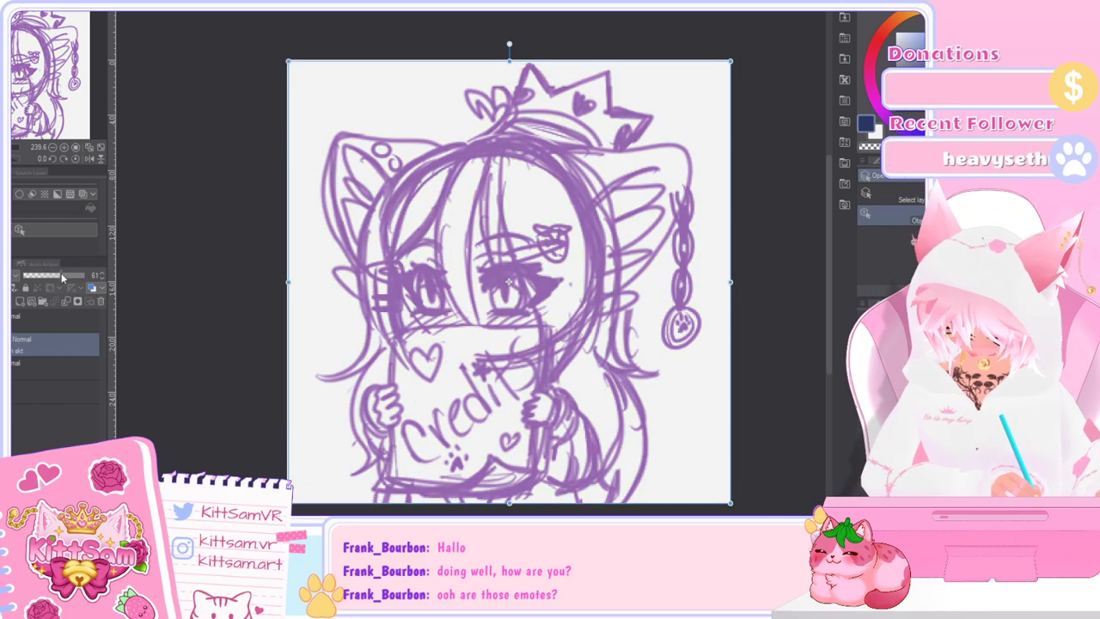
click(38, 317)
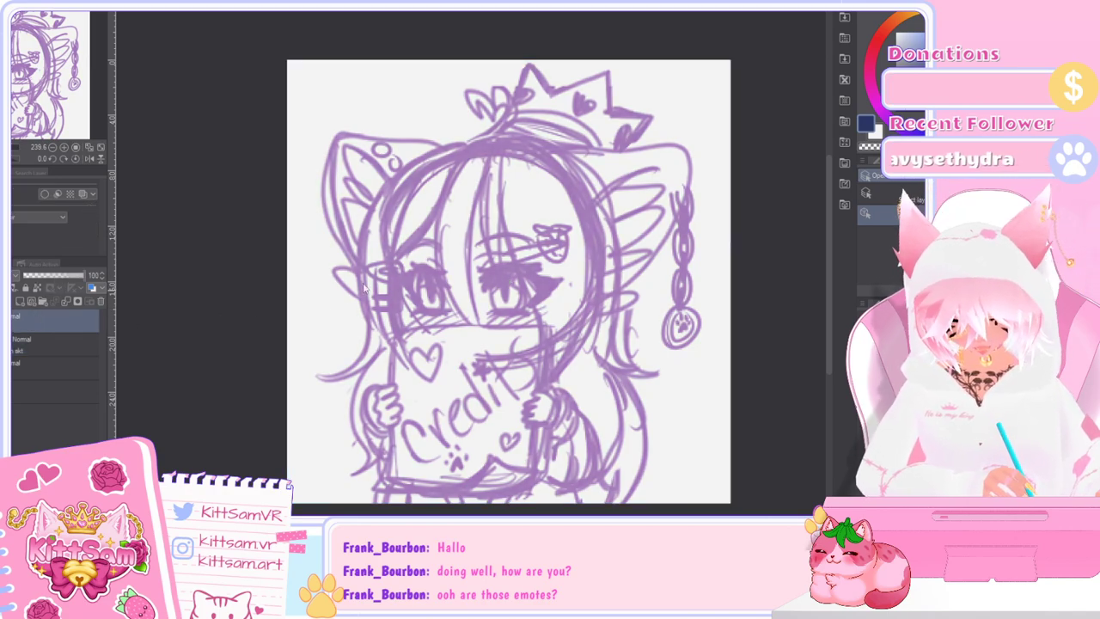
key(p)
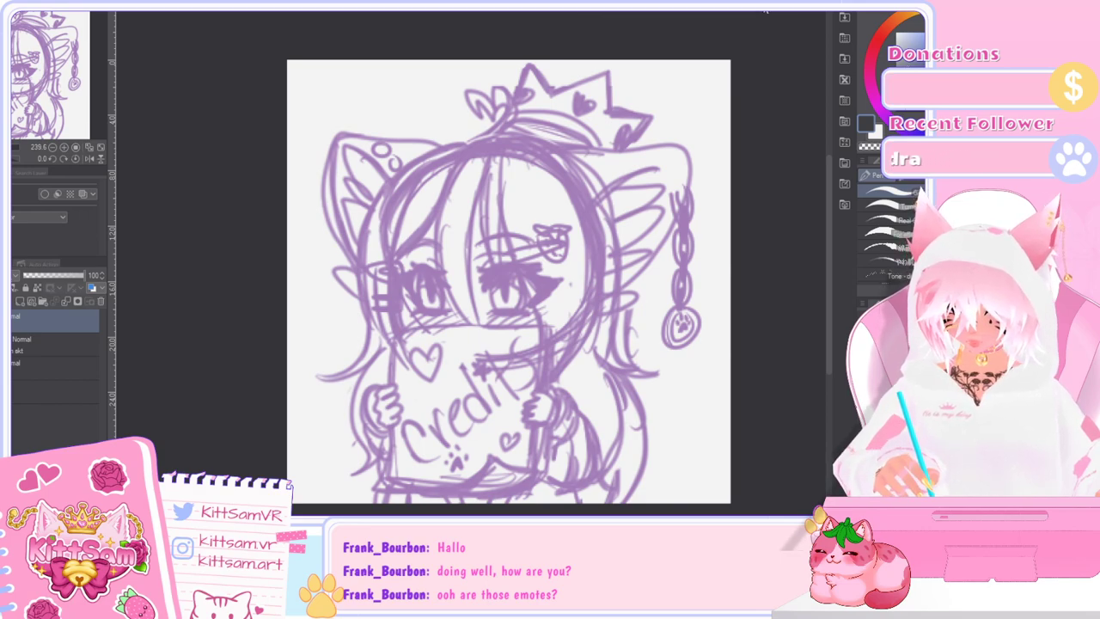
Step: Show the pink cat-girl reference image beside the canvas, enlarged to 25% and framed on her head and upper body
click(845, 17)
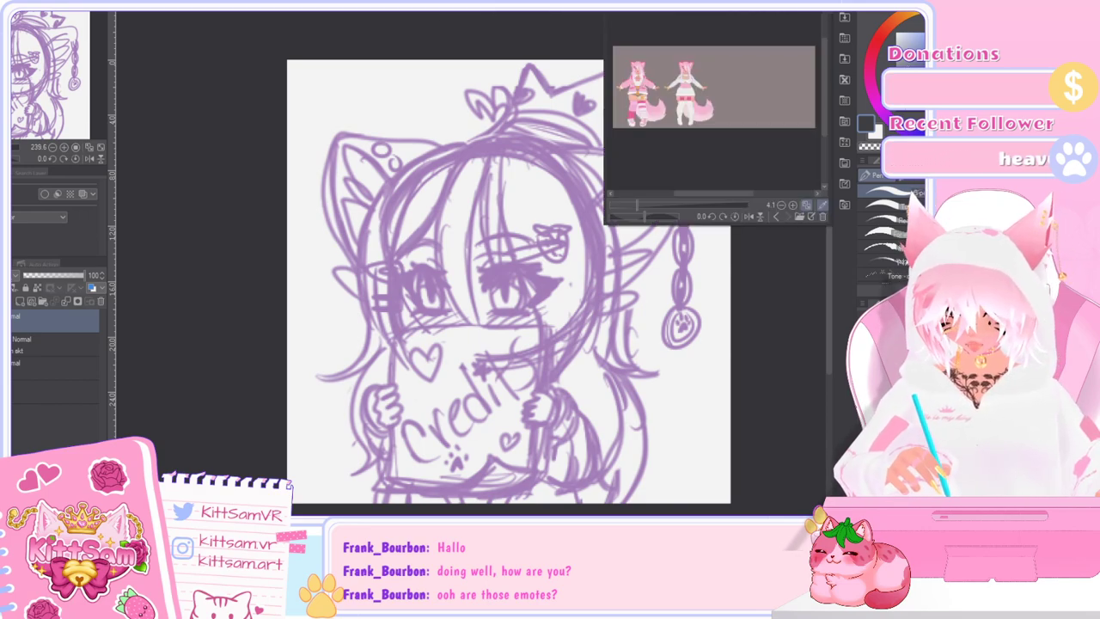
click(792, 206)
click(793, 205)
click(792, 206)
click(792, 205)
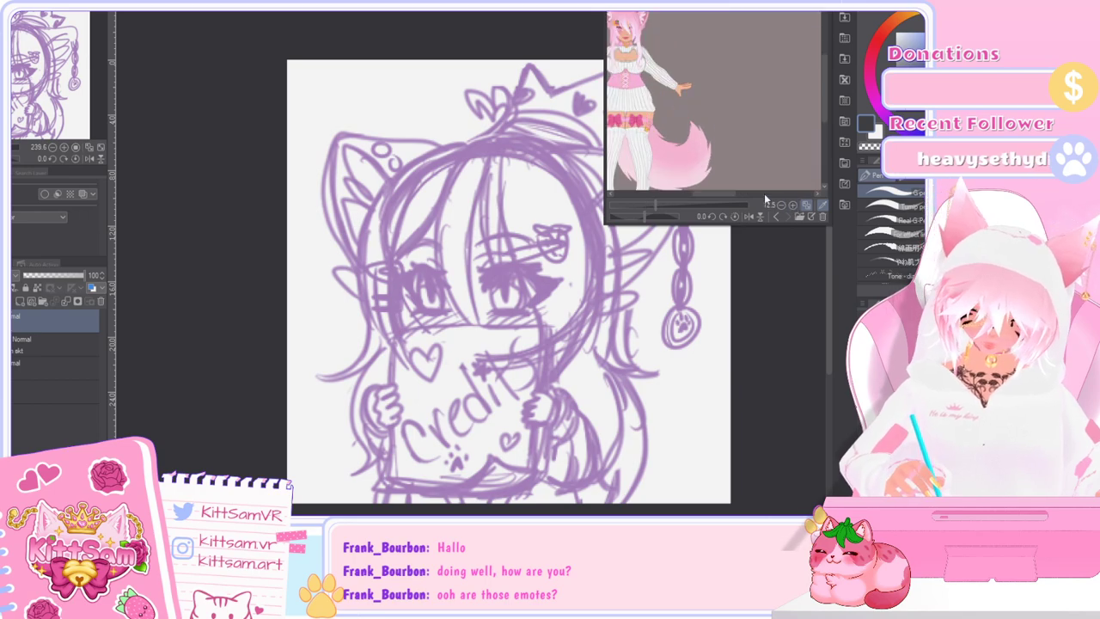
drag(726, 194, 681, 194)
click(792, 206)
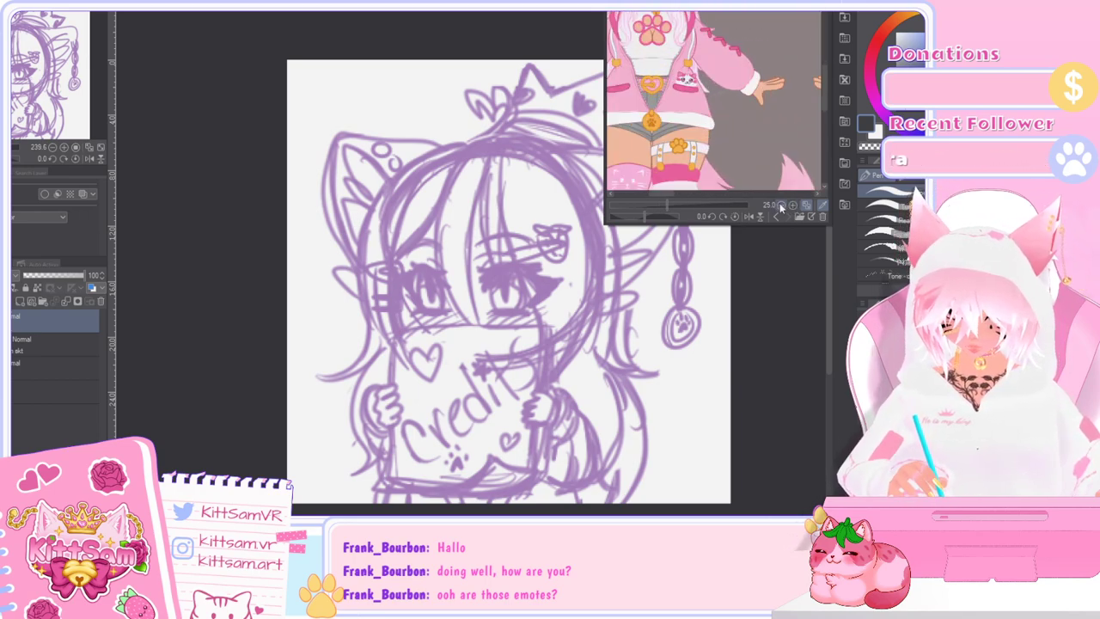
drag(825, 97, 825, 61)
drag(685, 194, 645, 196)
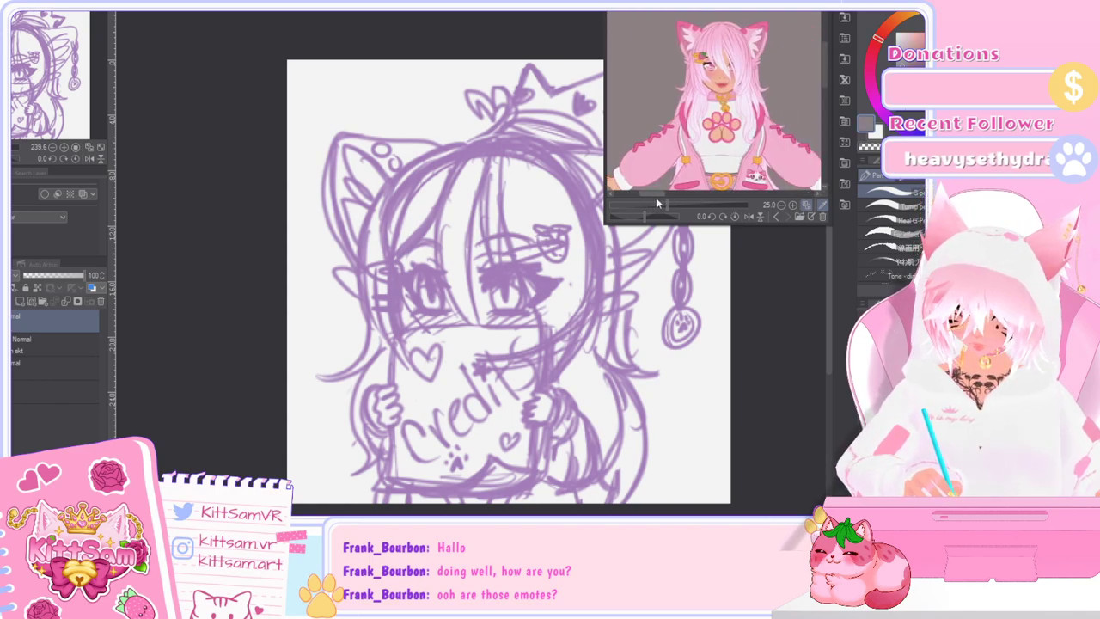
Step: Bring up the color mixing area and clear the old blue and skin-tone paint blobs from it
click(532, 11)
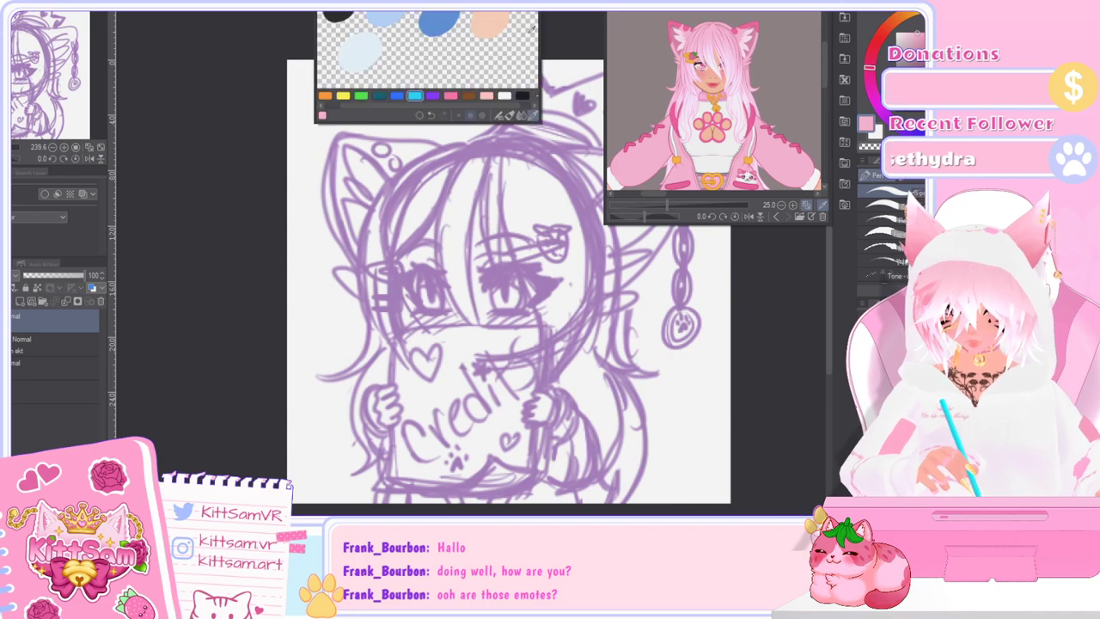
click(420, 116)
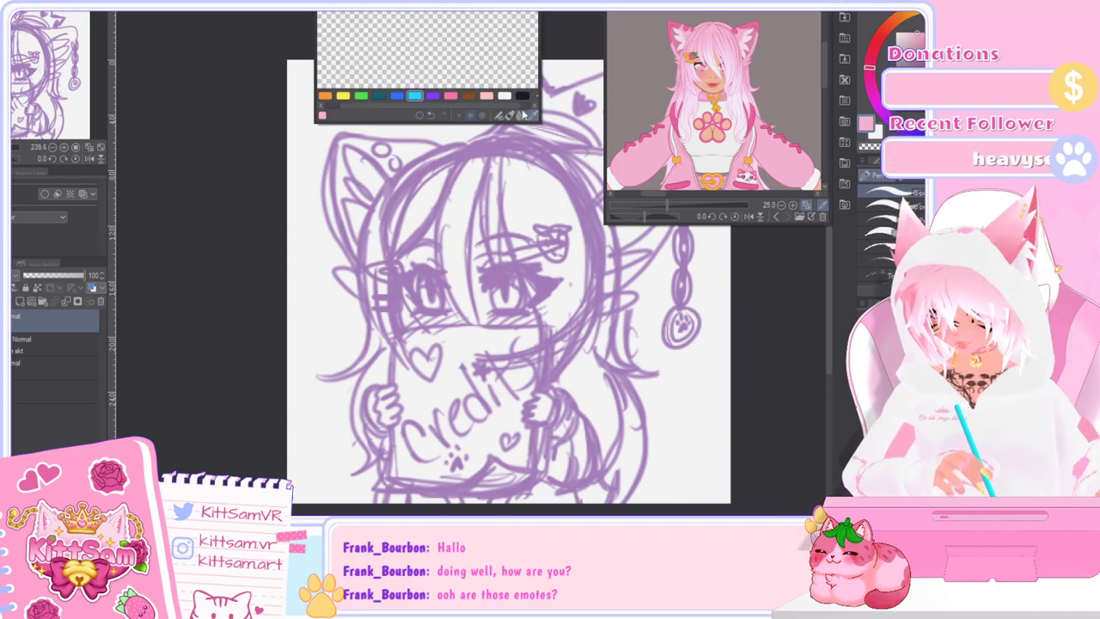
Step: Paint light pink, deep pink, white, mid pink and golden orange swatches in the color mixing area to match the reference character
drag(361, 23, 348, 14)
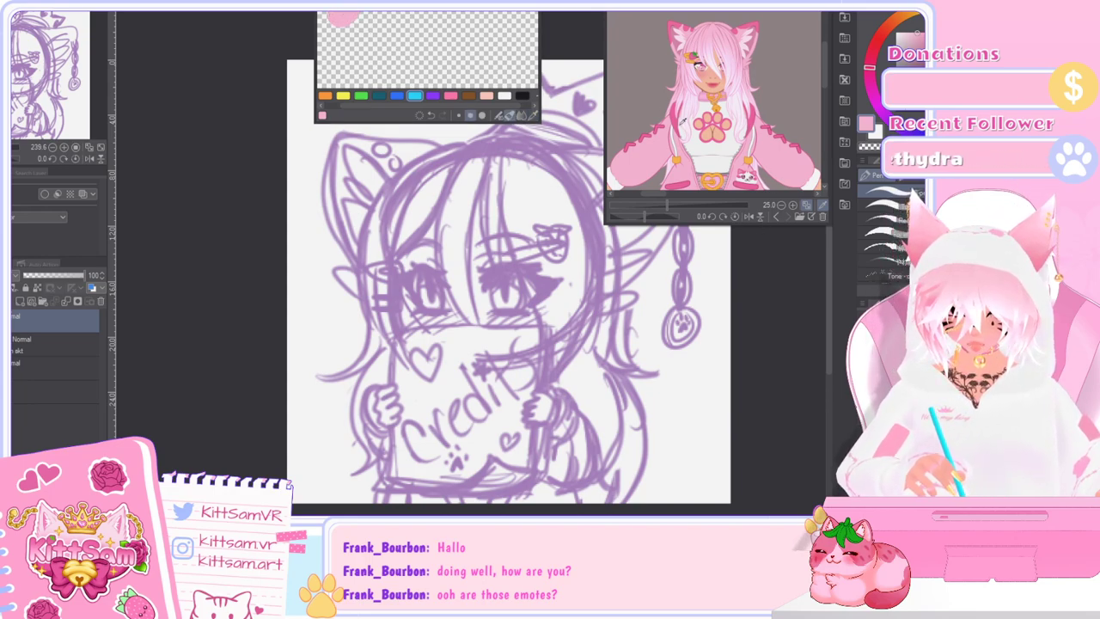
click(680, 187)
drag(380, 16, 377, 17)
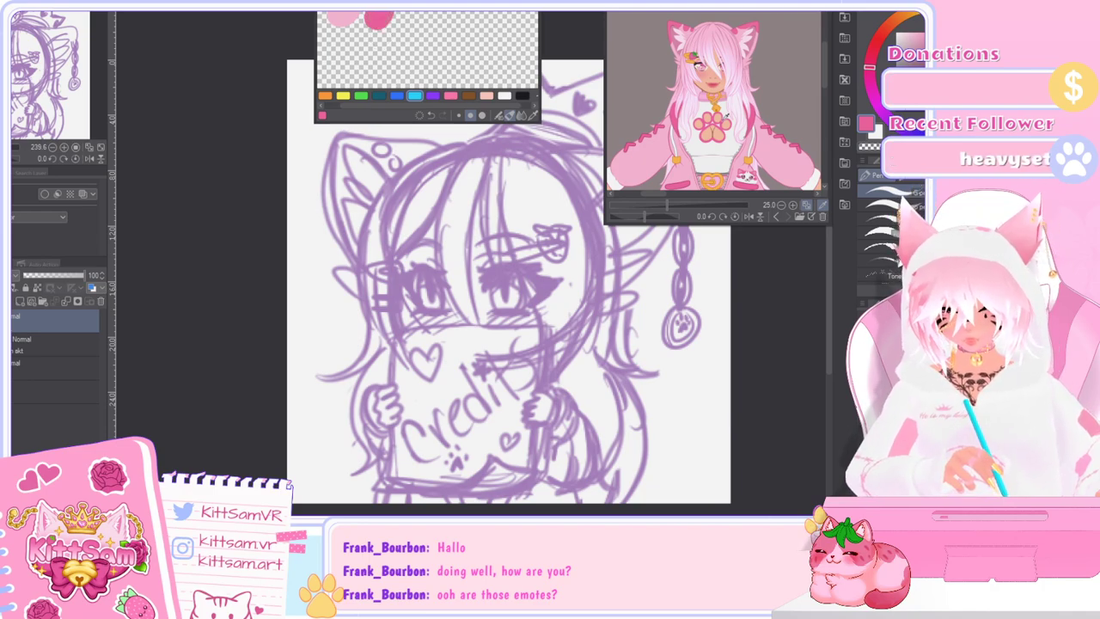
click(716, 144)
drag(349, 51, 344, 45)
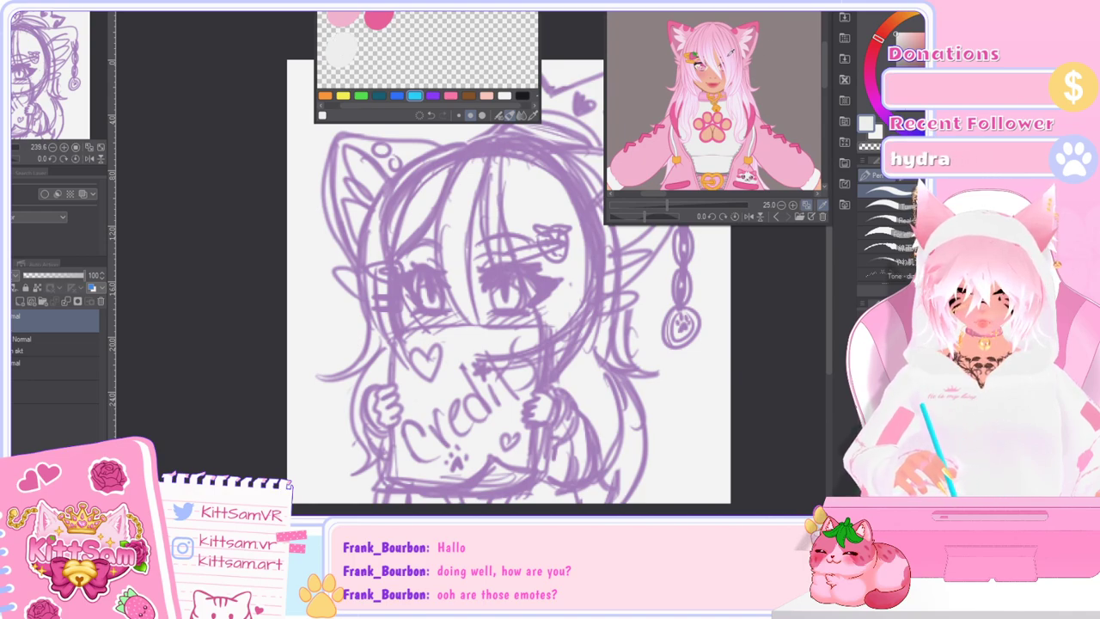
click(717, 29)
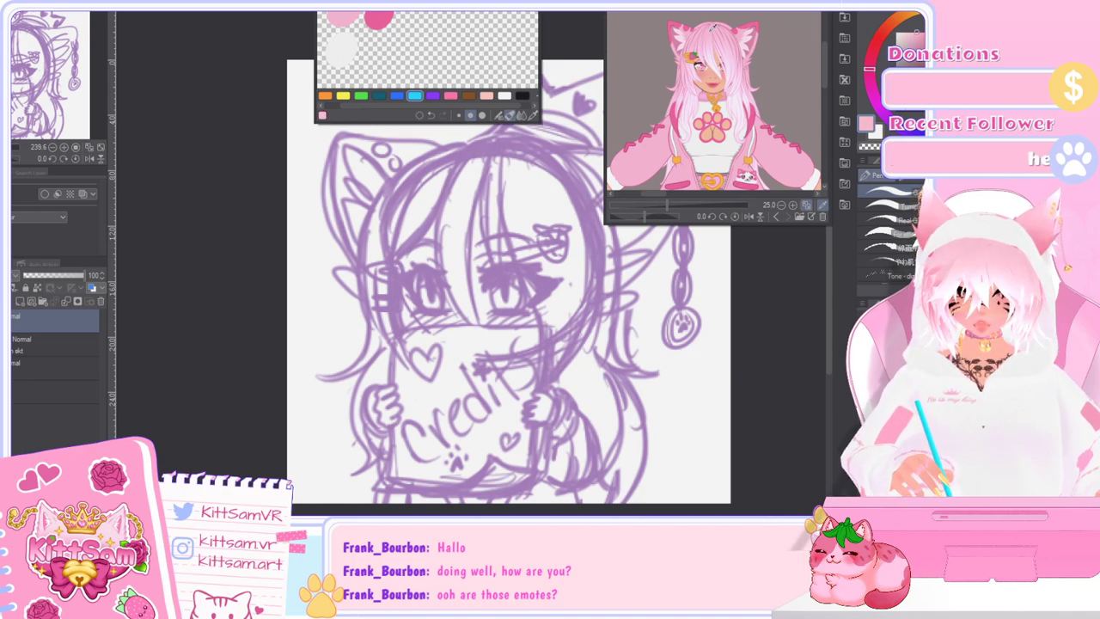
drag(383, 57, 391, 52)
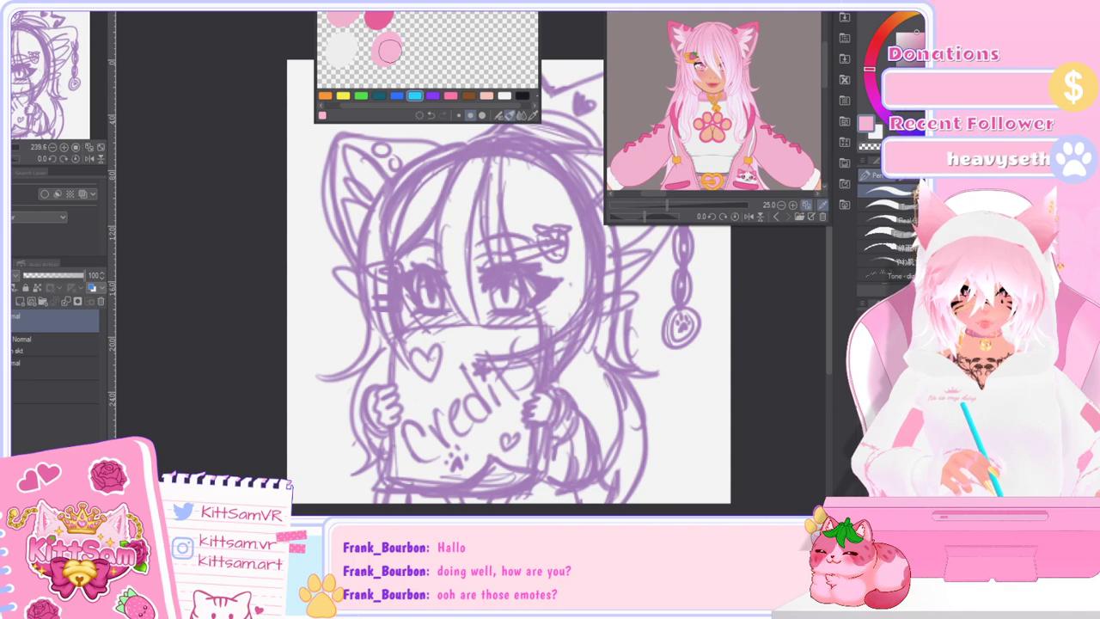
click(325, 96)
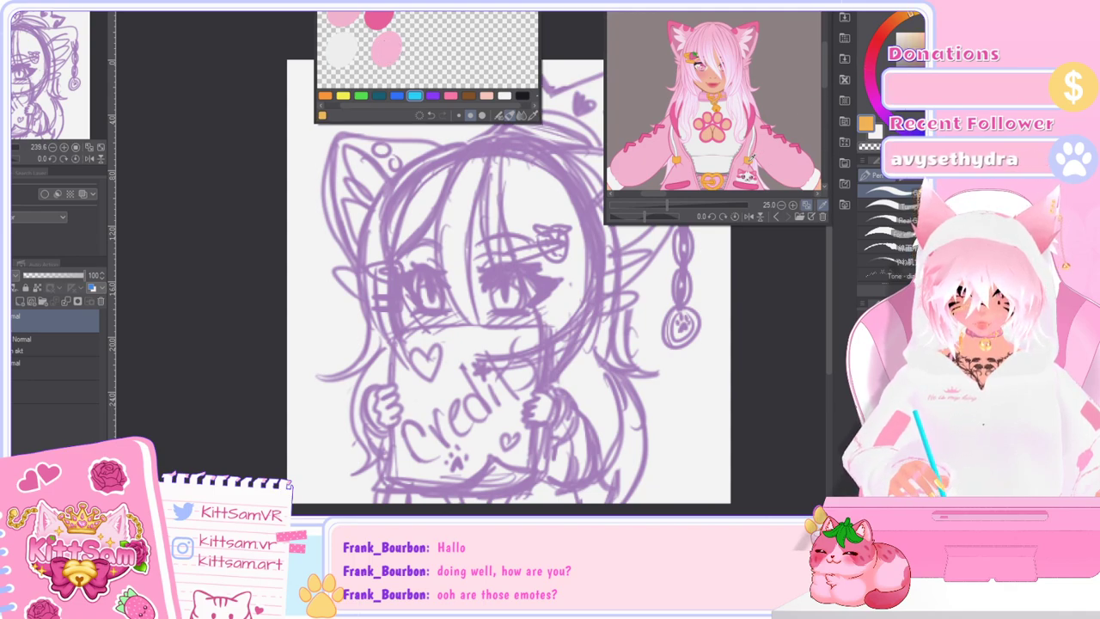
drag(425, 17, 432, 26)
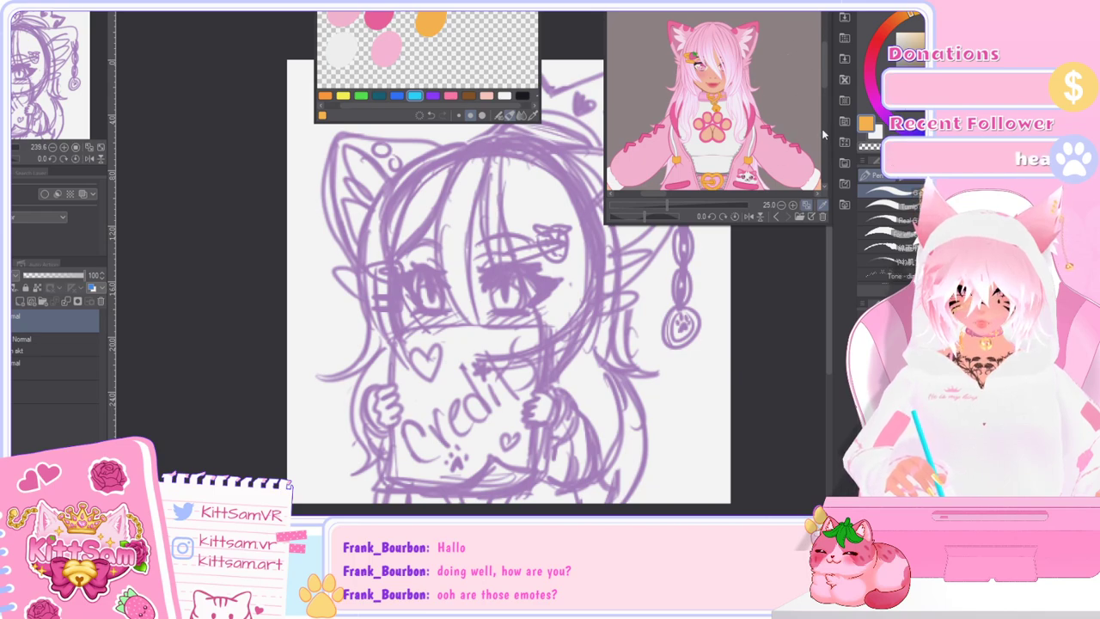
drag(823, 88, 822, 144)
click(738, 61)
mouse_move(444, 48)
mouse_down()
mouse_move(430, 64)
mouse_move(440, 58)
mouse_up()
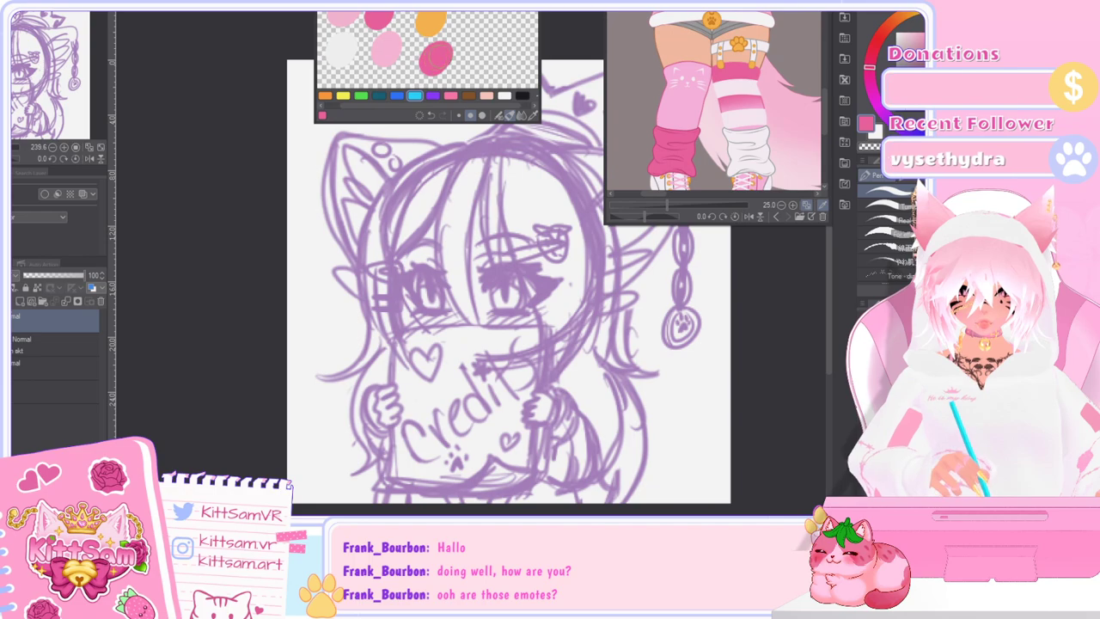
key(ctrl+z)
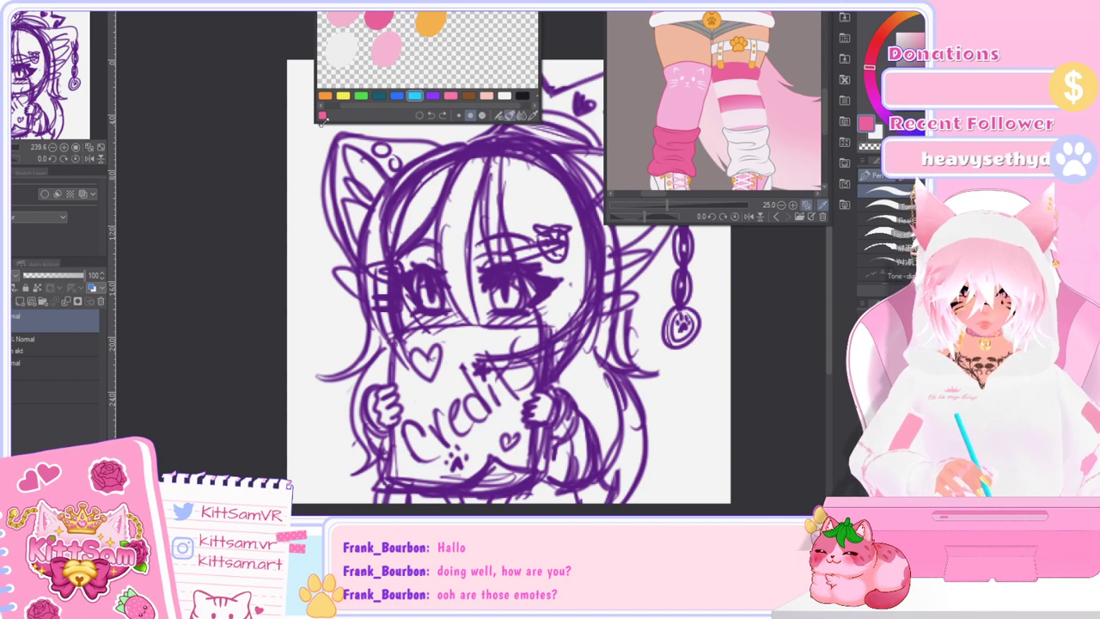
key(ctrl+y)
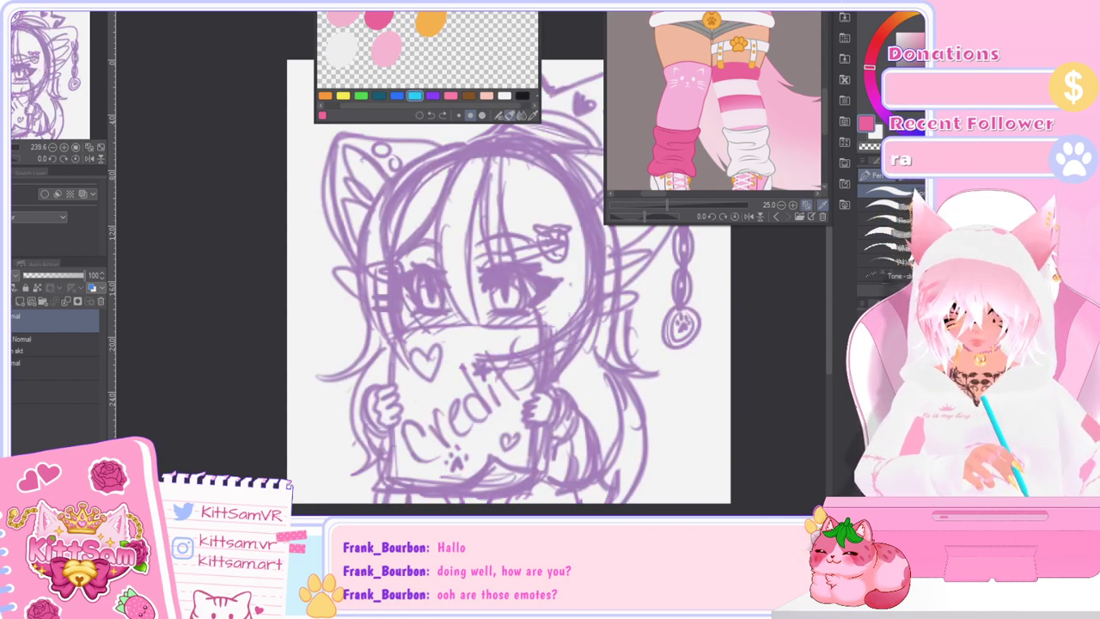
Step: Add a gray swatch and a green swatch from the cat-girl reference to the color mixing area
drag(824, 114, 814, 81)
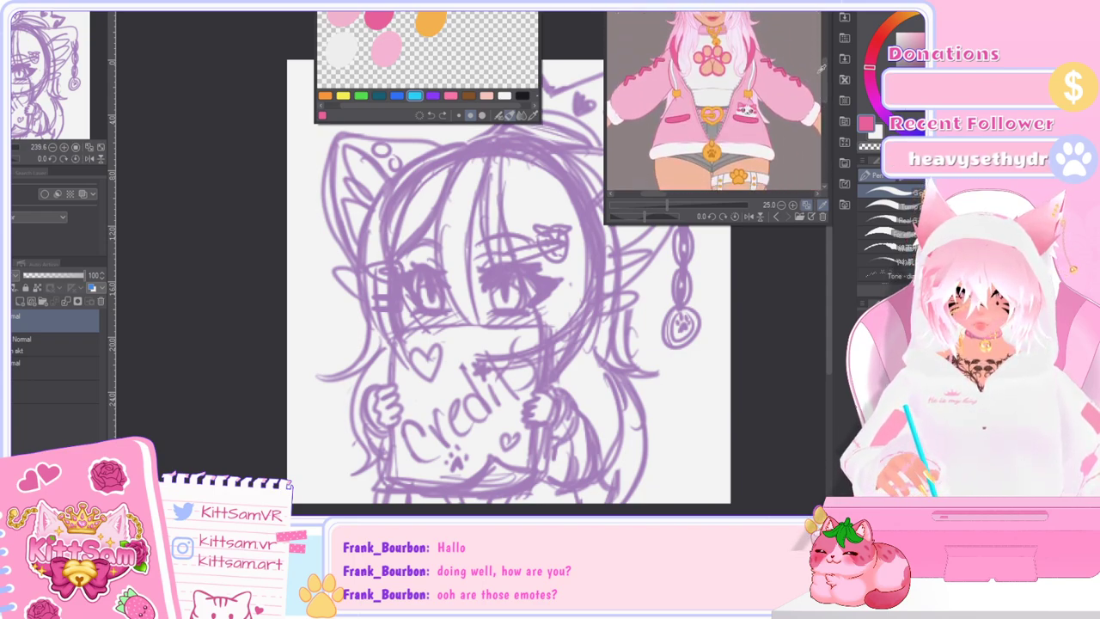
drag(433, 60, 438, 53)
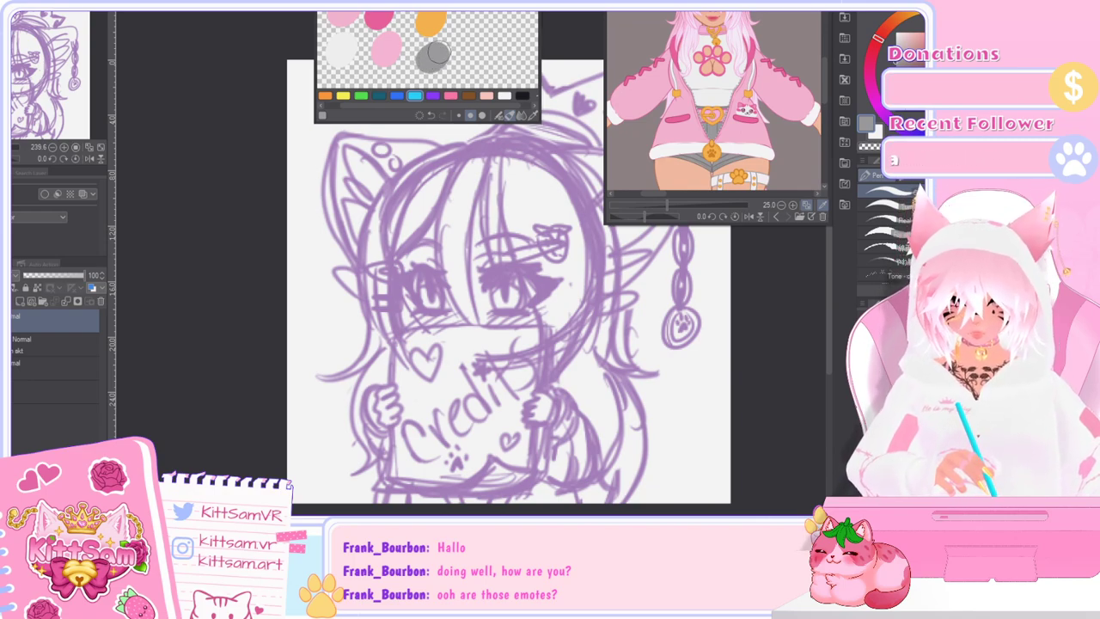
mouse_move(659, 194)
mouse_down()
mouse_move(680, 194)
mouse_move(659, 196)
mouse_up()
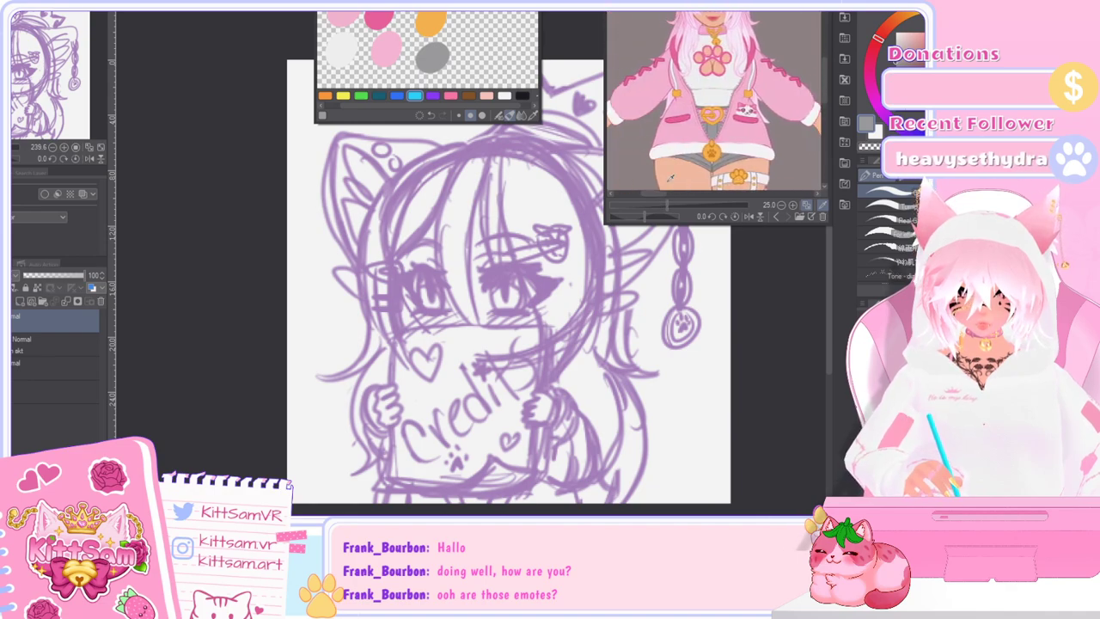
drag(822, 92, 824, 73)
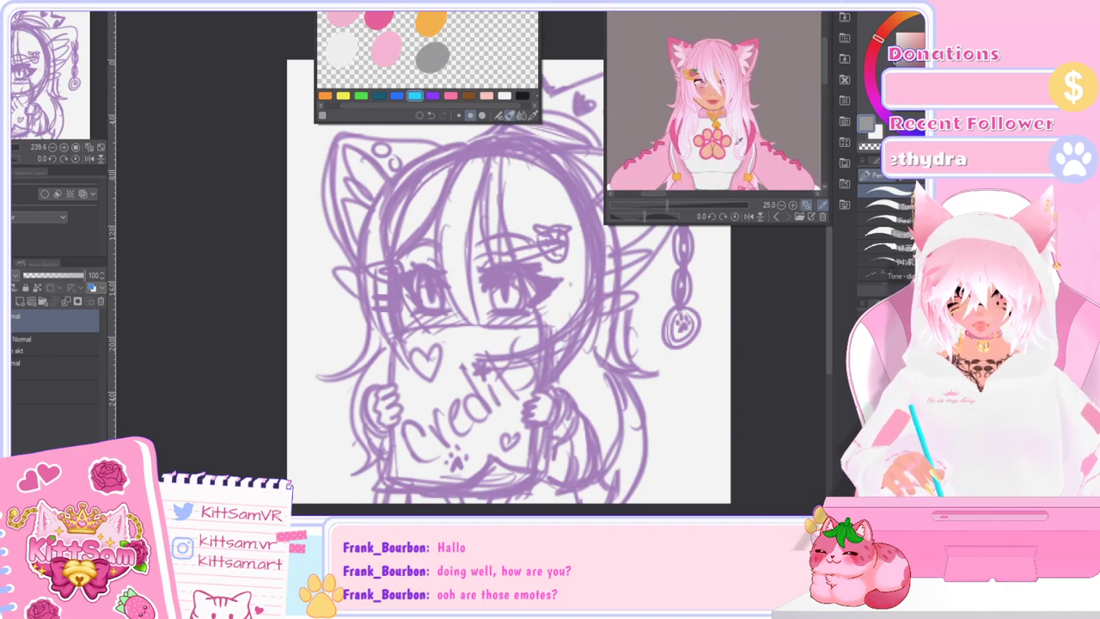
click(793, 207)
click(792, 206)
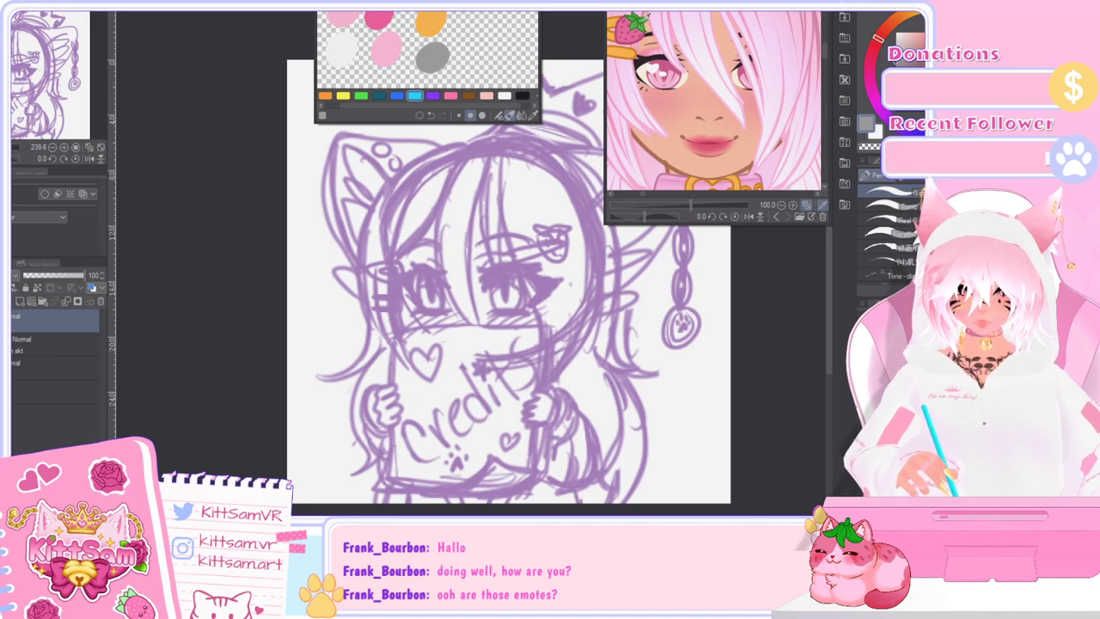
click(782, 207)
click(782, 206)
drag(470, 29, 483, 21)
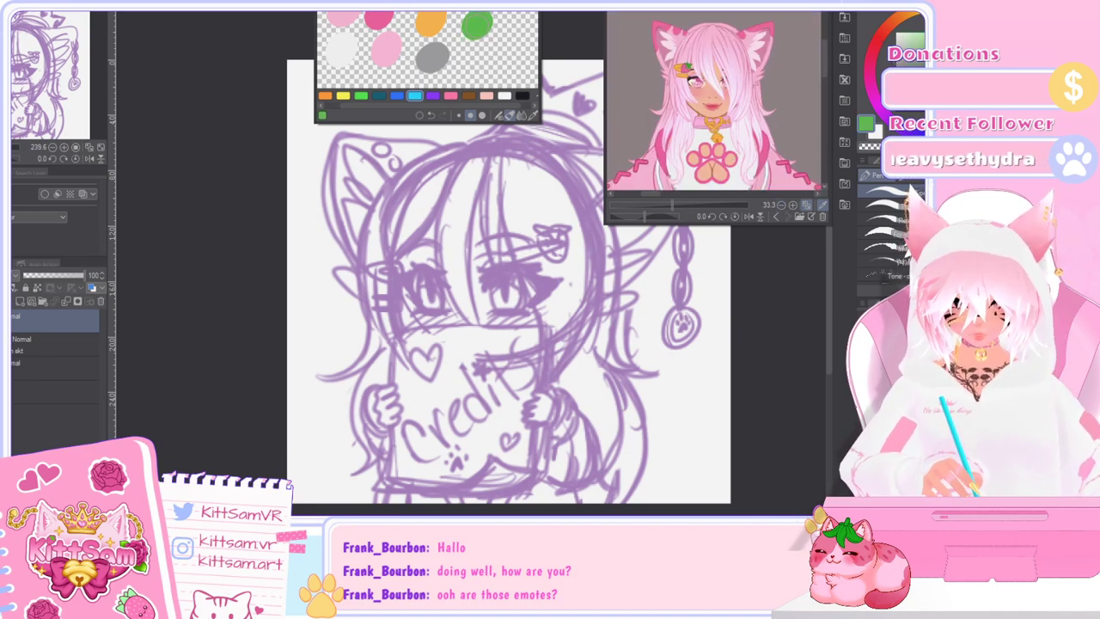
Step: Enlarge the reference face to 100%, sample its rose-red, and add that color as a swatch beneath the green one
click(792, 204)
click(793, 205)
click(665, 71)
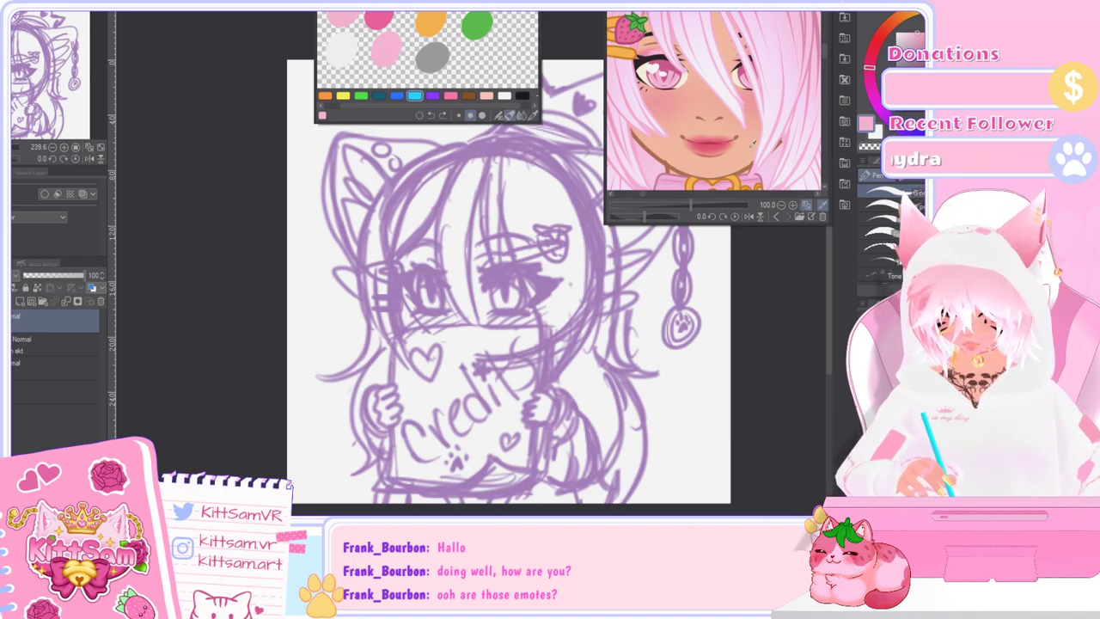
key(ctrl+plus)
key(ctrl+plus)
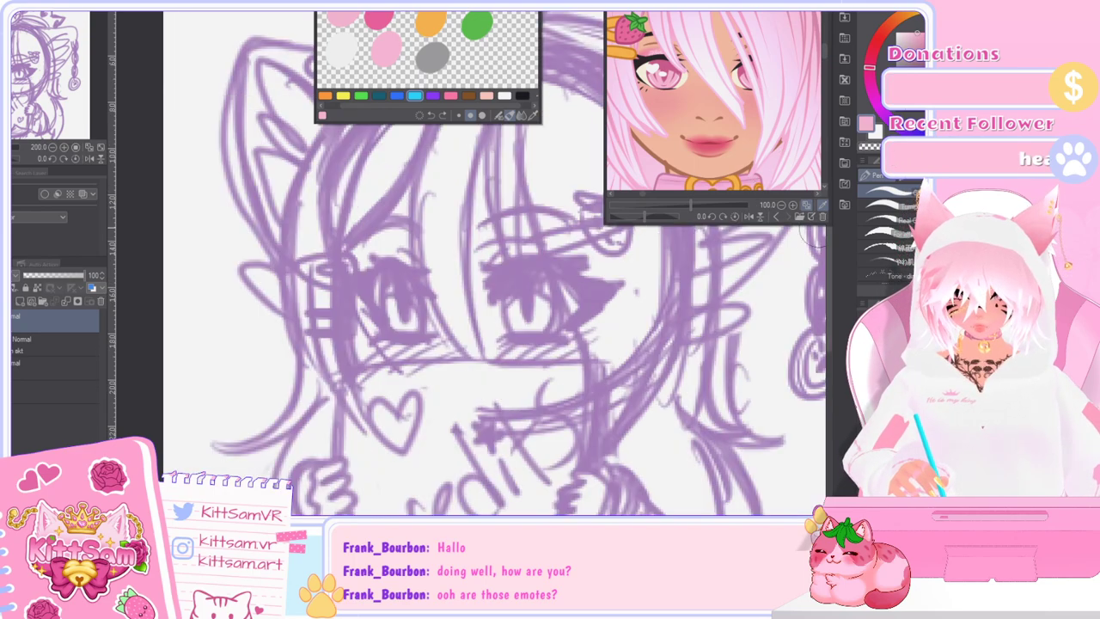
click(711, 142)
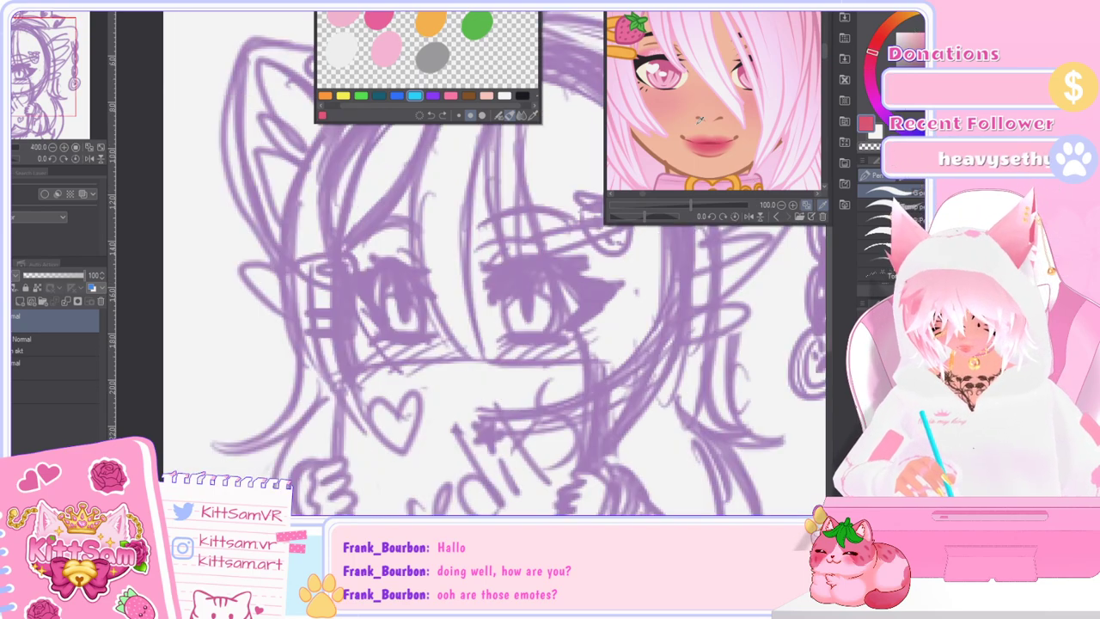
click(483, 57)
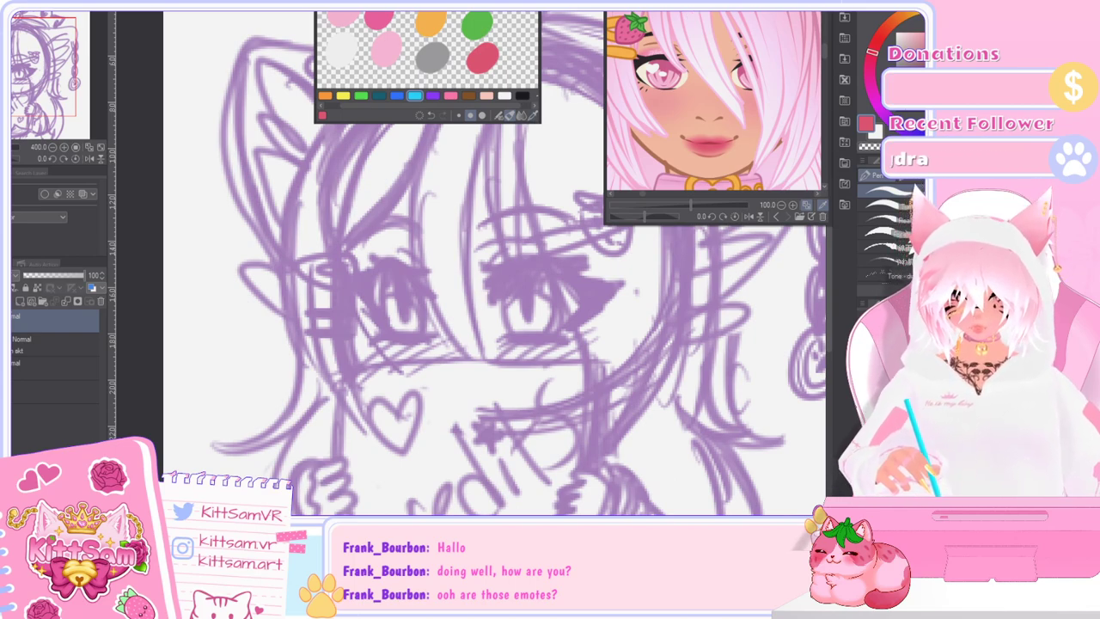
Step: Check the reference character's legs and shoes at 25%, and close the reference image and the color mixing area
click(782, 211)
click(782, 212)
drag(824, 72, 823, 130)
mouse_move(663, 203)
mouse_down()
mouse_move(698, 202)
mouse_move(658, 211)
mouse_up()
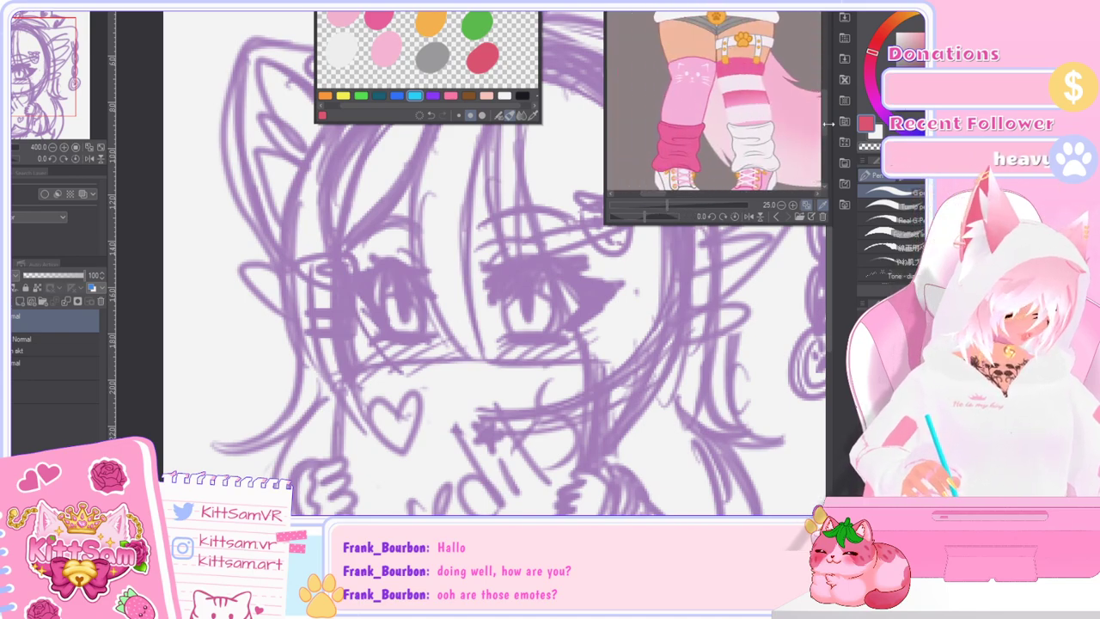
drag(823, 133, 824, 65)
click(827, 7)
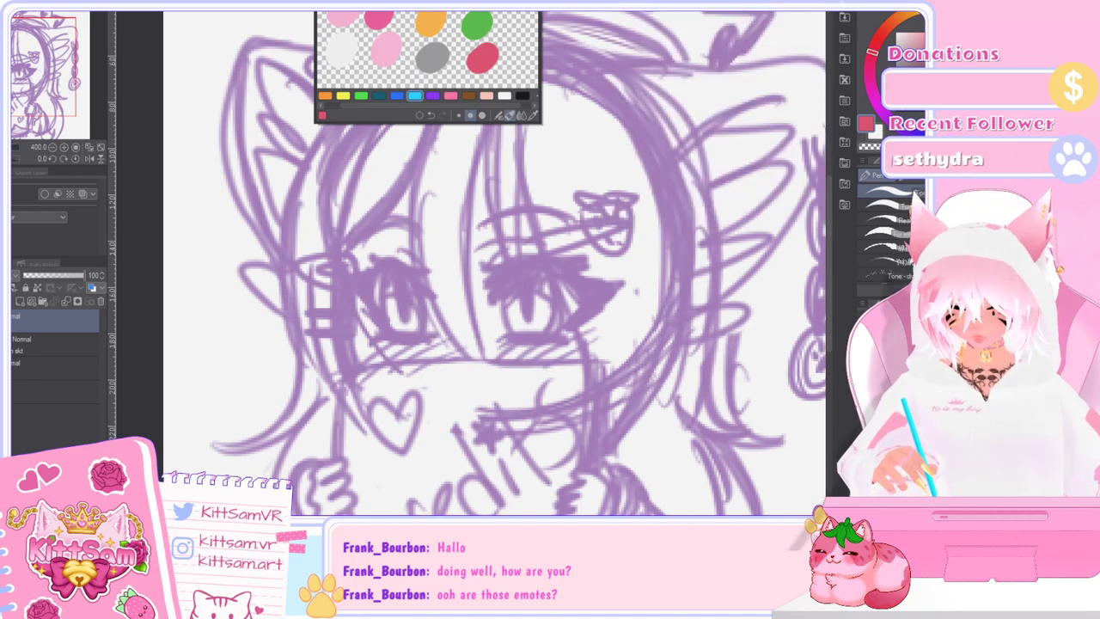
click(535, 7)
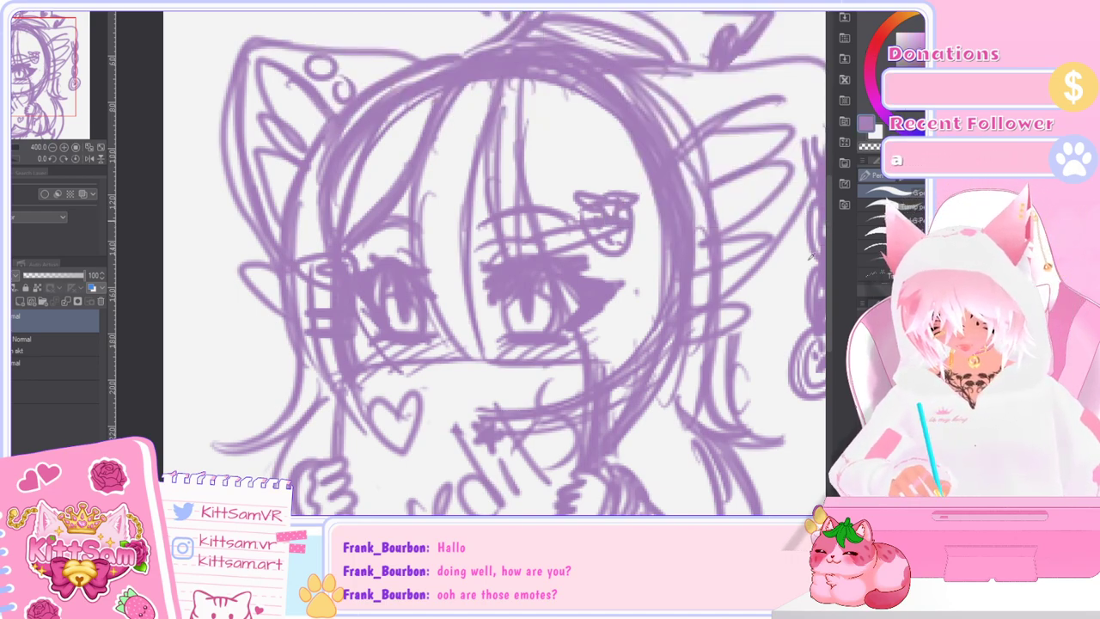
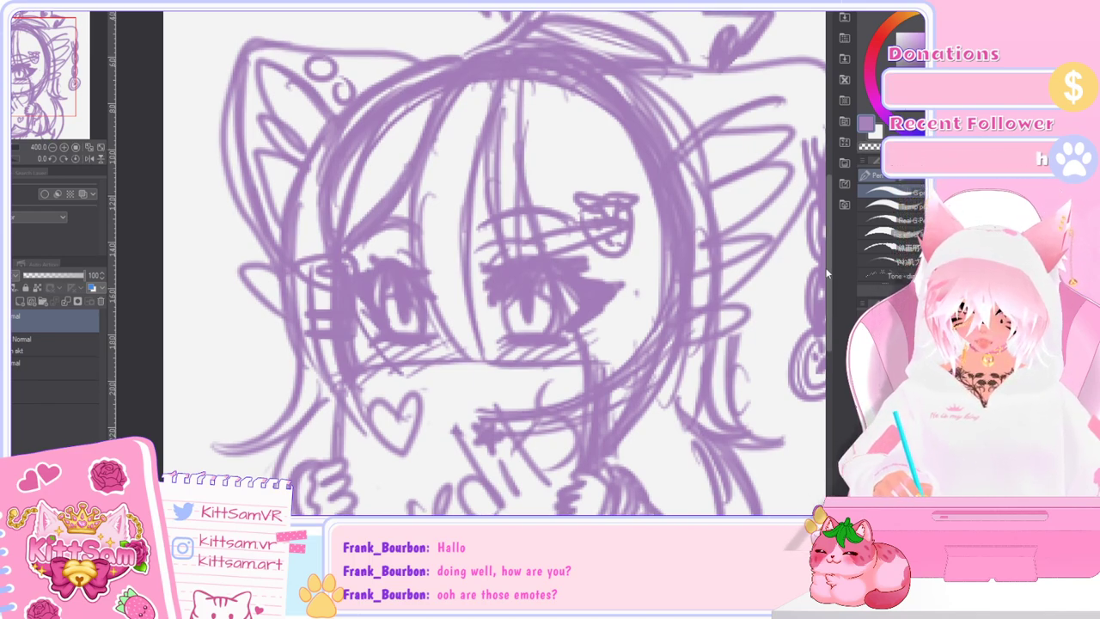
Step: Switch the drawing color from purple to near-black for inking over the credits sketch
scroll(825, 311, down, 3)
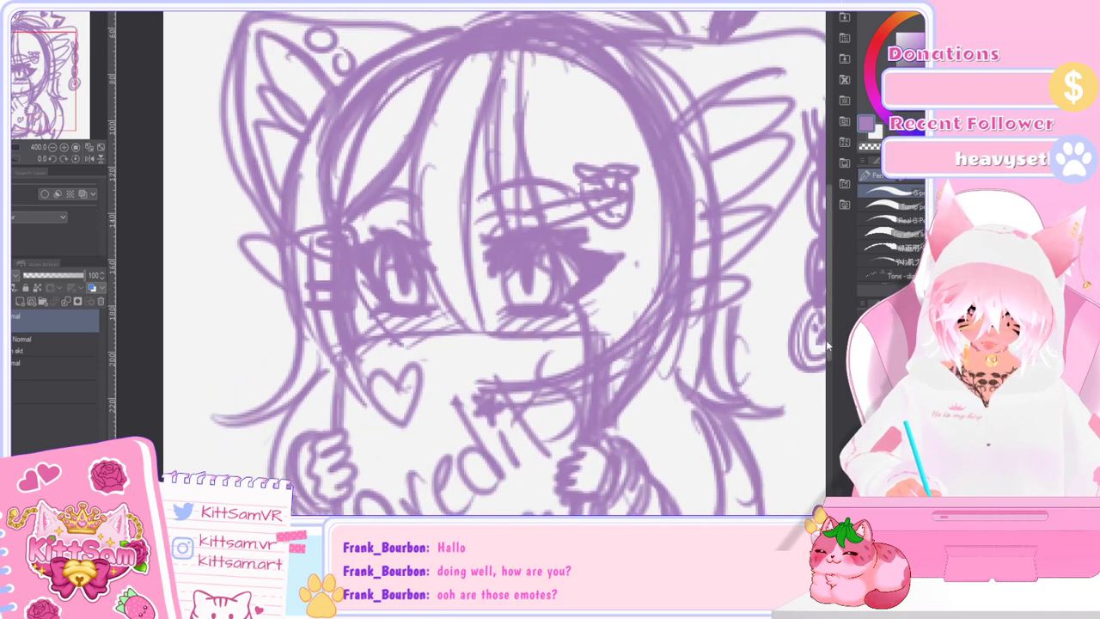
mouse_move(521, 529)
mouse_down()
mouse_move(539, 529)
mouse_move(530, 530)
mouse_up()
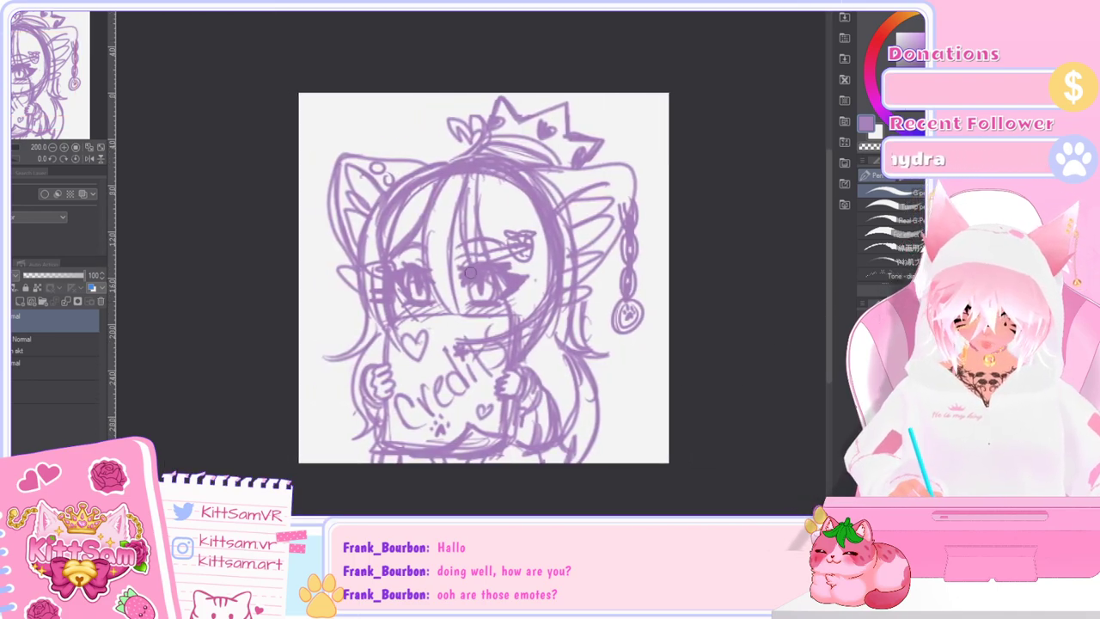
scroll(567, 332, up, 3)
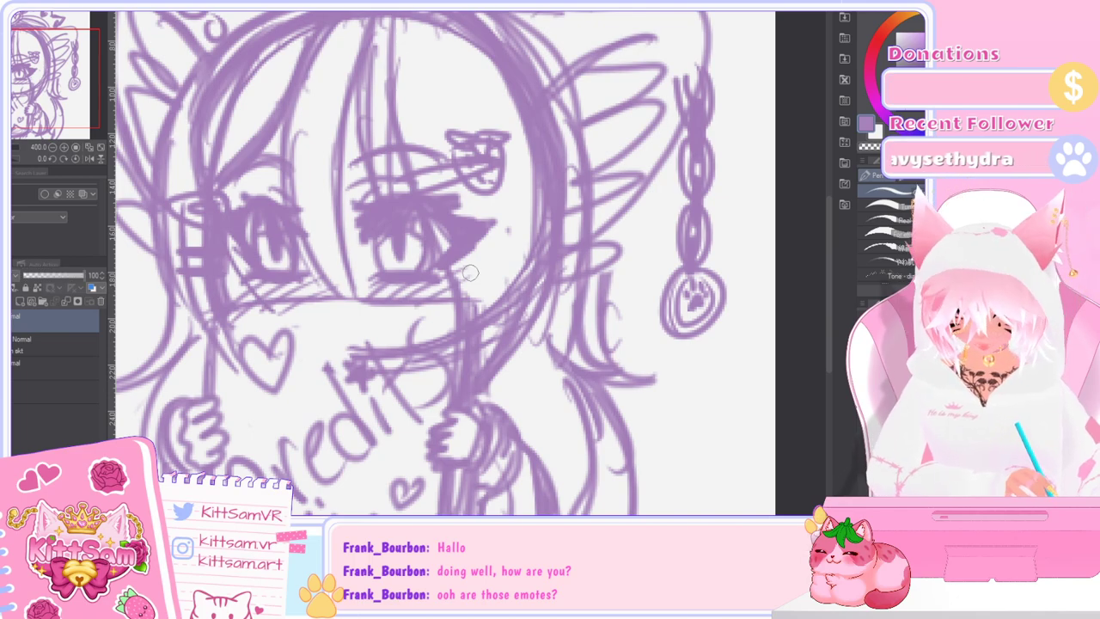
key(x)
mouse_move(524, 385)
mouse_down()
mouse_move(596, 338)
mouse_move(623, 353)
mouse_move(576, 432)
mouse_up()
key(ctrl+z)
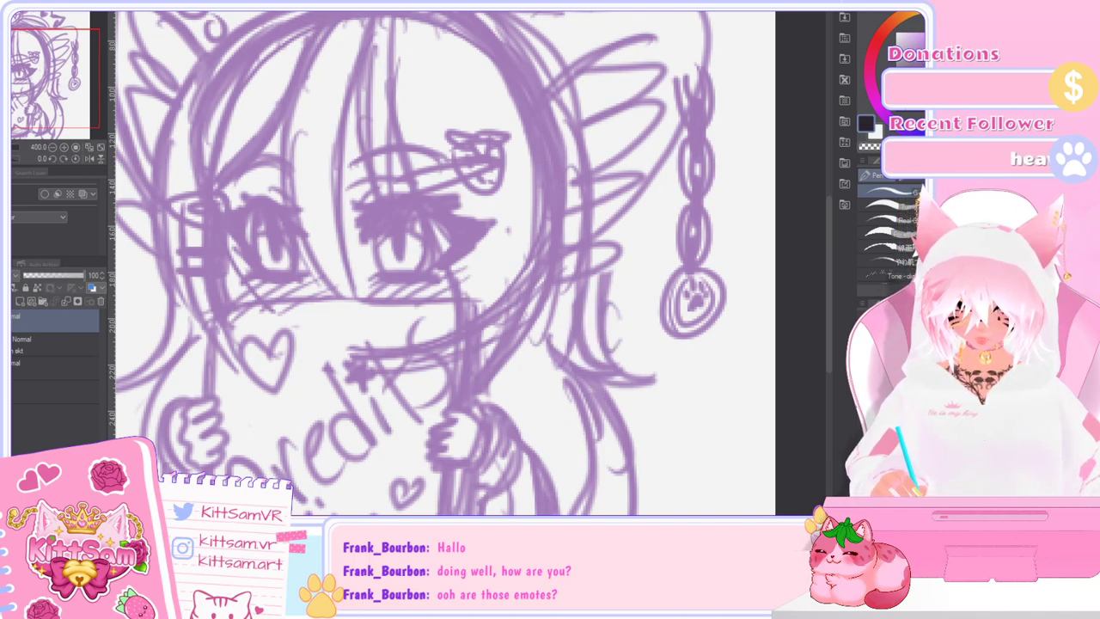
mouse_move(550, 393)
mouse_down()
mouse_move(633, 361)
mouse_move(571, 467)
mouse_up()
key(ctrl+z)
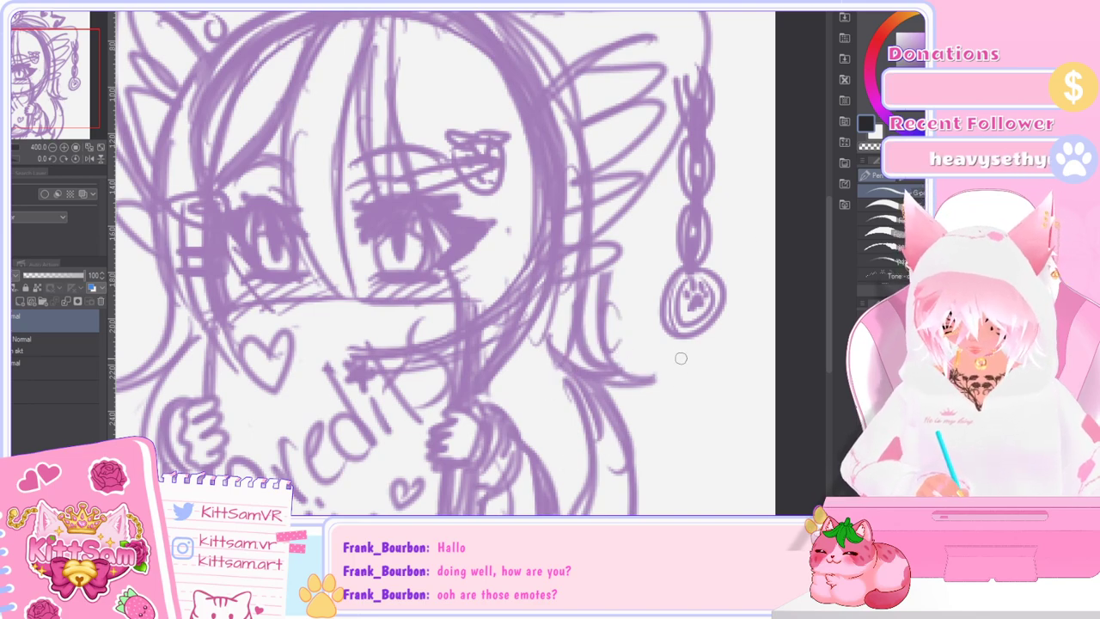
Step: Ink the large central bang strand with two curves tapering from the crown to a point at the credits panel's upper edge
scroll(651, 300, down, 3)
drag(831, 317, 830, 287)
scroll(821, 329, up, 1)
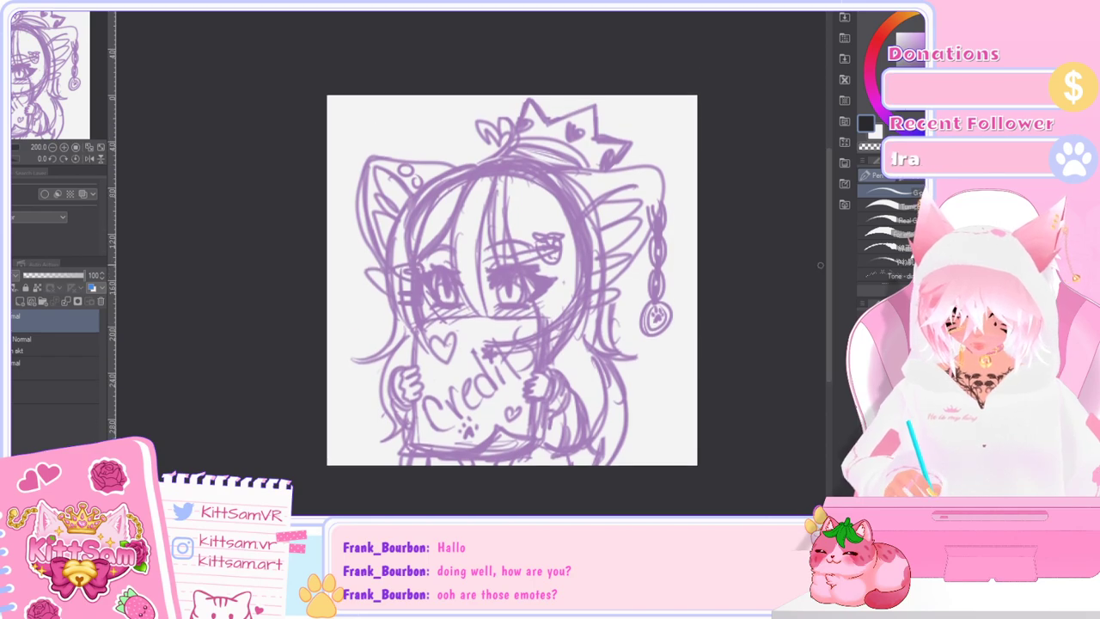
scroll(455, 220, up, 2)
mouse_move(548, 111)
mouse_down()
mouse_move(496, 135)
mouse_move(460, 233)
mouse_move(463, 326)
mouse_move(522, 419)
mouse_up()
key(ctrl+z)
mouse_move(551, 110)
mouse_down()
mouse_move(516, 115)
mouse_move(464, 220)
mouse_move(480, 362)
mouse_move(526, 419)
mouse_up()
mouse_move(555, 116)
mouse_down()
mouse_move(506, 225)
mouse_move(528, 423)
mouse_up()
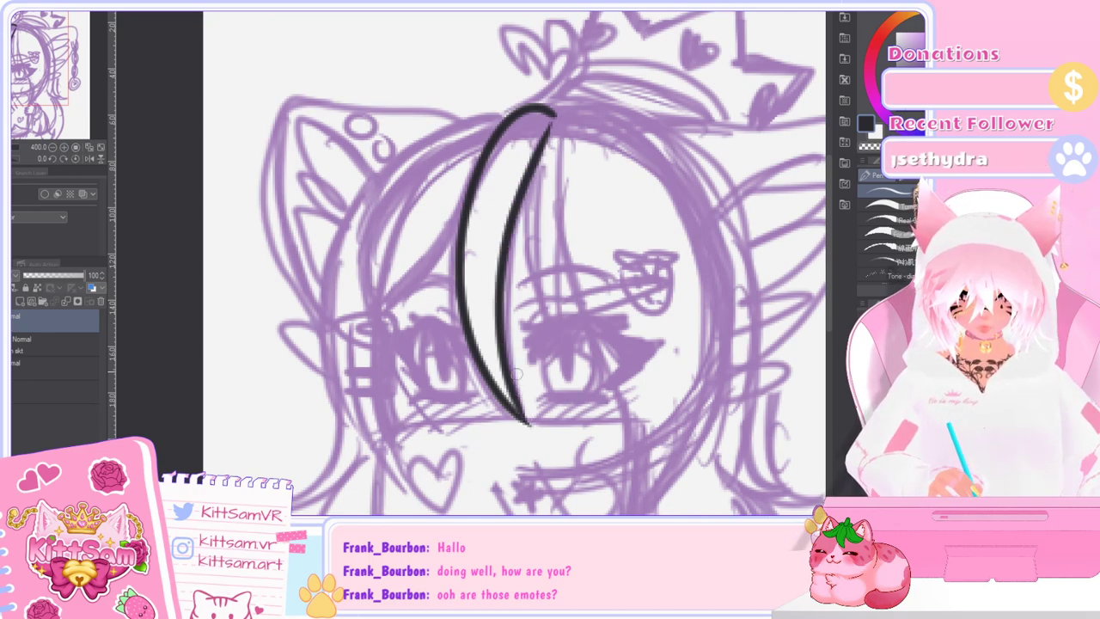
Step: Ink the narrow pointed strand beside the central bang and the long wavy line running down past the eye onto the panel
drag(540, 147, 566, 348)
drag(559, 196, 560, 352)
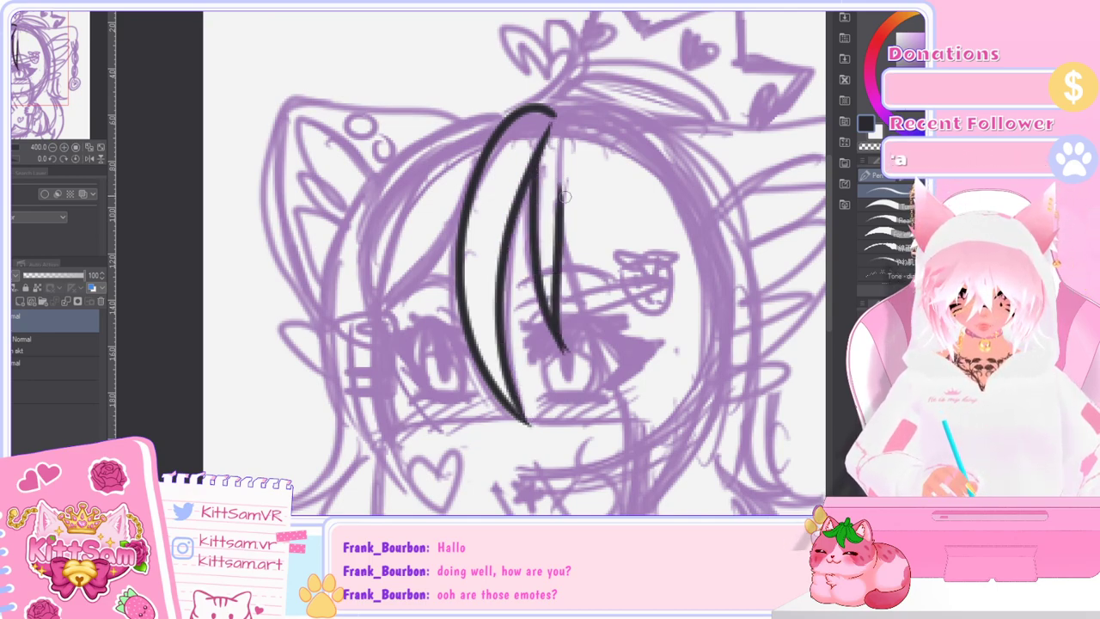
mouse_move(558, 169)
mouse_down()
mouse_move(581, 325)
mouse_move(616, 420)
mouse_move(624, 514)
mouse_up()
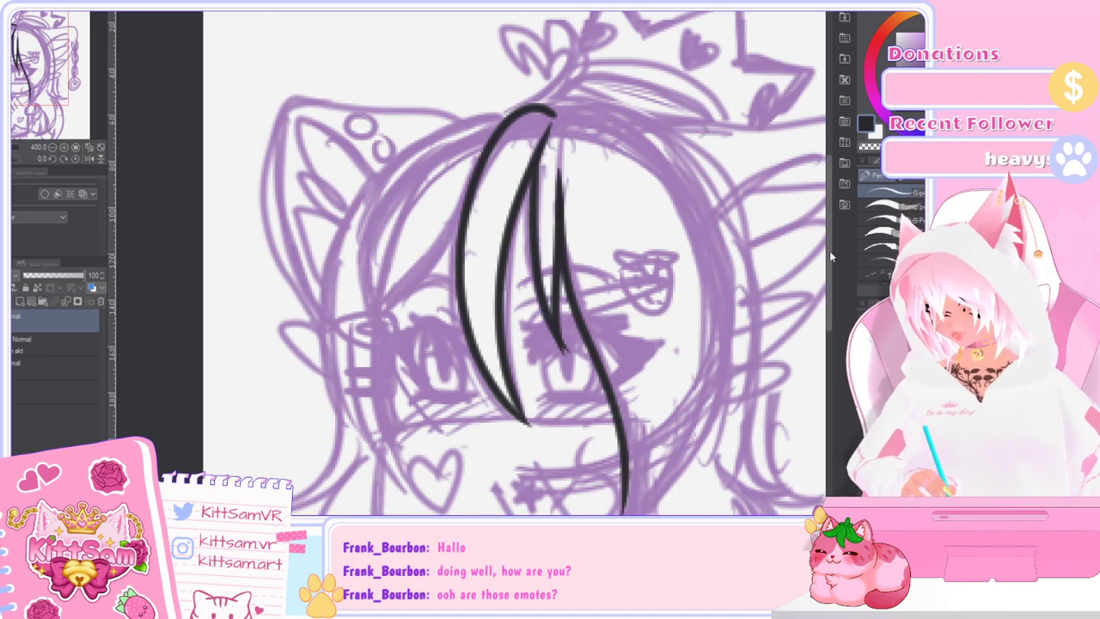
Step: Ink the rounded outer hair contours and the remaining bangs on both sides of the face, ending in tapered tips
drag(830, 251, 830, 283)
scroll(772, 184, down, 2)
mouse_move(670, 102)
mouse_down()
mouse_move(701, 115)
mouse_move(742, 172)
mouse_move(743, 234)
mouse_move(699, 308)
mouse_move(717, 234)
mouse_up()
key(ctrl+z)
drag(696, 309, 710, 238)
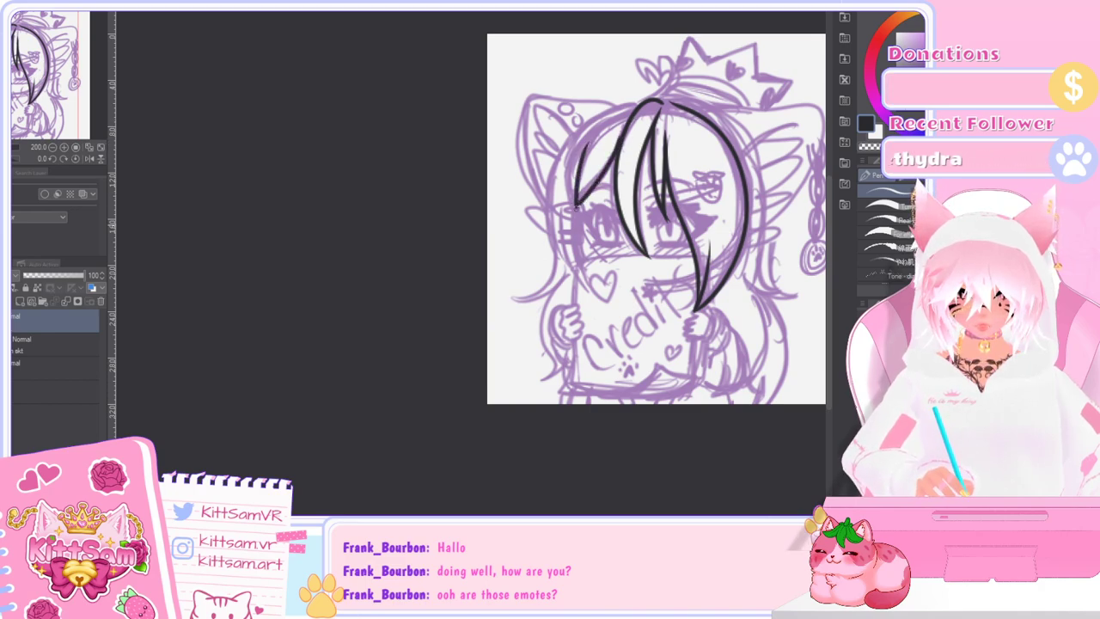
mouse_move(637, 103)
mouse_down()
mouse_move(605, 112)
mouse_move(547, 215)
mouse_move(576, 277)
mouse_move(557, 209)
mouse_up()
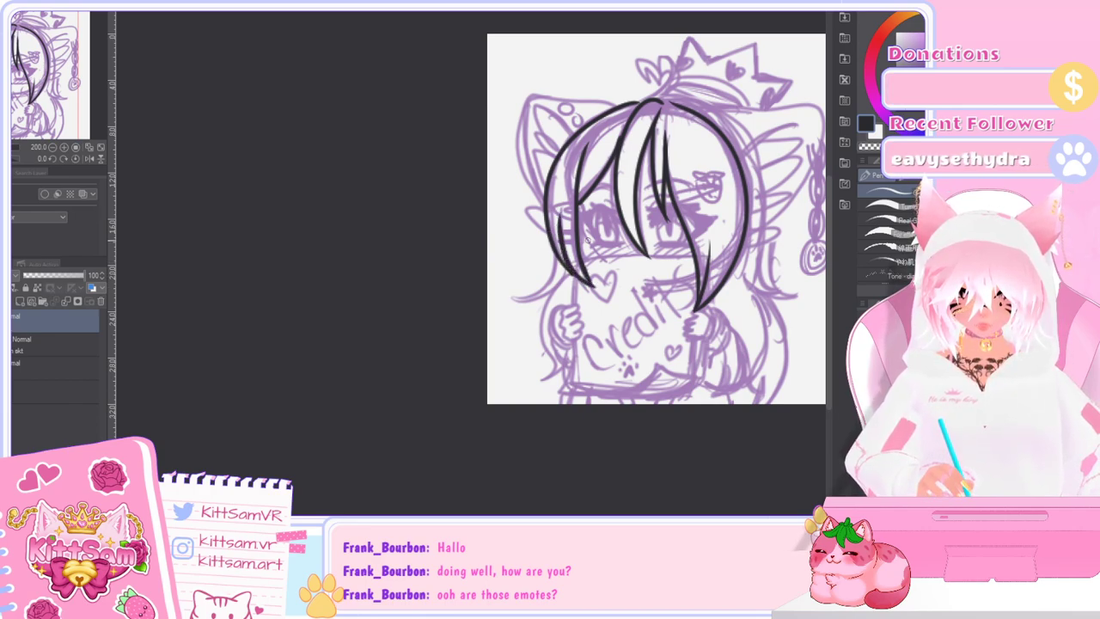
Step: Ink the large cat ear on the hanging-chain side, with its rounded outline, inner edge and pointed fur tufts
drag(738, 160, 640, 160)
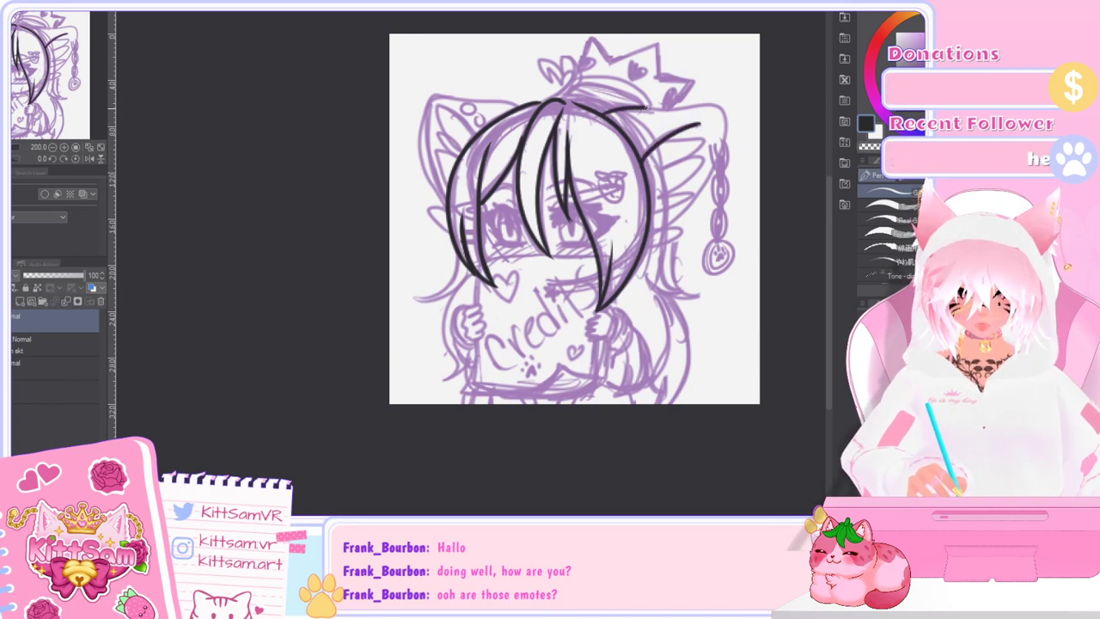
drag(679, 221, 657, 228)
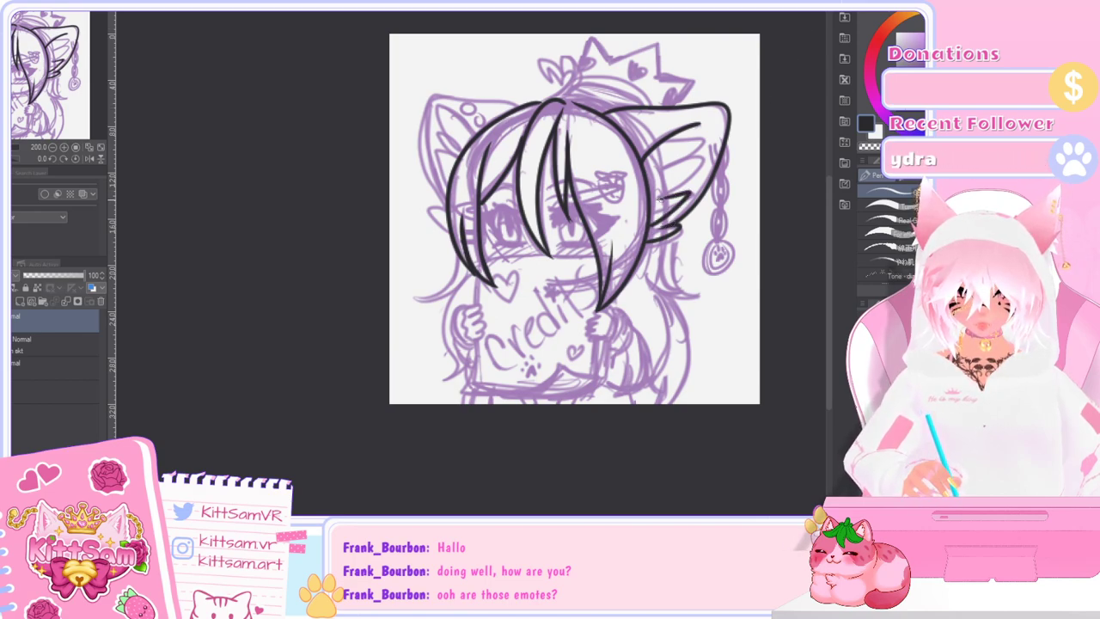
drag(689, 176, 666, 159)
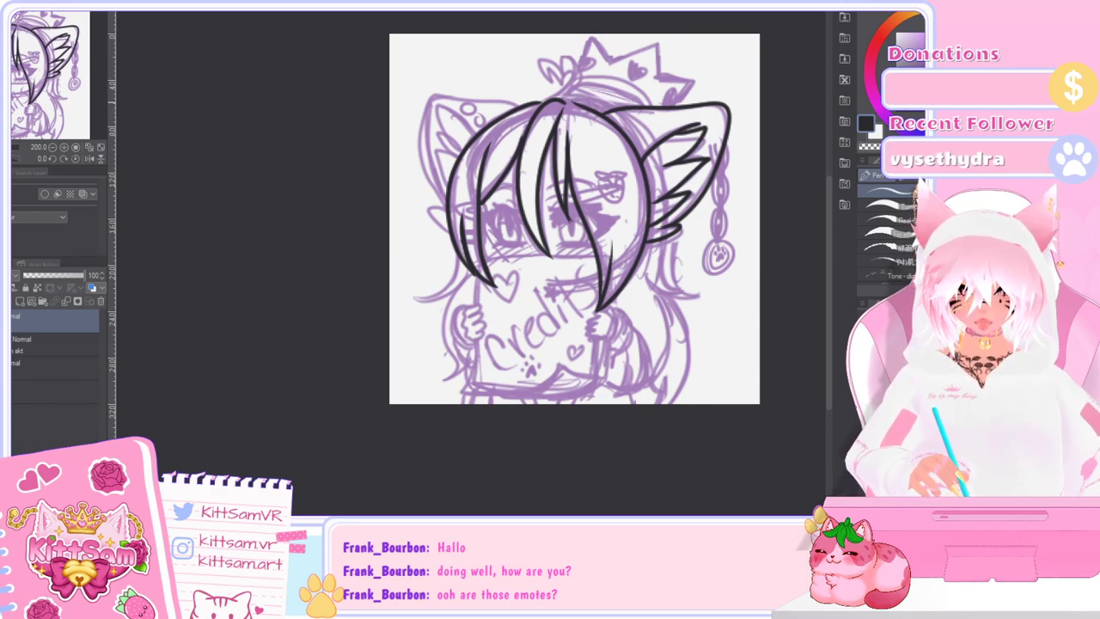
Step: Ink the long back hair below the chain-side ear with a flicked tip and a long outer curve to the canvas's lower edge
mouse_move(673, 235)
mouse_down()
mouse_move(675, 262)
mouse_move(703, 298)
mouse_move(685, 319)
mouse_up()
drag(661, 406, 672, 372)
key(ctrl+z)
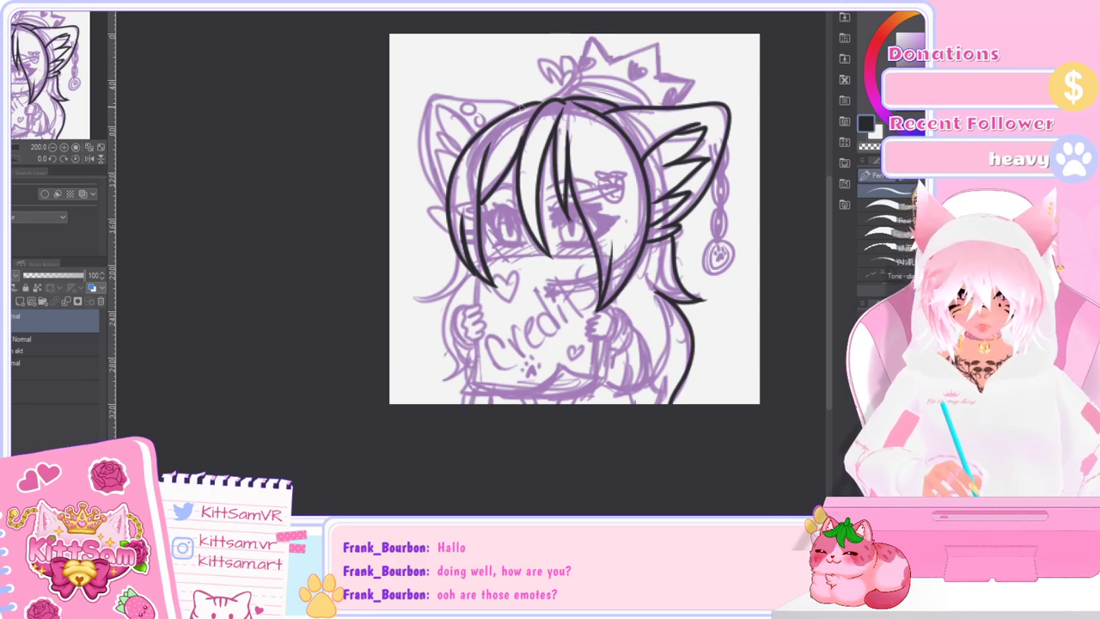
Step: Ink the opposite cat ear with its side fur and the heart-shaped hair loop above the crown of the head
drag(438, 184, 445, 215)
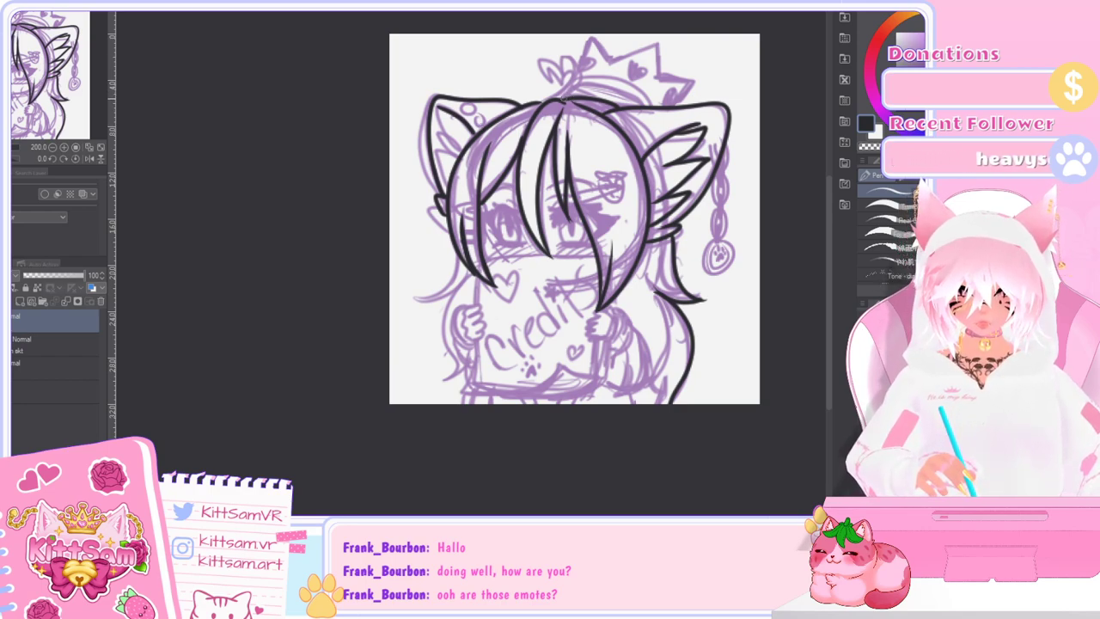
mouse_move(543, 56)
mouse_down()
mouse_move(570, 85)
mouse_move(573, 63)
mouse_move(563, 79)
mouse_up()
key(ctrl+z)
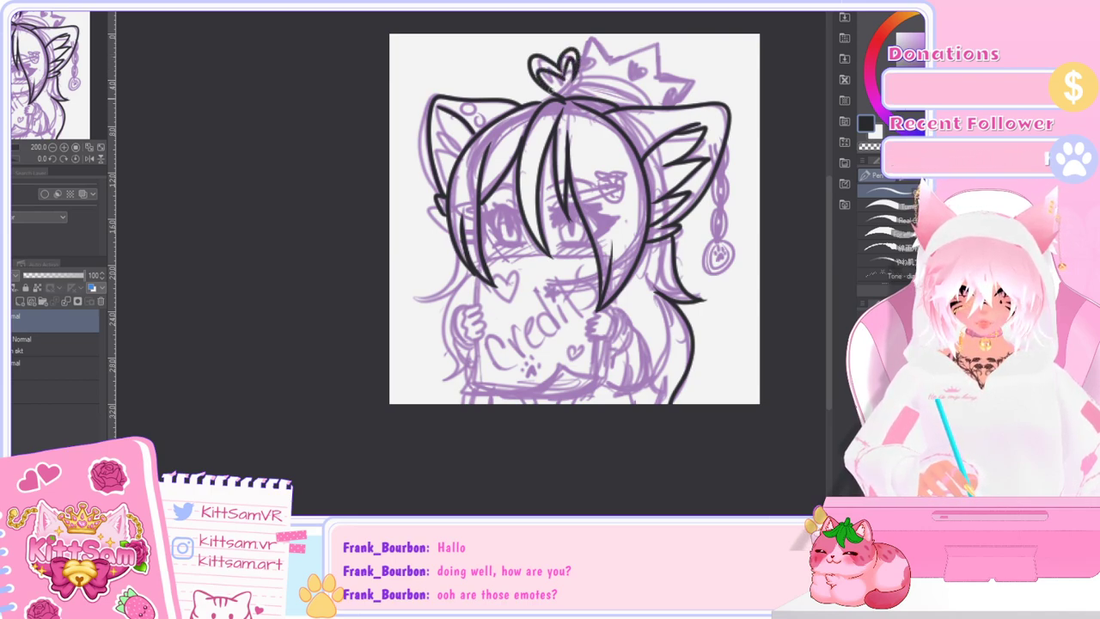
Step: Ink the wavy back hair on the side away from the chain, with flicked tips running down past the hand to the canvas edge
scroll(687, 34, down, 1)
scroll(633, 253, up, 1)
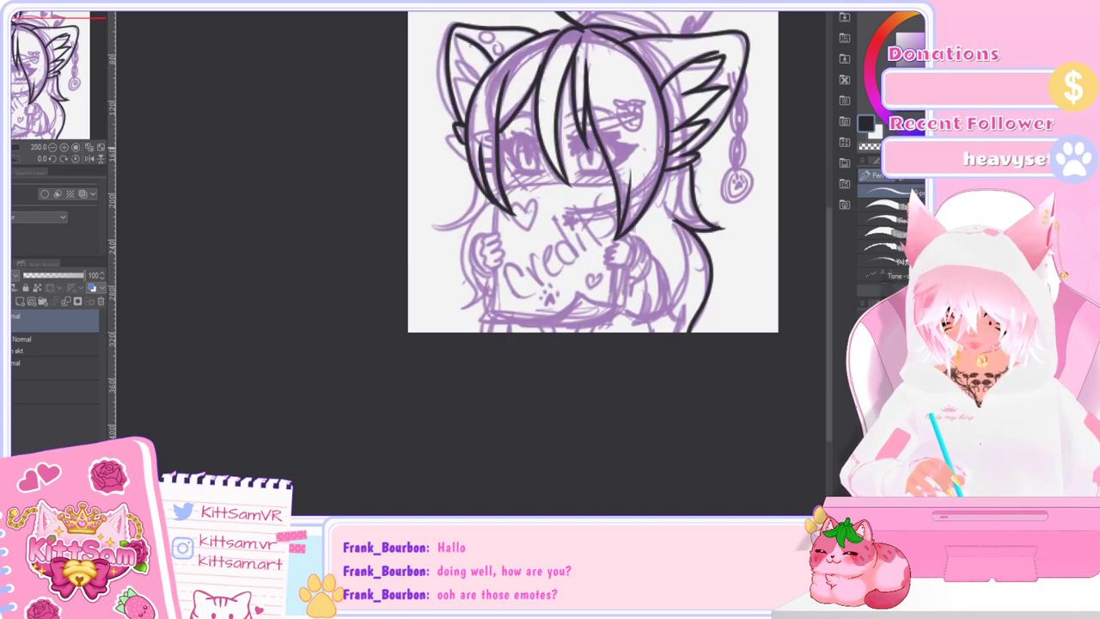
mouse_move(830, 314)
mouse_down()
mouse_move(832, 281)
mouse_move(834, 310)
mouse_up()
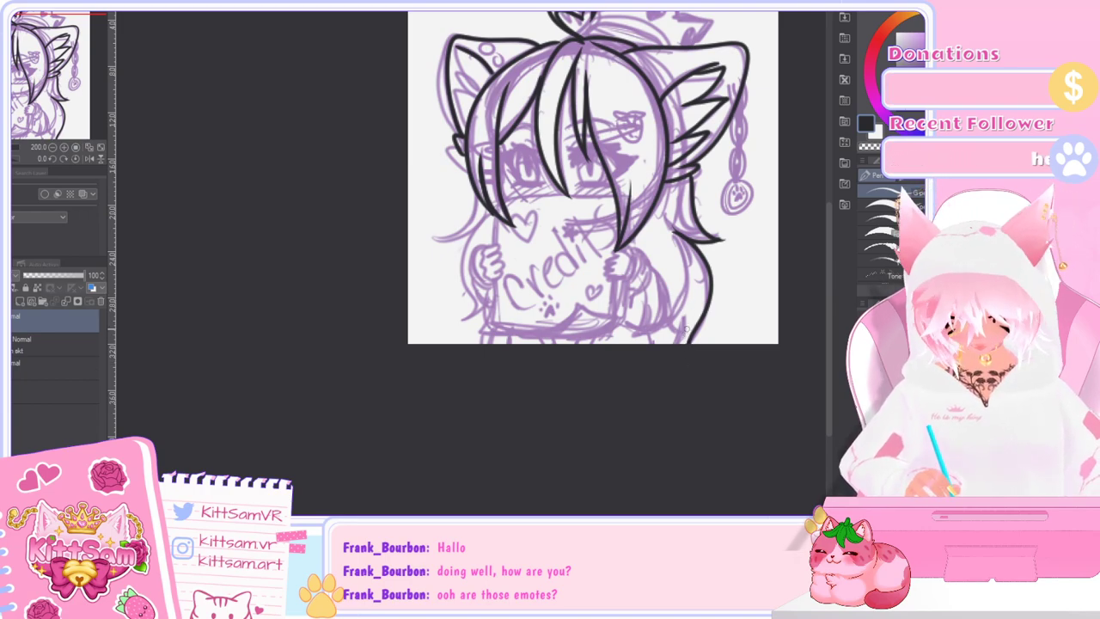
drag(477, 191, 435, 240)
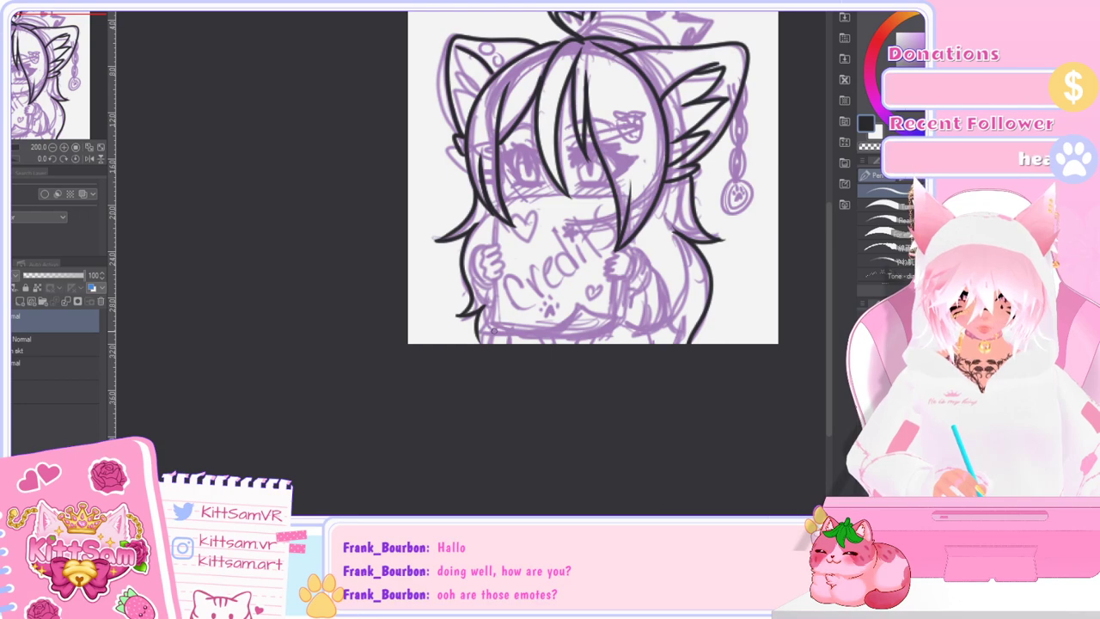
Step: Ink the inner forked lock hanging behind the chain-side hand, redrawing its curves down to pointed tips
scroll(828, 273, up, 2)
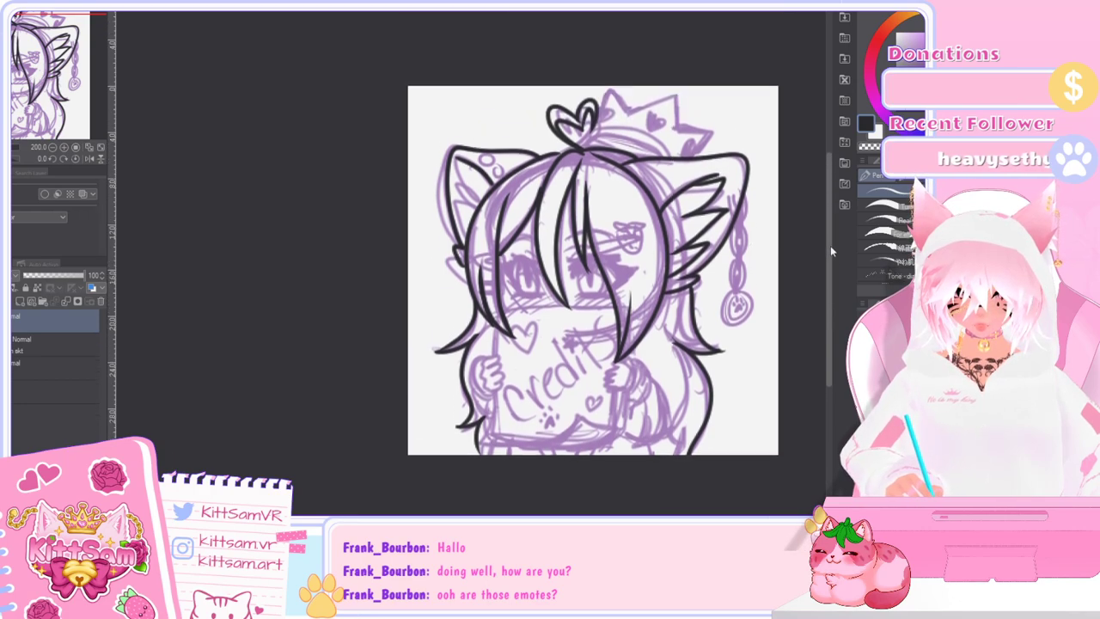
scroll(829, 245, down, 1)
drag(652, 235, 666, 324)
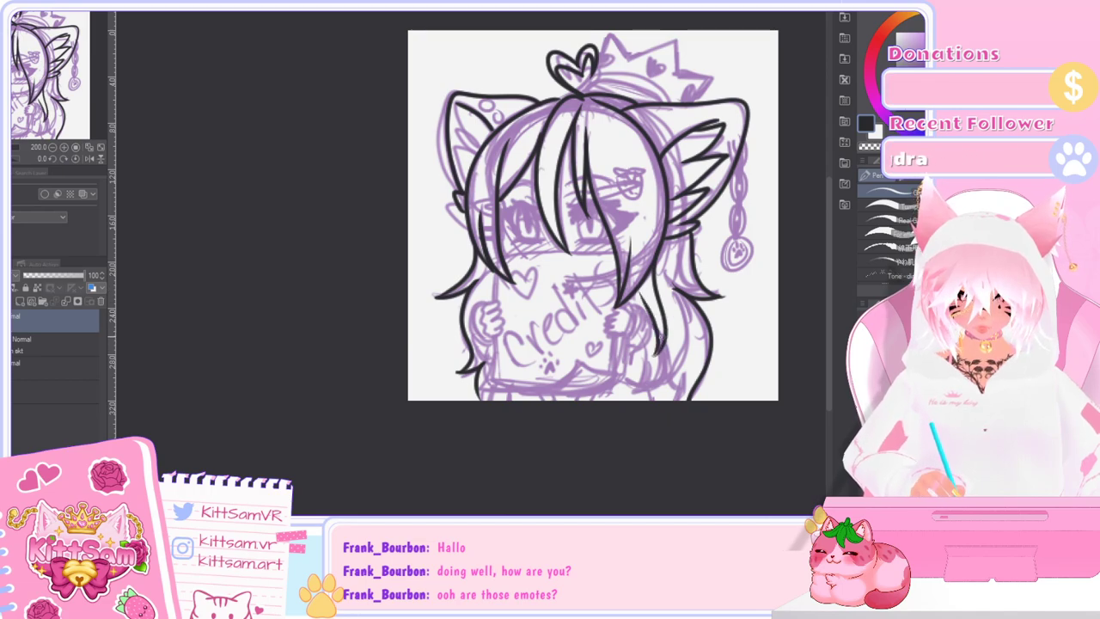
key(ctrl+z)
key(ctrl+z)
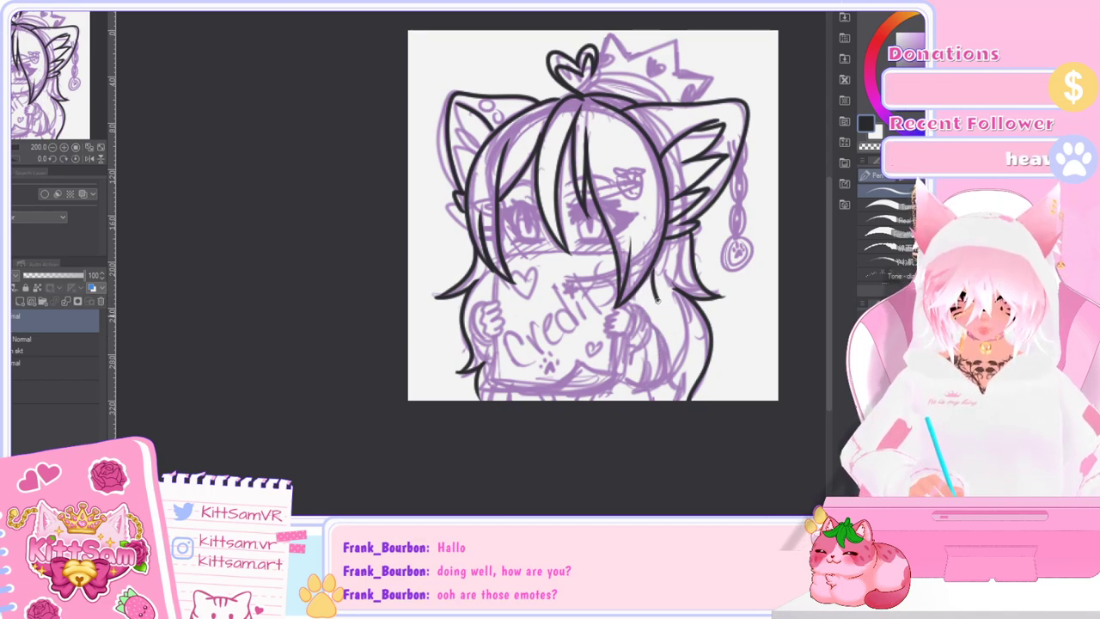
drag(659, 318, 656, 357)
drag(634, 297, 656, 358)
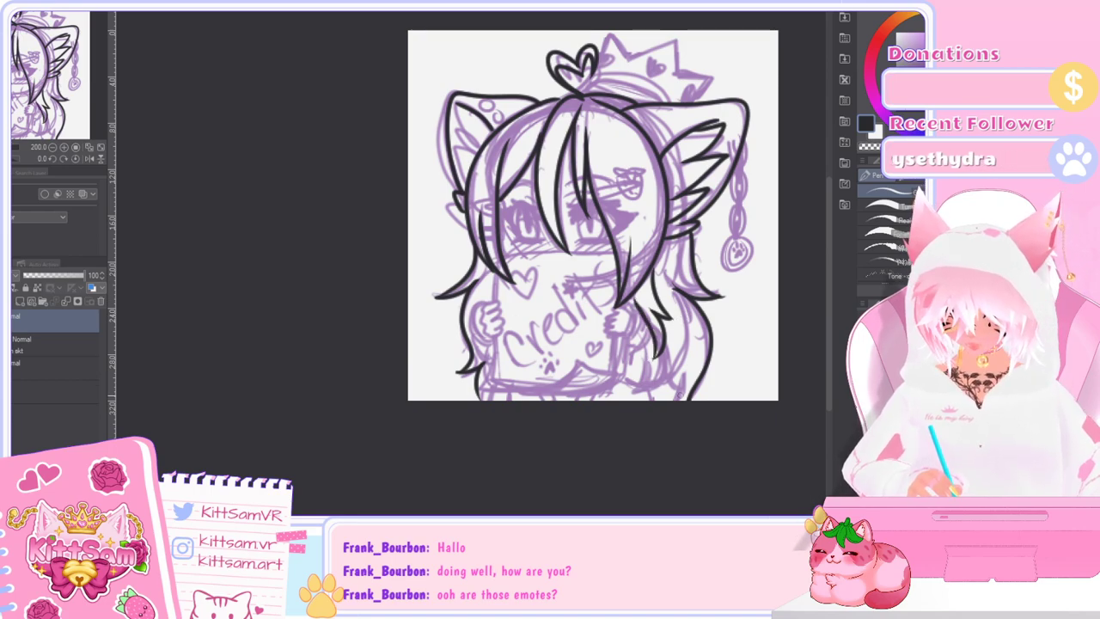
Step: Add a new layer and ink the curved sleeve cuff behind the chain-side hand, starting the line below it
scroll(666, 368, up, 2)
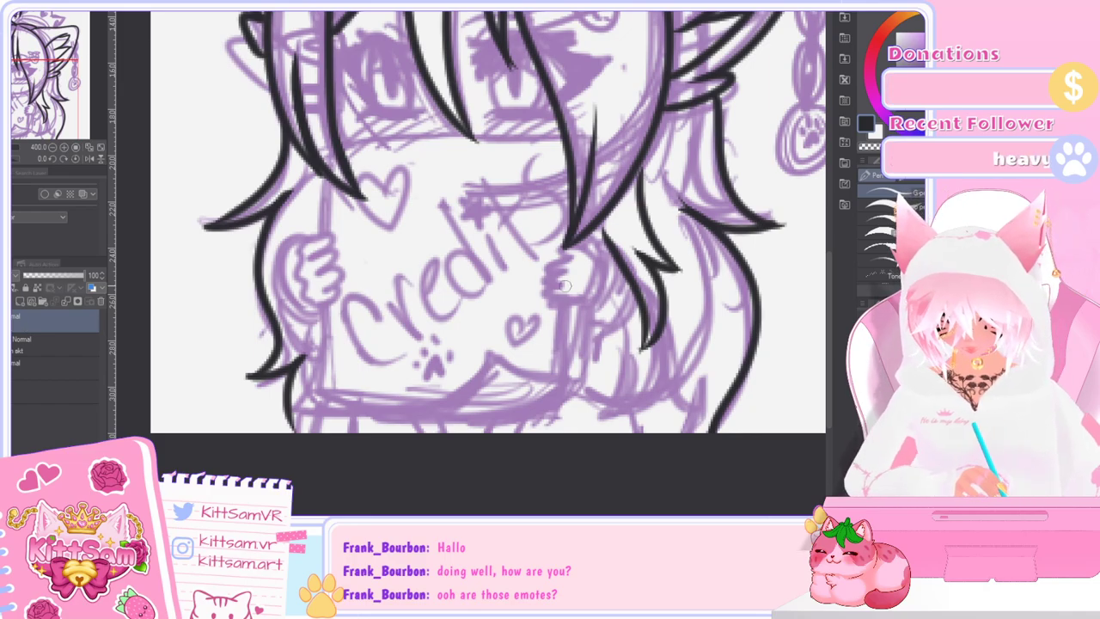
click(19, 303)
scroll(635, 359, down, 2)
scroll(626, 366, up, 2)
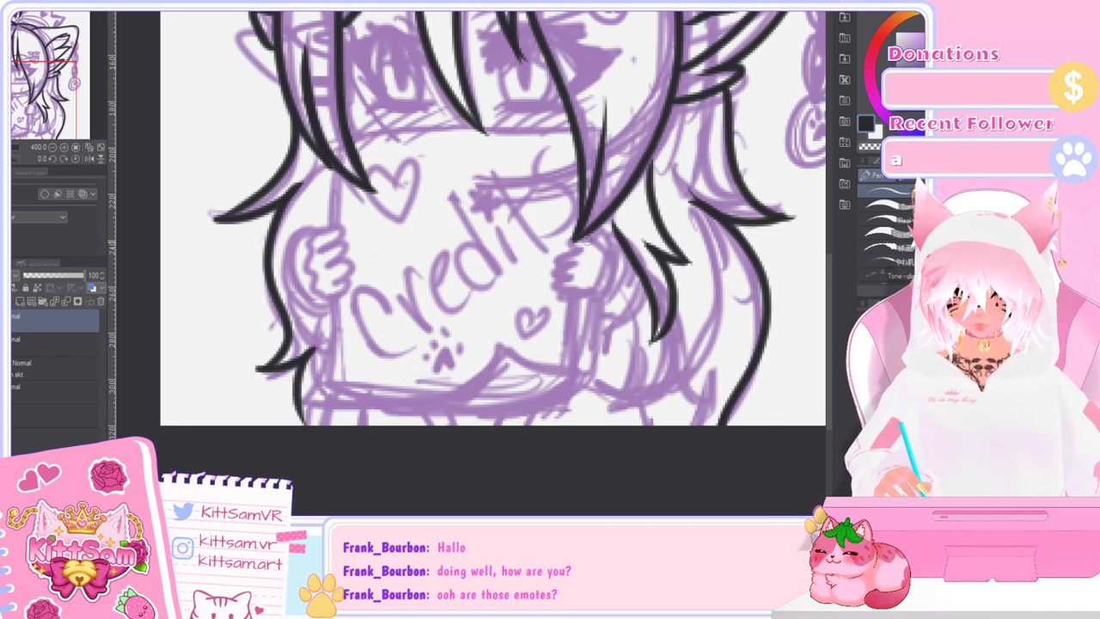
drag(609, 248, 595, 295)
mouse_move(633, 262)
mouse_down()
mouse_move(605, 313)
mouse_move(641, 299)
mouse_move(606, 325)
mouse_move(581, 306)
mouse_move(586, 284)
mouse_move(587, 315)
mouse_move(629, 326)
mouse_move(640, 300)
mouse_move(586, 304)
mouse_move(623, 329)
mouse_move(646, 290)
mouse_move(618, 283)
mouse_move(623, 233)
mouse_move(624, 249)
mouse_move(608, 234)
mouse_up()
key(ctrl+z)
key(ctrl+z)
key(ctrl+z)
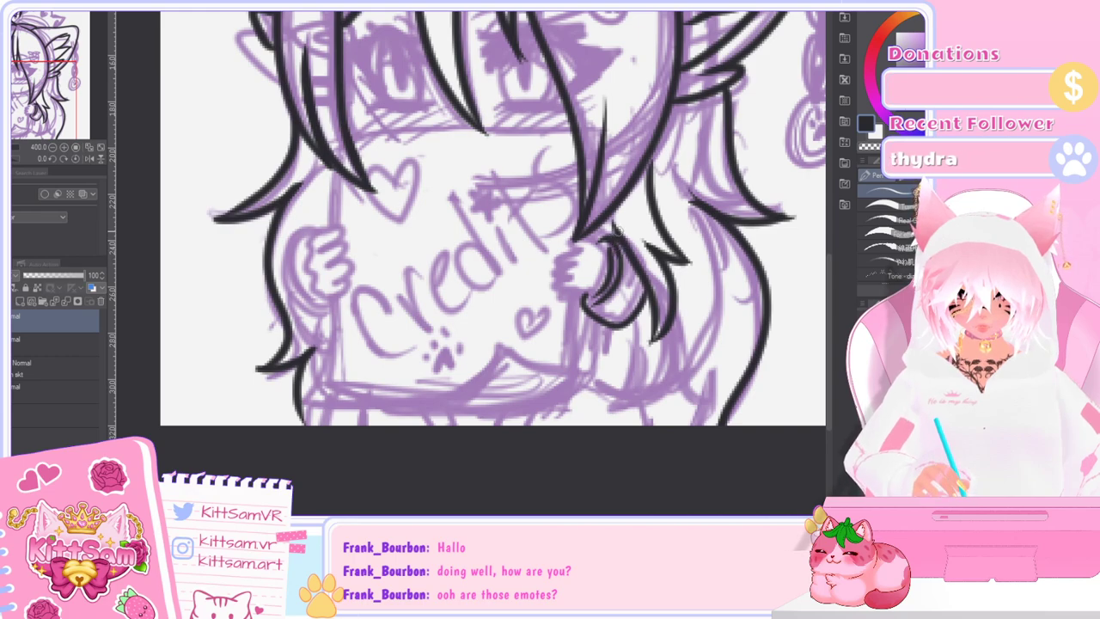
drag(602, 327, 607, 359)
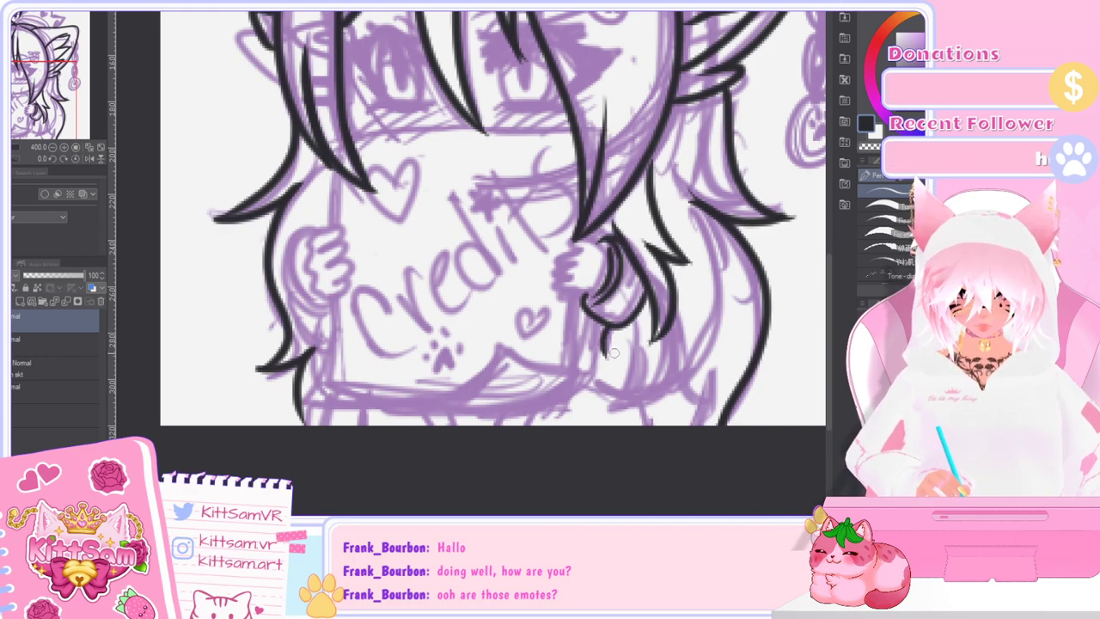